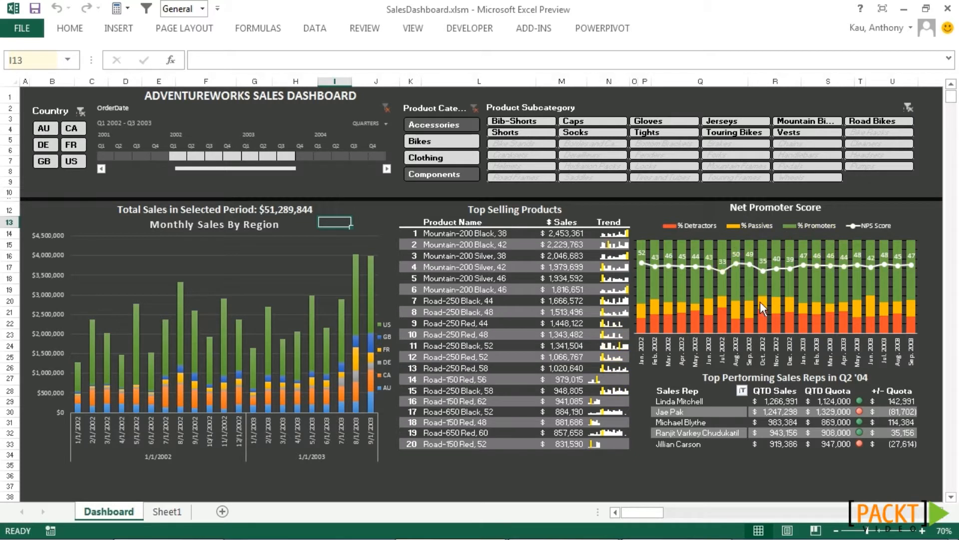
Examine the Net Promoter Score chart and the Top Performing Sales Reps table on the dashboard.
{"action": "mouse_move", "coordinate": [845, 283]}
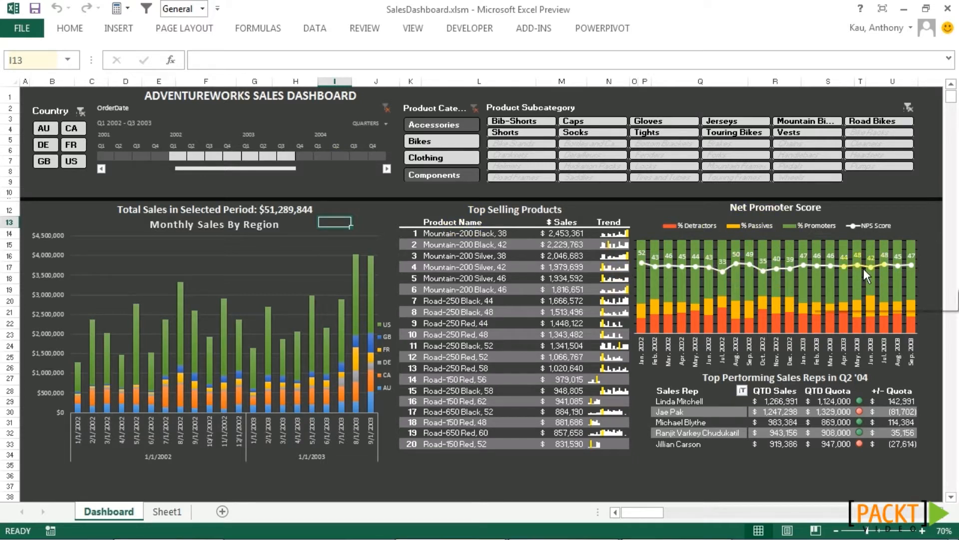
{"action": "mouse_move", "coordinate": [864, 269]}
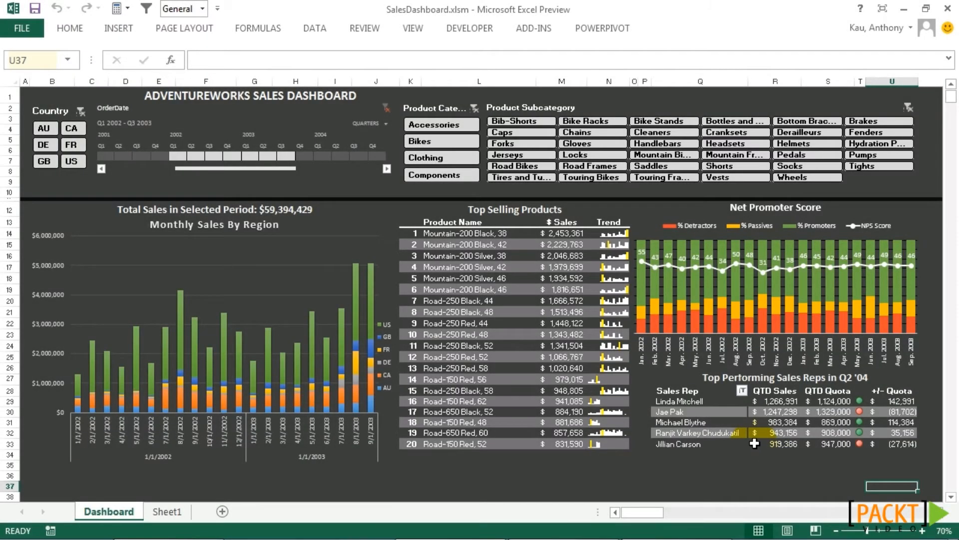
{"action": "mouse_move", "coordinate": [755, 444]}
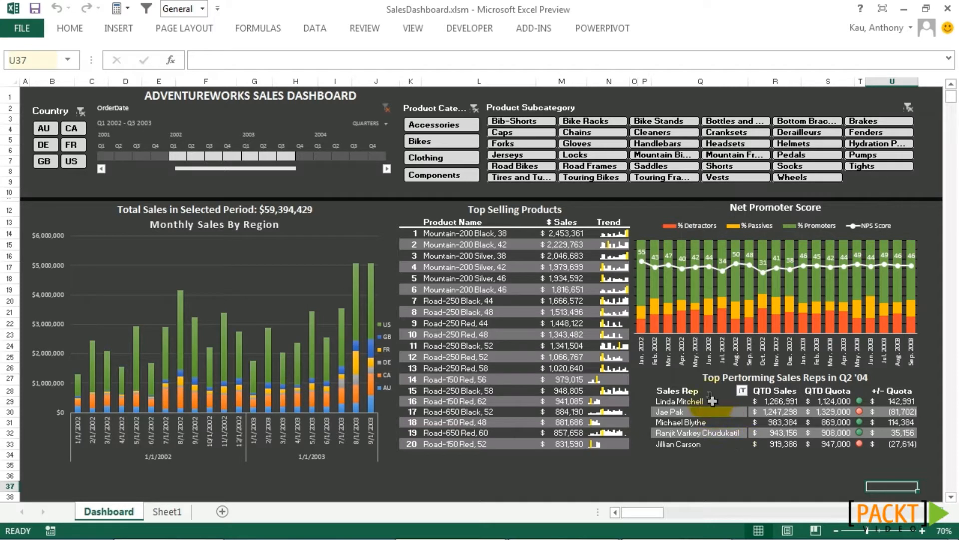
{"action": "left_click_drag", "start_coordinate": [707, 378], "coordinate": [865, 445]}
{"action": "left_click", "coordinate": [836, 472]}
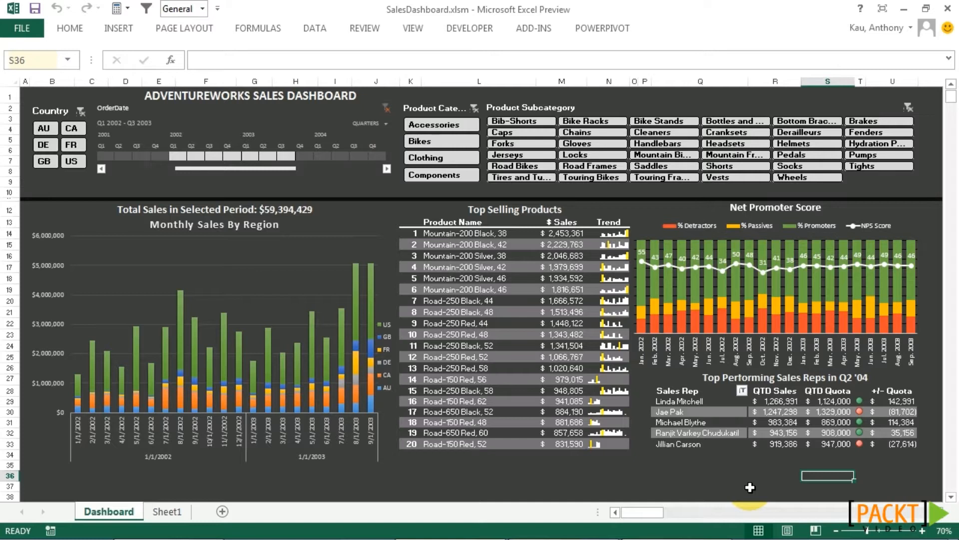
{"action": "left_click", "coordinate": [690, 475]}
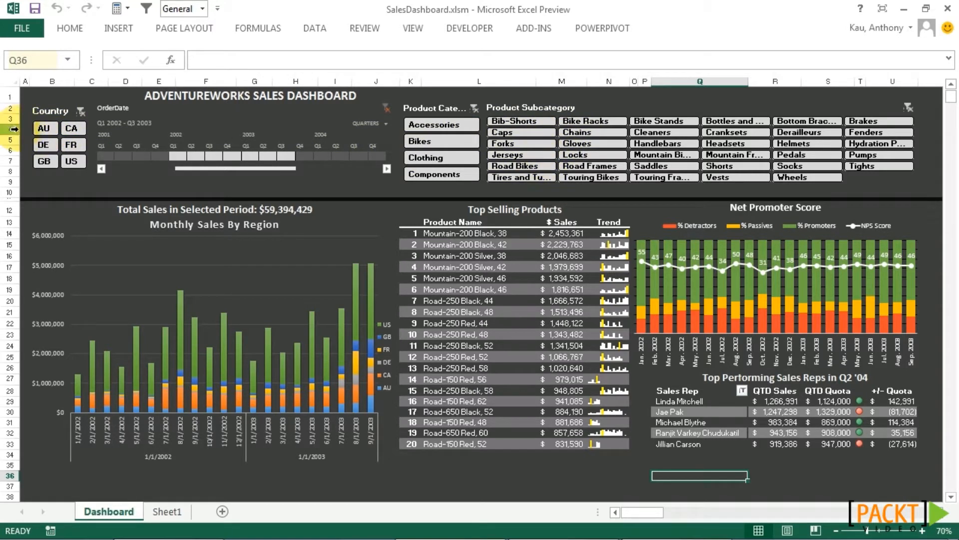
Filter the dashboard to the countries AU, CA, DE and FR and to the Bikes product category.
{"action": "left_click", "coordinate": [50, 132]}
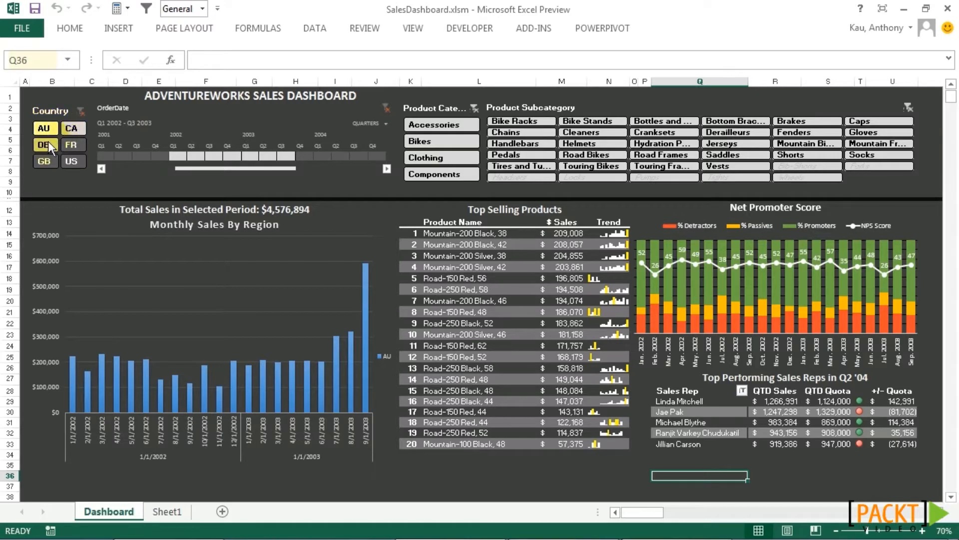
{"action": "left_click_drag", "start_coordinate": [74, 143], "coordinate": [76, 142]}
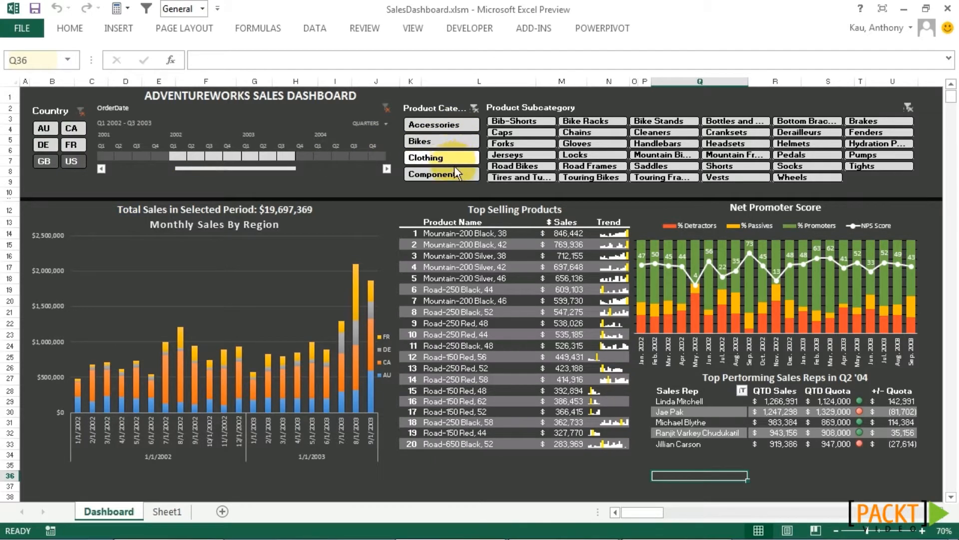
{"action": "left_click", "coordinate": [431, 141]}
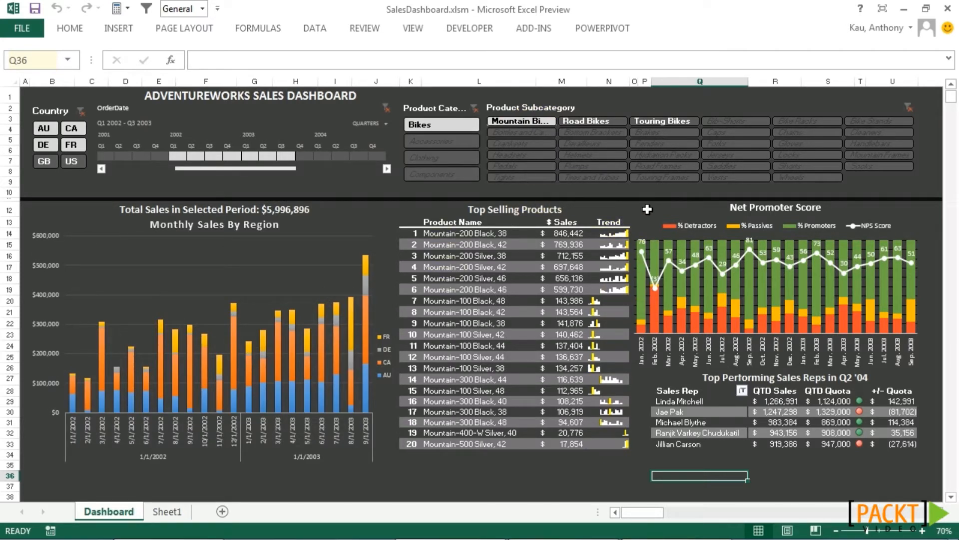
Filter the OrderDate timeline to the four quarters of 2002 and then to Q1 2004.
{"action": "key", "text": "Right"}
{"action": "key", "text": "Right"}
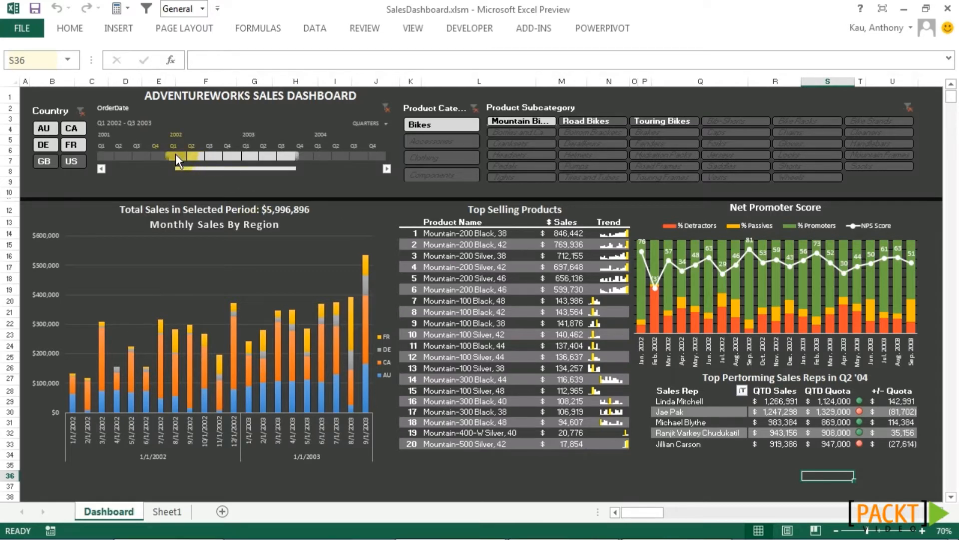
{"action": "left_click_drag", "start_coordinate": [175, 154], "coordinate": [230, 155]}
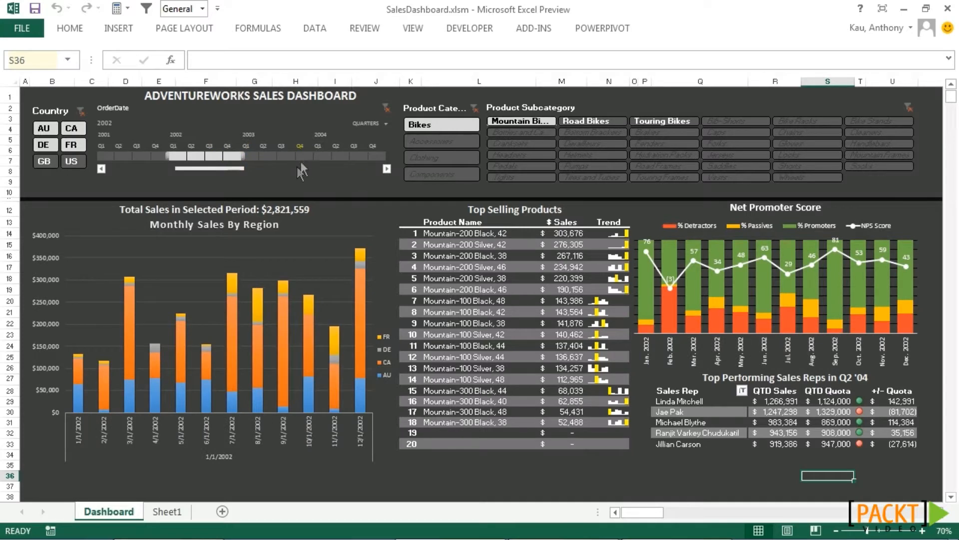
{"action": "left_click", "coordinate": [322, 155]}
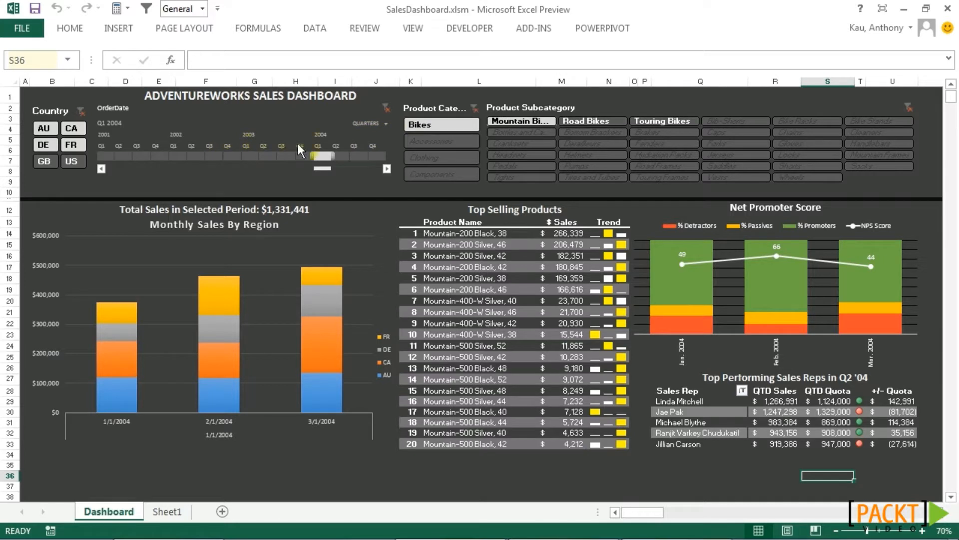
Switch the OrderDate timeline to months and filter it to November and December 2003.
{"action": "left_click", "coordinate": [385, 123]}
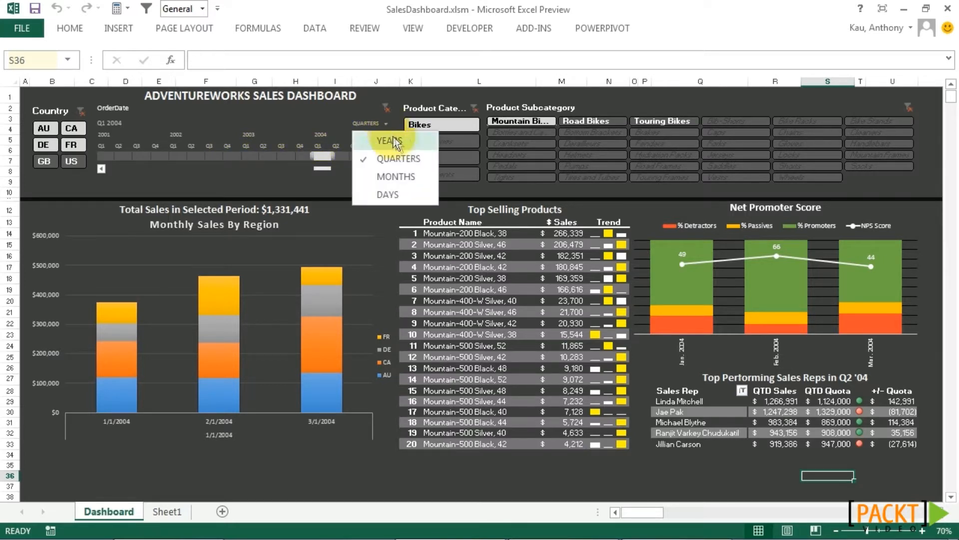
{"action": "left_click", "coordinate": [400, 178]}
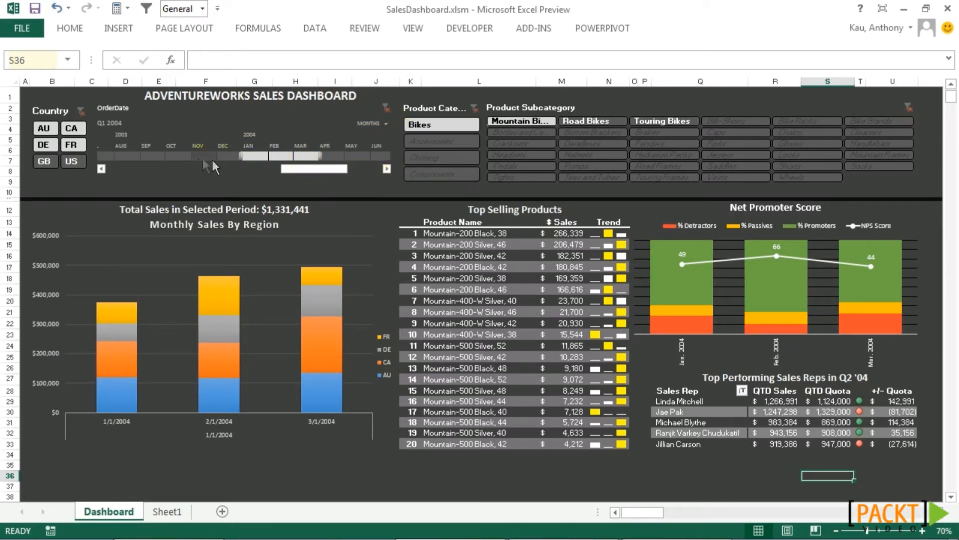
{"action": "left_click_drag", "start_coordinate": [199, 152], "coordinate": [224, 154]}
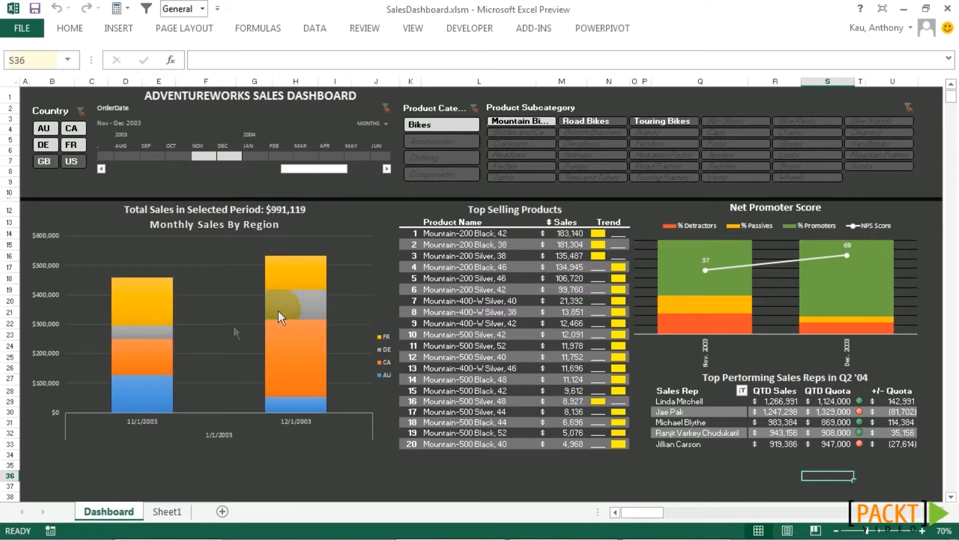
Switch the OrderDate timeline to years and filter it to 2002 through 2003.
{"action": "left_click", "coordinate": [384, 124]}
{"action": "left_click", "coordinate": [393, 139]}
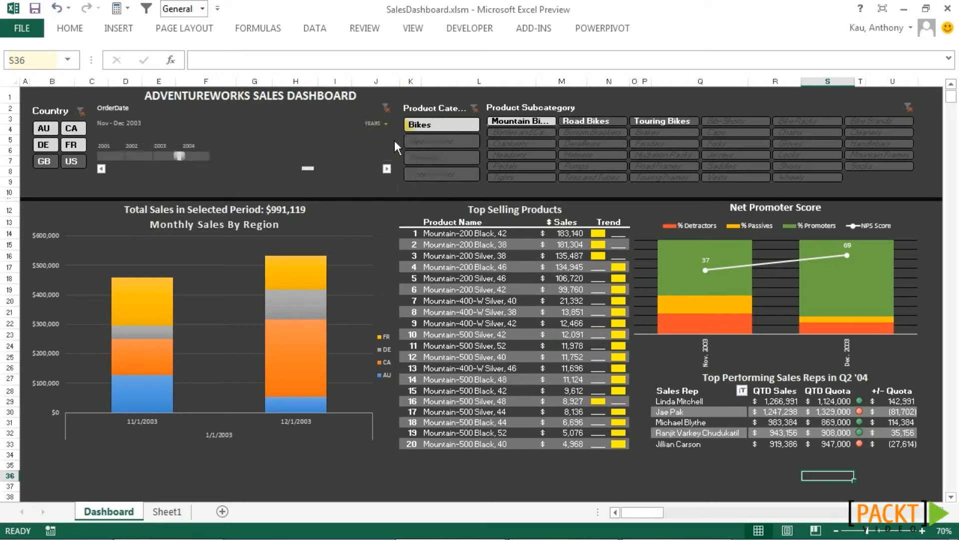
{"action": "left_click_drag", "start_coordinate": [148, 156], "coordinate": [167, 154]}
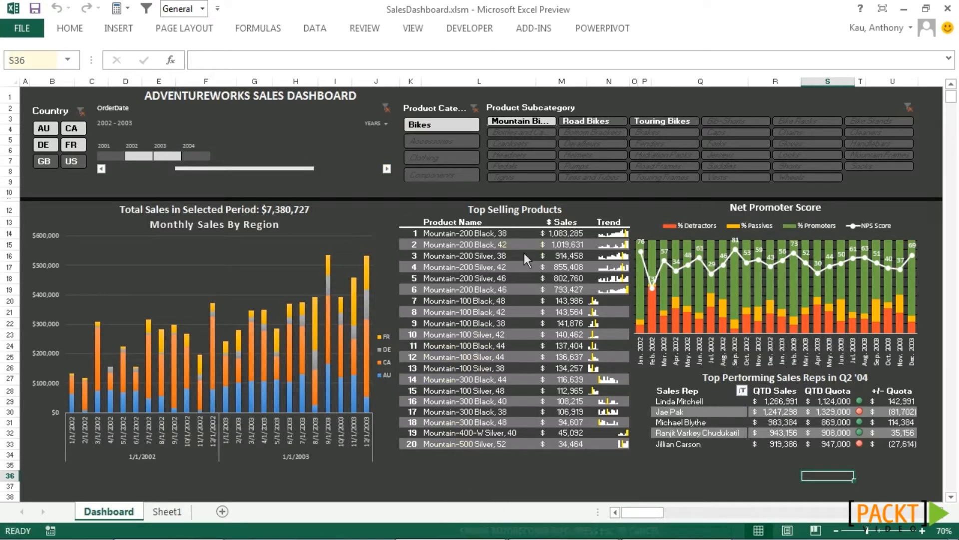
Highlight the whole Top Selling Products table to review it, then deselect it.
{"action": "left_click_drag", "start_coordinate": [481, 210], "coordinate": [455, 444]}
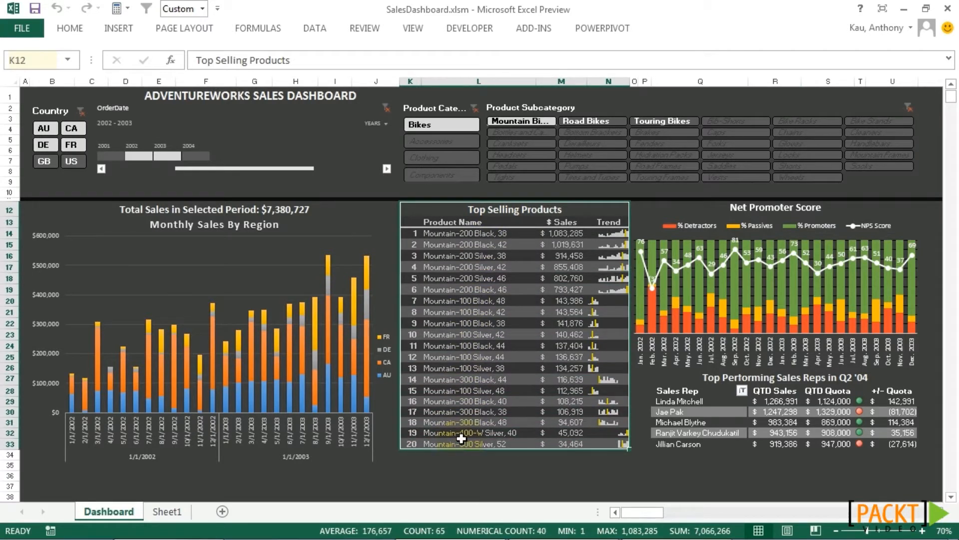
{"action": "left_click", "coordinate": [466, 463]}
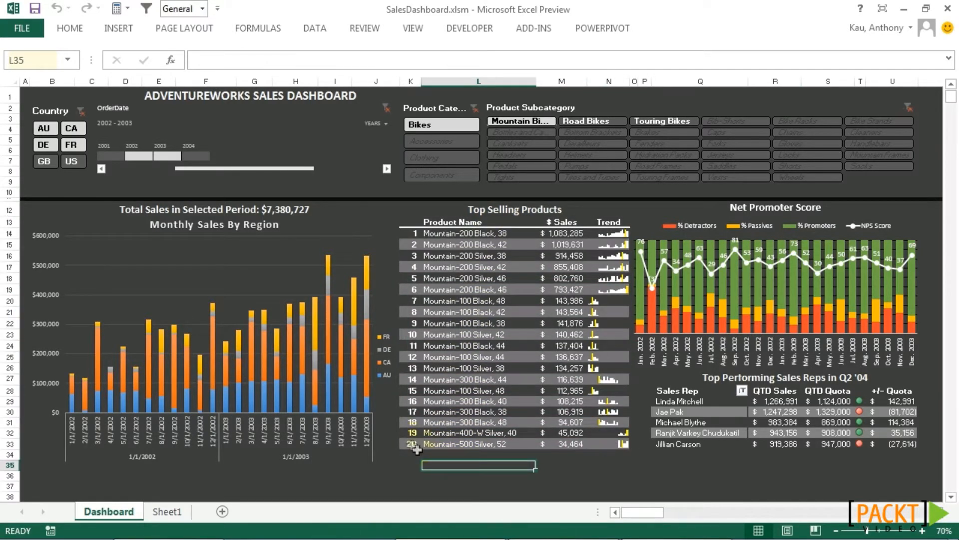
{"action": "left_click", "coordinate": [468, 456]}
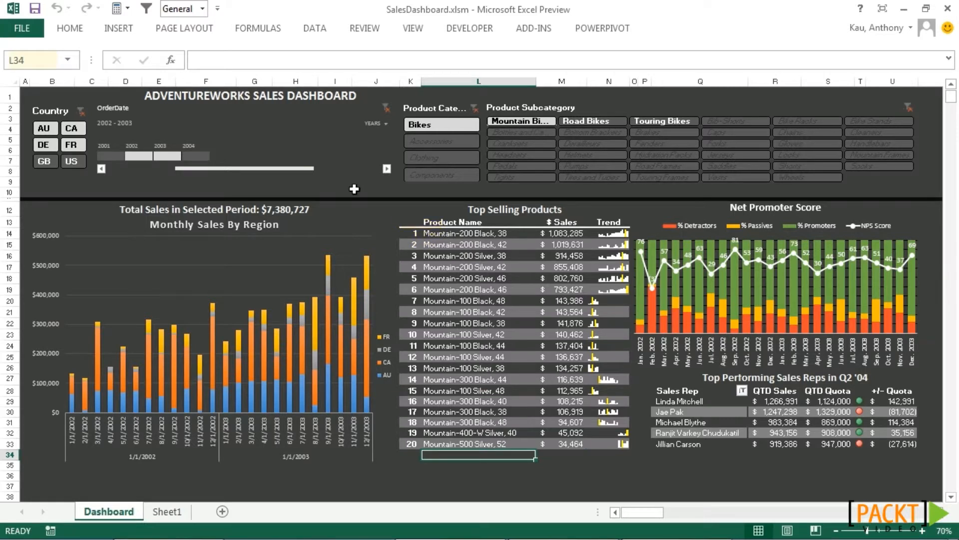
Make sure the Developer main tab is enabled in the ribbon customization options and confirm the options.
{"action": "left_click", "coordinate": [479, 28]}
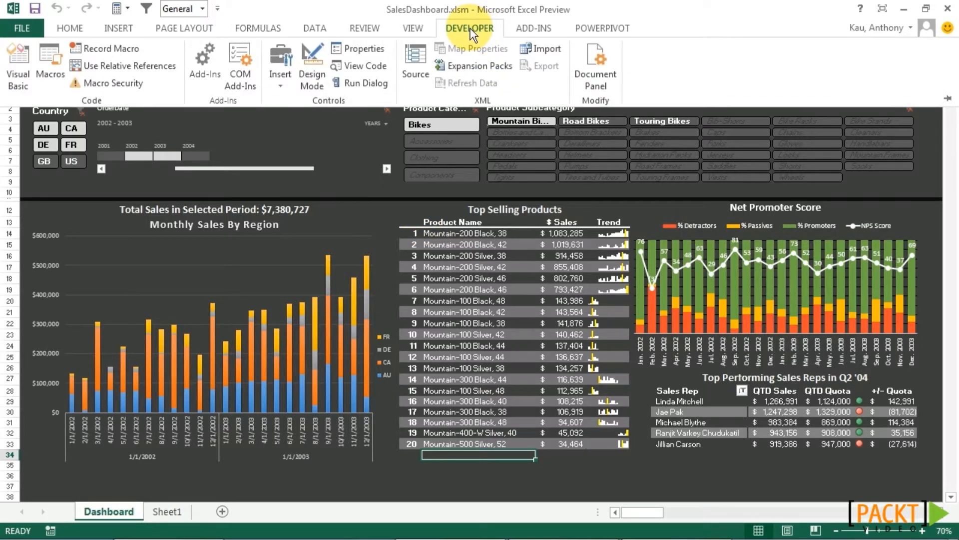
{"action": "left_click", "coordinate": [26, 28]}
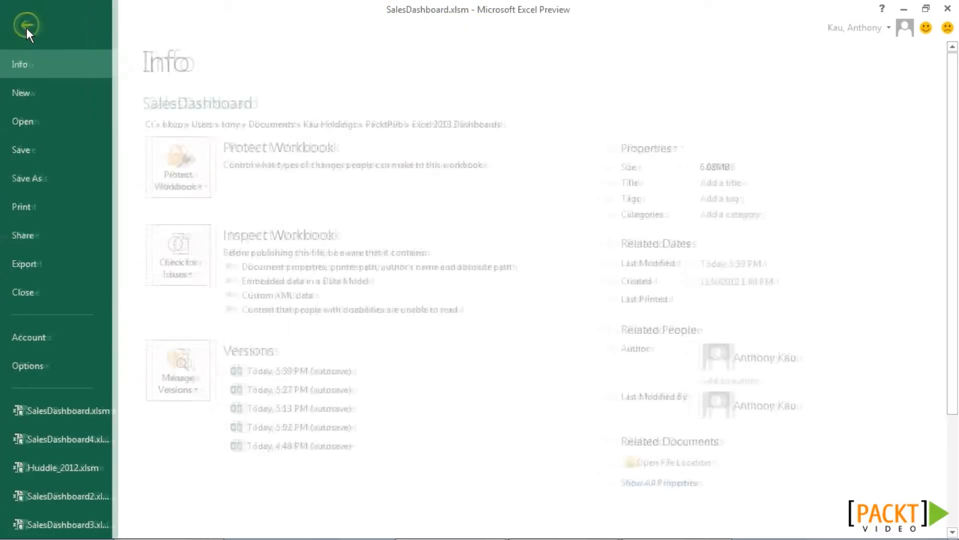
{"action": "left_click", "coordinate": [56, 366]}
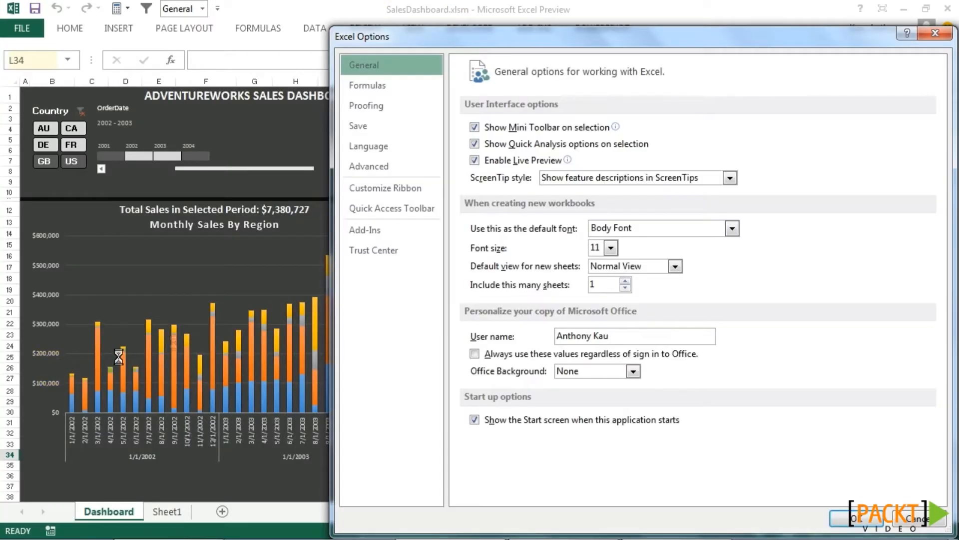
{"action": "left_click", "coordinate": [407, 186]}
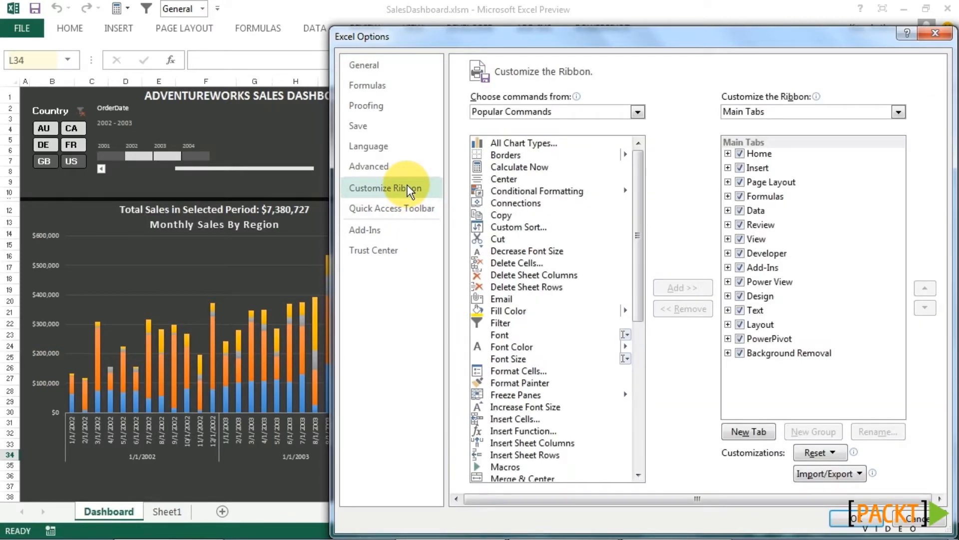
{"action": "left_click", "coordinate": [745, 252]}
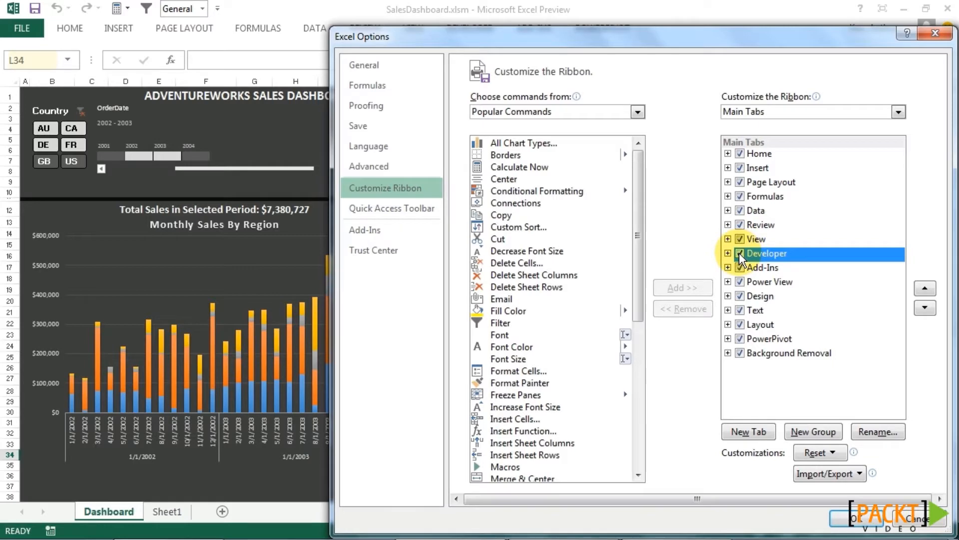
{"action": "left_click", "coordinate": [857, 522]}
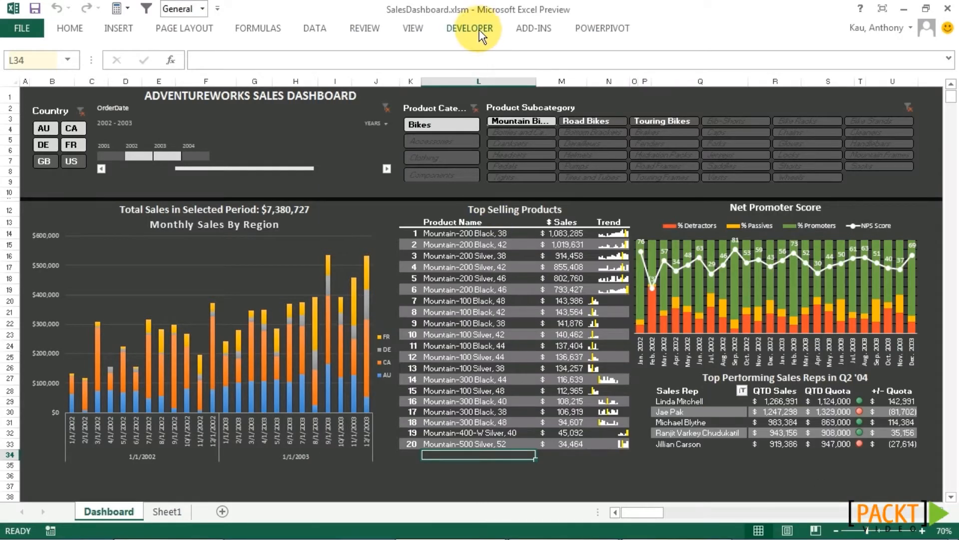
Show the Developer controls that can be inserted into the worksheet.
{"action": "left_click", "coordinate": [478, 34]}
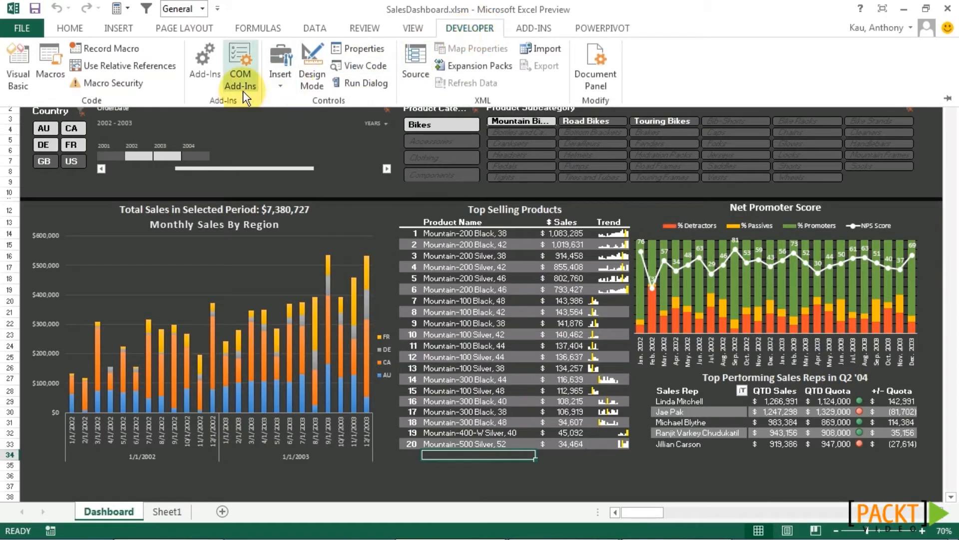
{"action": "left_click", "coordinate": [289, 82]}
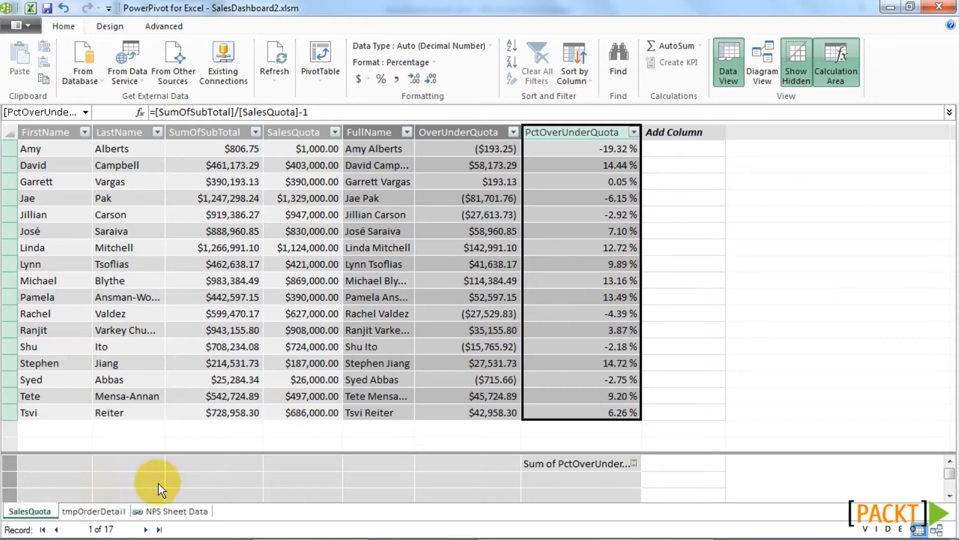
Review the NPS Sheet Data, tmpOrderDetail and SalesQuota tables in the PowerPivot data model.
{"action": "left_click", "coordinate": [172, 510]}
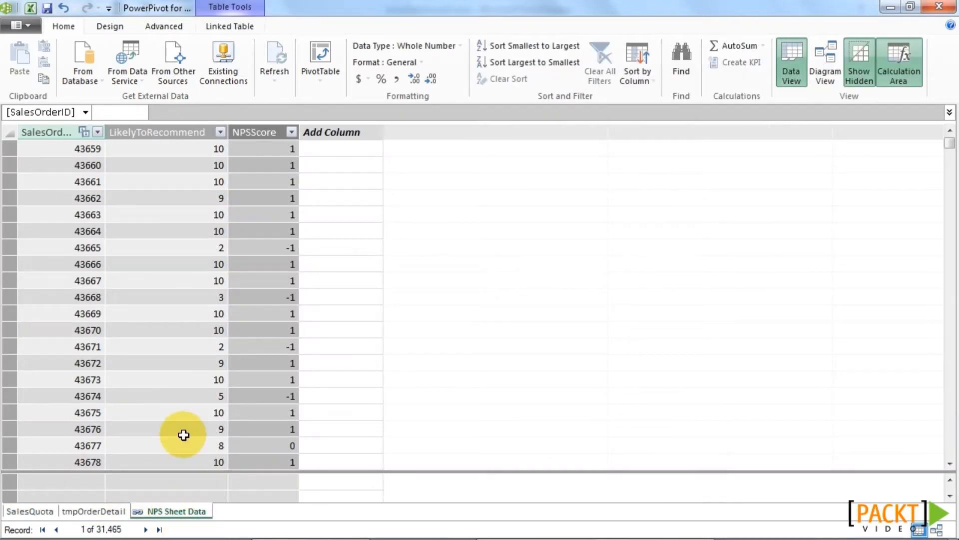
{"action": "left_click", "coordinate": [86, 166]}
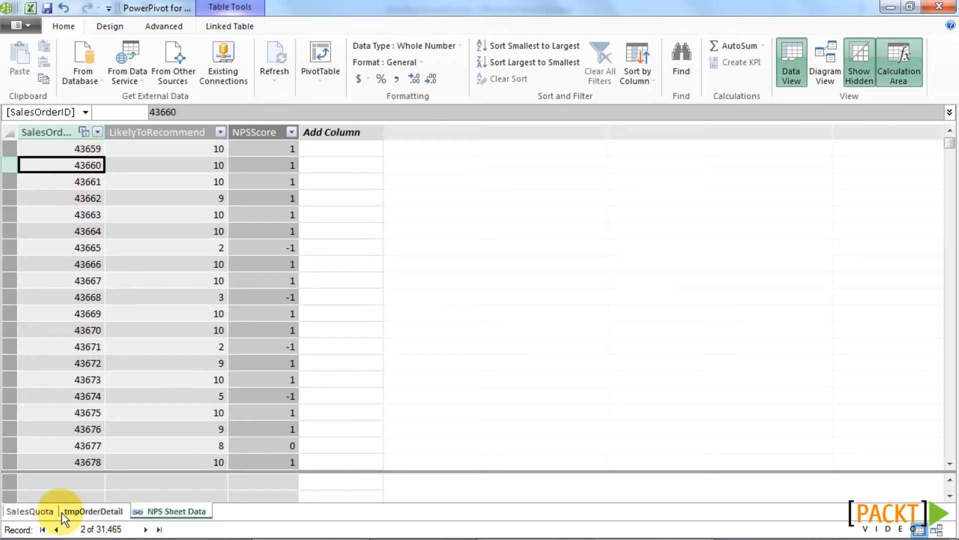
{"action": "left_click", "coordinate": [82, 509]}
{"action": "left_click", "coordinate": [107, 214]}
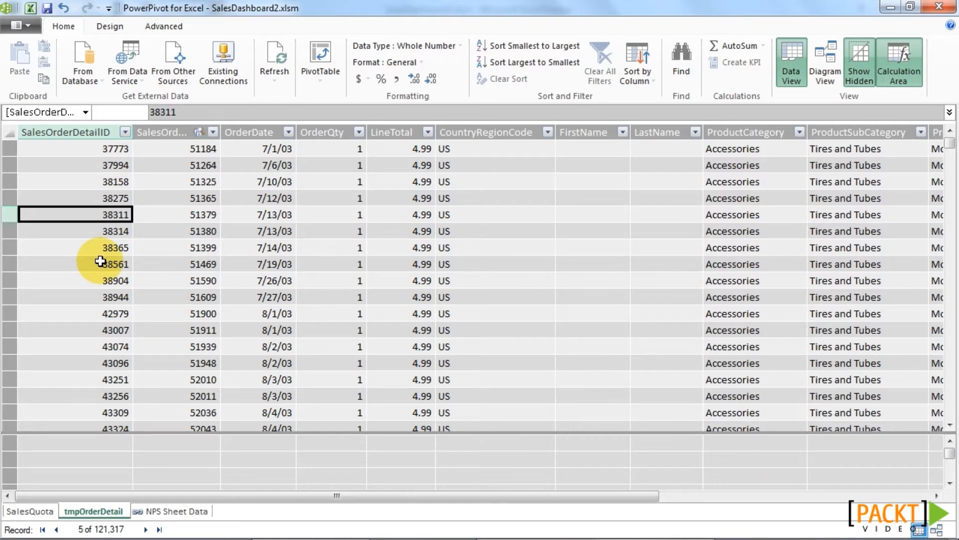
{"action": "left_click", "coordinate": [30, 511]}
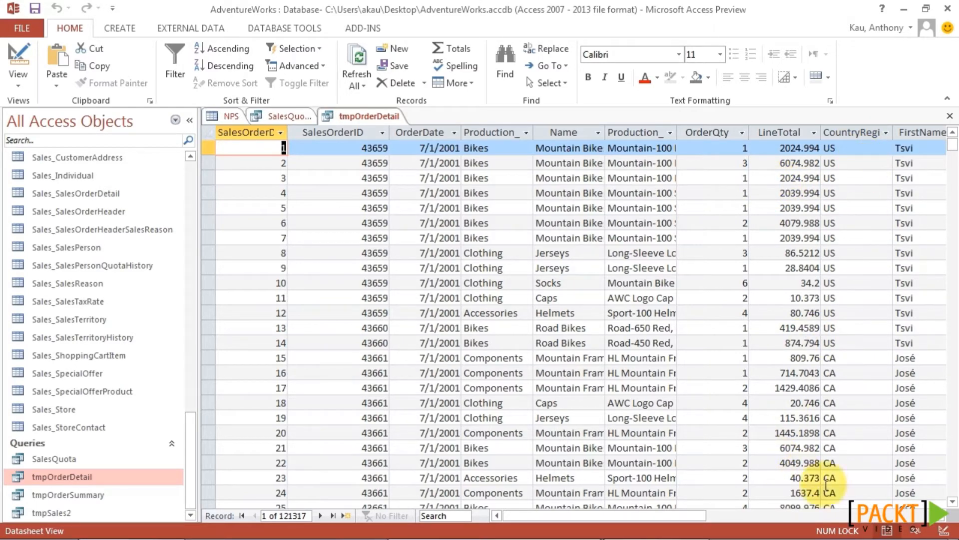
Review the further fields of the tmpOrderDetail query and the SalesQuota query results in the AdventureWorks Access database.
{"action": "left_click", "coordinate": [940, 517]}
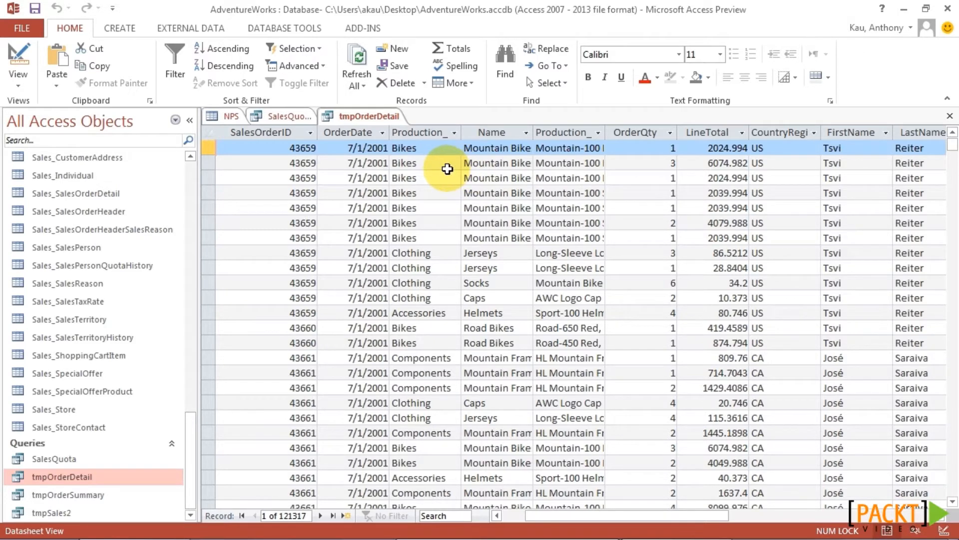
{"action": "left_click", "coordinate": [283, 116]}
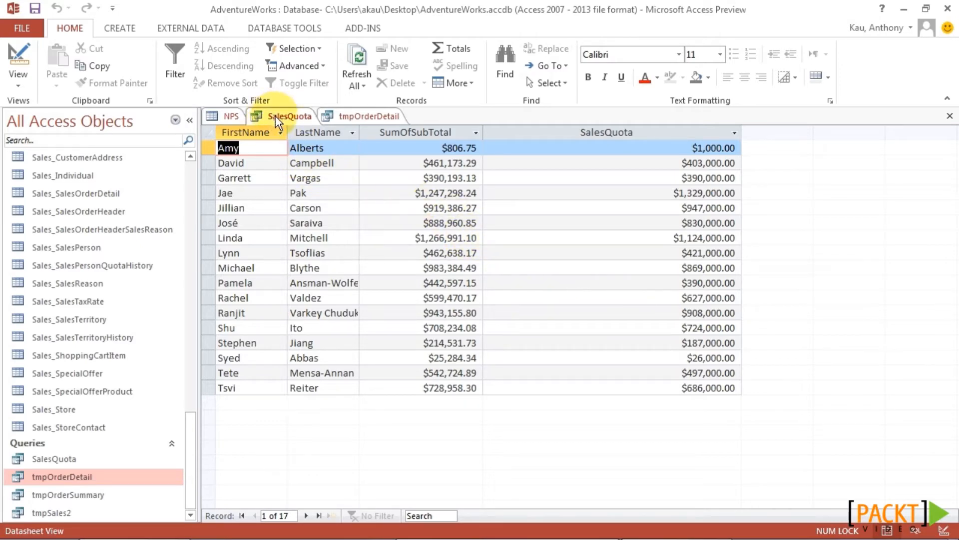
Switch back to Excel and create a new blank workbook.
{"action": "key", "text": "alt+Tab"}
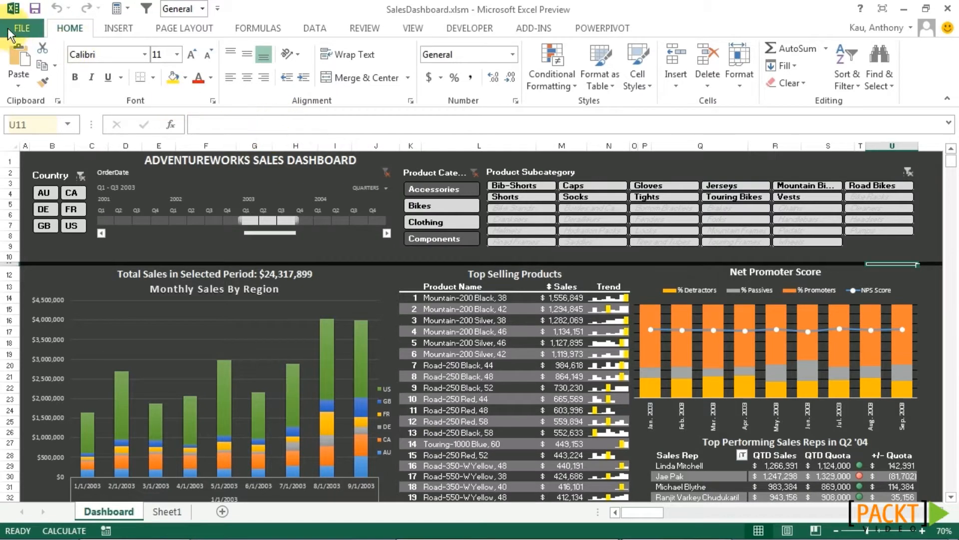
{"action": "left_click", "coordinate": [22, 30]}
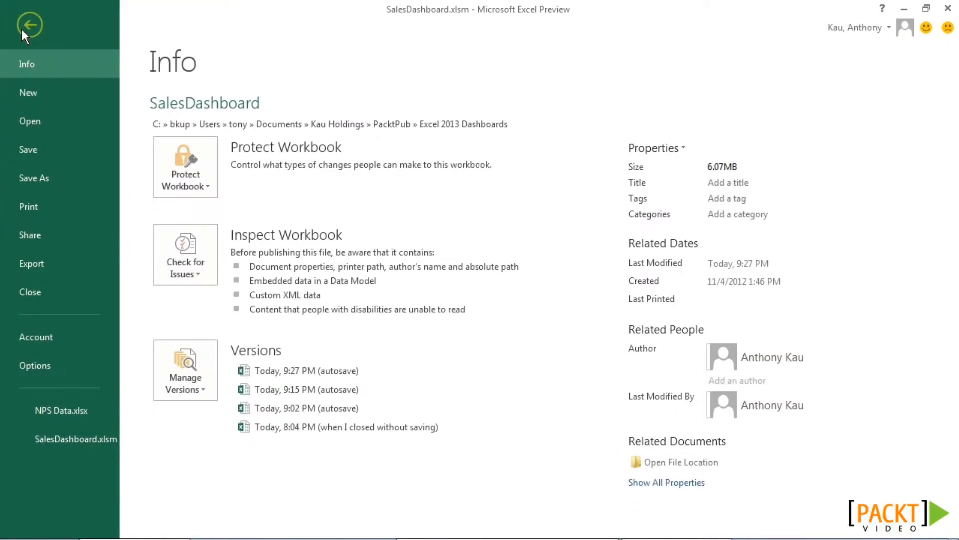
{"action": "left_click", "coordinate": [58, 92]}
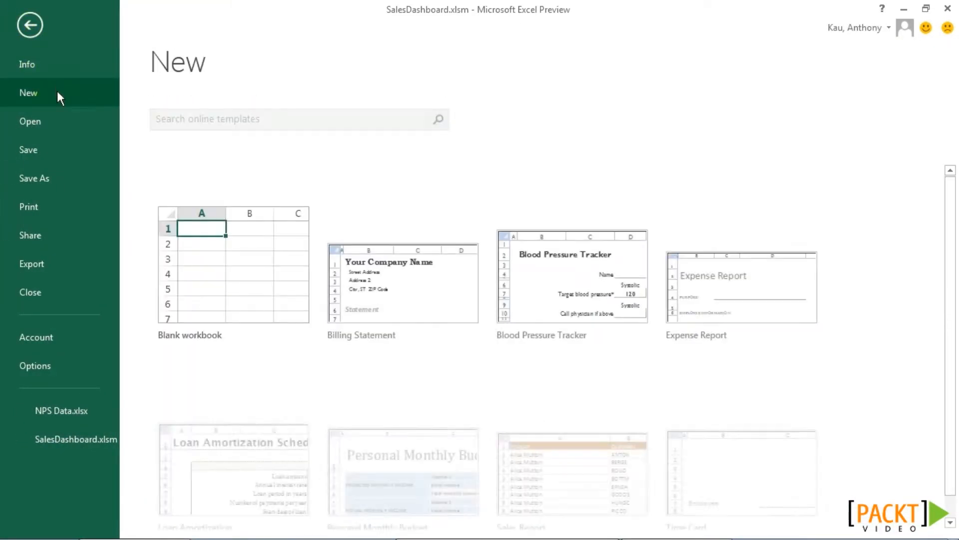
{"action": "left_click", "coordinate": [255, 272]}
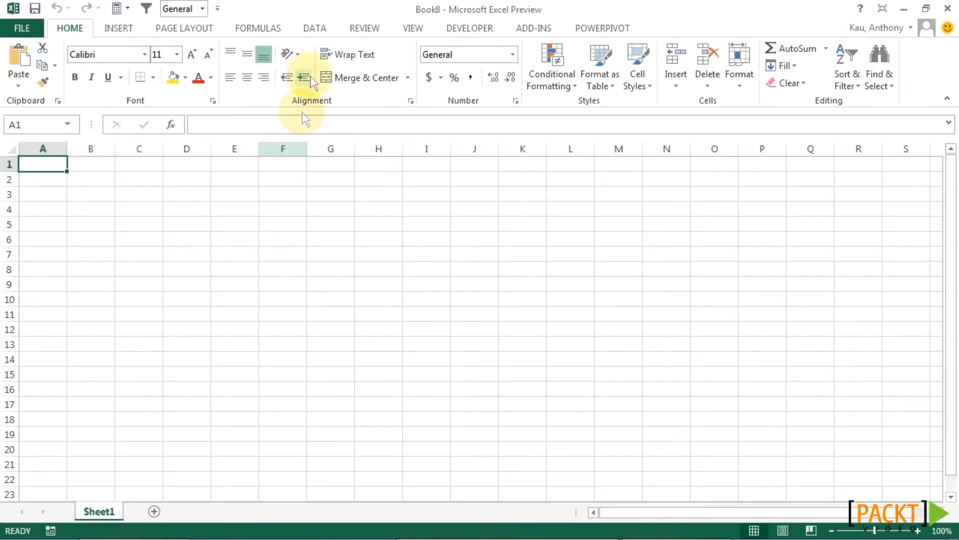
Connect the workbook to the AdventureWorks.accdb Access database on the Desktop, accepting the proposed connection and initialization settings.
{"action": "left_click", "coordinate": [315, 28]}
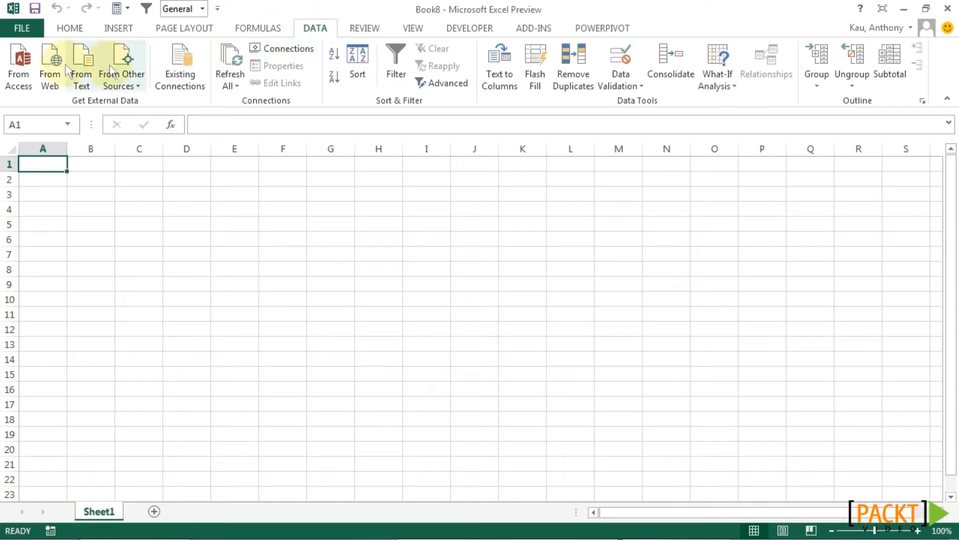
{"action": "left_click", "coordinate": [20, 74]}
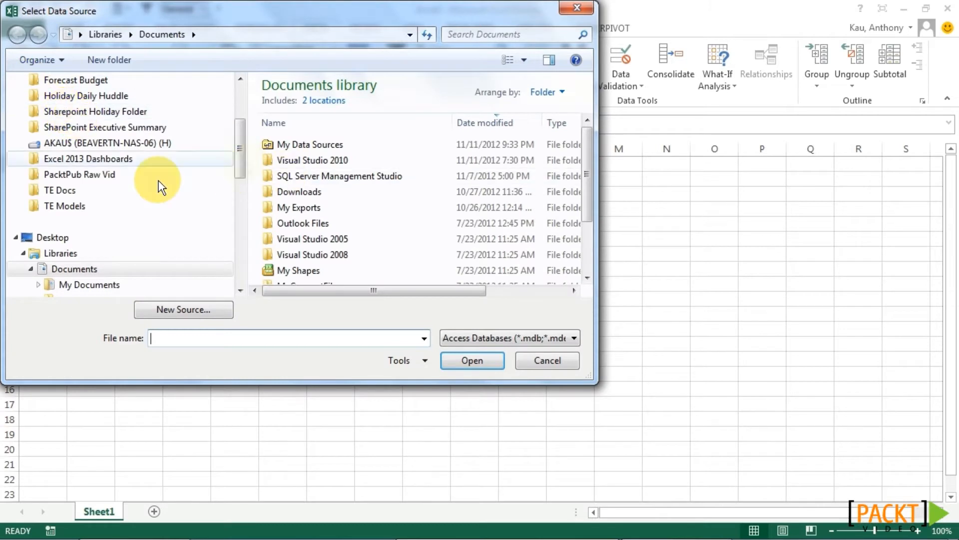
{"action": "left_click", "coordinate": [70, 238]}
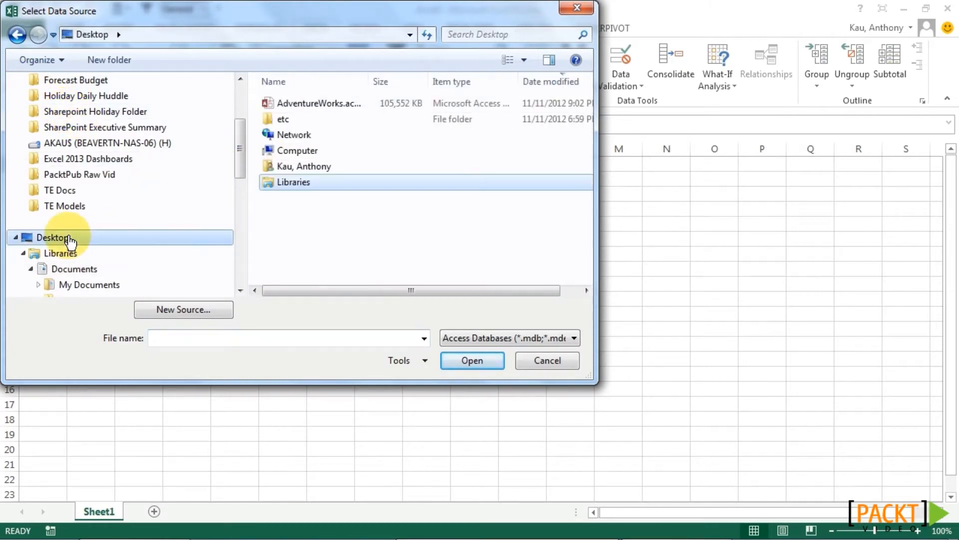
{"action": "left_click", "coordinate": [347, 104]}
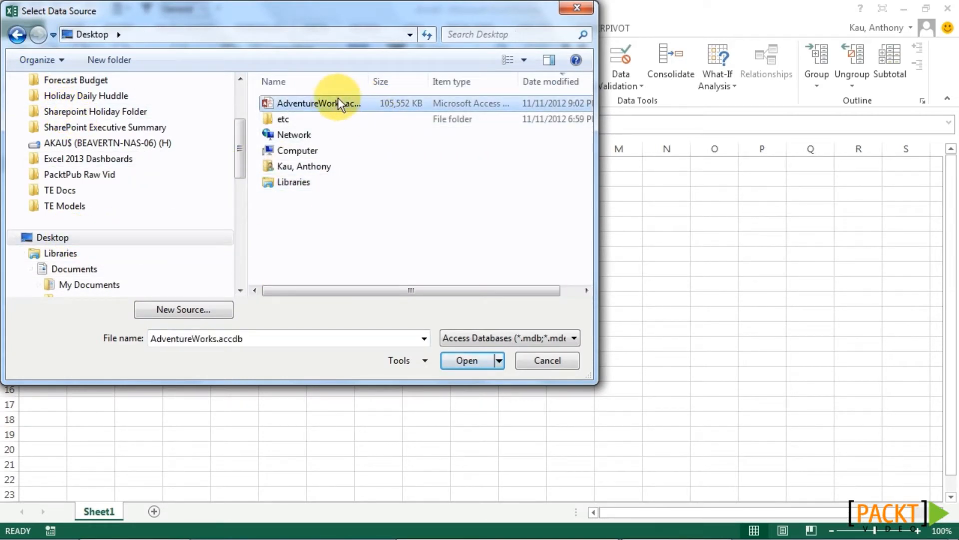
{"action": "left_click", "coordinate": [467, 360]}
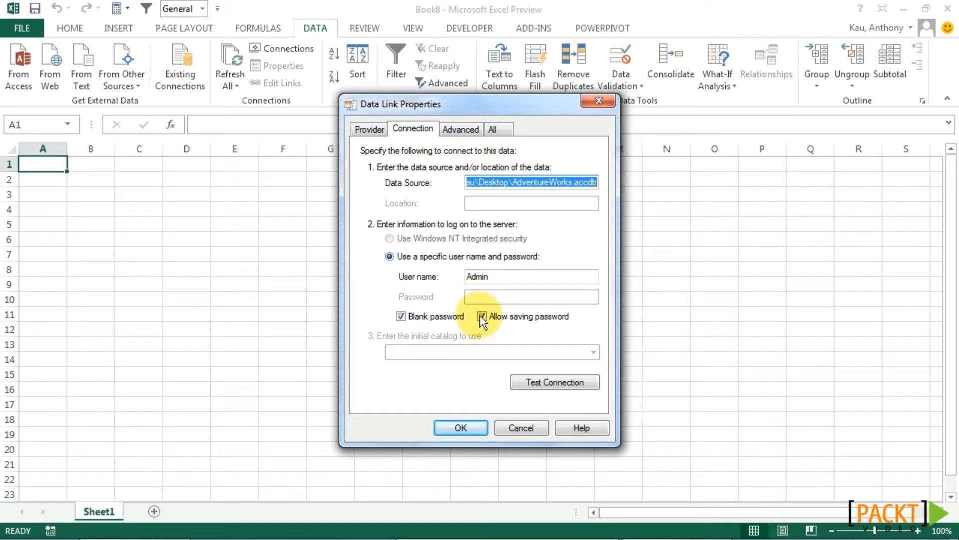
{"action": "left_click", "coordinate": [460, 428]}
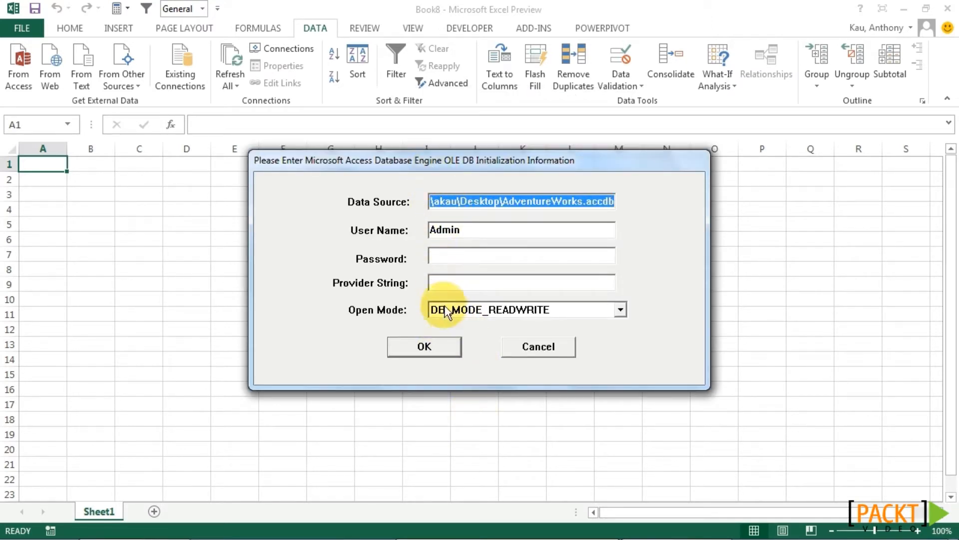
{"action": "left_click", "coordinate": [424, 347]}
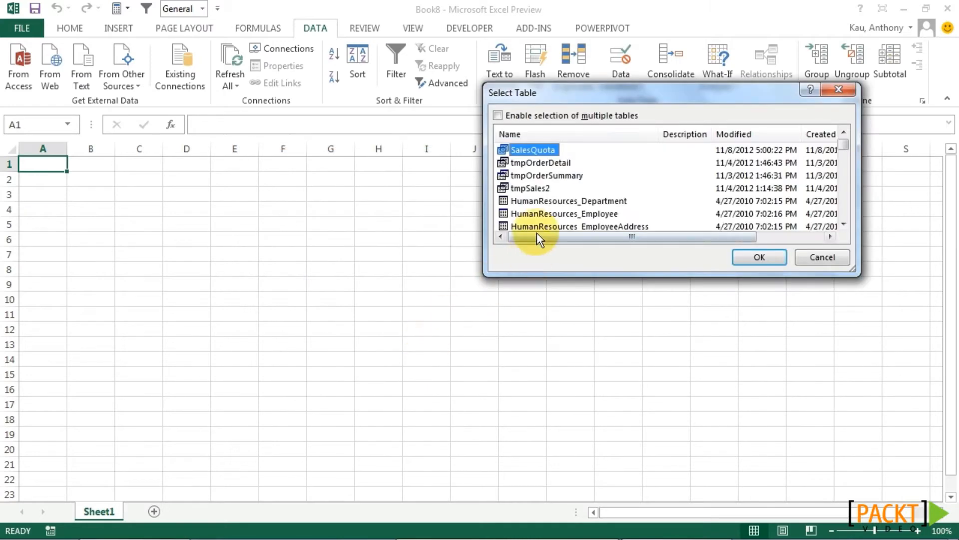
Enable multiple table selection and import SalesQuota and tmpOrderDetail as a PivotTable Report at A1 of the existing worksheet.
{"action": "scroll", "coordinate": [582, 180], "scroll_direction": "down", "scroll_amount": 6}
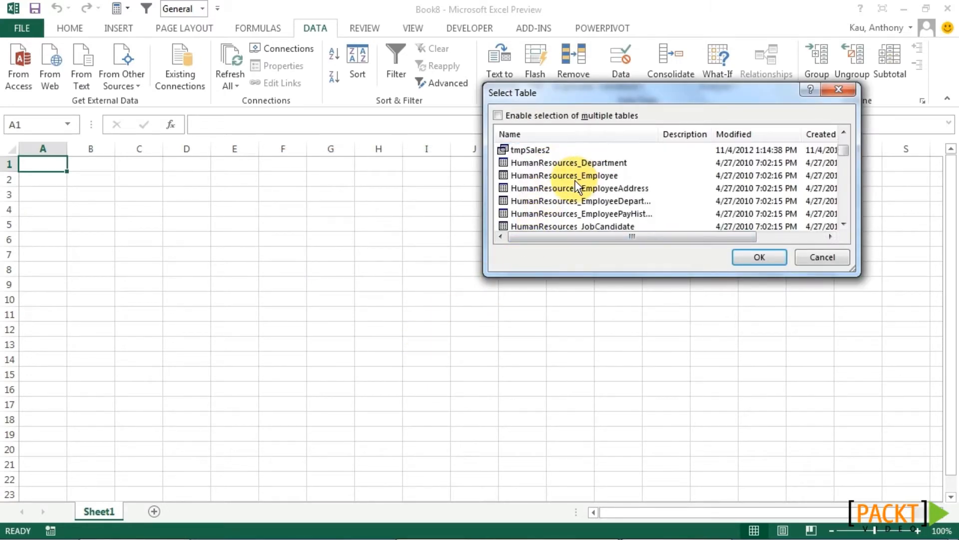
{"action": "scroll", "coordinate": [579, 185], "scroll_direction": "up", "scroll_amount": 6}
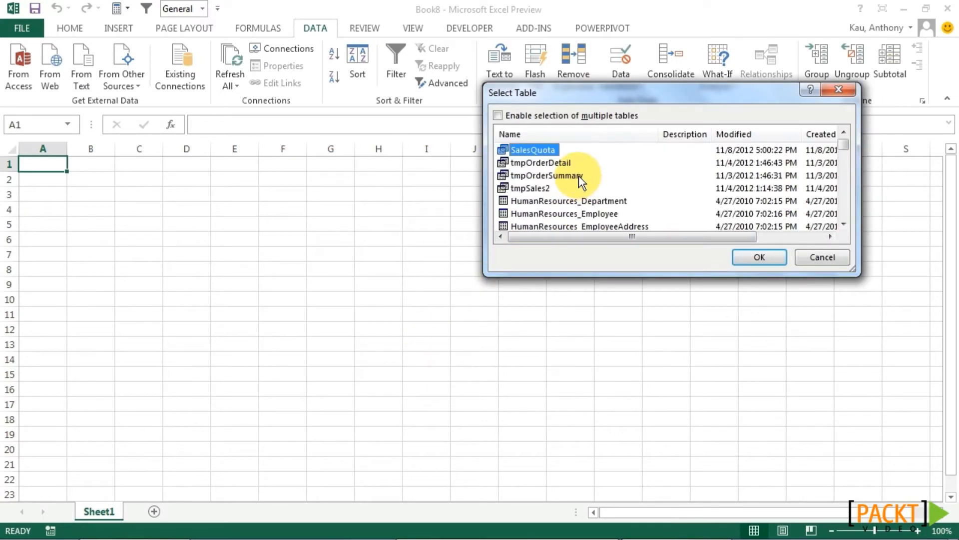
{"action": "left_click", "coordinate": [498, 115]}
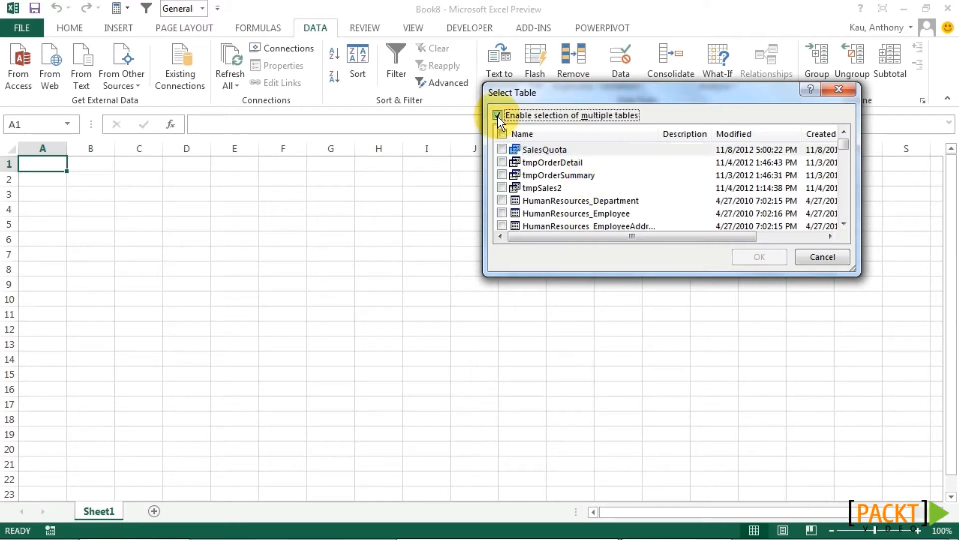
{"action": "left_click", "coordinate": [502, 149]}
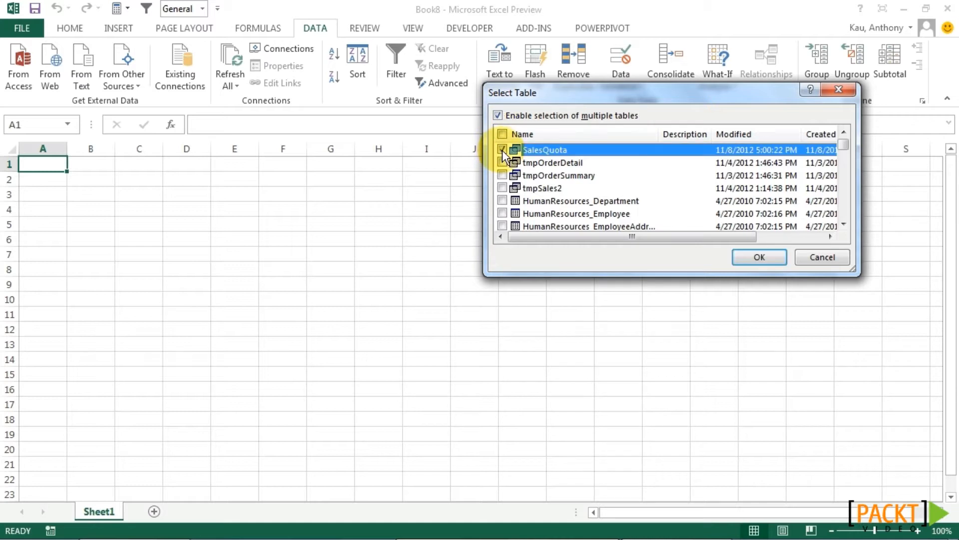
{"action": "left_click", "coordinate": [501, 162]}
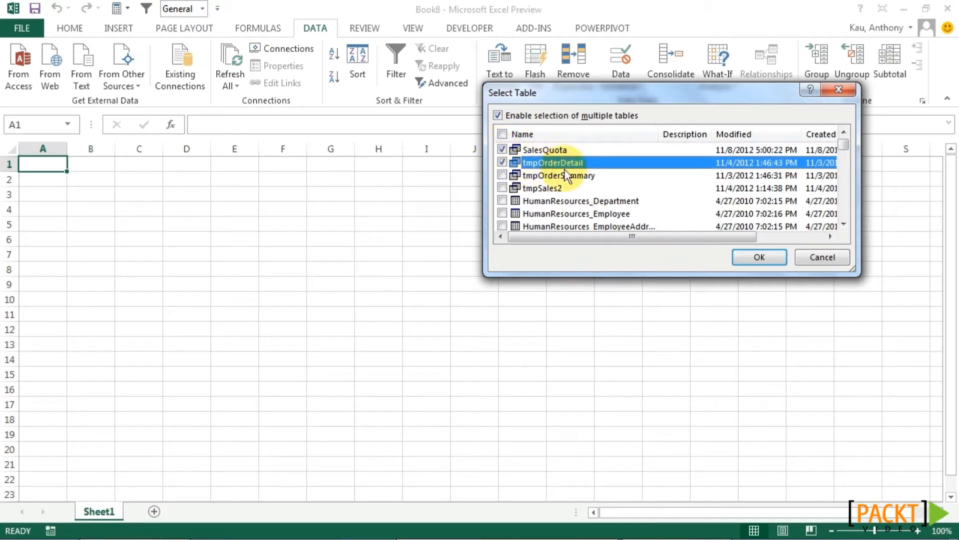
{"action": "left_click", "coordinate": [762, 258]}
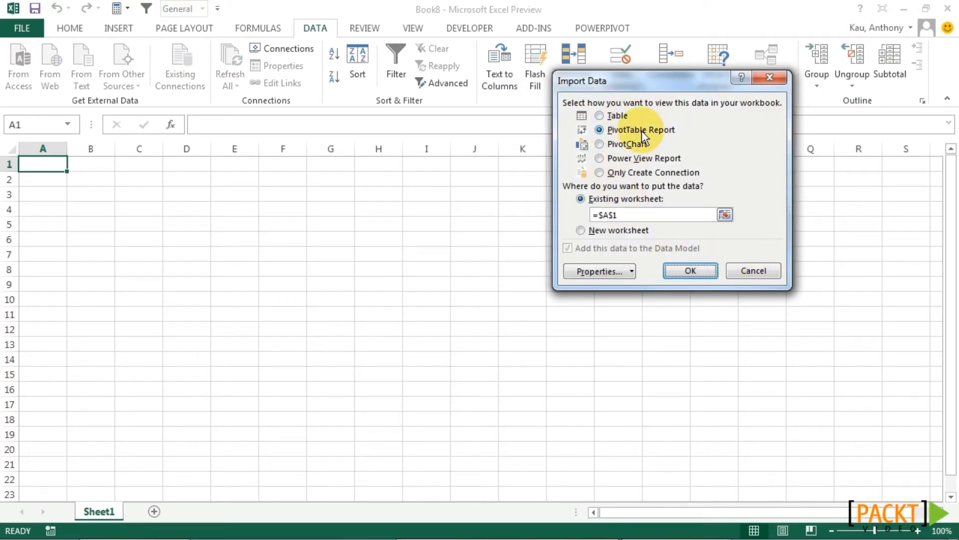
{"action": "left_click", "coordinate": [691, 271]}
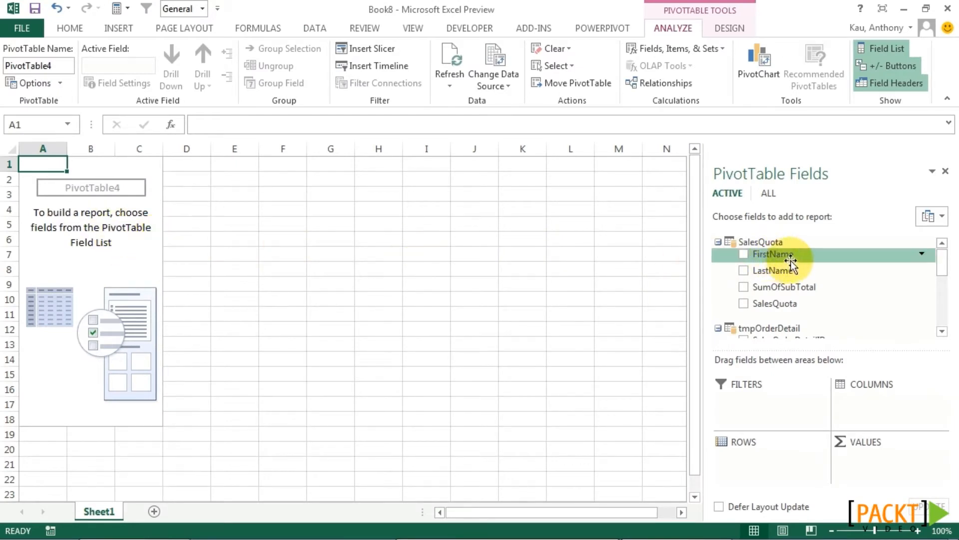
Place the Name field of tmpOrderDetail in the PivotTable's rows and OrderQty in its values.
{"action": "left_click", "coordinate": [781, 242]}
{"action": "left_click", "coordinate": [771, 242]}
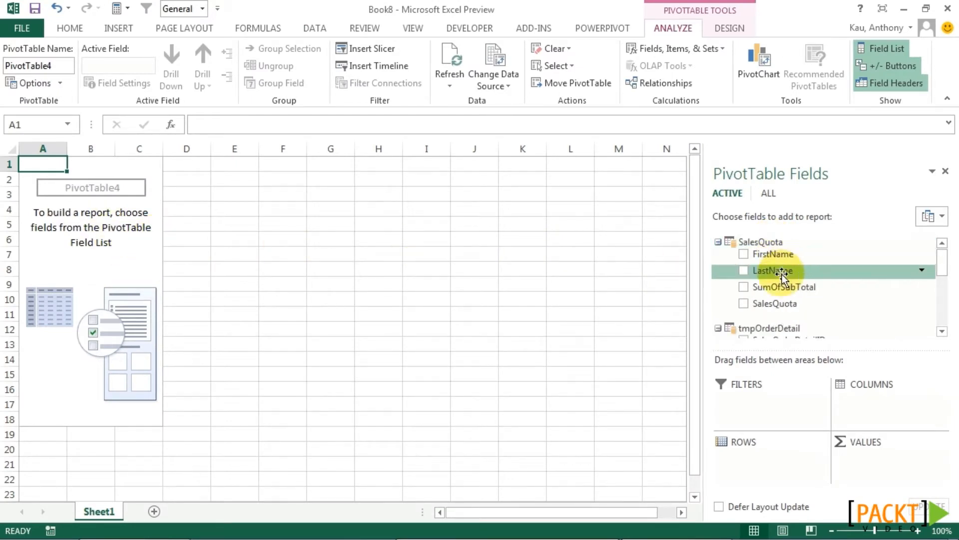
{"action": "scroll", "coordinate": [780, 272], "scroll_direction": "down", "scroll_amount": 2}
{"action": "scroll", "coordinate": [776, 270], "scroll_direction": "down", "scroll_amount": 2}
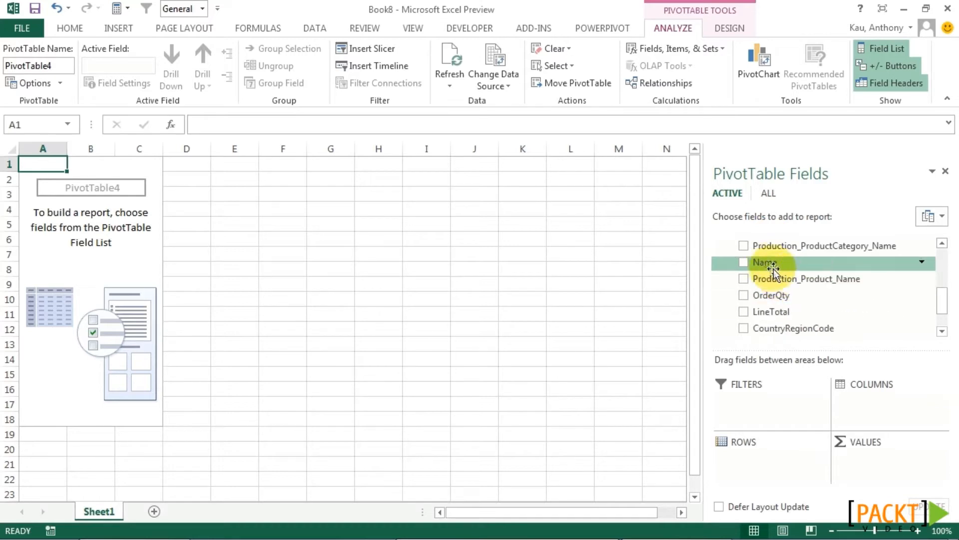
{"action": "left_click_drag", "start_coordinate": [767, 263], "coordinate": [771, 453]}
{"action": "left_click_drag", "start_coordinate": [772, 300], "coordinate": [865, 461]}
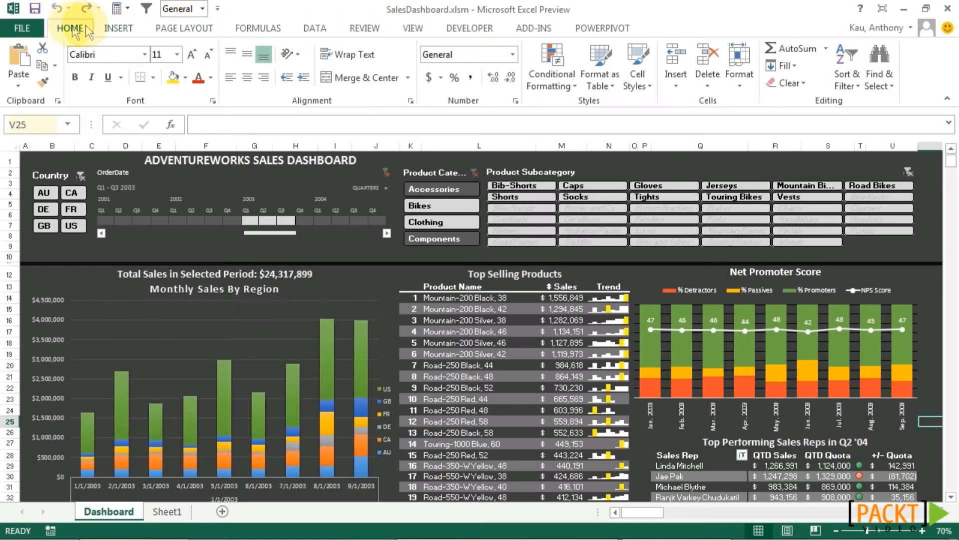
Create another blank workbook, starting from the SalesDashboard workbook.
{"action": "left_click", "coordinate": [26, 28]}
{"action": "left_click", "coordinate": [74, 91]}
{"action": "left_click", "coordinate": [274, 277]}
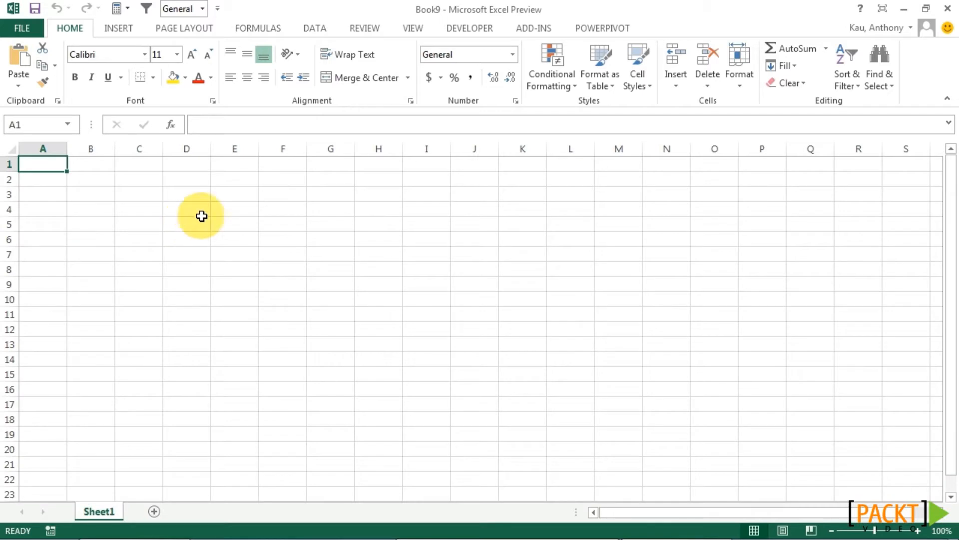
Connect the workbook to the SQL Server AKAUW2\SQLEXPRESS using Windows Authentication.
{"action": "left_click", "coordinate": [317, 29]}
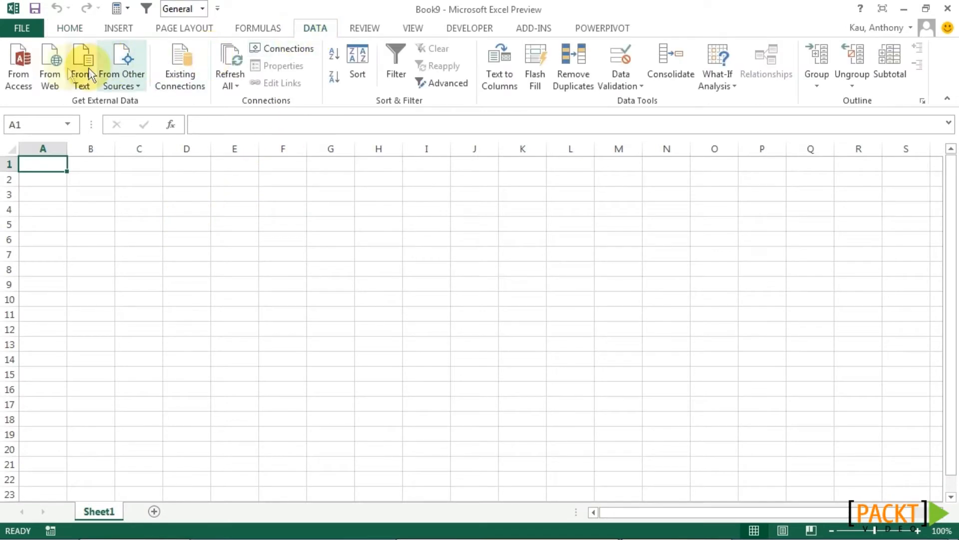
{"action": "left_click", "coordinate": [128, 68]}
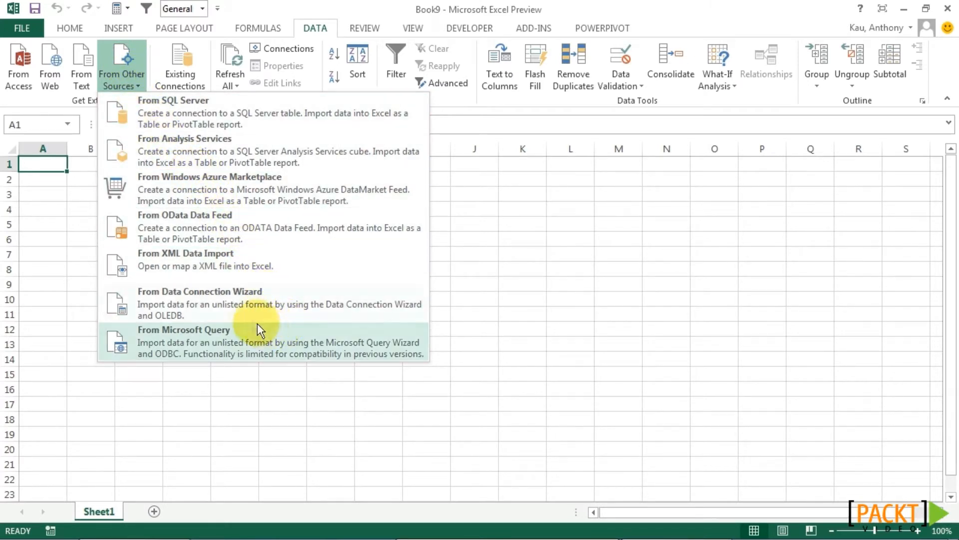
{"action": "left_click", "coordinate": [177, 113]}
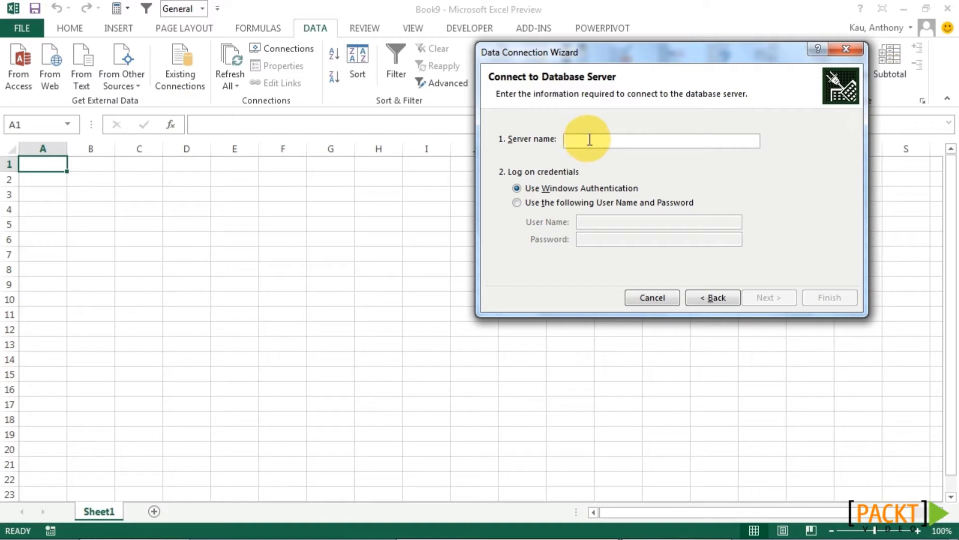
{"action": "type", "text": "AKAUW2\\SQLEXPRESS"}
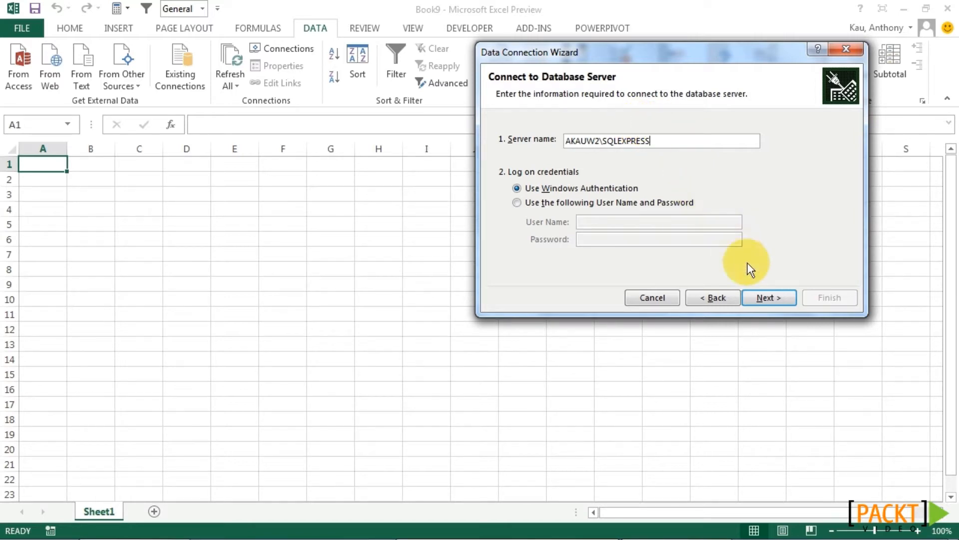
{"action": "left_click", "coordinate": [776, 298]}
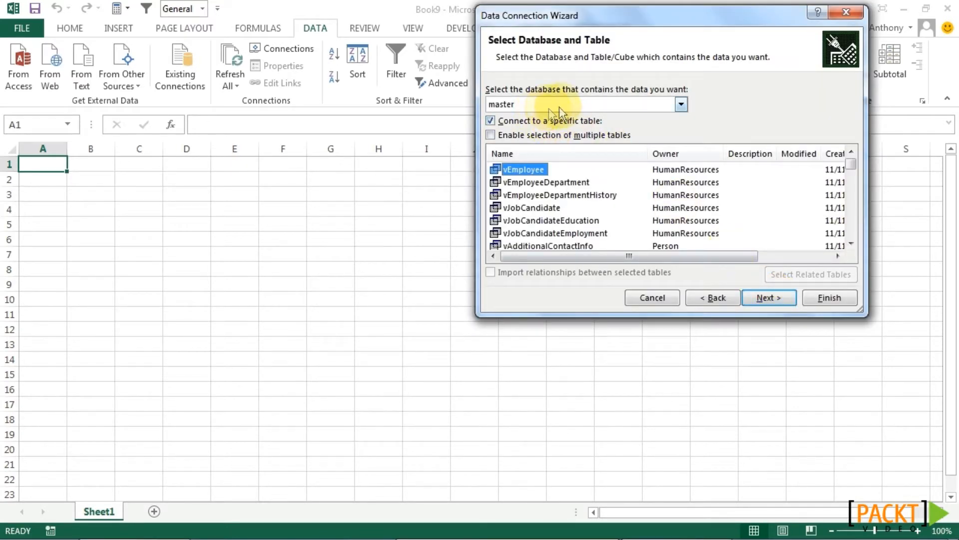
Import the SalesOrderDetail and SalesOrderHeader tables of the AdventureWorks2012 database as a PivotTable Report at A1.
{"action": "left_click", "coordinate": [563, 105]}
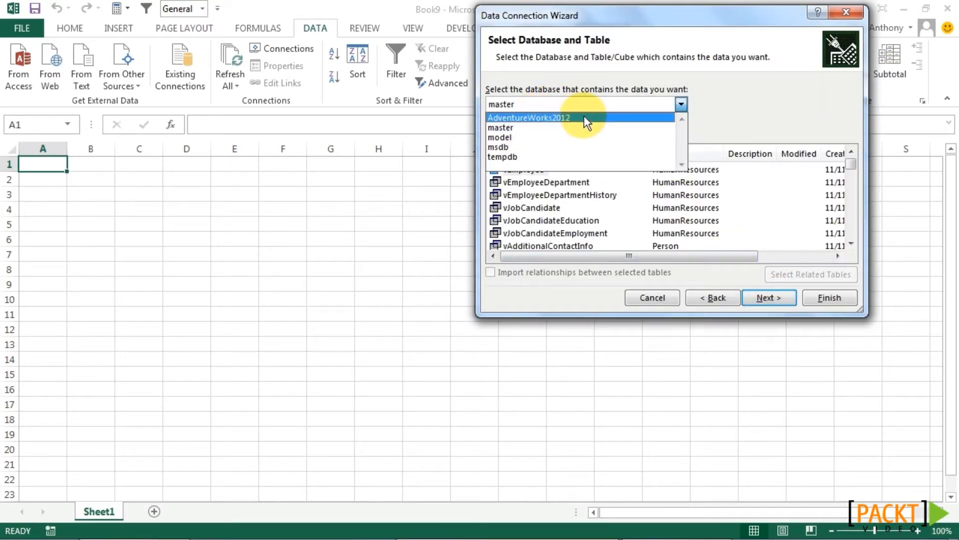
{"action": "left_click", "coordinate": [586, 119]}
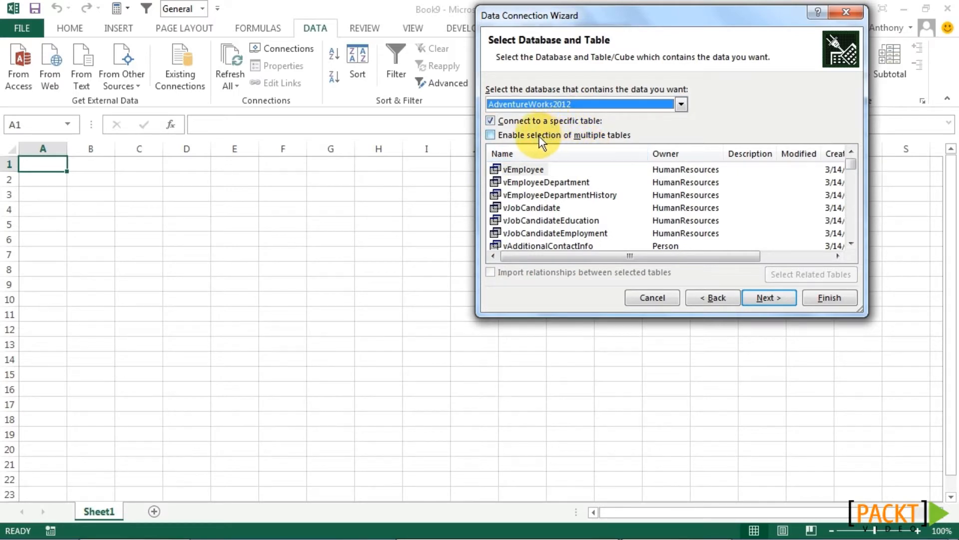
{"action": "left_click", "coordinate": [557, 135]}
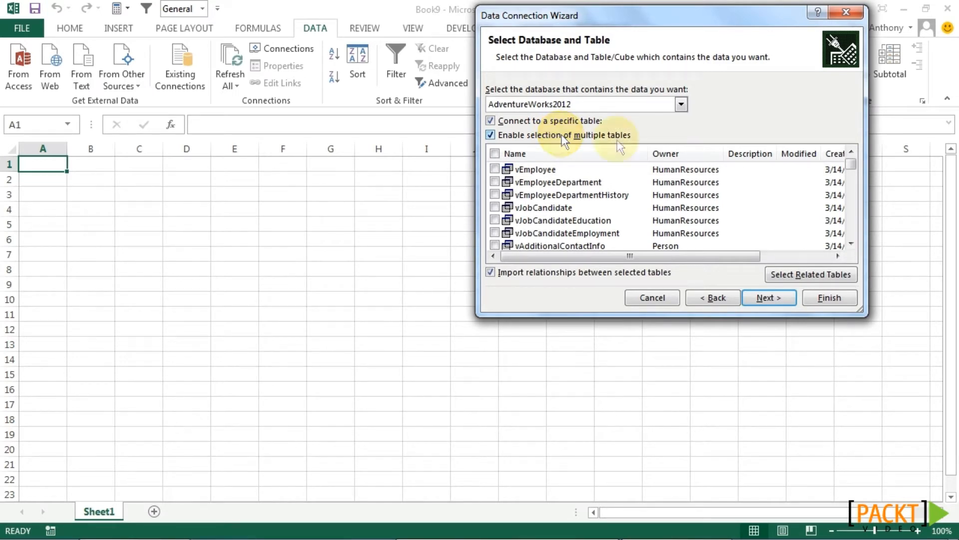
{"action": "left_click_drag", "start_coordinate": [851, 162], "coordinate": [855, 222]}
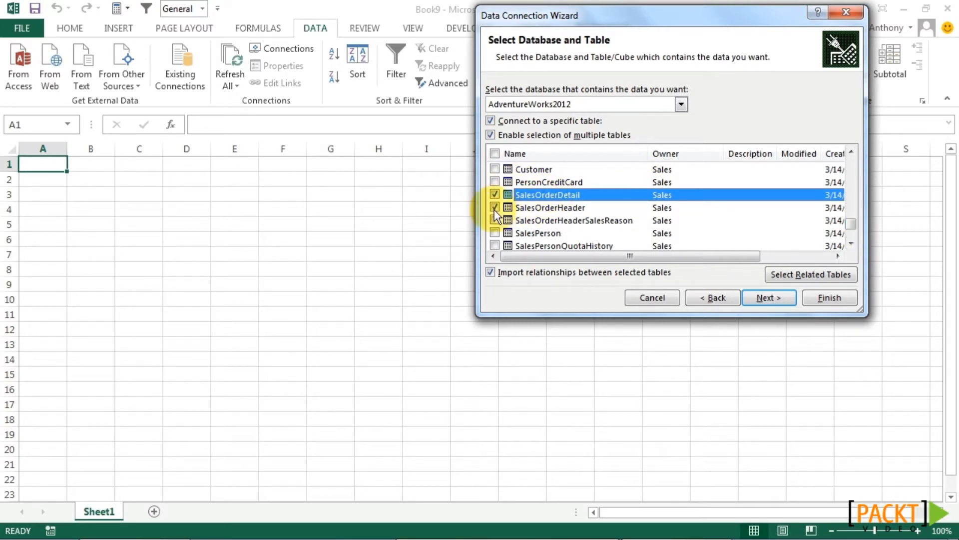
{"action": "left_click", "coordinate": [823, 297]}
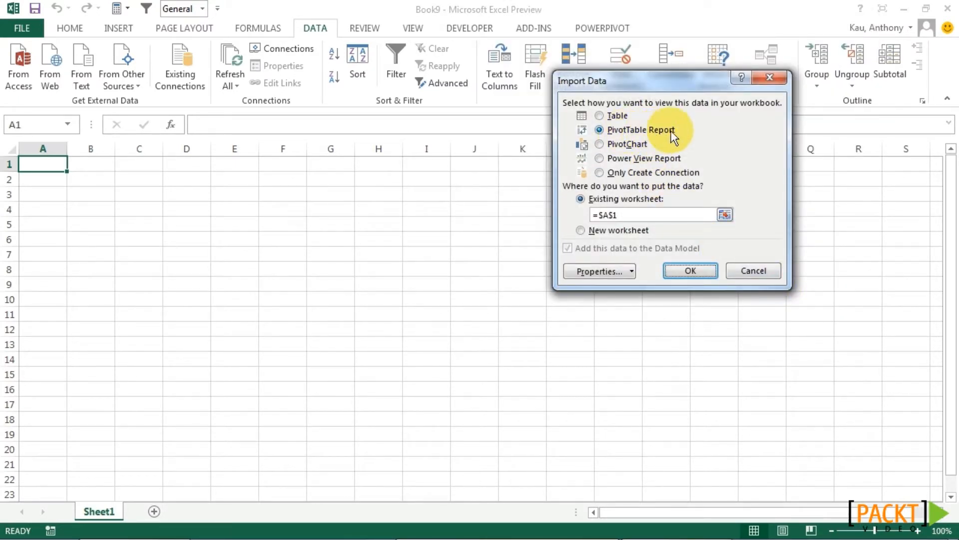
{"action": "left_click", "coordinate": [690, 270]}
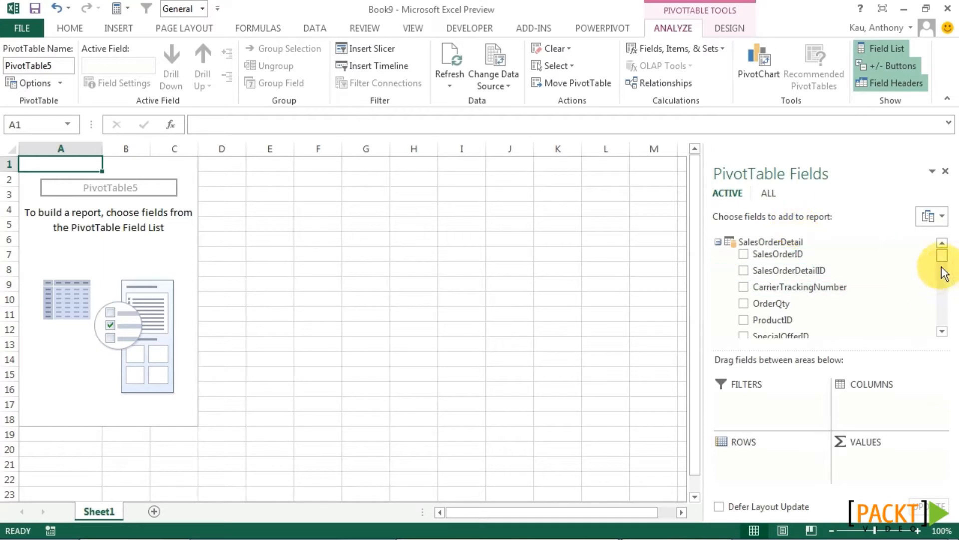
Place SalesOrderHeader's OrderDate in the PivotTable's rows and a further field from that table in its values.
{"action": "left_click", "coordinate": [718, 243]}
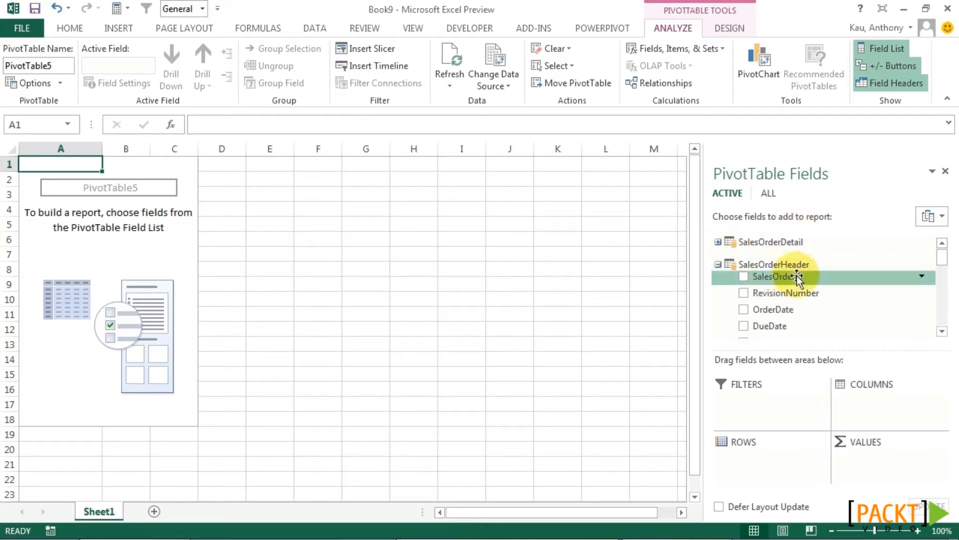
{"action": "left_click_drag", "start_coordinate": [775, 310], "coordinate": [772, 458]}
{"action": "left_click_drag", "start_coordinate": [942, 255], "coordinate": [942, 303]}
{"action": "left_click_drag", "start_coordinate": [765, 299], "coordinate": [871, 460]}
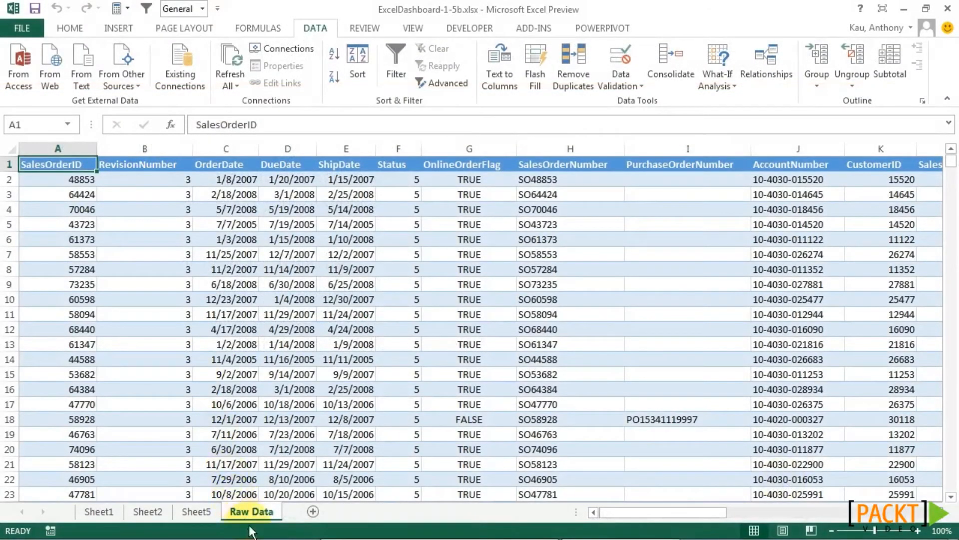
Create a PivotTable on a new worksheet from columns A to Z of the Raw Data sheet.
{"action": "left_click_drag", "start_coordinate": [68, 164], "coordinate": [643, 175]}
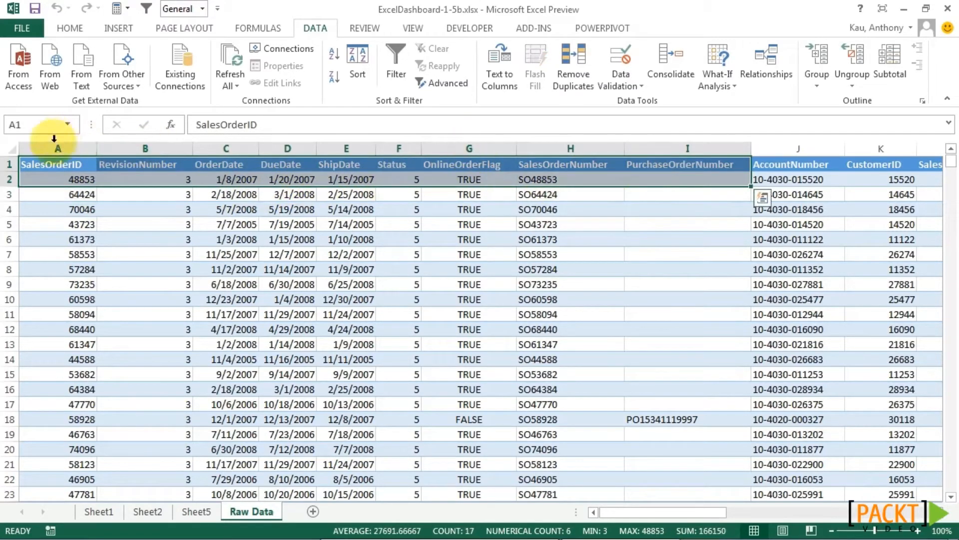
{"action": "left_click_drag", "start_coordinate": [54, 144], "coordinate": [682, 146]}
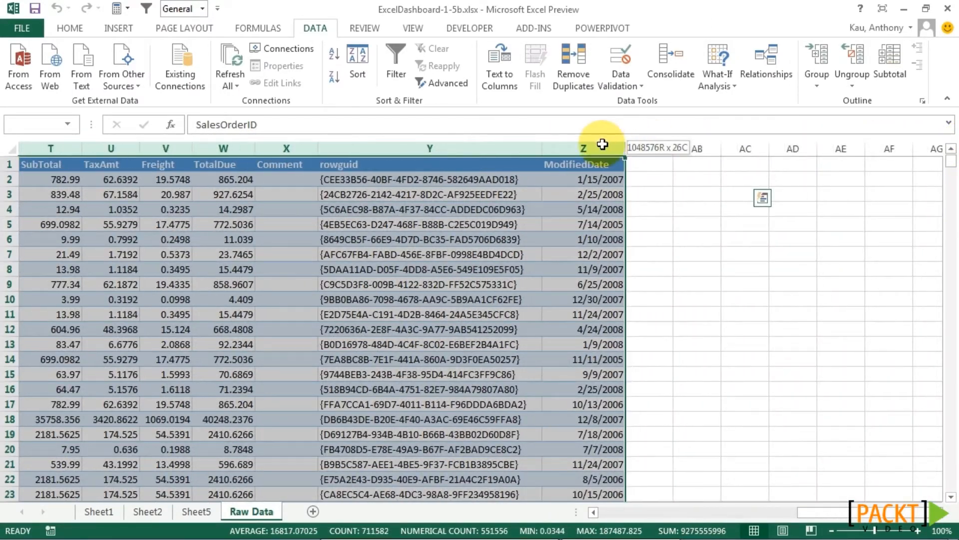
{"action": "left_click", "coordinate": [114, 26]}
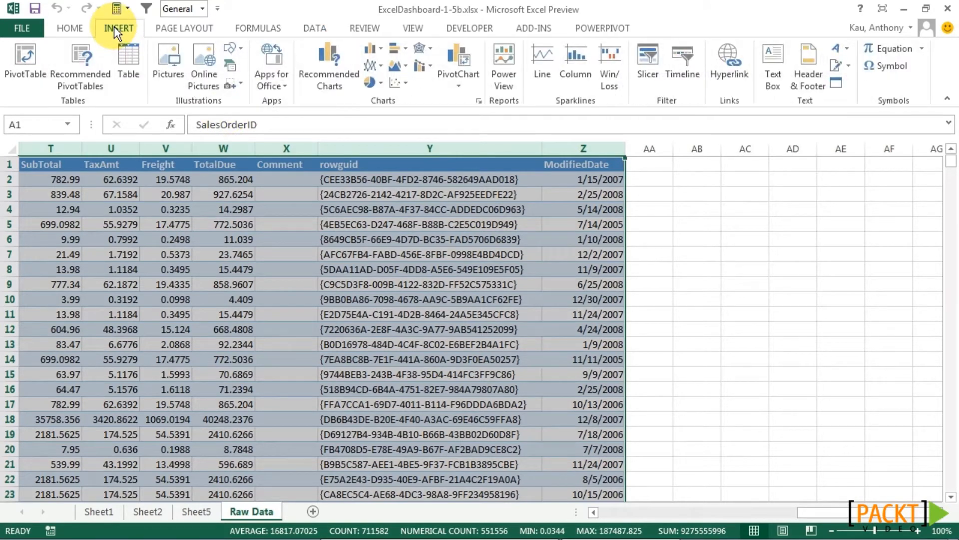
{"action": "left_click", "coordinate": [28, 59]}
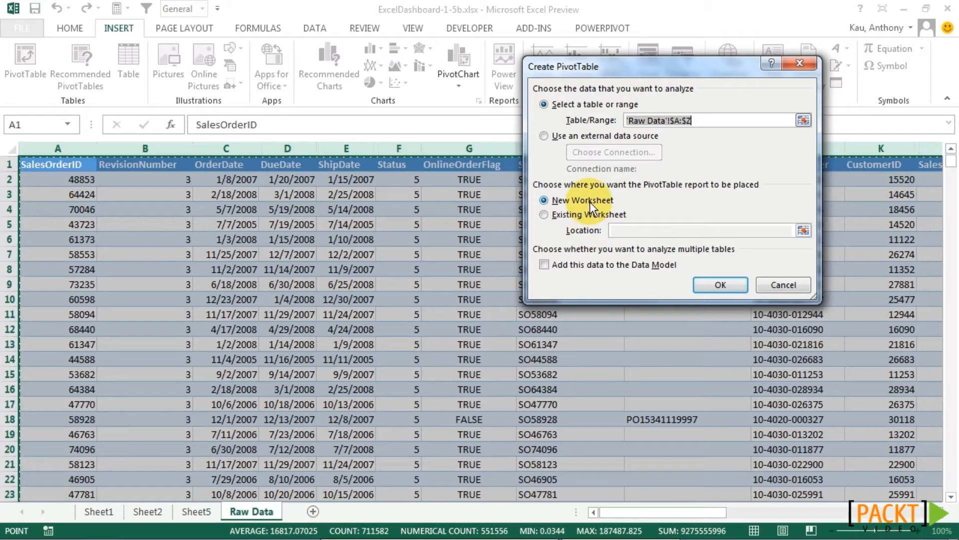
{"action": "left_click", "coordinate": [717, 285]}
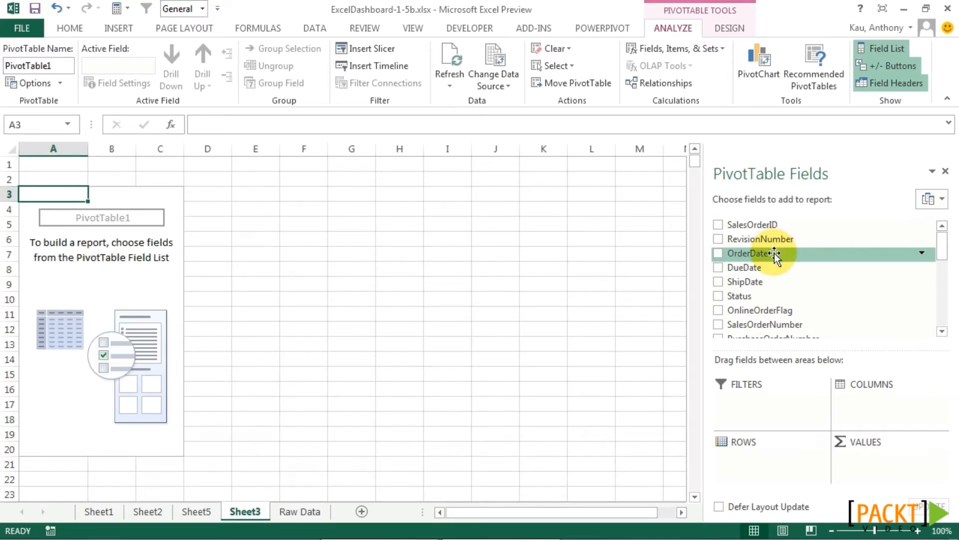
Place OrderDate in the PivotTable's rows and SubTotal in its values.
{"action": "left_click_drag", "start_coordinate": [774, 253], "coordinate": [762, 458]}
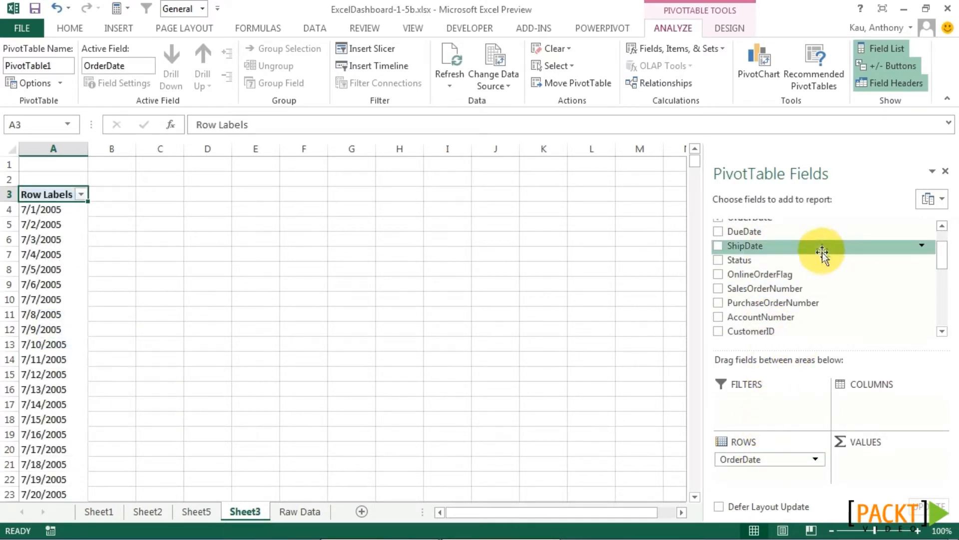
{"action": "scroll", "coordinate": [839, 274], "scroll_direction": "down", "scroll_amount": 1}
{"action": "left_click_drag", "start_coordinate": [944, 258], "coordinate": [952, 306]}
{"action": "left_click_drag", "start_coordinate": [745, 283], "coordinate": [868, 453]}
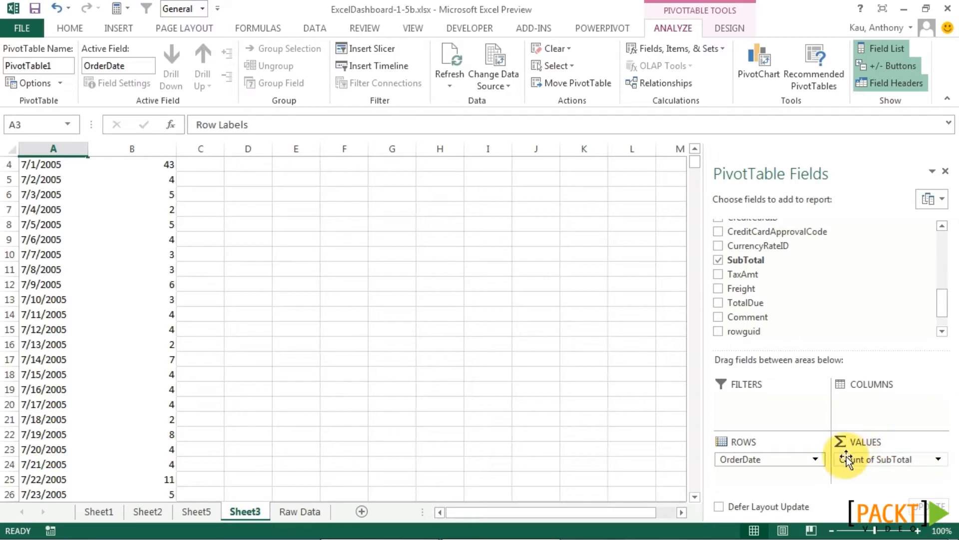
Summarize the PivotTable's SubTotal value field by Sum instead of Count.
{"action": "left_click", "coordinate": [885, 460]}
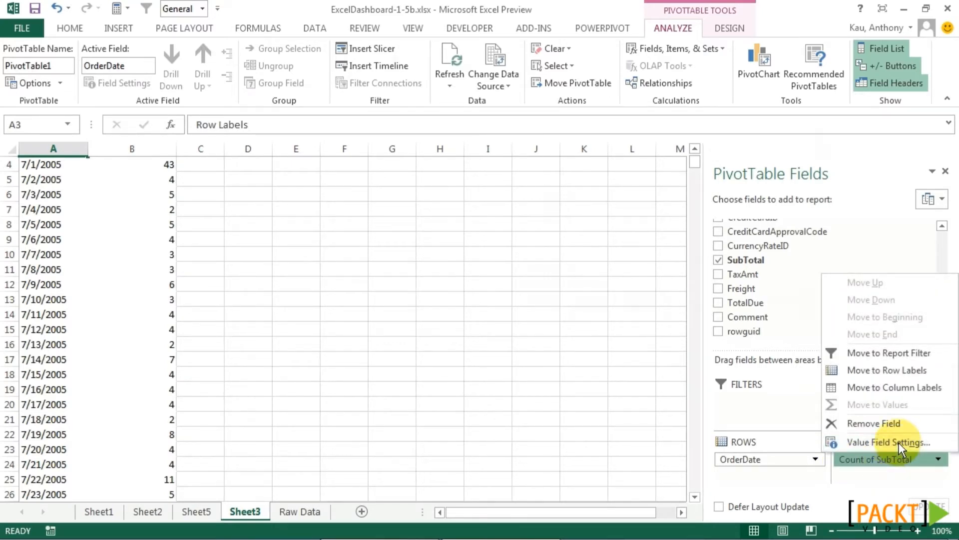
{"action": "left_click", "coordinate": [898, 442]}
{"action": "left_click", "coordinate": [578, 191]}
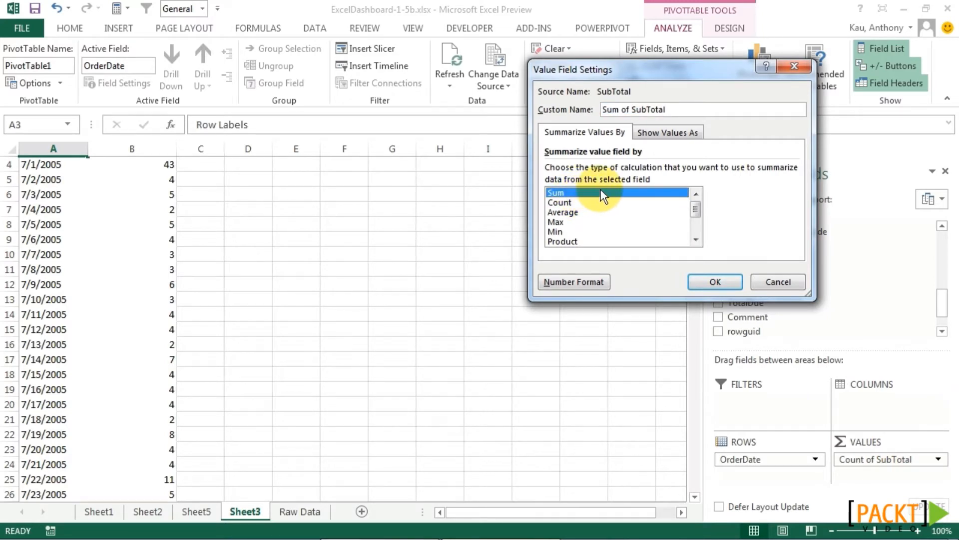
{"action": "left_click", "coordinate": [714, 282]}
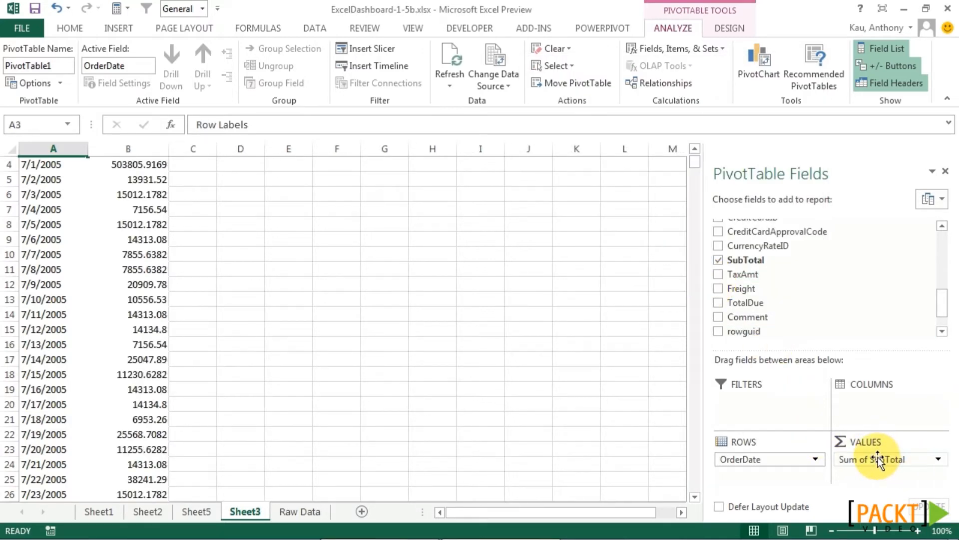
{"action": "scroll", "coordinate": [323, 250], "scroll_direction": "up", "scroll_amount": 1}
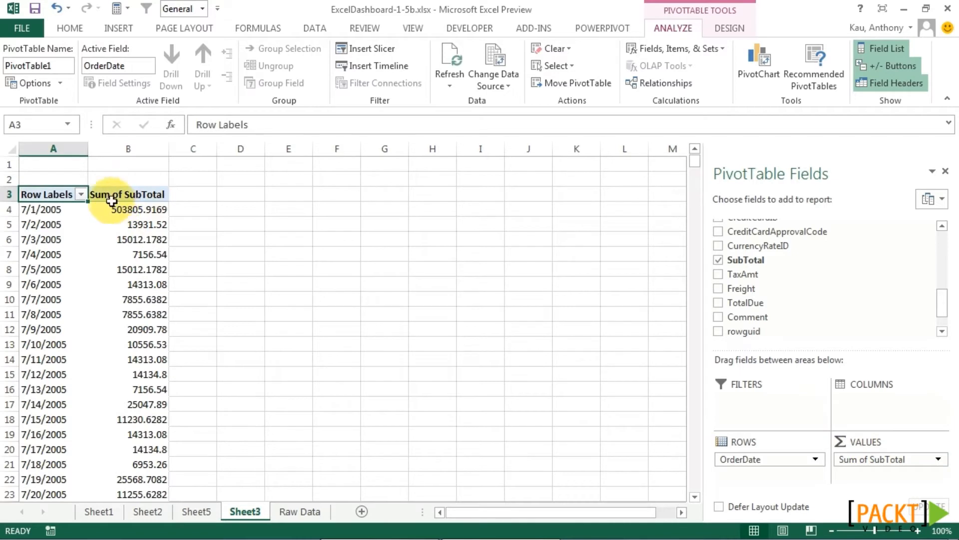
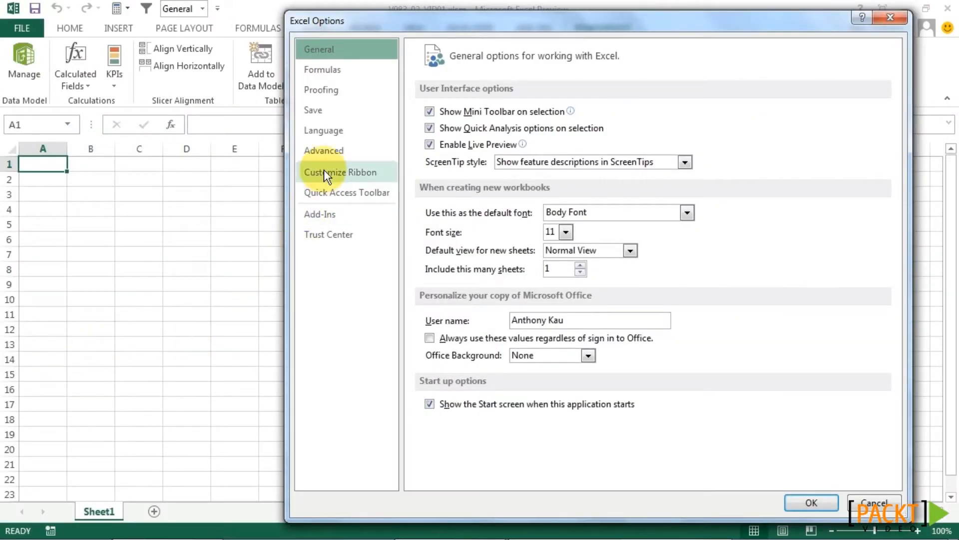
Enable the COM add-in Microsoft Office PowerPivot for Excel 2013 in the Excel options.
{"action": "left_click", "coordinate": [324, 170]}
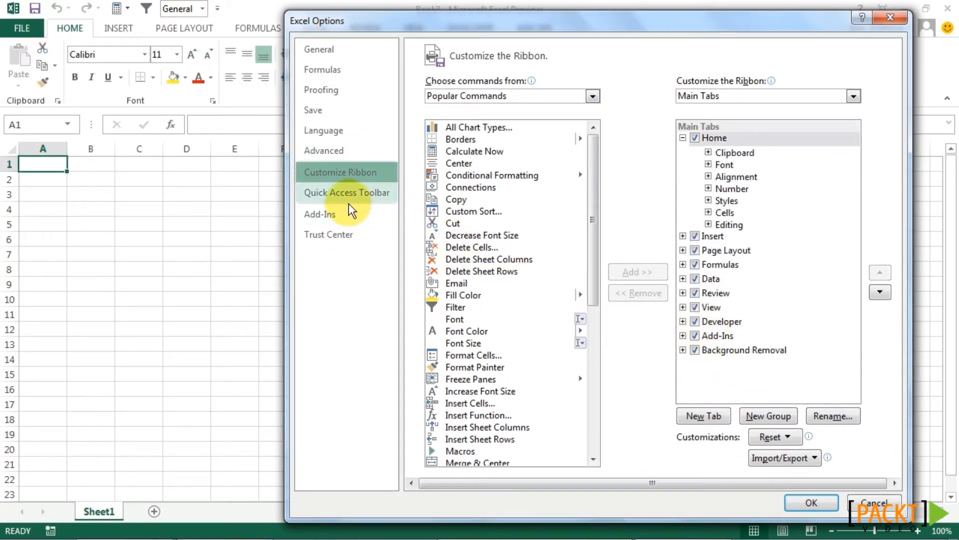
{"action": "left_click", "coordinate": [348, 220]}
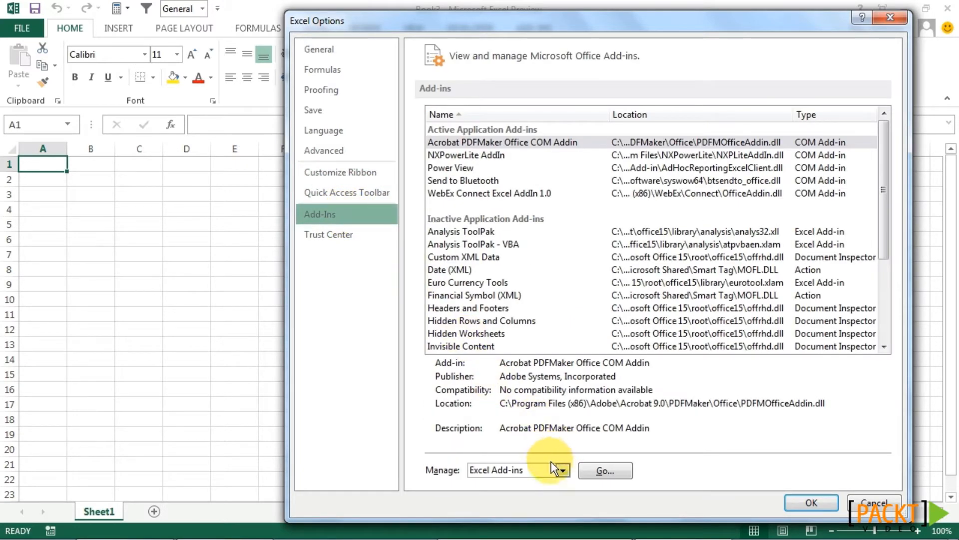
{"action": "left_click", "coordinate": [563, 471]}
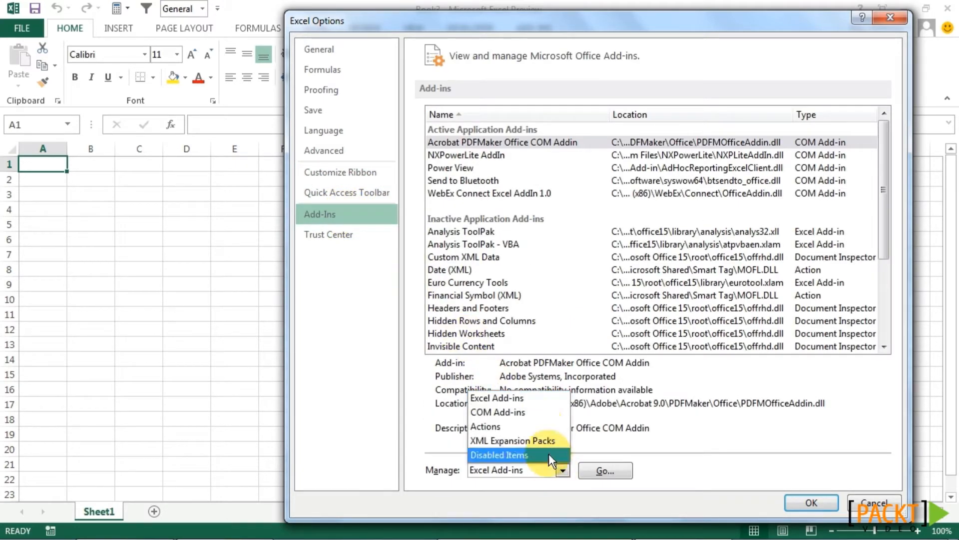
{"action": "left_click", "coordinate": [537, 410]}
{"action": "left_click", "coordinate": [605, 470]}
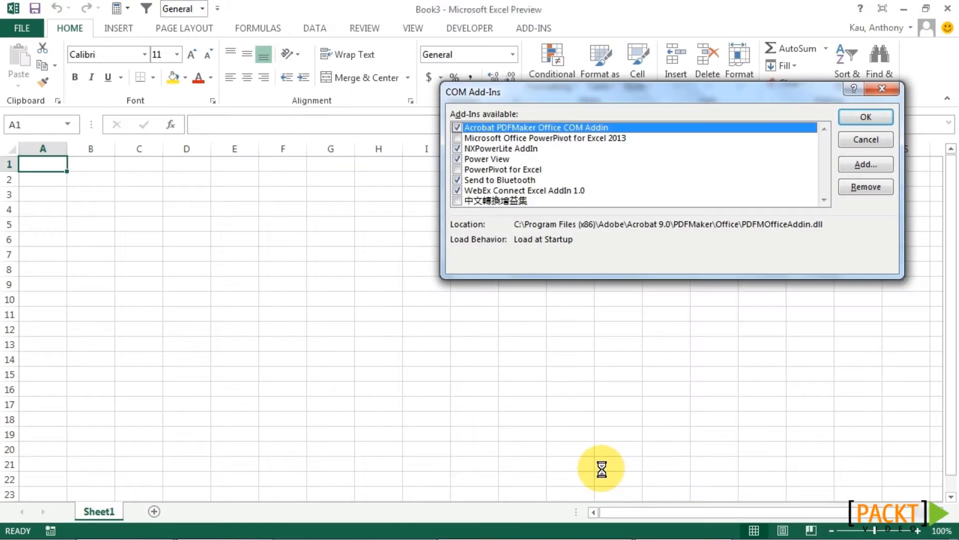
{"action": "left_click", "coordinate": [457, 139]}
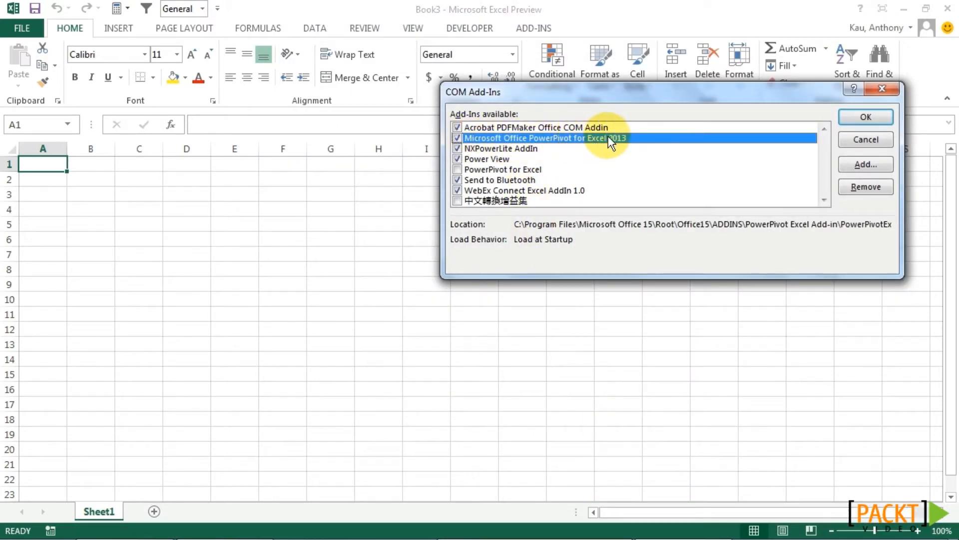
{"action": "left_click", "coordinate": [866, 118]}
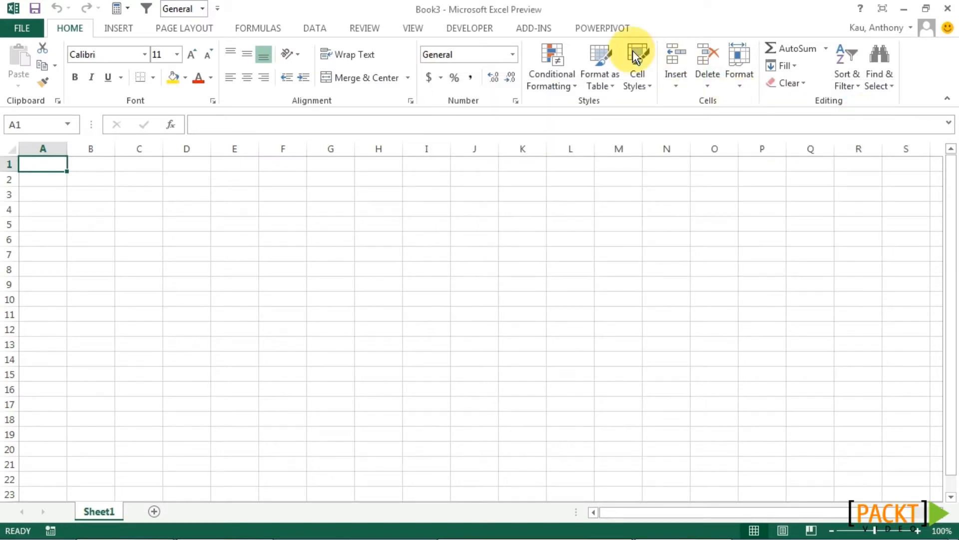
Open the PowerPivot data model window and connect it to the Access database AdventureWorks.accdb on the Desktop.
{"action": "left_click", "coordinate": [599, 28]}
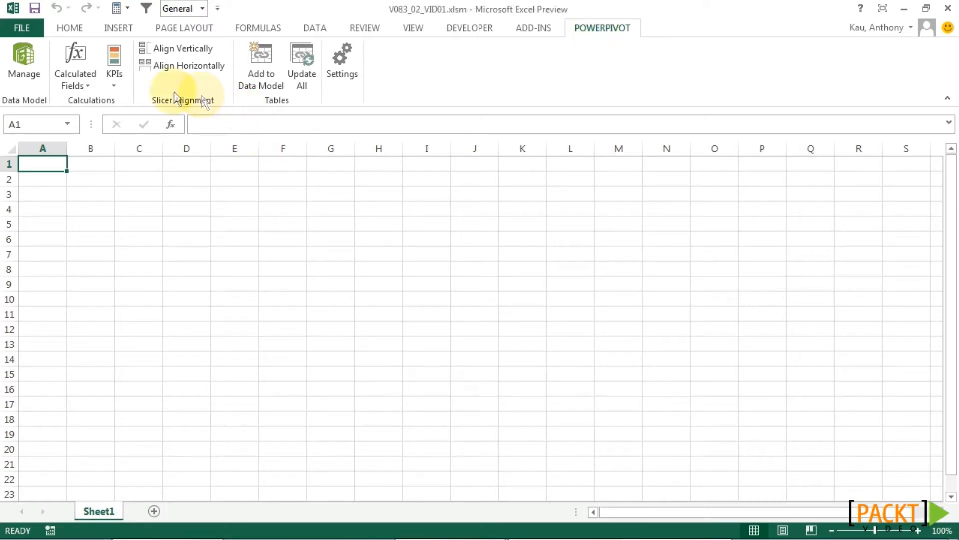
{"action": "left_click", "coordinate": [21, 63]}
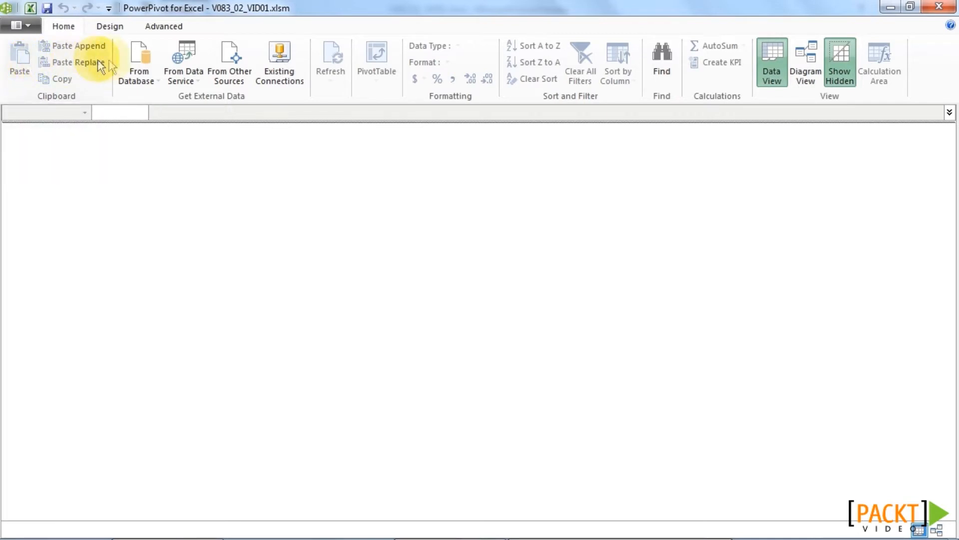
{"action": "left_click", "coordinate": [135, 58]}
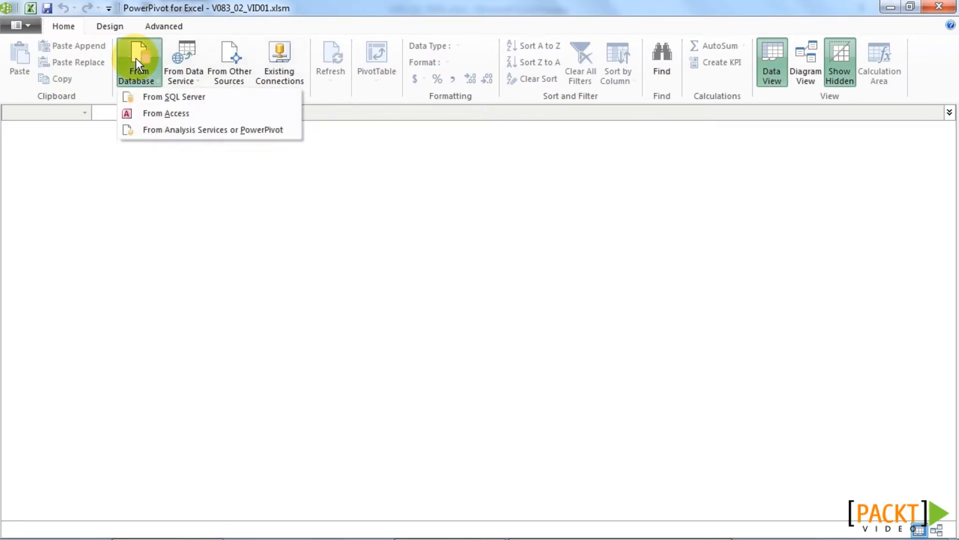
{"action": "left_click", "coordinate": [163, 113]}
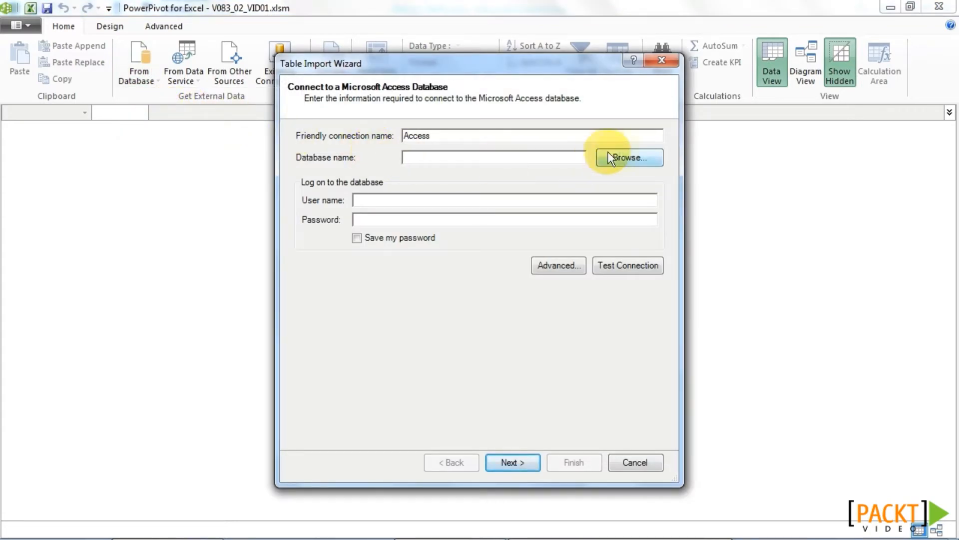
{"action": "left_click", "coordinate": [643, 158]}
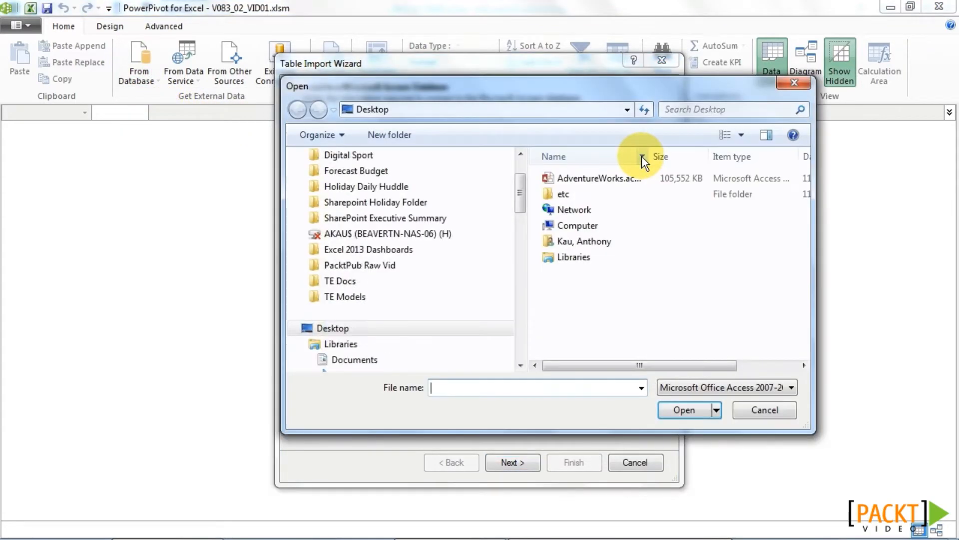
{"action": "left_click", "coordinate": [595, 180]}
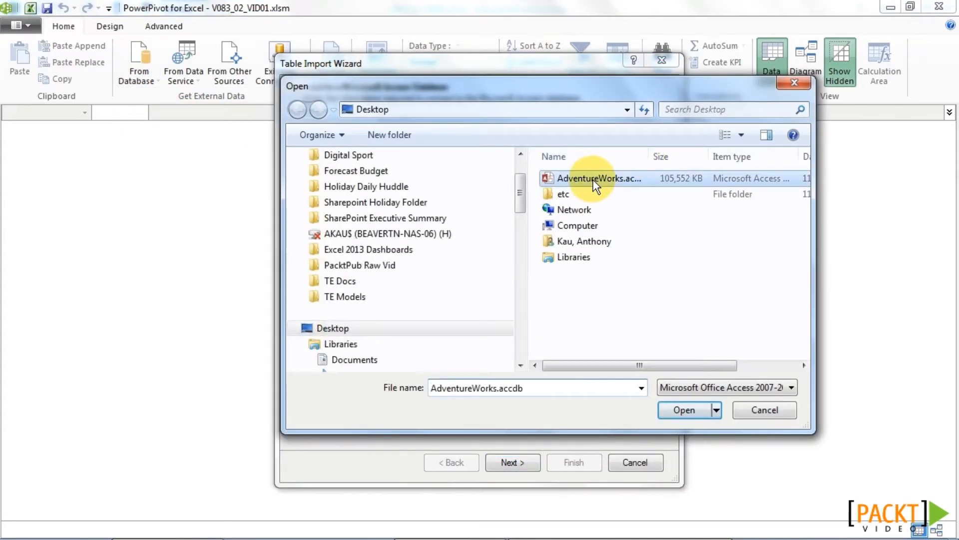
{"action": "left_click", "coordinate": [692, 409]}
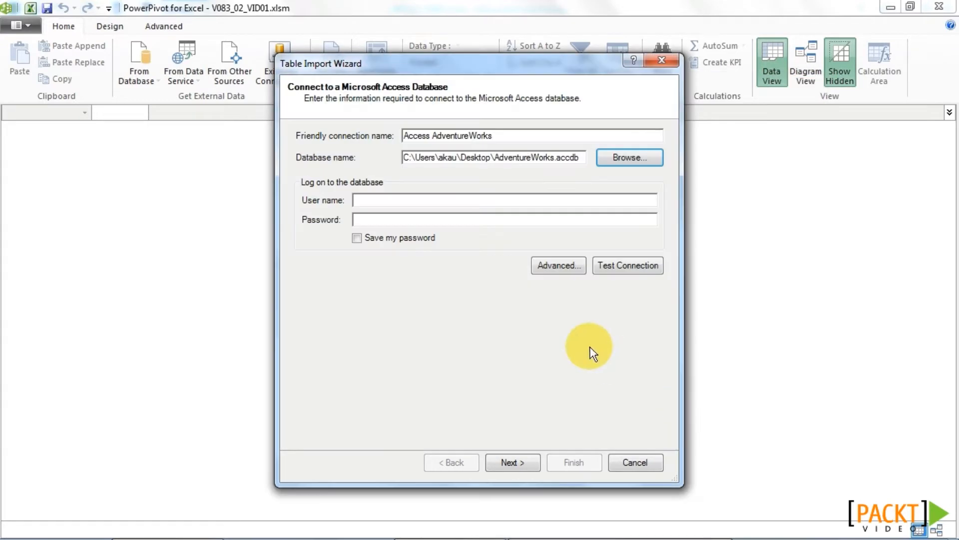
{"action": "left_click", "coordinate": [511, 462]}
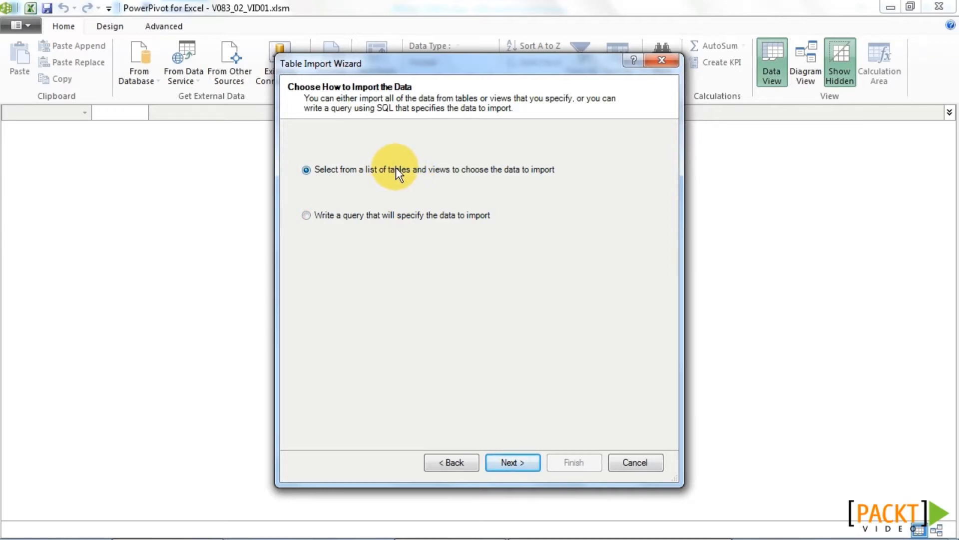
Import SalesQuota and tmpOrderDetail into the data model from the database's list of tables and views.
{"action": "left_click", "coordinate": [505, 461]}
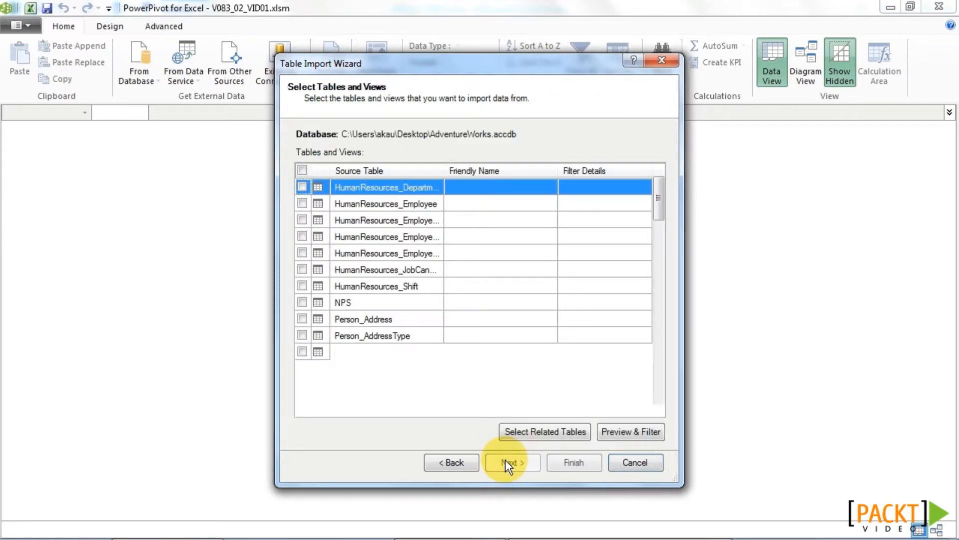
{"action": "left_click_drag", "start_coordinate": [657, 195], "coordinate": [658, 377]}
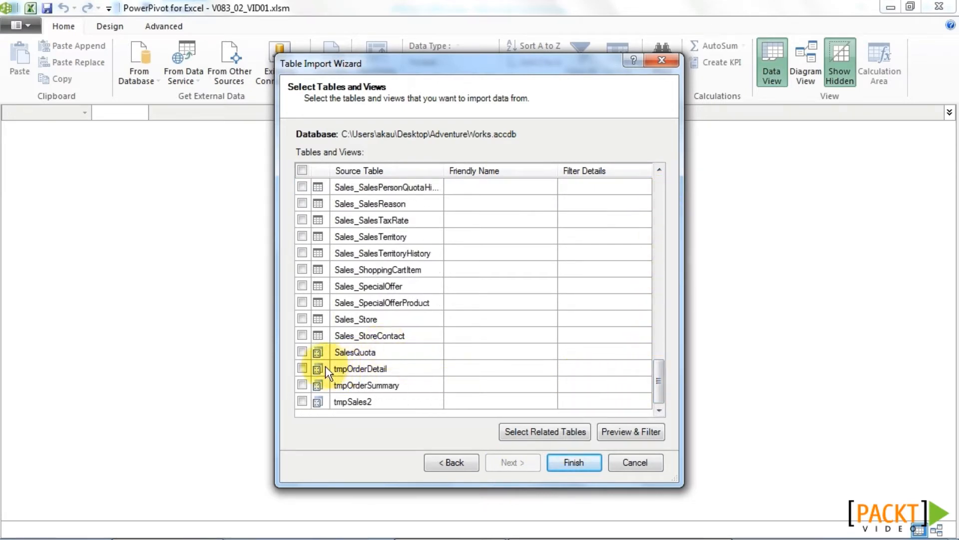
{"action": "left_click", "coordinate": [302, 352]}
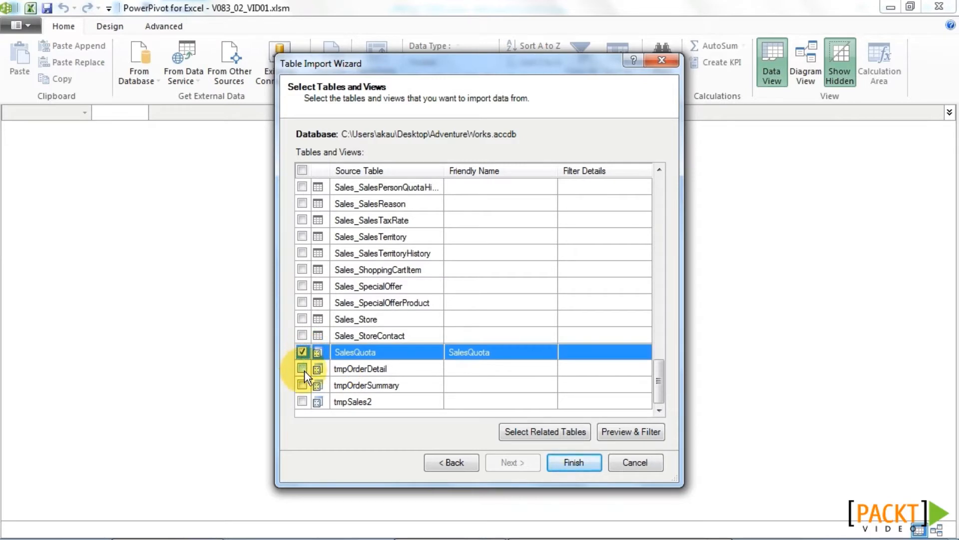
{"action": "left_click", "coordinate": [302, 368]}
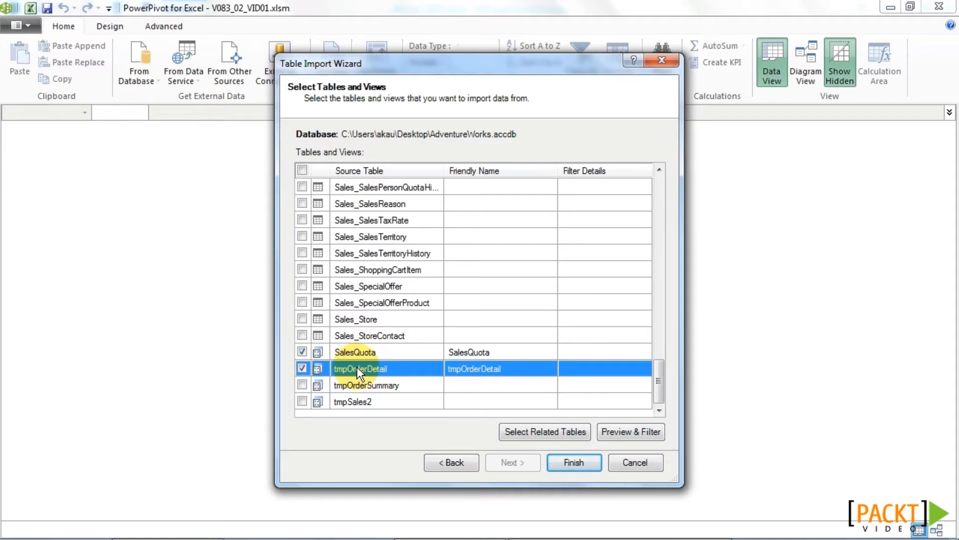
{"action": "left_click", "coordinate": [573, 464]}
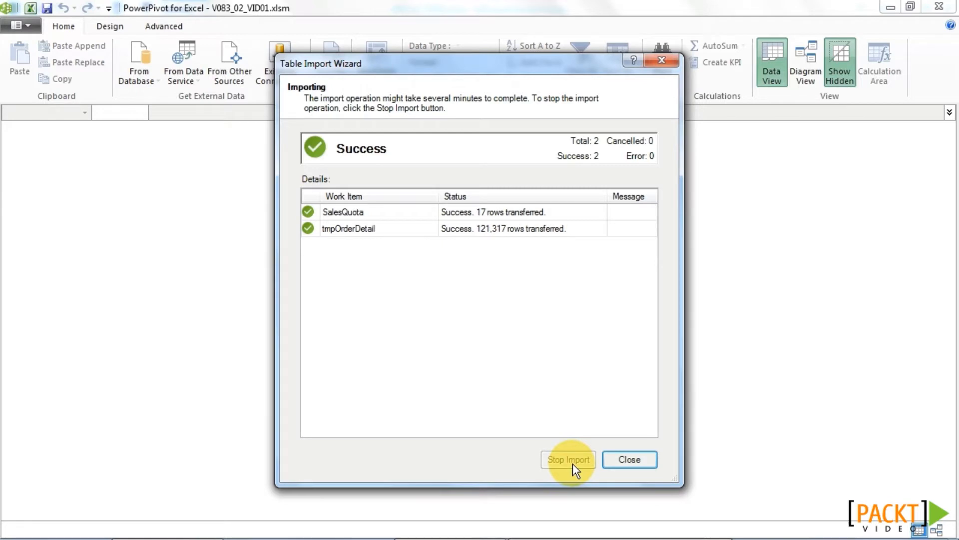
{"action": "left_click", "coordinate": [630, 460]}
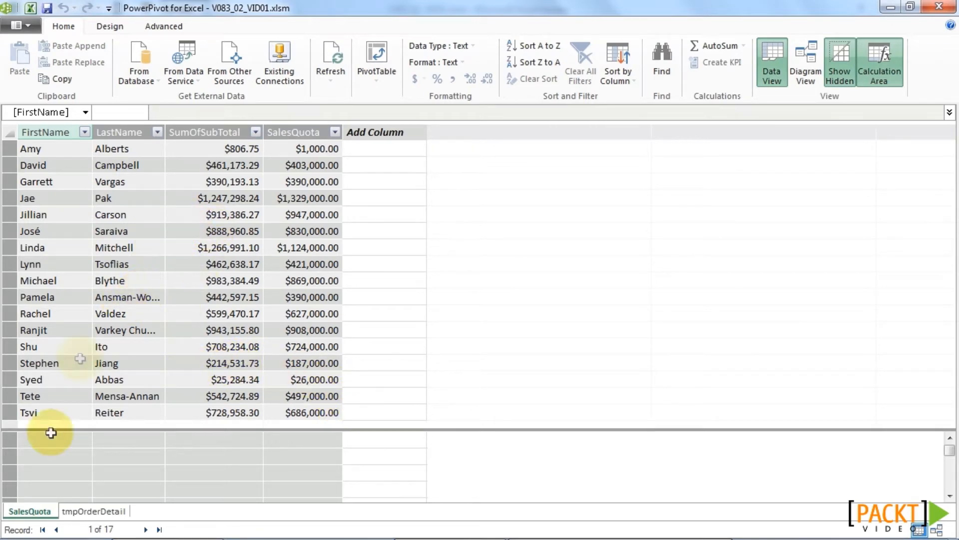
Examine the imported tmpOrderDetail and SalesQuota tables in the data model.
{"action": "left_click", "coordinate": [90, 508]}
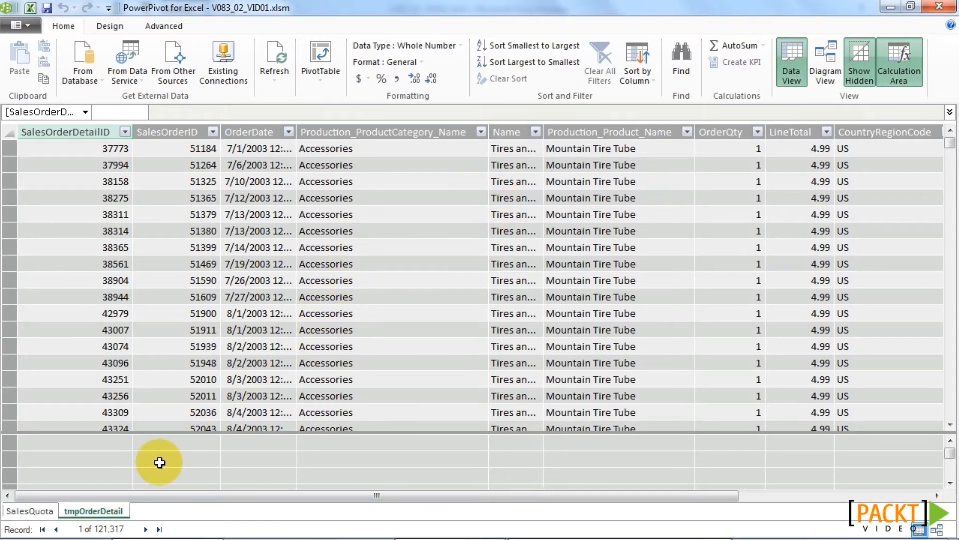
{"action": "left_click", "coordinate": [32, 512]}
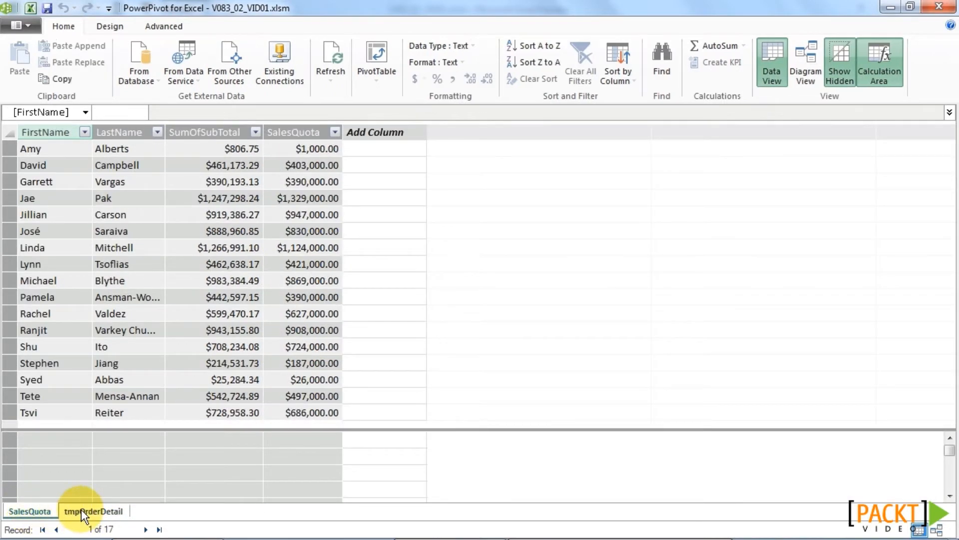
{"action": "left_click", "coordinate": [82, 508]}
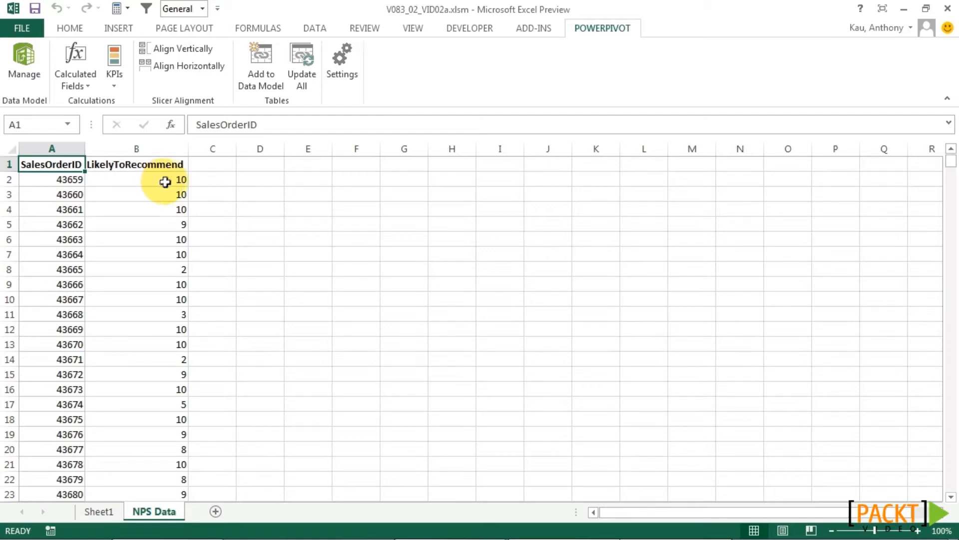
Add the SalesOrderID and LikelyToRecommend range A1:B31466 on the NPS Data sheet to the data model as a table with headers.
{"action": "left_click", "coordinate": [164, 182]}
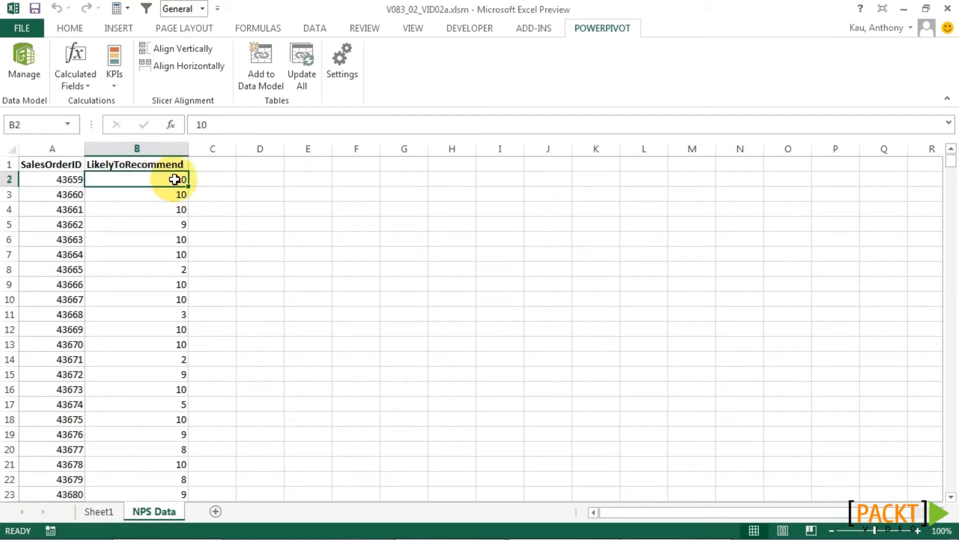
{"action": "left_click", "coordinate": [150, 269]}
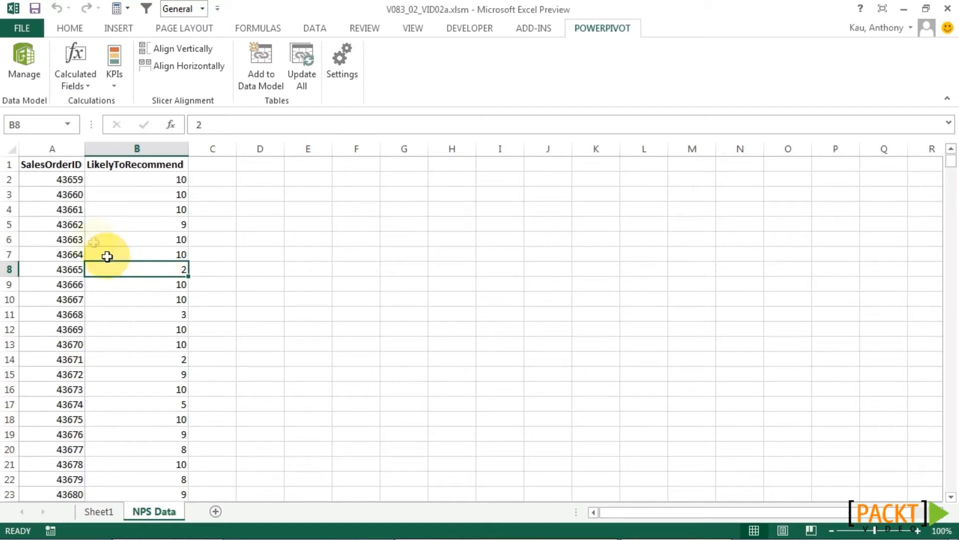
{"action": "left_click_drag", "start_coordinate": [52, 165], "coordinate": [124, 255]}
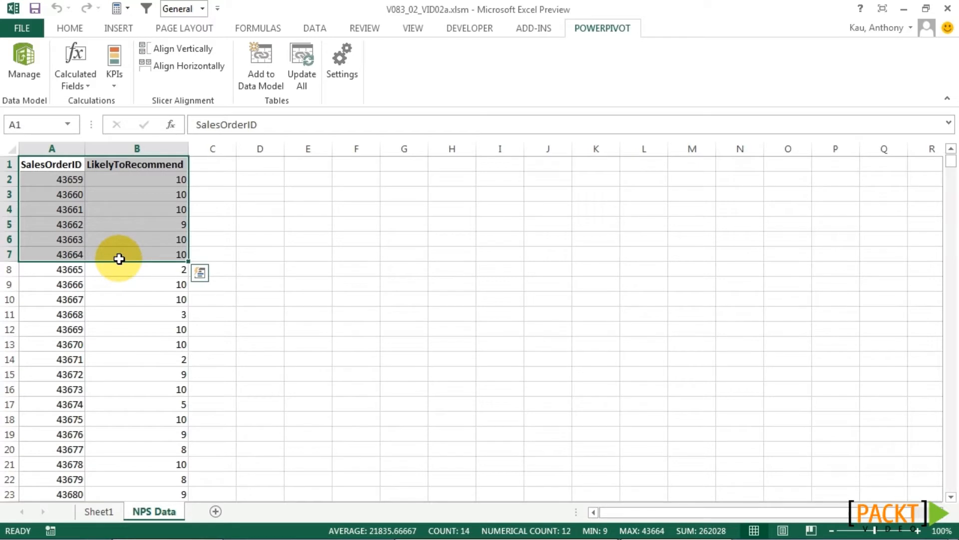
{"action": "key", "text": "ctrl+shift+Down"}
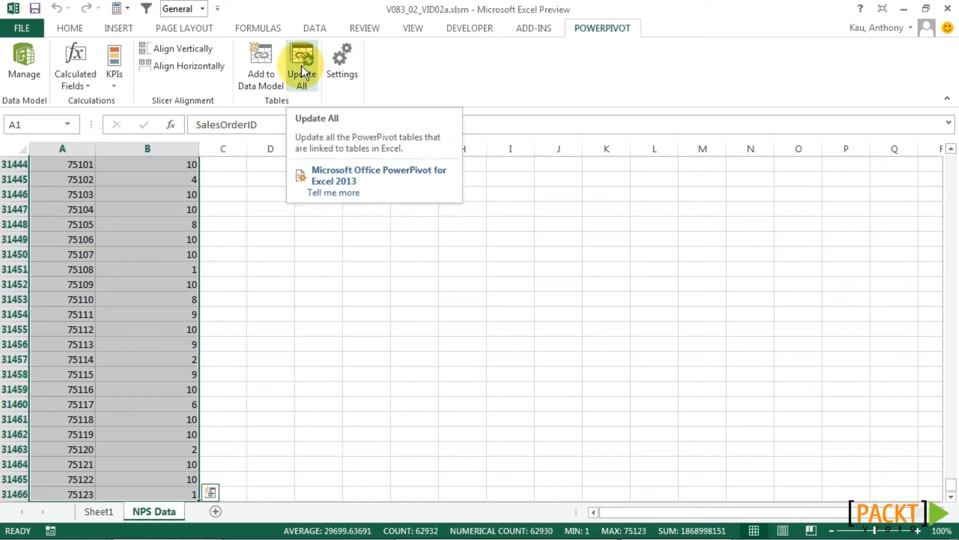
{"action": "left_click", "coordinate": [266, 67]}
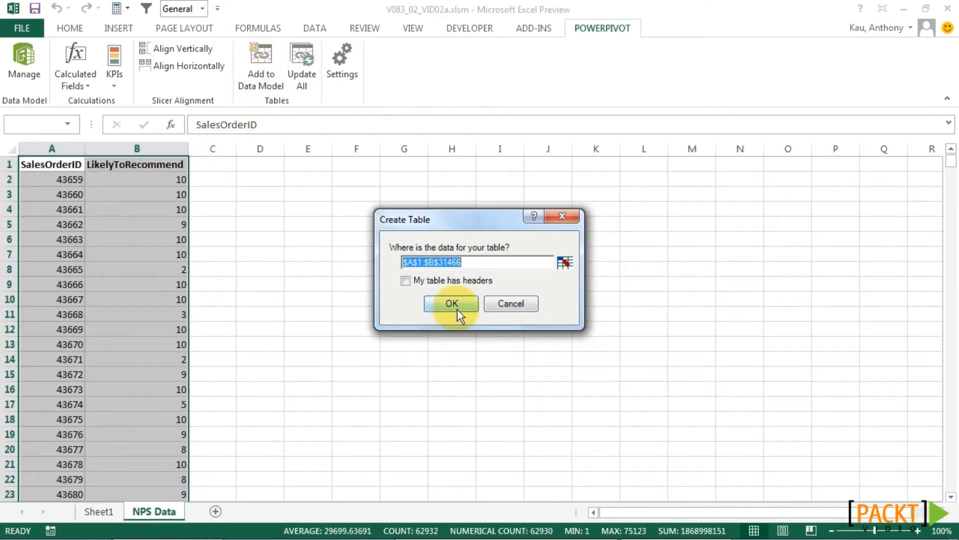
{"action": "left_click", "coordinate": [441, 279]}
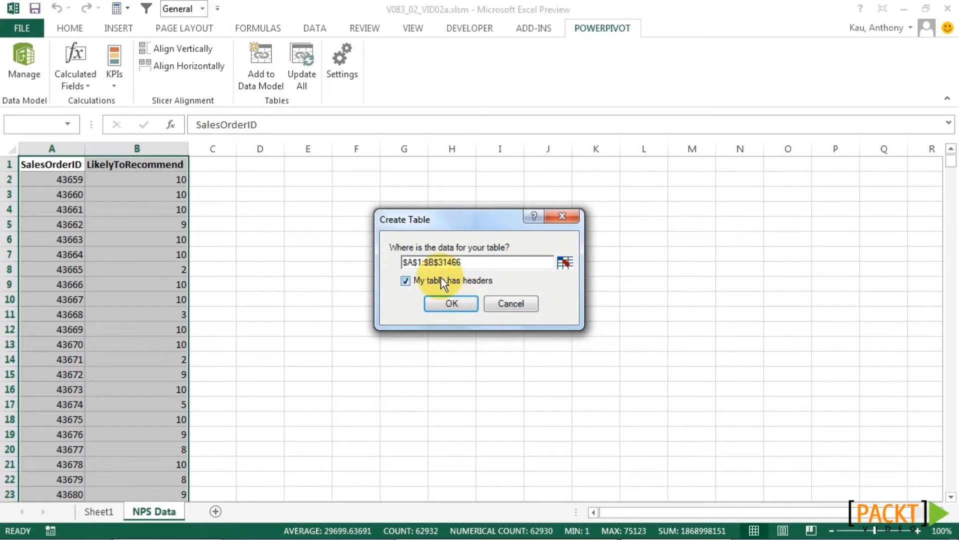
{"action": "left_click", "coordinate": [452, 303]}
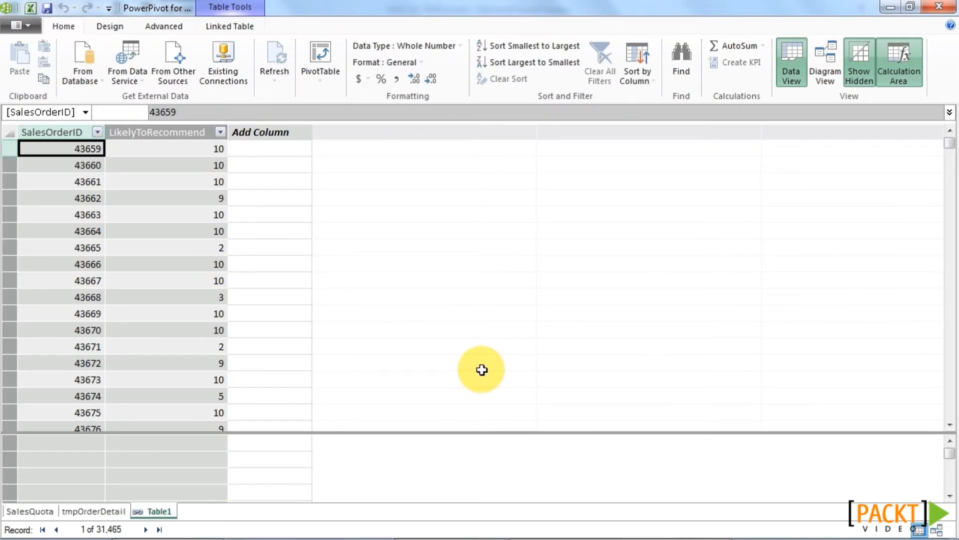
Append a test row with a dummy SalesOrderID and LikelyToRecommend 1 to the NPS Data sheet, and check the linked table's last record.
{"action": "key", "text": "alt+Tab"}
{"action": "left_click", "coordinate": [94, 477]}
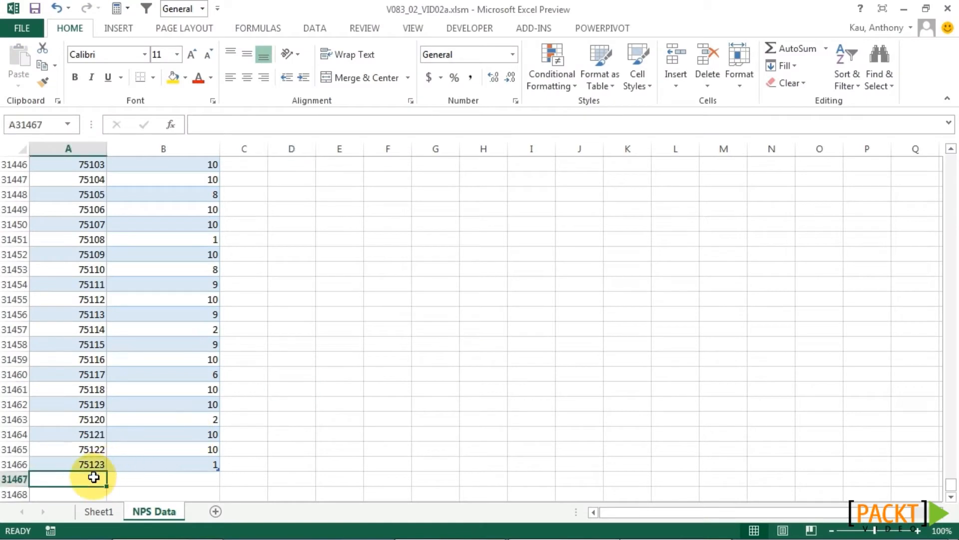
{"action": "type", "text": "77777"}
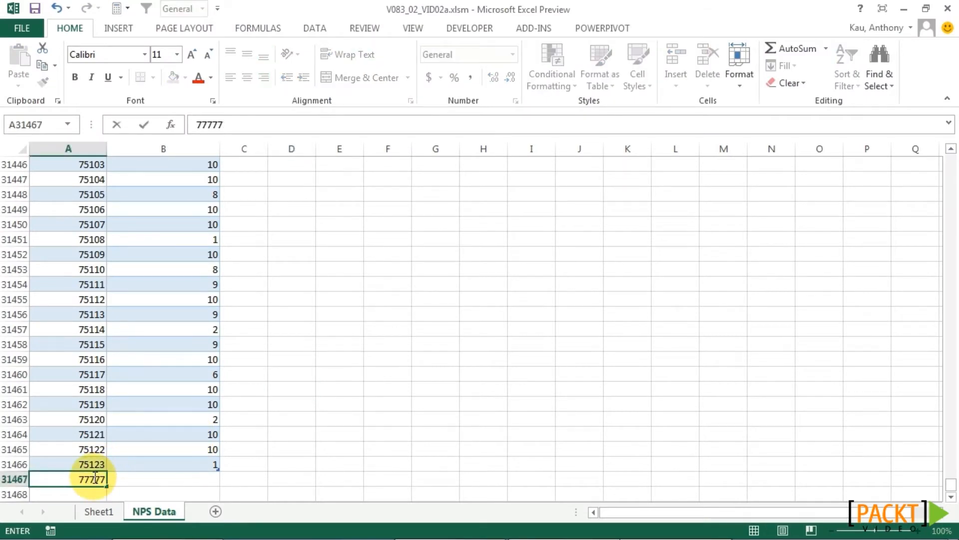
{"action": "key", "text": "Tab"}
{"action": "type", "text": "1"}
{"action": "key", "text": "Return"}
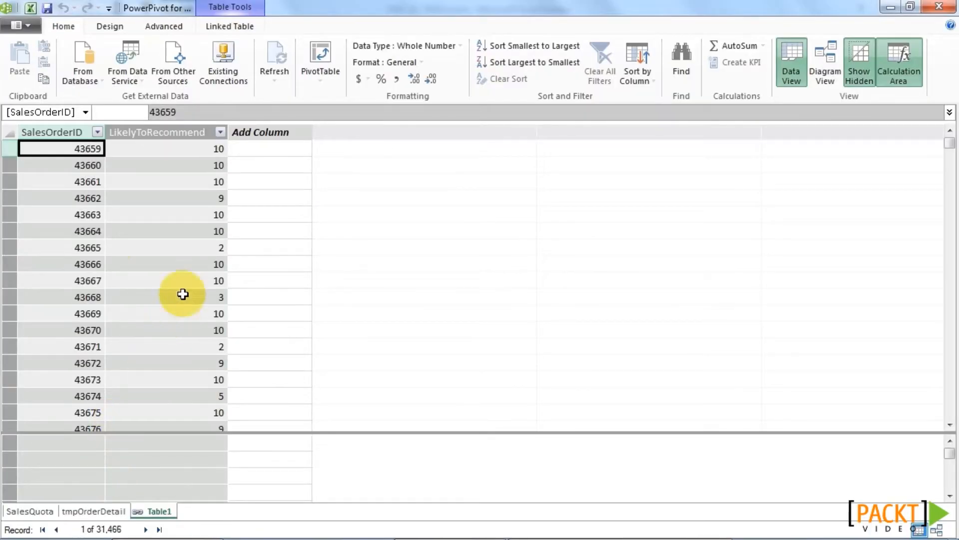
{"action": "left_click", "coordinate": [89, 230]}
{"action": "key", "text": "ctrl+Down"}
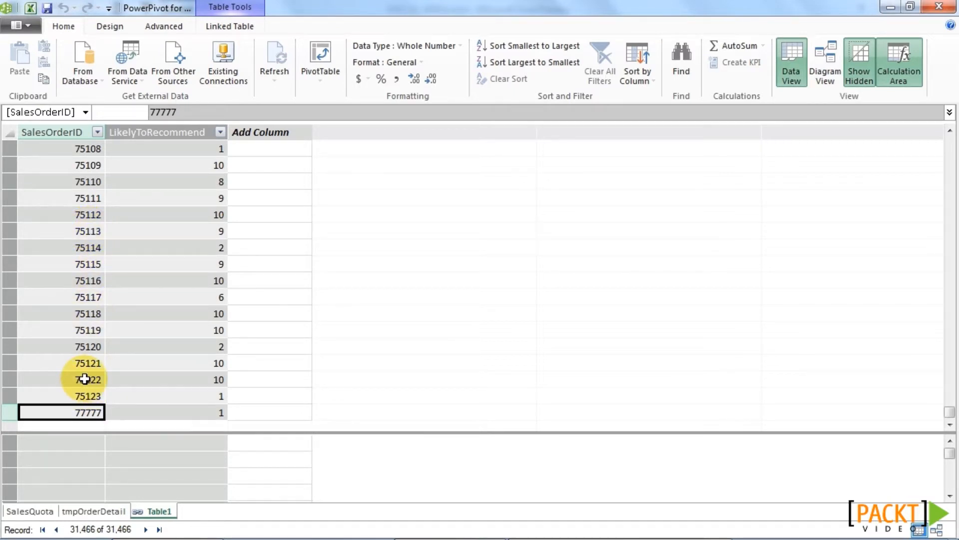
Delete the test row 31467 from the NPS Data worksheet.
{"action": "key", "text": "alt+Tab"}
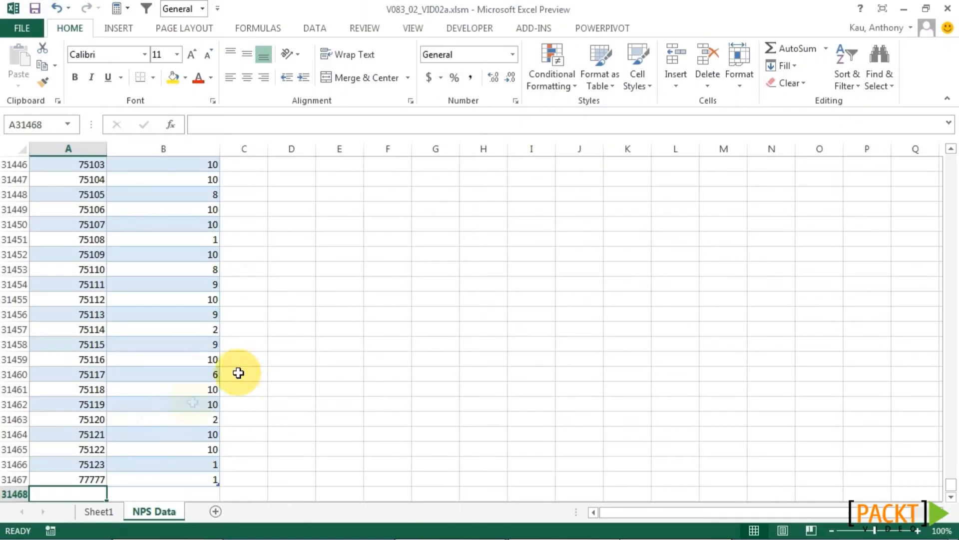
{"action": "left_click", "coordinate": [15, 479]}
{"action": "right_click", "coordinate": [15, 479]}
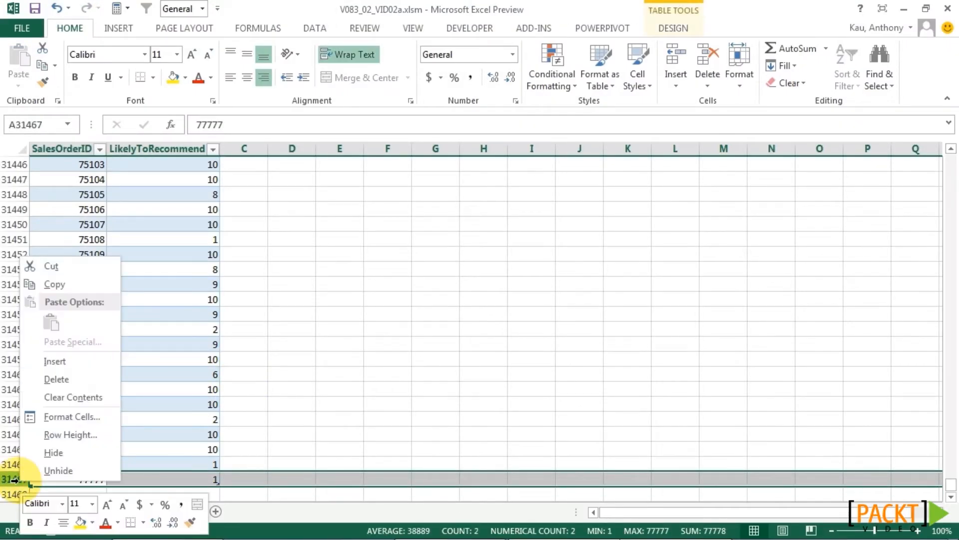
{"action": "left_click", "coordinate": [71, 377]}
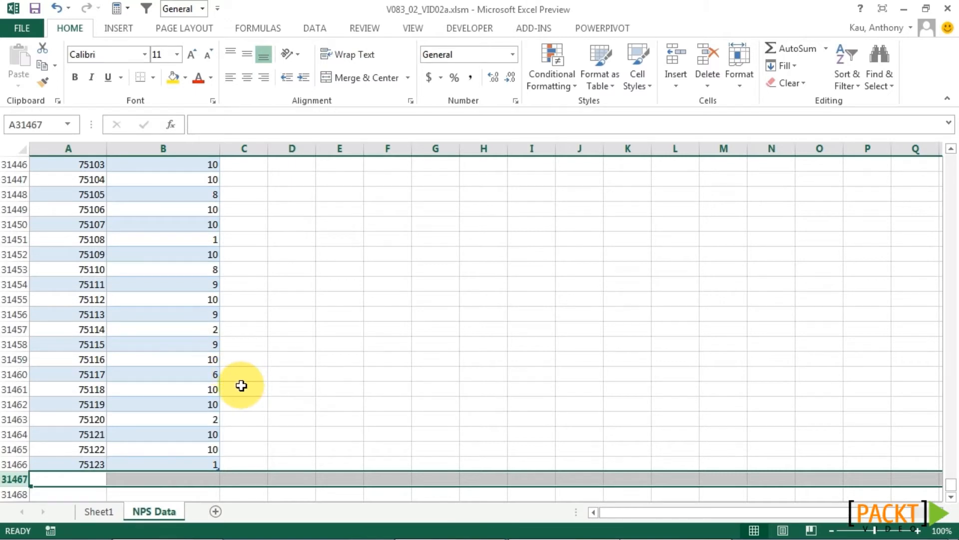
Review the tmpOrderDetail and SalesQuota tables in the data model, and enlarge tmpOrderDetail in the diagram view.
{"action": "key", "text": "alt+Tab"}
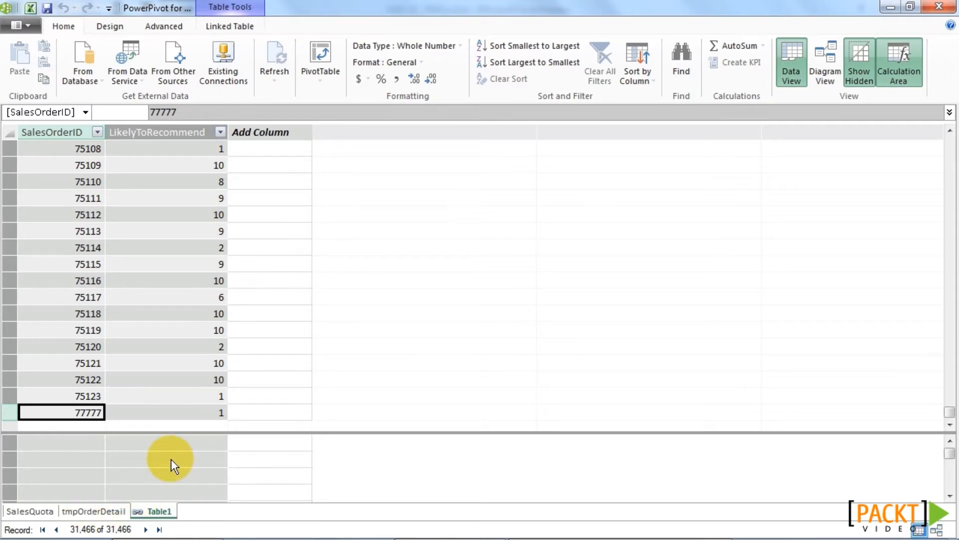
{"action": "left_click", "coordinate": [91, 511]}
{"action": "left_click", "coordinate": [26, 511]}
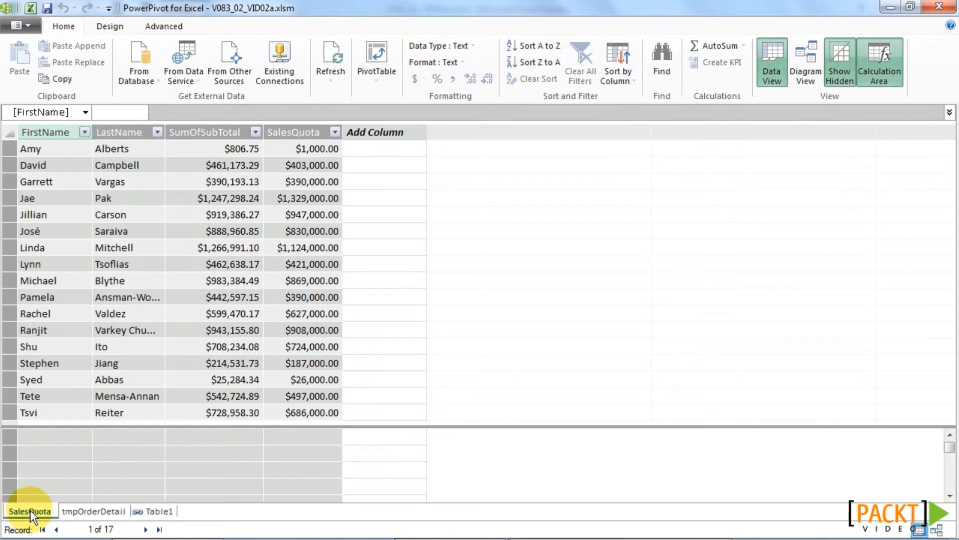
{"action": "left_click", "coordinate": [810, 61]}
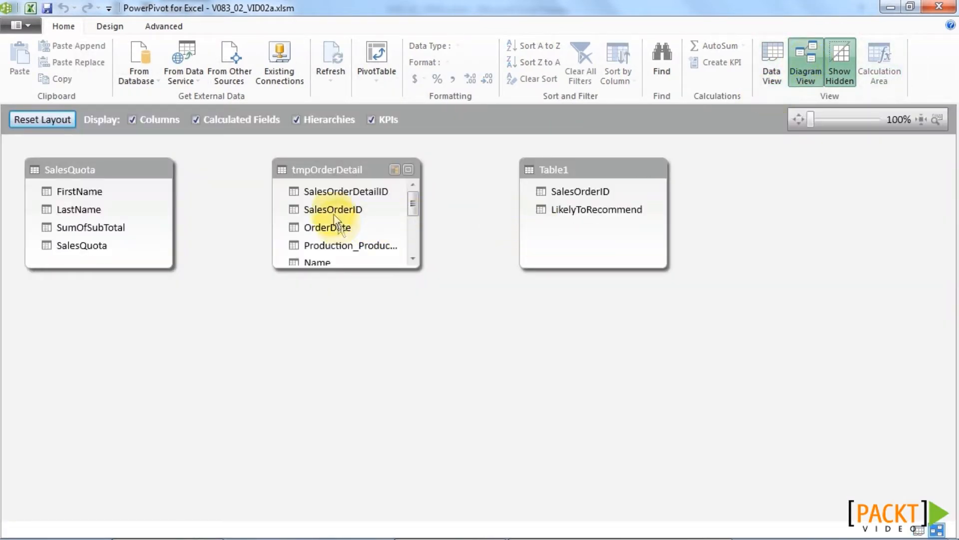
{"action": "left_click_drag", "start_coordinate": [392, 270], "coordinate": [399, 430]}
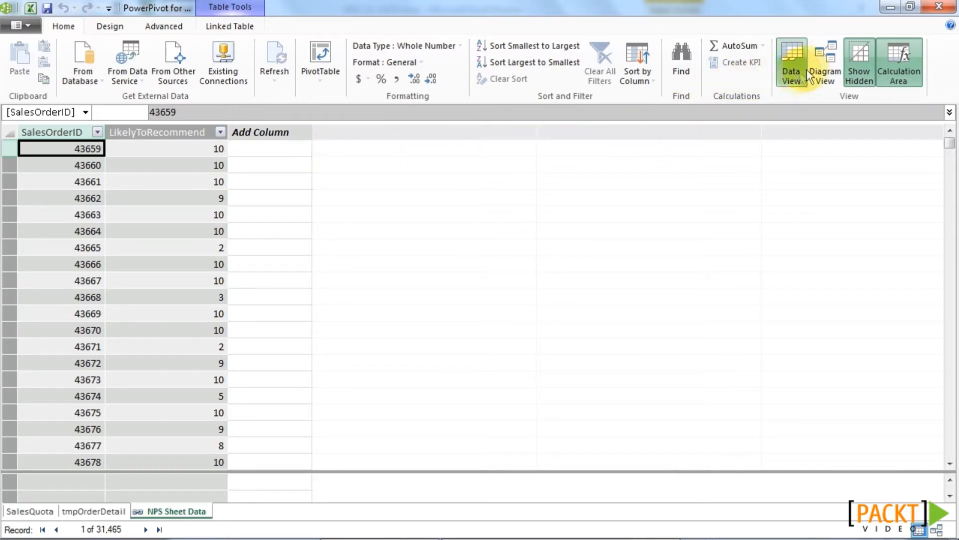
In the diagram view, relate SalesOrderID of NPS Sheet Data to SalesOrderID of tmpOrderDetail, and move NPS Sheet Data farther away.
{"action": "left_click", "coordinate": [823, 64]}
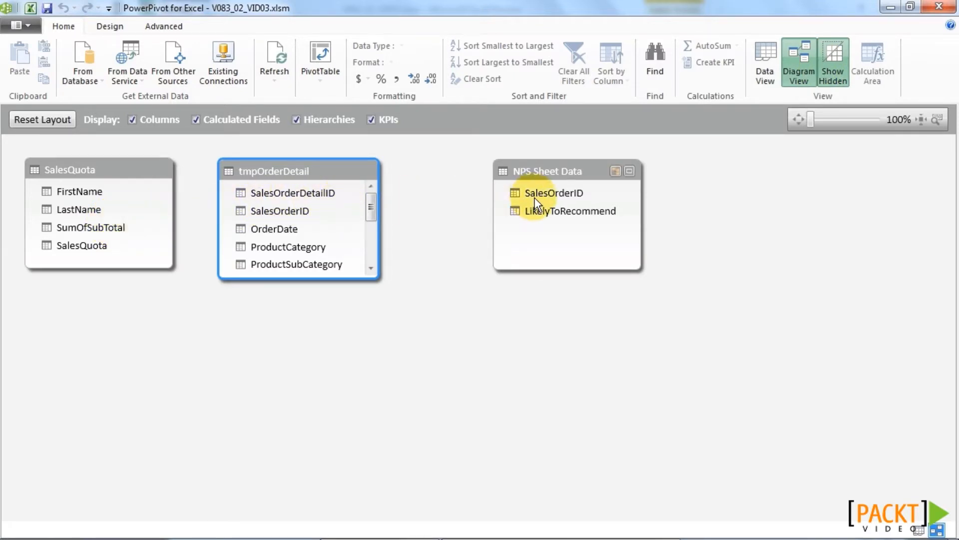
{"action": "left_click", "coordinate": [295, 211]}
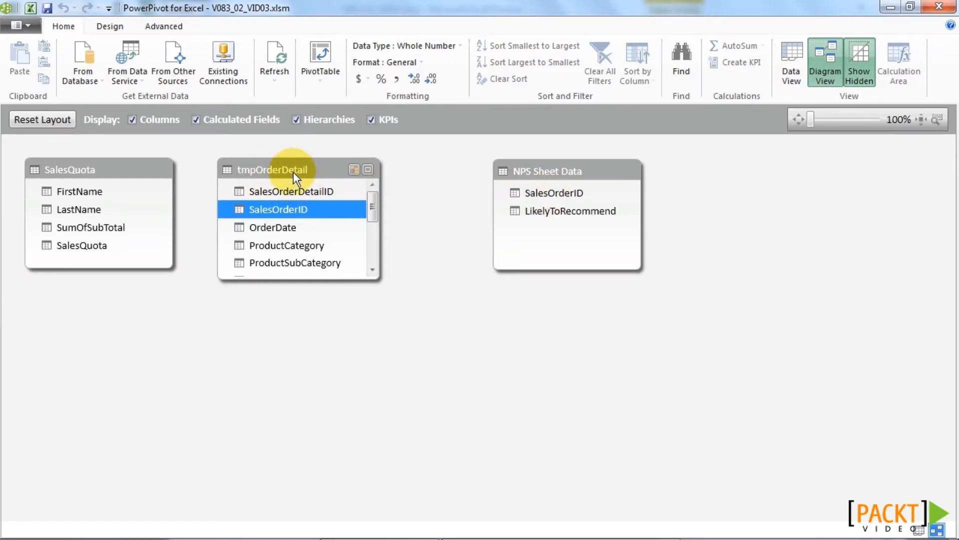
{"action": "left_click", "coordinate": [568, 194]}
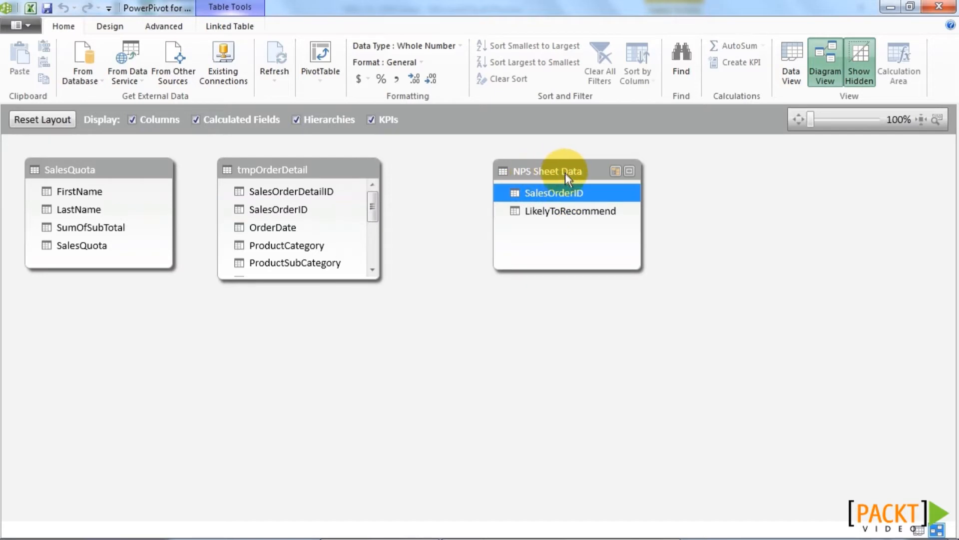
{"action": "left_click_drag", "start_coordinate": [546, 194], "coordinate": [300, 206]}
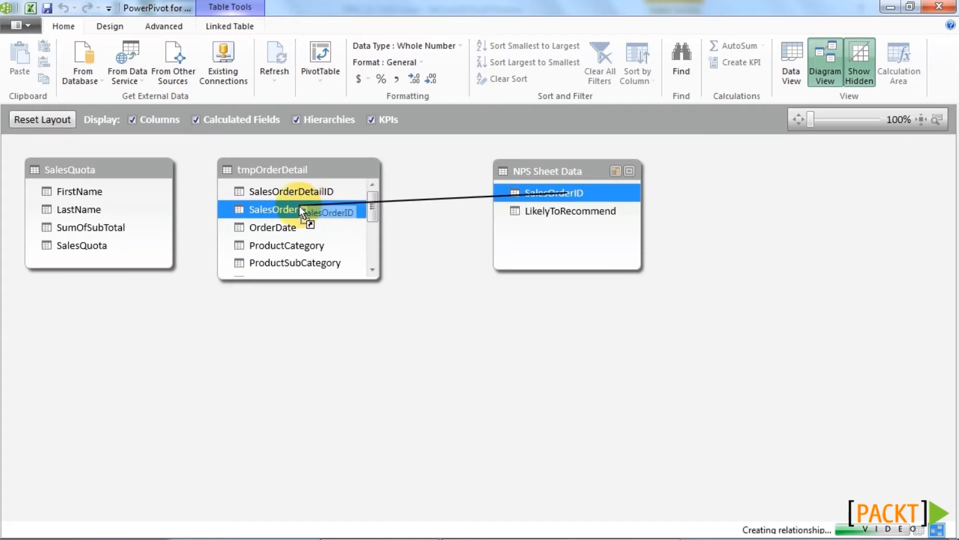
{"action": "left_click_drag", "start_coordinate": [547, 172], "coordinate": [591, 194]}
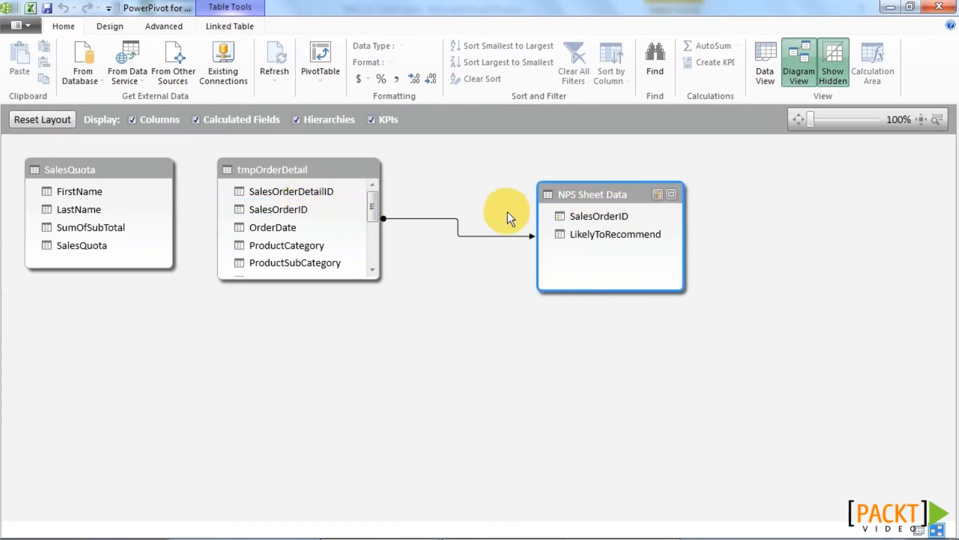
Examine the relationship line and the SalesOrderID columns it joins in tmpOrderDetail and NPS Sheet Data.
{"action": "left_click", "coordinate": [437, 220]}
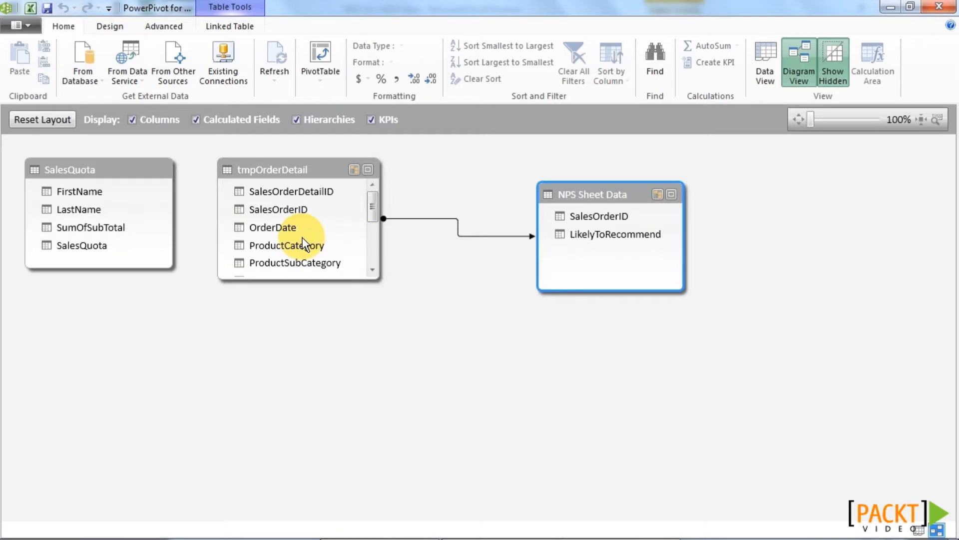
{"action": "left_click", "coordinate": [297, 209]}
{"action": "left_click", "coordinate": [600, 214]}
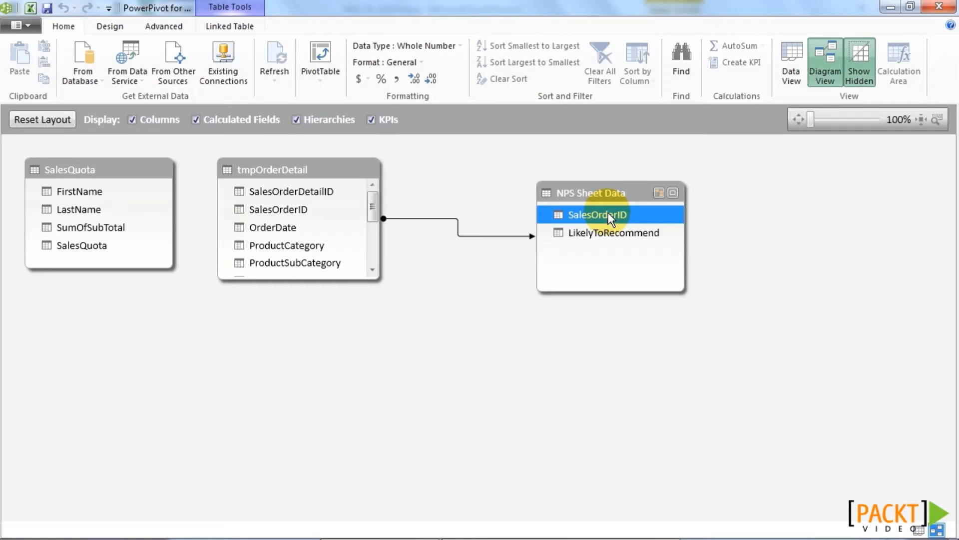
Enlarge the tmpOrderDetail table to show all its columns, and create a hierarchy named ProductHierarchy in it.
{"action": "left_click", "coordinate": [378, 279]}
{"action": "left_click_drag", "start_coordinate": [377, 278], "coordinate": [443, 428]}
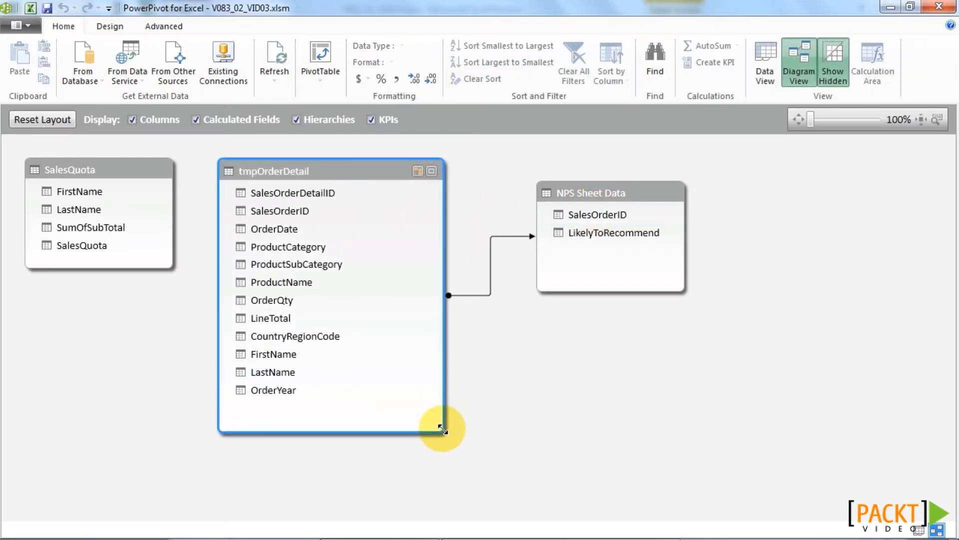
{"action": "left_click", "coordinate": [418, 173]}
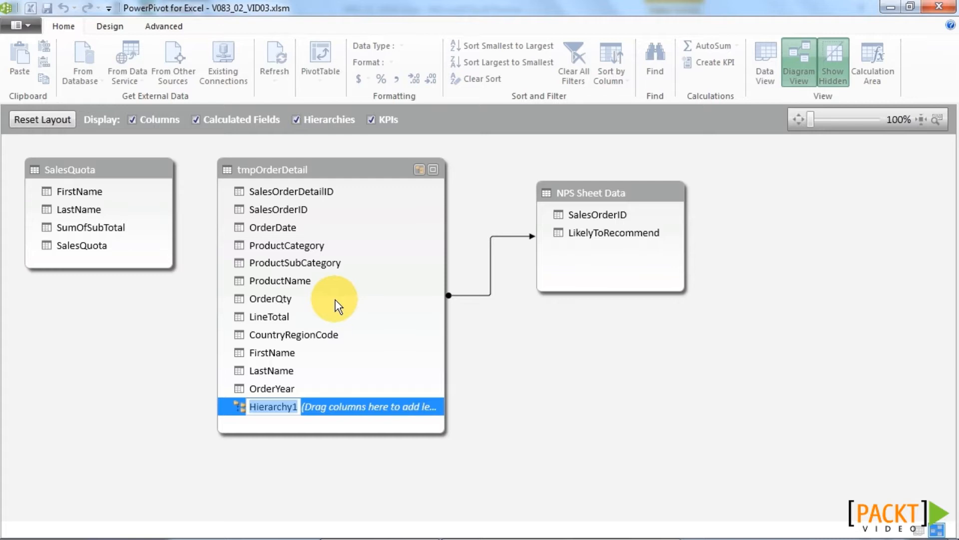
{"action": "type", "text": "Product"}
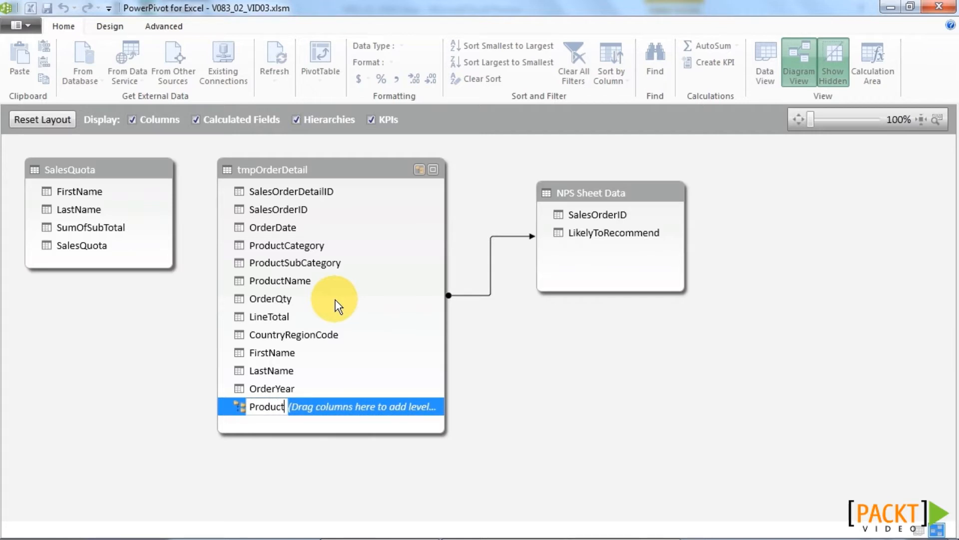
{"action": "type", "text": "Hierarchy"}
{"action": "key", "text": "Return"}
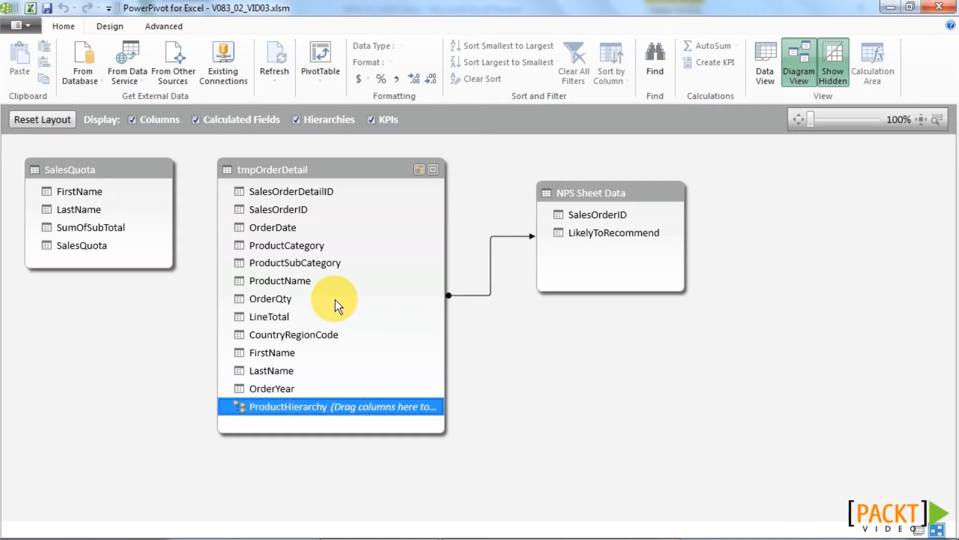
Add ProductCategory, ProductSubCategory and ProductName, in that order, as levels of ProductHierarchy.
{"action": "left_click_drag", "start_coordinate": [311, 245], "coordinate": [324, 407]}
{"action": "left_click_drag", "start_coordinate": [320, 260], "coordinate": [337, 419]}
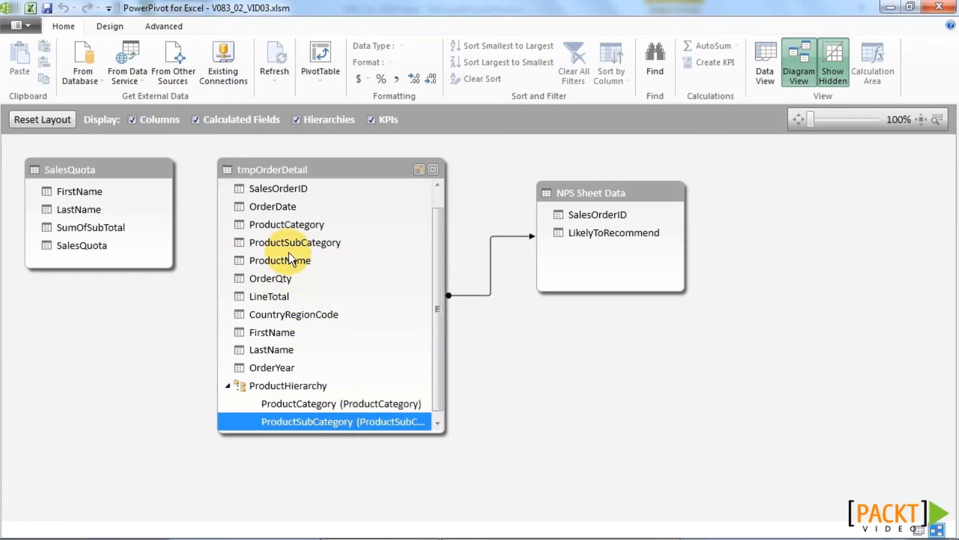
{"action": "left_click", "coordinate": [292, 262]}
{"action": "left_click_drag", "start_coordinate": [292, 262], "coordinate": [346, 419]}
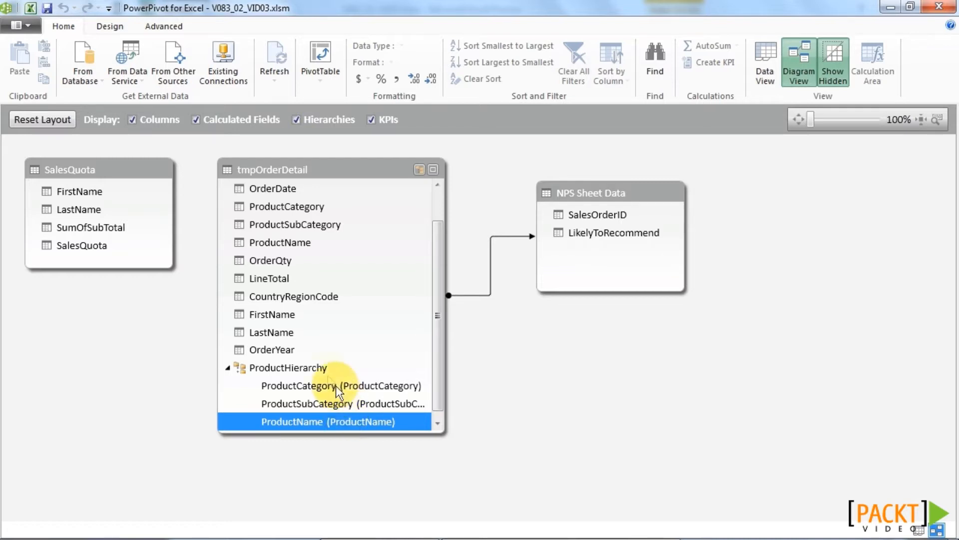
Insert a PivotTable from the data model on a new worksheet, with tmpOrderDetail's ProductHierarchy as its row field.
{"action": "left_click", "coordinate": [318, 70]}
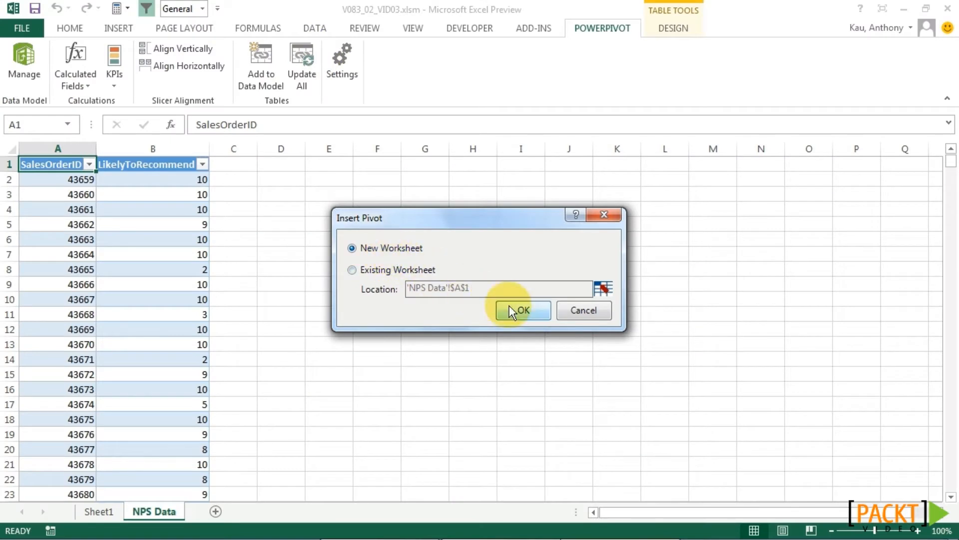
{"action": "left_click", "coordinate": [524, 311]}
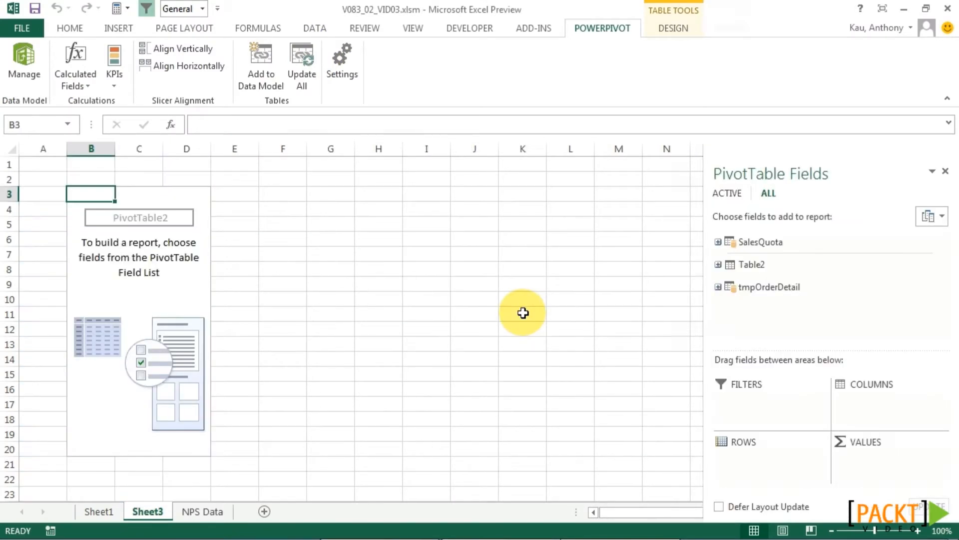
{"action": "left_click", "coordinate": [718, 287]}
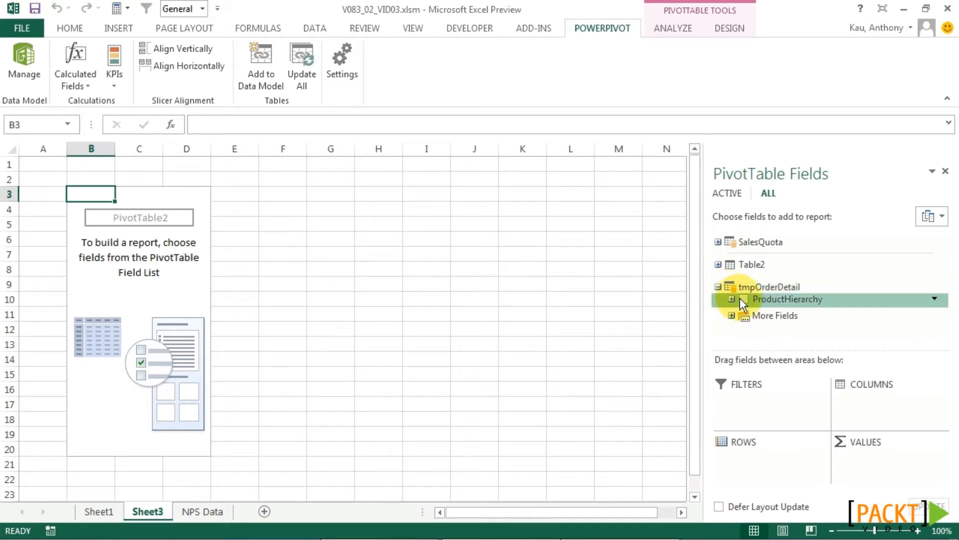
{"action": "left_click_drag", "start_coordinate": [760, 300], "coordinate": [731, 456]}
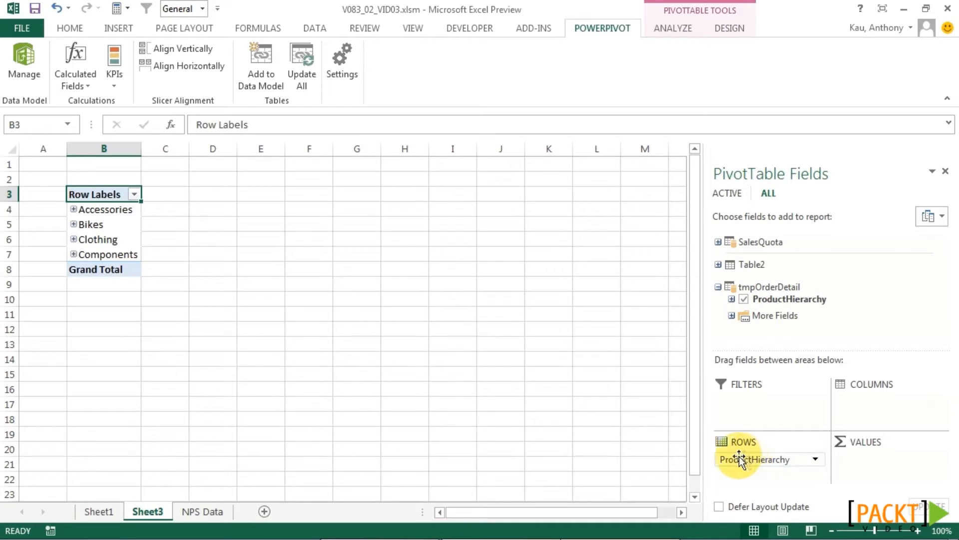
Expand Accessories in the PivotTable, and within it Bike Racks, Bike Stands and Bottles and Cages down to the product names.
{"action": "left_click", "coordinate": [73, 209]}
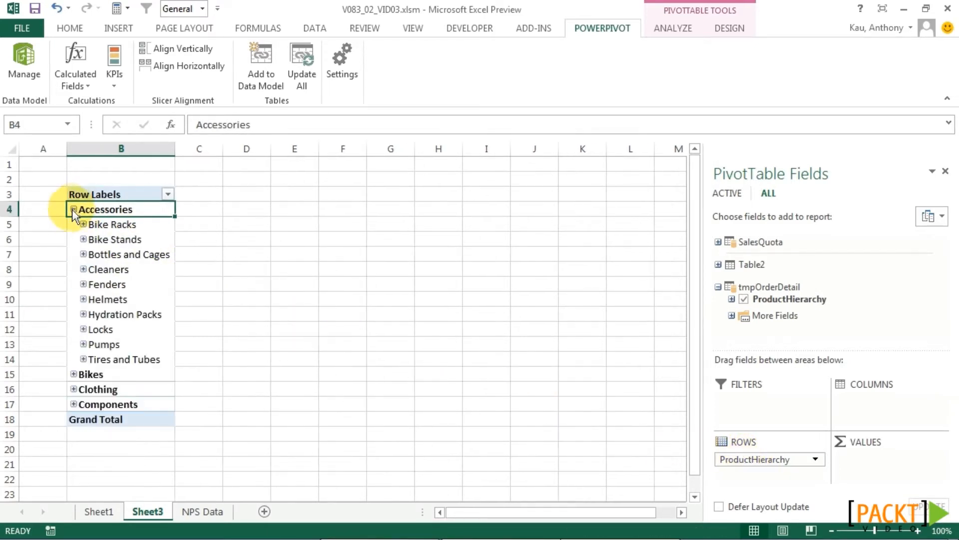
{"action": "left_click", "coordinate": [83, 225]}
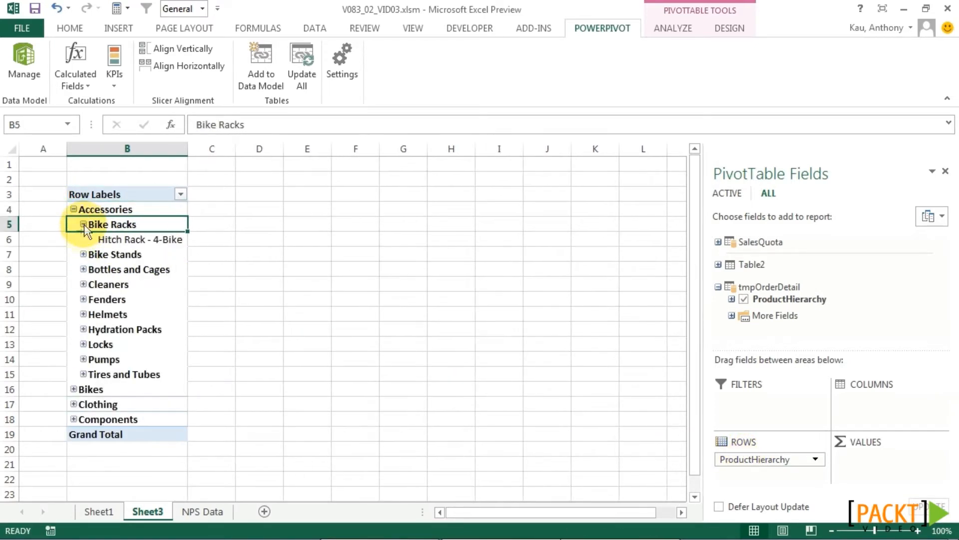
{"action": "left_click", "coordinate": [84, 254]}
{"action": "left_click", "coordinate": [82, 284]}
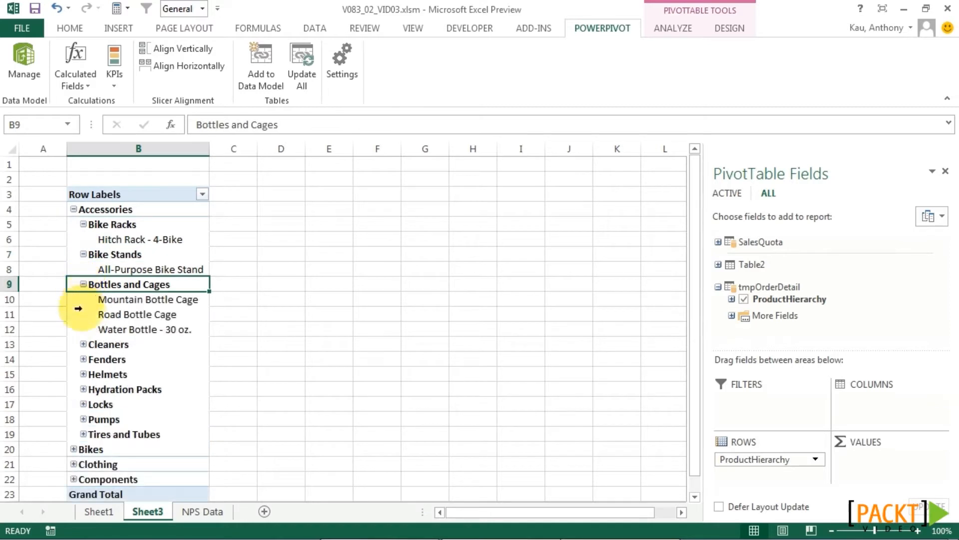
{"action": "left_click_drag", "start_coordinate": [144, 222], "coordinate": [139, 326]}
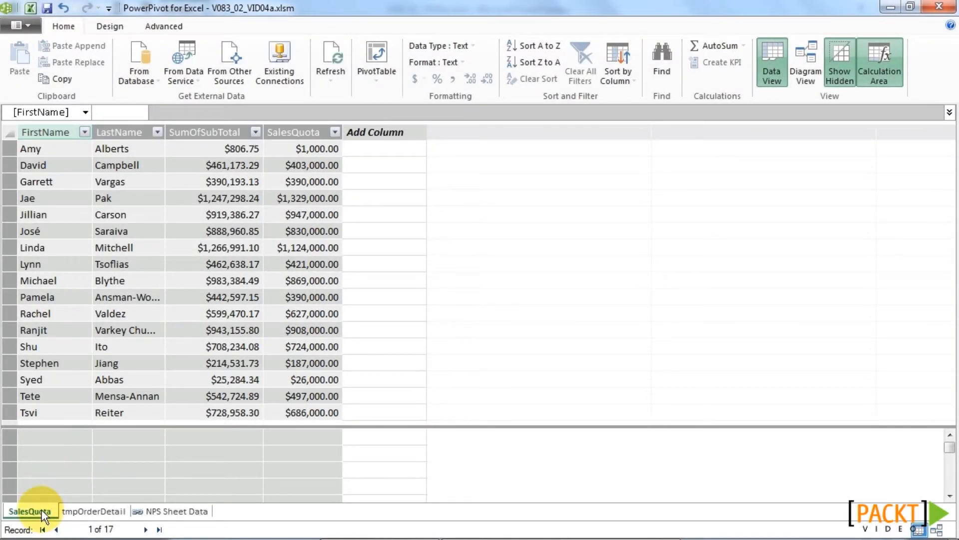
In the data model's SalesQuota table, add a new column named FullName.
{"action": "double_click", "coordinate": [385, 130]}
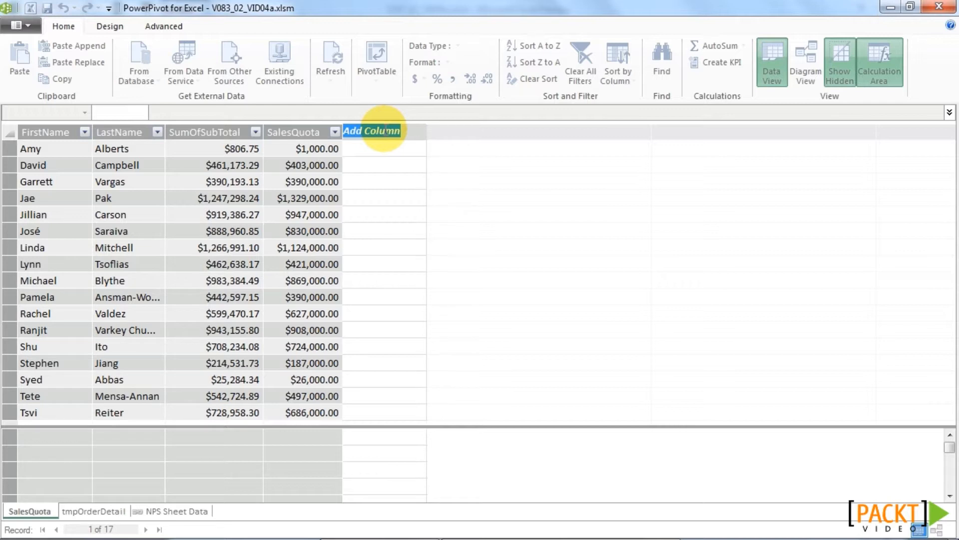
{"action": "type", "text": "FullName"}
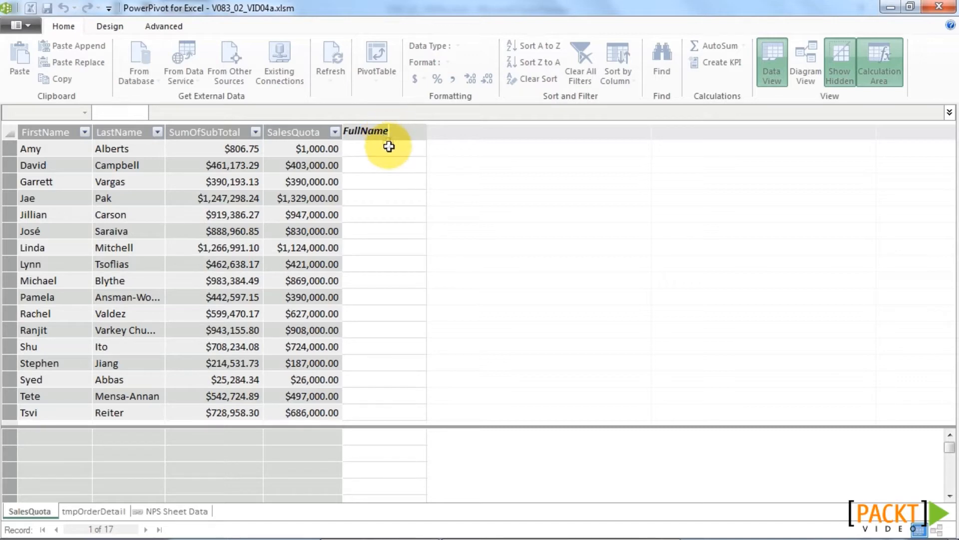
{"action": "key", "text": "Return"}
Fill the FullName column with the formula =[FirstName]&" "&[LastName].
{"action": "left_click", "coordinate": [374, 145]}
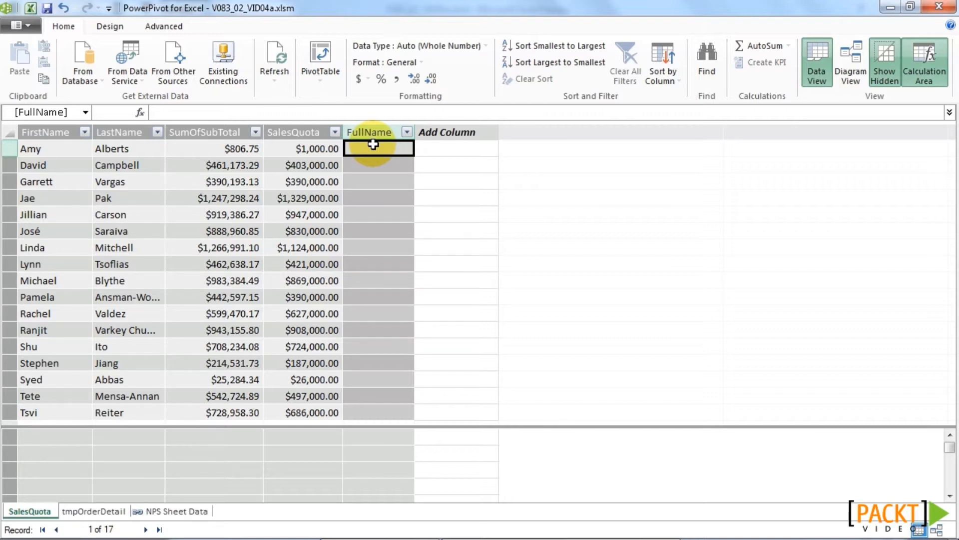
{"action": "type", "text": "="}
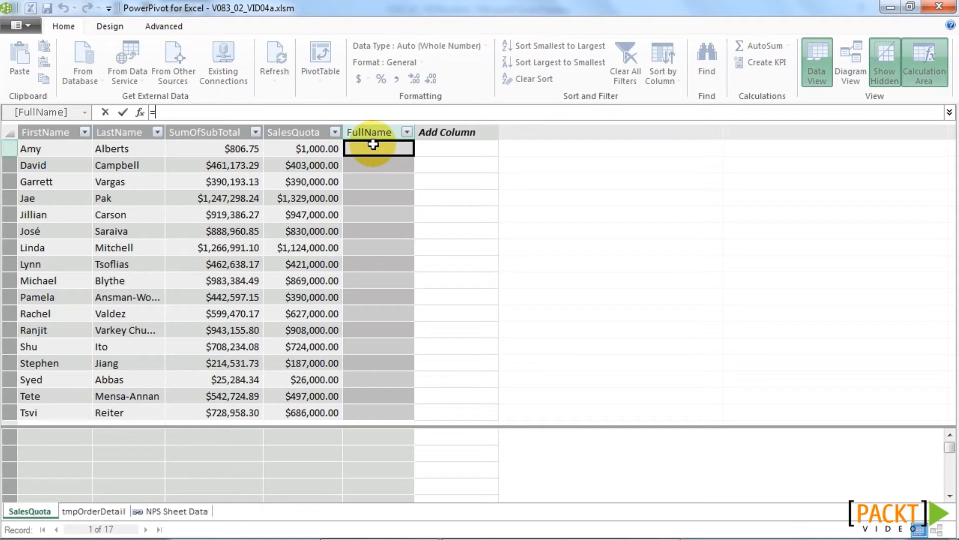
{"action": "left_click", "coordinate": [66, 152]}
{"action": "type", "text": "&"}
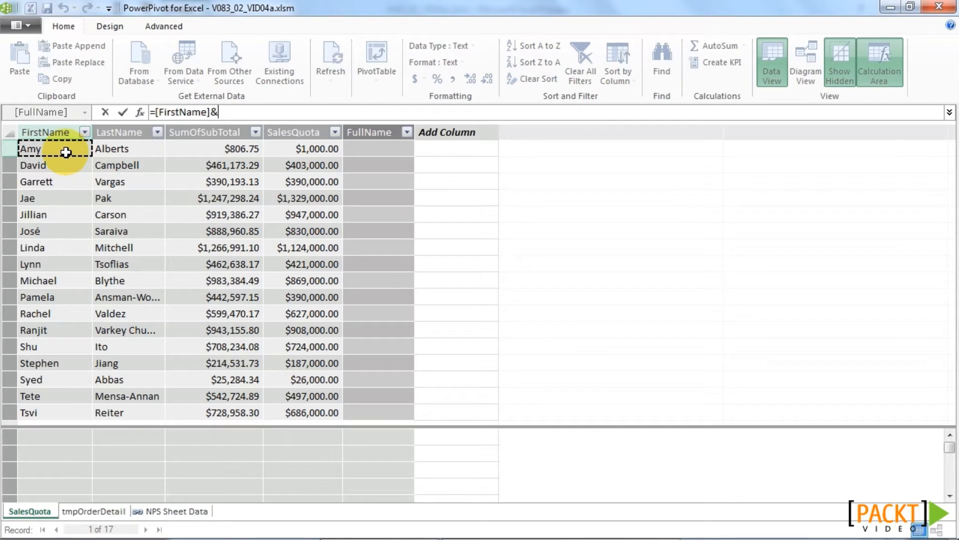
{"action": "type", "text": "\" \""}
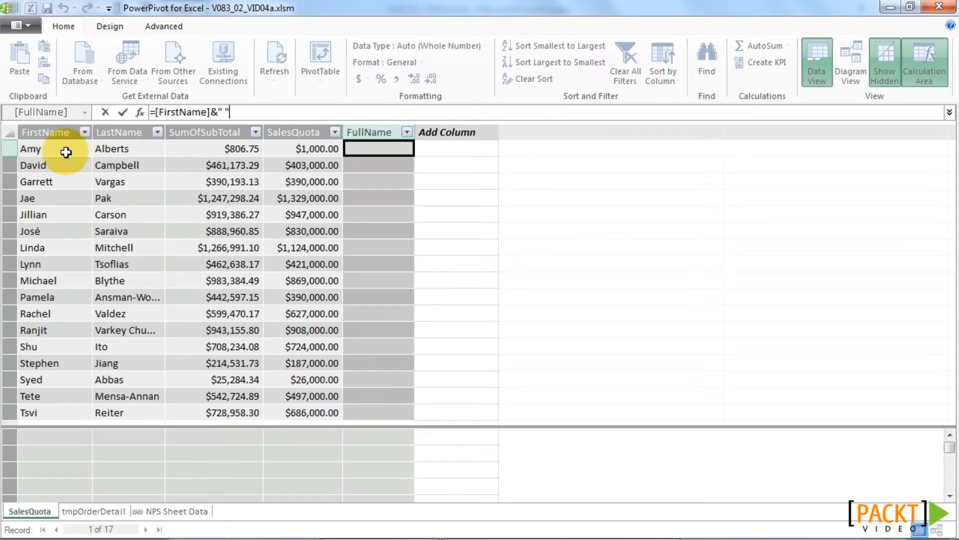
{"action": "type", "text": "&"}
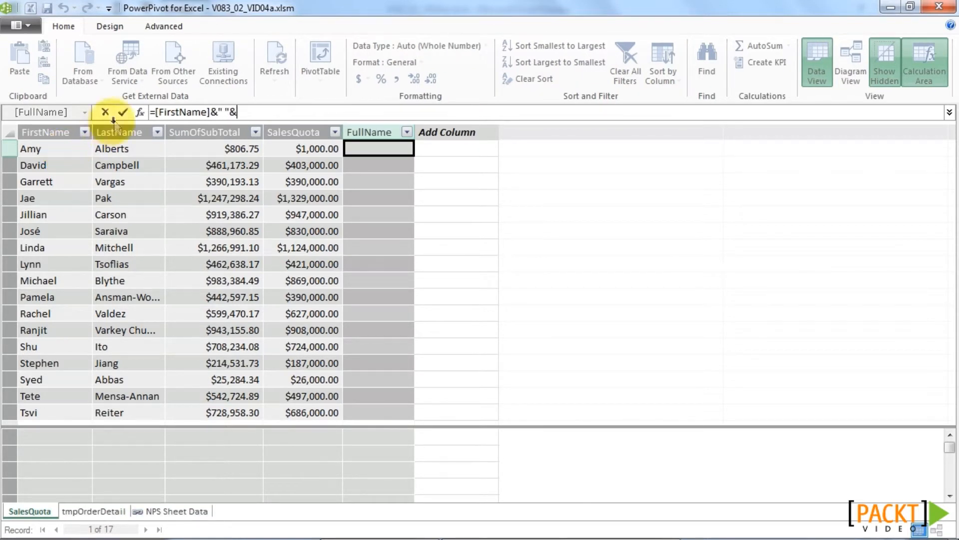
{"action": "left_click", "coordinate": [114, 148]}
{"action": "key", "text": "Return"}
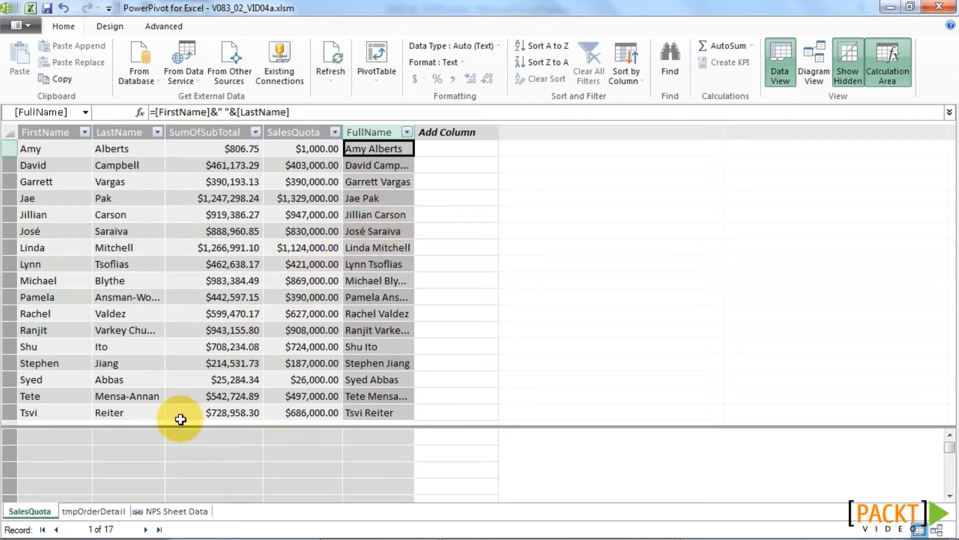
Add a new column named OrderMonth at the end of the tmpOrderDetail table.
{"action": "left_click", "coordinate": [101, 511]}
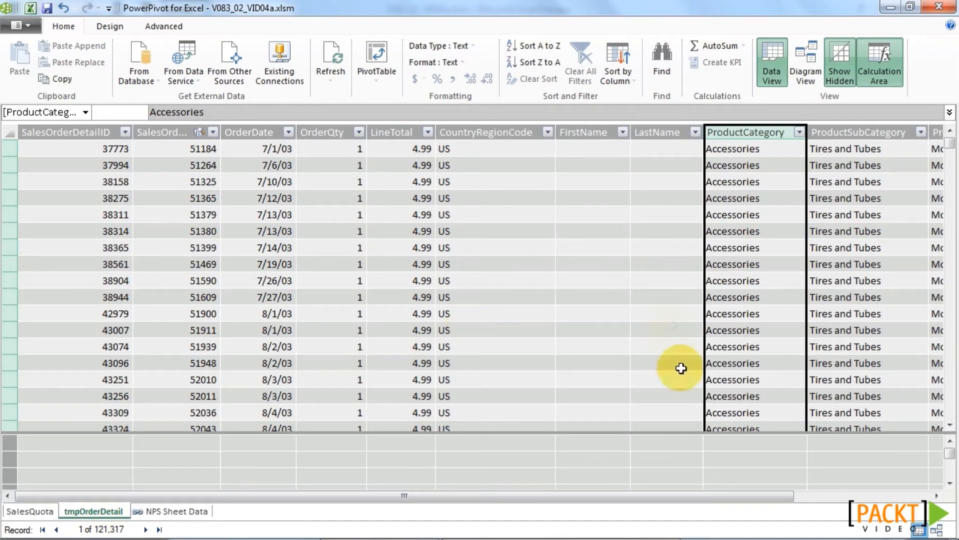
{"action": "left_click_drag", "start_coordinate": [733, 495], "coordinate": [878, 514]}
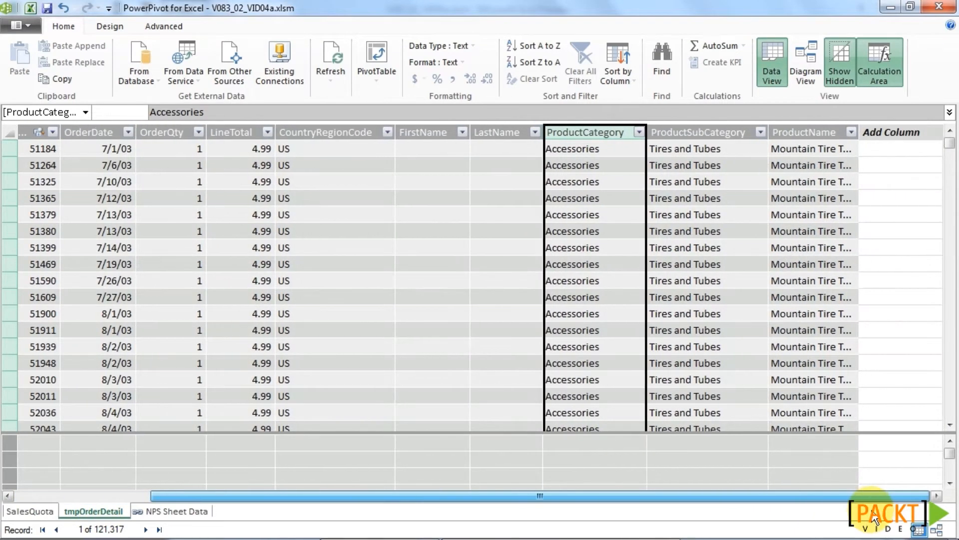
{"action": "left_click", "coordinate": [886, 131]}
{"action": "double_click", "coordinate": [885, 131]}
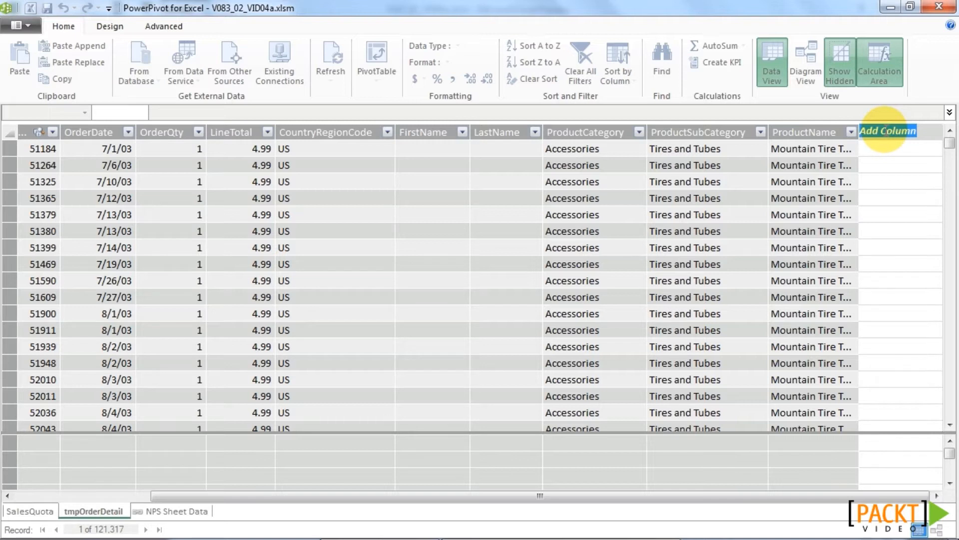
{"action": "type", "text": "OrderMonth"}
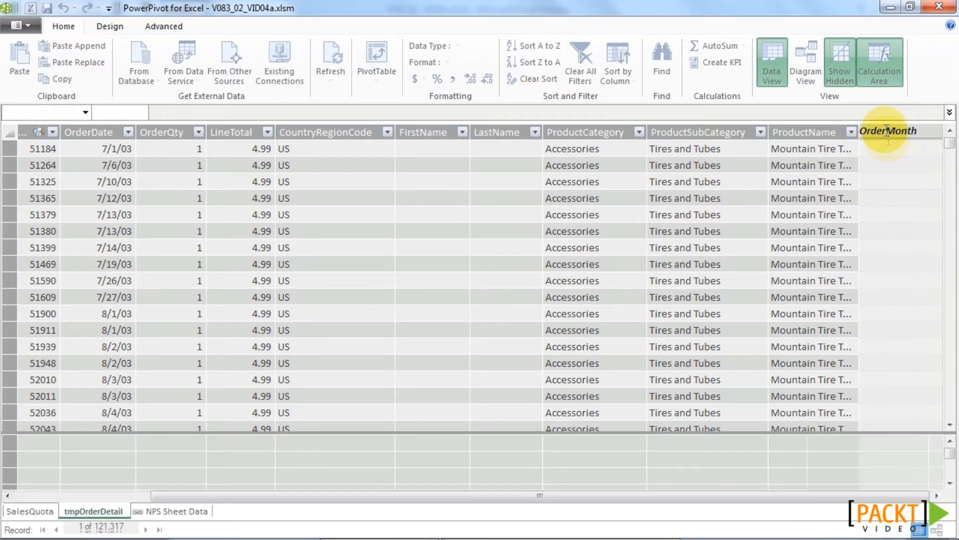
{"action": "key", "text": "Return"}
Calculate OrderMonth with =date(year([OrderDate]),month([OrderDate]),1) and compare it with OrderDate in a July row and an August row.
{"action": "left_click", "coordinate": [879, 147]}
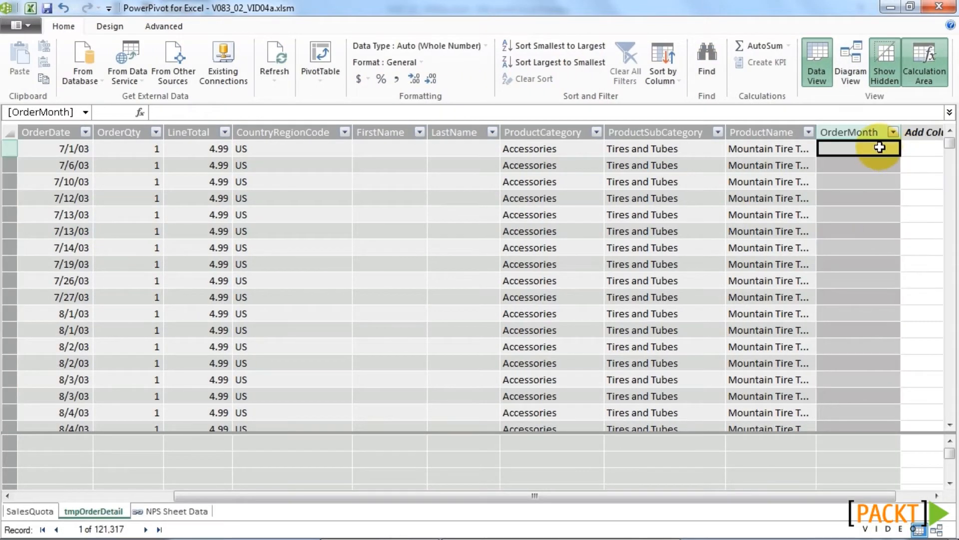
{"action": "type", "text": "=date"}
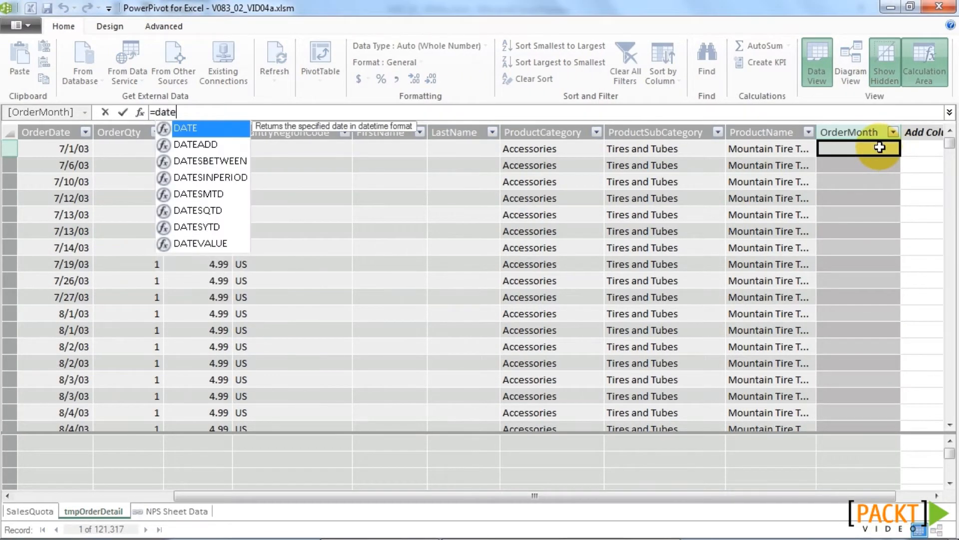
{"action": "type", "text": "("}
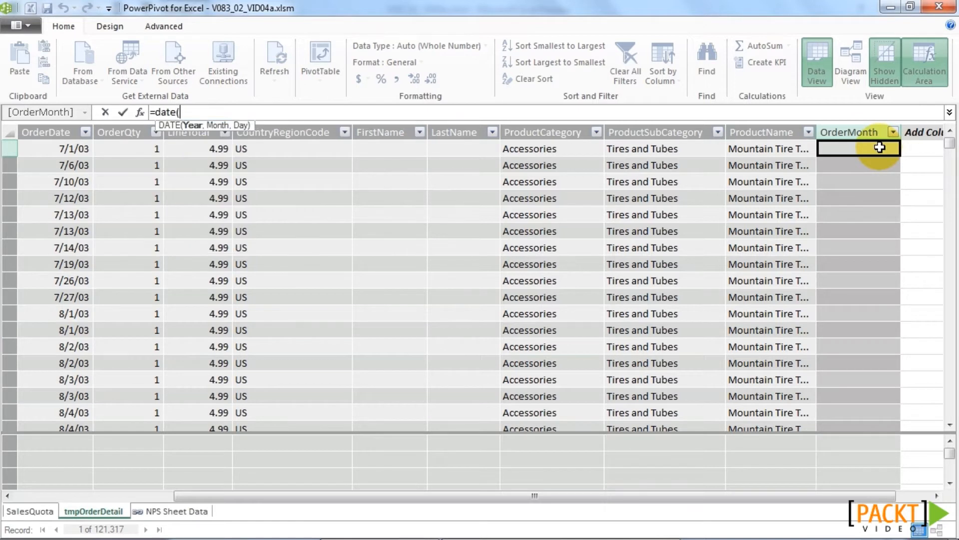
{"action": "type", "text": "year("}
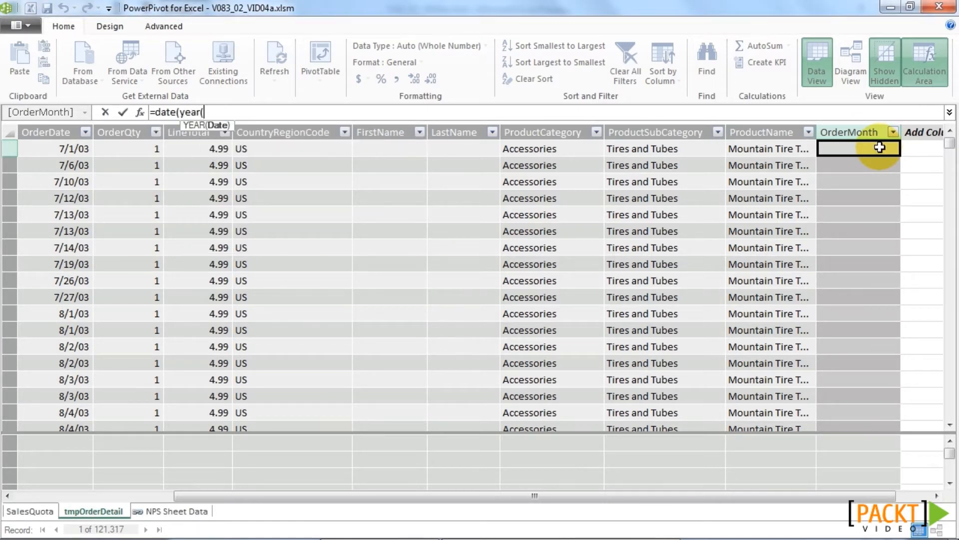
{"action": "left_click", "coordinate": [67, 152]}
{"action": "type", "text": "),month("}
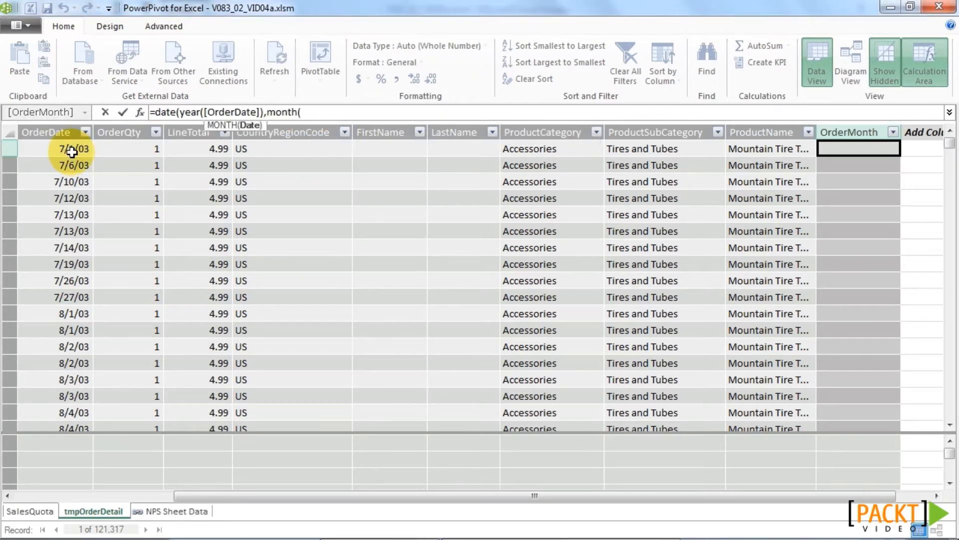
{"action": "left_click", "coordinate": [72, 152]}
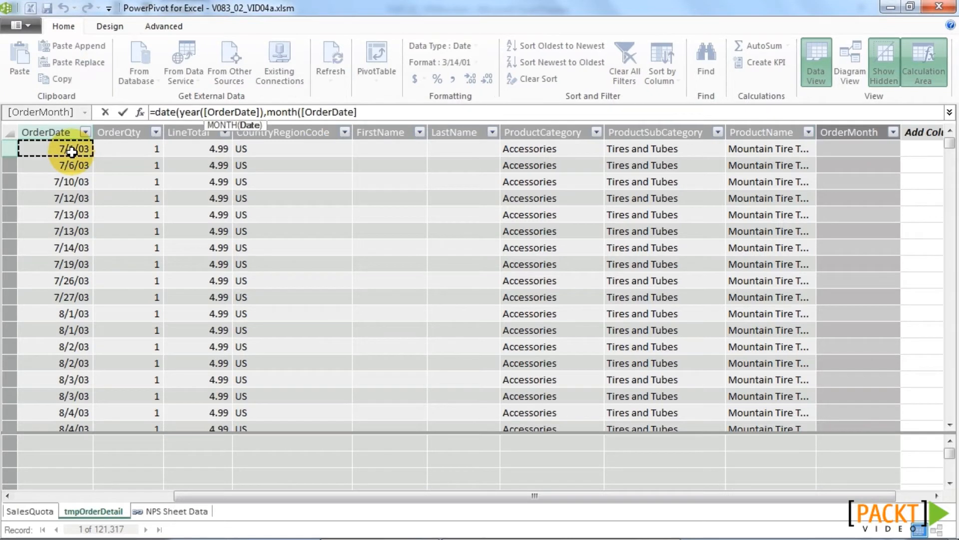
{"action": "type", "text": "),"}
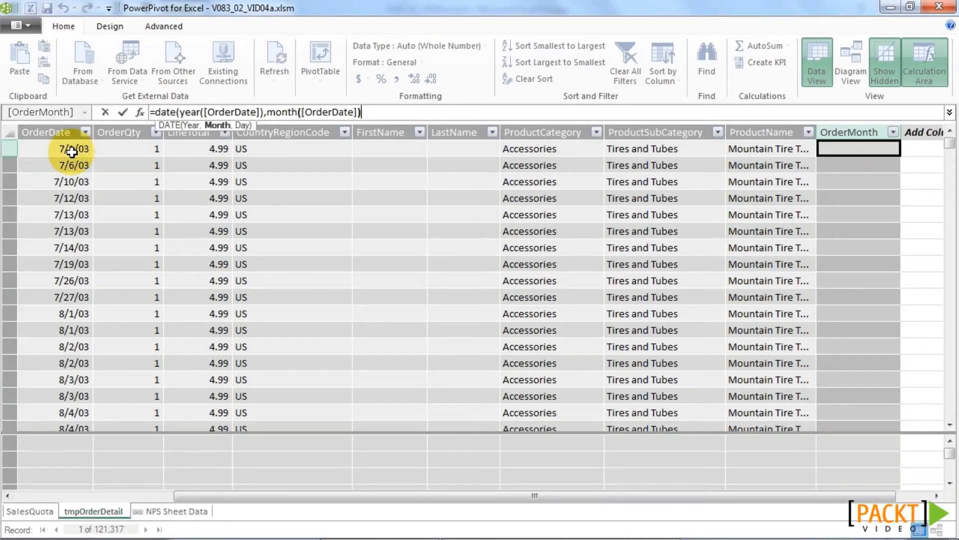
{"action": "type", "text": "1)"}
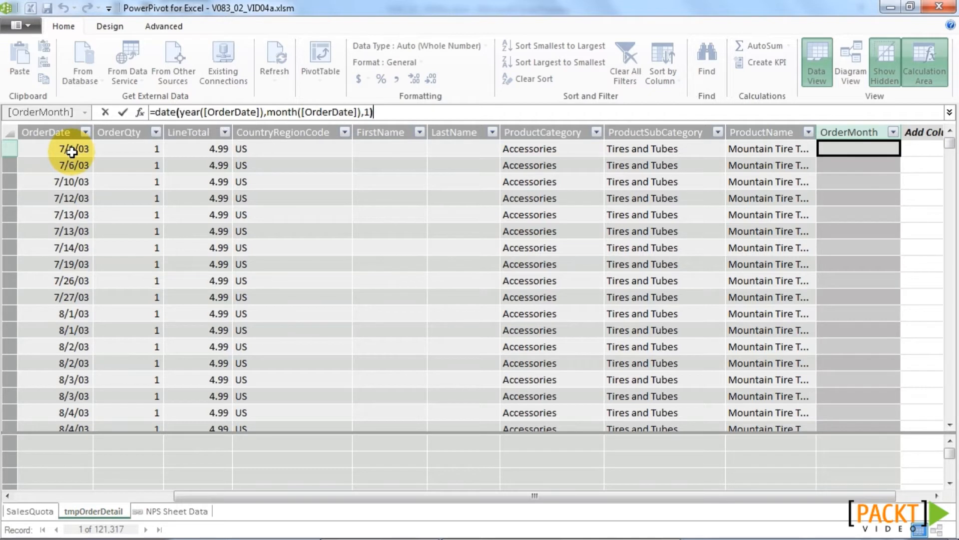
{"action": "key", "text": "Return"}
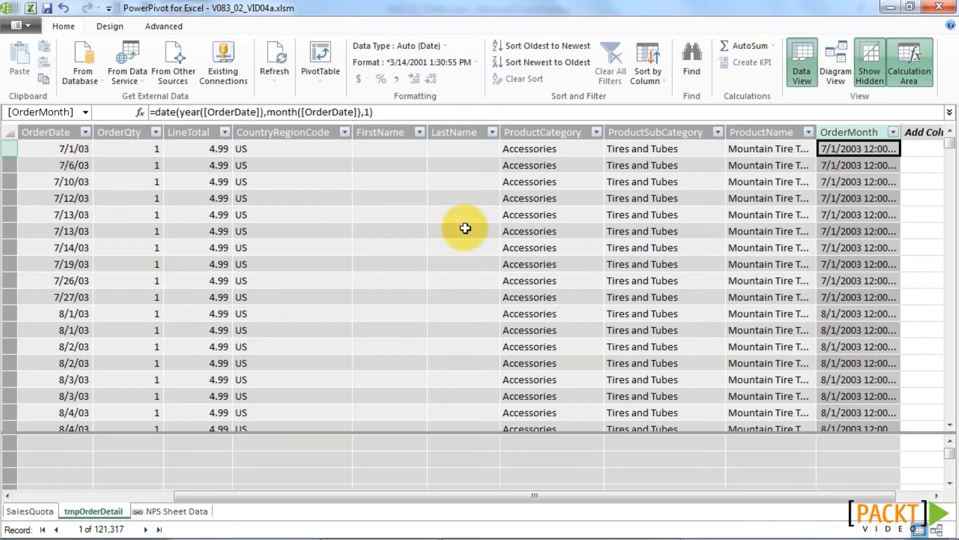
{"action": "left_click", "coordinate": [58, 181]}
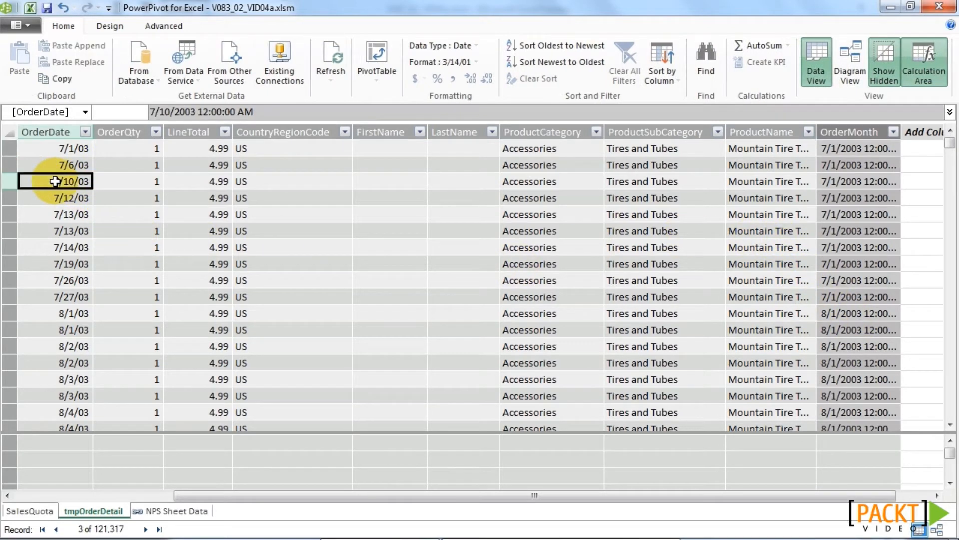
{"action": "left_click", "coordinate": [851, 183]}
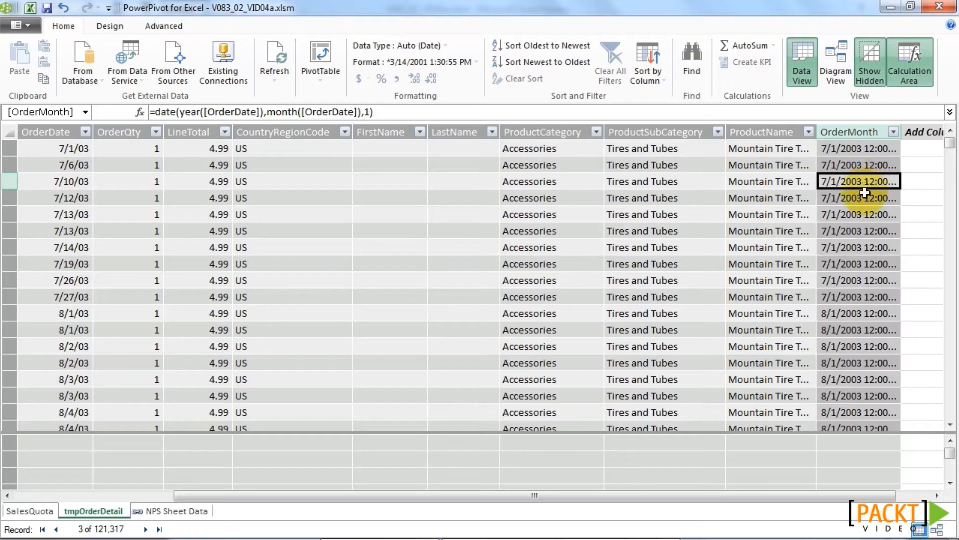
{"action": "left_click", "coordinate": [68, 314]}
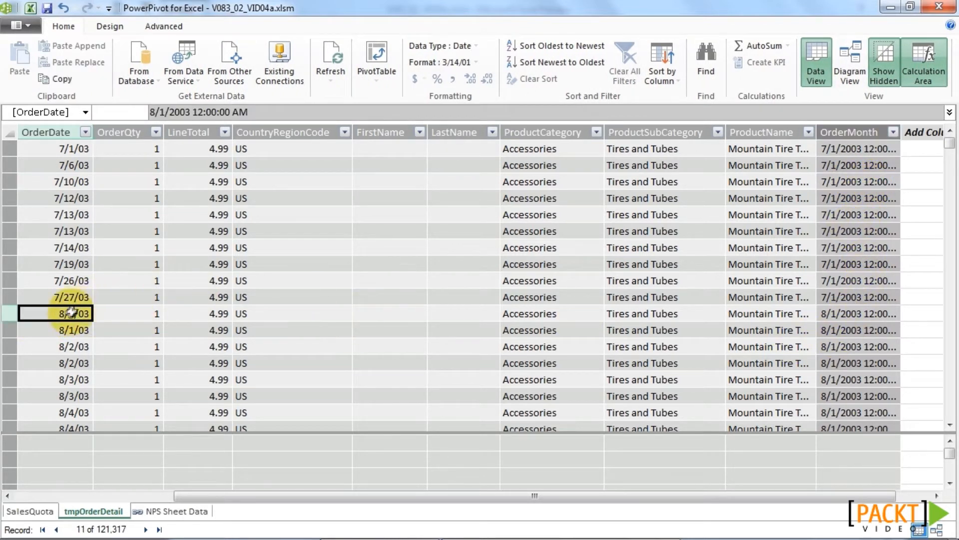
{"action": "left_click", "coordinate": [863, 315]}
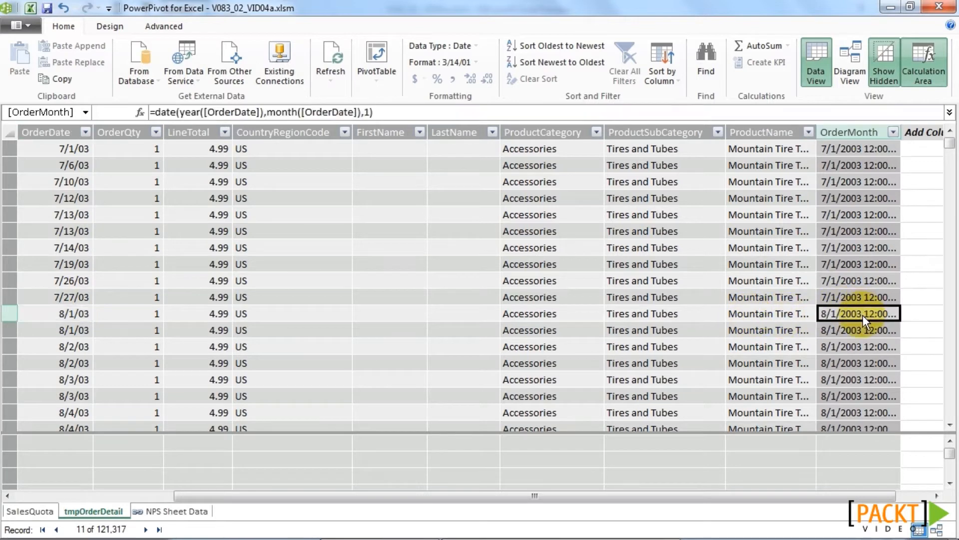
Add another column named OrderYear after OrderMonth in tmpOrderDetail.
{"action": "left_click", "coordinate": [922, 132]}
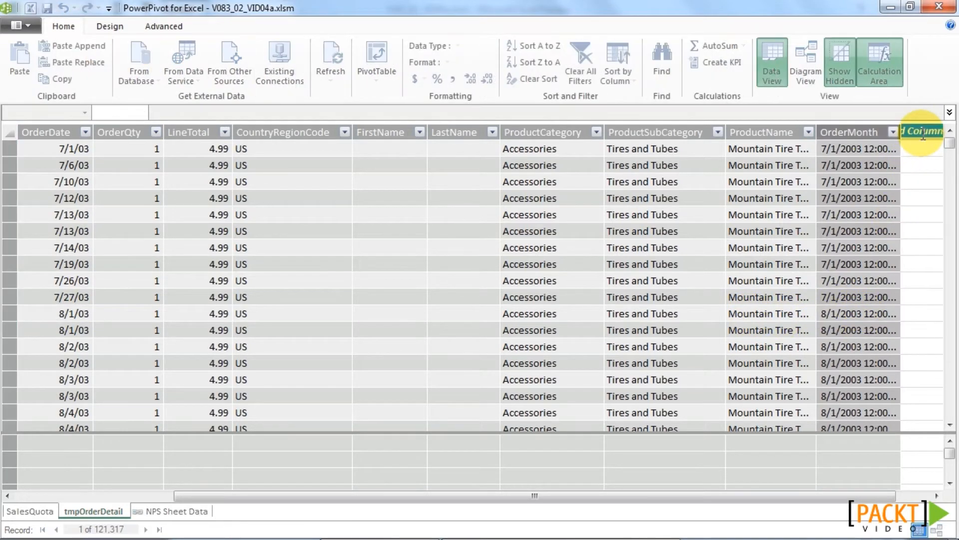
{"action": "double_click", "coordinate": [923, 132]}
{"action": "type", "text": "OrderYear"}
{"action": "key", "text": "Return"}
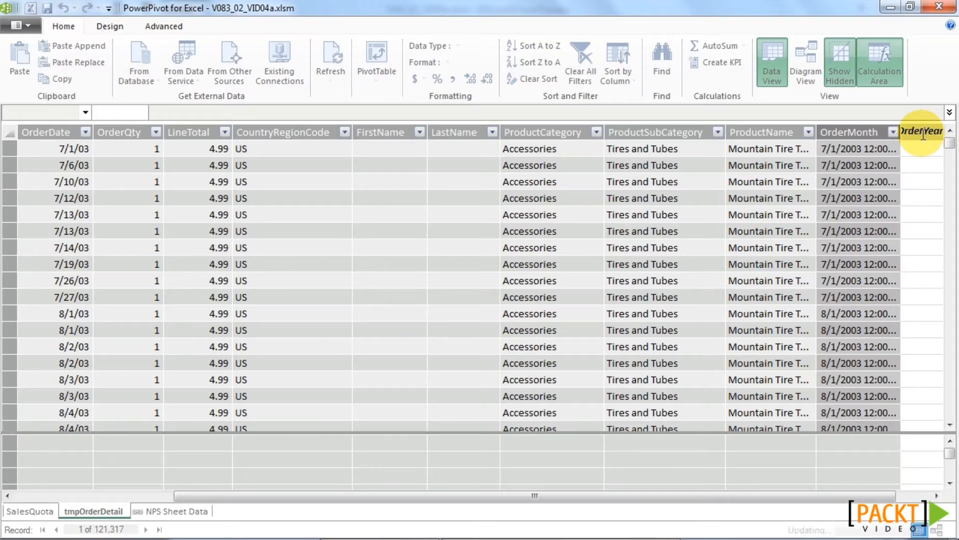
Calculate the OrderYear column with =date(year([OrderDate]),1,1).
{"action": "left_click", "coordinate": [850, 147]}
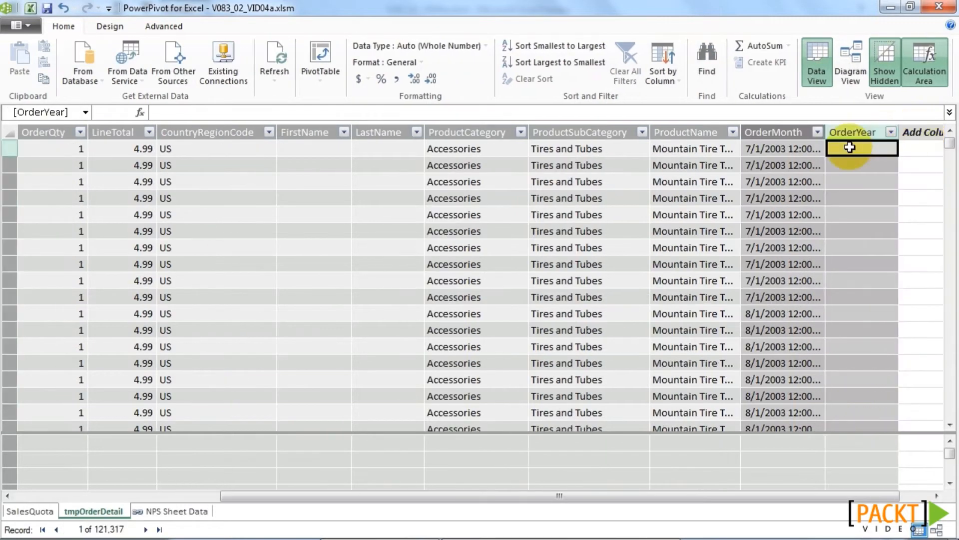
{"action": "type", "text": "=date("}
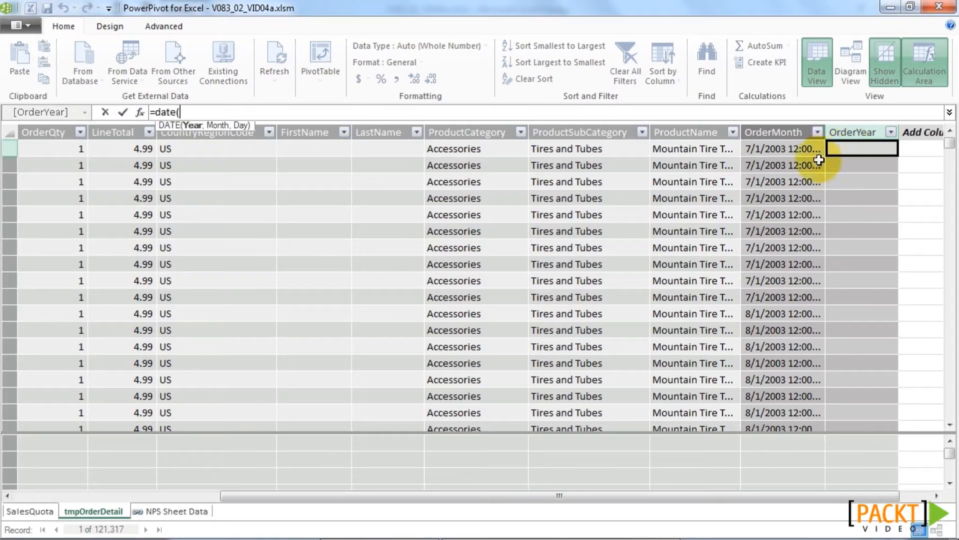
{"action": "left_click_drag", "start_coordinate": [735, 497], "coordinate": [624, 510]}
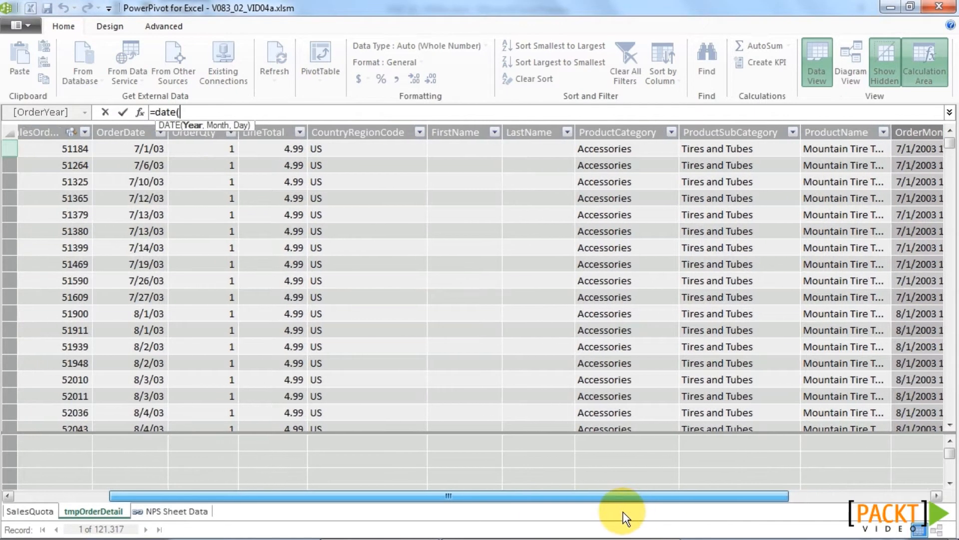
{"action": "type", "text": "year("}
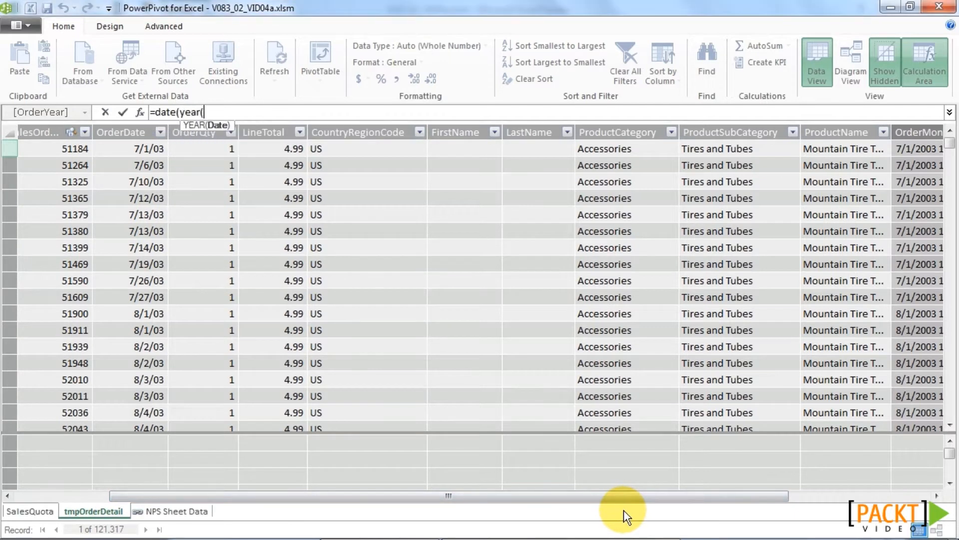
{"action": "left_click", "coordinate": [122, 149]}
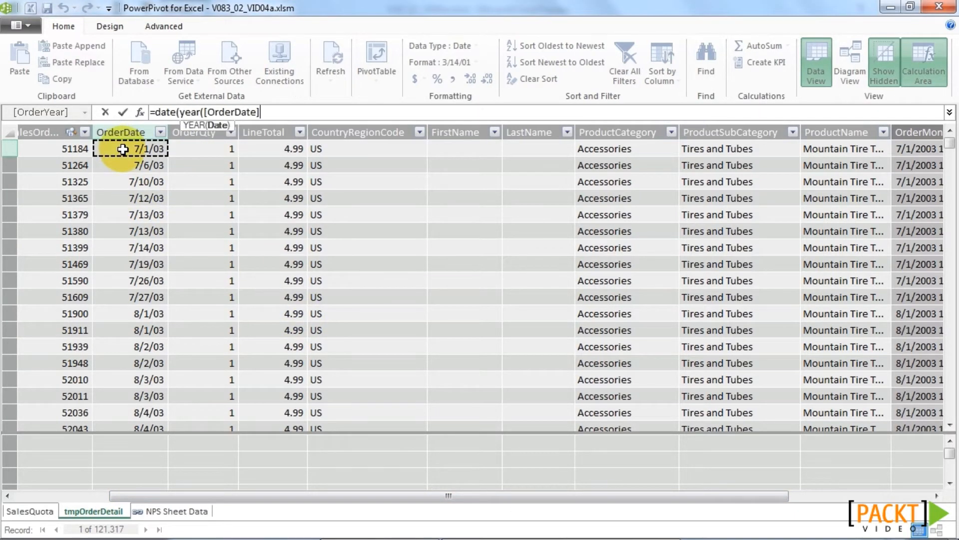
{"action": "type", "text": "),1"}
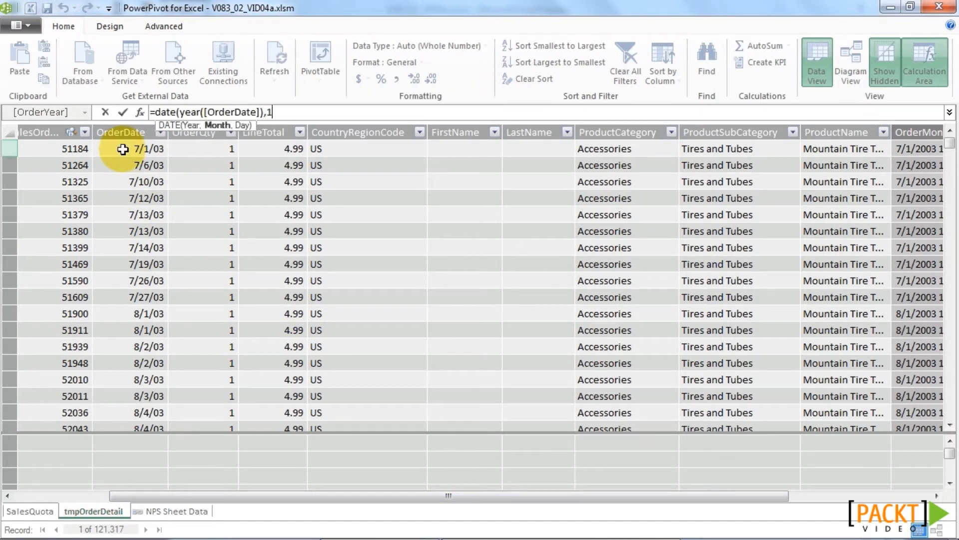
{"action": "type", "text": ",1)"}
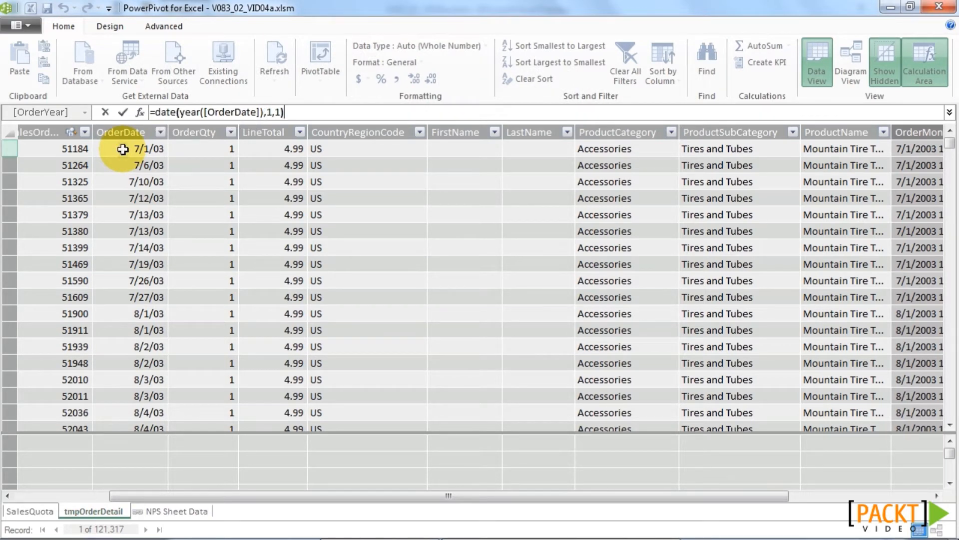
{"action": "key", "text": "Return"}
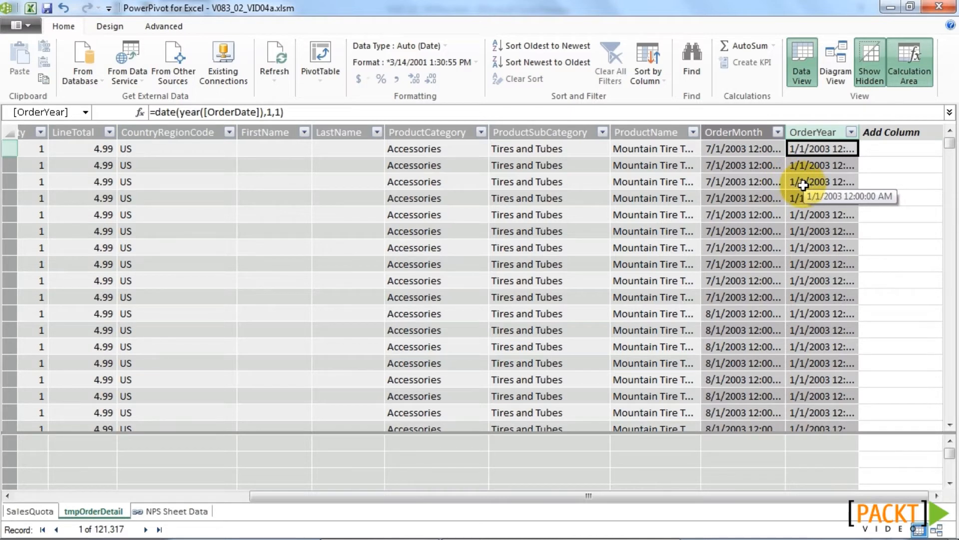
Add a new column named NPSScore after LikelyToRecommend in the NPS Sheet Data table.
{"action": "left_click", "coordinate": [175, 511]}
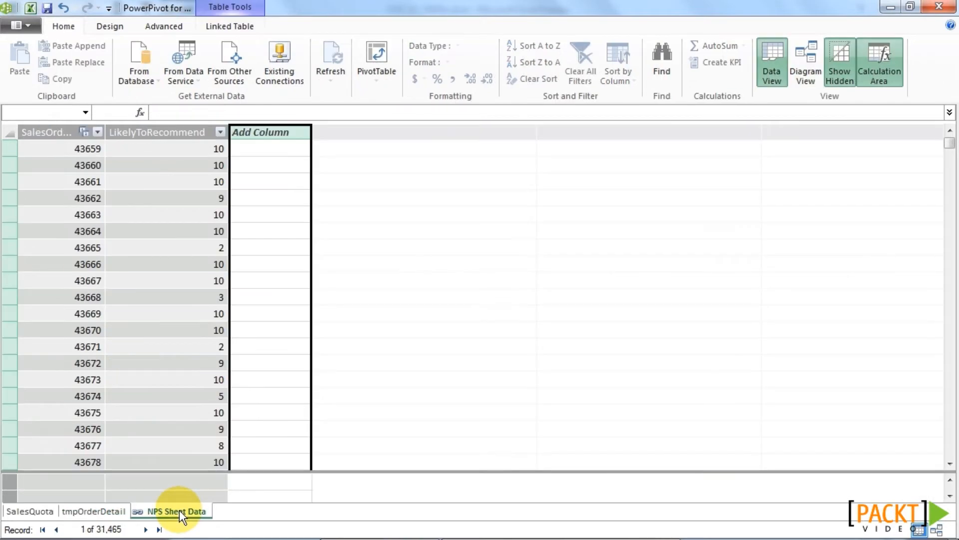
{"action": "left_click", "coordinate": [277, 149]}
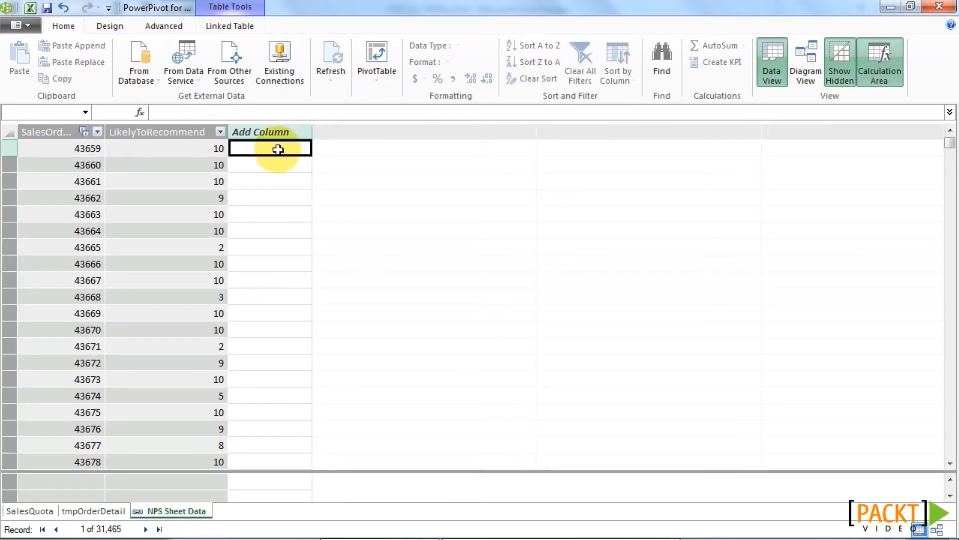
{"action": "left_click", "coordinate": [192, 150]}
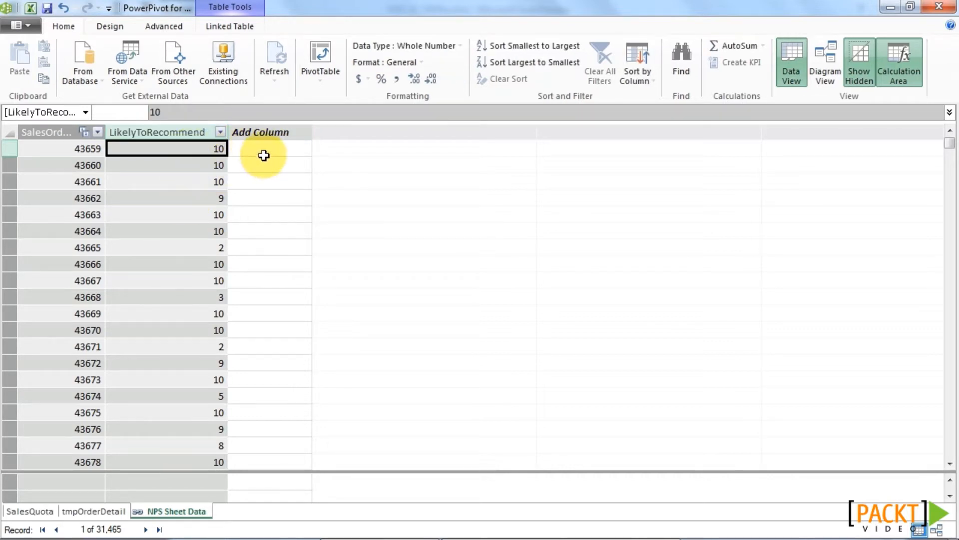
{"action": "double_click", "coordinate": [272, 130]}
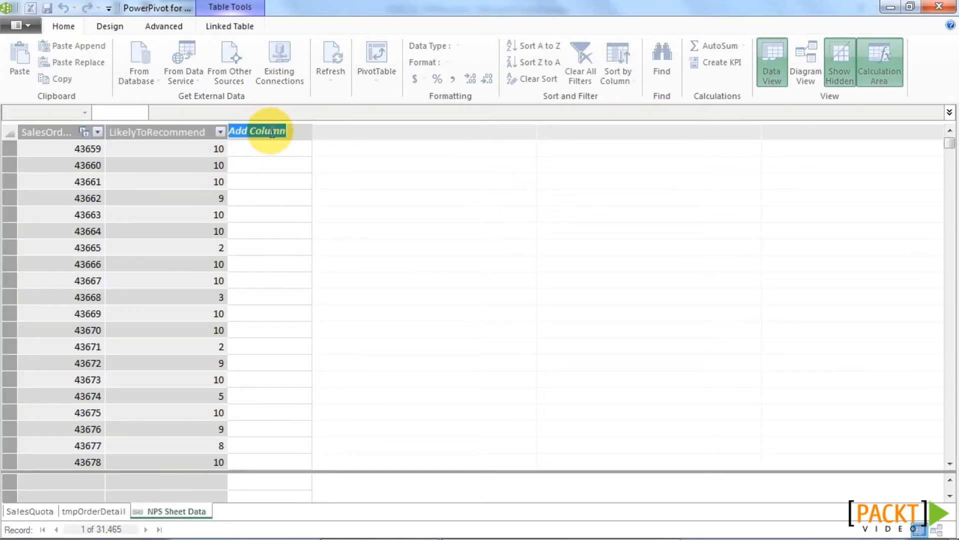
{"action": "type", "text": "NPSScore"}
{"action": "key", "text": "Return"}
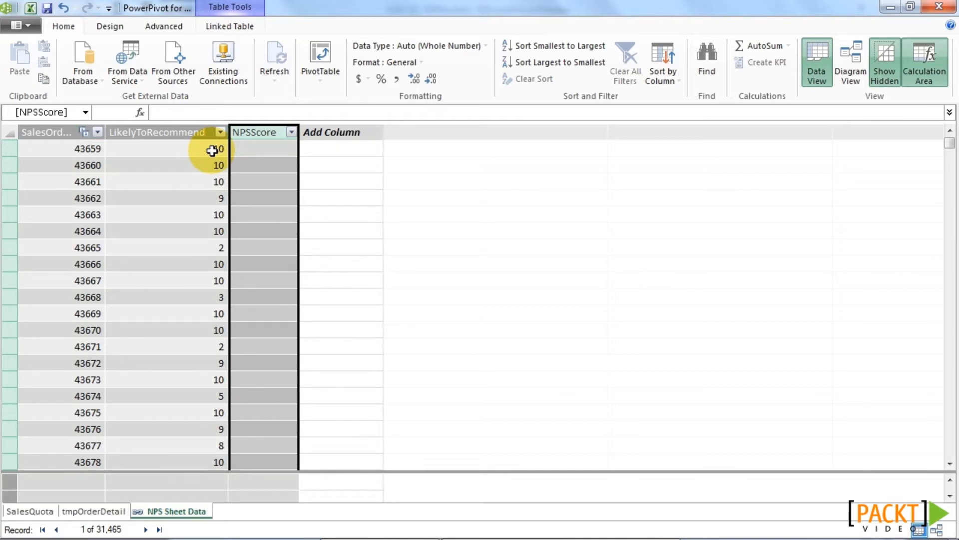
Calculate NPSScore with =if([LikelyToRecommend]>=9,1,if([LikelyToRecommend]>=7,0,-1)) and check it against a LikelyToRecommend value further down.
{"action": "left_click", "coordinate": [239, 148]}
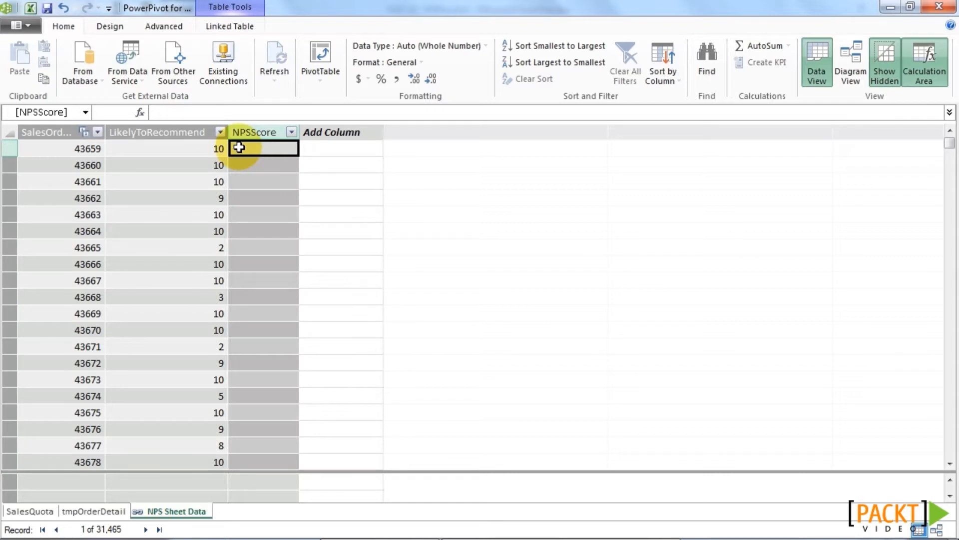
{"action": "type", "text": "=i"}
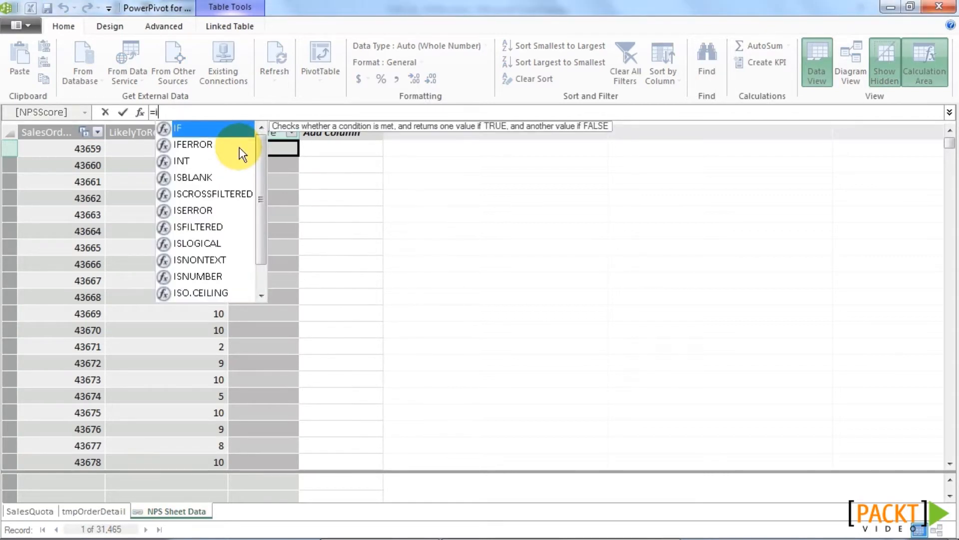
{"action": "type", "text": "f("}
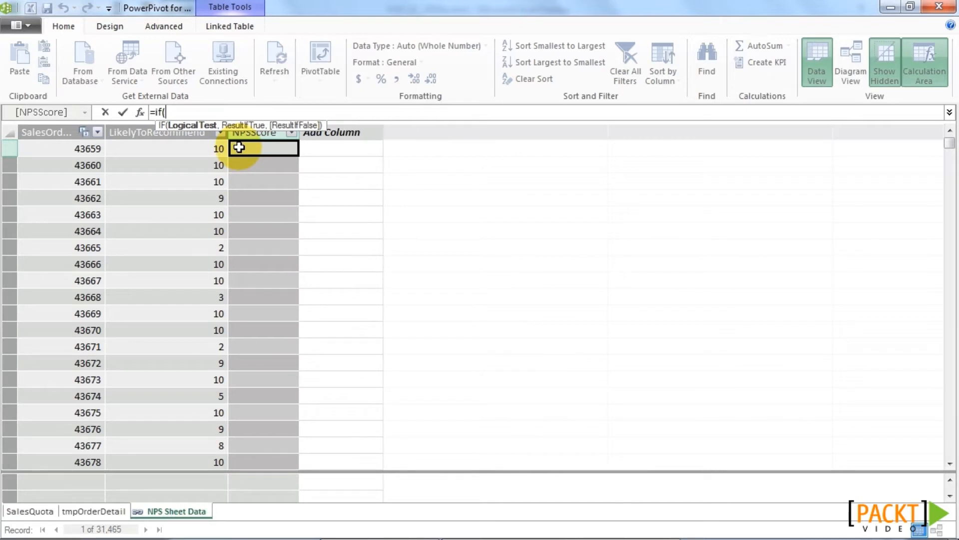
{"action": "left_click", "coordinate": [200, 145]}
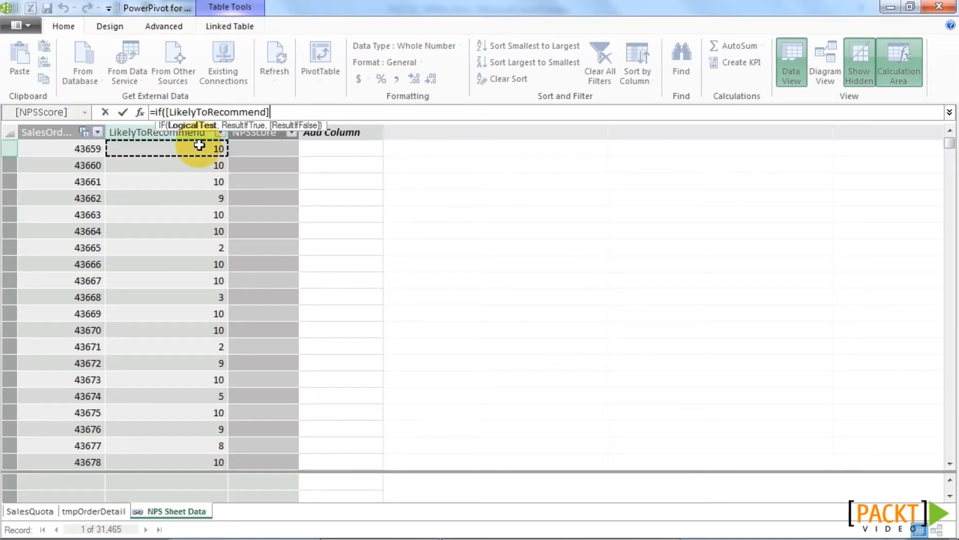
{"action": "type", "text": ">"}
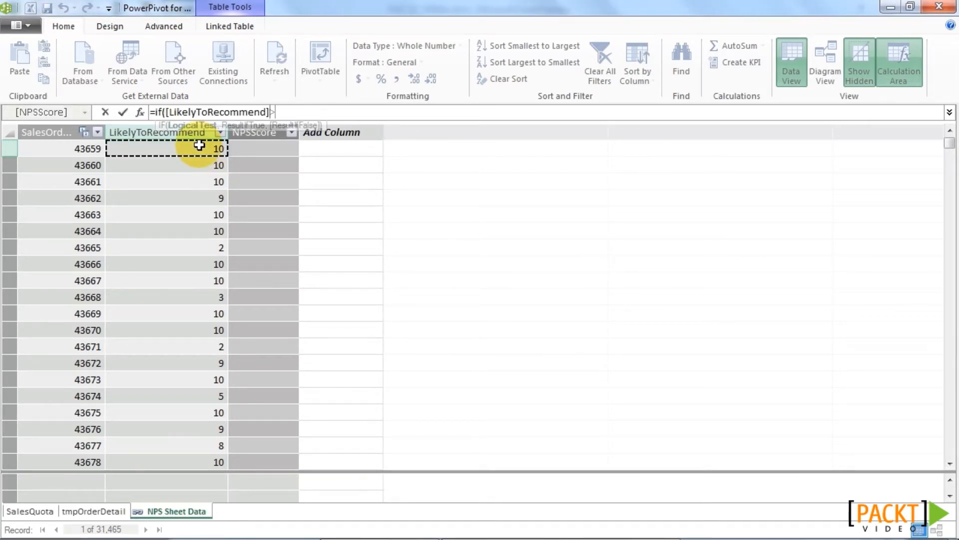
{"action": "type", "text": "=9,1, if"}
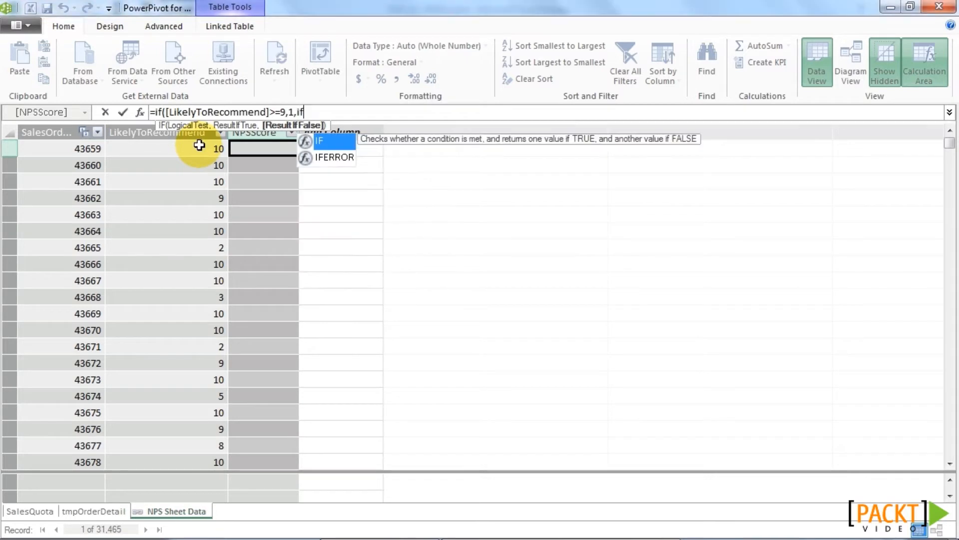
{"action": "type", "text": "("}
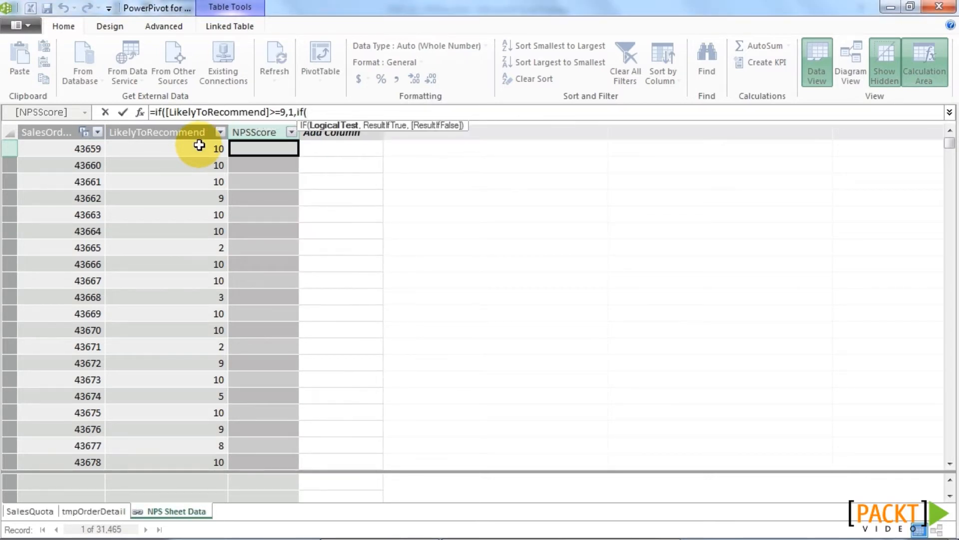
{"action": "left_click", "coordinate": [199, 145]}
{"action": "type", "text": ">="}
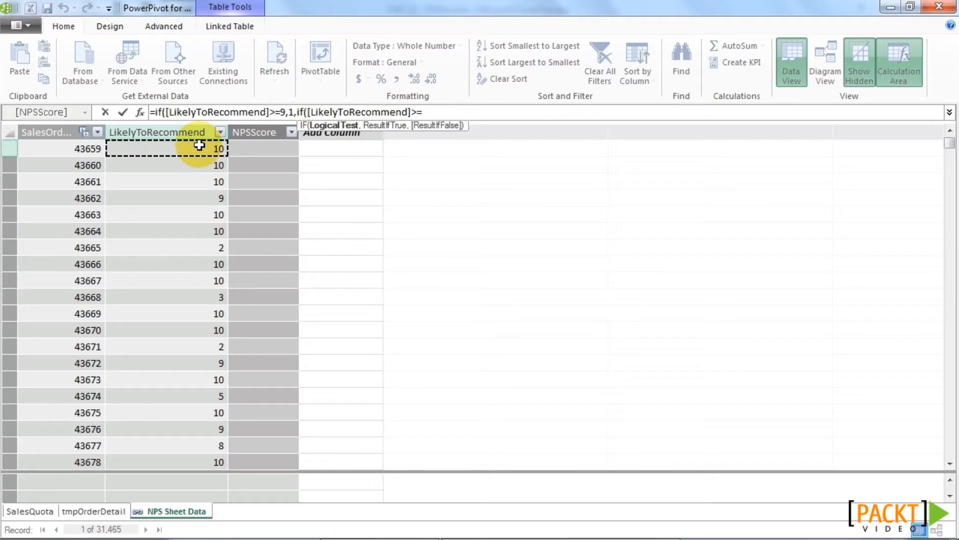
{"action": "type", "text": "7,0,-"}
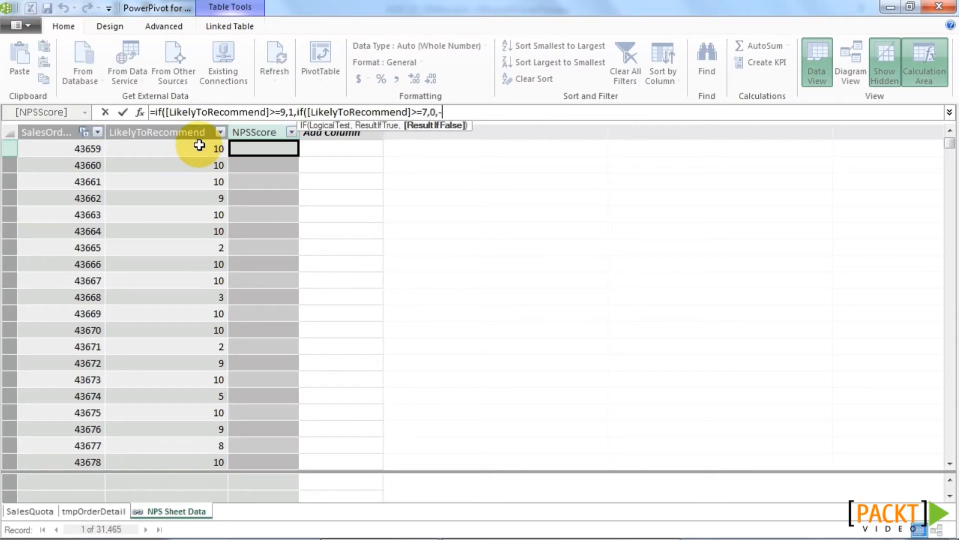
{"action": "type", "text": "1))"}
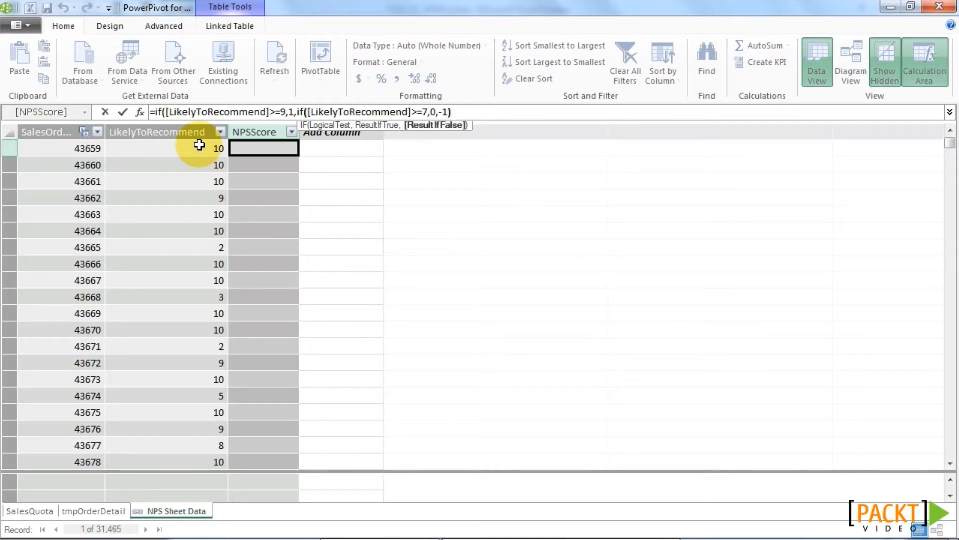
{"action": "key", "text": "Return"}
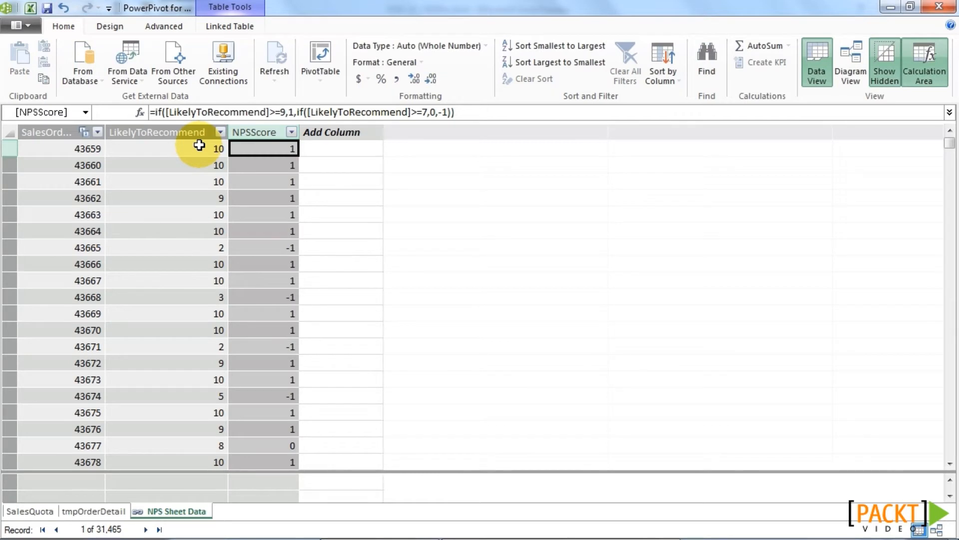
{"action": "left_click", "coordinate": [215, 446]}
{"action": "scroll", "coordinate": [250, 430], "scroll_direction": "down", "scroll_amount": 2}
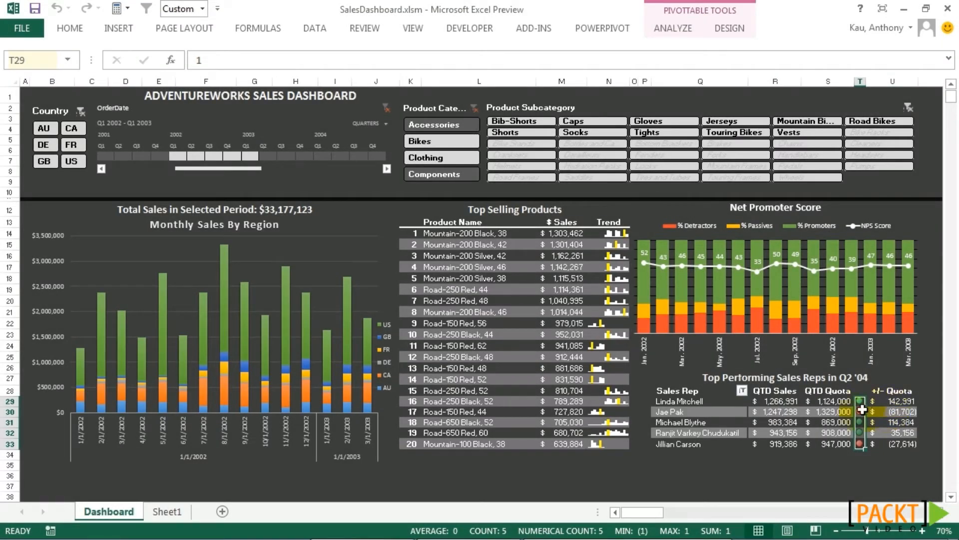
Examine the status indicators and +/- Quota values of the first two reps in the dashboard's Top Performing Sales Reps table.
{"action": "mouse_move", "coordinate": [902, 400]}
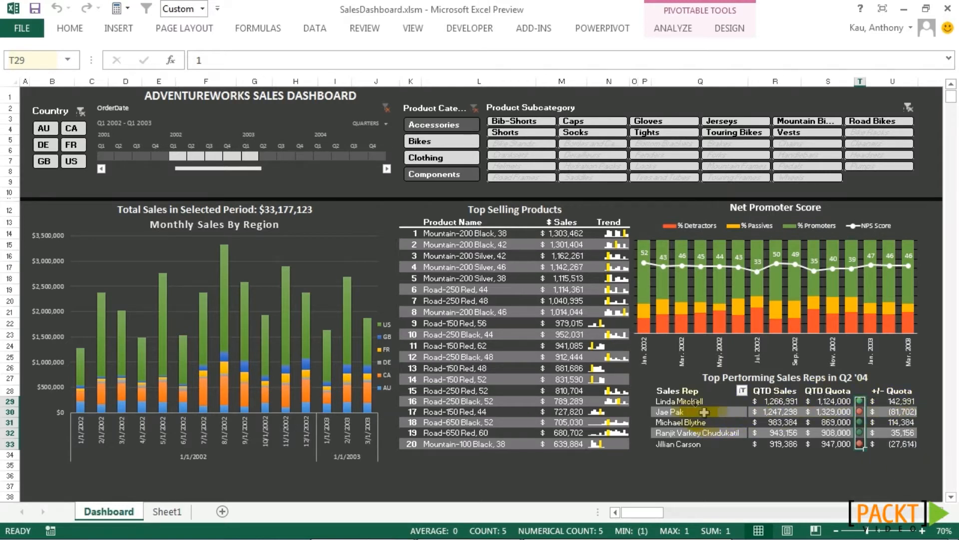
{"action": "left_click_drag", "start_coordinate": [899, 400], "coordinate": [910, 416]}
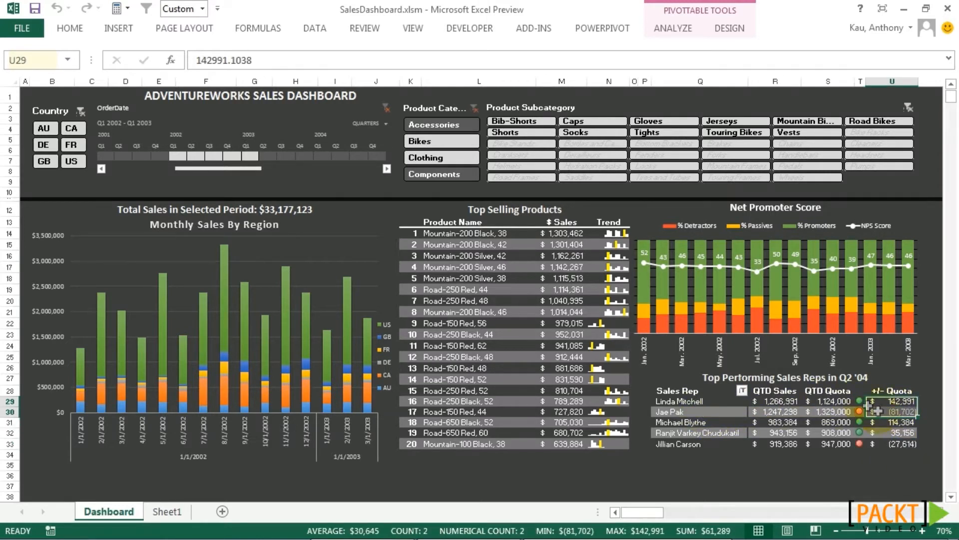
{"action": "left_click", "coordinate": [861, 401]}
{"action": "left_click", "coordinate": [909, 401]}
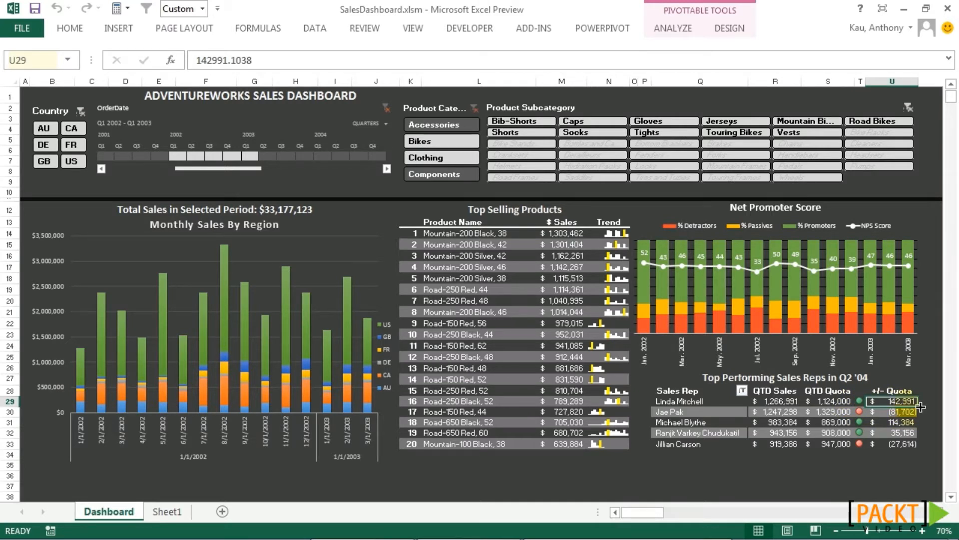
{"action": "left_click", "coordinate": [918, 411]}
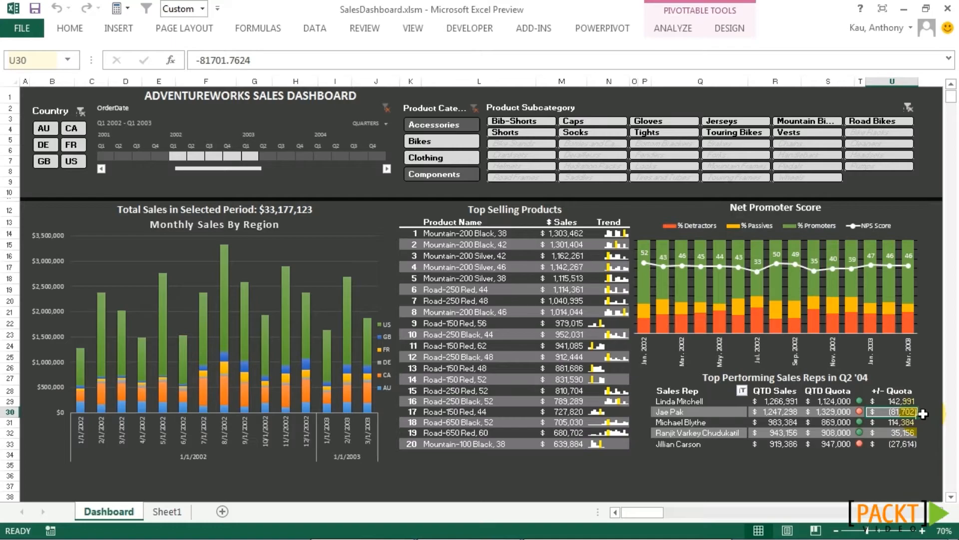
Switch to the PowerPivot window and add a column named OverUnderQuota after FullName in the SalesQuota table.
{"action": "key", "text": "alt+Tab"}
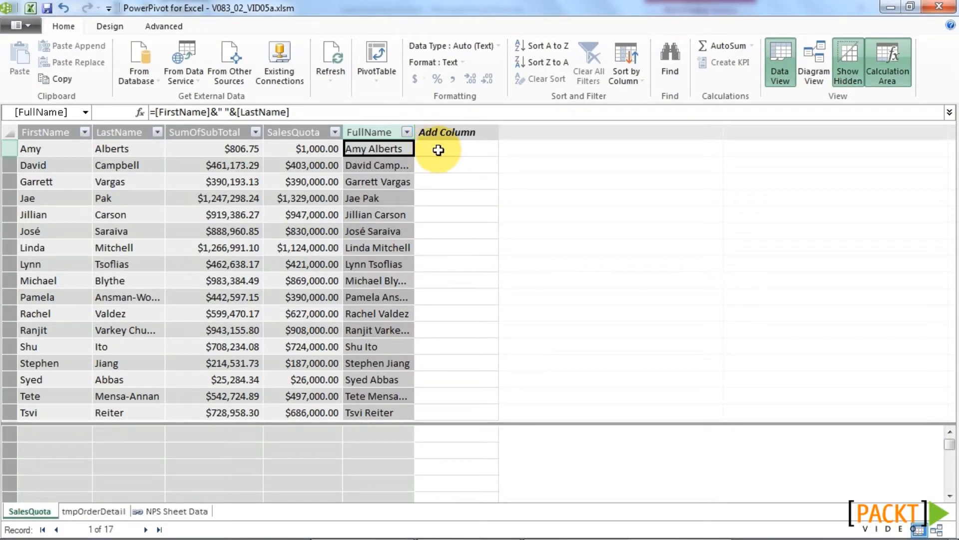
{"action": "double_click", "coordinate": [455, 132]}
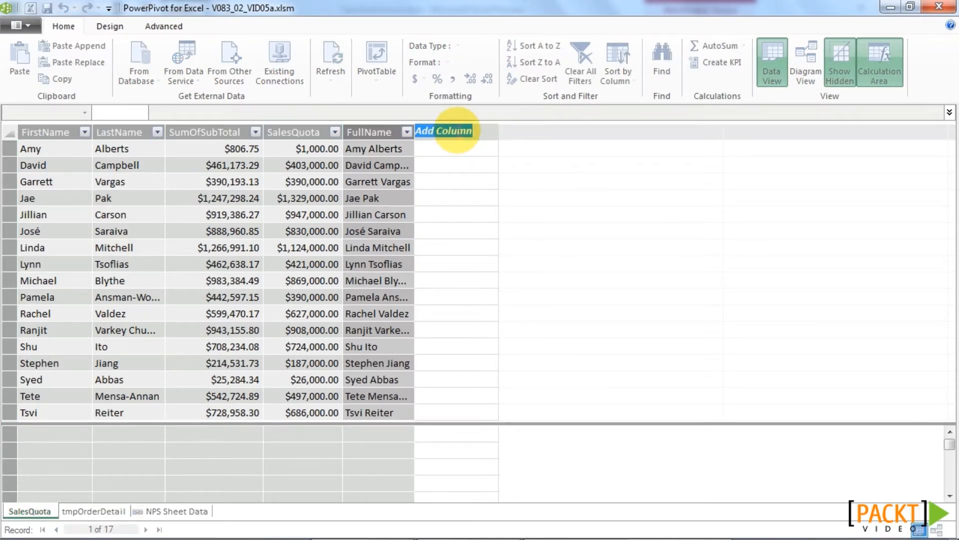
{"action": "type", "text": "U"}
{"action": "key", "text": "BackSpace"}
{"action": "type", "text": "OverUnder"}
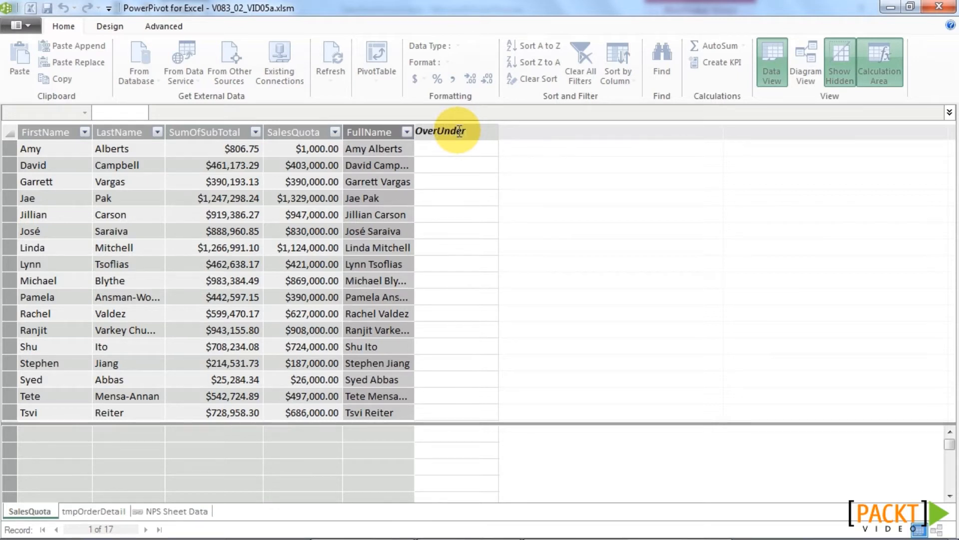
{"action": "type", "text": "Quota"}
{"action": "key", "text": "Return"}
Calculate the OverUnderQuota column with =[SumOfSubTotal]-[SalesQuota].
{"action": "left_click", "coordinate": [452, 146]}
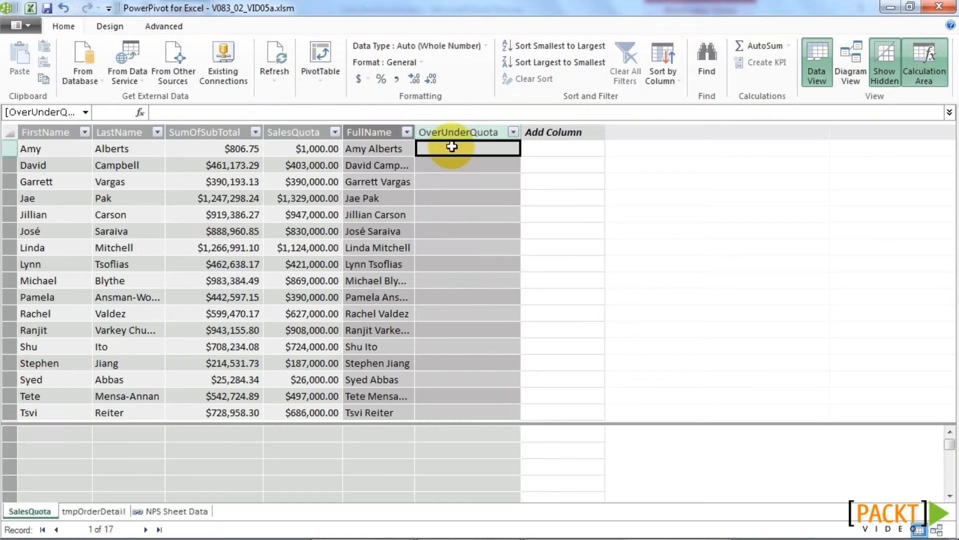
{"action": "type", "text": "="}
{"action": "left_click", "coordinate": [240, 151]}
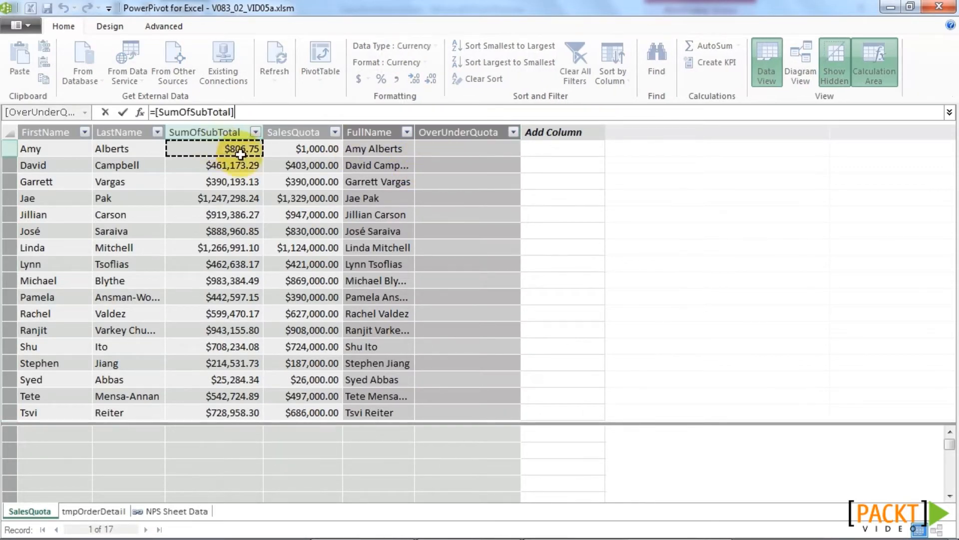
{"action": "type", "text": "-"}
{"action": "left_click", "coordinate": [307, 146]}
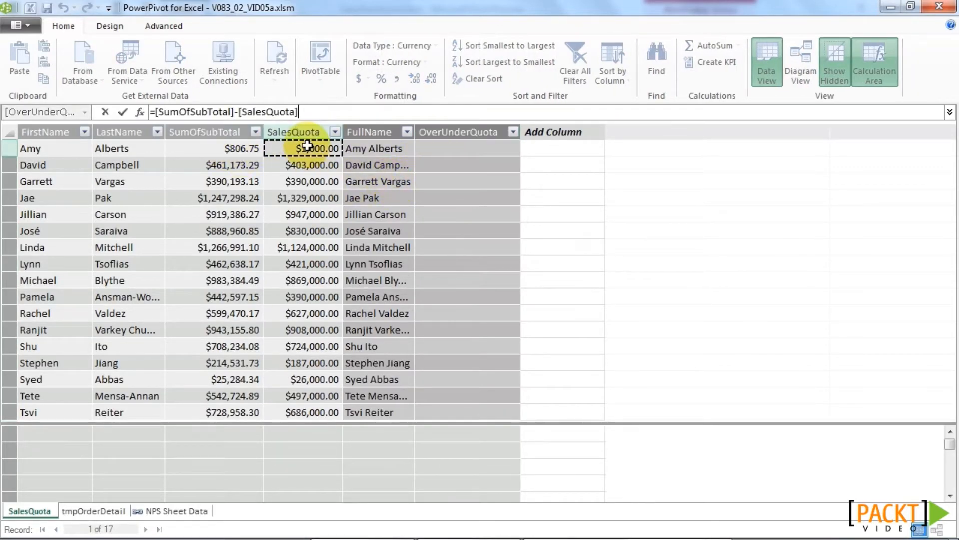
{"action": "key", "text": "Return"}
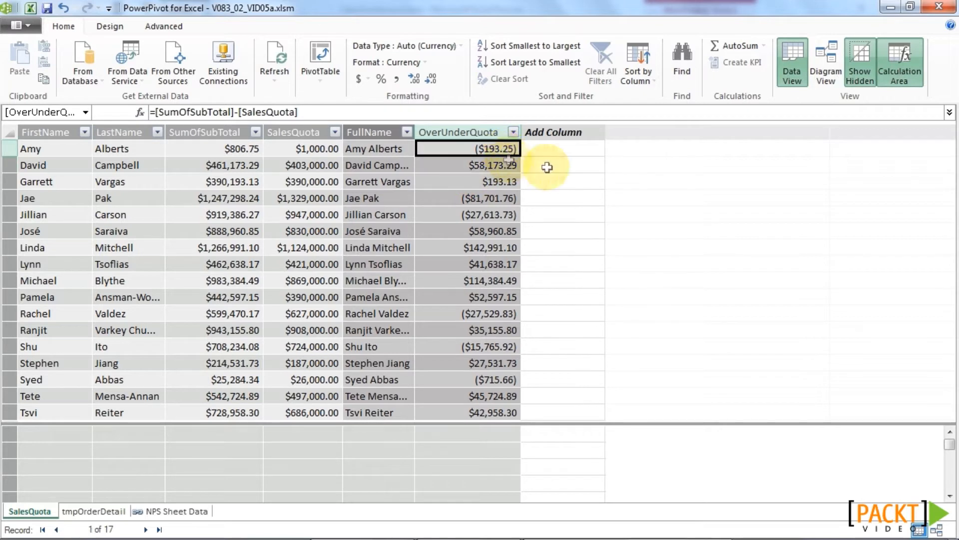
Add a column named PctOverUnderQuota after OverUnderQuota in the SalesQuota table.
{"action": "left_click", "coordinate": [559, 131]}
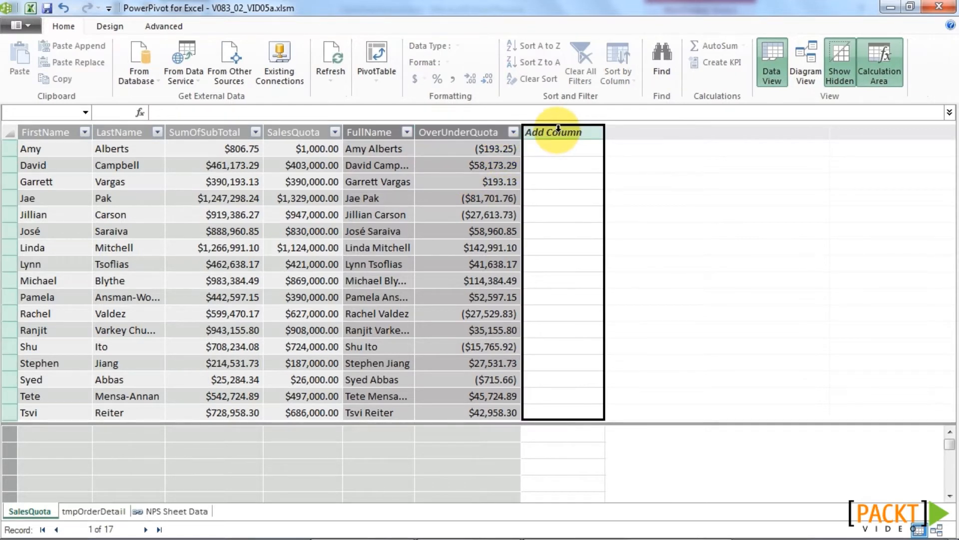
{"action": "double_click", "coordinate": [558, 129]}
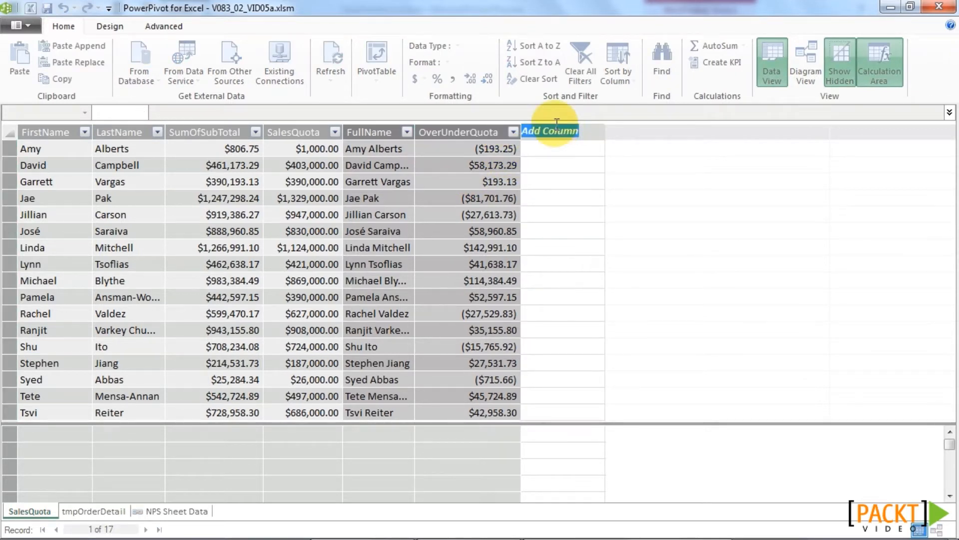
{"action": "type", "text": "Pct"}
{"action": "type", "text": "OverUnder"}
{"action": "type", "text": "Quota"}
{"action": "key", "text": "Return"}
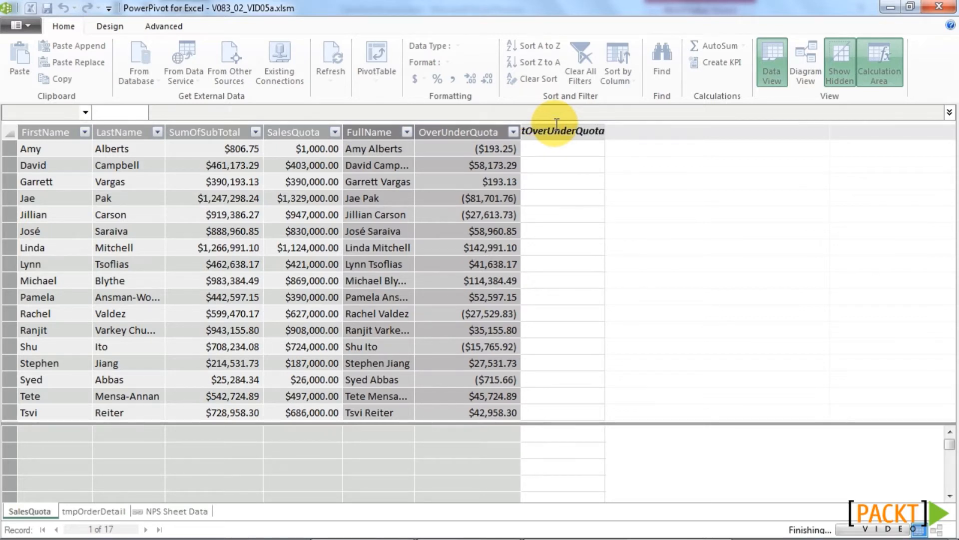
Calculate the PctOverUnderQuota column with =[SumOfSubTotal]/[SalesQuota]-1.
{"action": "left_click", "coordinate": [565, 147]}
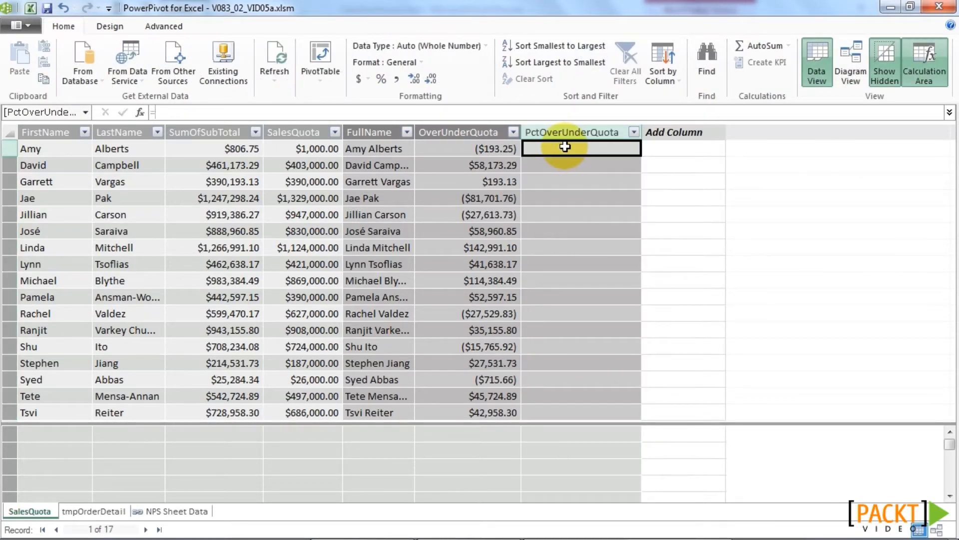
{"action": "type", "text": "="}
{"action": "left_click", "coordinate": [228, 148]}
{"action": "type", "text": "/"}
{"action": "left_click", "coordinate": [295, 148]}
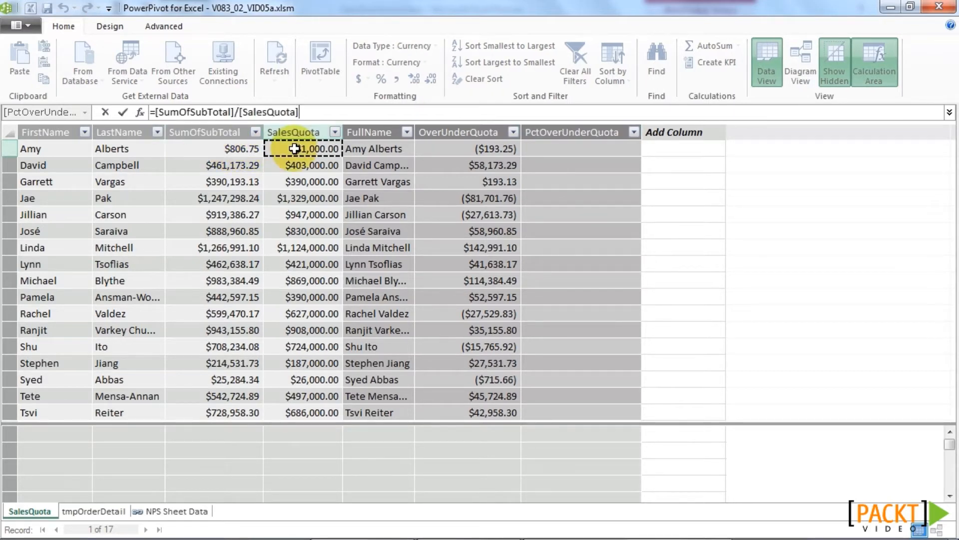
{"action": "type", "text": "-1"}
{"action": "key", "text": "Return"}
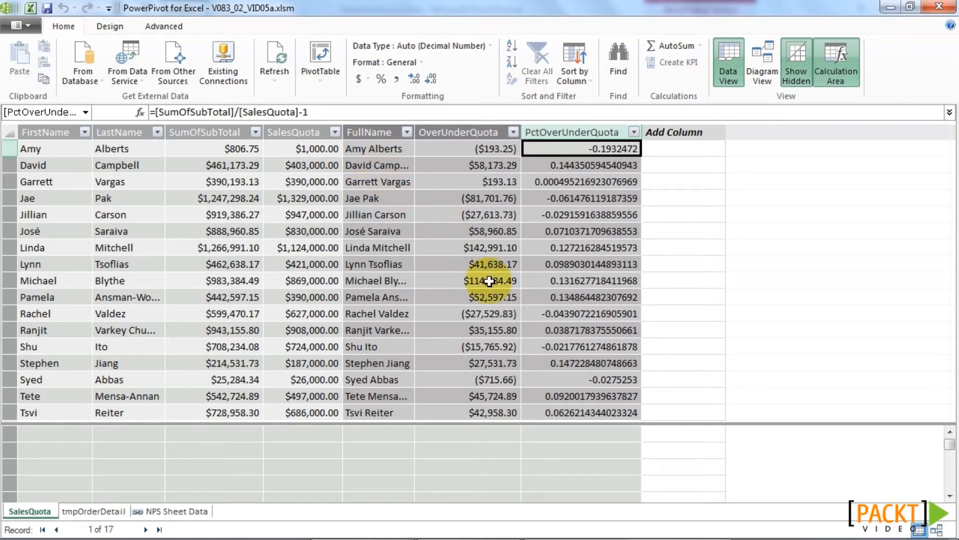
Add an AutoSum calculated field for PctOverUnderQuota in the calculation area and start creating a KPI from it.
{"action": "left_click", "coordinate": [573, 437]}
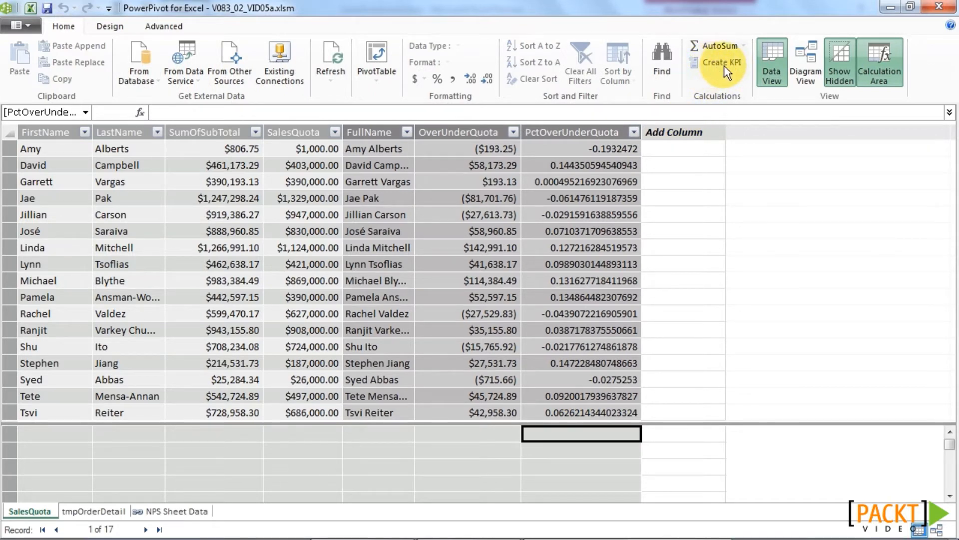
{"action": "left_click", "coordinate": [711, 49]}
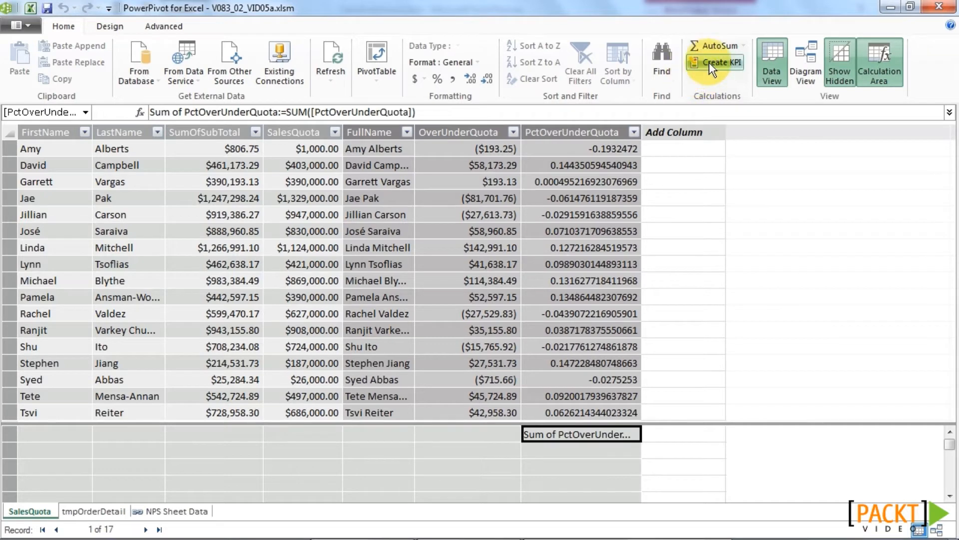
{"action": "left_click", "coordinate": [723, 63]}
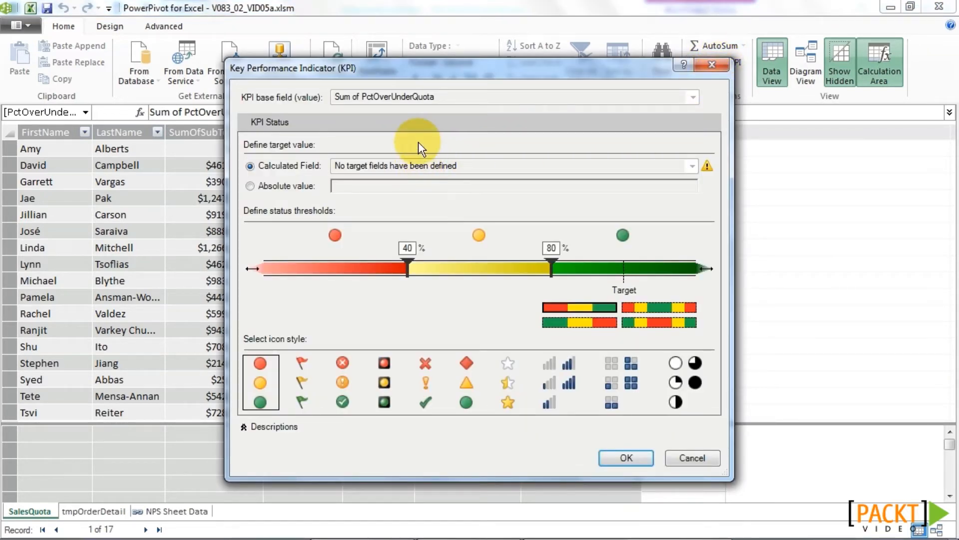
Define the KPI with absolute target value -.1, status thresholds -0.1 and 0, and the cross, exclamation mark and check mark icon style.
{"action": "left_click", "coordinate": [322, 186]}
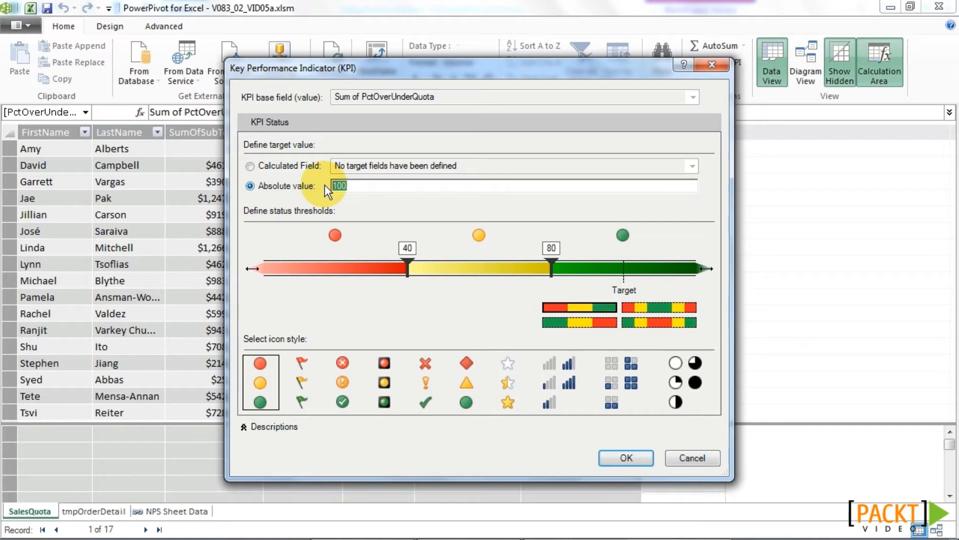
{"action": "type", "text": "-.1"}
{"action": "left_click", "coordinate": [405, 247]}
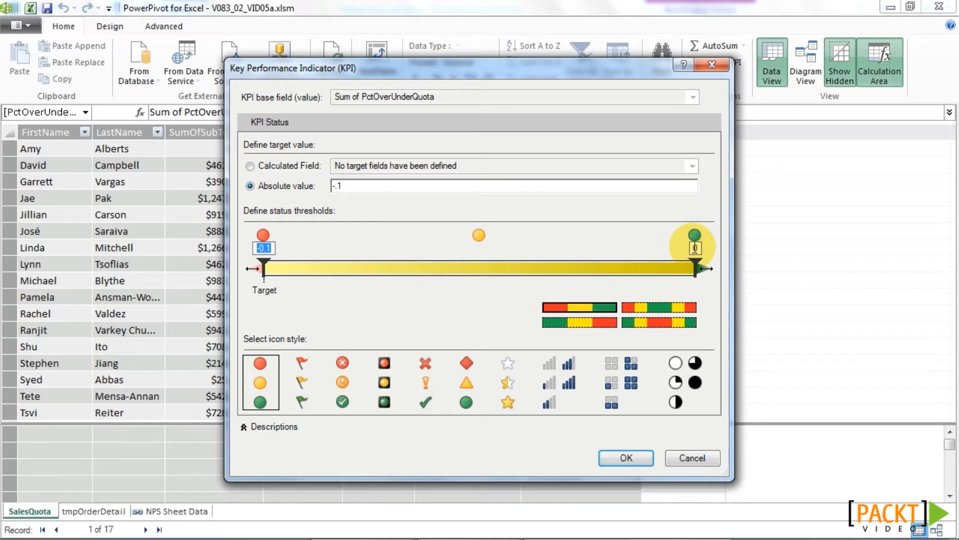
{"action": "left_click", "coordinate": [422, 375]}
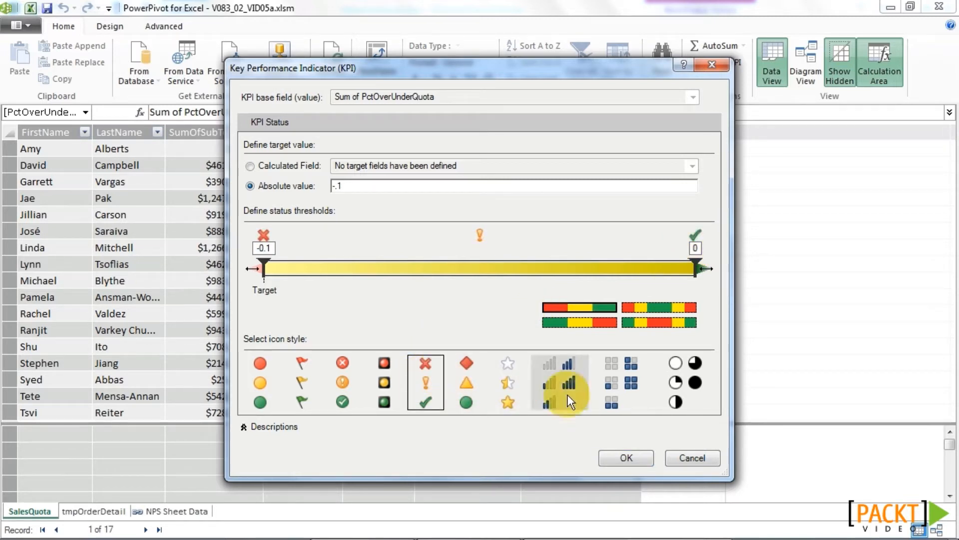
{"action": "left_click", "coordinate": [622, 456]}
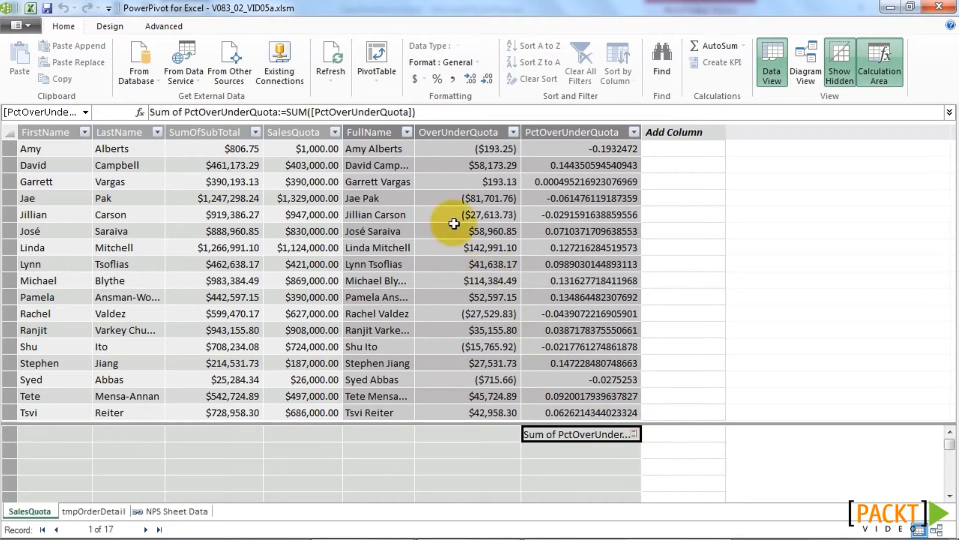
Insert a PivotTable on a new worksheet with SalesQuota's FullName as rows and the Status of the Sum of PctOverUnderQuota KPI as values.
{"action": "left_click", "coordinate": [373, 53]}
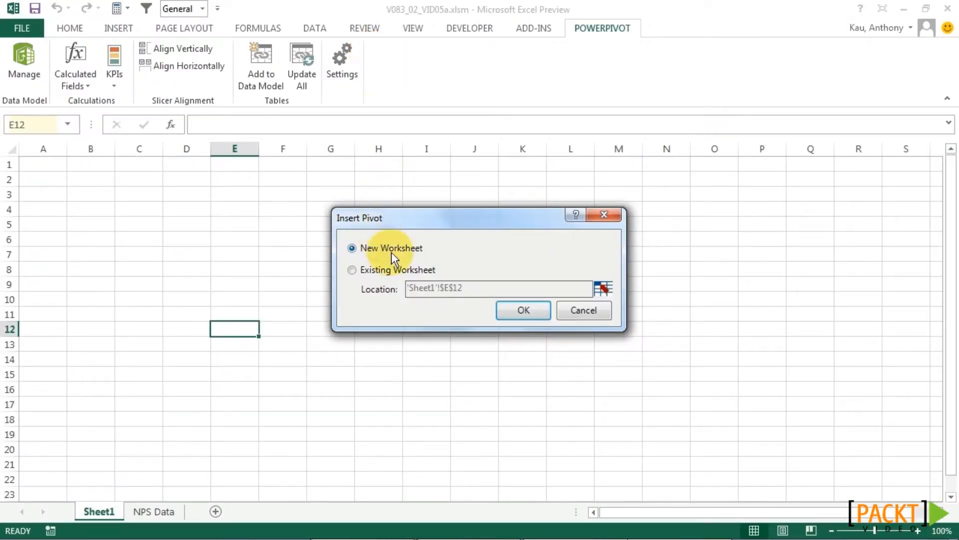
{"action": "left_click", "coordinate": [522, 310]}
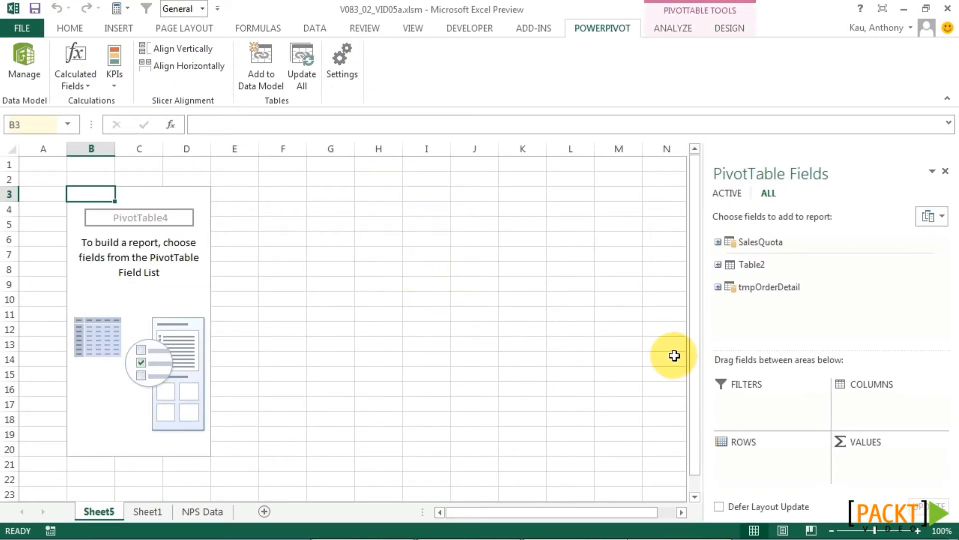
{"action": "left_click", "coordinate": [718, 243]}
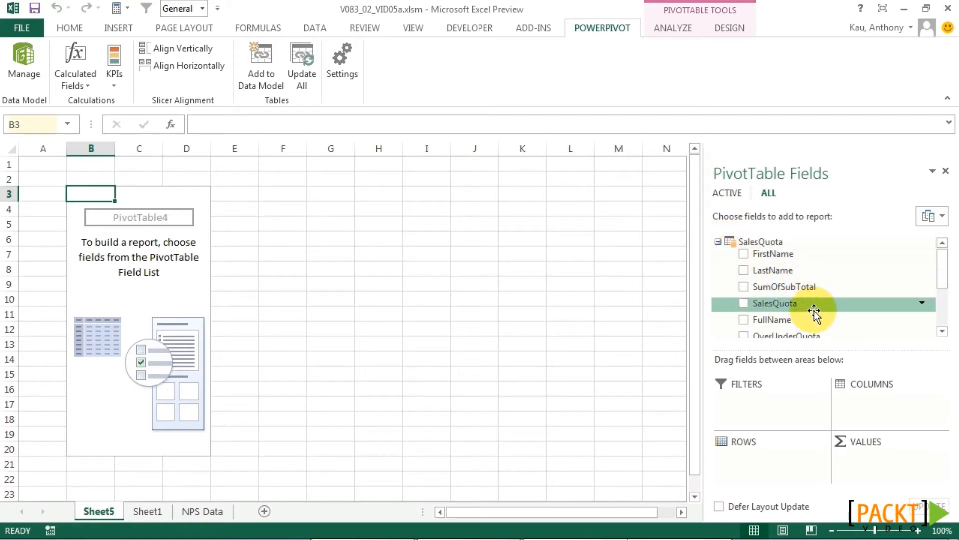
{"action": "scroll", "coordinate": [813, 310], "scroll_direction": "down", "scroll_amount": 1}
{"action": "left_click_drag", "start_coordinate": [782, 272], "coordinate": [750, 469]}
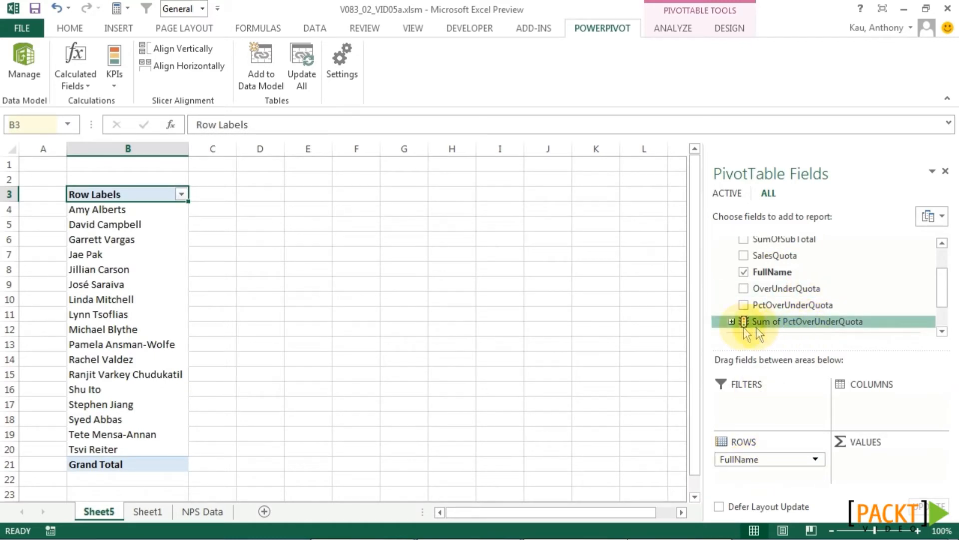
{"action": "left_click", "coordinate": [731, 321]}
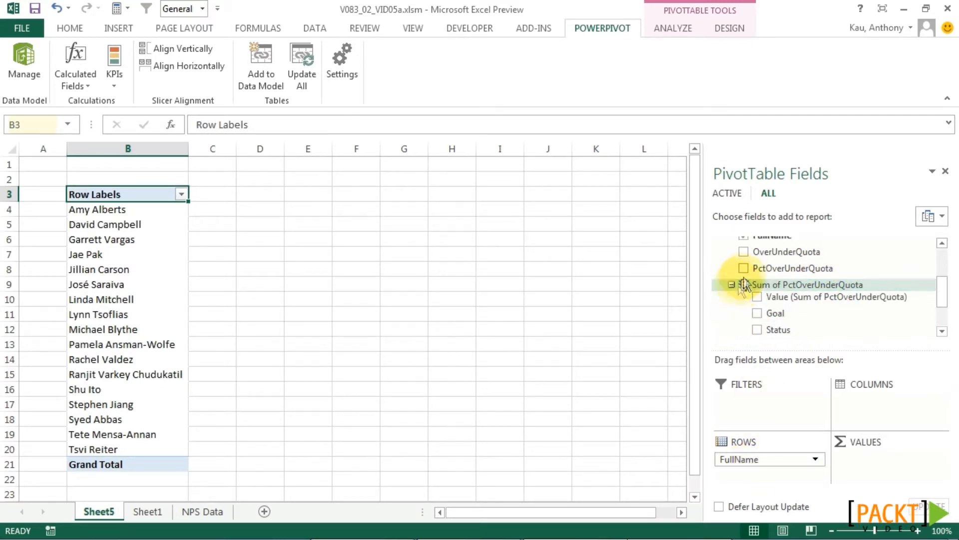
{"action": "left_click_drag", "start_coordinate": [772, 330], "coordinate": [863, 461]}
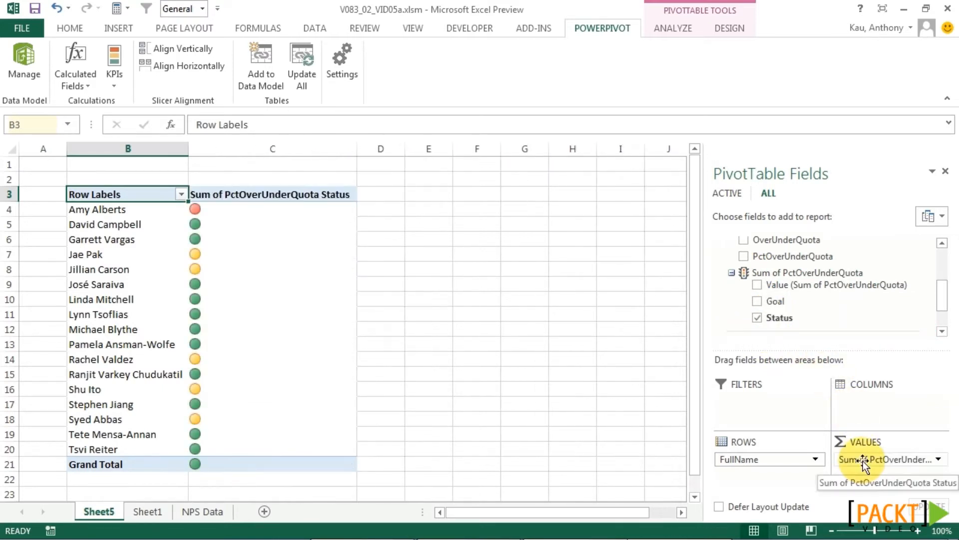
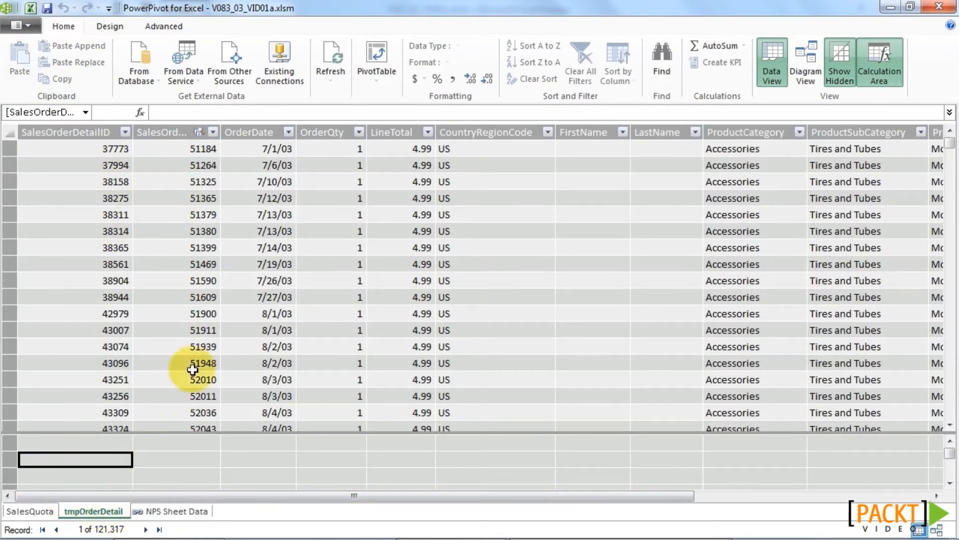
Insert another PivotTable on a new worksheet with tmpOrderDetail's OrderYear and OrderMonth as nested row fields.
{"action": "left_click", "coordinate": [377, 55]}
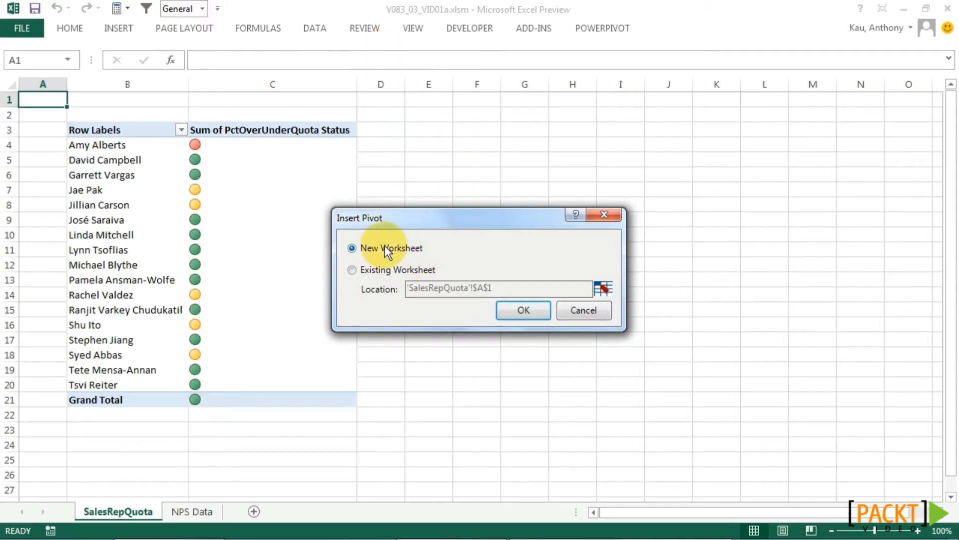
{"action": "left_click", "coordinate": [521, 312]}
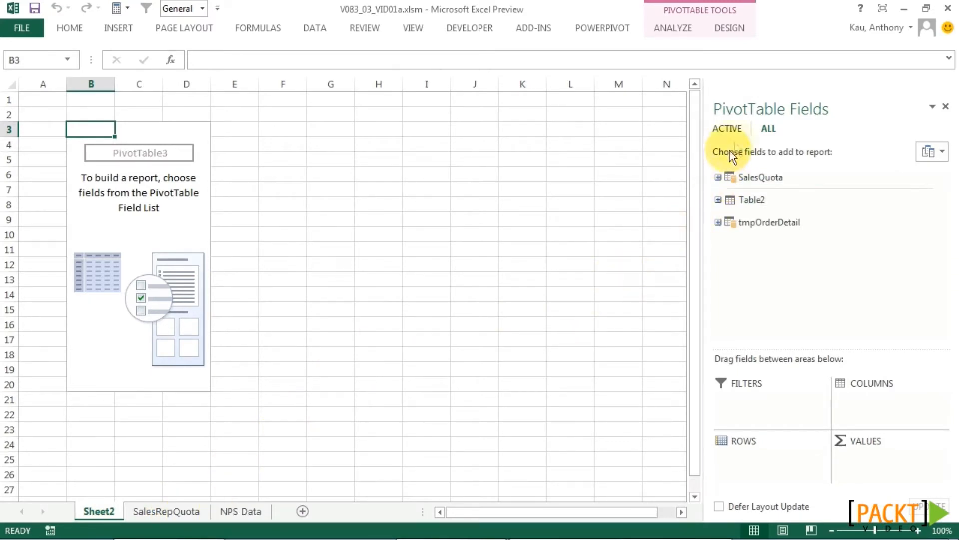
{"action": "left_click", "coordinate": [718, 222]}
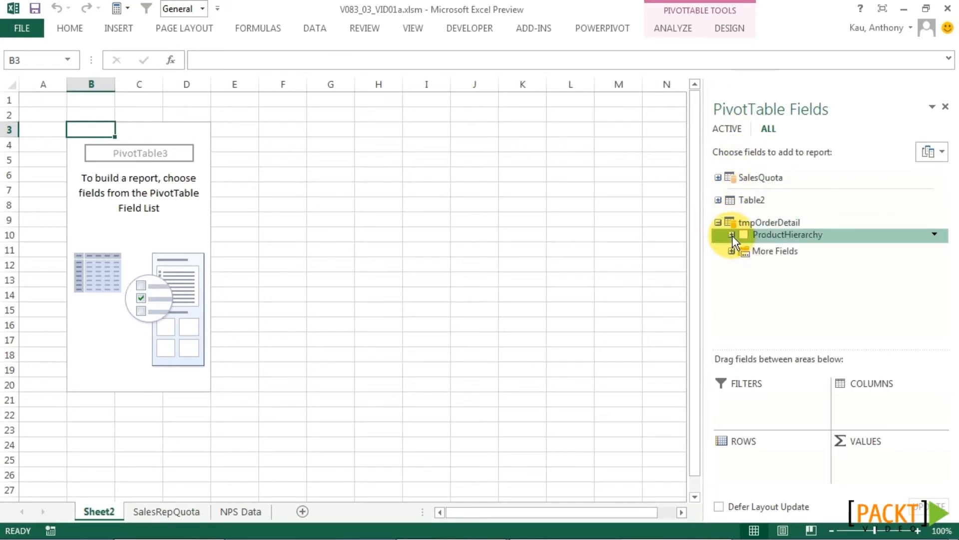
{"action": "left_click", "coordinate": [731, 251]}
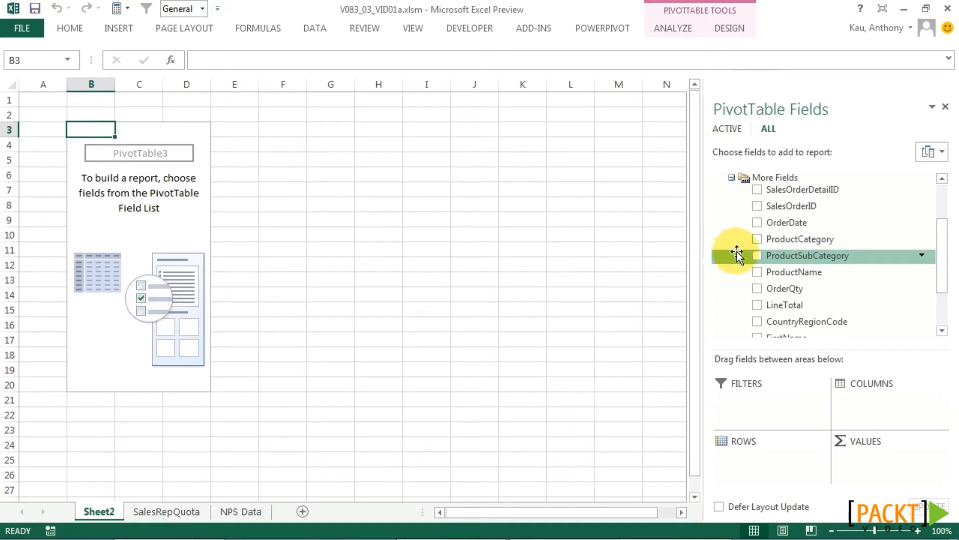
{"action": "scroll", "coordinate": [818, 256], "scroll_direction": "down", "scroll_amount": 3}
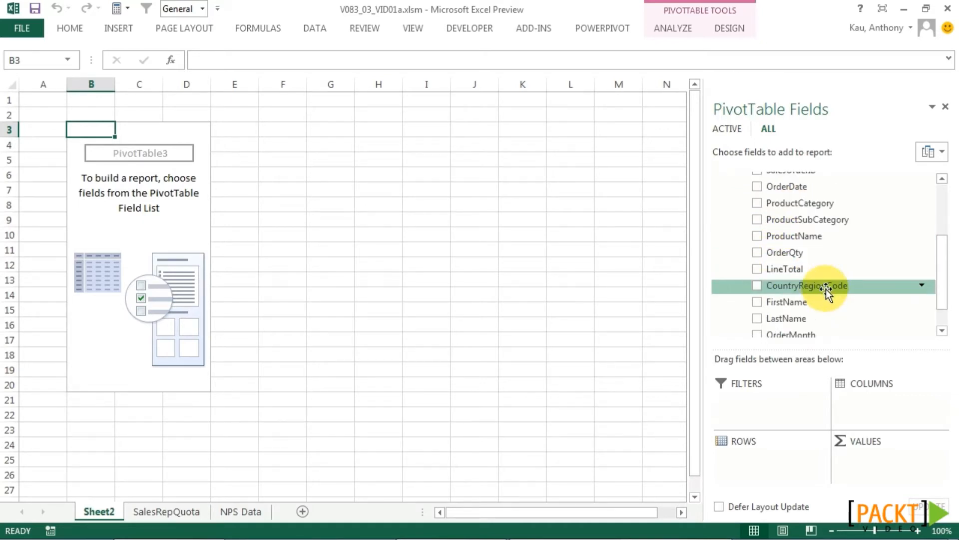
{"action": "left_click_drag", "start_coordinate": [795, 319], "coordinate": [752, 456]}
{"action": "left_click_drag", "start_coordinate": [789, 302], "coordinate": [763, 475]}
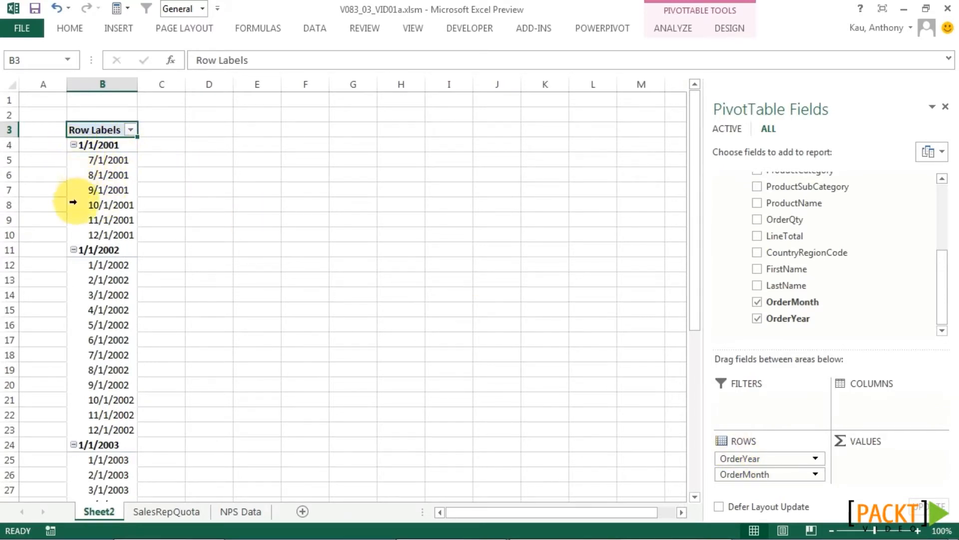
Collapse the 2002, 2003 and 2004 year groups in the PivotTable and expand them again.
{"action": "left_click", "coordinate": [73, 249]}
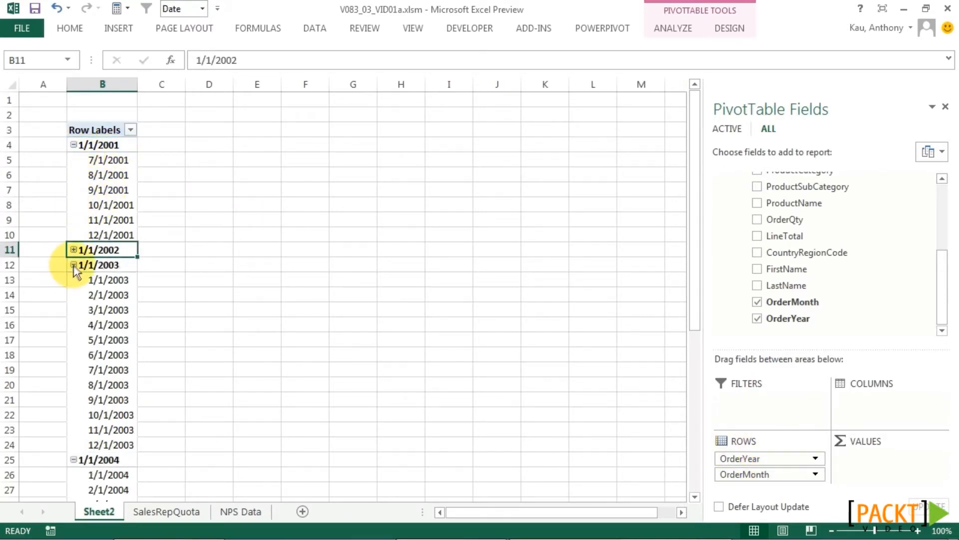
{"action": "left_click", "coordinate": [73, 265]}
{"action": "left_click", "coordinate": [73, 280]}
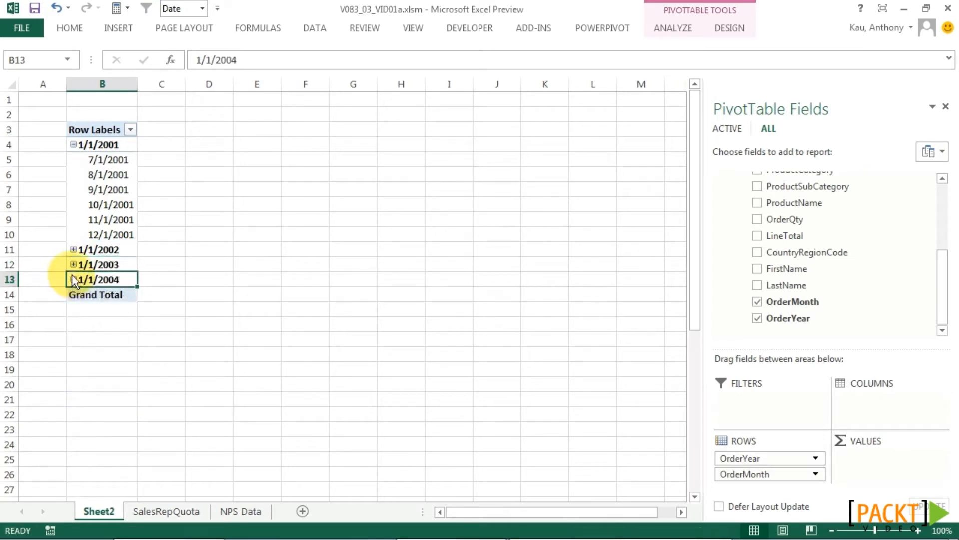
{"action": "left_click", "coordinate": [73, 280]}
{"action": "left_click", "coordinate": [73, 264]}
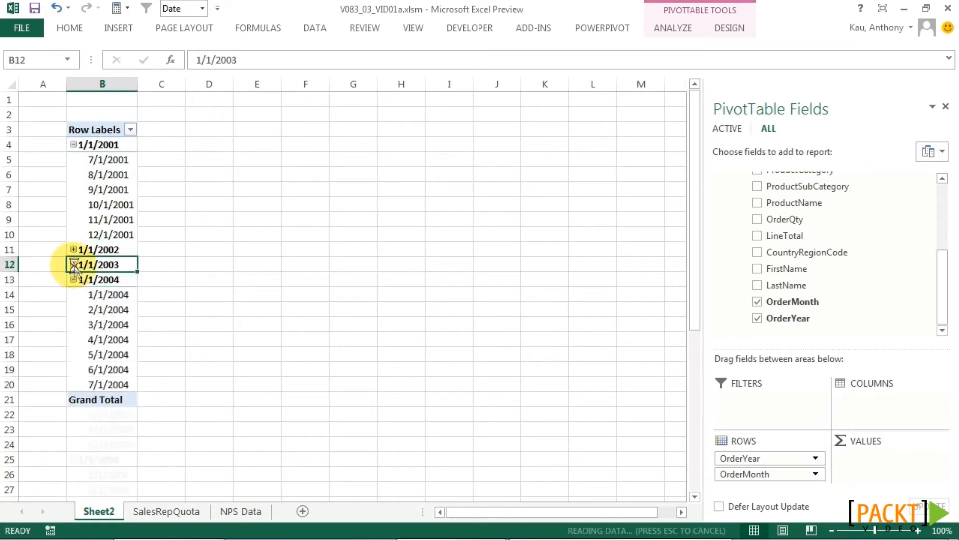
{"action": "left_click", "coordinate": [73, 250]}
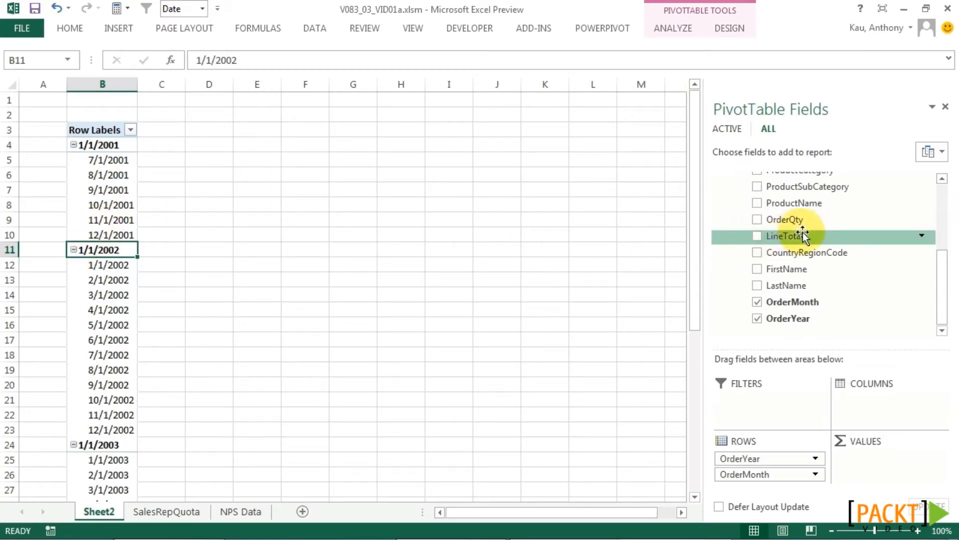
Add the LineTotal field to the PivotTable's values as a sum.
{"action": "left_click_drag", "start_coordinate": [783, 239], "coordinate": [852, 459]}
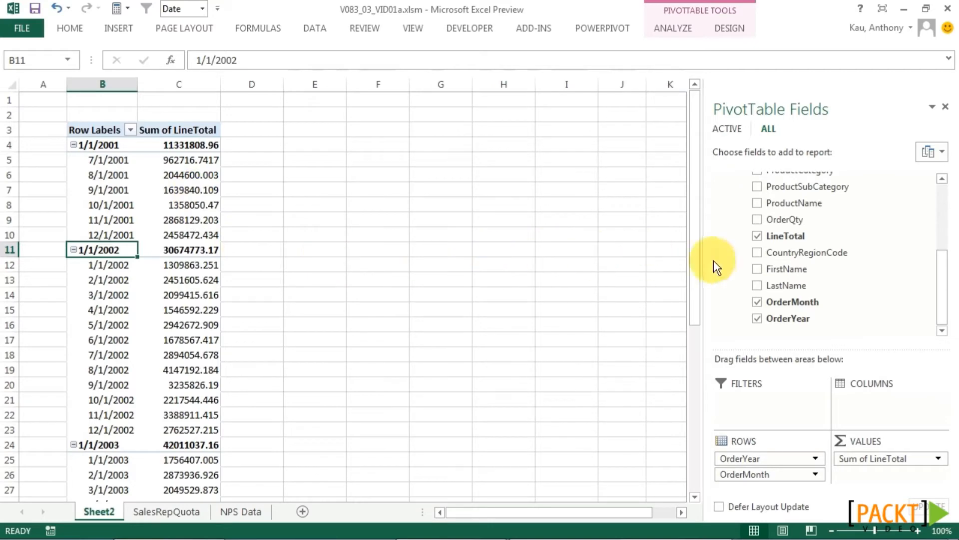
Add CountryRegionCode as the PivotTable's column field to split the LineTotal sums by country.
{"action": "left_click_drag", "start_coordinate": [786, 255], "coordinate": [868, 400]}
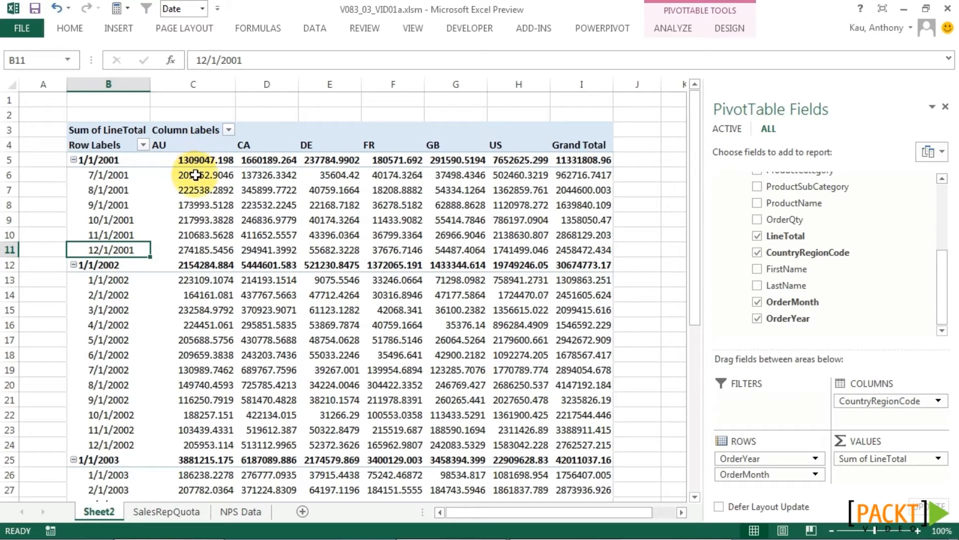
{"action": "mouse_move", "coordinate": [193, 174]}
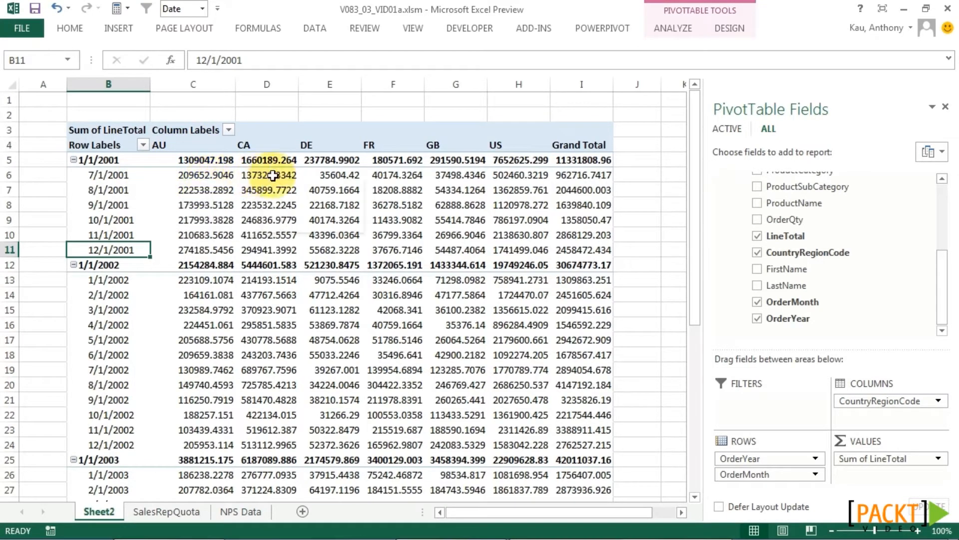
{"action": "mouse_move", "coordinate": [476, 179]}
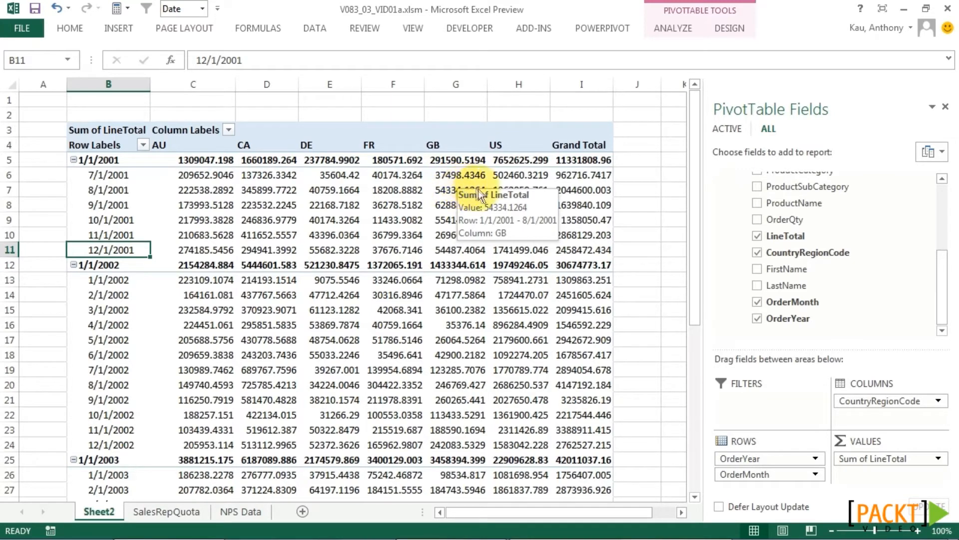
{"action": "mouse_move", "coordinate": [509, 186]}
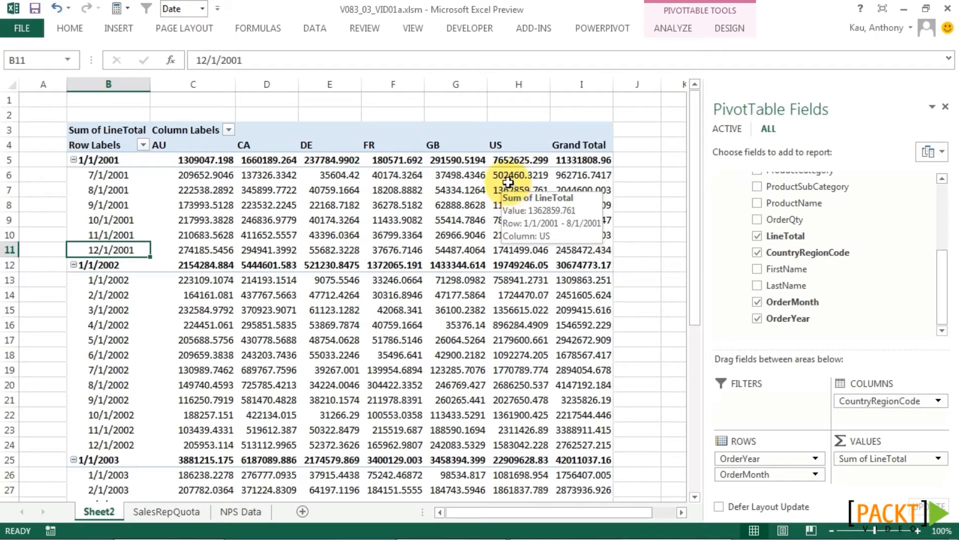
{"action": "left_click", "coordinate": [510, 175]}
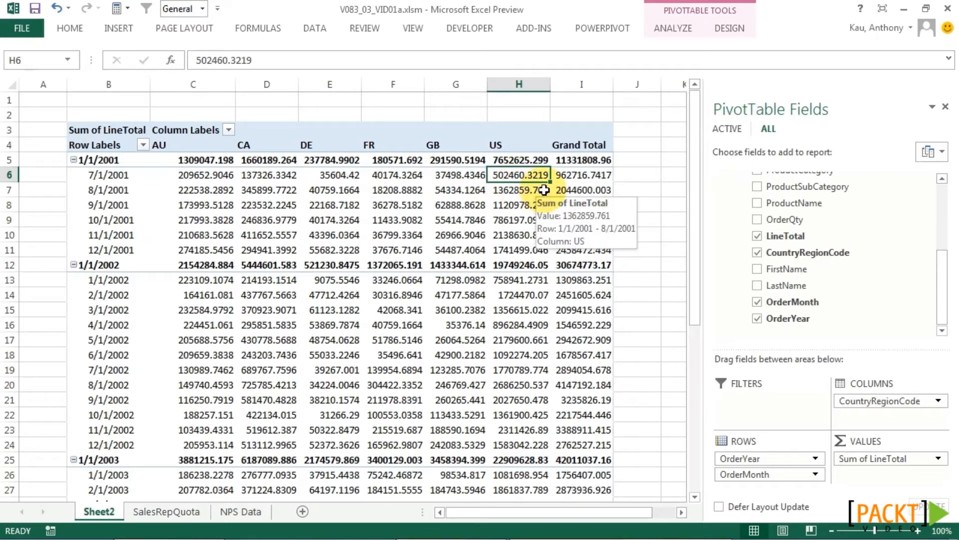
{"action": "left_click", "coordinate": [574, 177]}
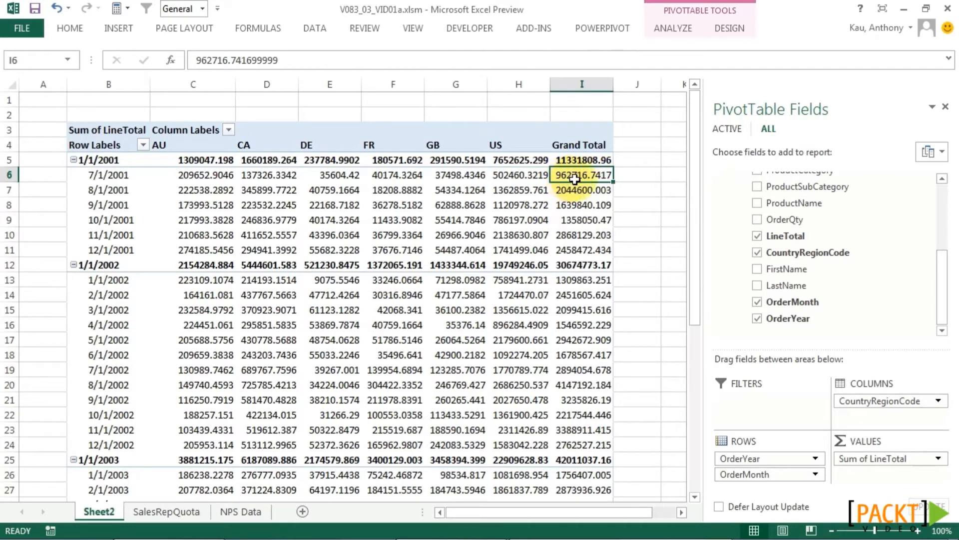
{"action": "mouse_move", "coordinate": [571, 179]}
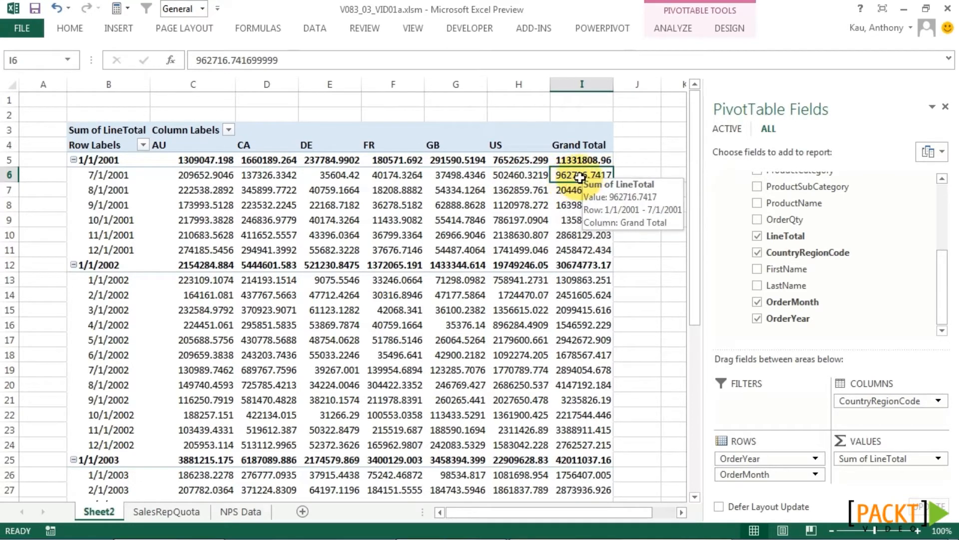
Rename the worksheet holding the LineTotal by country PivotTable as SalesByRegion.
{"action": "left_click", "coordinate": [100, 512]}
{"action": "type", "text": "SalesByRegion"}
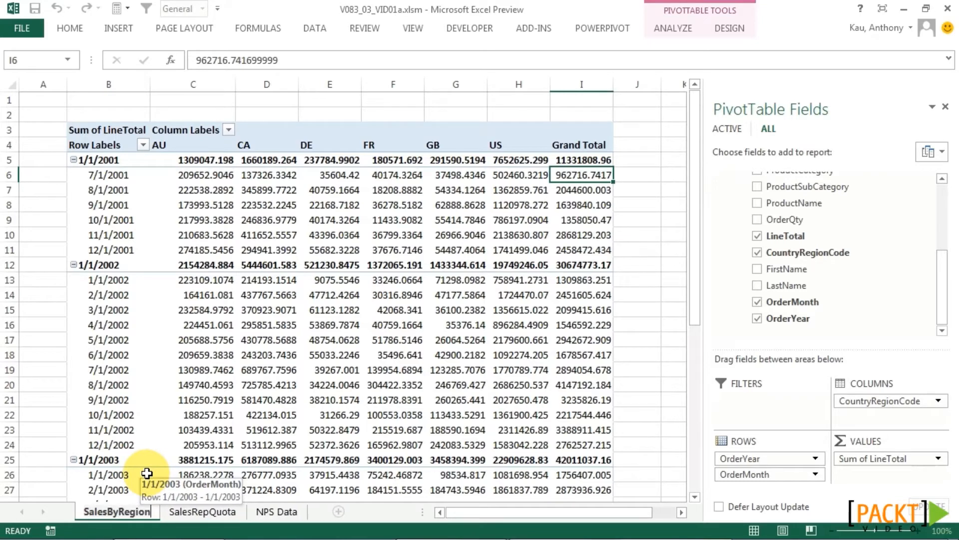
{"action": "left_click", "coordinate": [643, 325]}
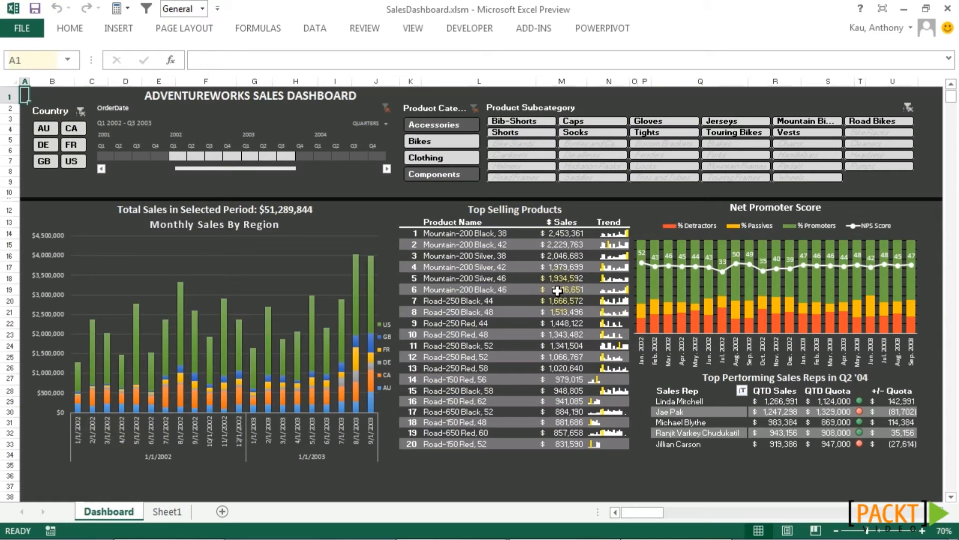
Switch to the PowerPivot window, insert a PivotTable on a new worksheet and rename that sheet TopProducts.
{"action": "key", "text": "alt+Tab"}
{"action": "key", "text": "alt+Tab"}
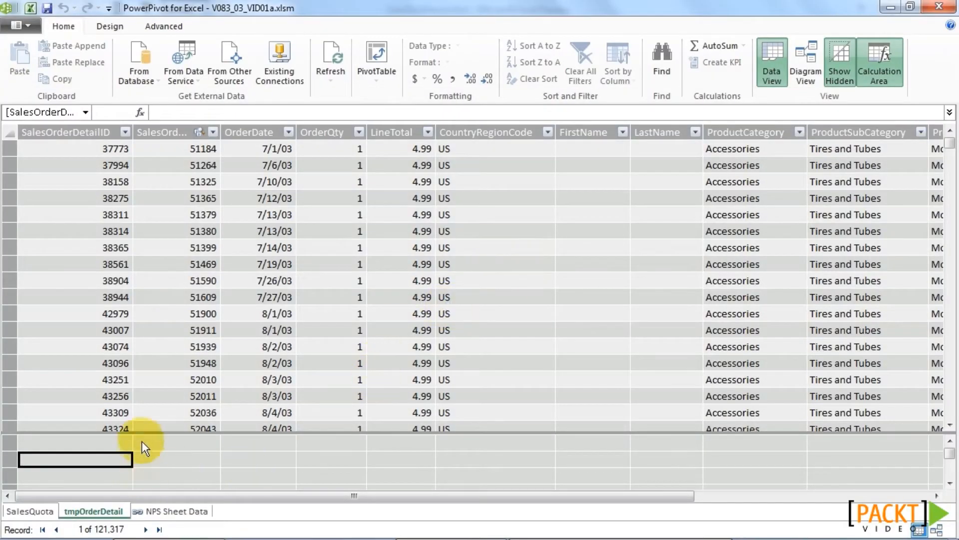
{"action": "left_click", "coordinate": [371, 52]}
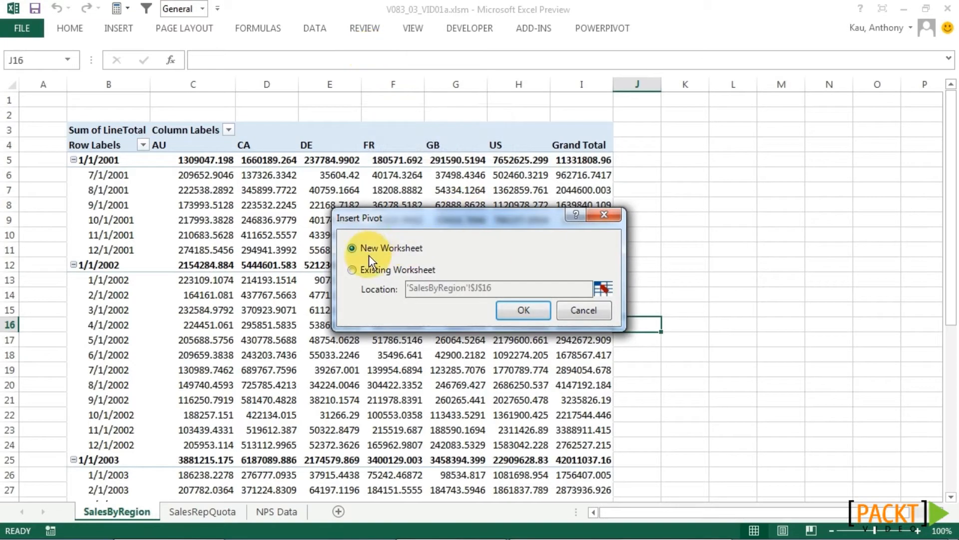
{"action": "left_click", "coordinate": [524, 311]}
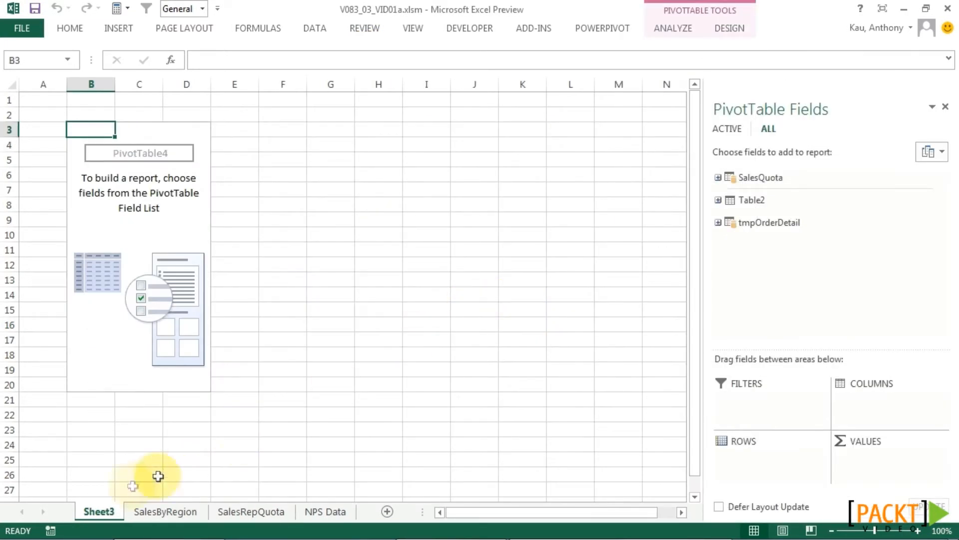
{"action": "double_click", "coordinate": [102, 510]}
{"action": "type", "text": "TopProducts"}
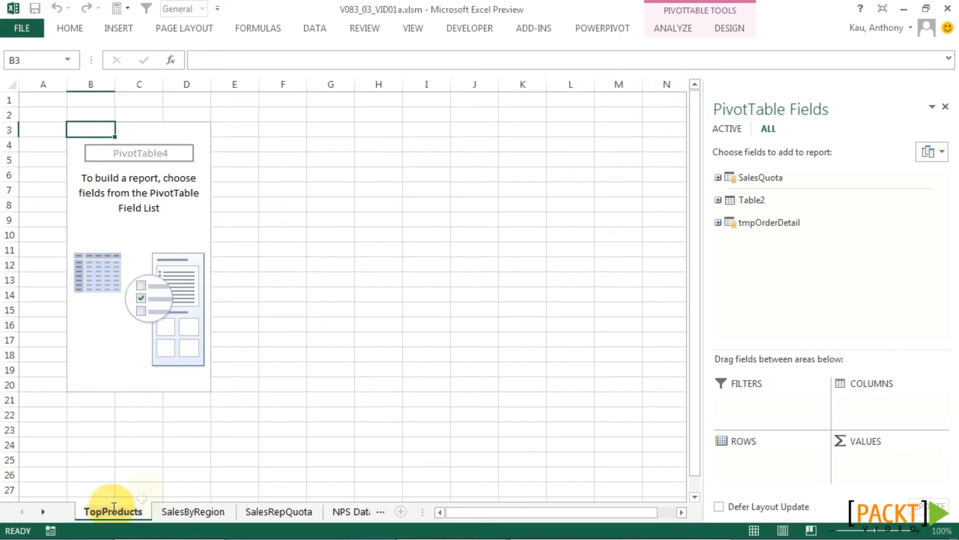
{"action": "left_click", "coordinate": [230, 413]}
Add tmpOrderDetail's ProductName as the row field and LineTotal as the summed value in the TopProducts PivotTable.
{"action": "left_click", "coordinate": [121, 208]}
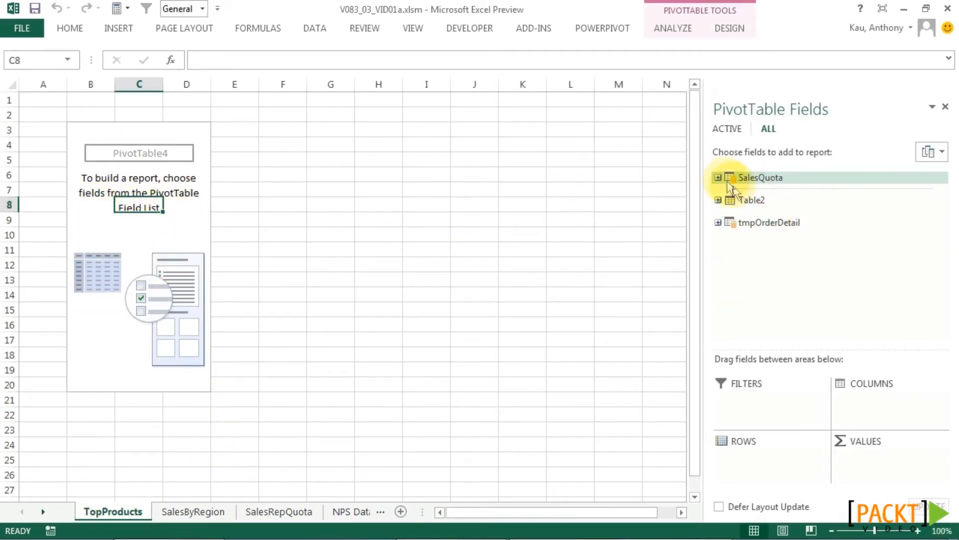
{"action": "left_click", "coordinate": [716, 221]}
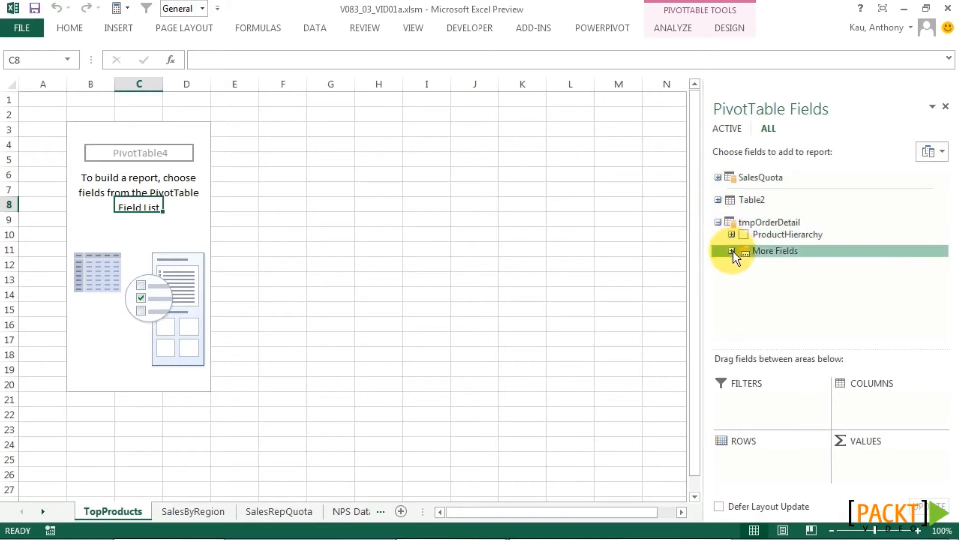
{"action": "left_click", "coordinate": [732, 251]}
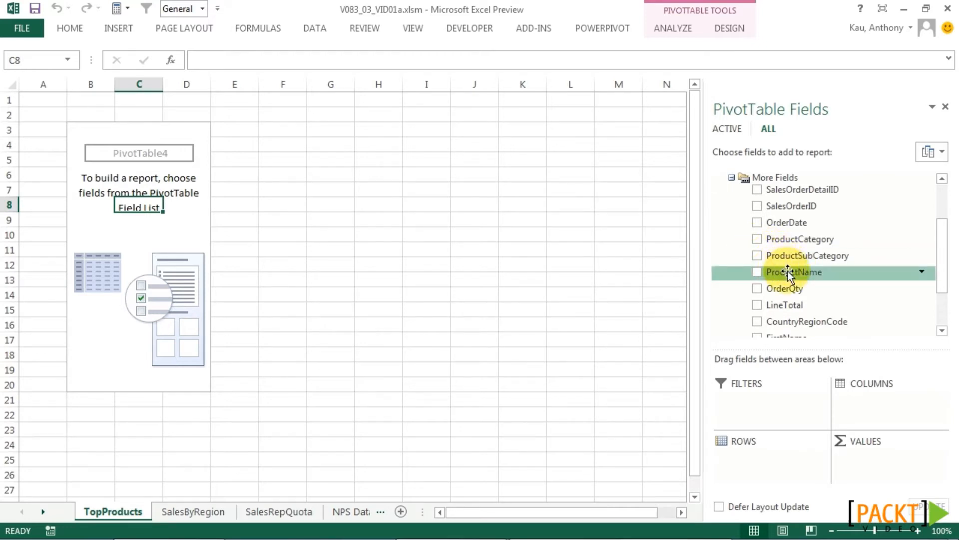
{"action": "left_click_drag", "start_coordinate": [787, 272], "coordinate": [749, 454]}
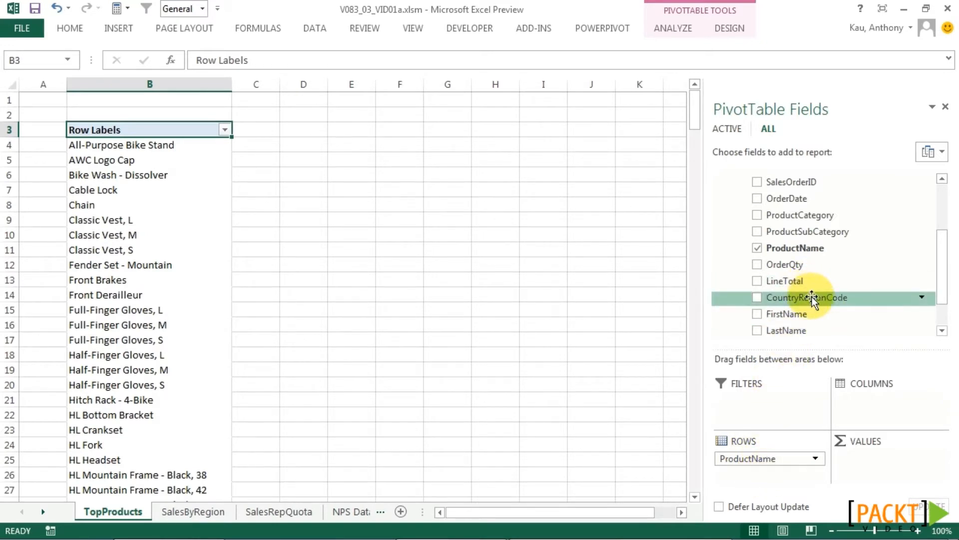
{"action": "left_click_drag", "start_coordinate": [803, 285], "coordinate": [859, 460]}
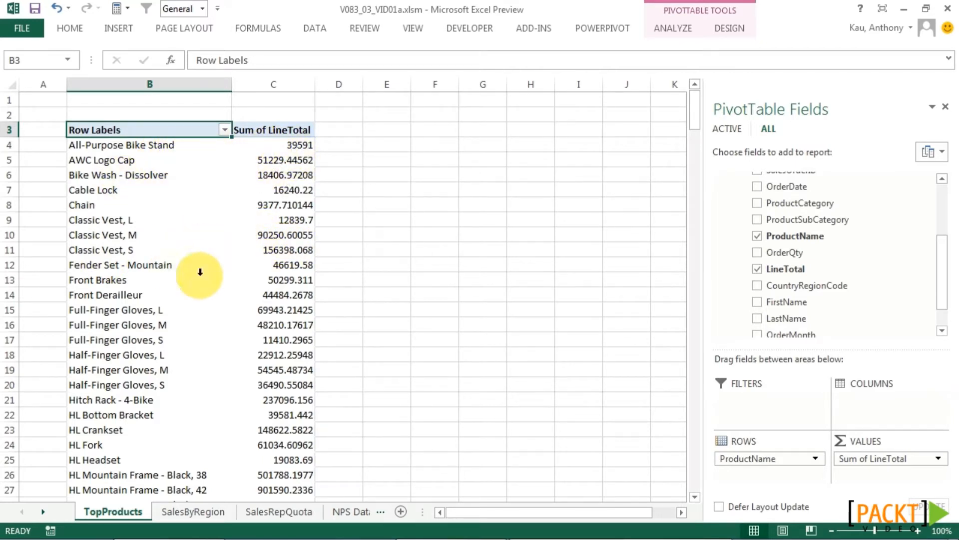
Sort the products by Sum of LineTotal from largest to smallest.
{"action": "mouse_move", "coordinate": [303, 300]}
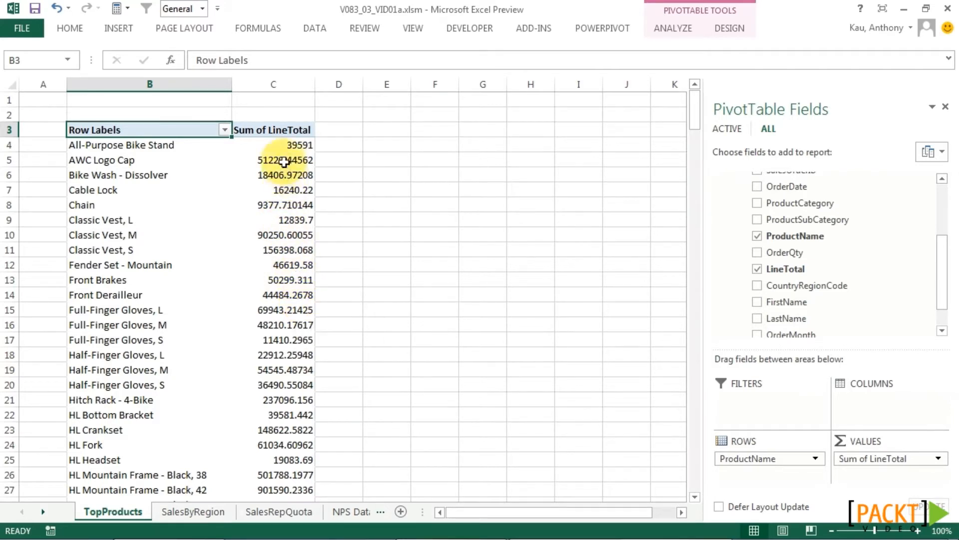
{"action": "mouse_move", "coordinate": [288, 145]}
{"action": "right_click", "coordinate": [297, 145]}
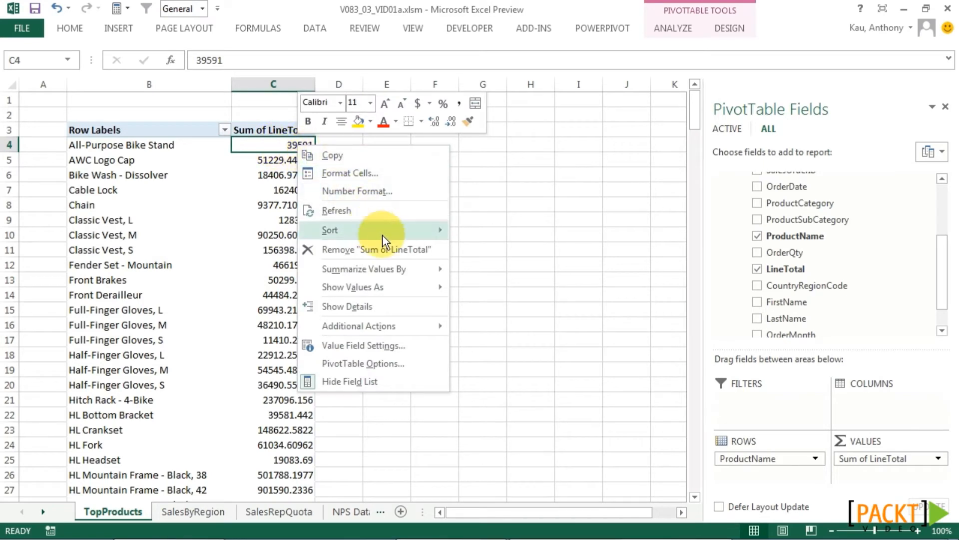
{"action": "mouse_move", "coordinate": [396, 231]}
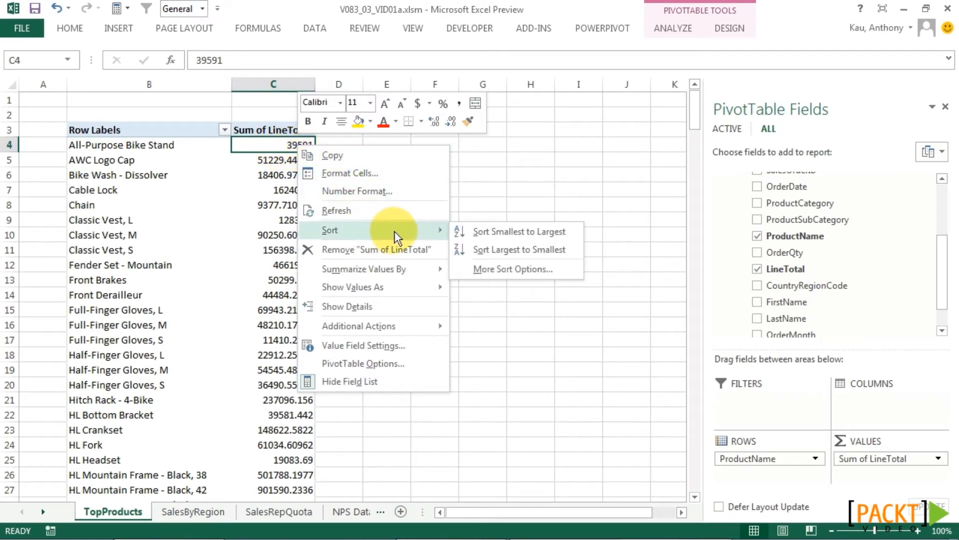
{"action": "left_click", "coordinate": [511, 250]}
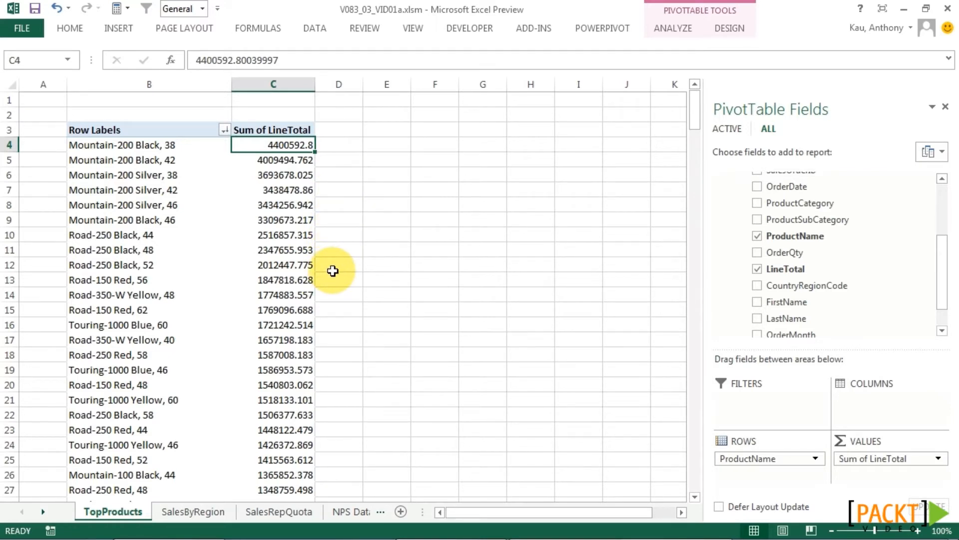
Create a copy of the TopProducts sheet placed before SalesByRegion and rename the copy TopProductTrend.
{"action": "right_click", "coordinate": [131, 516]}
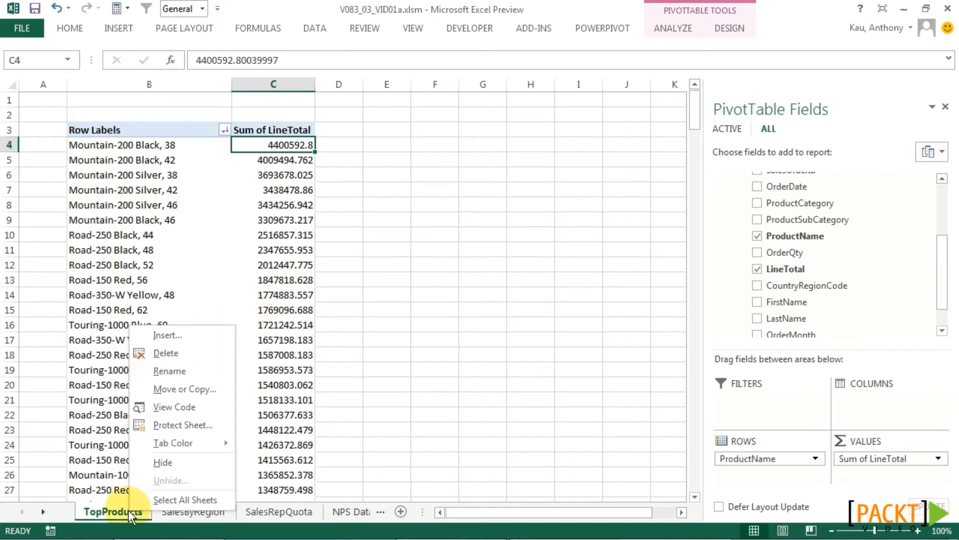
{"action": "left_click", "coordinate": [182, 395]}
{"action": "left_click", "coordinate": [82, 445]}
{"action": "left_click", "coordinate": [178, 373]}
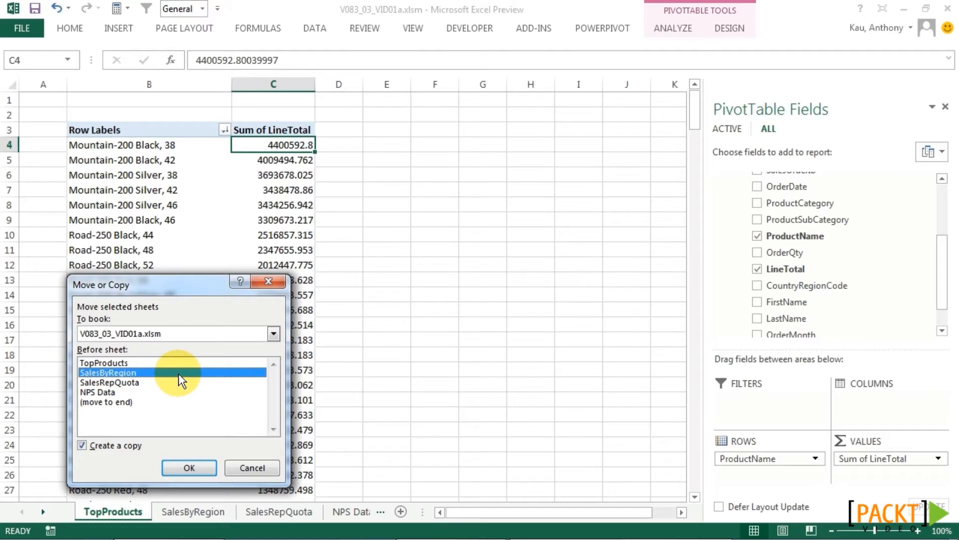
{"action": "left_click", "coordinate": [189, 468]}
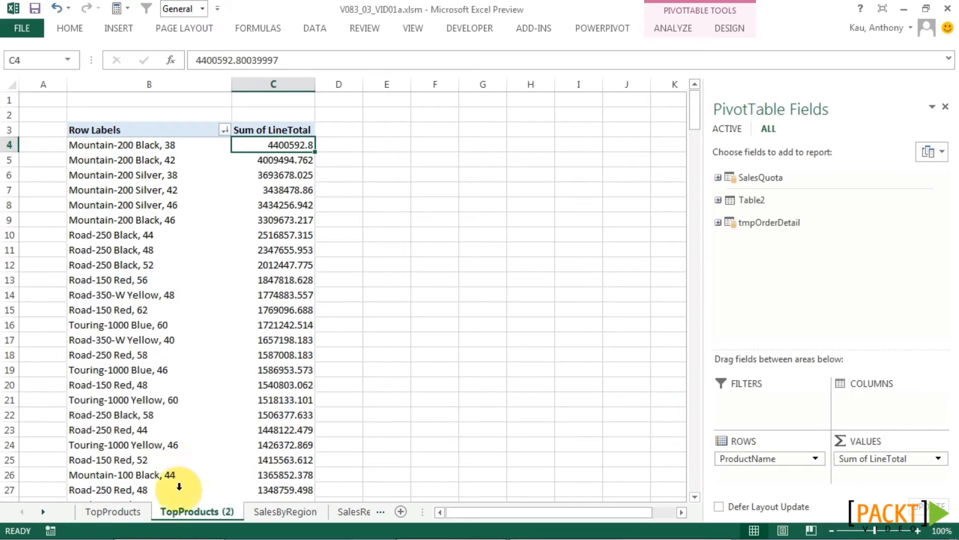
{"action": "double_click", "coordinate": [197, 513]}
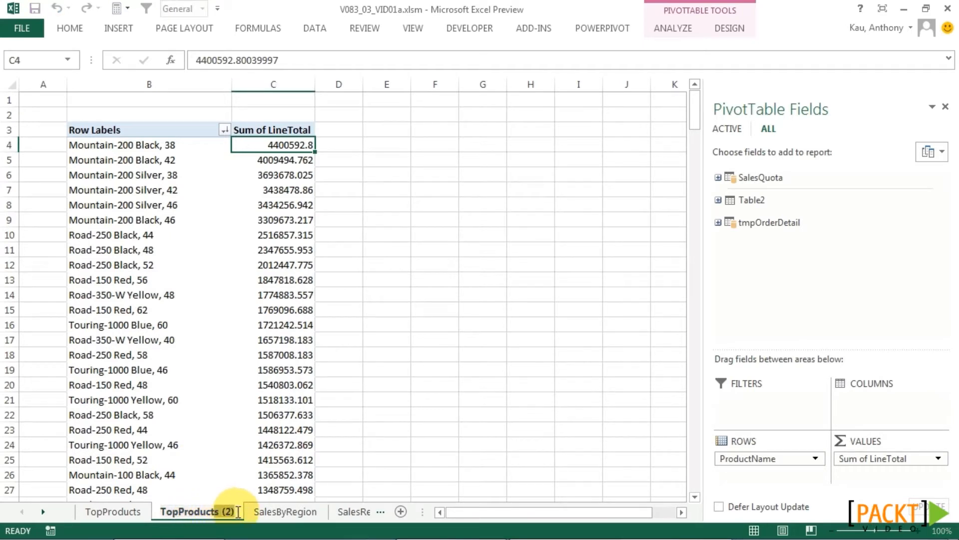
{"action": "type", "text": "TopProductTrend"}
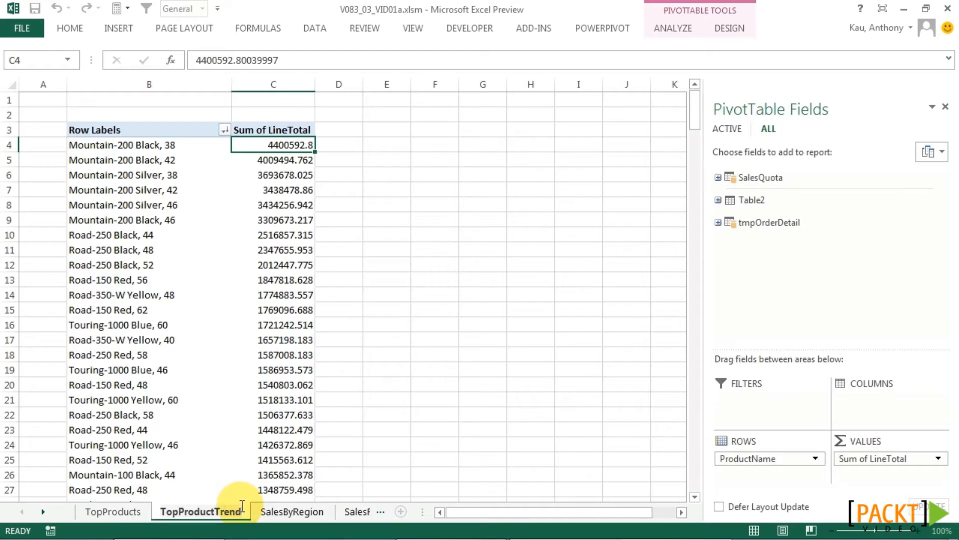
{"action": "left_click", "coordinate": [392, 445]}
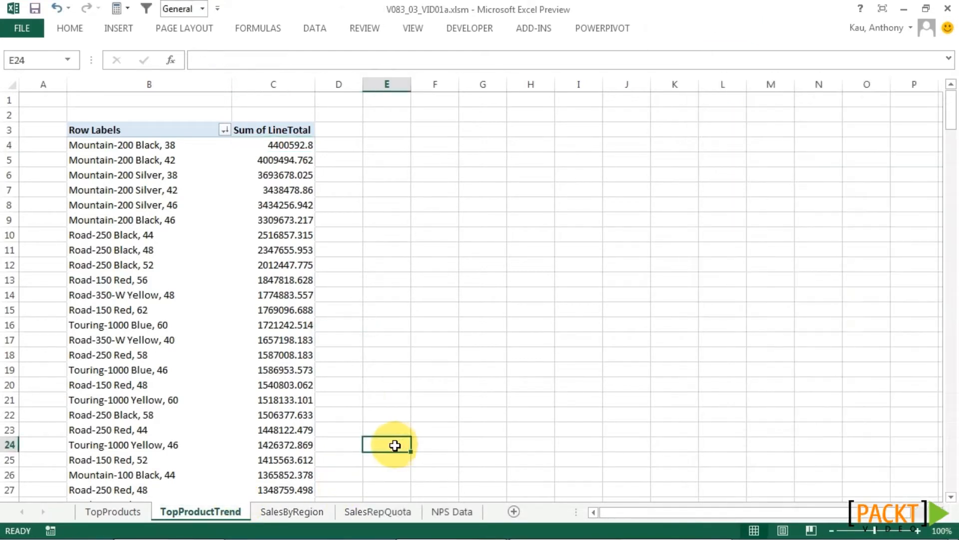
Add tmpOrderDetail's OrderMonth as the column field of the TopProductTrend PivotTable.
{"action": "left_click", "coordinate": [282, 158]}
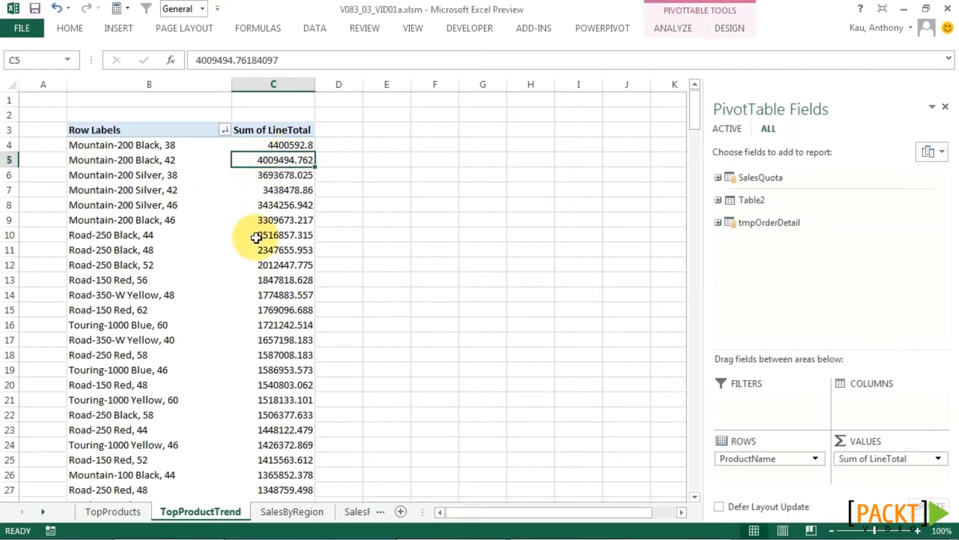
{"action": "left_click", "coordinate": [718, 223]}
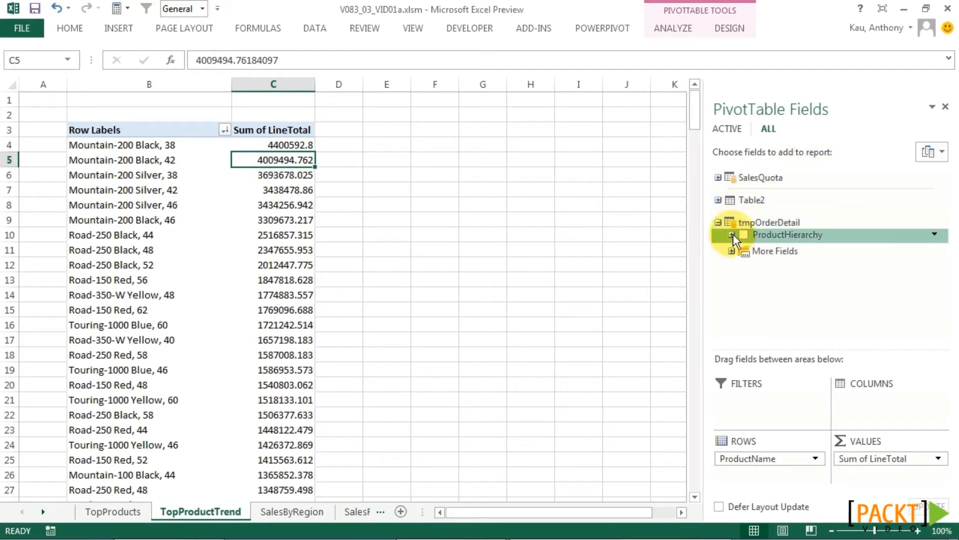
{"action": "left_click", "coordinate": [731, 251]}
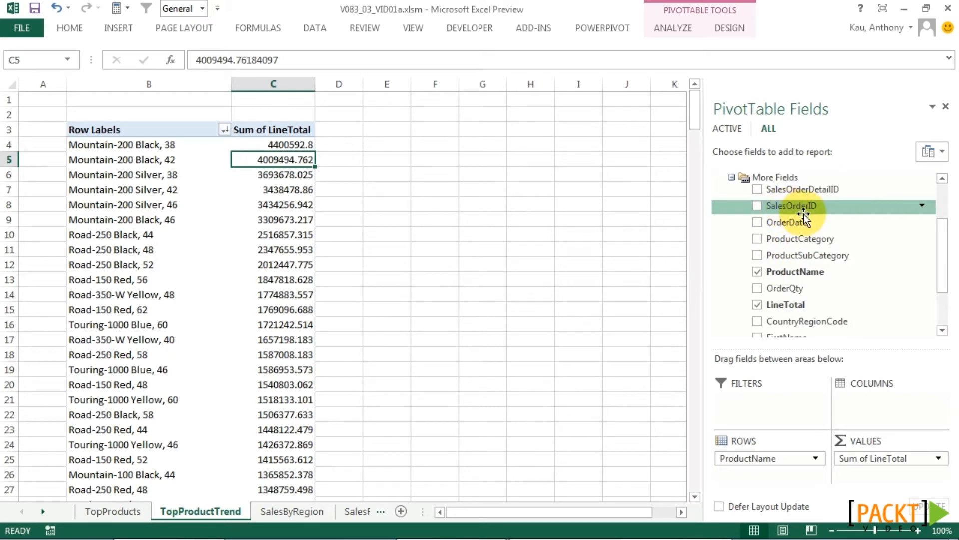
{"action": "scroll", "coordinate": [807, 220], "scroll_direction": "down", "scroll_amount": 3}
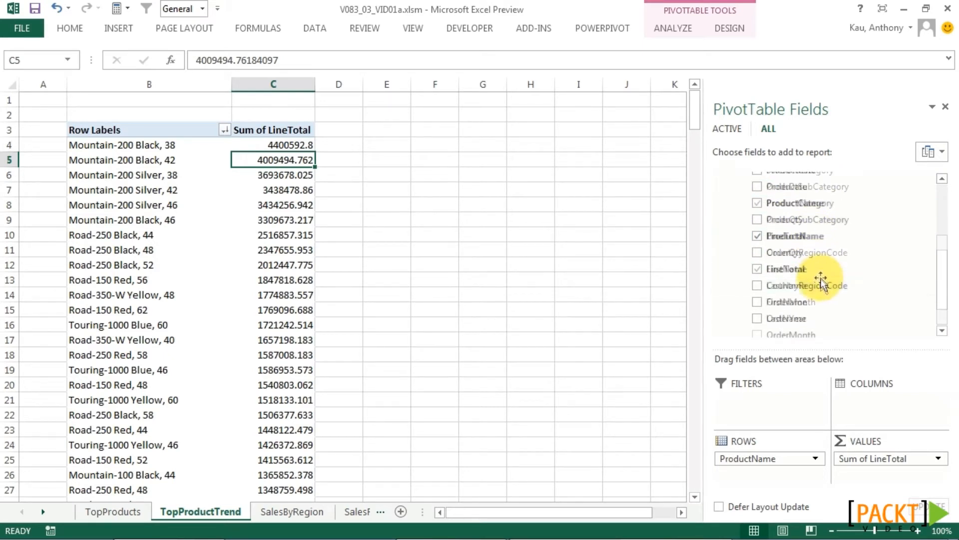
{"action": "left_click_drag", "start_coordinate": [789, 303], "coordinate": [870, 397]}
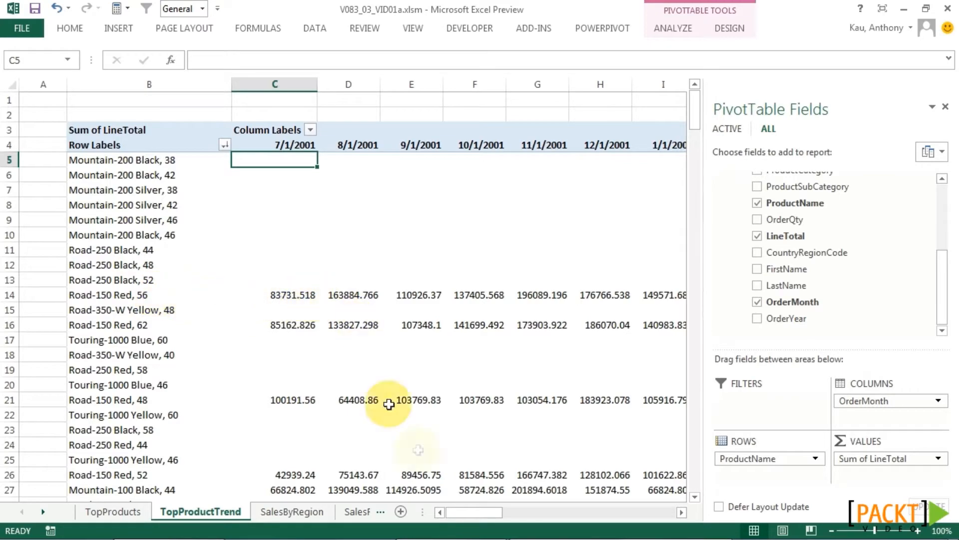
{"action": "left_click_drag", "start_coordinate": [478, 512], "coordinate": [653, 533]}
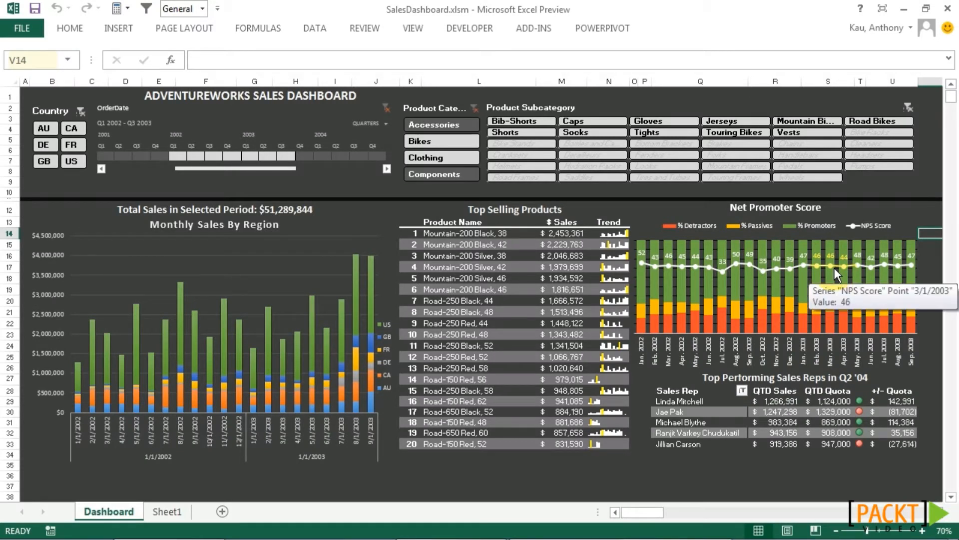
{"action": "key", "text": "Down"}
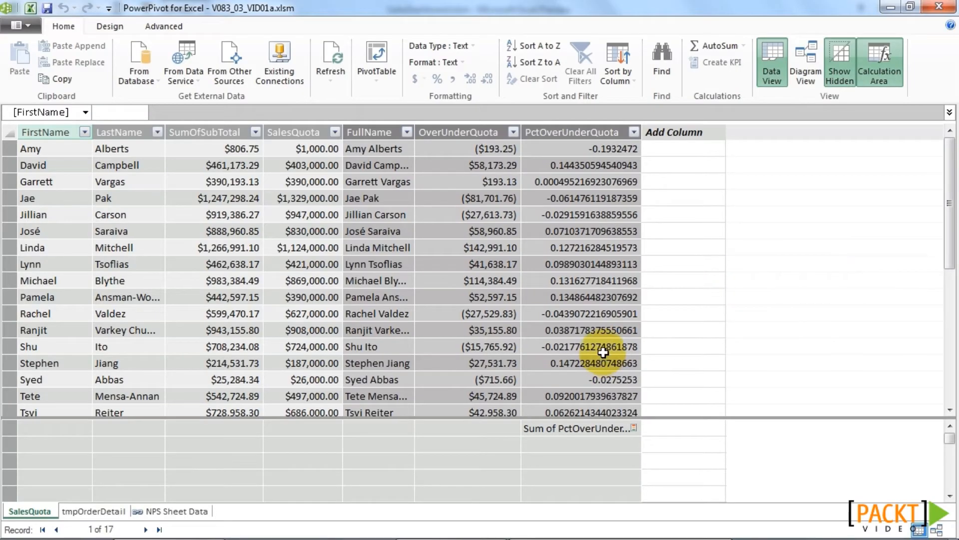
Insert a PivotTable from the PowerPivot model on a new worksheet, with Table2's NPSScore as the row field.
{"action": "left_click", "coordinate": [378, 53]}
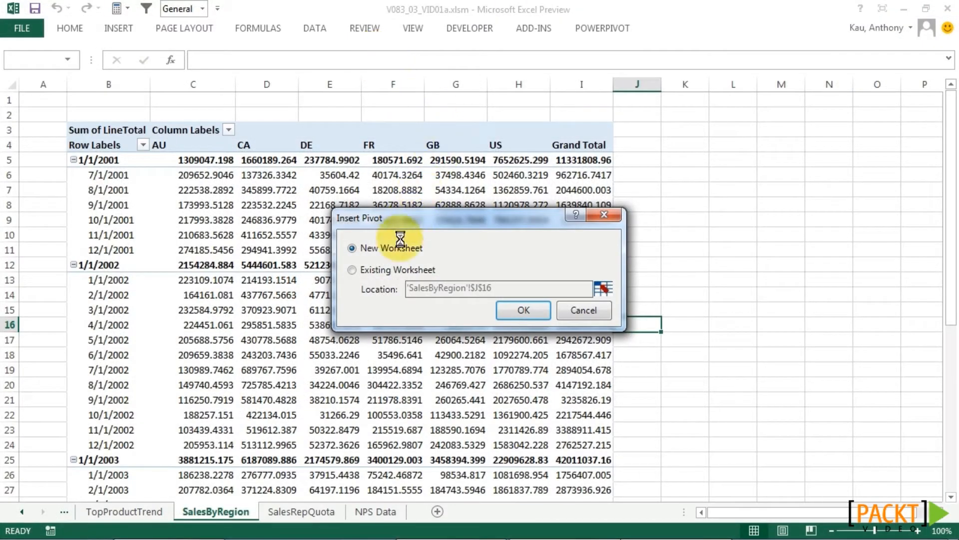
{"action": "left_click", "coordinate": [526, 311]}
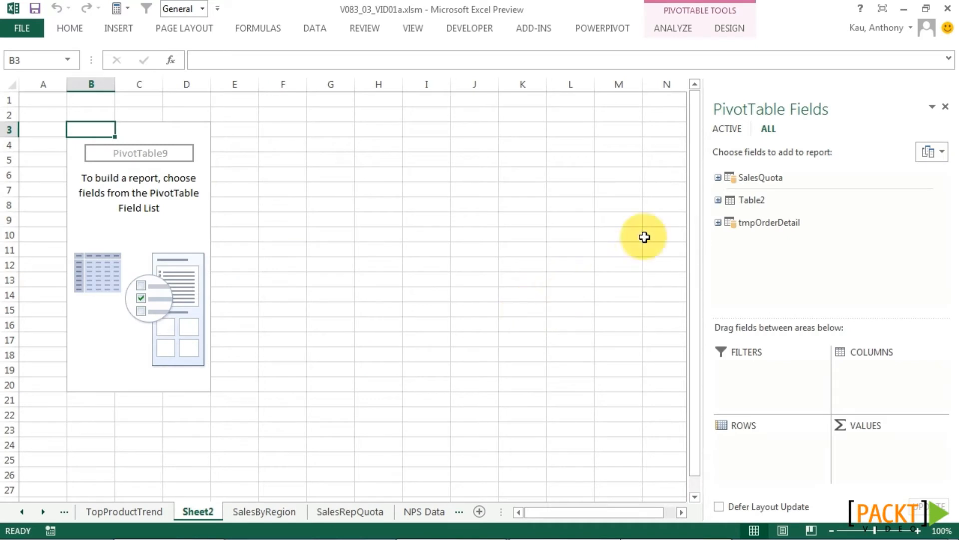
{"action": "left_click", "coordinate": [718, 200]}
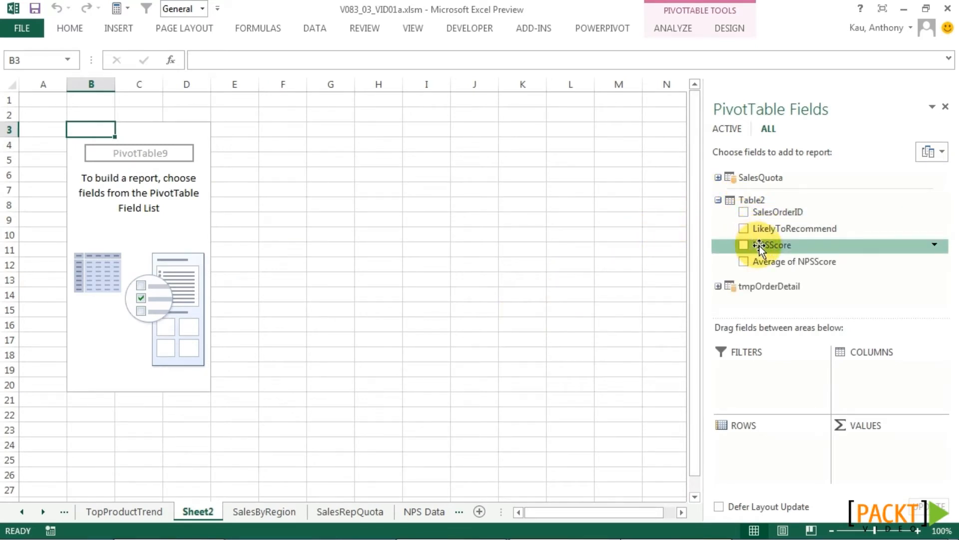
{"action": "left_click_drag", "start_coordinate": [759, 246], "coordinate": [774, 440]}
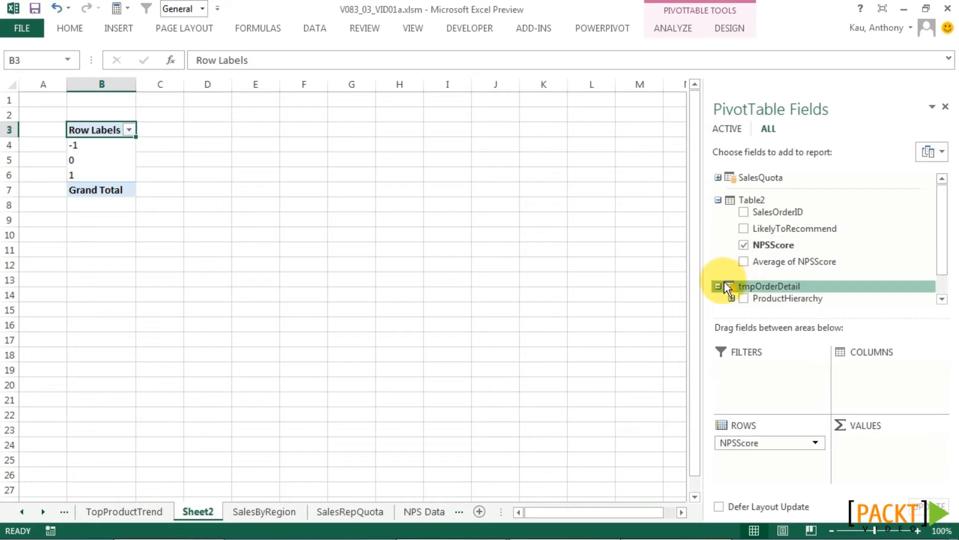
Add tmpOrderDetail's OrderMonth as the column field of the NPSScore PivotTable.
{"action": "left_click", "coordinate": [754, 287]}
{"action": "left_click", "coordinate": [756, 285]}
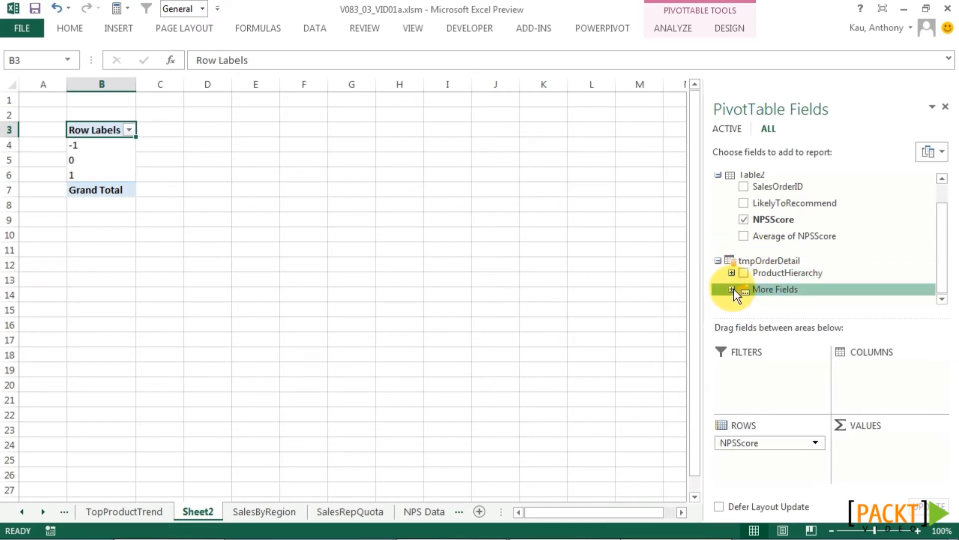
{"action": "left_click", "coordinate": [732, 290]}
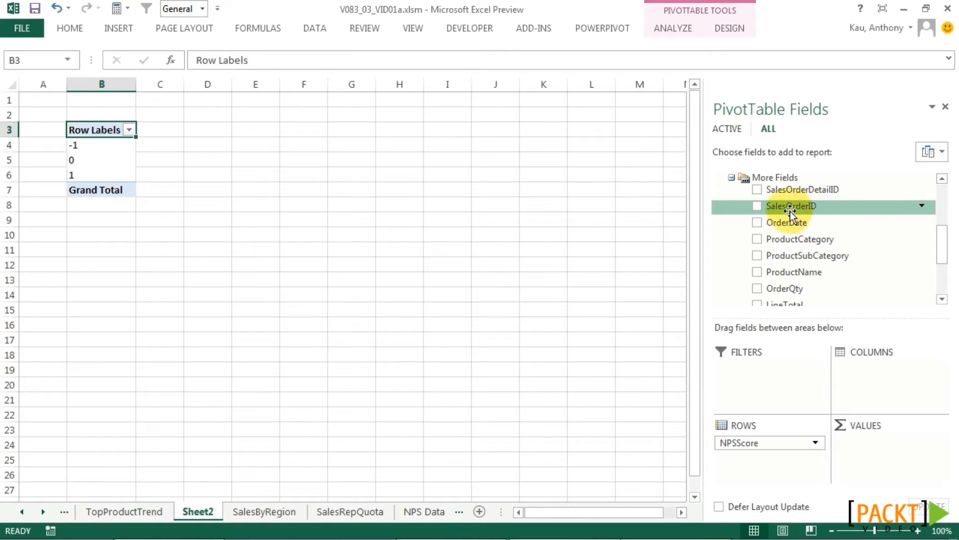
{"action": "scroll", "coordinate": [813, 235], "scroll_direction": "down", "scroll_amount": 3}
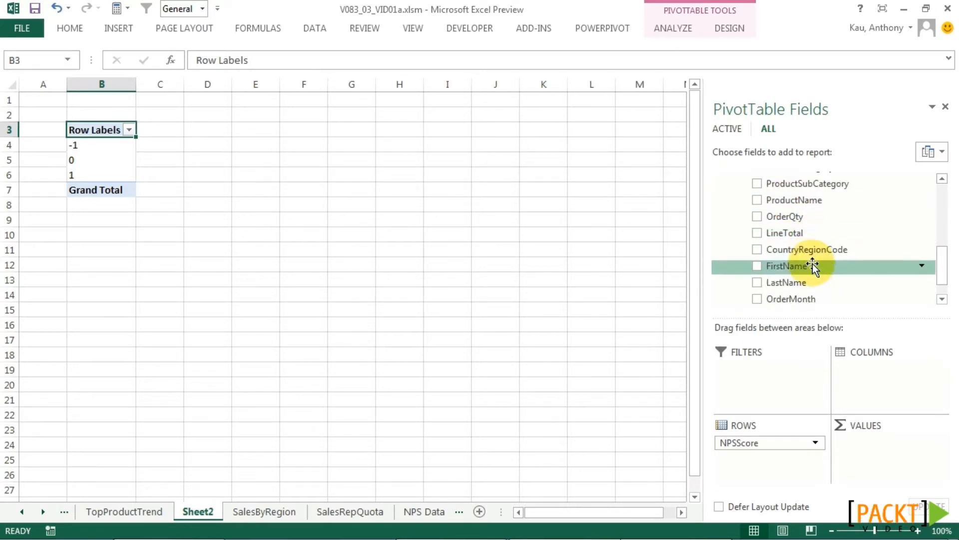
{"action": "scroll", "coordinate": [813, 263], "scroll_direction": "down", "scroll_amount": 2}
{"action": "left_click_drag", "start_coordinate": [789, 271], "coordinate": [870, 376]}
Add tmpOrderDetail's SalesOrderID as the value field and summarize it by Count.
{"action": "scroll", "coordinate": [793, 247], "scroll_direction": "up", "scroll_amount": 5}
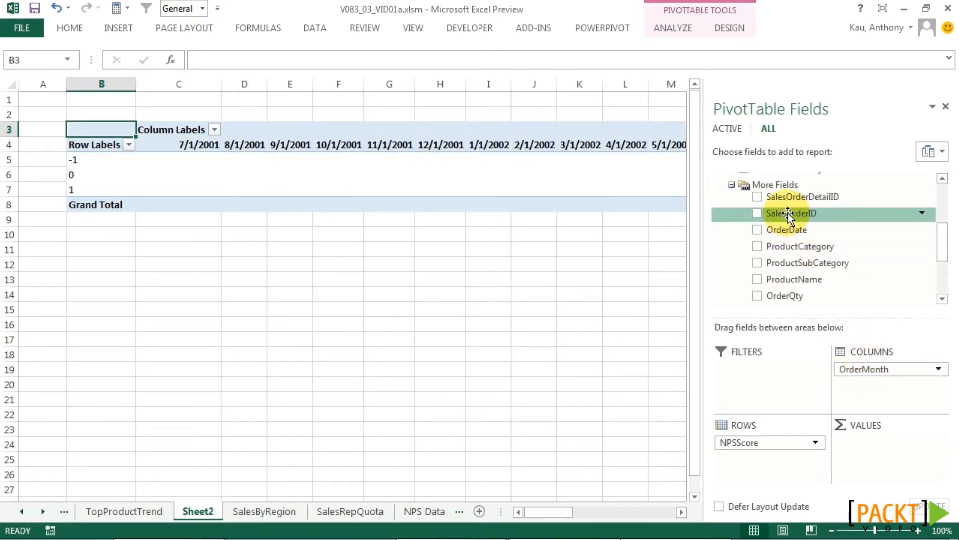
{"action": "left_click_drag", "start_coordinate": [788, 214], "coordinate": [877, 447]}
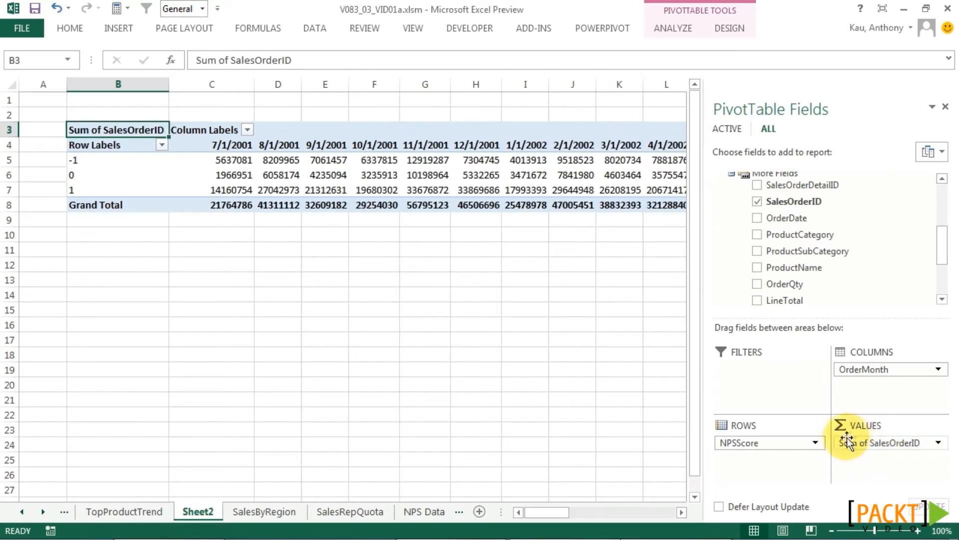
{"action": "left_click", "coordinate": [937, 443]}
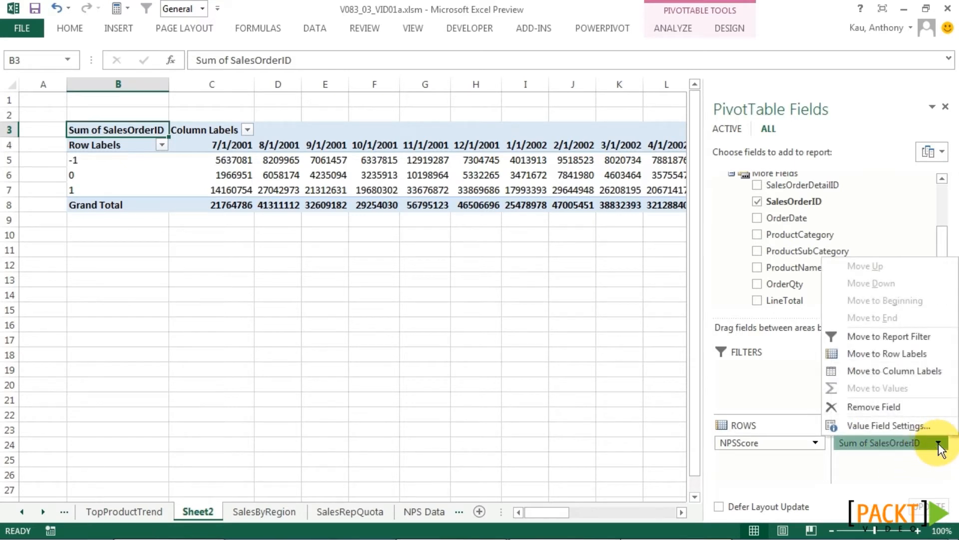
{"action": "left_click", "coordinate": [906, 426]}
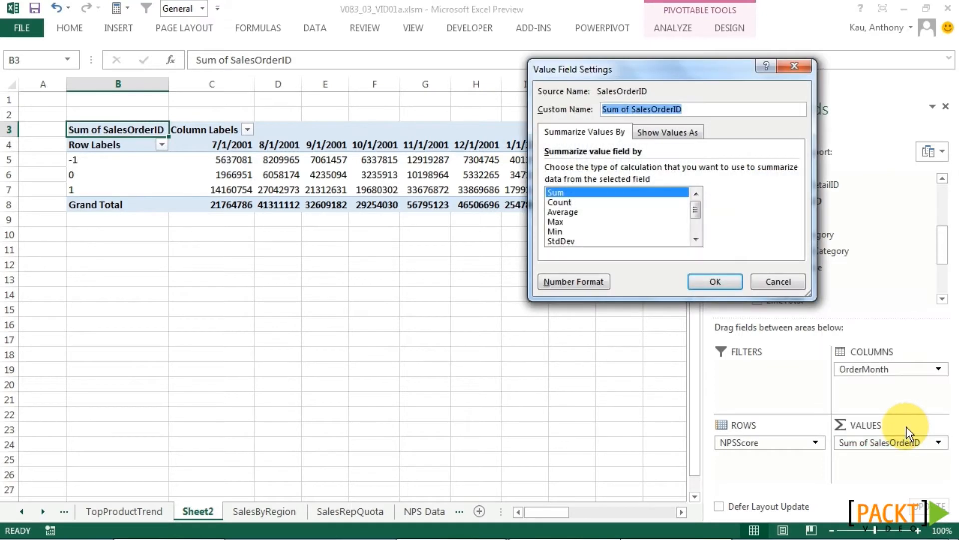
{"action": "left_click", "coordinate": [574, 202]}
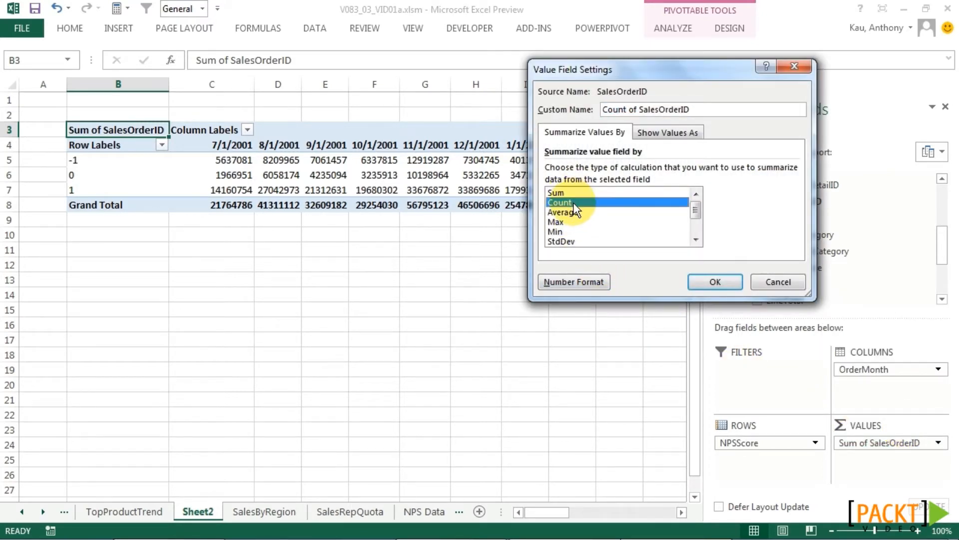
{"action": "left_click", "coordinate": [725, 283]}
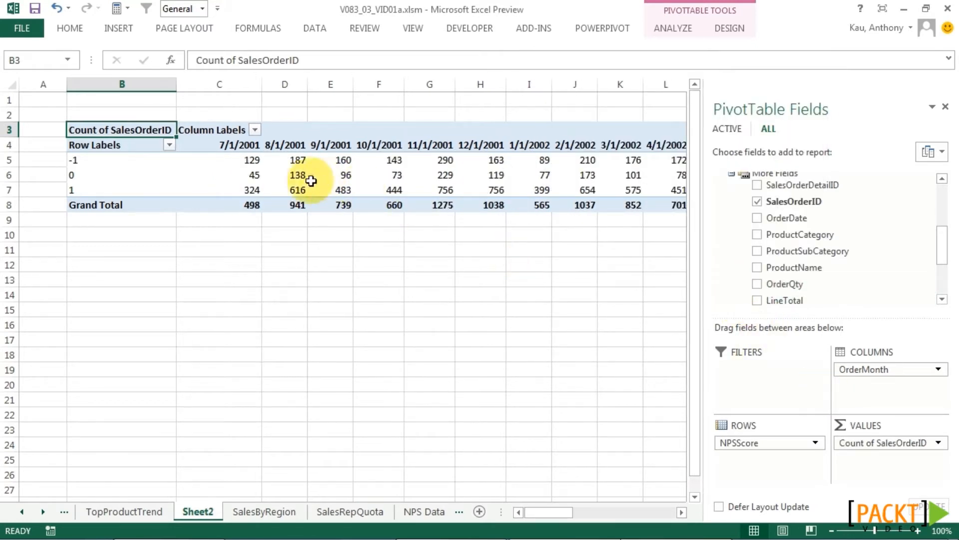
{"action": "left_click", "coordinate": [236, 160]}
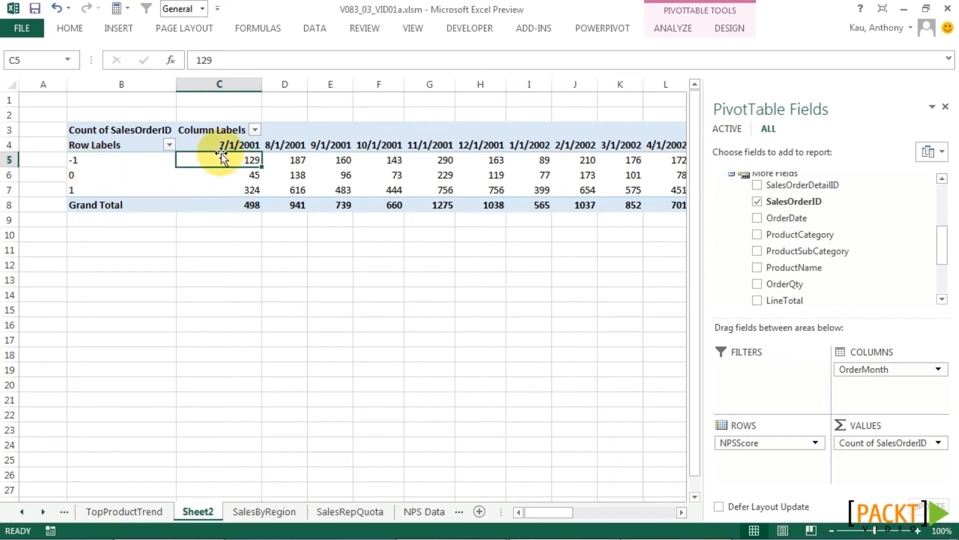
{"action": "mouse_move", "coordinate": [238, 180]}
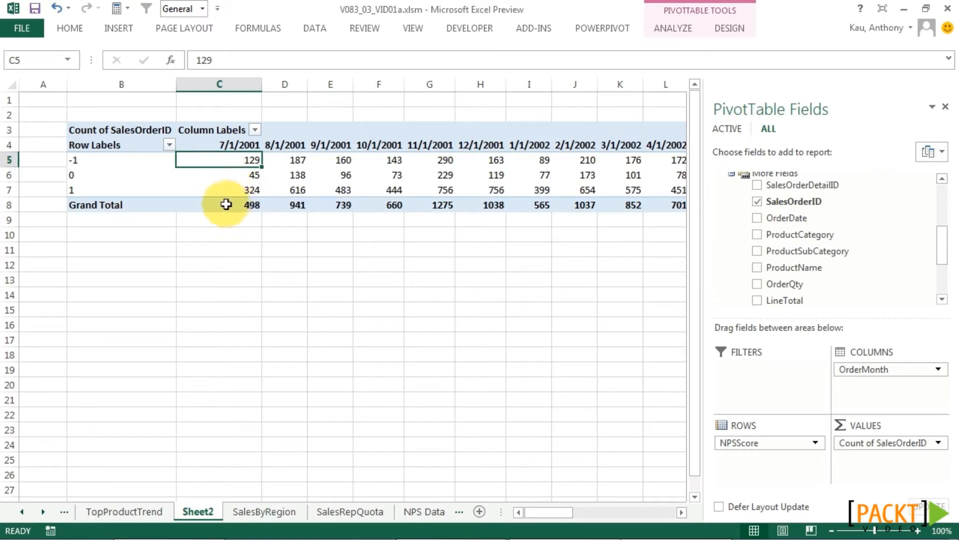
{"action": "mouse_move", "coordinate": [255, 208]}
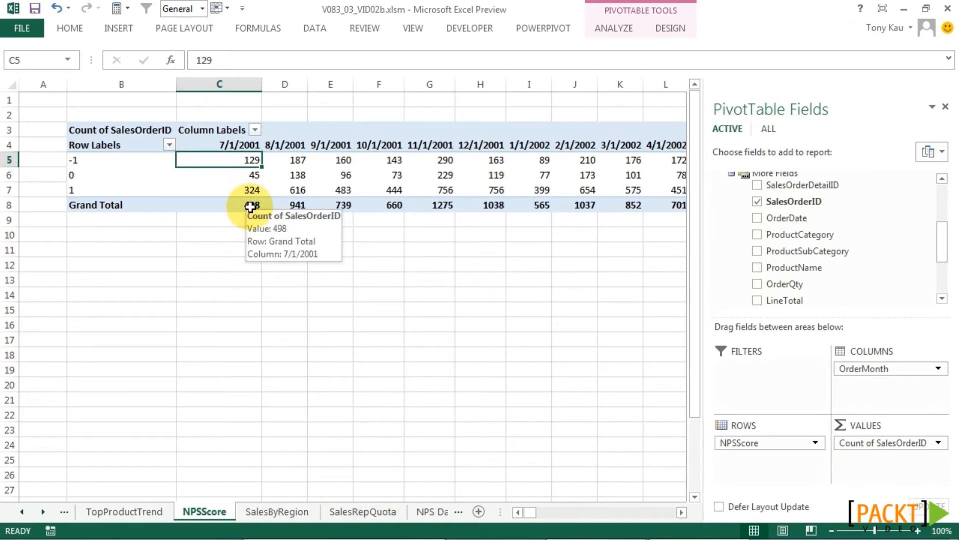
Label cell B10 NPS and begin the formula in C10 with a SUMPRODUCT of C5:C7 and the absolute range $B$5:$B$7.
{"action": "left_click", "coordinate": [158, 234]}
{"action": "type", "text": "NPOS"}
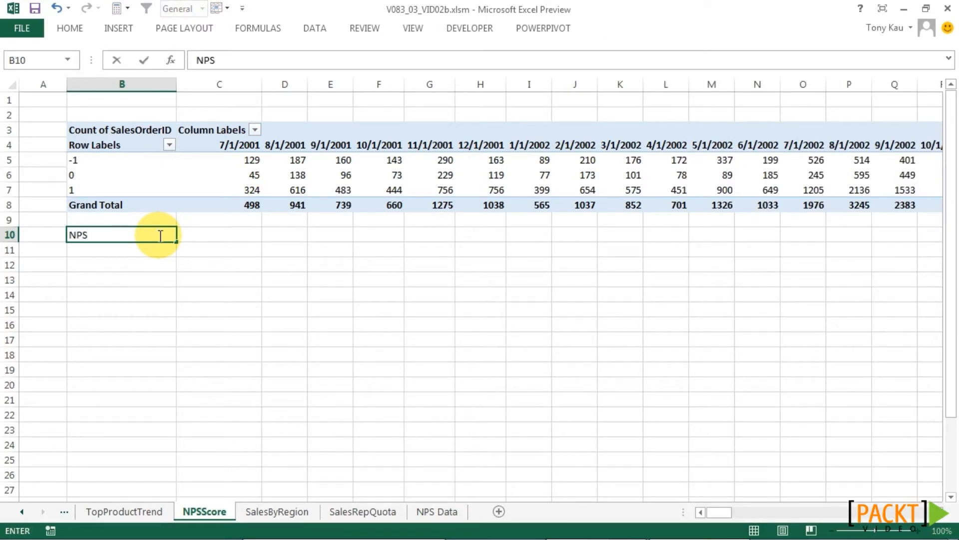
{"action": "left_click", "coordinate": [230, 233]}
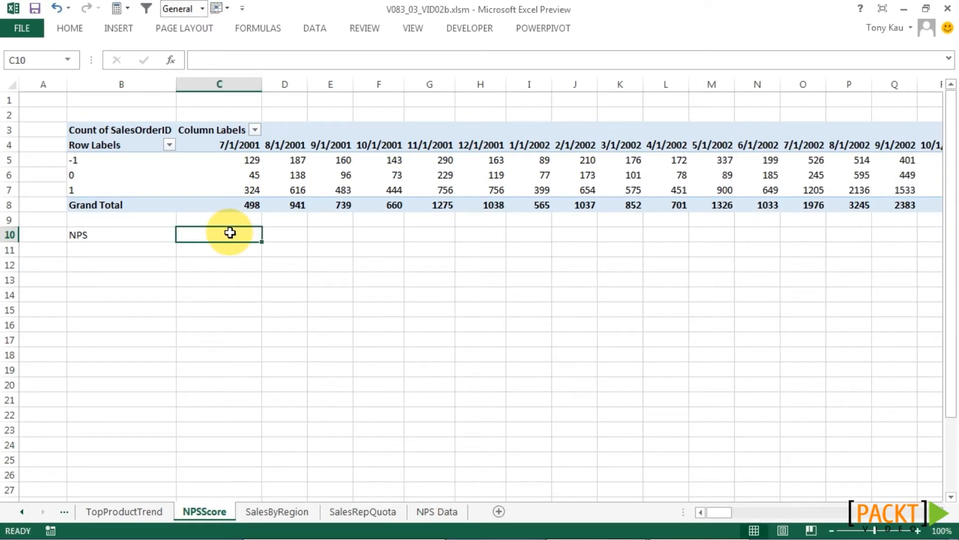
{"action": "type", "text": "=sumpr"}
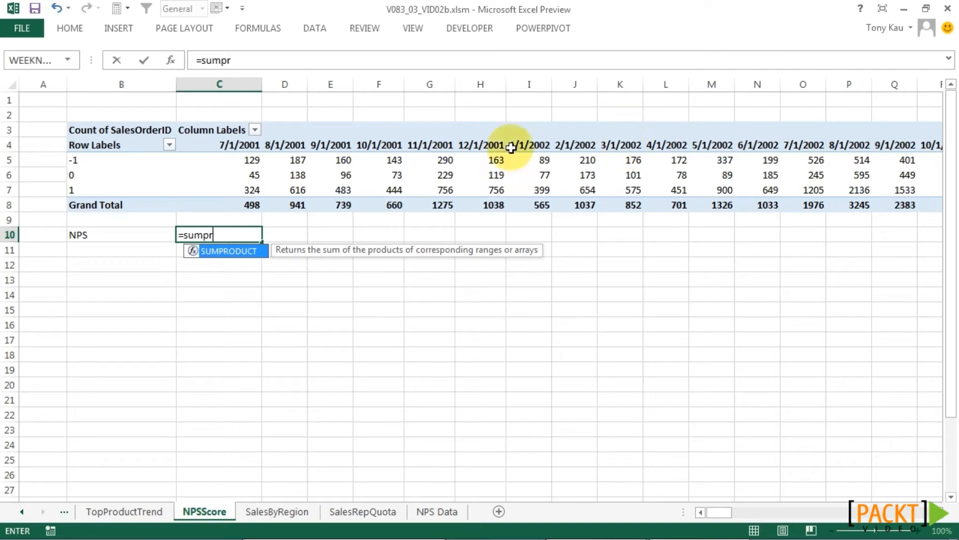
{"action": "double_click", "coordinate": [256, 252]}
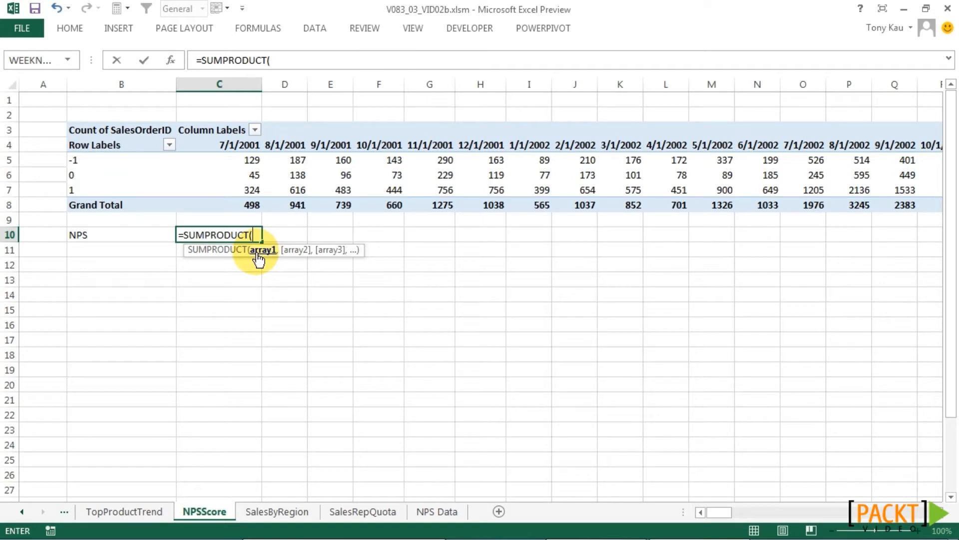
{"action": "left_click_drag", "start_coordinate": [244, 162], "coordinate": [252, 188]}
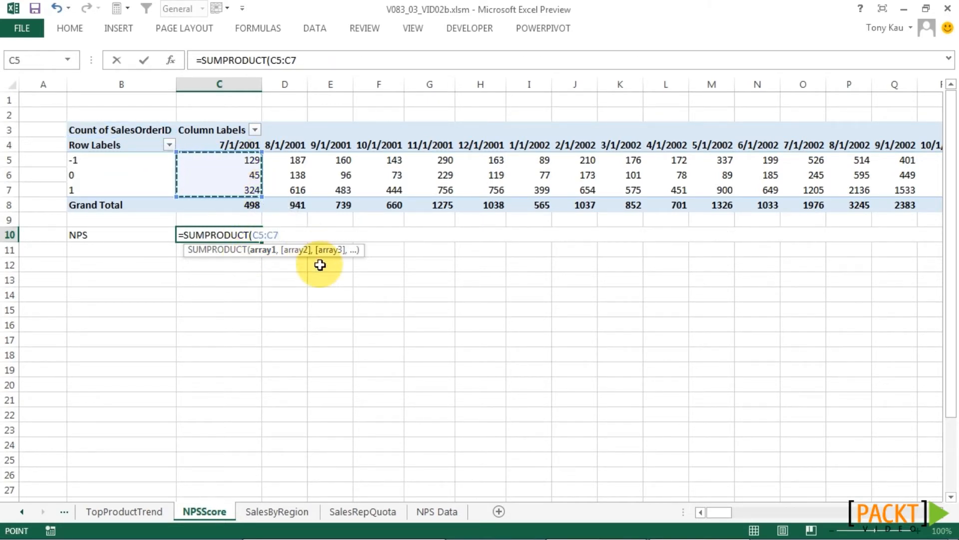
{"action": "type", "text": ","}
{"action": "left_click_drag", "start_coordinate": [137, 163], "coordinate": [151, 189]}
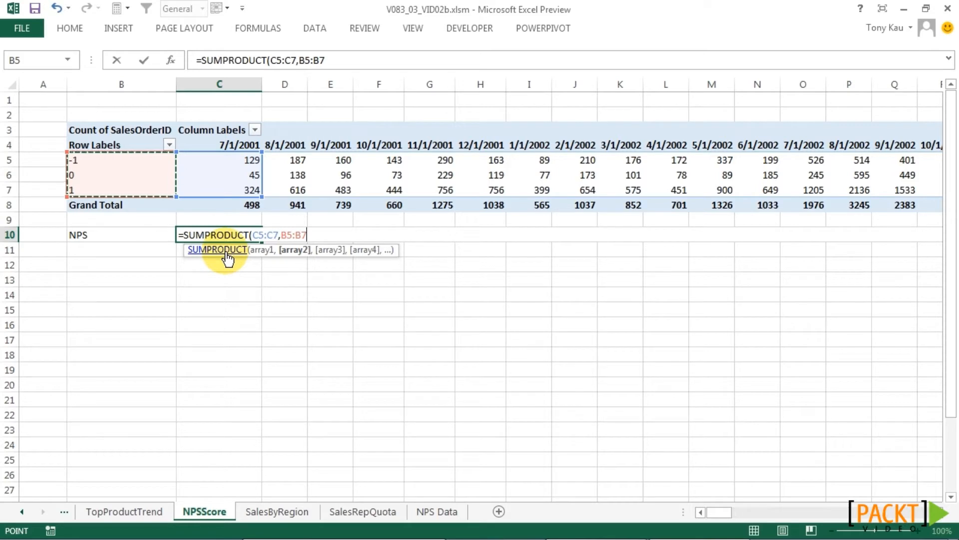
{"action": "key", "text": "F4"}
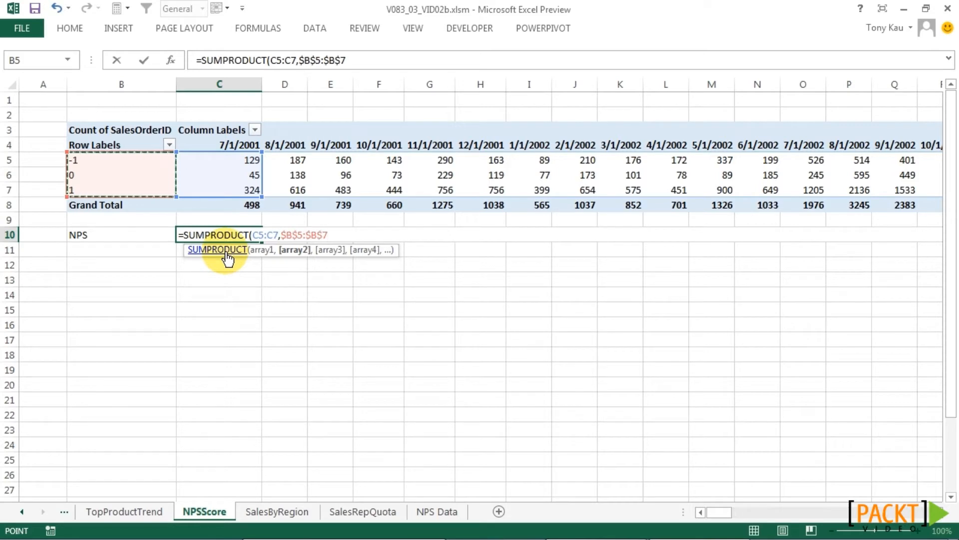
Complete the C10 formula by dividing the SUMPRODUCT by plain cell reference C8 and multiplying by 100.
{"action": "type", "text": ")/"}
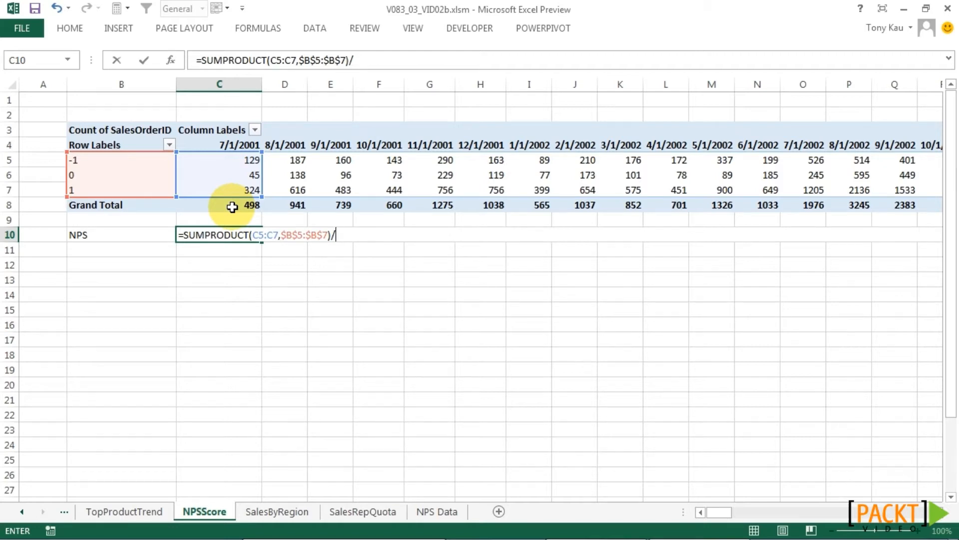
{"action": "left_click", "coordinate": [233, 207]}
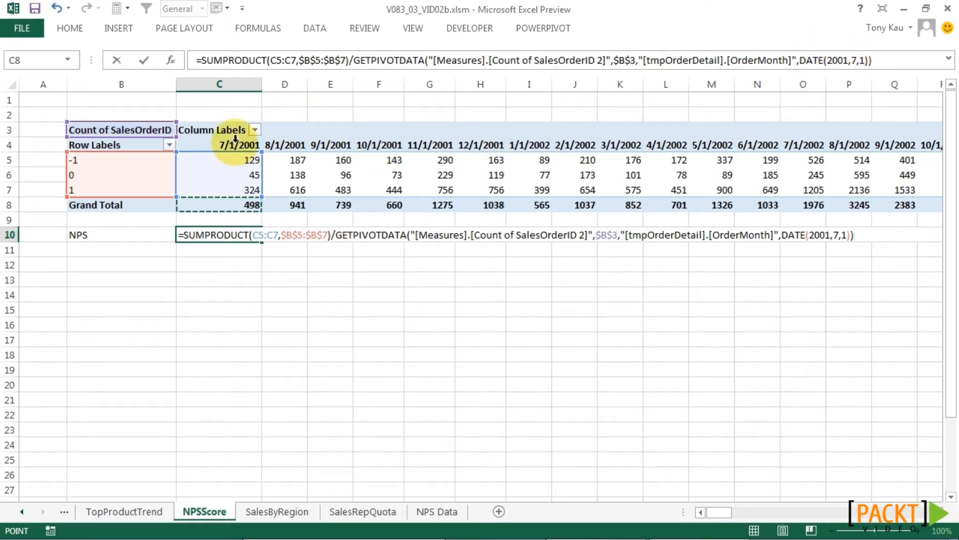
{"action": "left_click_drag", "start_coordinate": [882, 59], "coordinate": [358, 67]}
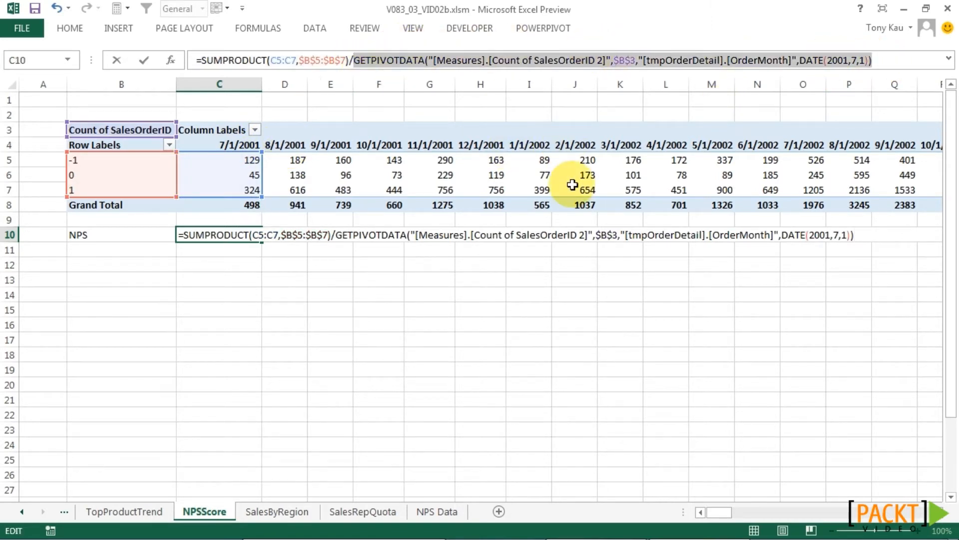
{"action": "type", "text": "c8"}
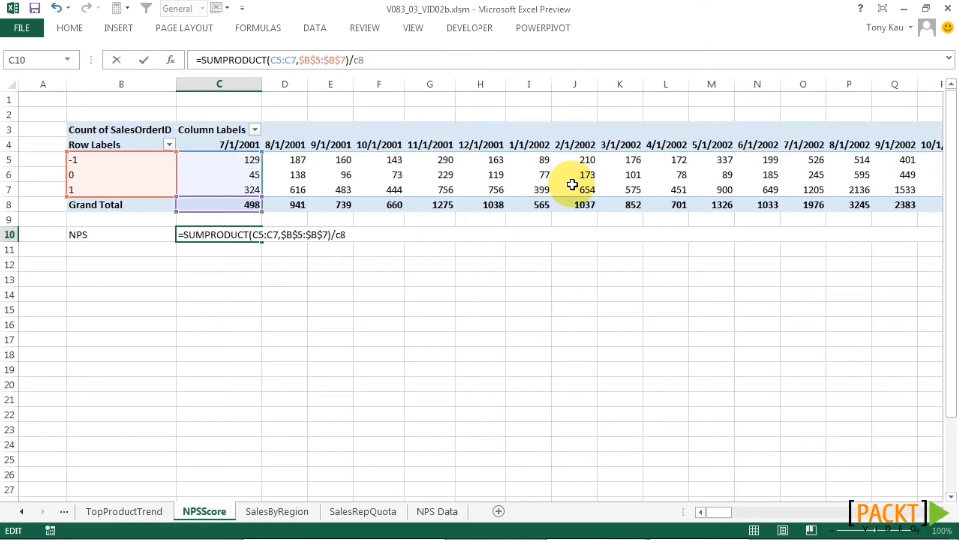
{"action": "type", "text": "*100"}
{"action": "key", "text": "Return"}
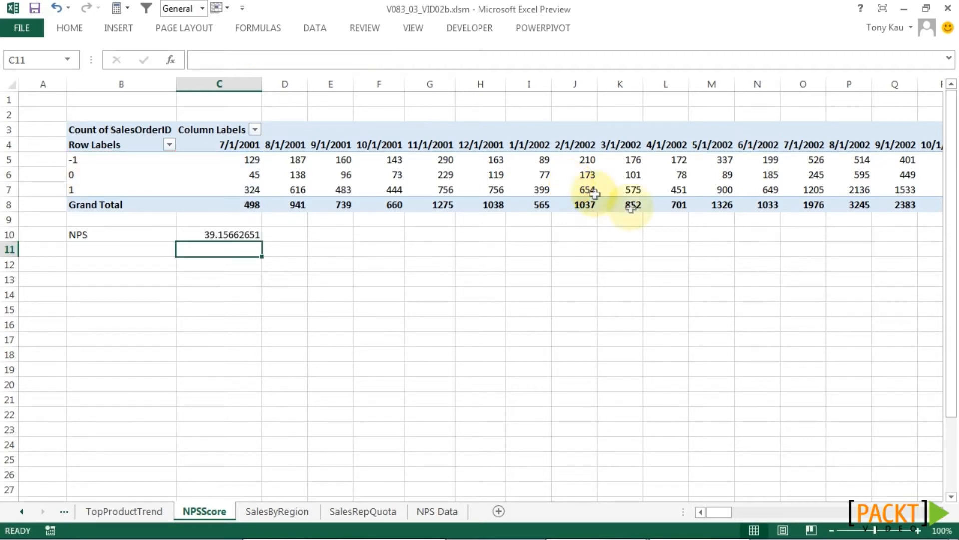
Fill the NPS formula from C10 across to O10 and check the cell references in E10.
{"action": "left_click", "coordinate": [216, 234]}
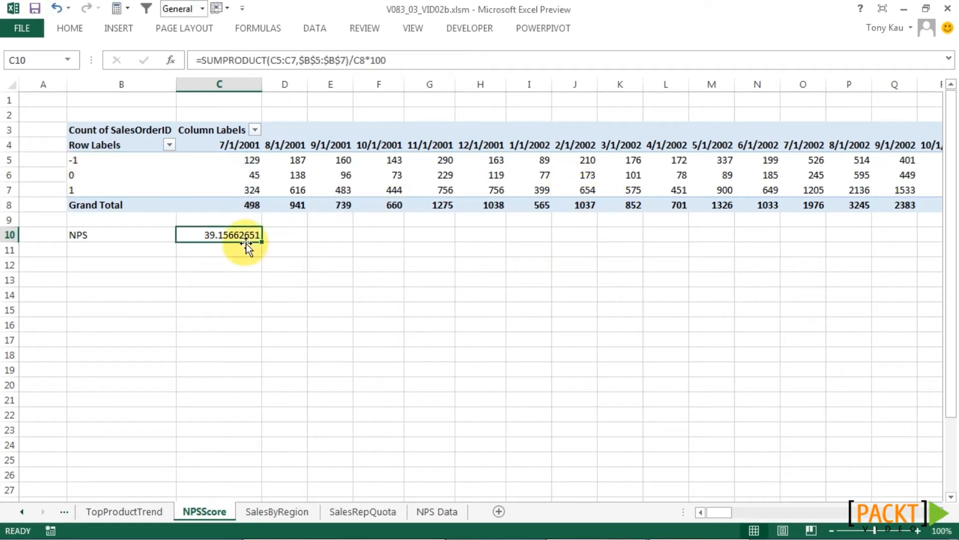
{"action": "left_click_drag", "start_coordinate": [262, 242], "coordinate": [795, 248]}
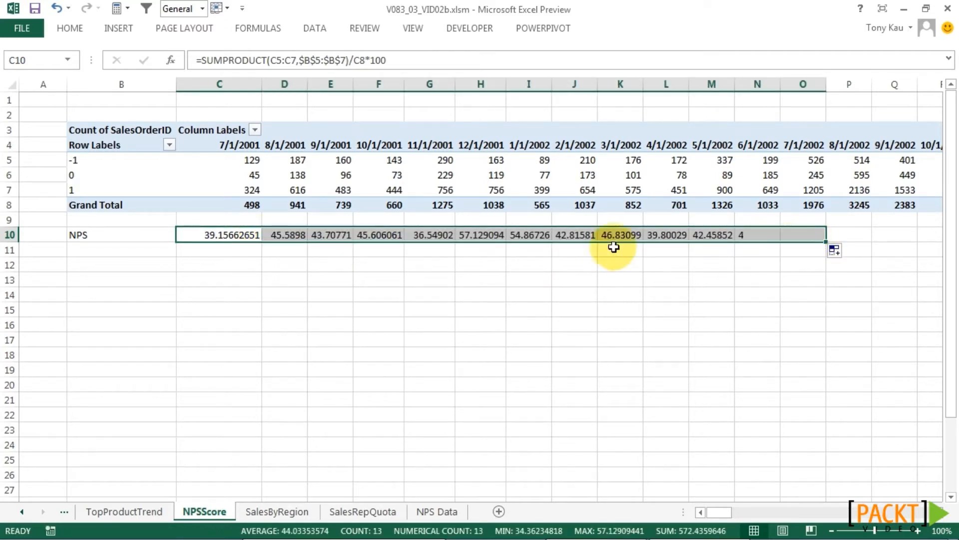
{"action": "left_click", "coordinate": [336, 233]}
{"action": "key", "text": "F2"}
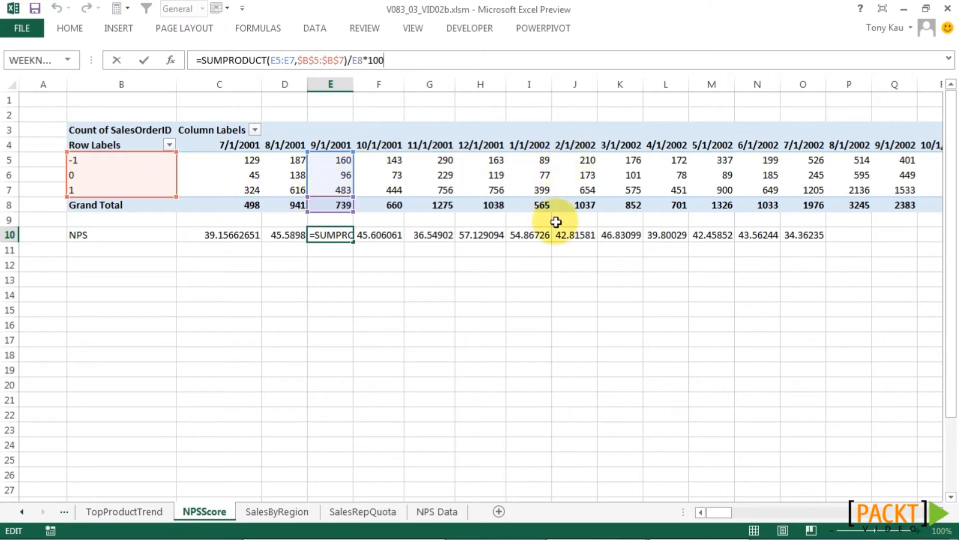
{"action": "key", "text": "Escape"}
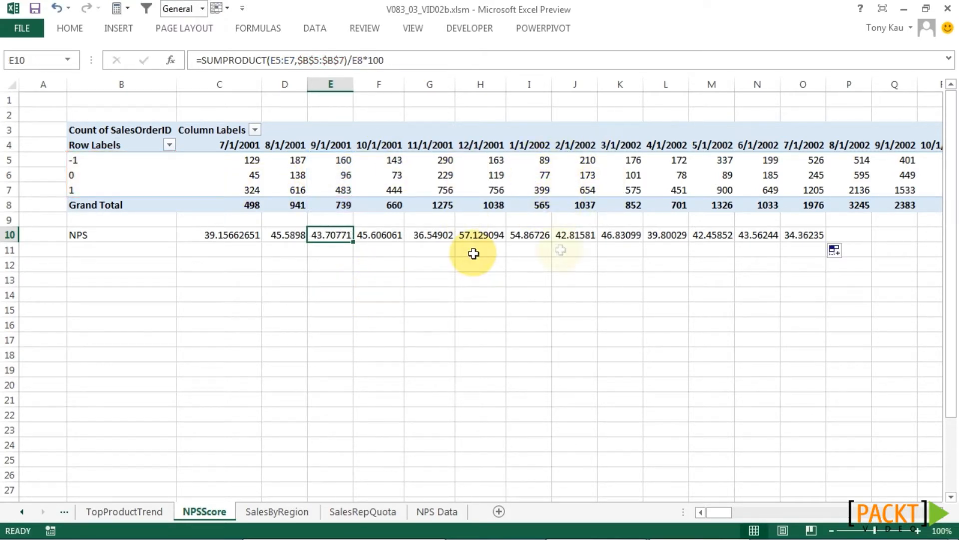
Extend the NPS formula from O10 across row 10 to the sheet's last column, XFD, and return to the row's start.
{"action": "left_click", "coordinate": [803, 236]}
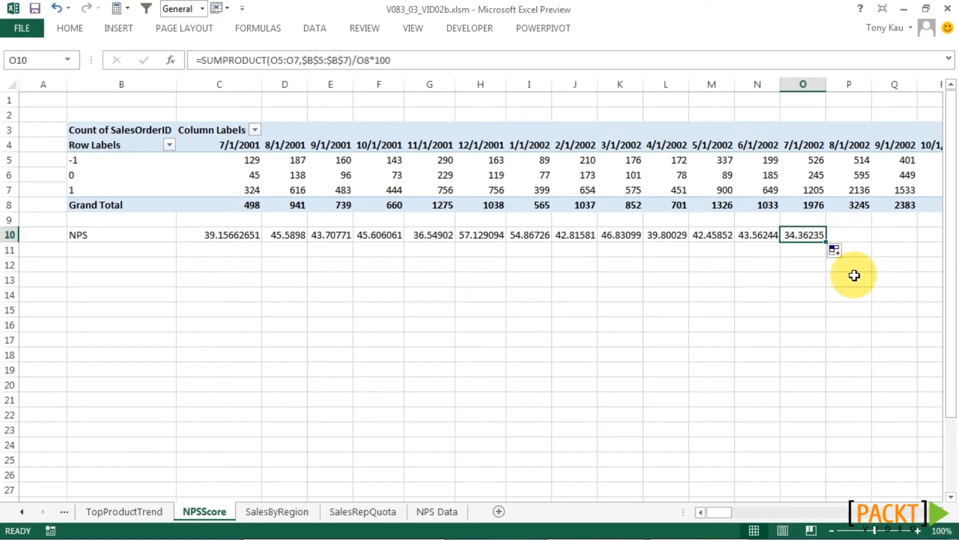
{"action": "key", "text": "ctrl+Right"}
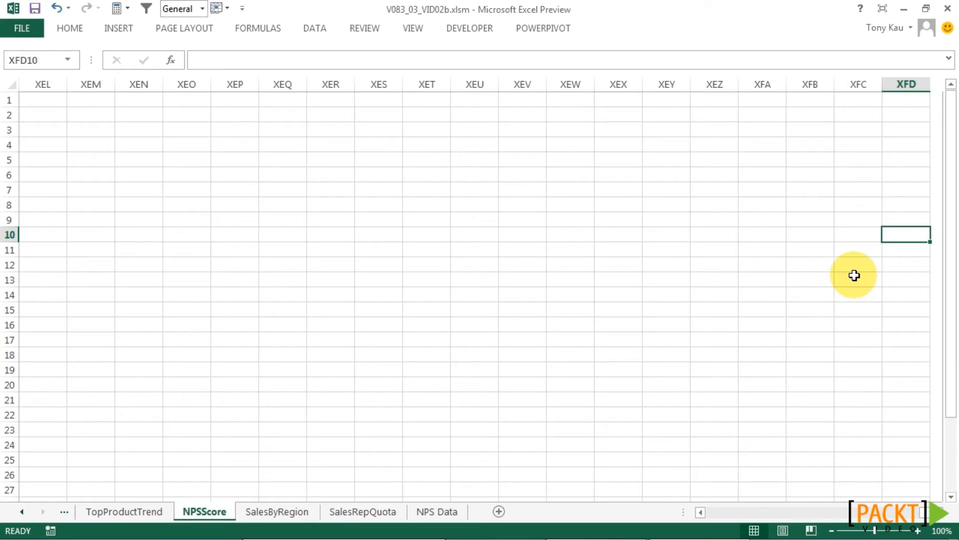
{"action": "key", "text": "ctrl+shift+Left"}
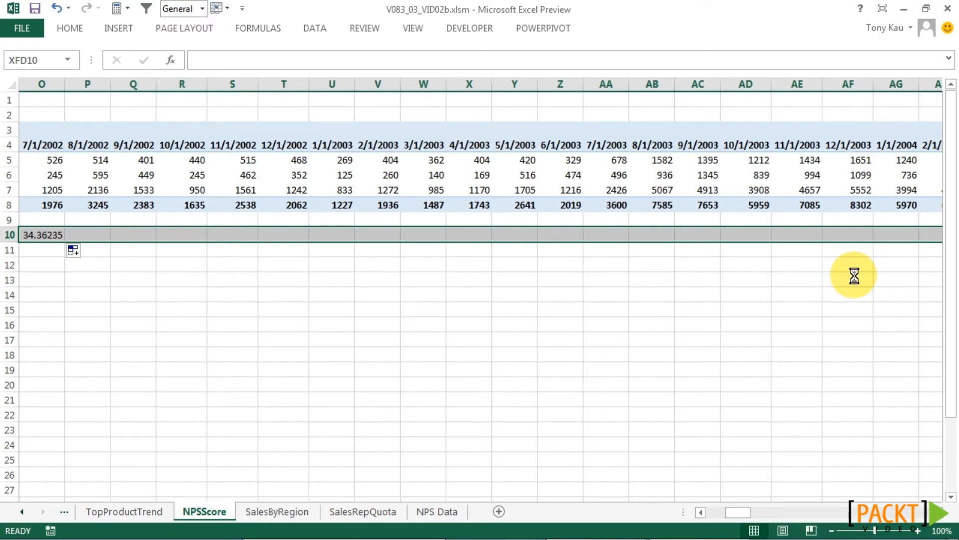
{"action": "key", "text": "ctrl+r"}
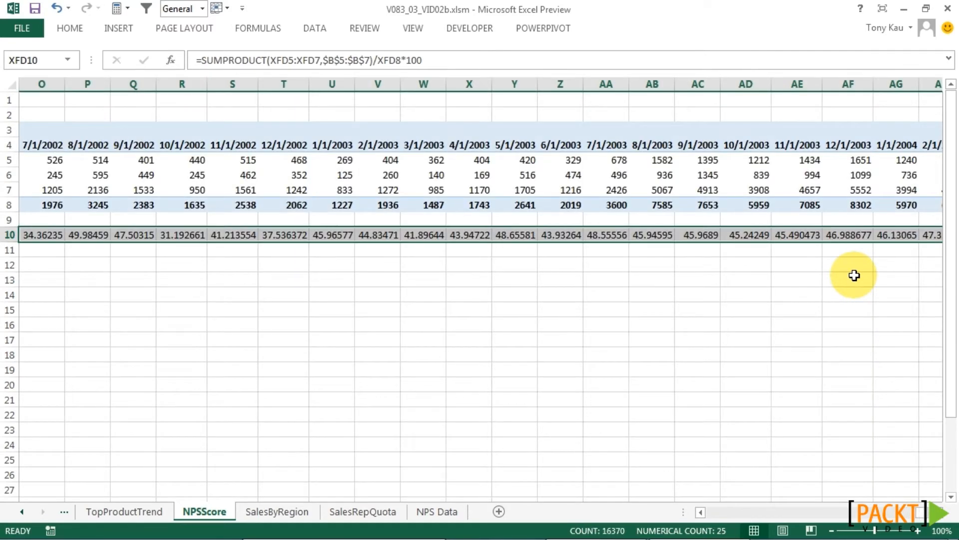
{"action": "key", "text": "ctrl+Right"}
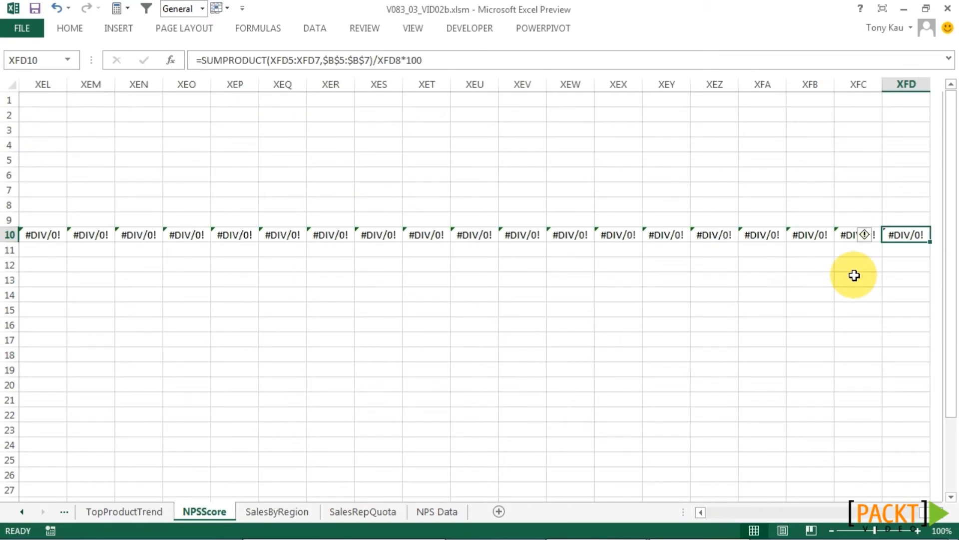
{"action": "key", "text": "ctrl+Left"}
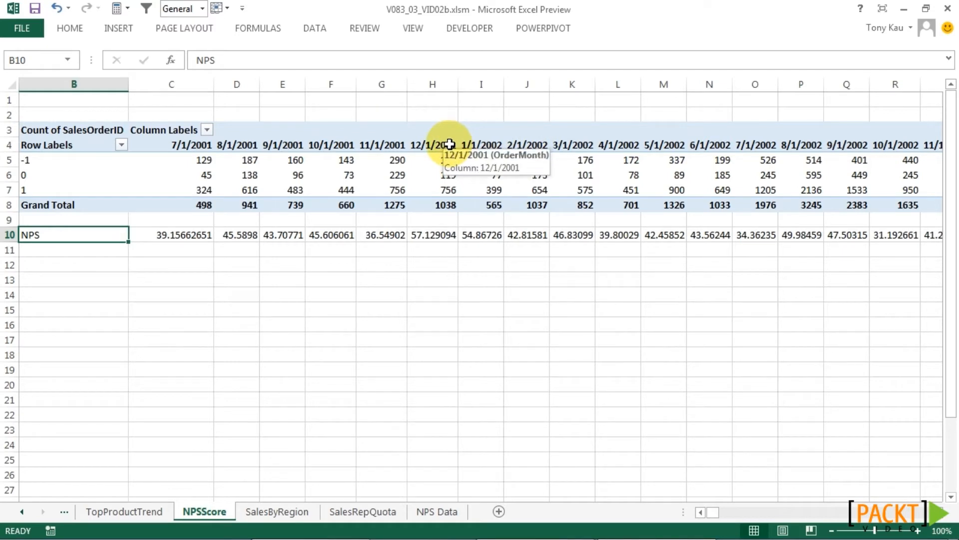
Open the SalesRepQuota sheet and compare it with the Top Performing Sales Reps table in the SalesDashboard.xlsm workbook.
{"action": "left_click", "coordinate": [364, 511]}
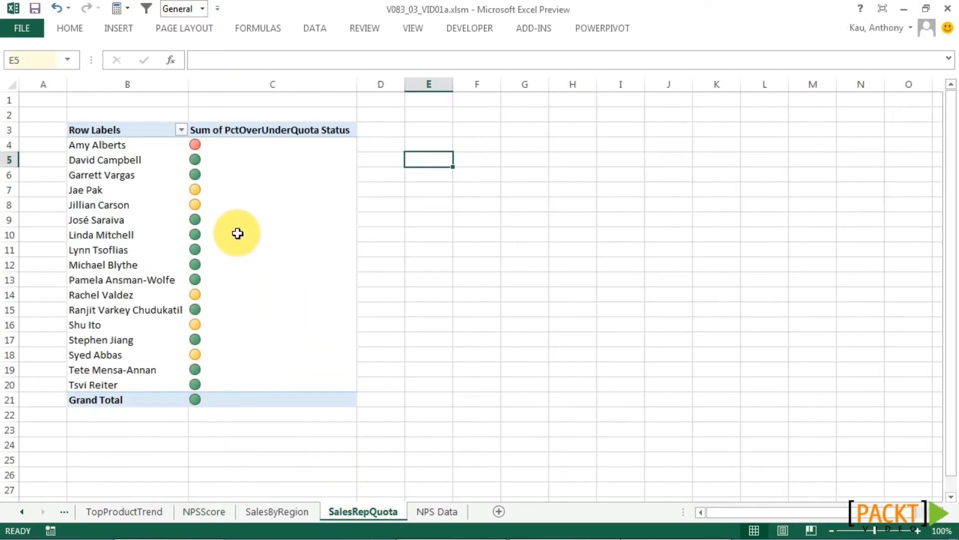
{"action": "mouse_move", "coordinate": [236, 235]}
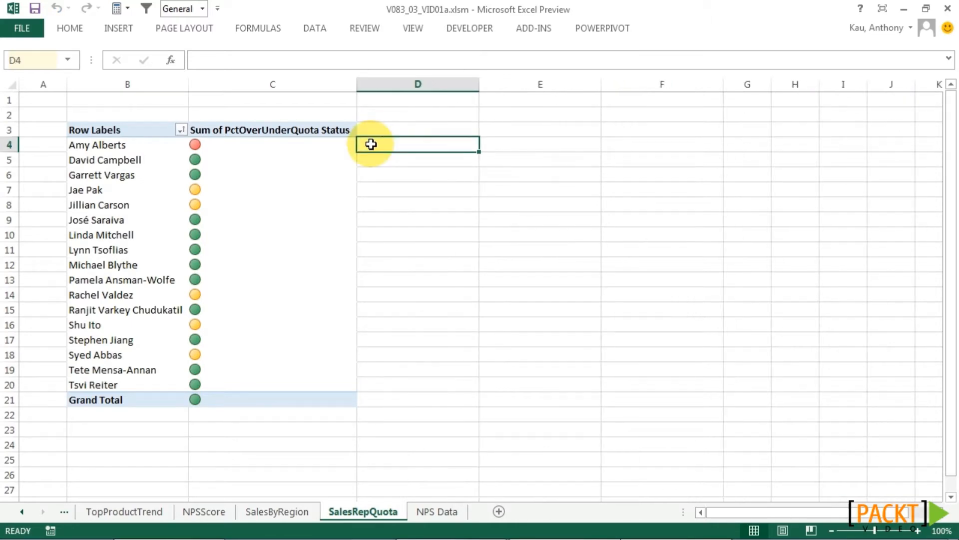
{"action": "key", "text": "alt+Tab"}
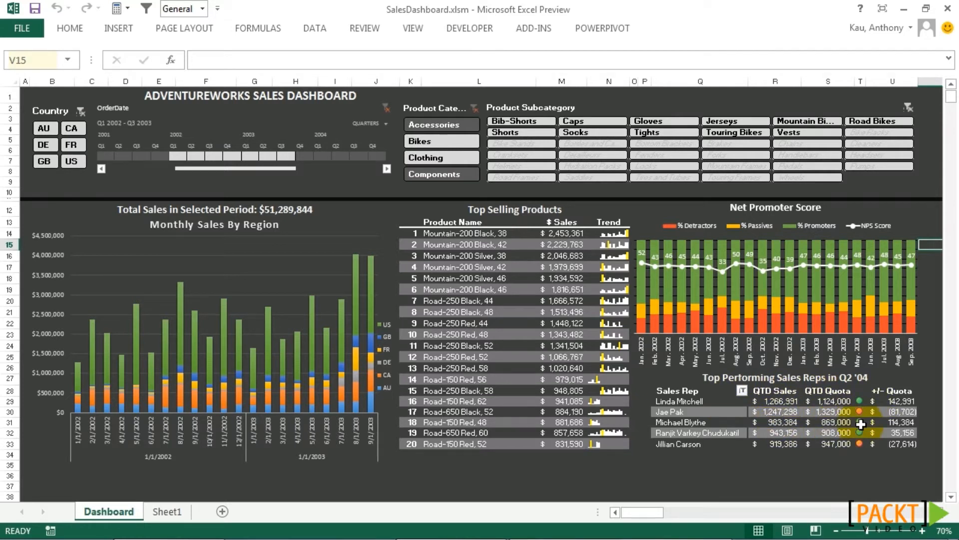
{"action": "mouse_move", "coordinate": [860, 443]}
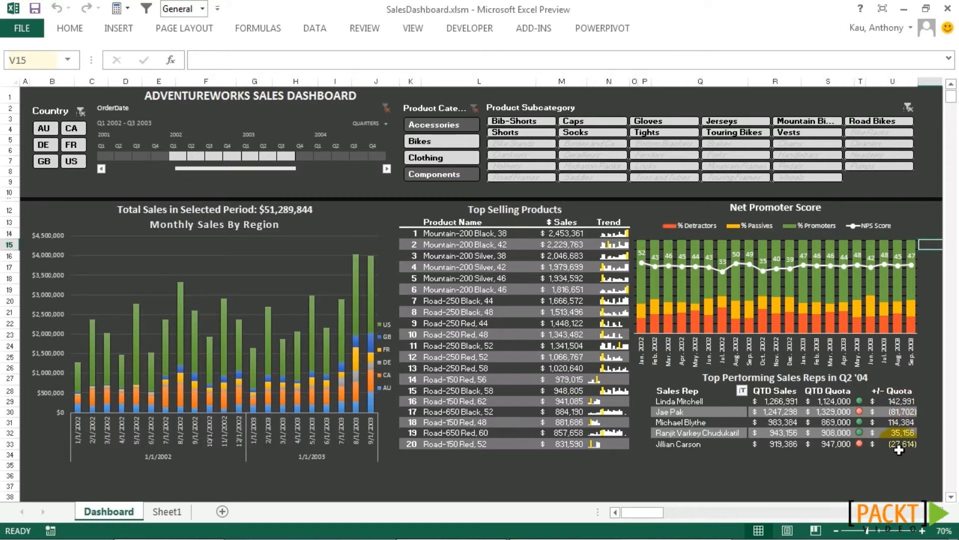
{"action": "mouse_move", "coordinate": [891, 439]}
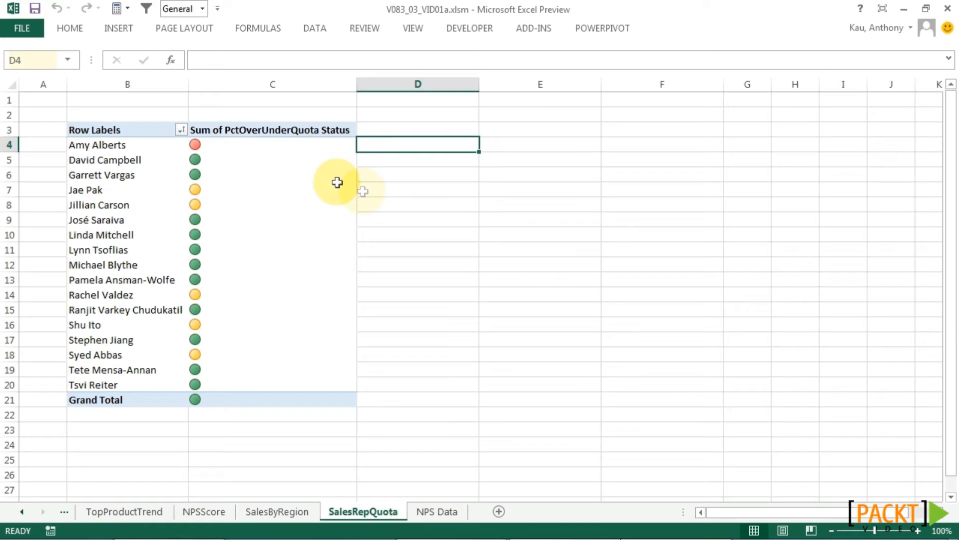
Add SumOfSubTotal and SalesQuota before the status value in the SalesRepQuota PivotTable, and OverUnderQuota after it.
{"action": "left_click", "coordinate": [295, 160]}
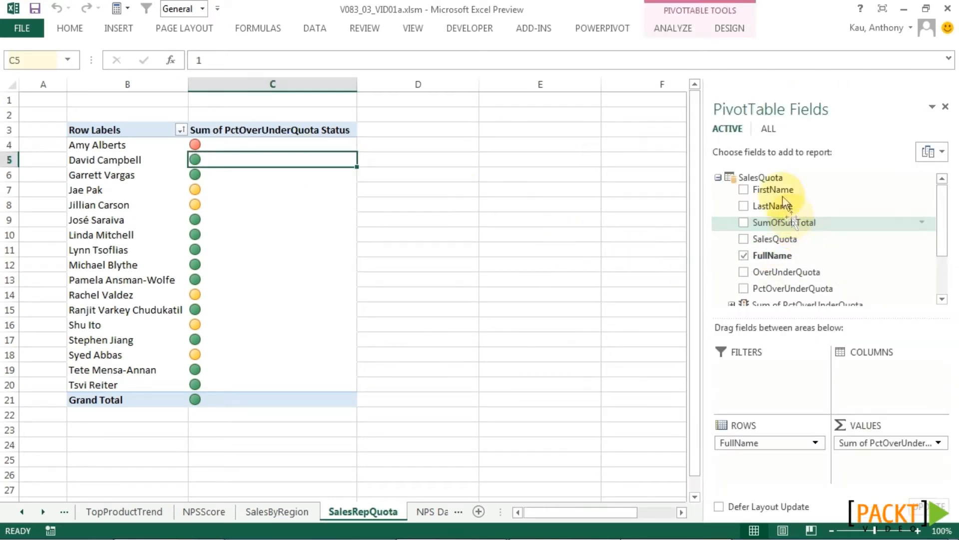
{"action": "mouse_move", "coordinate": [757, 177]}
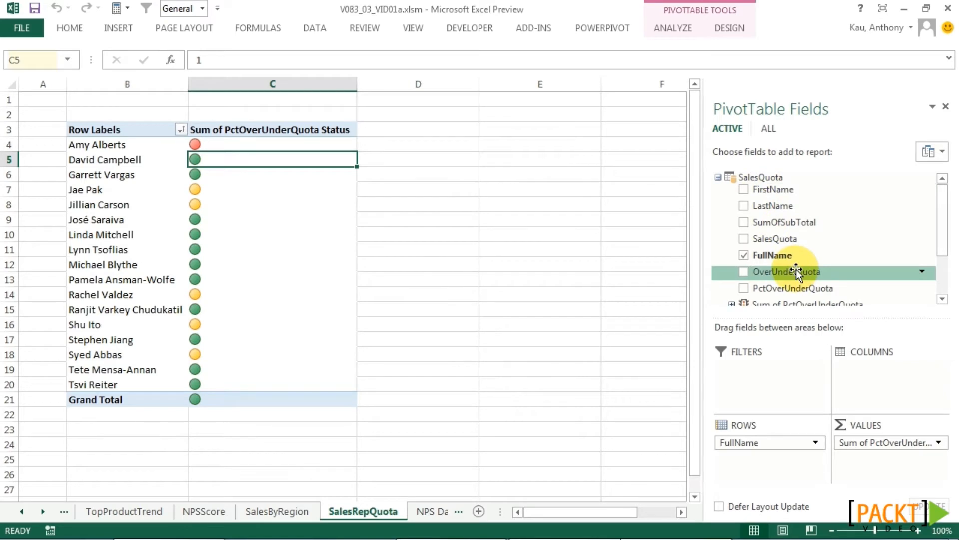
{"action": "left_click_drag", "start_coordinate": [794, 223], "coordinate": [855, 442]}
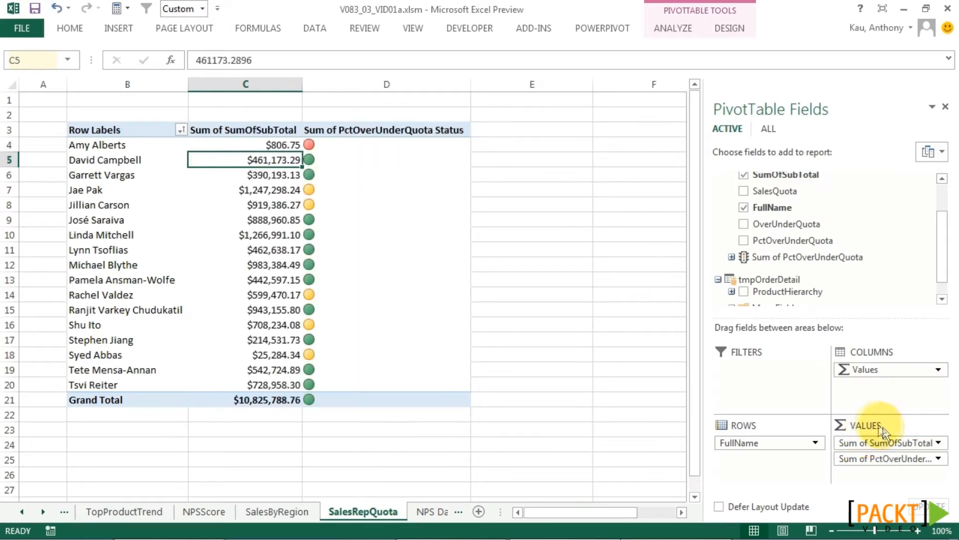
{"action": "left_click_drag", "start_coordinate": [788, 190], "coordinate": [876, 449]}
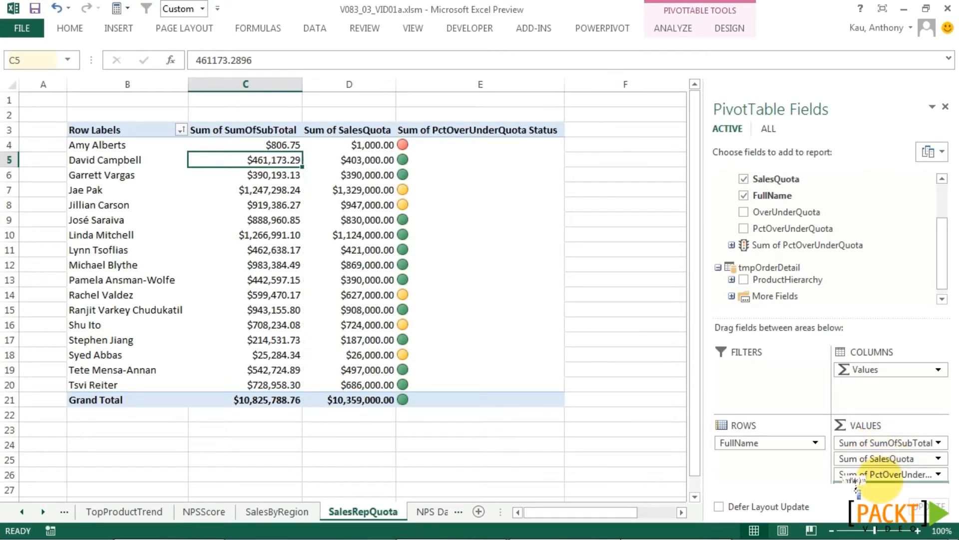
{"action": "left_click_drag", "start_coordinate": [856, 482], "coordinate": [855, 457]}
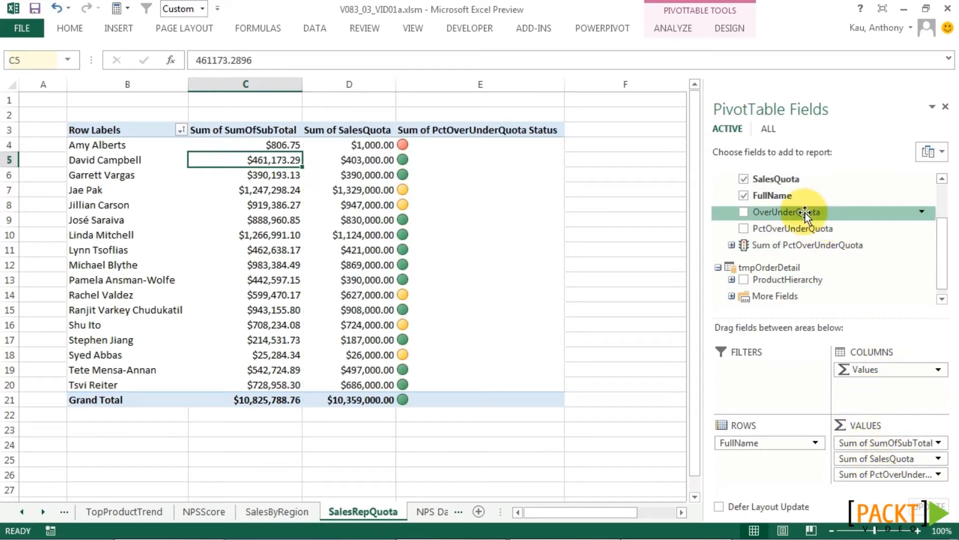
{"action": "left_click_drag", "start_coordinate": [810, 212], "coordinate": [877, 488]}
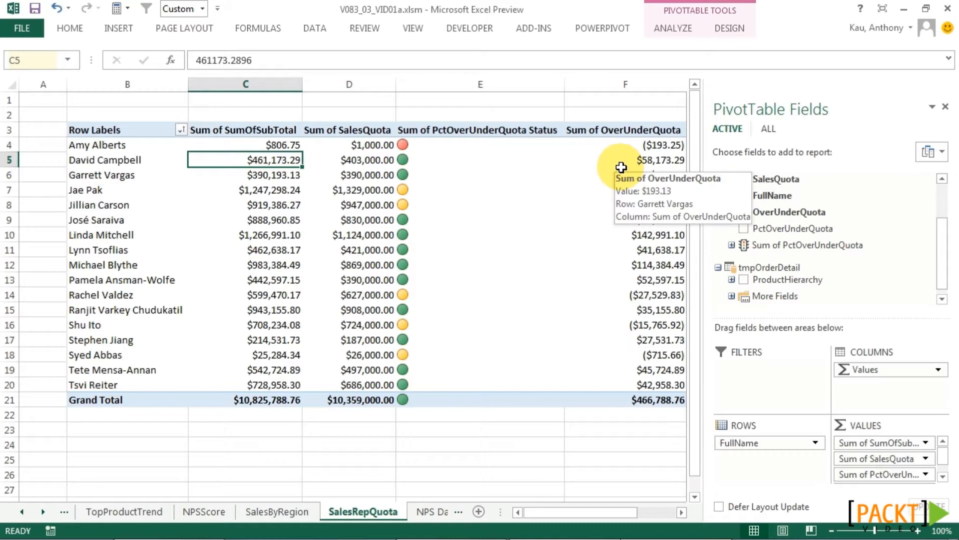
Review the Top Performing Sales Reps table, Q28:U33, on the Dashboard sheet of SalesDashboard.xlsm.
{"action": "mouse_move", "coordinate": [609, 157]}
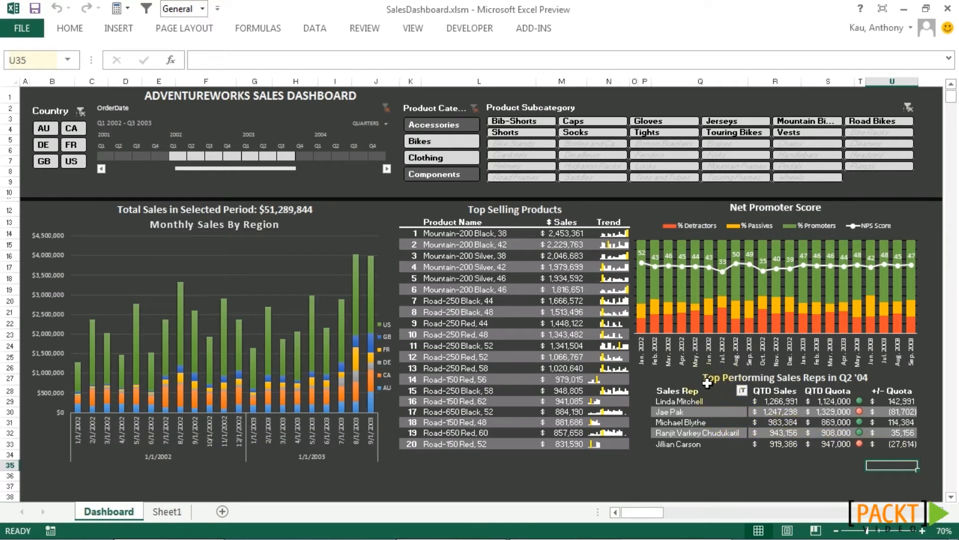
{"action": "left_click_drag", "start_coordinate": [704, 391], "coordinate": [899, 446]}
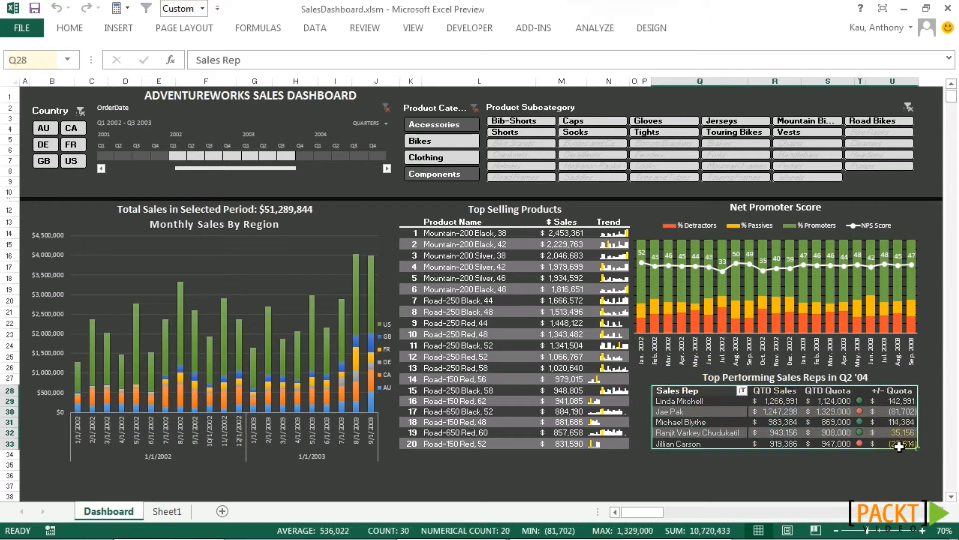
{"action": "left_click", "coordinate": [902, 467]}
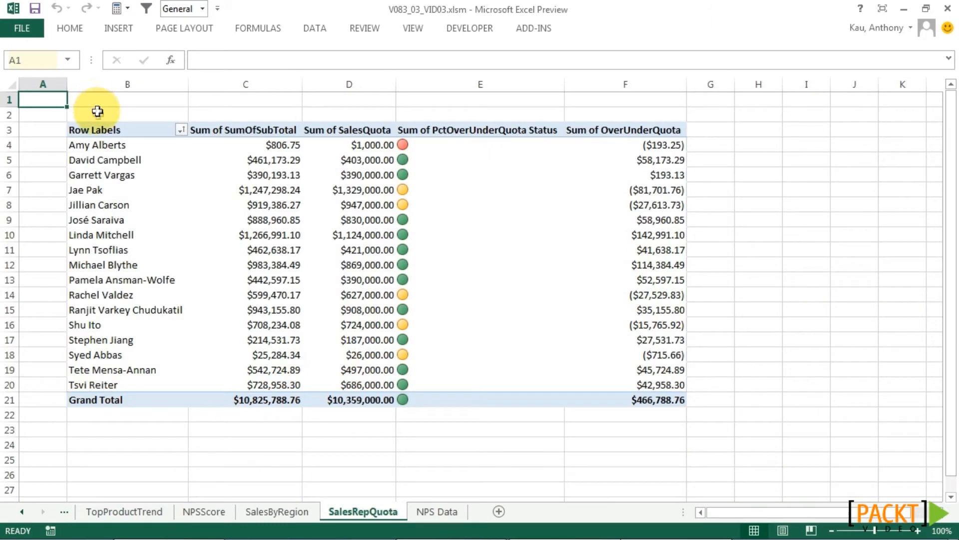
Rename the PivotTable's Row Labels header to Sales Rep and the Sum of SumOfSubTotal header to QTD Sales.
{"action": "left_click", "coordinate": [107, 129]}
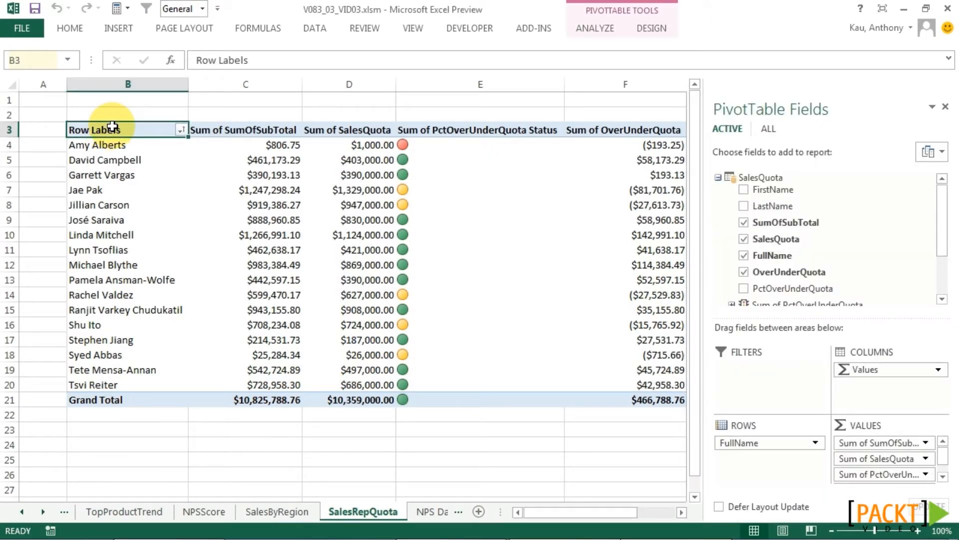
{"action": "type", "text": "Sa"}
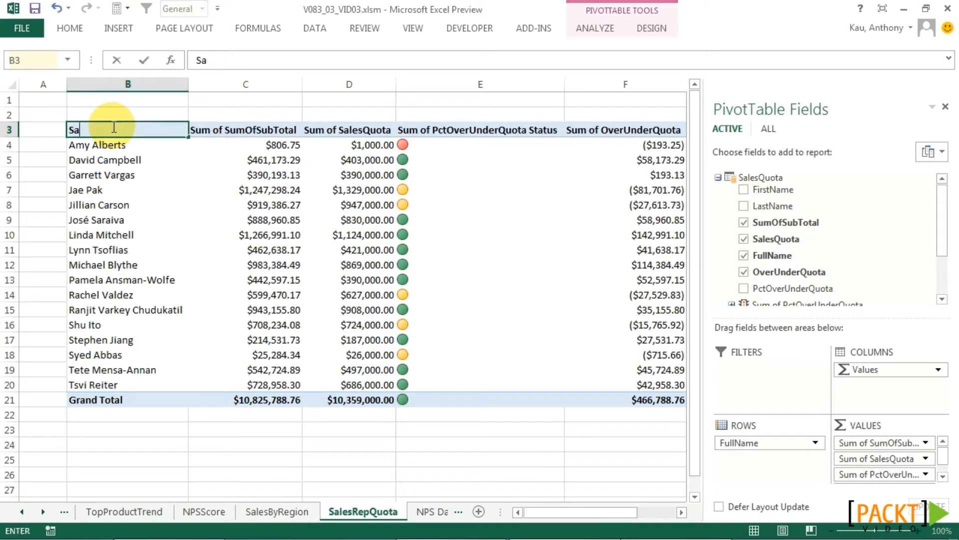
{"action": "type", "text": "les Rep"}
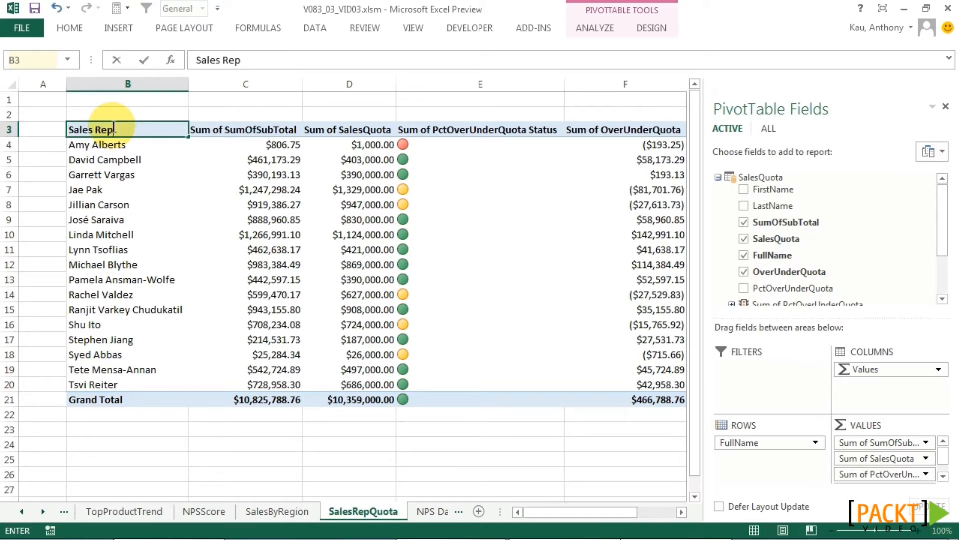
{"action": "key", "text": "Tab"}
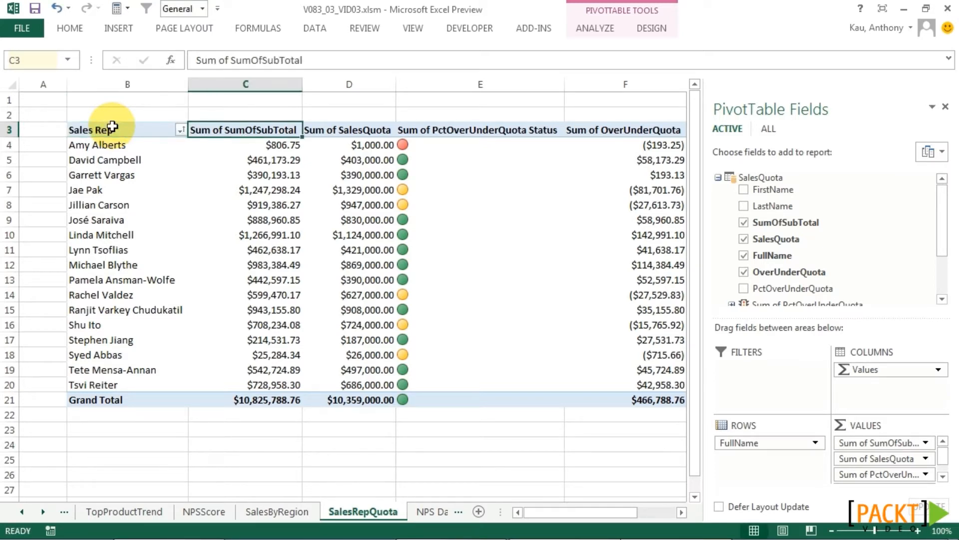
{"action": "type", "text": "Q"}
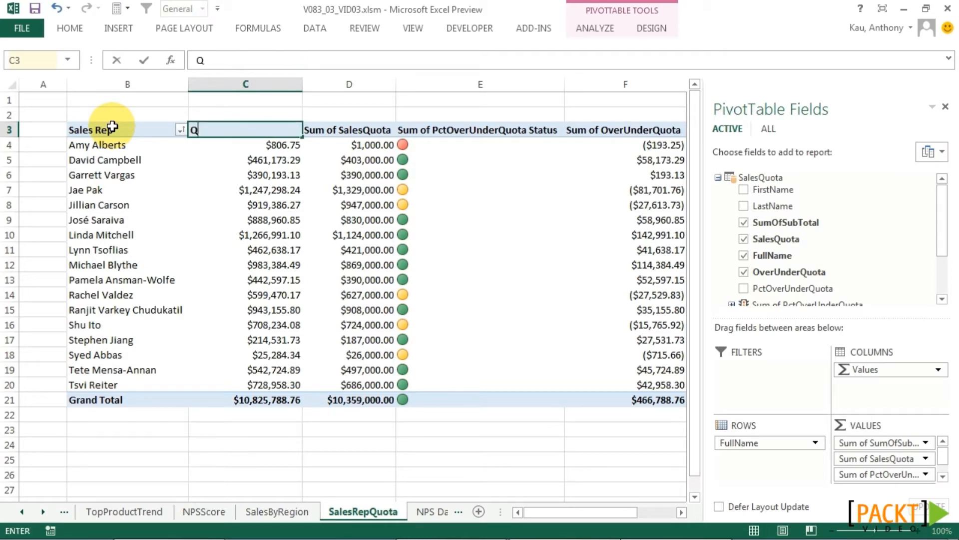
{"action": "type", "text": "TD Sales"}
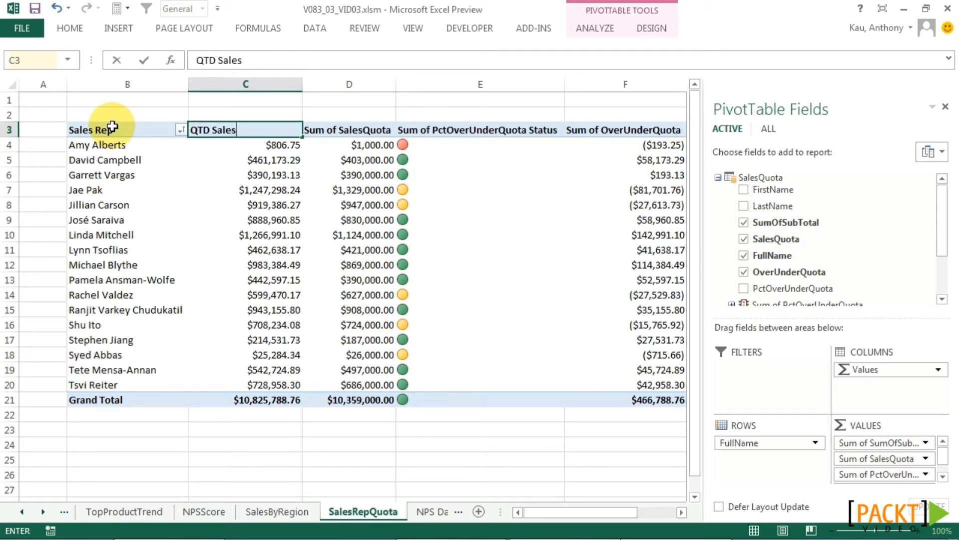
{"action": "key", "text": "Tab"}
Rename the Sum of SalesQuota header in D3 to QTD Quota.
{"action": "type", "text": "QTD"}
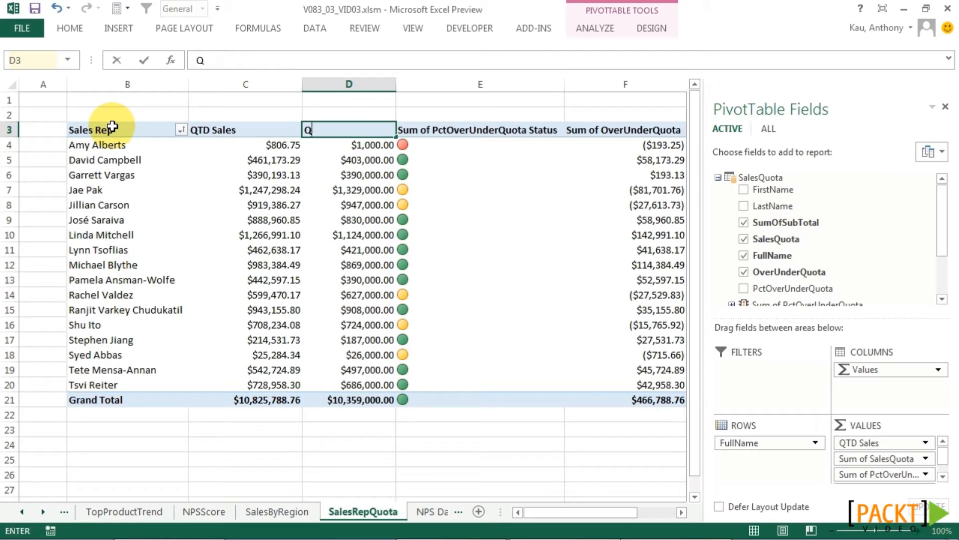
{"action": "type", "text": " Quat"}
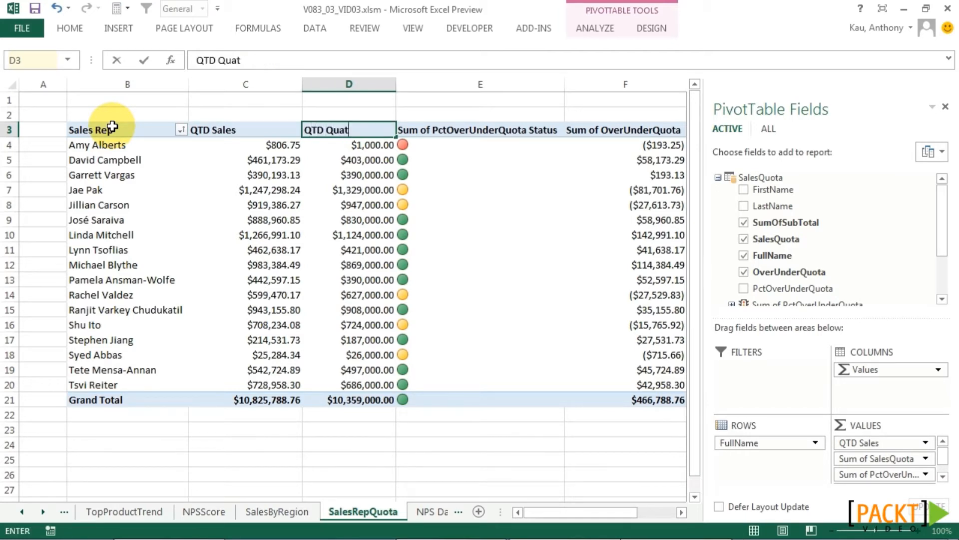
{"action": "key", "text": "BackSpace"}
{"action": "key", "text": "BackSpace"}
{"action": "type", "text": "ota"}
{"action": "key", "text": "Tab"}
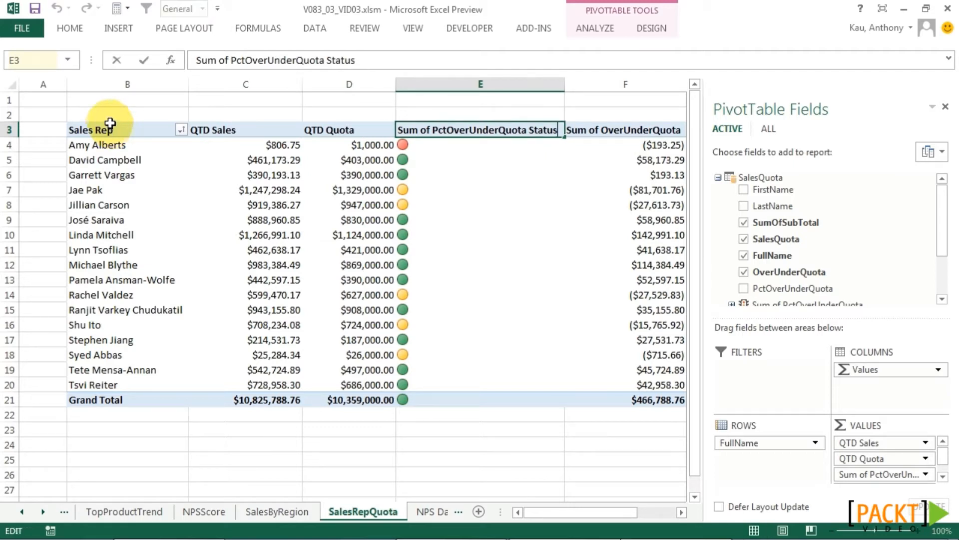
Replace the Sum of PctOverUnderQuota Status header in E3 with a single space so it looks blank.
{"action": "double_click", "coordinate": [555, 130]}
{"action": "left_click_drag", "start_coordinate": [555, 130], "coordinate": [344, 129]}
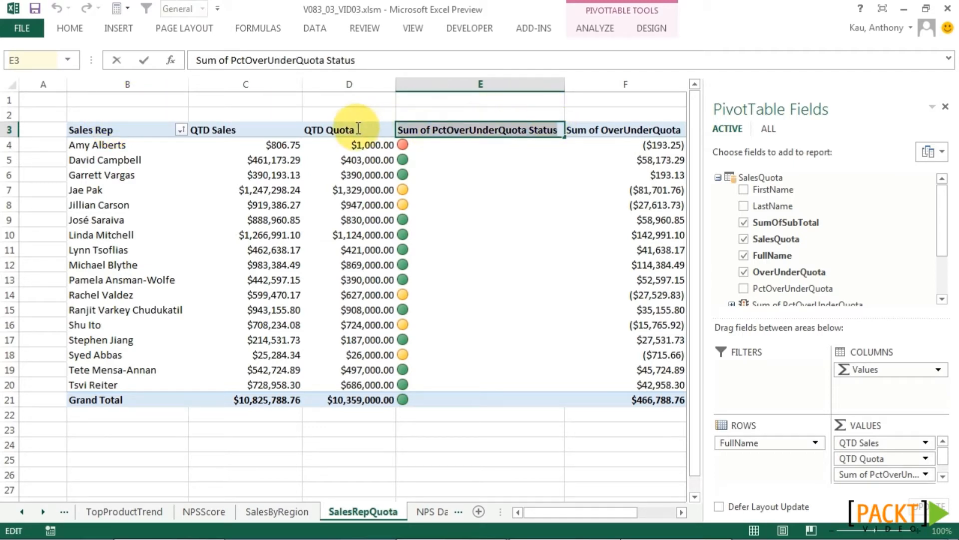
{"action": "key", "text": "BackSpace"}
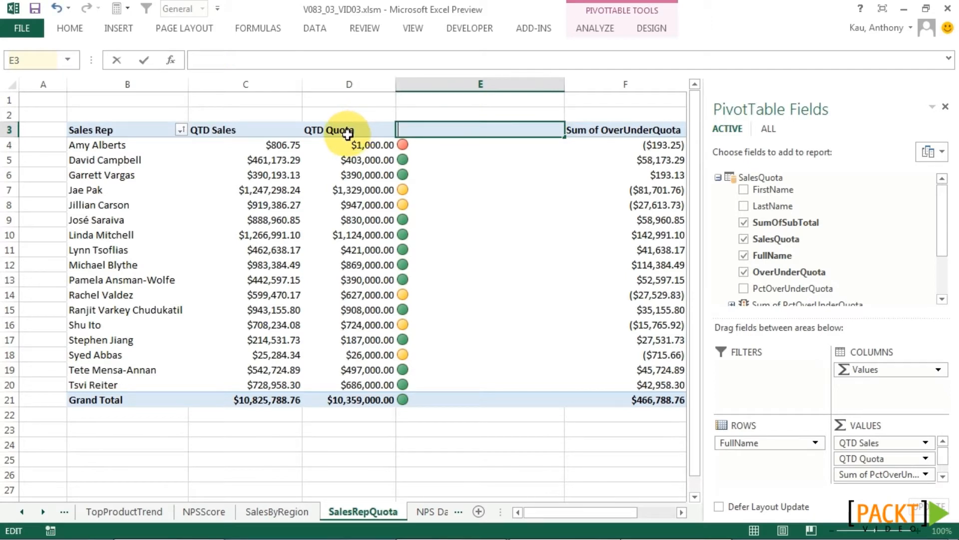
{"action": "key", "text": "Return"}
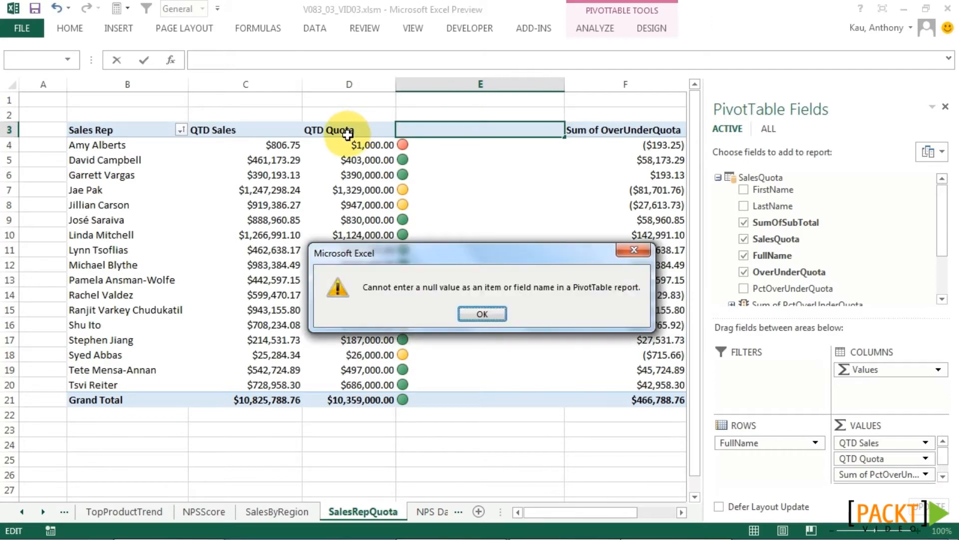
{"action": "left_click", "coordinate": [480, 314]}
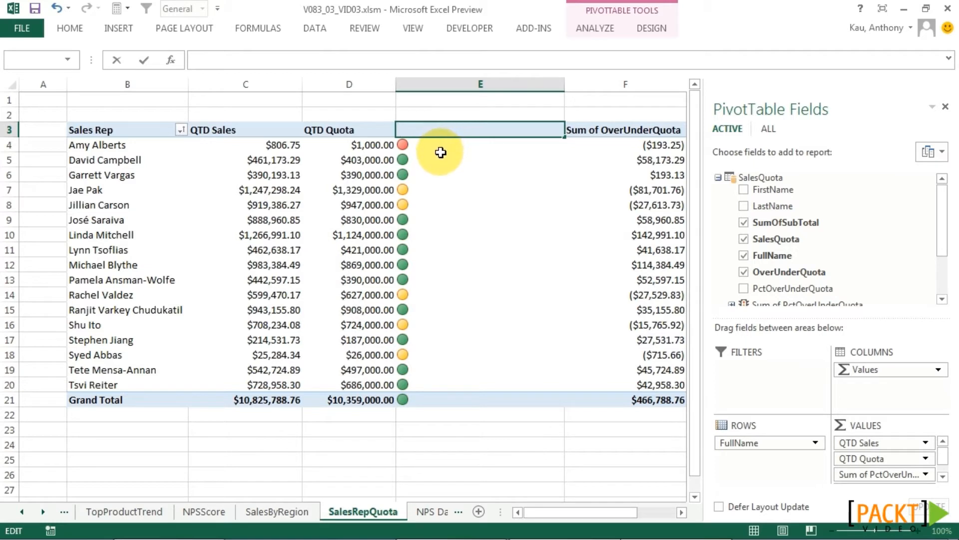
{"action": "key", "text": "Return"}
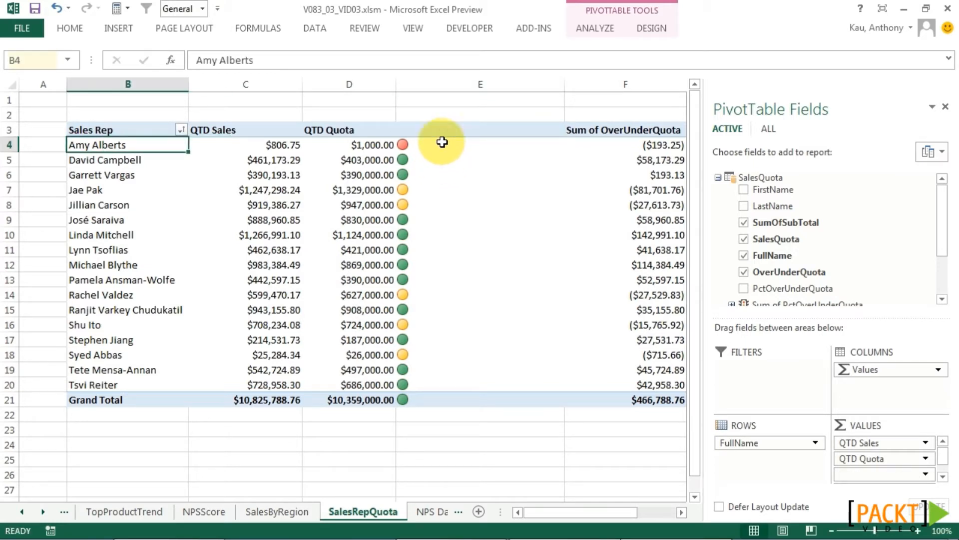
Rename the Sum of OverUnderQuota header in F3 to '+/- Quota, including a leading apostrophe.
{"action": "left_click", "coordinate": [579, 130]}
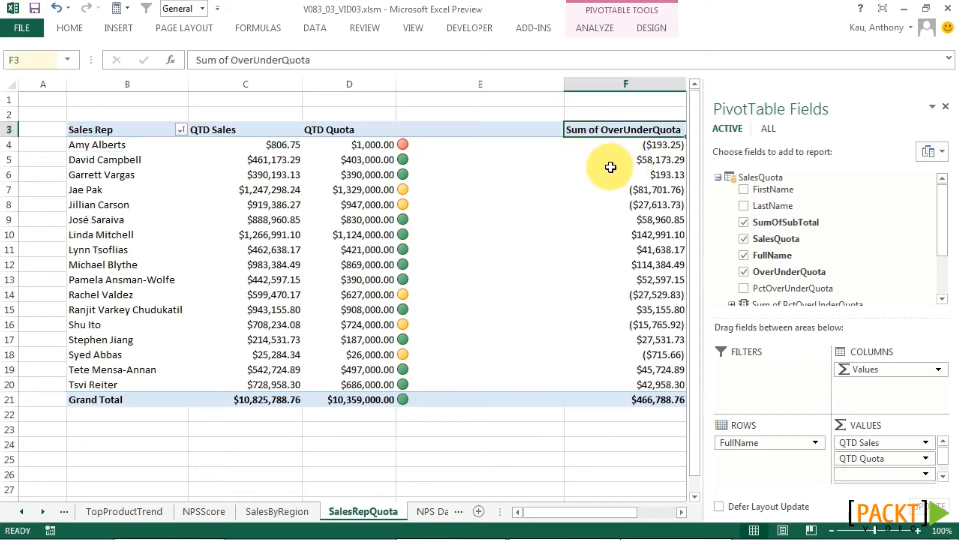
{"action": "mouse_move", "coordinate": [610, 168]}
{"action": "type", "text": "+"}
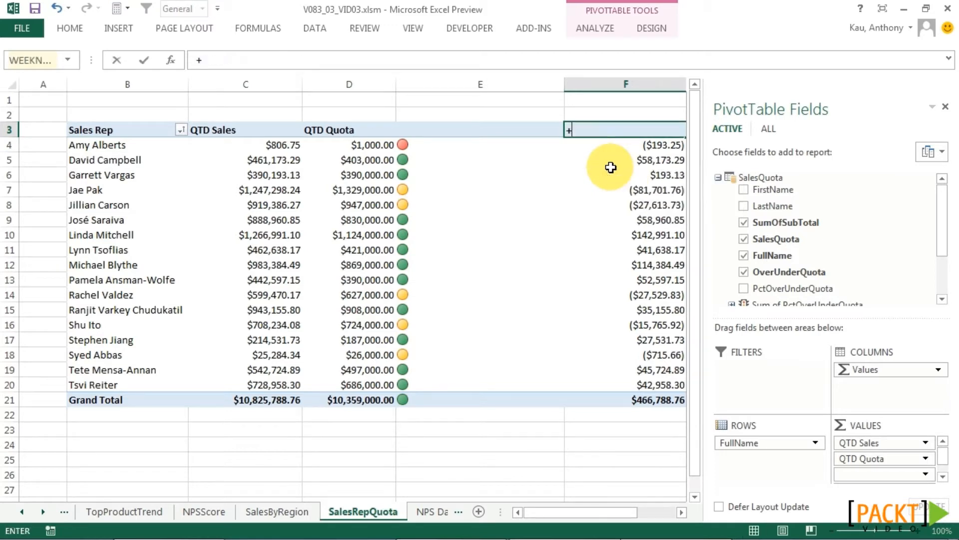
{"action": "type", "text": "/- Quota"}
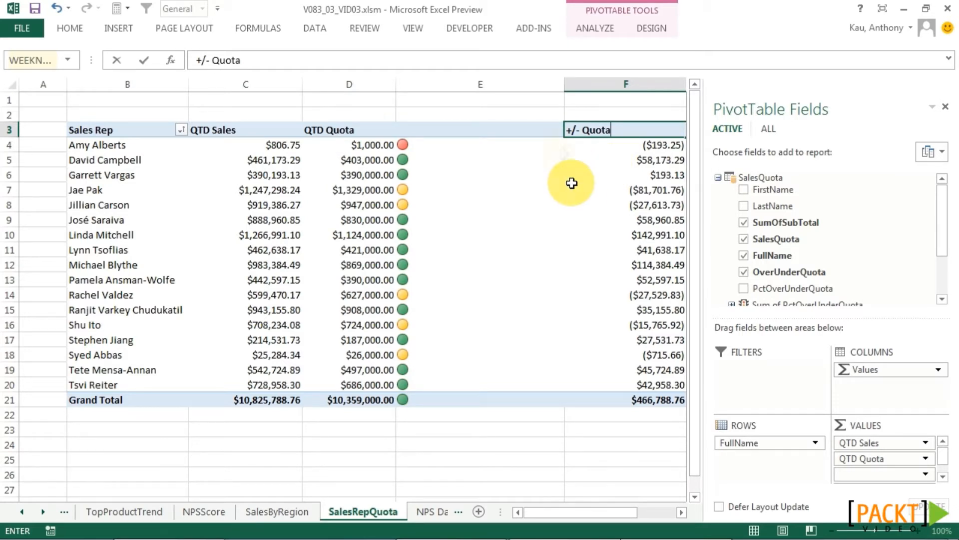
{"action": "left_click", "coordinate": [568, 130]}
{"action": "type", "text": "'"}
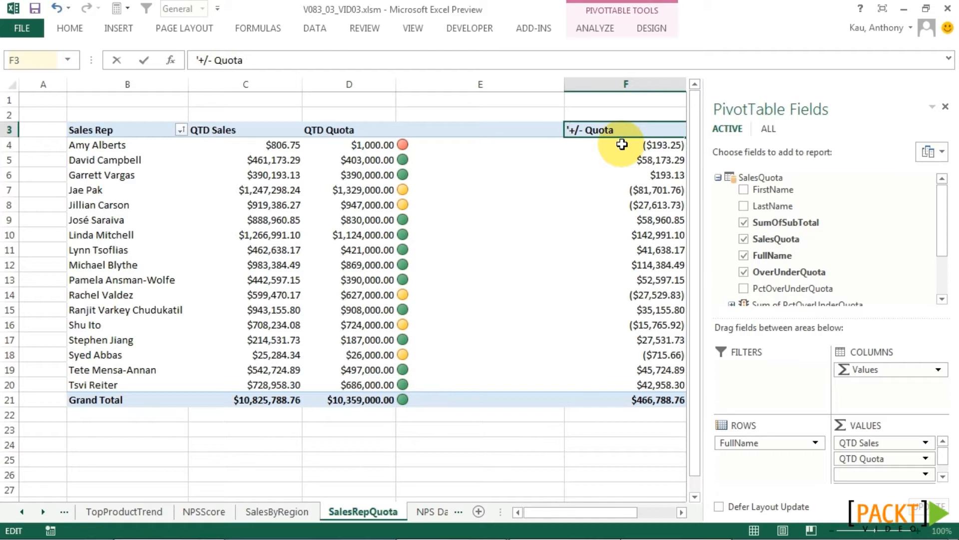
{"action": "key", "text": "Return"}
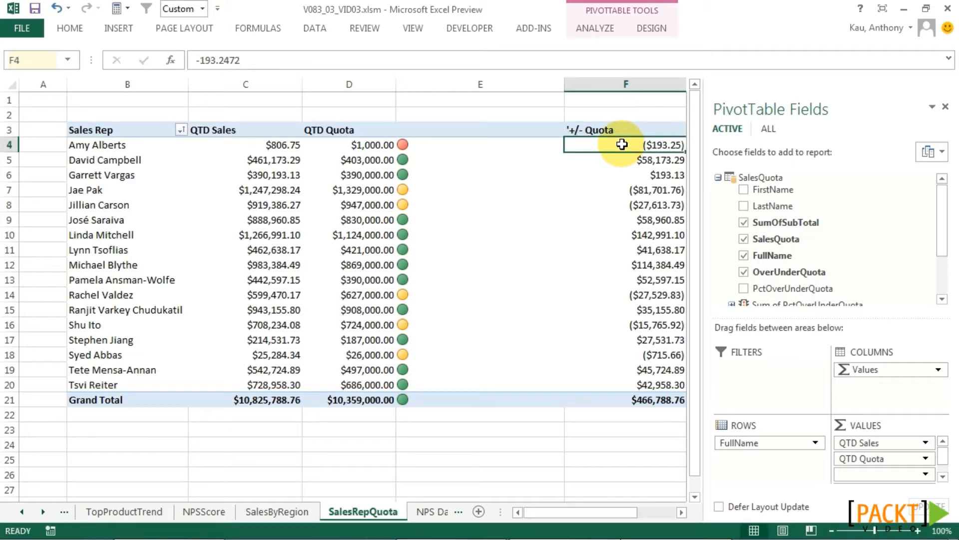
Remove the leading apostrophe from the OverUnderQuota field's custom name so it reads +/- Quota.
{"action": "key", "text": "Up"}
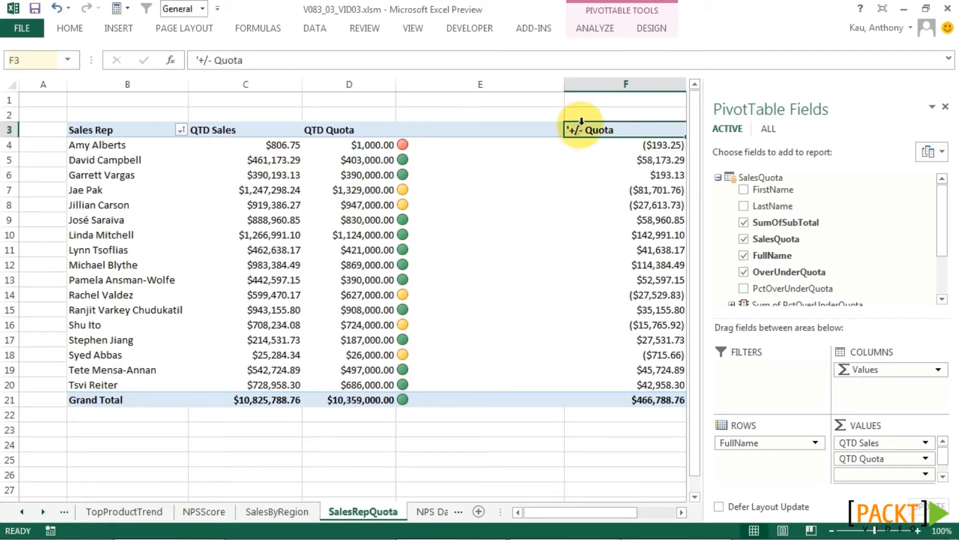
{"action": "double_click", "coordinate": [569, 130]}
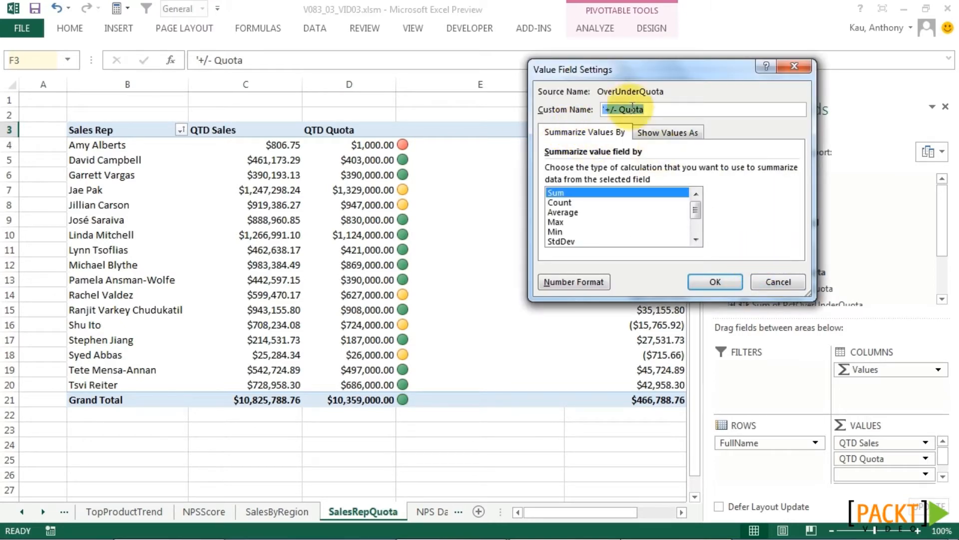
{"action": "left_click", "coordinate": [611, 109]}
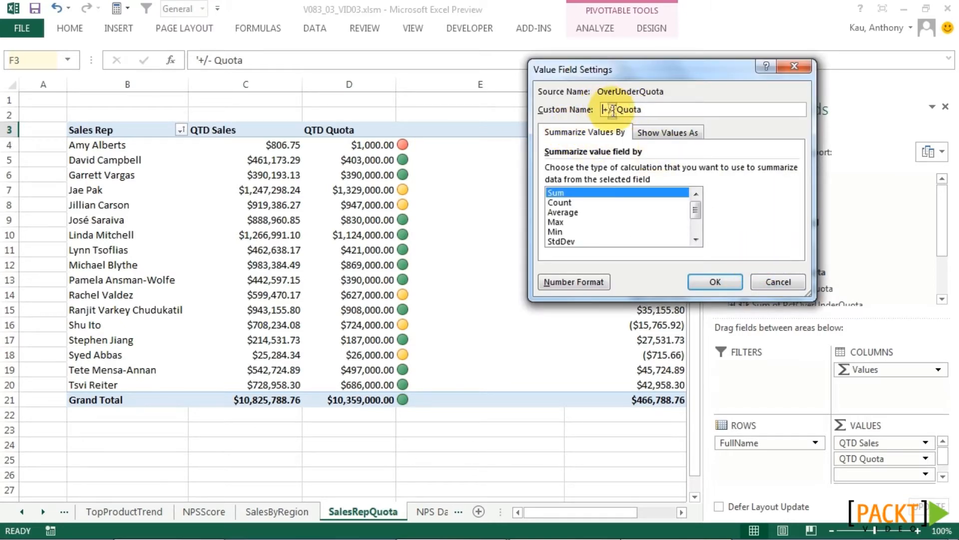
{"action": "key", "text": "Return"}
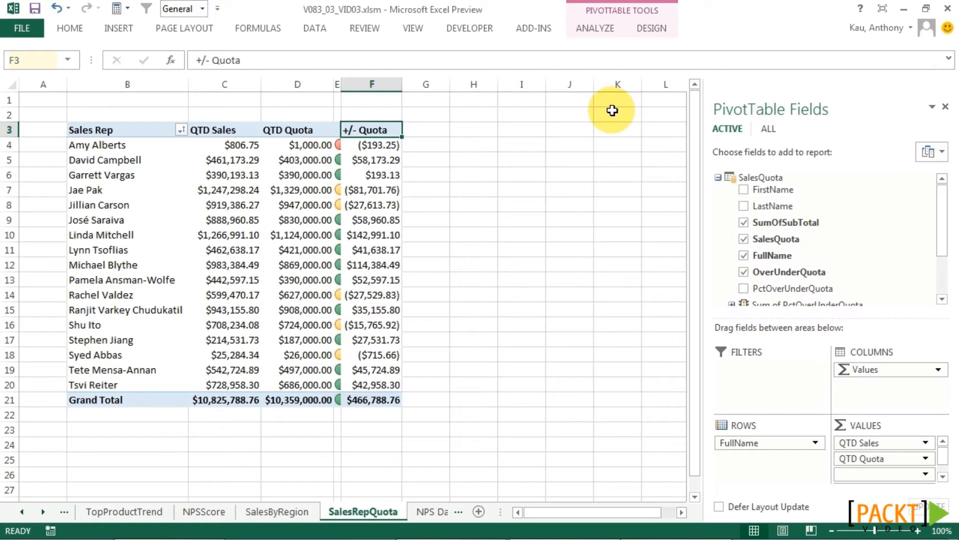
Widen column E enough to show the full status icons beside the QTD Quota values.
{"action": "left_click_drag", "start_coordinate": [341, 85], "coordinate": [356, 85]}
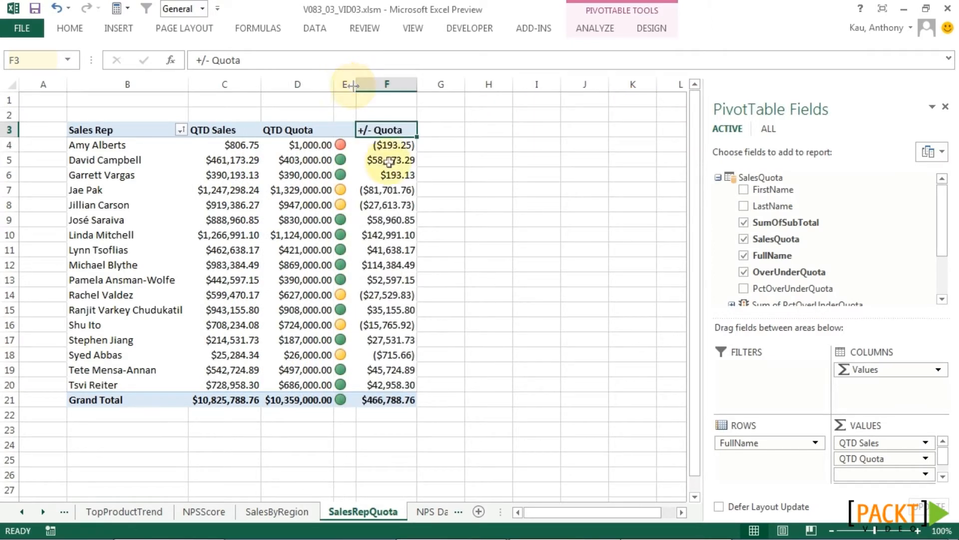
{"action": "left_click", "coordinate": [437, 293]}
{"action": "left_click_drag", "start_coordinate": [156, 131], "coordinate": [381, 139]}
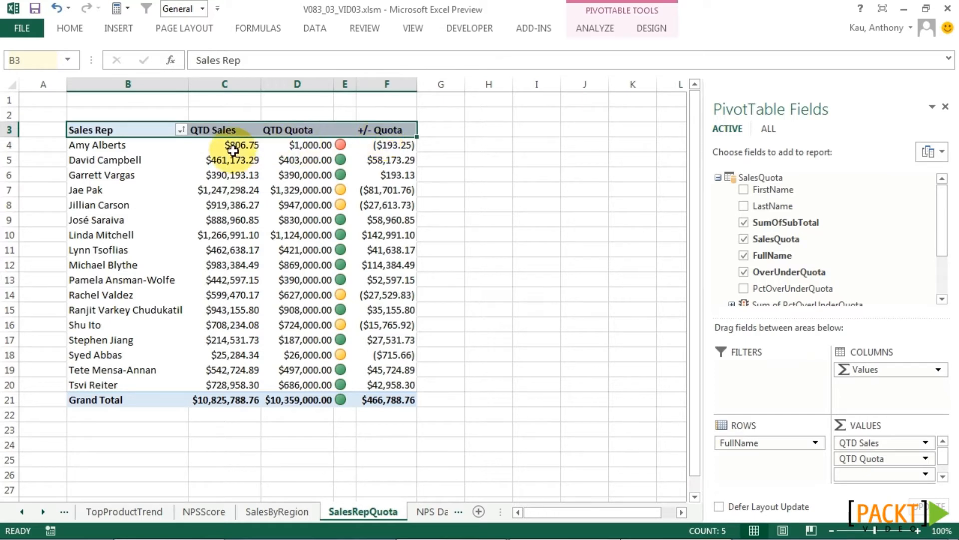
Try applying the comma style and adjusting the decimal places directly on the QTD Sales cells C4:C7.
{"action": "mouse_move", "coordinate": [232, 146]}
{"action": "left_click_drag", "start_coordinate": [232, 146], "coordinate": [222, 191]}
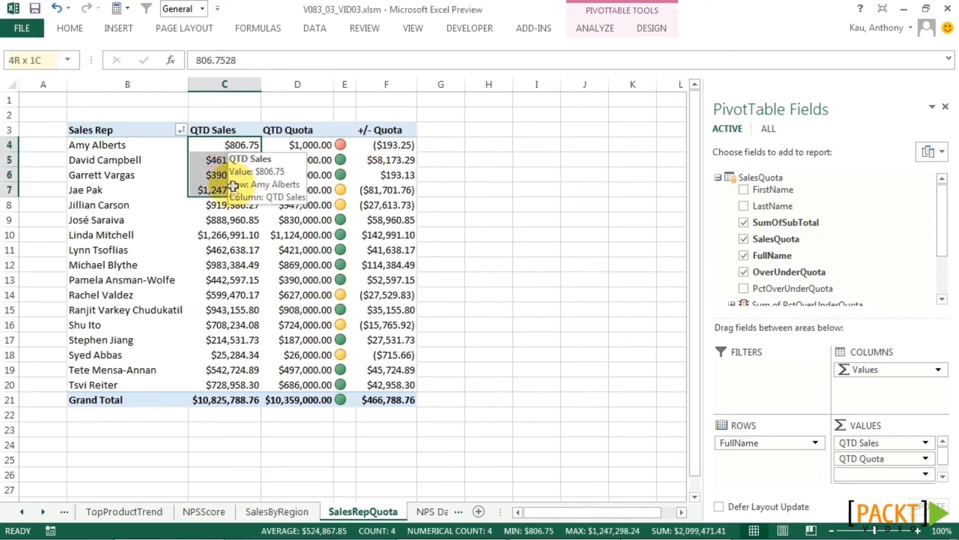
{"action": "left_click", "coordinate": [68, 31]}
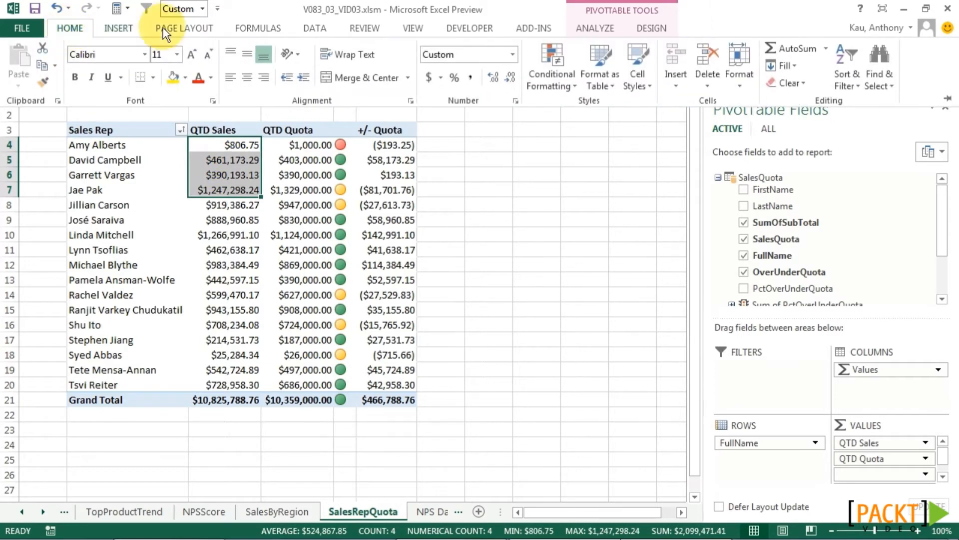
{"action": "left_click", "coordinate": [469, 77]}
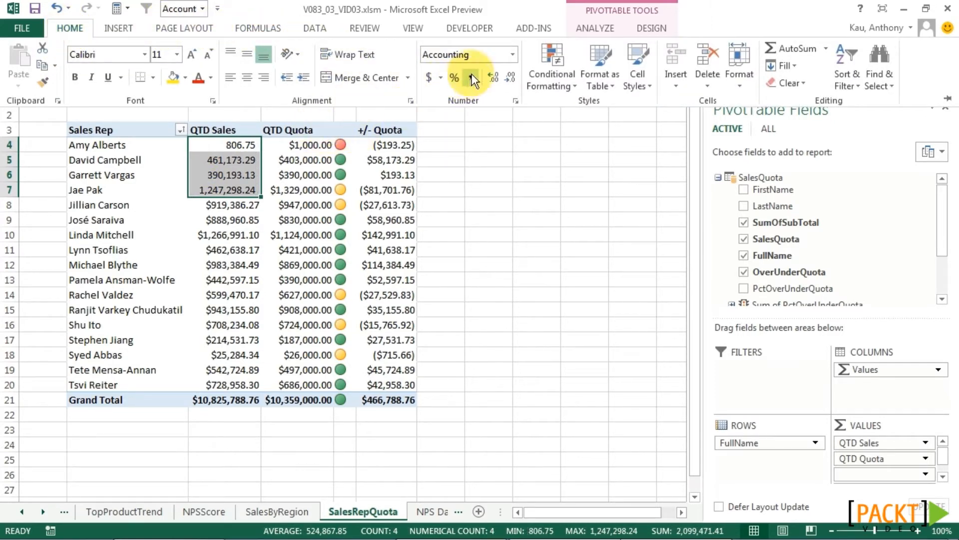
{"action": "left_click", "coordinate": [492, 78]}
{"action": "left_click", "coordinate": [491, 78]}
{"action": "left_click", "coordinate": [511, 78]}
{"action": "left_click", "coordinate": [511, 78]}
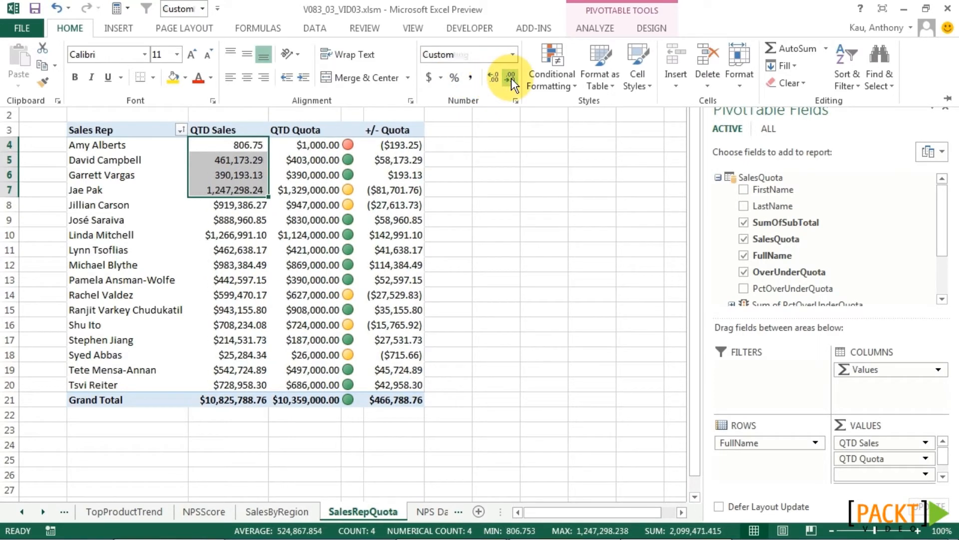
{"action": "left_click", "coordinate": [224, 148]}
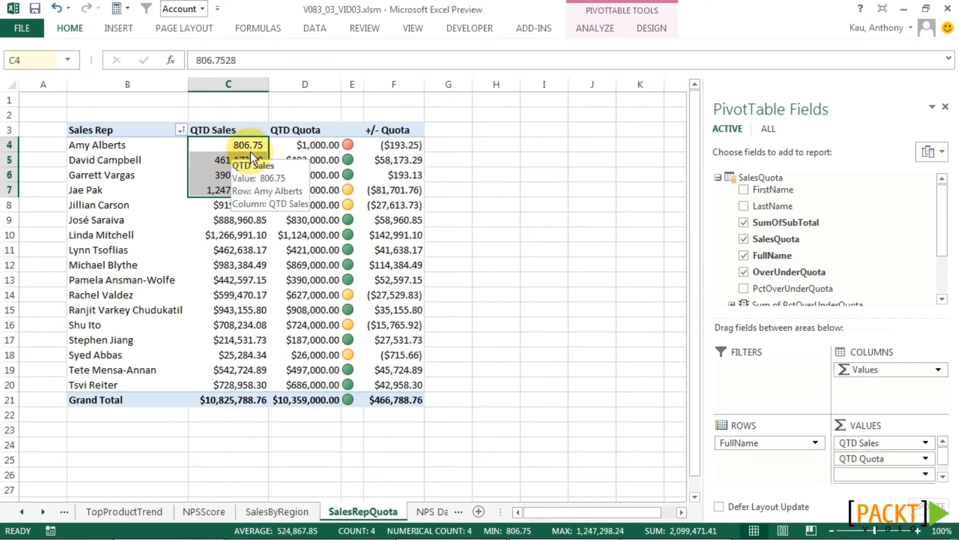
Set the QTD Sales value field's number format to Currency with 0 decimal places.
{"action": "left_click", "coordinate": [243, 148]}
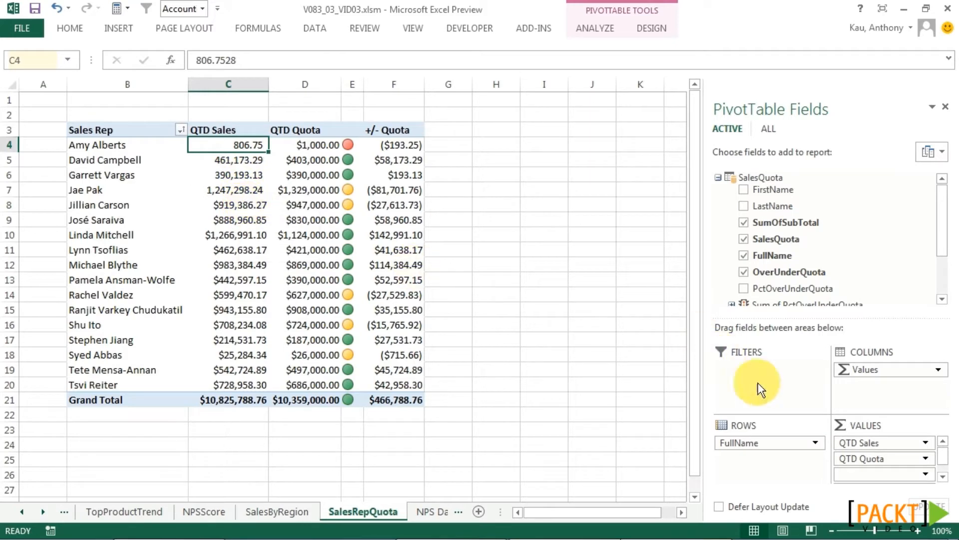
{"action": "right_click", "coordinate": [245, 146]}
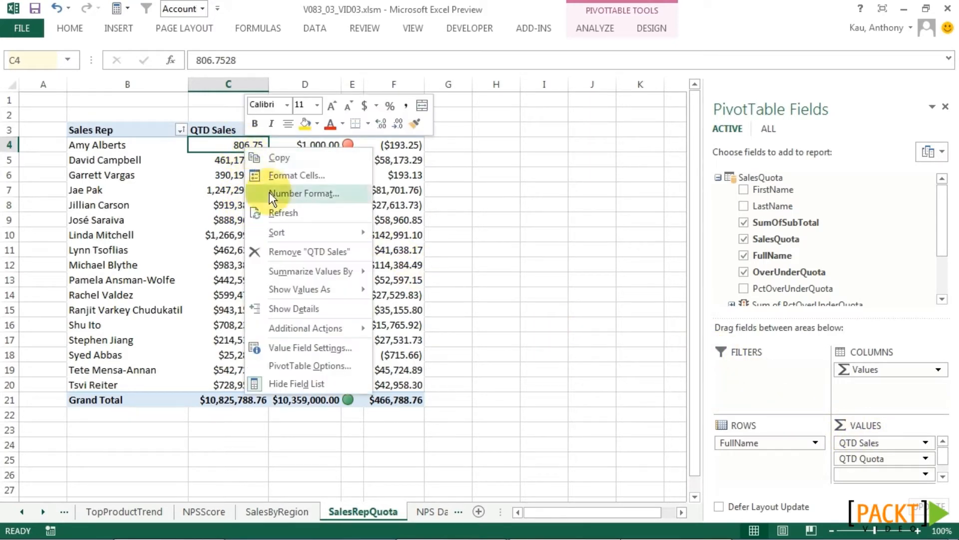
{"action": "left_click", "coordinate": [330, 347]}
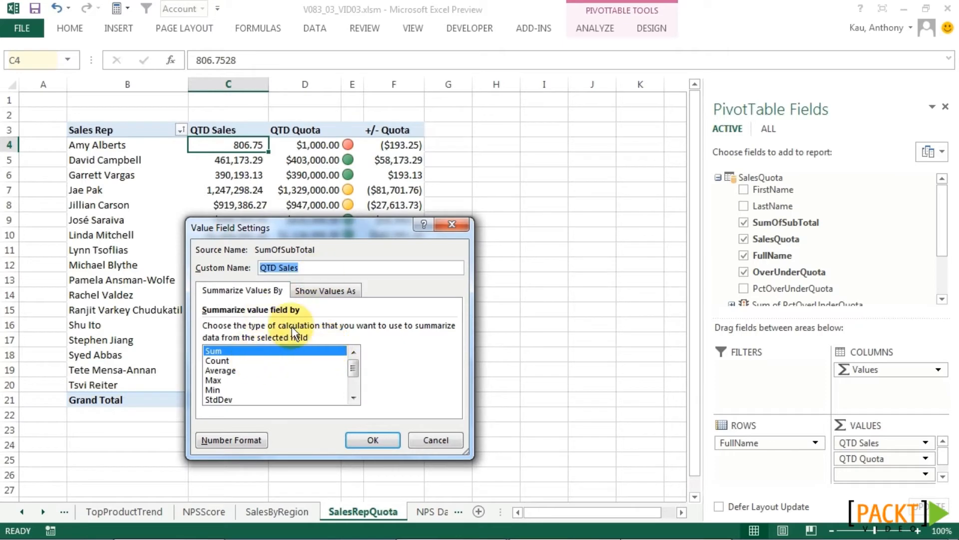
{"action": "left_click", "coordinate": [235, 440]}
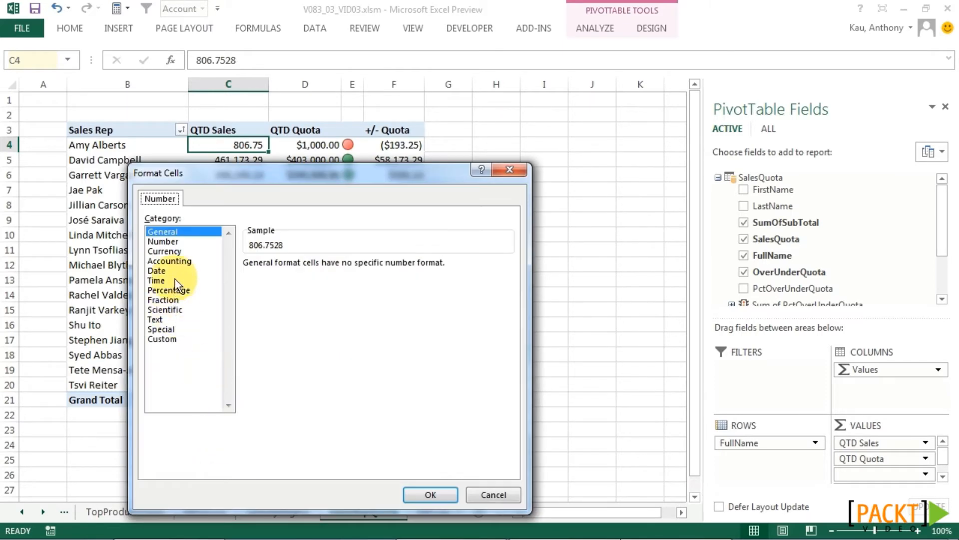
{"action": "left_click", "coordinate": [177, 252]}
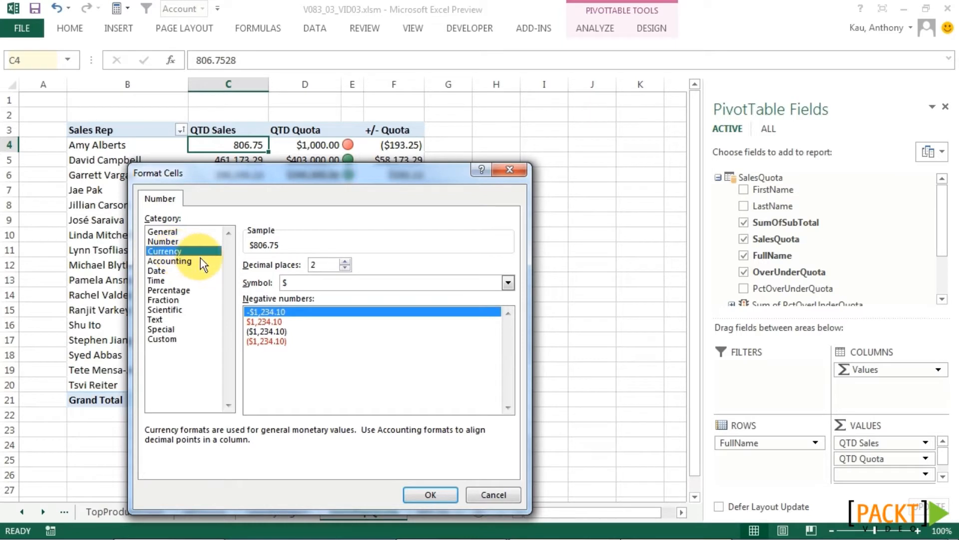
{"action": "left_click", "coordinate": [345, 267]}
{"action": "left_click", "coordinate": [345, 267]}
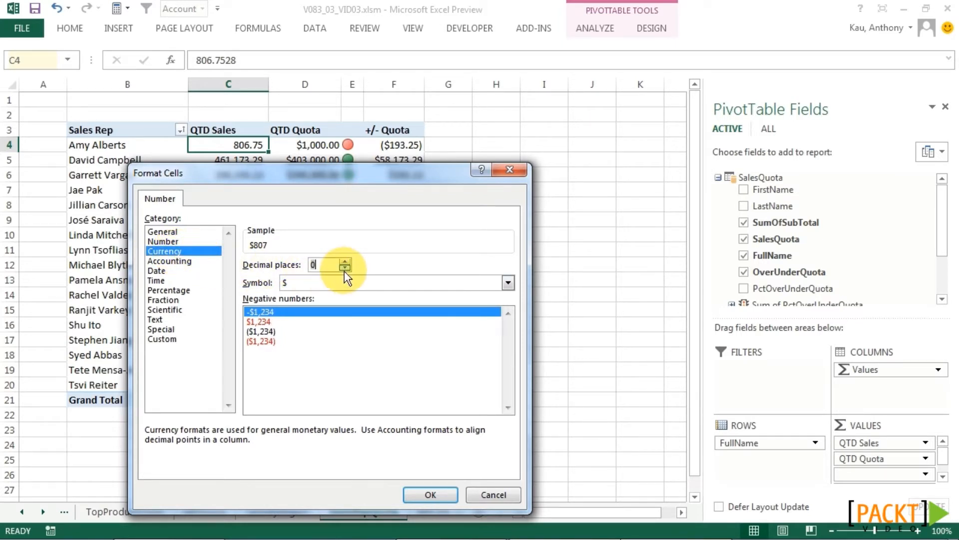
{"action": "left_click", "coordinate": [436, 492]}
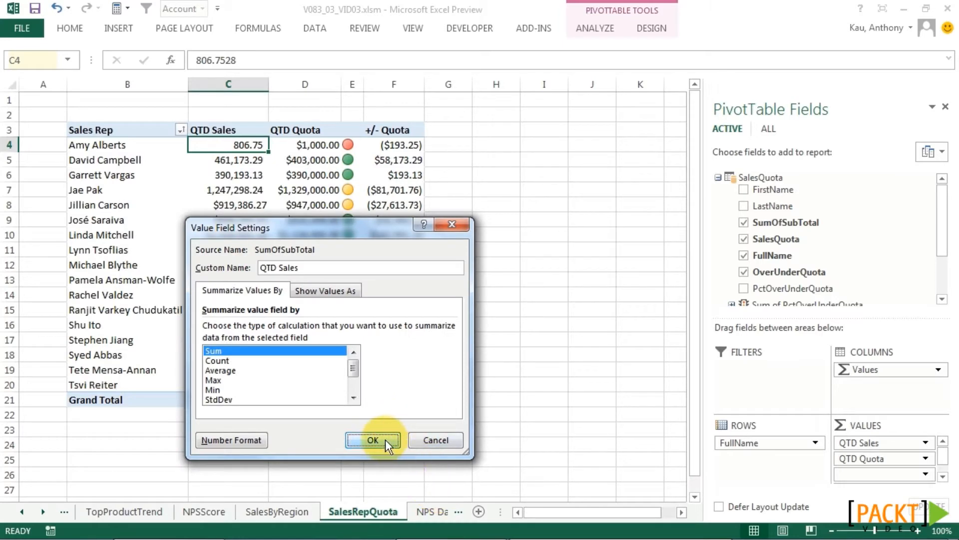
{"action": "left_click", "coordinate": [373, 440]}
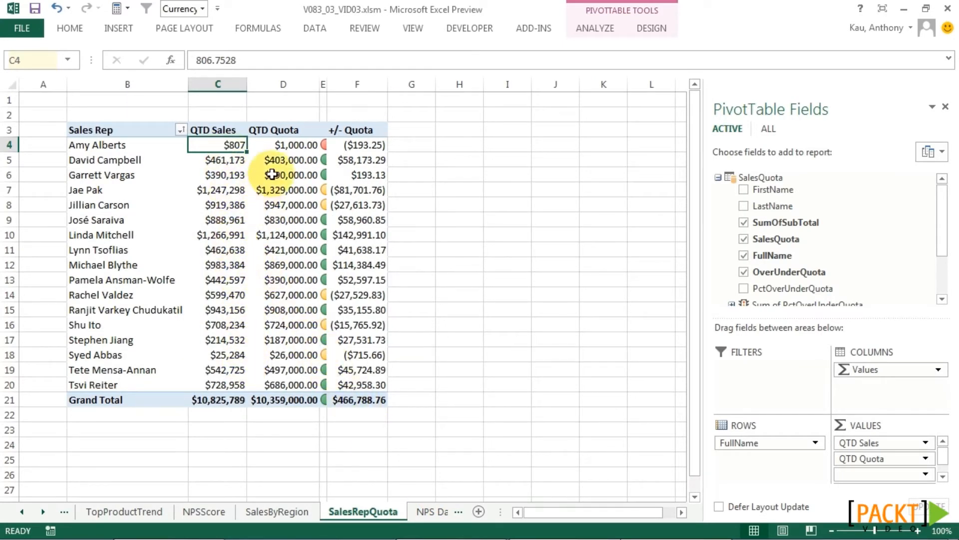
Set the QTD Quota value field's number format to Currency with 0 decimal places.
{"action": "left_click", "coordinate": [279, 160]}
{"action": "right_click", "coordinate": [286, 162]}
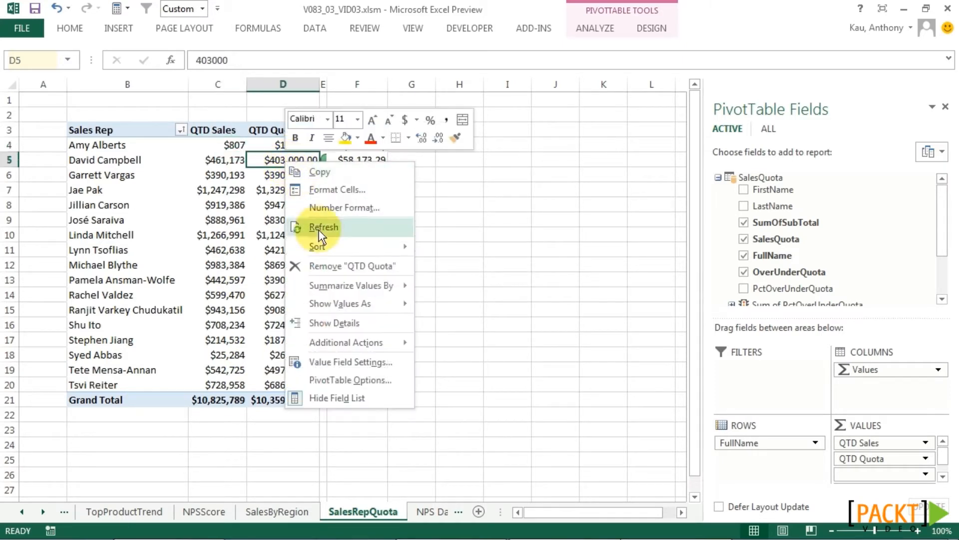
{"action": "left_click", "coordinate": [350, 362]}
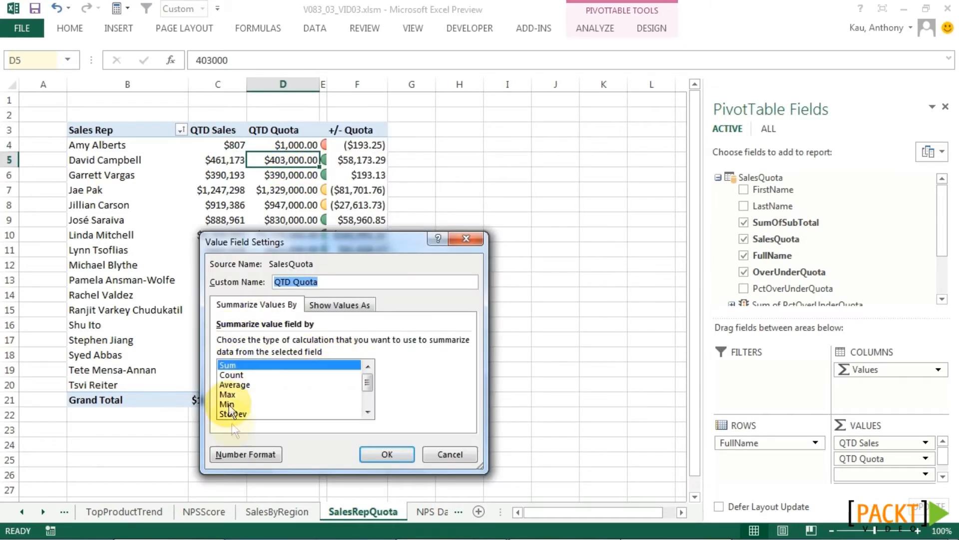
{"action": "left_click", "coordinate": [245, 455]}
{"action": "left_click", "coordinate": [203, 266]}
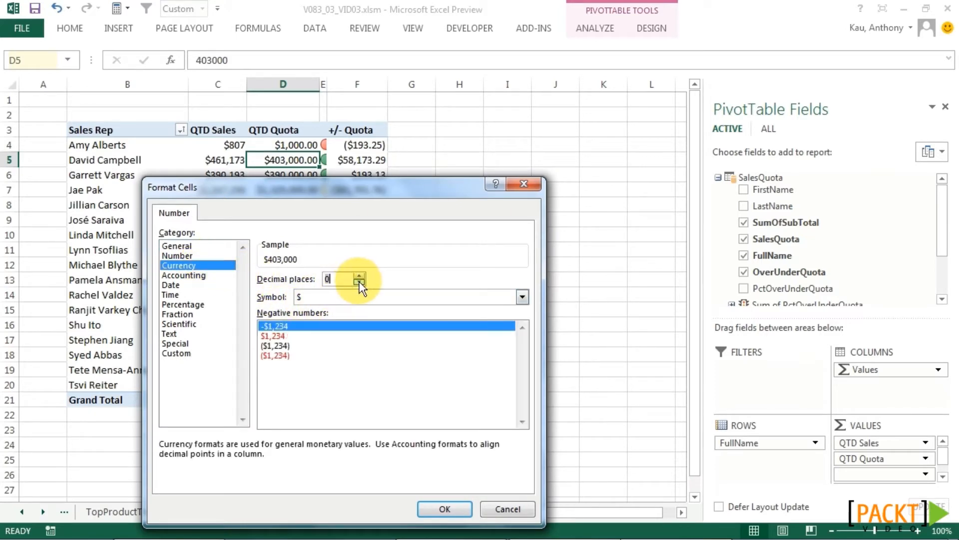
{"action": "left_click", "coordinate": [435, 509]}
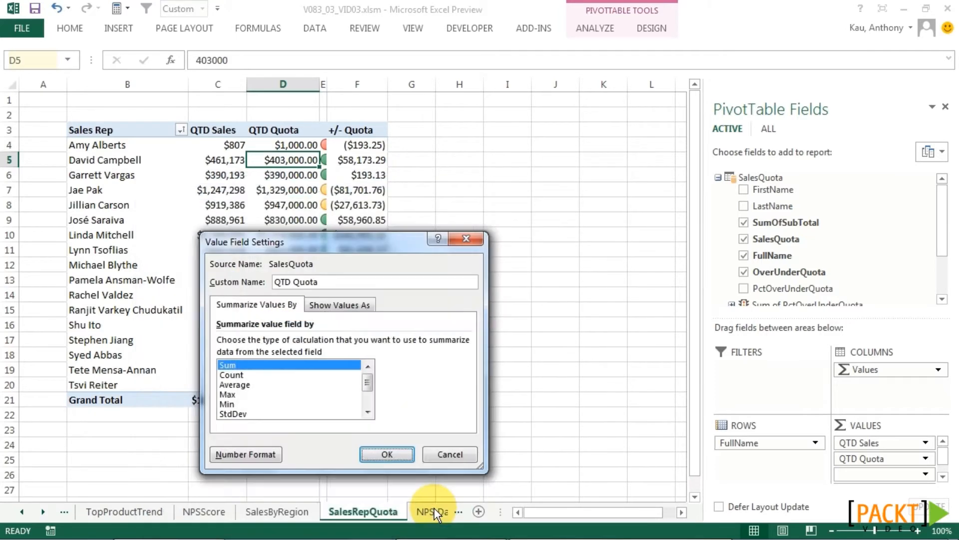
{"action": "left_click", "coordinate": [396, 455]}
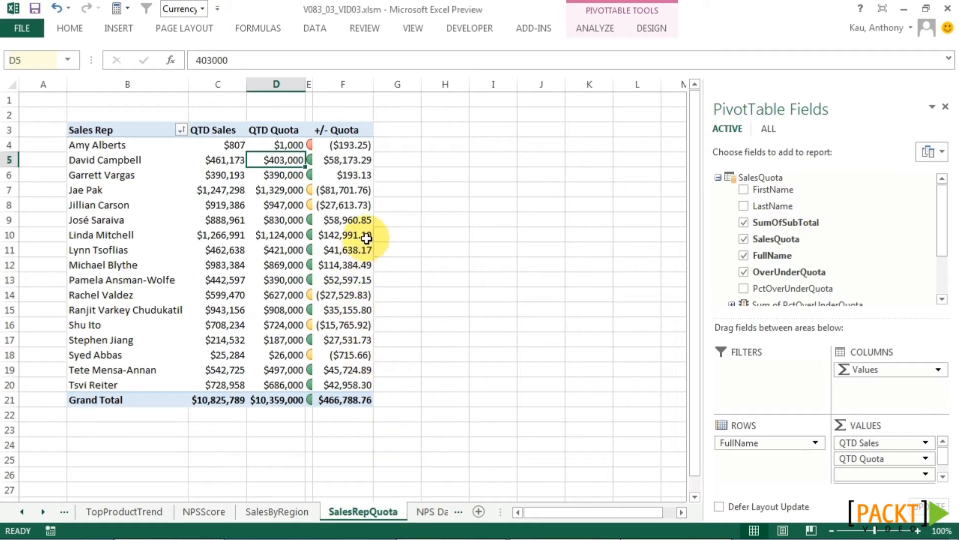
Set the +/- Quota value field's number format to Currency with 0 decimal places and negative numbers in black parentheses.
{"action": "left_click", "coordinate": [346, 145]}
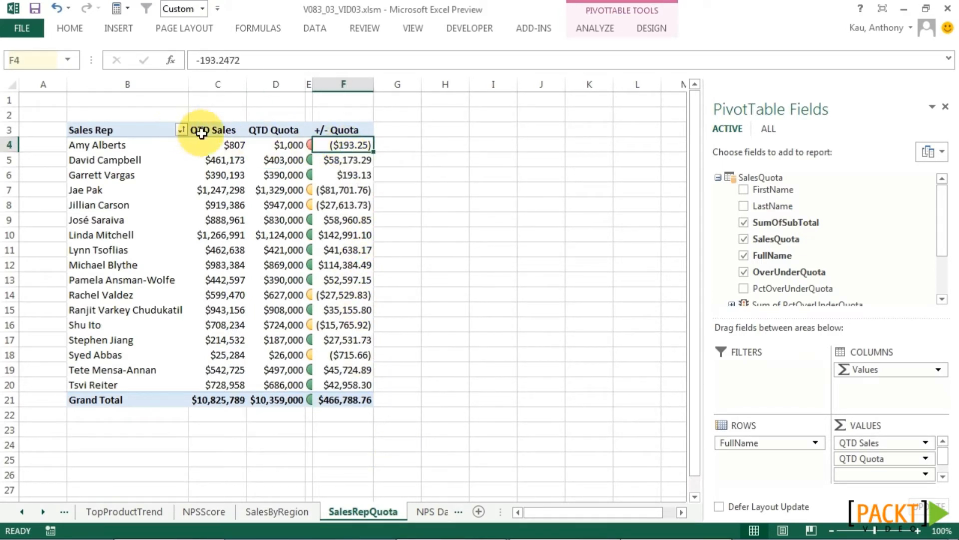
{"action": "right_click", "coordinate": [355, 145]}
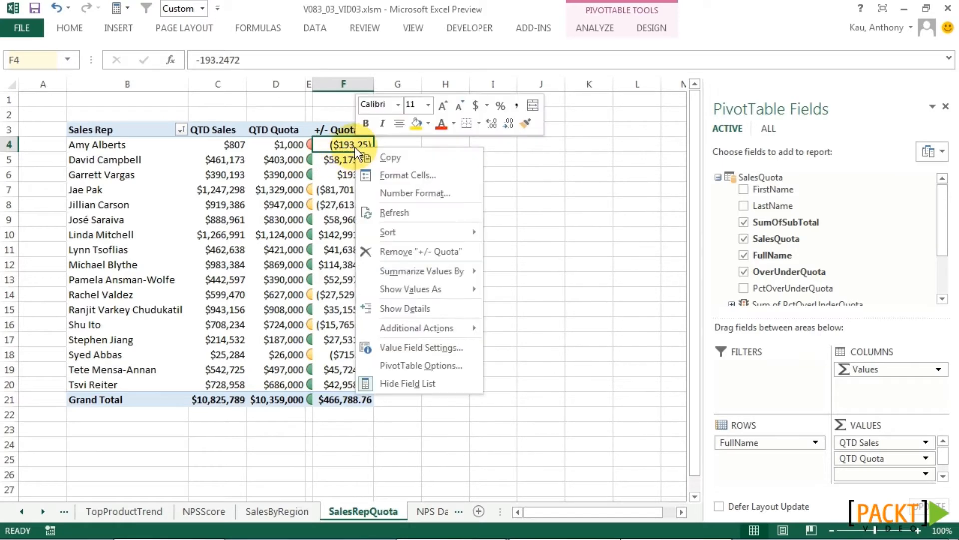
{"action": "left_click", "coordinate": [425, 348]}
{"action": "left_click", "coordinate": [316, 442]}
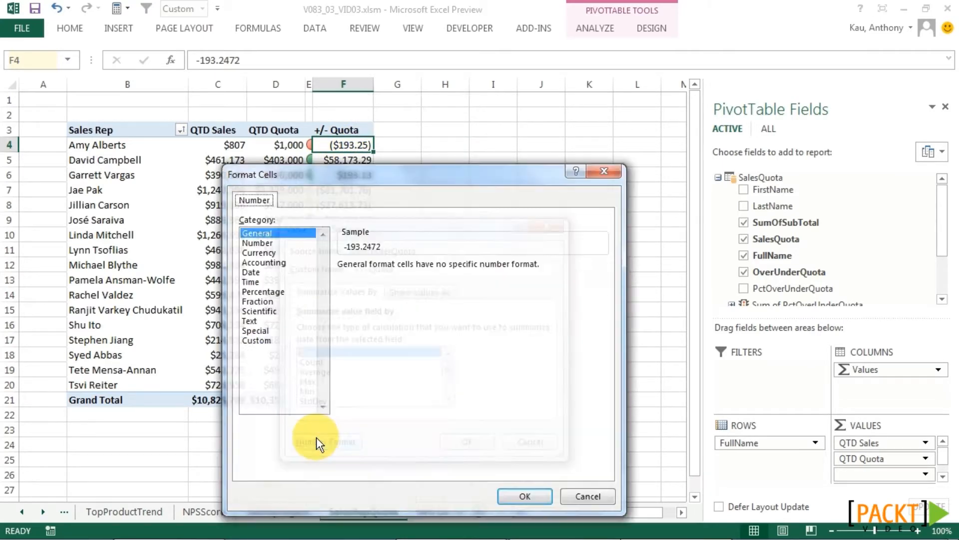
{"action": "left_click", "coordinate": [271, 252]}
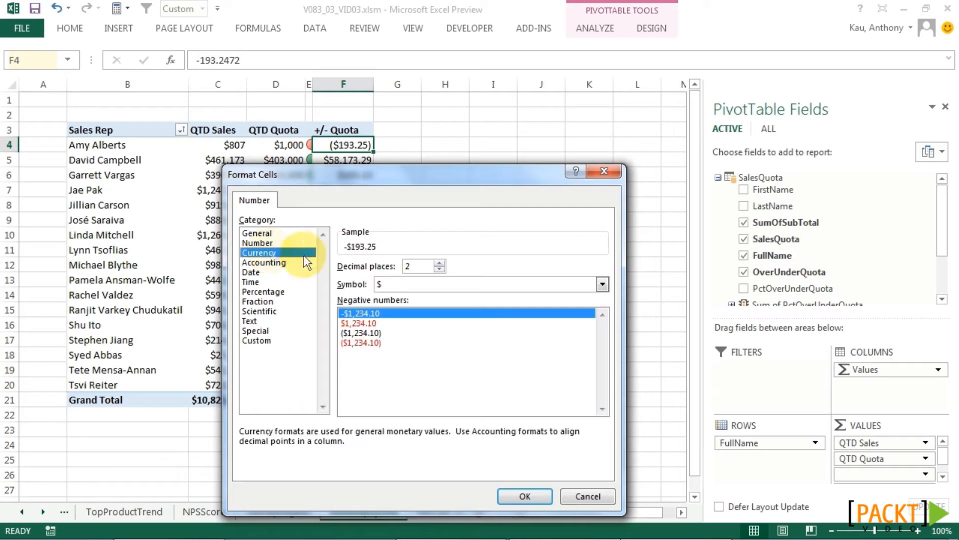
{"action": "left_click", "coordinate": [440, 269]}
{"action": "left_click", "coordinate": [440, 269]}
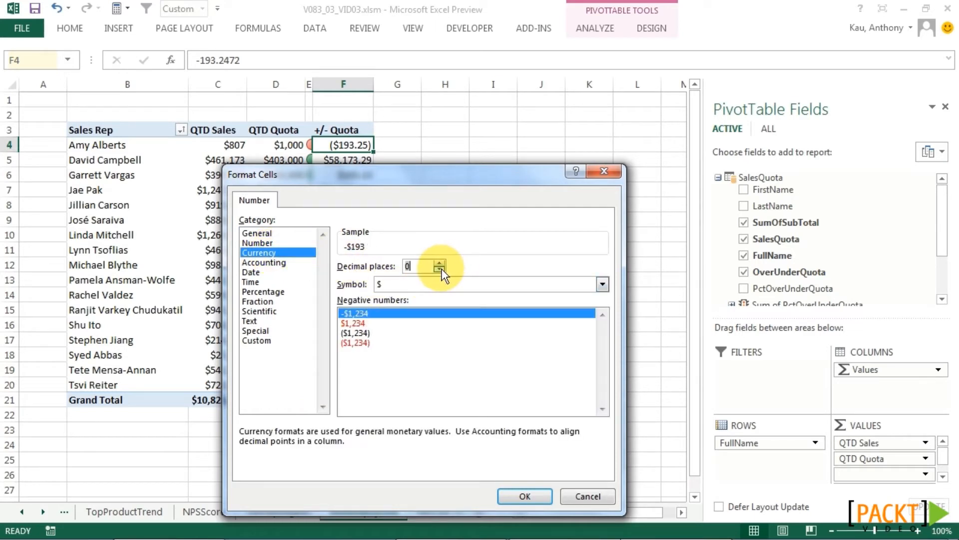
{"action": "left_click", "coordinate": [355, 333]}
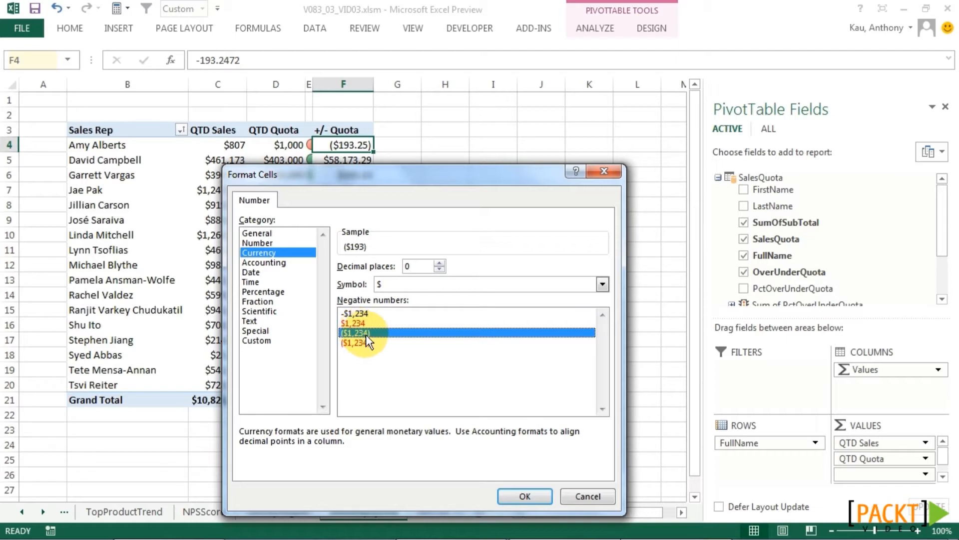
{"action": "left_click", "coordinate": [523, 497]}
{"action": "left_click", "coordinate": [465, 443]}
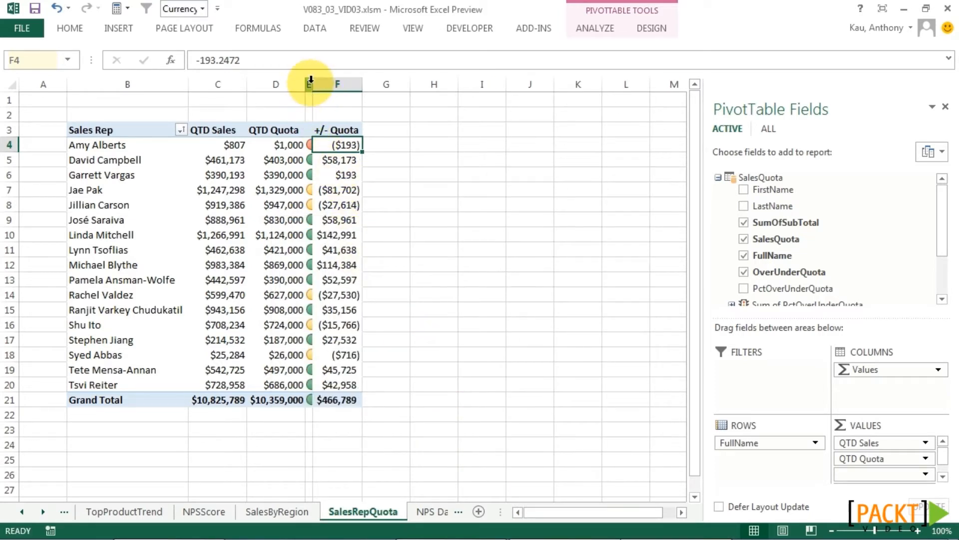
Widen column E to show the full status icons, and sort the sales reps by QTD Sales from largest to smallest.
{"action": "left_click_drag", "start_coordinate": [314, 84], "coordinate": [329, 84]}
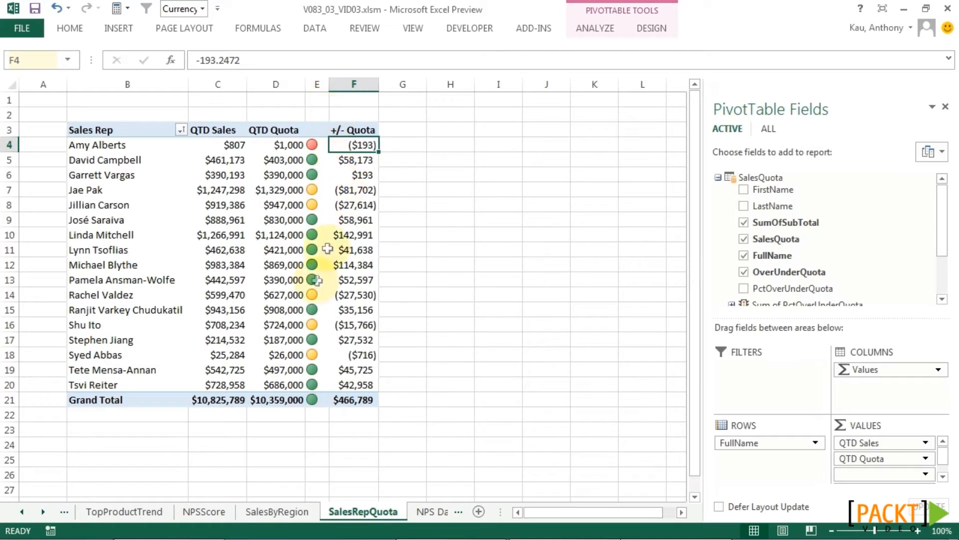
{"action": "mouse_move", "coordinate": [316, 281]}
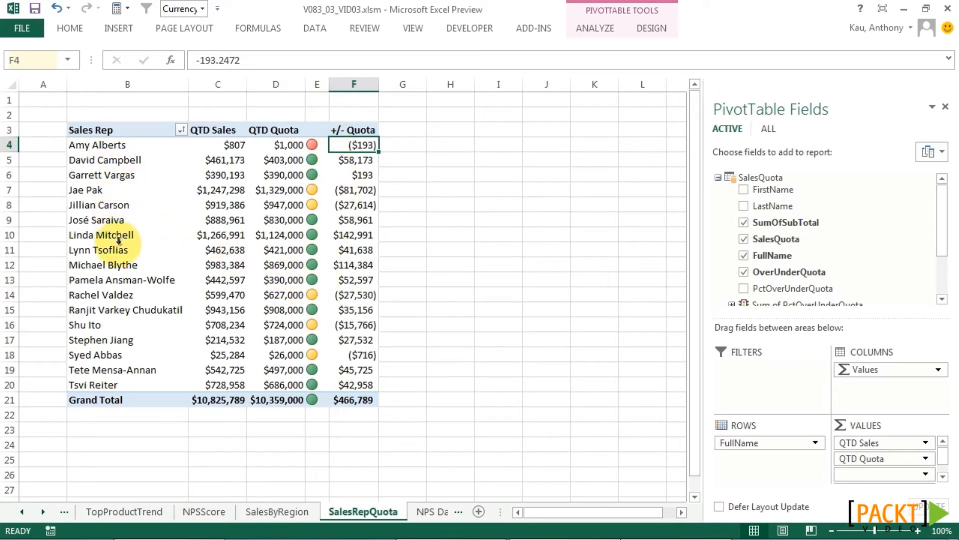
{"action": "right_click", "coordinate": [232, 147]}
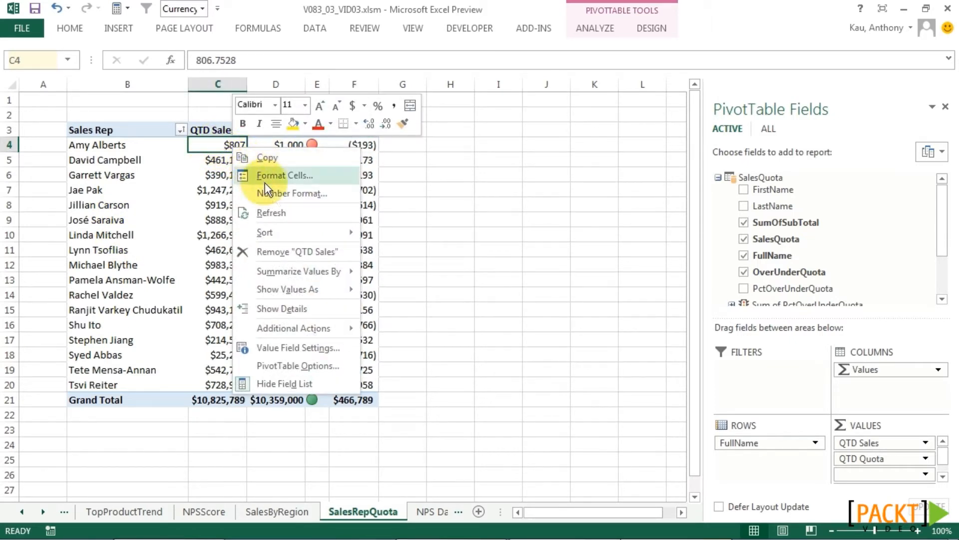
{"action": "mouse_move", "coordinate": [301, 230]}
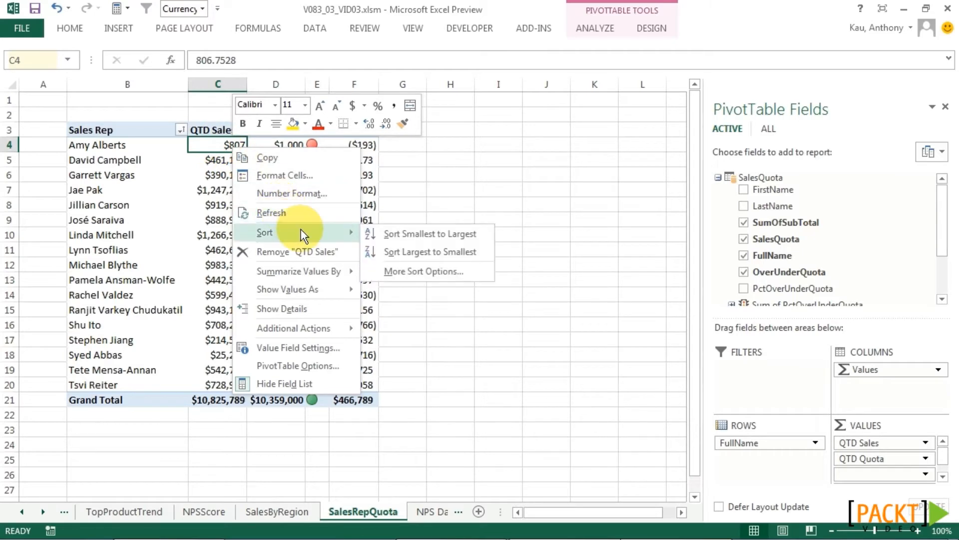
{"action": "left_click", "coordinate": [428, 254]}
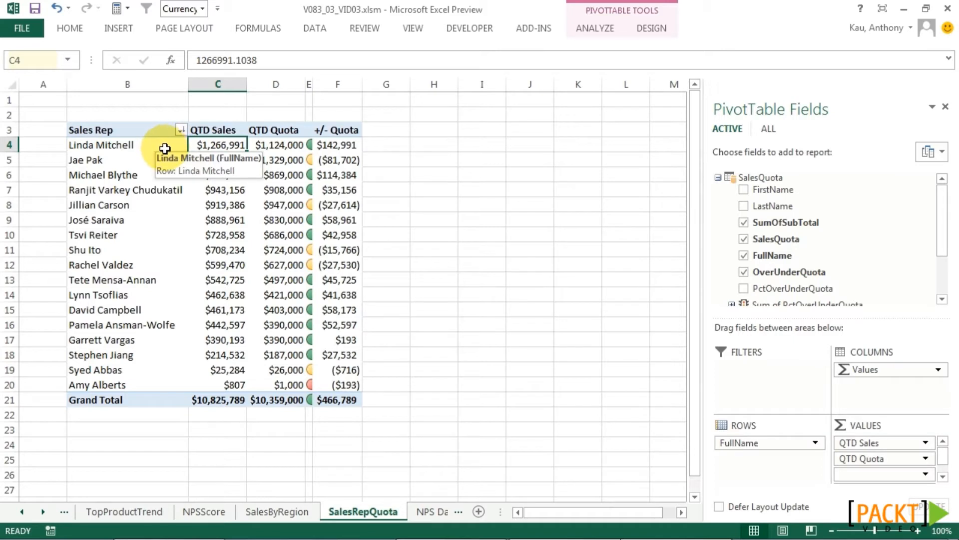
Filter the Sales Rep names in the PivotTable to the top 5 items by QTD Sales.
{"action": "left_click", "coordinate": [146, 147]}
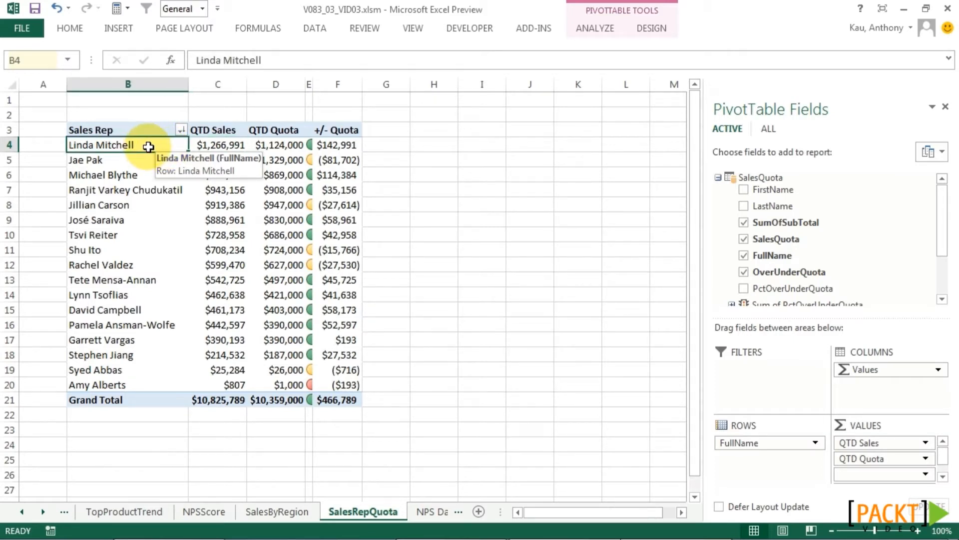
{"action": "right_click", "coordinate": [126, 145]}
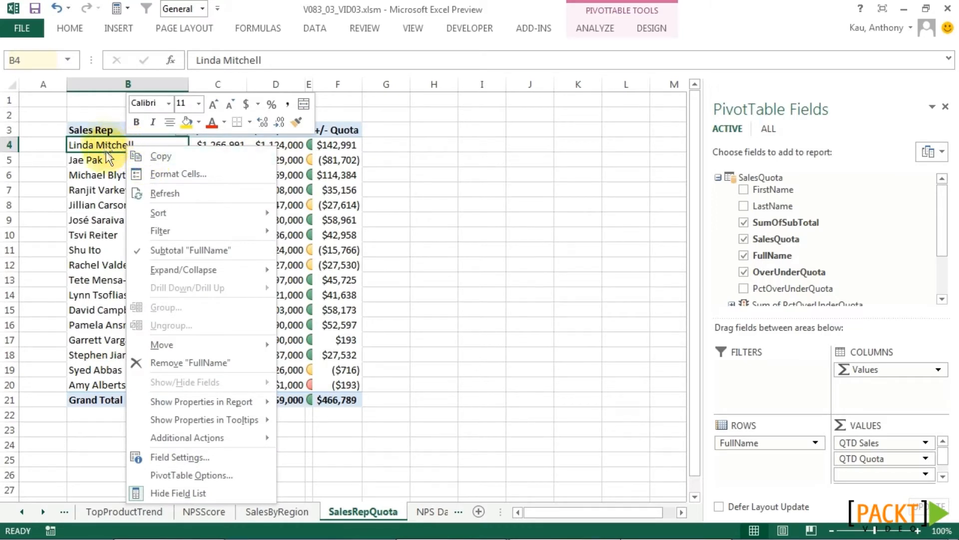
{"action": "mouse_move", "coordinate": [208, 235]}
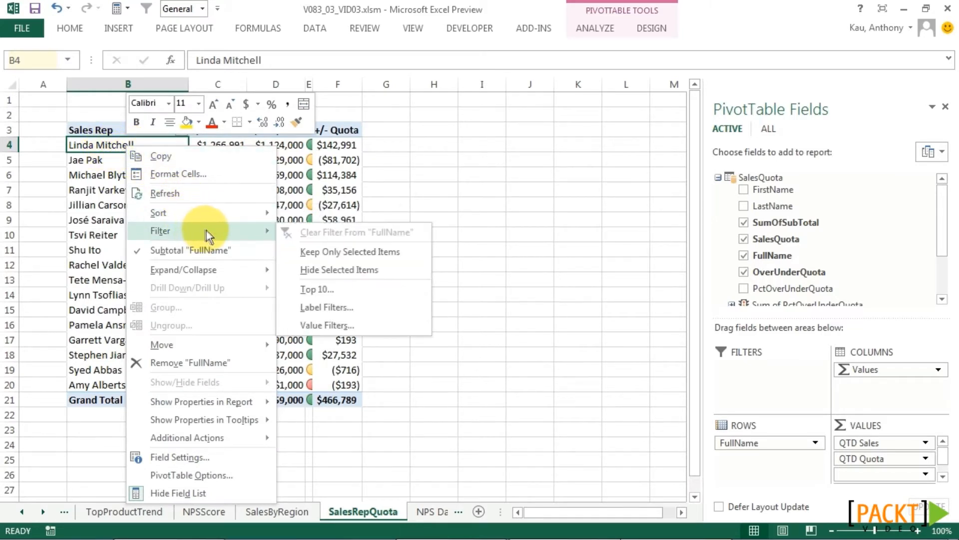
{"action": "left_click", "coordinate": [315, 290]}
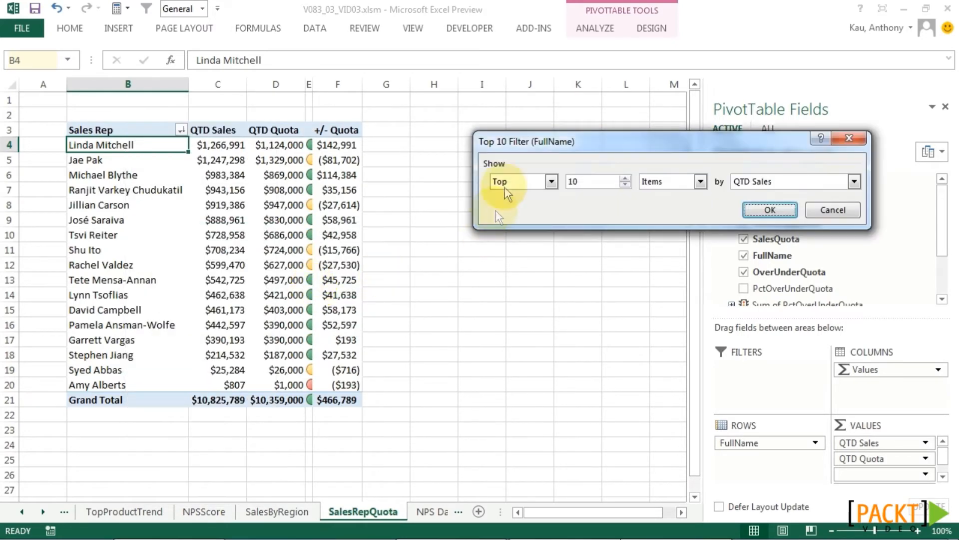
{"action": "left_click", "coordinate": [552, 182]}
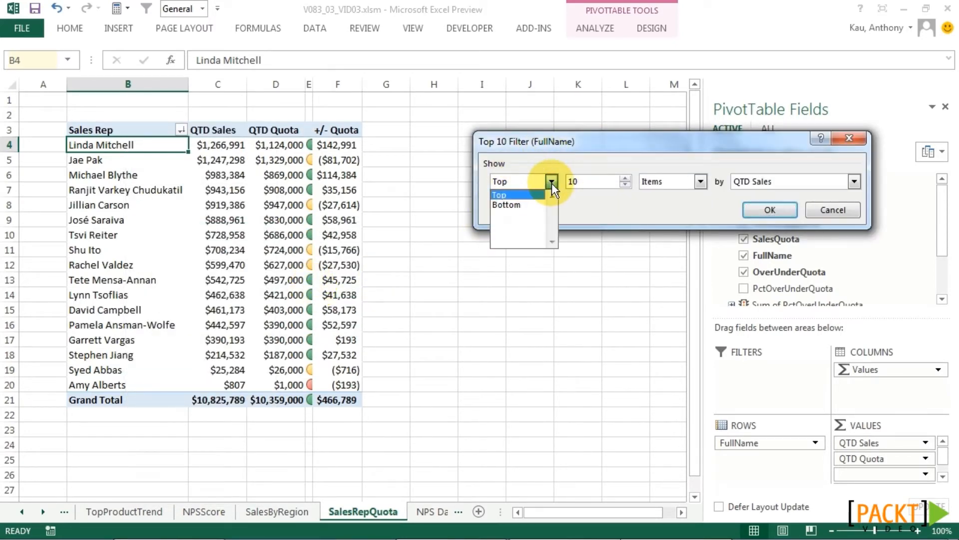
{"action": "left_click", "coordinate": [552, 182]}
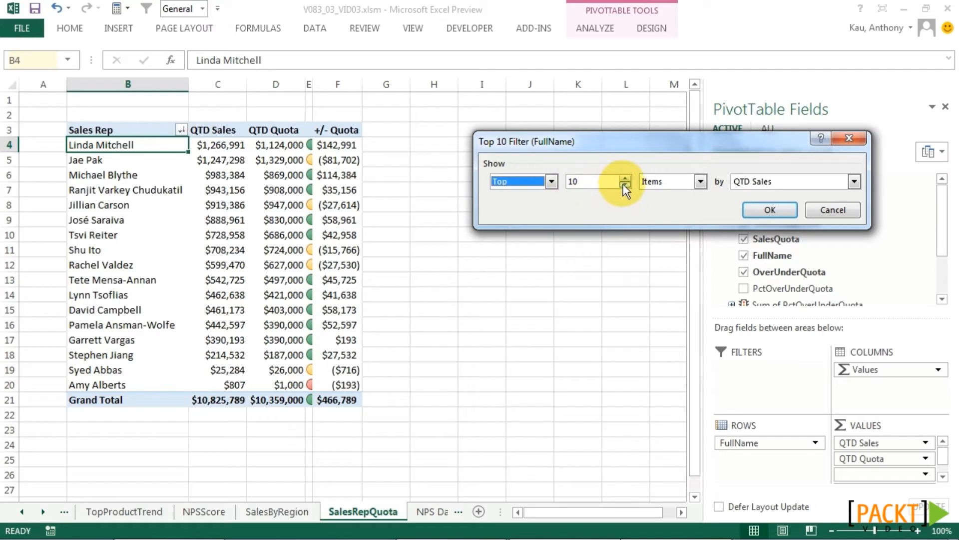
{"action": "left_click", "coordinate": [625, 184]}
{"action": "left_click", "coordinate": [624, 185]}
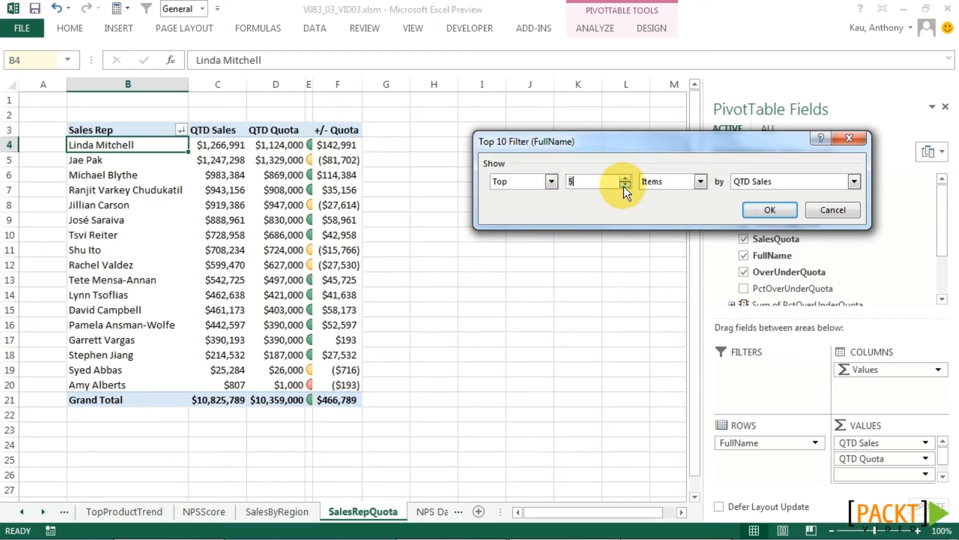
{"action": "left_click", "coordinate": [701, 182]}
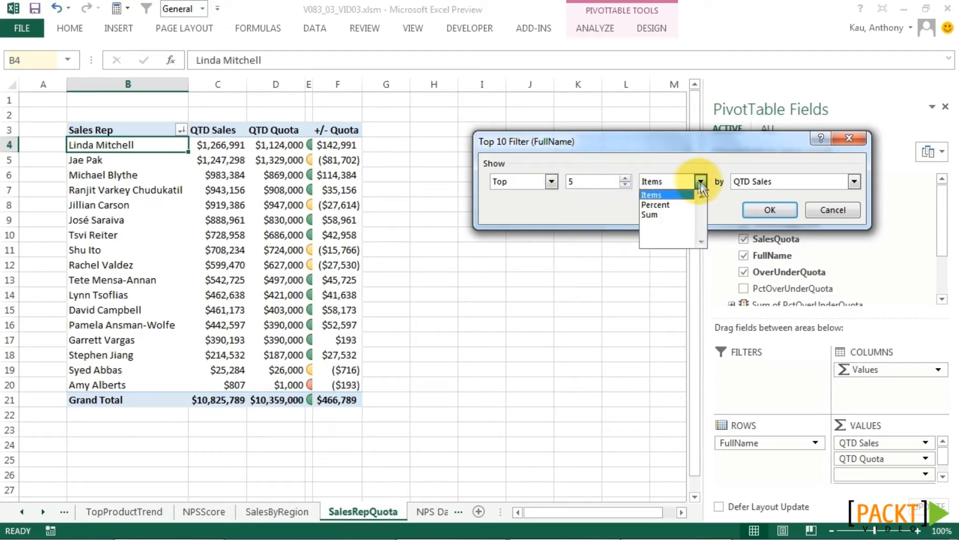
{"action": "left_click", "coordinate": [678, 195]}
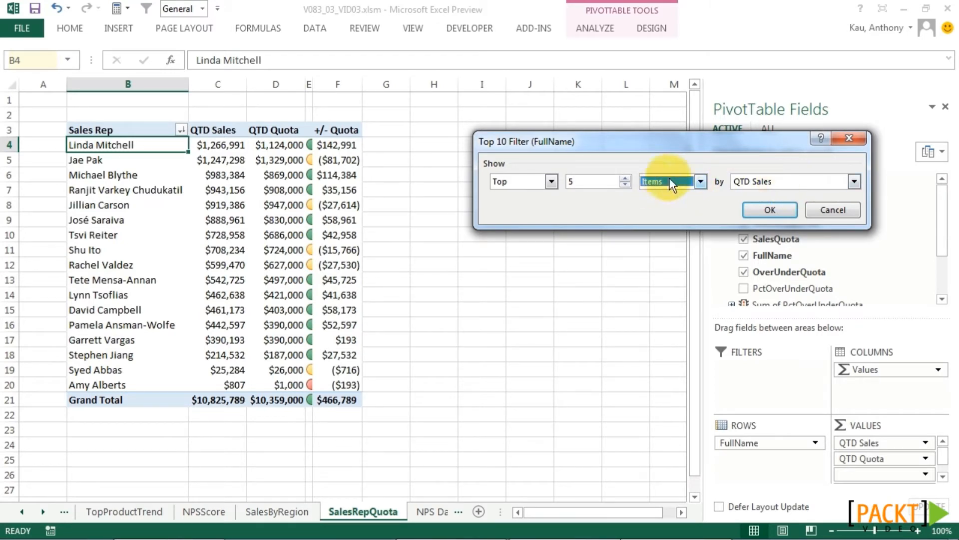
{"action": "left_click", "coordinate": [774, 186]}
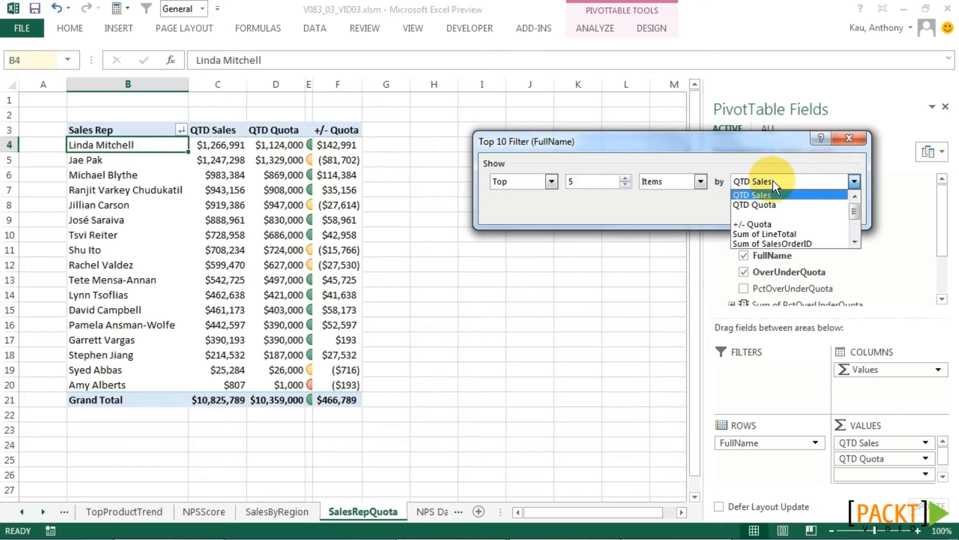
{"action": "left_click", "coordinate": [772, 195]}
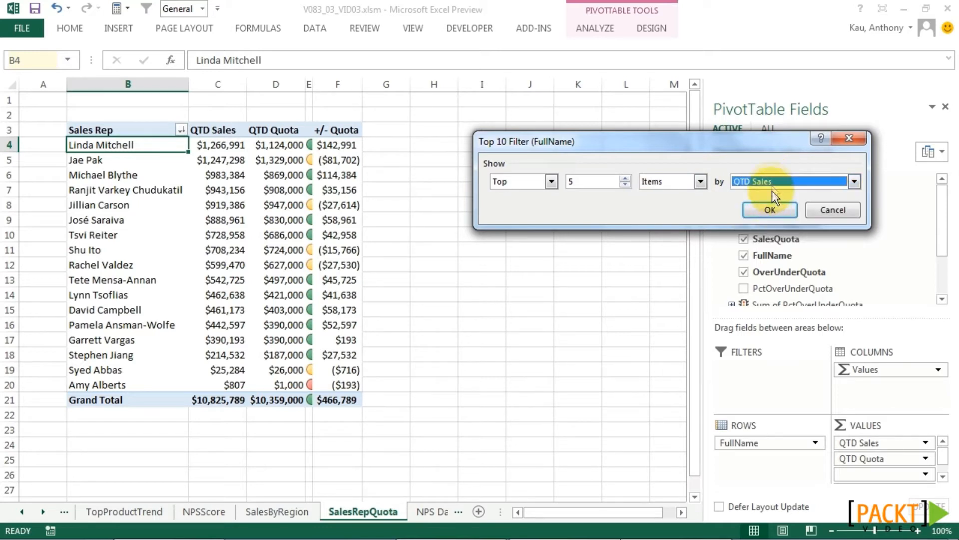
{"action": "left_click", "coordinate": [771, 210]}
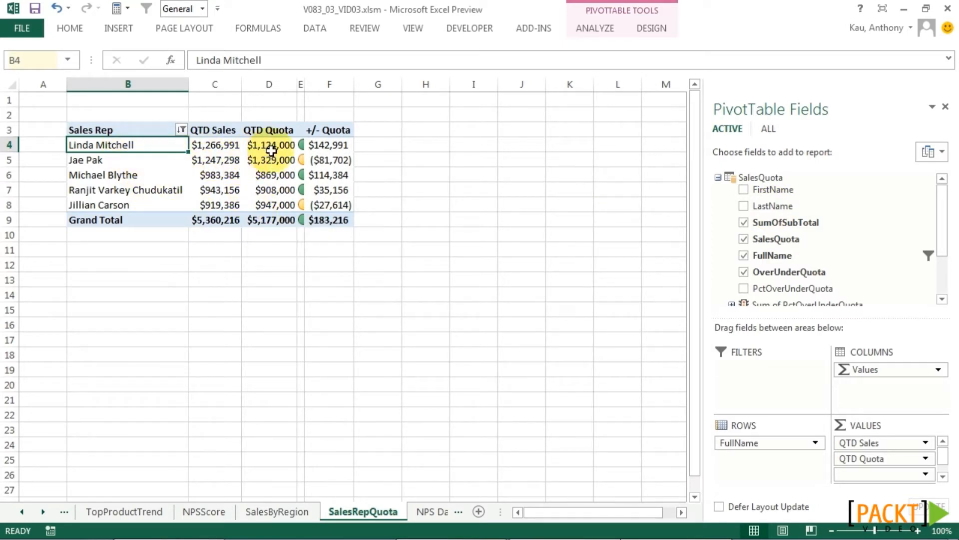
Turn off the PivotTable's grand totals for both rows and columns.
{"action": "mouse_move", "coordinate": [252, 144]}
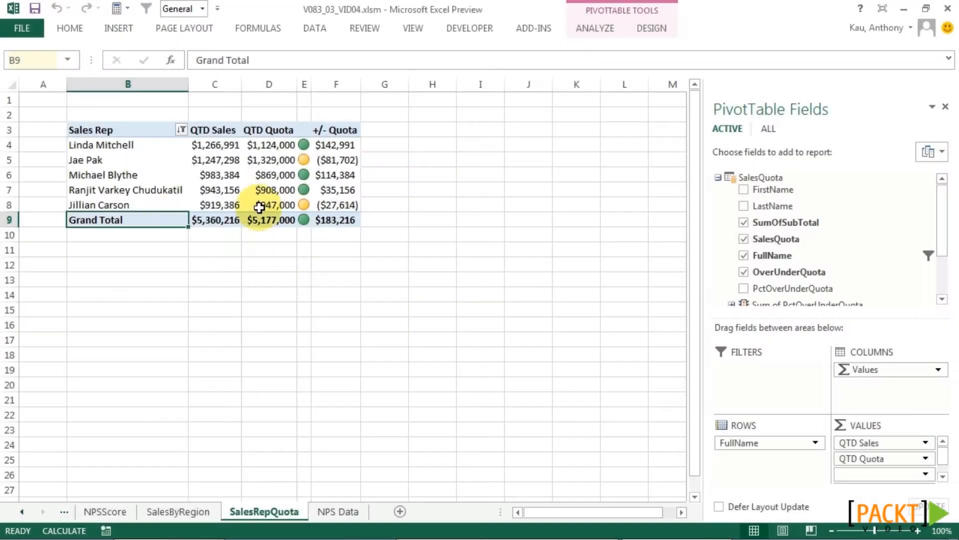
{"action": "left_click", "coordinate": [652, 28]}
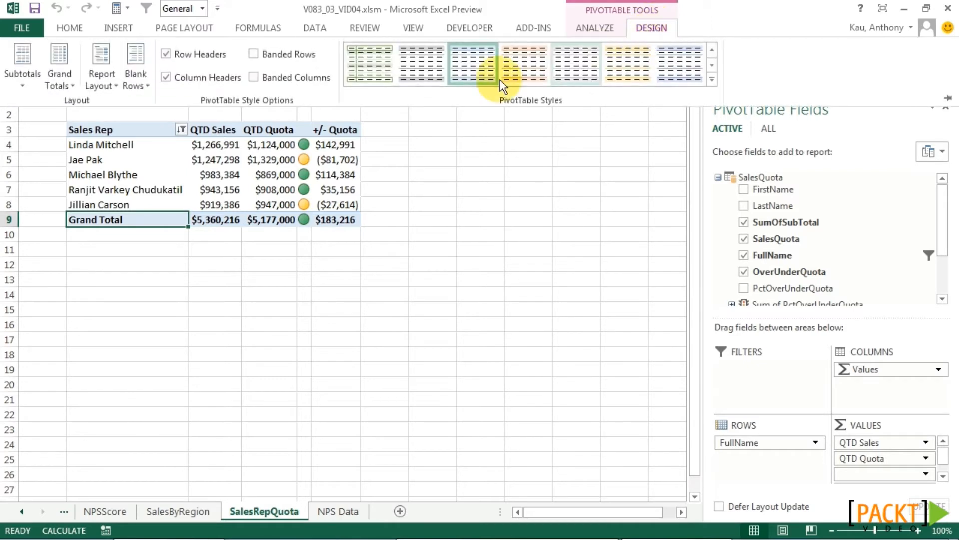
{"action": "left_click", "coordinate": [59, 64]}
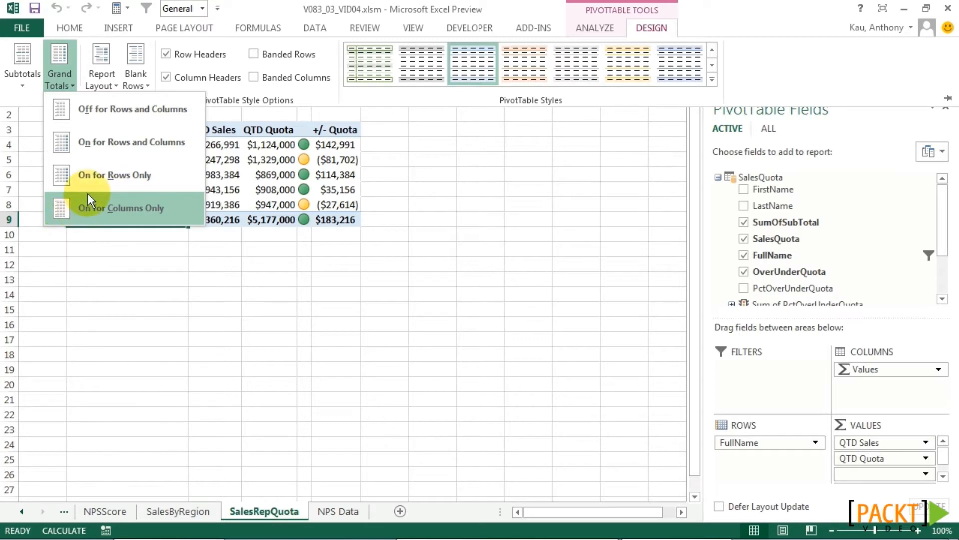
{"action": "left_click", "coordinate": [112, 111]}
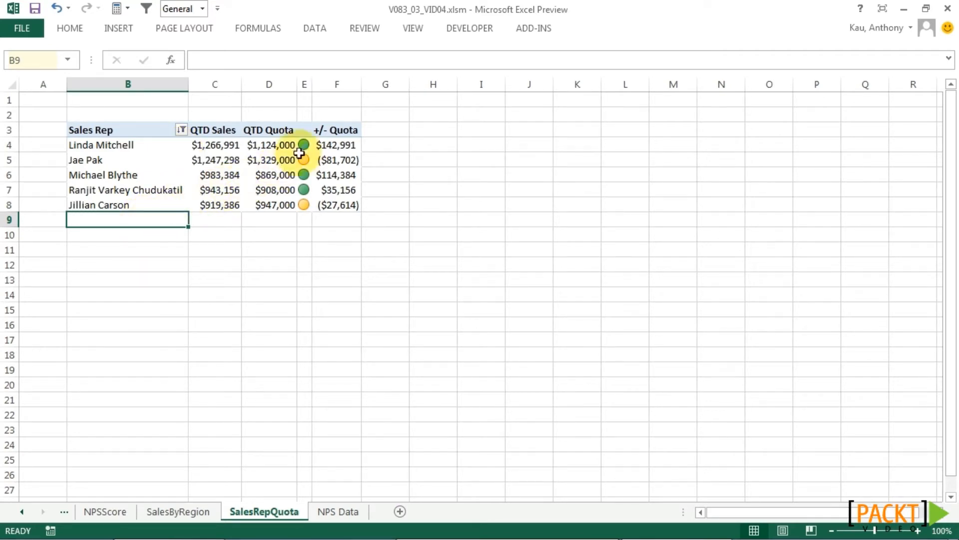
Refresh the PivotTable and disable autofitting of column widths on update in its options.
{"action": "right_click", "coordinate": [273, 161]}
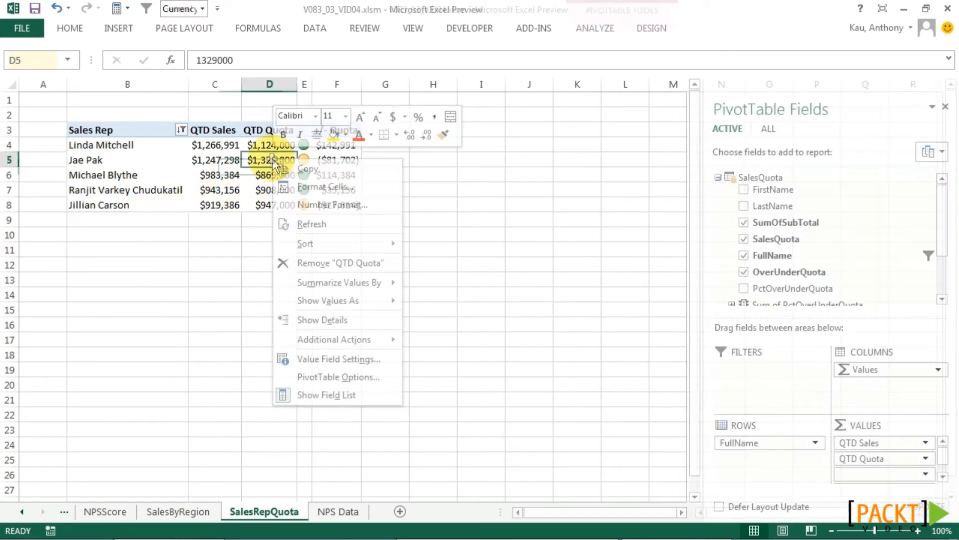
{"action": "left_click", "coordinate": [313, 223]}
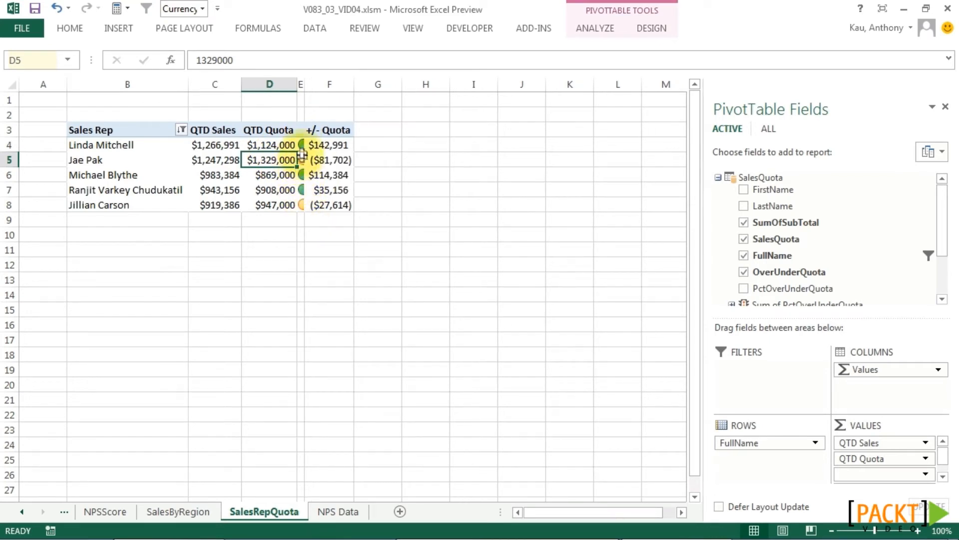
{"action": "right_click", "coordinate": [284, 160]}
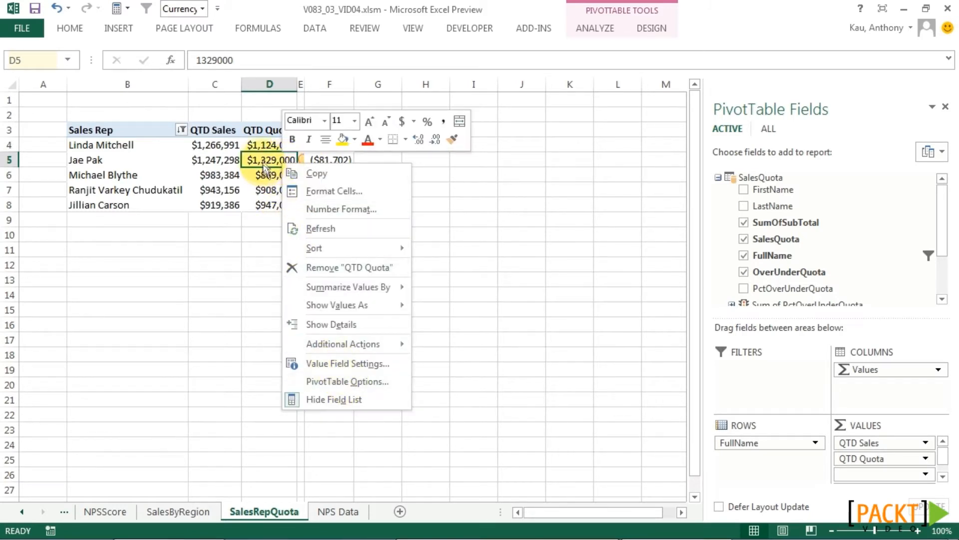
{"action": "right_click", "coordinate": [262, 161]}
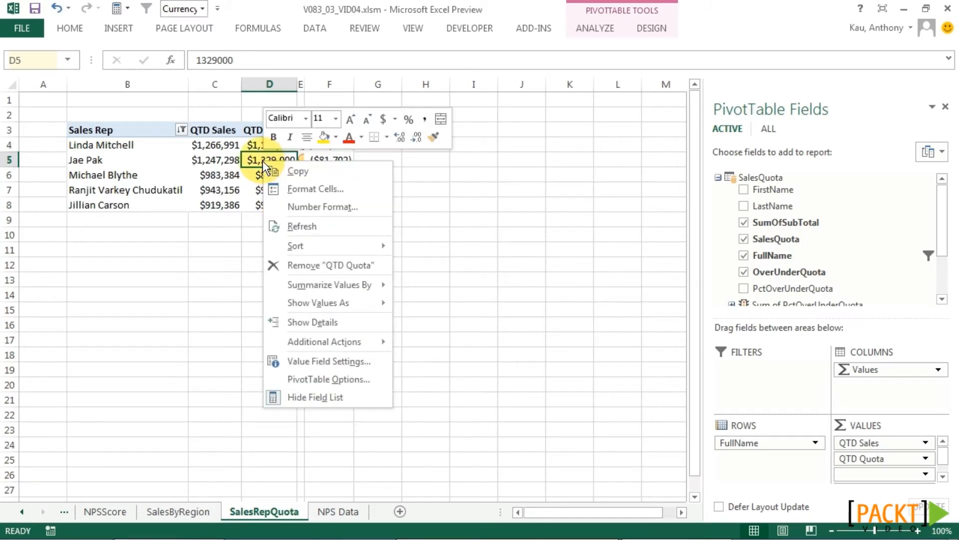
{"action": "left_click", "coordinate": [331, 378]}
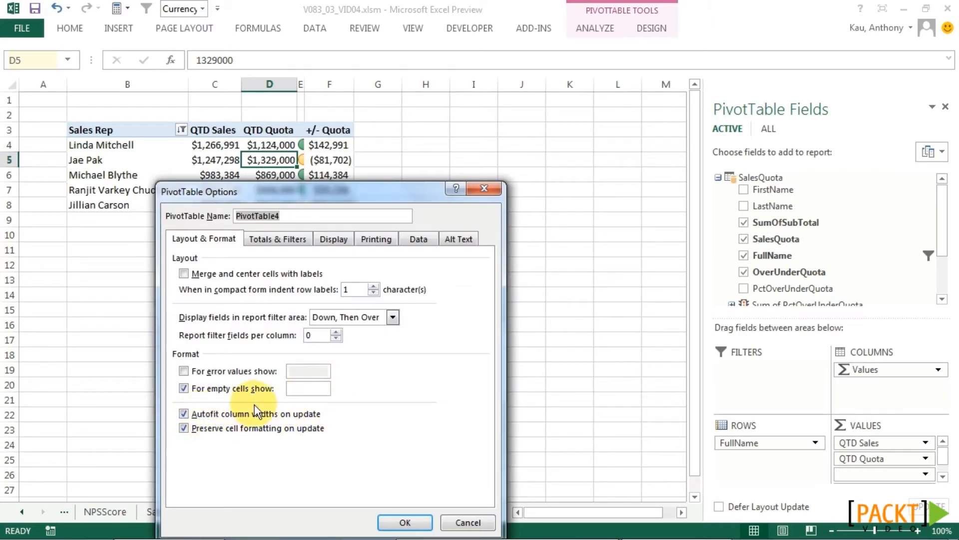
{"action": "left_click", "coordinate": [184, 413]}
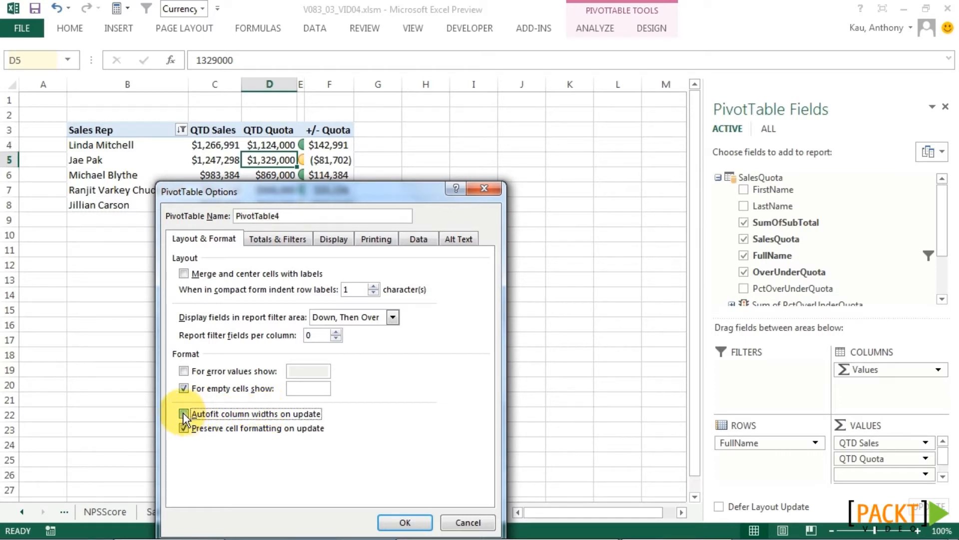
{"action": "left_click", "coordinate": [398, 523]}
Widen column E enough to show the full status icons and refresh the PivotTable.
{"action": "left_click_drag", "start_coordinate": [305, 86], "coordinate": [311, 86]}
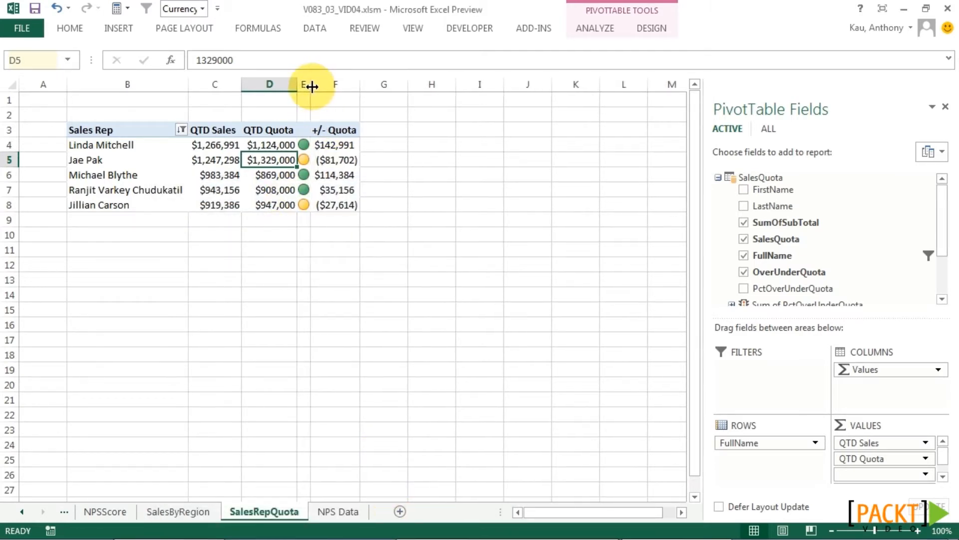
{"action": "right_click", "coordinate": [283, 157]}
{"action": "left_click", "coordinate": [298, 220]}
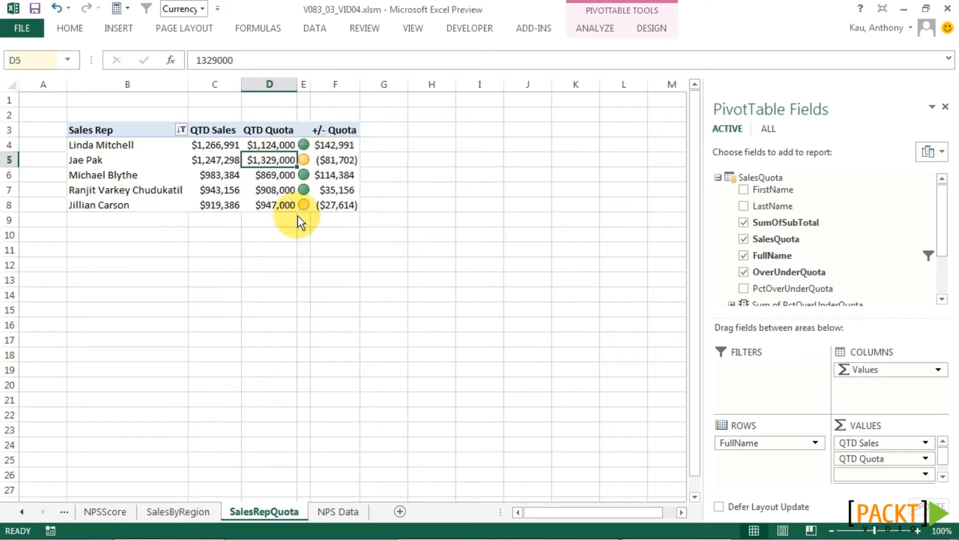
Examine the layout, format and data settings in the PivotTable options, closing them without changes.
{"action": "right_click", "coordinate": [274, 161]}
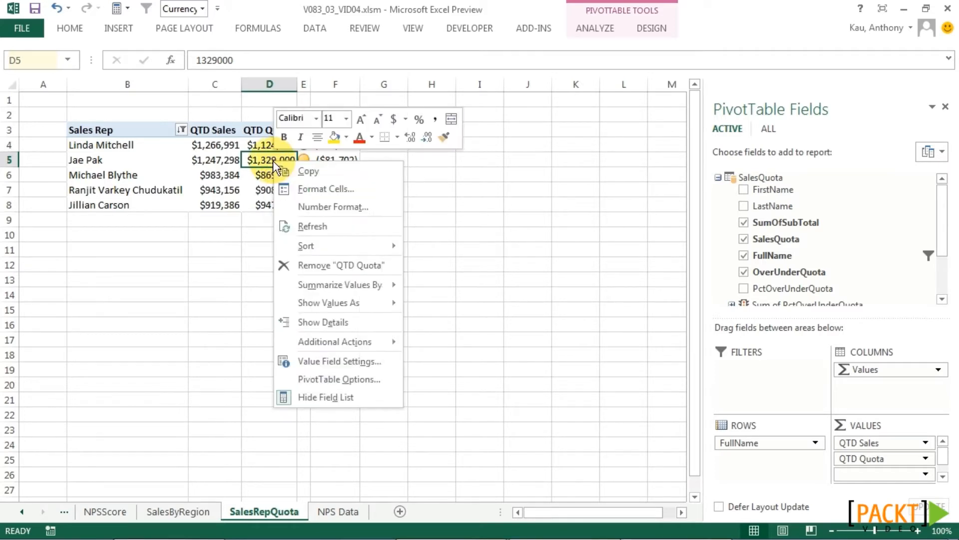
{"action": "left_click", "coordinate": [350, 380]}
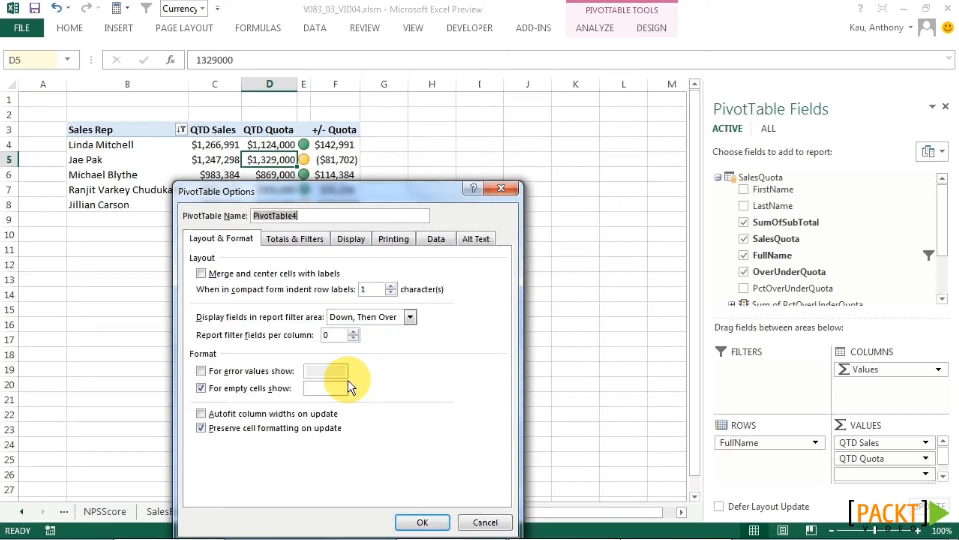
{"action": "left_click", "coordinate": [435, 240]}
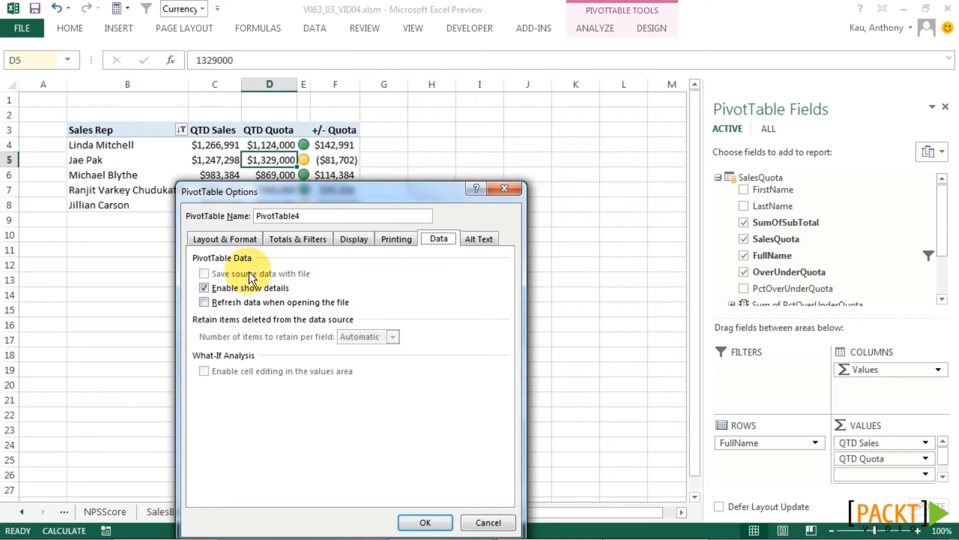
{"action": "left_click", "coordinate": [490, 522]}
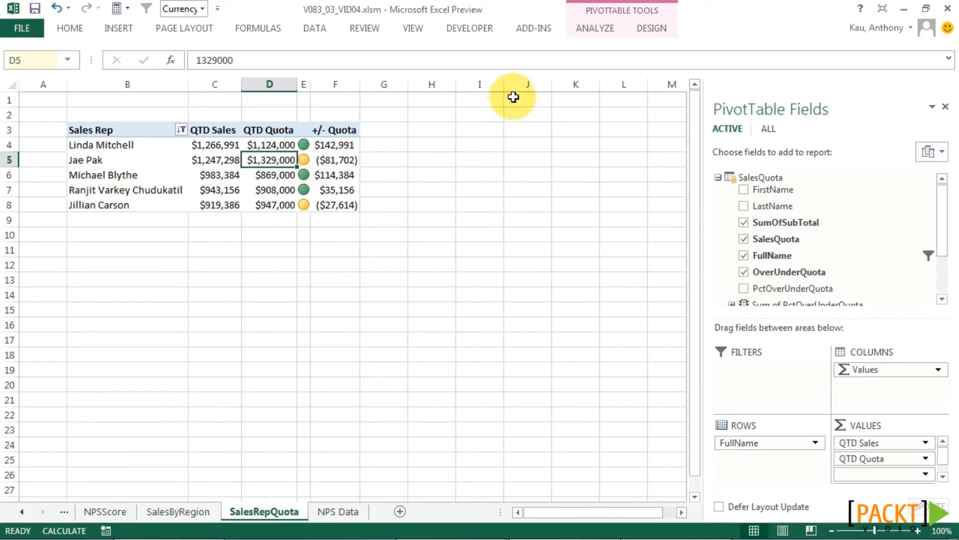
Turn on banded rows for the PivotTable, keeping its light blue style.
{"action": "left_click", "coordinate": [652, 27]}
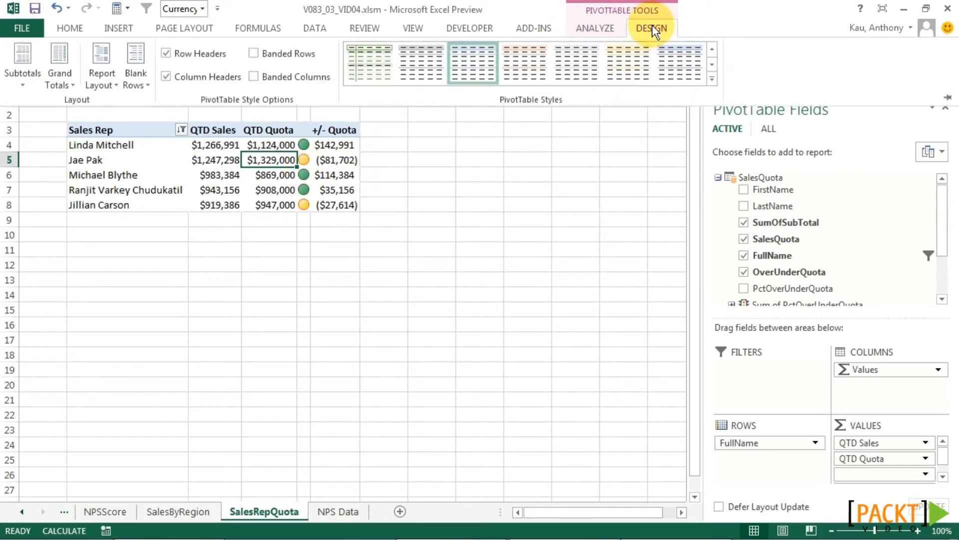
{"action": "left_click", "coordinate": [470, 62]}
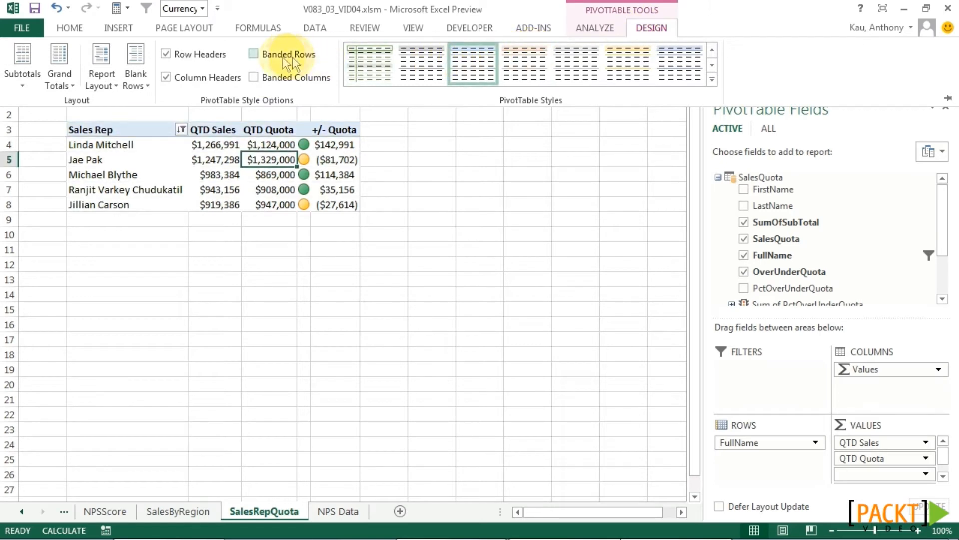
{"action": "left_click", "coordinate": [254, 55]}
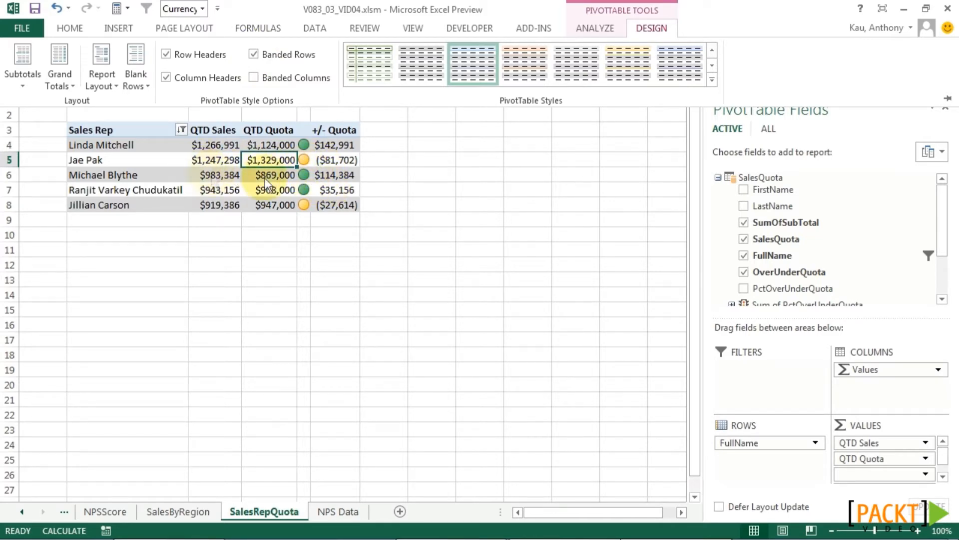
Start a new custom PivotTable style and give its Whole Table element a dark gray fill.
{"action": "left_click", "coordinate": [712, 79]}
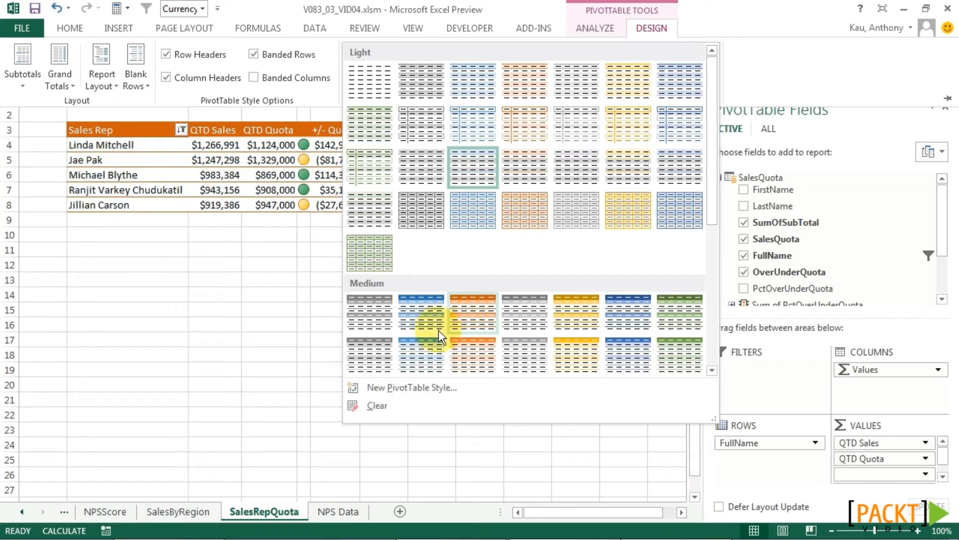
{"action": "left_click", "coordinate": [418, 388]}
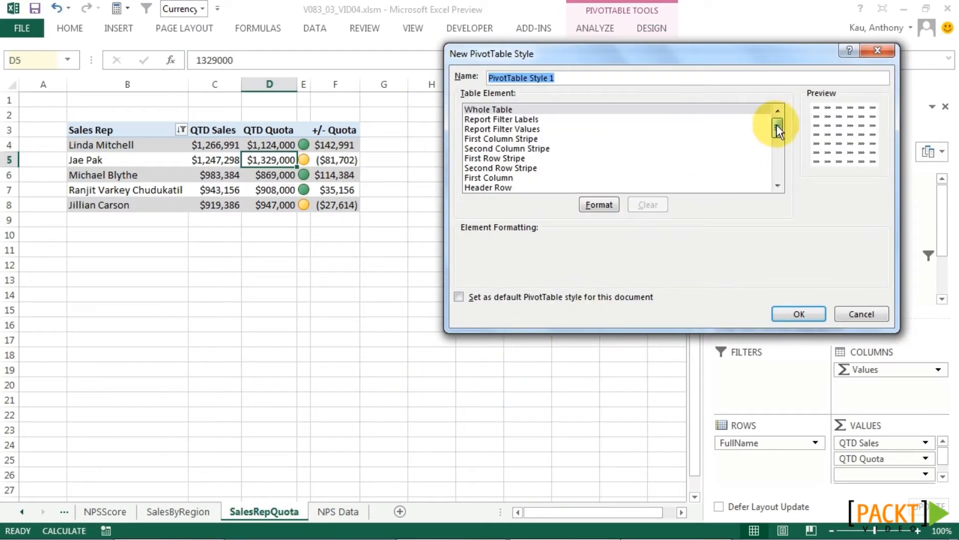
{"action": "mouse_move", "coordinate": [778, 125]}
{"action": "left_mouse_down"}
{"action": "mouse_move", "coordinate": [781, 171]}
{"action": "mouse_move", "coordinate": [781, 115]}
{"action": "left_mouse_up"}
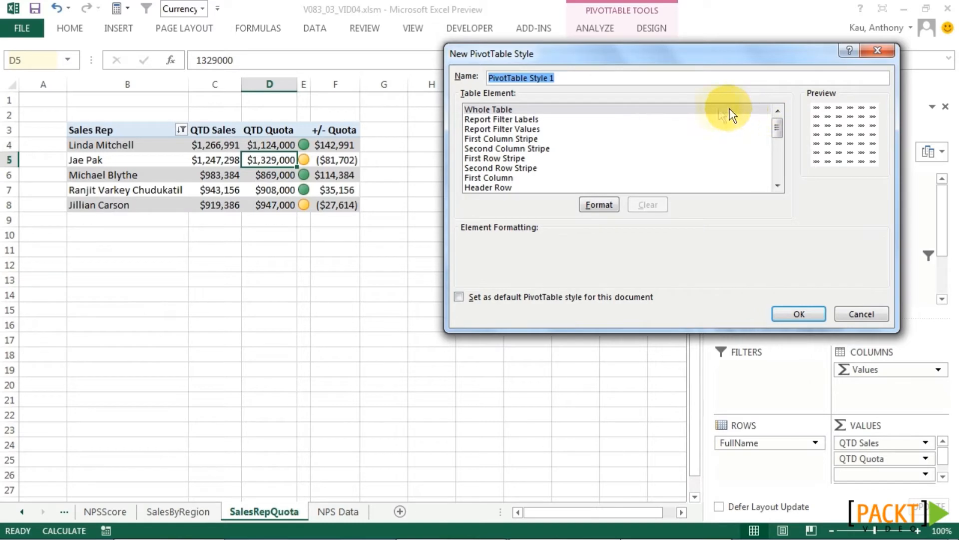
{"action": "left_click", "coordinate": [553, 111]}
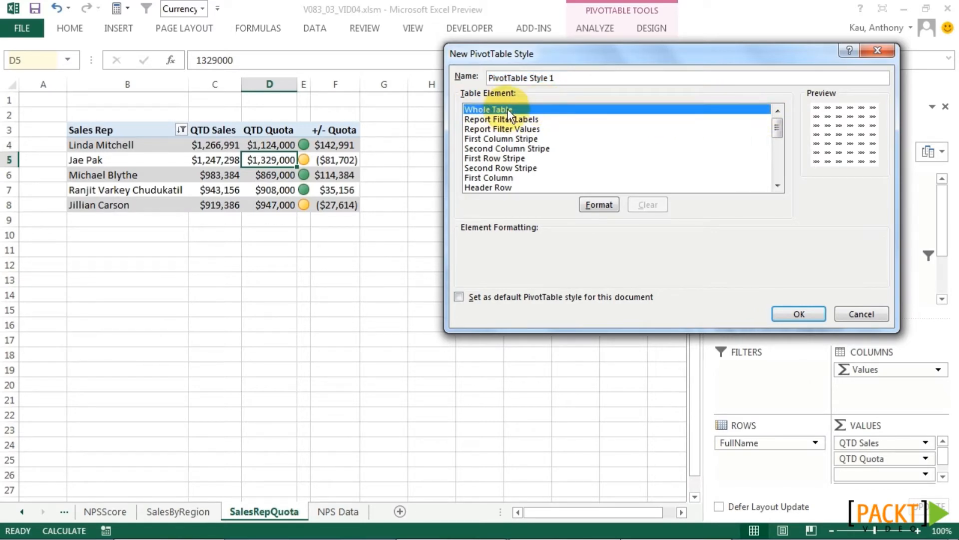
{"action": "left_click", "coordinate": [603, 205]}
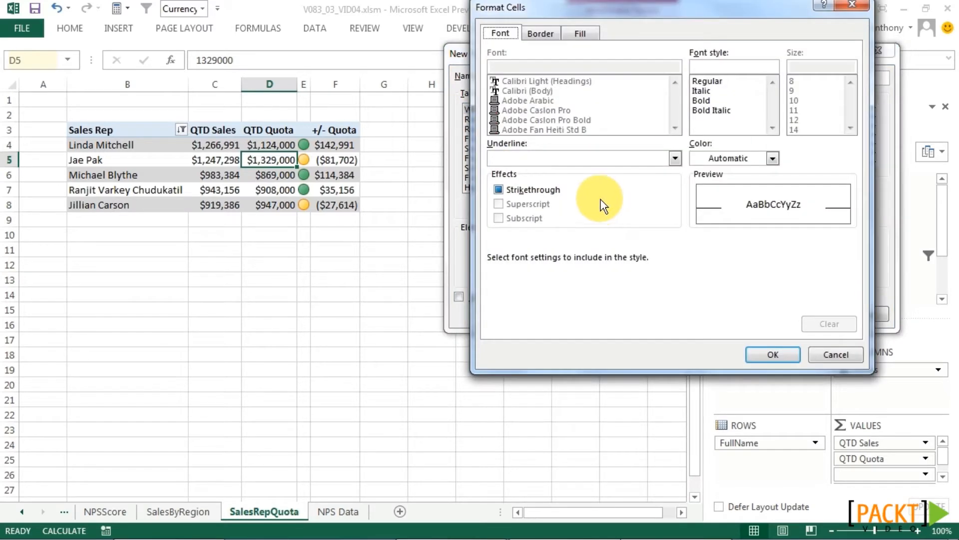
{"action": "left_click", "coordinate": [581, 34]}
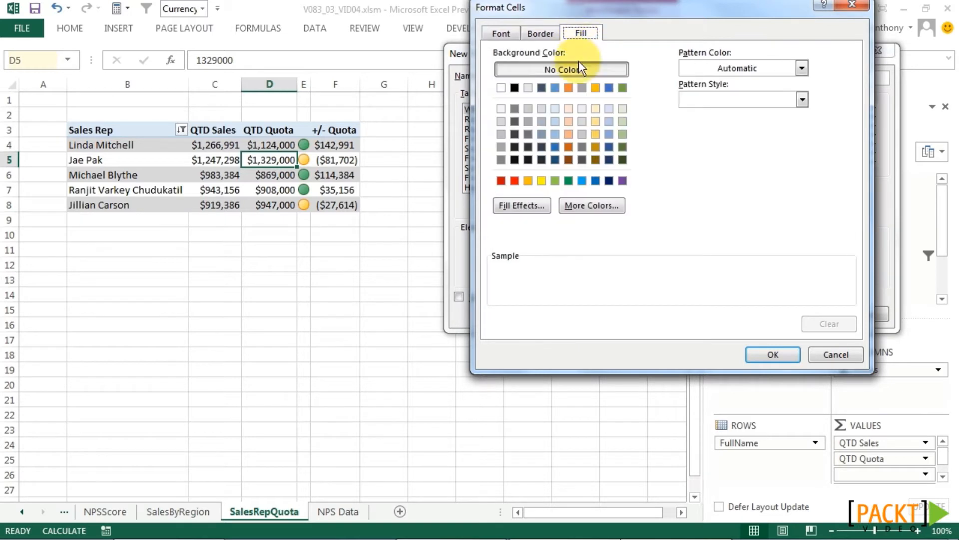
{"action": "left_click", "coordinate": [515, 135]}
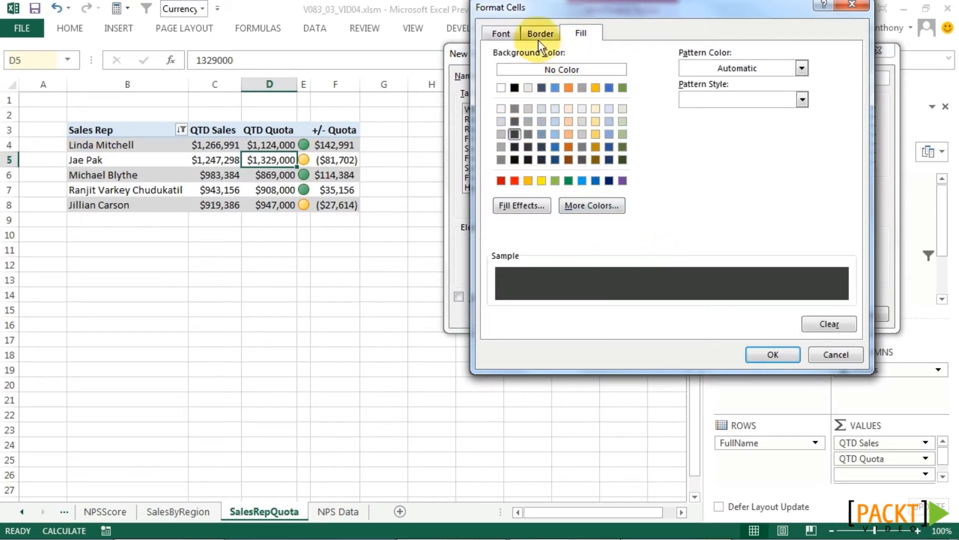
Set the font color of the new style's Whole Table element to white and accept the formatting.
{"action": "left_click", "coordinate": [506, 35]}
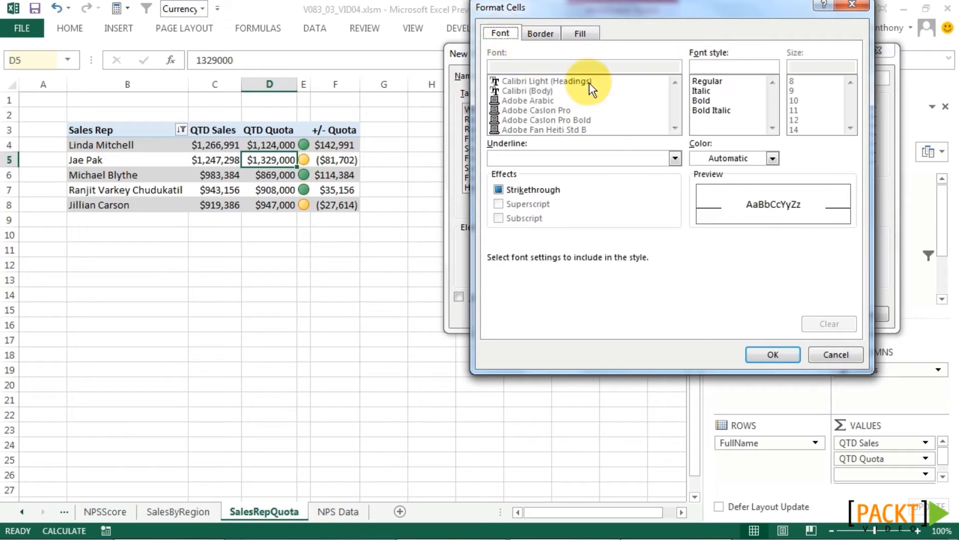
{"action": "left_click", "coordinate": [731, 158]}
{"action": "left_click", "coordinate": [697, 209]}
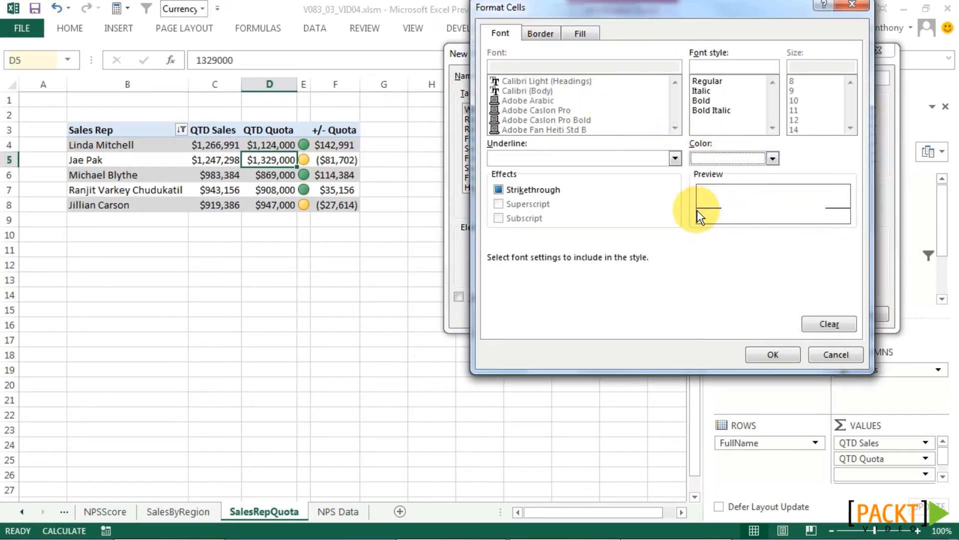
{"action": "left_click", "coordinate": [772, 355]}
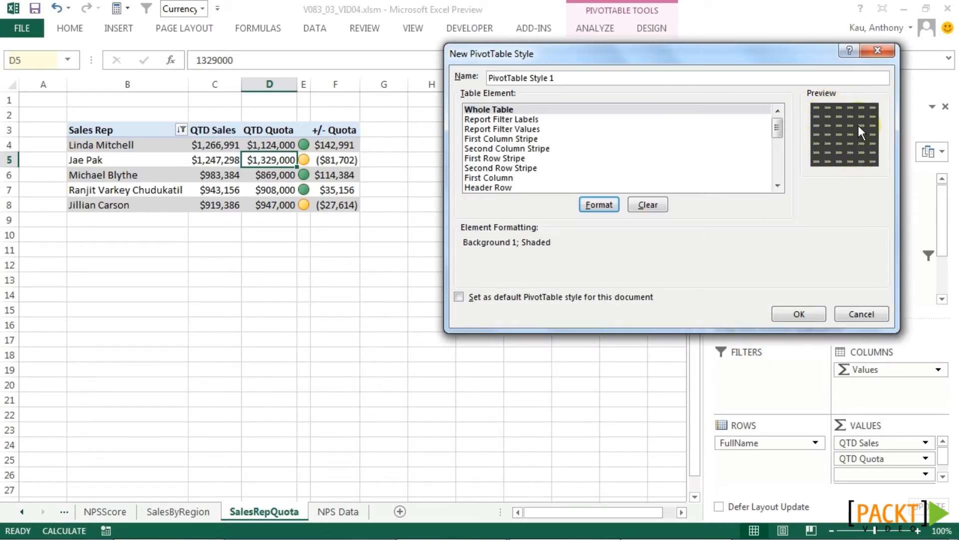
Give the First Row Stripe element a medium gray fill and save the new PivotTable style.
{"action": "left_click", "coordinate": [520, 157]}
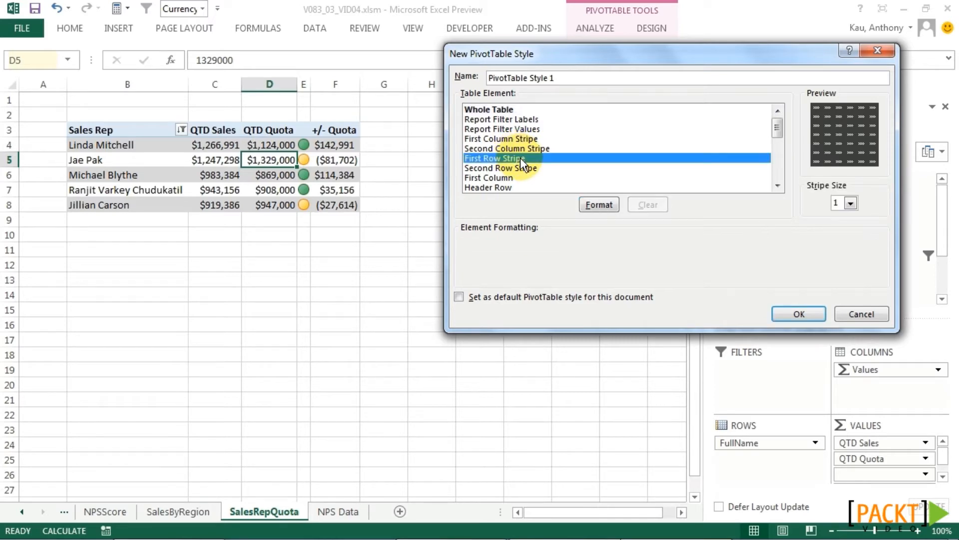
{"action": "left_click", "coordinate": [596, 202]}
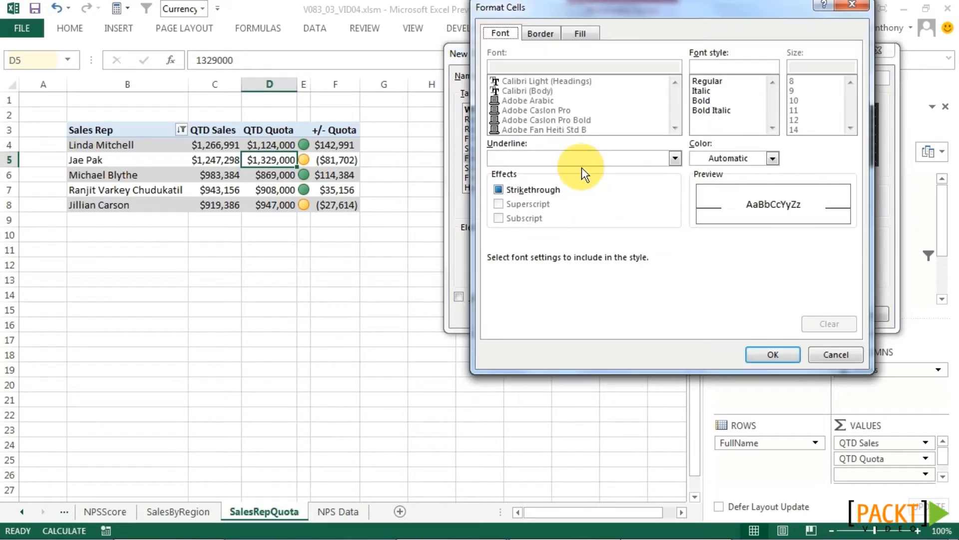
{"action": "left_click", "coordinate": [580, 35]}
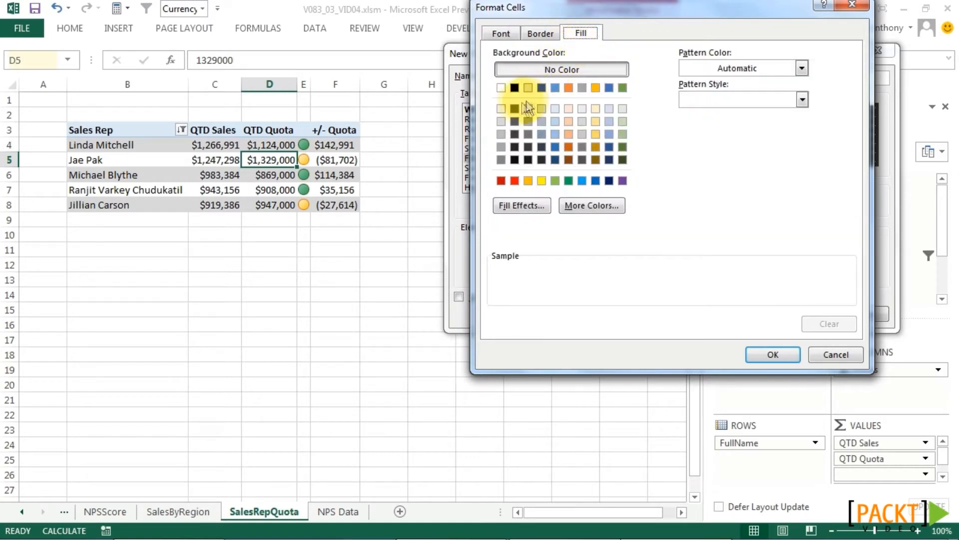
{"action": "left_click", "coordinate": [515, 109]}
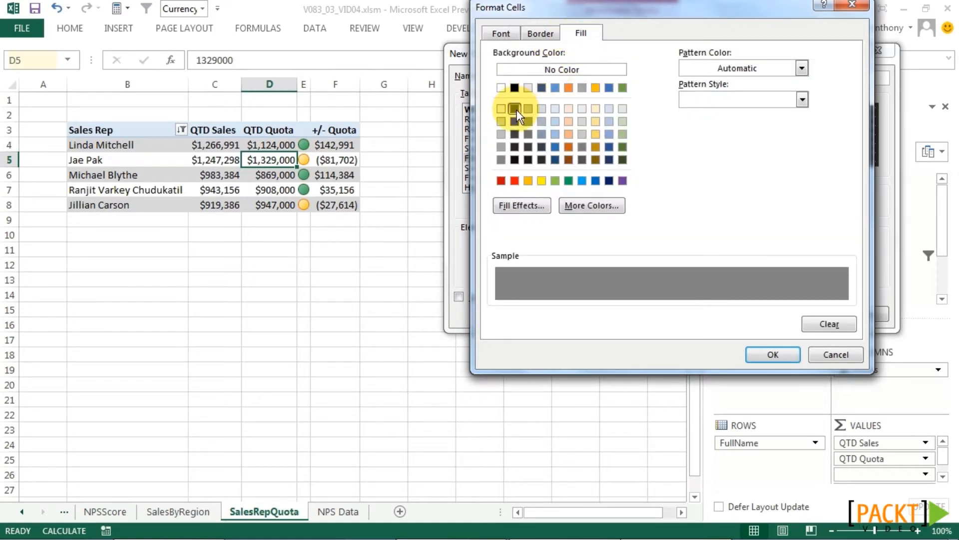
{"action": "left_click", "coordinate": [773, 355]}
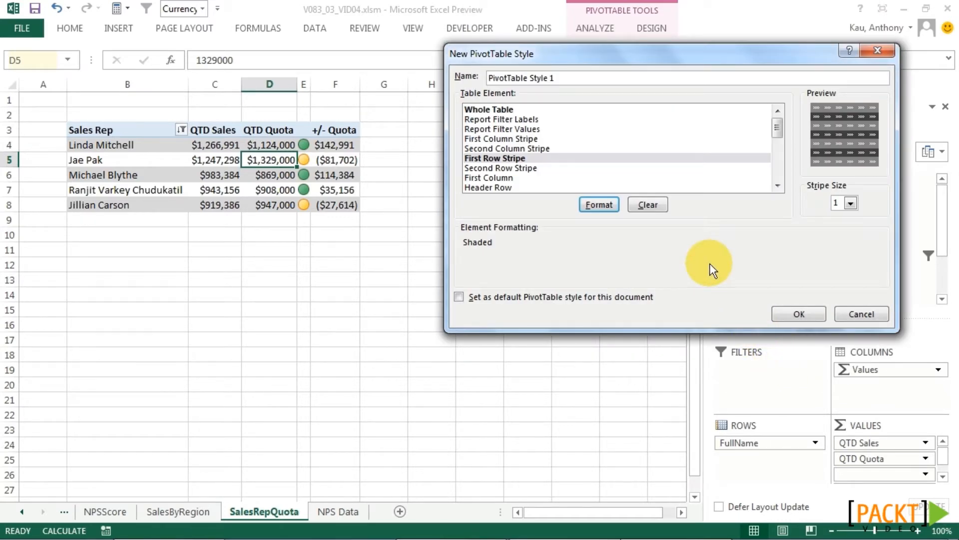
{"action": "left_click", "coordinate": [797, 314]}
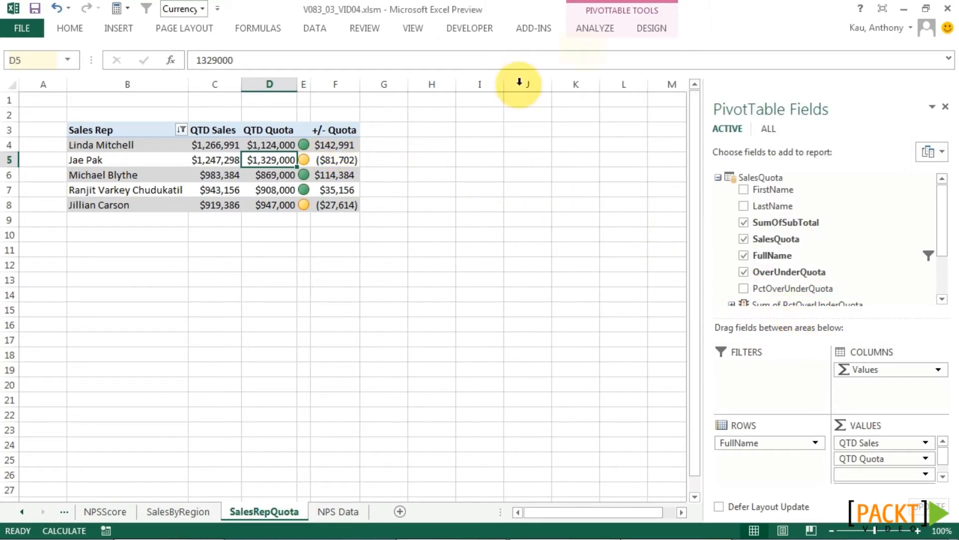
Apply the custom dark gray style to the sales rep quota PivotTable.
{"action": "left_click", "coordinate": [651, 29]}
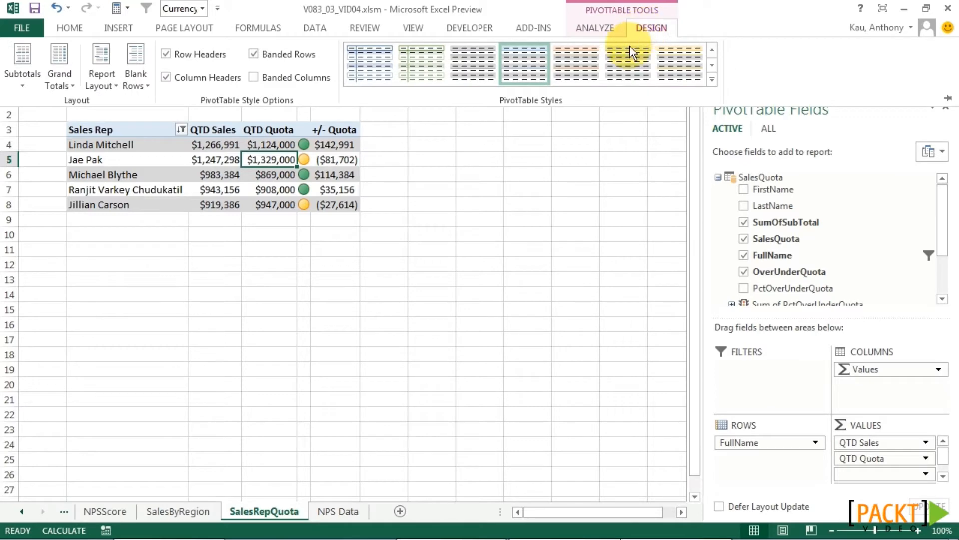
{"action": "left_click", "coordinate": [714, 80]}
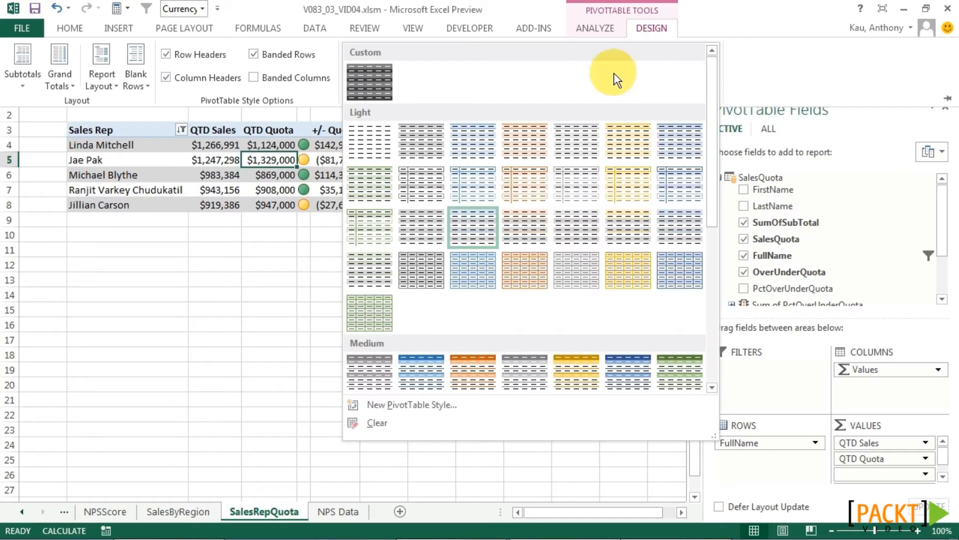
{"action": "left_click", "coordinate": [374, 77]}
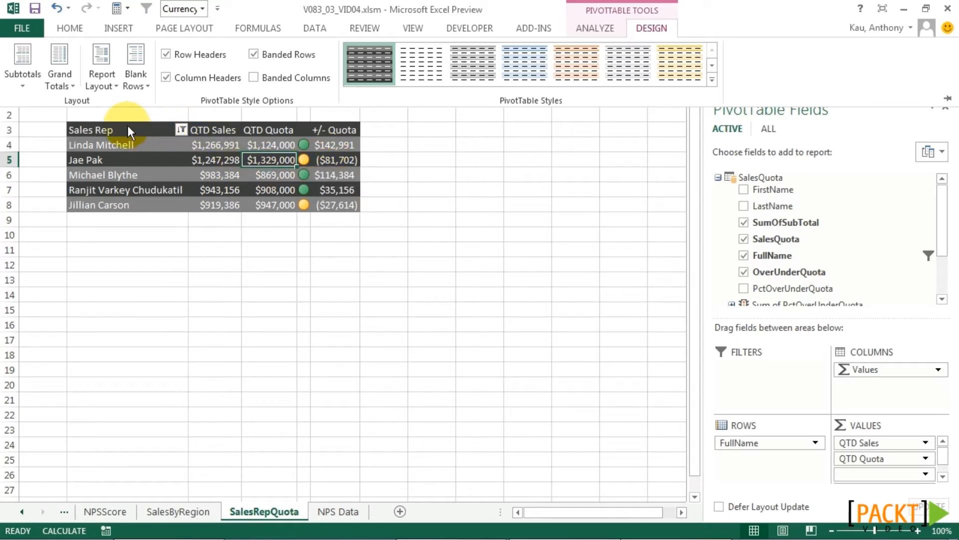
Modify the custom PivotTable style so that its Header Row element uses a bold font.
{"action": "right_click", "coordinate": [372, 65]}
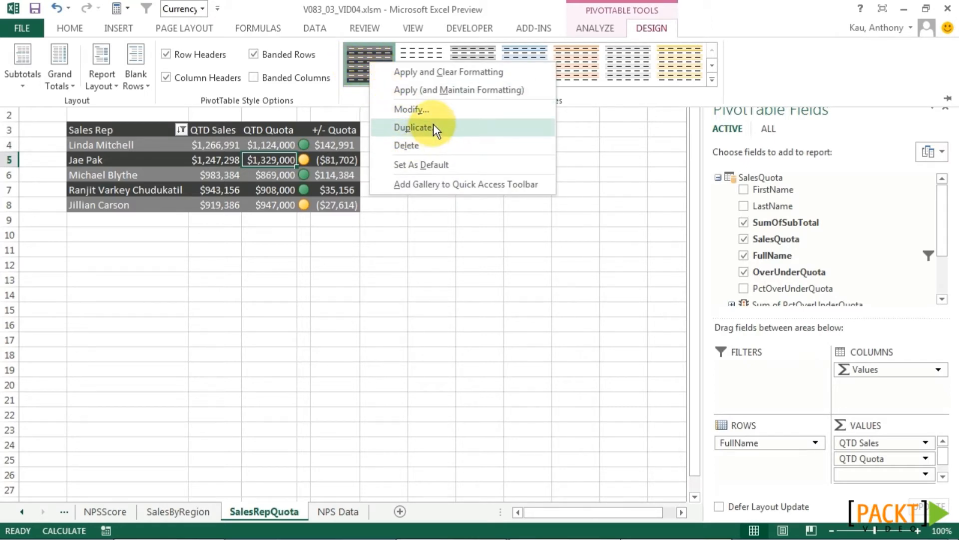
{"action": "left_click", "coordinate": [438, 109]}
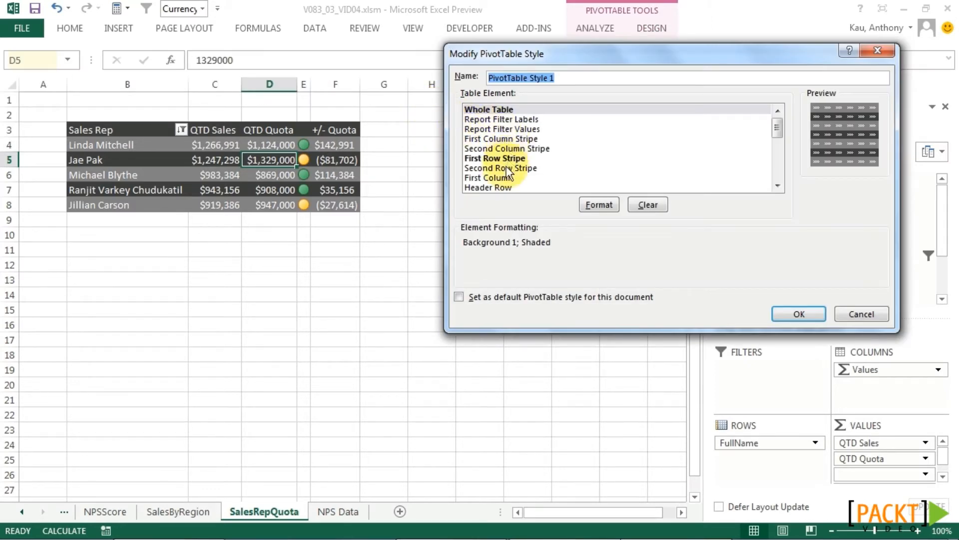
{"action": "left_click", "coordinate": [509, 187]}
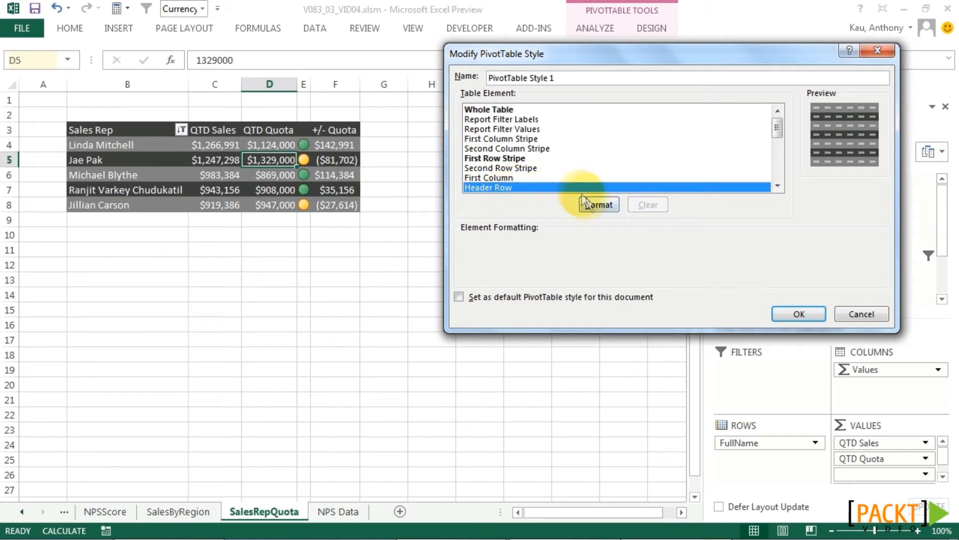
{"action": "left_click", "coordinate": [597, 205]}
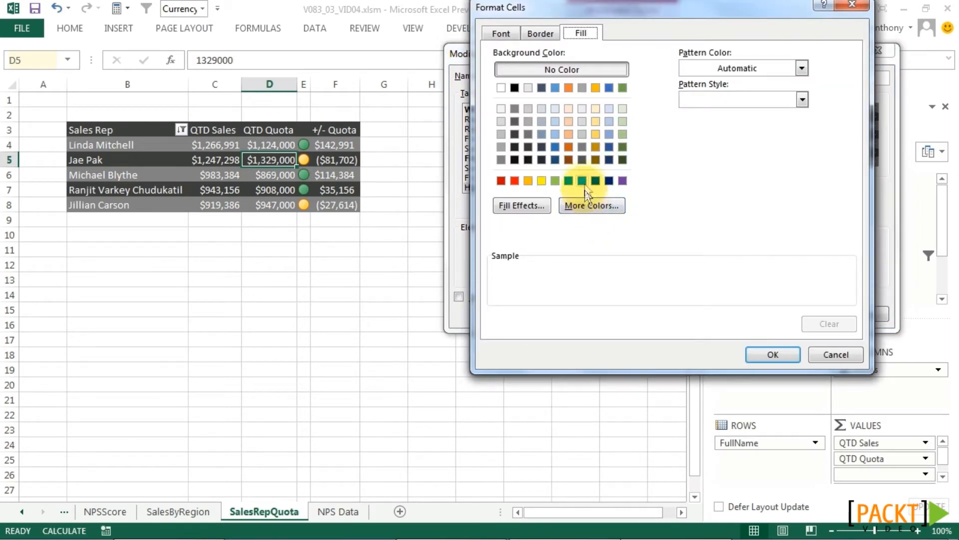
{"action": "left_click", "coordinate": [501, 34]}
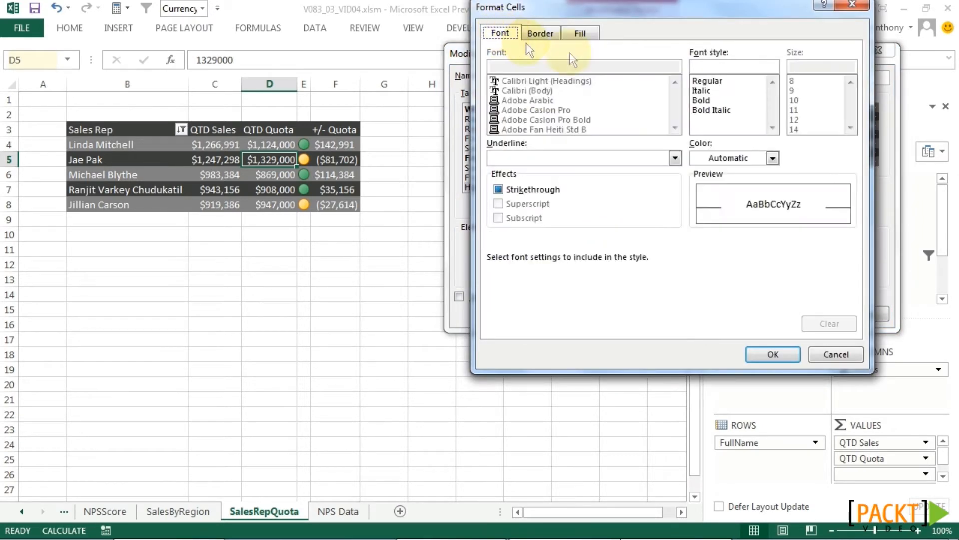
{"action": "left_click", "coordinate": [712, 100]}
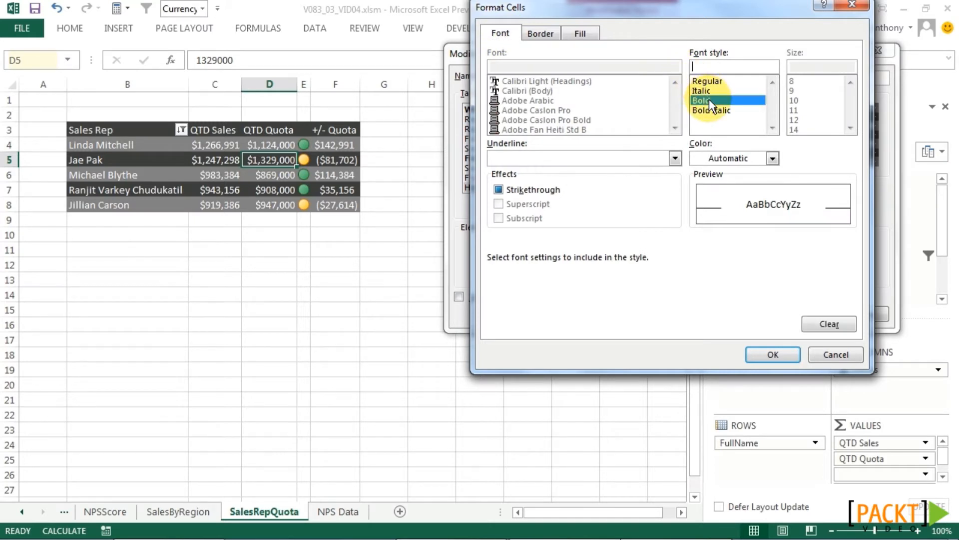
{"action": "left_click", "coordinate": [779, 353]}
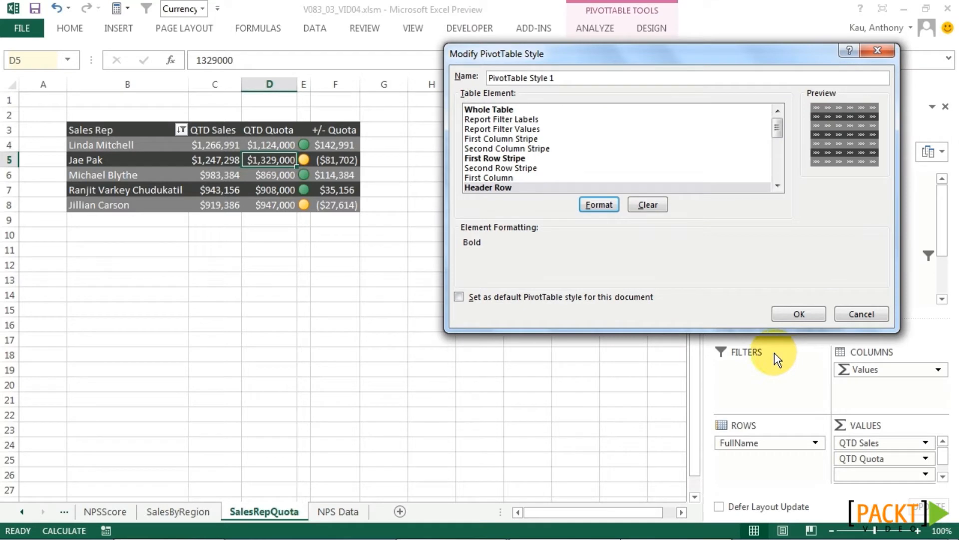
{"action": "left_click", "coordinate": [798, 314]}
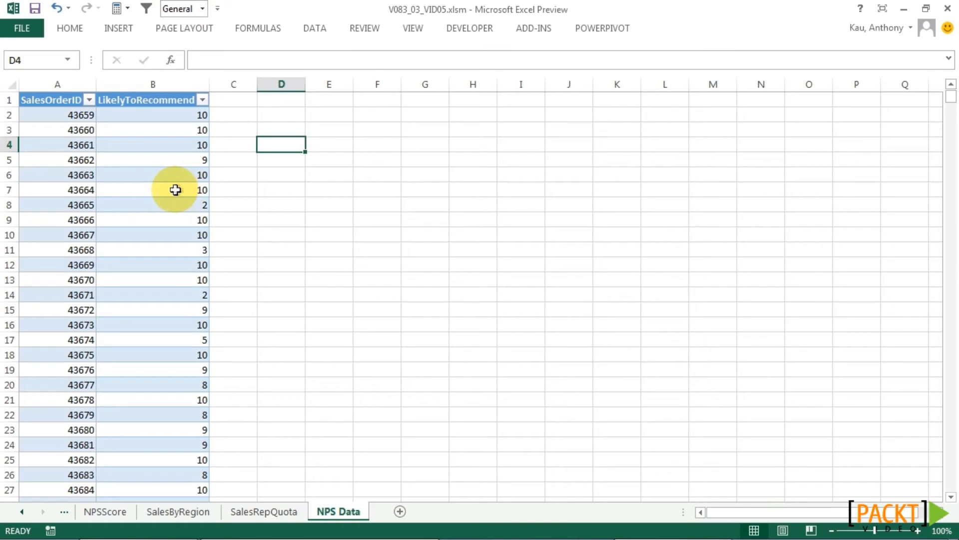
Create a PivotTable from the NPS data table (Table2) on the existing NPS Data worksheet, placed at cell E3.
{"action": "left_click", "coordinate": [176, 190]}
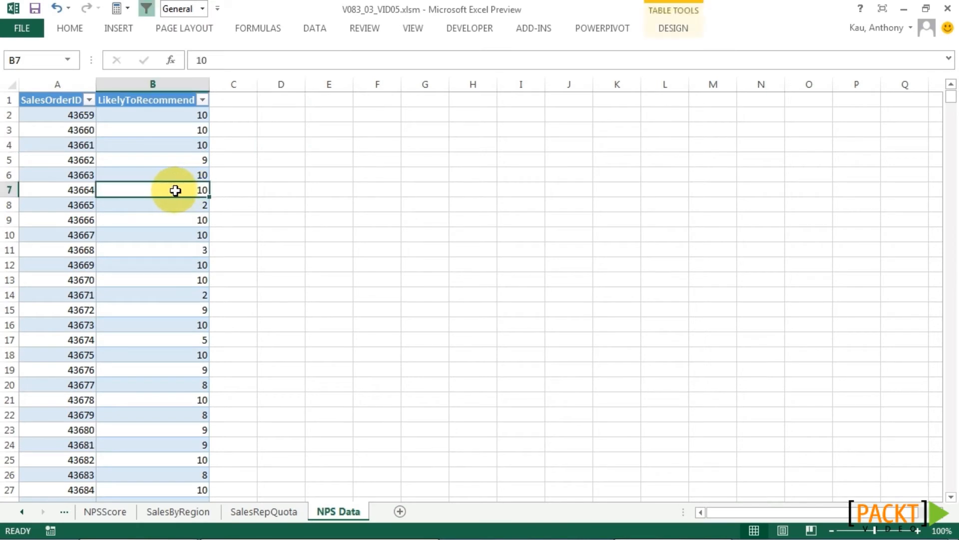
{"action": "left_click", "coordinate": [125, 125]}
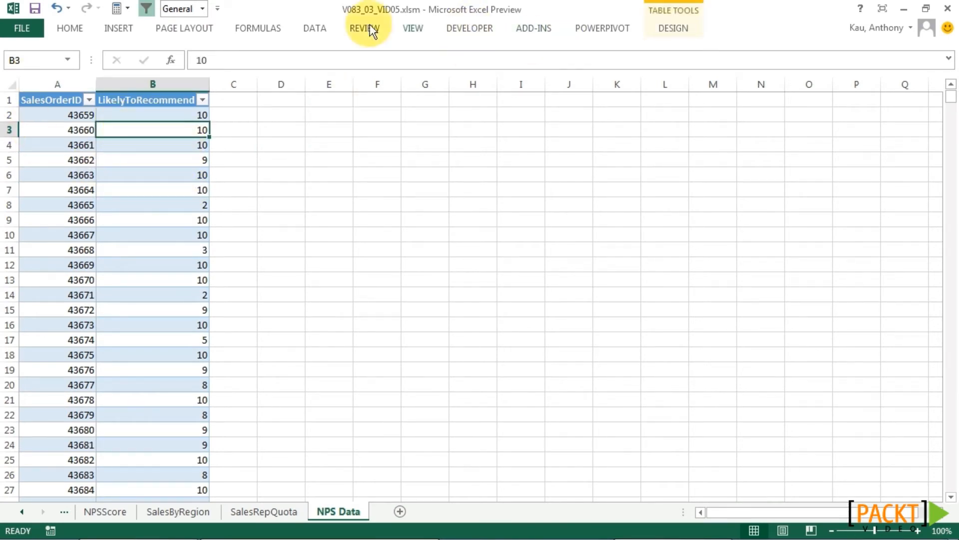
{"action": "left_click", "coordinate": [125, 31]}
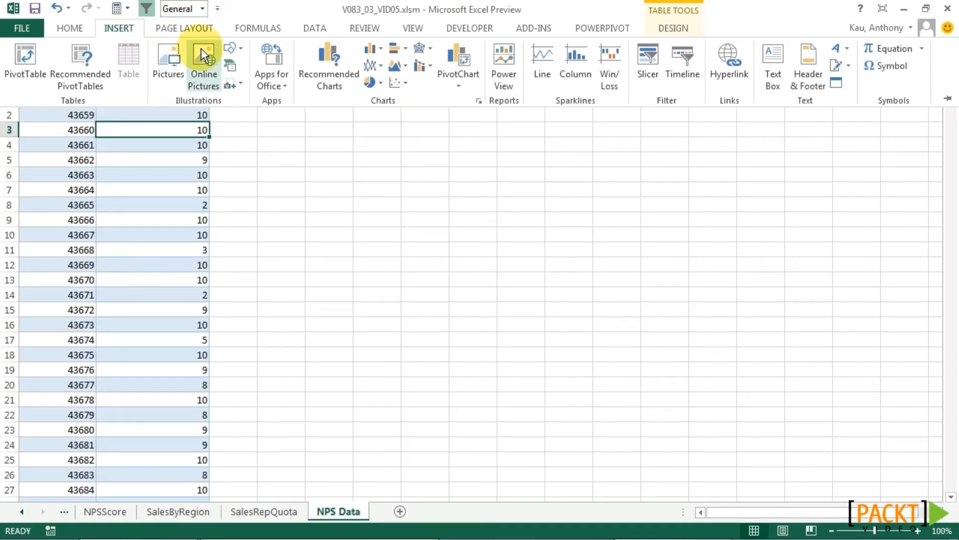
{"action": "left_click", "coordinate": [32, 61]}
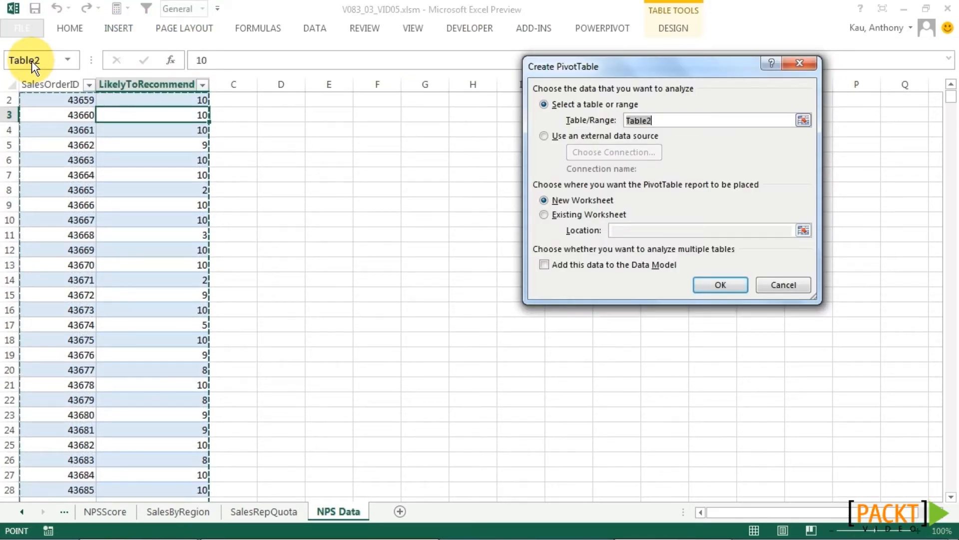
{"action": "left_click", "coordinate": [586, 214]}
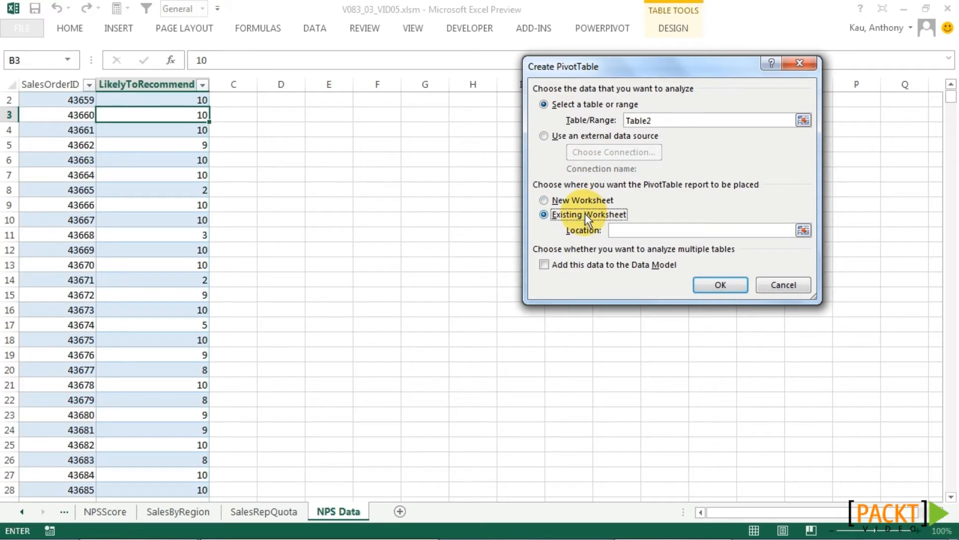
{"action": "left_click", "coordinate": [803, 230]}
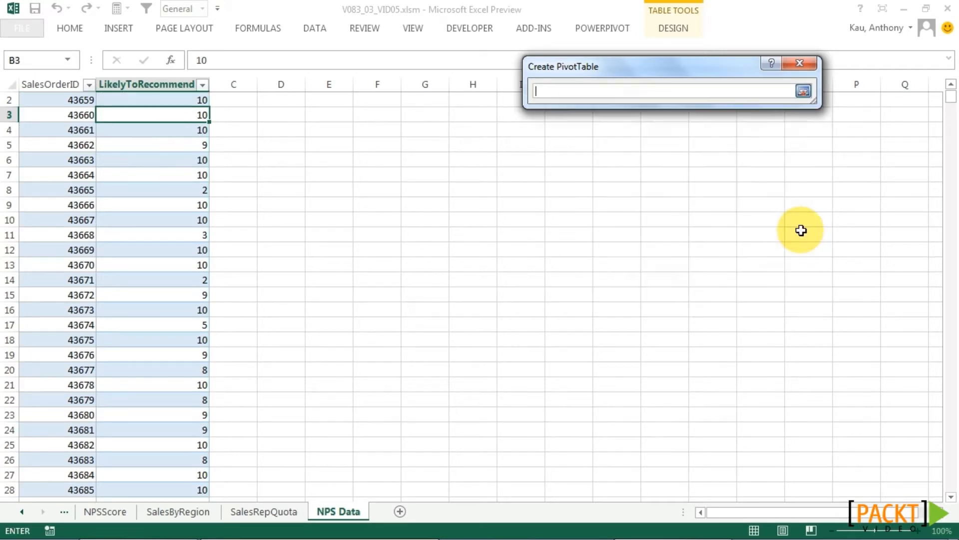
{"action": "left_click", "coordinate": [326, 114]}
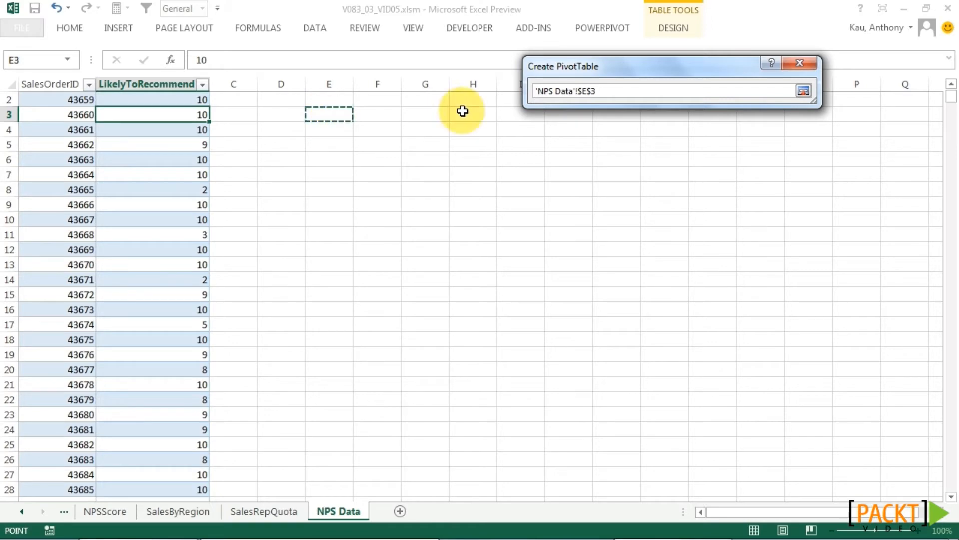
{"action": "left_click", "coordinate": [801, 92]}
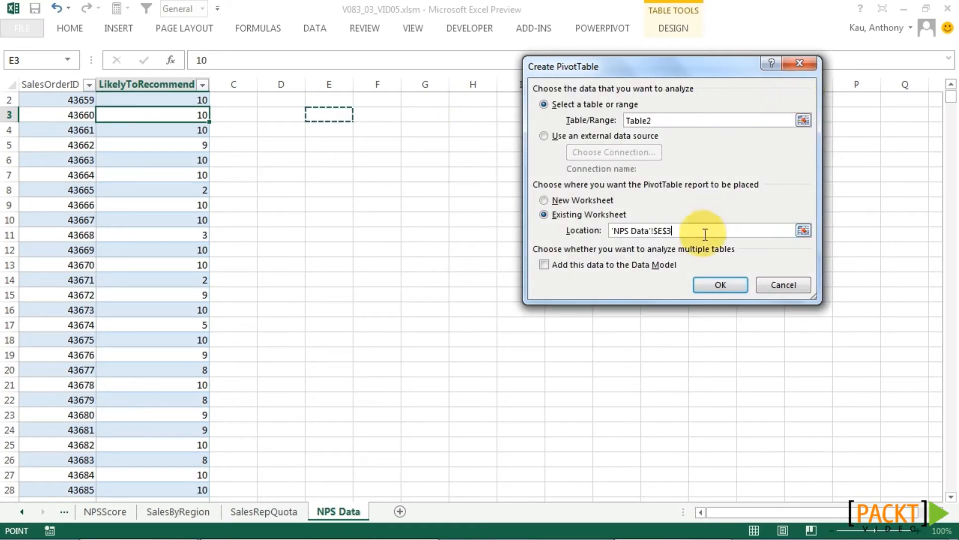
{"action": "left_click", "coordinate": [708, 283]}
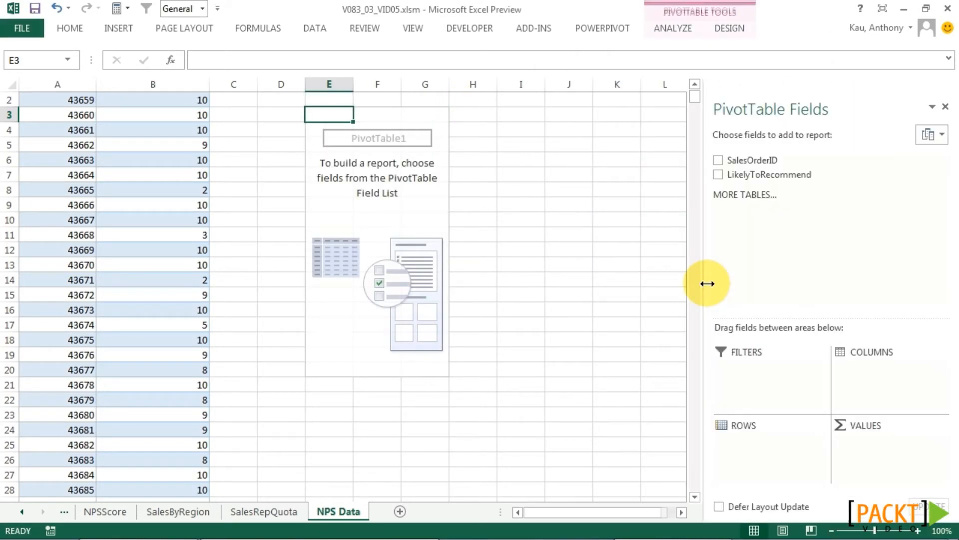
Lay out the new PivotTable with LikelyToRecommend as summed values and SalesOrderID as rows.
{"action": "left_click", "coordinate": [379, 172]}
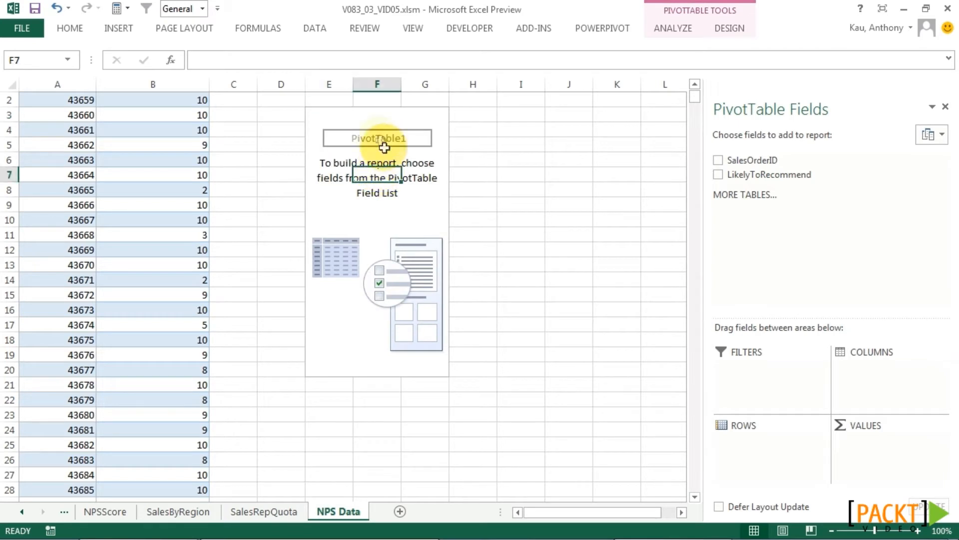
{"action": "left_click_drag", "start_coordinate": [745, 177], "coordinate": [879, 443]}
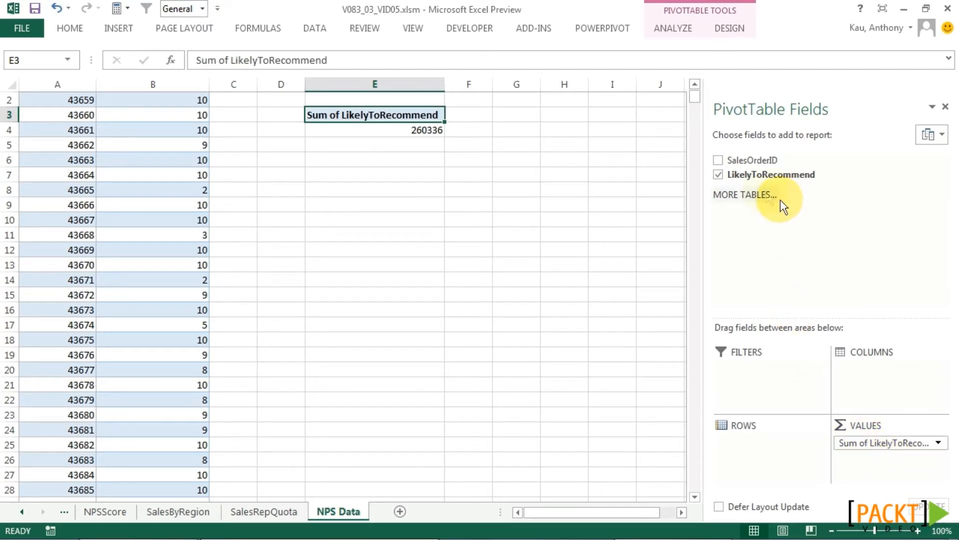
{"action": "left_click_drag", "start_coordinate": [751, 160], "coordinate": [747, 451]}
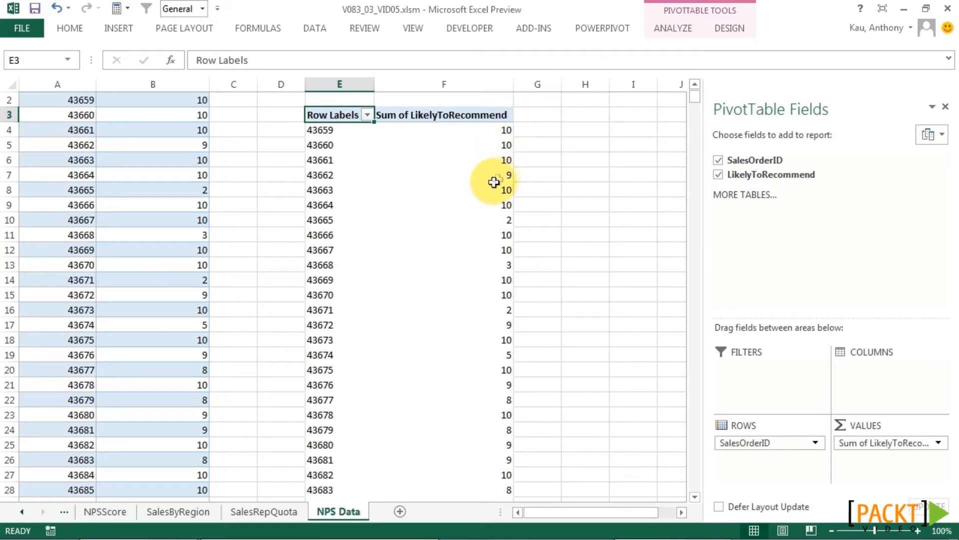
{"action": "mouse_move", "coordinate": [494, 197]}
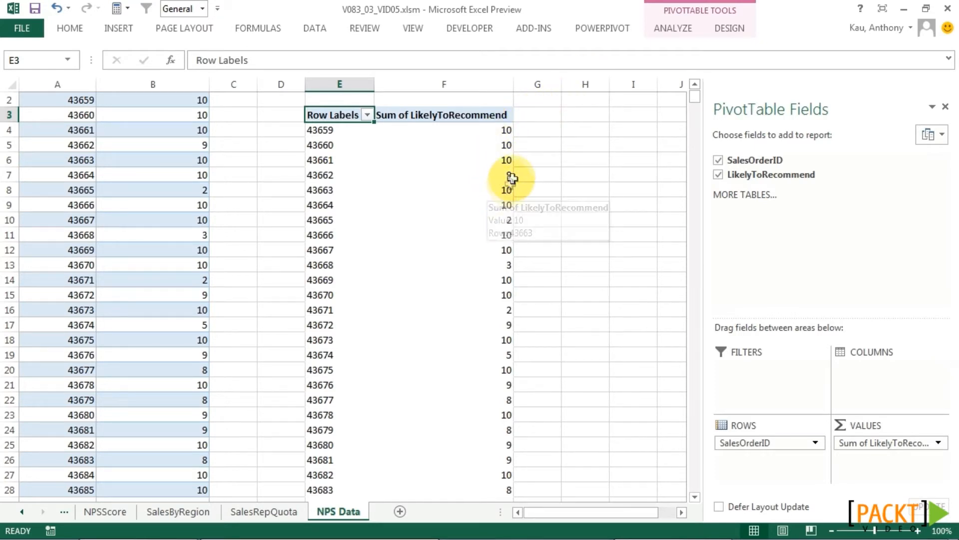
{"action": "mouse_move", "coordinate": [512, 176]}
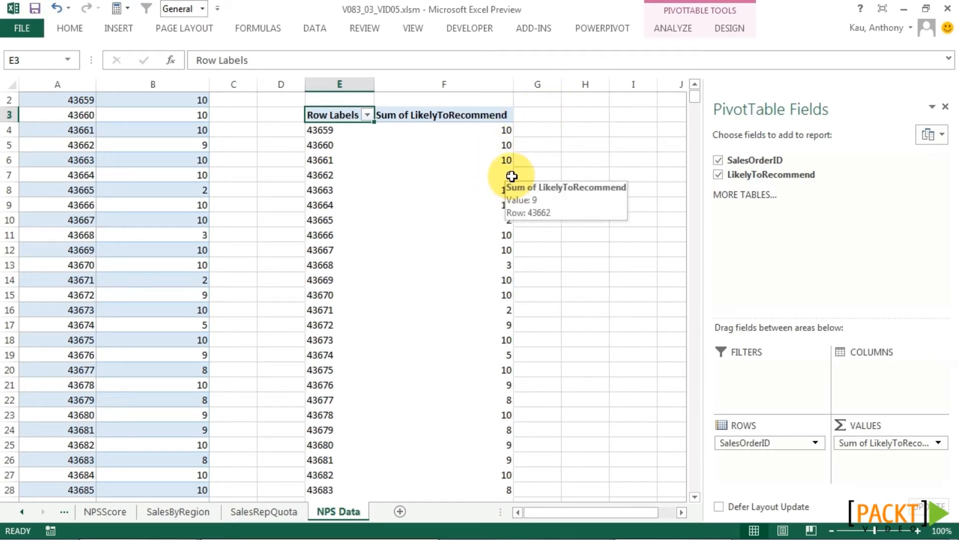
Start a new calculated field in the PivotTable and name it NPS Score.
{"action": "left_click", "coordinate": [678, 28]}
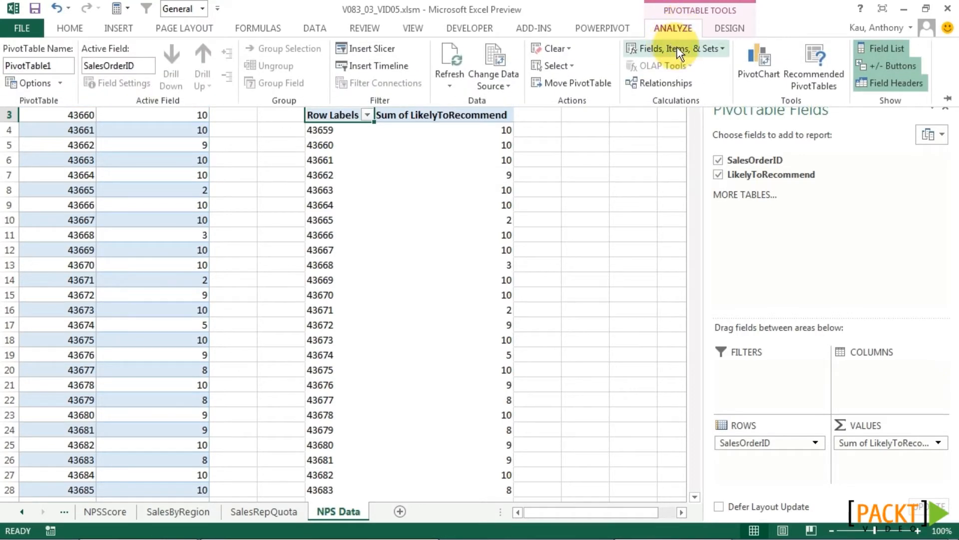
{"action": "left_click", "coordinate": [682, 50]}
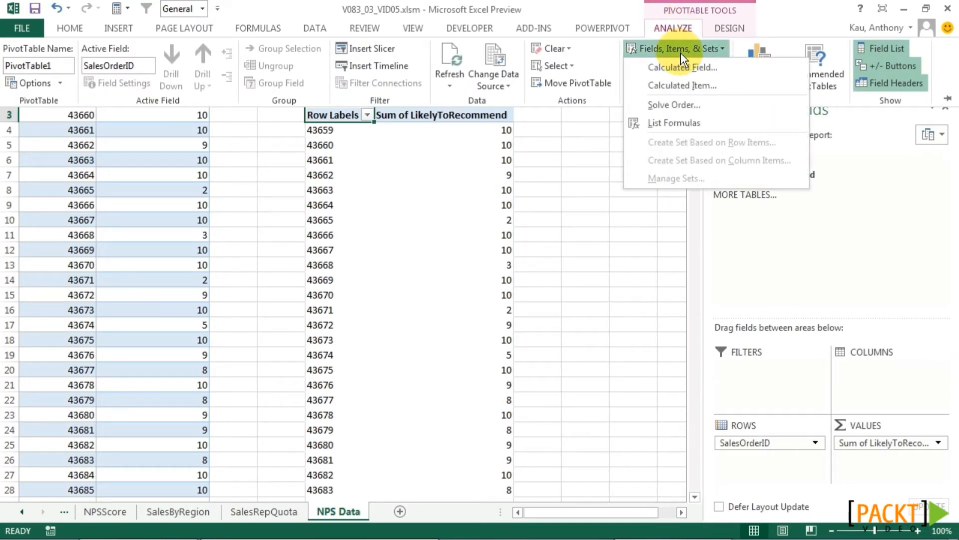
{"action": "left_click", "coordinate": [696, 70]}
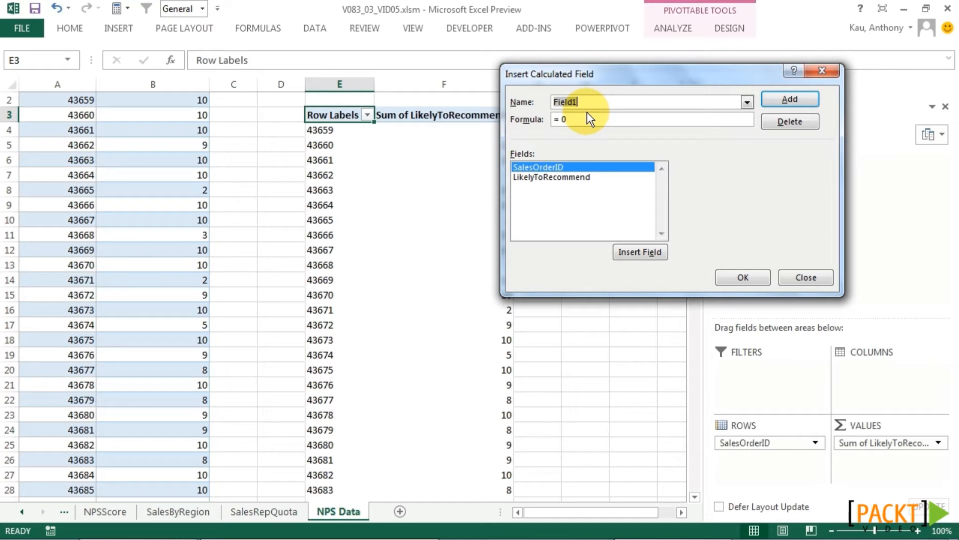
{"action": "type", "text": "NPS S"}
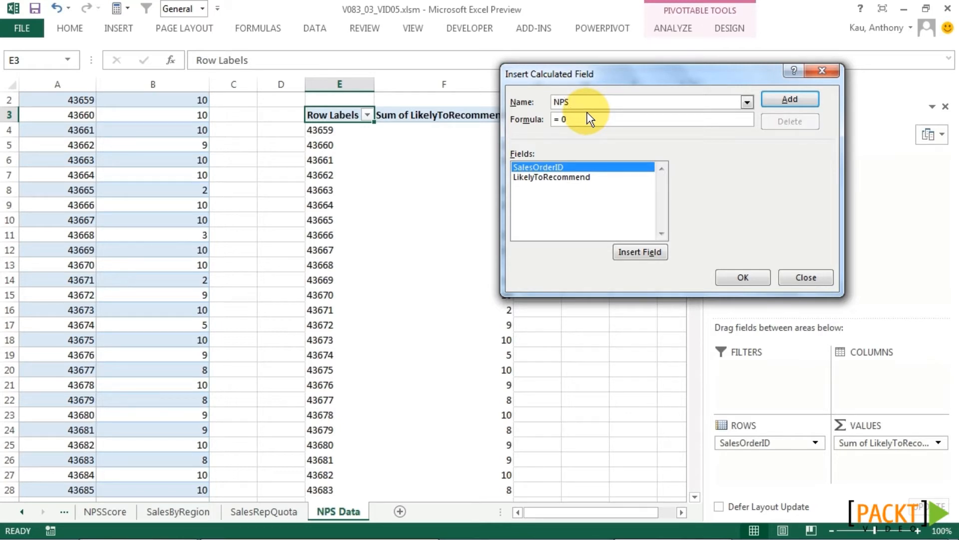
{"action": "type", "text": "core"}
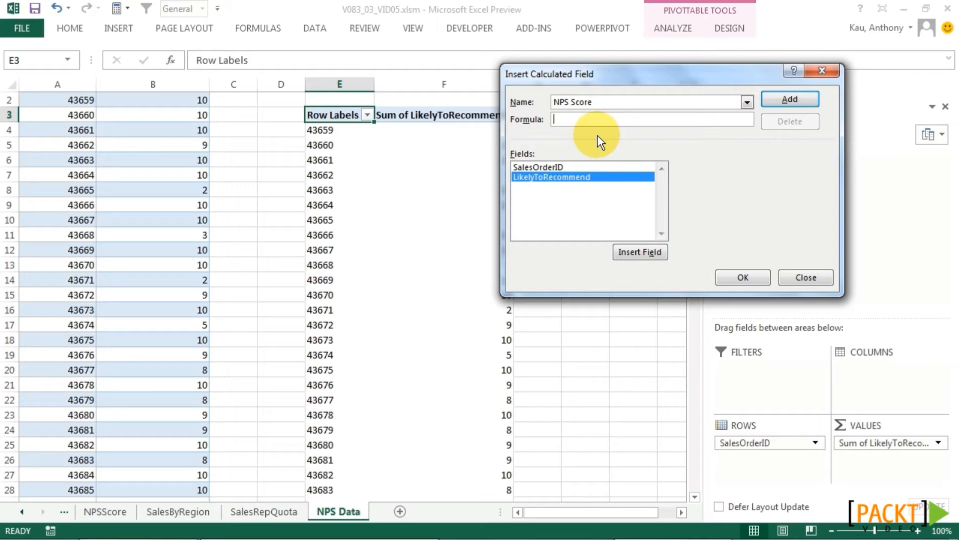
Define the NPS Score formula as =if(LikelyToRecommend>=9,1,if(LikelyToRecommend<=7,0,-1)) and add the calculated field to the PivotTable.
{"action": "type", "text": "=if("}
{"action": "double_click", "coordinate": [582, 177]}
{"action": "type", "text": ">"}
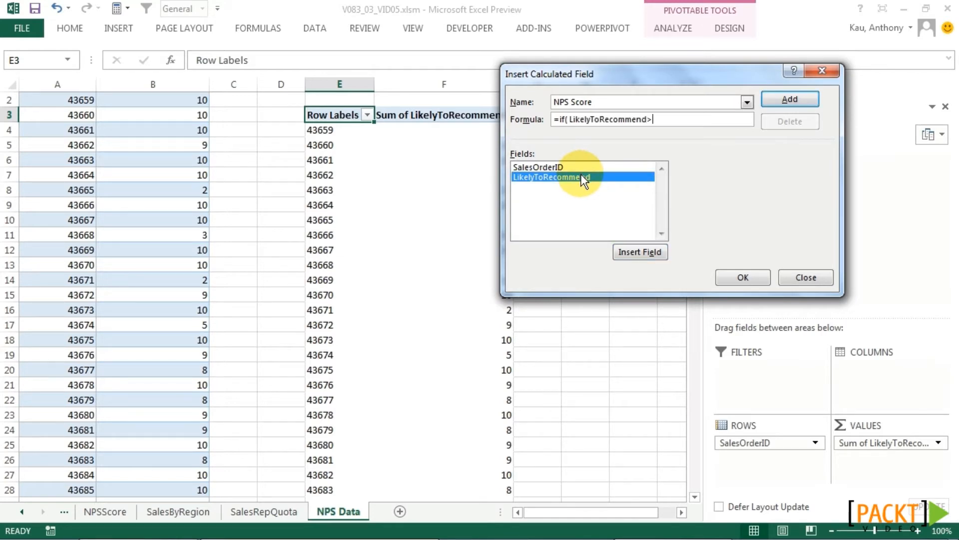
{"action": "type", "text": "=9,1,if("}
{"action": "double_click", "coordinate": [583, 178]}
{"action": "type", "text": "<"}
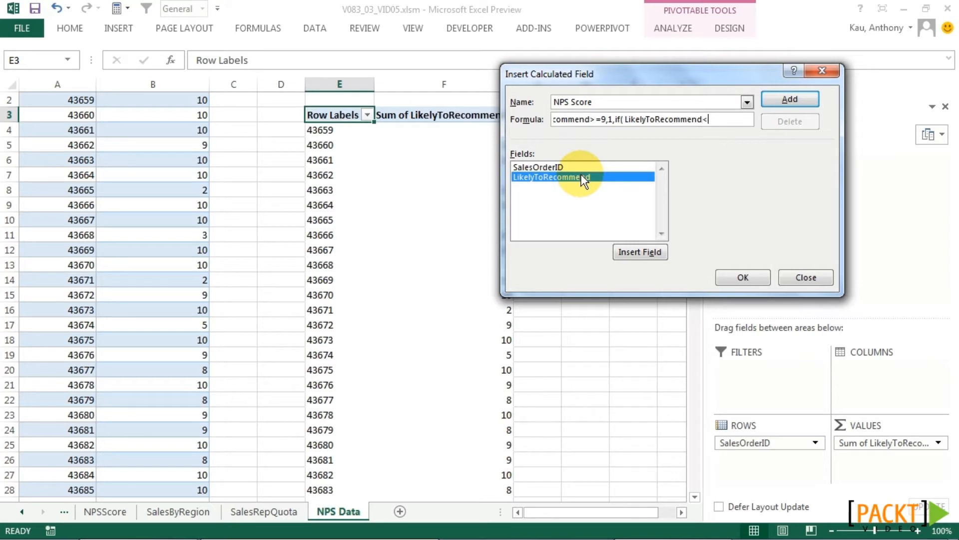
{"action": "type", "text": "=7,0,-1))"}
{"action": "left_click", "coordinate": [794, 100]}
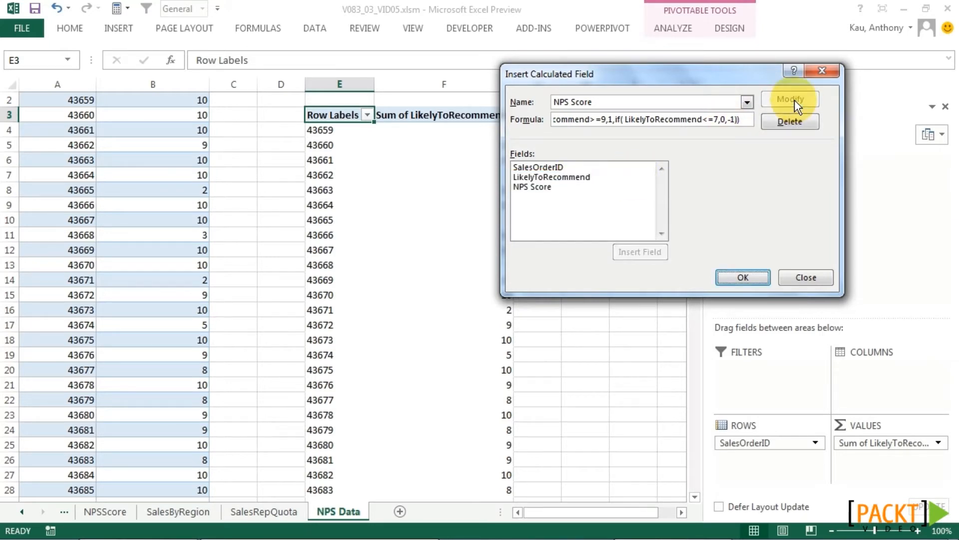
{"action": "left_click", "coordinate": [739, 277]}
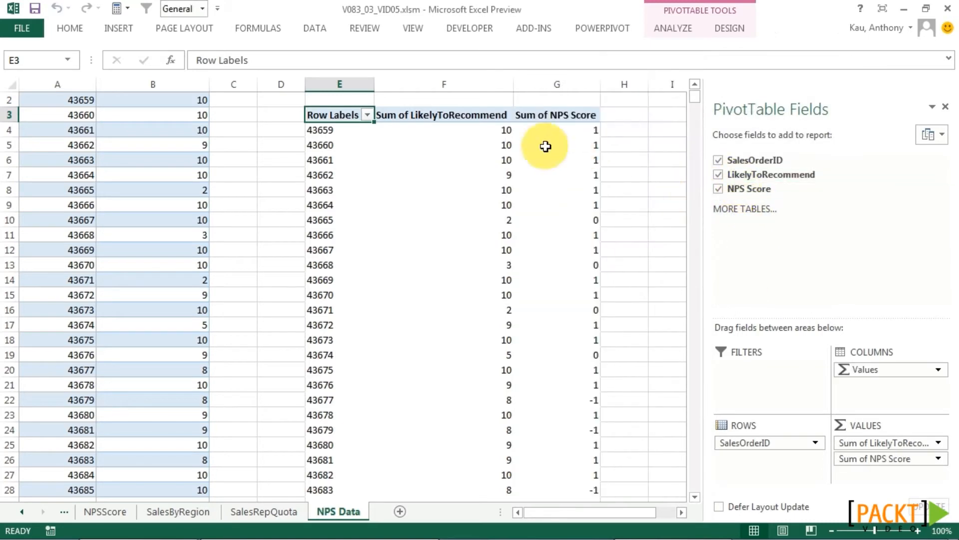
Modify the NPS Score calculated field so its inner IF condition tests LikelyToRecommend>=7, and apply the corrected formula.
{"action": "left_click", "coordinate": [570, 219]}
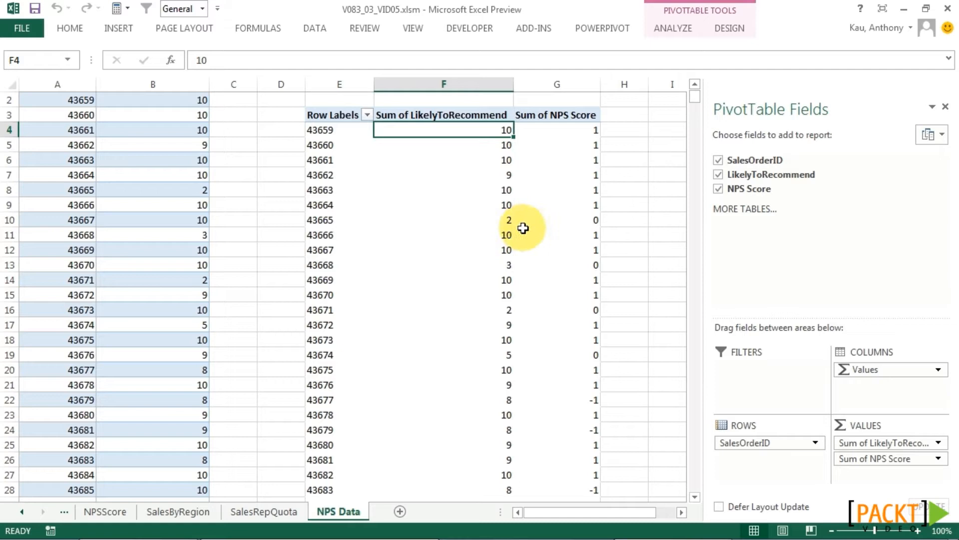
{"action": "mouse_move", "coordinate": [548, 220]}
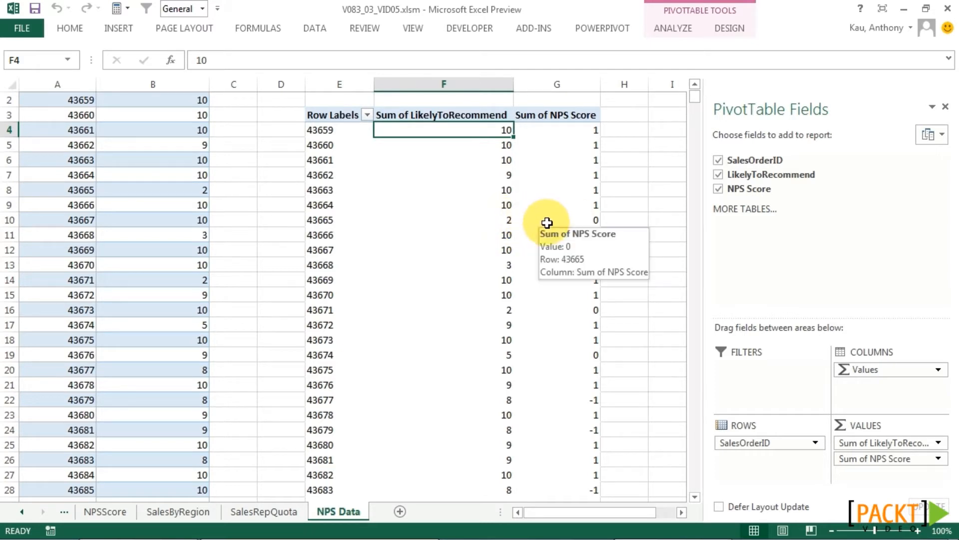
{"action": "left_click", "coordinate": [678, 31]}
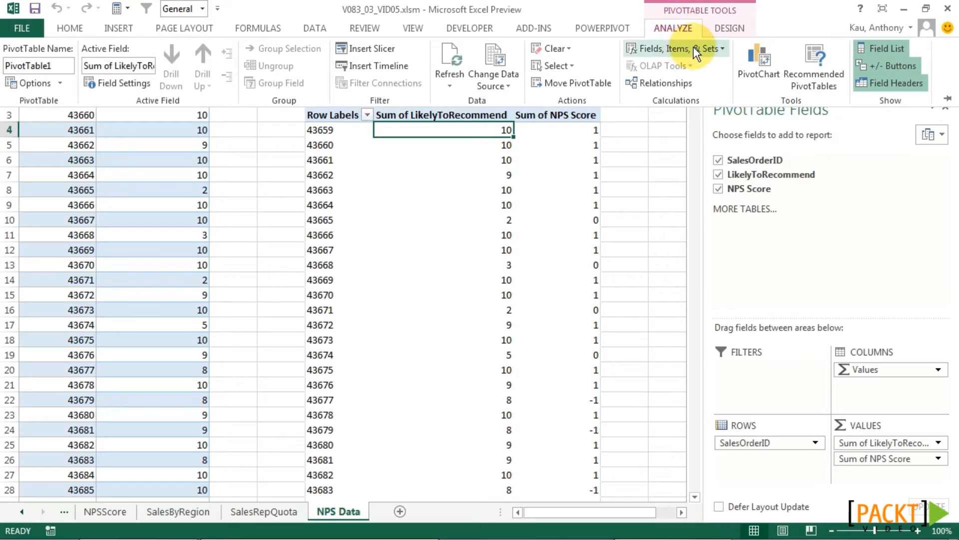
{"action": "left_click", "coordinate": [693, 46]}
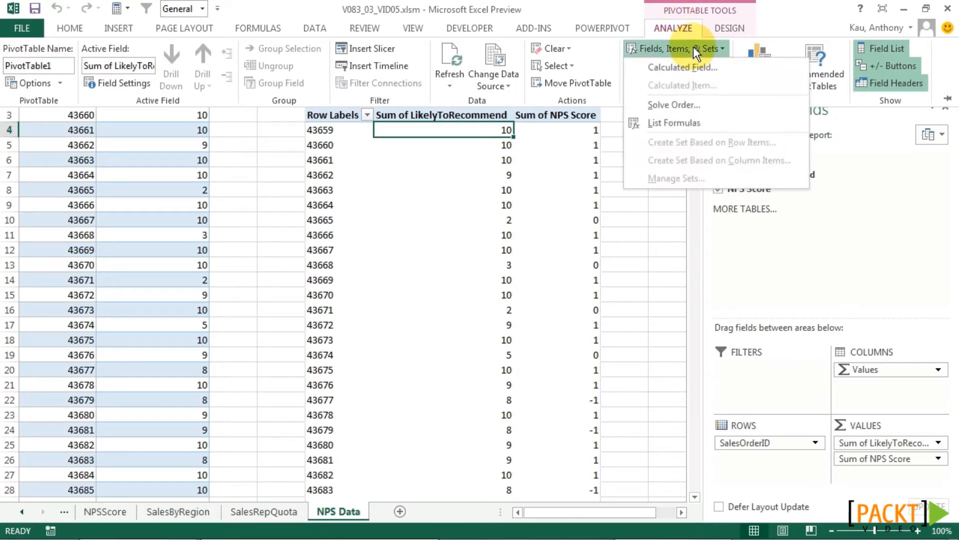
{"action": "left_click", "coordinate": [695, 65]}
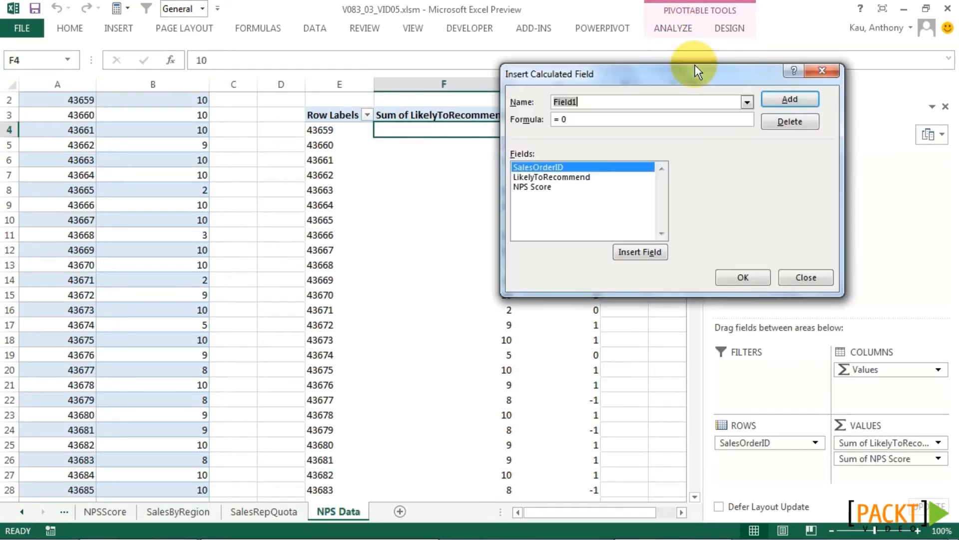
{"action": "left_click", "coordinate": [746, 102]}
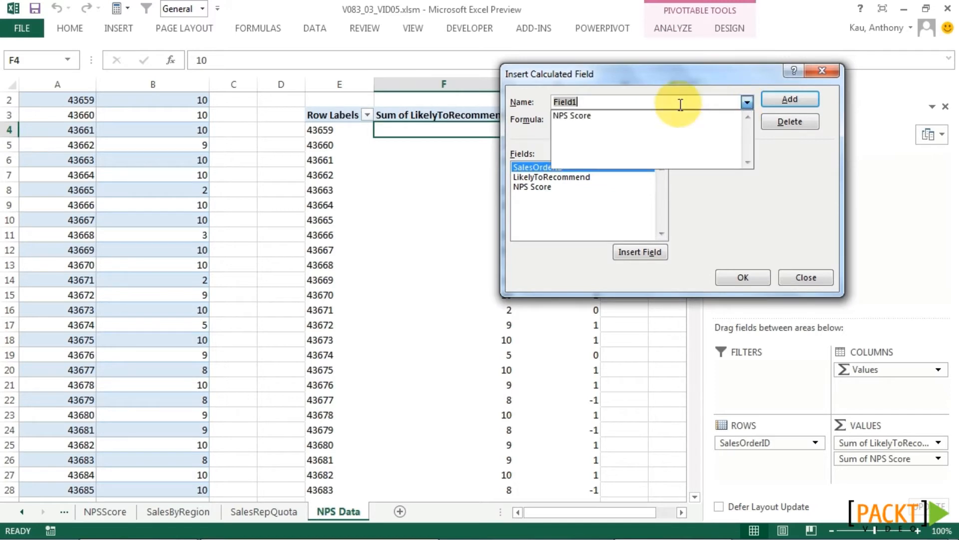
{"action": "left_click", "coordinate": [589, 116]}
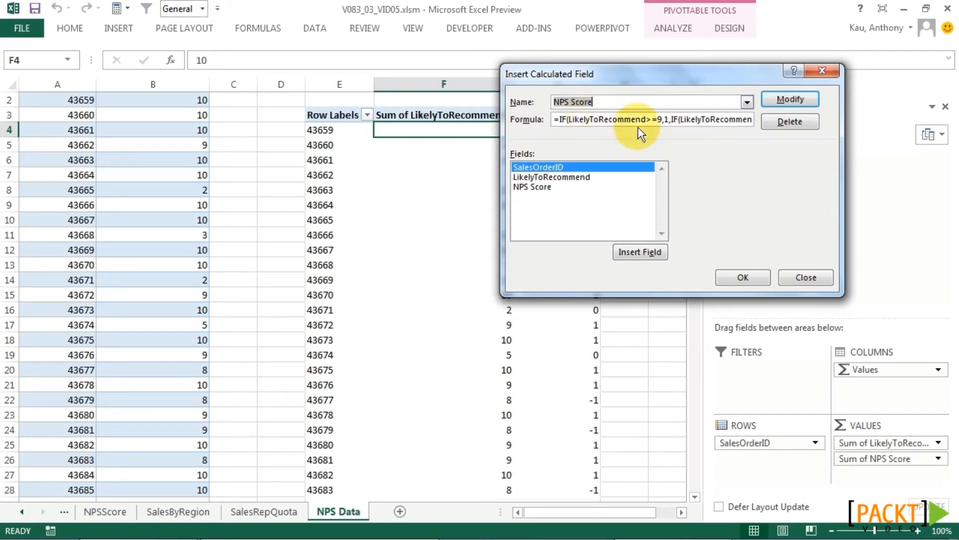
{"action": "left_click_drag", "start_coordinate": [678, 120], "coordinate": [758, 123]}
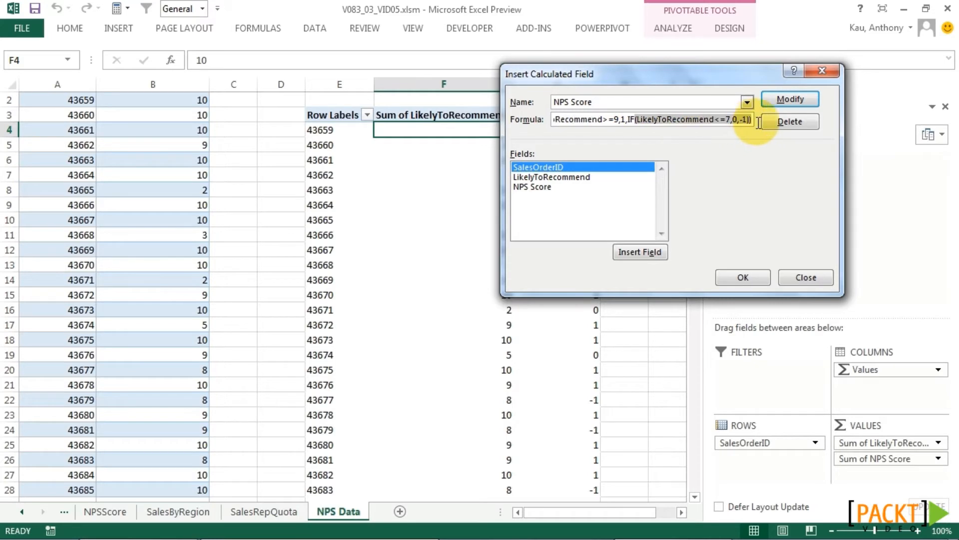
{"action": "left_click", "coordinate": [731, 120]}
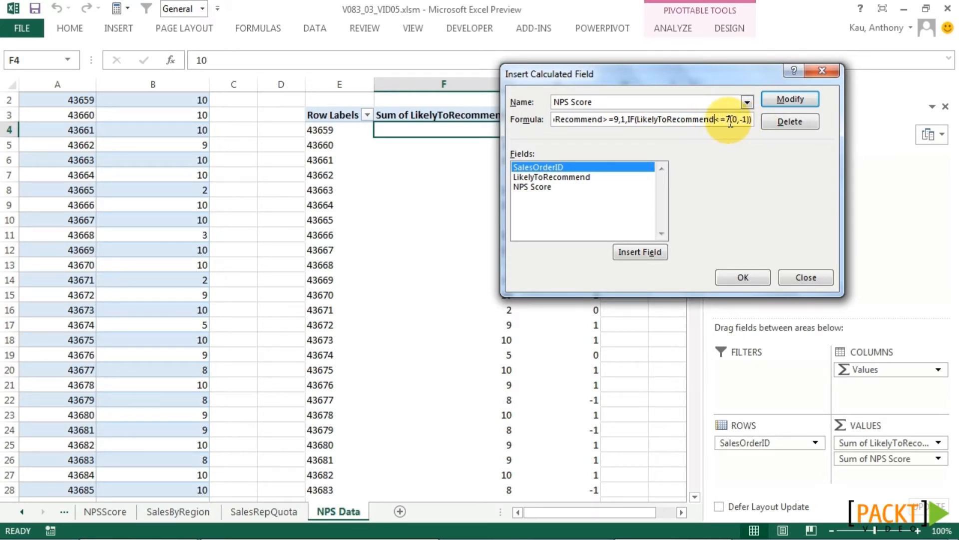
{"action": "key", "text": "Delete"}
{"action": "type", "text": ">"}
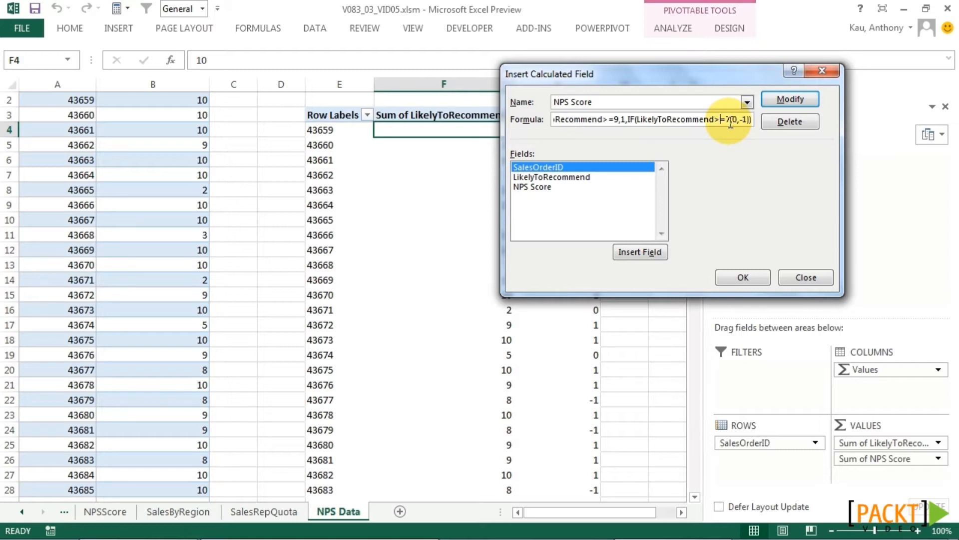
{"action": "left_click", "coordinate": [781, 98]}
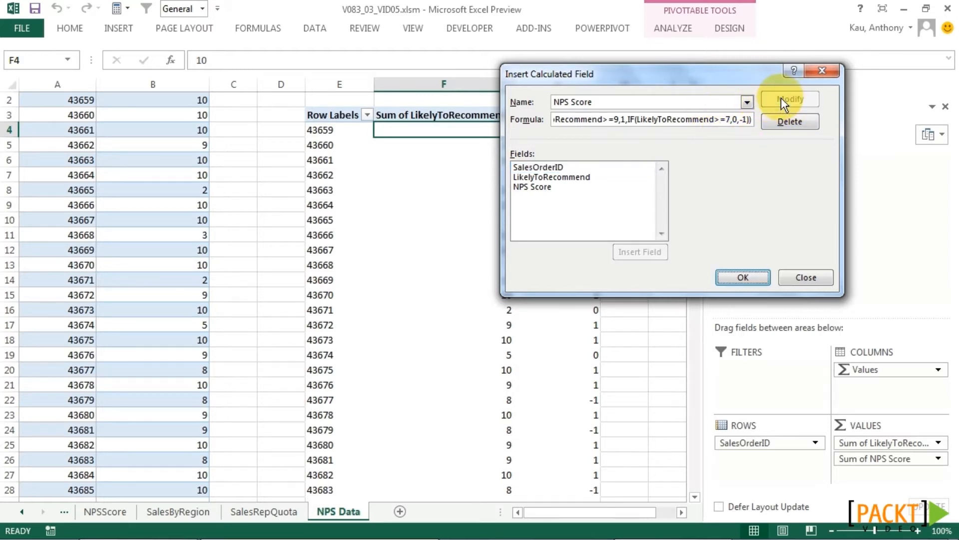
{"action": "left_click", "coordinate": [733, 277]}
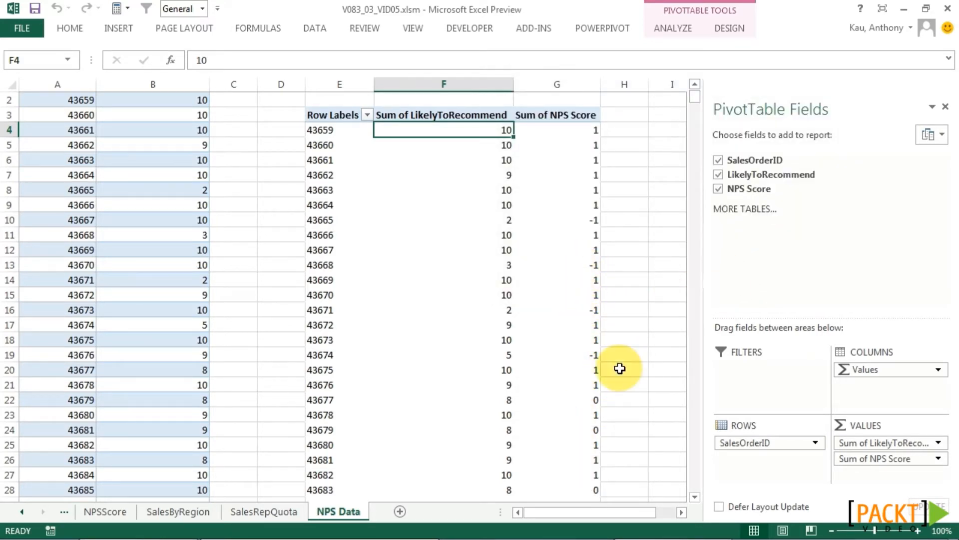
Apply the uncircled check mark, exclamation mark and X icon set as conditional formatting to the Sum of NPS Score values in G4:G22.
{"action": "left_click_drag", "start_coordinate": [559, 129], "coordinate": [574, 406]}
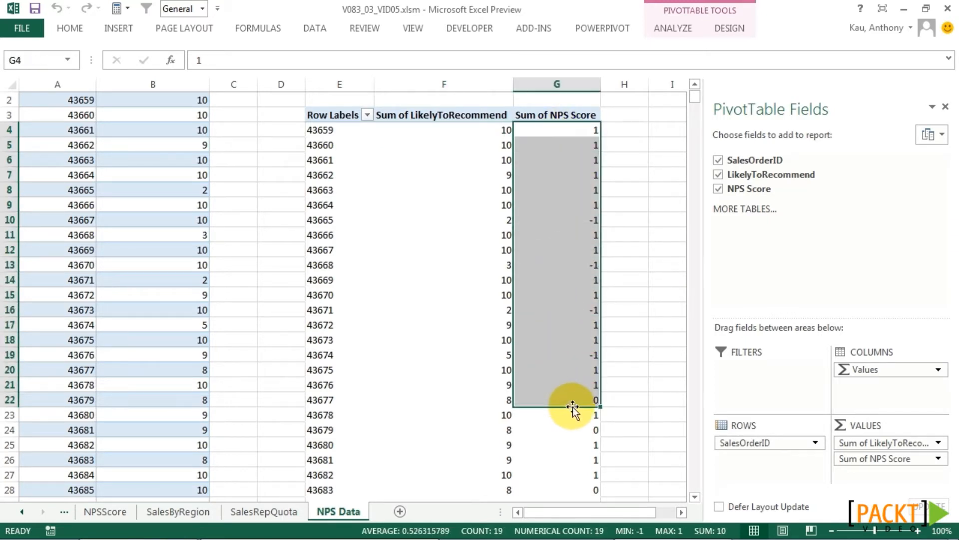
{"action": "left_click", "coordinate": [71, 32]}
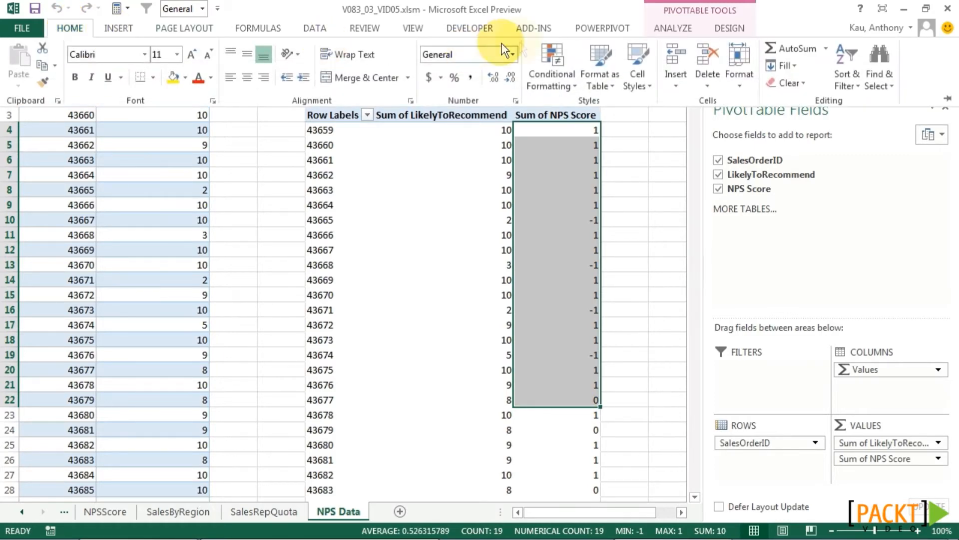
{"action": "left_click", "coordinate": [554, 75]}
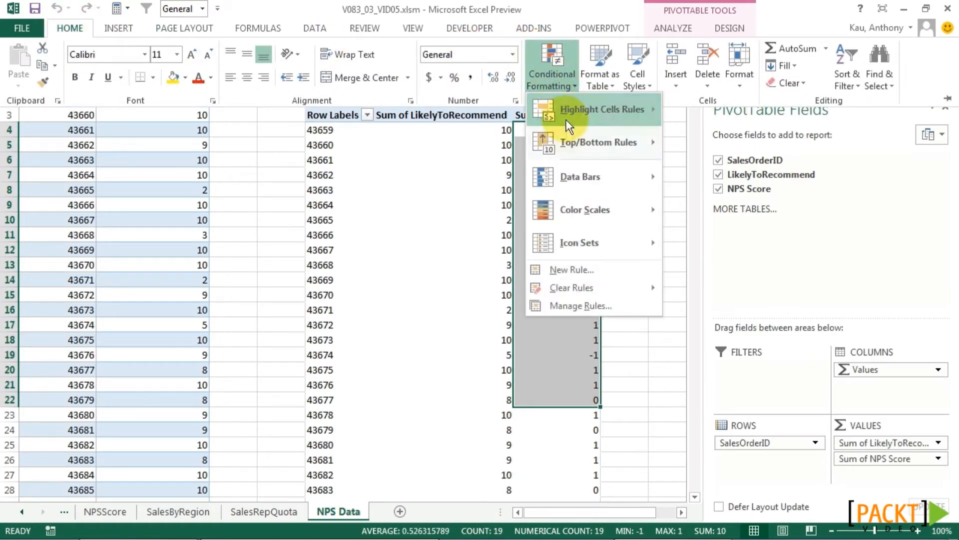
{"action": "left_click", "coordinate": [610, 243]}
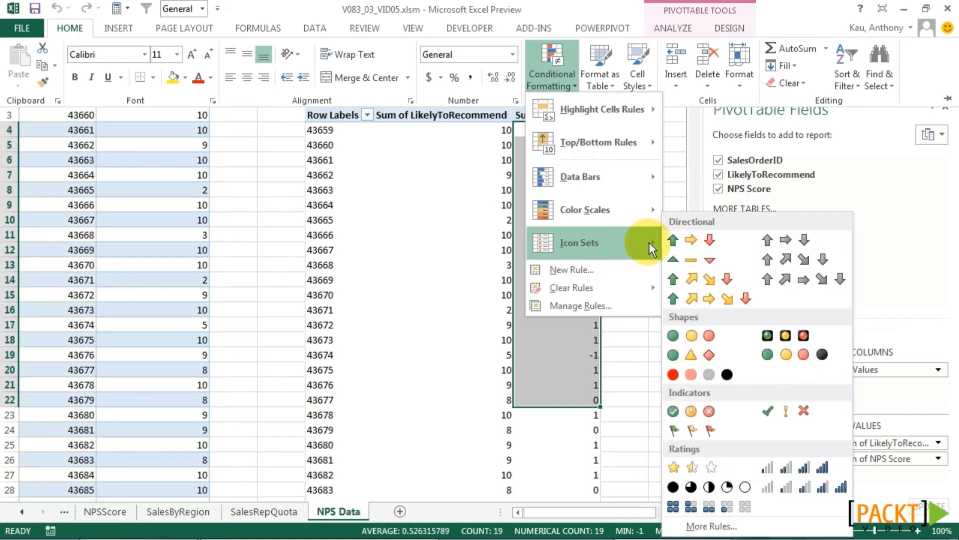
{"action": "mouse_move", "coordinate": [599, 192]}
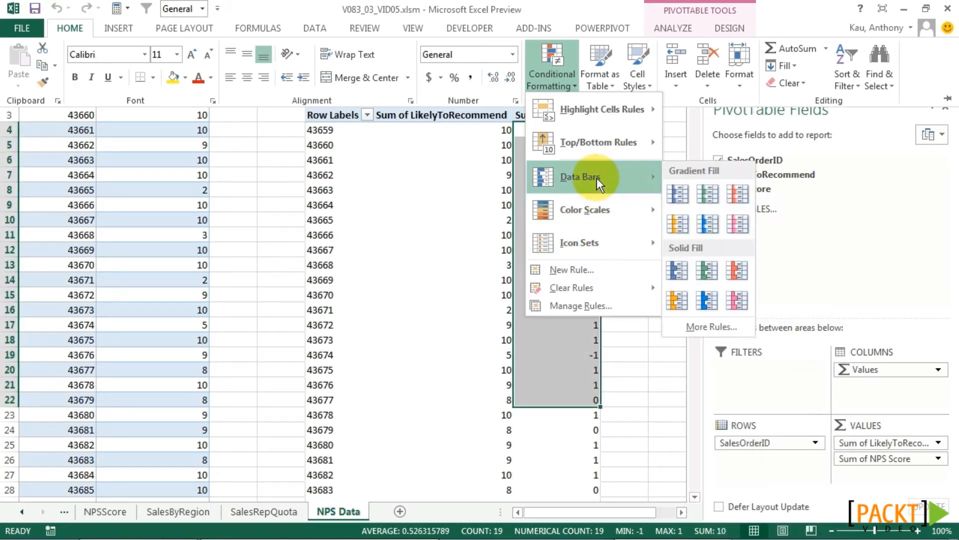
{"action": "mouse_move", "coordinate": [627, 248]}
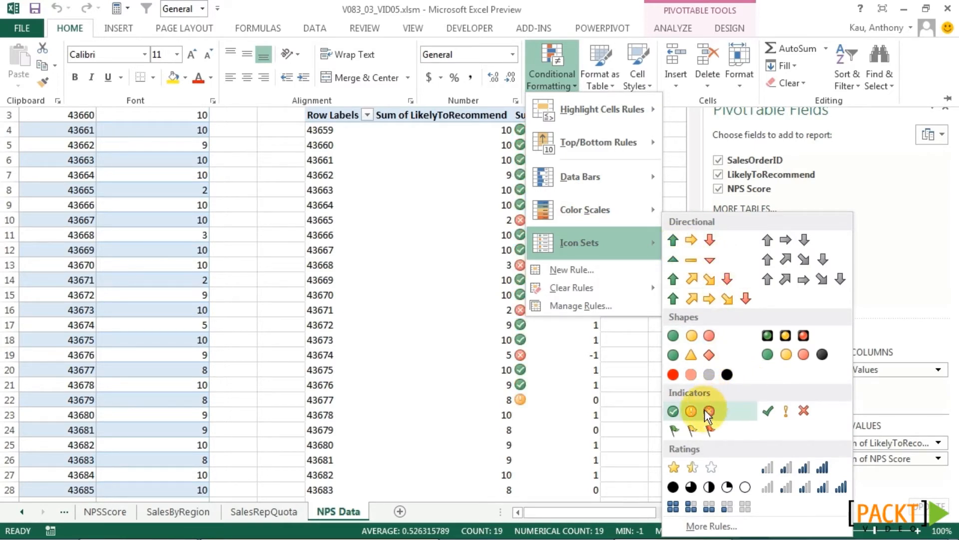
{"action": "left_click", "coordinate": [778, 409]}
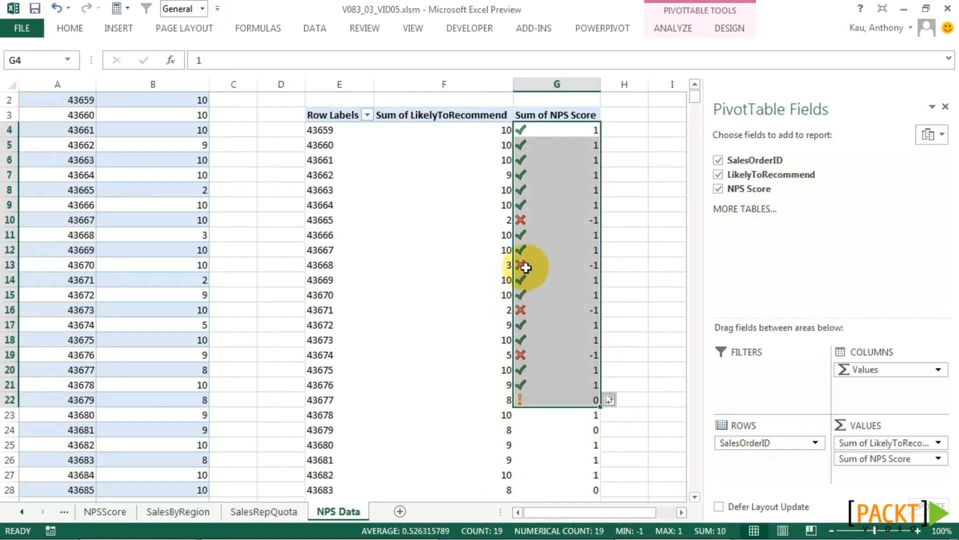
{"action": "mouse_move", "coordinate": [525, 234]}
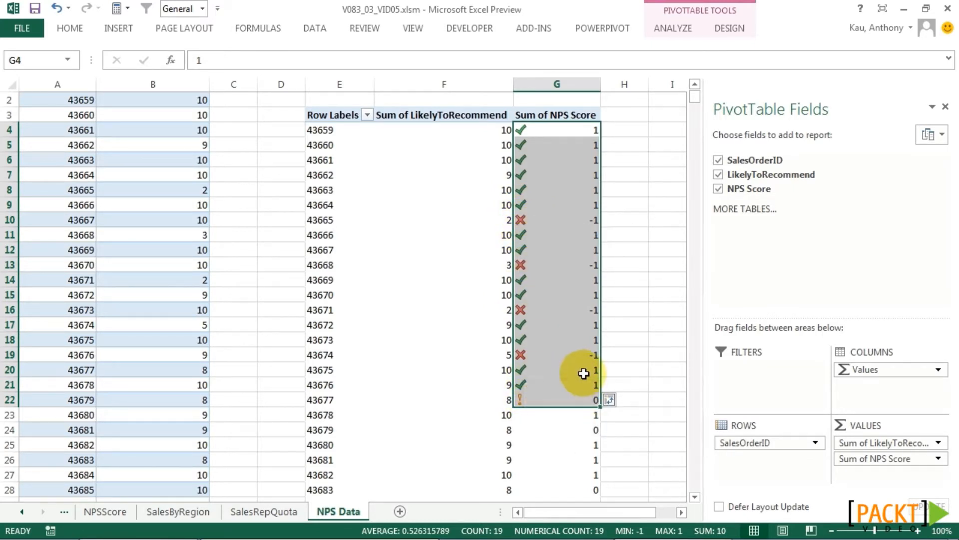
{"action": "mouse_move", "coordinate": [590, 353]}
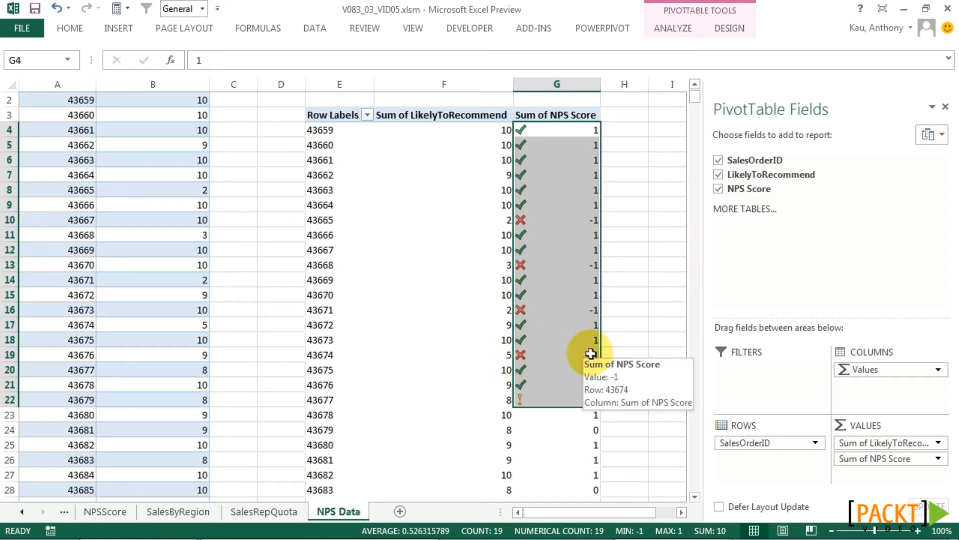
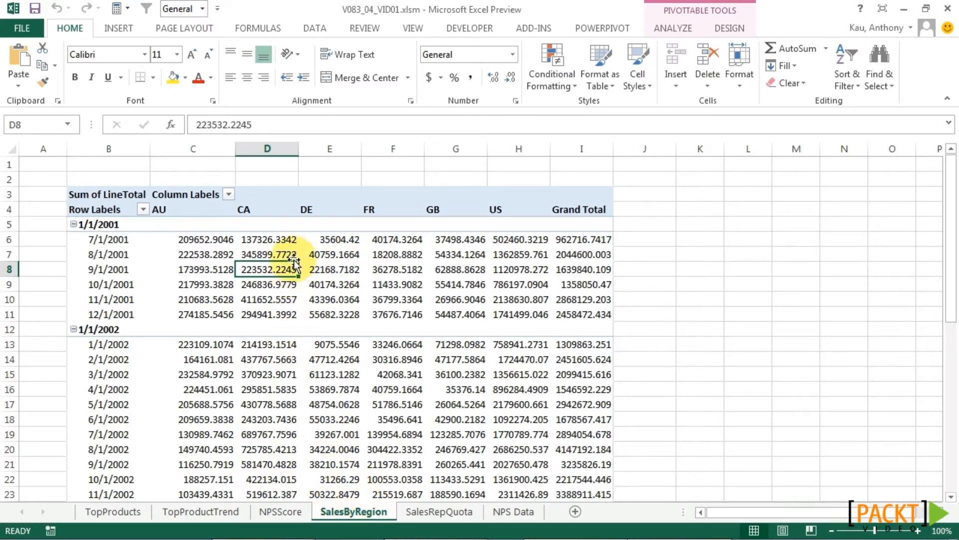
Insert a Stacked Column PivotChart based on the SalesByRegion PivotTable.
{"action": "left_click", "coordinate": [336, 270]}
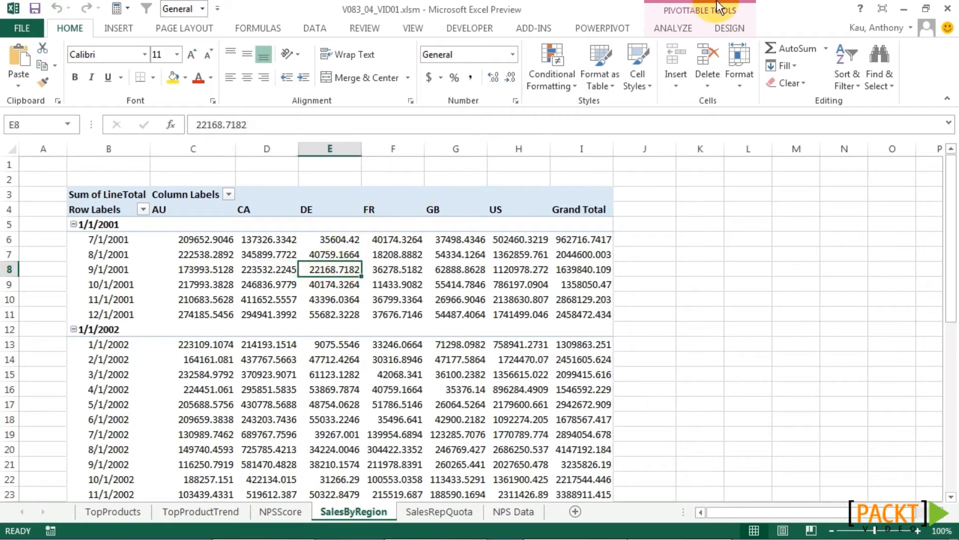
{"action": "left_click", "coordinate": [684, 30]}
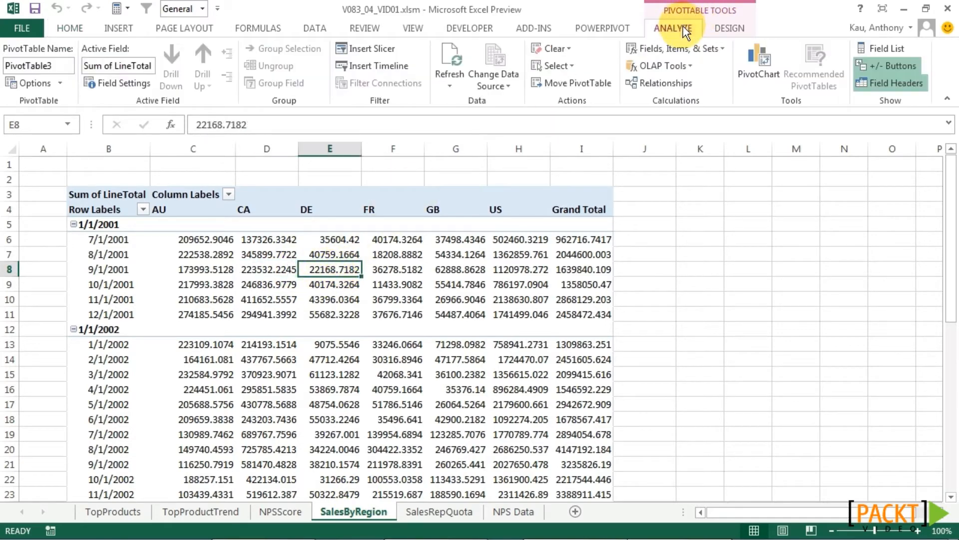
{"action": "left_click", "coordinate": [760, 62]}
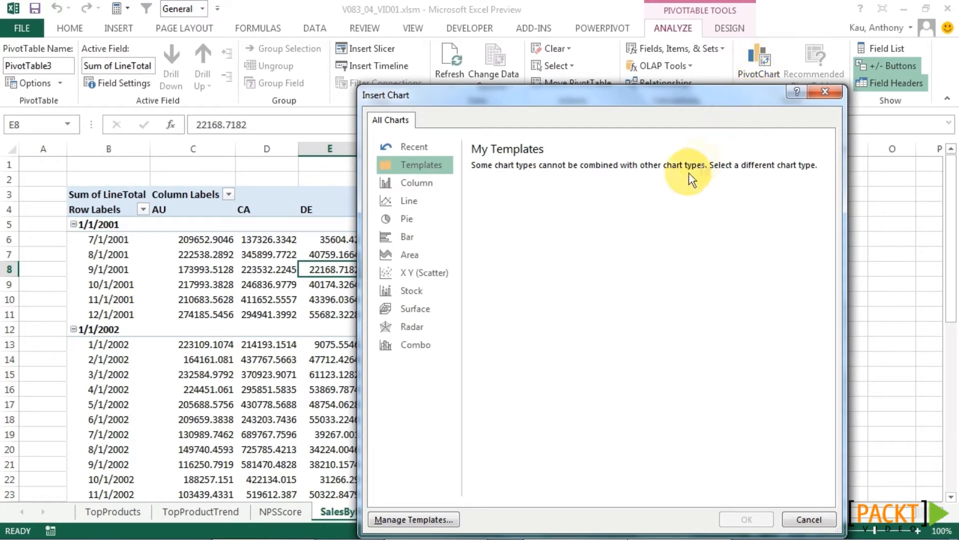
{"action": "left_click", "coordinate": [435, 189]}
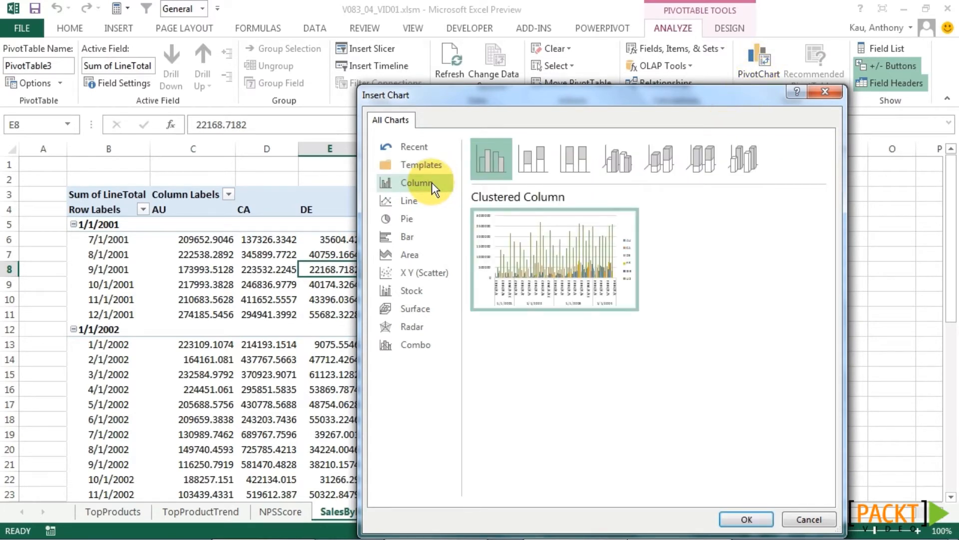
{"action": "left_click", "coordinate": [541, 161]}
{"action": "mouse_move", "coordinate": [538, 220]}
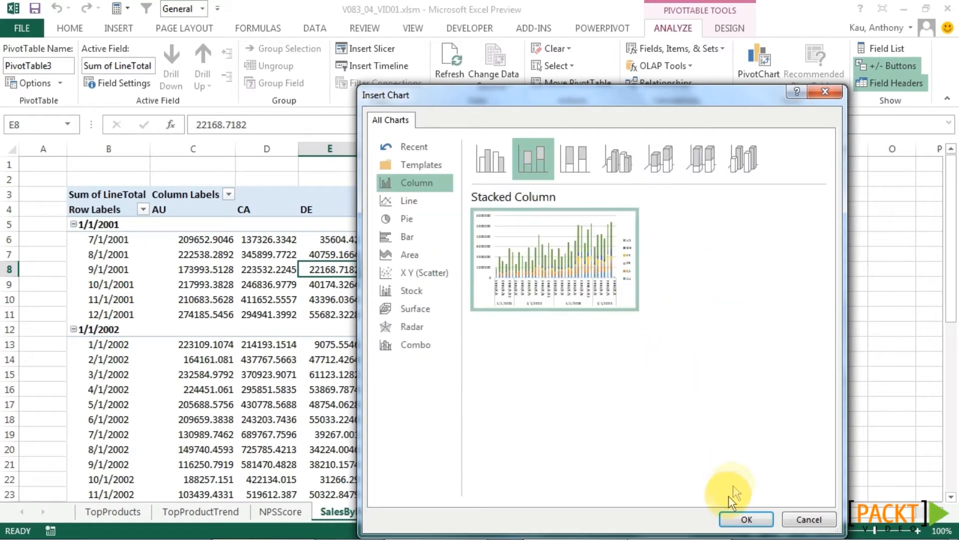
{"action": "left_click", "coordinate": [747, 519]}
{"action": "left_click", "coordinate": [658, 305]}
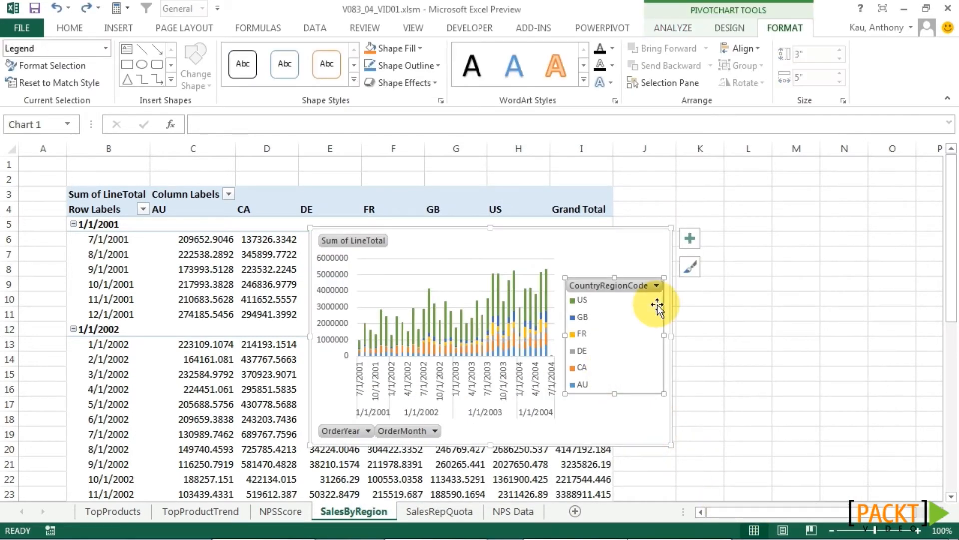
{"action": "left_click", "coordinate": [643, 242]}
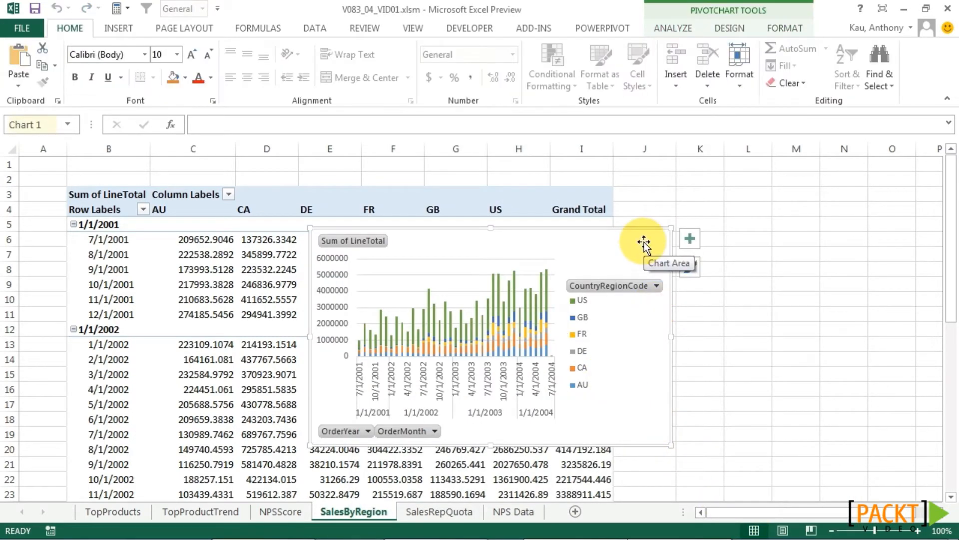
Add a new worksheet after SalesByRegion and name it Dashboard.
{"action": "left_click", "coordinate": [575, 512]}
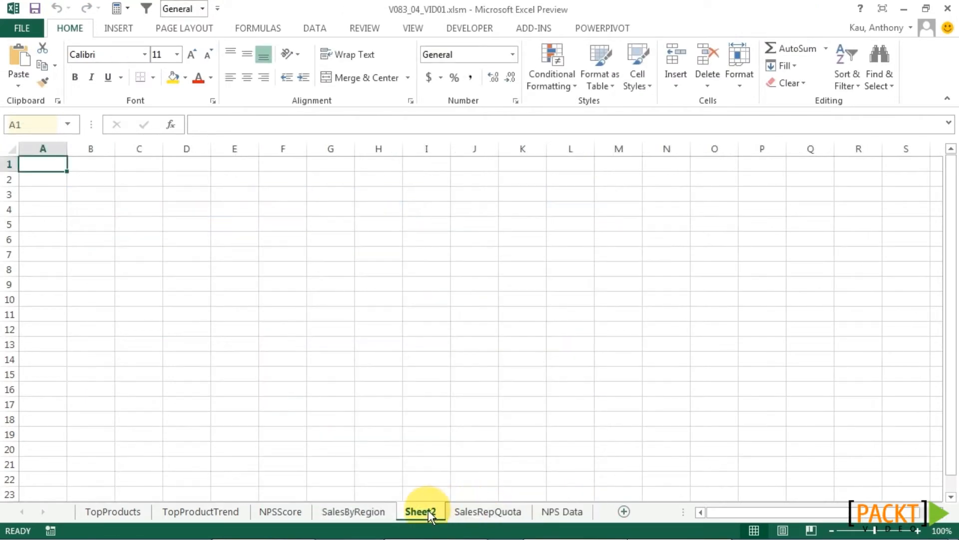
{"action": "double_click", "coordinate": [425, 512]}
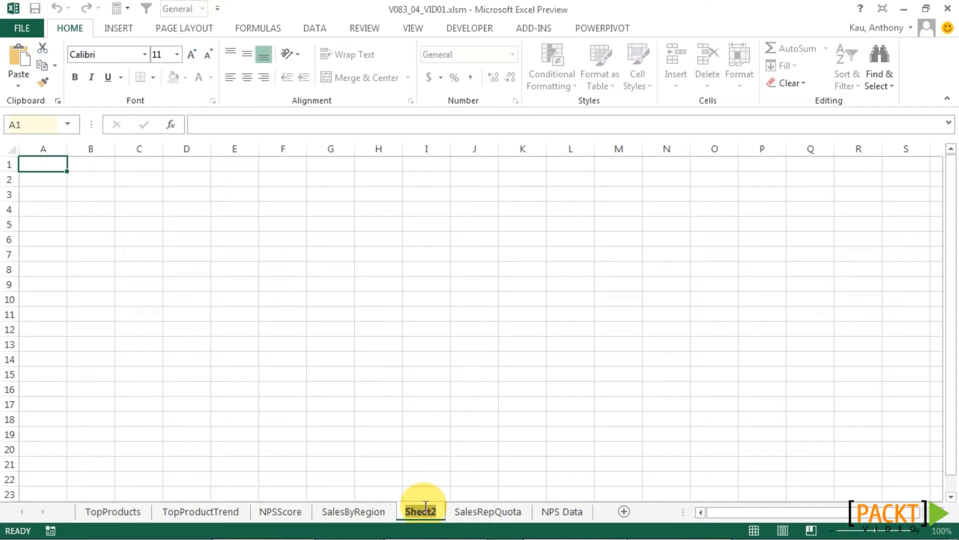
{"action": "type", "text": "Dashboard"}
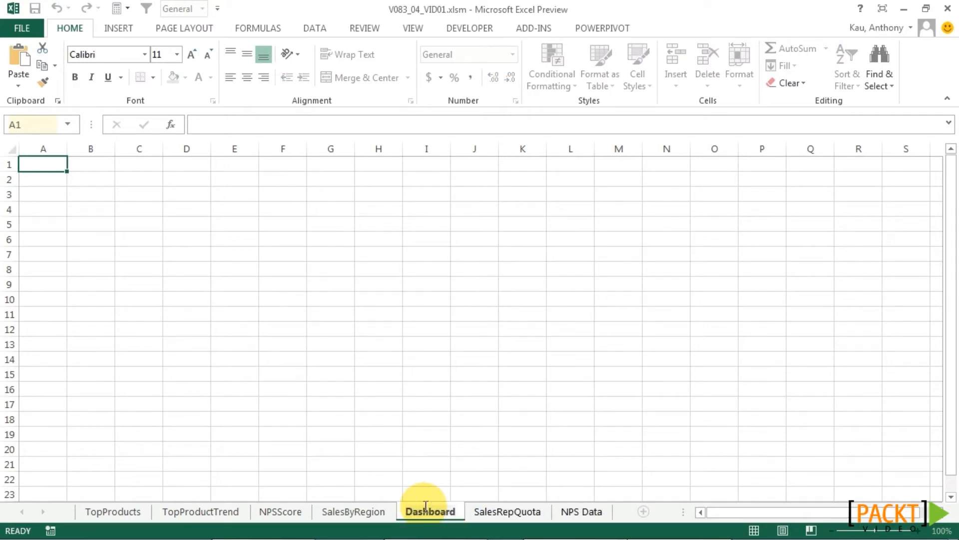
{"action": "key", "text": "Return"}
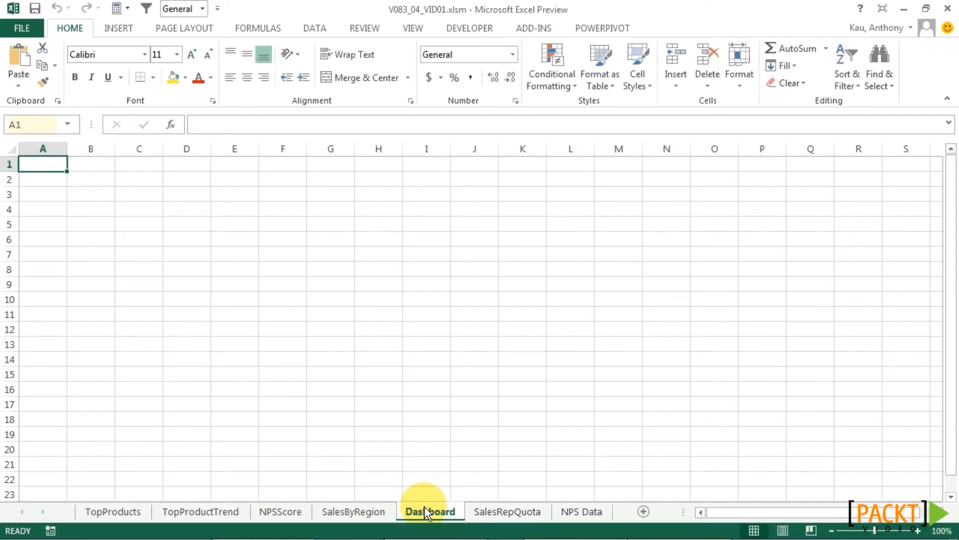
Move the PivotChart from the SalesByRegion sheet to the Dashboard sheet as an embedded object.
{"action": "left_click", "coordinate": [366, 513]}
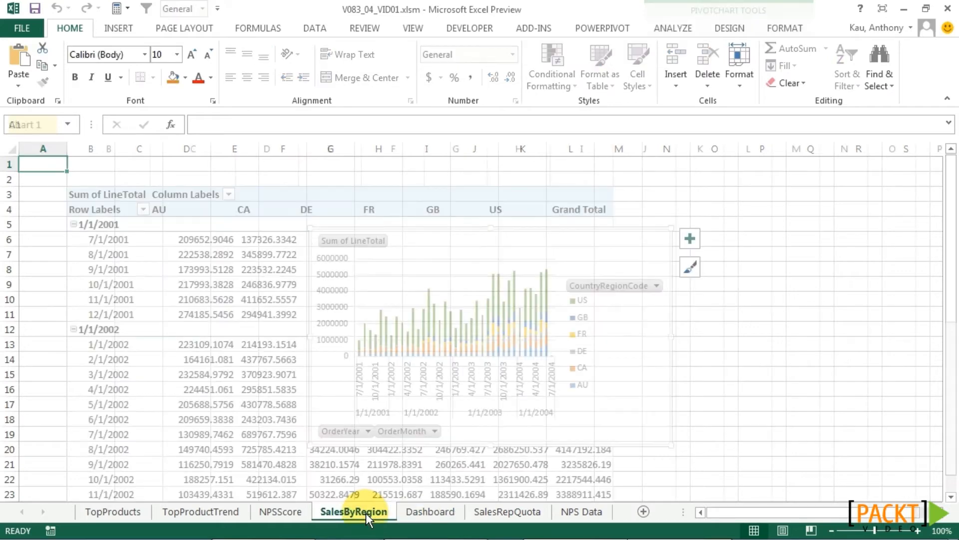
{"action": "right_click", "coordinate": [630, 324]}
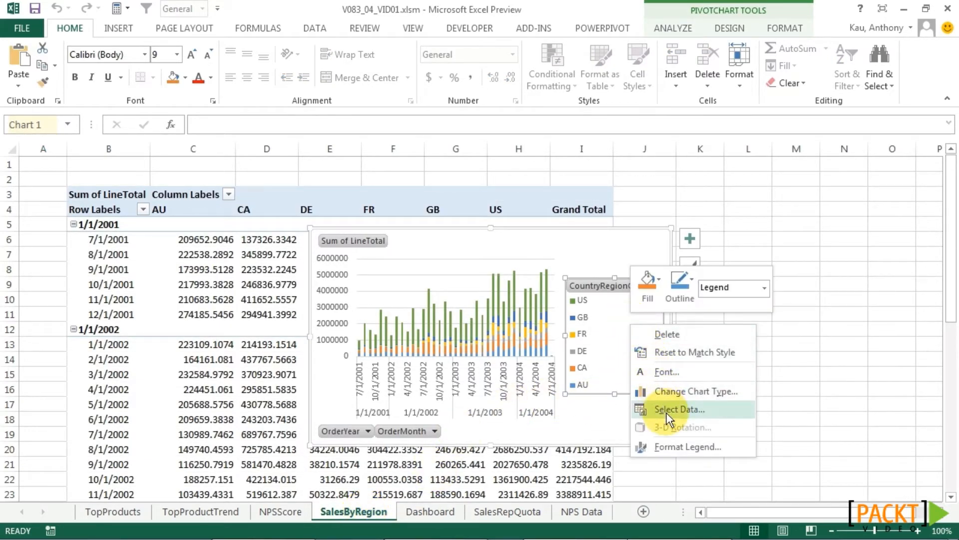
{"action": "right_click", "coordinate": [599, 247]}
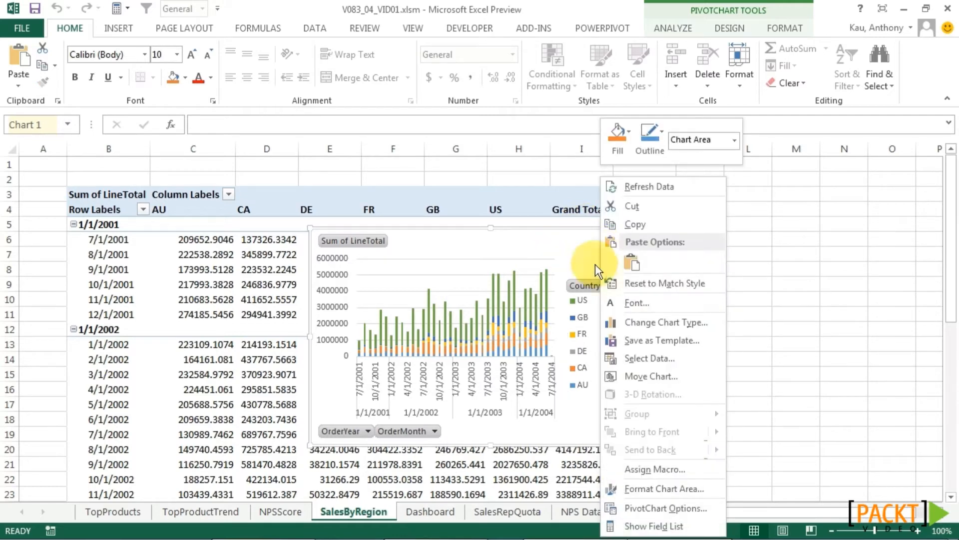
{"action": "left_click", "coordinate": [649, 377]}
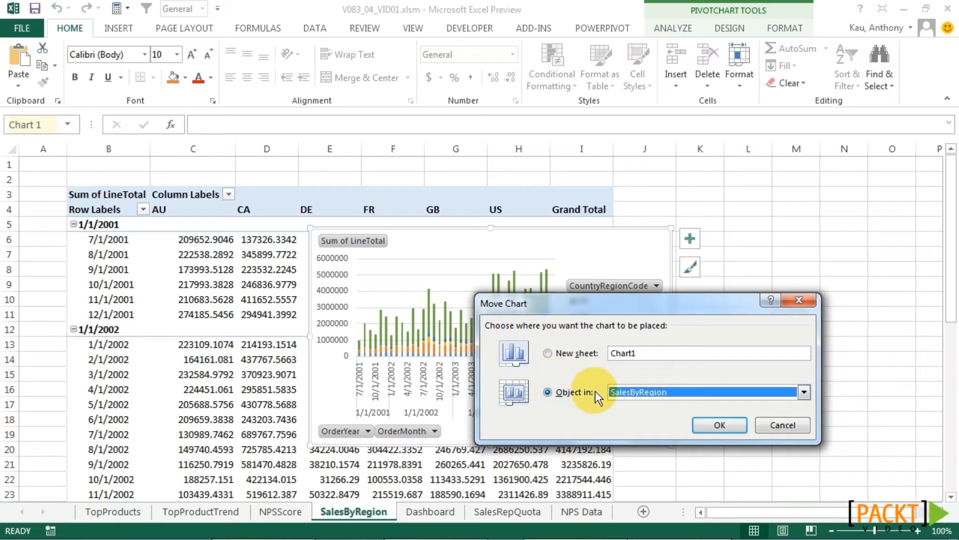
{"action": "left_click", "coordinate": [639, 392]}
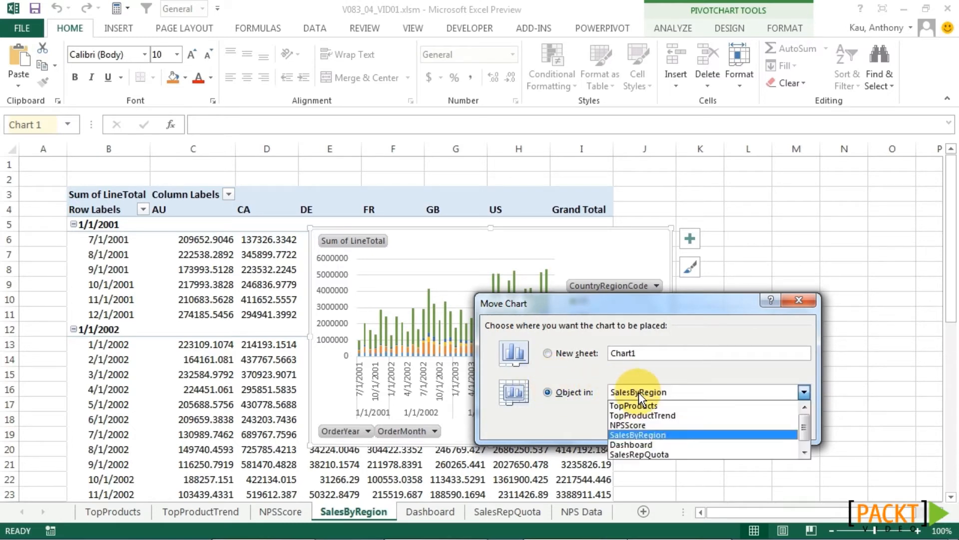
{"action": "left_click", "coordinate": [666, 446]}
{"action": "left_click", "coordinate": [705, 423]}
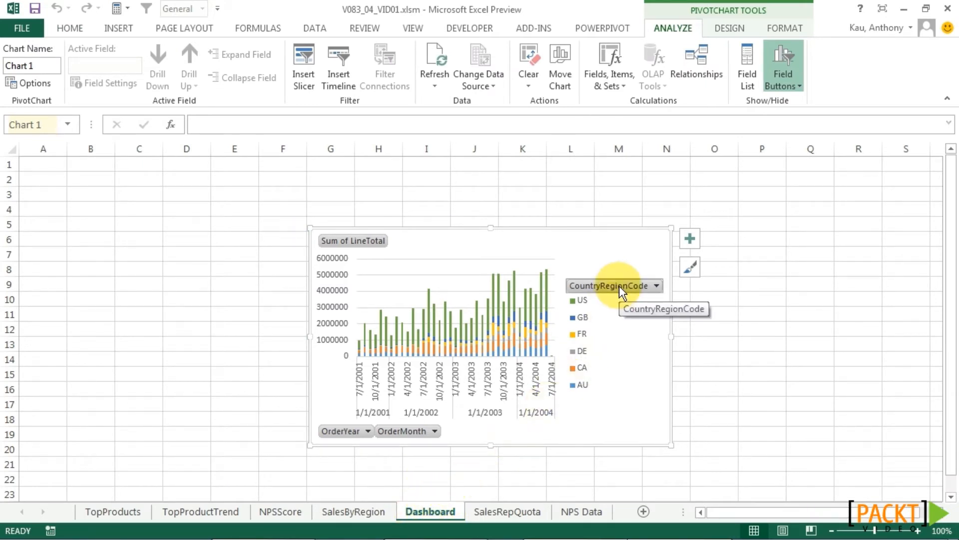
Filter the PivotChart's CountryRegionCode to exclude DE, FR and GB, and clear that filter again.
{"action": "left_click", "coordinate": [655, 286]}
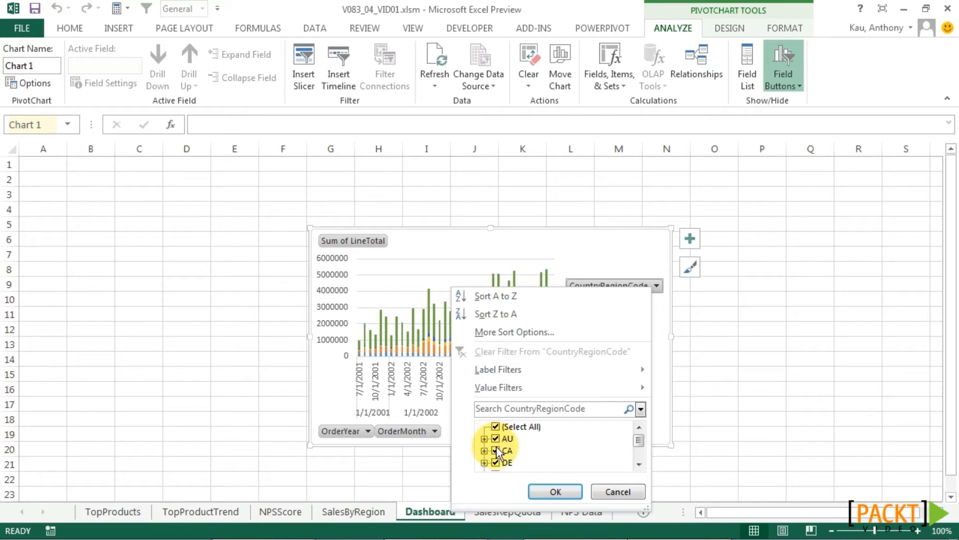
{"action": "left_click_drag", "start_coordinate": [639, 440], "coordinate": [642, 453]}
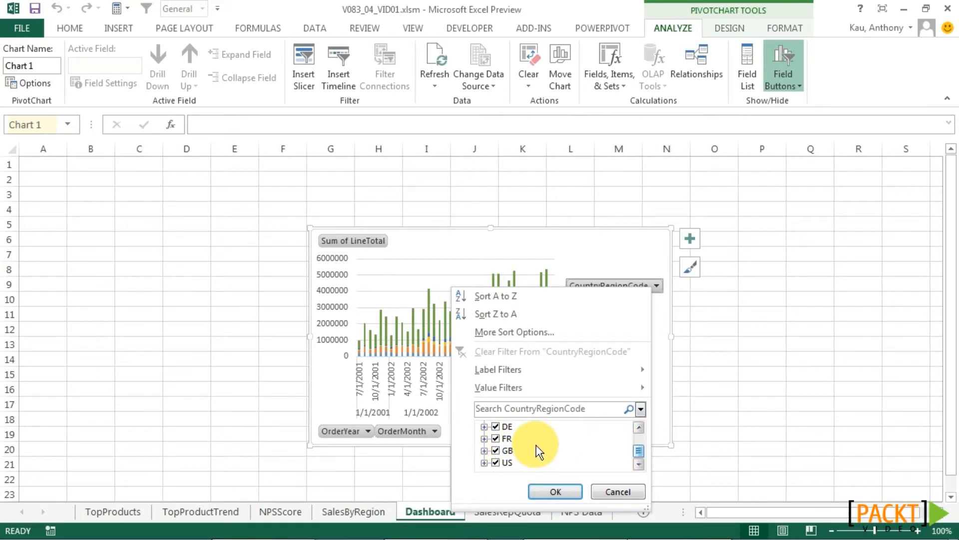
{"action": "left_click", "coordinate": [495, 427]}
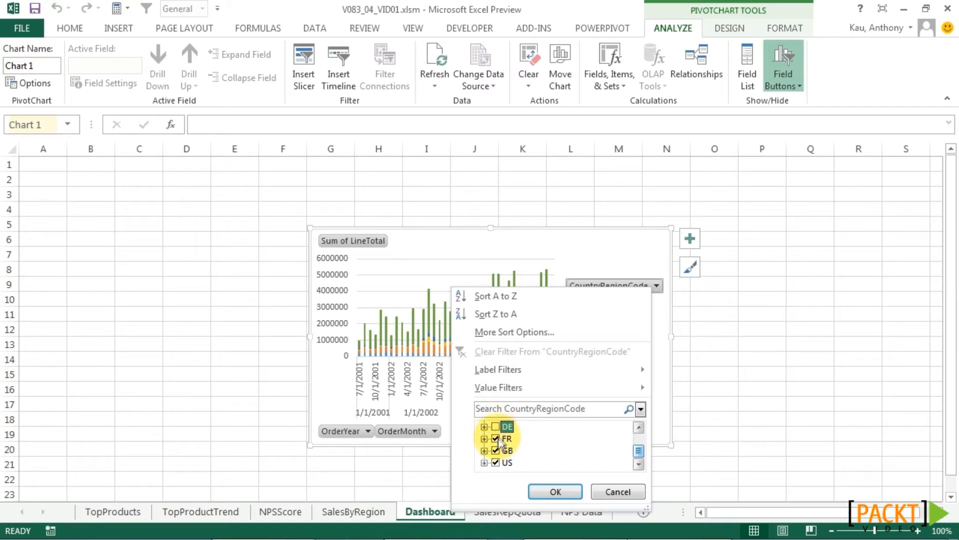
{"action": "left_click", "coordinate": [560, 492]}
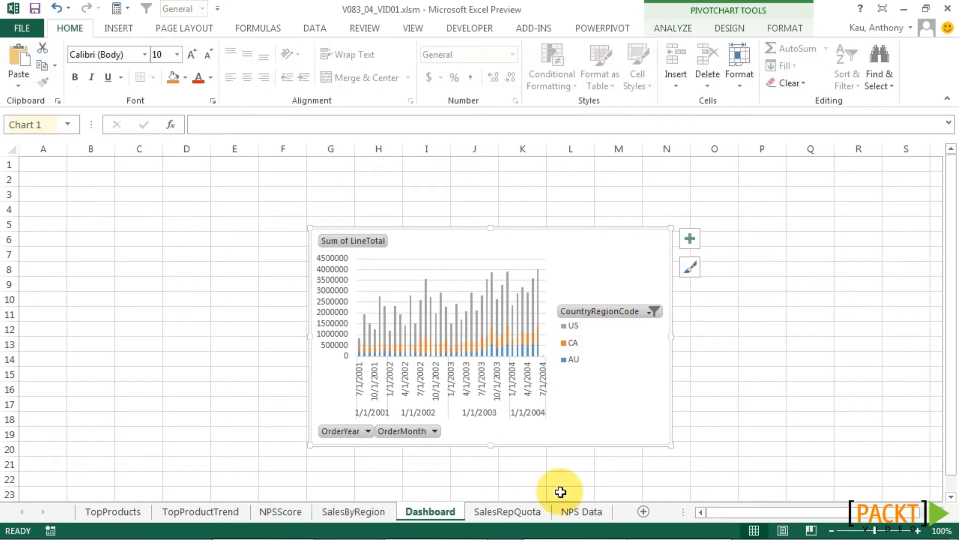
{"action": "left_click", "coordinate": [649, 311]}
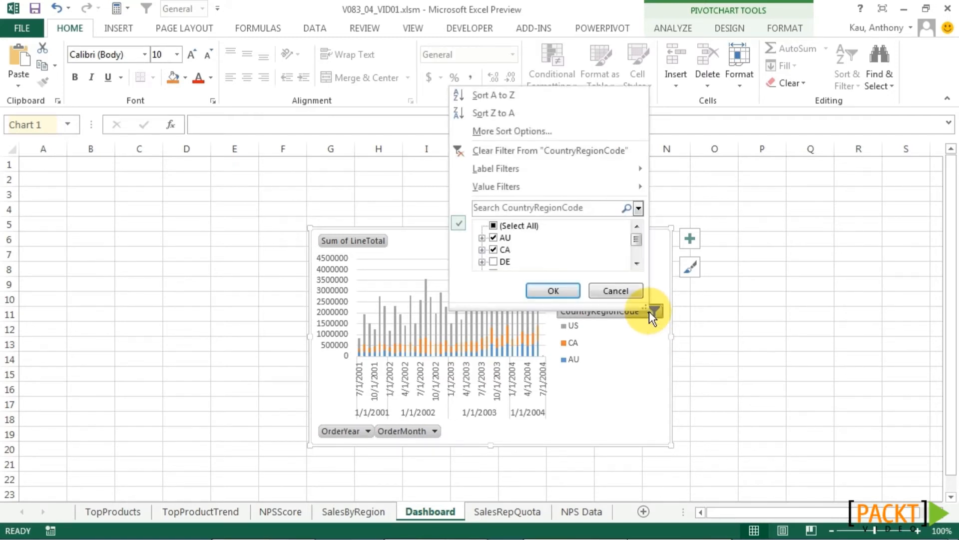
{"action": "left_click", "coordinate": [531, 159]}
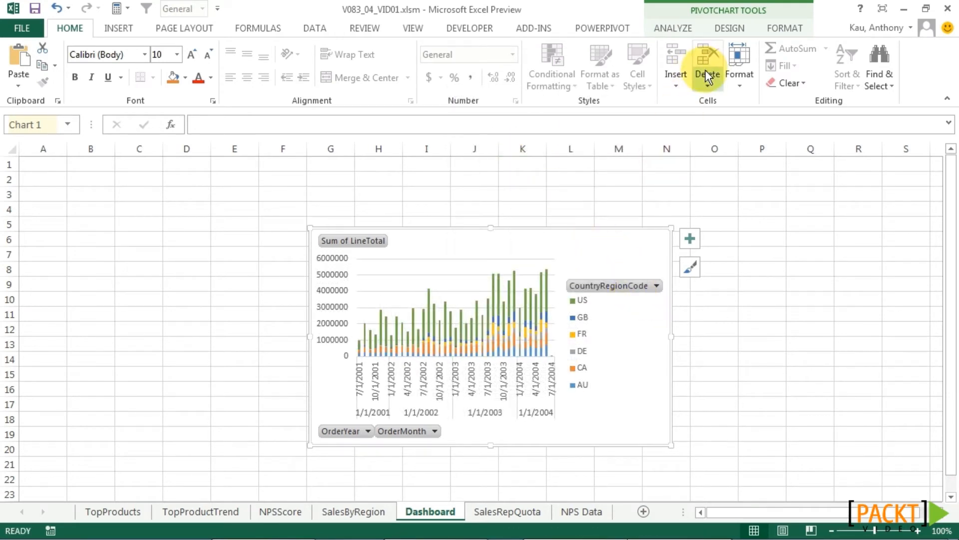
Hide all the field buttons on the Dashboard PivotChart.
{"action": "left_click", "coordinate": [684, 30]}
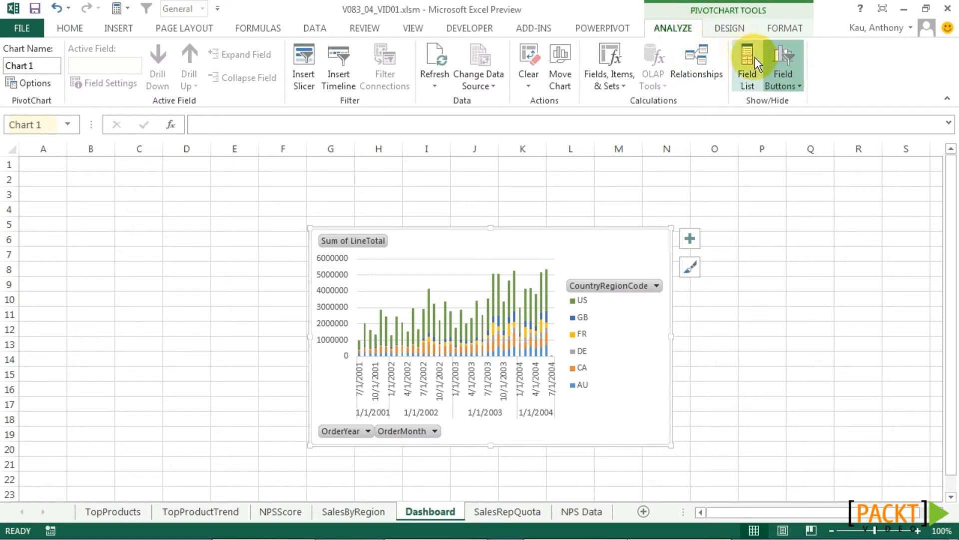
{"action": "left_click", "coordinate": [783, 58]}
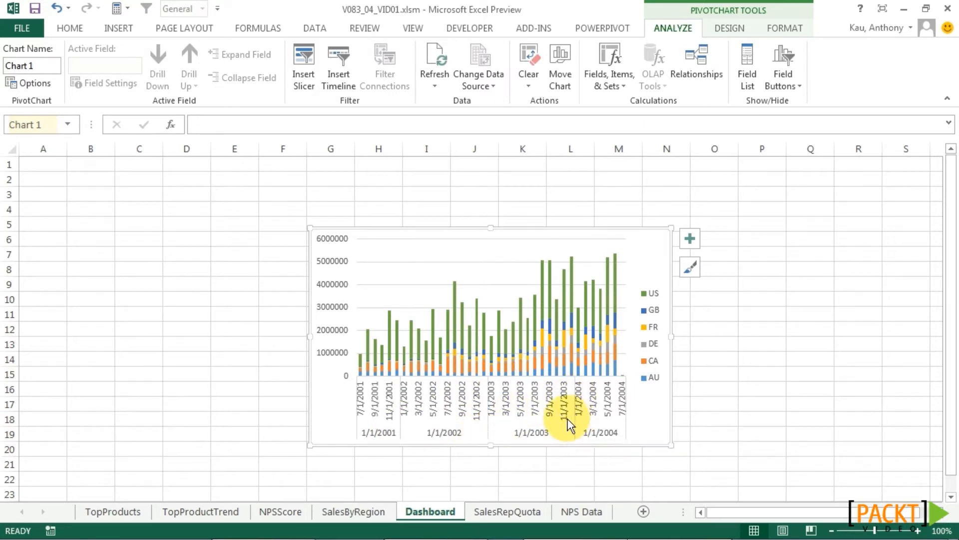
Turn the multi-level category labels of the PivotChart's horizontal axis off and back on.
{"action": "right_click", "coordinate": [532, 433]}
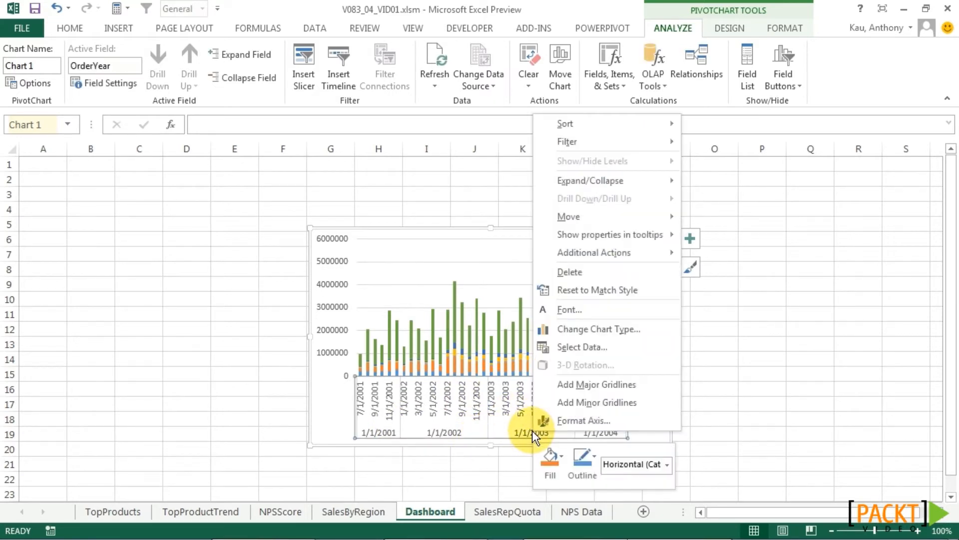
{"action": "left_click", "coordinate": [592, 421]}
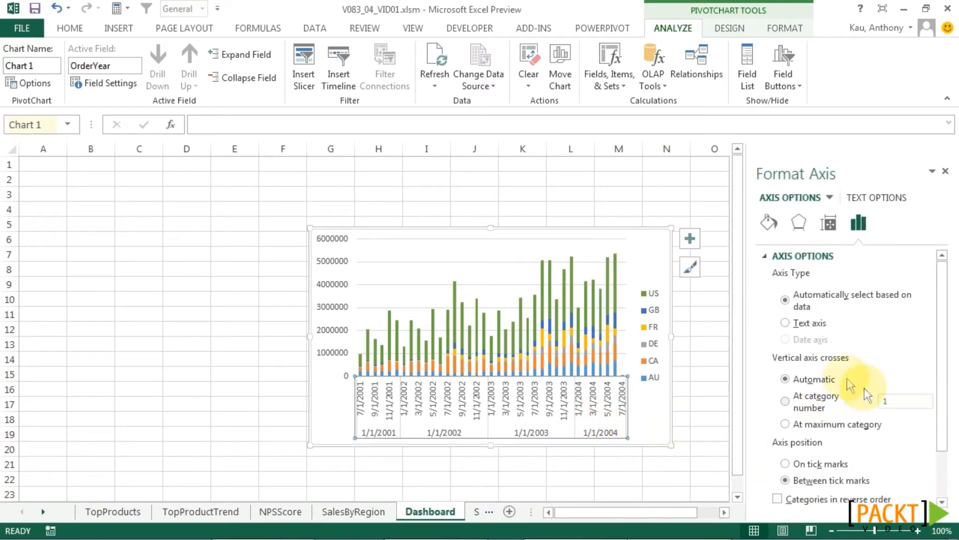
{"action": "left_click_drag", "start_coordinate": [943, 341], "coordinate": [943, 403]}
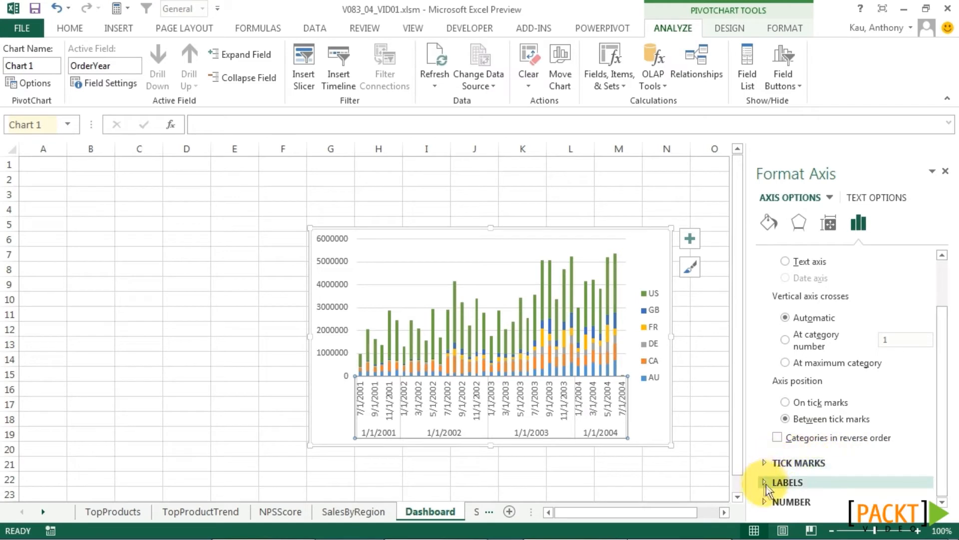
{"action": "left_click", "coordinate": [787, 482]}
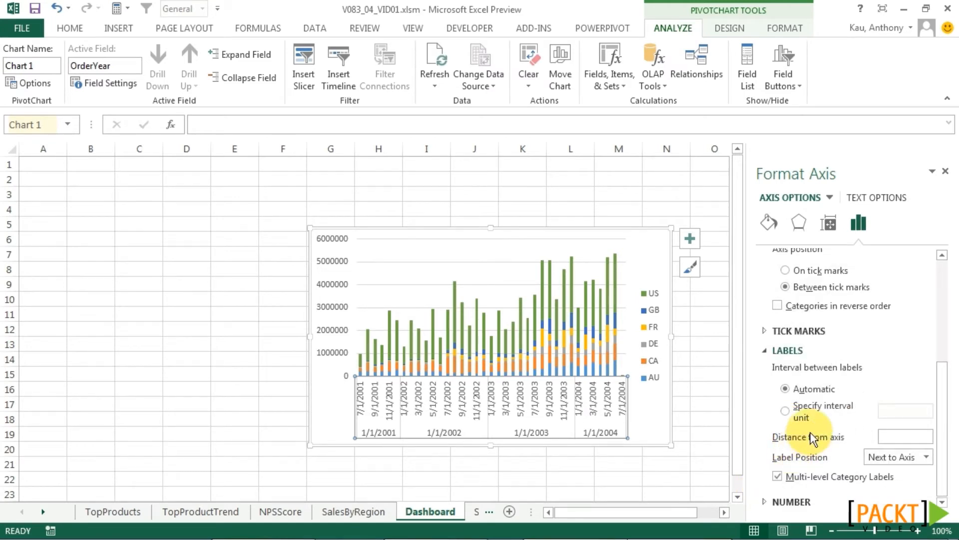
{"action": "left_click", "coordinate": [778, 477]}
{"action": "left_click", "coordinate": [777, 476]}
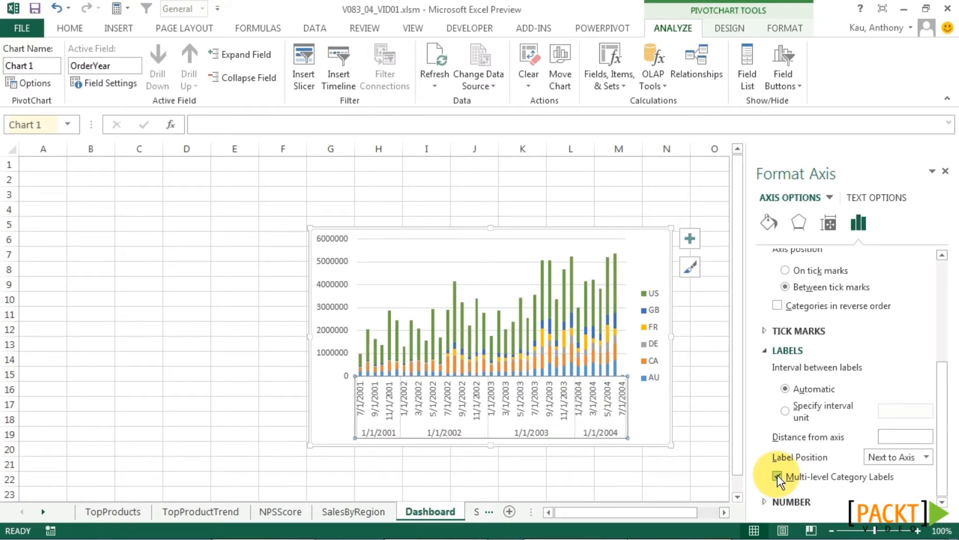
{"action": "left_click", "coordinate": [777, 477]}
{"action": "left_click", "coordinate": [778, 477]}
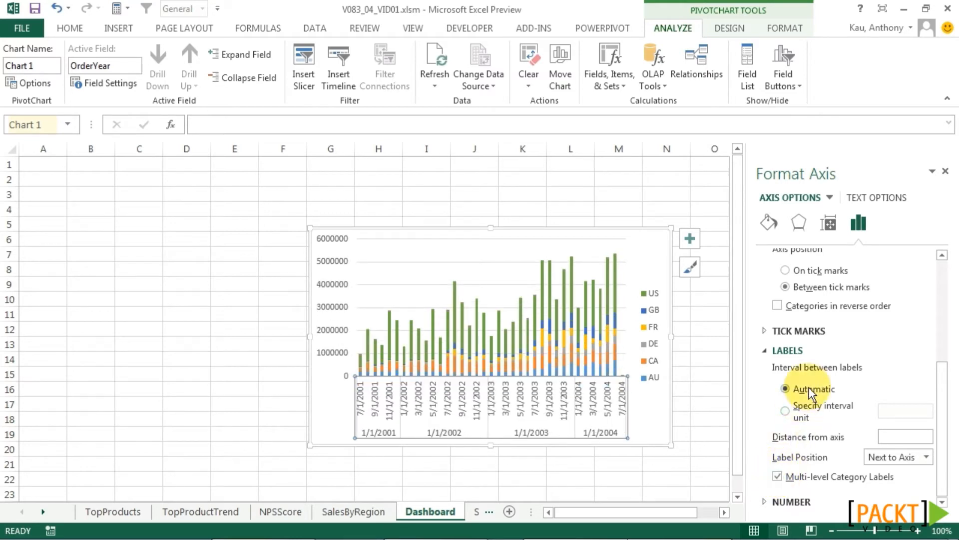
{"action": "left_click", "coordinate": [692, 422]}
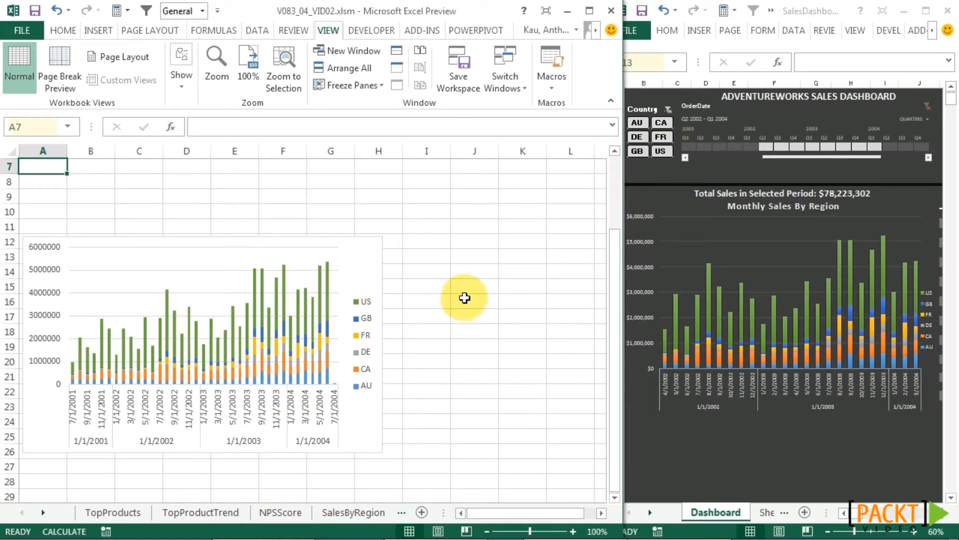
Apply the dark chart style with the grey gradient background to the Dashboard PivotChart.
{"action": "left_click", "coordinate": [363, 273]}
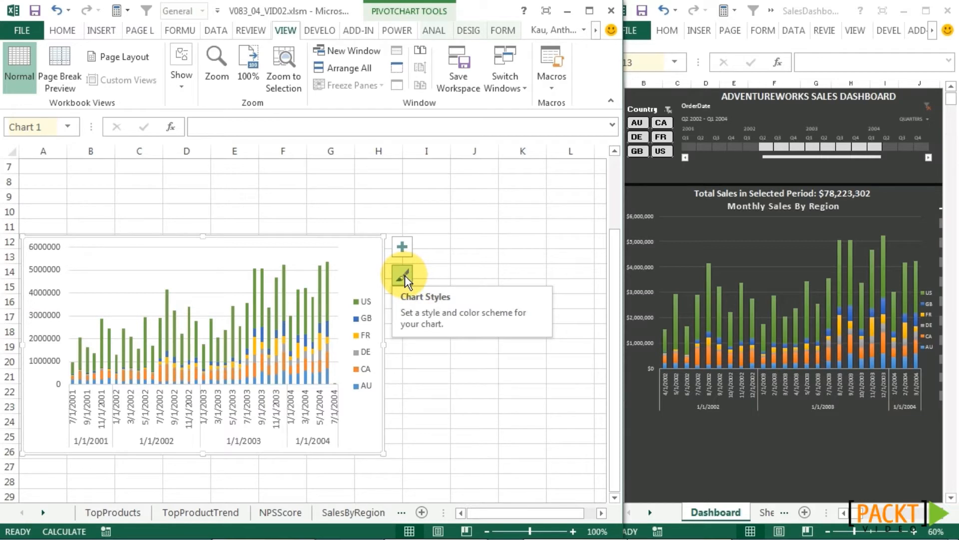
{"action": "left_click", "coordinate": [405, 275]}
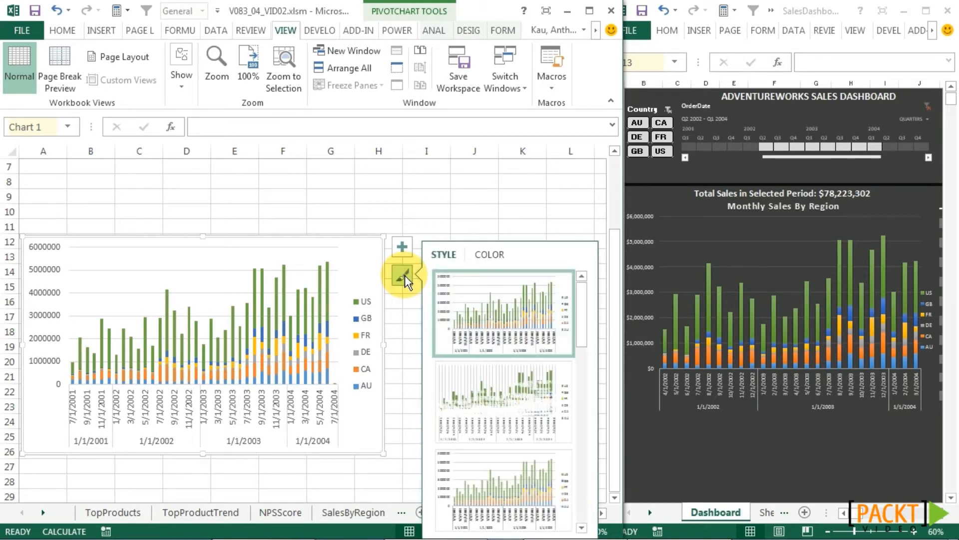
{"action": "left_click_drag", "start_coordinate": [582, 302], "coordinate": [577, 442]}
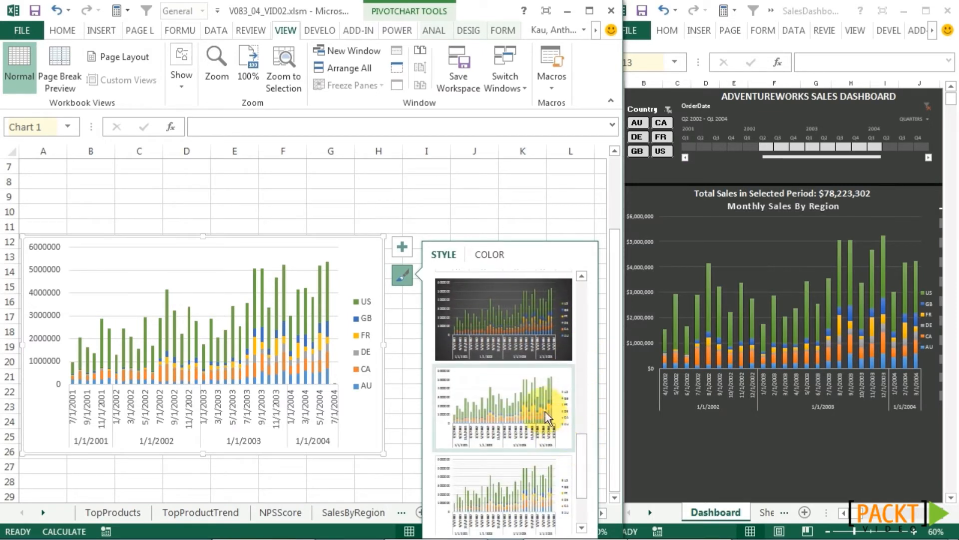
{"action": "left_click", "coordinate": [495, 321]}
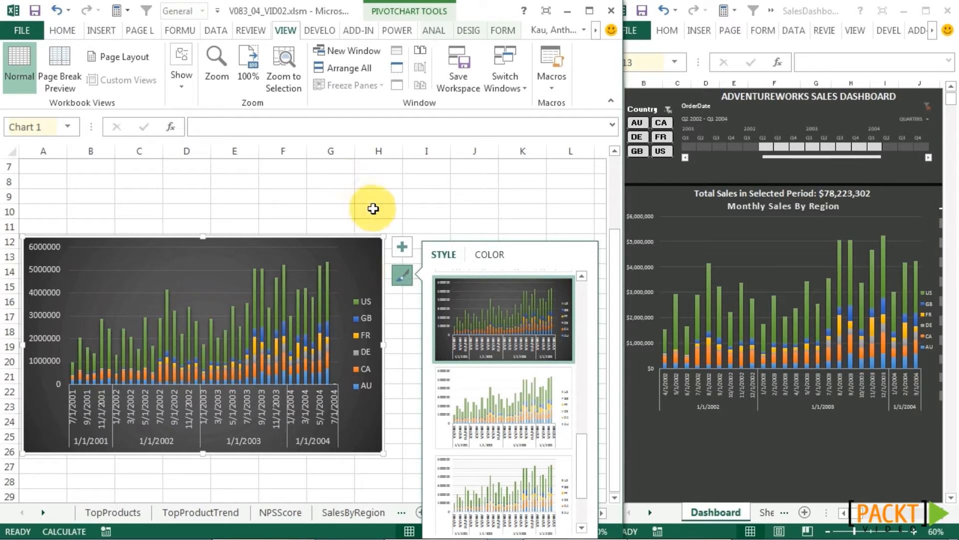
{"action": "left_click", "coordinate": [424, 209]}
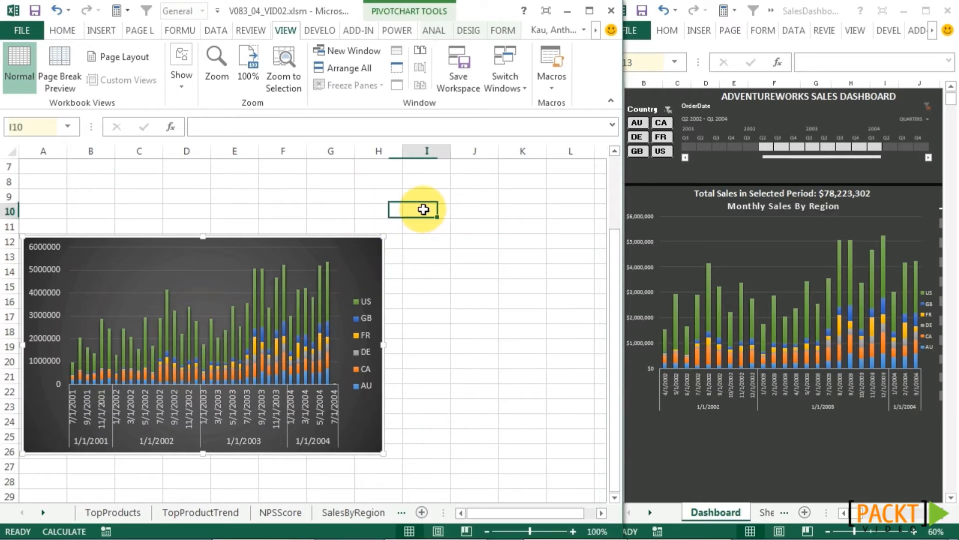
Give the PivotChart's chart area a solid dark grey fill to match the finished sales dashboard.
{"action": "left_click", "coordinate": [357, 256]}
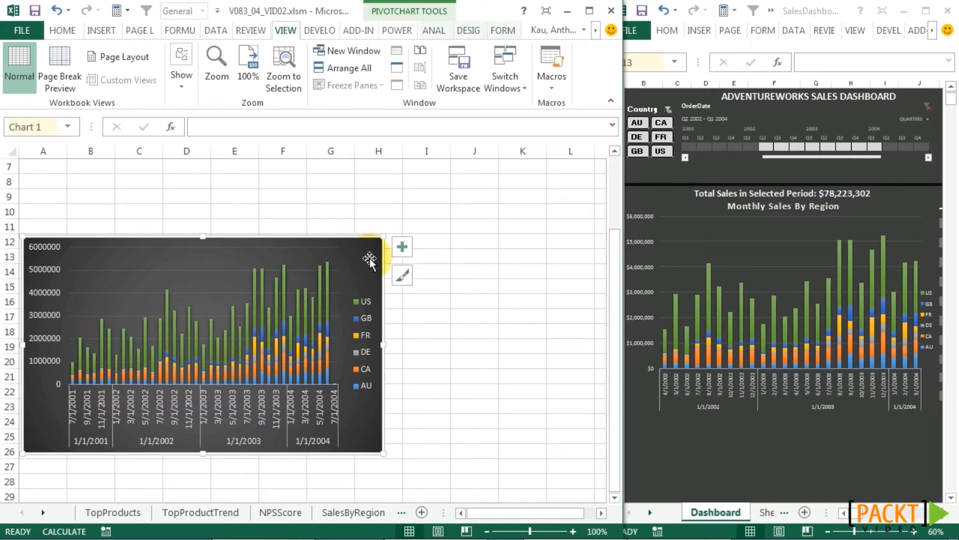
{"action": "right_click", "coordinate": [370, 259]}
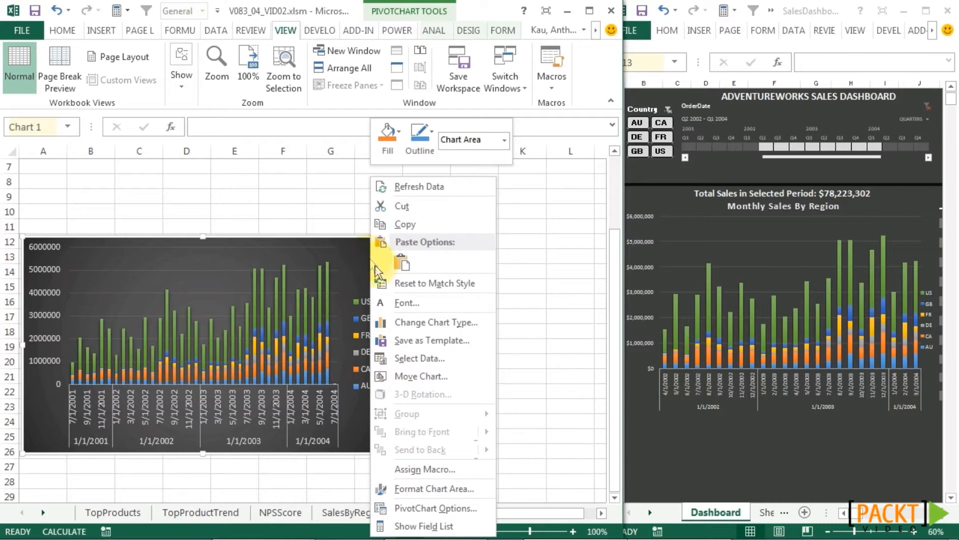
{"action": "left_click", "coordinate": [444, 488]}
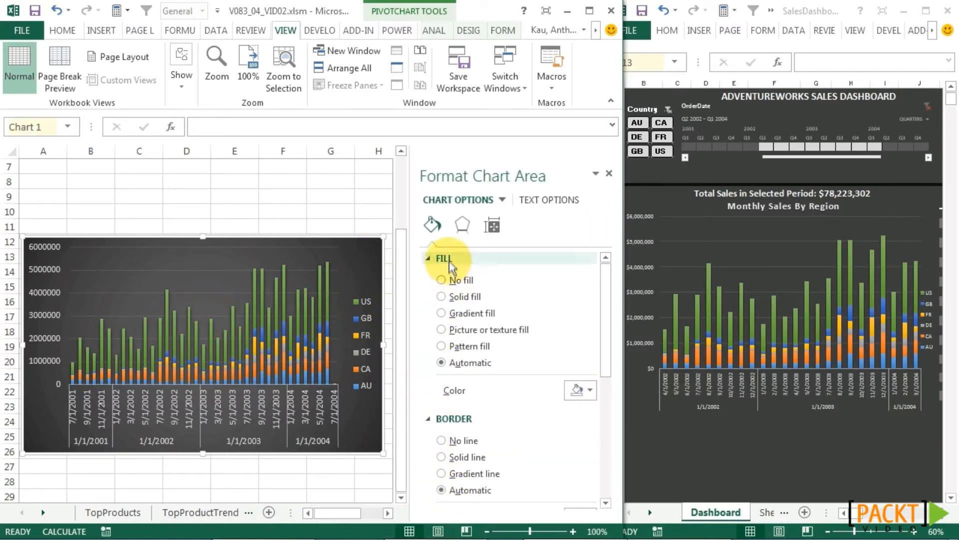
{"action": "left_click", "coordinate": [465, 296]}
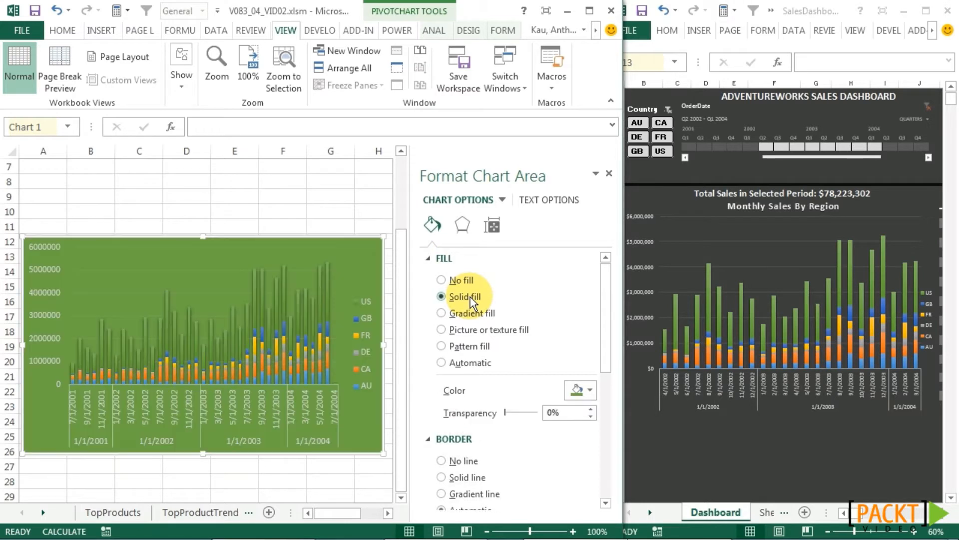
{"action": "left_click", "coordinate": [584, 390]}
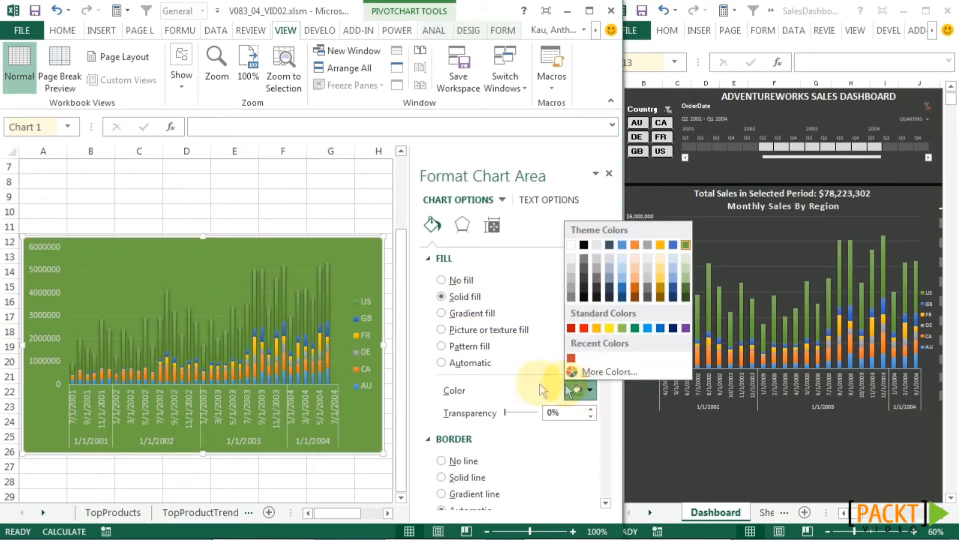
{"action": "left_click", "coordinate": [585, 283]}
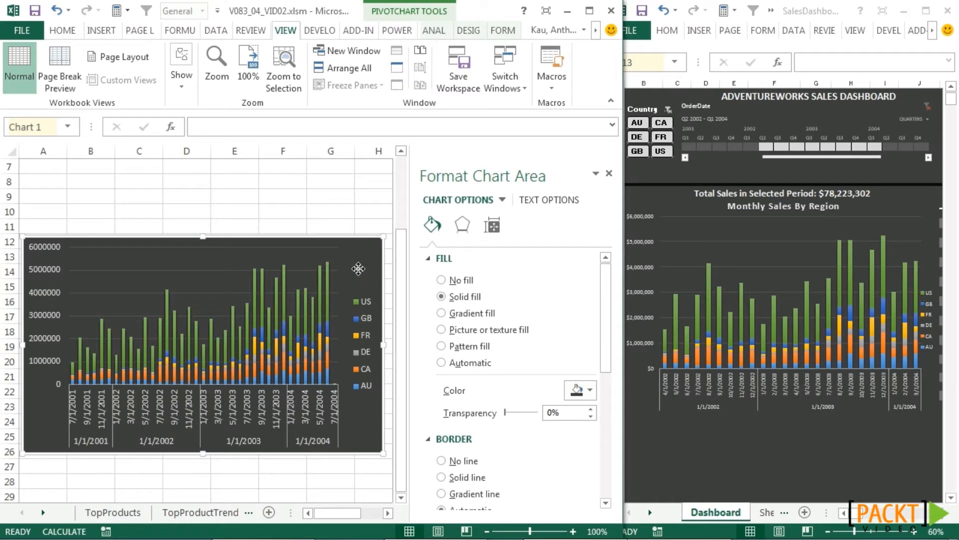
{"action": "left_click", "coordinate": [375, 259]}
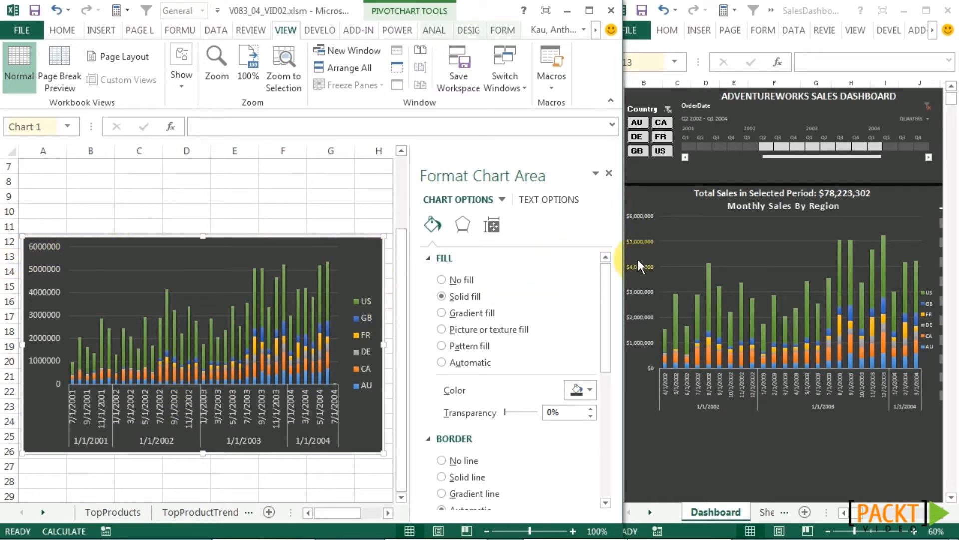
Format the vertical axis numbers as Currency with the $ symbol and 0 decimal places.
{"action": "left_click", "coordinate": [44, 269]}
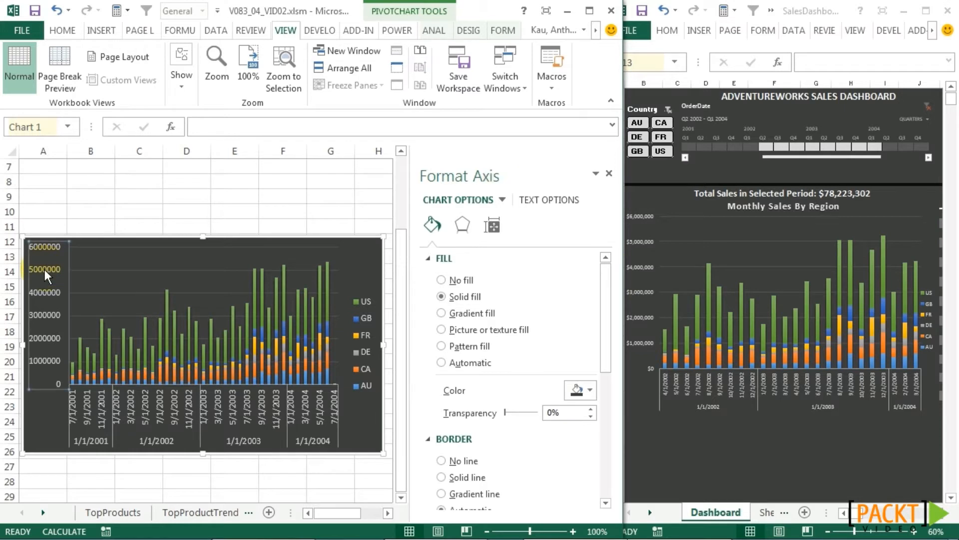
{"action": "right_click", "coordinate": [46, 269]}
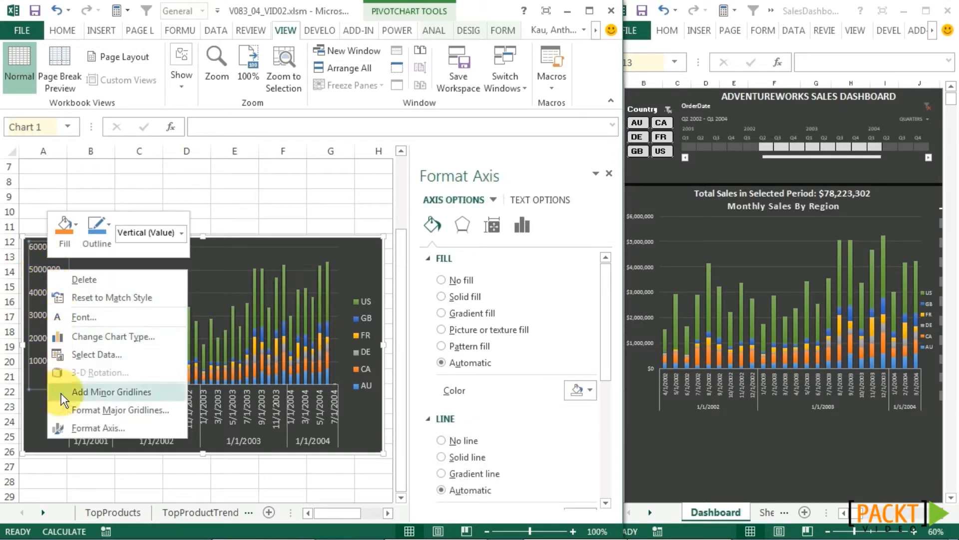
{"action": "left_click", "coordinate": [91, 426]}
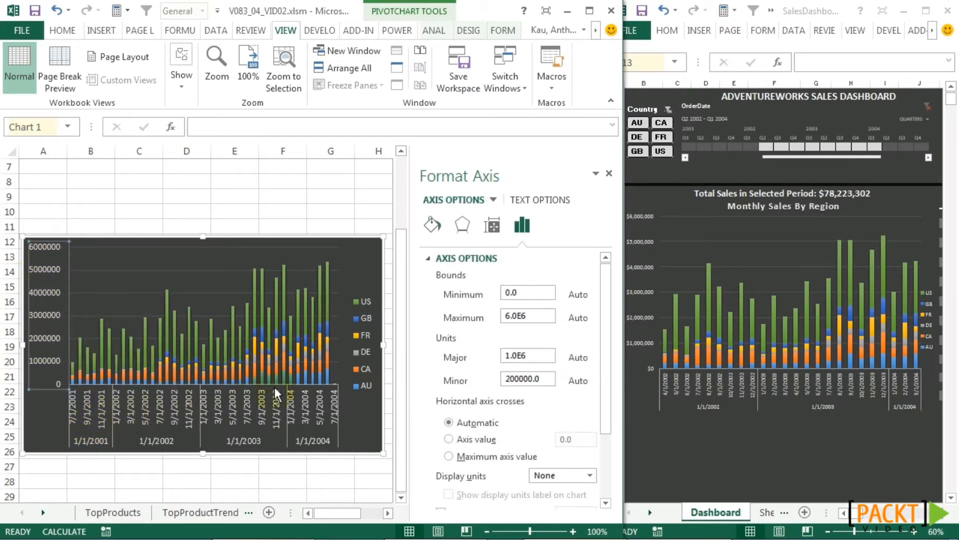
{"action": "left_click", "coordinate": [539, 316]}
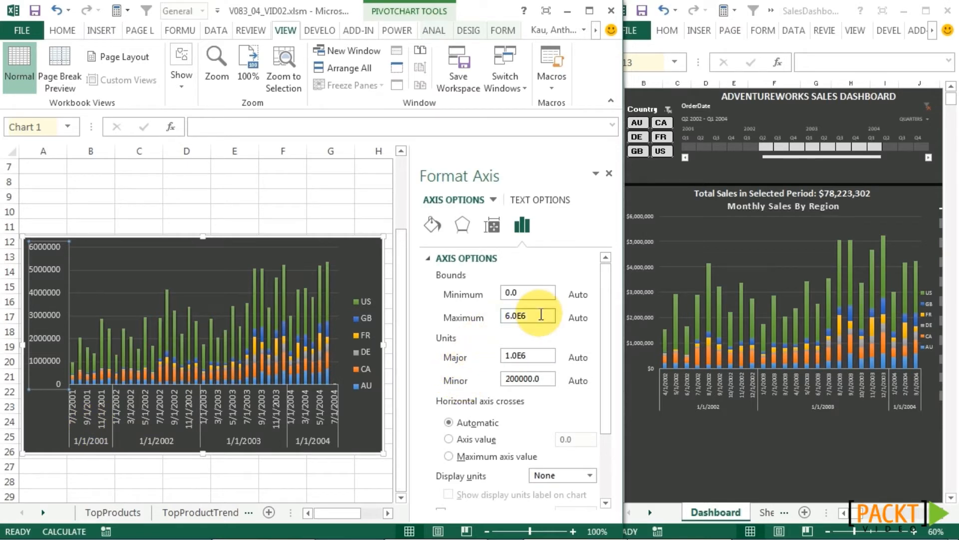
{"action": "left_click_drag", "start_coordinate": [604, 290], "coordinate": [607, 455]}
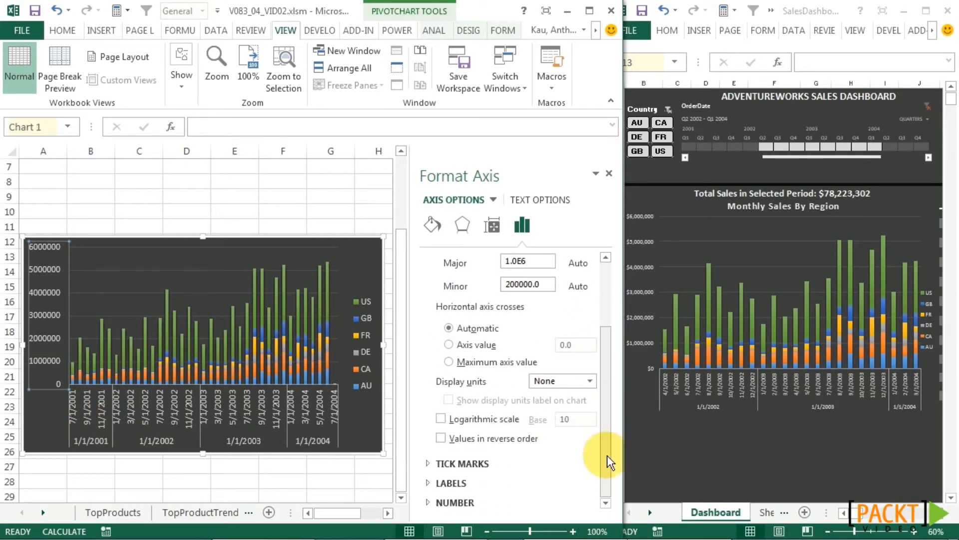
{"action": "left_click", "coordinate": [429, 503]}
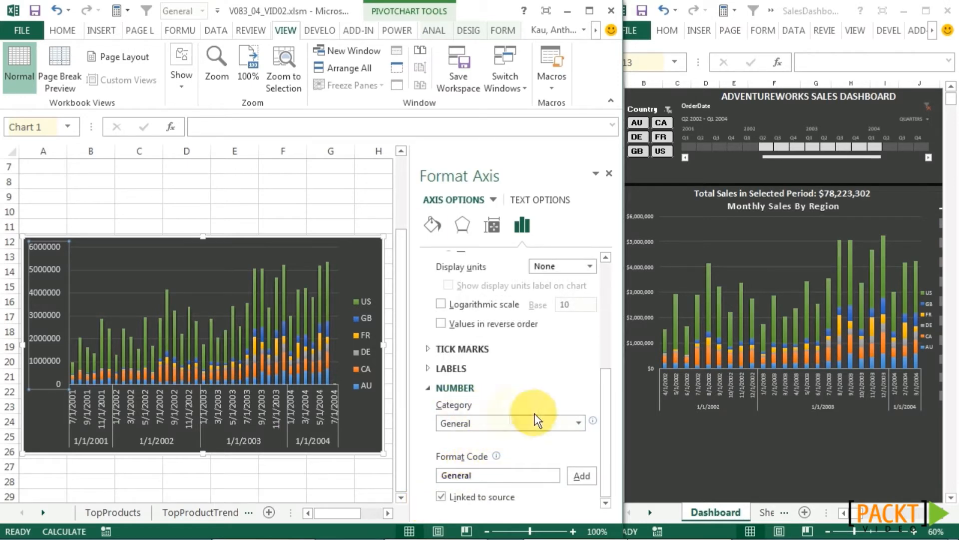
{"action": "left_click", "coordinate": [578, 421]}
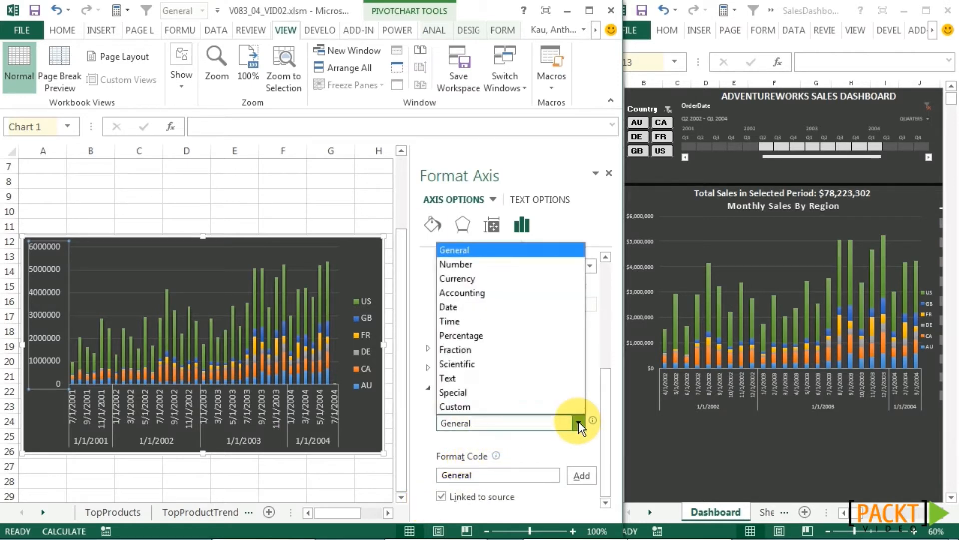
{"action": "left_click", "coordinate": [527, 279]}
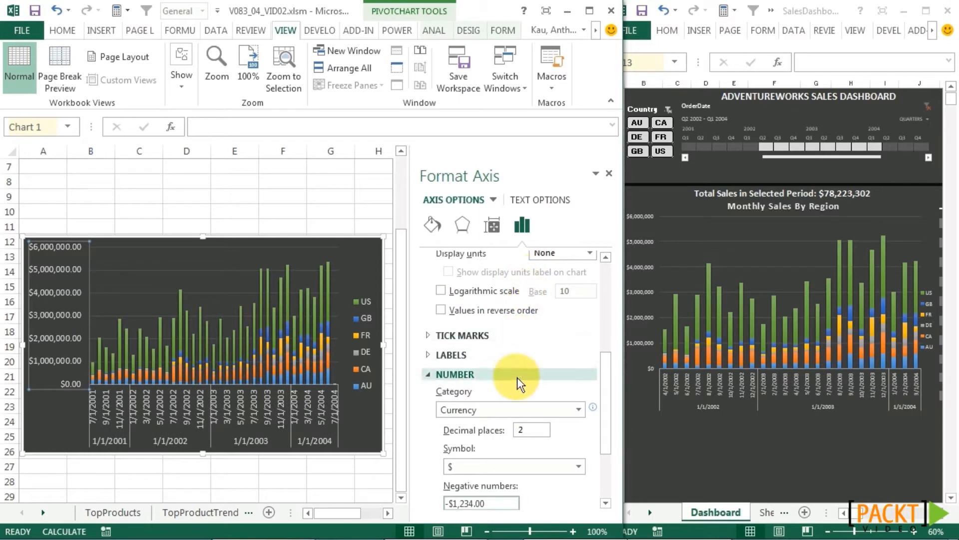
{"action": "left_click", "coordinate": [528, 429]}
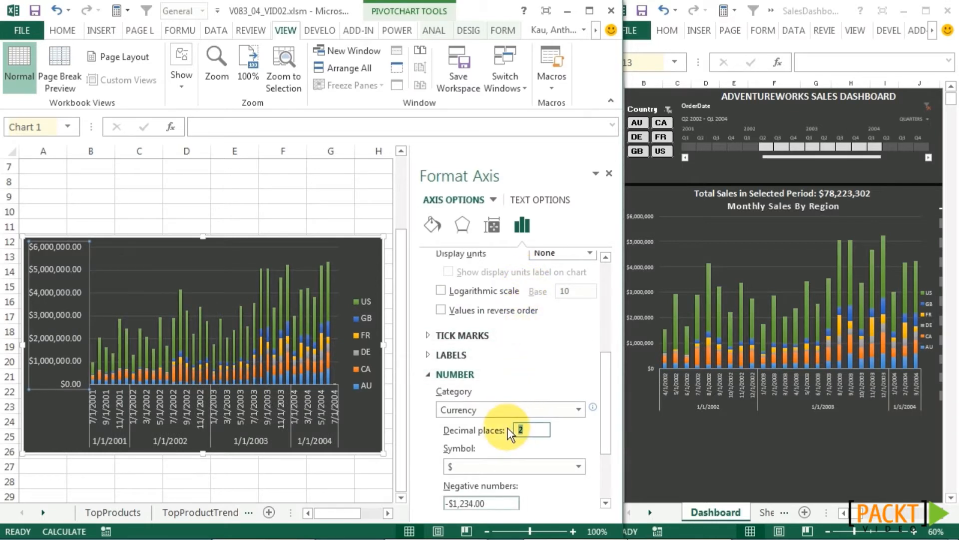
{"action": "type", "text": "0"}
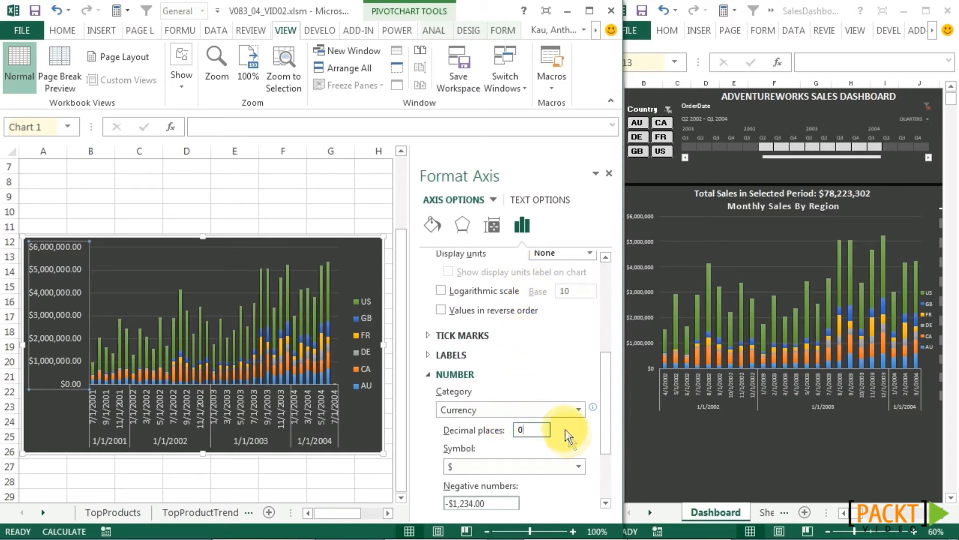
{"action": "left_click", "coordinate": [552, 372]}
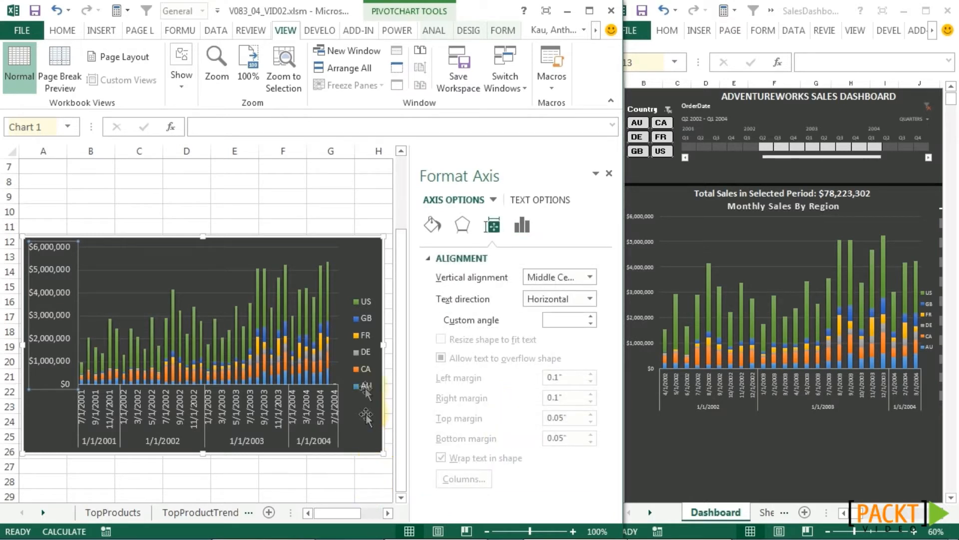
Try the Top and Bottom legend positions on the PivotChart, and set the legend position back to Right.
{"action": "left_click", "coordinate": [363, 319]}
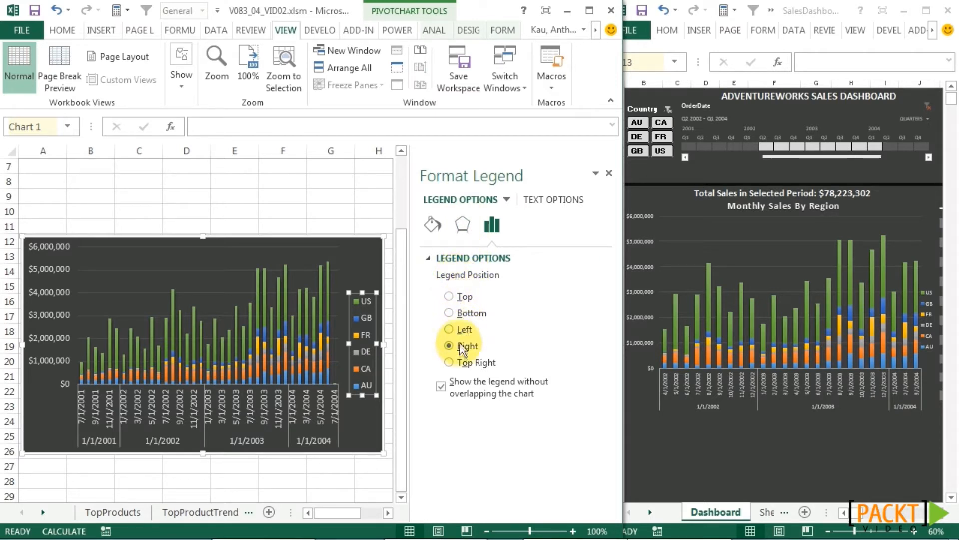
{"action": "left_click", "coordinate": [449, 329]}
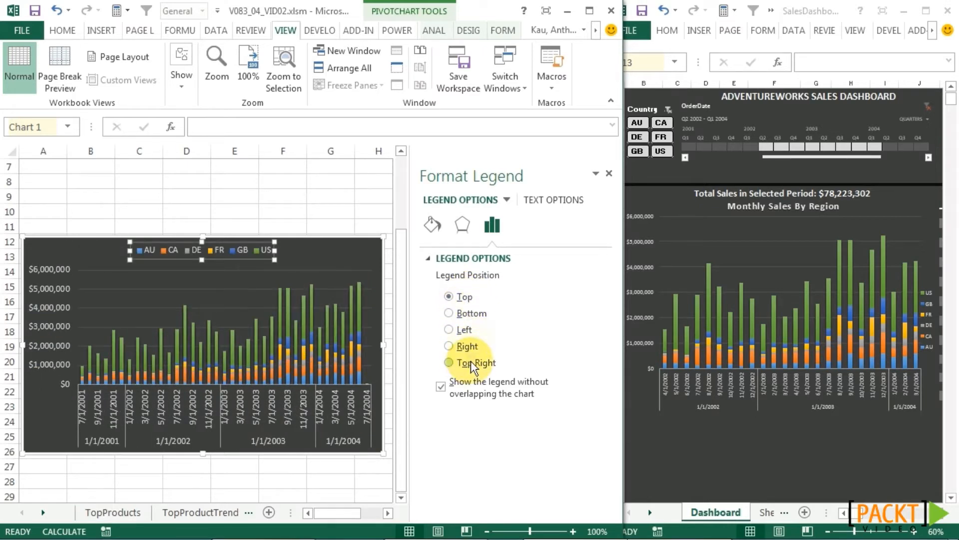
{"action": "left_click", "coordinate": [463, 312]}
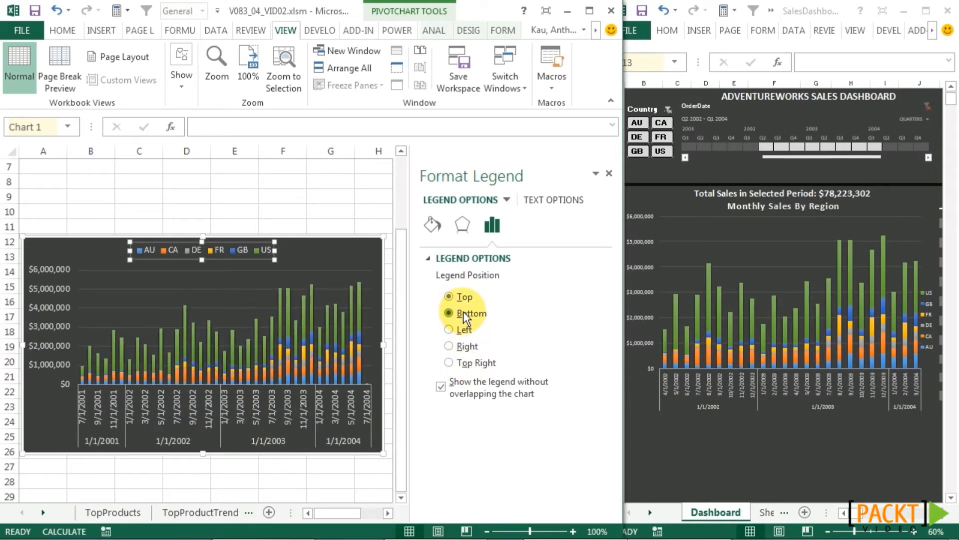
{"action": "left_click", "coordinate": [467, 345]}
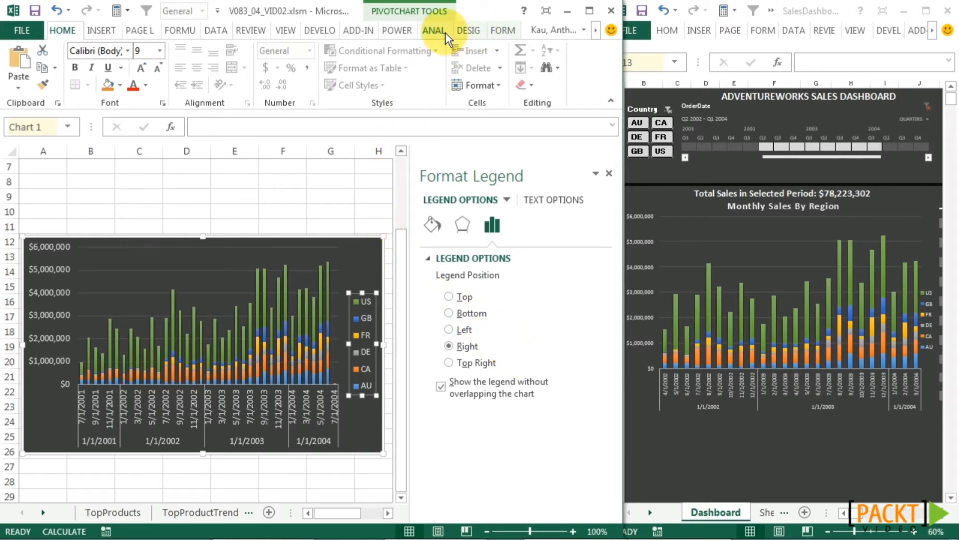
Add a chart title above the plot area of the Dashboard PivotChart.
{"action": "left_click", "coordinate": [465, 32]}
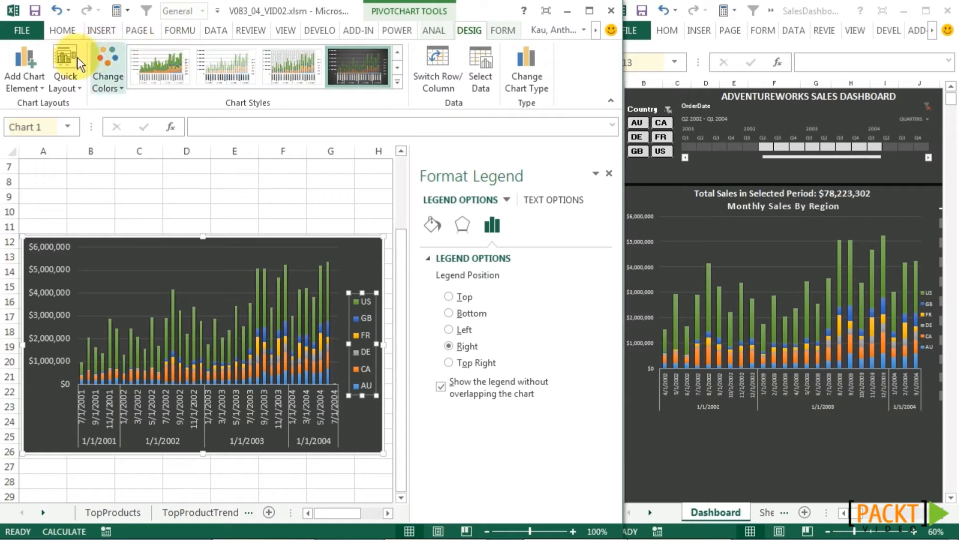
{"action": "left_click", "coordinate": [17, 70]}
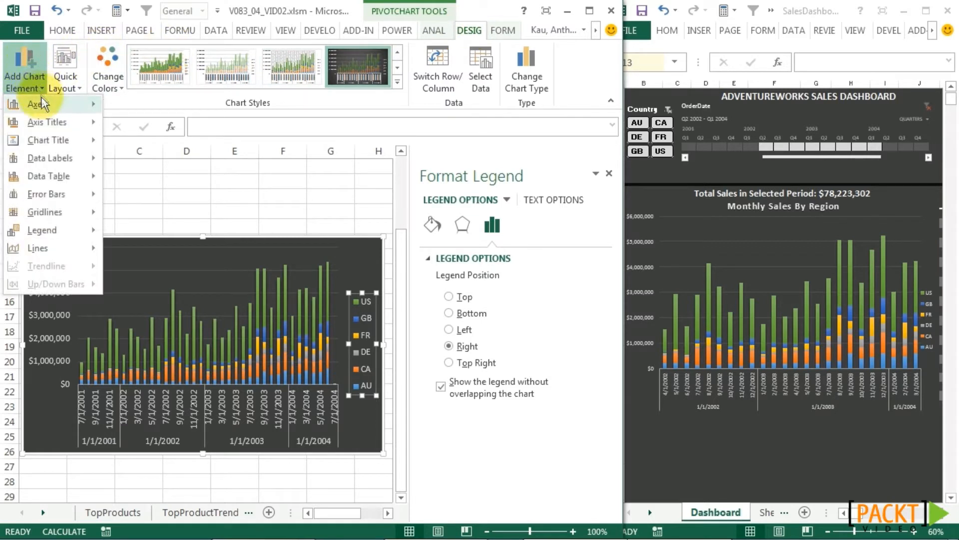
{"action": "mouse_move", "coordinate": [58, 143]}
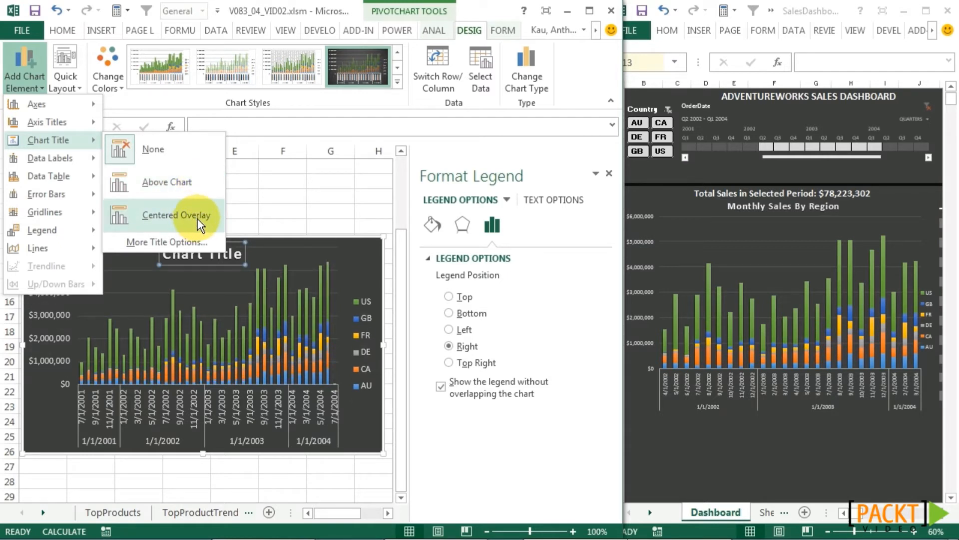
{"action": "left_click", "coordinate": [195, 186]}
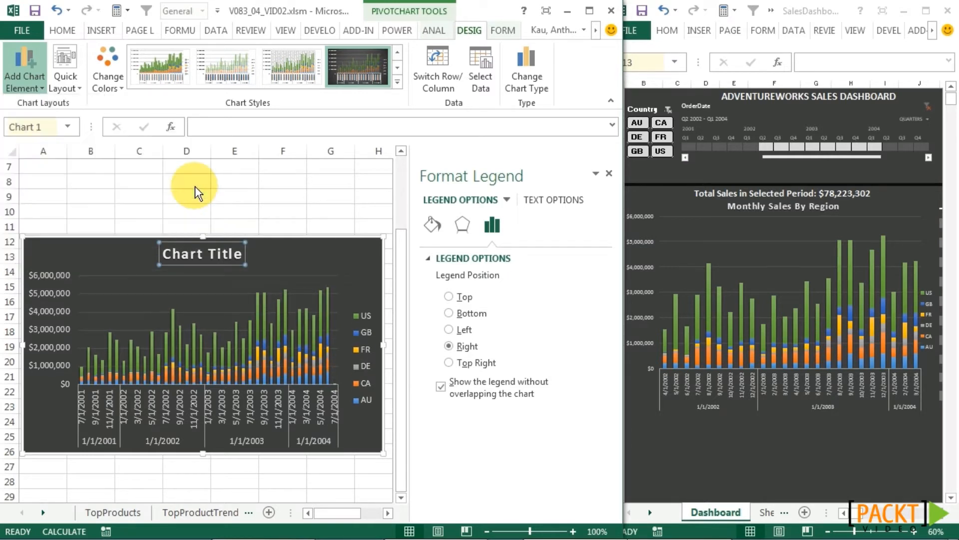
Change the PivotChart's title text to "Monthly Sales By Region".
{"action": "triple_click", "coordinate": [191, 254]}
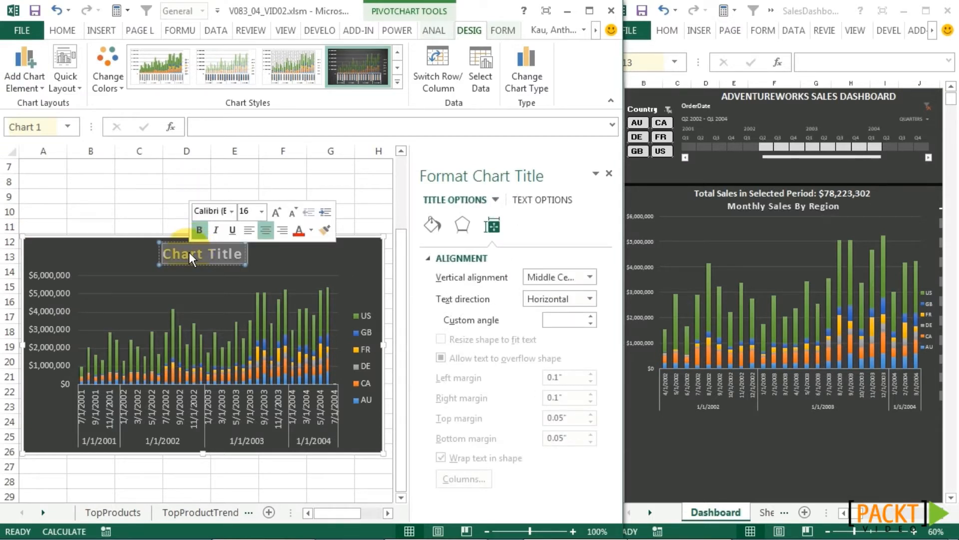
{"action": "type", "text": "M"}
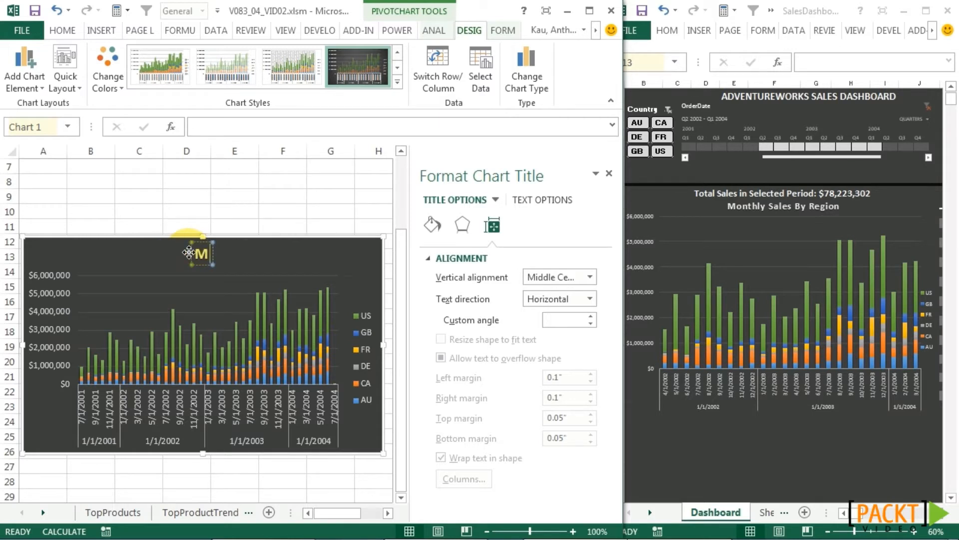
{"action": "type", "text": "onthly Sal"}
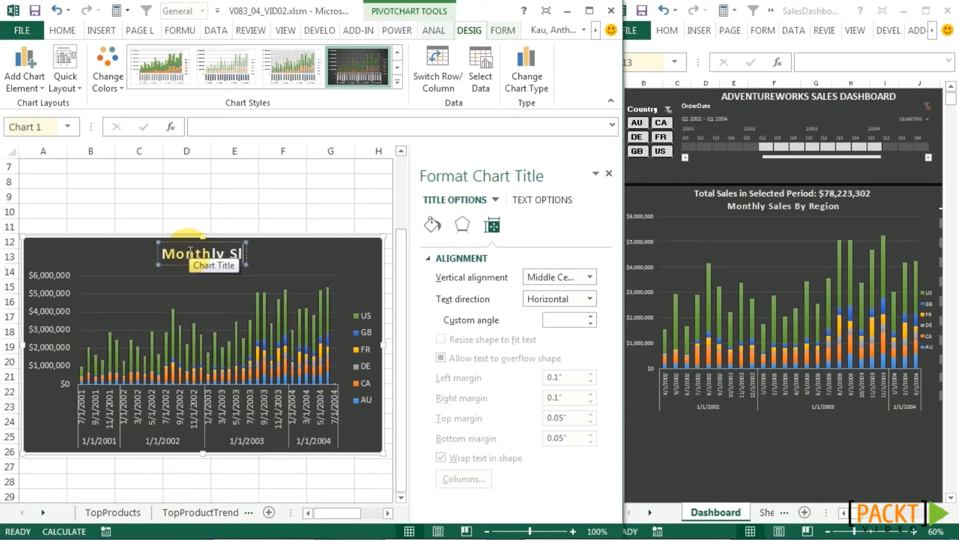
{"action": "type", "text": "es"}
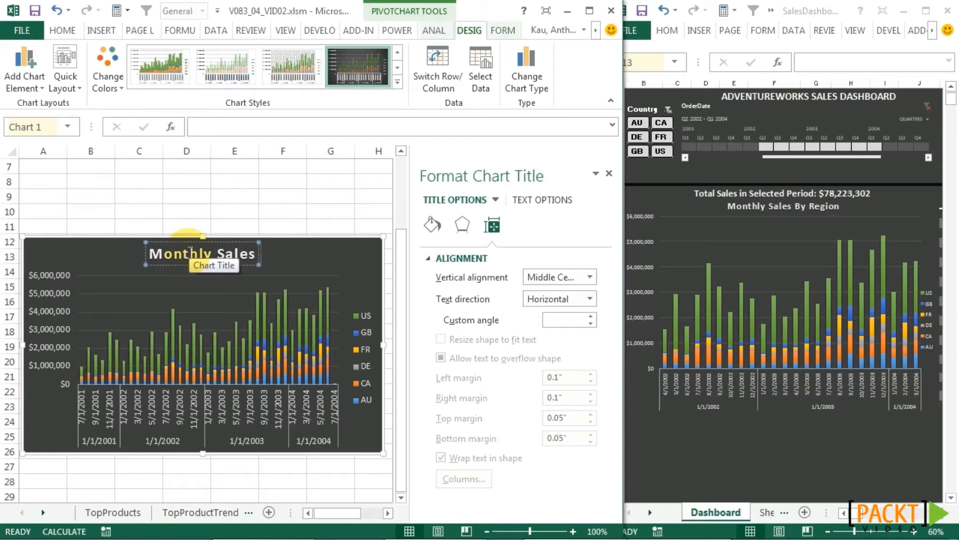
{"action": "type", "text": " By Region"}
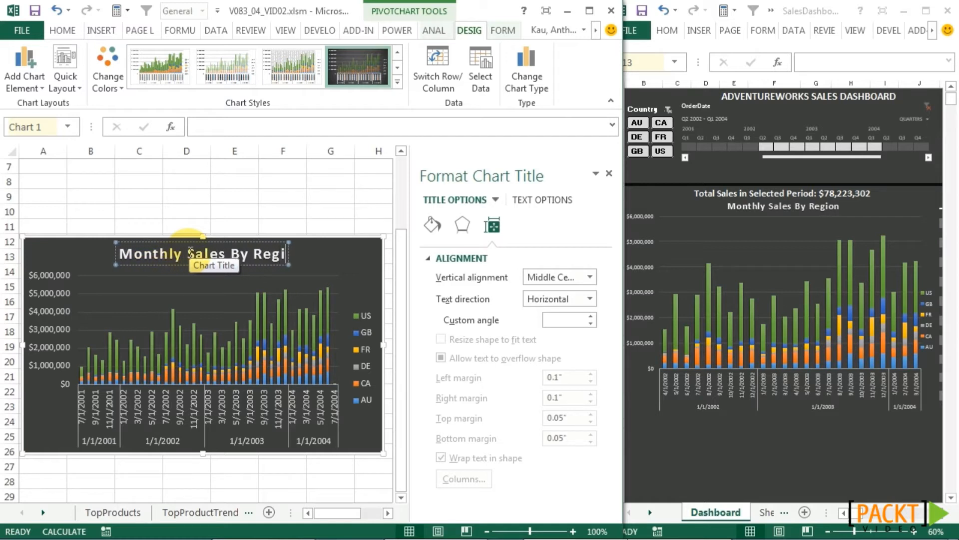
{"action": "left_click", "coordinate": [293, 215]}
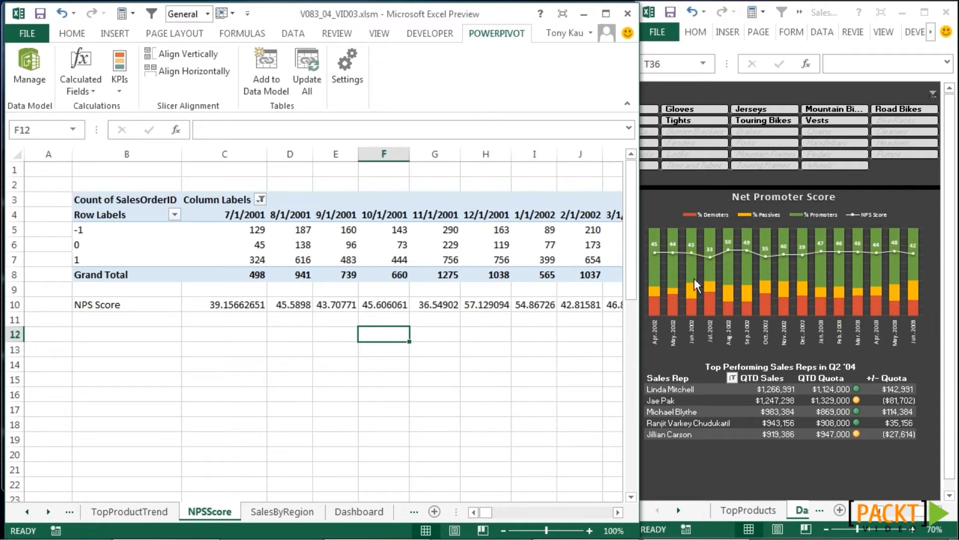
Insert an empty 2-D 100% stacked column chart on the NPSScore sheet and place it below the NPS Score row.
{"action": "mouse_move", "coordinate": [691, 268]}
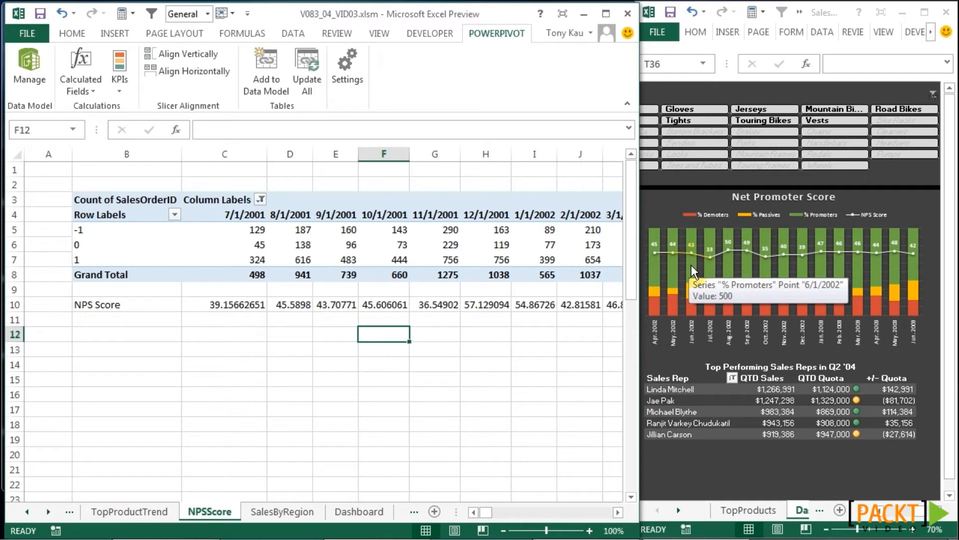
{"action": "mouse_move", "coordinate": [708, 305]}
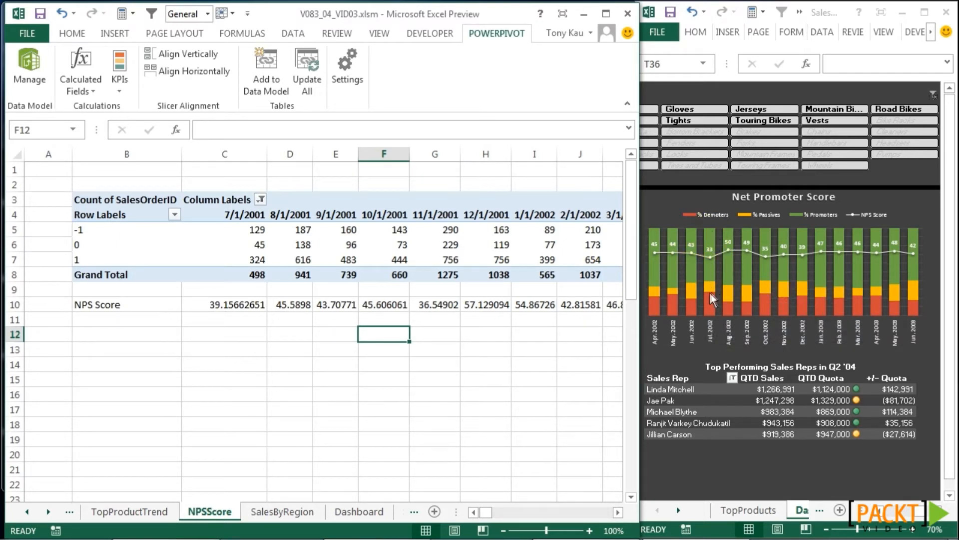
{"action": "left_click", "coordinate": [710, 293]}
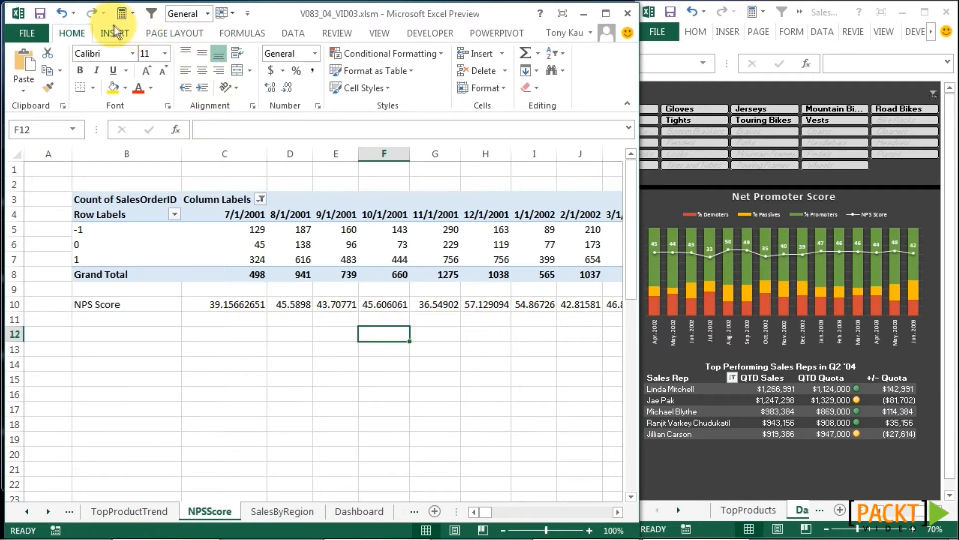
{"action": "left_click", "coordinate": [116, 34]}
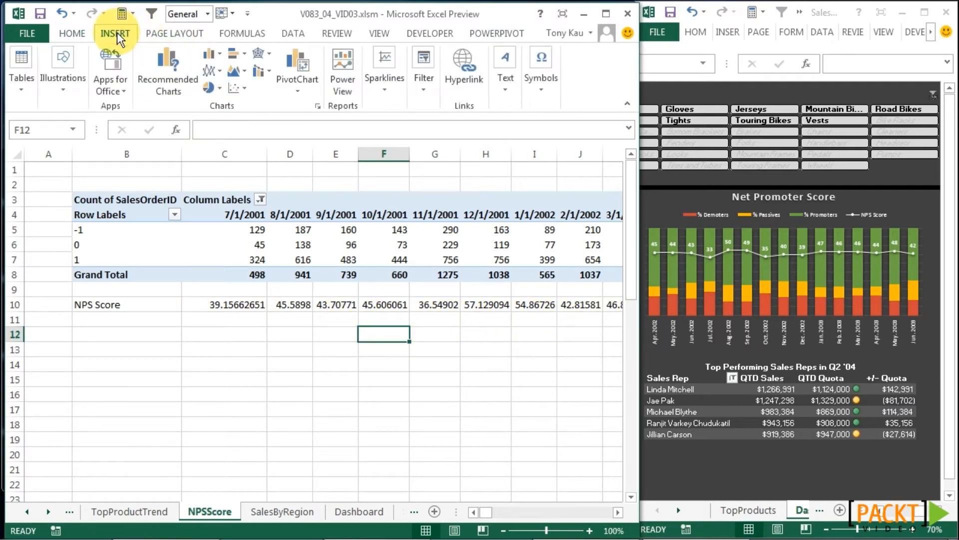
{"action": "left_click", "coordinate": [210, 55]}
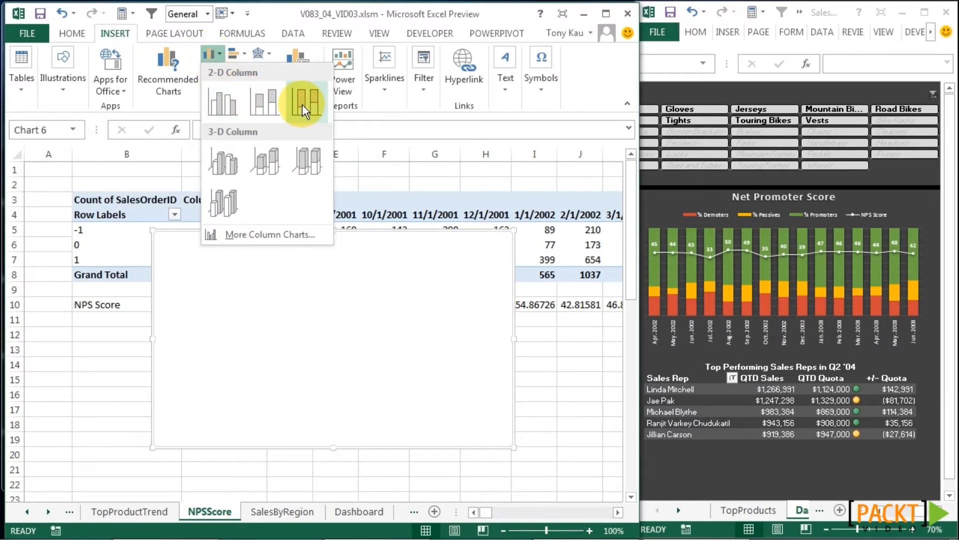
{"action": "left_click", "coordinate": [304, 108]}
{"action": "left_click_drag", "start_coordinate": [397, 233], "coordinate": [372, 333]}
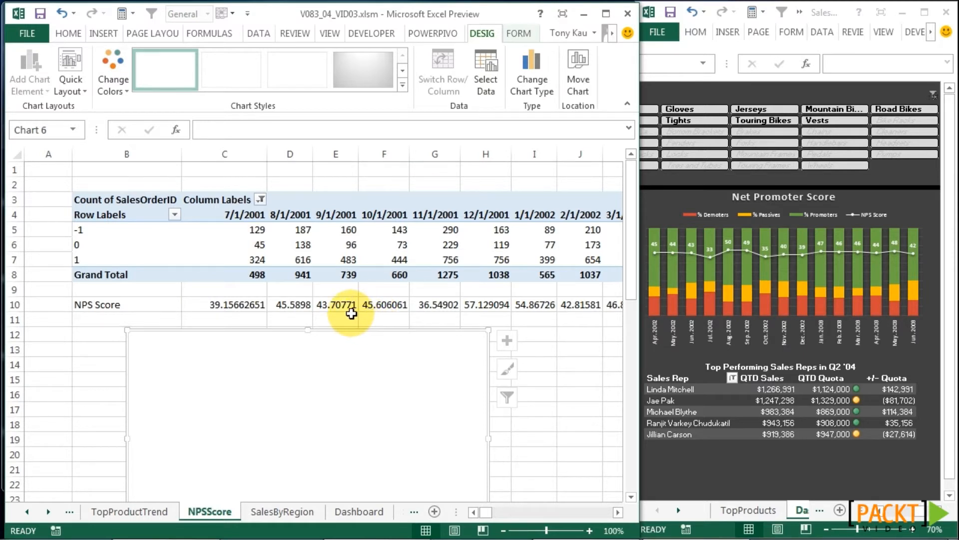
Add a chart data series named "% Demoters" with values from row 5, from C5 through AI5.
{"action": "left_click", "coordinate": [483, 70]}
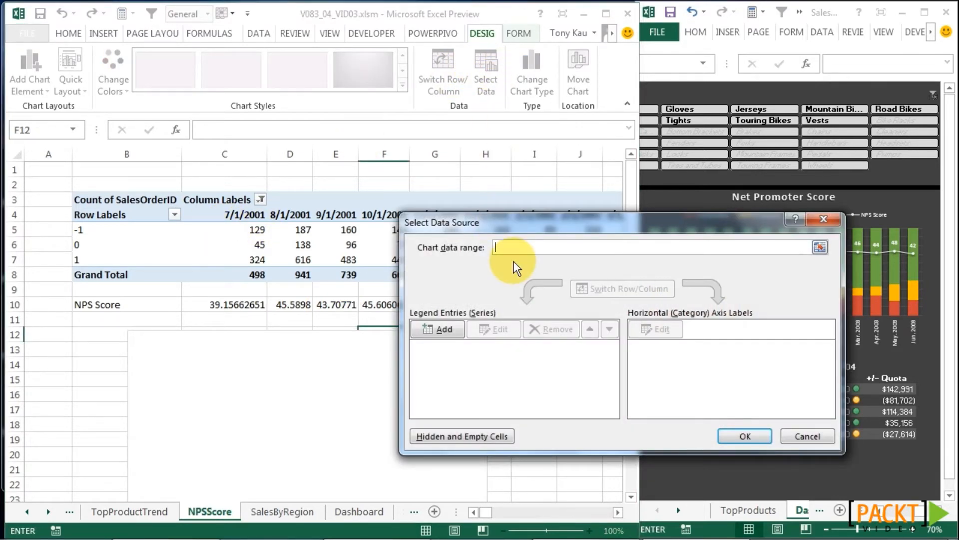
{"action": "left_click", "coordinate": [439, 328]}
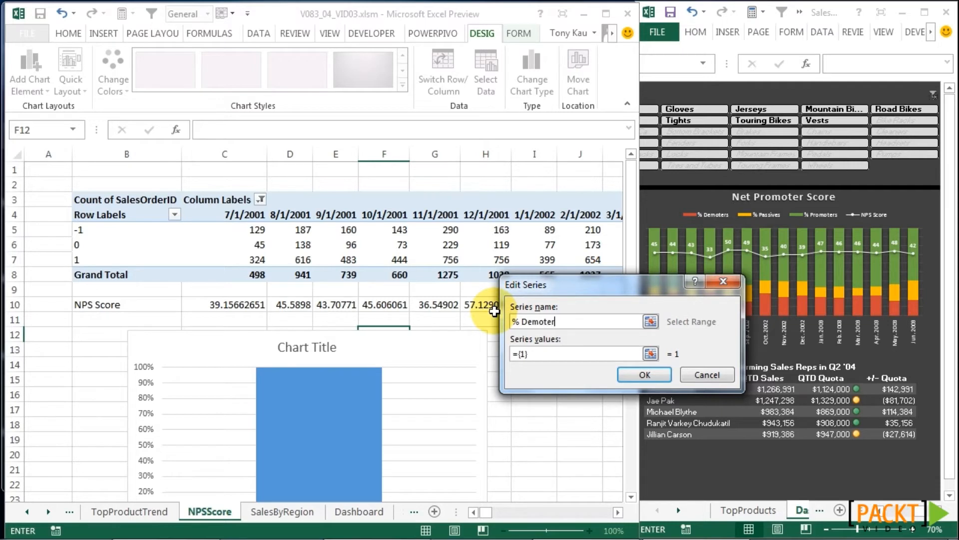
{"action": "left_click", "coordinate": [530, 354]}
{"action": "key", "text": "Delete"}
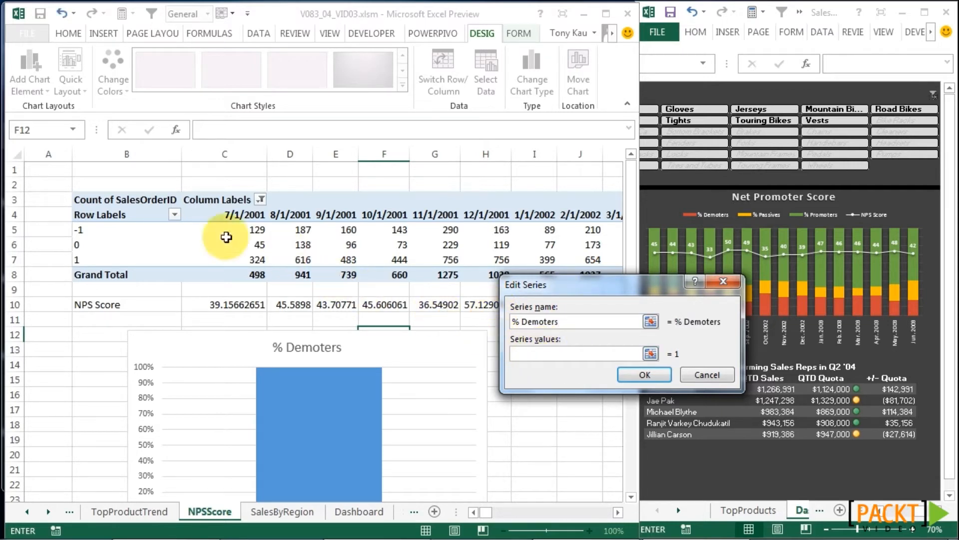
{"action": "left_click_drag", "start_coordinate": [220, 230], "coordinate": [472, 230]}
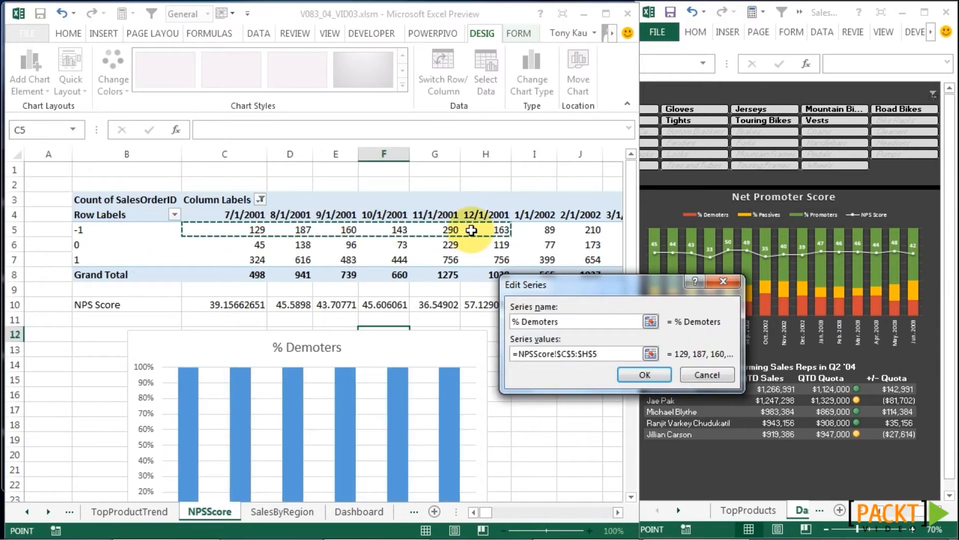
{"action": "key", "text": "ctrl+shift+Right"}
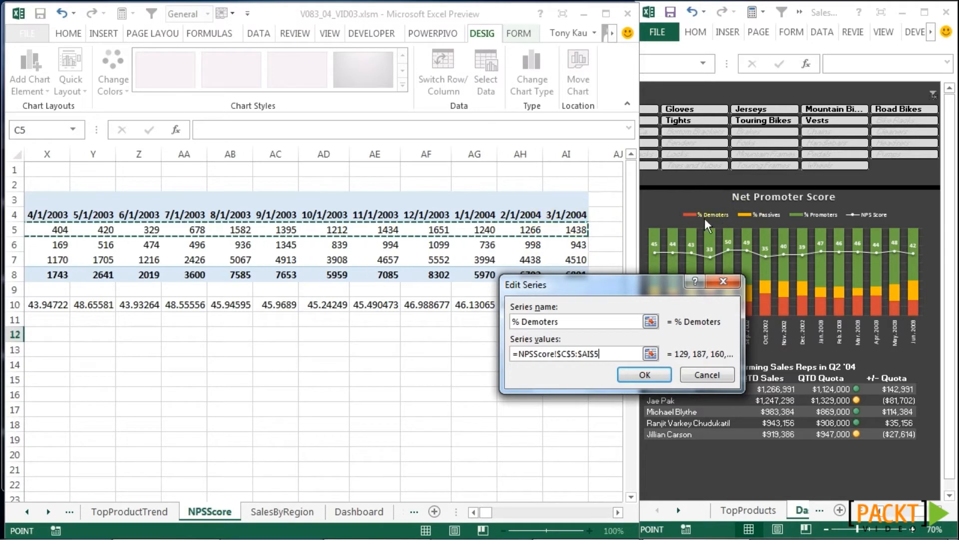
Extend the % Demoters series values to =NPSScore!$C$5:$ZZ$5 and accept the series.
{"action": "left_click", "coordinate": [582, 356]}
{"action": "double_click", "coordinate": [588, 354]}
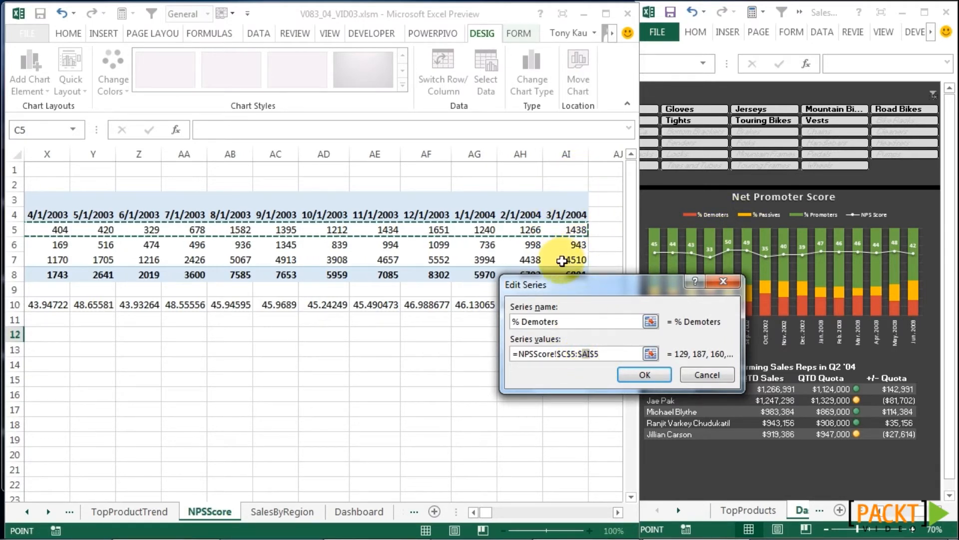
{"action": "type", "text": "ZZ"}
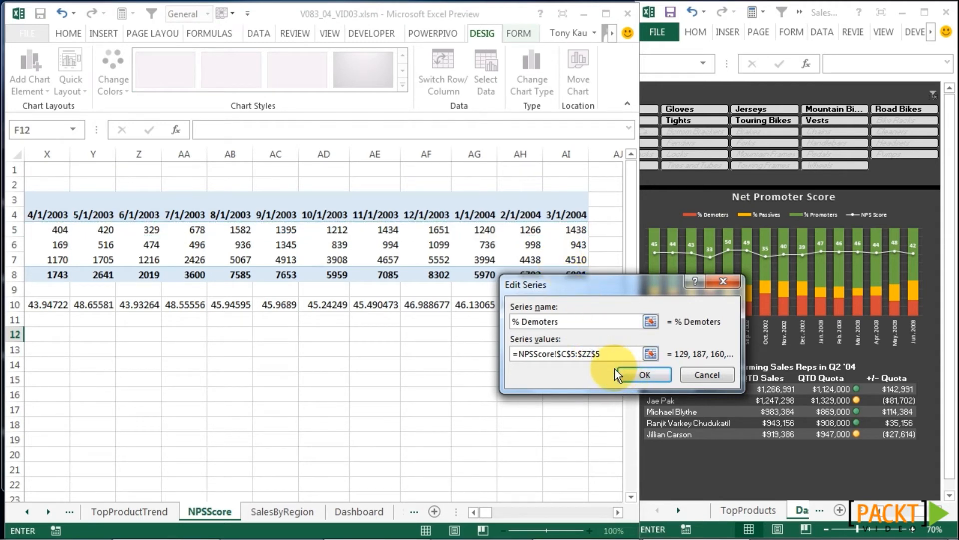
{"action": "left_click", "coordinate": [658, 353]}
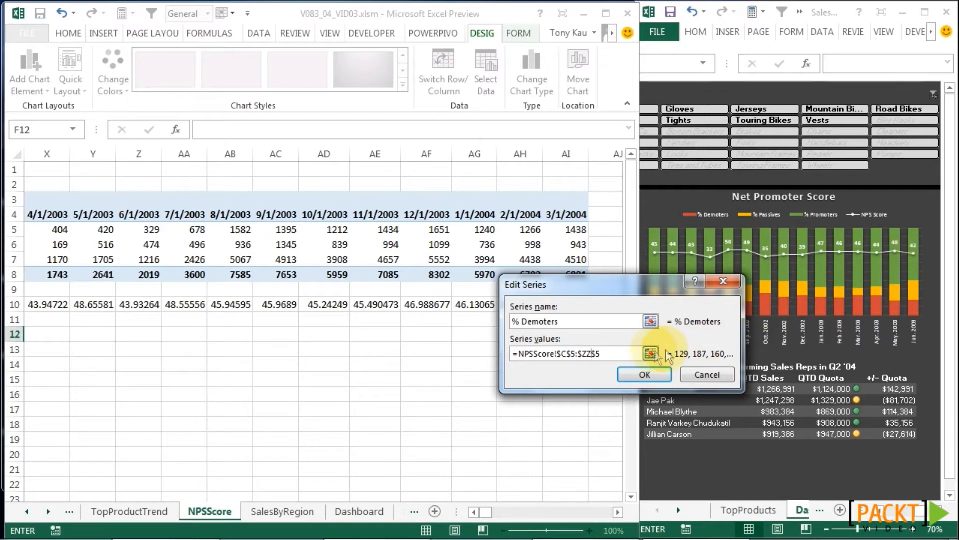
{"action": "left_click", "coordinate": [643, 374]}
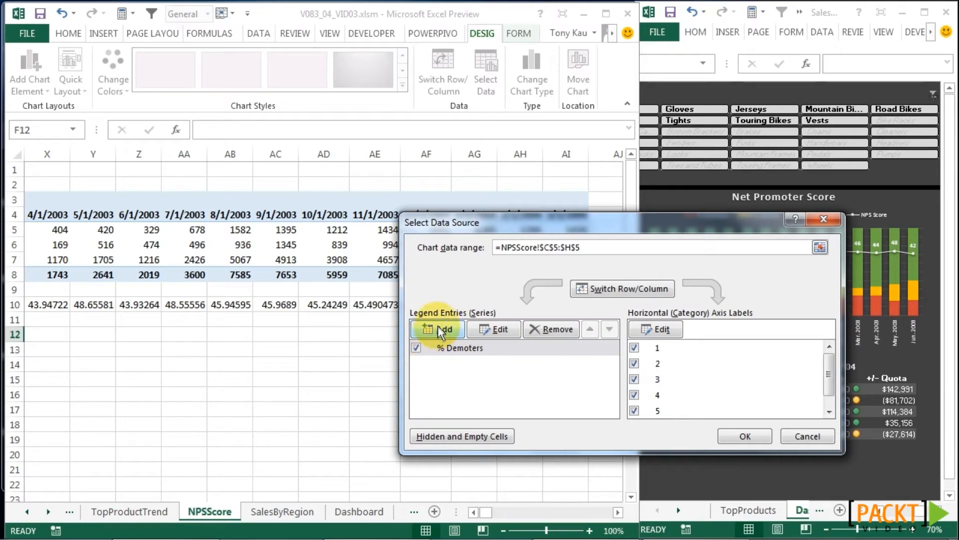
Add a second series named "% Passives" with the values =NPSScore!$C$6:$ZZ$6.
{"action": "left_click", "coordinate": [437, 325]}
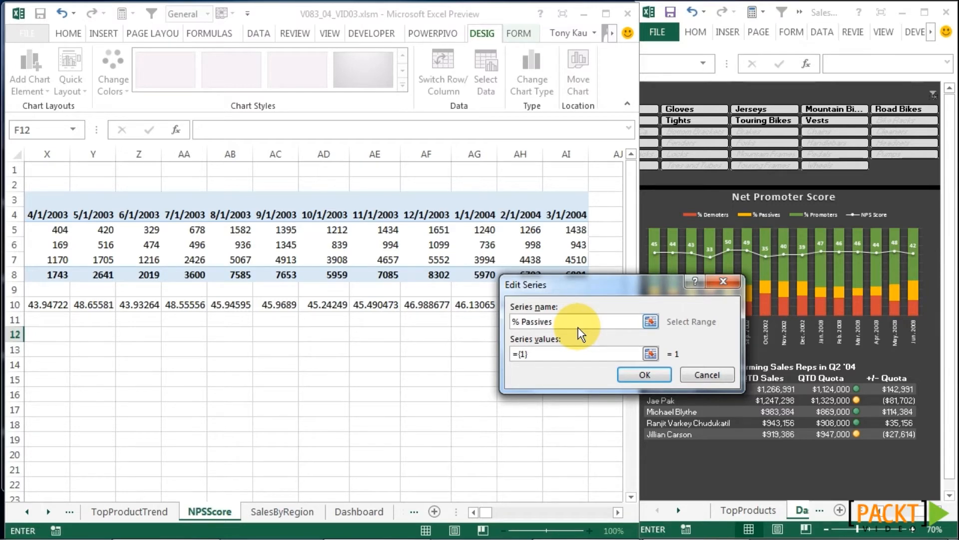
{"action": "key", "text": "BackSpace"}
{"action": "left_click_drag", "start_coordinate": [485, 512], "coordinate": [465, 517]}
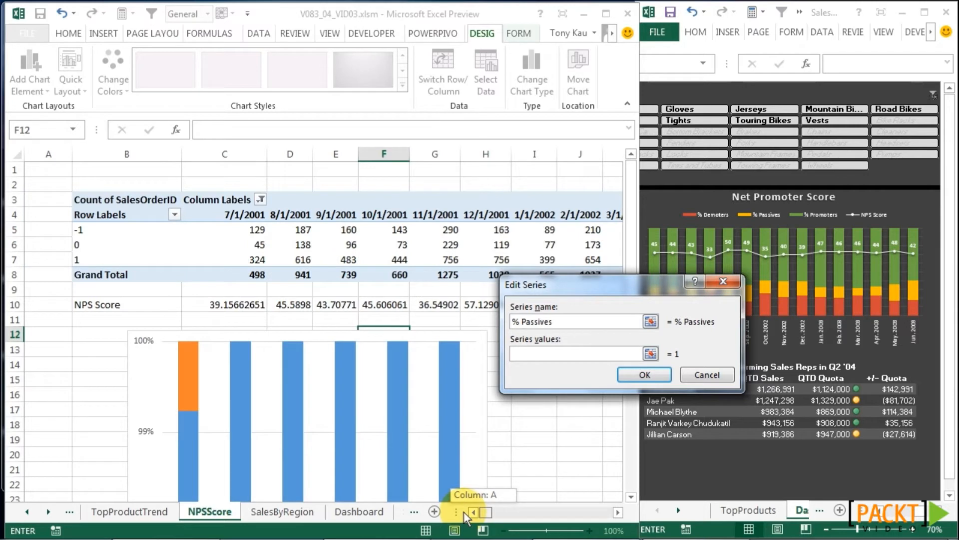
{"action": "left_click_drag", "start_coordinate": [241, 244], "coordinate": [439, 249]}
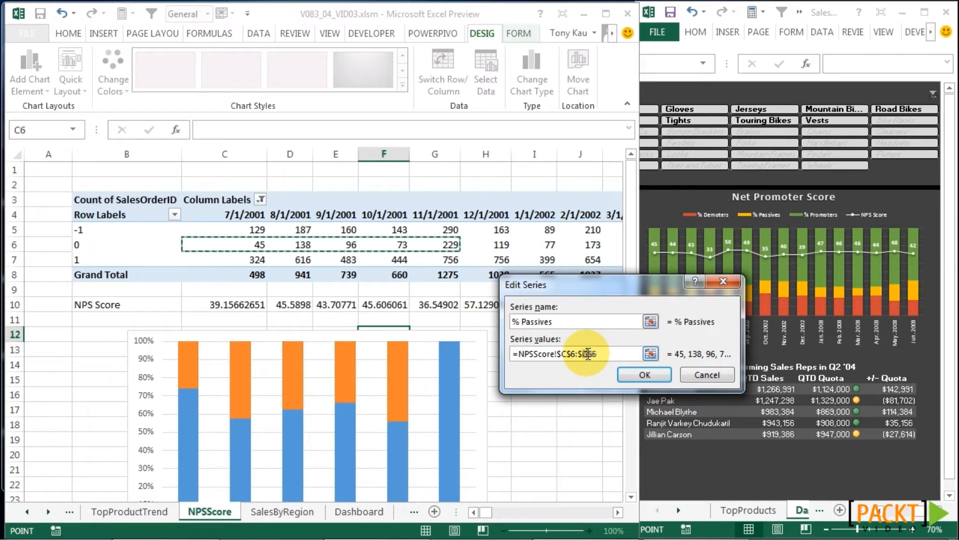
{"action": "left_click", "coordinate": [588, 353]}
{"action": "key", "text": "BackSpace"}
{"action": "type", "text": "ZZ"}
{"action": "left_click", "coordinate": [645, 375]}
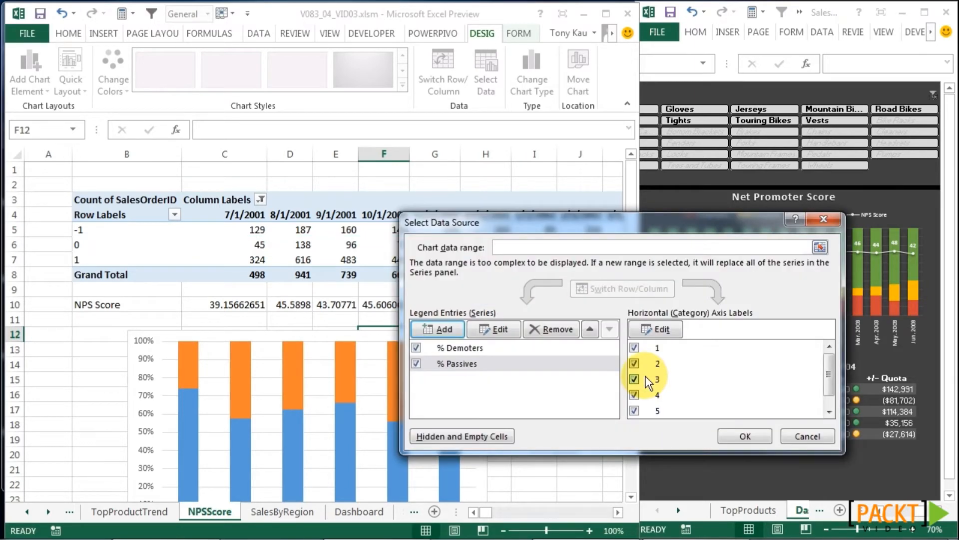
Start a third data series and name it "% Promoters".
{"action": "left_click", "coordinate": [442, 328]}
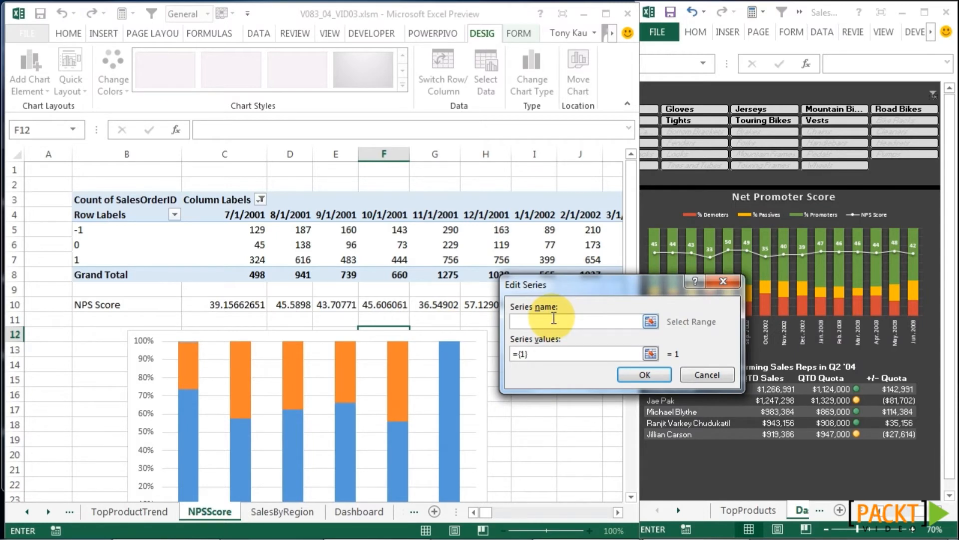
{"action": "type", "text": "%"}
{"action": "key", "text": "shift+space"}
{"action": "type", "text": "PSScore!$12:$12 P"}
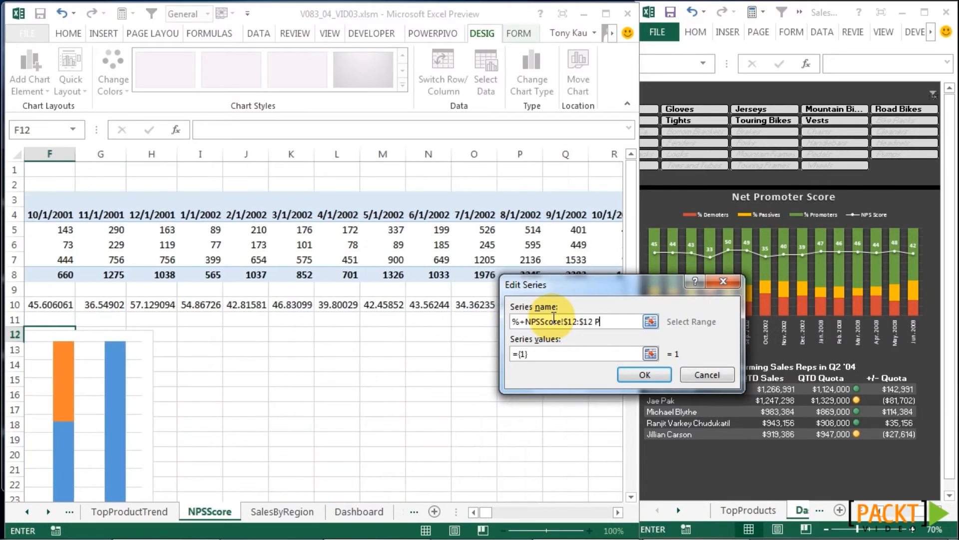
{"action": "left_click_drag", "start_coordinate": [602, 321], "coordinate": [513, 320]}
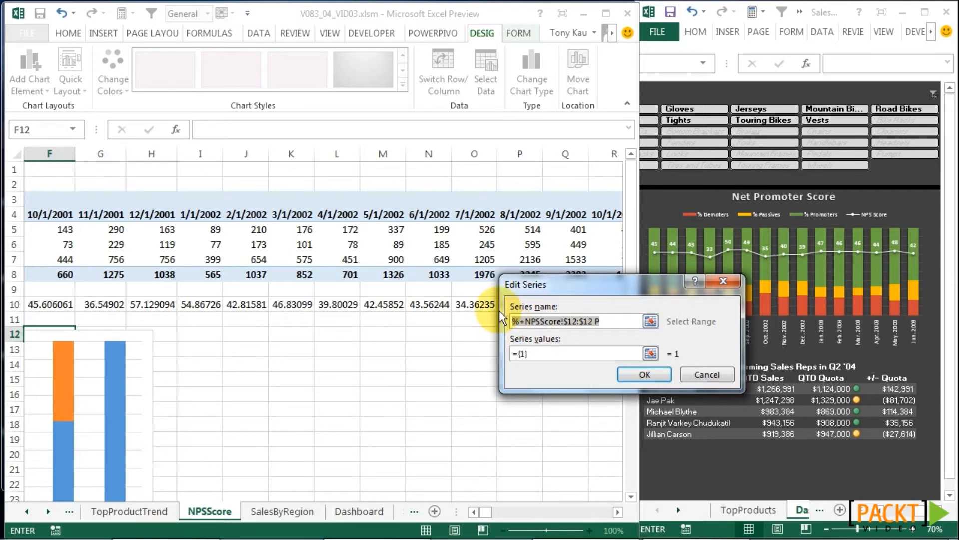
{"action": "type", "text": "% Promoters"}
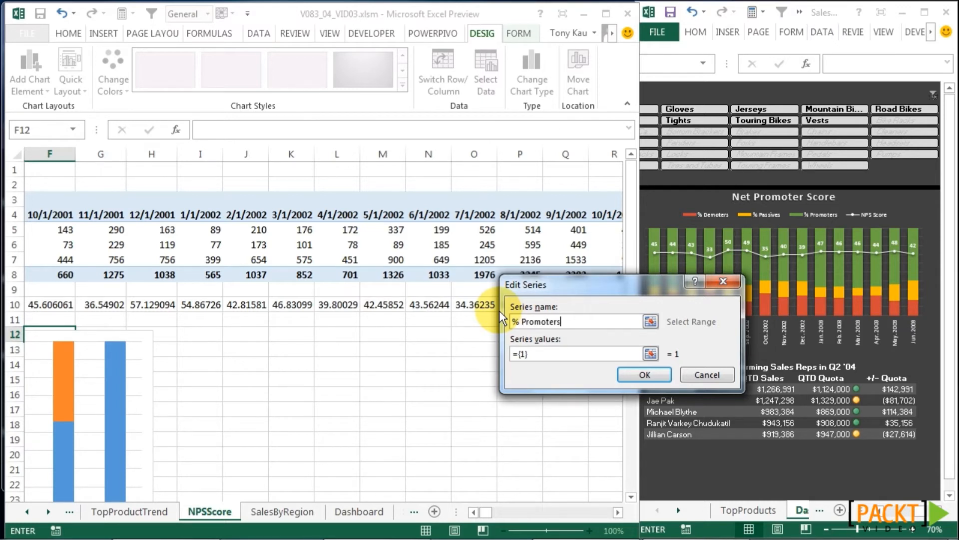
Set the % Promoters series values to =NPSScore!$C$7:$ZZ$7 and accept the series.
{"action": "left_click_drag", "start_coordinate": [537, 353], "coordinate": [520, 355]}
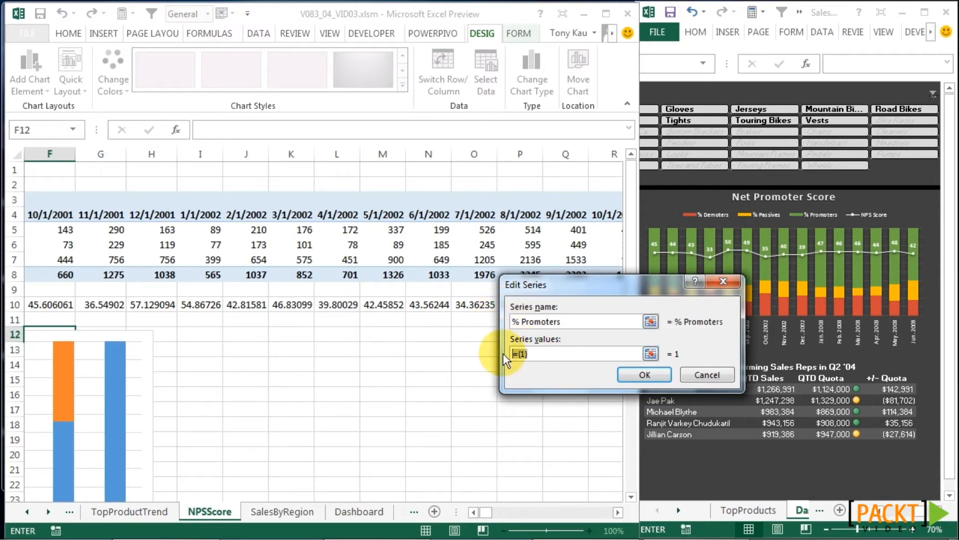
{"action": "key", "text": "Delete"}
{"action": "left_click_drag", "start_coordinate": [488, 511], "coordinate": [478, 512]}
{"action": "left_click_drag", "start_coordinate": [250, 259], "coordinate": [444, 265]}
{"action": "left_click", "coordinate": [585, 354]}
{"action": "key", "text": "BackSpace"}
{"action": "type", "text": "ZZ$7"}
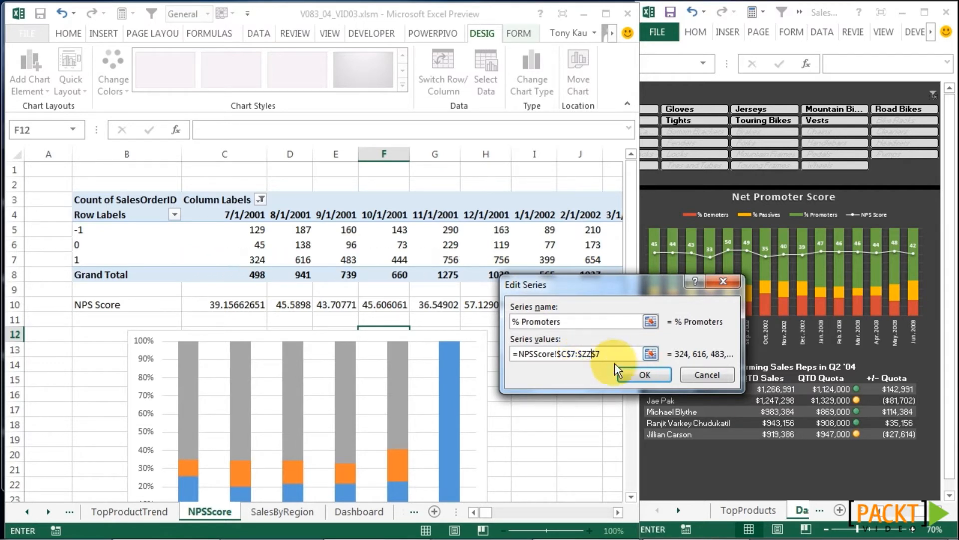
{"action": "left_click", "coordinate": [643, 373]}
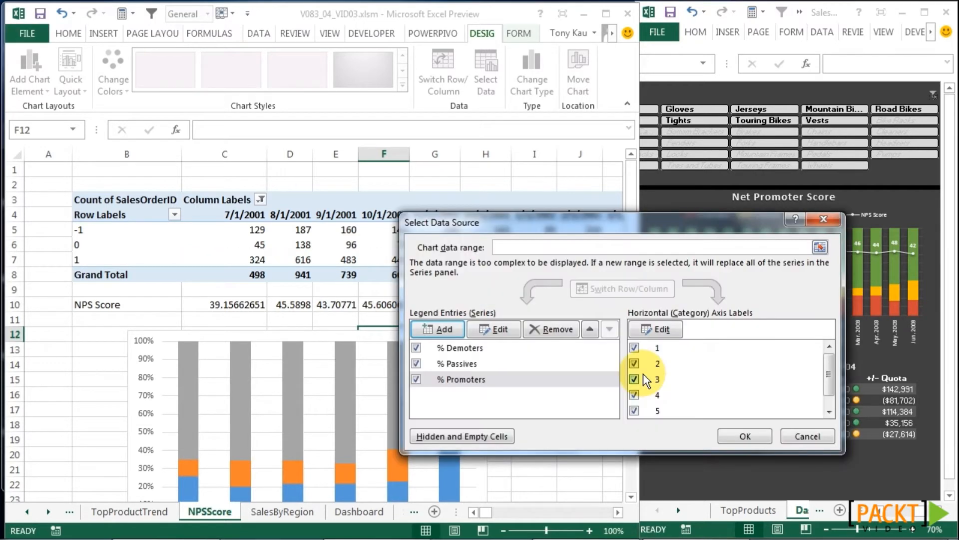
Add a fourth data series named "NPS" with the values =NPSScore!$C$10:$ZZ$10.
{"action": "left_click", "coordinate": [431, 328]}
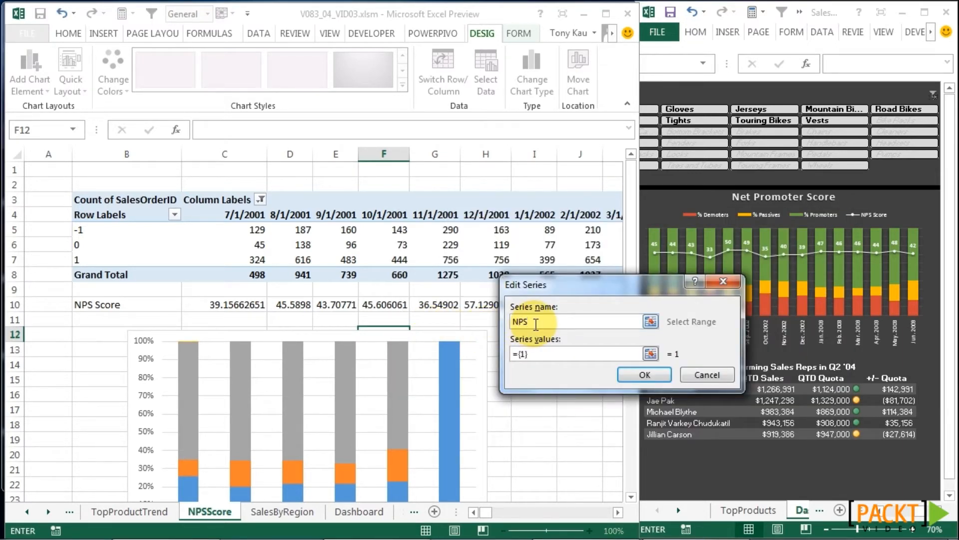
{"action": "left_click_drag", "start_coordinate": [556, 354], "coordinate": [497, 345]}
{"action": "key", "text": "BackSpace"}
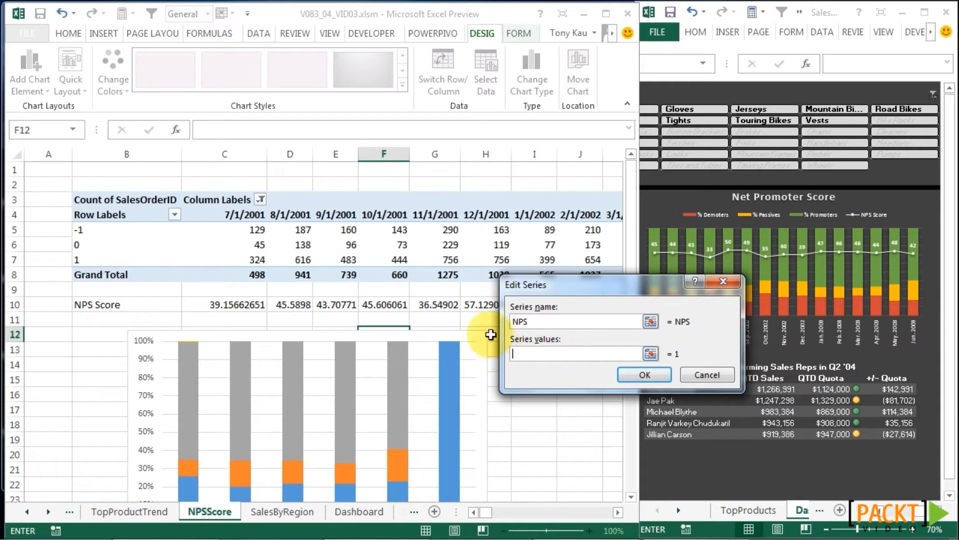
{"action": "left_click_drag", "start_coordinate": [212, 303], "coordinate": [406, 306]}
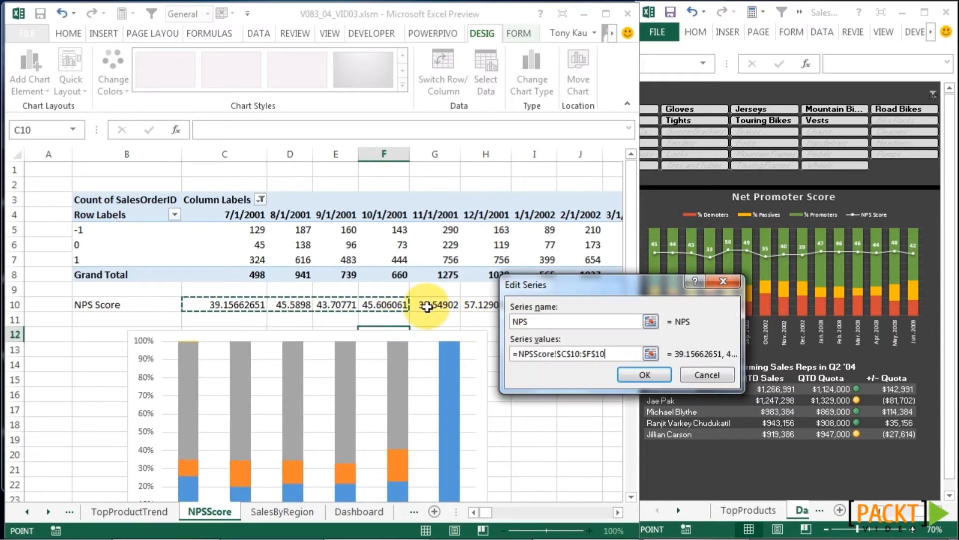
{"action": "left_click", "coordinate": [593, 353]}
{"action": "key", "text": "BackSpace"}
{"action": "type", "text": "ZZ"}
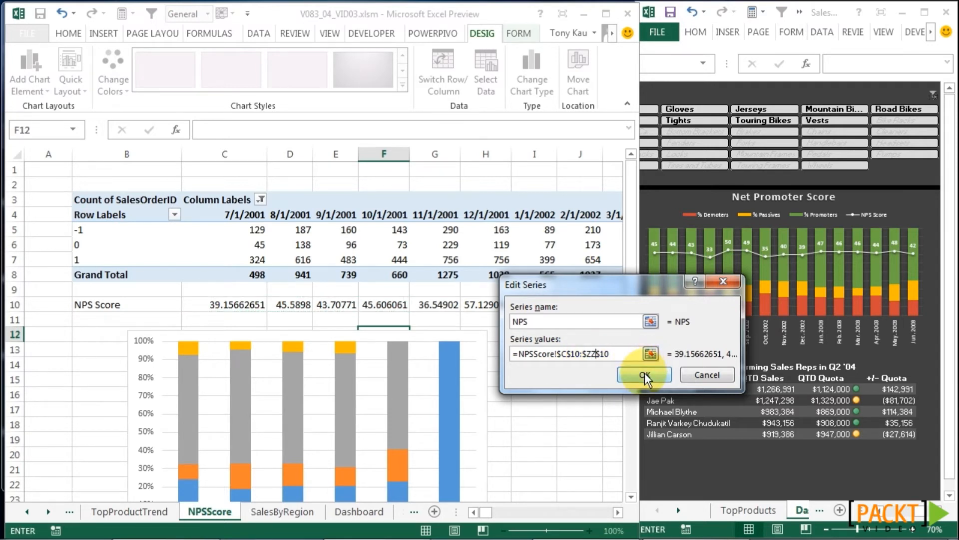
{"action": "left_click", "coordinate": [645, 373]}
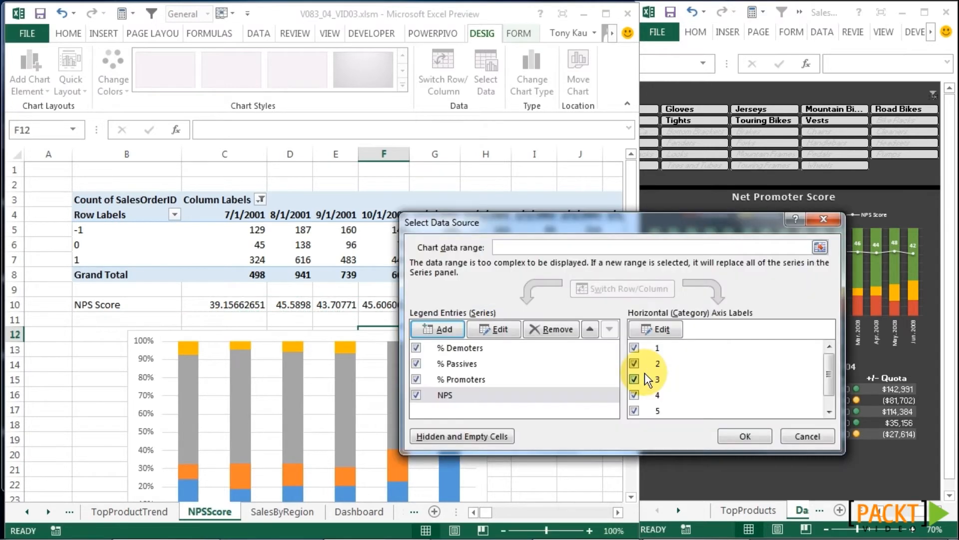
Set the horizontal axis labels to the month dates in row 4 of NPSScore, starting at C4, and check the label list.
{"action": "left_click", "coordinate": [654, 329]}
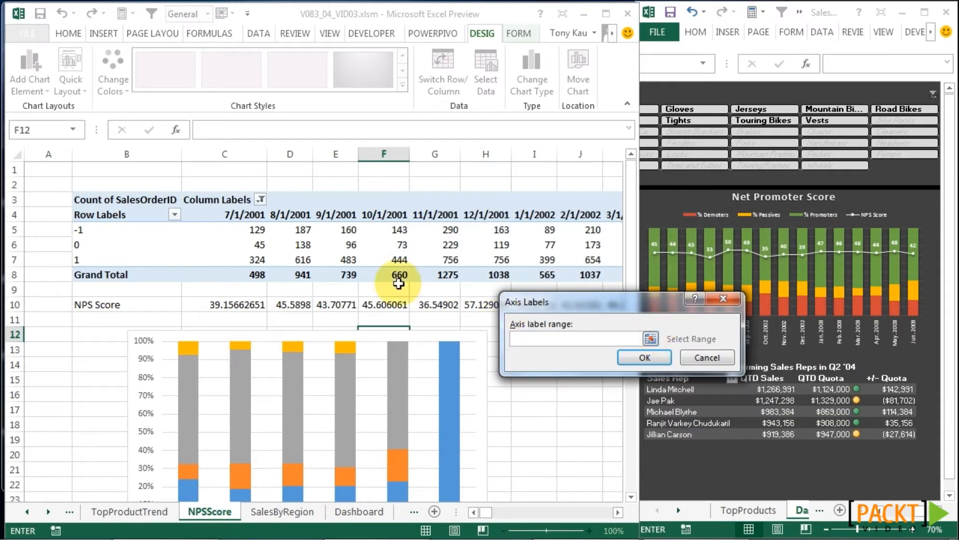
{"action": "left_click_drag", "start_coordinate": [231, 215], "coordinate": [435, 216]}
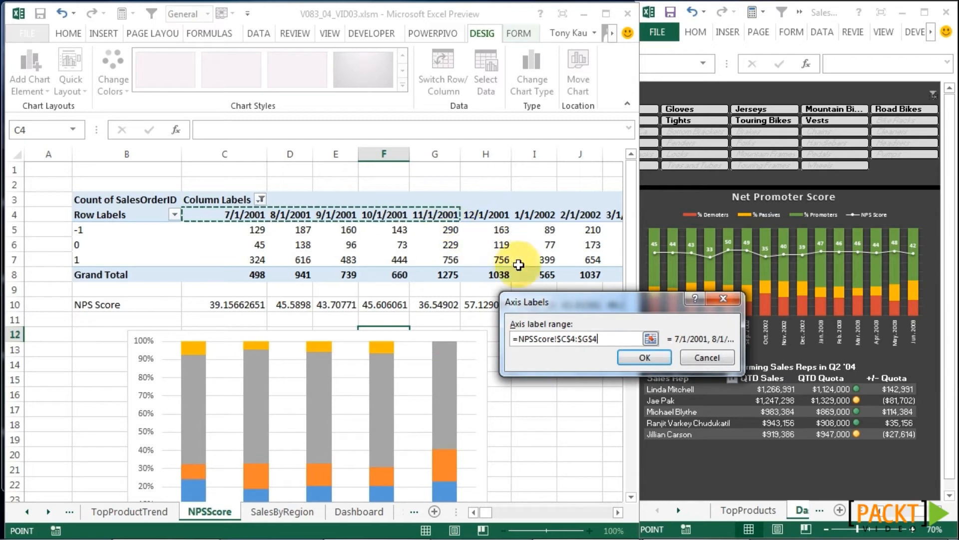
{"action": "left_click", "coordinate": [584, 339]}
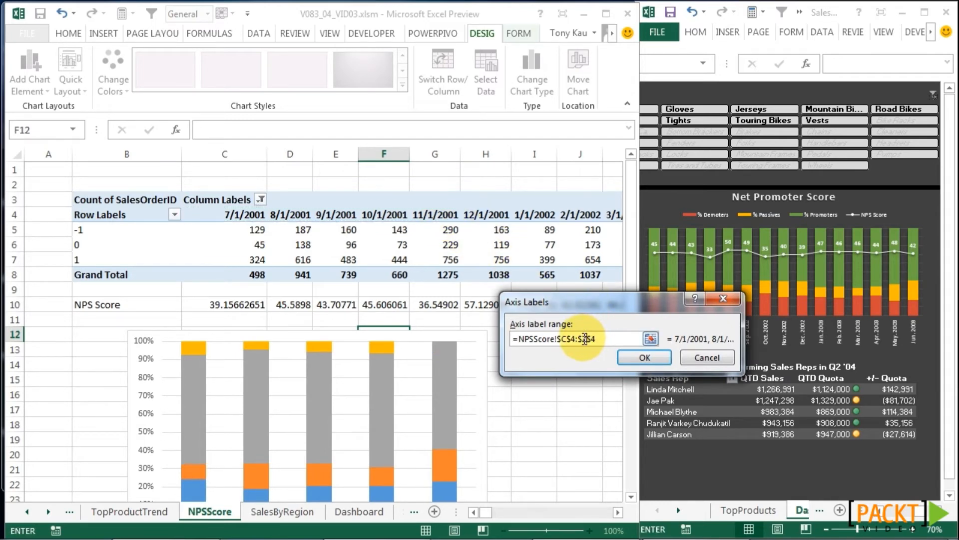
{"action": "left_click", "coordinate": [634, 354]}
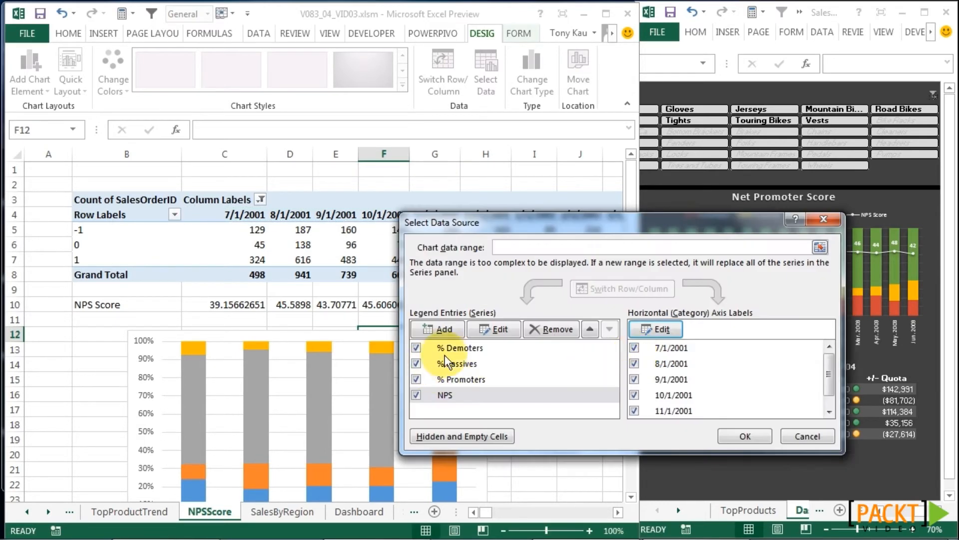
{"action": "scroll", "coordinate": [822, 385], "scroll_direction": "down", "scroll_amount": 1}
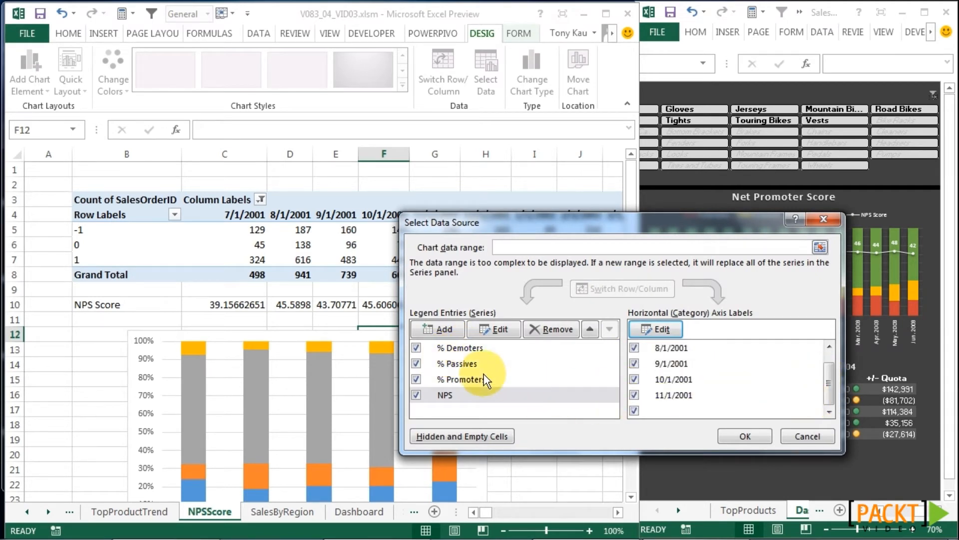
Edit the % Demoters series so its values are =NPSScore!$C$5:$ZZ$5.
{"action": "left_click", "coordinate": [470, 378]}
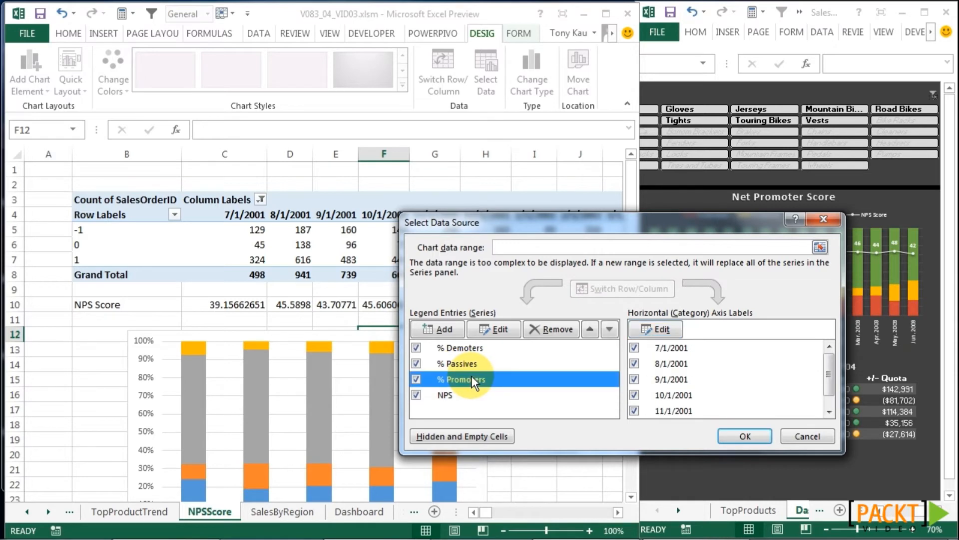
{"action": "left_click", "coordinate": [492, 347]}
{"action": "left_click", "coordinate": [501, 328]}
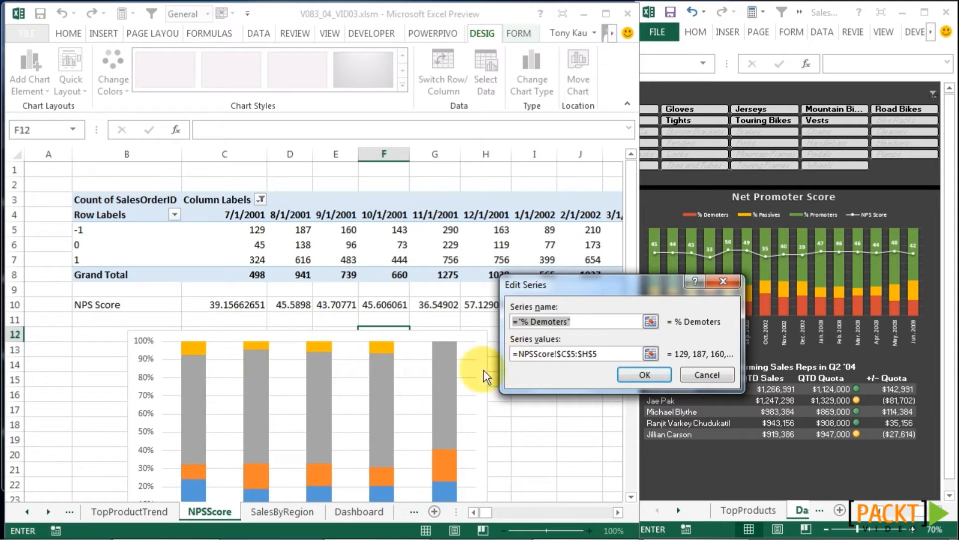
{"action": "left_click", "coordinate": [584, 354]}
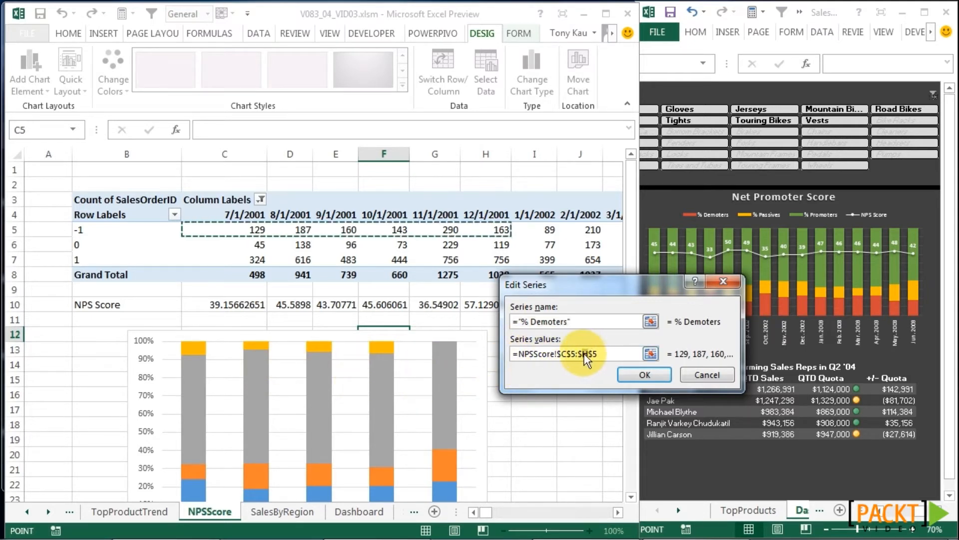
{"action": "left_click", "coordinate": [584, 354]}
{"action": "key", "text": "BackSpace"}
{"action": "type", "text": "ZZ"}
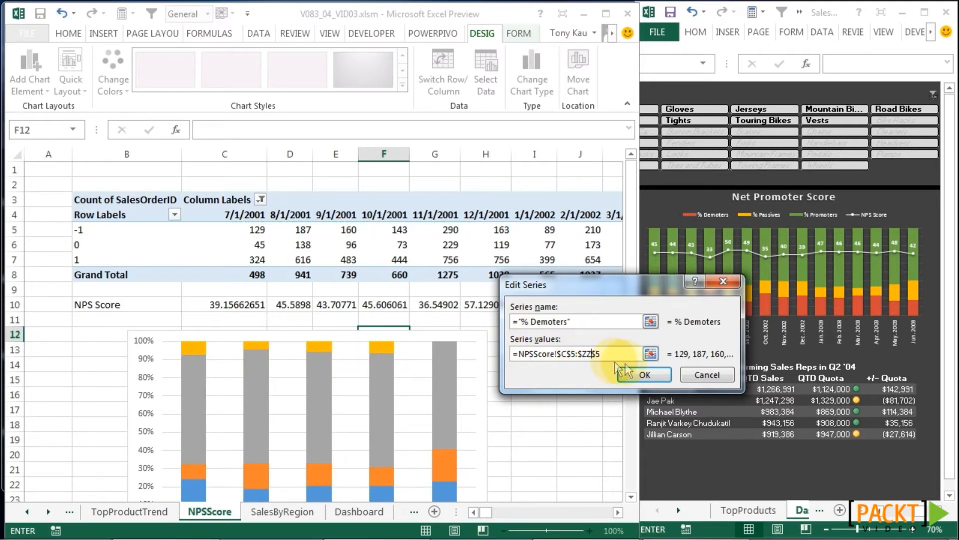
{"action": "left_click", "coordinate": [644, 374]}
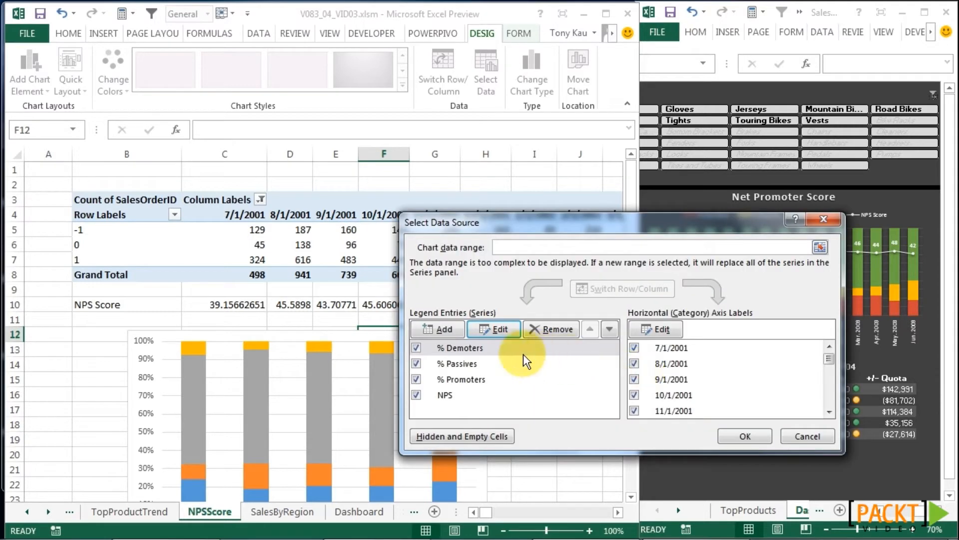
Edit the % Passives series so its values are =NPSScore!$C$6:$ZZ$6, and recheck the series.
{"action": "left_click", "coordinate": [489, 365]}
{"action": "left_click", "coordinate": [495, 330]}
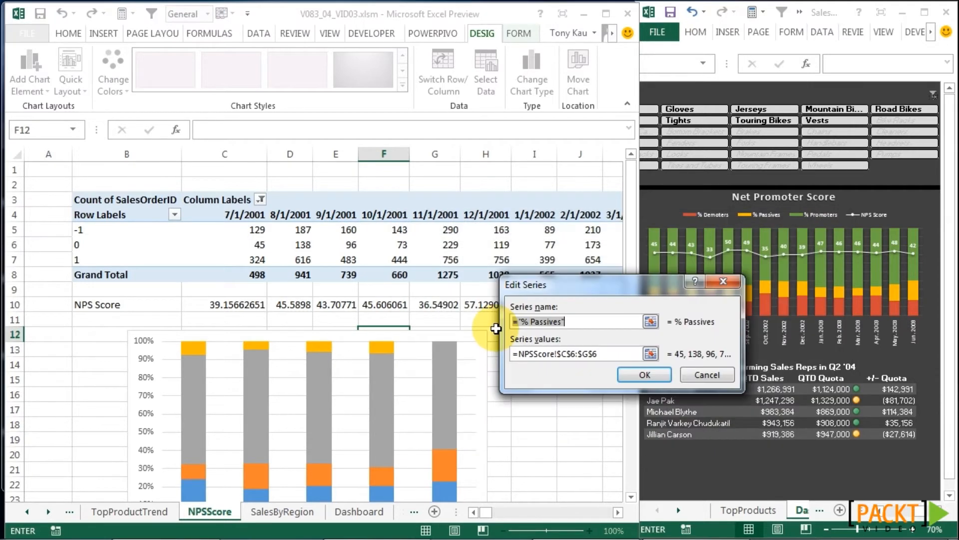
{"action": "left_click", "coordinate": [584, 353]}
{"action": "key", "text": "BackSpace"}
{"action": "type", "text": "ZZ"}
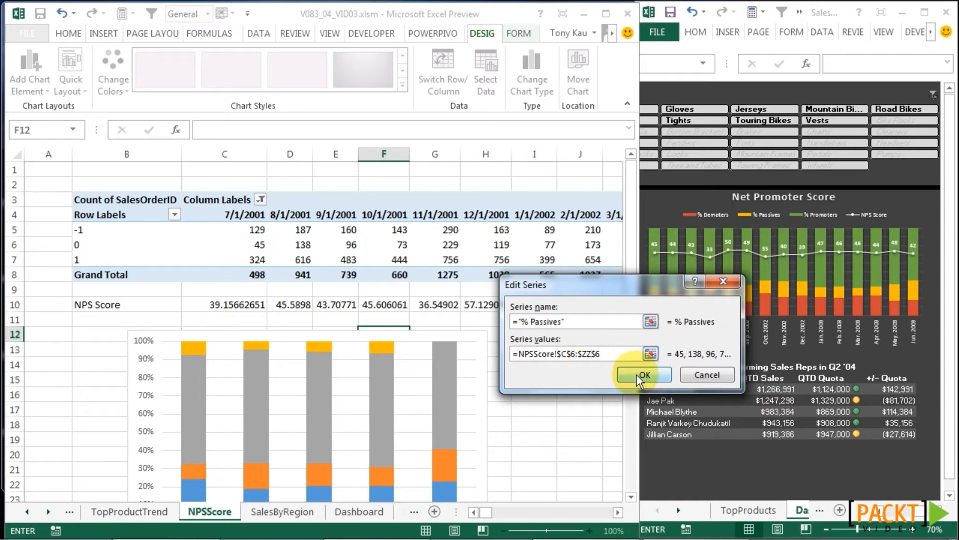
{"action": "left_click", "coordinate": [638, 373]}
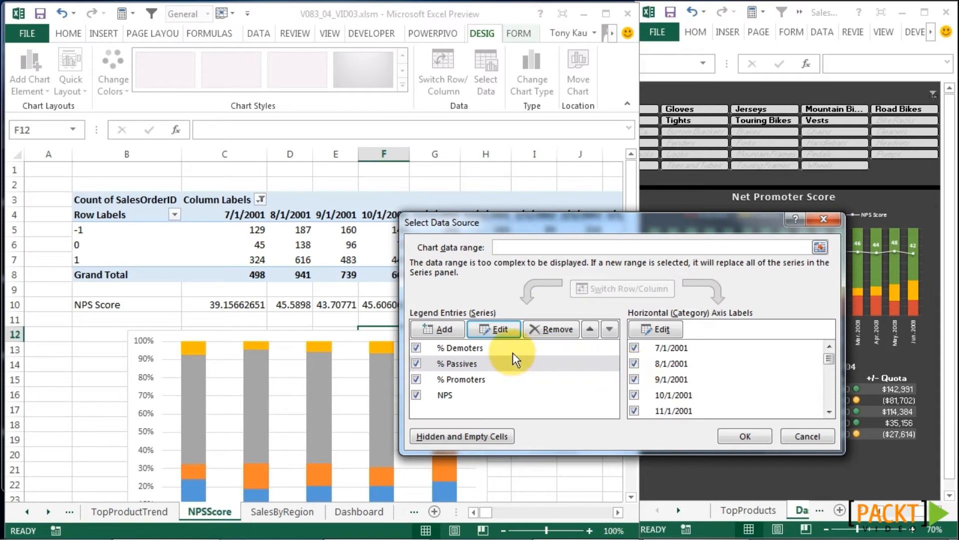
{"action": "left_click", "coordinate": [503, 326]}
{"action": "left_click", "coordinate": [641, 374]}
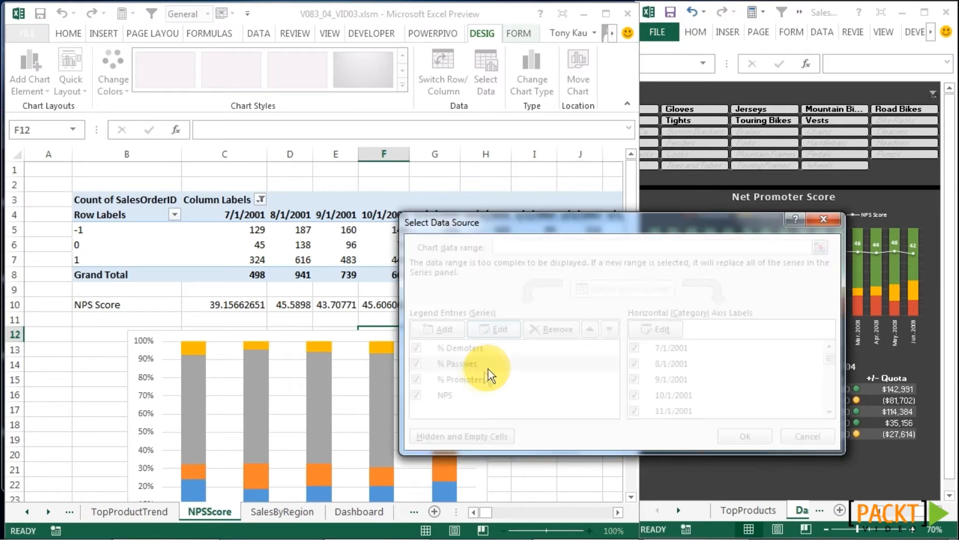
Edit the % Promoters series so its values extend from C7 through column ZZ of row 7.
{"action": "left_click", "coordinate": [491, 378]}
{"action": "left_click", "coordinate": [506, 331]}
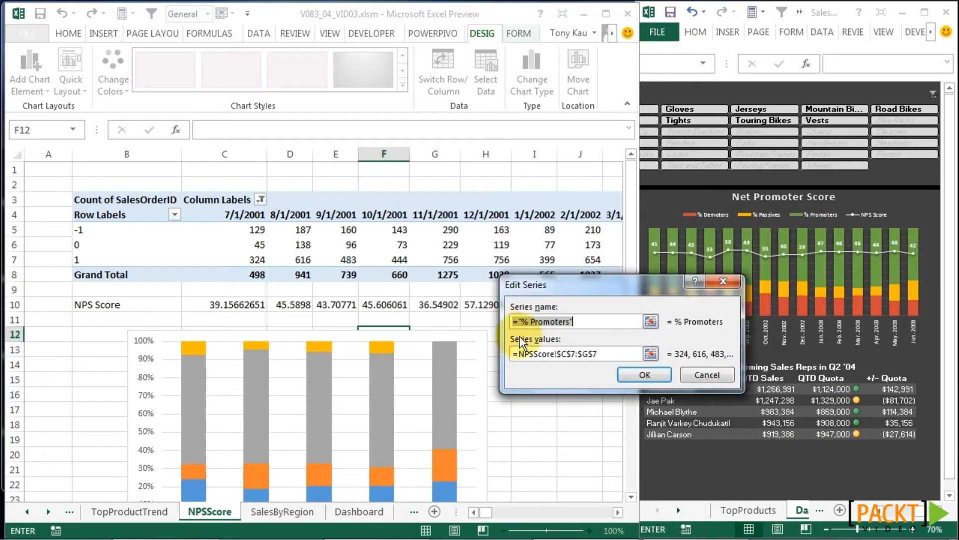
{"action": "left_click", "coordinate": [588, 356]}
{"action": "key", "text": "BackSpace"}
{"action": "type", "text": "ZZ"}
{"action": "left_click", "coordinate": [642, 376]}
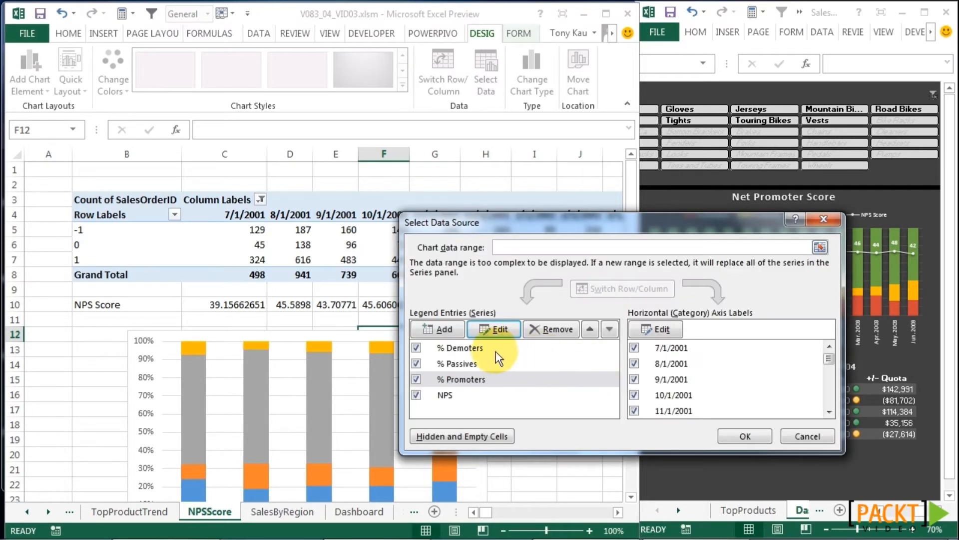
Edit the NPS series values to =NPSScore!$C$10:$ZZ$10, and recheck the NPS and % Demoters ranges.
{"action": "left_click", "coordinate": [475, 394]}
{"action": "left_click", "coordinate": [513, 333]}
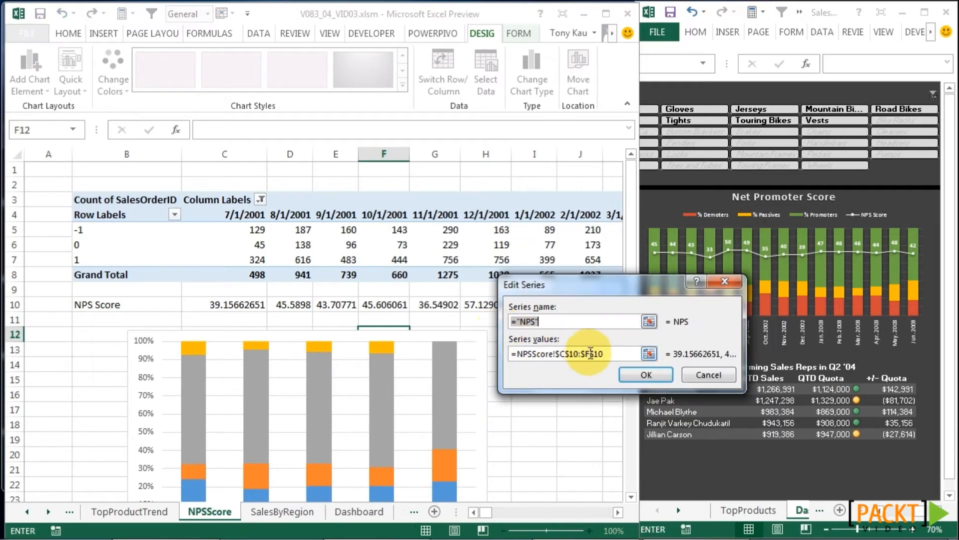
{"action": "left_click", "coordinate": [590, 356]}
{"action": "key", "text": "BackSpace"}
{"action": "type", "text": "ZZ"}
{"action": "left_click", "coordinate": [644, 376]}
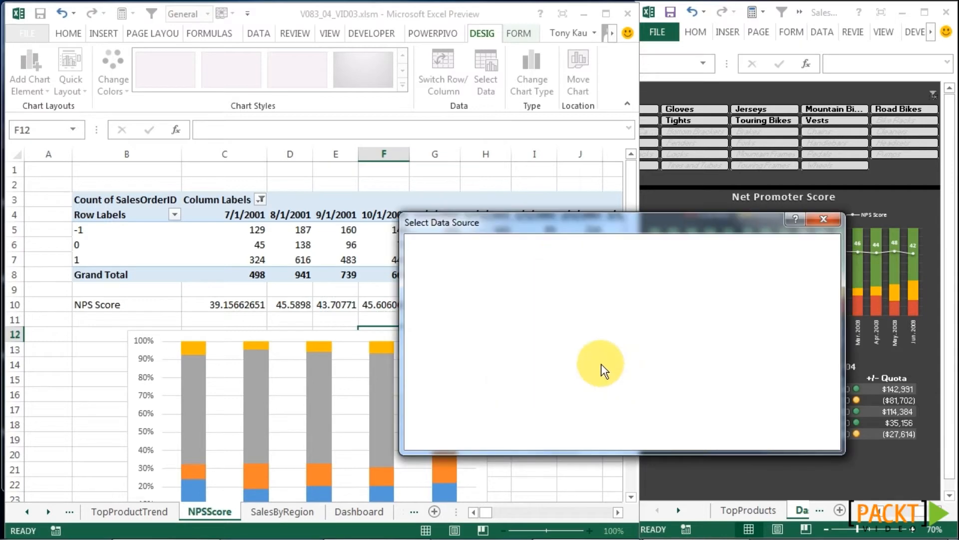
{"action": "left_click", "coordinate": [499, 329]}
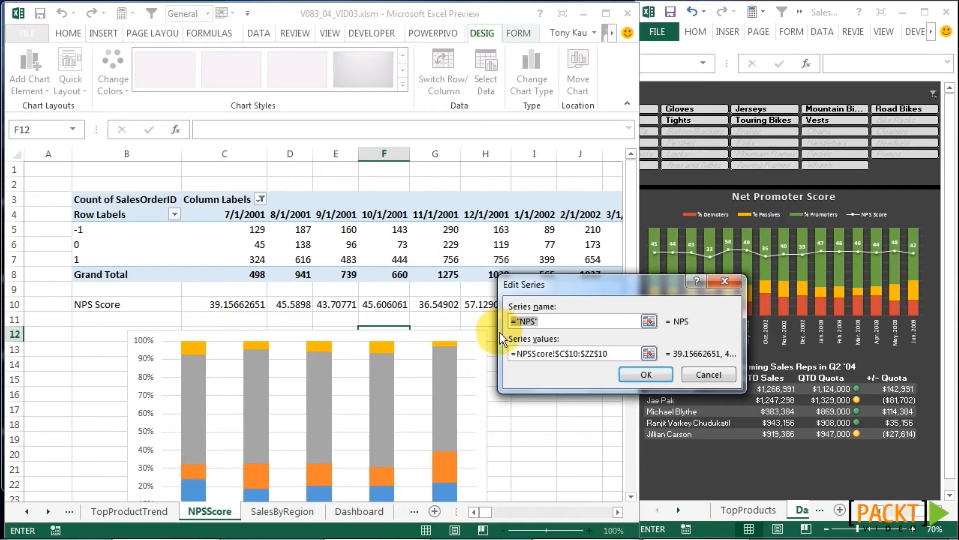
{"action": "left_click", "coordinate": [648, 377]}
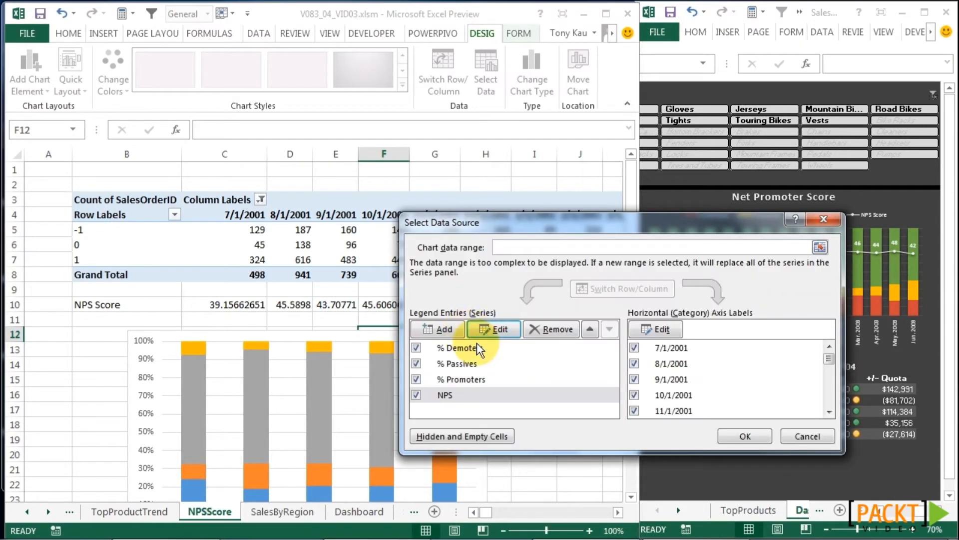
{"action": "left_click", "coordinate": [479, 349]}
{"action": "left_click", "coordinate": [505, 330]}
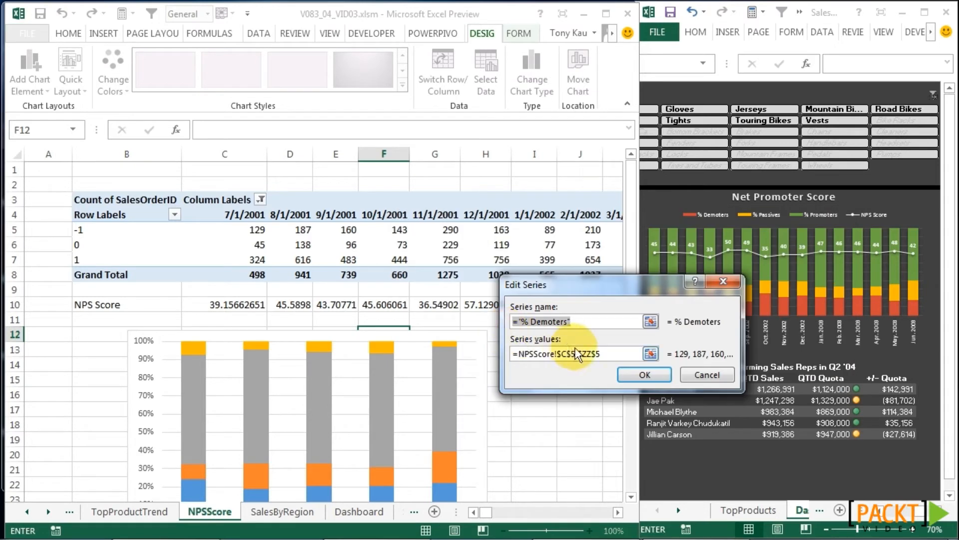
{"action": "left_click", "coordinate": [642, 375]}
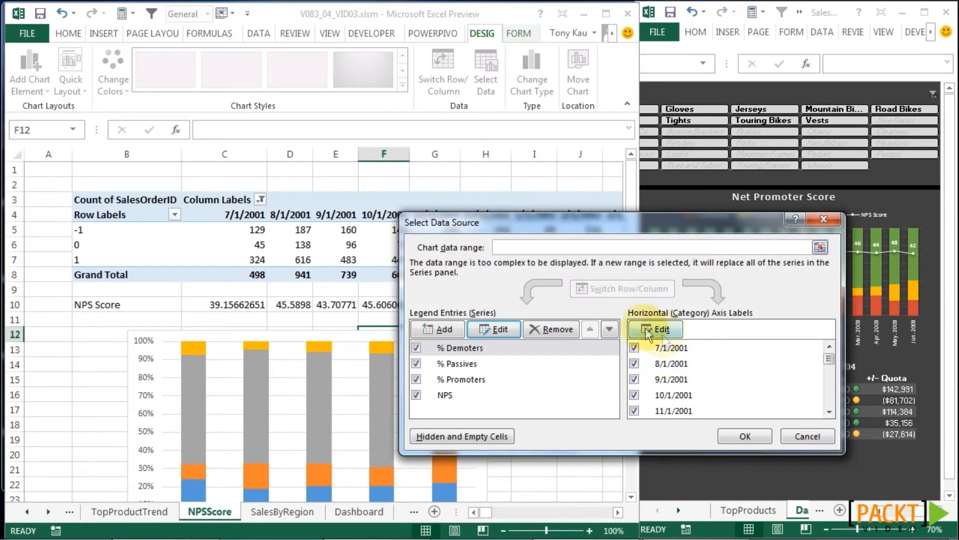
Extend the horizontal axis label range to =NPSScore!$C$4:$ZZ$4 and accept the chart's data source.
{"action": "left_click", "coordinate": [660, 330]}
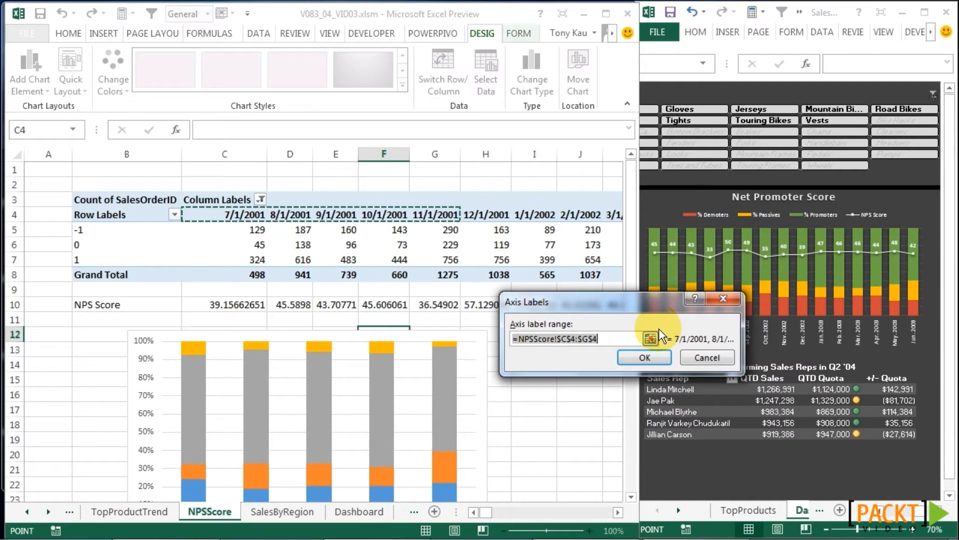
{"action": "left_click", "coordinate": [587, 340]}
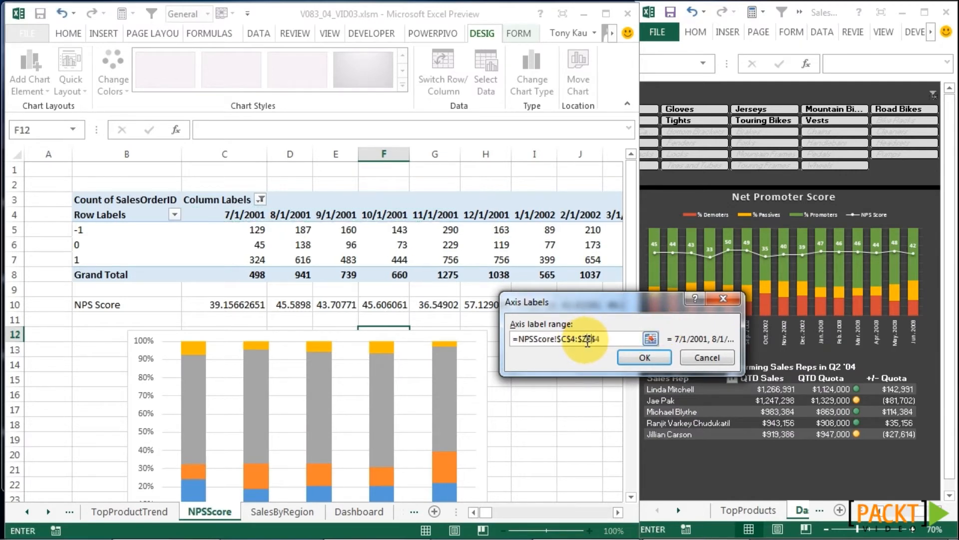
{"action": "type", "text": "Z"}
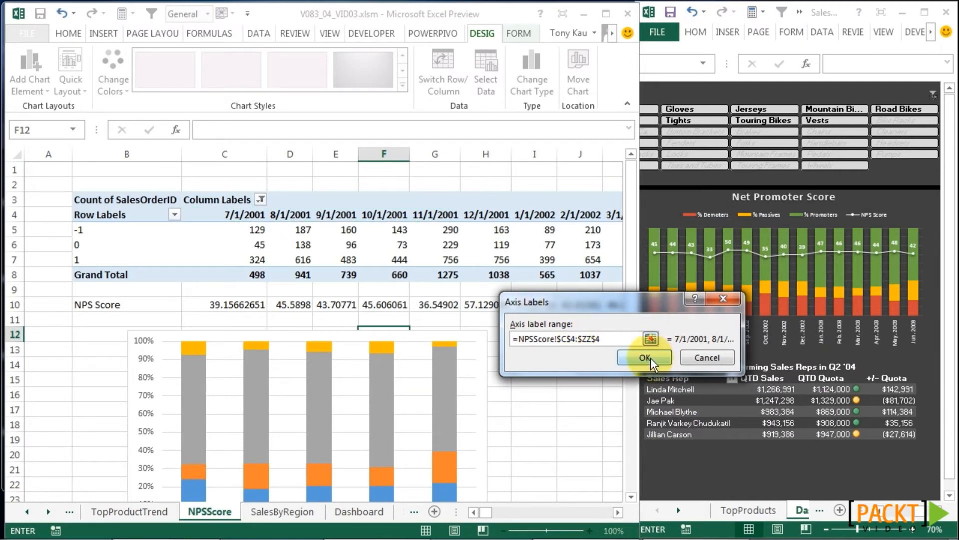
{"action": "left_click", "coordinate": [644, 358]}
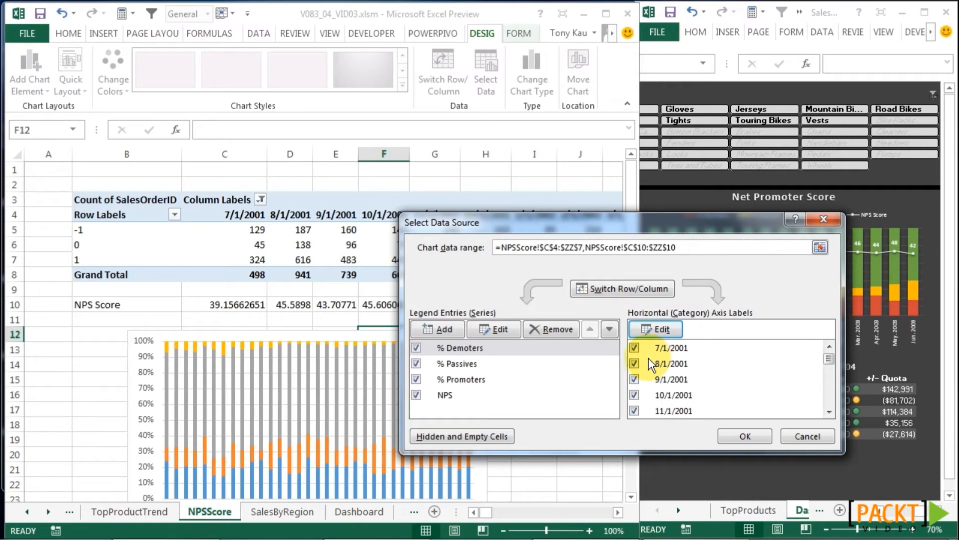
{"action": "left_click", "coordinate": [743, 433]}
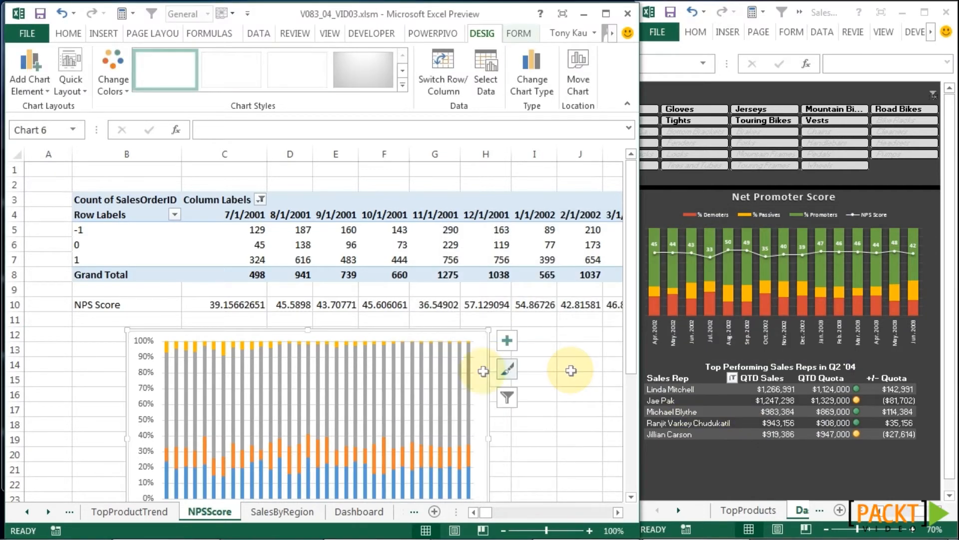
Change the Net Promoter Score chart to a combo with % Promoters as 100% Stacked Column and NPS as Line.
{"action": "left_click", "coordinate": [190, 345]}
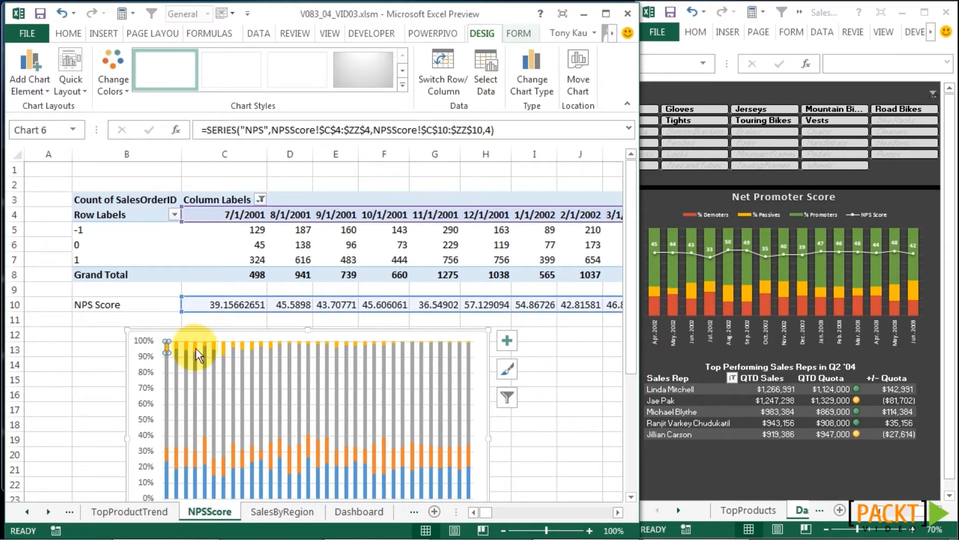
{"action": "right_click", "coordinate": [166, 346]}
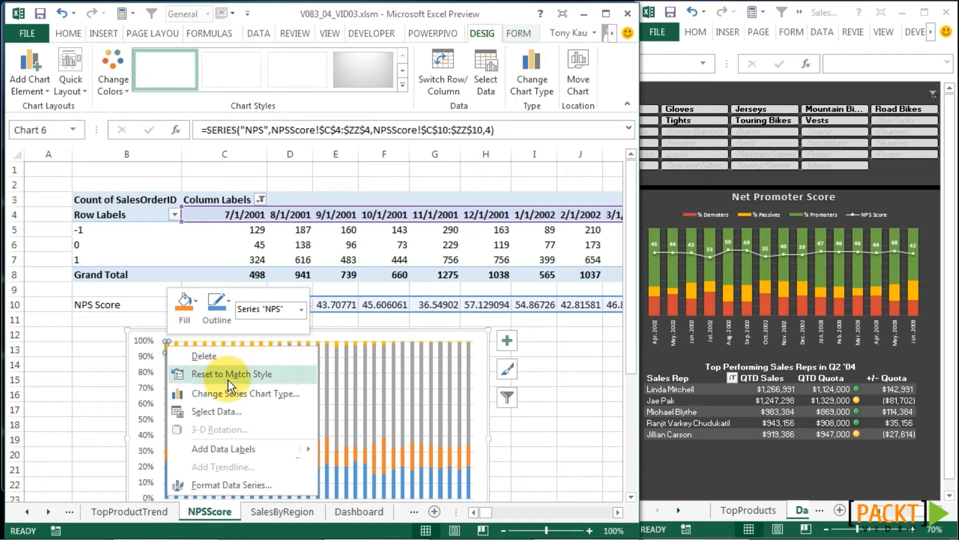
{"action": "left_click", "coordinate": [276, 394]}
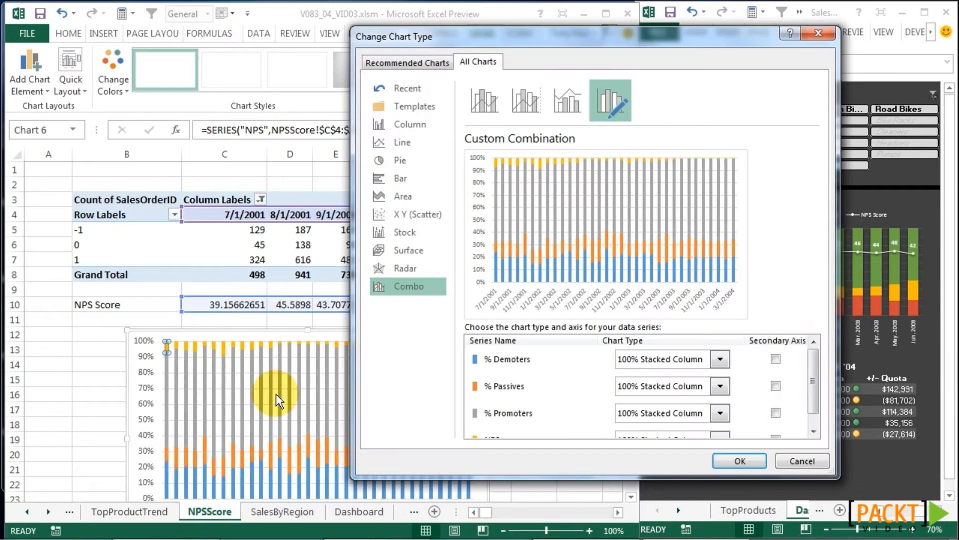
{"action": "left_click", "coordinate": [411, 141]}
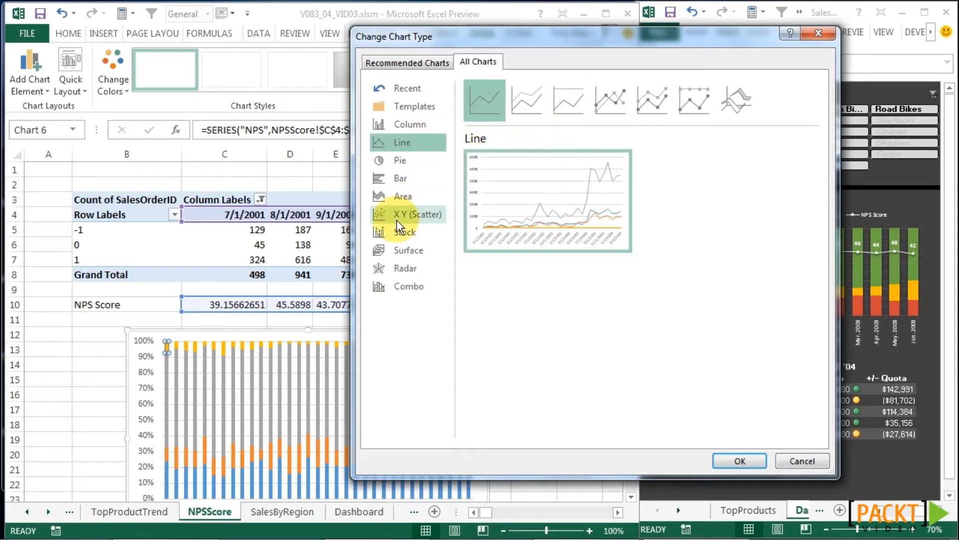
{"action": "left_click", "coordinate": [411, 286]}
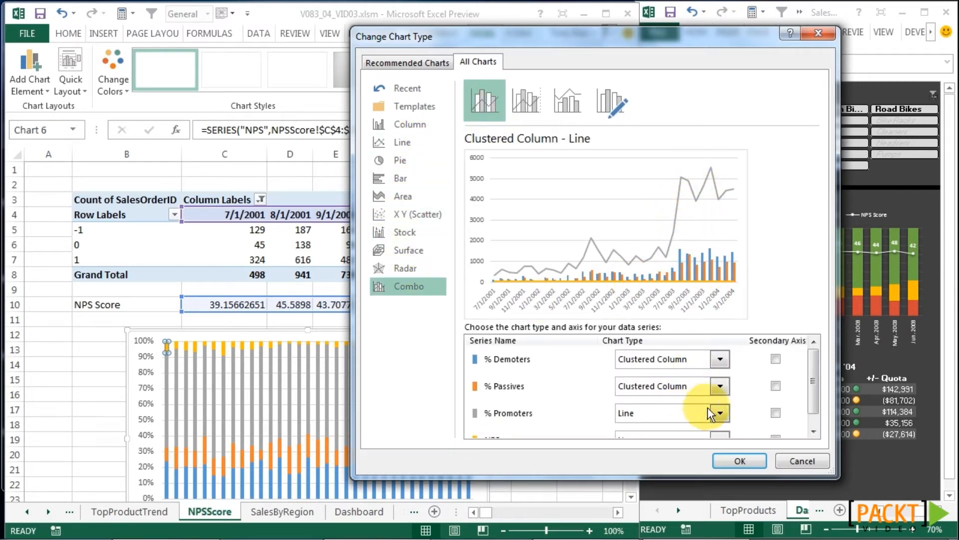
{"action": "left_click", "coordinate": [720, 413]}
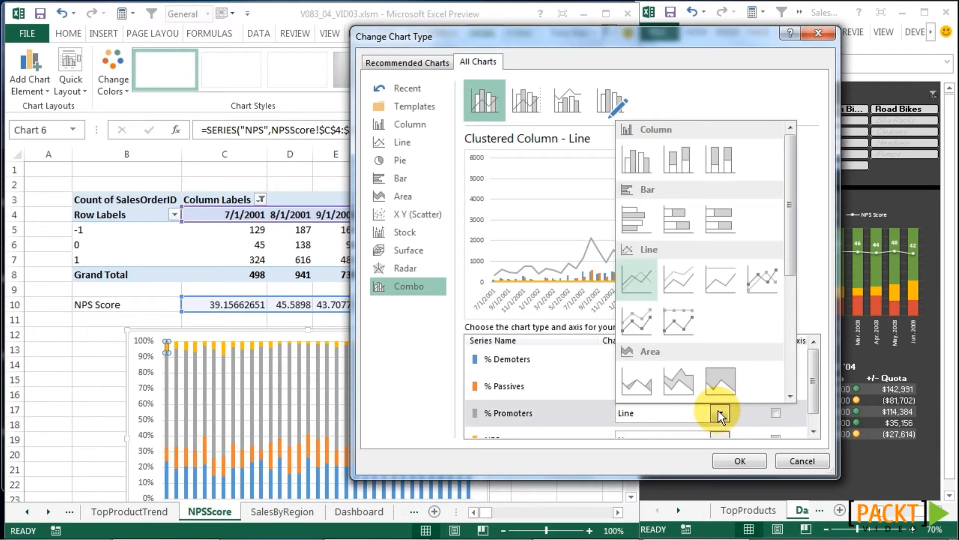
{"action": "left_click", "coordinate": [727, 169]}
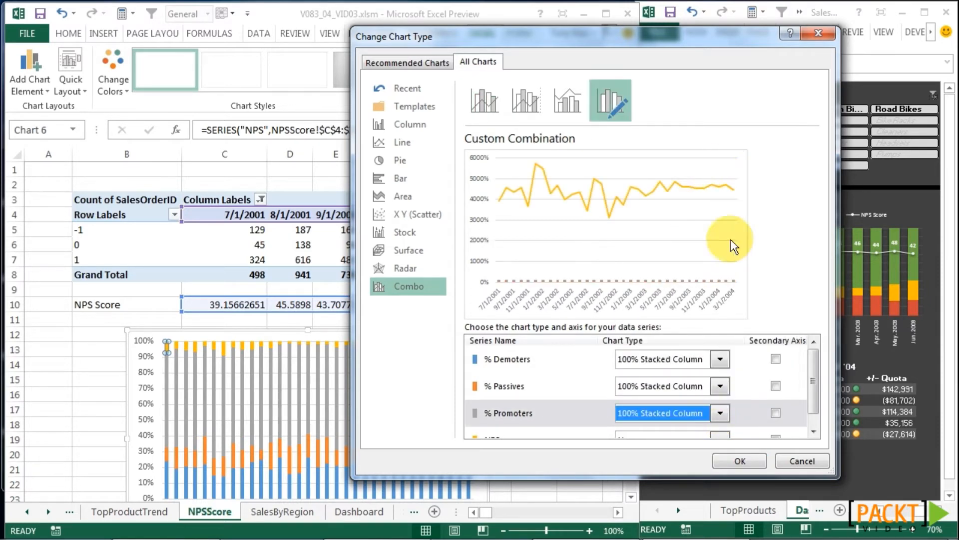
Plot the NPS line on the secondary axis and accept the chart type change.
{"action": "scroll", "coordinate": [817, 415], "scroll_direction": "down", "scroll_amount": 1}
{"action": "scroll", "coordinate": [817, 409], "scroll_direction": "down", "scroll_amount": 1}
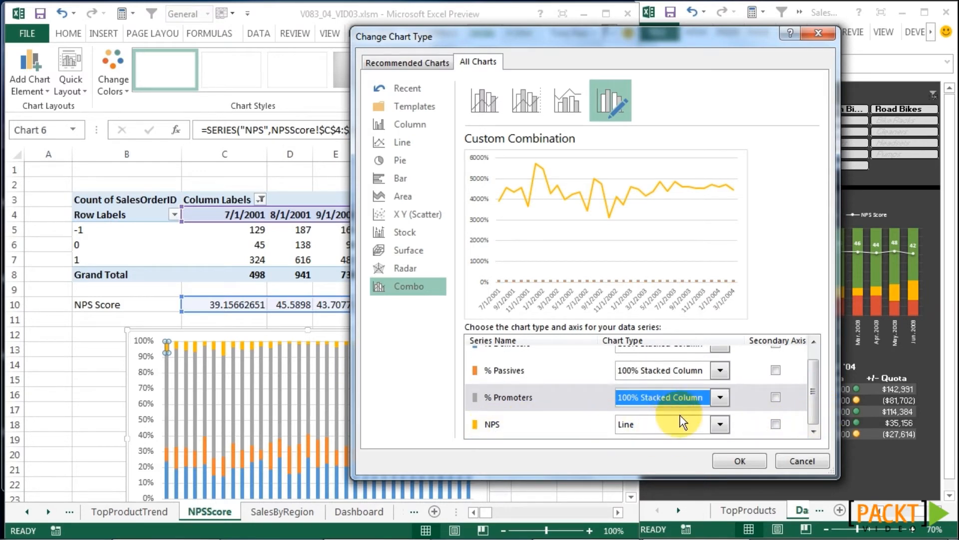
{"action": "left_click", "coordinate": [776, 424]}
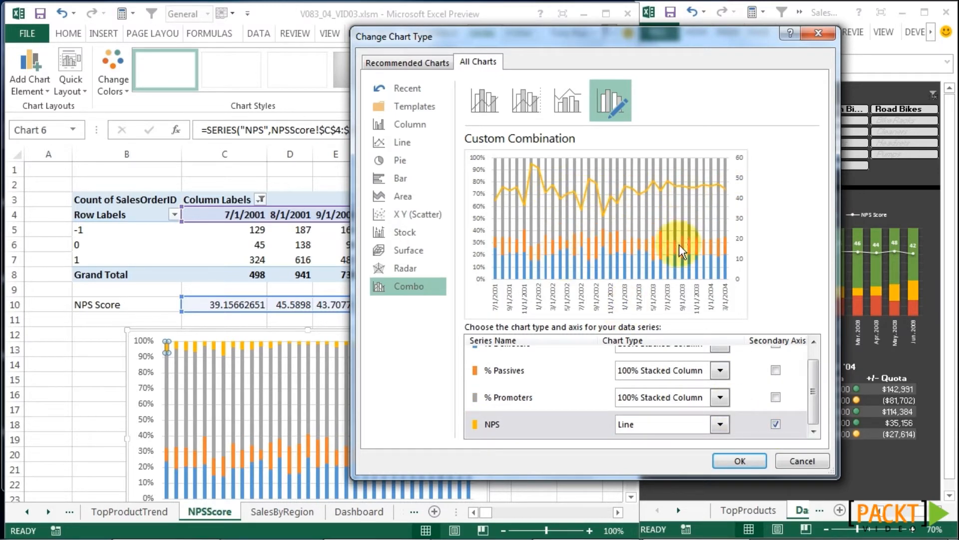
{"action": "left_click", "coordinate": [741, 461]}
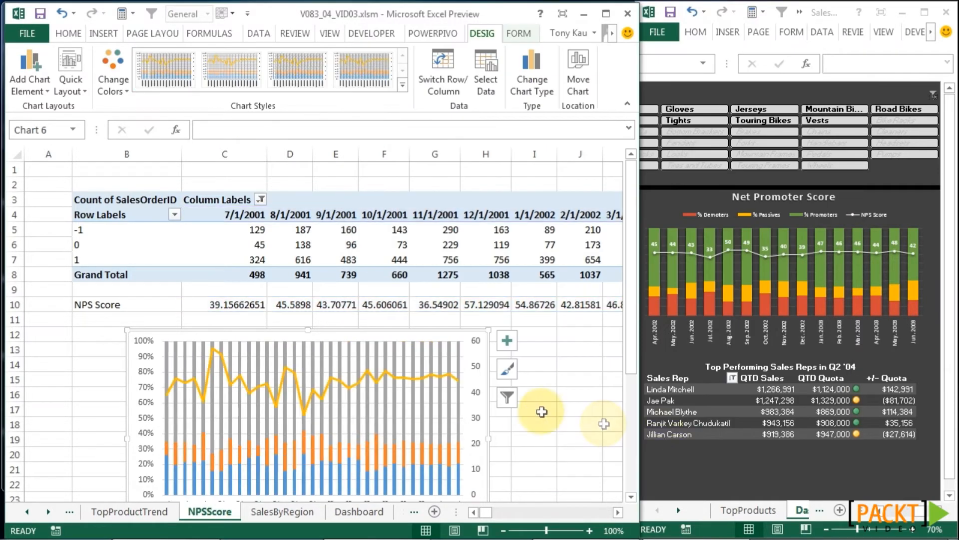
{"action": "left_click", "coordinate": [561, 448]}
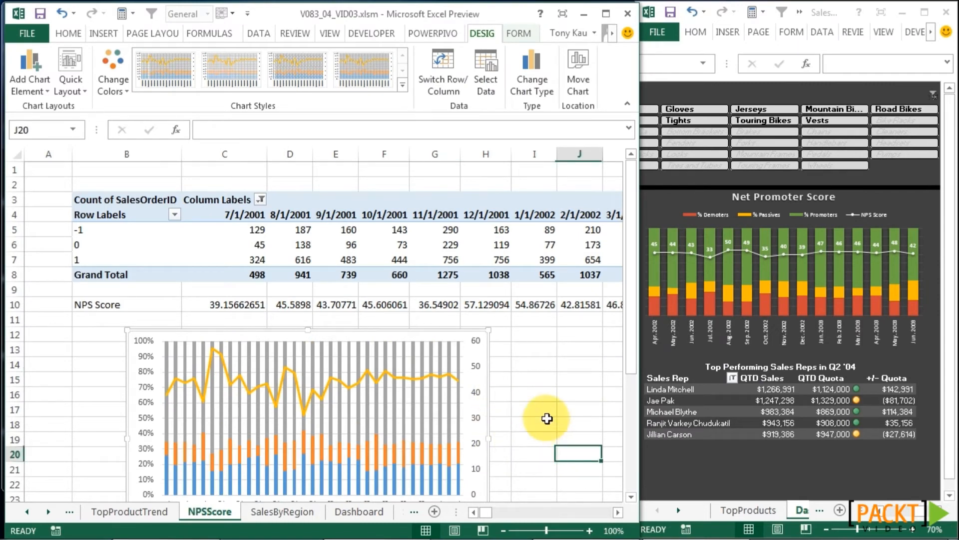
{"action": "scroll", "coordinate": [395, 387], "scroll_direction": "down", "scroll_amount": 1}
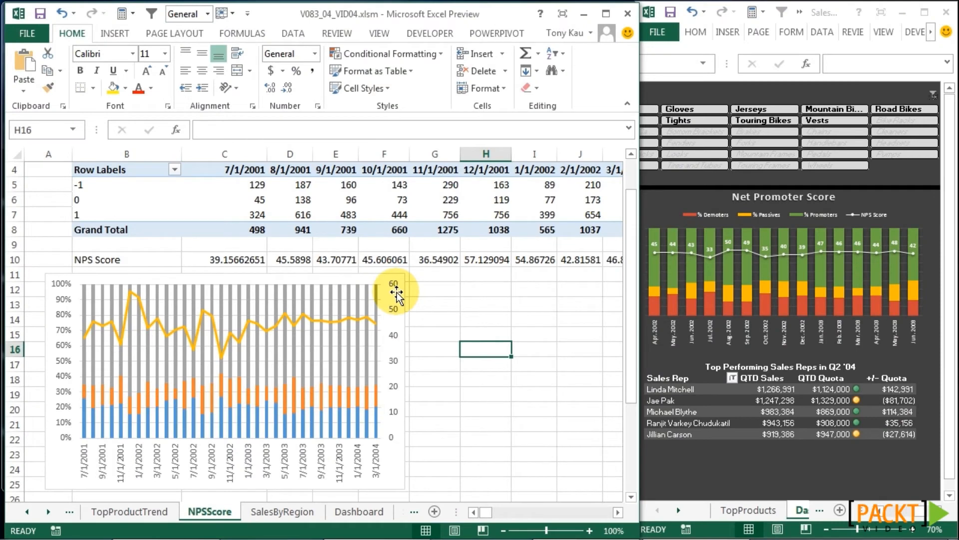
Format the NPS chart area with a solid dark gray fill.
{"action": "left_click", "coordinate": [397, 295]}
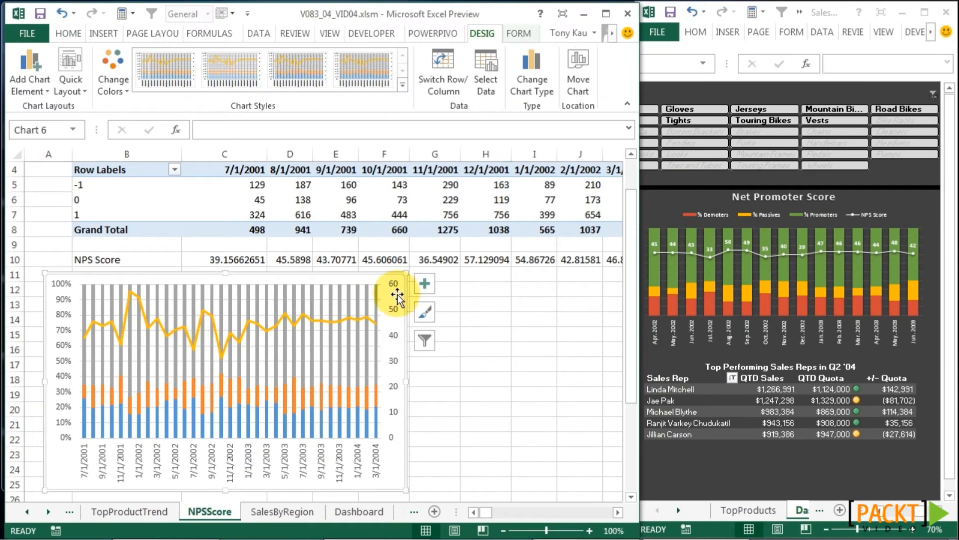
{"action": "right_click", "coordinate": [395, 295]}
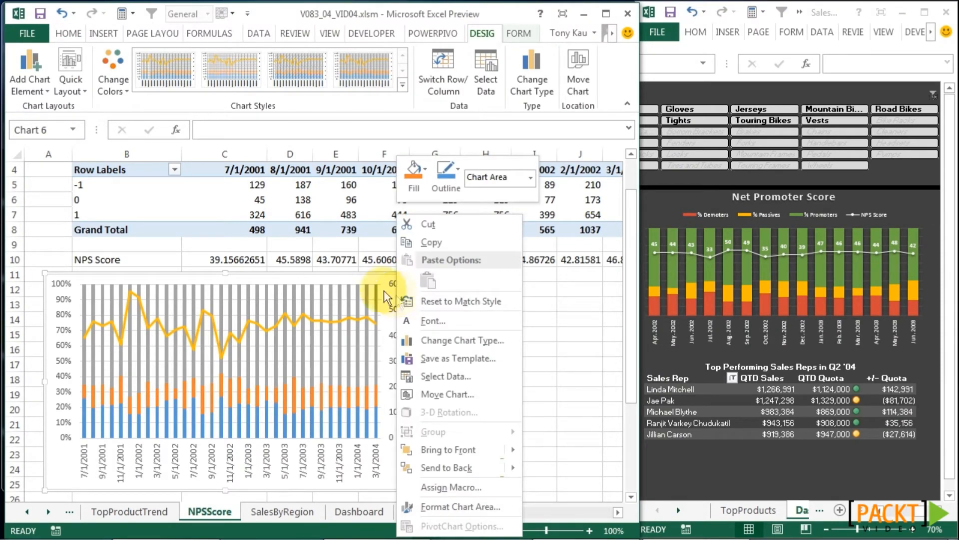
{"action": "left_click", "coordinate": [471, 506]}
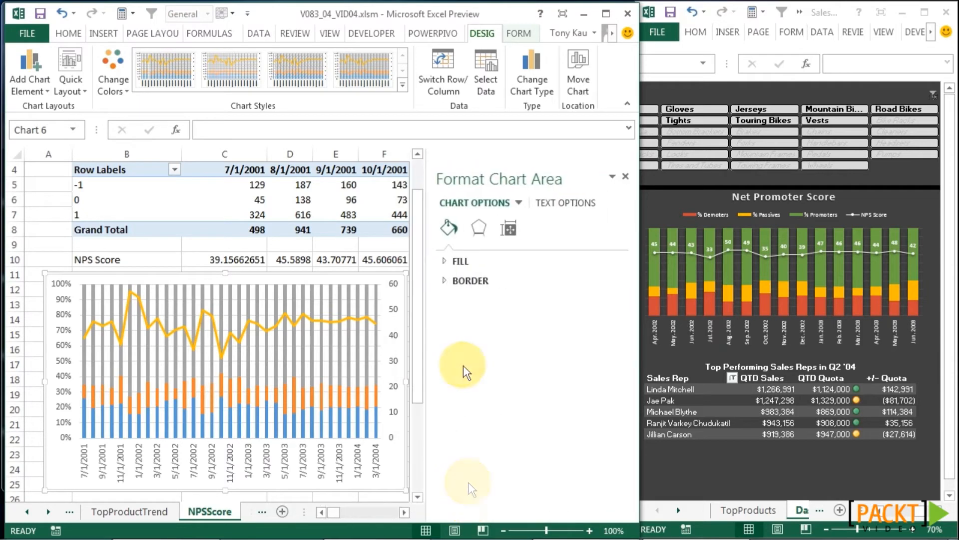
{"action": "left_click", "coordinate": [448, 261]}
{"action": "left_click", "coordinate": [469, 300]}
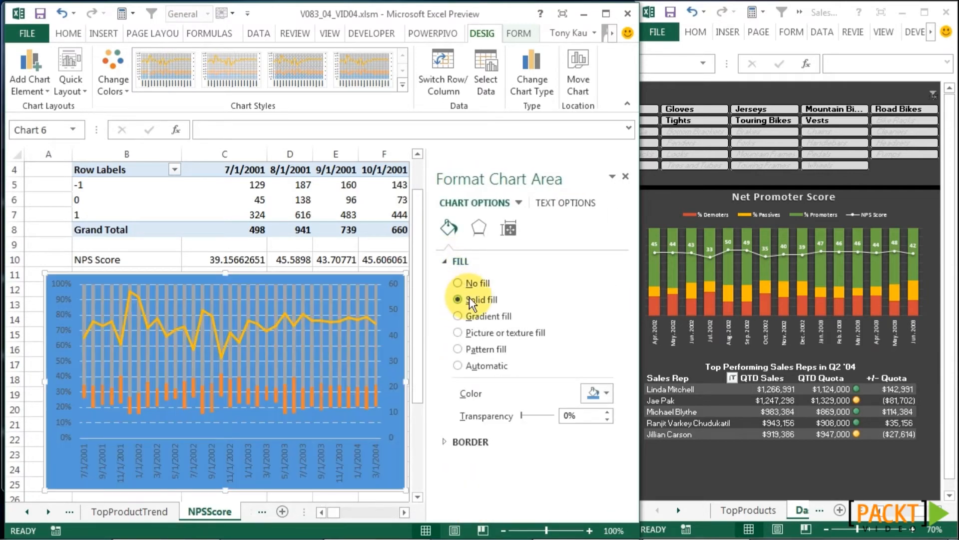
{"action": "left_click", "coordinate": [606, 392]}
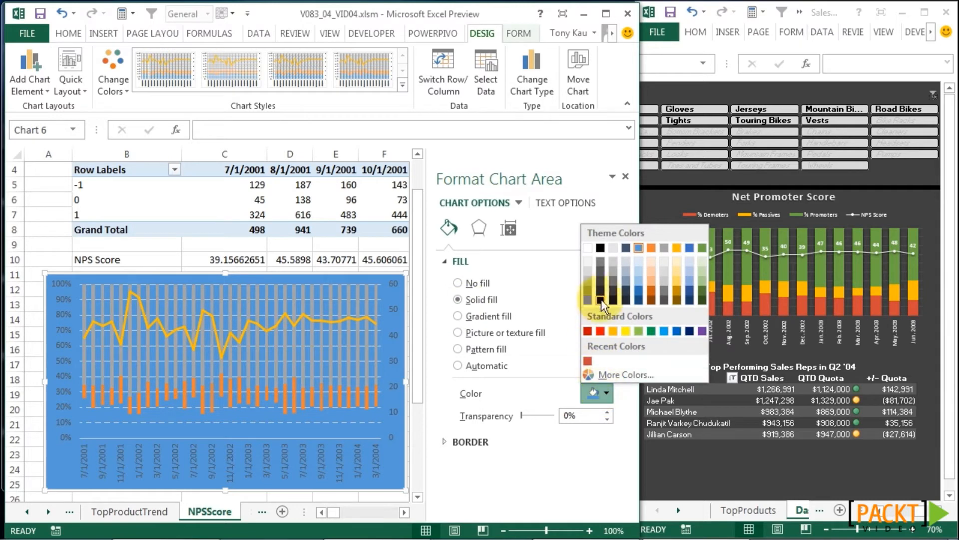
{"action": "left_click", "coordinate": [601, 282]}
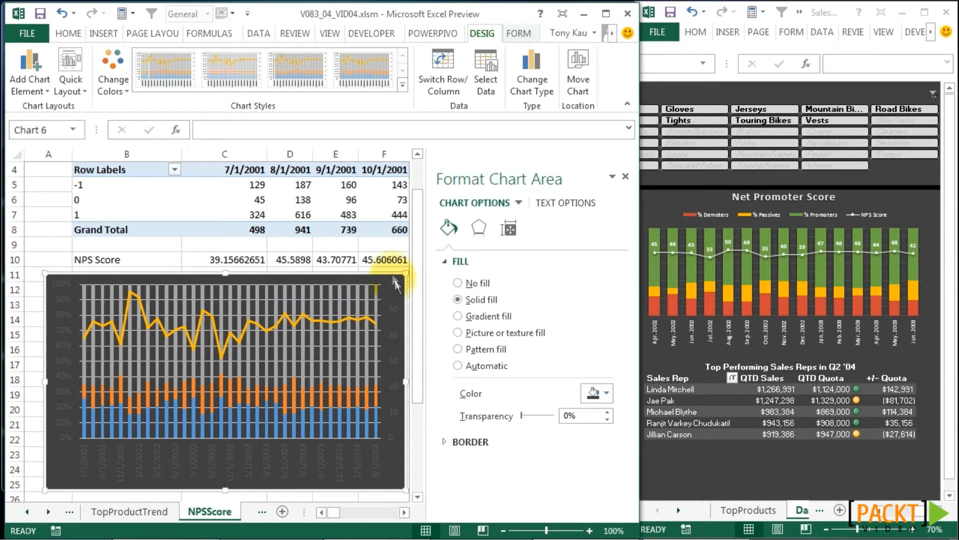
Set the font color of the NPS chart's text to white.
{"action": "left_click", "coordinate": [68, 33]}
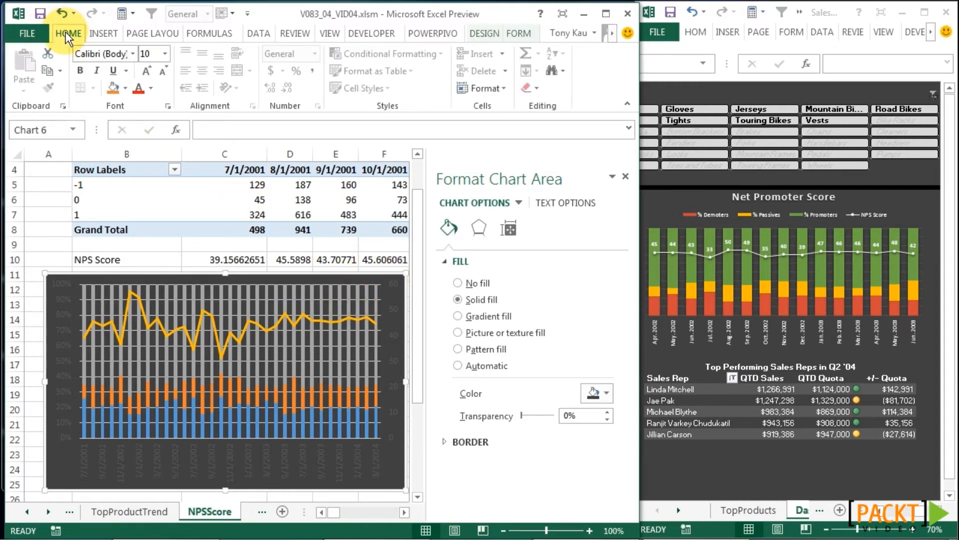
{"action": "left_click", "coordinate": [152, 89]}
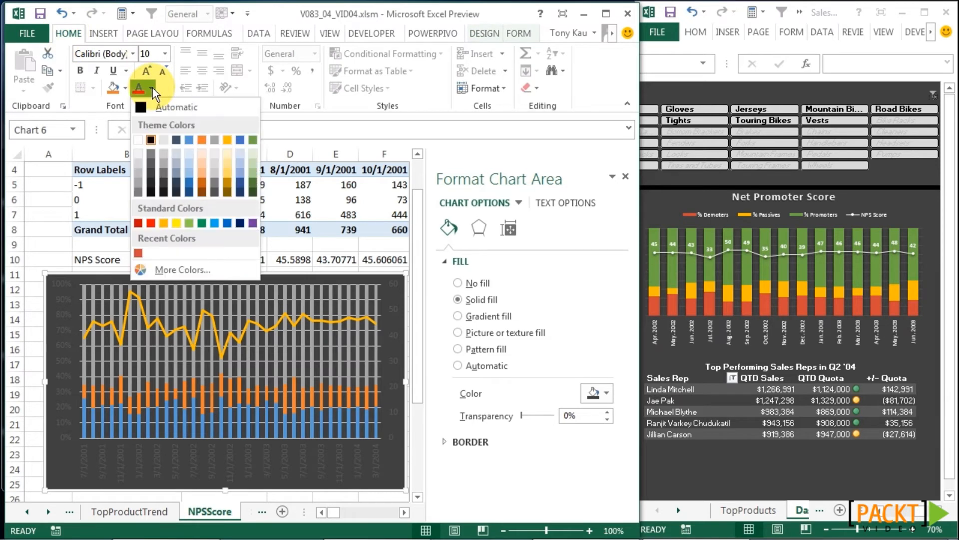
{"action": "left_click", "coordinate": [140, 141]}
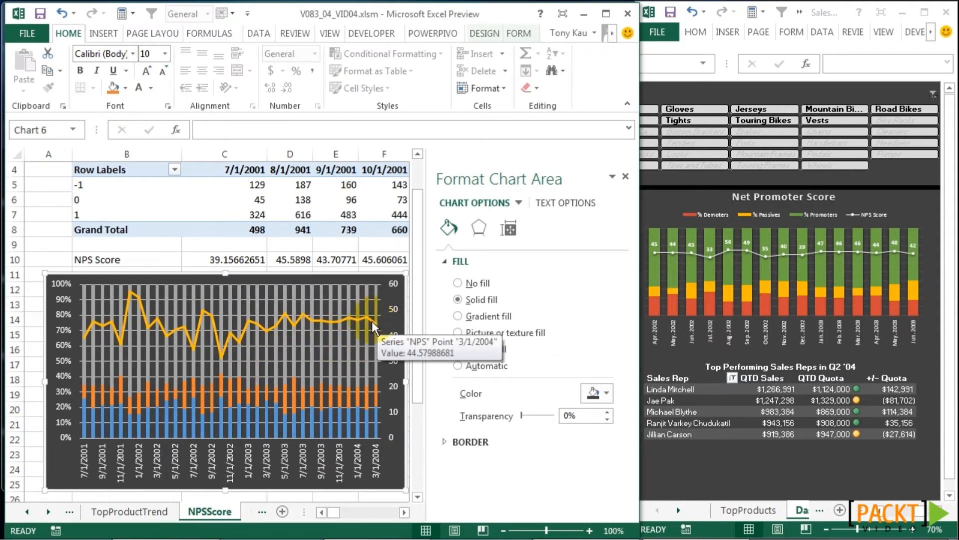
Recolor the NPS chart's major gridlines with a solid dark gray, continuing with the complex formatting.
{"action": "left_click", "coordinate": [325, 302]}
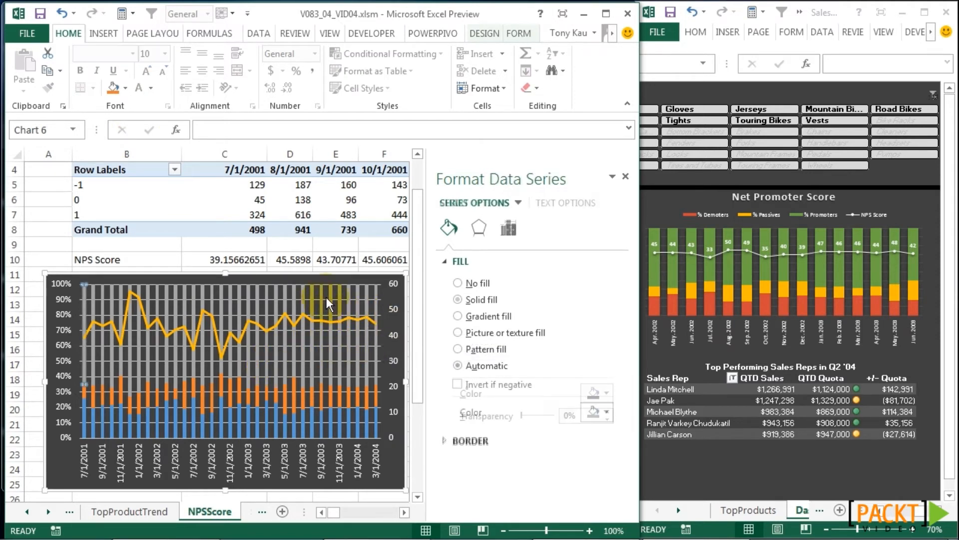
{"action": "left_click", "coordinate": [325, 299]}
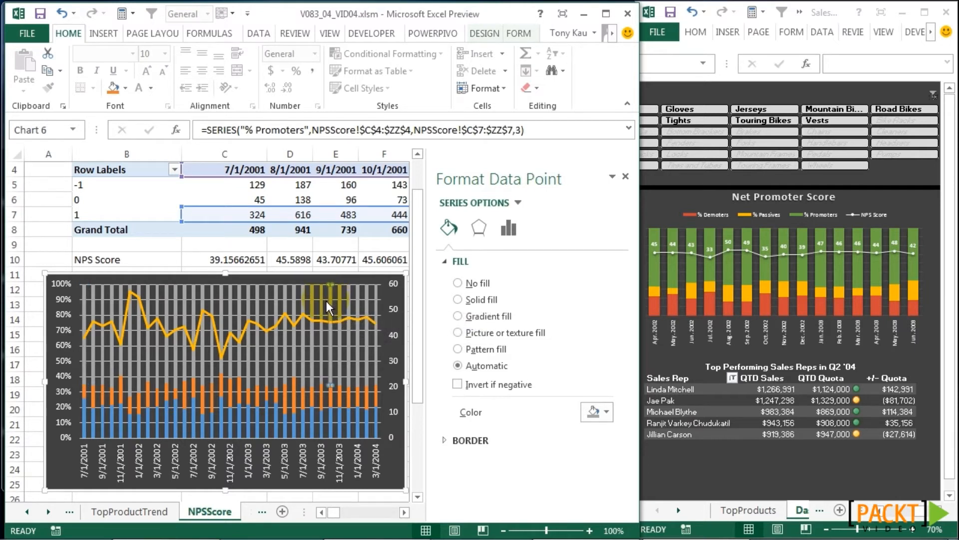
{"action": "left_click", "coordinate": [326, 300]}
{"action": "right_click", "coordinate": [325, 301]}
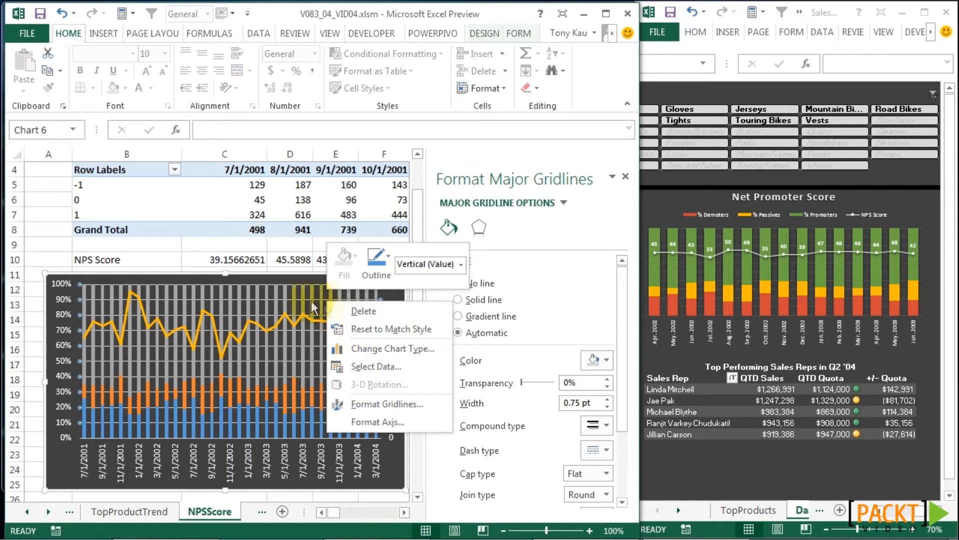
{"action": "left_click", "coordinate": [379, 403]}
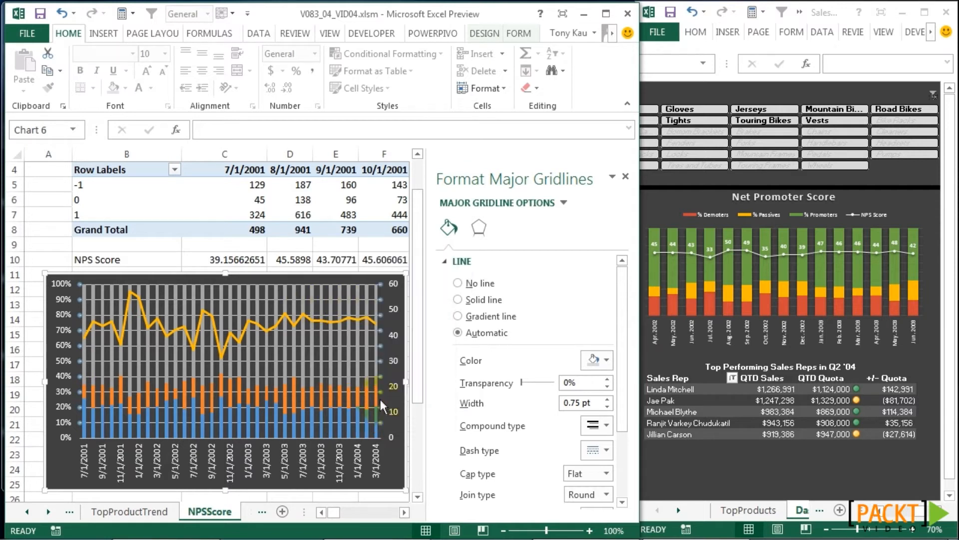
{"action": "left_click", "coordinate": [604, 362]}
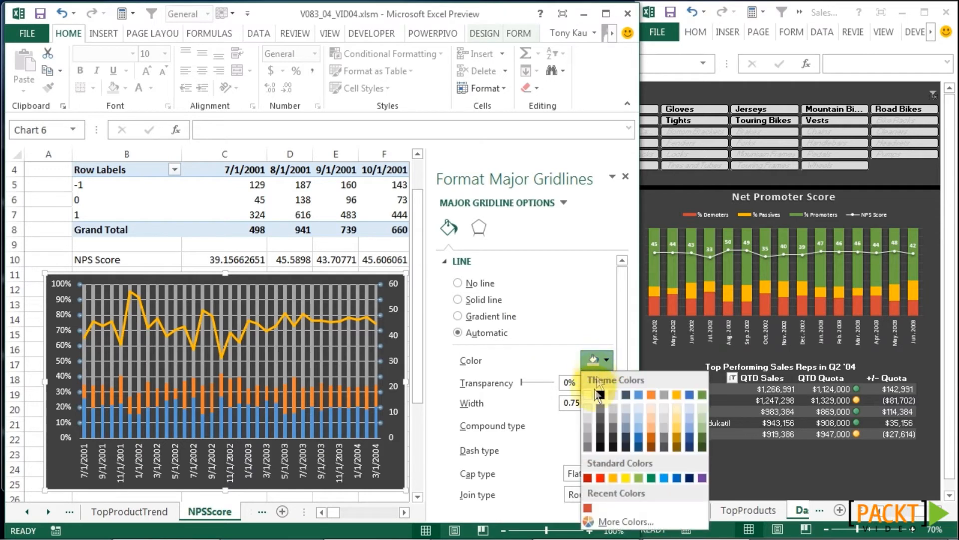
{"action": "left_click", "coordinate": [601, 416]}
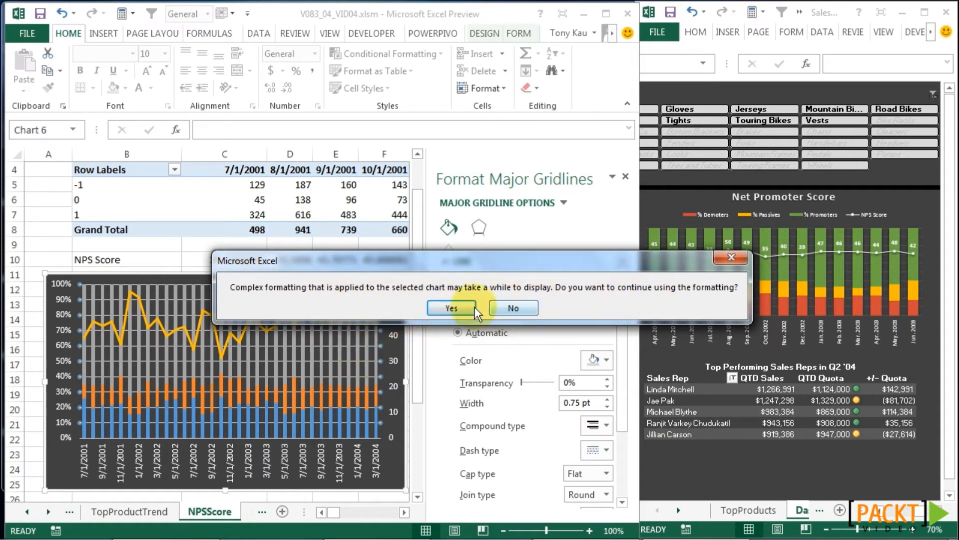
{"action": "left_click", "coordinate": [453, 308]}
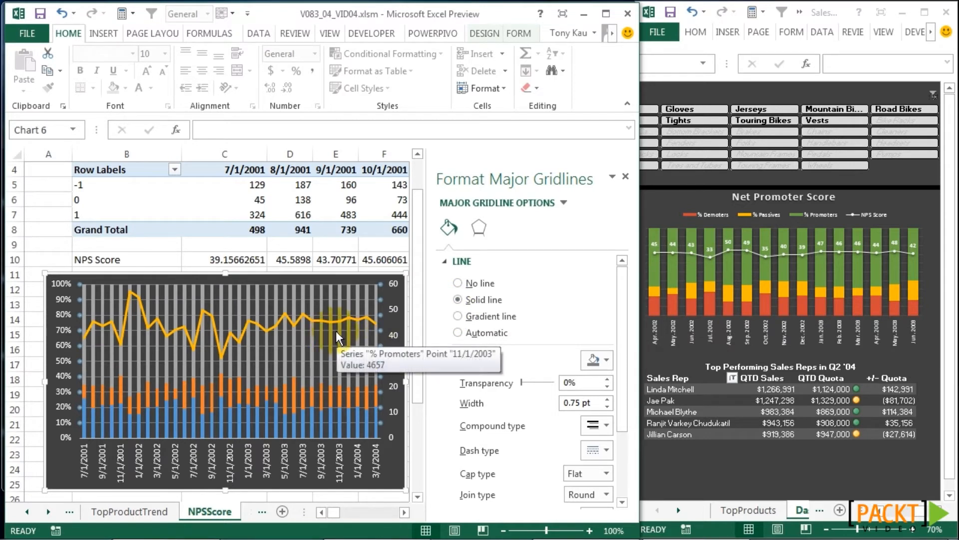
{"action": "left_click", "coordinate": [606, 361]}
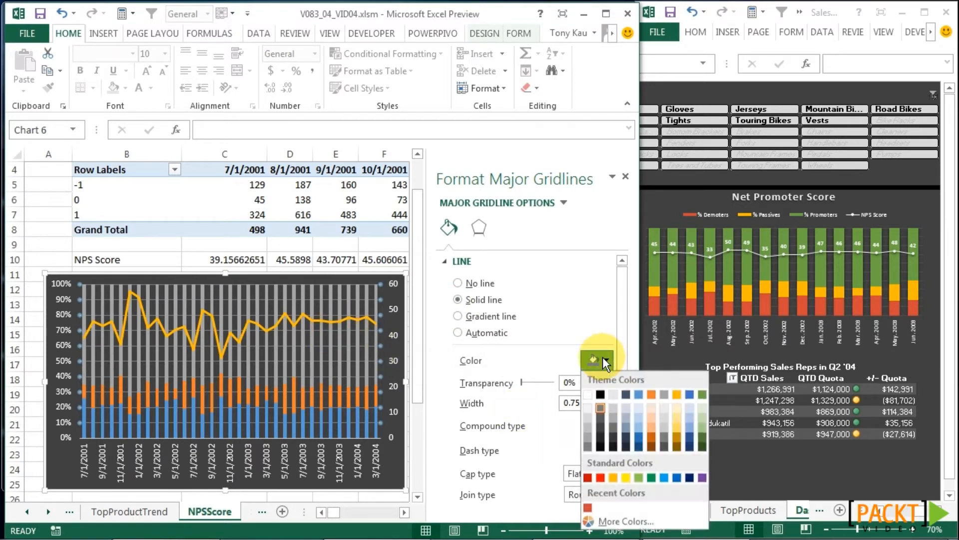
{"action": "left_click", "coordinate": [600, 417]}
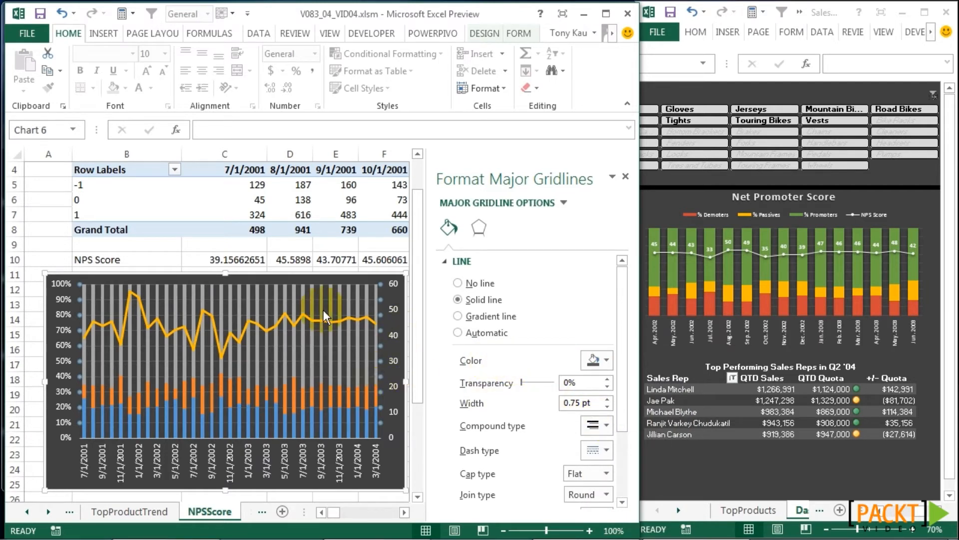
Add a chart title above the NPS chart and change its text to "Net Promoter Score".
{"action": "left_click", "coordinate": [485, 34]}
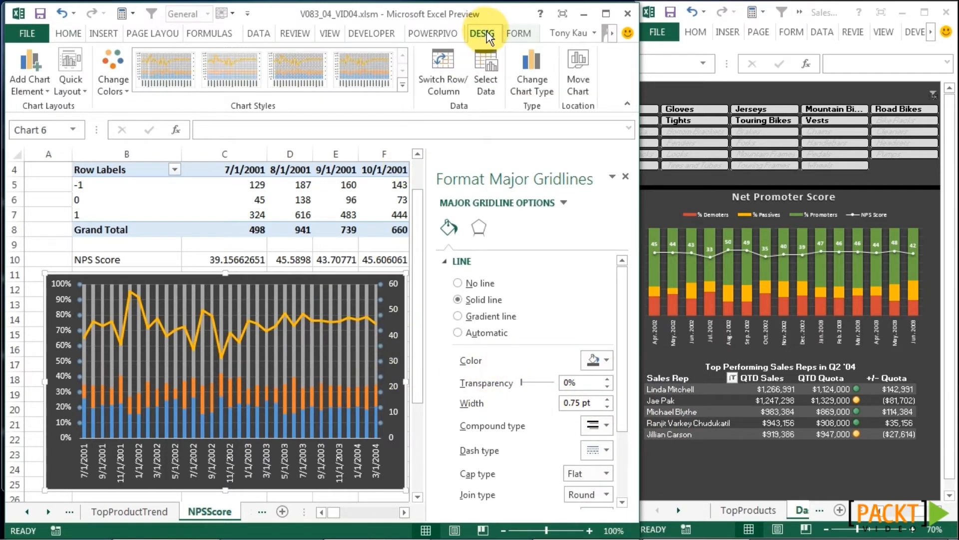
{"action": "left_click", "coordinate": [33, 75]}
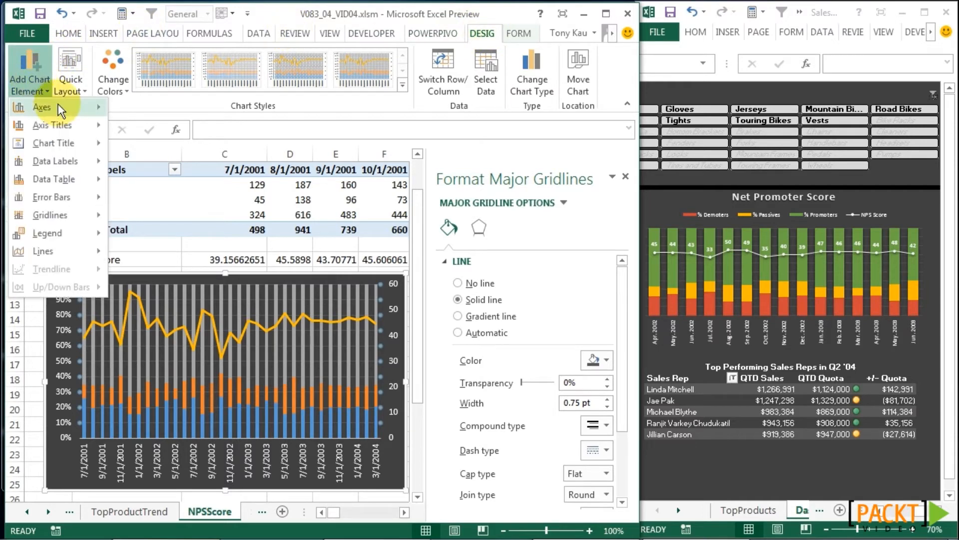
{"action": "mouse_move", "coordinate": [80, 147]}
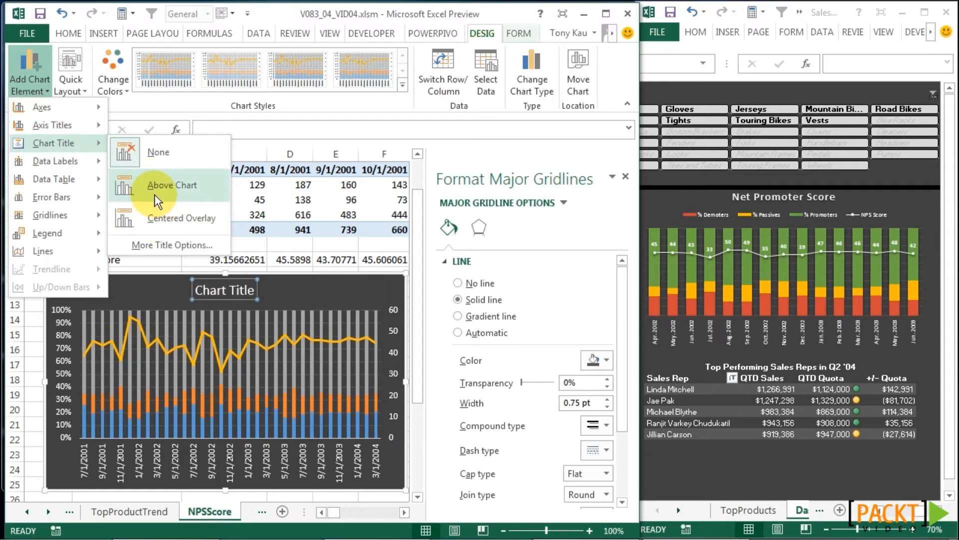
{"action": "left_click", "coordinate": [168, 185]}
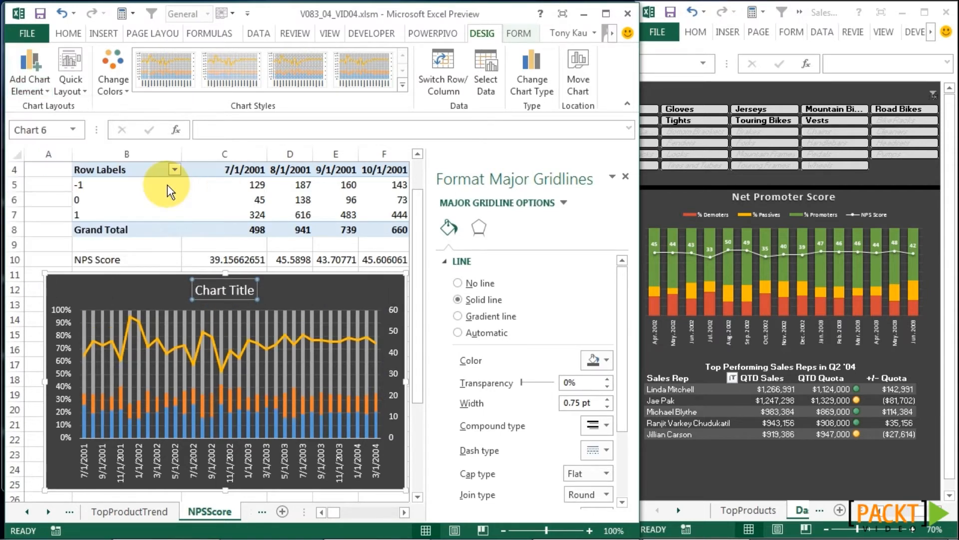
{"action": "double_click", "coordinate": [216, 291]}
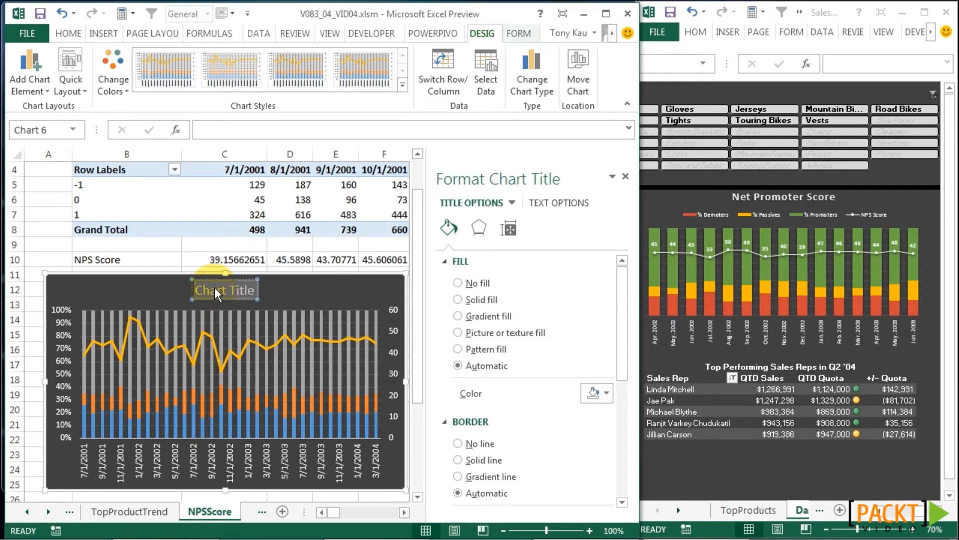
{"action": "type", "text": "Net Promoter Score"}
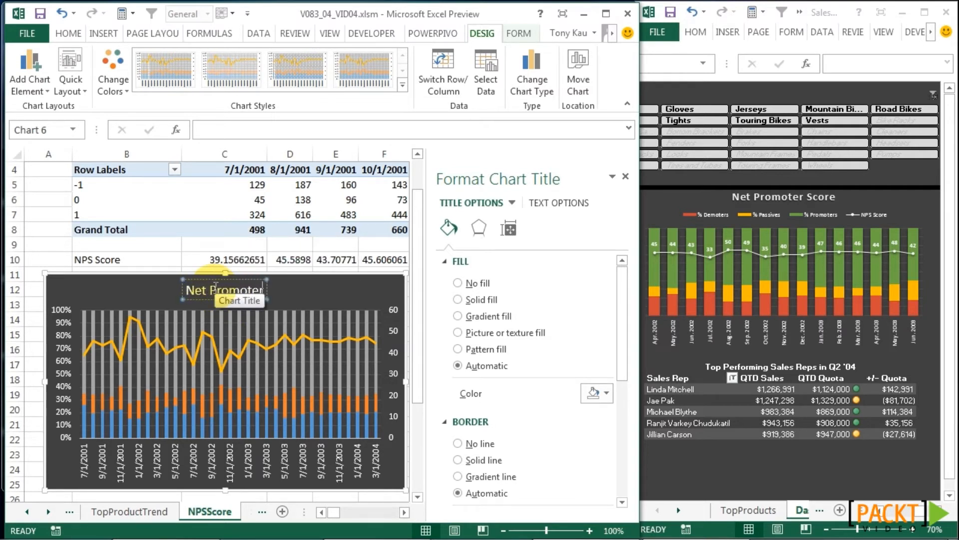
{"action": "left_click", "coordinate": [314, 290]}
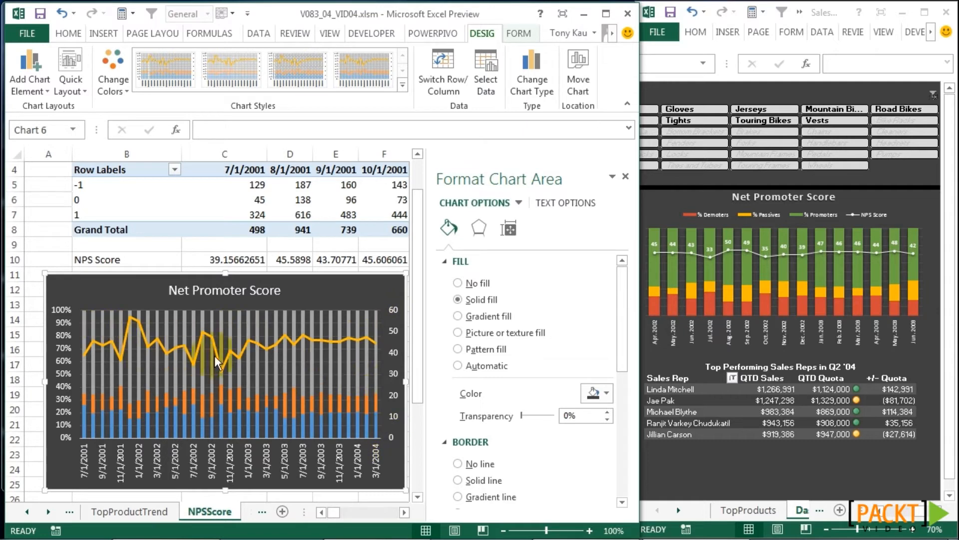
Set the NPS chart's secondary vertical axis bounds to a maximum of 100 and a minimum of -100.
{"action": "left_click", "coordinate": [391, 360]}
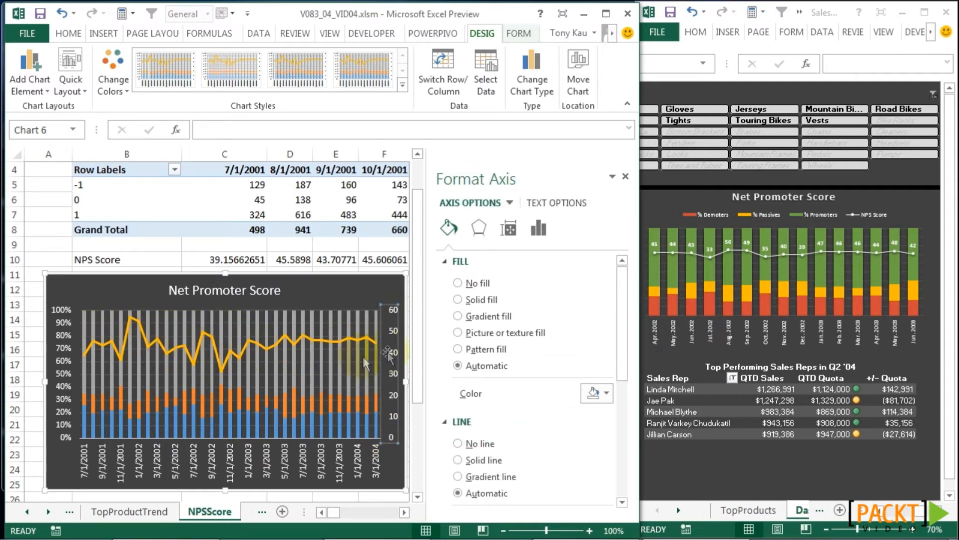
{"action": "right_click", "coordinate": [395, 331]}
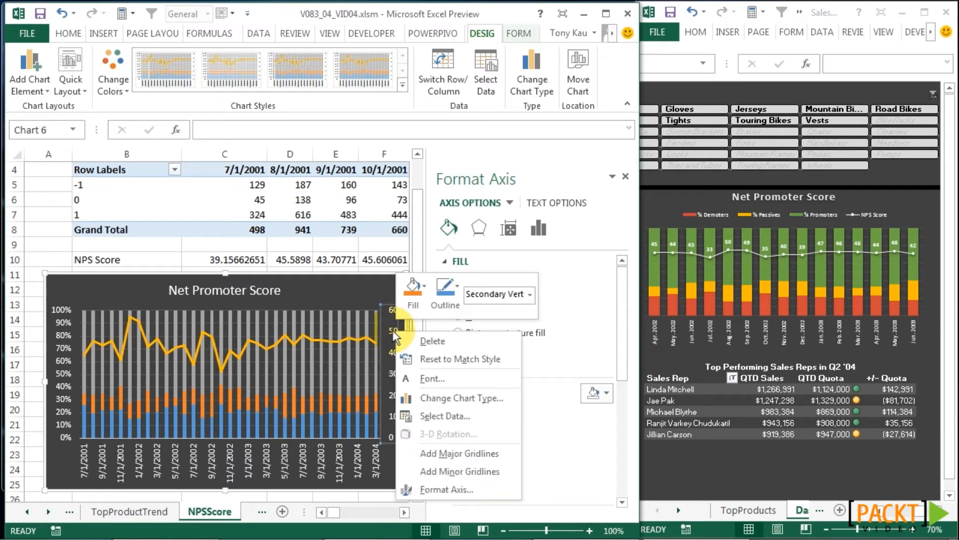
{"action": "left_click", "coordinate": [451, 492]}
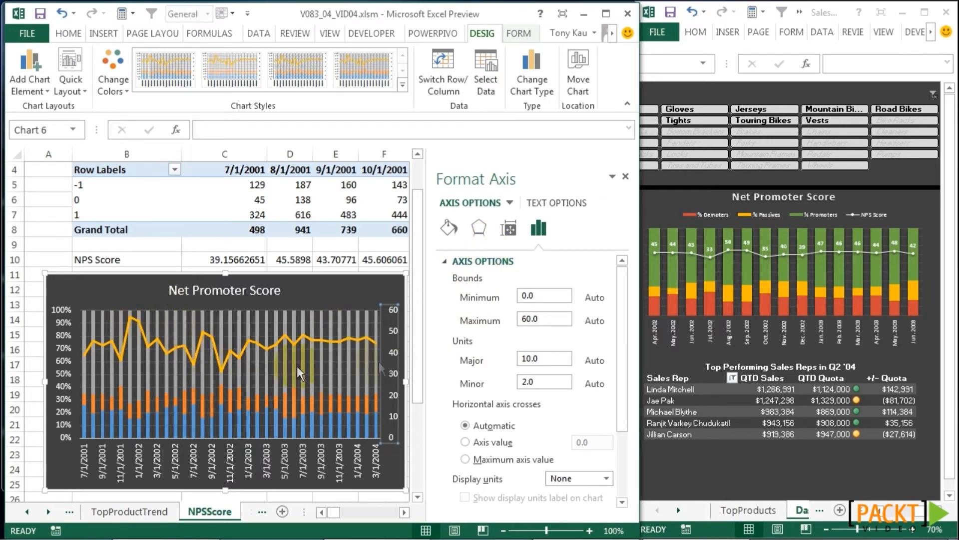
{"action": "left_click_drag", "start_coordinate": [542, 320], "coordinate": [498, 320]}
{"action": "type", "text": "100"}
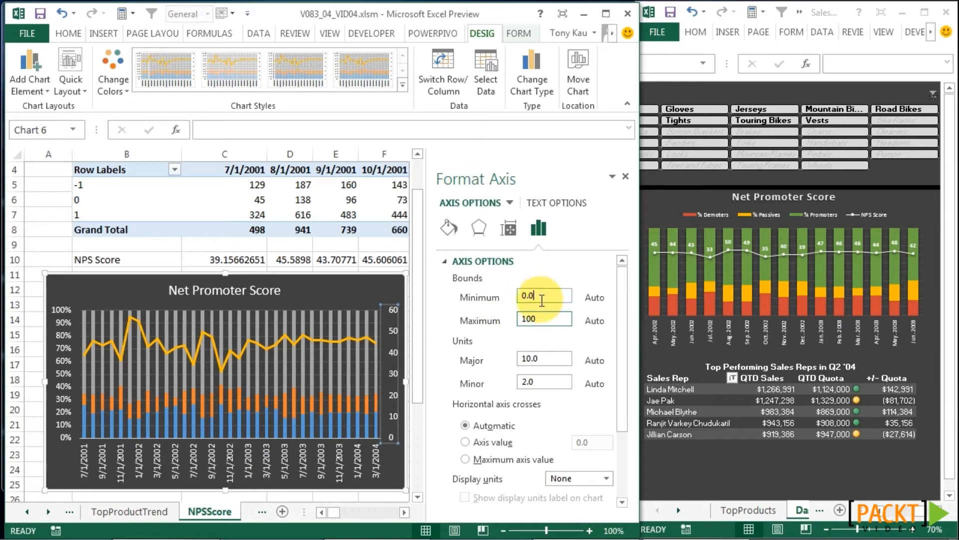
{"action": "left_click_drag", "start_coordinate": [540, 300], "coordinate": [492, 299]}
{"action": "type", "text": "-1"}
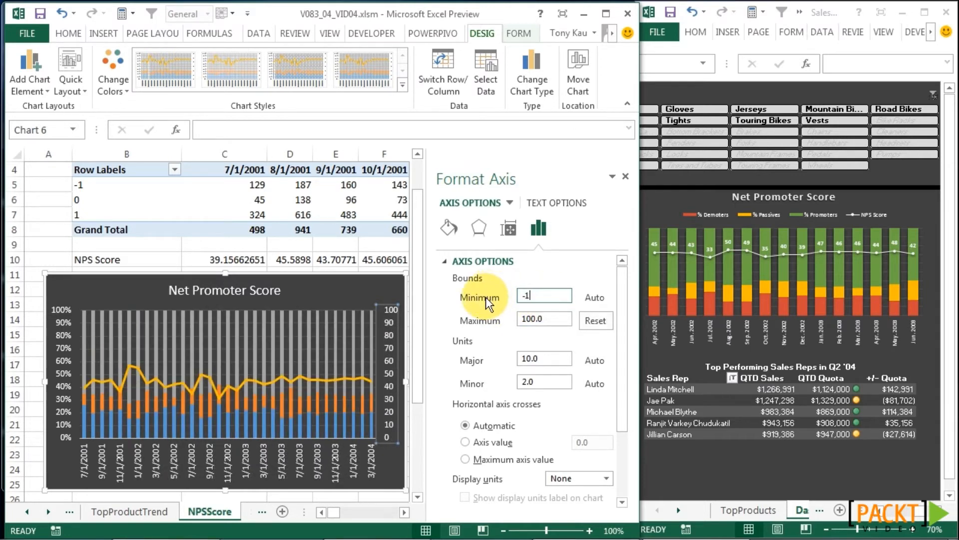
{"action": "type", "text": "00"}
{"action": "key", "text": "Return"}
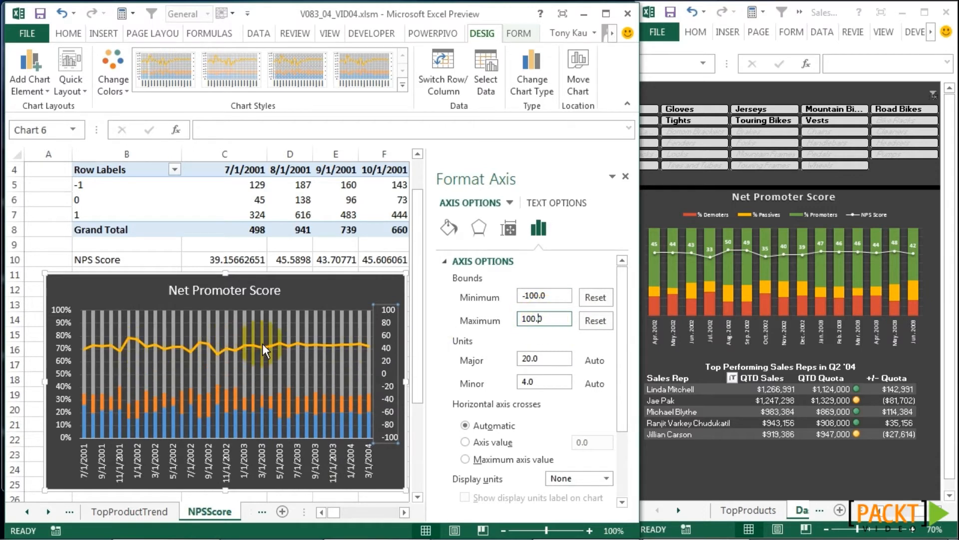
Hide the secondary vertical axis labels by setting their label position to None.
{"action": "mouse_move", "coordinate": [263, 343]}
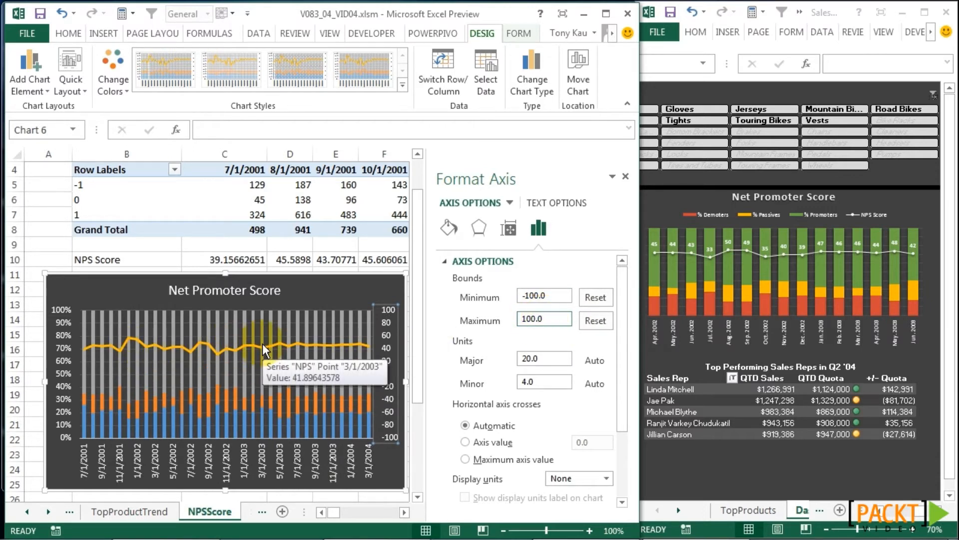
{"action": "right_click", "coordinate": [388, 315]}
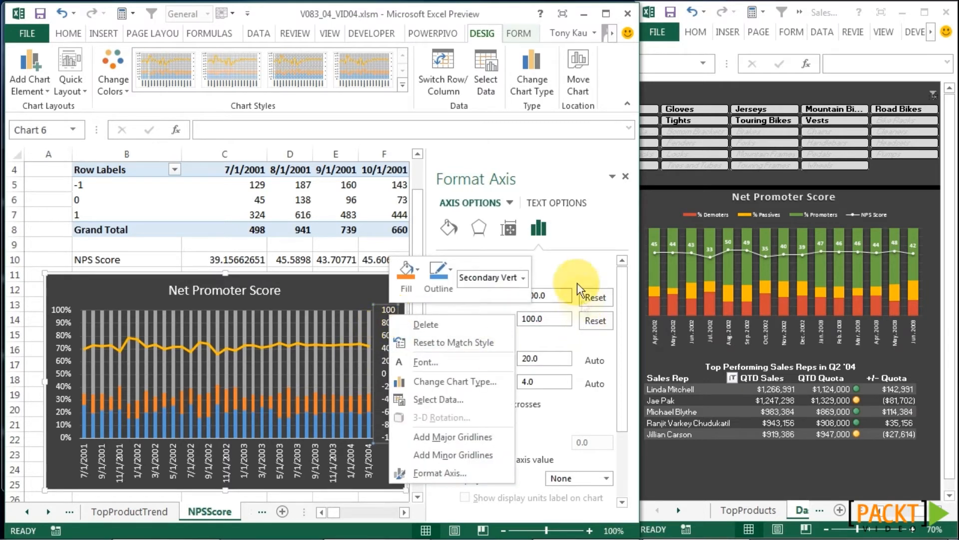
{"action": "left_click", "coordinate": [580, 262]}
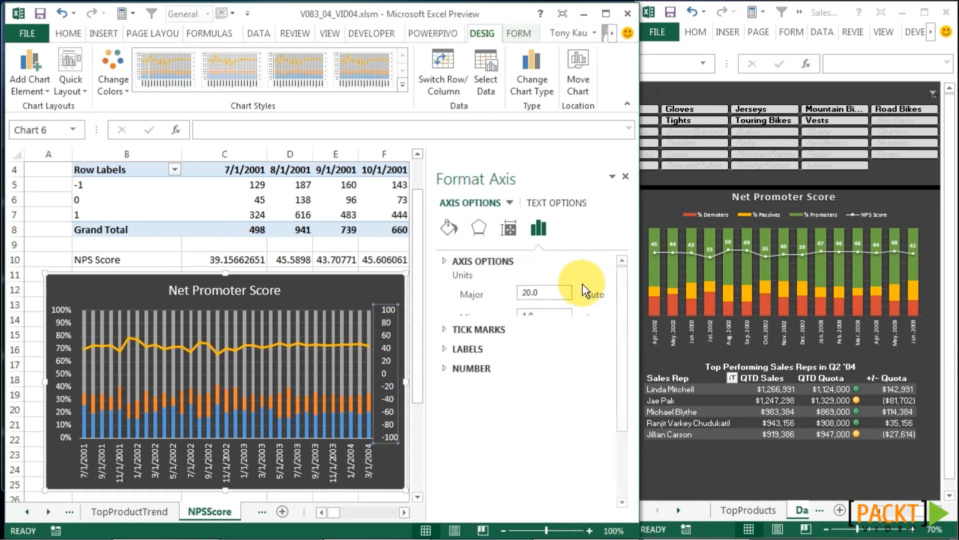
{"action": "left_click", "coordinate": [442, 261]}
{"action": "scroll", "coordinate": [529, 369], "scroll_direction": "down", "scroll_amount": 3}
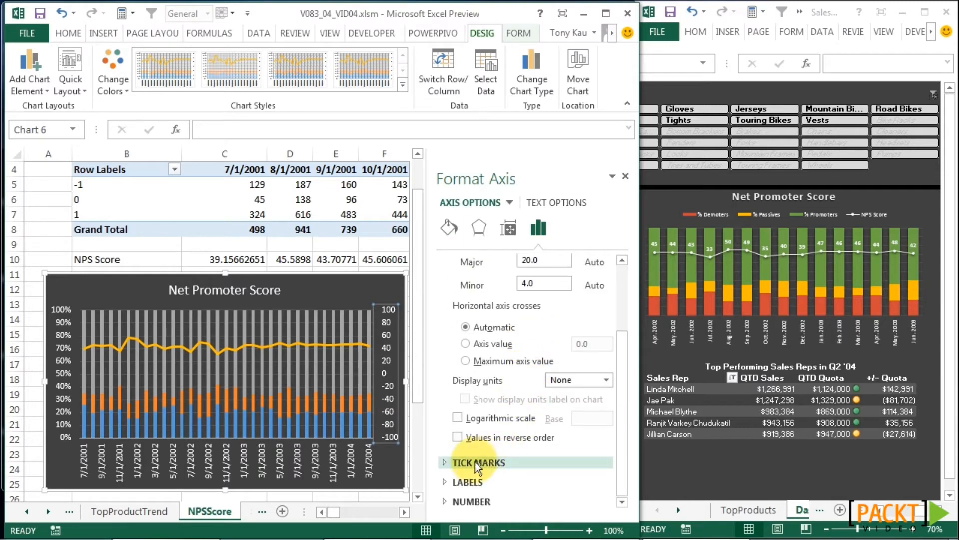
{"action": "left_click", "coordinate": [472, 482]}
{"action": "left_click", "coordinate": [582, 479]}
{"action": "left_click", "coordinate": [568, 455]}
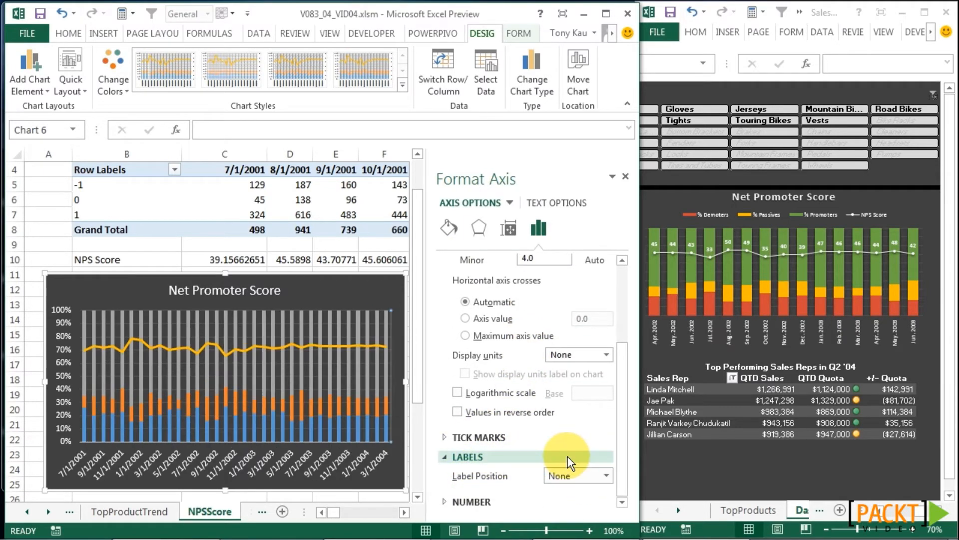
Set the primary vertical axis label position to None and add a legend at the top of the chart.
{"action": "left_click", "coordinate": [62, 341]}
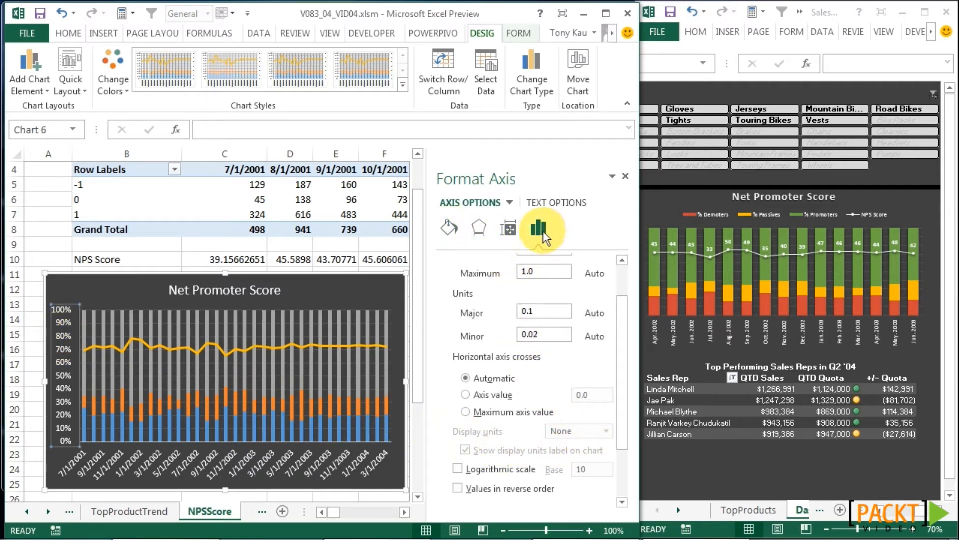
{"action": "left_click_drag", "start_coordinate": [617, 369], "coordinate": [619, 428]}
{"action": "left_click", "coordinate": [582, 478]}
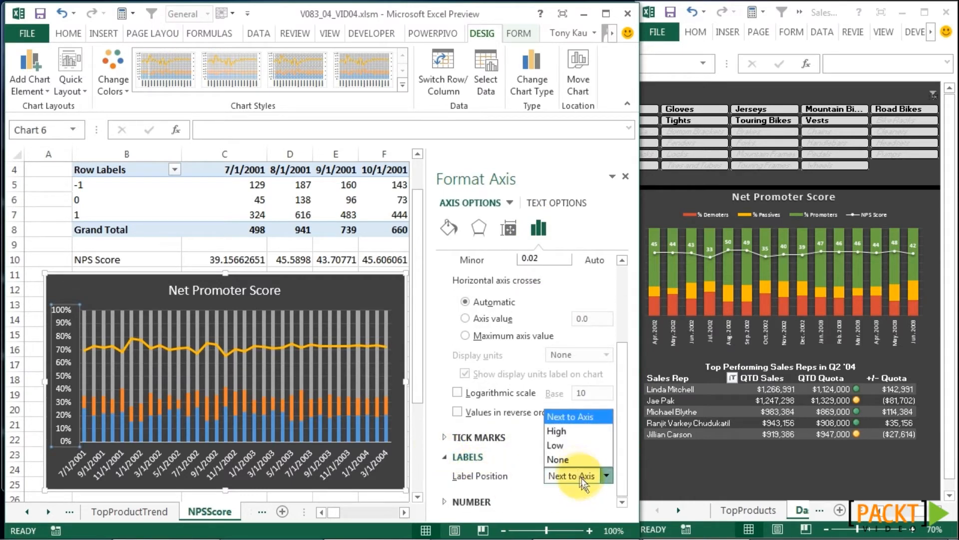
{"action": "left_click", "coordinate": [574, 459]}
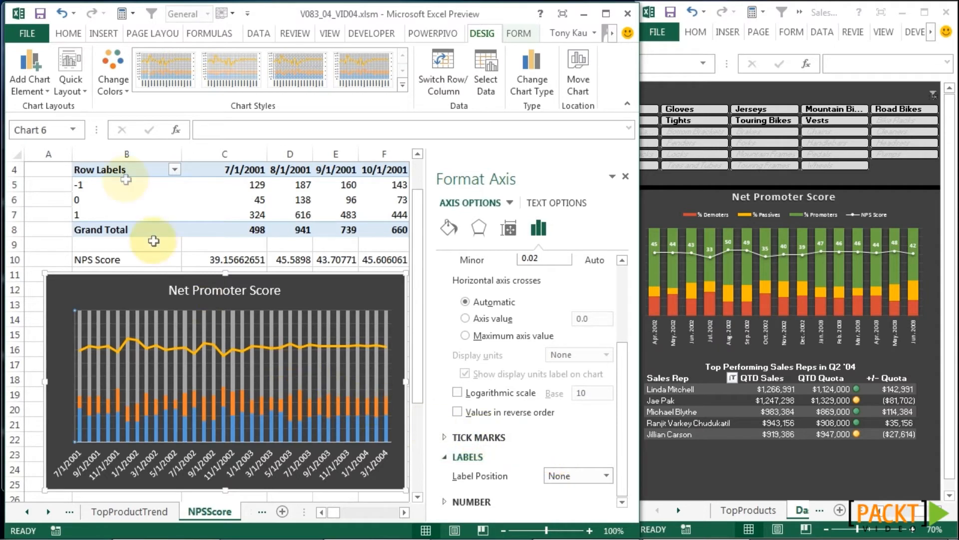
{"action": "left_click", "coordinate": [34, 79]}
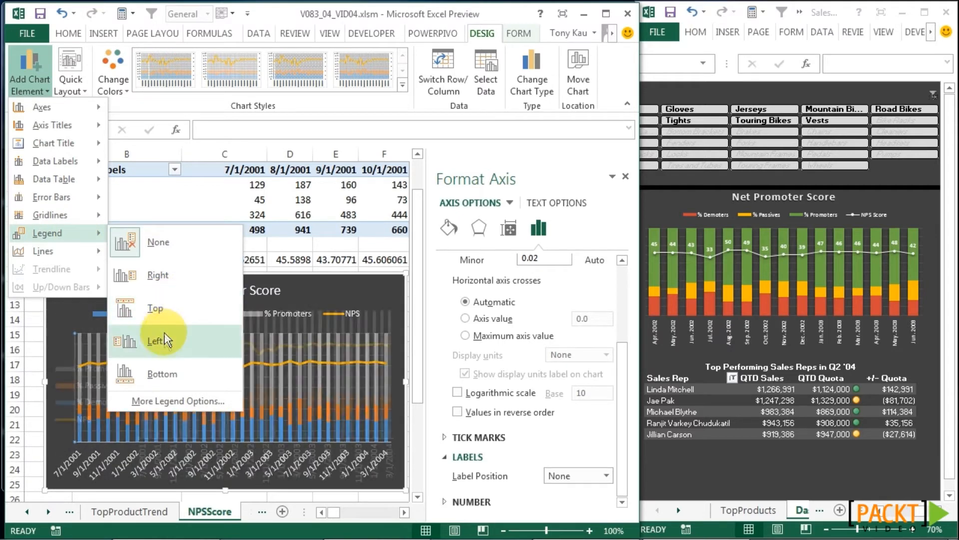
{"action": "left_click", "coordinate": [156, 308]}
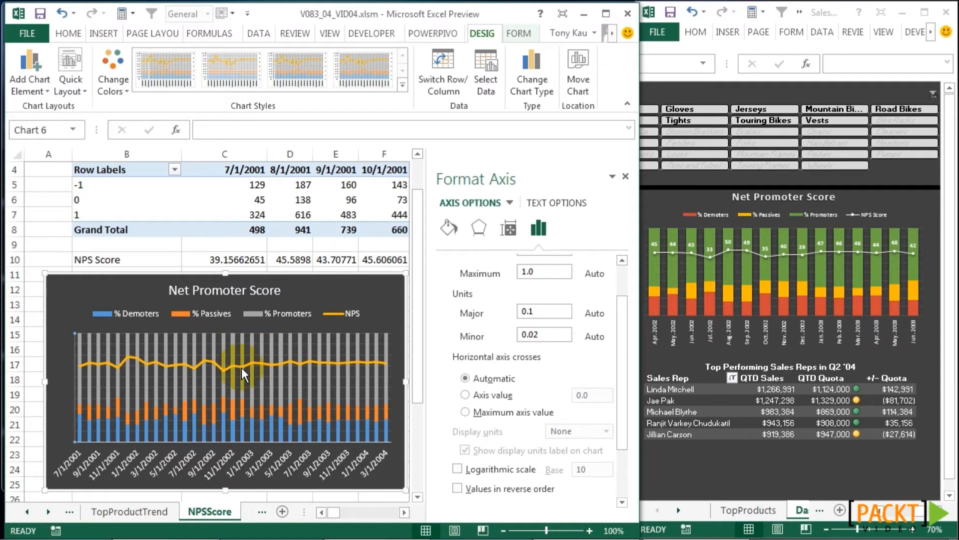
Apply the custom date format code "mmm. yyyy" to the NPS chart's horizontal axis labels.
{"action": "left_click", "coordinate": [182, 466]}
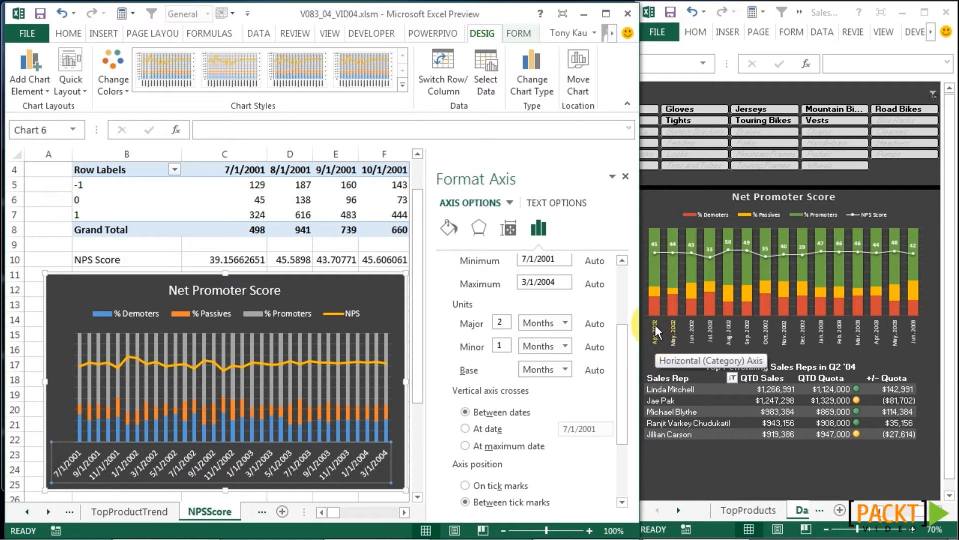
{"action": "right_click", "coordinate": [272, 463]}
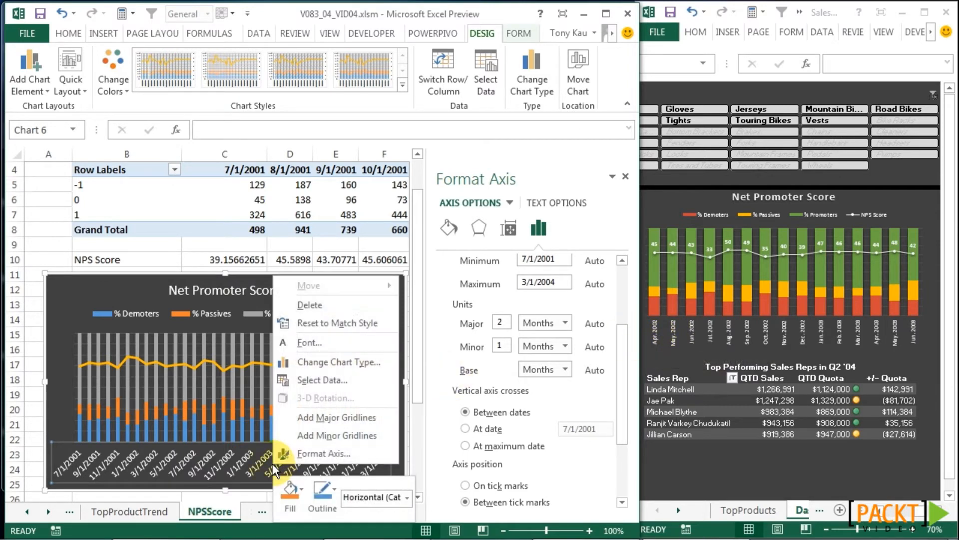
{"action": "left_click", "coordinate": [313, 454]}
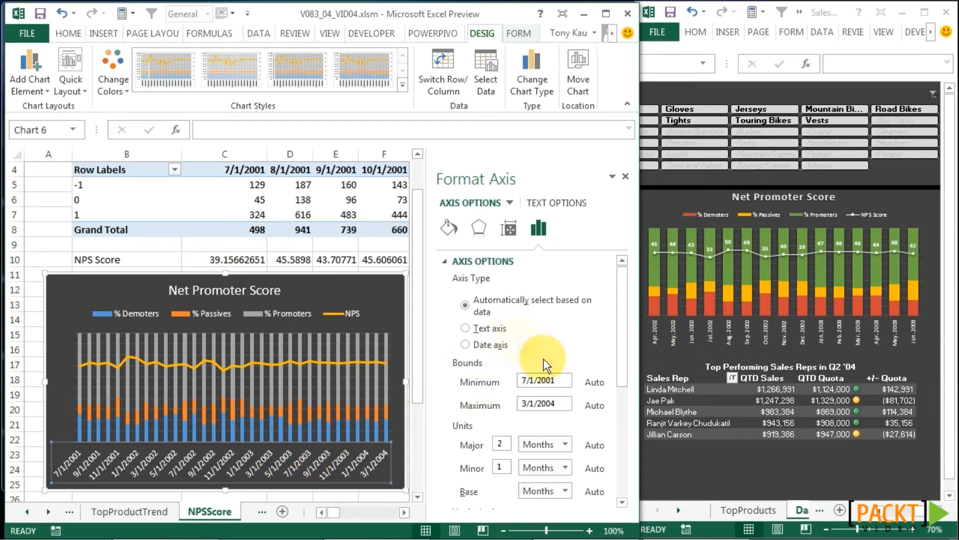
{"action": "left_click_drag", "start_coordinate": [621, 323], "coordinate": [620, 445]}
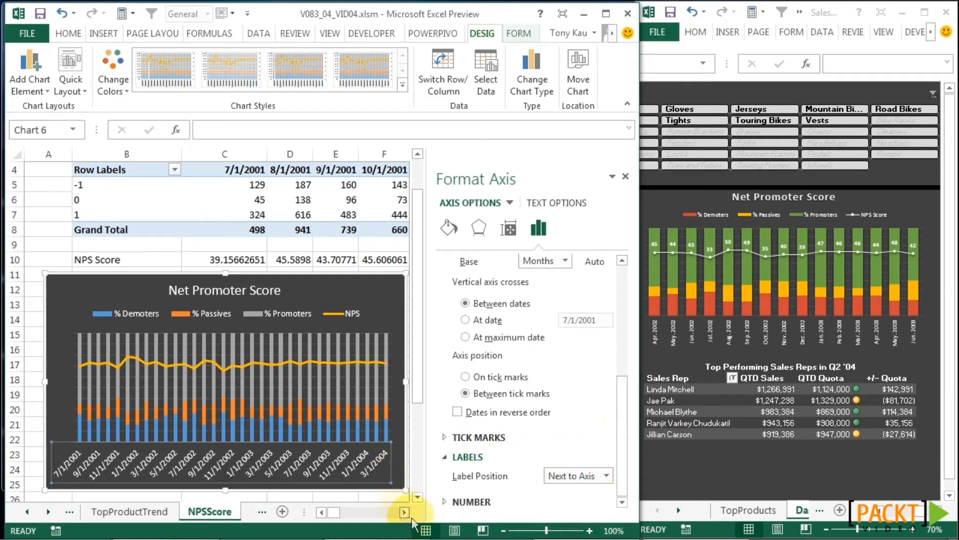
{"action": "left_click", "coordinate": [445, 501]}
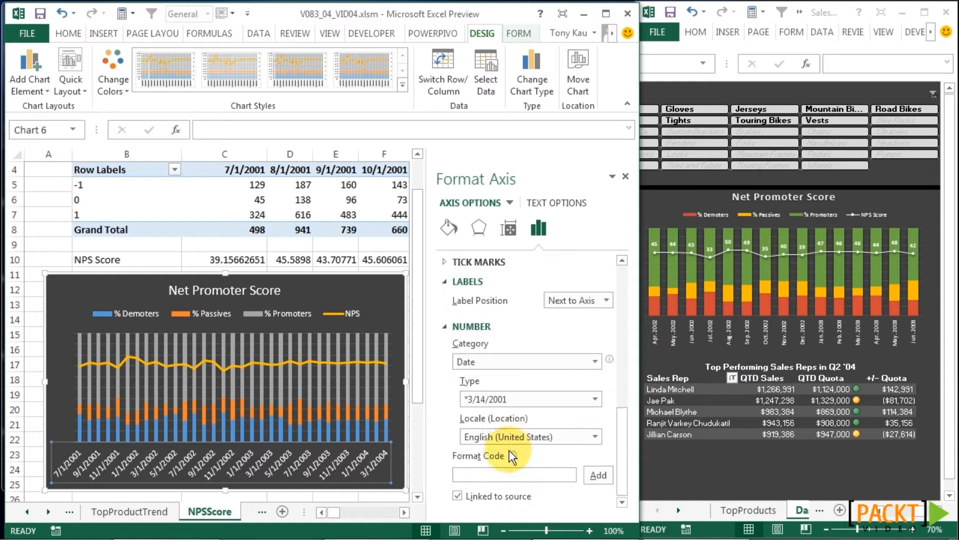
{"action": "left_click_drag", "start_coordinate": [499, 475], "coordinate": [447, 472]}
{"action": "type", "text": "m"}
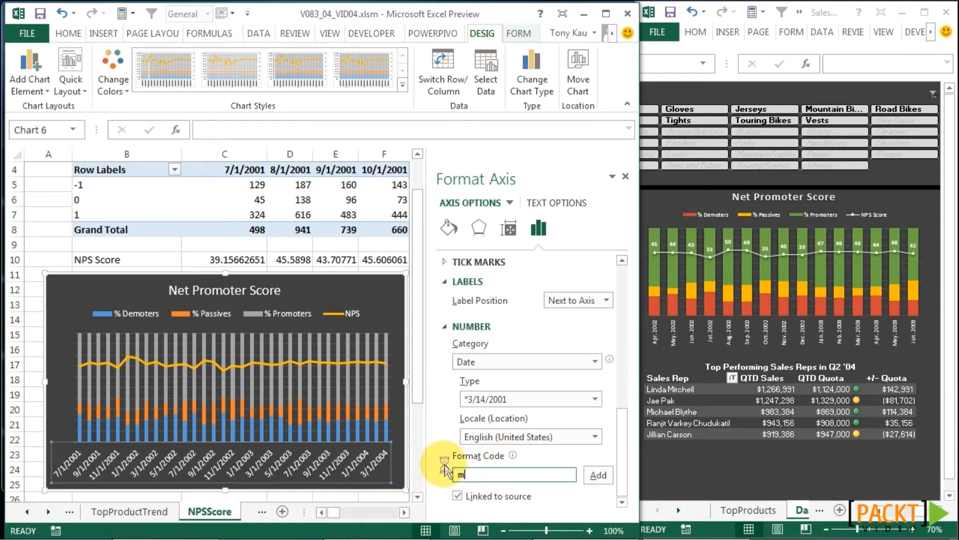
{"action": "type", "text": "mm. yyyy"}
{"action": "left_click", "coordinate": [600, 475]}
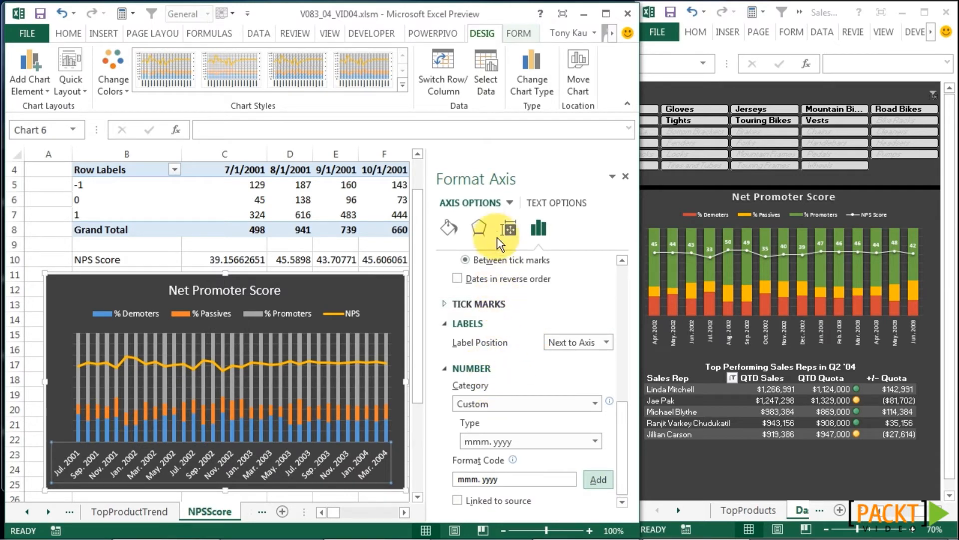
Set the horizontal axis labels' text direction to Rotate all text 270°.
{"action": "left_click", "coordinate": [512, 232]}
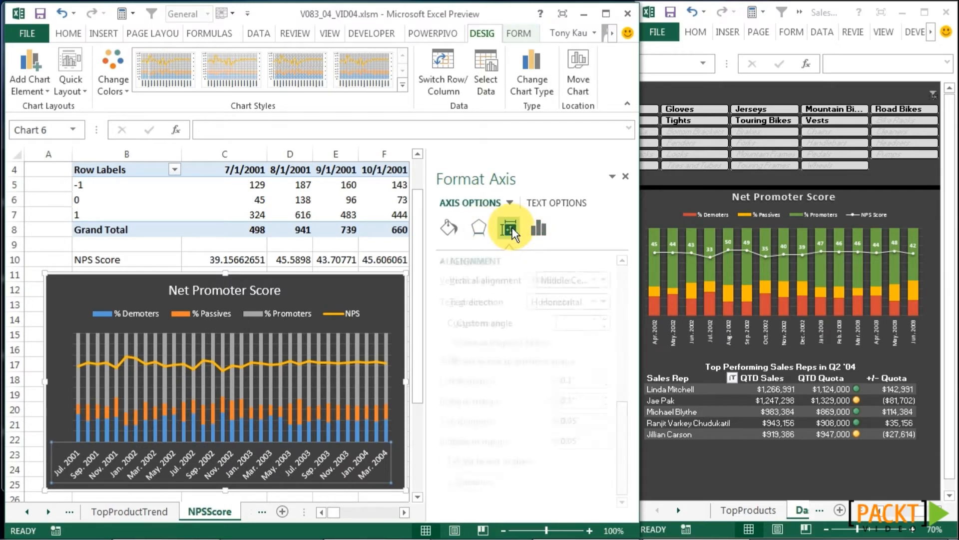
{"action": "left_click", "coordinate": [605, 302]}
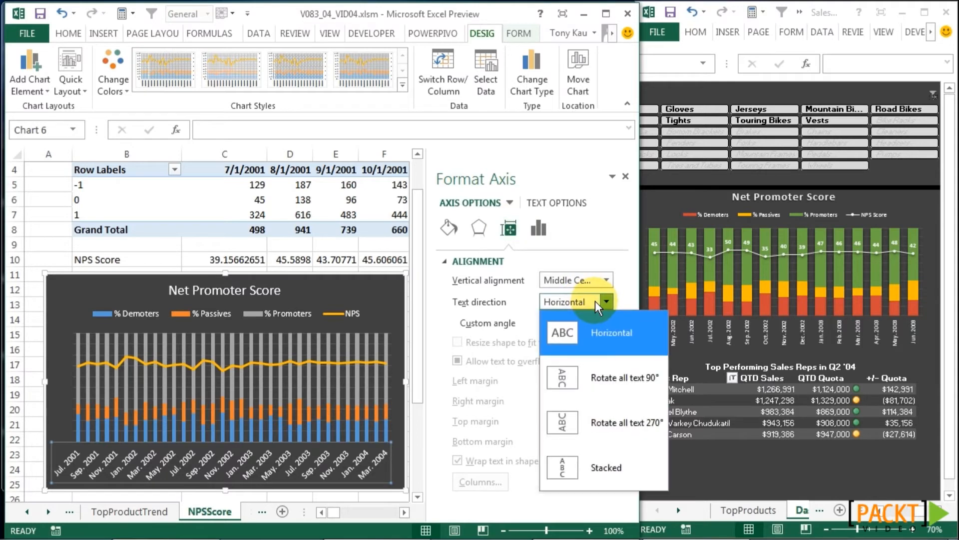
{"action": "left_click", "coordinate": [608, 422]}
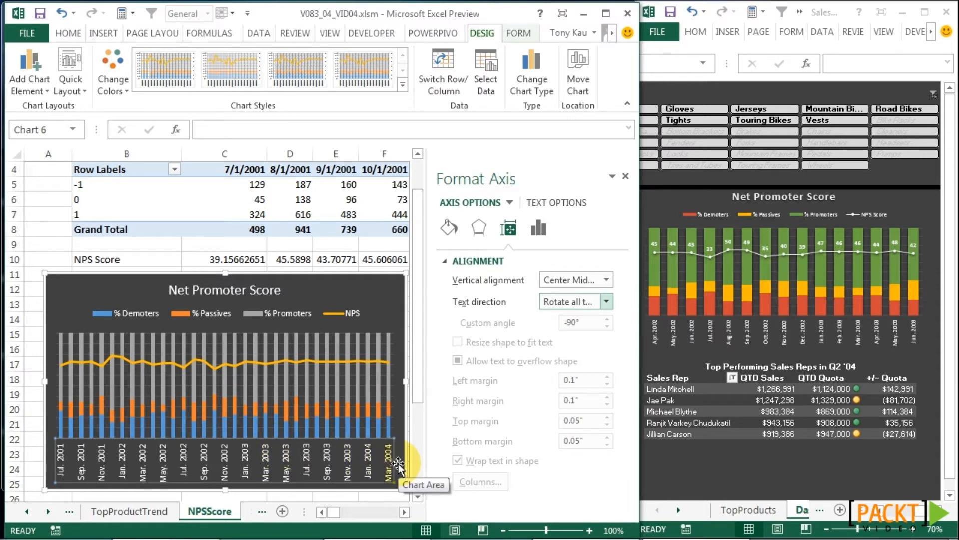
Set the gap width of the chart's stacked columns to 70%, keeping the series overlap at 100%.
{"action": "left_click", "coordinate": [389, 389]}
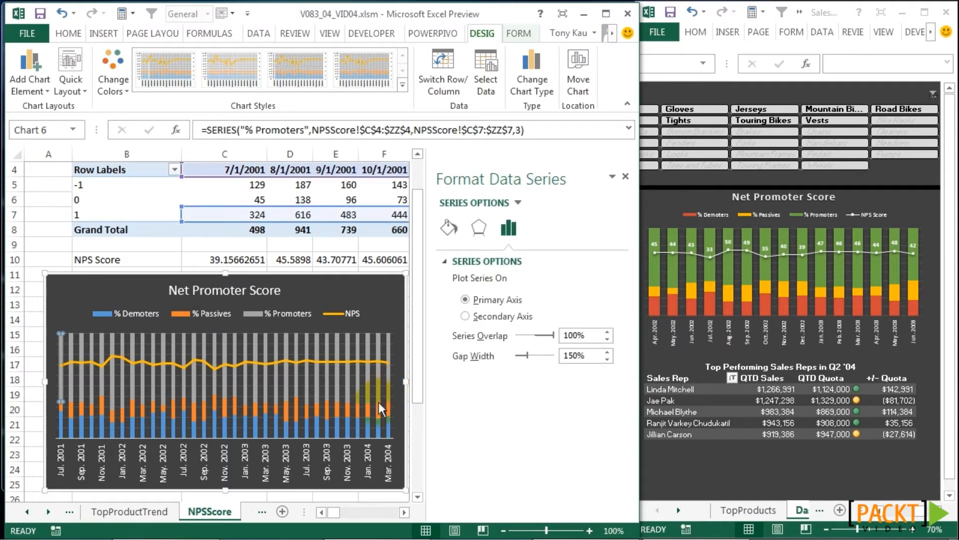
{"action": "left_click", "coordinate": [379, 404]}
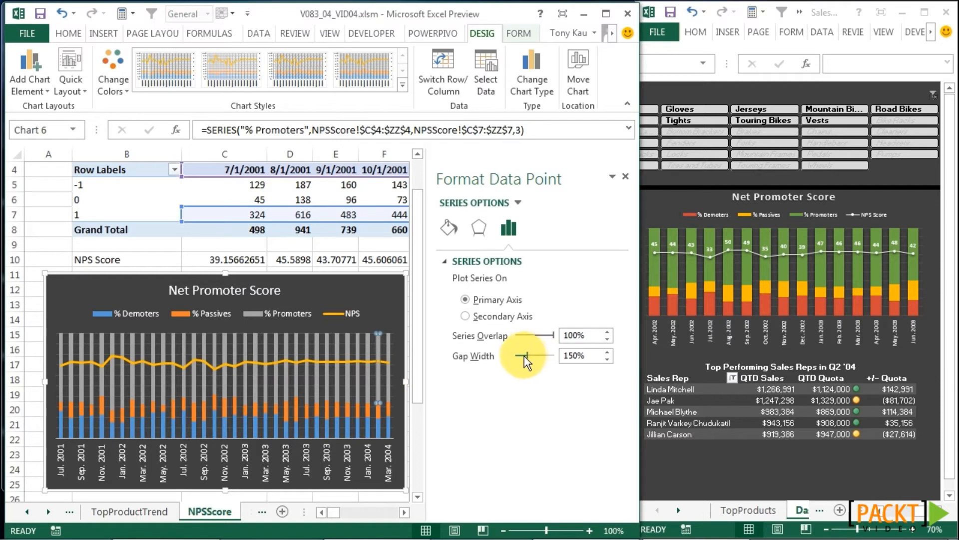
{"action": "left_click_drag", "start_coordinate": [526, 356], "coordinate": [521, 355]}
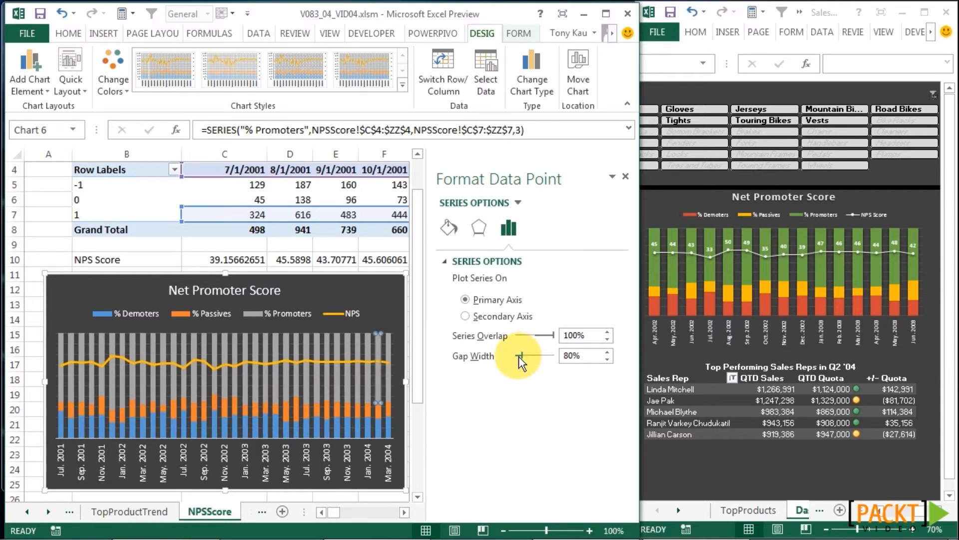
{"action": "left_click_drag", "start_coordinate": [519, 356], "coordinate": [518, 355]}
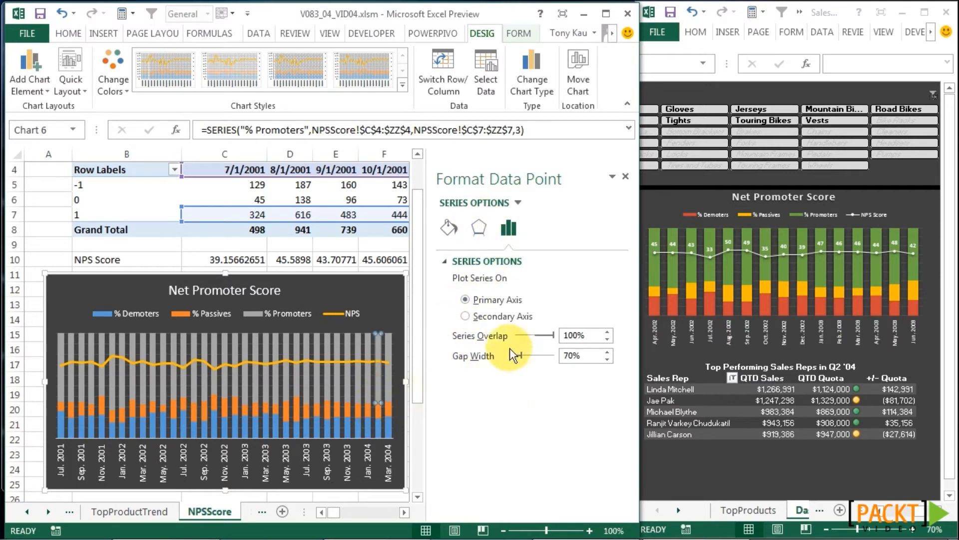
{"action": "left_click_drag", "start_coordinate": [554, 336], "coordinate": [536, 340]}
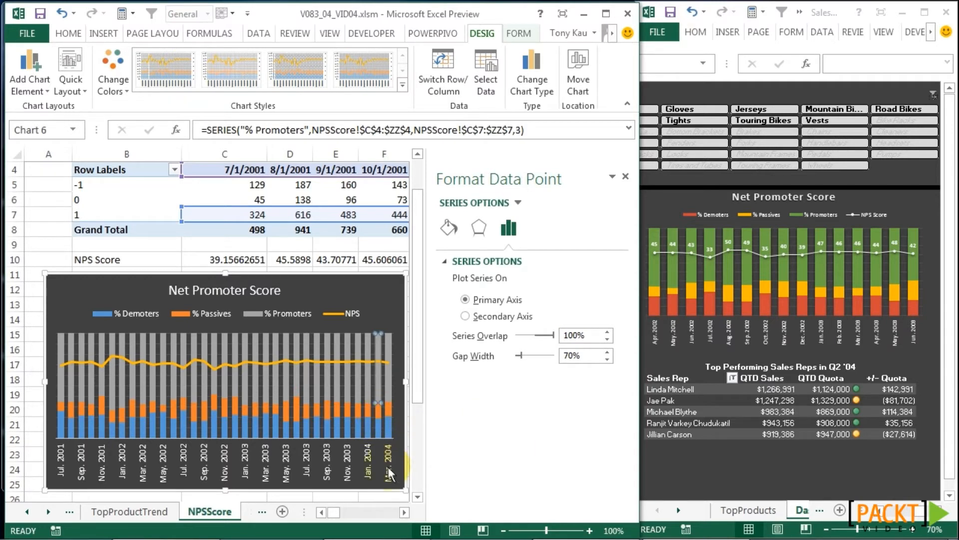
Change the NPS line in the Net Promoter Score chart to a solid white line.
{"action": "left_click", "coordinate": [345, 361]}
{"action": "left_click", "coordinate": [334, 386]}
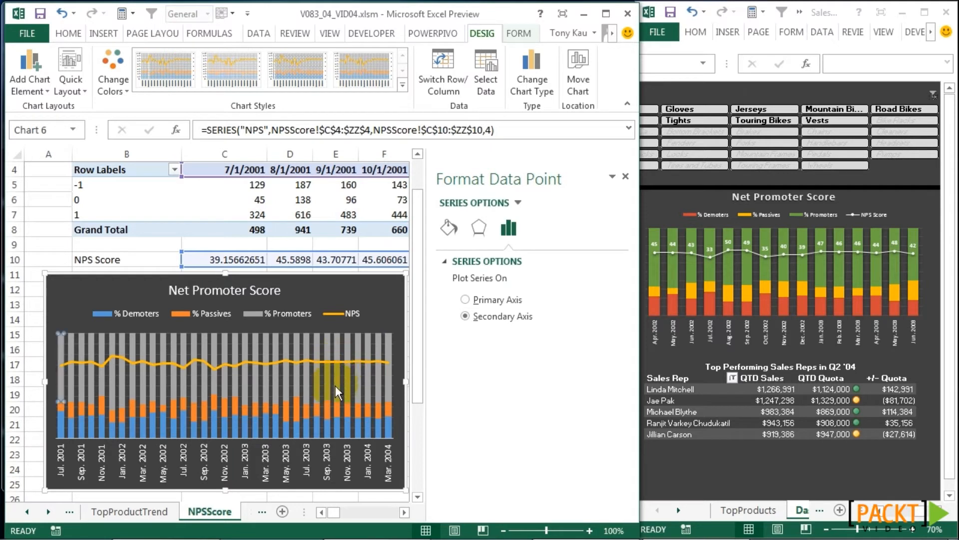
{"action": "left_click", "coordinate": [337, 362]}
{"action": "right_click", "coordinate": [338, 362]}
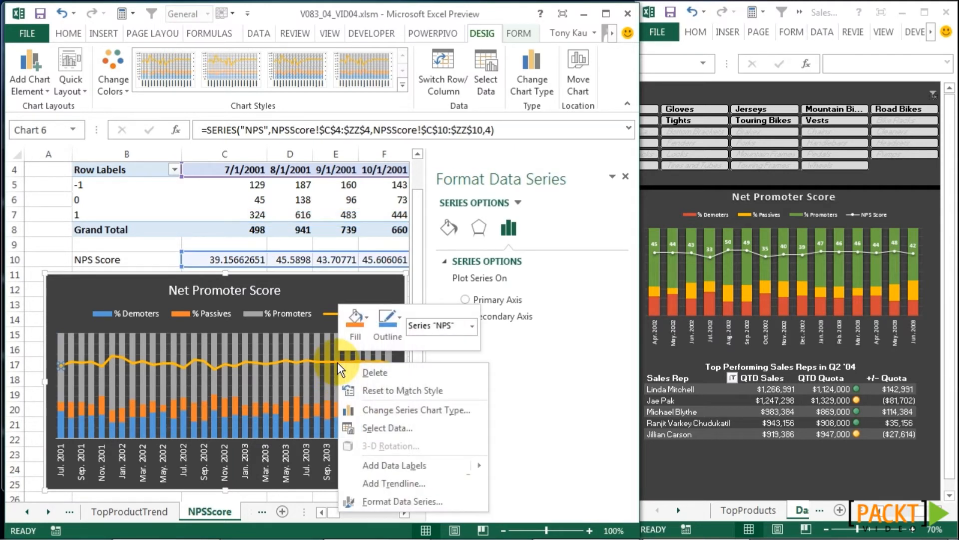
{"action": "left_click", "coordinate": [403, 501]}
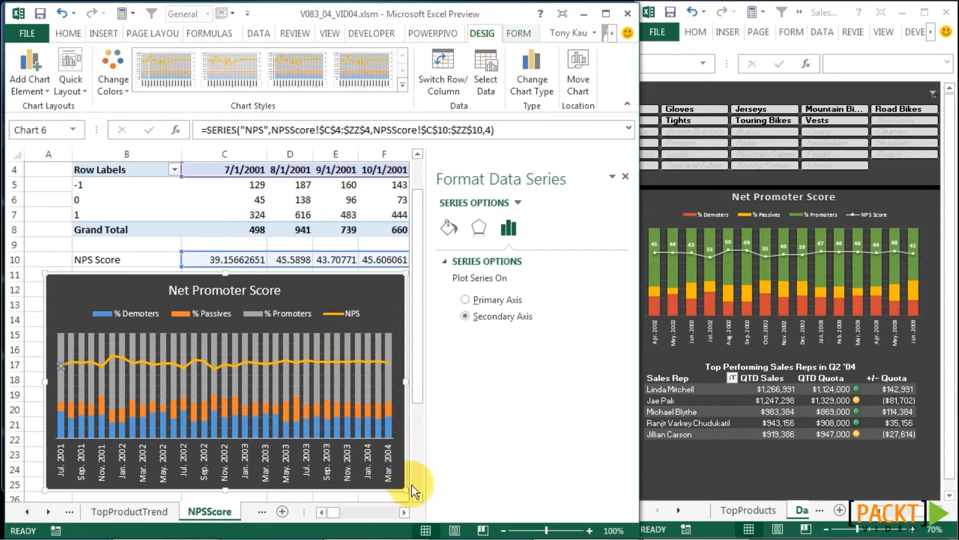
{"action": "left_click", "coordinate": [450, 225]}
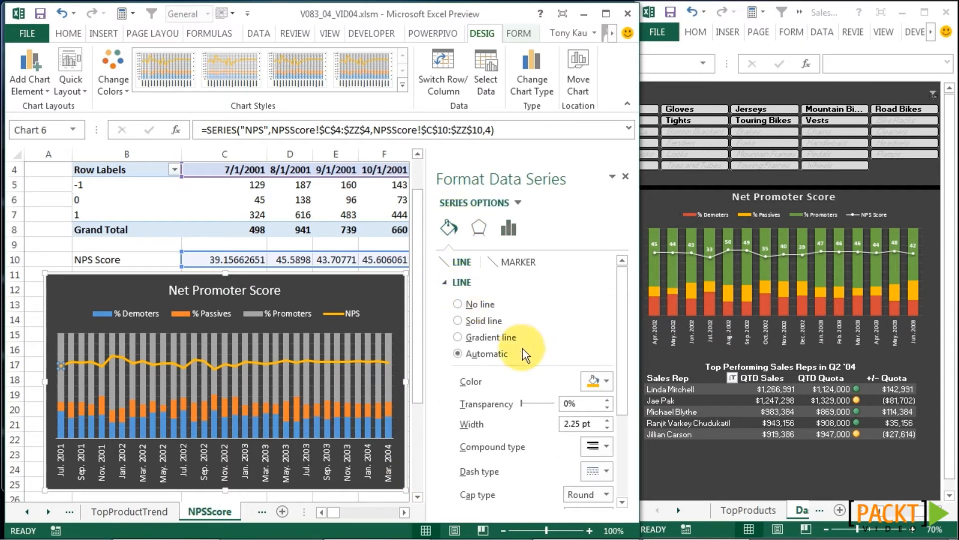
{"action": "left_click", "coordinate": [596, 381]}
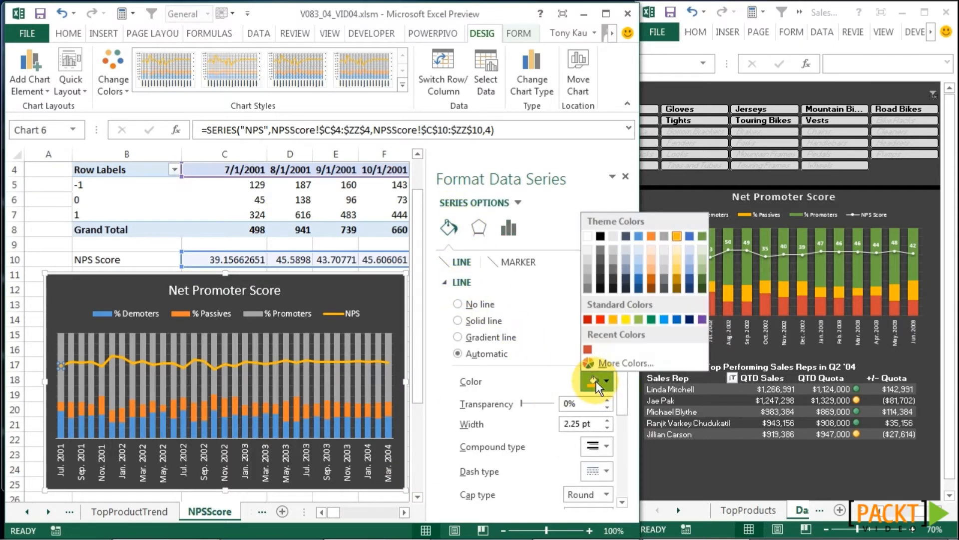
{"action": "left_click", "coordinate": [588, 235]}
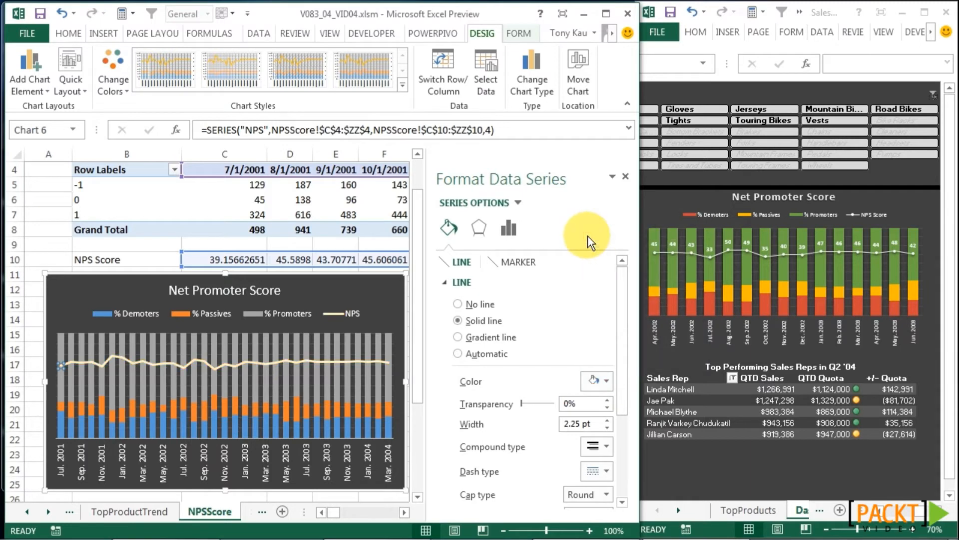
Fill the % Promoters columns with green and the % Passives columns with the standard orange.
{"action": "left_click", "coordinate": [347, 378]}
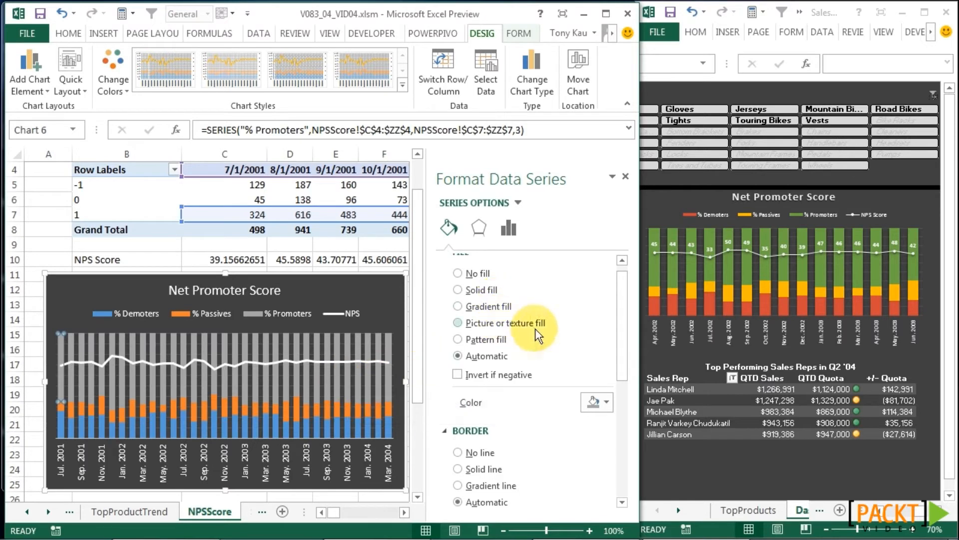
{"action": "left_click", "coordinate": [594, 405]}
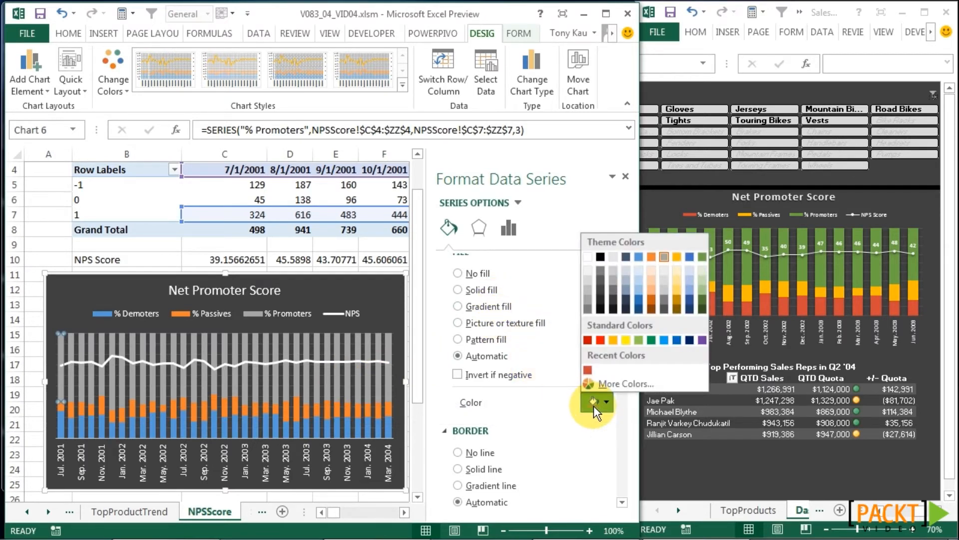
{"action": "left_click", "coordinate": [639, 340]}
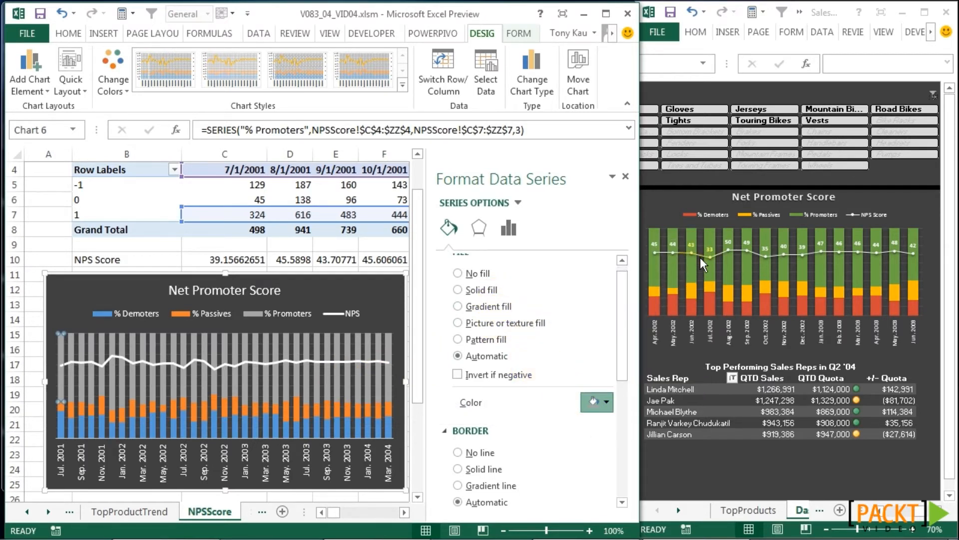
{"action": "left_click", "coordinate": [349, 407]}
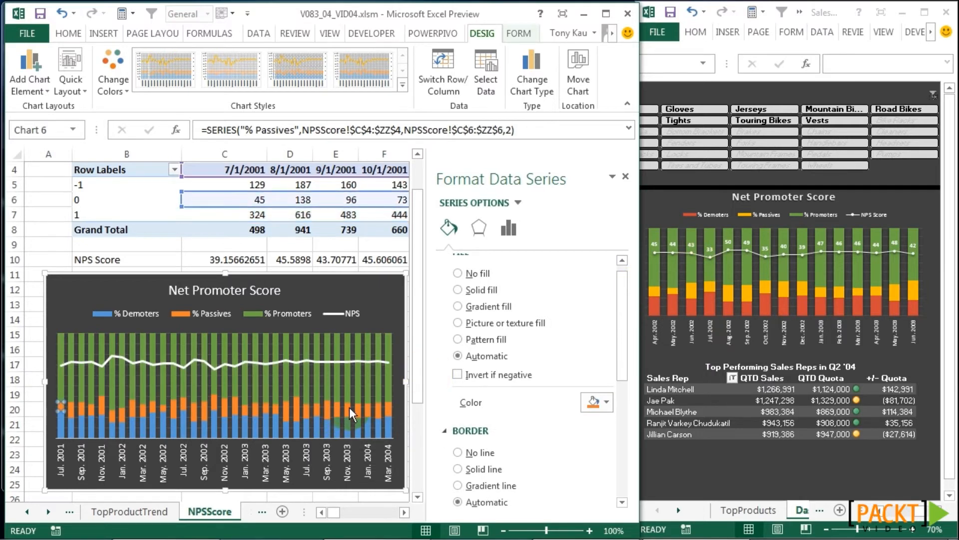
{"action": "left_click", "coordinate": [594, 403]}
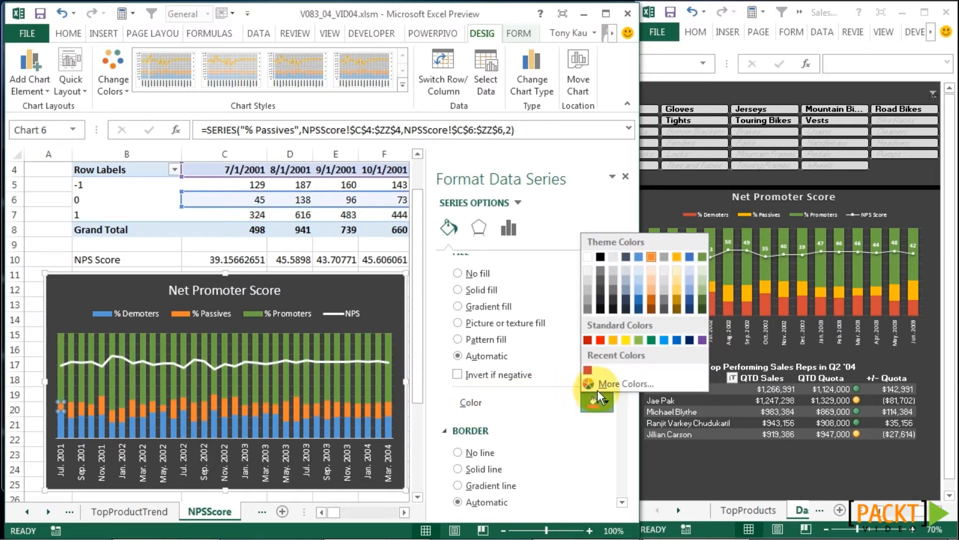
{"action": "left_click", "coordinate": [613, 340]}
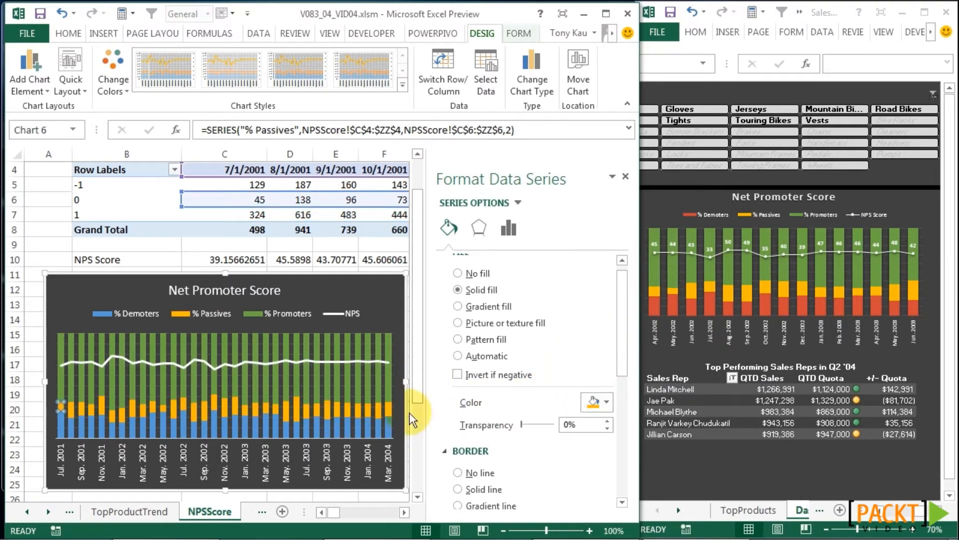
Fill the % Demoters columns with the recently used orange-red colour.
{"action": "left_click", "coordinate": [369, 428]}
{"action": "left_click", "coordinate": [598, 403]}
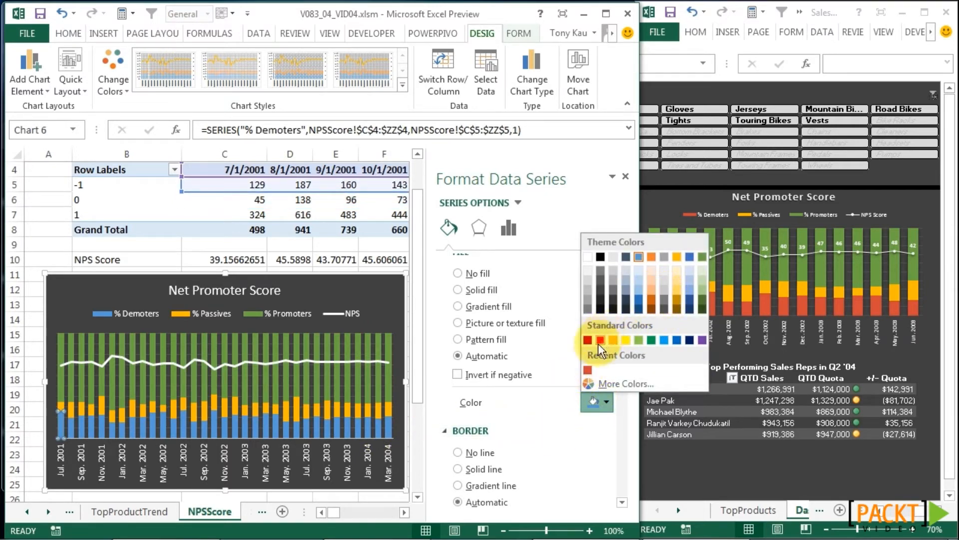
{"action": "left_click", "coordinate": [588, 370]}
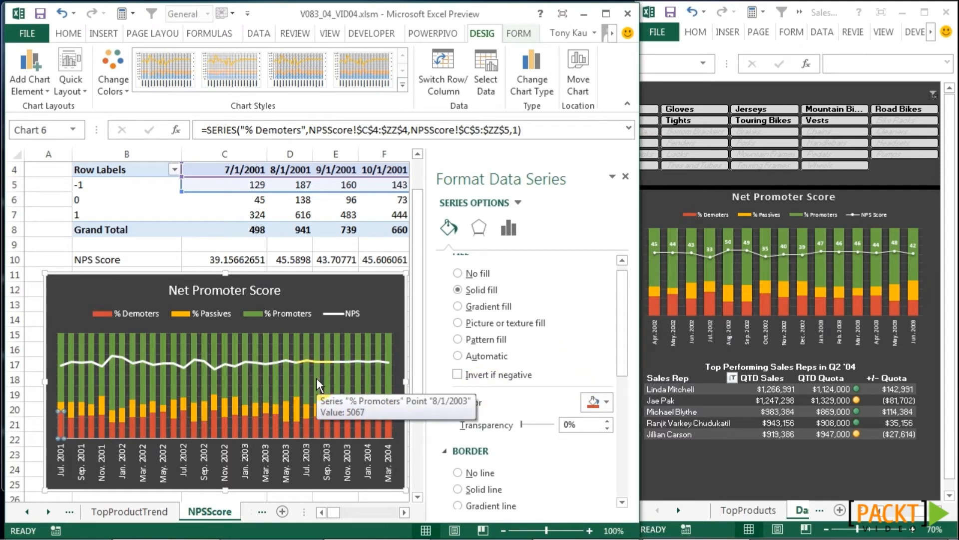
Add data labels to the white NPS line.
{"action": "left_click", "coordinate": [308, 361]}
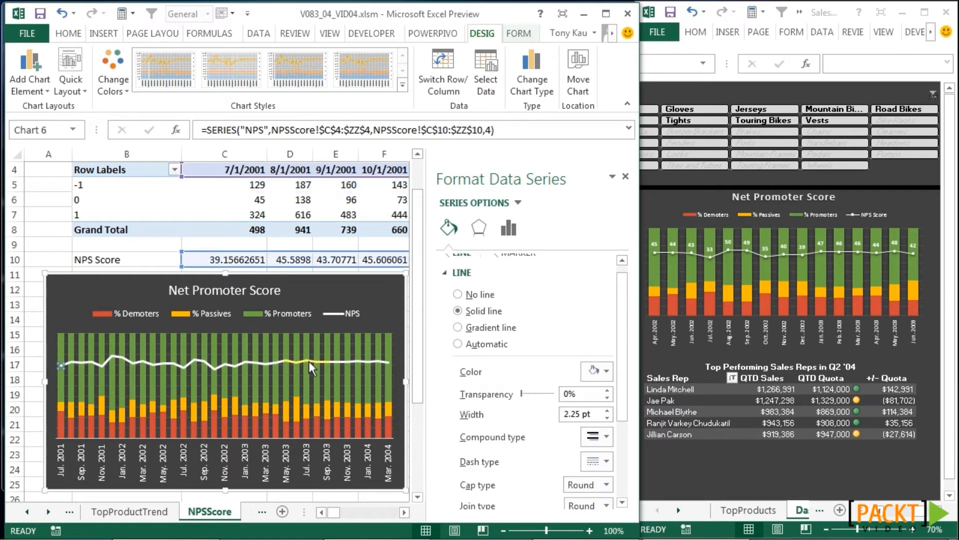
{"action": "right_click", "coordinate": [309, 361]}
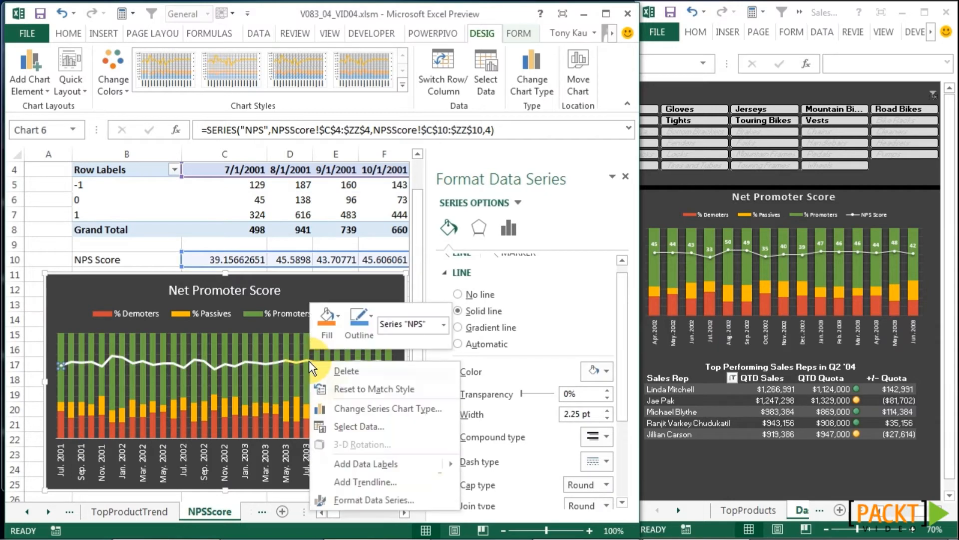
{"action": "left_click", "coordinate": [395, 466]}
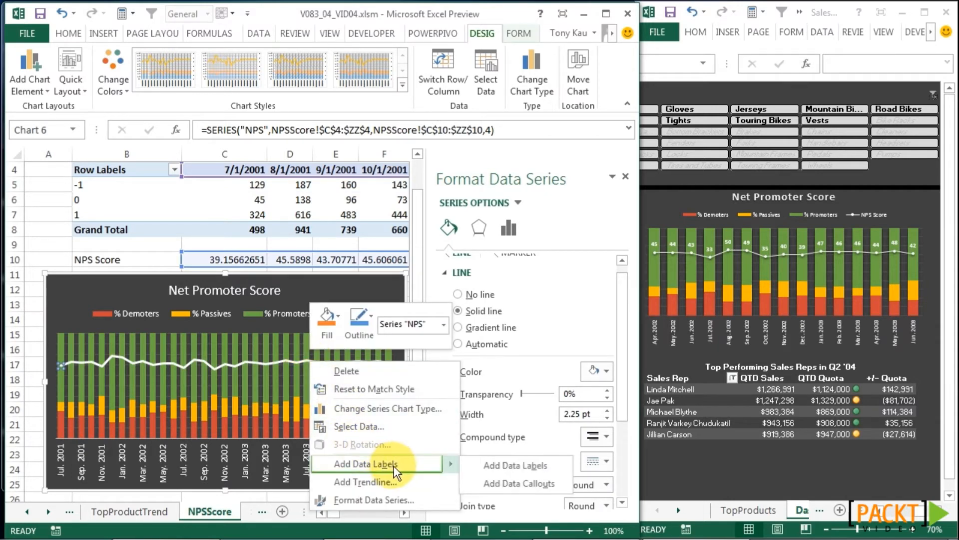
{"action": "left_click", "coordinate": [502, 463]}
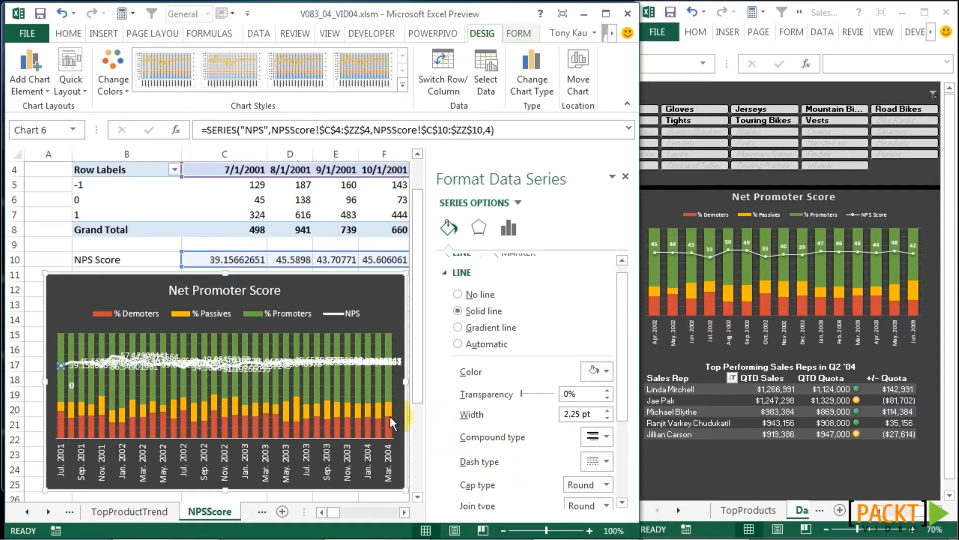
Set the label position of the NPS data labels to Above.
{"action": "right_click", "coordinate": [208, 368]}
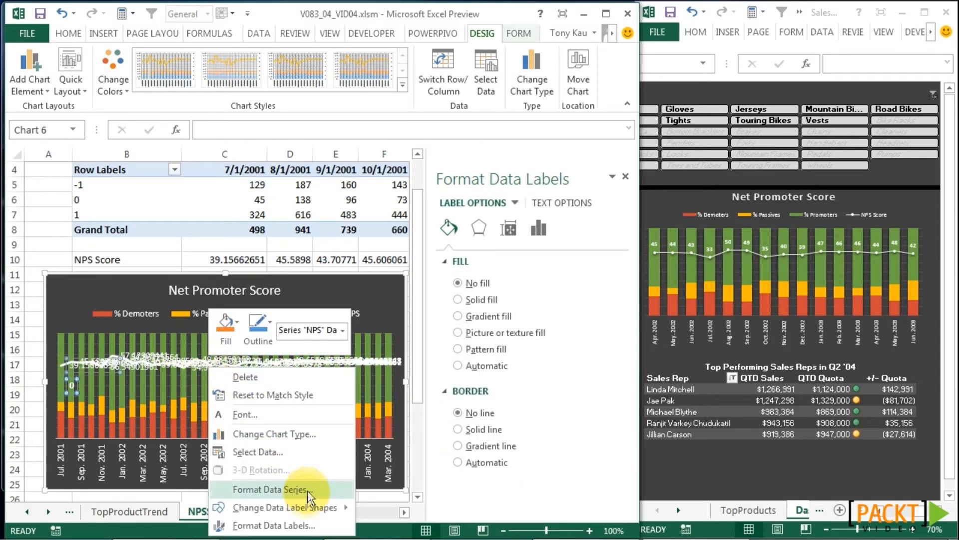
{"action": "left_click", "coordinate": [308, 522]}
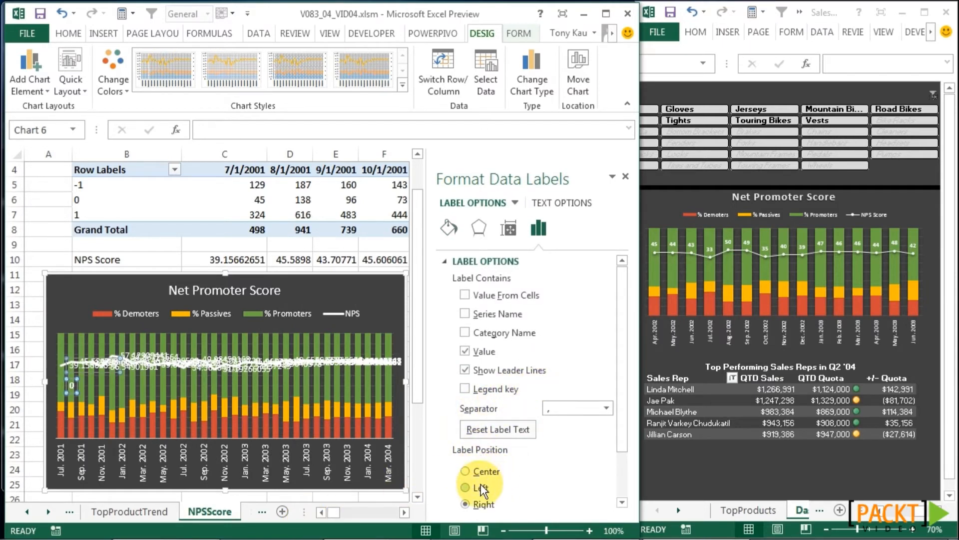
{"action": "left_click_drag", "start_coordinate": [623, 443], "coordinate": [622, 491]}
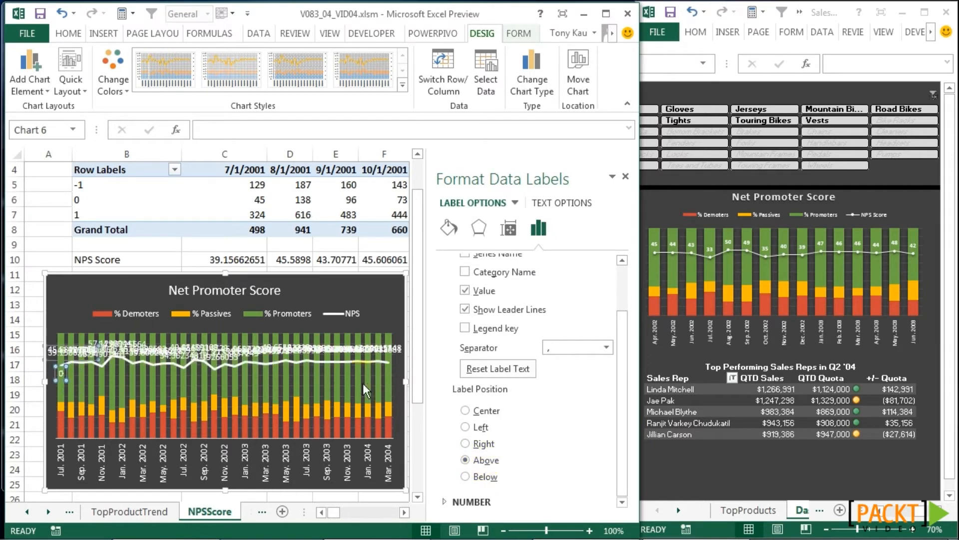
Format the NPS data labels as Number with 0 decimal places and no 1000 separator.
{"action": "left_click", "coordinate": [452, 501]}
{"action": "scroll", "coordinate": [495, 460], "scroll_direction": "down", "scroll_amount": 3}
{"action": "left_click", "coordinate": [517, 419]}
{"action": "left_click", "coordinate": [520, 264]}
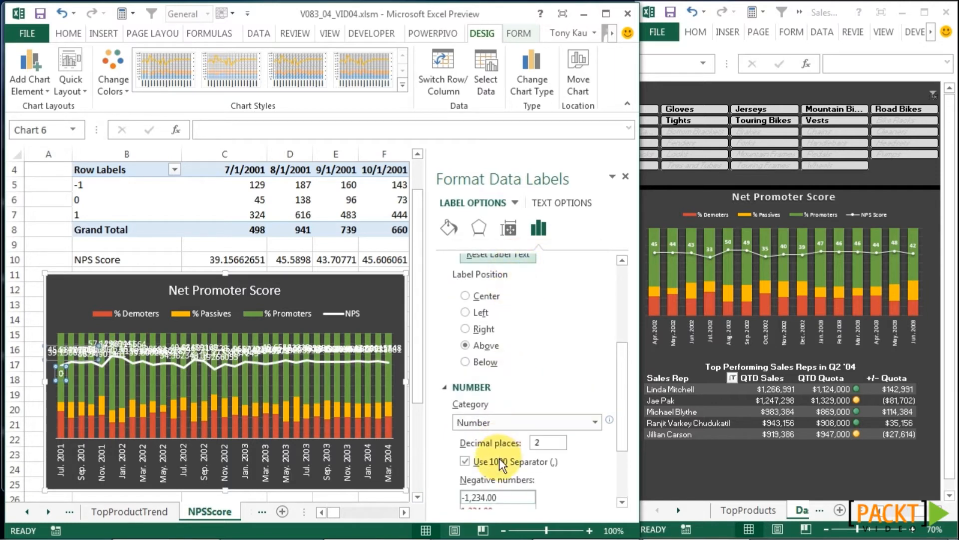
{"action": "type", "text": "0"}
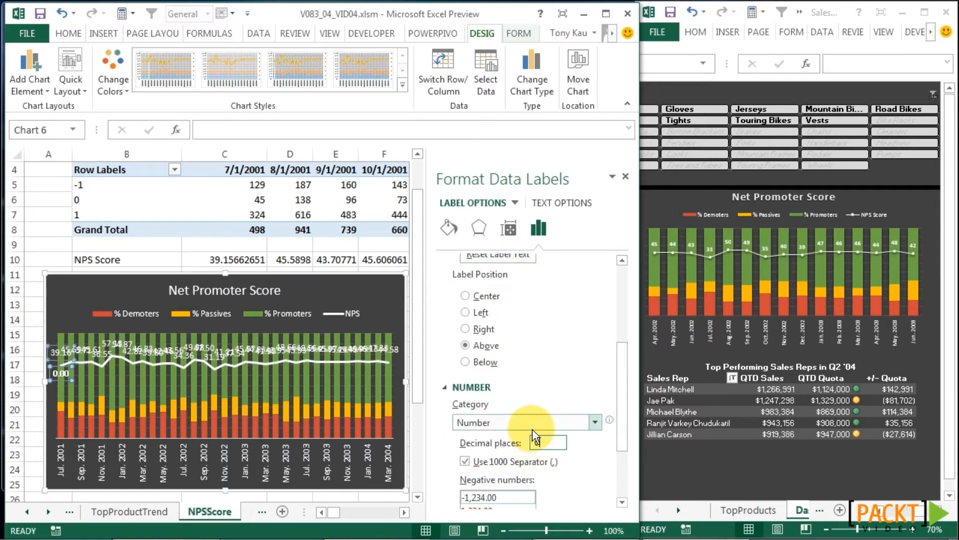
{"action": "key", "text": "Tab"}
{"action": "left_click", "coordinate": [514, 461]}
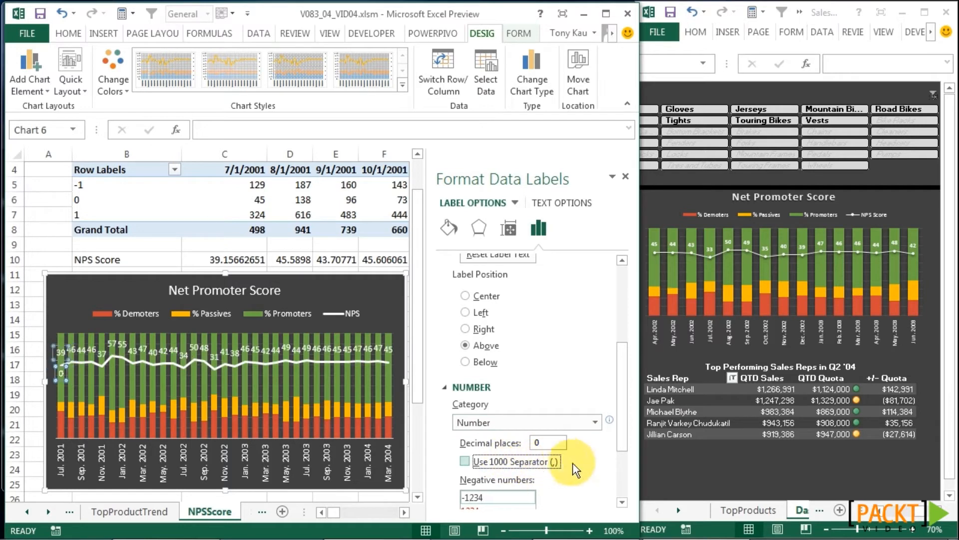
Make the NPS line's data labels bold.
{"action": "left_click", "coordinate": [194, 347]}
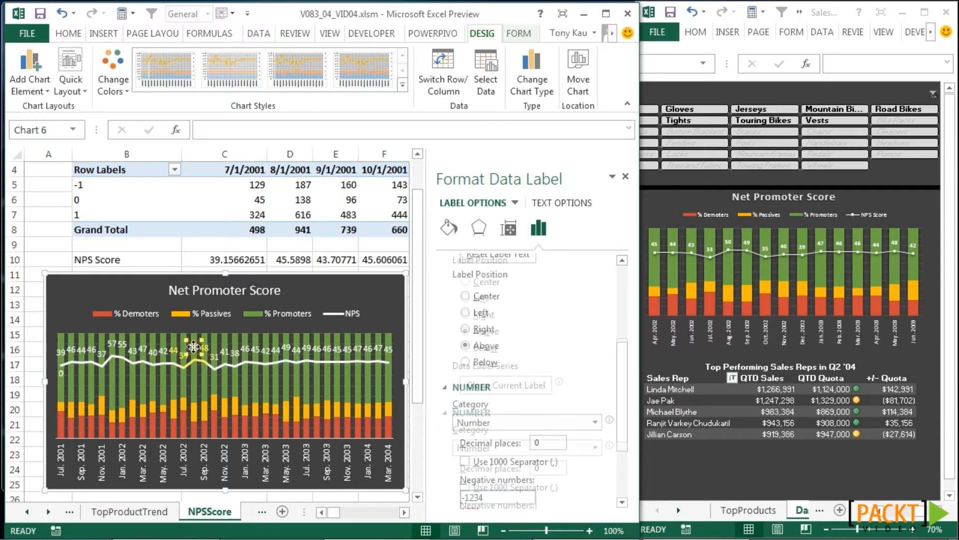
{"action": "left_click", "coordinate": [316, 350]}
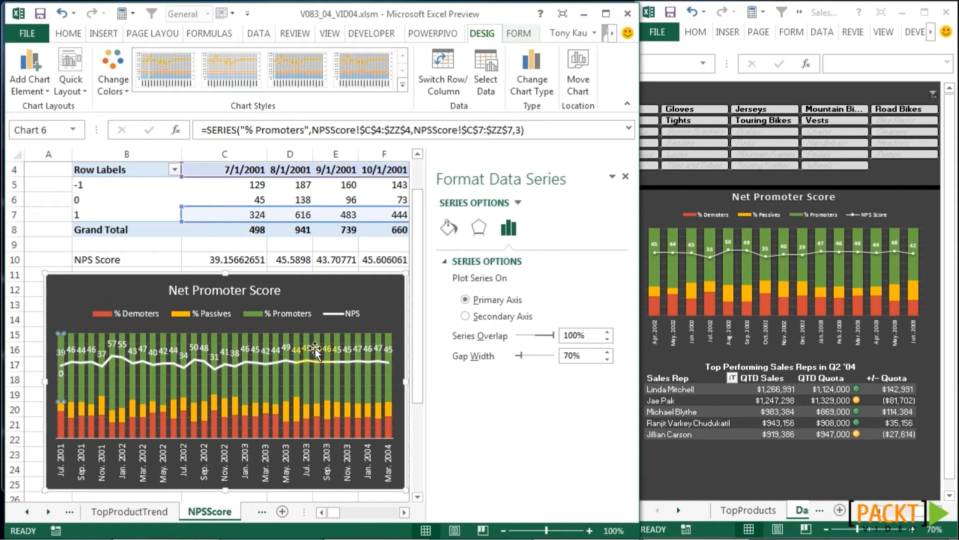
{"action": "left_click", "coordinate": [313, 347]}
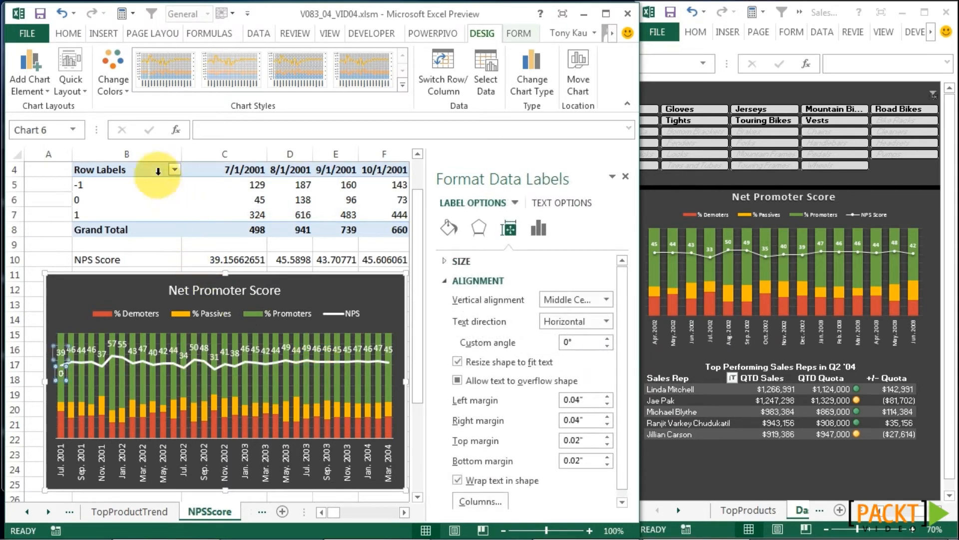
{"action": "left_click", "coordinate": [63, 31]}
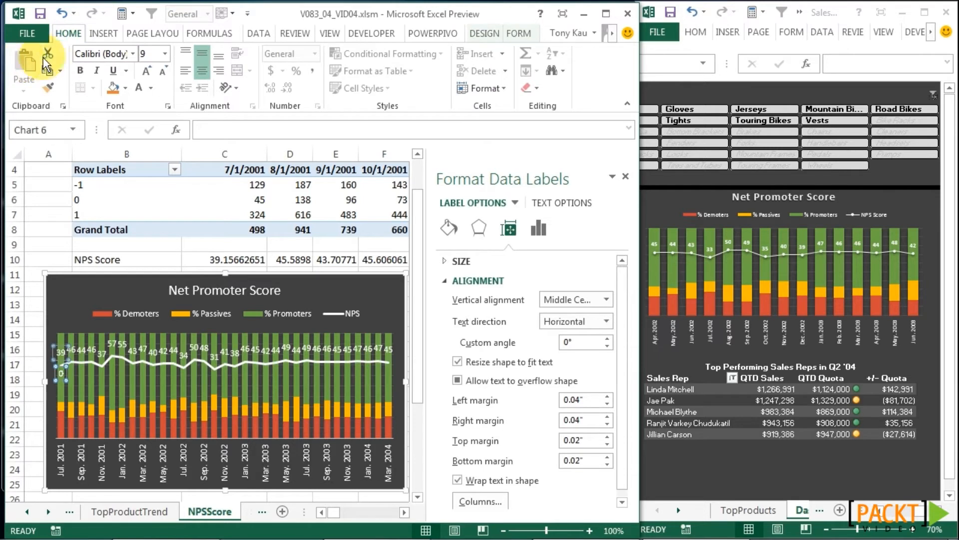
{"action": "left_click", "coordinate": [79, 70]}
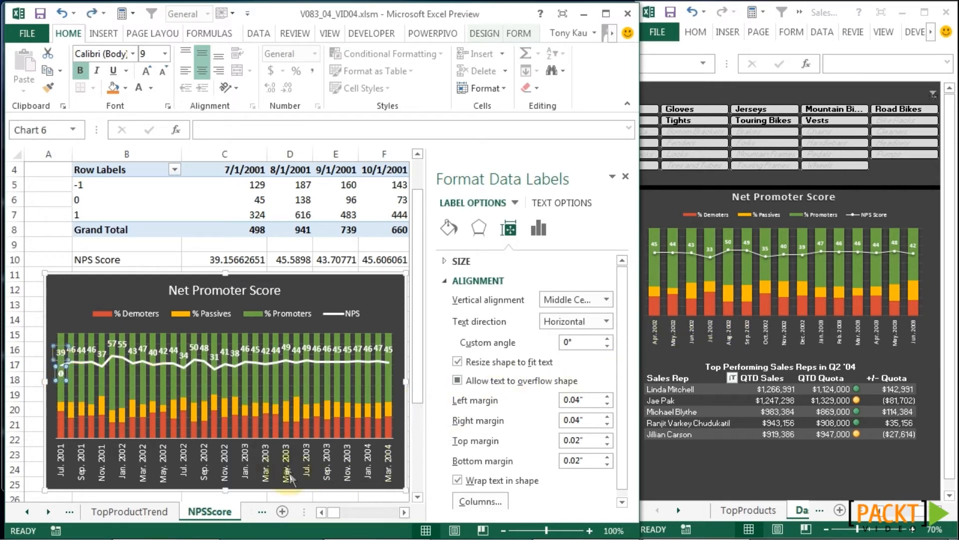
Set the horizontal date axis line of the Net Promoter Score chart to No line.
{"action": "left_click", "coordinate": [283, 447]}
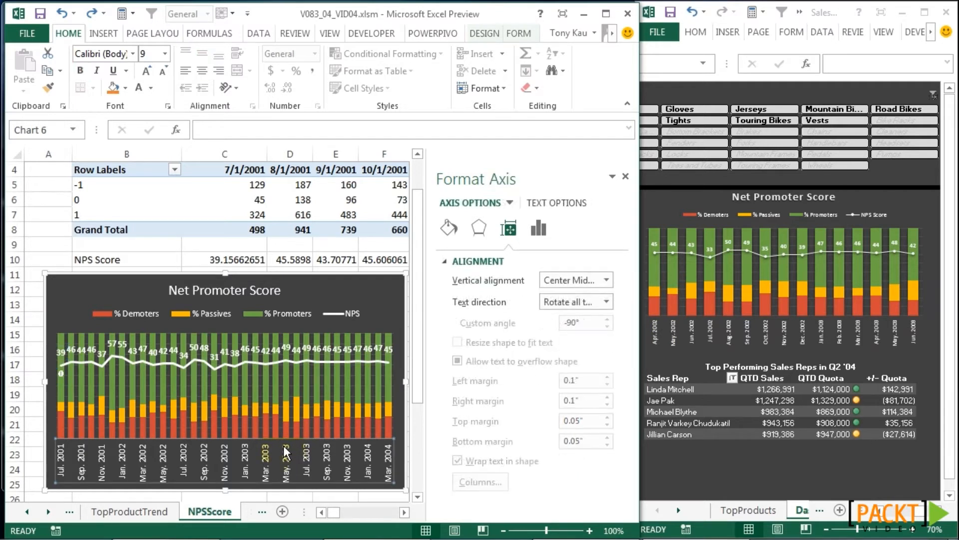
{"action": "left_click", "coordinate": [449, 228]}
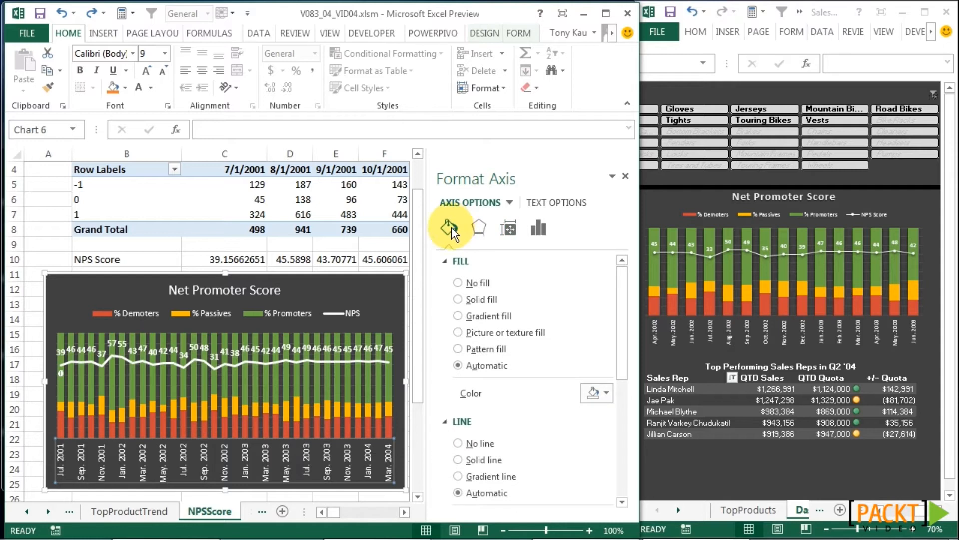
{"action": "left_click", "coordinate": [464, 425]}
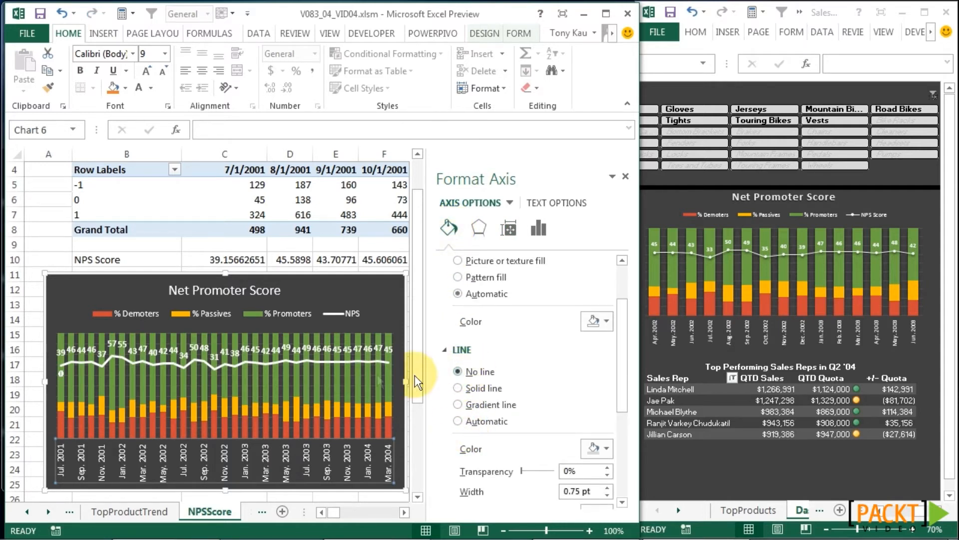
{"action": "left_click", "coordinate": [384, 308]}
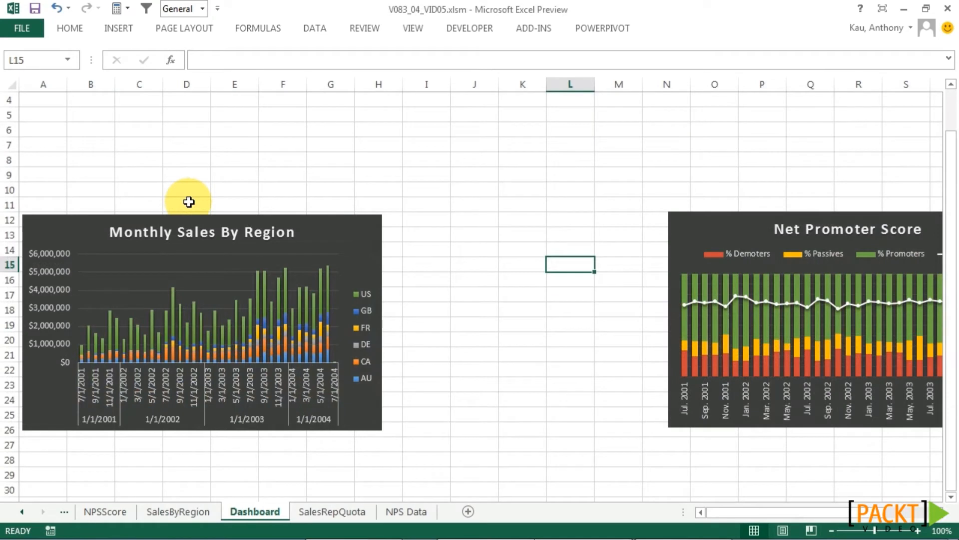
In Dashboard cell E10, enter a formula referencing the overall Grand Total in cell I46 of the SalesByRegion pivot table.
{"action": "left_click", "coordinate": [235, 193]}
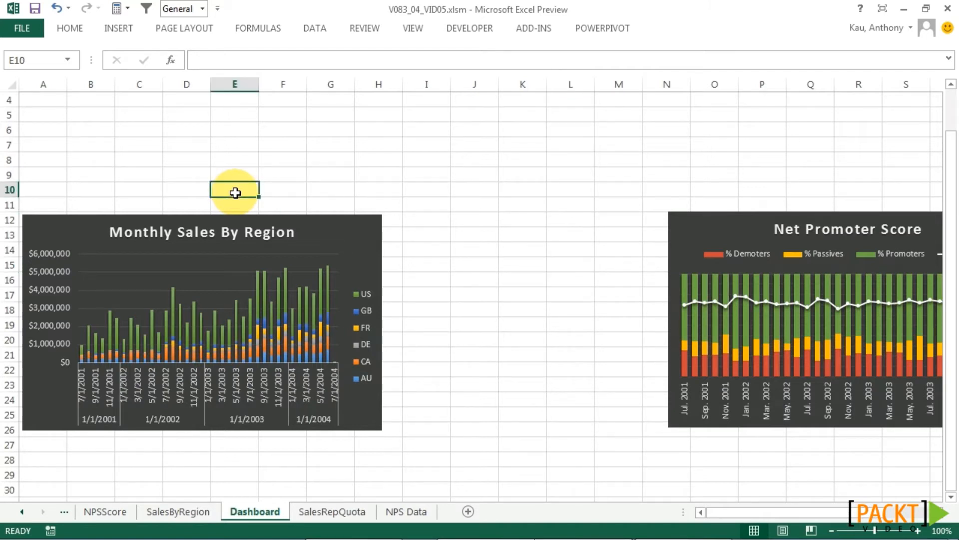
{"action": "type", "text": "="}
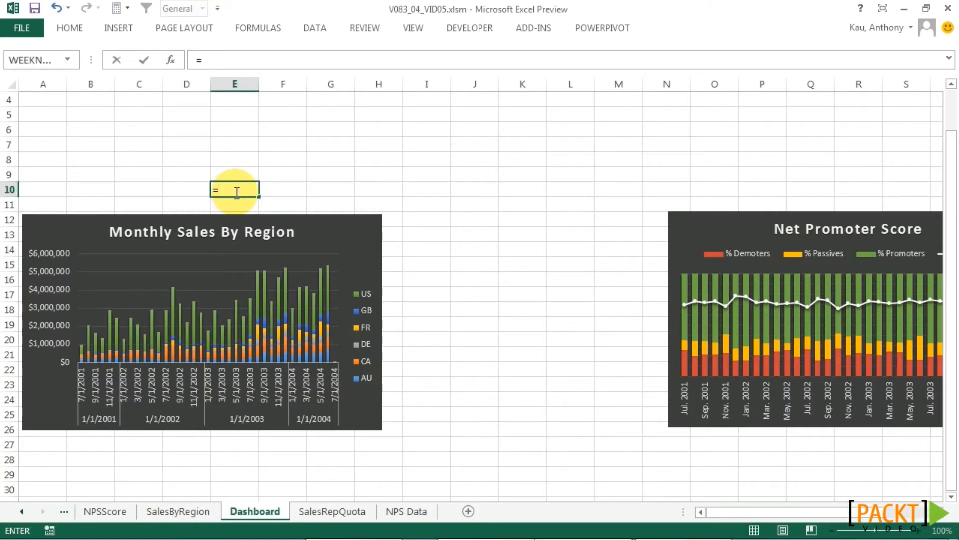
{"action": "left_click", "coordinate": [191, 512]}
{"action": "scroll", "coordinate": [519, 255], "scroll_direction": "down", "scroll_amount": 4}
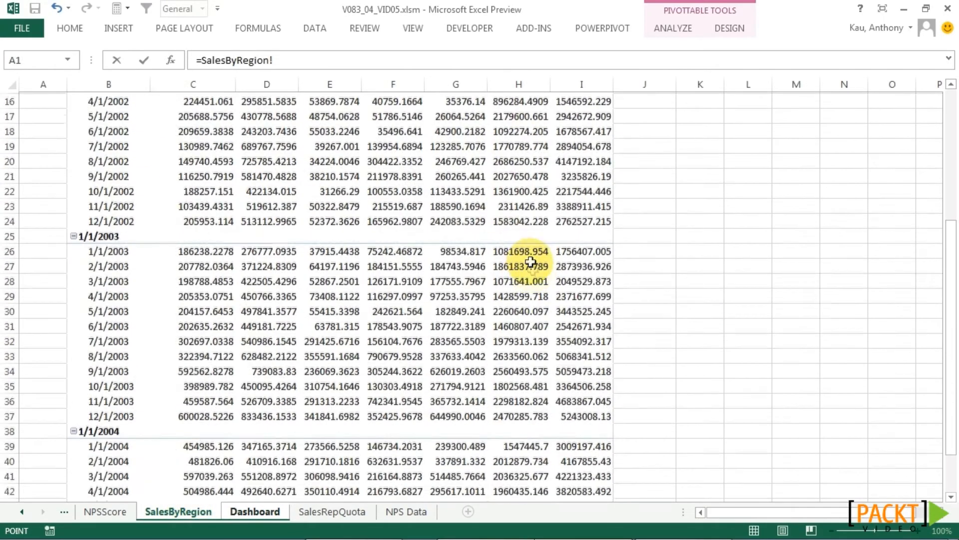
{"action": "scroll", "coordinate": [531, 262], "scroll_direction": "down", "scroll_amount": 5}
{"action": "left_click", "coordinate": [595, 325]}
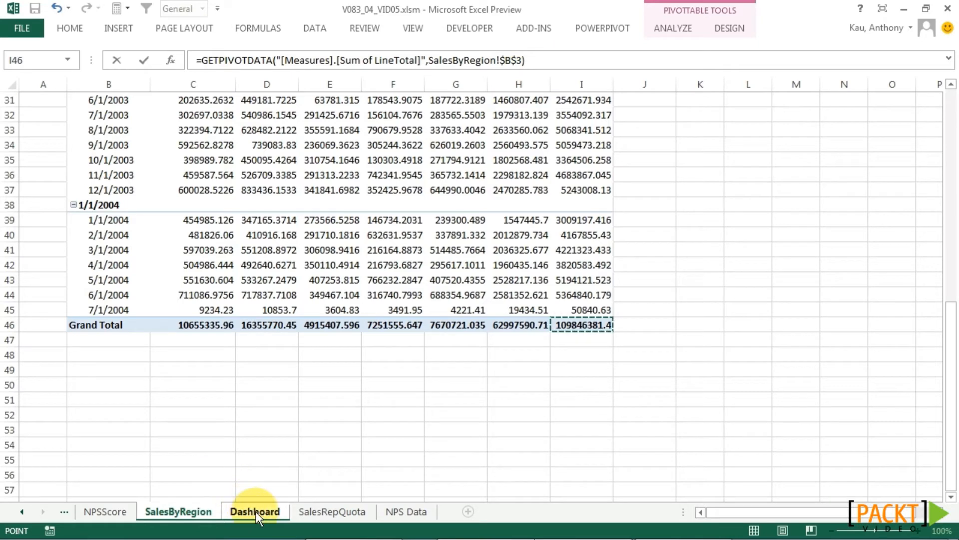
{"action": "key", "text": "Return"}
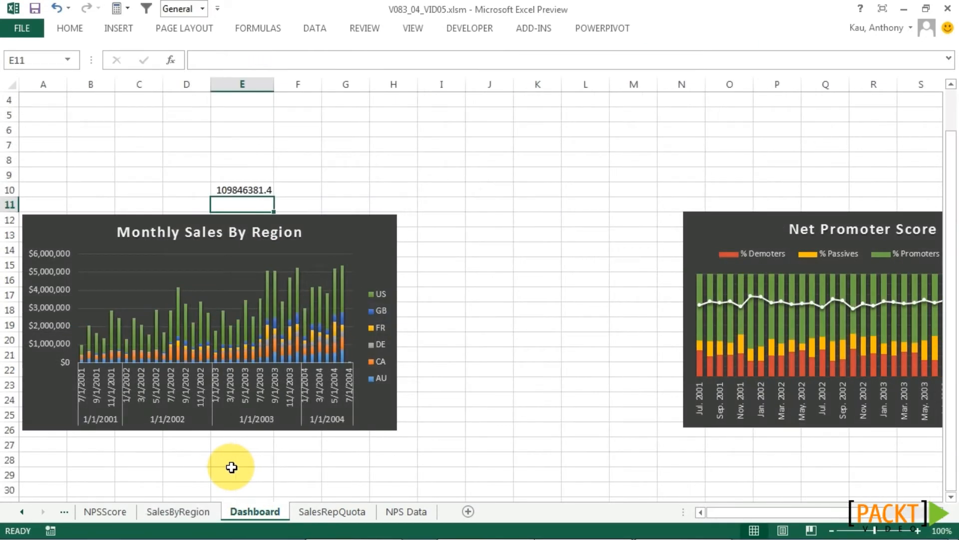
Wrap the GETPIVOTDATA formula in E10 in IFERROR with 0 as the fallback value.
{"action": "left_click", "coordinate": [242, 189]}
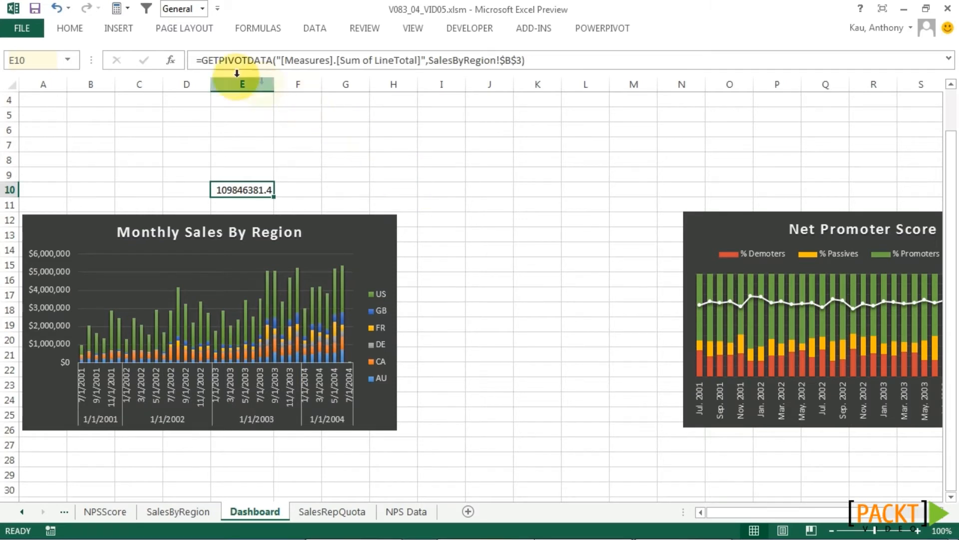
{"action": "left_click", "coordinate": [201, 60]}
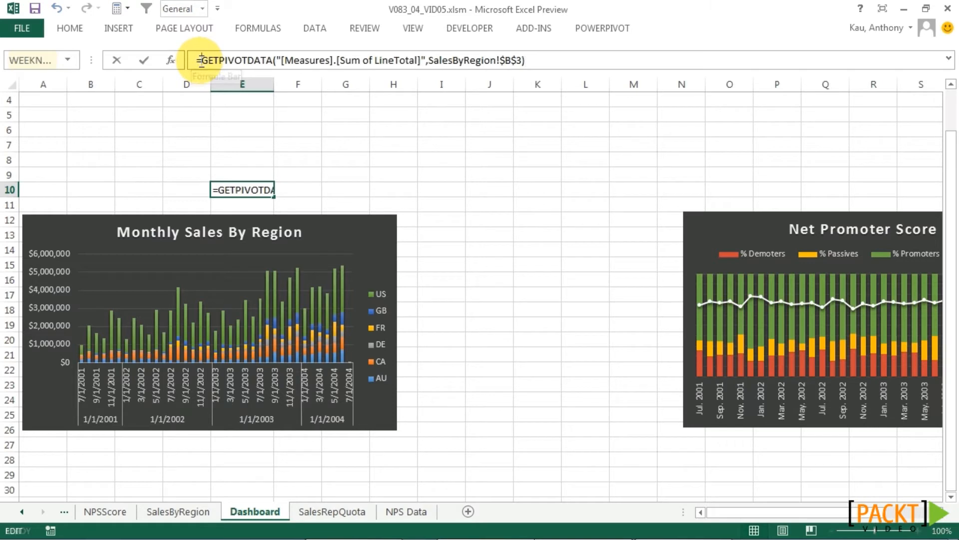
{"action": "type", "text": "iferr"}
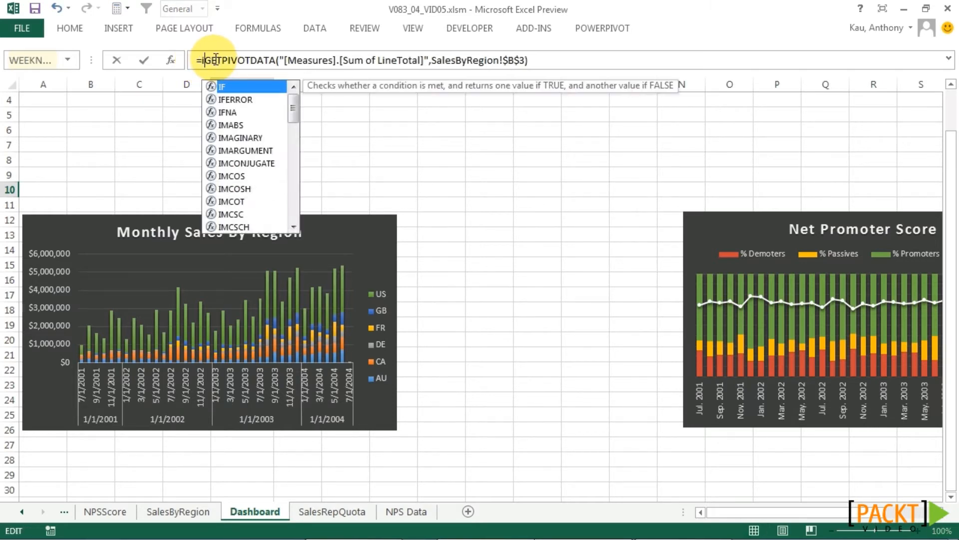
{"action": "type", "text": "or("}
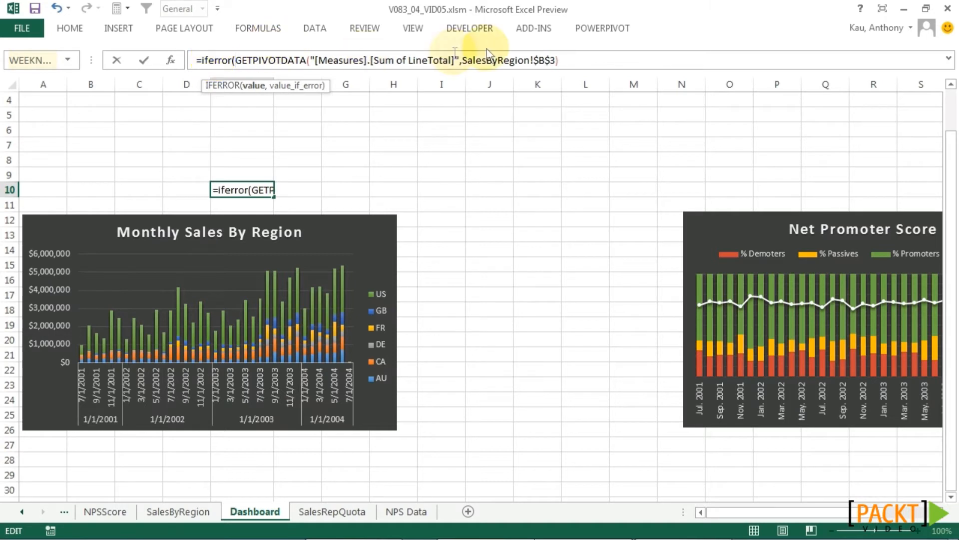
{"action": "left_click", "coordinate": [582, 61]}
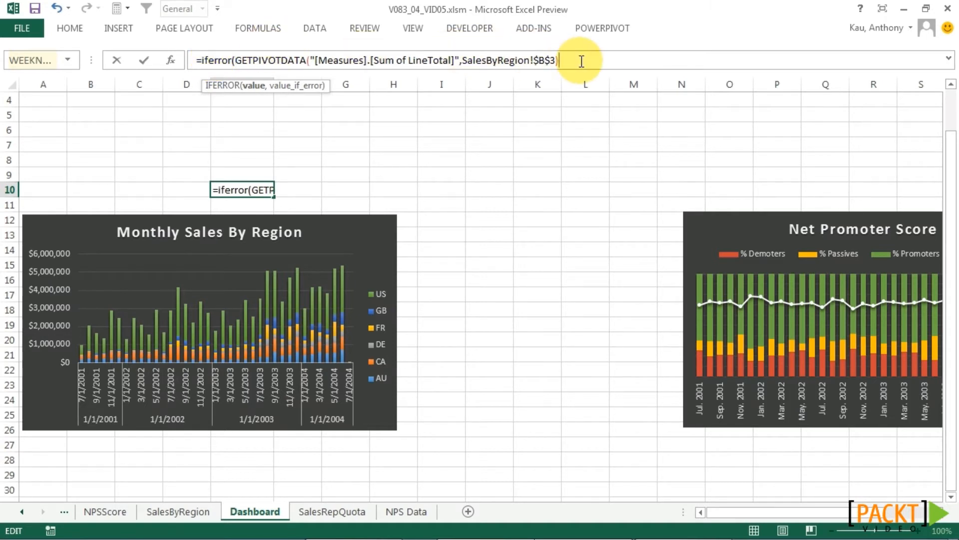
{"action": "type", "text": ",0"}
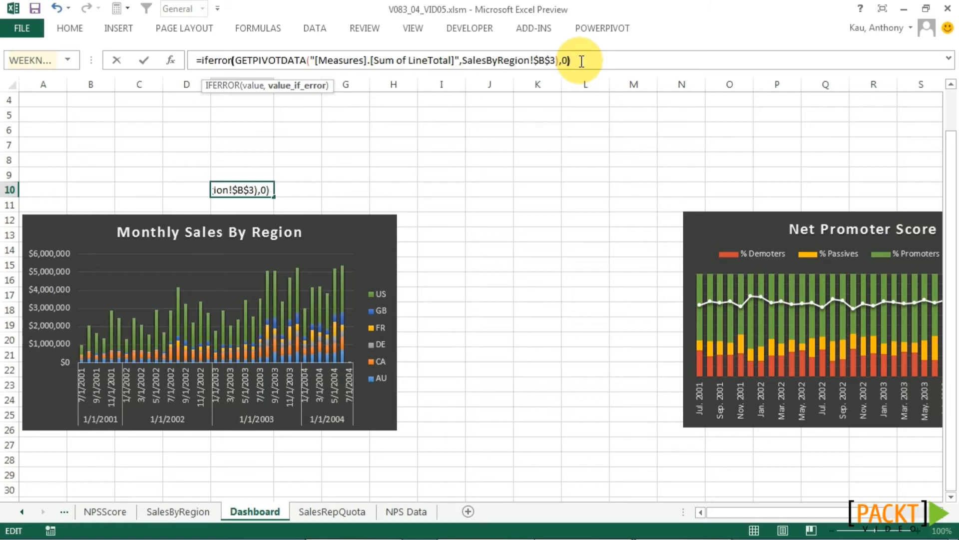
{"action": "type", "text": ")"}
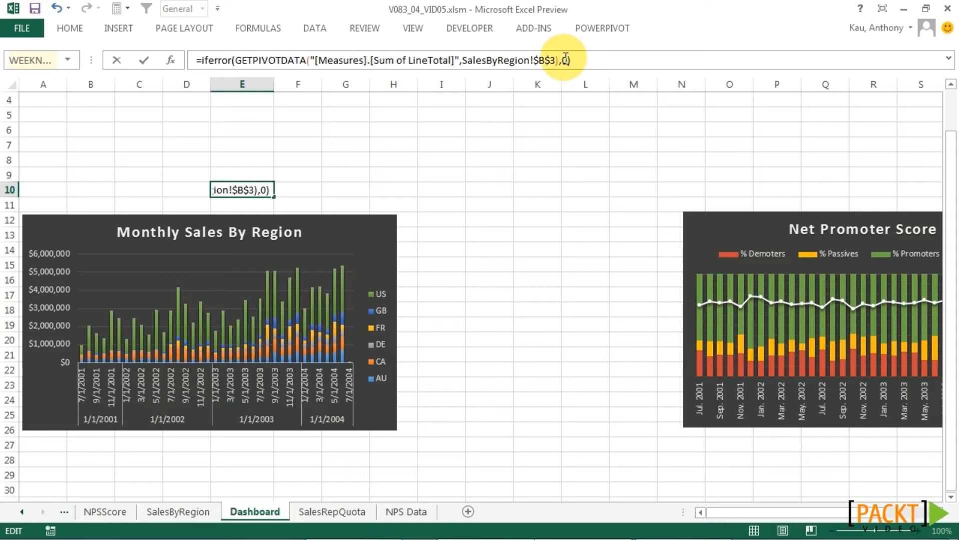
{"action": "key", "text": "Return"}
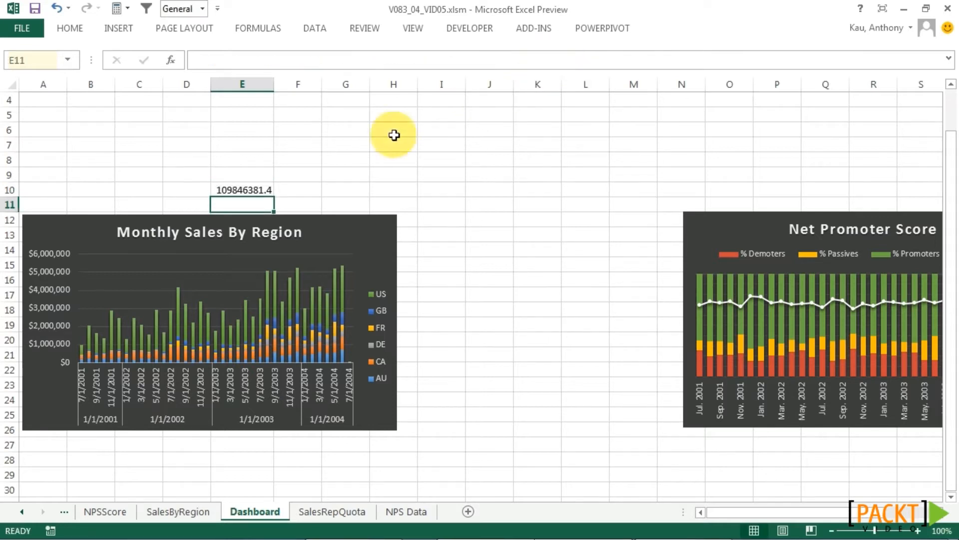
Wrap the IFERROR formula in E10 in a TEXT function with the format "#,##0".
{"action": "left_click", "coordinate": [253, 189]}
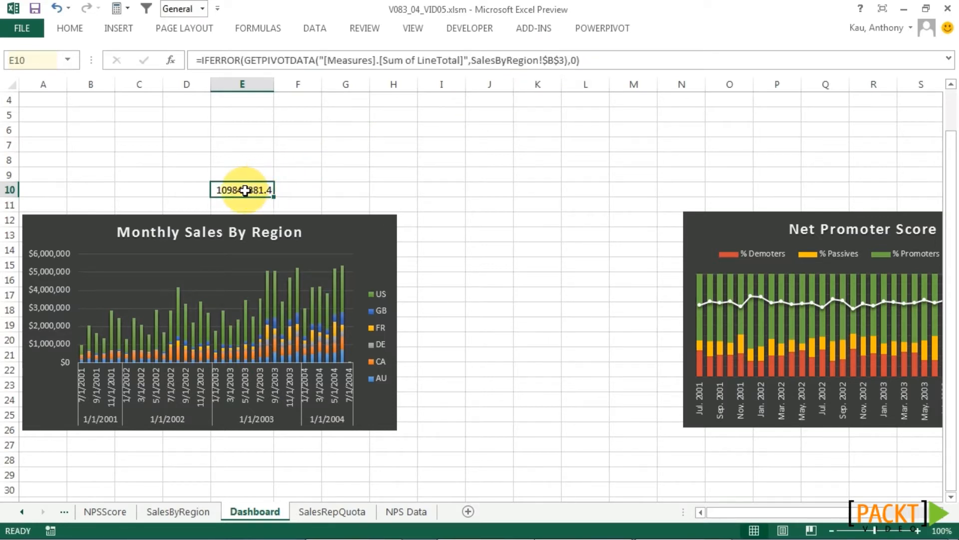
{"action": "left_click", "coordinate": [205, 59]}
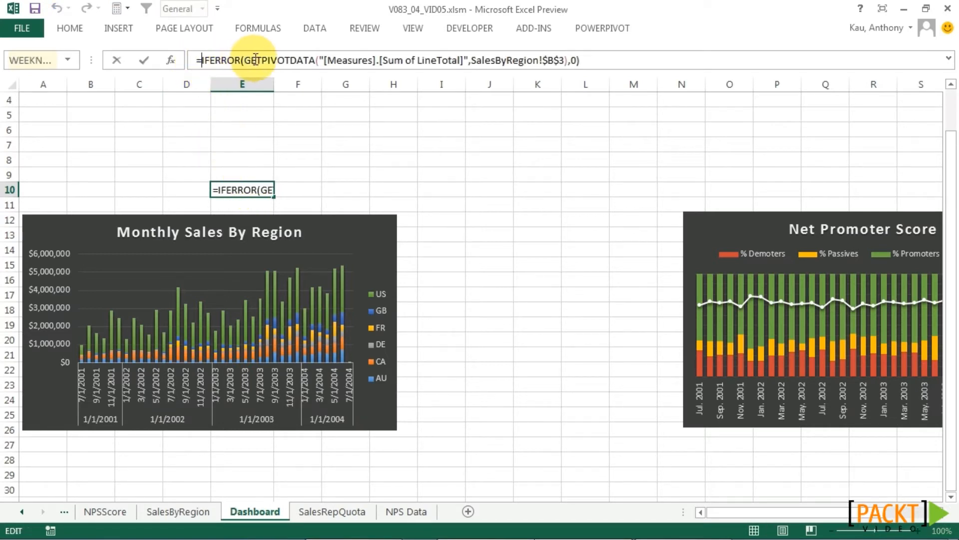
{"action": "type", "text": "tex"}
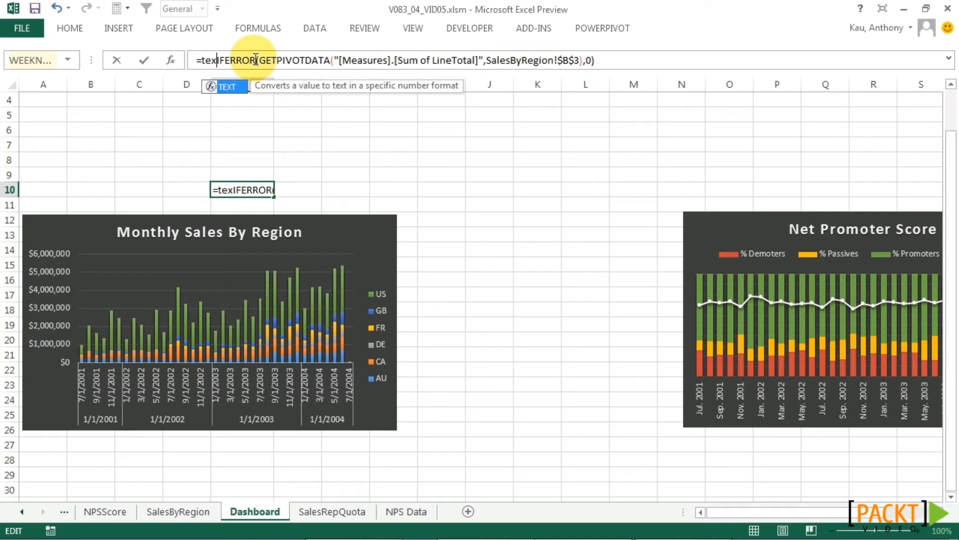
{"action": "type", "text": "t("}
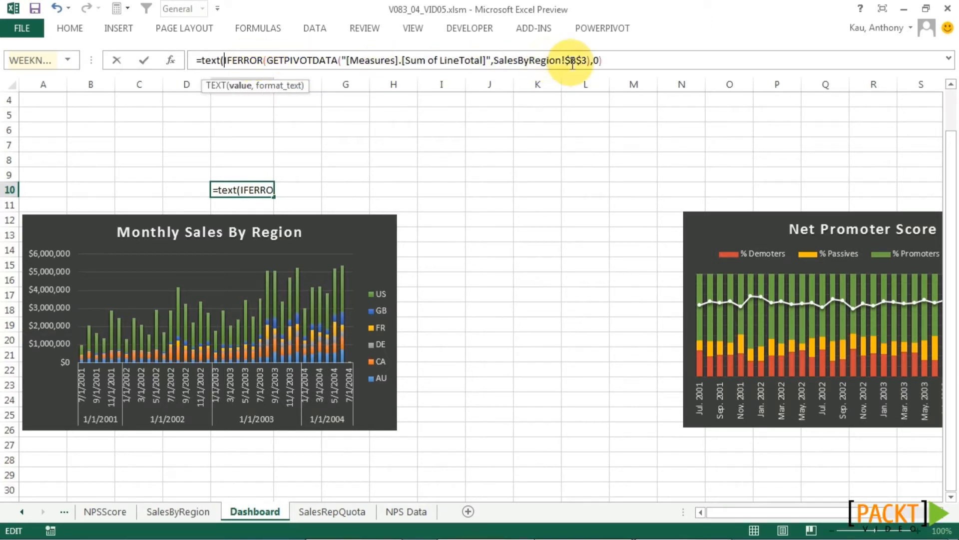
{"action": "left_click", "coordinate": [611, 60]}
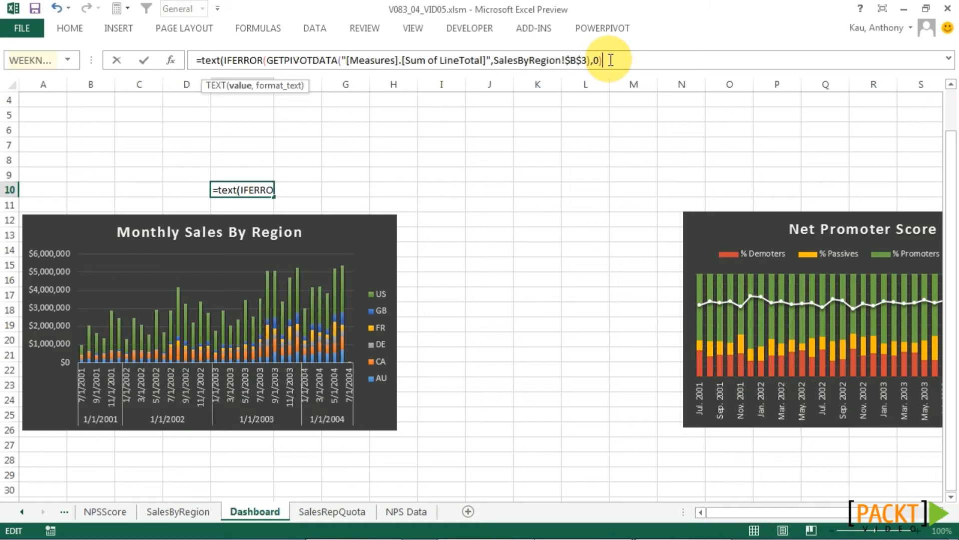
{"action": "type", "text": ",\""}
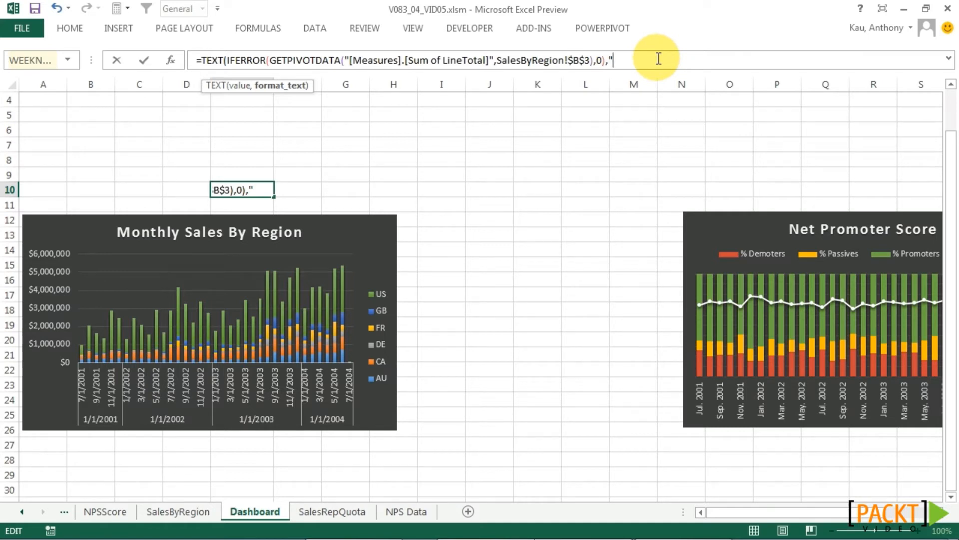
{"action": "type", "text": "#,##0"}
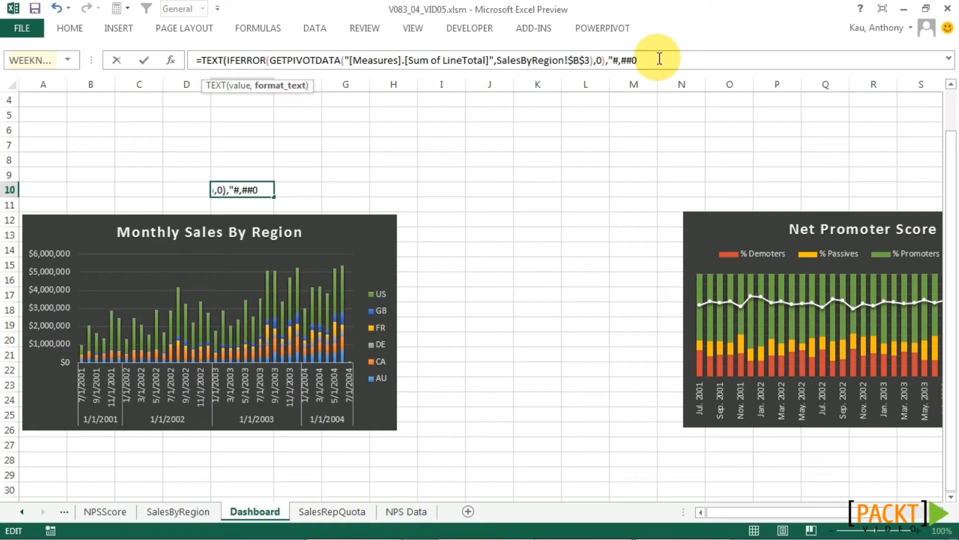
{"action": "type", "text": "\")"}
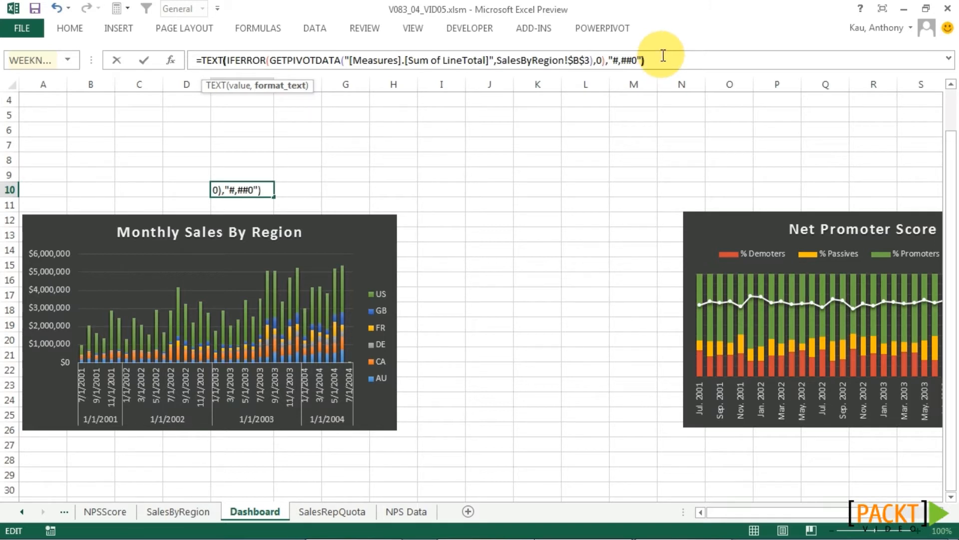
{"action": "key", "text": "Return"}
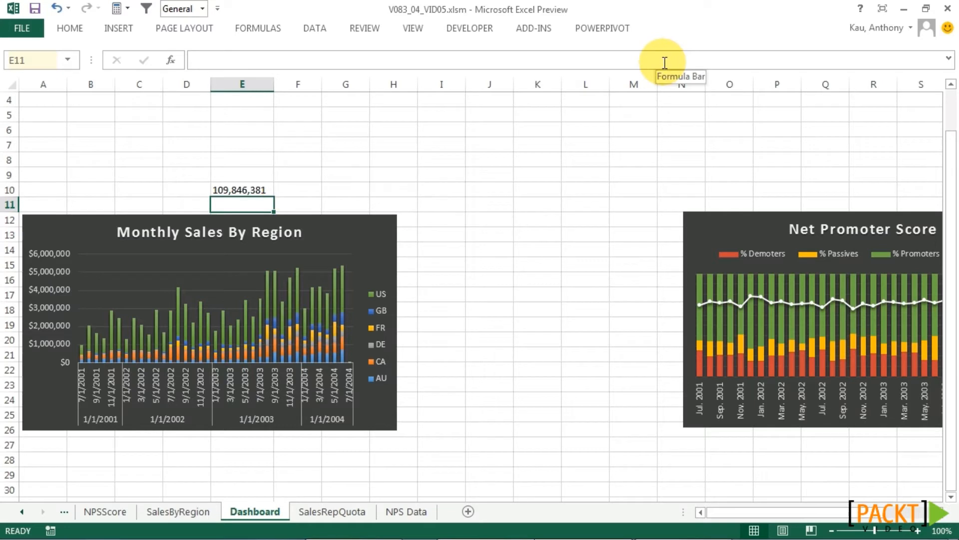
Prefix the TEXT formula in E10 with the string "Total Sales in Selected Period: $" joined by an ampersand.
{"action": "left_click", "coordinate": [248, 192]}
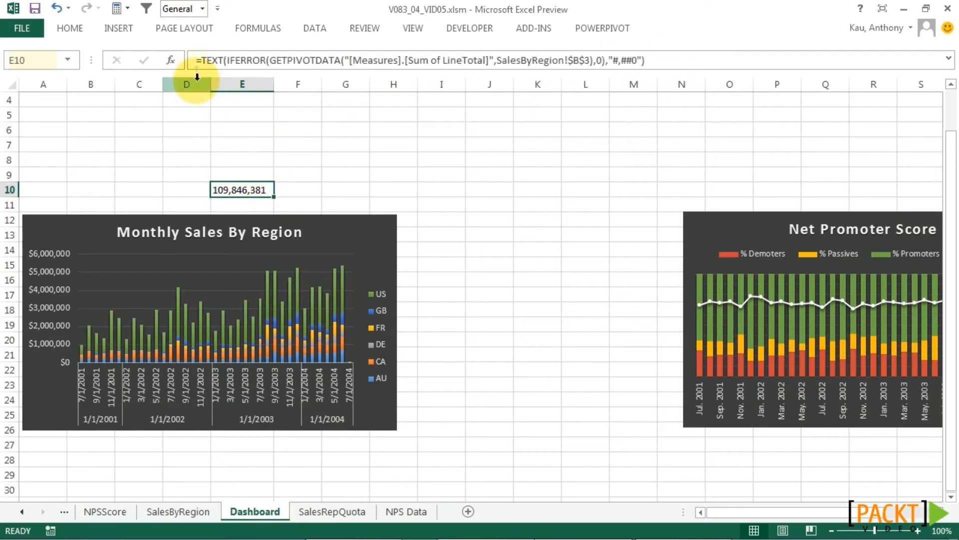
{"action": "left_click", "coordinate": [203, 61]}
{"action": "left_click", "coordinate": [227, 59]}
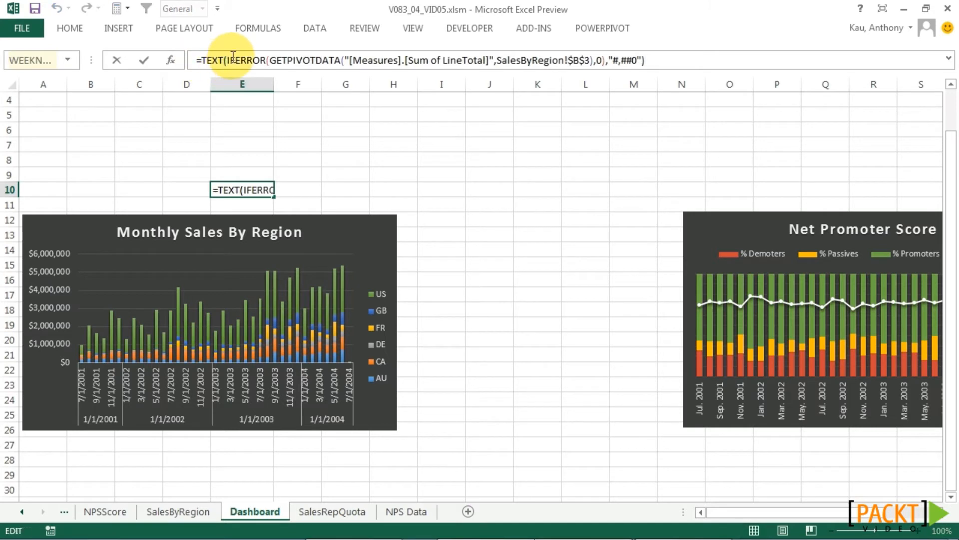
{"action": "type", "text": "\""}
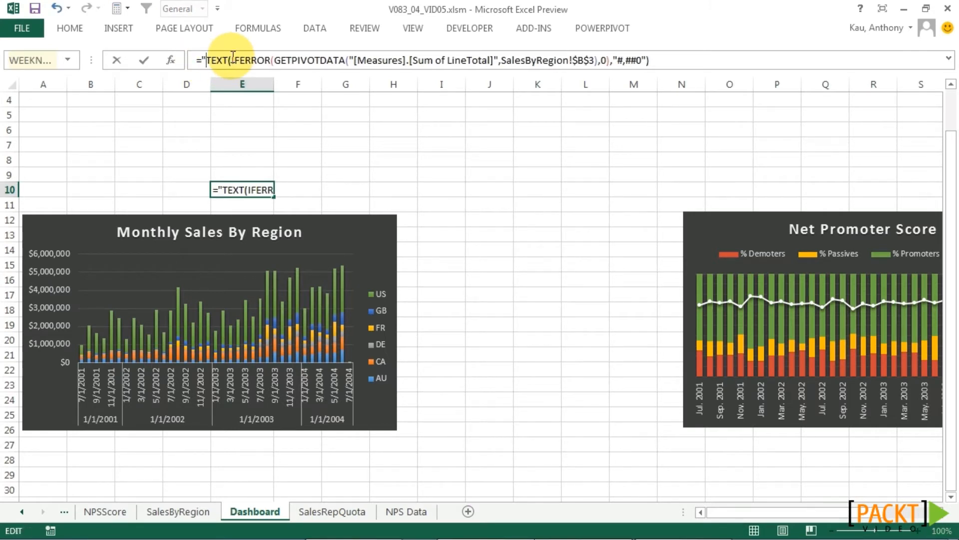
{"action": "type", "text": "Totals"}
{"action": "key", "text": "BackSpace"}
{"action": "type", "text": "Sales in Selected Period"}
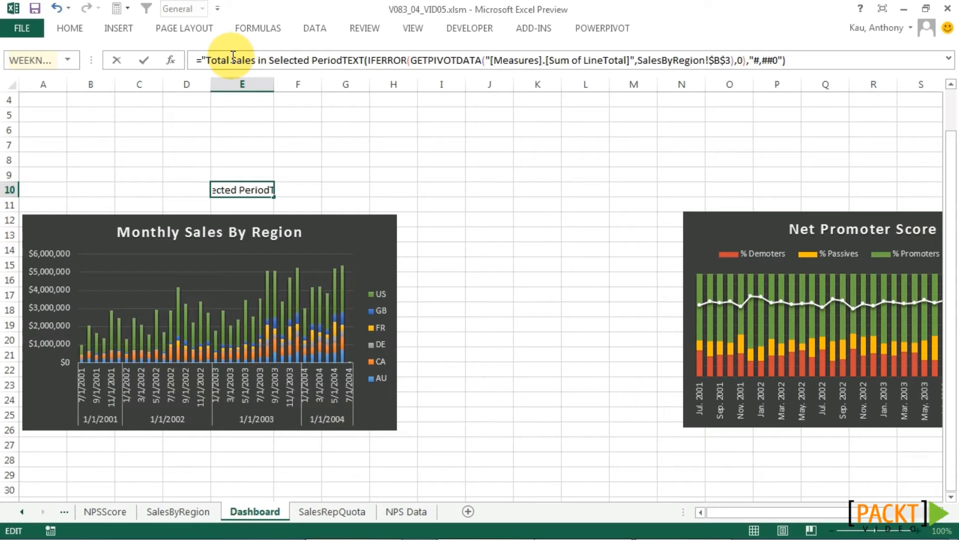
{"action": "type", "text": ": $"}
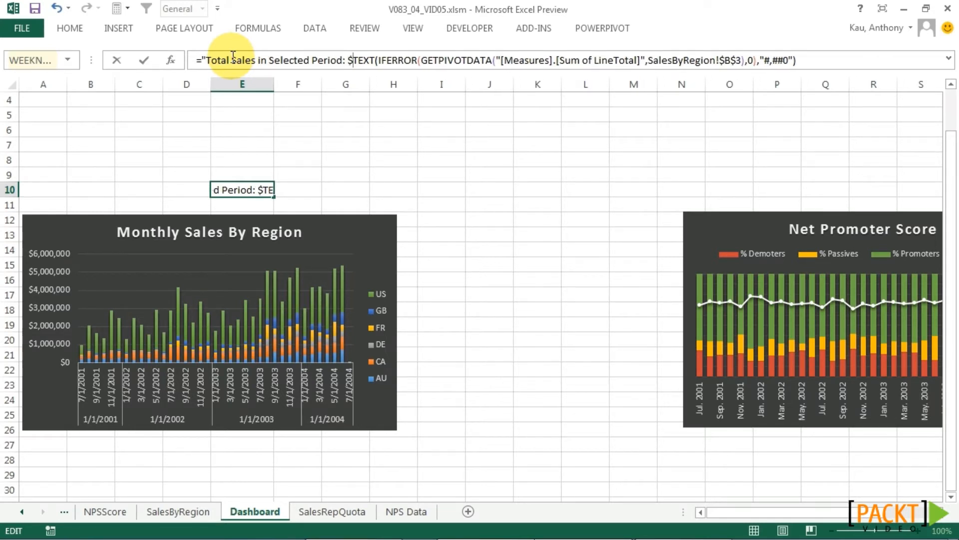
{"action": "type", "text": "\""}
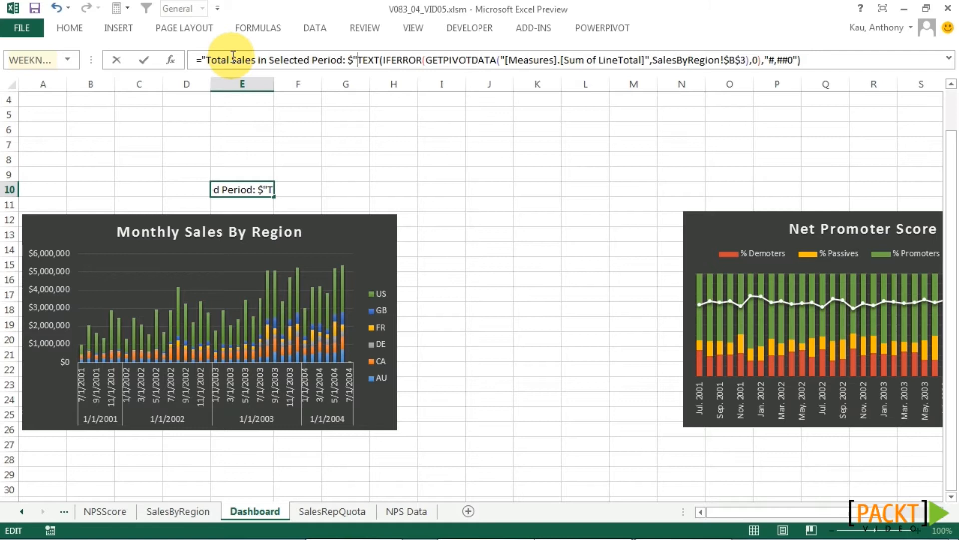
{"action": "type", "text": "&"}
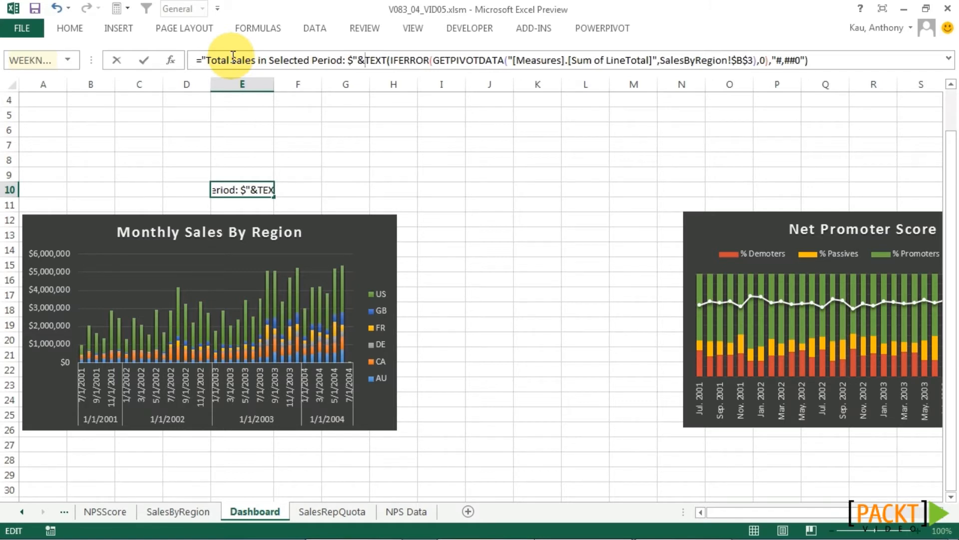
{"action": "key", "text": "Return"}
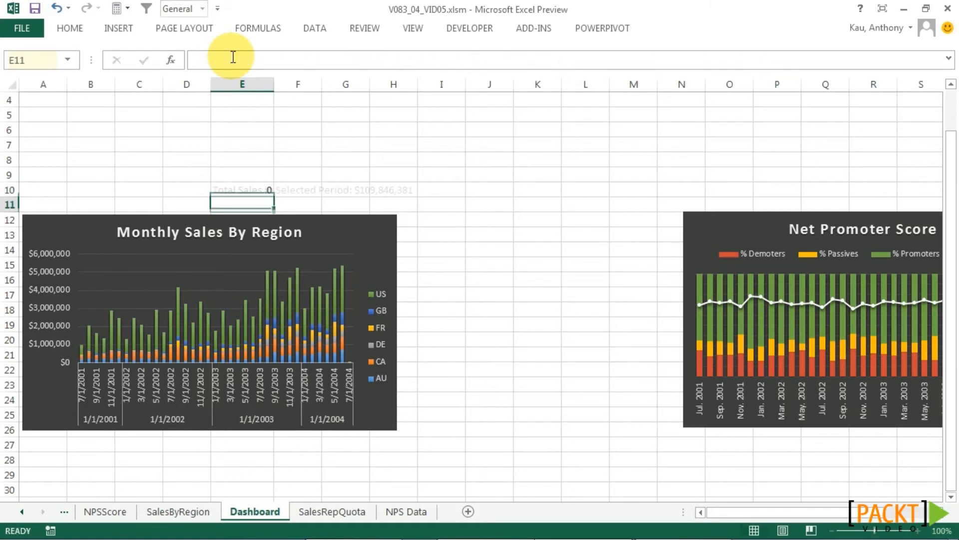
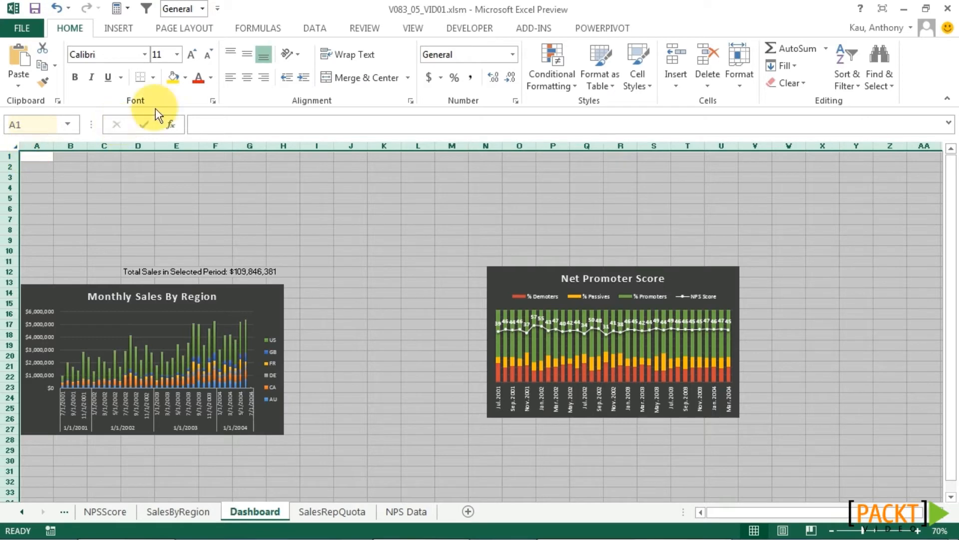
Fill all cells of the Dashboard sheet with the dark gray that matches the chart backgrounds.
{"action": "left_click", "coordinate": [186, 78]}
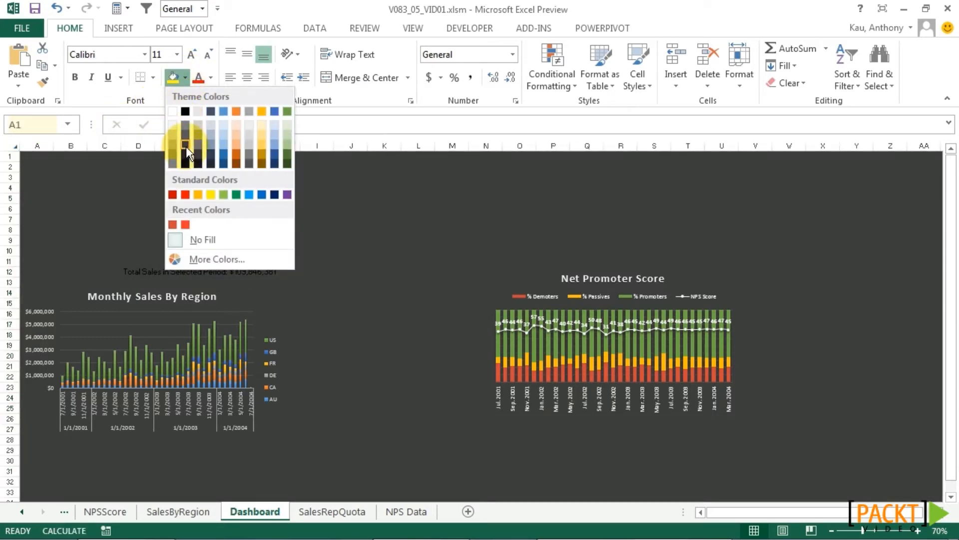
{"action": "left_click", "coordinate": [186, 146]}
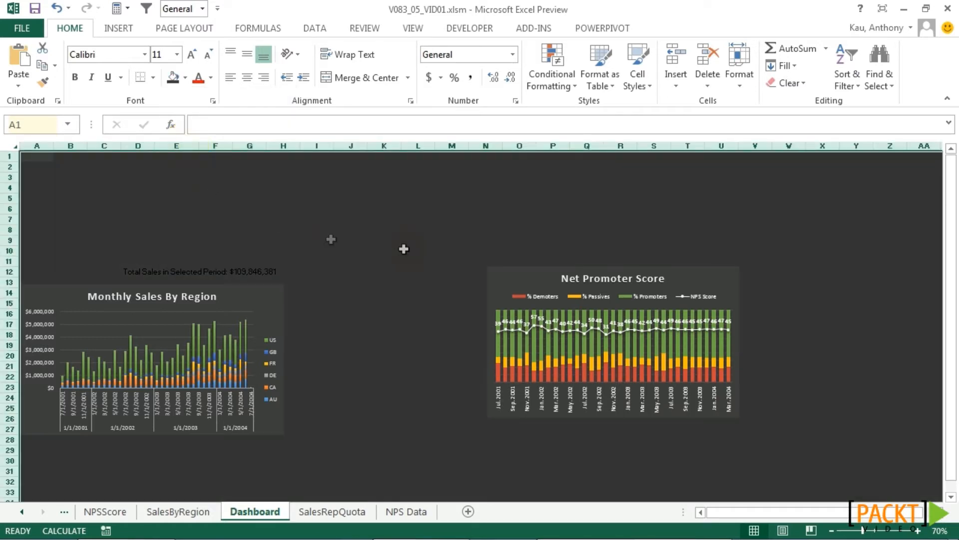
{"action": "left_click", "coordinate": [415, 240]}
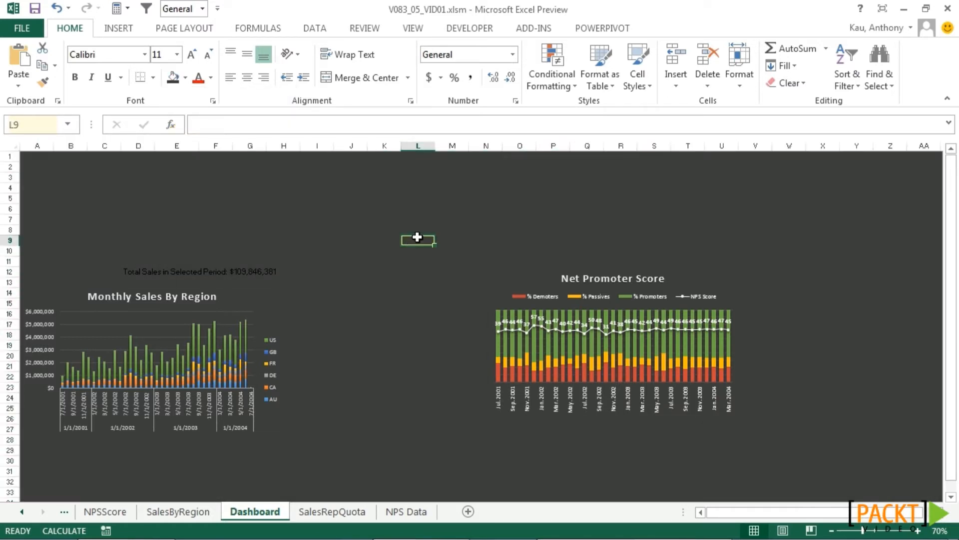
Format the total sales label in D12 as white, bold text at size 14.
{"action": "left_click", "coordinate": [129, 272]}
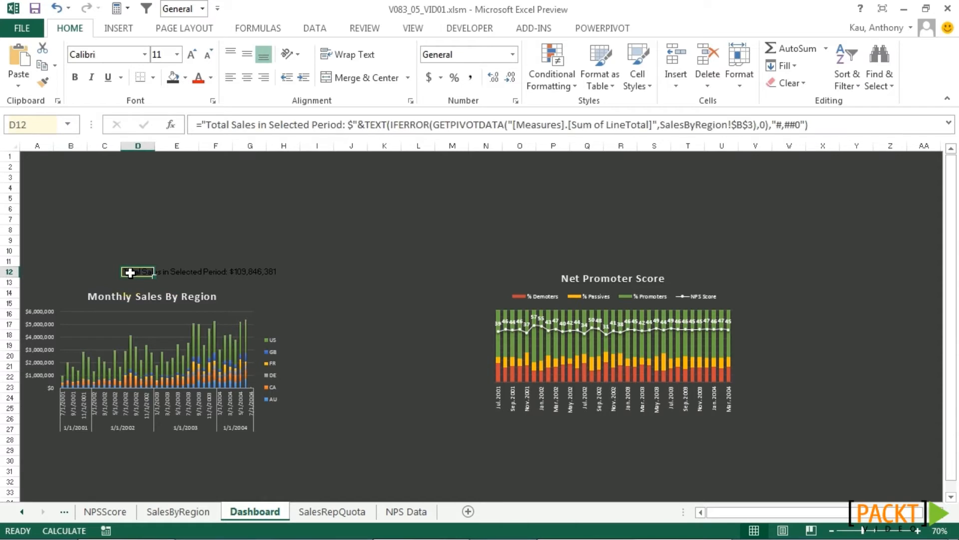
{"action": "left_click", "coordinate": [211, 77]}
{"action": "left_click", "coordinate": [199, 129]}
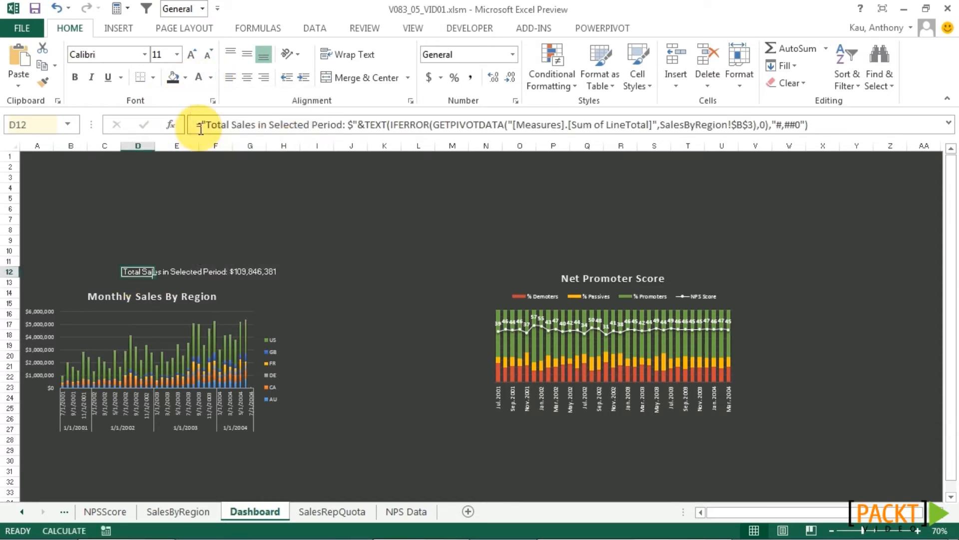
{"action": "left_click", "coordinate": [77, 80]}
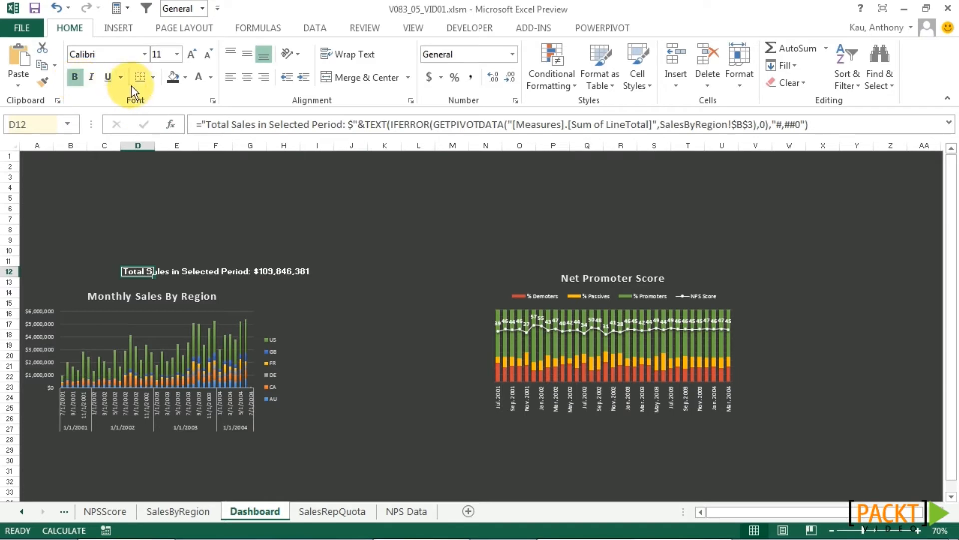
{"action": "left_click", "coordinate": [193, 57]}
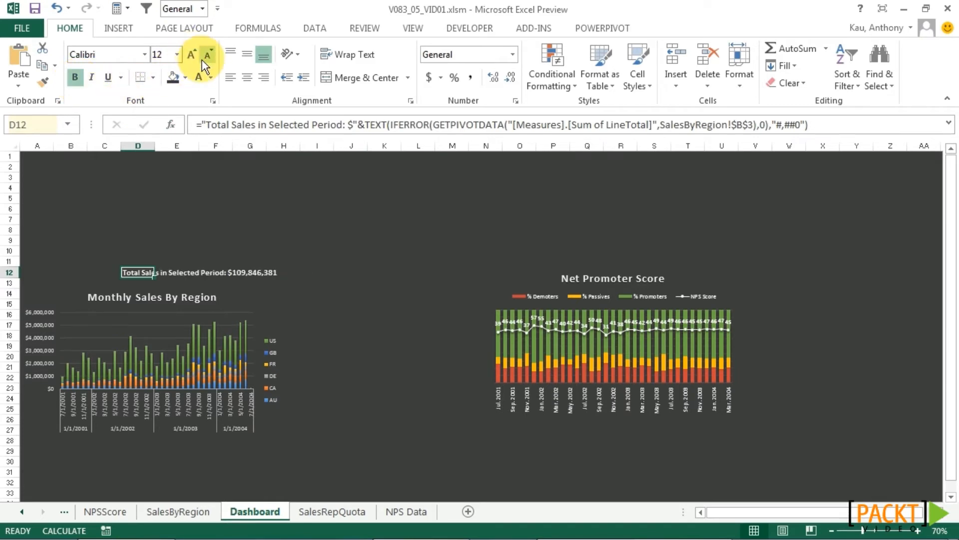
{"action": "left_click", "coordinate": [191, 55]}
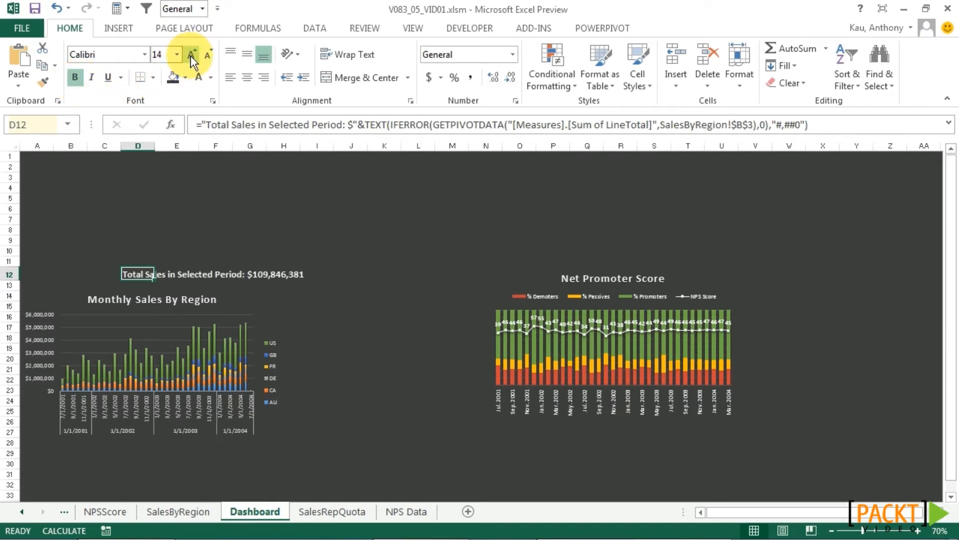
{"action": "left_click", "coordinate": [350, 316]}
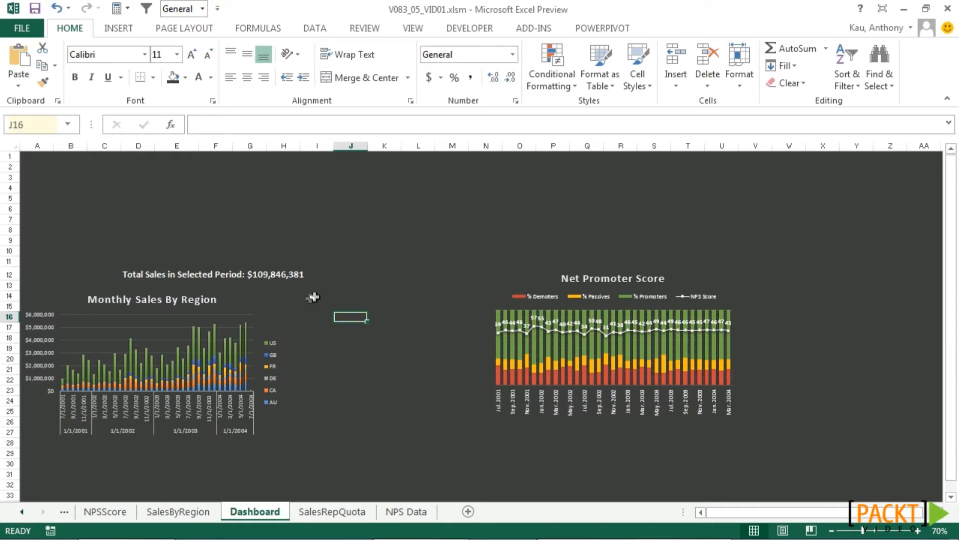
Set the Monthly Sales By Region chart to "Don't move or size with cells" and adjust the width of column F very slightly.
{"action": "left_click", "coordinate": [267, 299]}
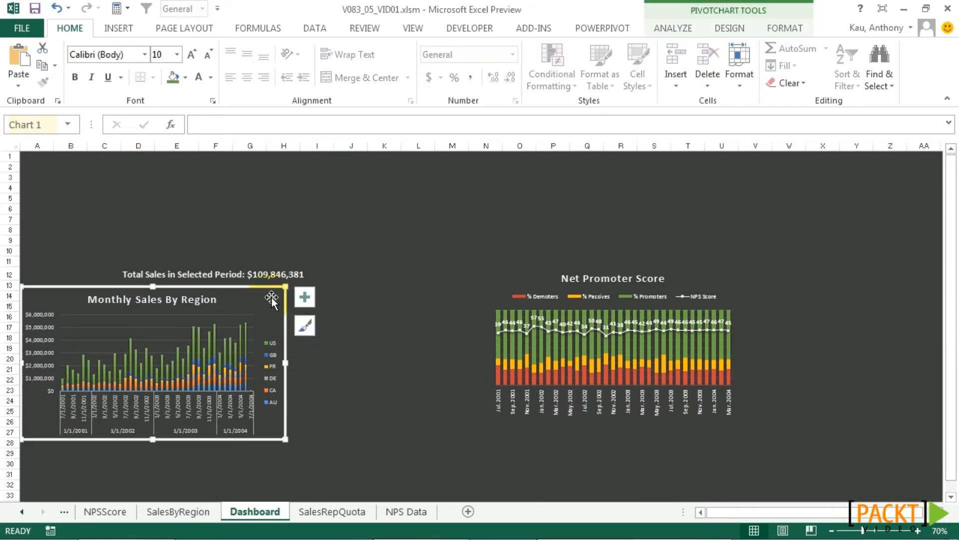
{"action": "right_click", "coordinate": [272, 296]}
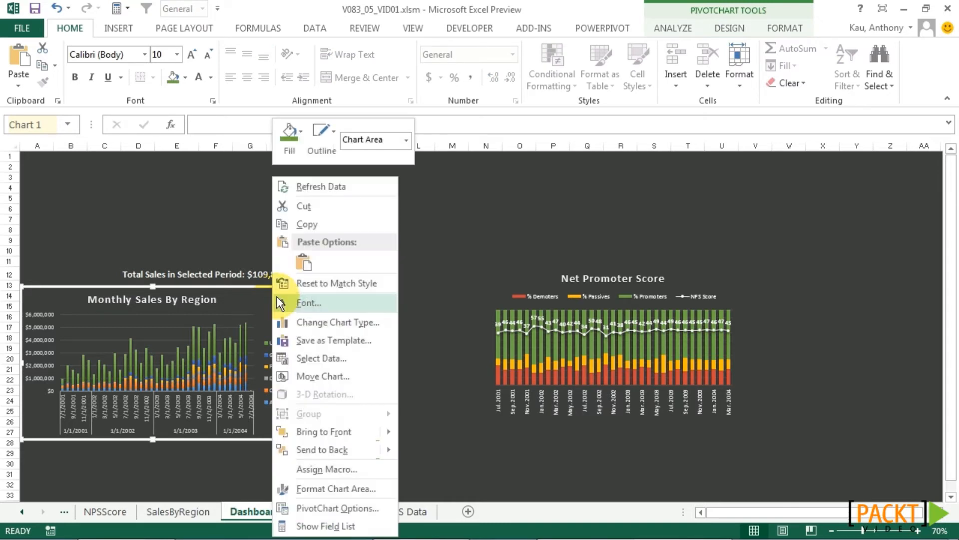
{"action": "left_click", "coordinate": [352, 489]}
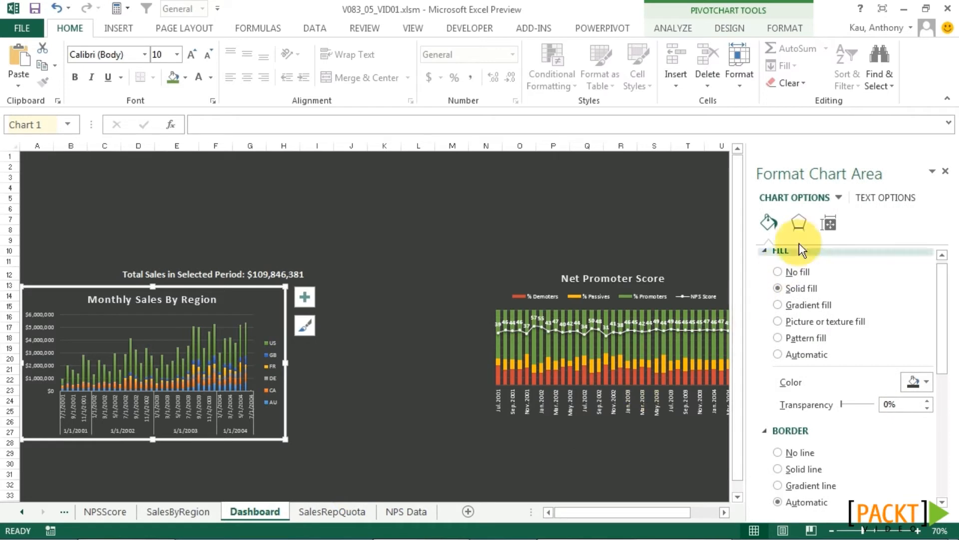
{"action": "left_click", "coordinate": [829, 224]}
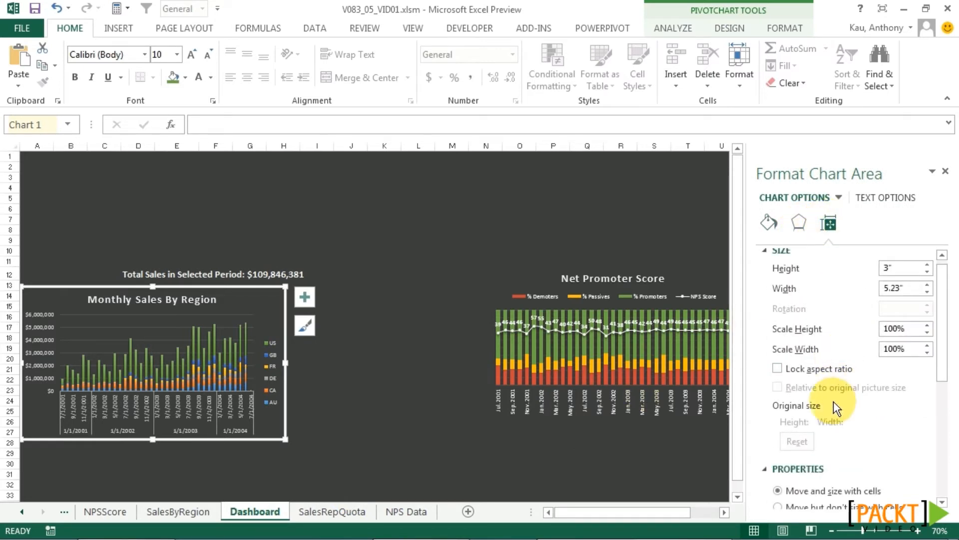
{"action": "scroll", "coordinate": [835, 401], "scroll_direction": "down", "scroll_amount": 3}
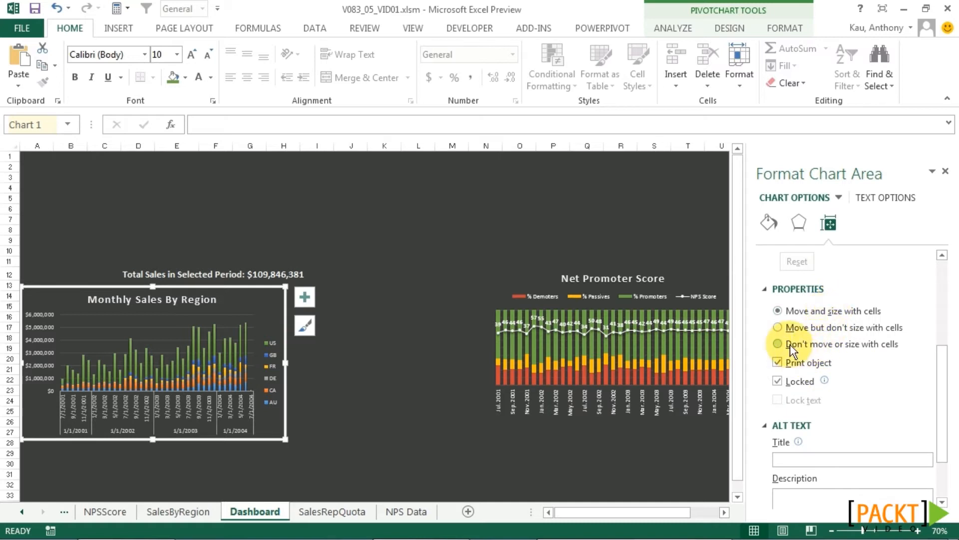
{"action": "left_click", "coordinate": [814, 346]}
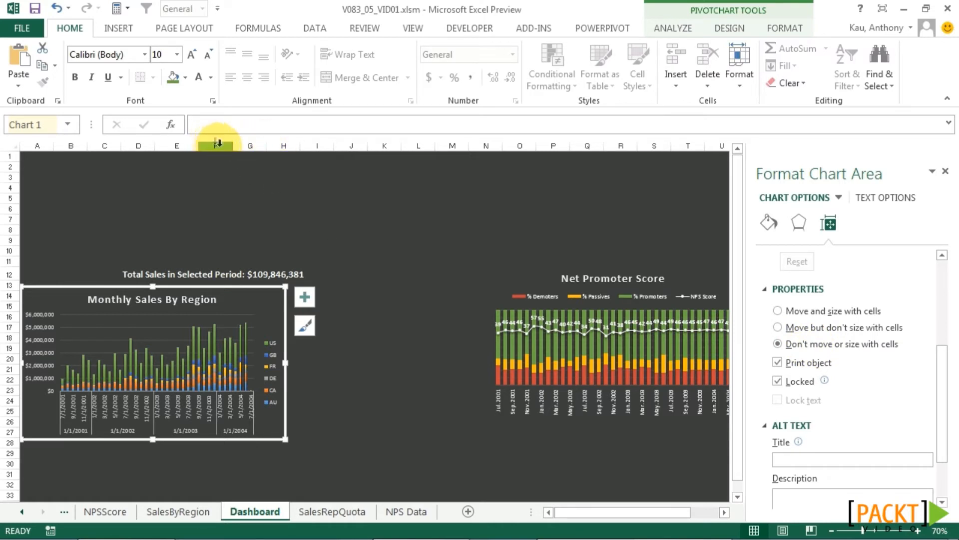
{"action": "mouse_move", "coordinate": [234, 146]}
{"action": "left_mouse_down"}
{"action": "mouse_move", "coordinate": [208, 145]}
{"action": "mouse_move", "coordinate": [385, 160]}
{"action": "mouse_move", "coordinate": [328, 143]}
{"action": "mouse_move", "coordinate": [233, 145]}
{"action": "left_mouse_up"}
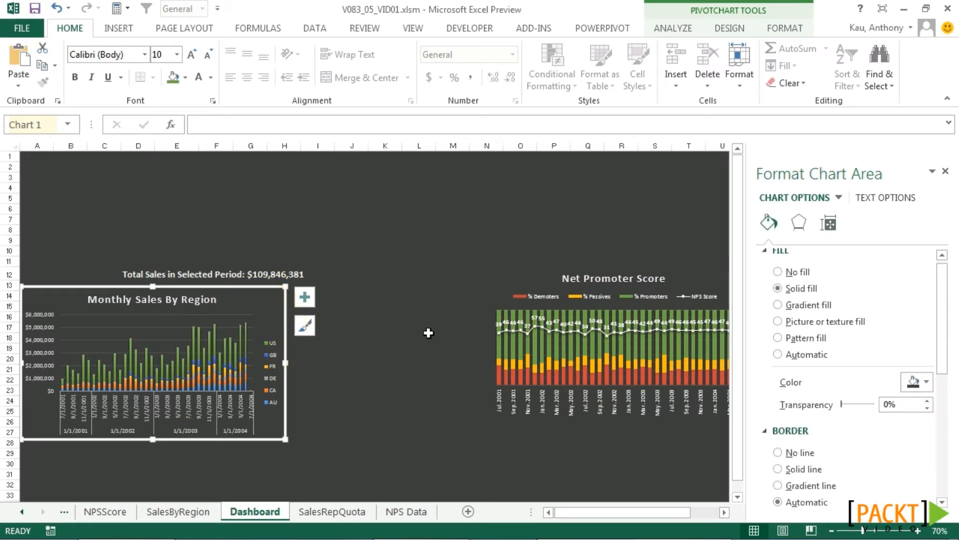
Set the Net Promoter Score chart's properties to "Don't move or size with cells".
{"action": "left_click", "coordinate": [521, 278]}
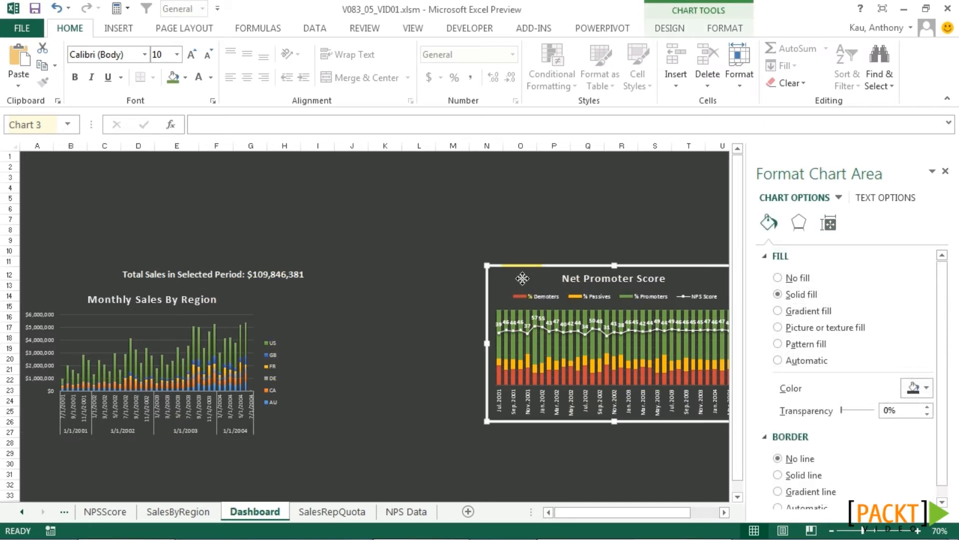
{"action": "right_click", "coordinate": [522, 279]}
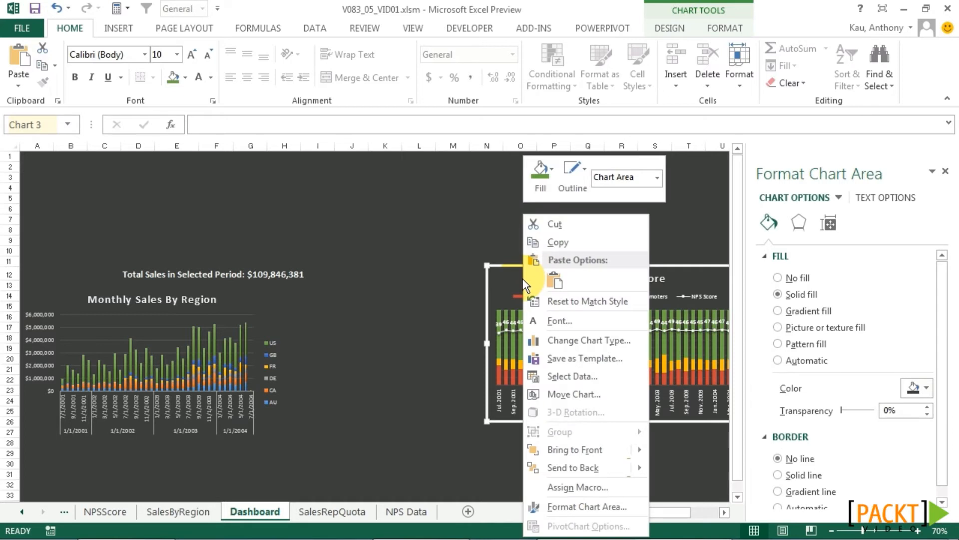
{"action": "left_click", "coordinate": [829, 226]}
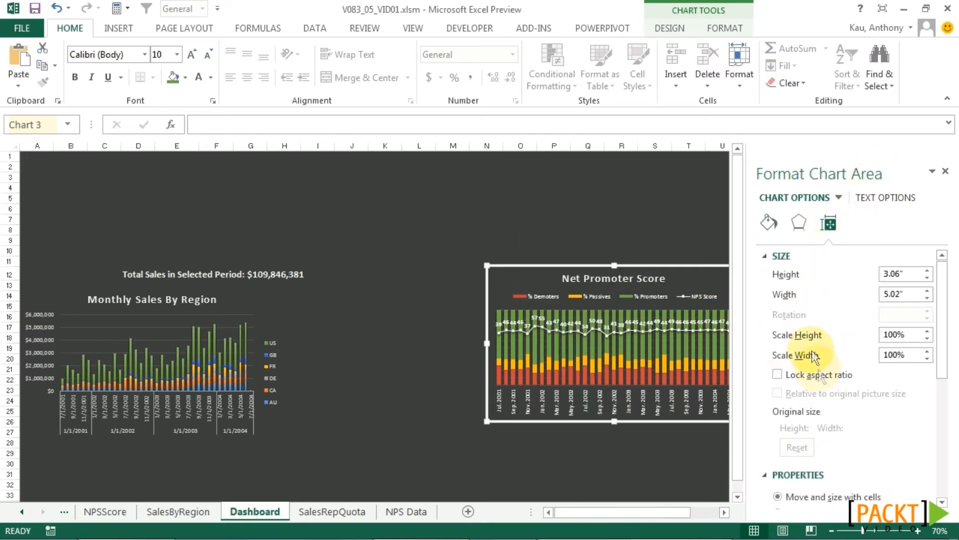
{"action": "scroll", "coordinate": [815, 370], "scroll_direction": "down", "scroll_amount": 4}
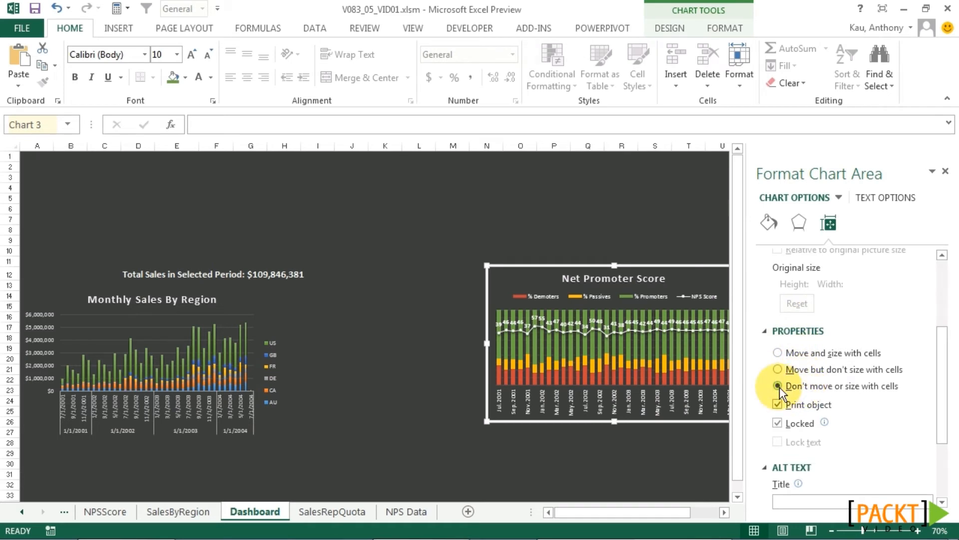
{"action": "left_click", "coordinate": [413, 312]}
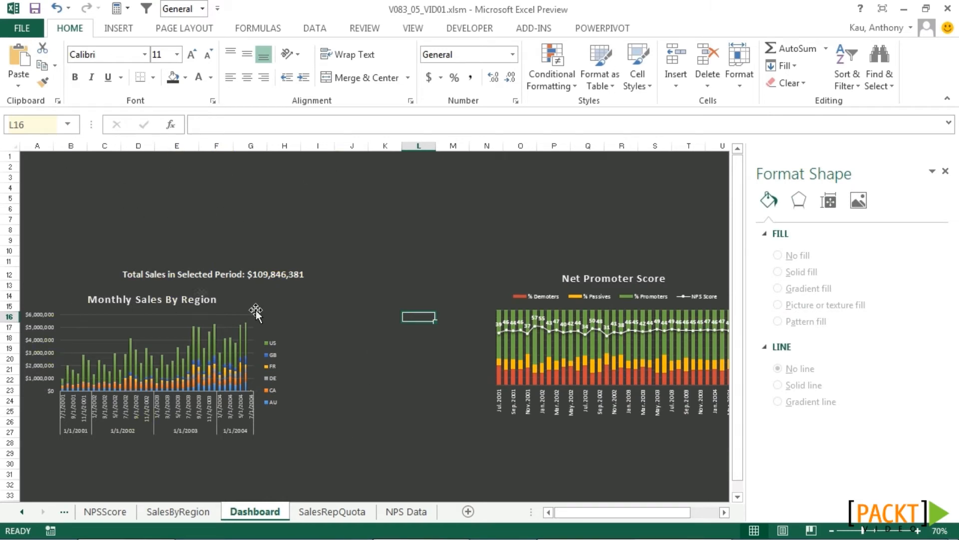
Fill row 11 with black and shrink its height to make a thin divider line above the charts.
{"action": "left_click", "coordinate": [6, 261]}
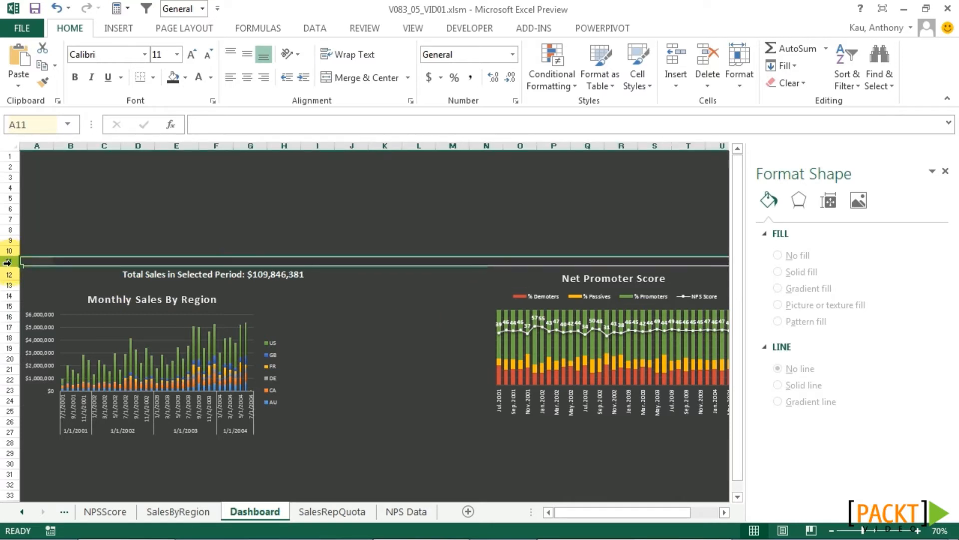
{"action": "left_click", "coordinate": [185, 77]}
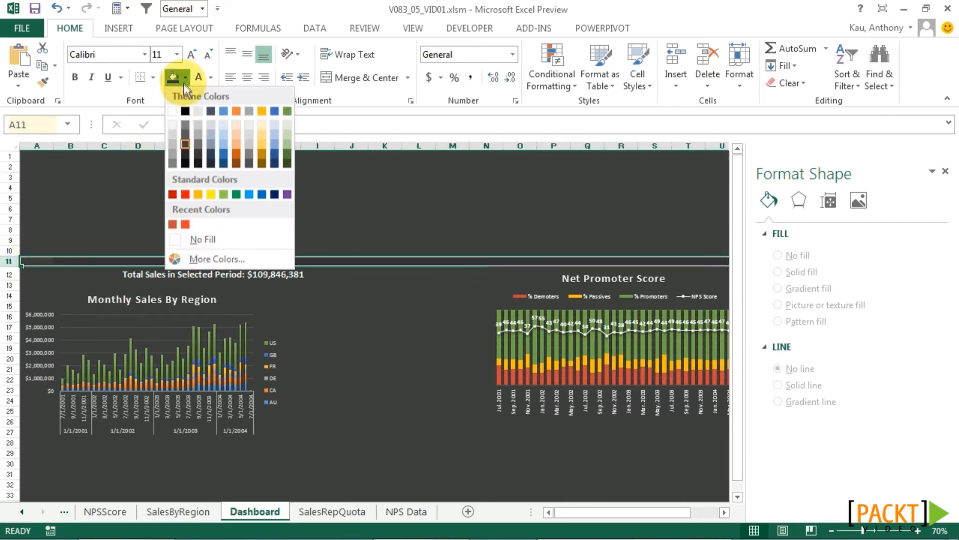
{"action": "left_click", "coordinate": [186, 111]}
{"action": "left_click_drag", "start_coordinate": [8, 267], "coordinate": [9, 260]}
{"action": "left_click", "coordinate": [140, 209]}
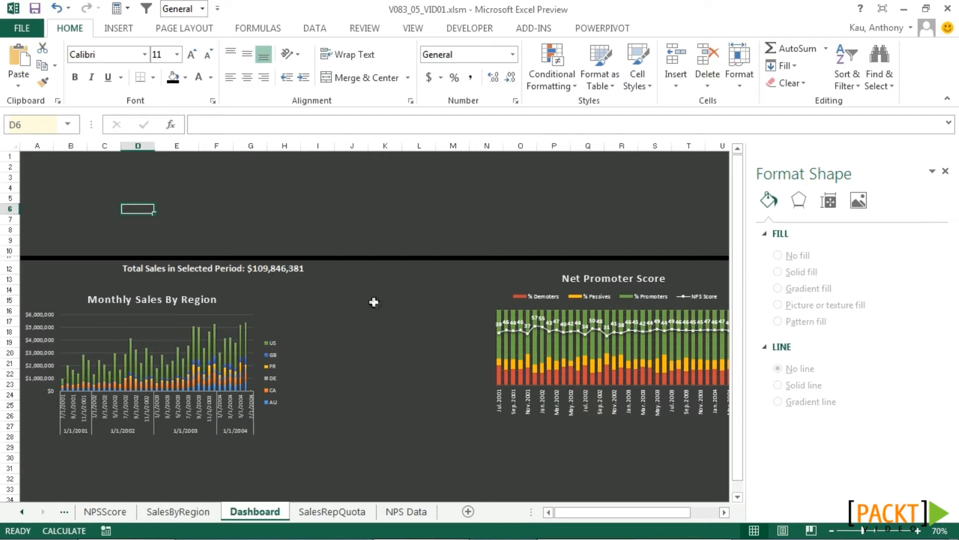
Close the formatting pane and enlarge the Monthly Sales By Region chart to span about columns A to J below the total sales line.
{"action": "key", "text": "ctrl+z"}
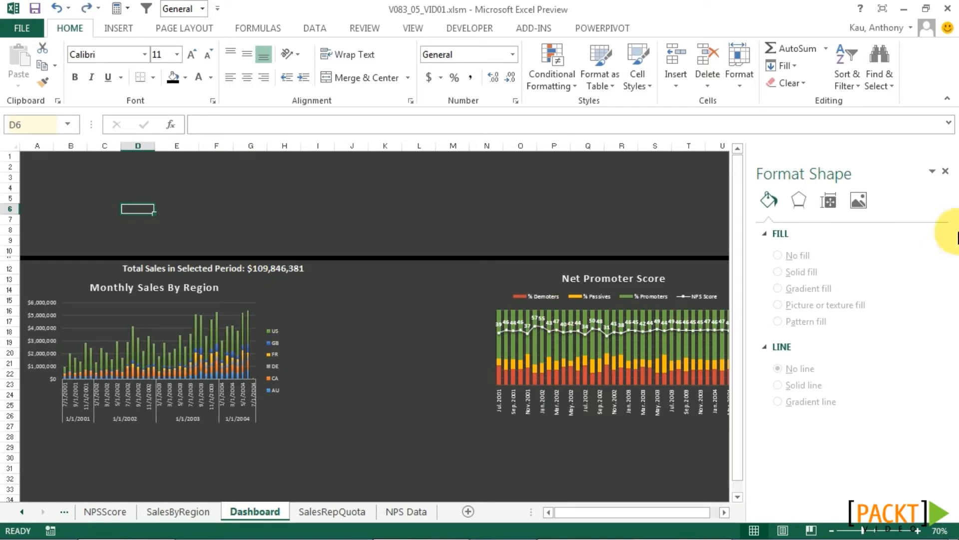
{"action": "left_click", "coordinate": [946, 173]}
{"action": "left_click", "coordinate": [273, 300]}
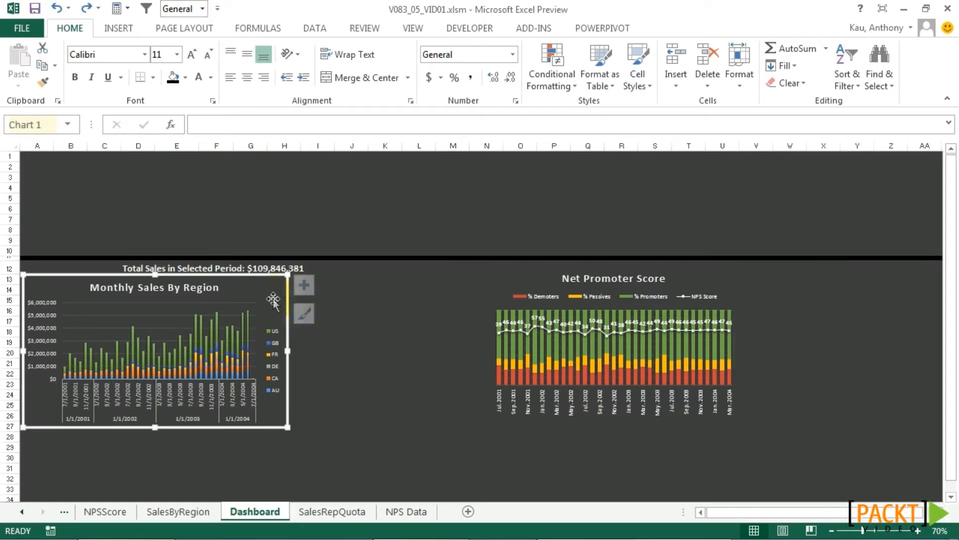
{"action": "left_click_drag", "start_coordinate": [286, 427], "coordinate": [362, 343]}
{"action": "scroll", "coordinate": [407, 347], "scroll_direction": "up", "scroll_amount": 6}
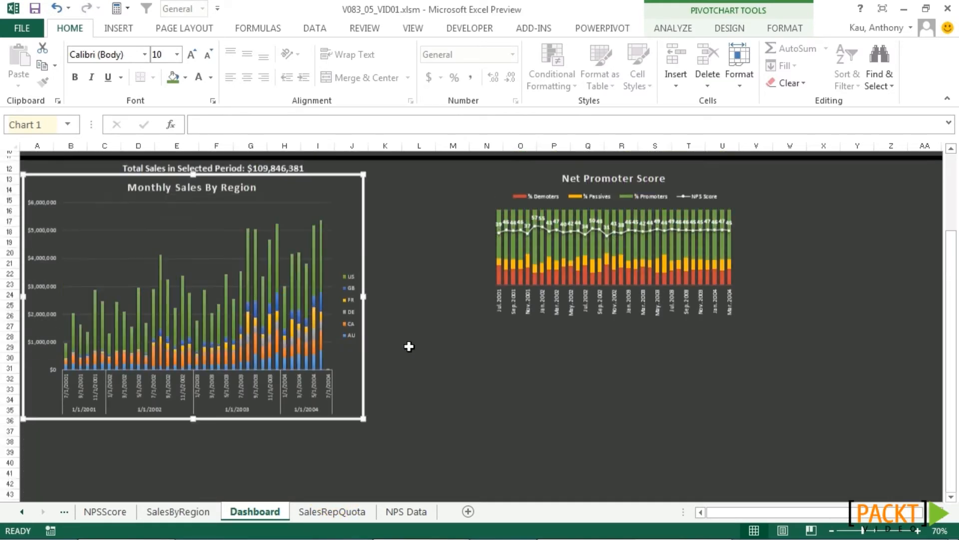
{"action": "scroll", "coordinate": [359, 365], "scroll_direction": "down", "scroll_amount": 1}
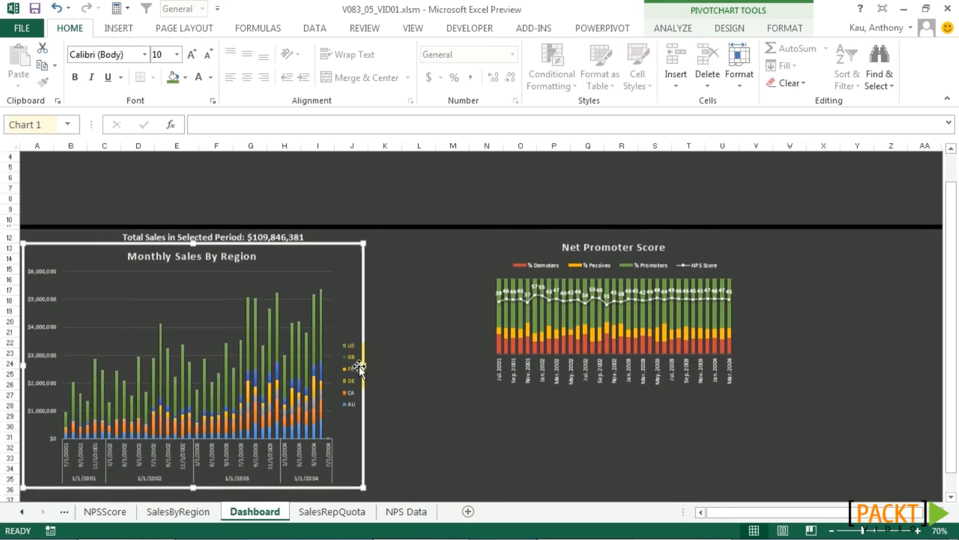
Slightly reduce the height of the Monthly Sales By Region chart from its lower corner.
{"action": "left_click", "coordinate": [363, 487]}
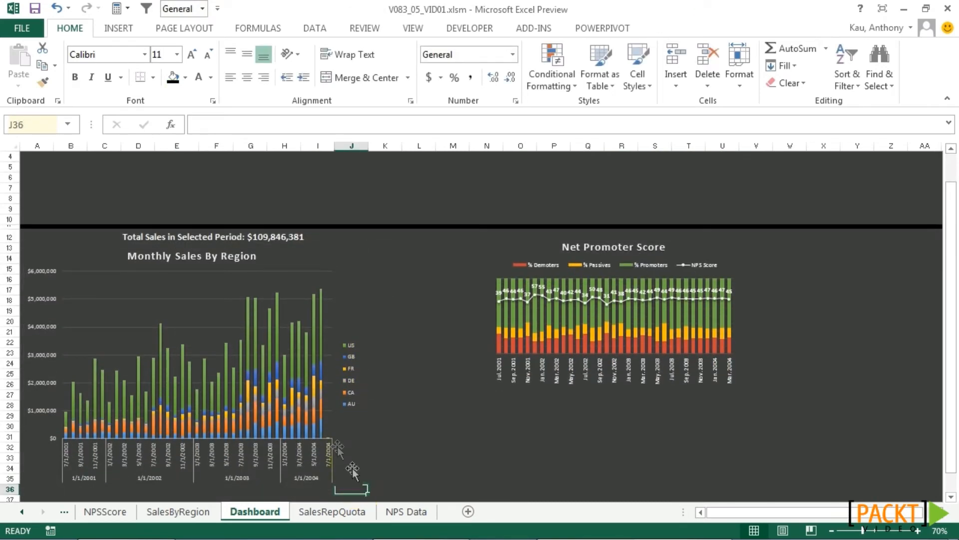
{"action": "left_click", "coordinate": [352, 468]}
{"action": "mouse_move", "coordinate": [362, 484]}
{"action": "left_mouse_down"}
{"action": "mouse_move", "coordinate": [360, 467]}
{"action": "mouse_move", "coordinate": [365, 474]}
{"action": "left_mouse_up"}
{"action": "scroll", "coordinate": [398, 411], "scroll_direction": "up", "scroll_amount": 1}
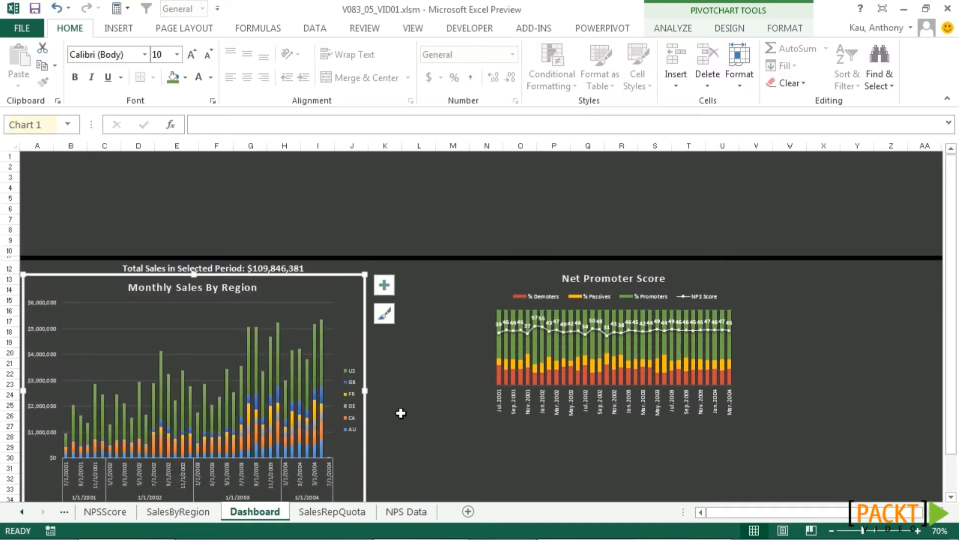
{"action": "left_click", "coordinate": [418, 469]}
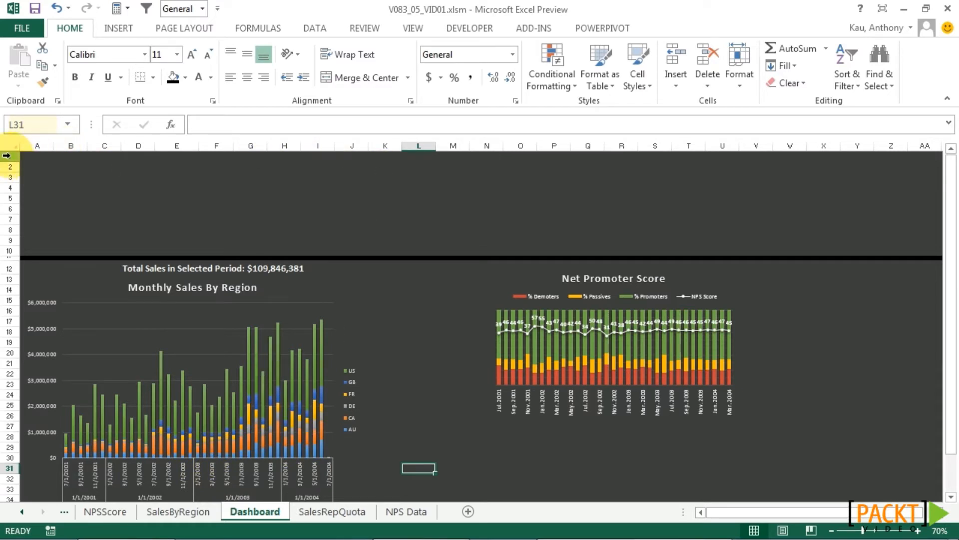
Move the Net Promoter Score chart to end around column Z and resize it to span about columns R to Z, rows 12 to 27.
{"action": "left_click", "coordinate": [699, 273]}
{"action": "left_click_drag", "start_coordinate": [699, 273], "coordinate": [868, 273]}
{"action": "left_click_drag", "start_coordinate": [649, 418], "coordinate": [580, 431]}
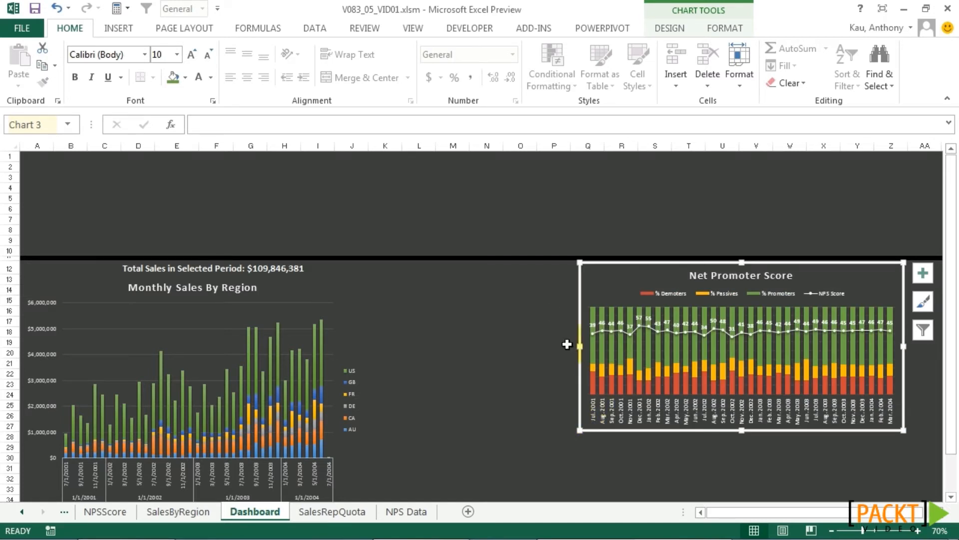
{"action": "left_click", "coordinate": [539, 325]}
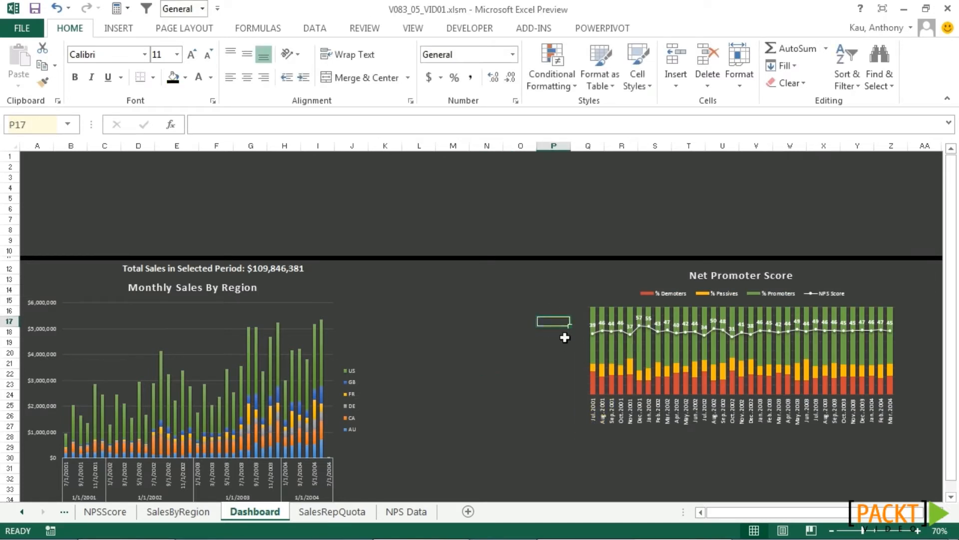
{"action": "left_click", "coordinate": [601, 353]}
{"action": "left_click_drag", "start_coordinate": [580, 346], "coordinate": [609, 345]}
{"action": "left_click", "coordinate": [552, 343]}
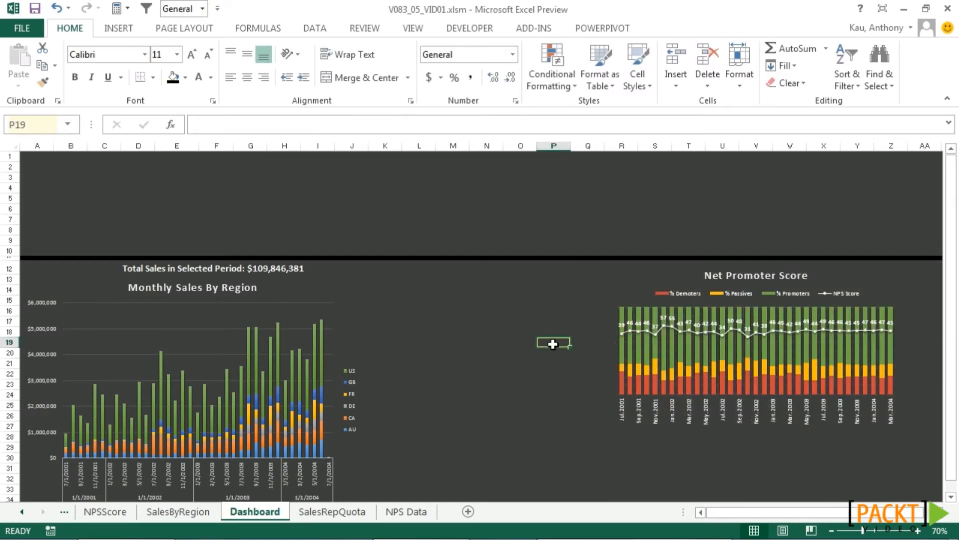
{"action": "left_click", "coordinate": [132, 269]}
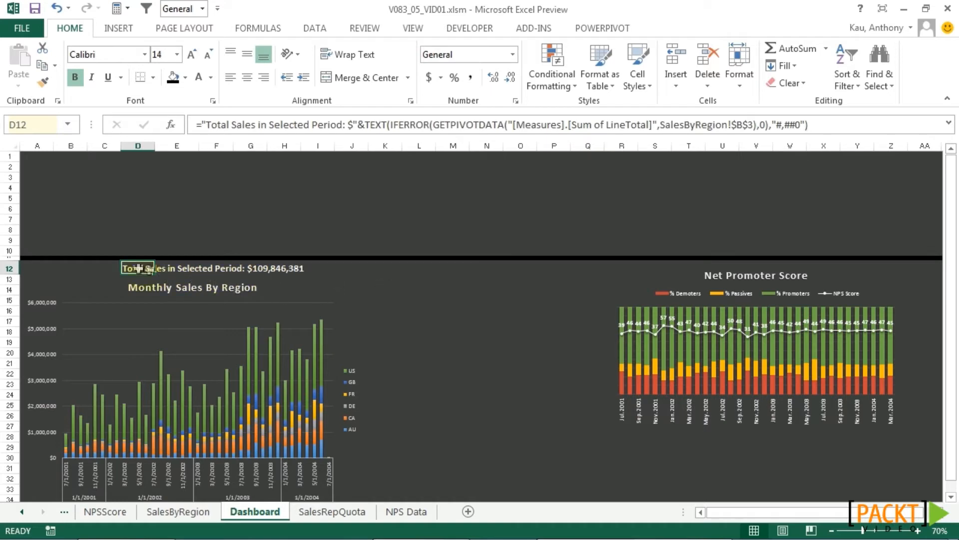
{"action": "left_click_drag", "start_coordinate": [139, 274], "coordinate": [108, 274]}
{"action": "key", "text": "ctrl+z"}
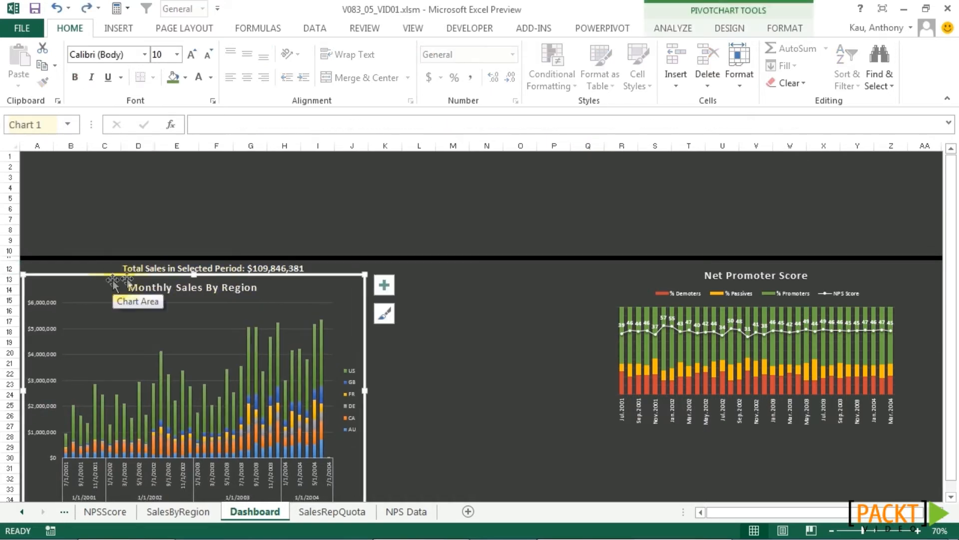
Move the Total Sales in Selected Period cell from D12 to B12 and narrow column A to a thin margin.
{"action": "left_click", "coordinate": [127, 265]}
{"action": "left_click_drag", "start_coordinate": [121, 267], "coordinate": [63, 268]}
{"action": "left_click_drag", "start_coordinate": [46, 147], "coordinate": [24, 153]}
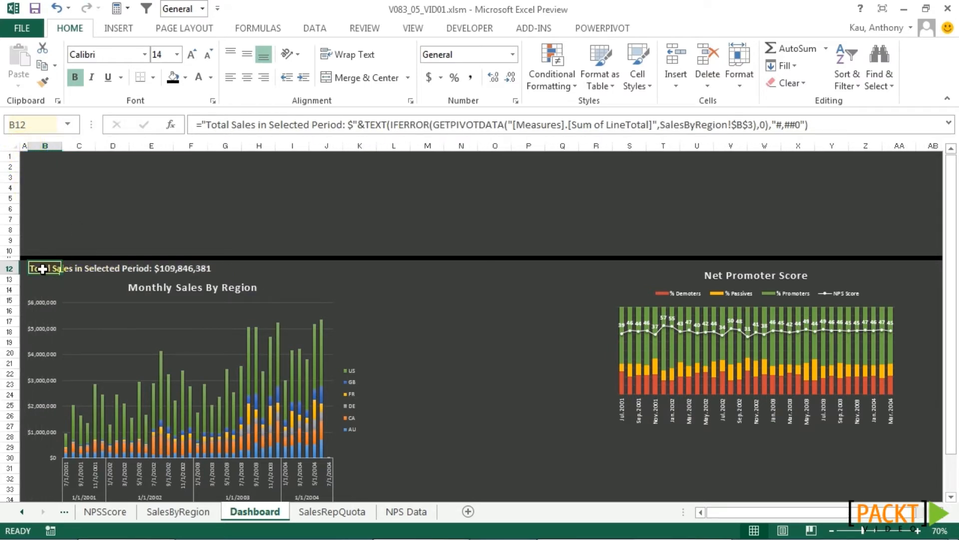
Merge and center the total sales text across B12:J12 and widen column J slightly to match the chart's edge.
{"action": "left_click_drag", "start_coordinate": [60, 268], "coordinate": [325, 269]}
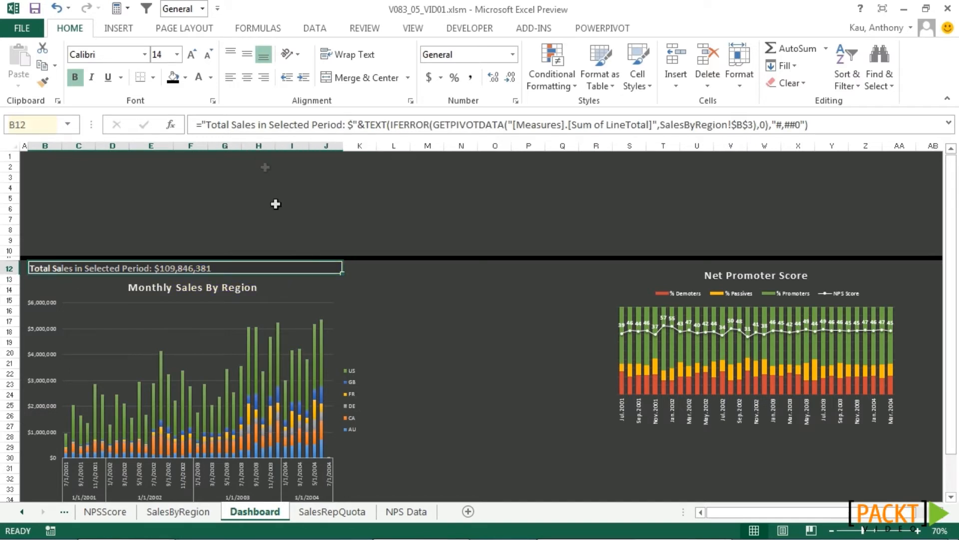
{"action": "left_click", "coordinate": [366, 77]}
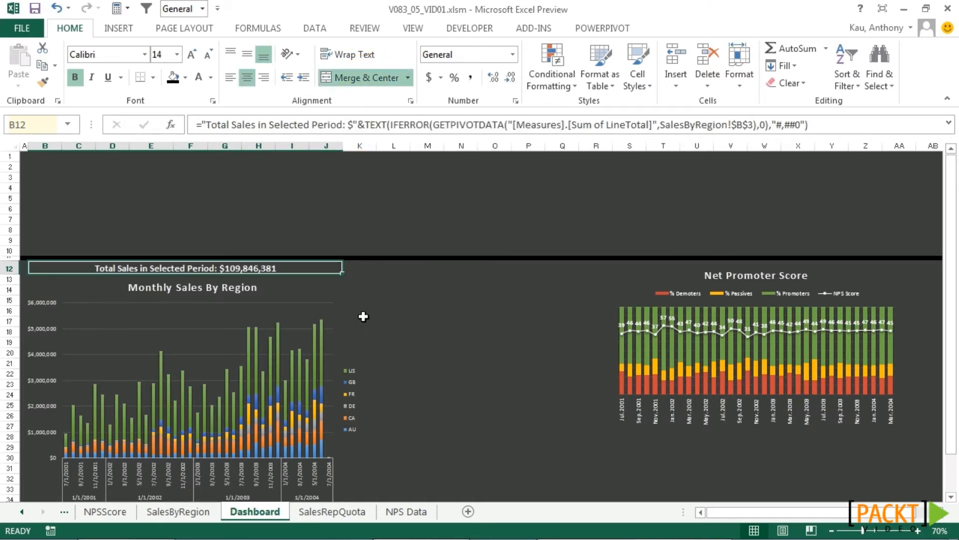
{"action": "left_click_drag", "start_coordinate": [343, 145], "coordinate": [359, 144]}
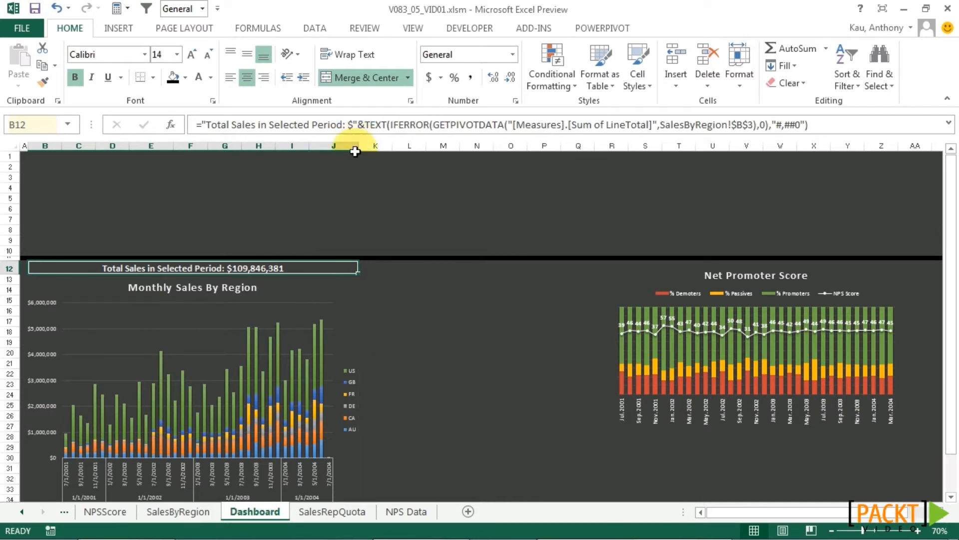
{"action": "left_click", "coordinate": [376, 331]}
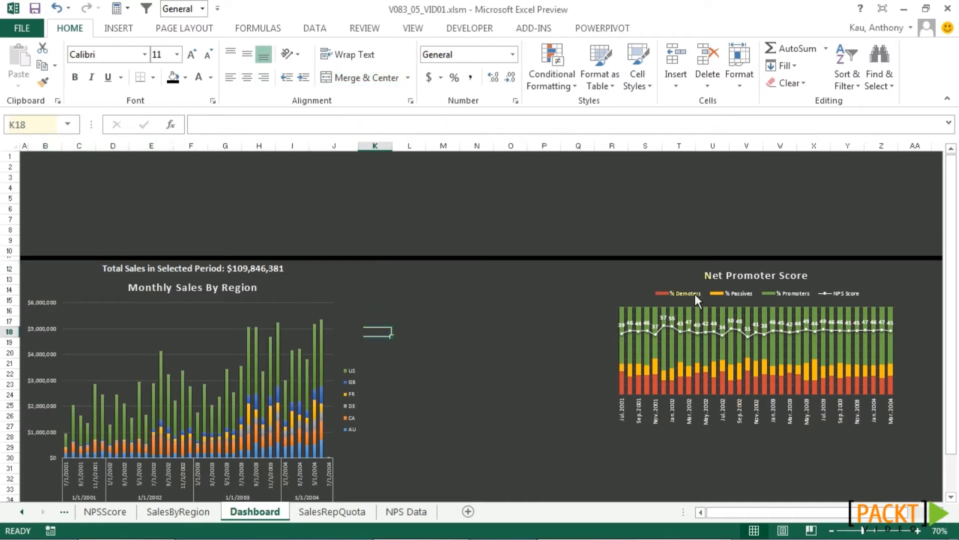
Enter the heading "Top Performing Sales Reps in Q2 '04" in cell S28 below the Net Promoter Score chart.
{"action": "left_click", "coordinate": [655, 434]}
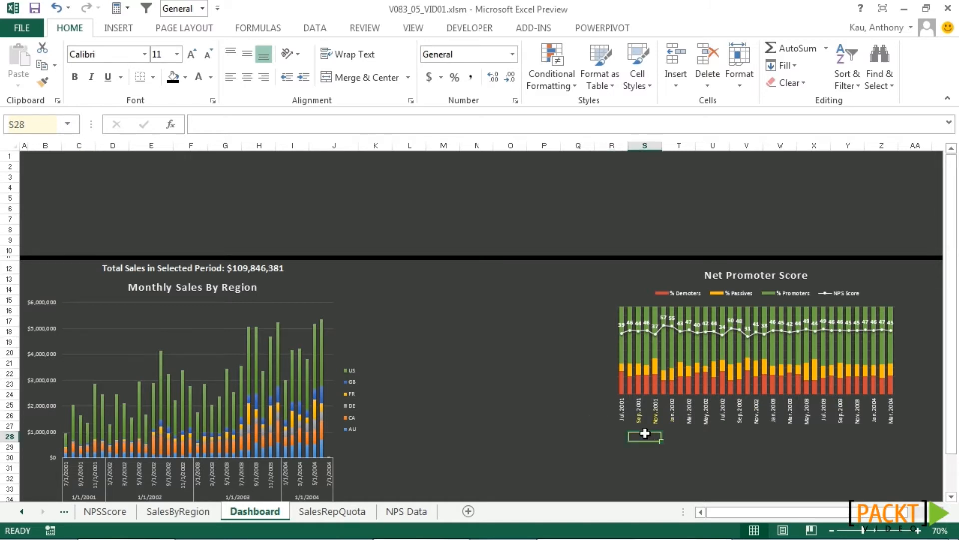
{"action": "type", "text": "Top"}
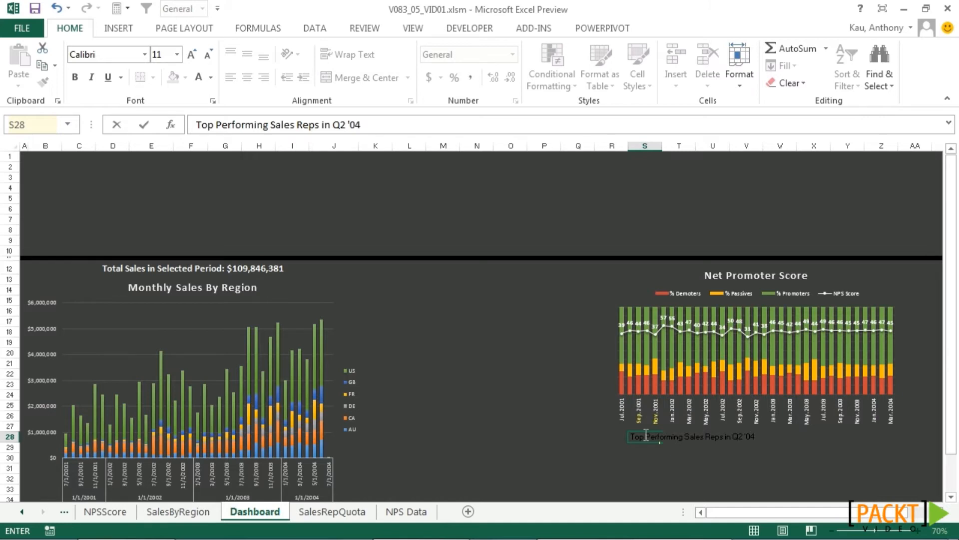
{"action": "key", "text": "ctrl+Return"}
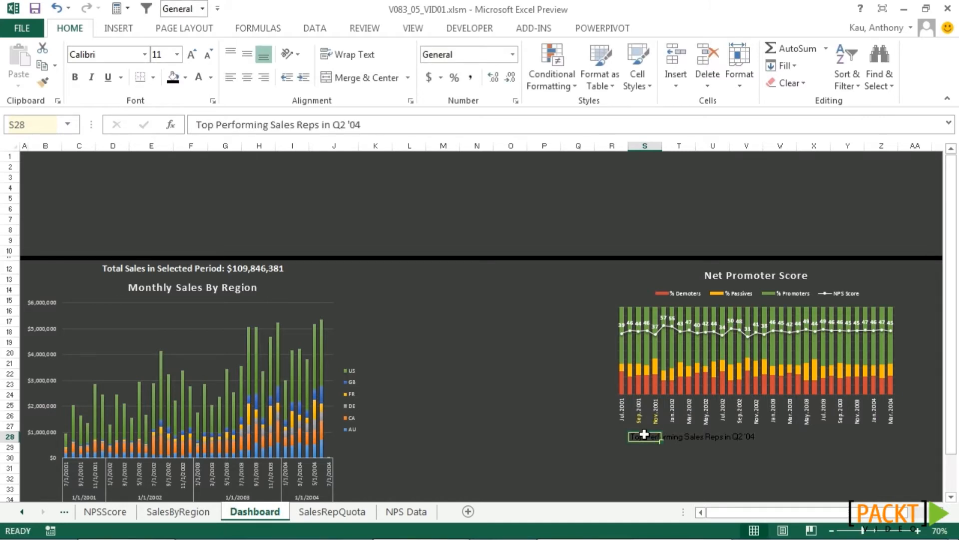
Format the sales reps heading in S28 with a white, bold font.
{"action": "left_click", "coordinate": [185, 77]}
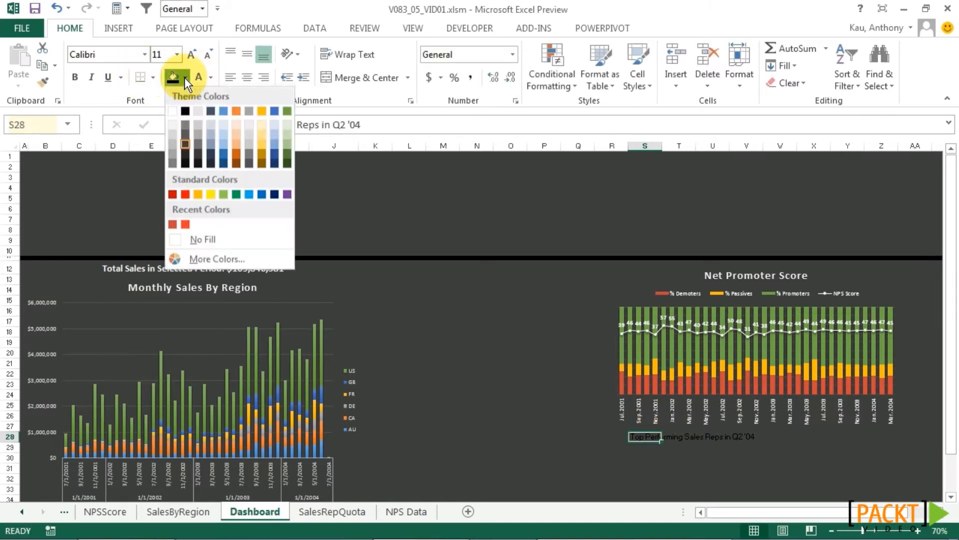
{"action": "left_click", "coordinate": [211, 77]}
{"action": "left_click", "coordinate": [199, 75]}
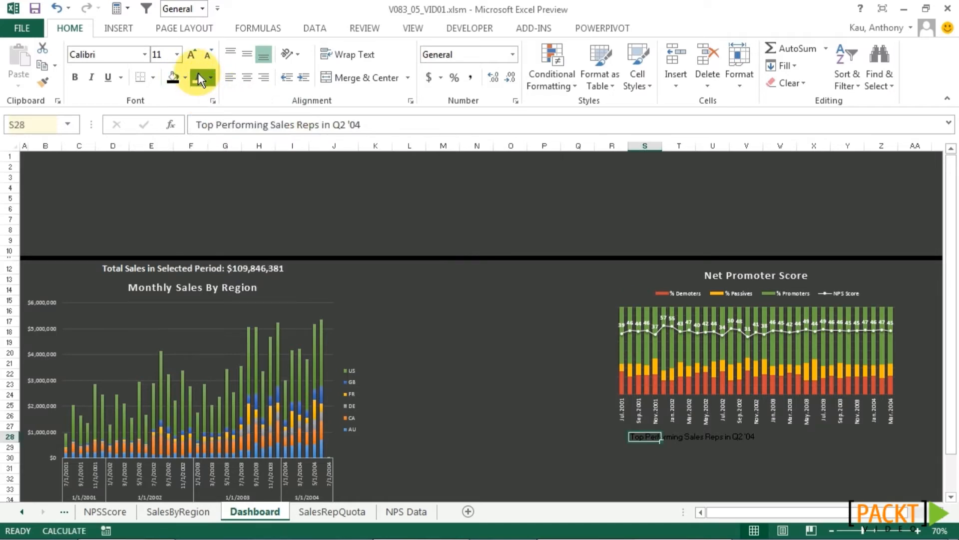
{"action": "left_click", "coordinate": [74, 80]}
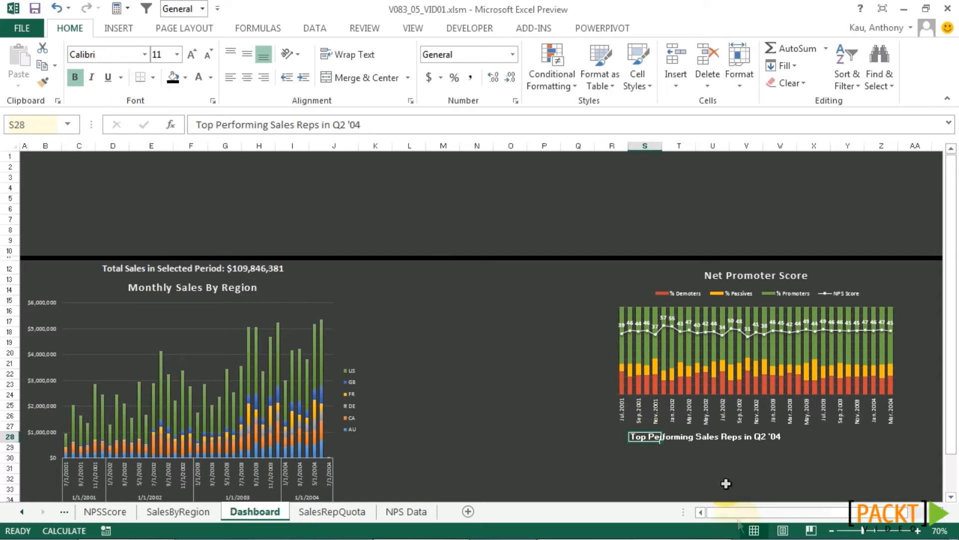
Move the sales rep PivotTable from the SalesRepQuota sheet to Dashboard cell S30, and shift it up one row to S29 beneath its heading.
{"action": "left_click", "coordinate": [353, 514]}
{"action": "left_click_drag", "start_coordinate": [105, 194], "coordinate": [340, 272]}
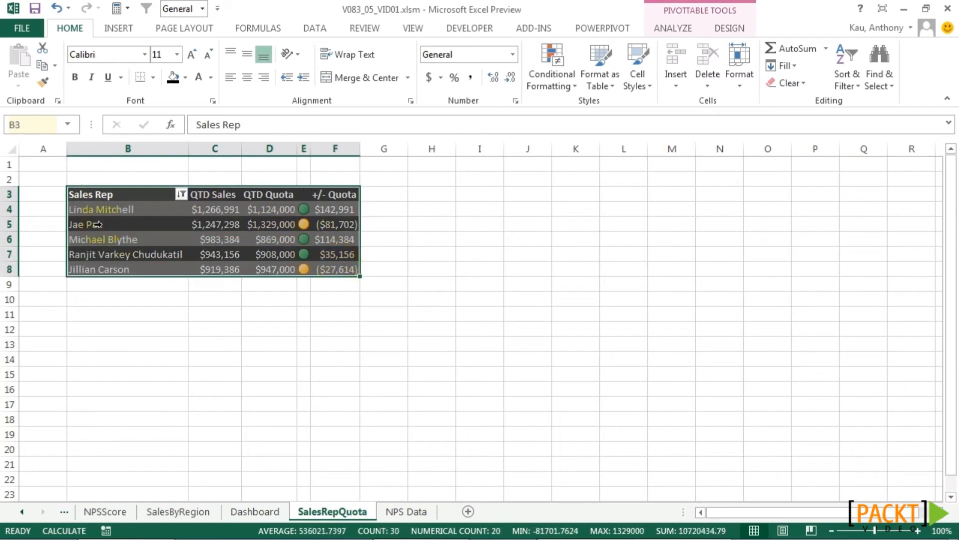
{"action": "left_click", "coordinate": [668, 31]}
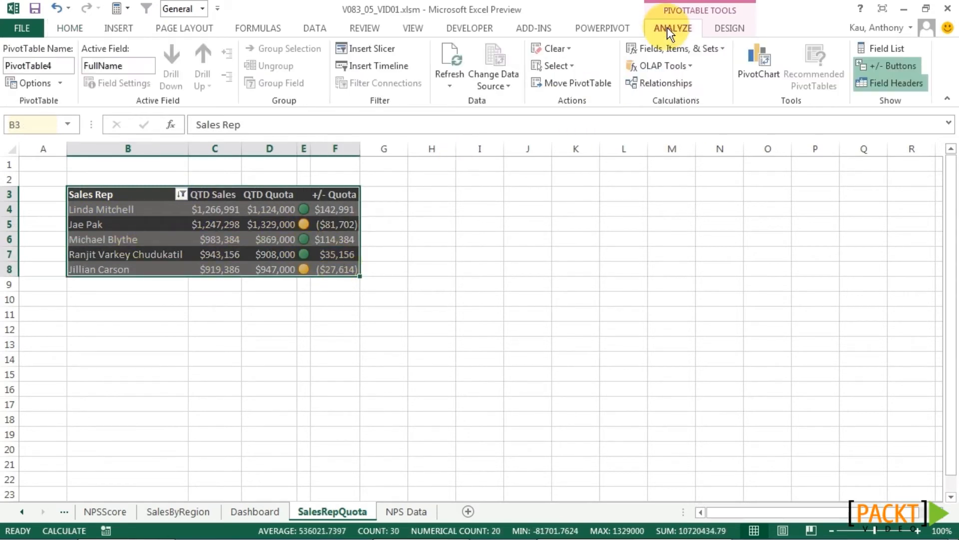
{"action": "left_click", "coordinate": [594, 86]}
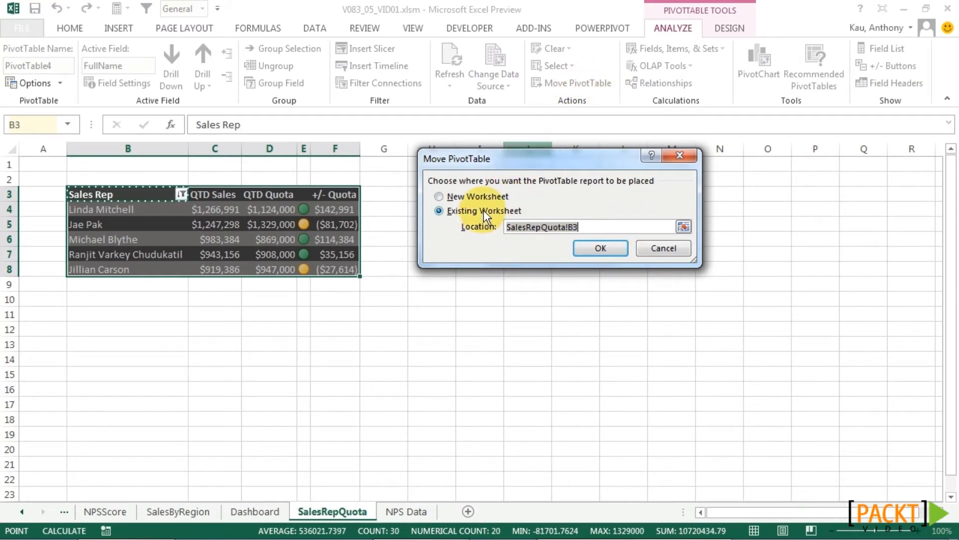
{"action": "left_click", "coordinate": [683, 226]}
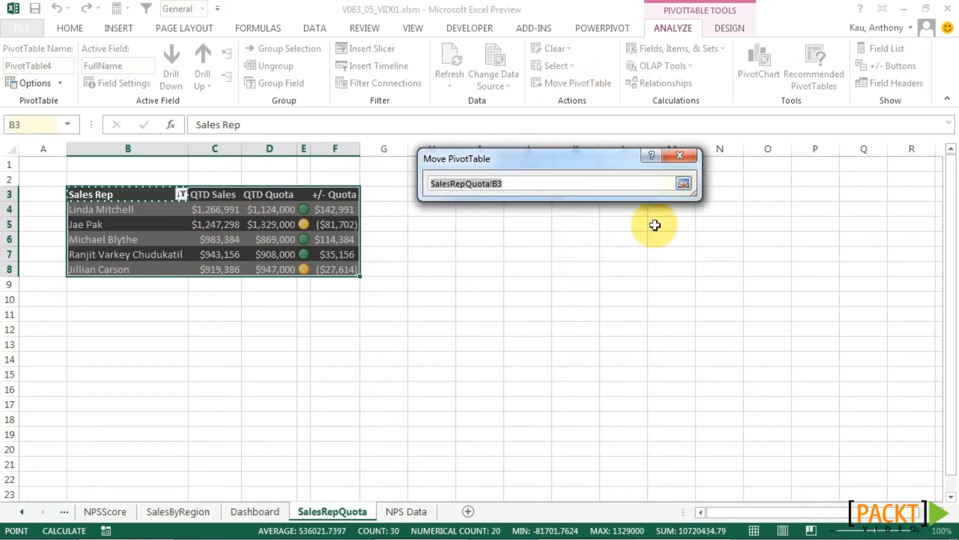
{"action": "left_click", "coordinate": [255, 511]}
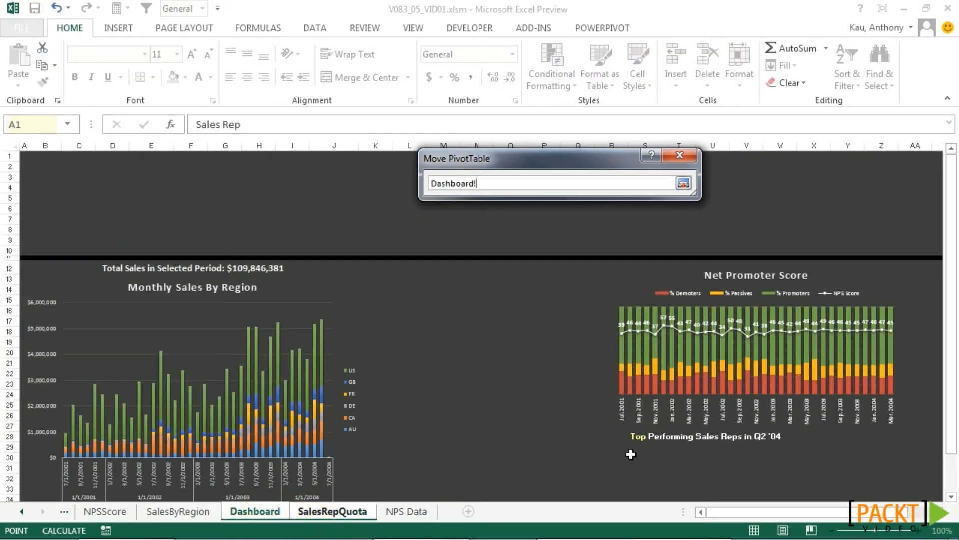
{"action": "left_click", "coordinate": [632, 455]}
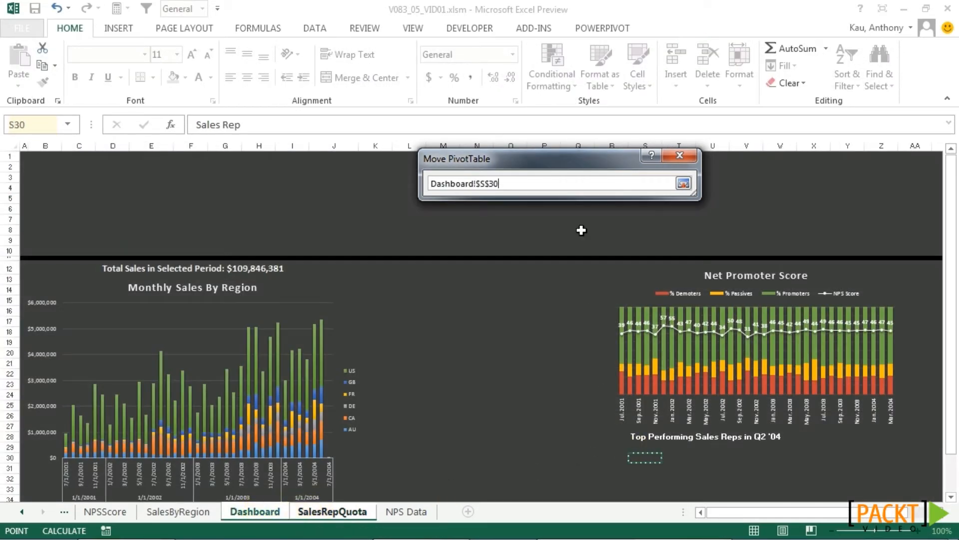
{"action": "left_click", "coordinate": [684, 184]}
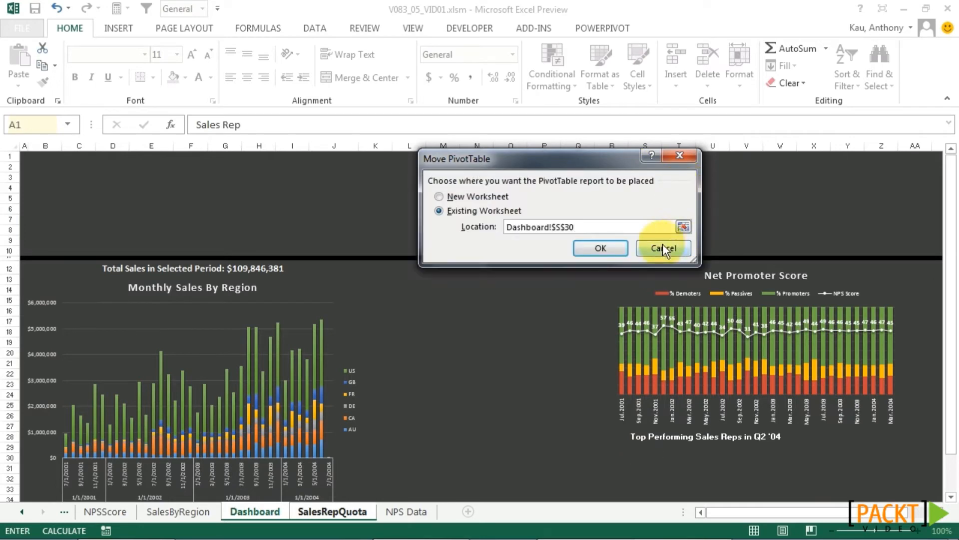
{"action": "left_click", "coordinate": [607, 249]}
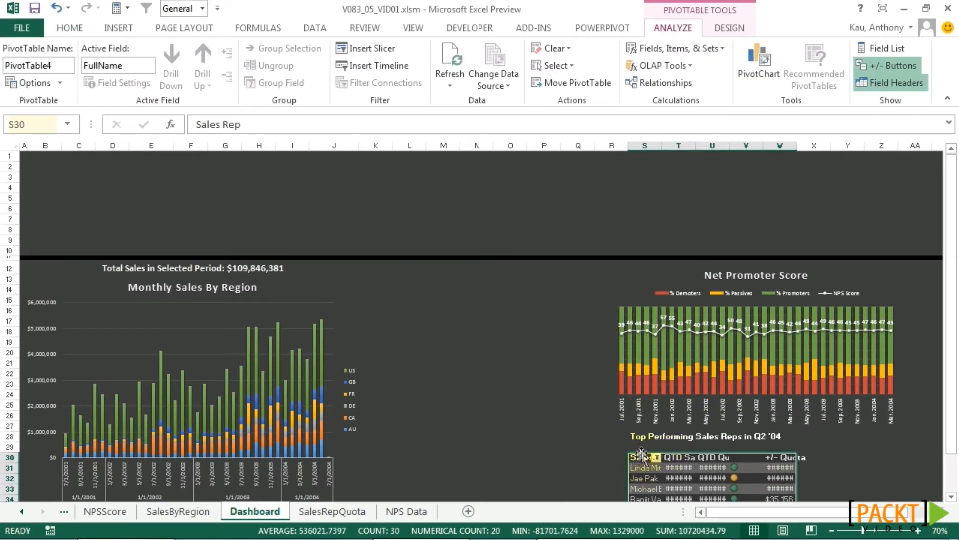
{"action": "left_click_drag", "start_coordinate": [644, 455], "coordinate": [640, 447]}
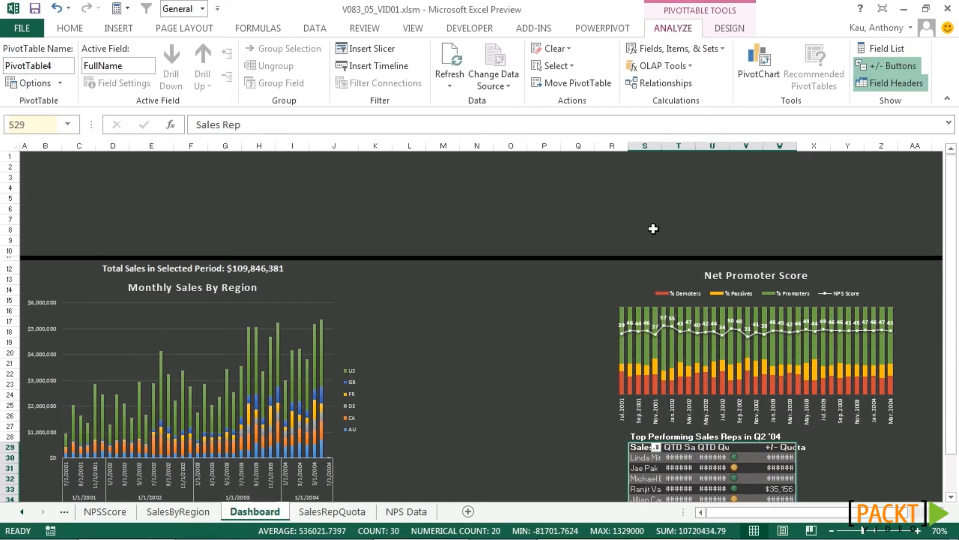
Resize columns S:W to fit the sales rep PivotTable and merge and center its heading across S28:W28.
{"action": "left_click_drag", "start_coordinate": [662, 146], "coordinate": [902, 145]}
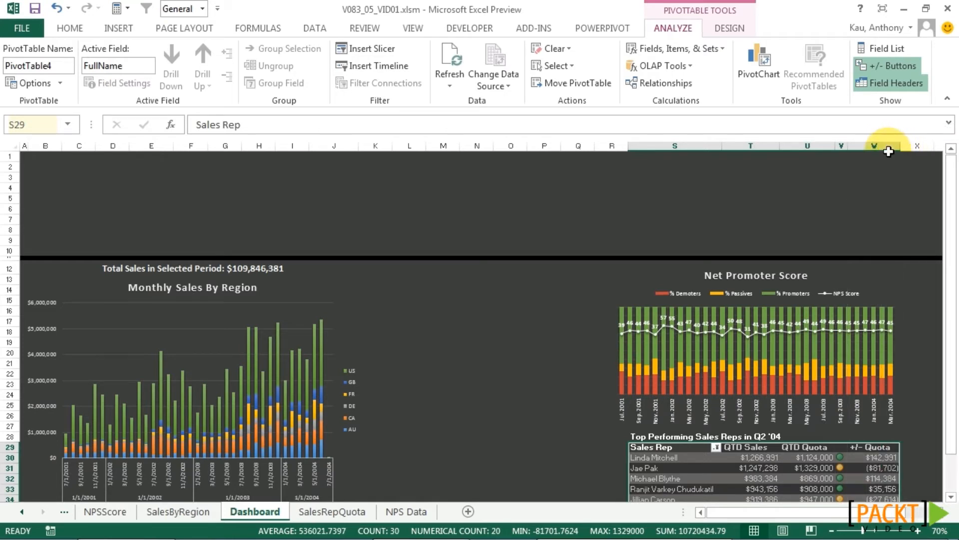
{"action": "left_click", "coordinate": [655, 436]}
{"action": "left_click_drag", "start_coordinate": [655, 436], "coordinate": [899, 437]}
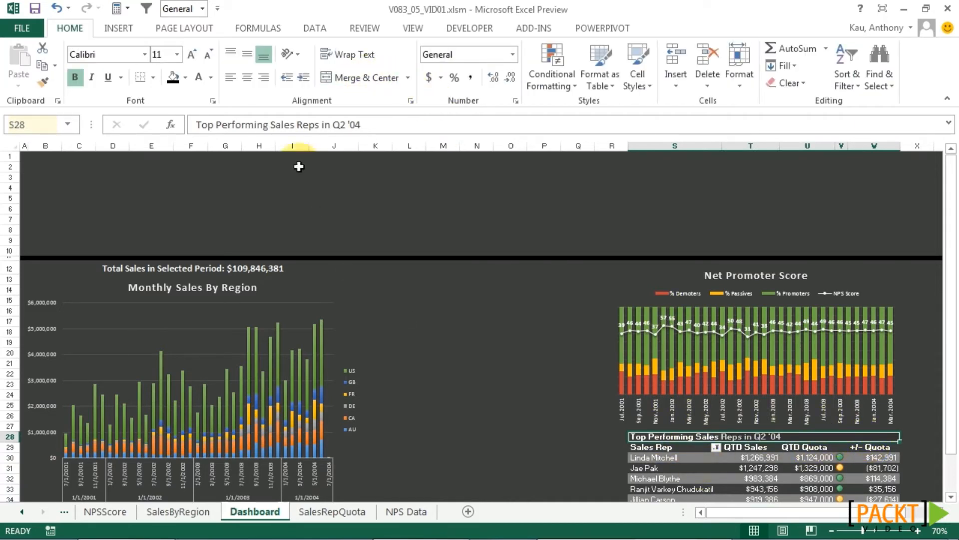
{"action": "left_click", "coordinate": [352, 76]}
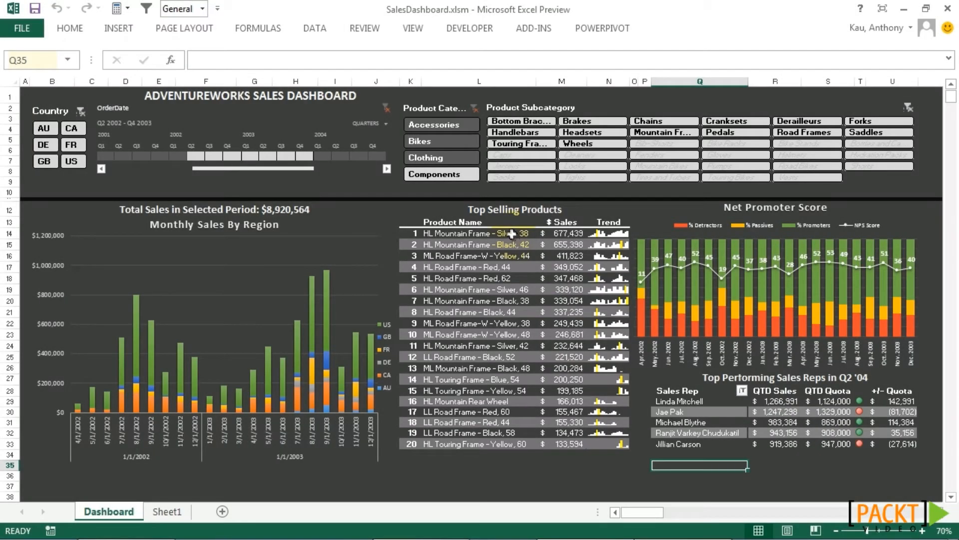
Examine the Top Selling Products table in the finished SalesDashboard workbook as a layout reference.
{"action": "left_click", "coordinate": [510, 233]}
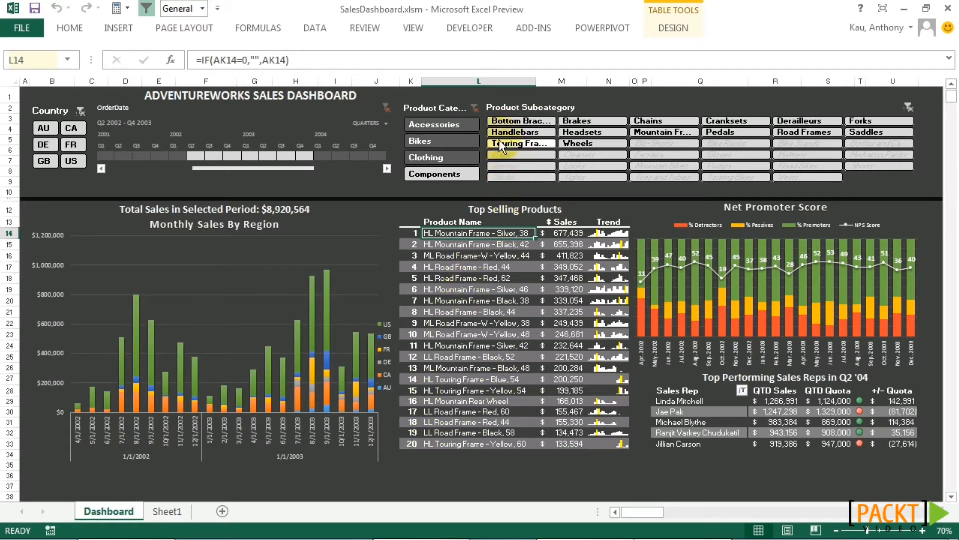
{"action": "left_click", "coordinate": [524, 124]}
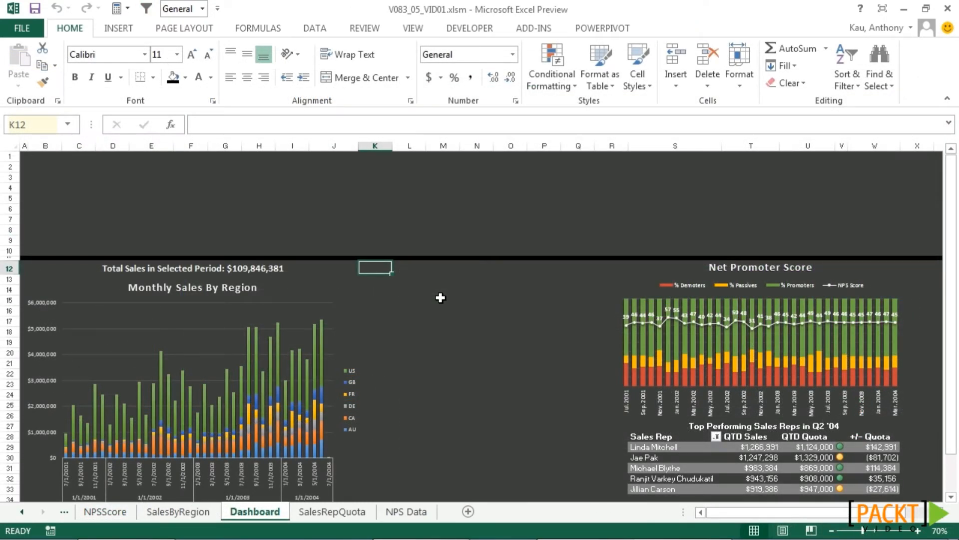
Enter the heading "Top Selling Products" in K12 and format K12:R34 with a white, bold font.
{"action": "type", "text": "Top Selling Products"}
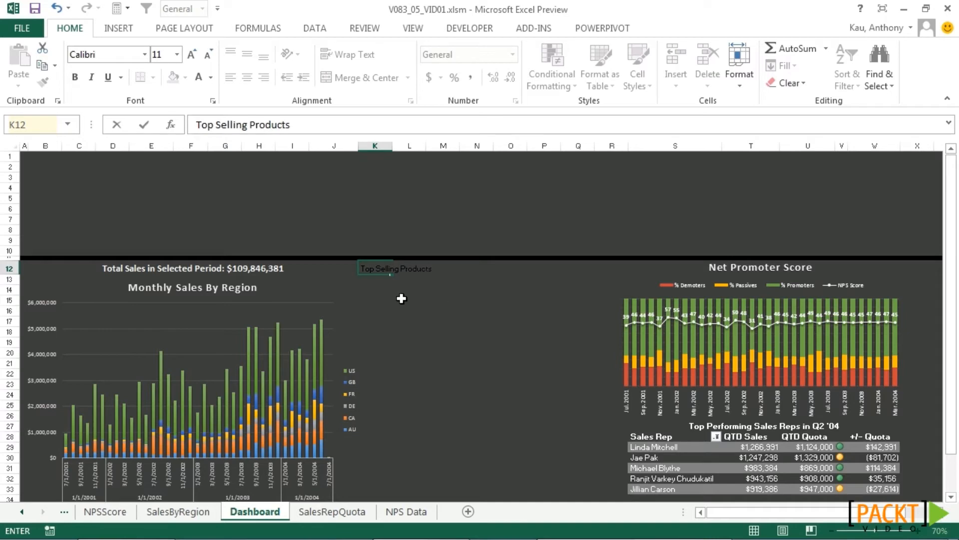
{"action": "left_click", "coordinate": [402, 298]}
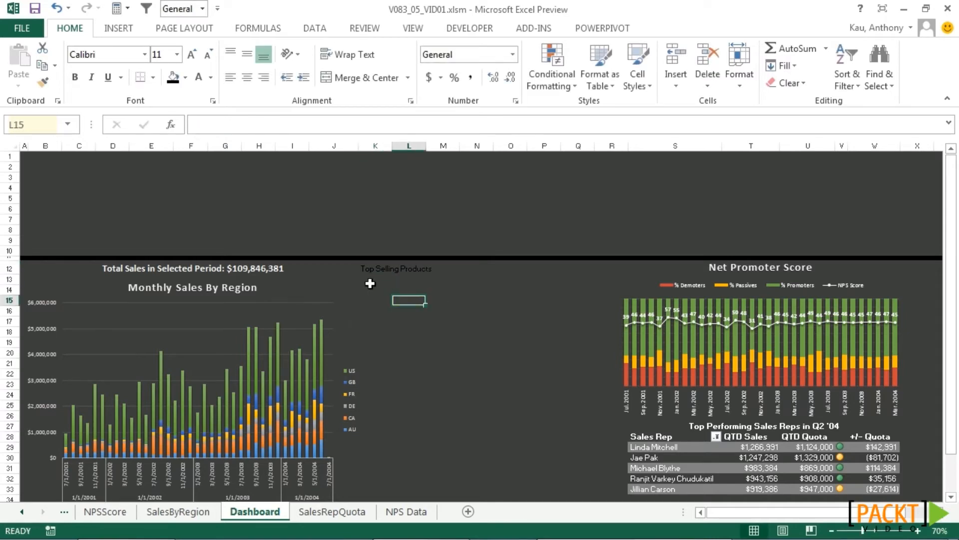
{"action": "left_click_drag", "start_coordinate": [375, 269], "coordinate": [608, 448]}
{"action": "left_click", "coordinate": [198, 77]}
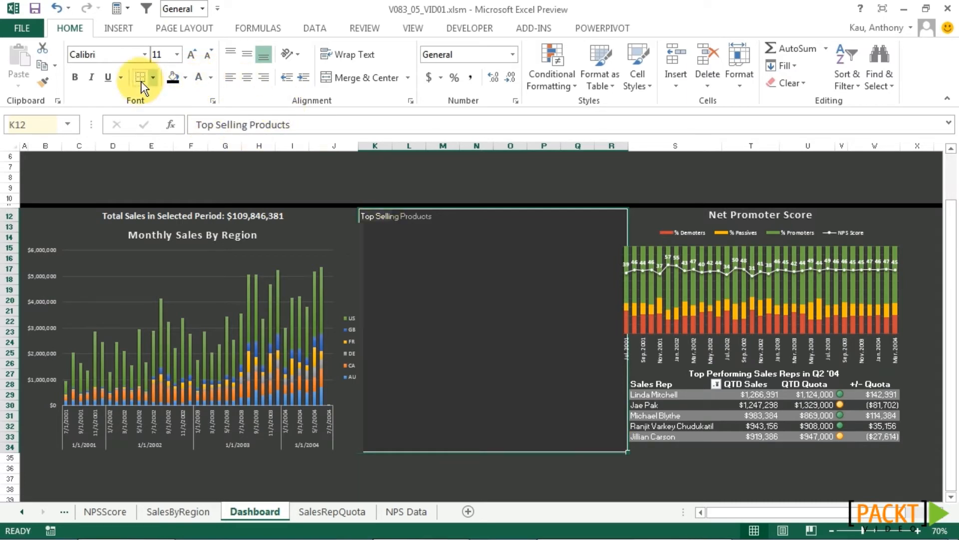
{"action": "left_click", "coordinate": [76, 78]}
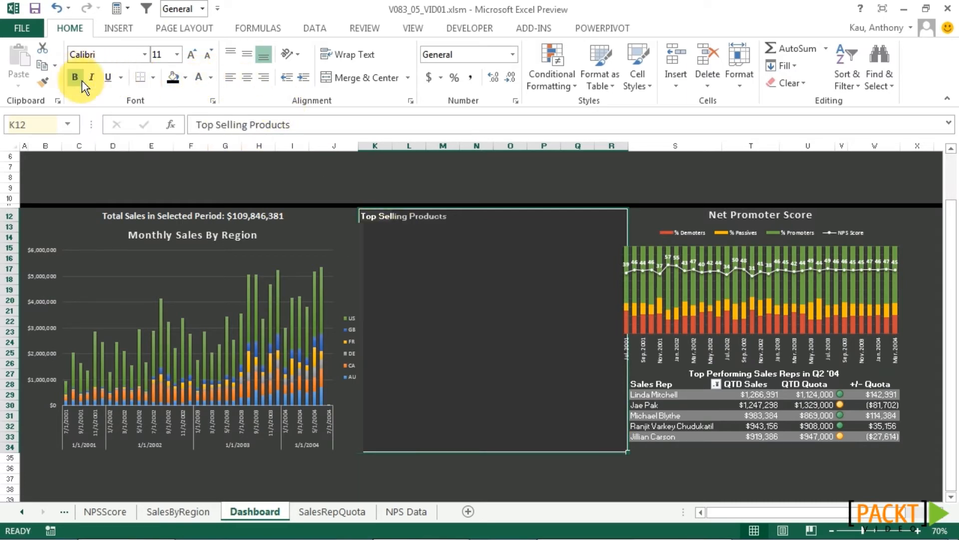
Enter the column headers Product Name, Sales and Trend in L13:N13 below the Top Selling Products heading.
{"action": "left_click", "coordinate": [382, 226]}
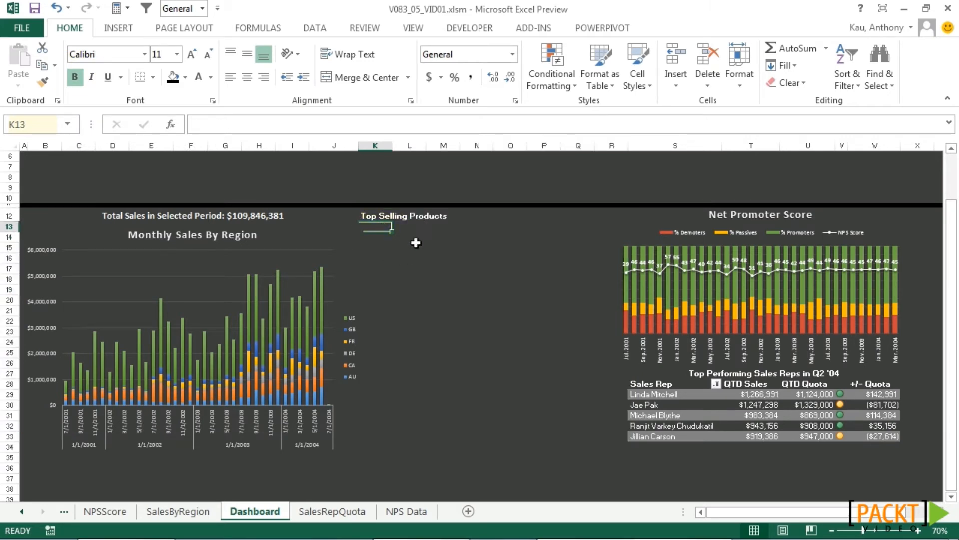
{"action": "key", "text": "Right"}
{"action": "type", "text": "P"}
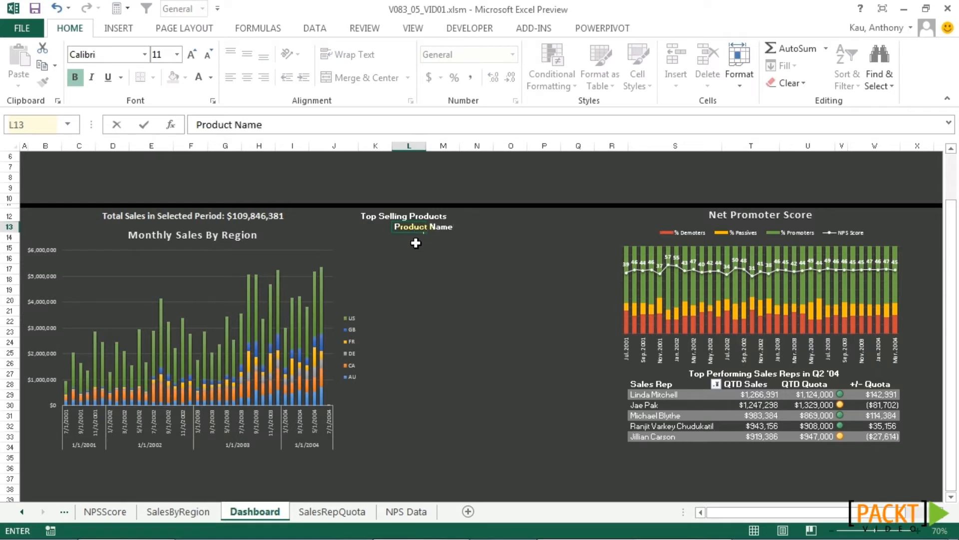
{"action": "key", "text": "Tab"}
{"action": "type", "text": "Sales"}
{"action": "key", "text": "Tab"}
{"action": "type", "text": "Tre"}
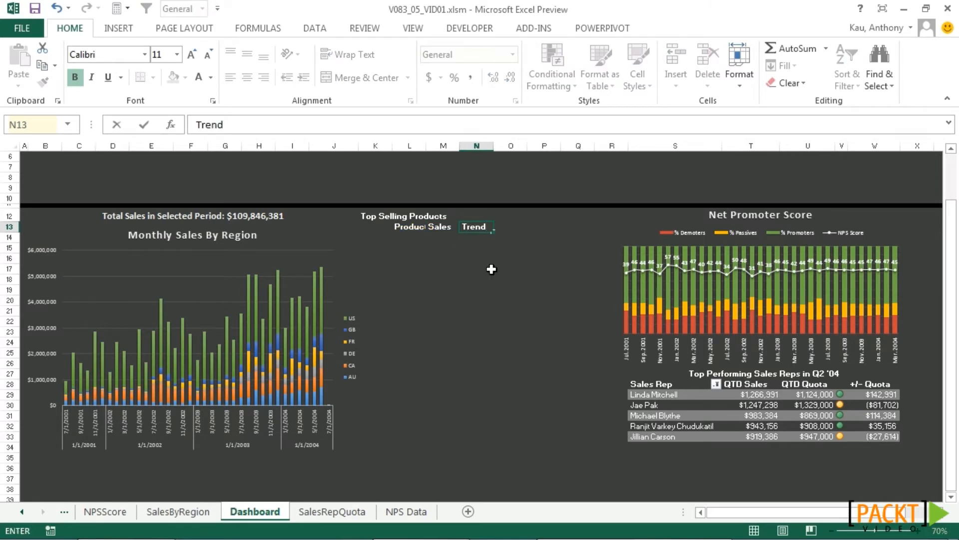
{"action": "left_click", "coordinate": [384, 230]}
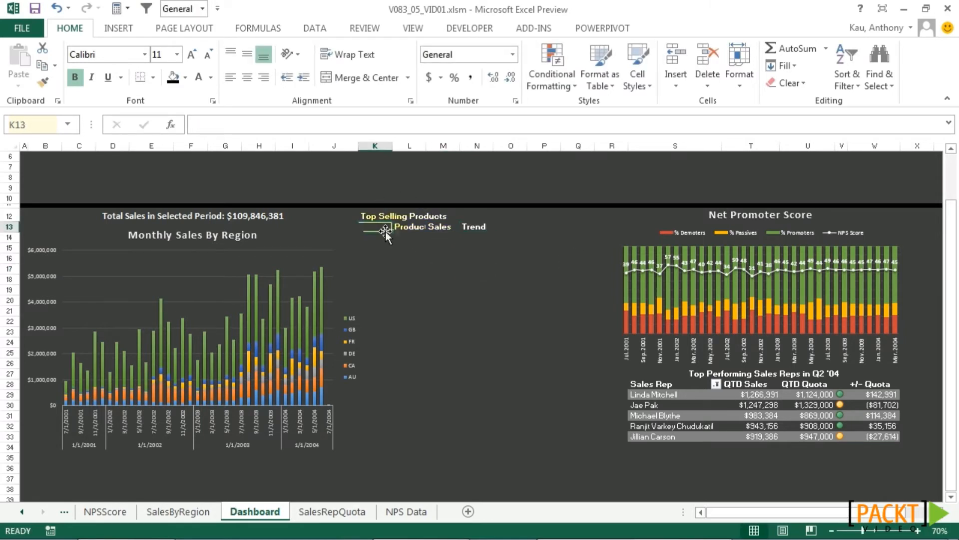
Narrow column K, widen columns L:N for the product table, and delete the surplus columns O:Q.
{"action": "left_click_drag", "start_coordinate": [392, 146], "coordinate": [677, 144]}
{"action": "right_click", "coordinate": [677, 144]}
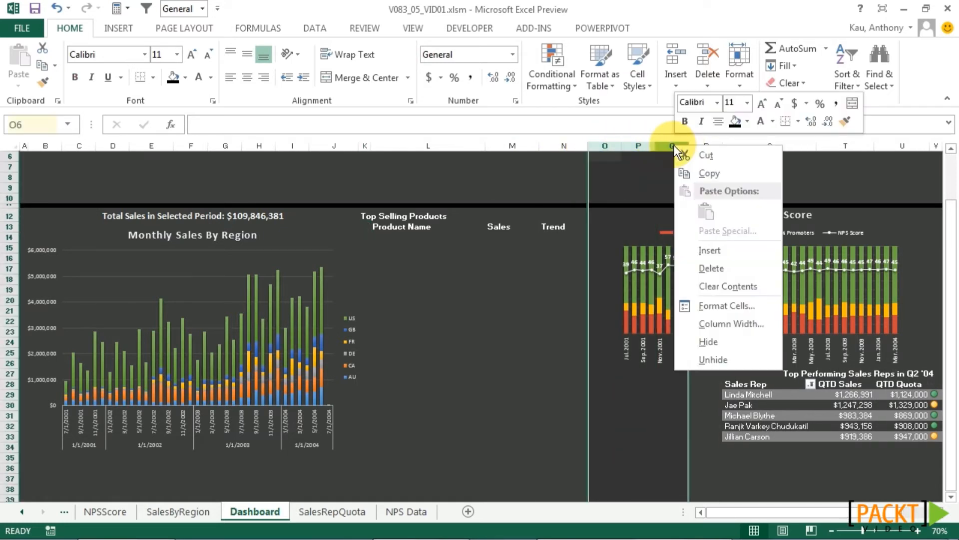
{"action": "left_click", "coordinate": [719, 268]}
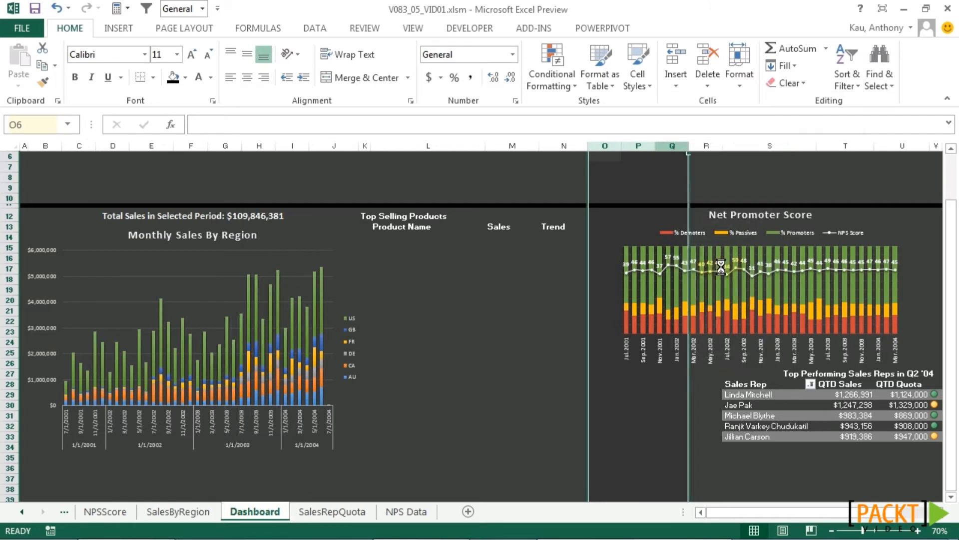
{"action": "left_click", "coordinate": [512, 289]}
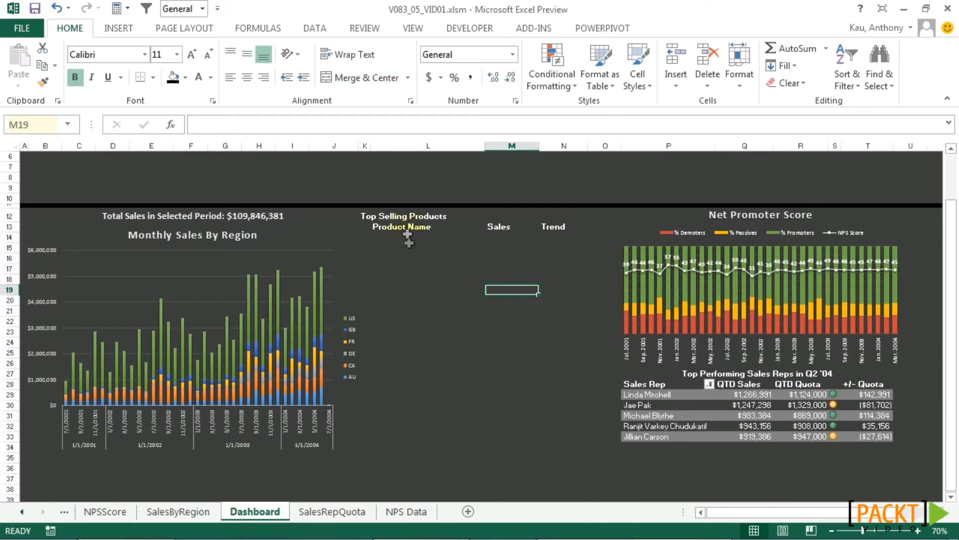
Insert a narrow column before the Product Name column to hold the ranking numbers.
{"action": "left_click", "coordinate": [372, 239]}
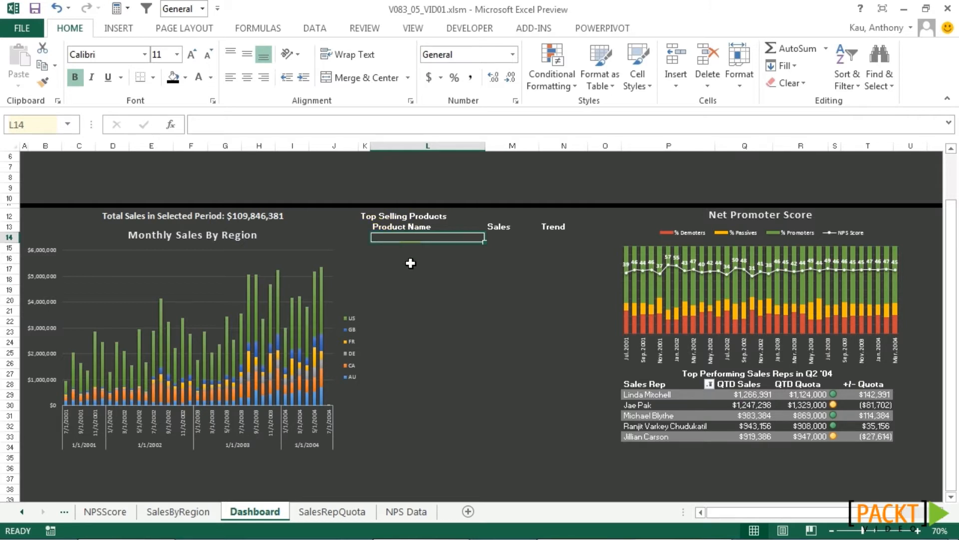
{"action": "left_click", "coordinate": [364, 238]}
{"action": "left_click", "coordinate": [379, 145]}
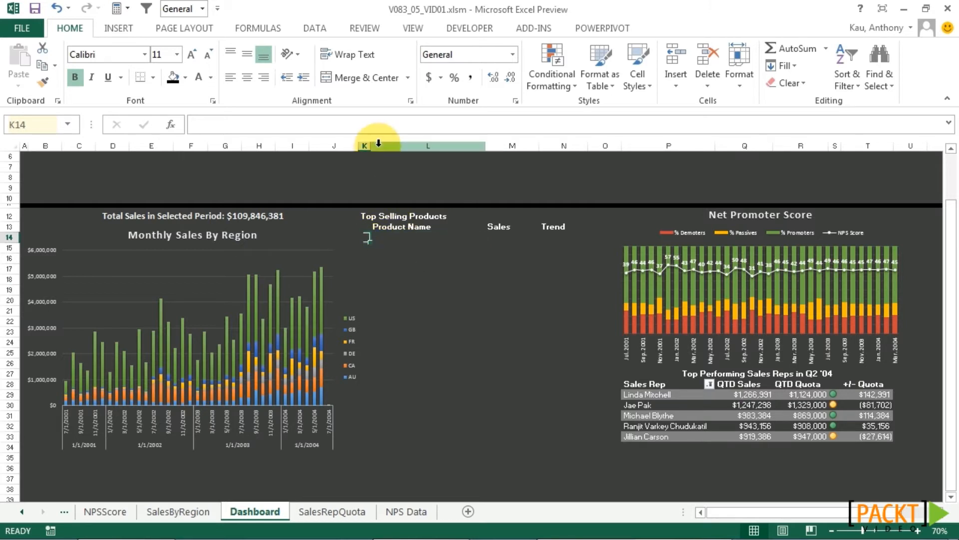
{"action": "right_click", "coordinate": [380, 148]}
{"action": "left_click", "coordinate": [415, 255]}
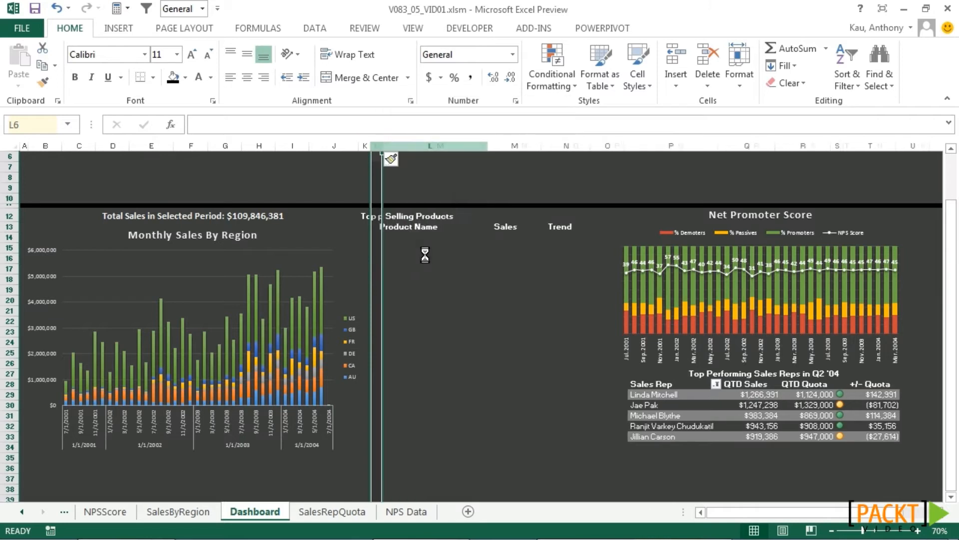
Number the product ranks 1 to 20 in L14:L33 and widen column L slightly.
{"action": "left_click", "coordinate": [378, 238]}
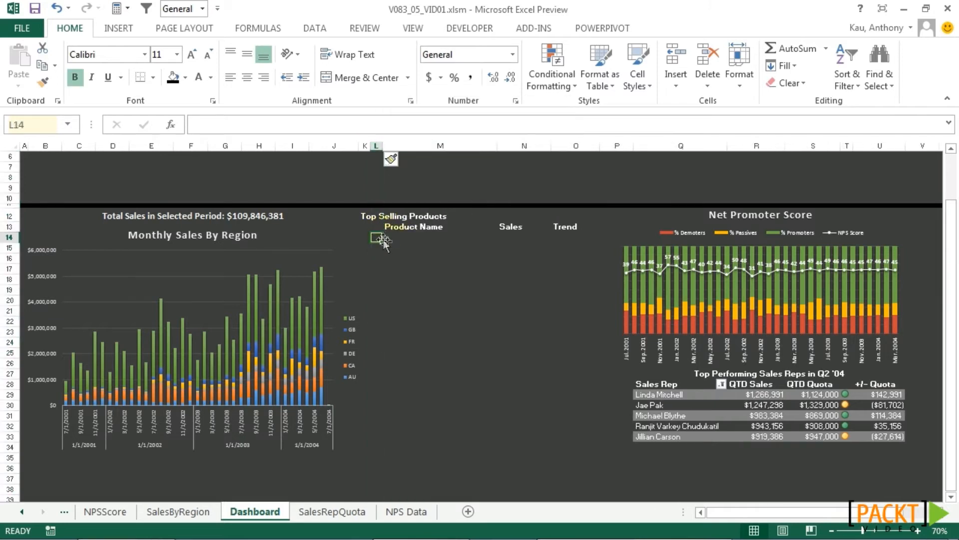
{"action": "type", "text": "1"}
{"action": "key", "text": "Return"}
{"action": "type", "text": "2"}
{"action": "key", "text": "Return"}
{"action": "type", "text": "3"}
{"action": "key", "text": "Return"}
{"action": "left_click_drag", "start_coordinate": [375, 237], "coordinate": [370, 446]}
{"action": "left_click_drag", "start_coordinate": [383, 150], "coordinate": [390, 149]}
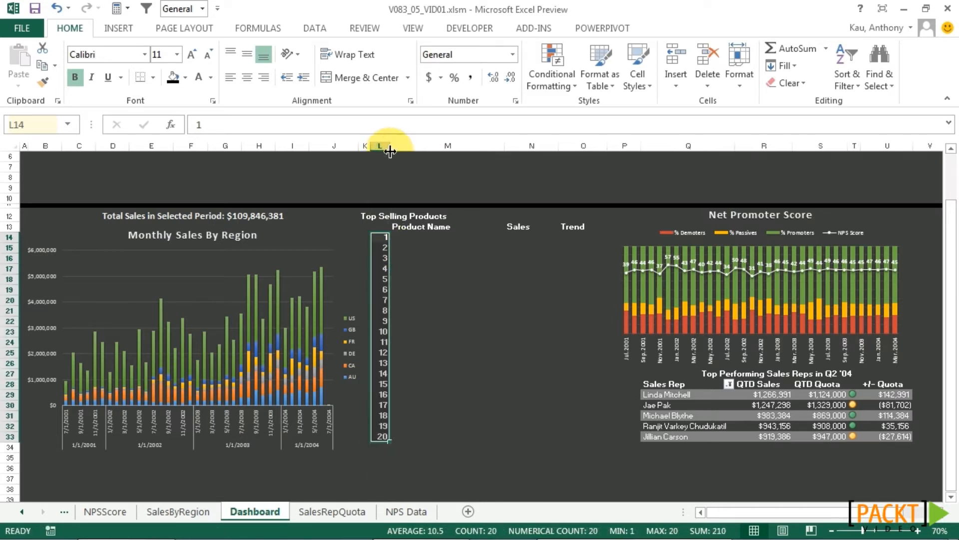
Link cell M14 under Product Name to the first product in cell B4 of the TopProducts sheet.
{"action": "left_click", "coordinate": [401, 237]}
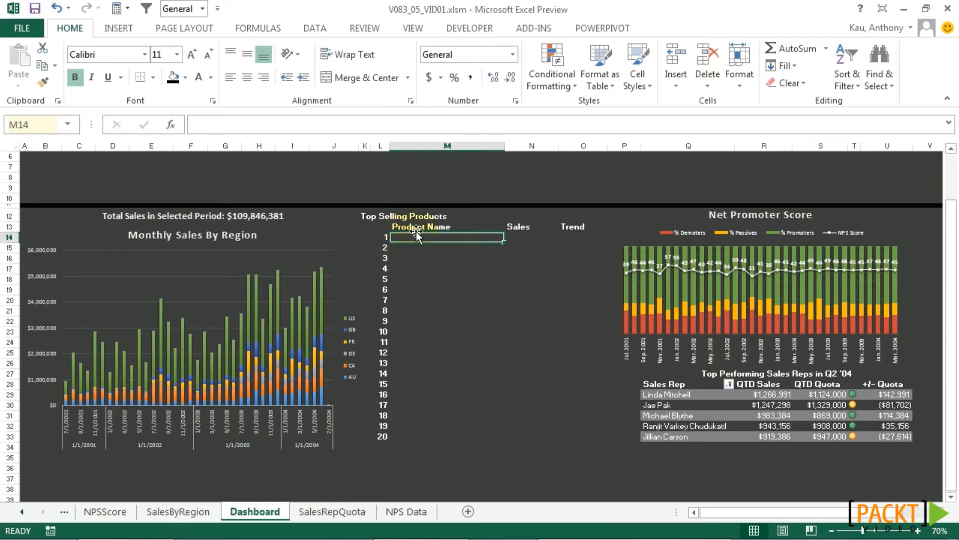
{"action": "type", "text": "="}
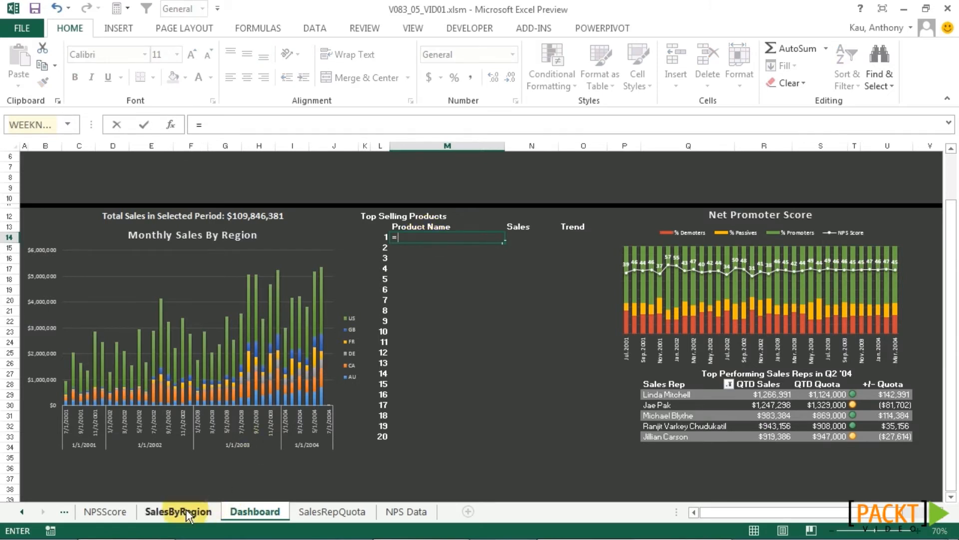
{"action": "left_click", "coordinate": [22, 511]}
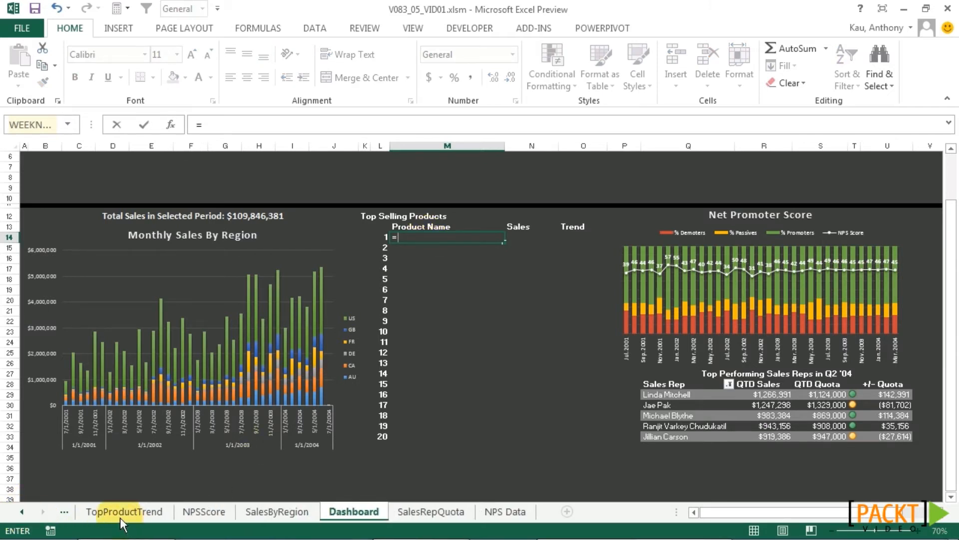
{"action": "left_click", "coordinate": [20, 512]}
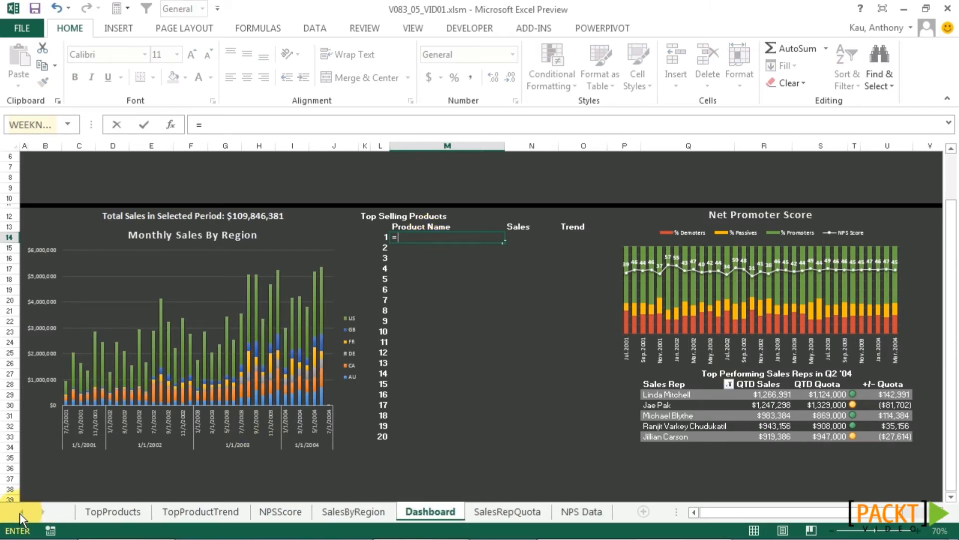
{"action": "left_click", "coordinate": [125, 511]}
{"action": "left_click", "coordinate": [170, 211]}
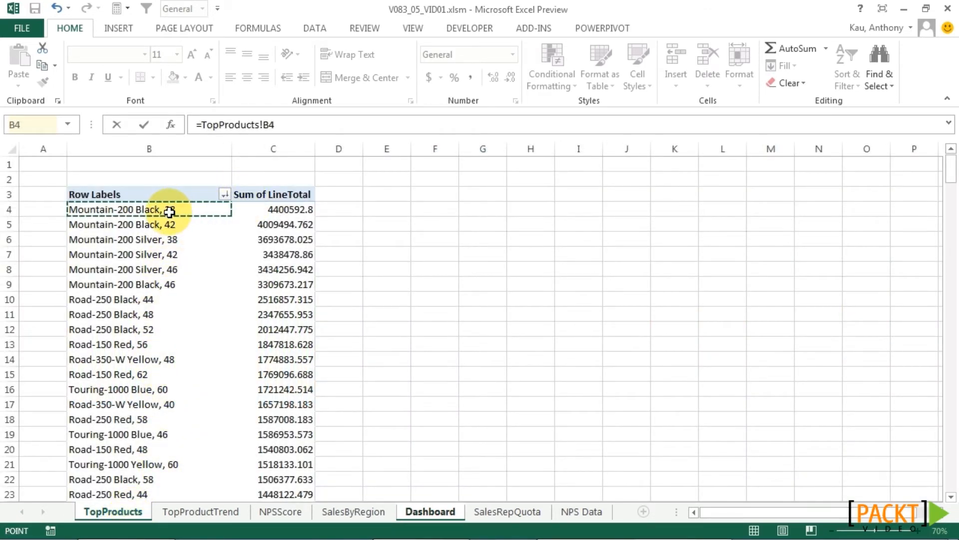
{"action": "key", "text": "Return"}
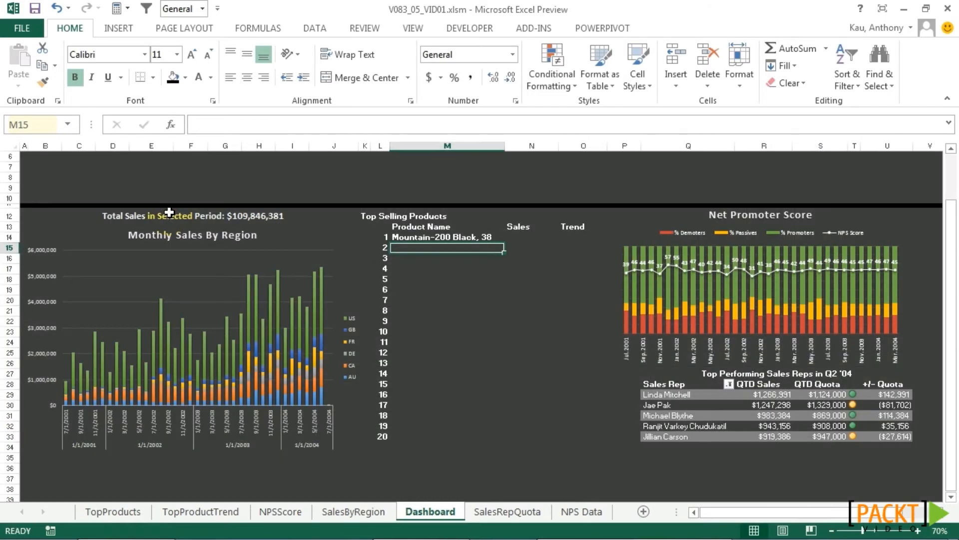
Change the M14 formula to =IF(TopProducts!B4=0,"",TopProducts!B4) so that empty source cells return blank text.
{"action": "left_click", "coordinate": [395, 240]}
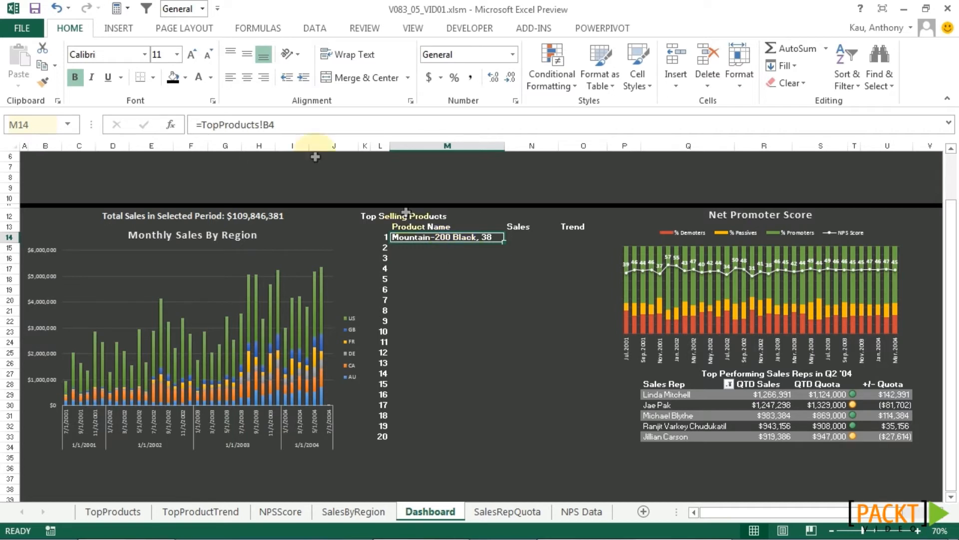
{"action": "left_click", "coordinate": [201, 125]}
{"action": "type", "text": "if"}
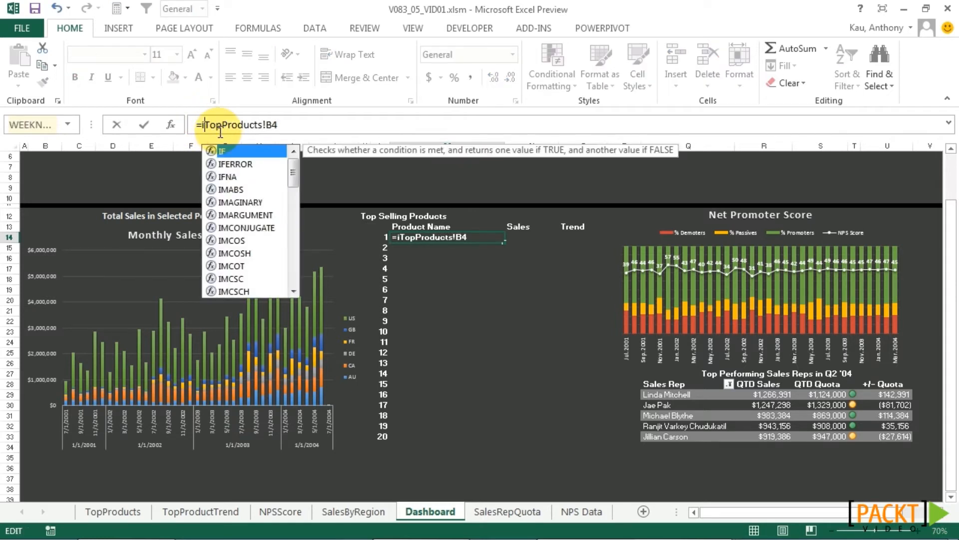
{"action": "type", "text": "("}
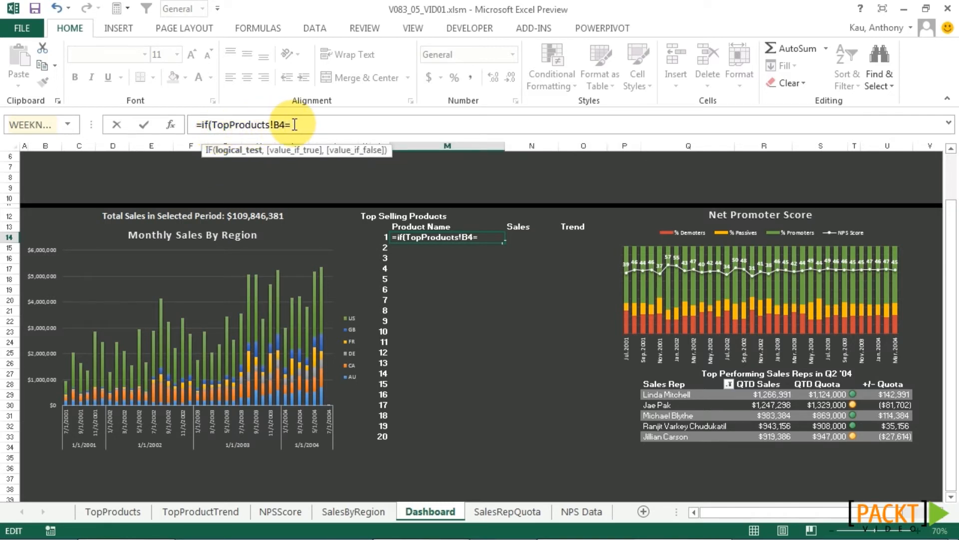
{"action": "type", "text": "=0,"}
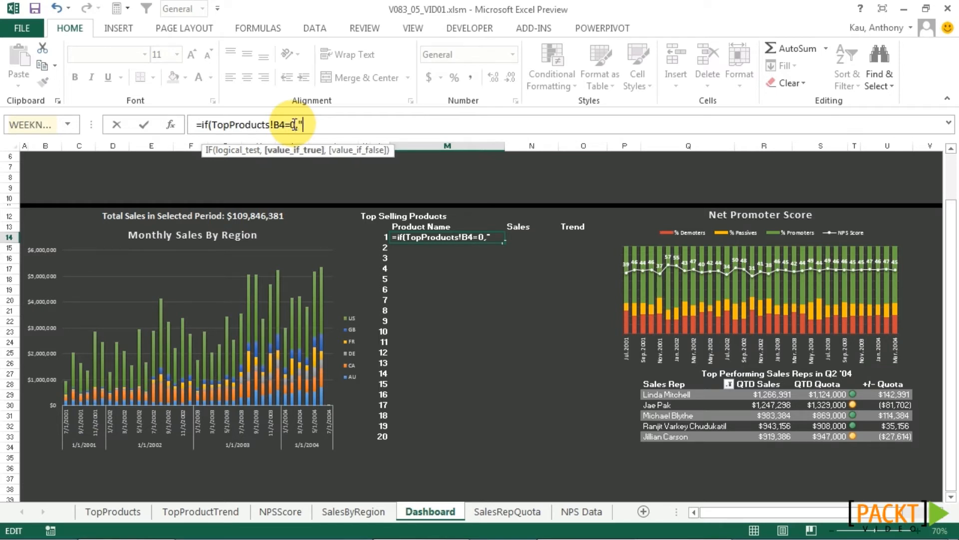
{"action": "type", "text": "\"\","}
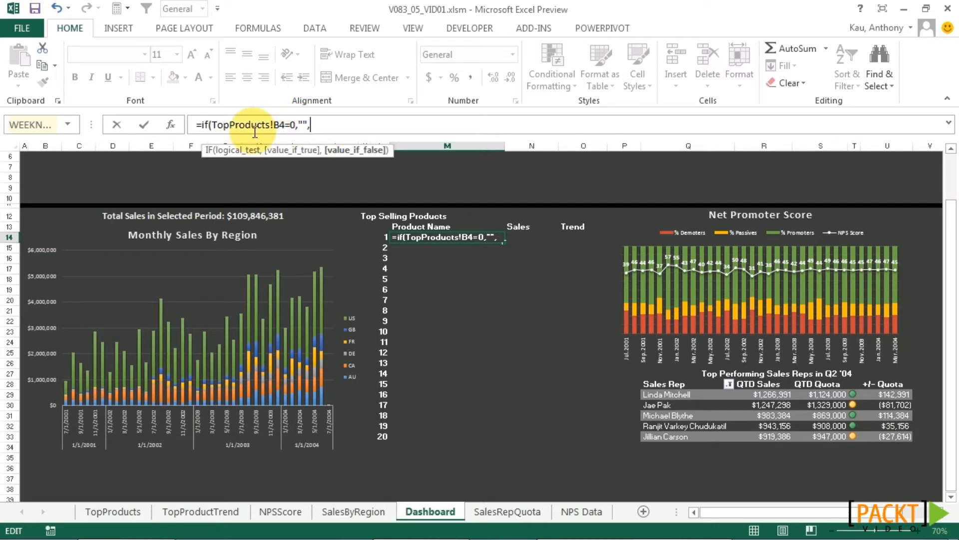
{"action": "left_click_drag", "start_coordinate": [213, 124], "coordinate": [279, 132]}
{"action": "key", "text": "ctrl+c"}
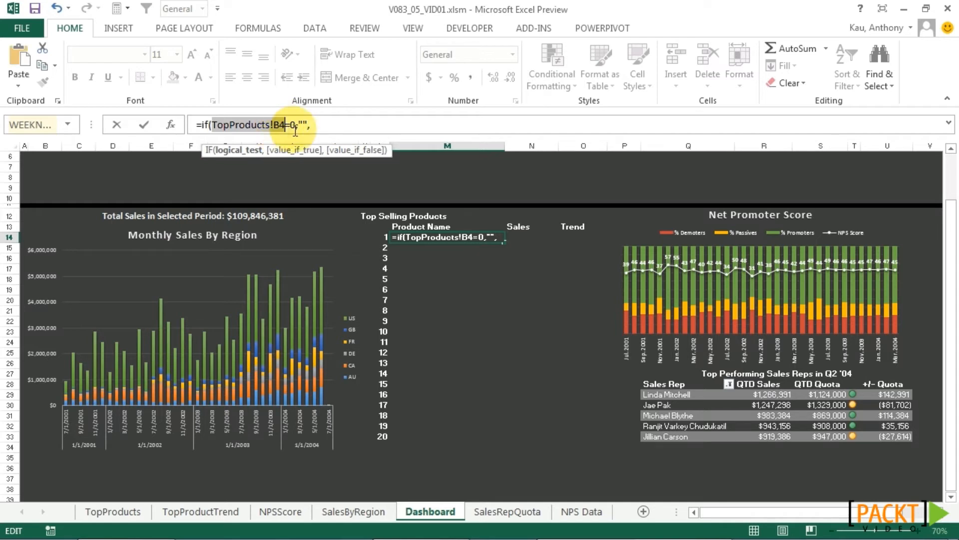
{"action": "left_click", "coordinate": [316, 126]}
{"action": "key", "text": "ctrl+v"}
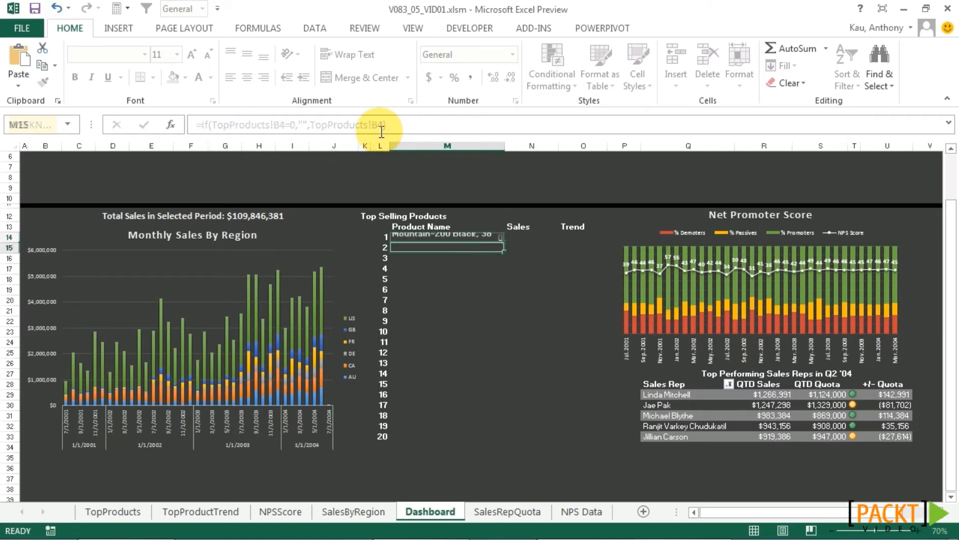
{"action": "key", "text": "Return"}
Check the source columns on the TopProducts sheet, and extend the M14 formula across to N14 on the Dashboard.
{"action": "left_click", "coordinate": [434, 238]}
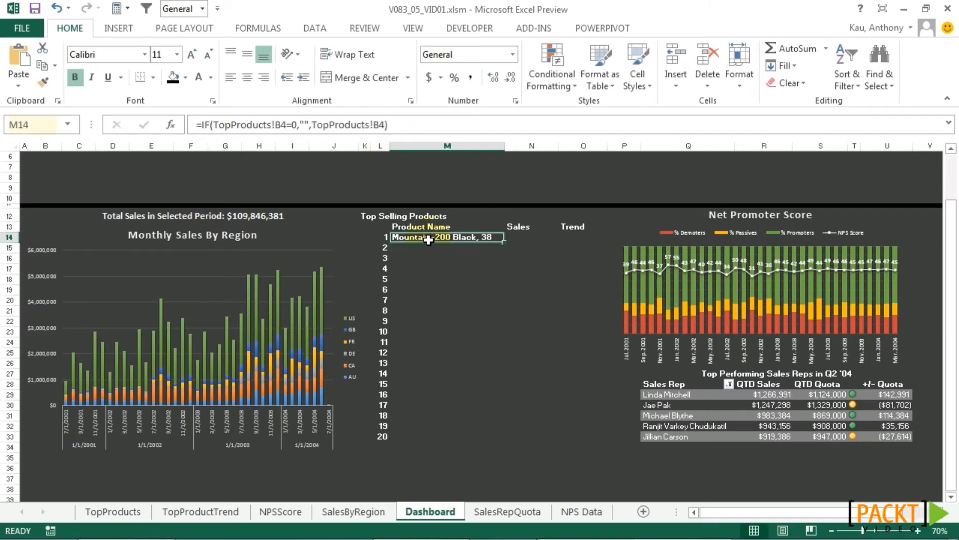
{"action": "mouse_move", "coordinate": [3, 504]}
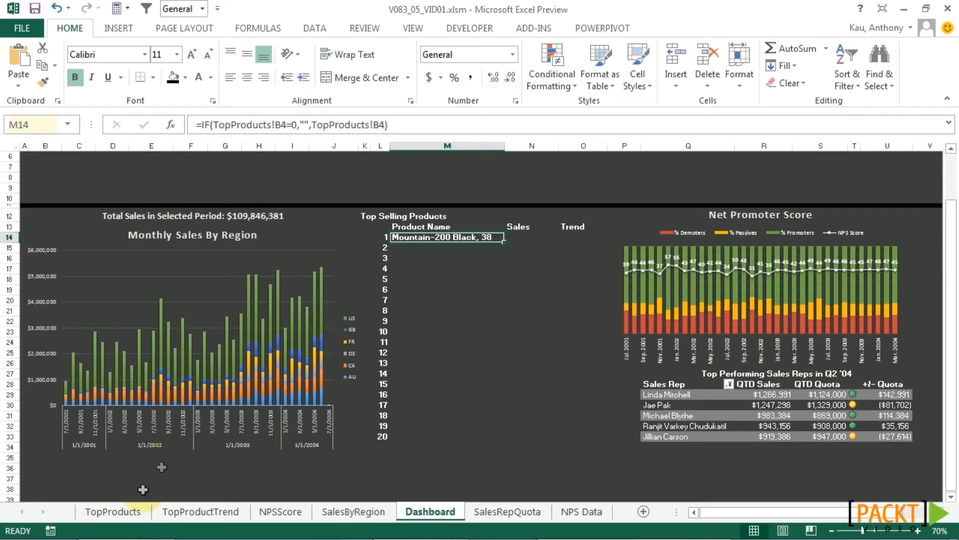
{"action": "left_click", "coordinate": [118, 511]}
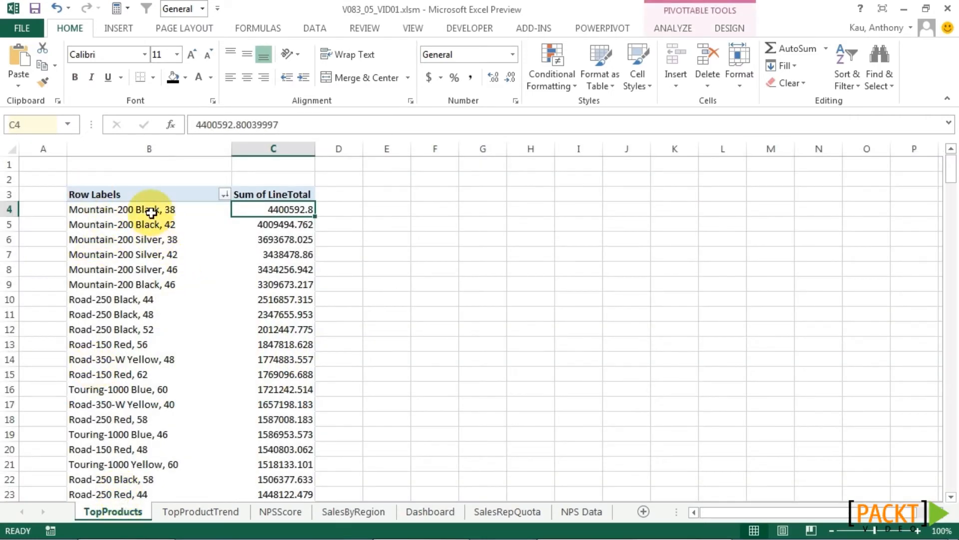
{"action": "left_click", "coordinate": [432, 511]}
{"action": "left_click_drag", "start_coordinate": [507, 244], "coordinate": [548, 242]}
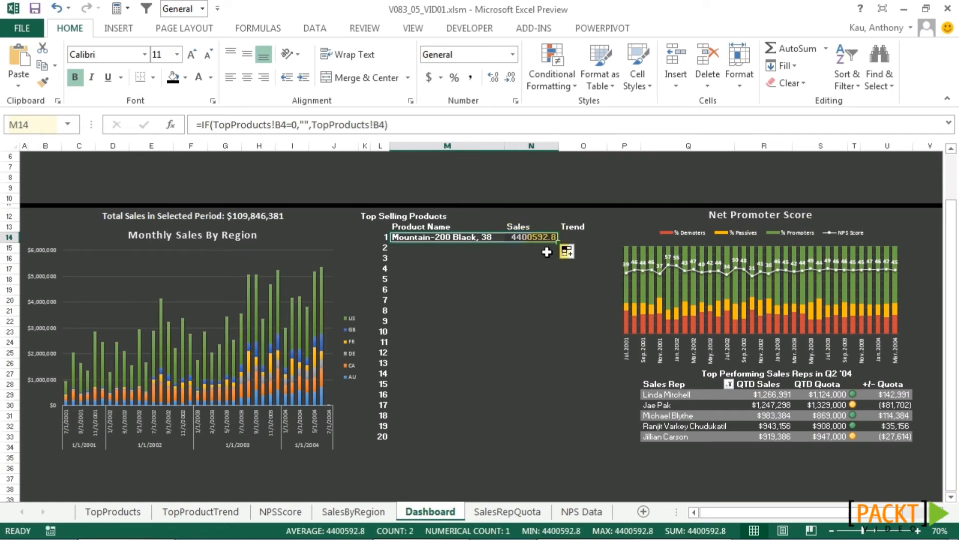
{"action": "left_click", "coordinate": [539, 239]}
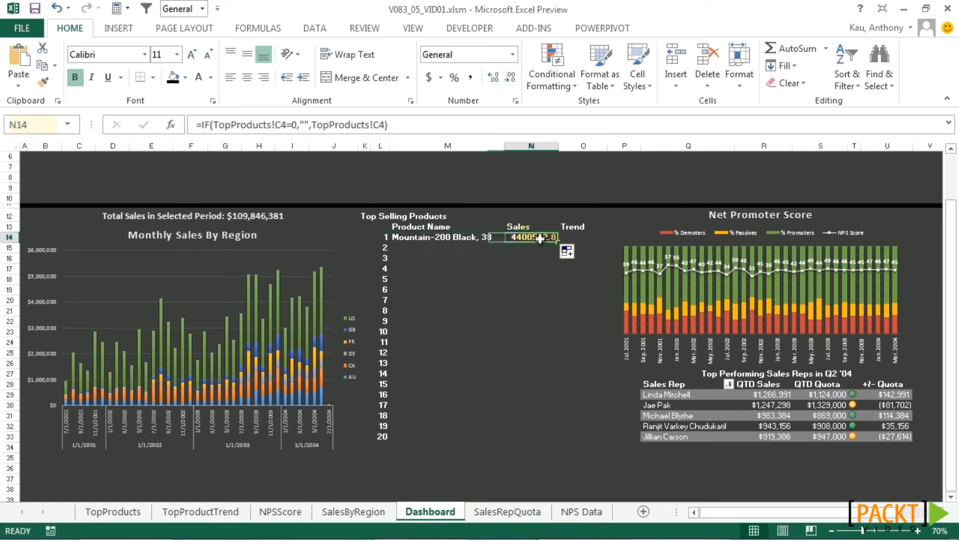
Fill the Product Name and Sales formulas down to row 33 and remove the bold formatting from M14:N33.
{"action": "left_click", "coordinate": [494, 237]}
{"action": "left_click_drag", "start_coordinate": [493, 238], "coordinate": [556, 438]}
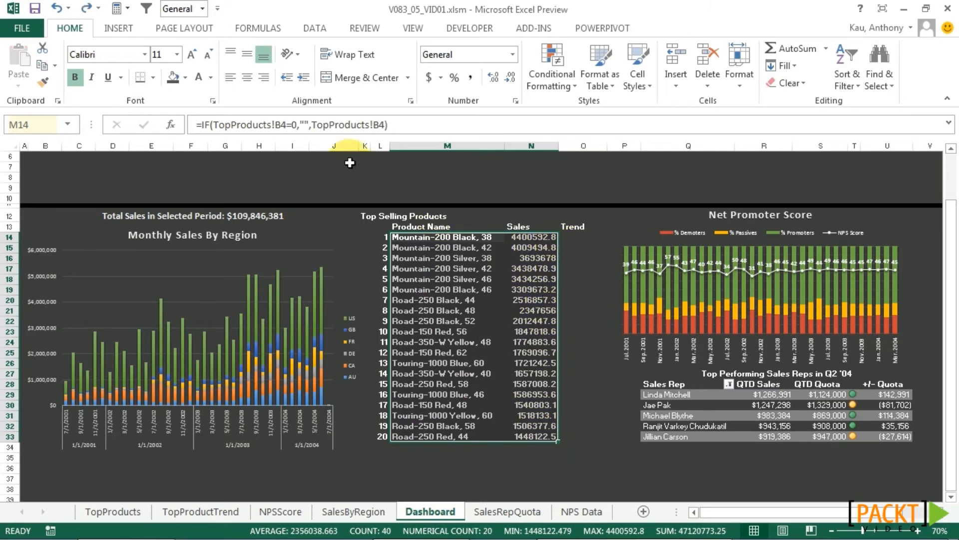
{"action": "left_click", "coordinate": [76, 77]}
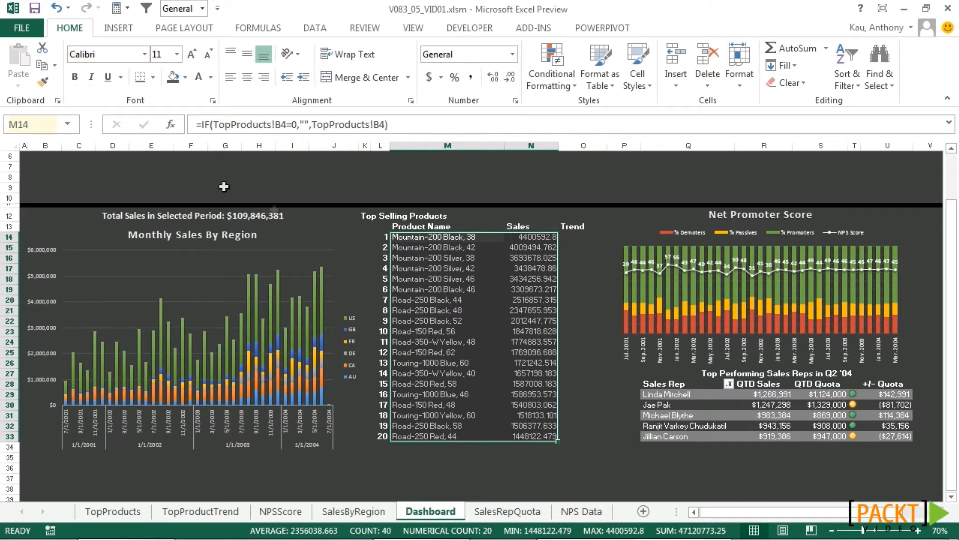
Format the sales values in N14:N33 as dollar accounting amounts without decimals and widen column N slightly.
{"action": "left_click", "coordinate": [525, 240]}
{"action": "left_click_drag", "start_coordinate": [525, 240], "coordinate": [530, 427]}
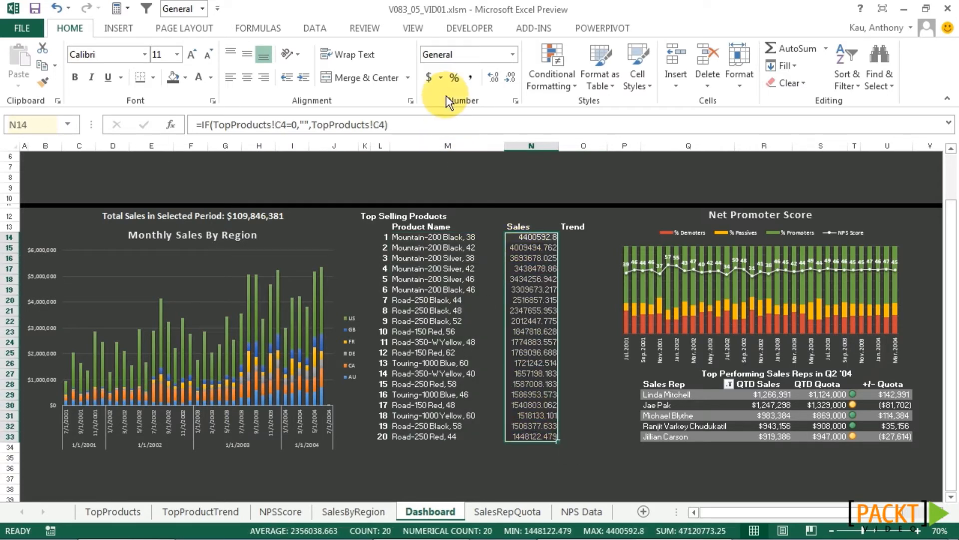
{"action": "left_click", "coordinate": [429, 77]}
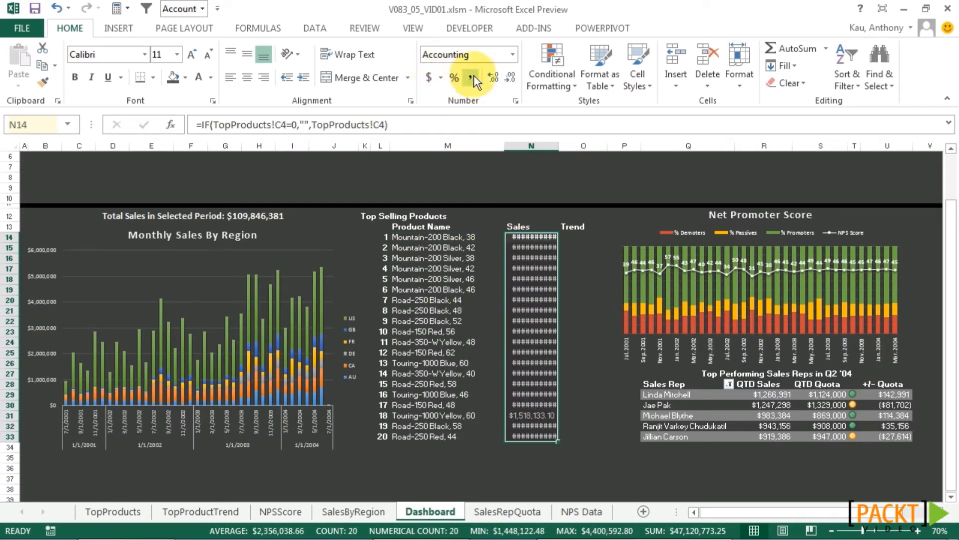
{"action": "left_click", "coordinate": [511, 78]}
{"action": "left_click", "coordinate": [511, 77]}
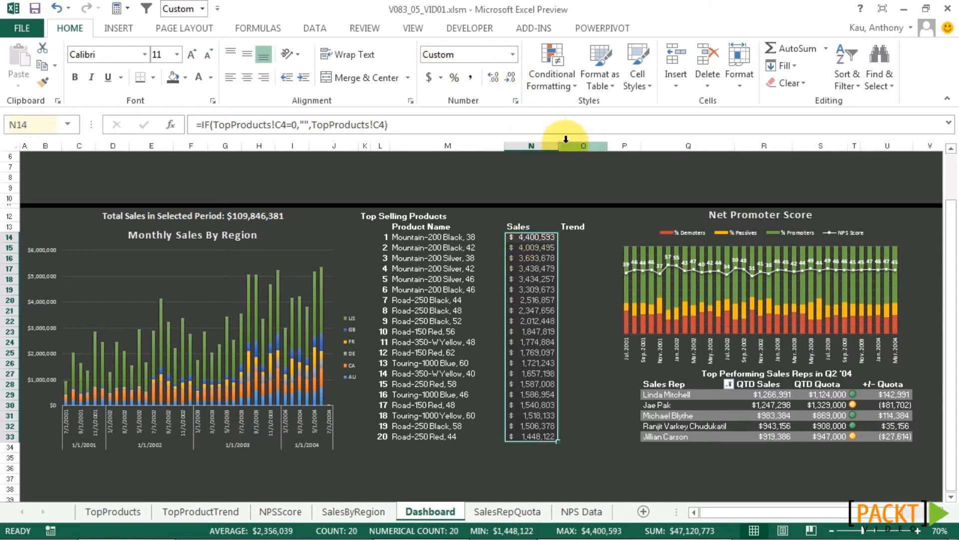
{"action": "left_click_drag", "start_coordinate": [557, 146], "coordinate": [564, 146]}
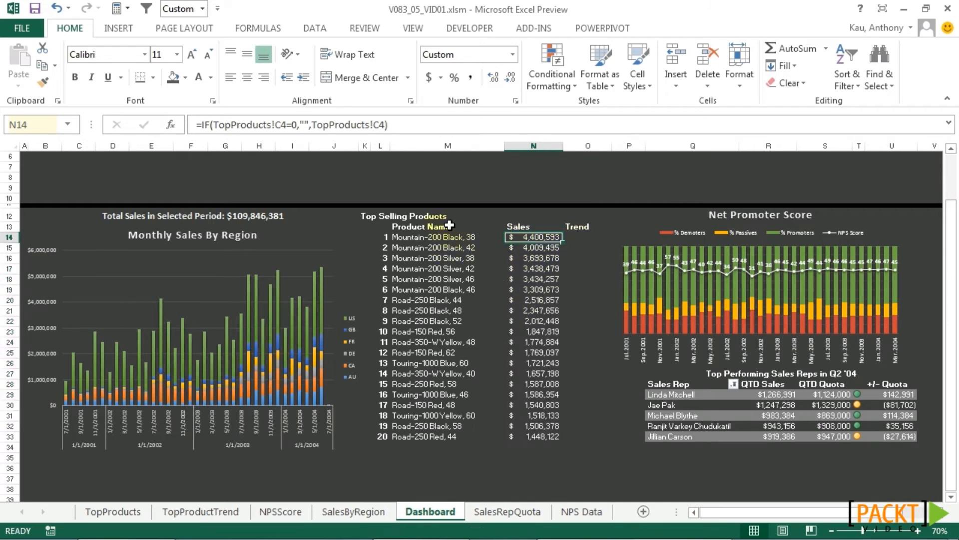
Center the Product Name, Sales and Trend headers in M13:O13.
{"action": "left_click", "coordinate": [427, 226]}
{"action": "left_click_drag", "start_coordinate": [427, 226], "coordinate": [599, 227]}
{"action": "left_click", "coordinate": [238, 77]}
{"action": "left_click", "coordinate": [245, 79]}
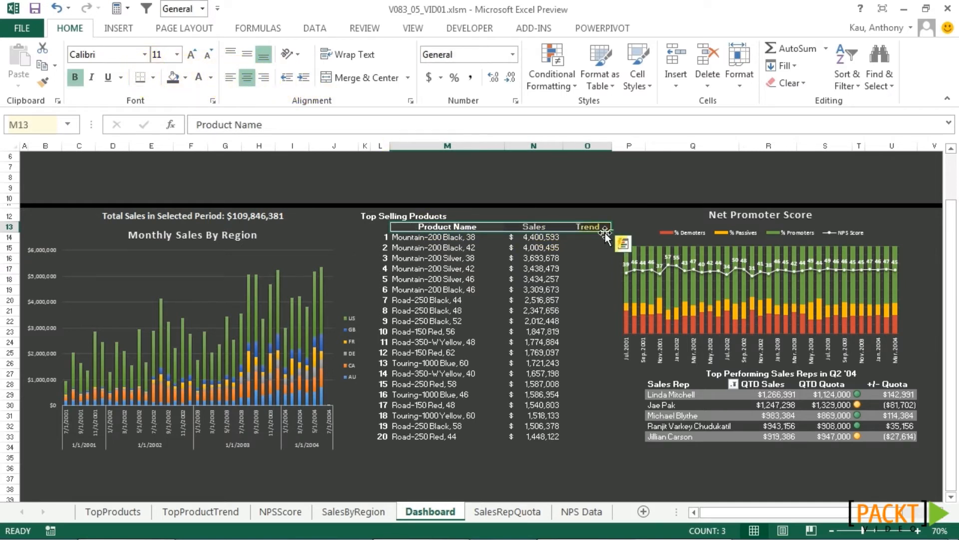
Move the Top Selling Products heading to L12, then merge and center it across L12:O12.
{"action": "left_click", "coordinate": [365, 216]}
{"action": "left_click_drag", "start_coordinate": [362, 219], "coordinate": [581, 216]}
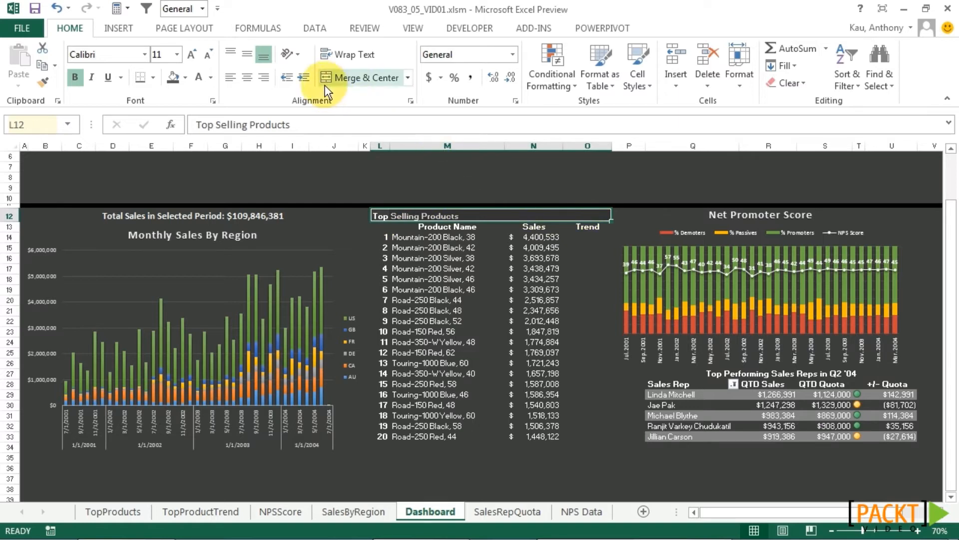
{"action": "left_click", "coordinate": [354, 80]}
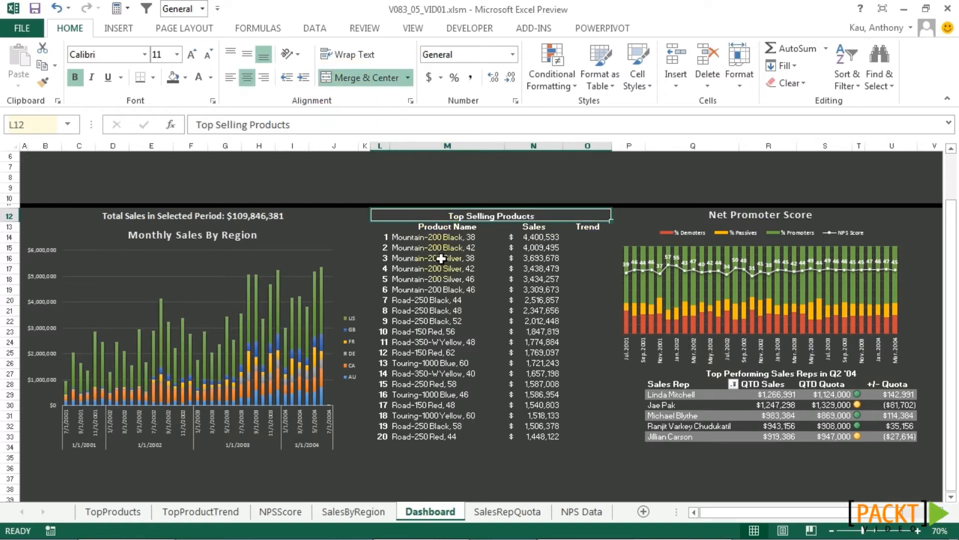
Set the border line color to white and apply a thick bottom border to the header row L13:O13.
{"action": "left_click_drag", "start_coordinate": [378, 226], "coordinate": [602, 227]}
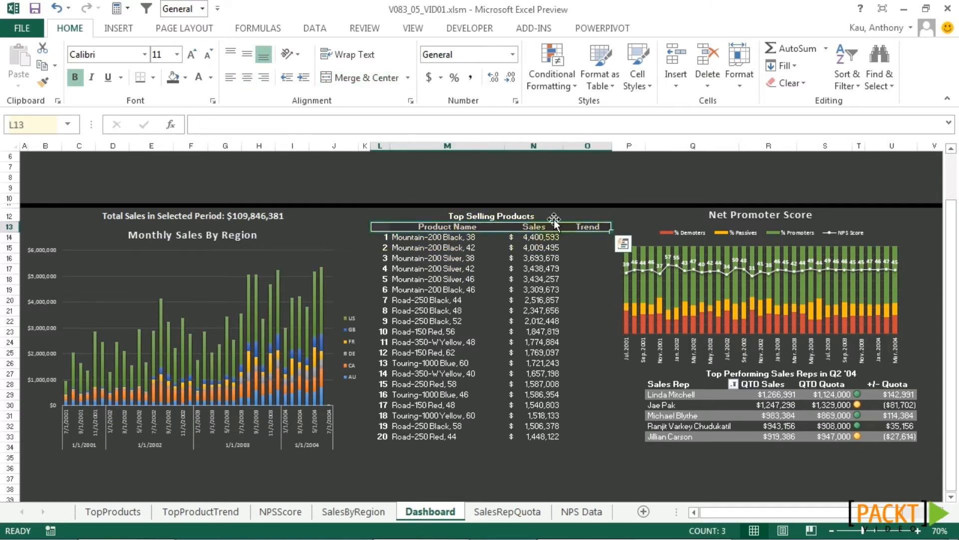
{"action": "left_click", "coordinate": [153, 78]}
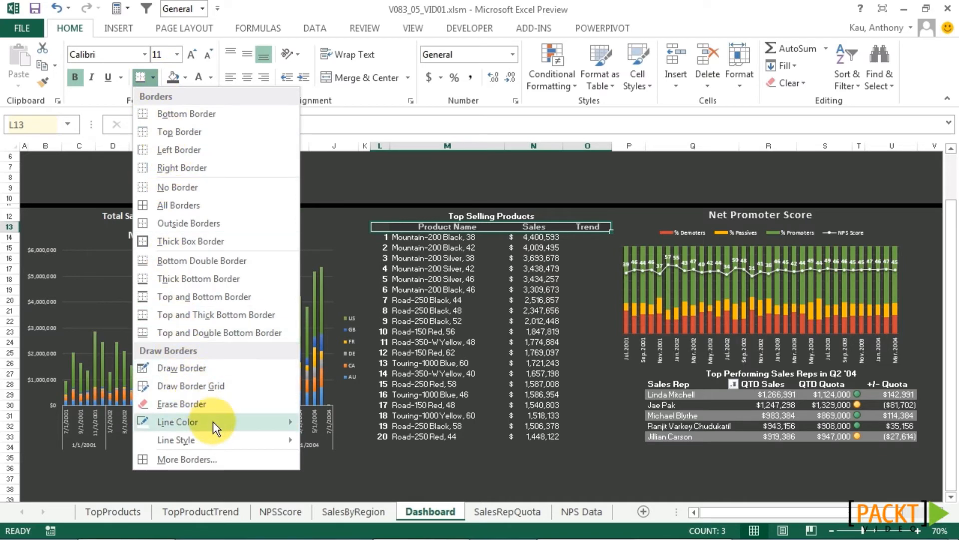
{"action": "mouse_move", "coordinate": [213, 422]}
{"action": "left_click", "coordinate": [307, 397]}
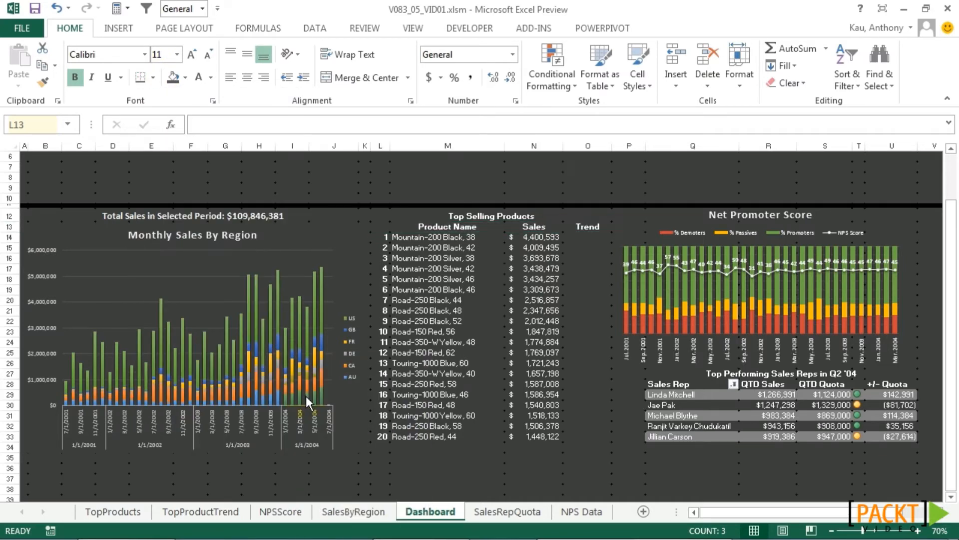
{"action": "left_click", "coordinate": [153, 80]}
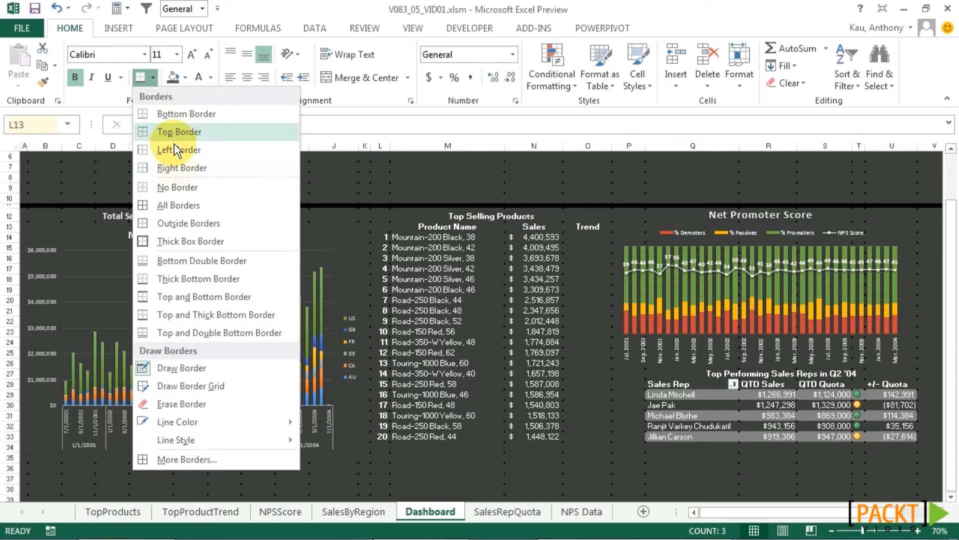
{"action": "left_click", "coordinate": [181, 278]}
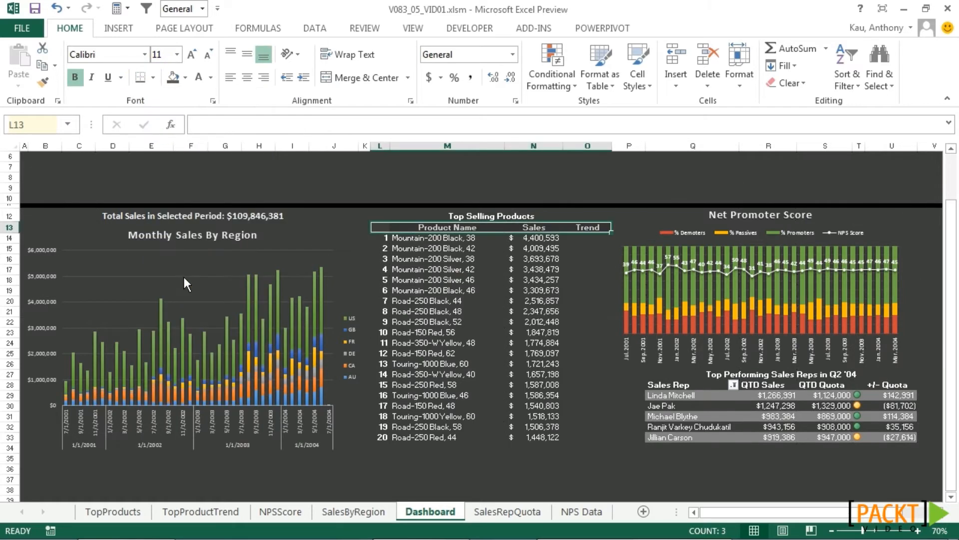
{"action": "left_click", "coordinate": [439, 242]}
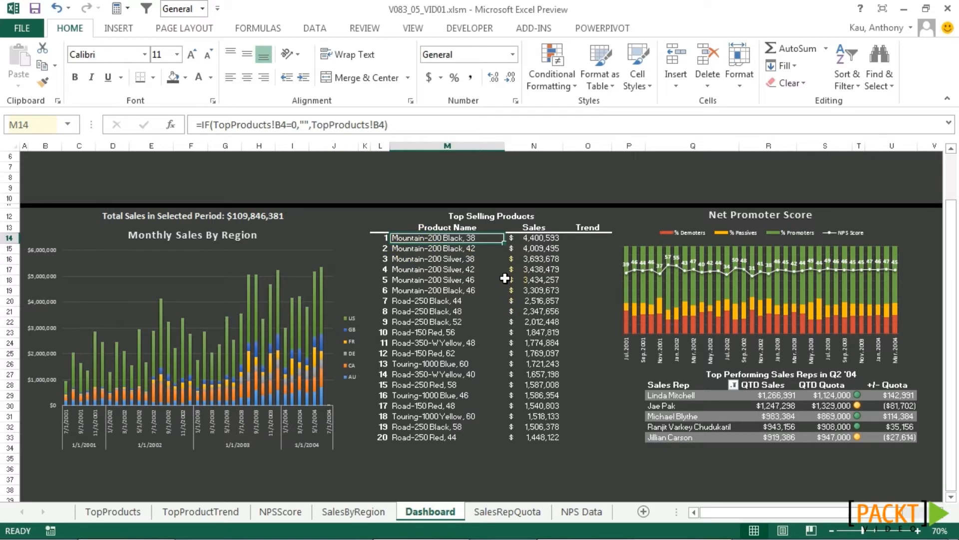
Shade the alternating product rows L15:O15, L17:O17 and L19:O19 with a dark gray one shade lighter than the background.
{"action": "left_click", "coordinate": [387, 248]}
{"action": "left_click_drag", "start_coordinate": [387, 249], "coordinate": [573, 248]}
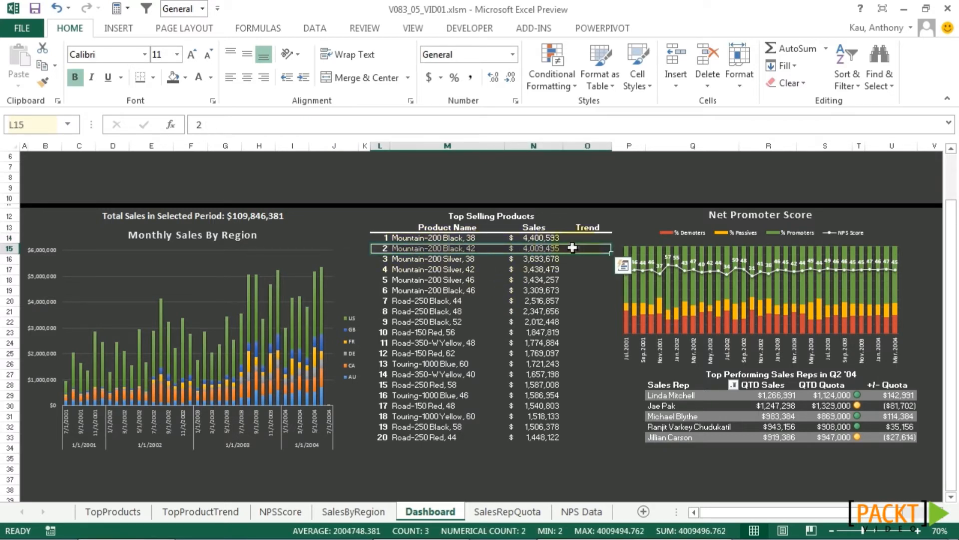
{"action": "left_click_drag", "start_coordinate": [377, 270], "coordinate": [580, 270], "text": "ctrl"}
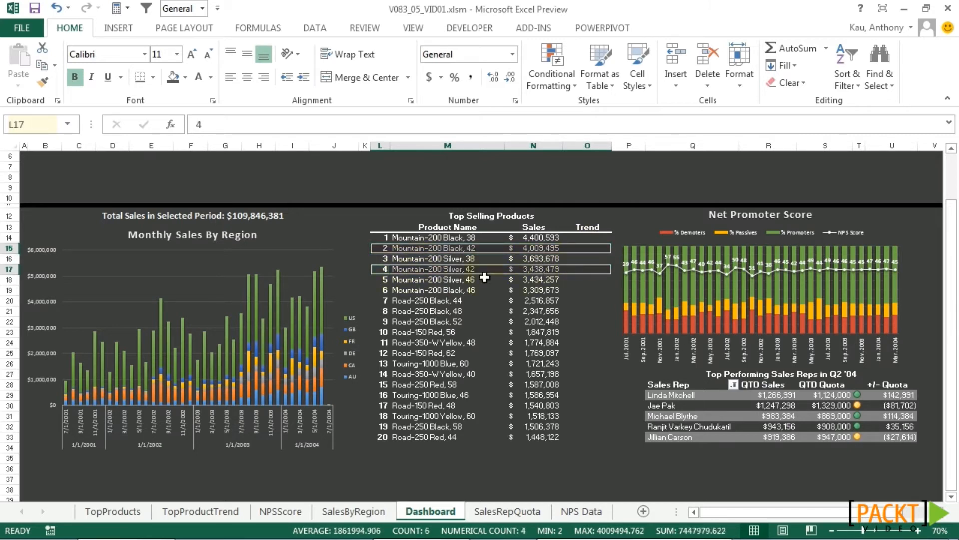
{"action": "left_click_drag", "start_coordinate": [385, 291], "coordinate": [580, 289], "text": "ctrl"}
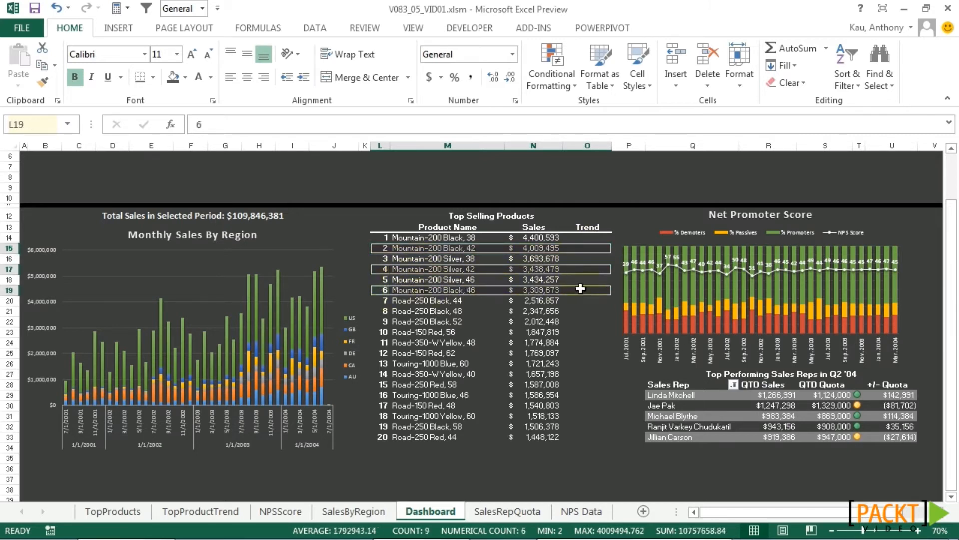
{"action": "left_click", "coordinate": [184, 77]}
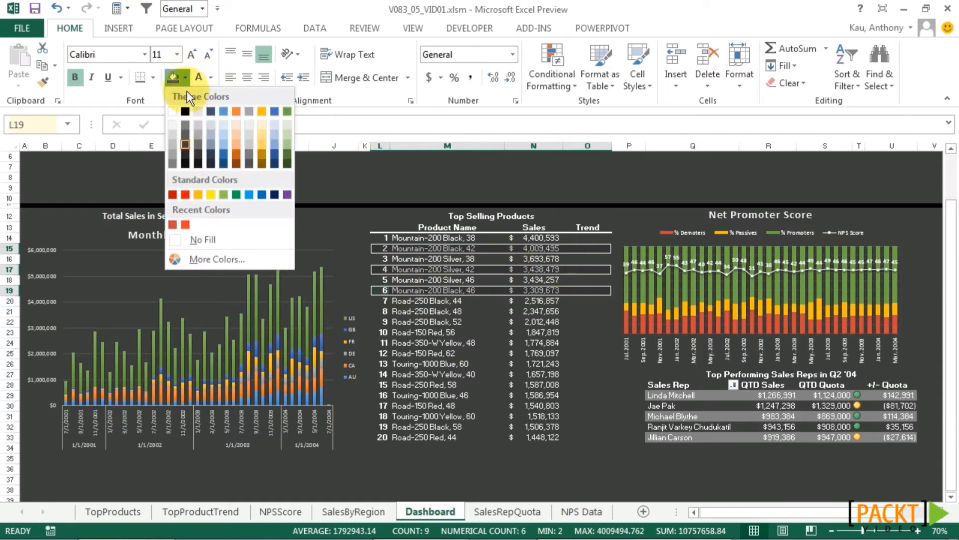
{"action": "left_click", "coordinate": [184, 133]}
{"action": "left_click", "coordinate": [588, 321]}
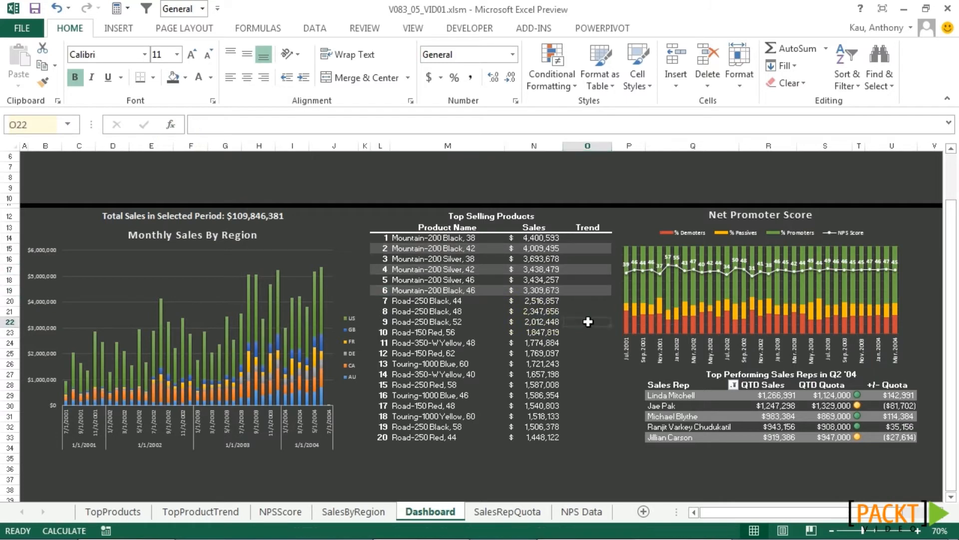
{"action": "left_click", "coordinate": [588, 459]}
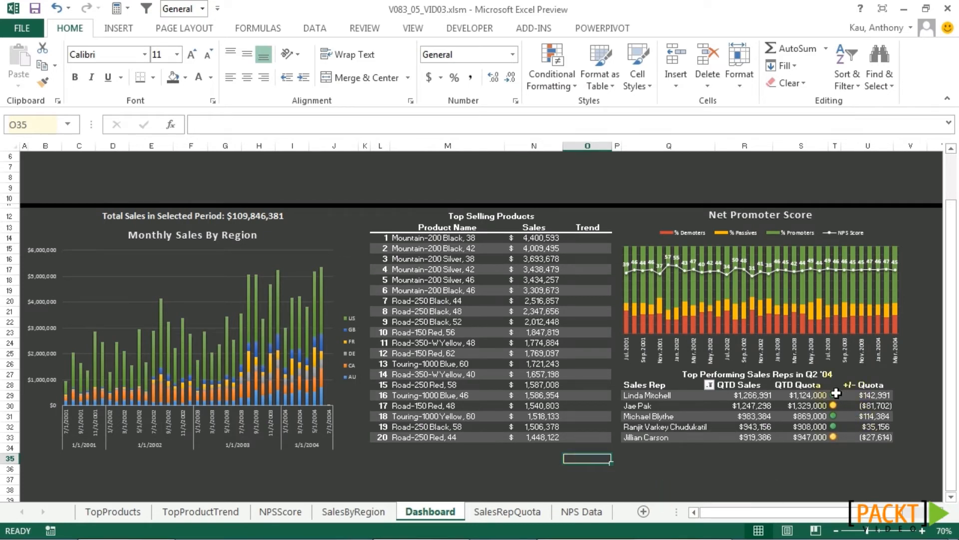
Try red solid-fill data bars on the sales values in N14:N33, then undo them.
{"action": "mouse_move", "coordinate": [840, 440]}
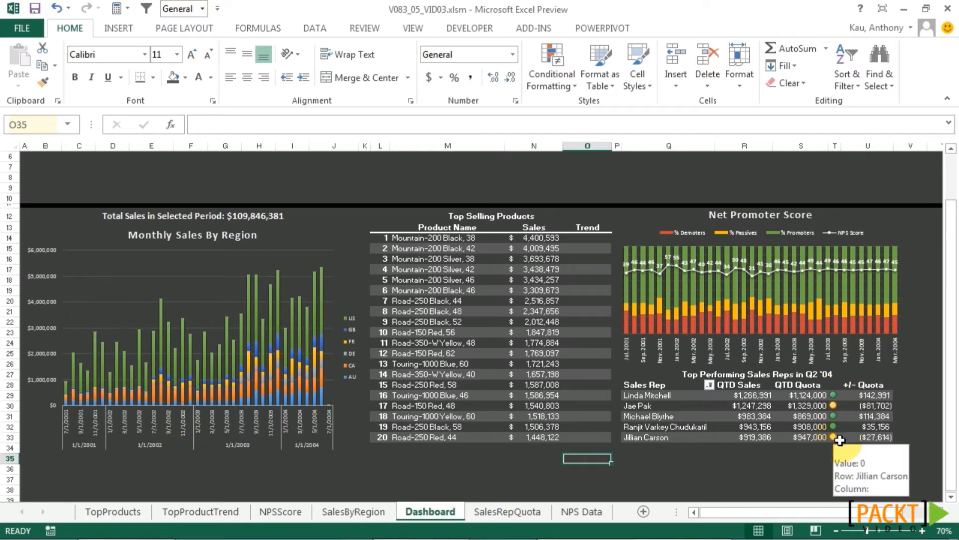
{"action": "mouse_move", "coordinate": [841, 394]}
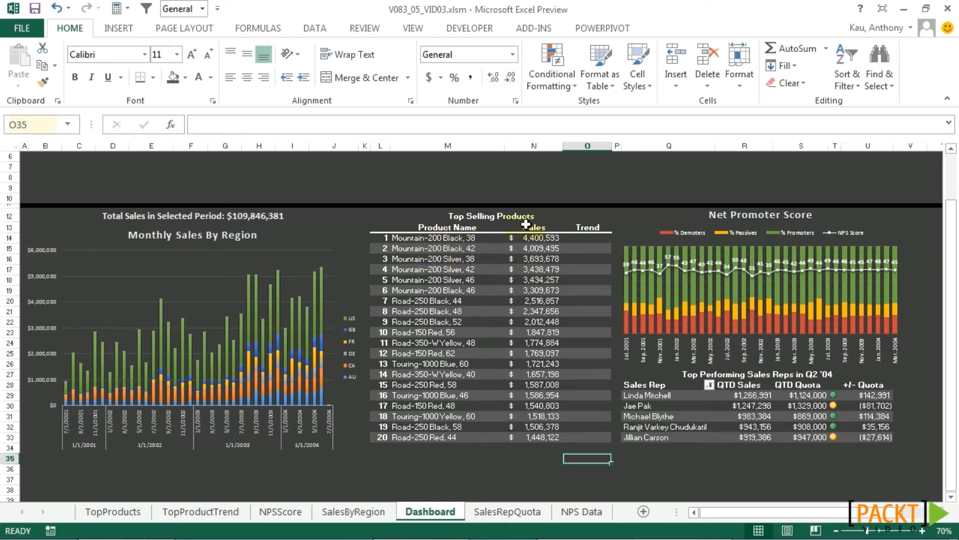
{"action": "left_click_drag", "start_coordinate": [528, 238], "coordinate": [523, 437]}
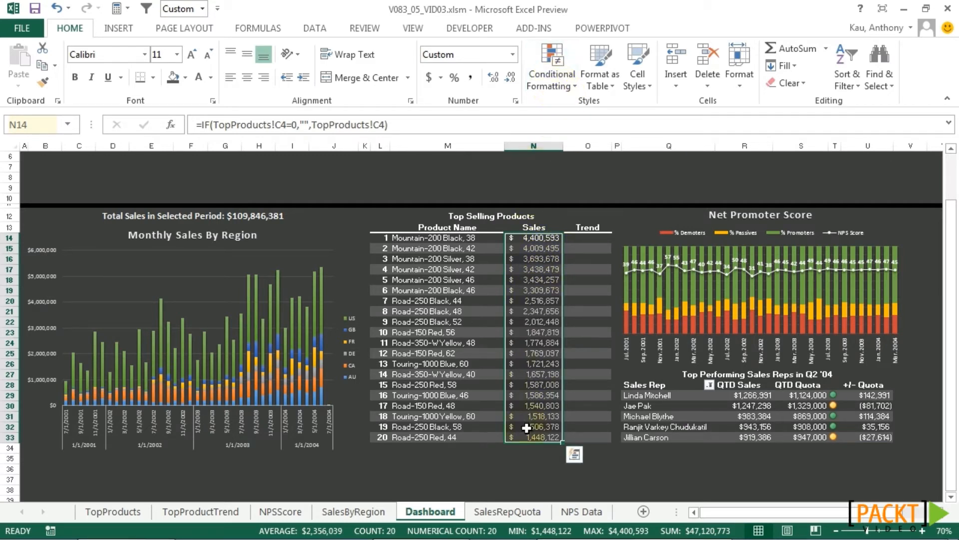
{"action": "left_click", "coordinate": [565, 83]}
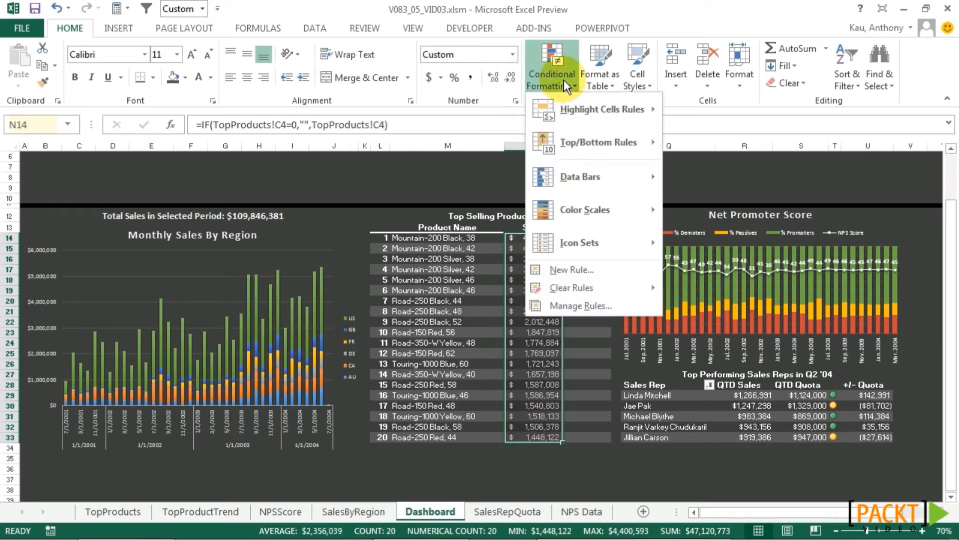
{"action": "mouse_move", "coordinate": [600, 177]}
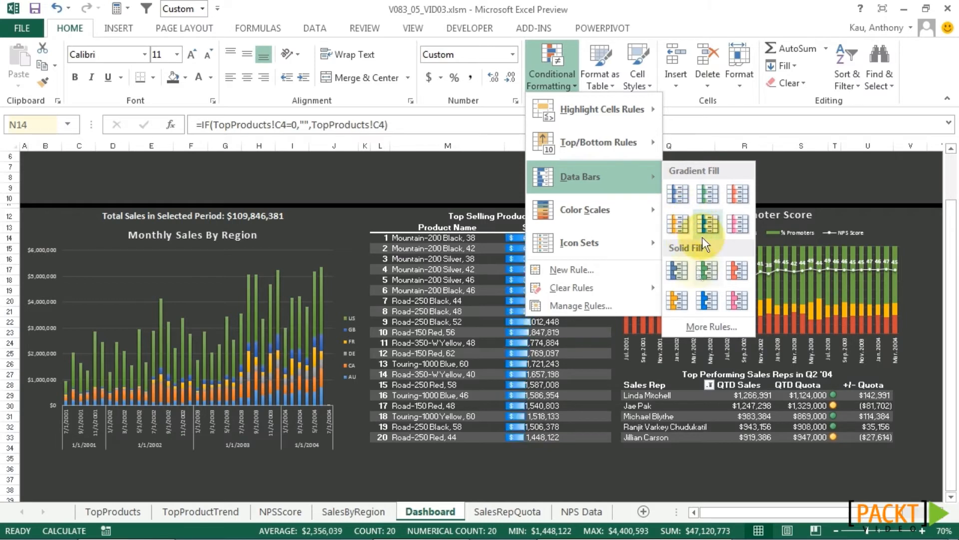
{"action": "left_click", "coordinate": [734, 272]}
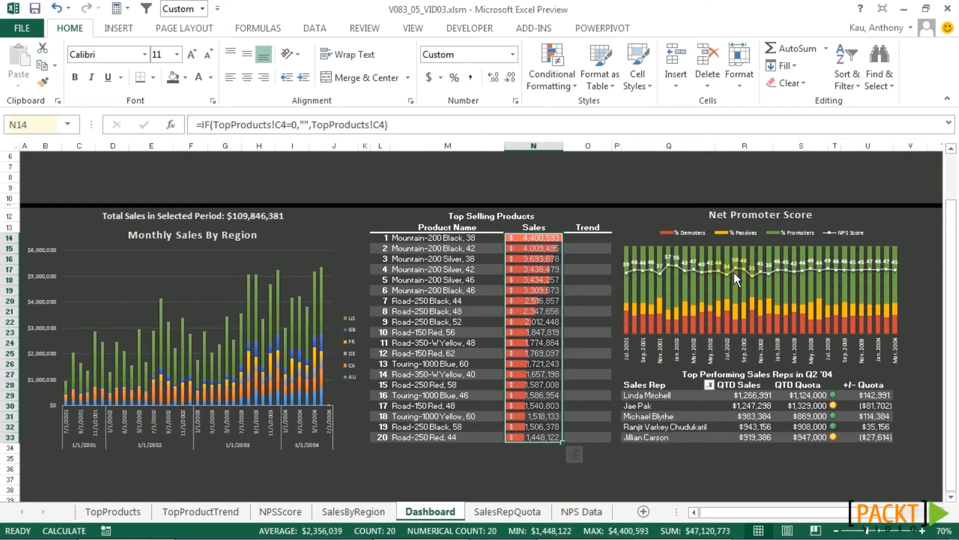
{"action": "left_click", "coordinate": [523, 479]}
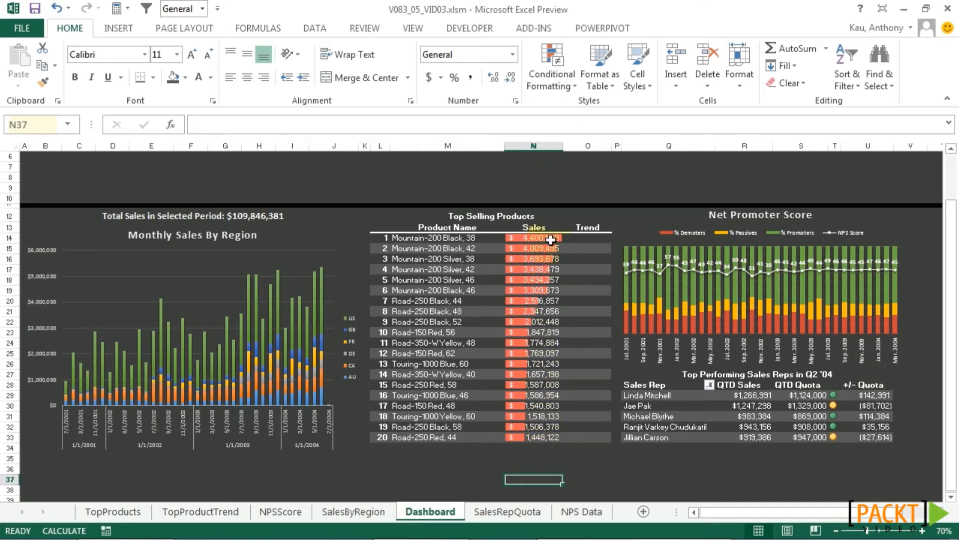
{"action": "left_click_drag", "start_coordinate": [525, 437], "coordinate": [532, 240]}
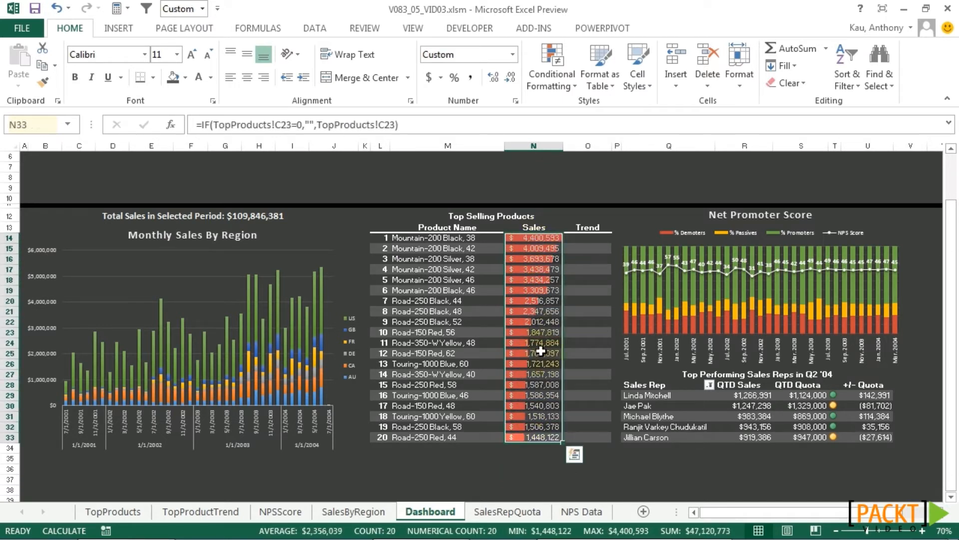
{"action": "left_click", "coordinate": [523, 466]}
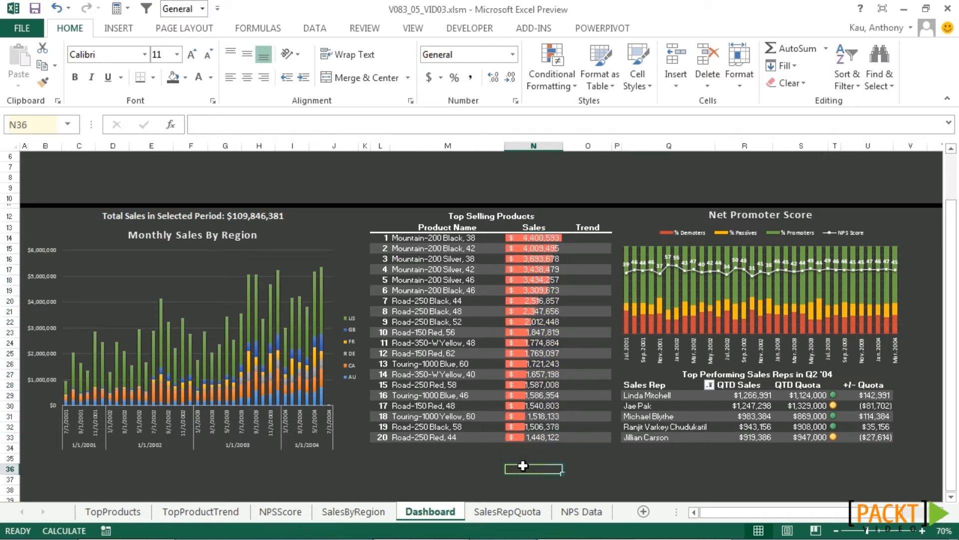
{"action": "key", "text": "ctrl+z"}
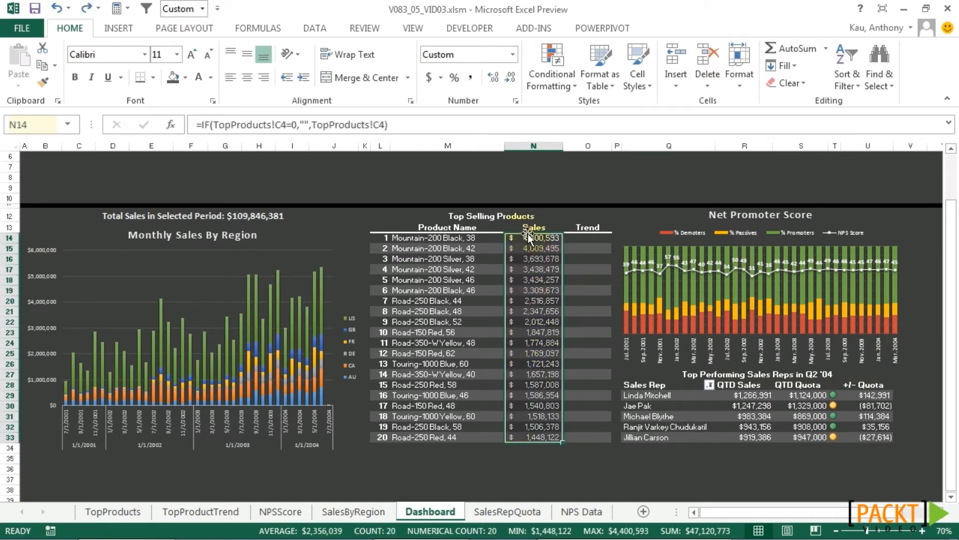
Try the uncircled check mark, exclamation point and cross icon set on N14:N33, then undo it.
{"action": "left_click", "coordinate": [563, 85]}
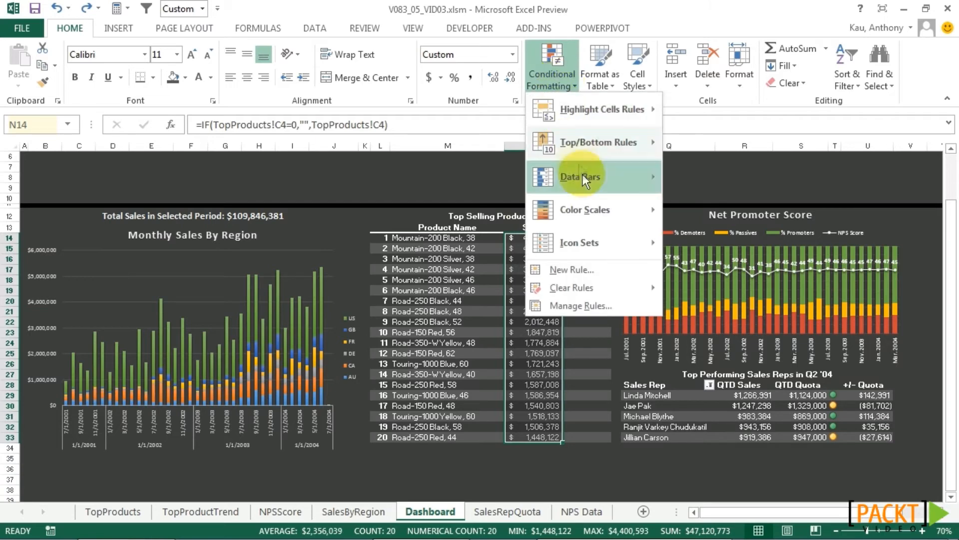
{"action": "mouse_move", "coordinate": [612, 244]}
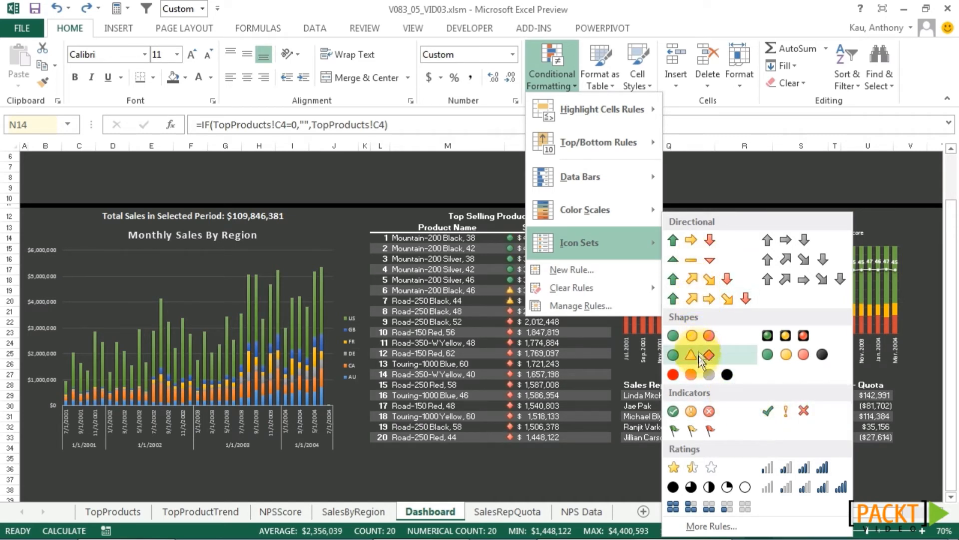
{"action": "left_click", "coordinate": [791, 410]}
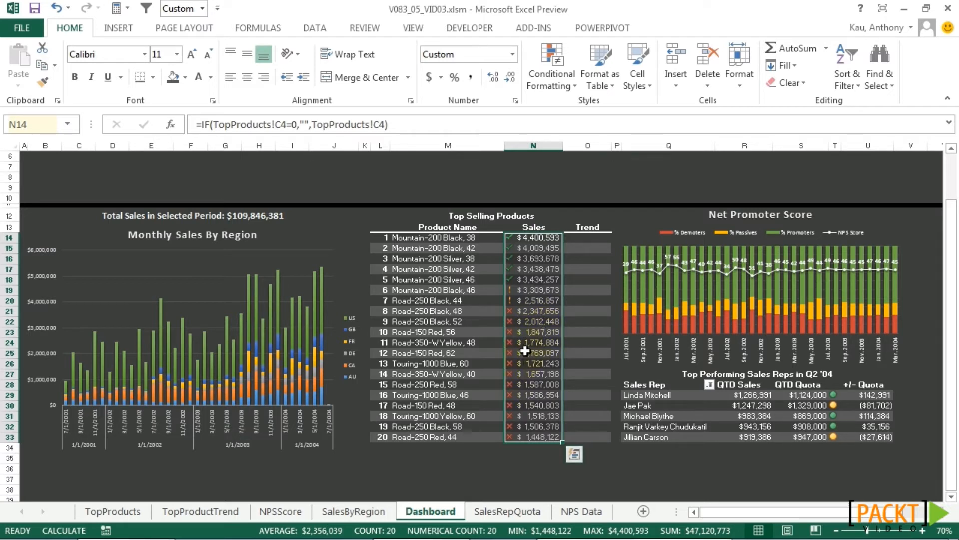
{"action": "key", "text": "ctrl+z"}
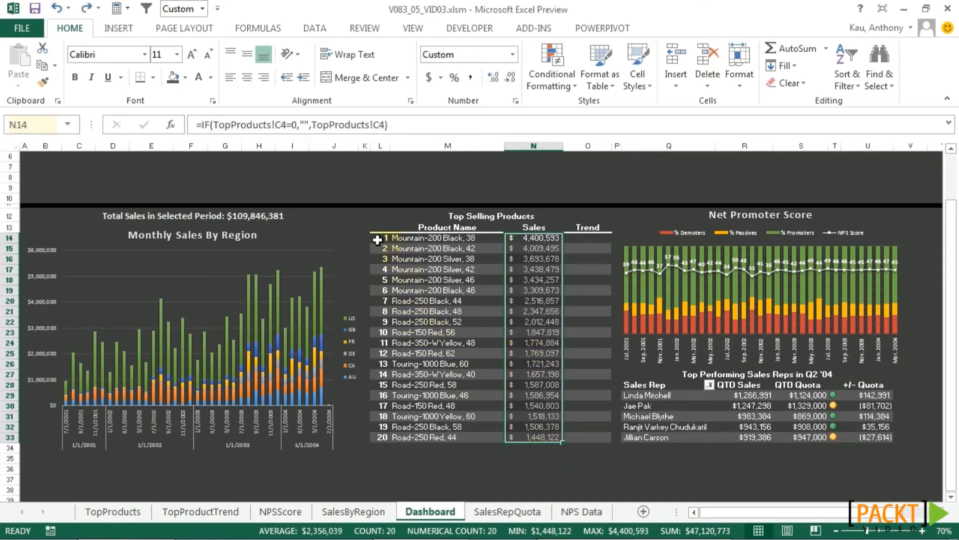
Create a formula-based conditional formatting rule for L14:O33 using =$N14<1600000.
{"action": "left_click_drag", "start_coordinate": [377, 237], "coordinate": [599, 441]}
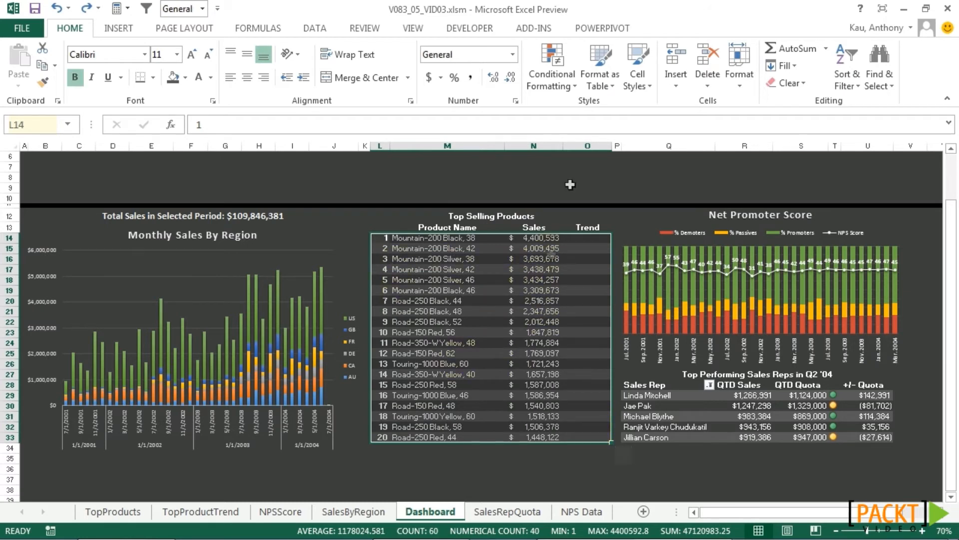
{"action": "left_click", "coordinate": [559, 81]}
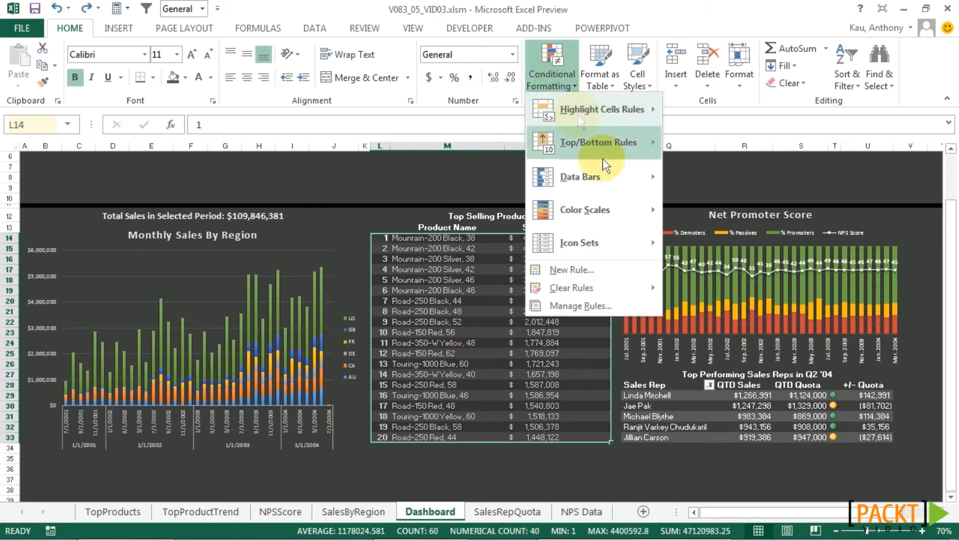
{"action": "left_click", "coordinate": [598, 269]}
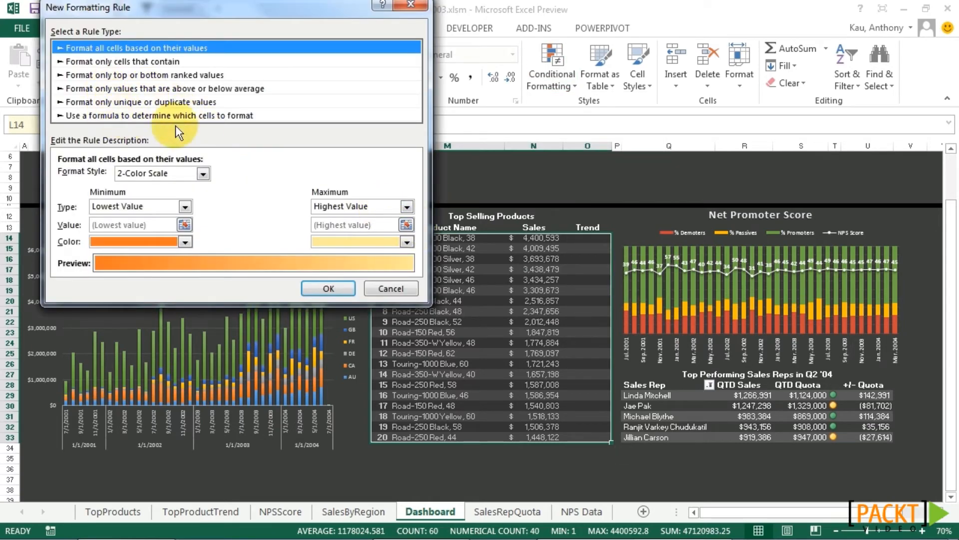
{"action": "left_click", "coordinate": [223, 115]}
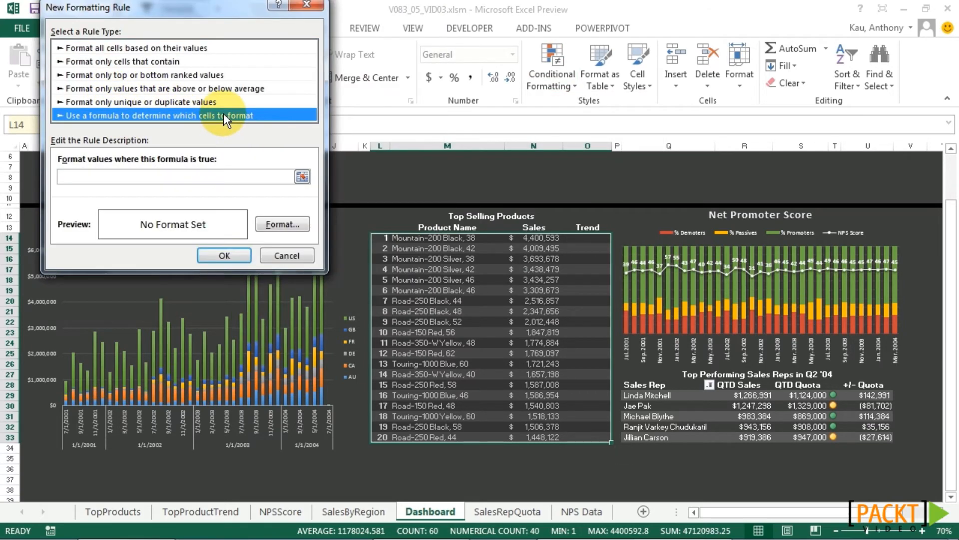
{"action": "left_click", "coordinate": [221, 177]}
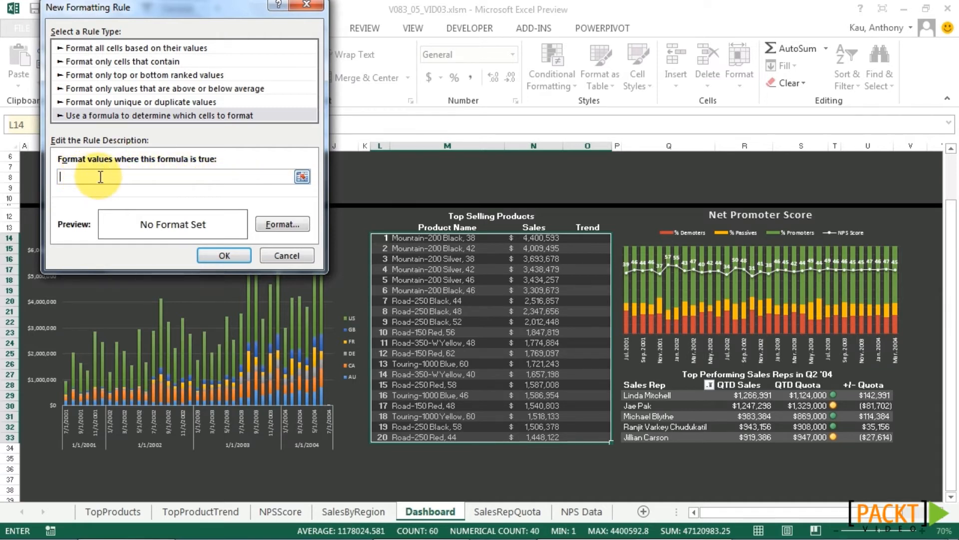
{"action": "type", "text": "="}
{"action": "left_click", "coordinate": [529, 240]}
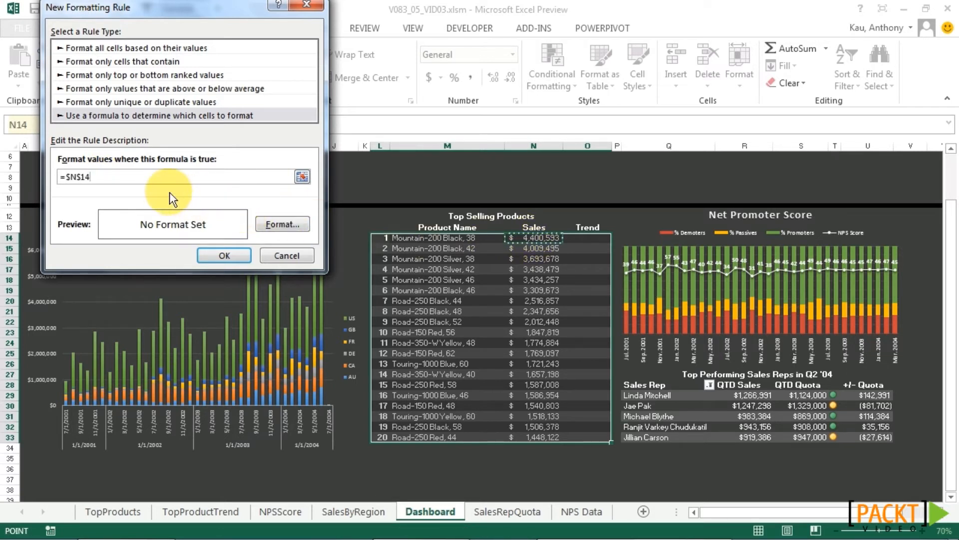
{"action": "left_click", "coordinate": [79, 176]}
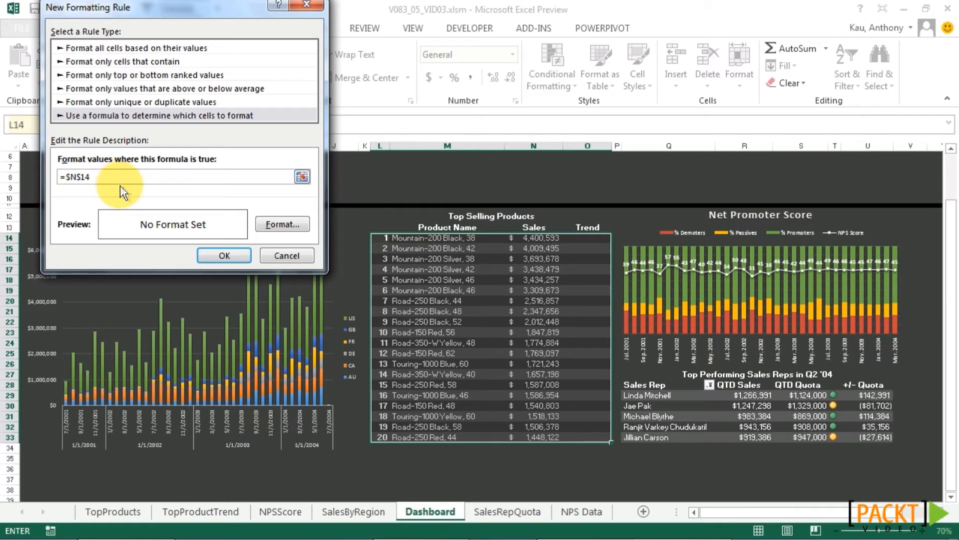
{"action": "key", "text": "Delete"}
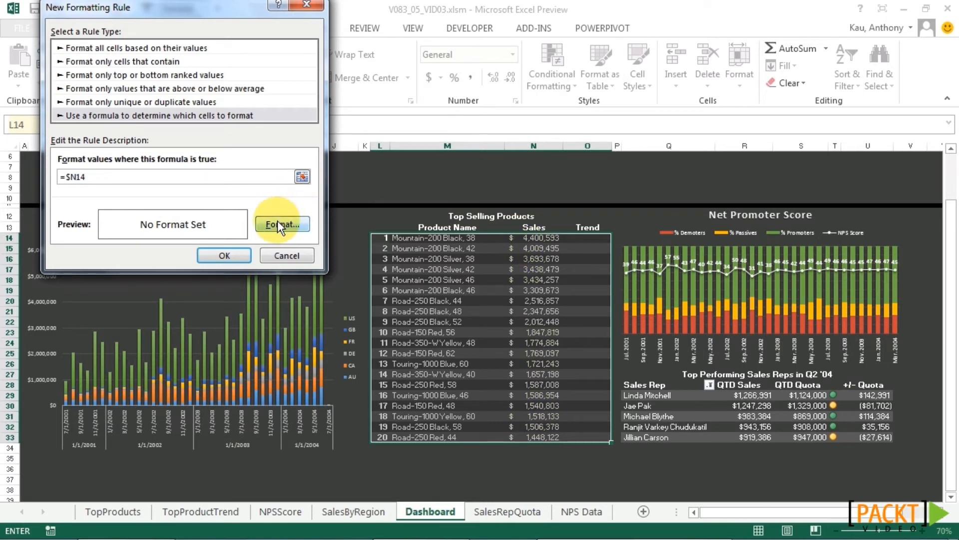
{"action": "left_click", "coordinate": [219, 175]}
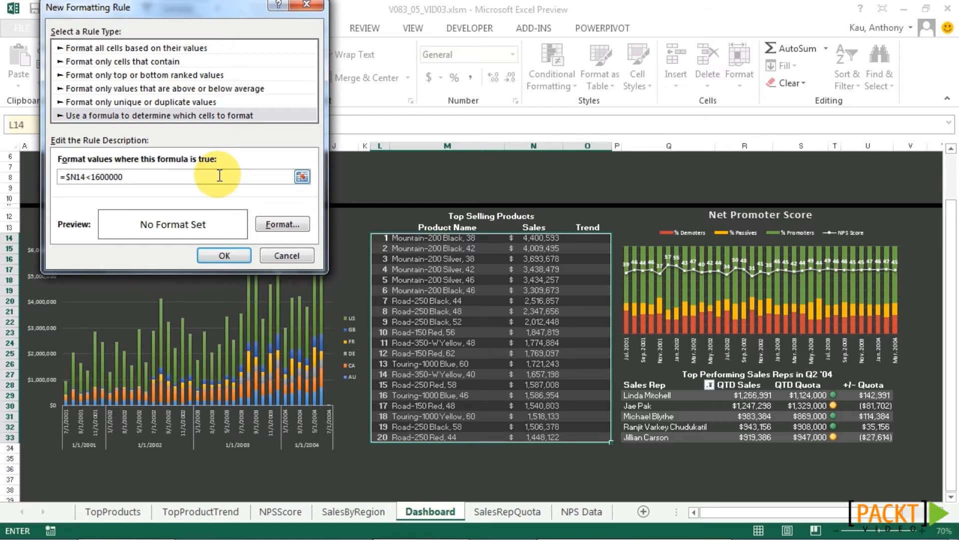
Give the new rule a standard dark red background fill and apply it to the product table.
{"action": "left_click", "coordinate": [277, 224]}
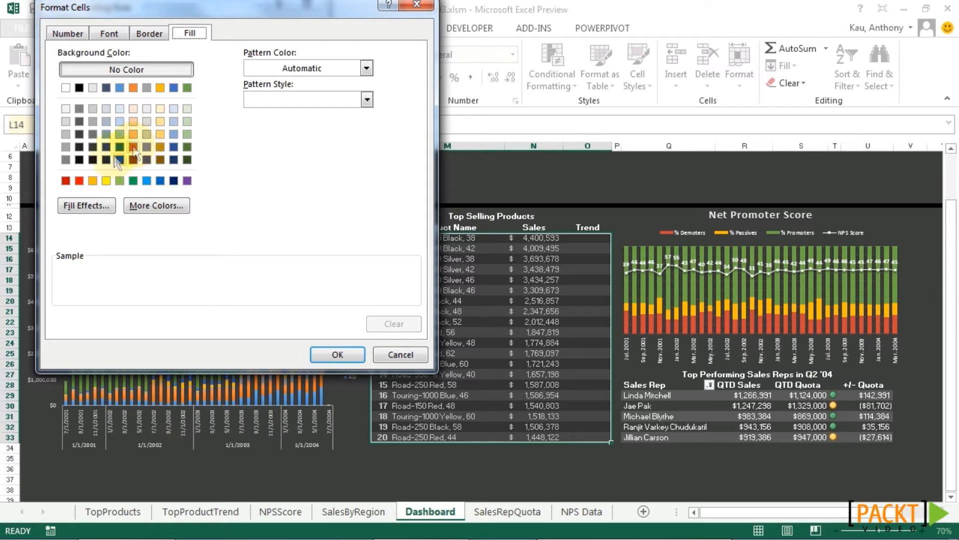
{"action": "left_click", "coordinate": [65, 180]}
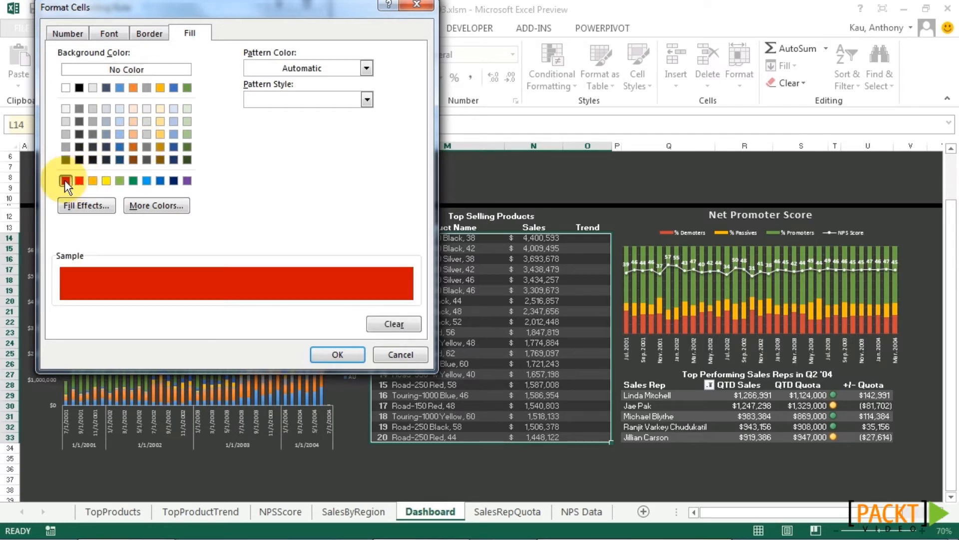
{"action": "left_click", "coordinate": [336, 355]}
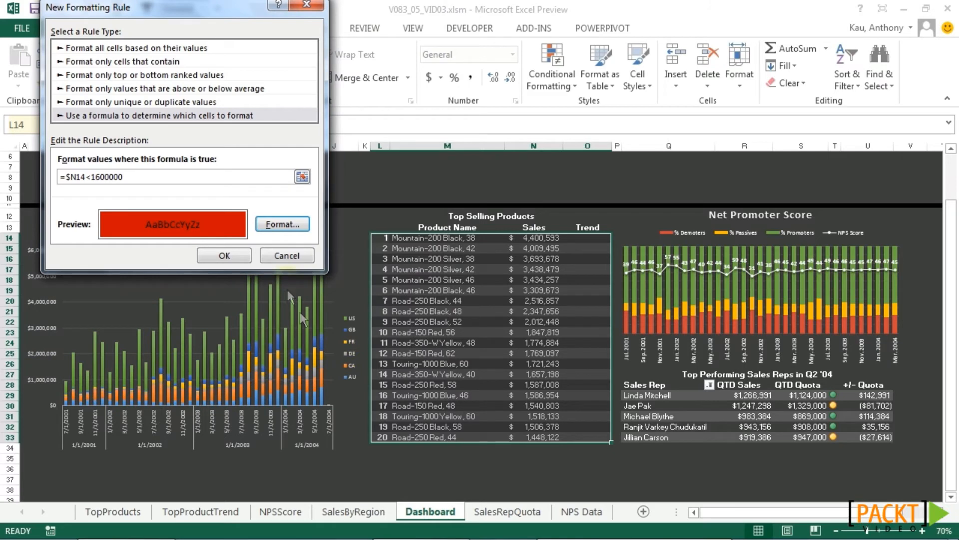
{"action": "left_click", "coordinate": [224, 256]}
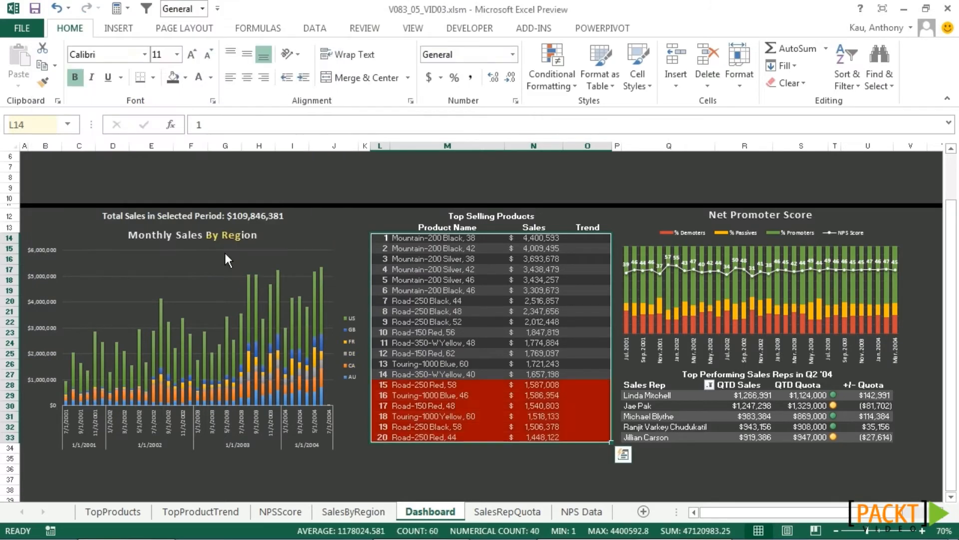
{"action": "left_click", "coordinate": [465, 416]}
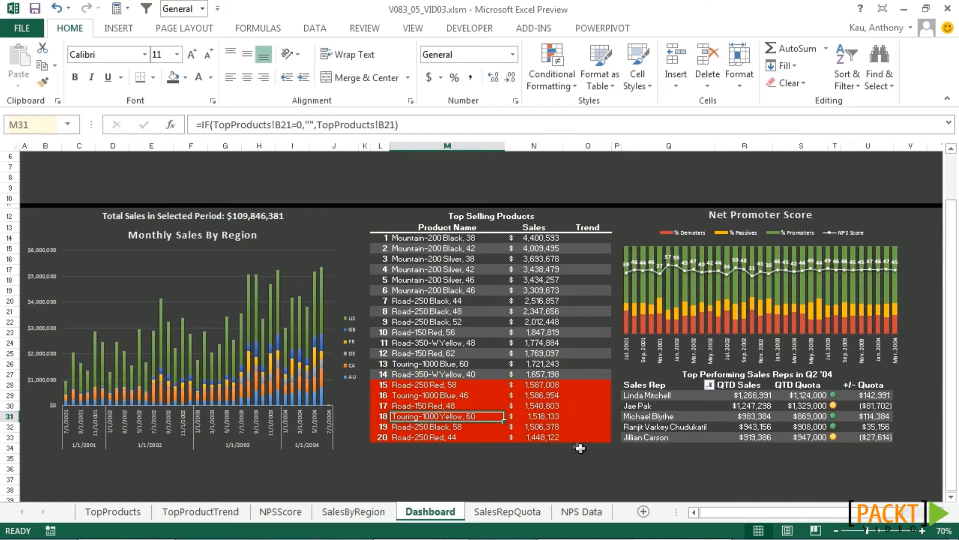
Try a second formula-based conditional formatting rule for L14:O33 using =$N14<2000000.
{"action": "left_click_drag", "start_coordinate": [383, 242], "coordinate": [583, 440]}
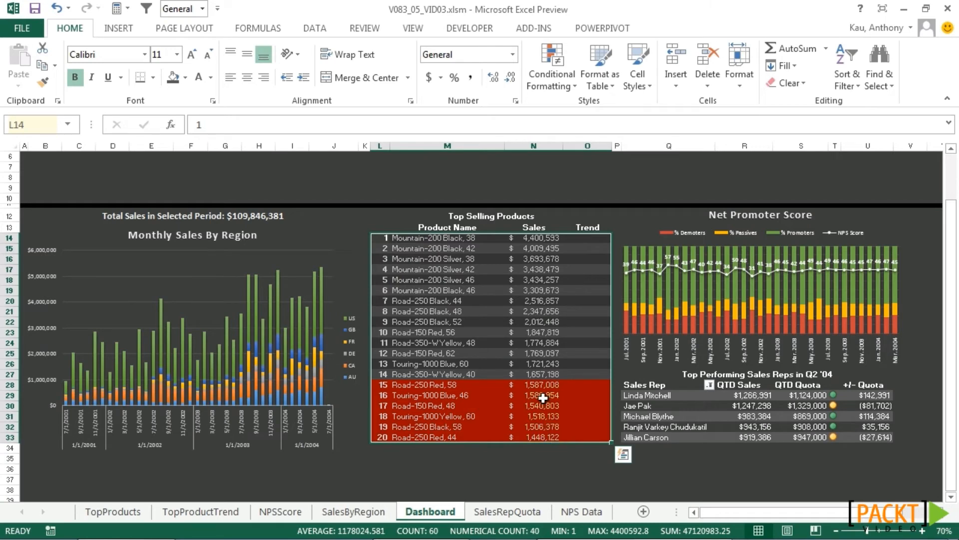
{"action": "left_click", "coordinate": [551, 78]}
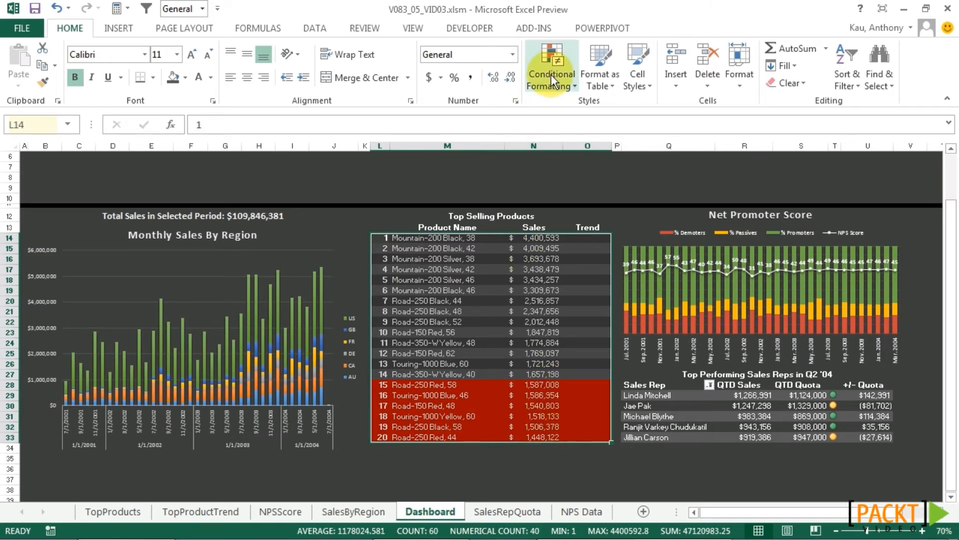
{"action": "left_click", "coordinate": [590, 270]}
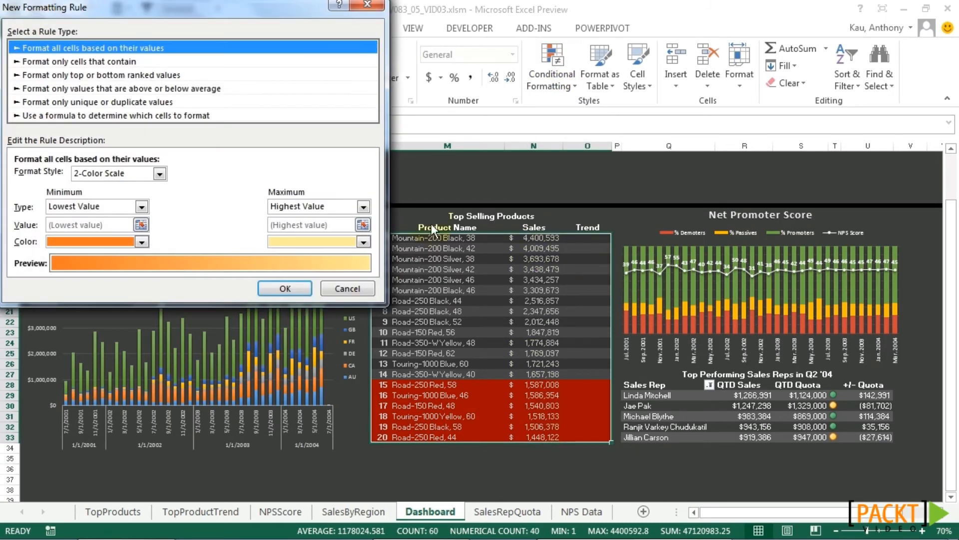
{"action": "left_click", "coordinate": [116, 116]}
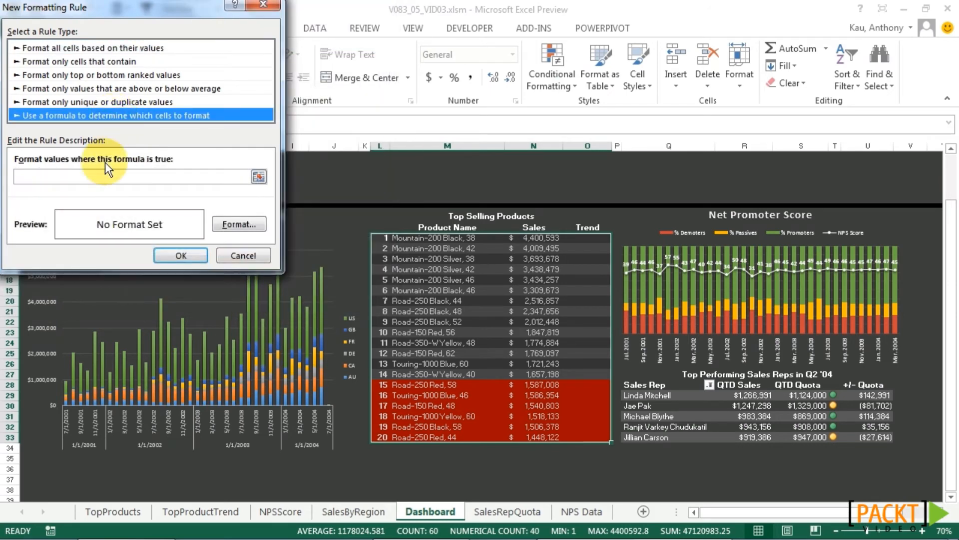
{"action": "left_click", "coordinate": [108, 174]}
{"action": "type", "text": "="}
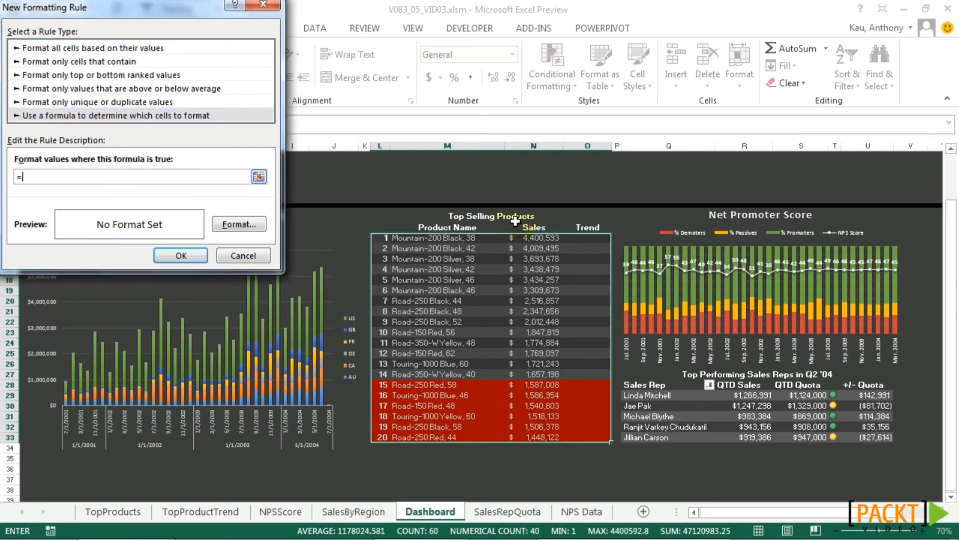
{"action": "left_click", "coordinate": [535, 237]}
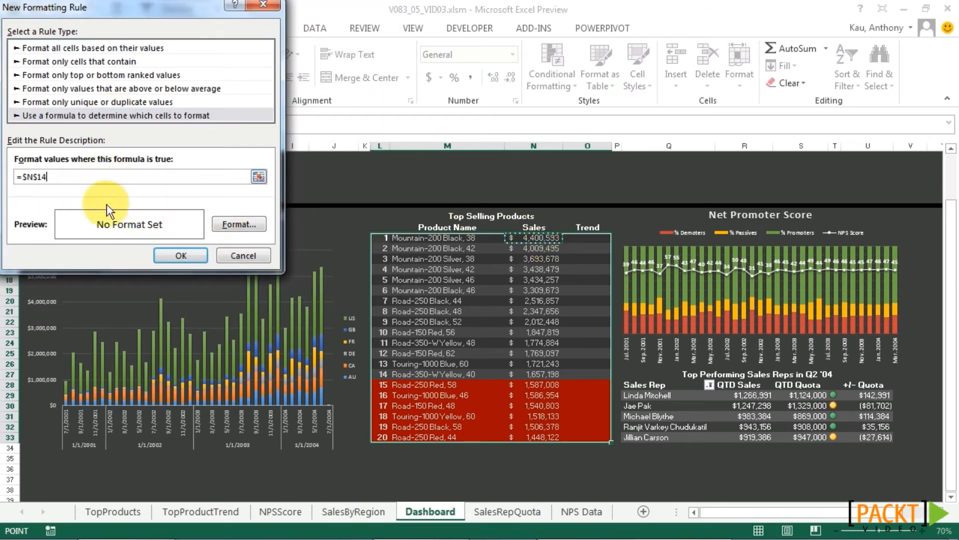
{"action": "left_click", "coordinate": [79, 185]}
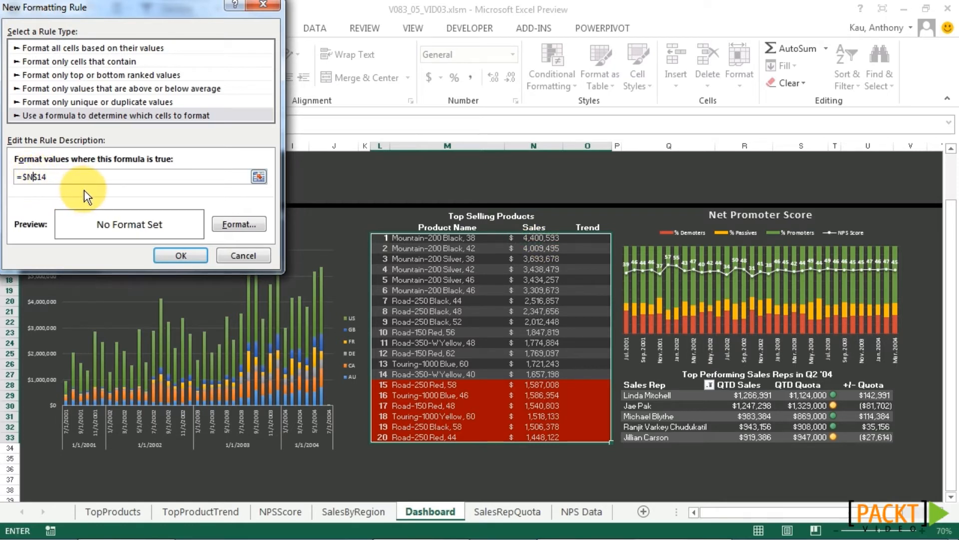
{"action": "key", "text": "F4"}
{"action": "key", "text": "F4"}
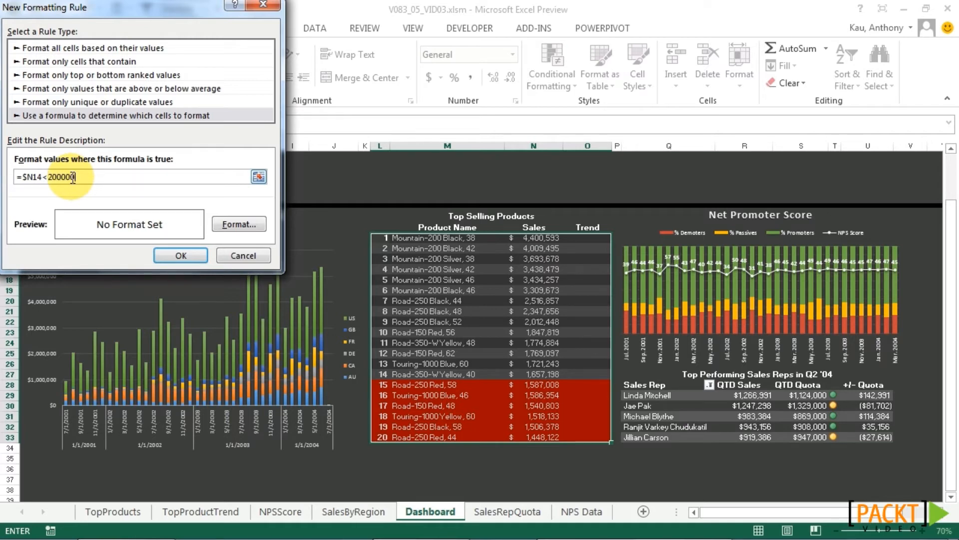
Give the second rule a standard orange background fill and apply it to the product table.
{"action": "left_click", "coordinate": [255, 223]}
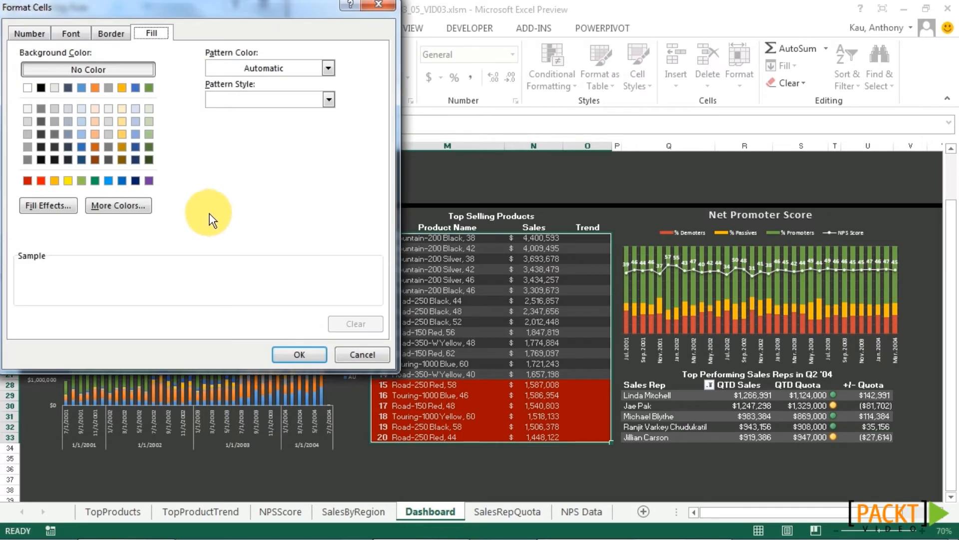
{"action": "left_click", "coordinate": [54, 180]}
{"action": "left_click", "coordinate": [299, 355]}
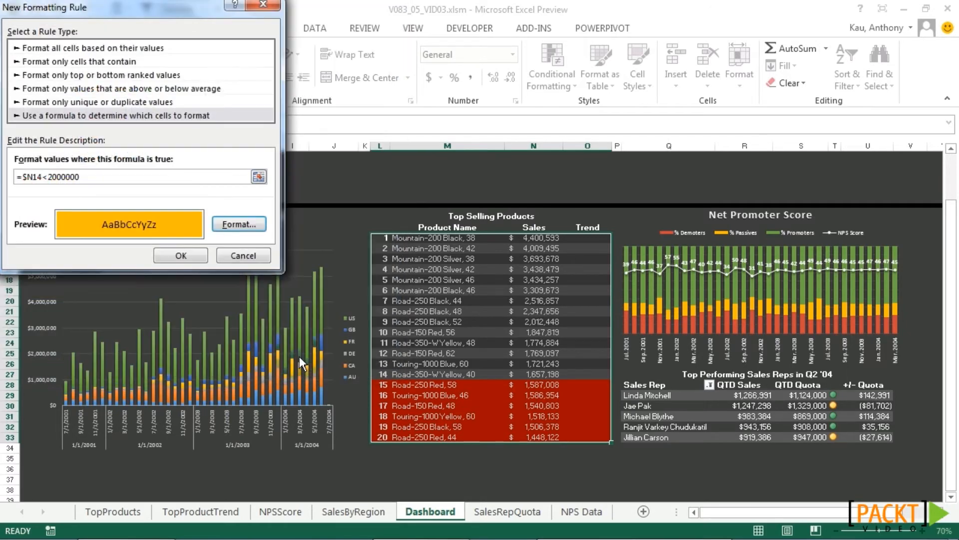
{"action": "left_click", "coordinate": [179, 253]}
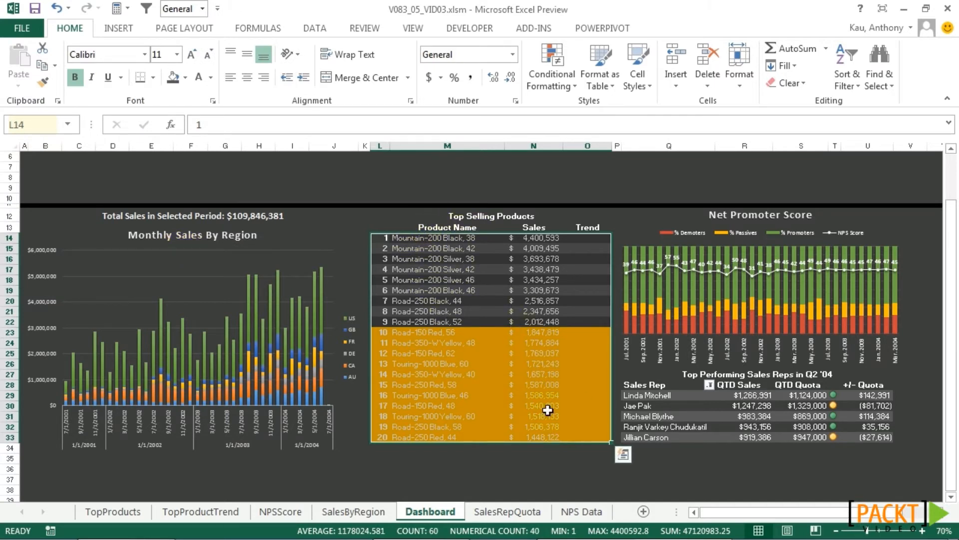
Move the =$N14<1600000 rule above the =$N14<2000000 rule and apply the new order.
{"action": "left_click", "coordinate": [544, 71]}
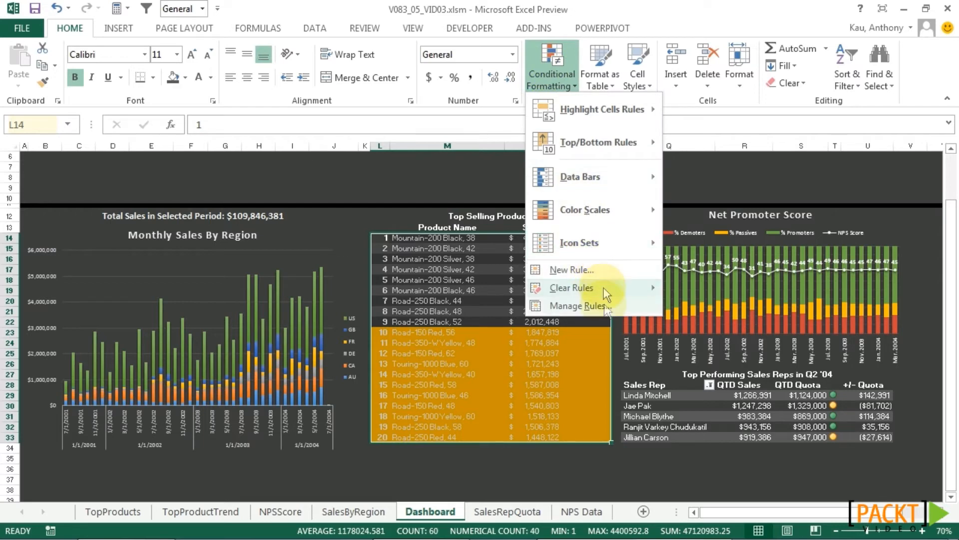
{"action": "left_click", "coordinate": [604, 306]}
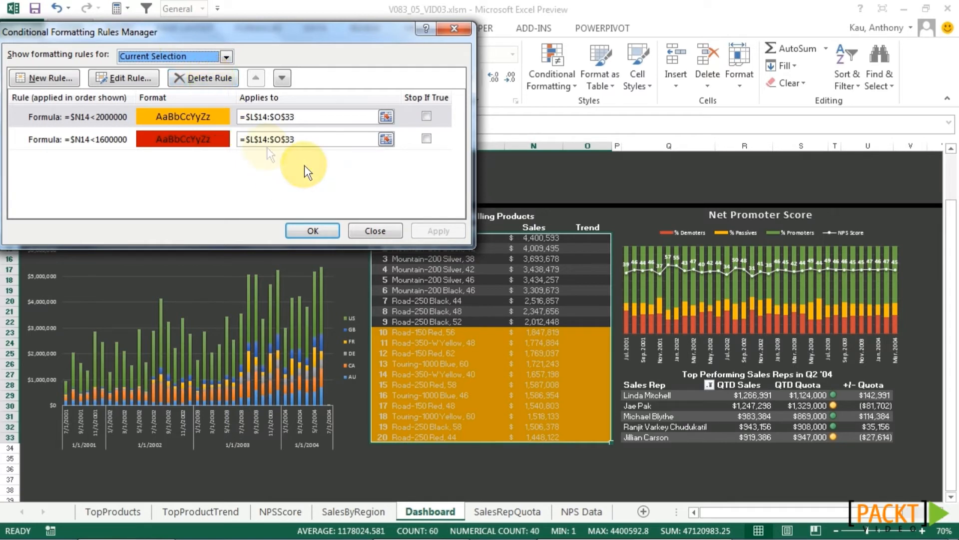
{"action": "left_click", "coordinate": [106, 139]}
{"action": "left_click", "coordinate": [256, 75]}
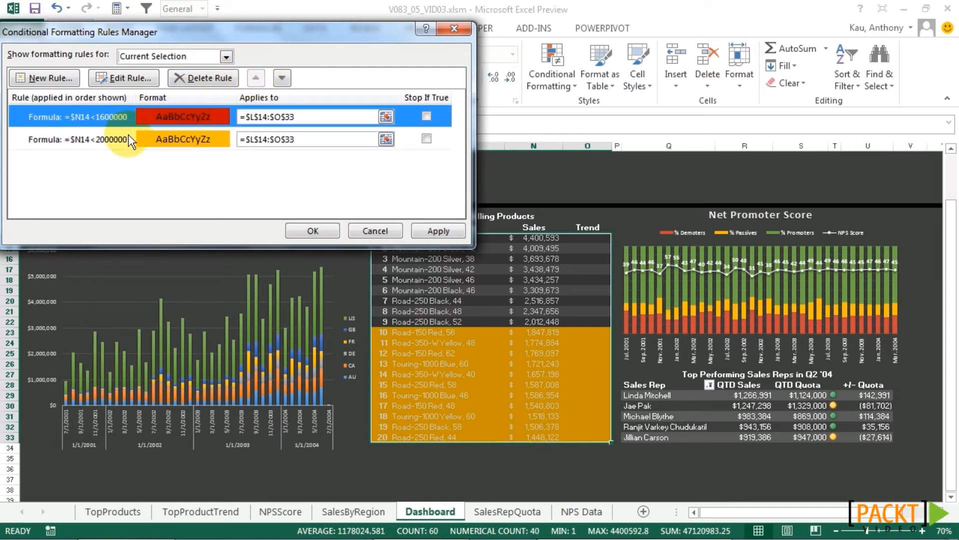
{"action": "left_click", "coordinate": [440, 232]}
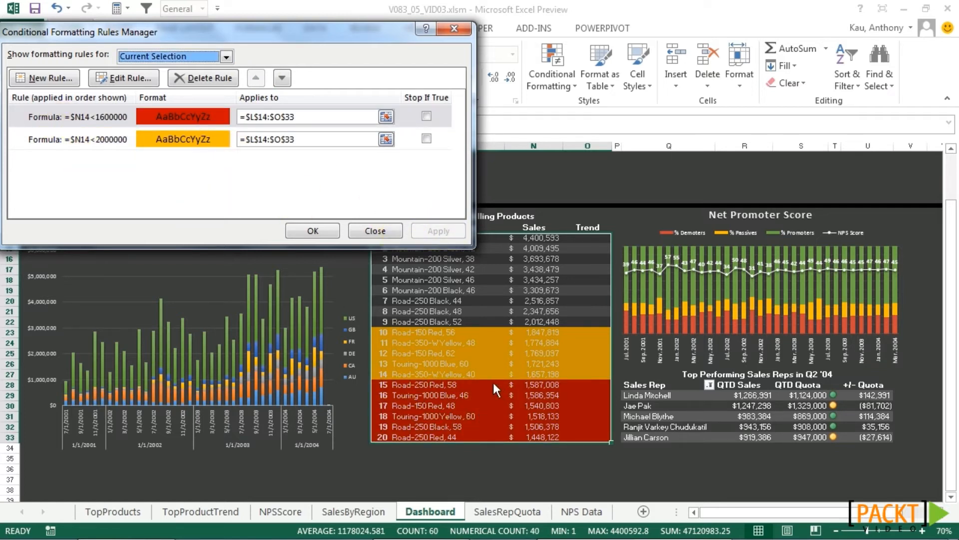
{"action": "left_click", "coordinate": [318, 196]}
{"action": "left_click", "coordinate": [295, 231]}
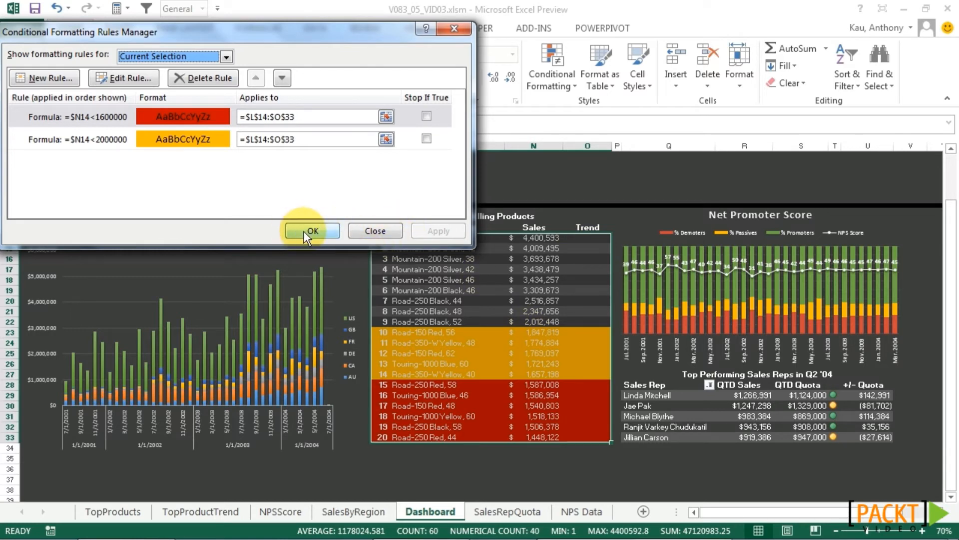
{"action": "left_click", "coordinate": [306, 236]}
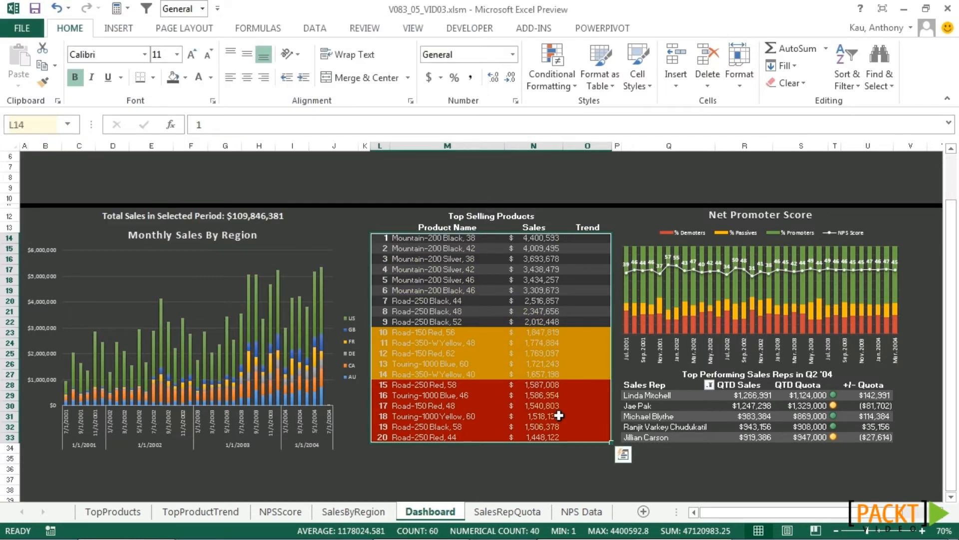
Undo the red and orange conditional formatting on the product table.
{"action": "key", "text": "ctrl+z"}
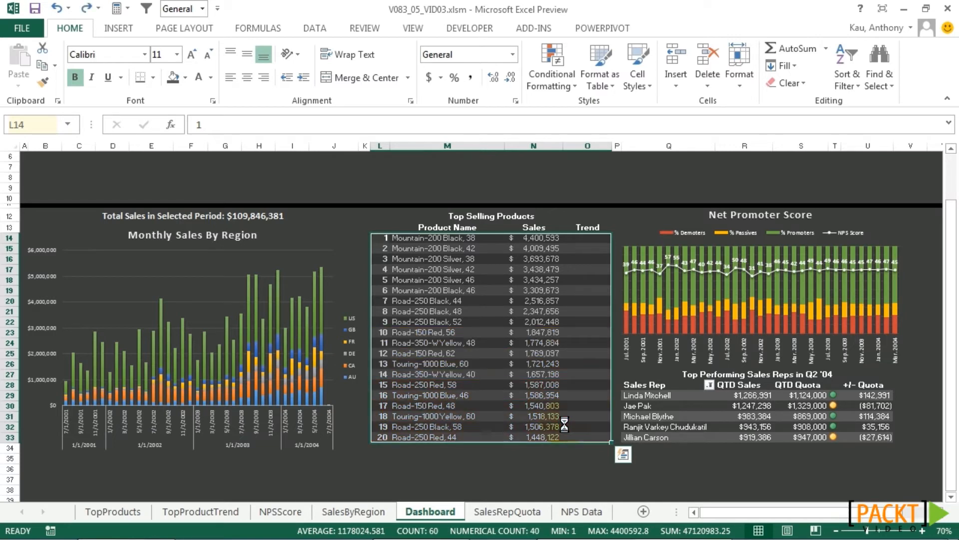
{"action": "left_click", "coordinate": [575, 457]}
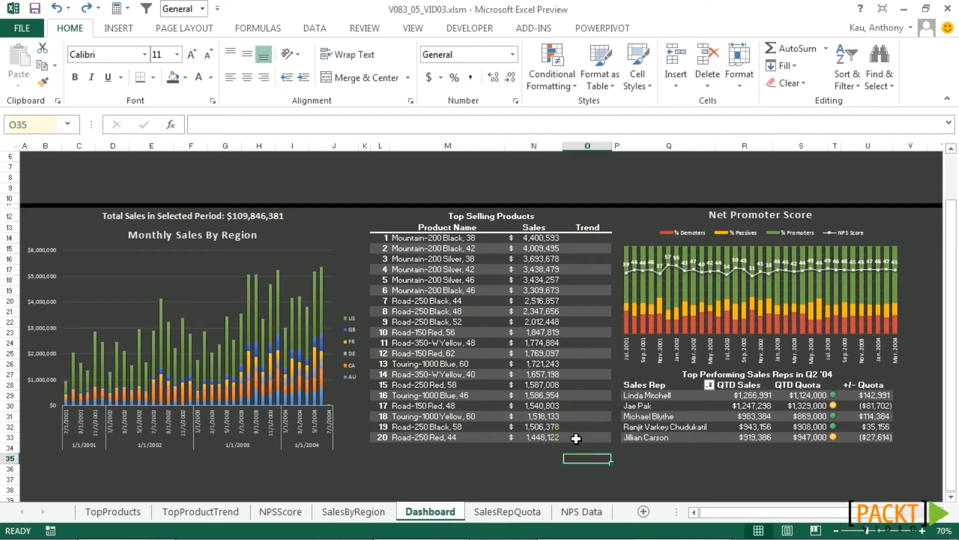
{"action": "left_click_drag", "start_coordinate": [583, 238], "coordinate": [594, 439]}
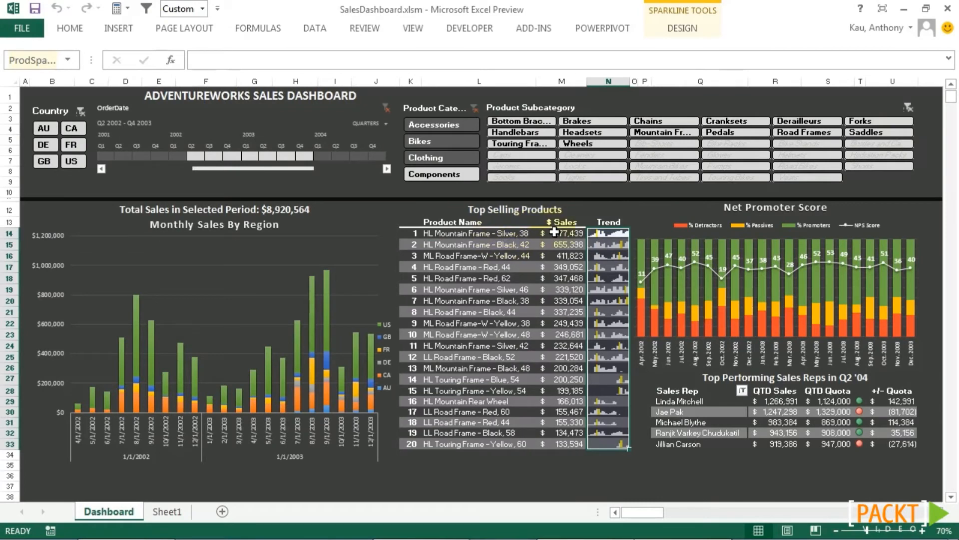
{"action": "left_click", "coordinate": [637, 230]}
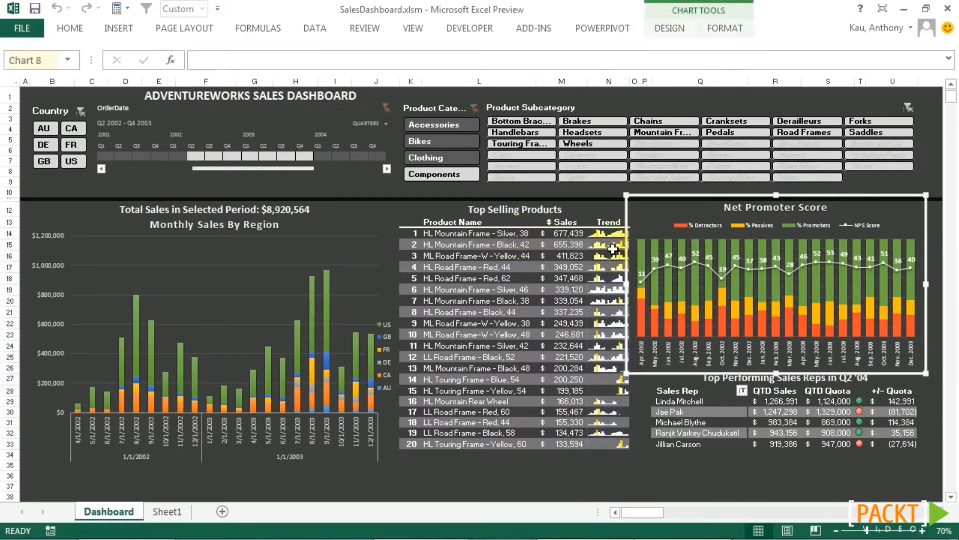
{"action": "left_click", "coordinate": [594, 222]}
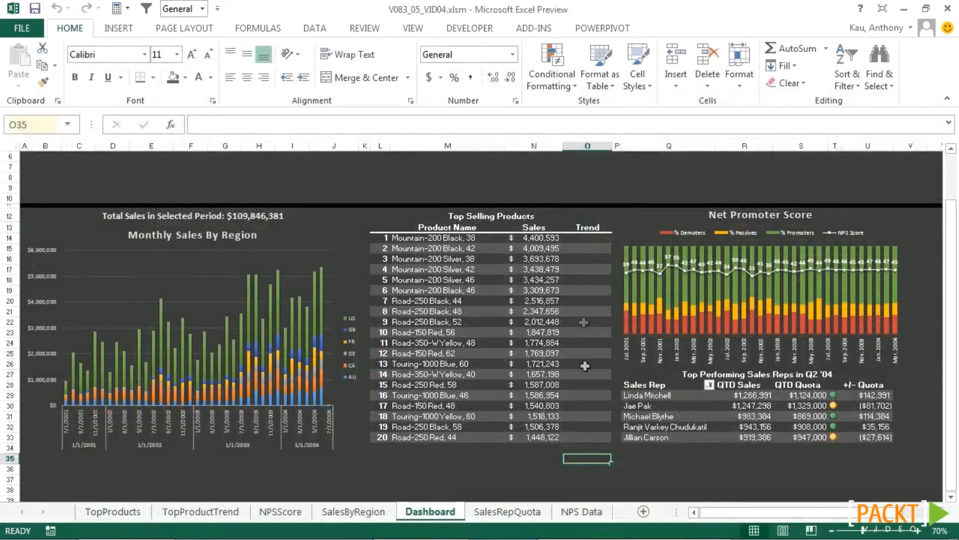
Set up column sparklines for the Trend cells O14:O33 with TopProductTrend!C5:AL24 as the data range.
{"action": "left_click_drag", "start_coordinate": [581, 239], "coordinate": [579, 440]}
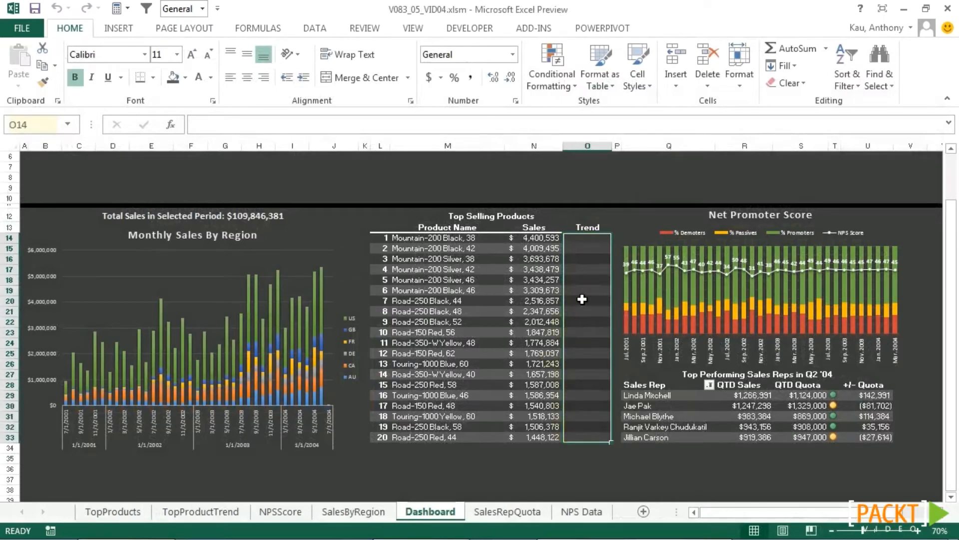
{"action": "left_click", "coordinate": [115, 29]}
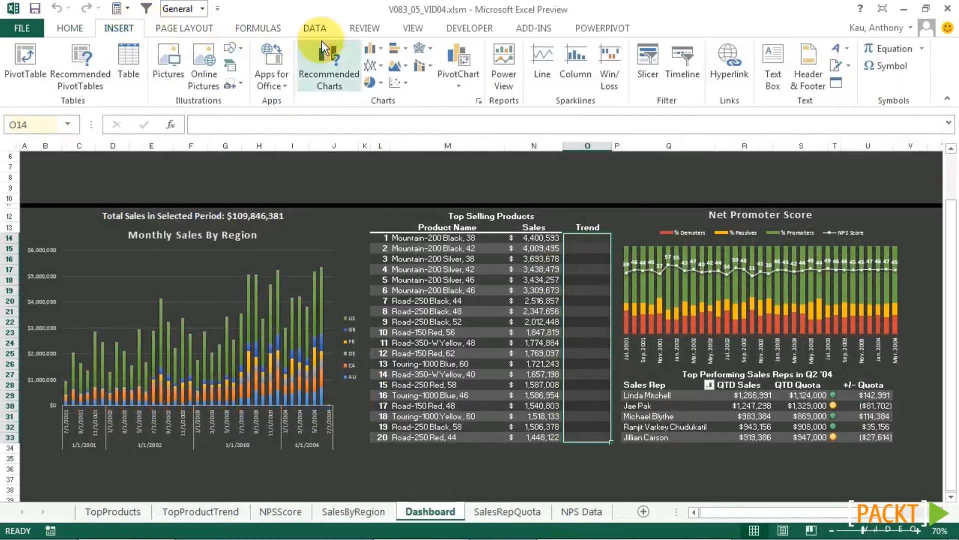
{"action": "left_click", "coordinate": [577, 71]}
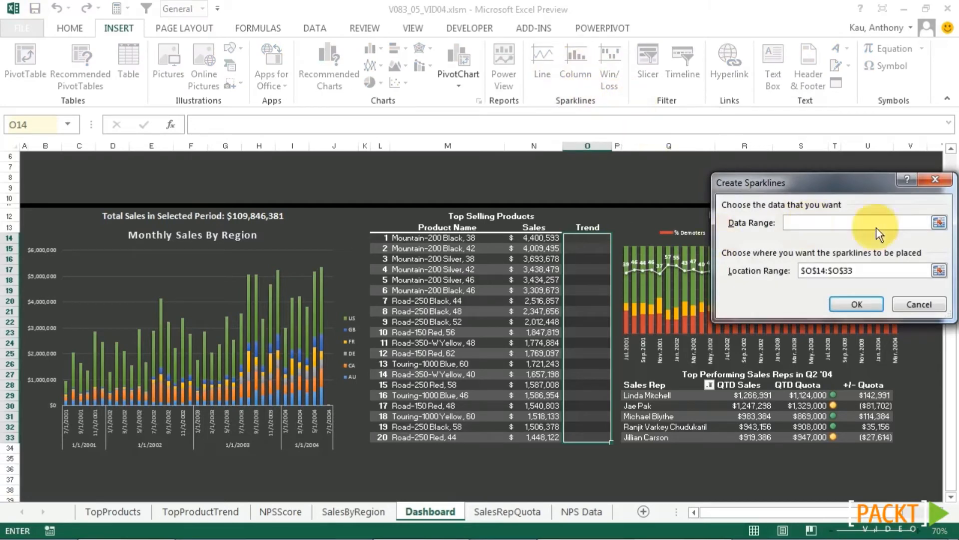
{"action": "left_click", "coordinate": [939, 222]}
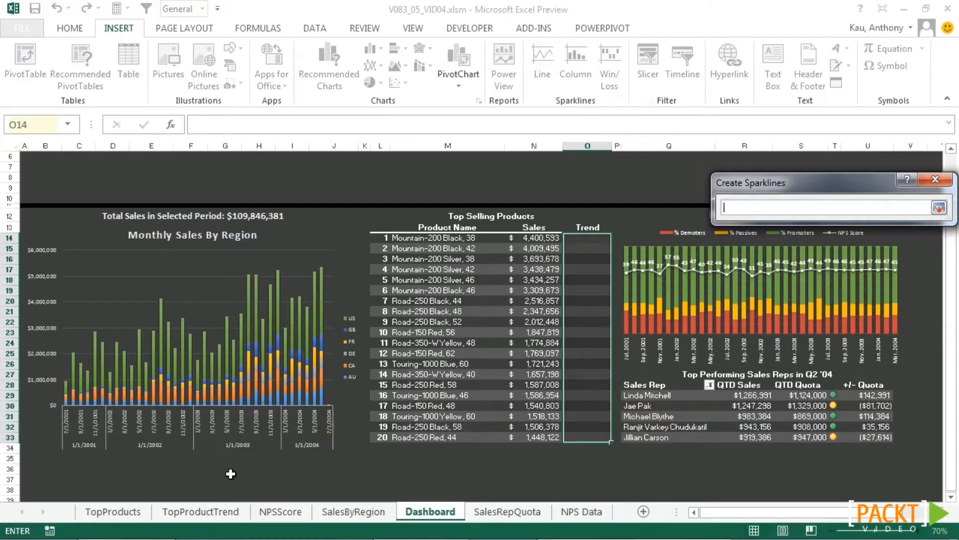
{"action": "left_click", "coordinate": [180, 511]}
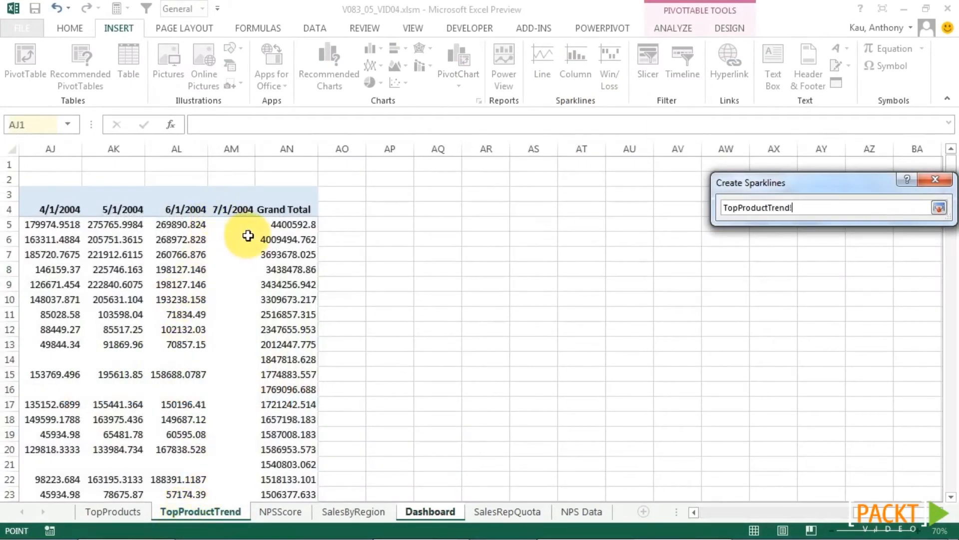
{"action": "left_click_drag", "start_coordinate": [862, 513], "coordinate": [705, 515]}
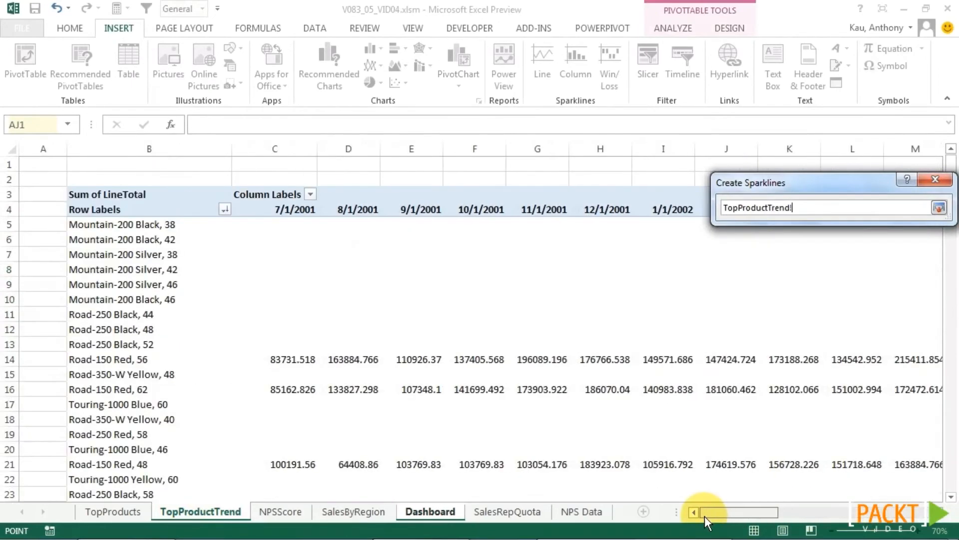
{"action": "left_click_drag", "start_coordinate": [271, 219], "coordinate": [194, 462]}
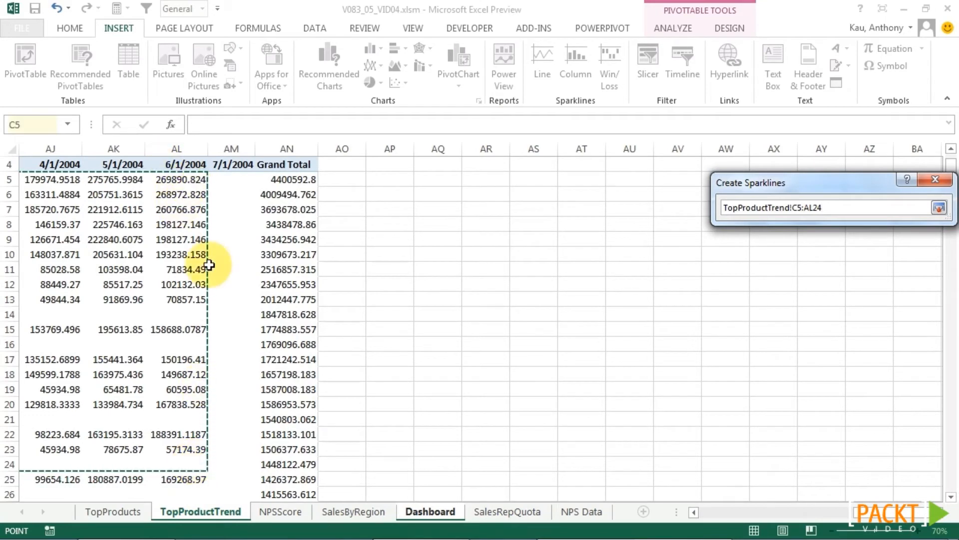
Extend the sparkline data range to TopProductTrend!C5:AM24 and create the sparklines in O14:O33.
{"action": "key", "text": "shift+Right"}
{"action": "key", "text": "shift+Right"}
{"action": "key", "text": "shift+Right"}
{"action": "key", "text": "shift+Left"}
{"action": "key", "text": "shift+Left"}
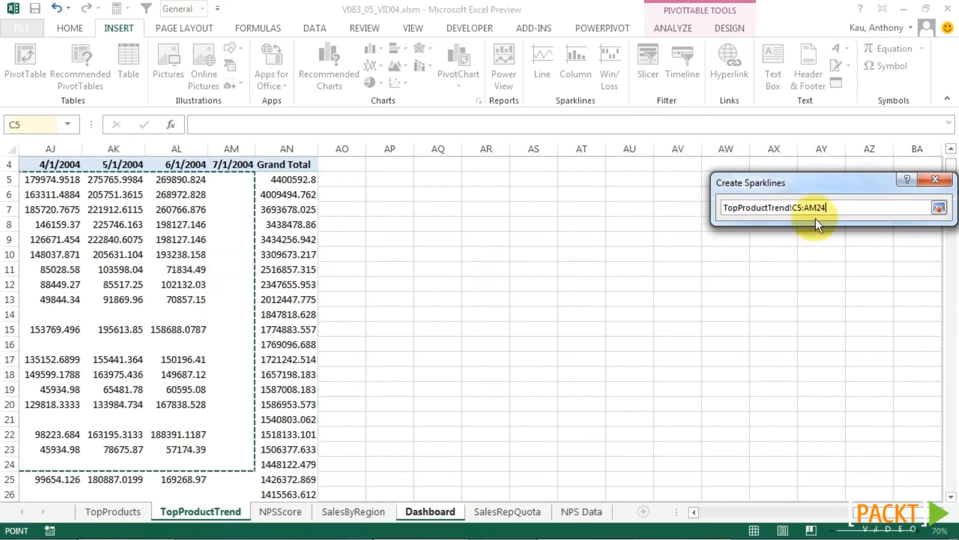
{"action": "left_click", "coordinate": [939, 209]}
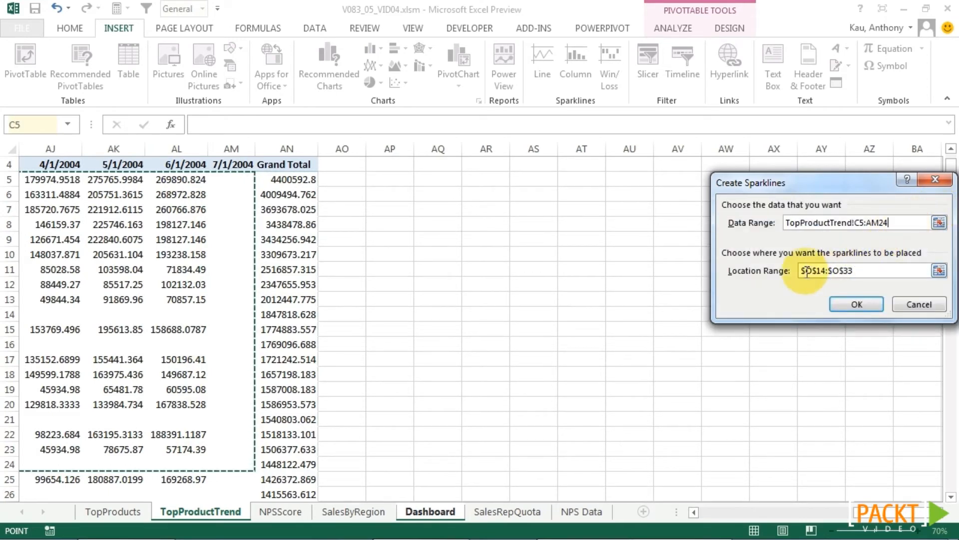
{"action": "left_click", "coordinate": [856, 271]}
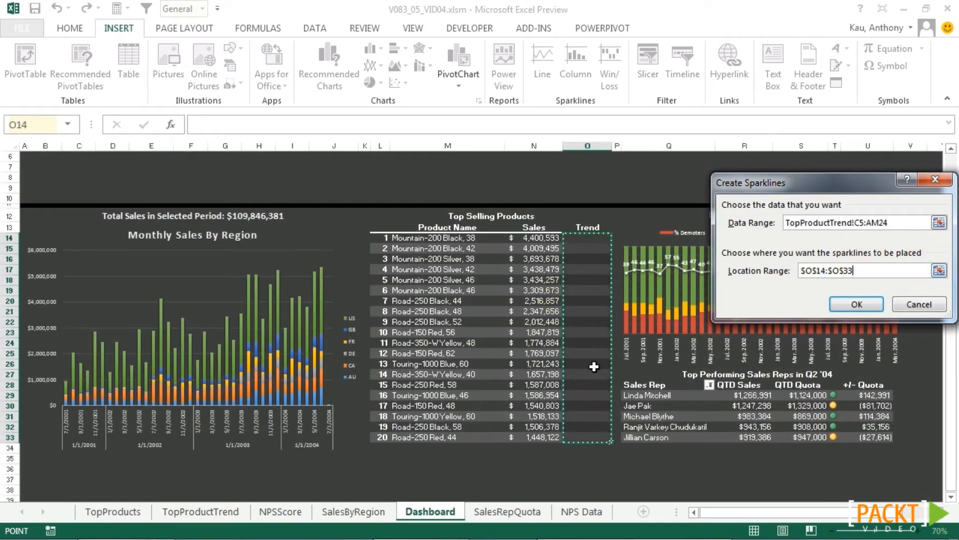
{"action": "left_click", "coordinate": [867, 304]}
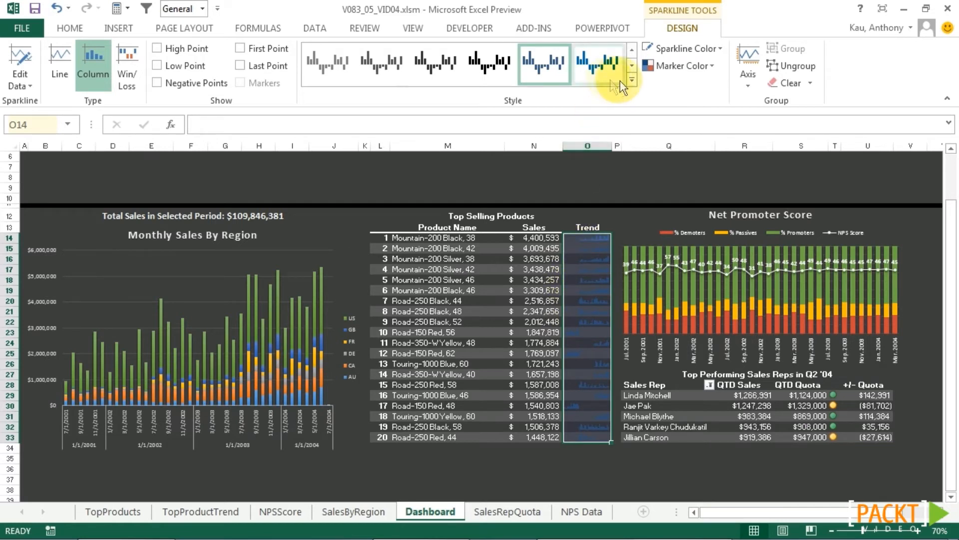
Set the color of the Trend column sparklines to white.
{"action": "left_click", "coordinate": [710, 48]}
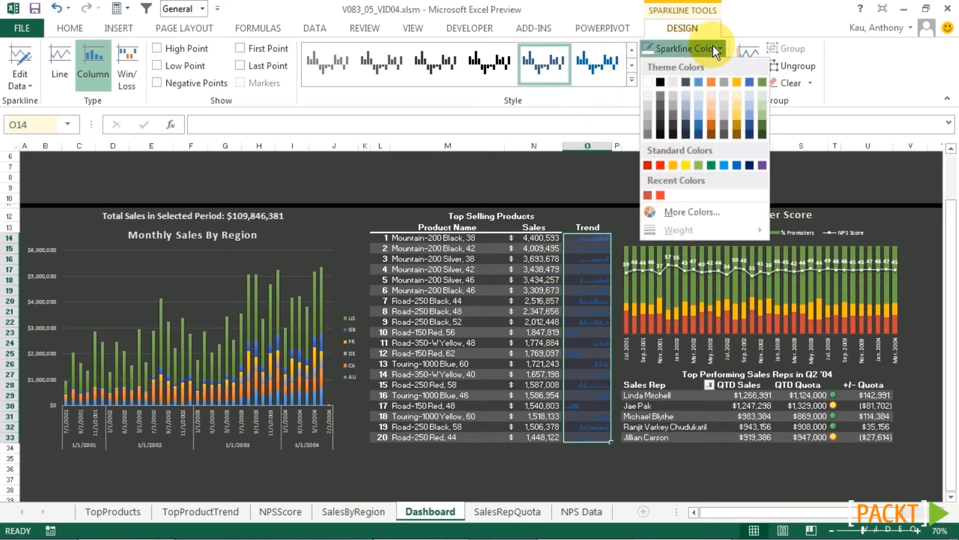
{"action": "left_click", "coordinate": [647, 81]}
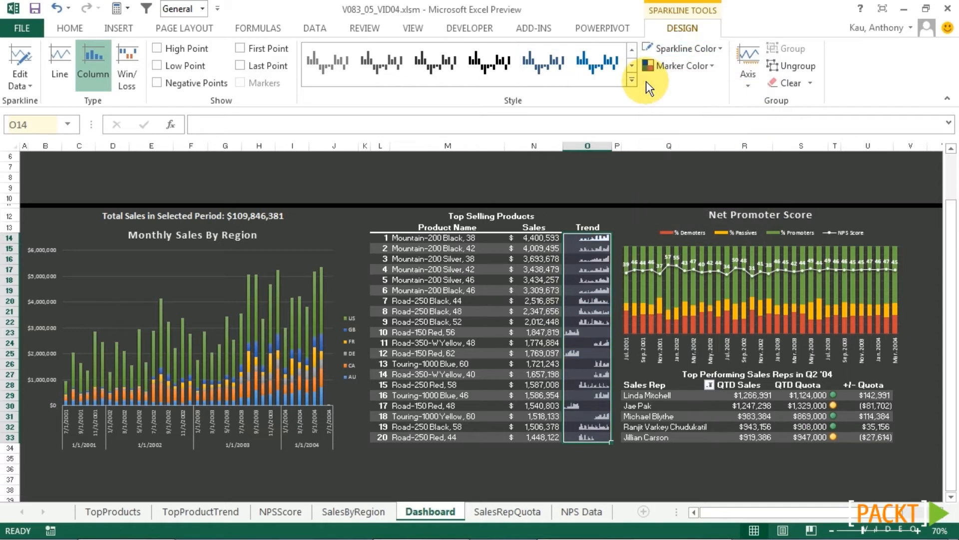
Highlight the high point of each Trend sparkline in yellow.
{"action": "left_click", "coordinate": [706, 70]}
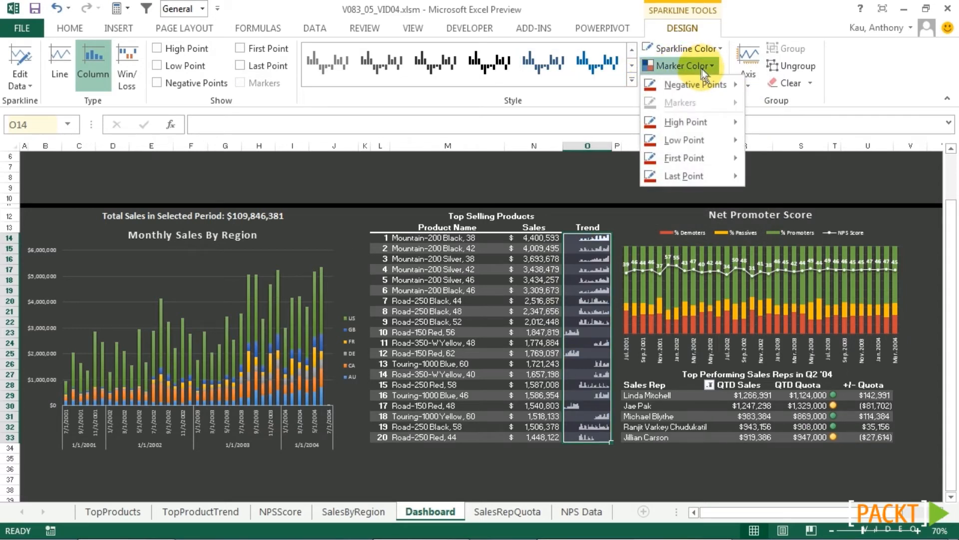
{"action": "mouse_move", "coordinate": [711, 123]}
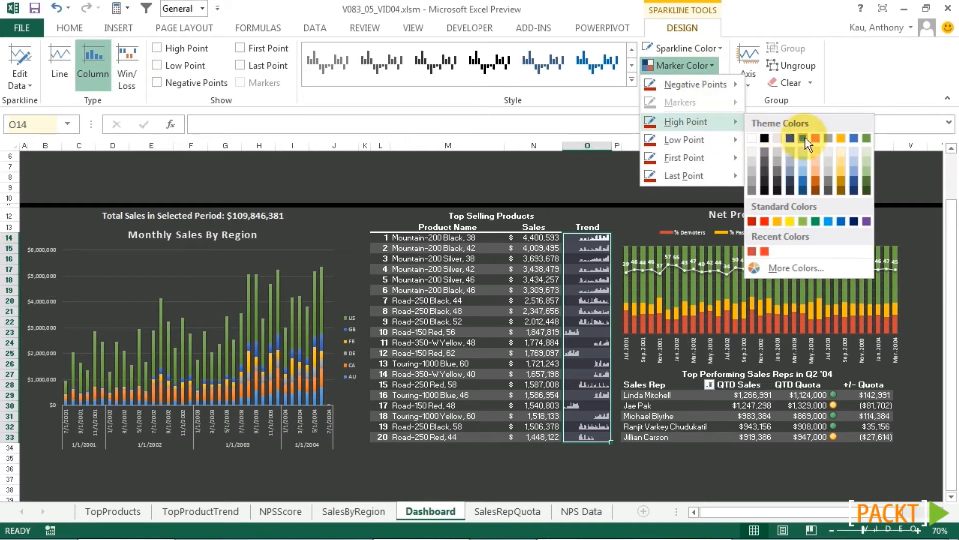
{"action": "left_click", "coordinate": [764, 221]}
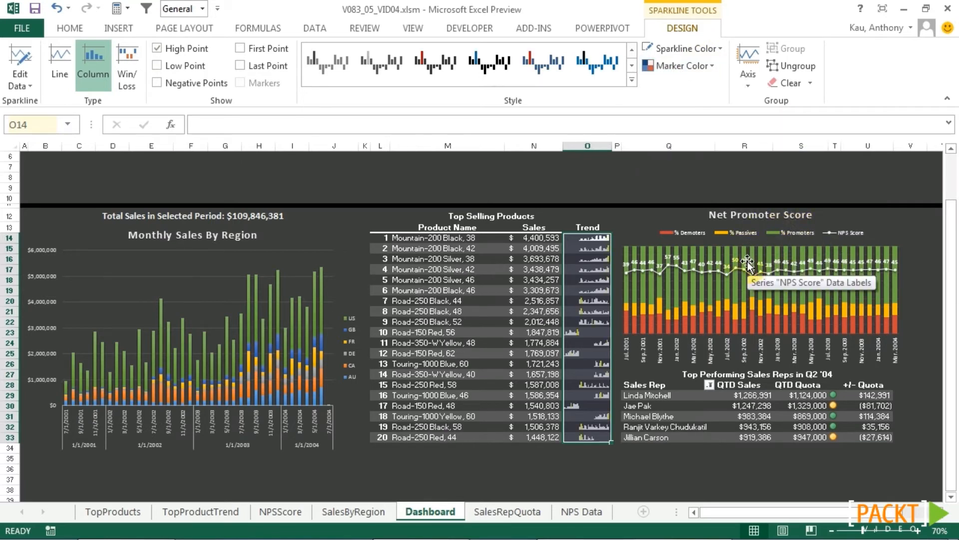
{"action": "left_click", "coordinate": [620, 225]}
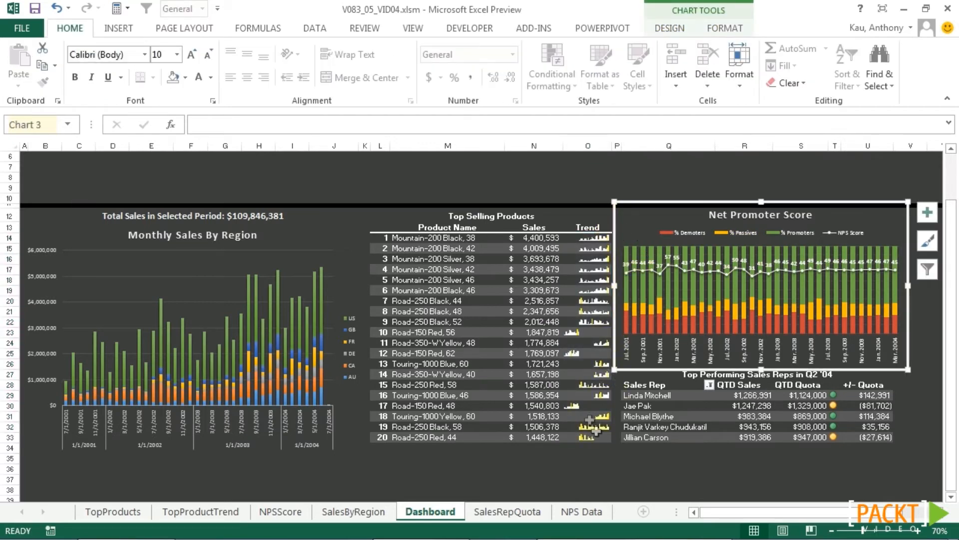
Increase the font size of the Trend sparkline cells O14:O33 to 12 to enlarge their rows.
{"action": "left_click_drag", "start_coordinate": [583, 238], "coordinate": [591, 440]}
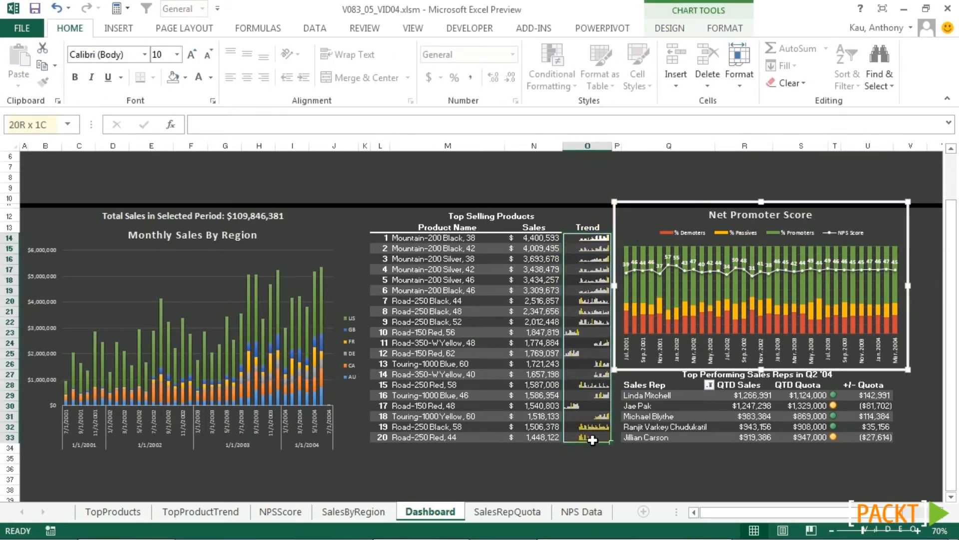
{"action": "left_click", "coordinate": [75, 28]}
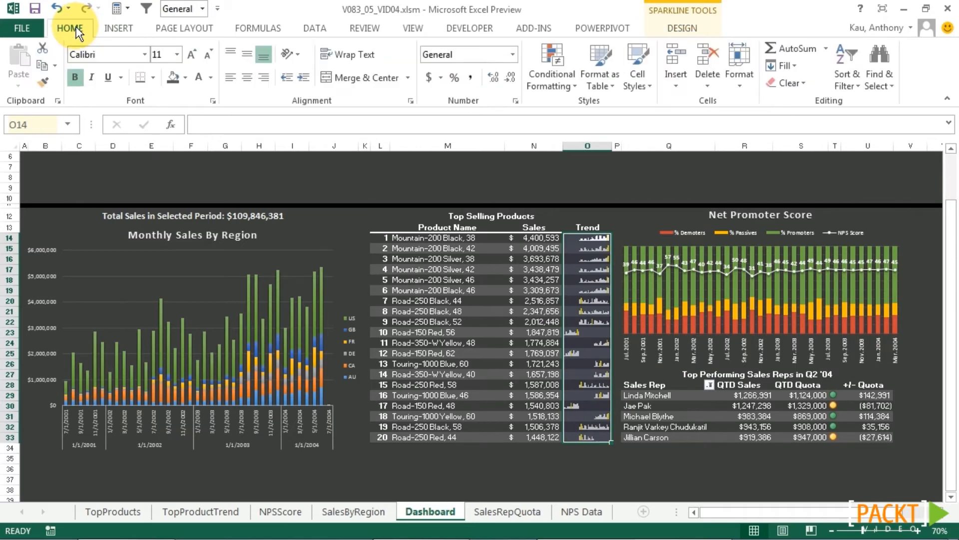
{"action": "left_click", "coordinate": [192, 59]}
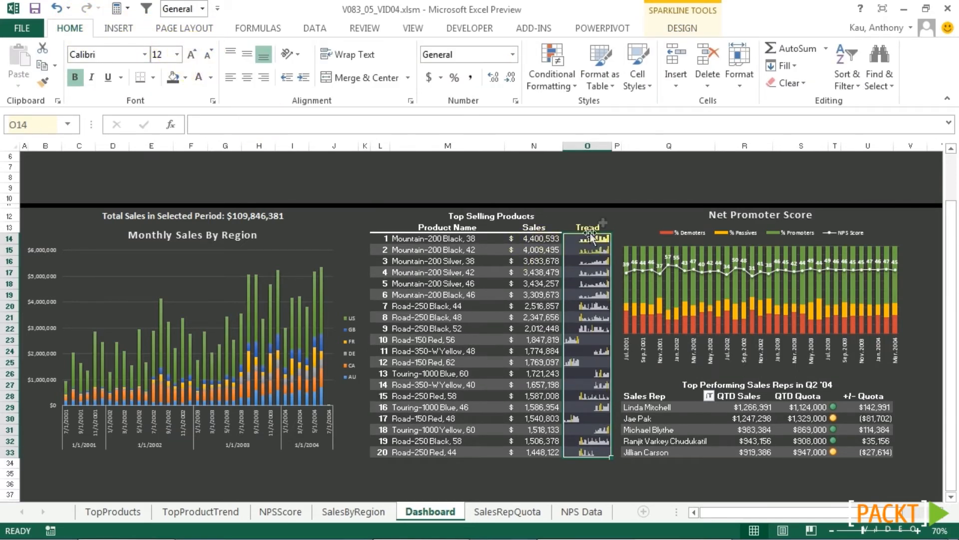
{"action": "left_click", "coordinate": [604, 215]}
{"action": "left_click", "coordinate": [606, 273]}
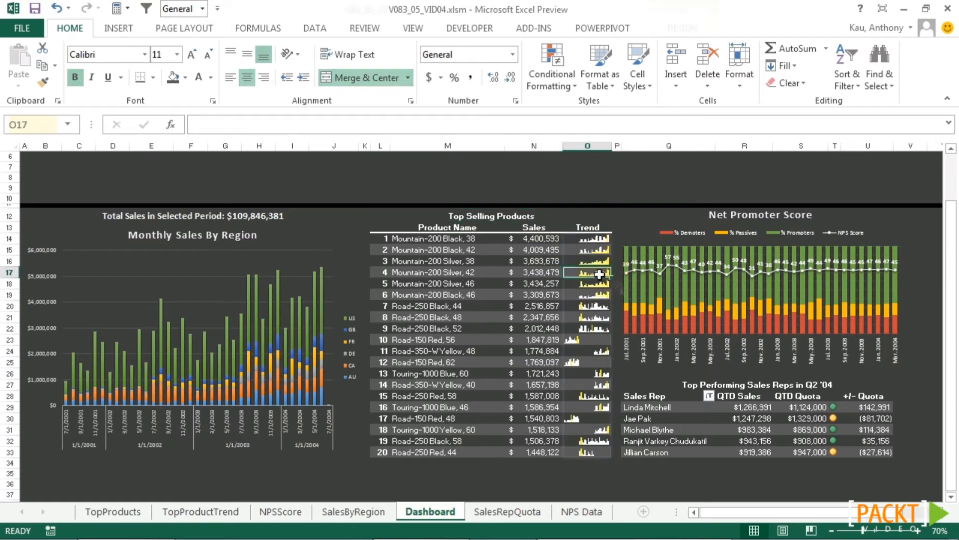
{"action": "left_click", "coordinate": [635, 226]}
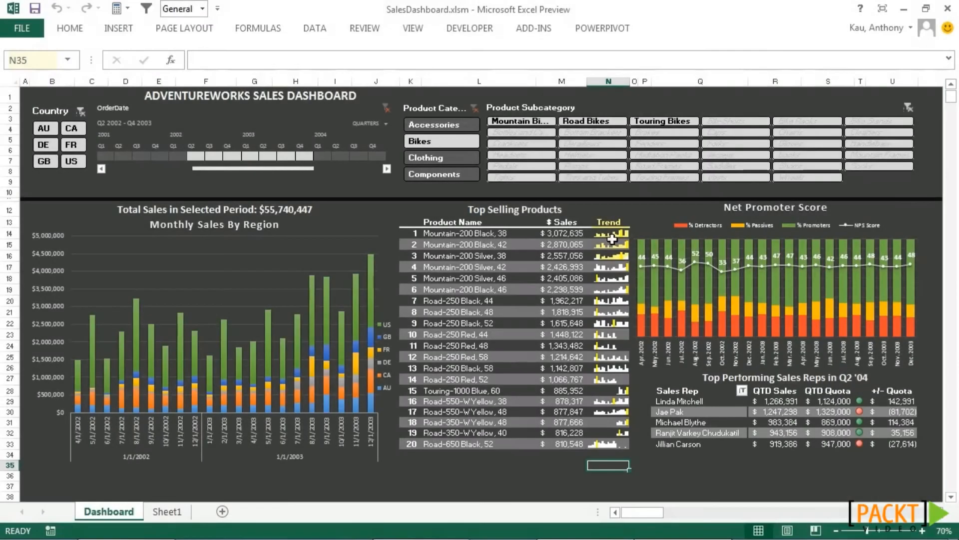
In SalesDashboard.xlsm, examine the Trend sparklines while filtering OrderDate to Q3 2002–Q1 2003, Q1 2003, and Q4 2002–Q3 2003.
{"action": "left_click_drag", "start_coordinate": [613, 236], "coordinate": [606, 444]}
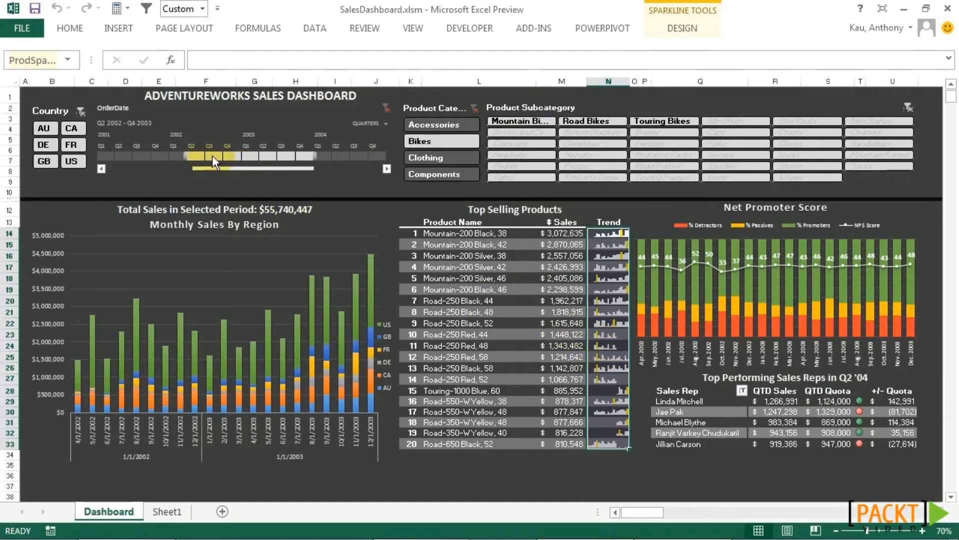
{"action": "left_click_drag", "start_coordinate": [214, 155], "coordinate": [252, 155]}
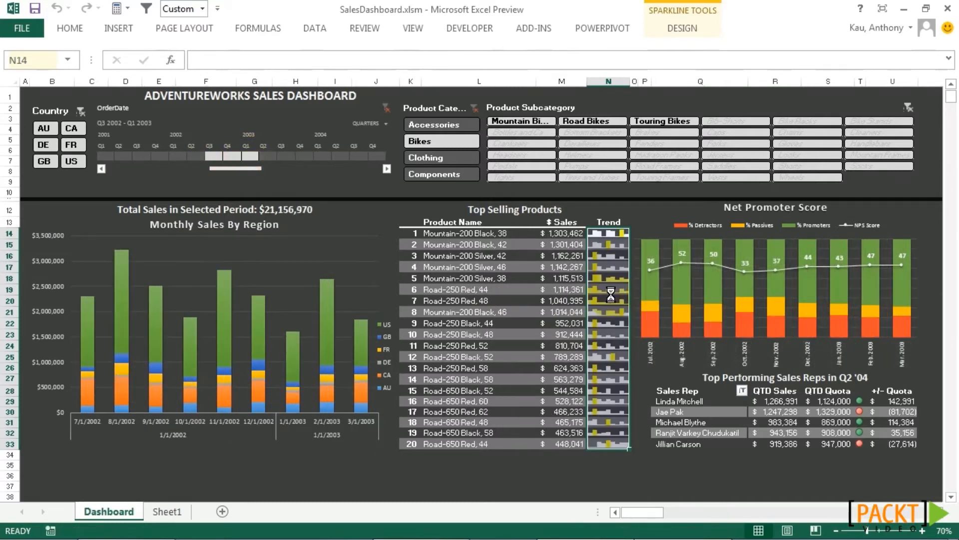
{"action": "left_click", "coordinate": [248, 153]}
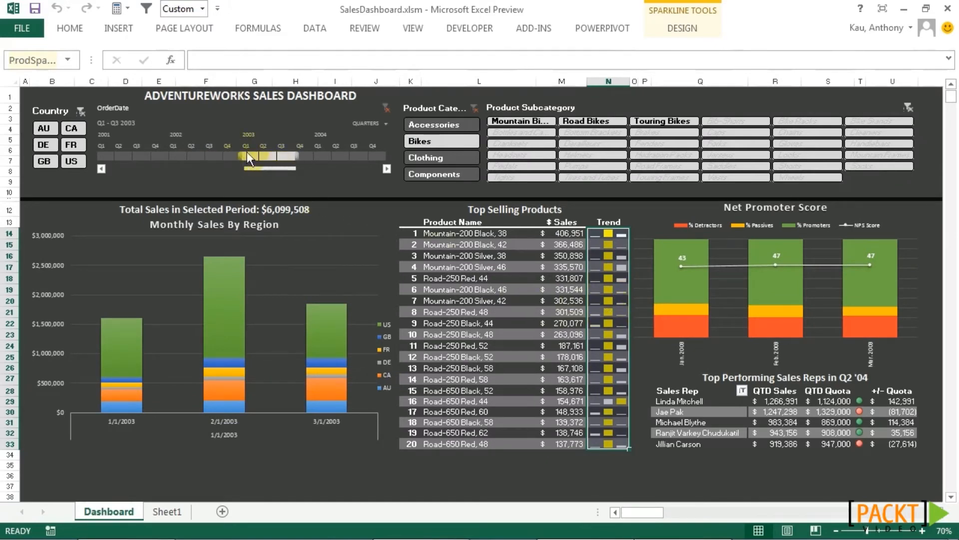
{"action": "left_click_drag", "start_coordinate": [247, 151], "coordinate": [232, 155]}
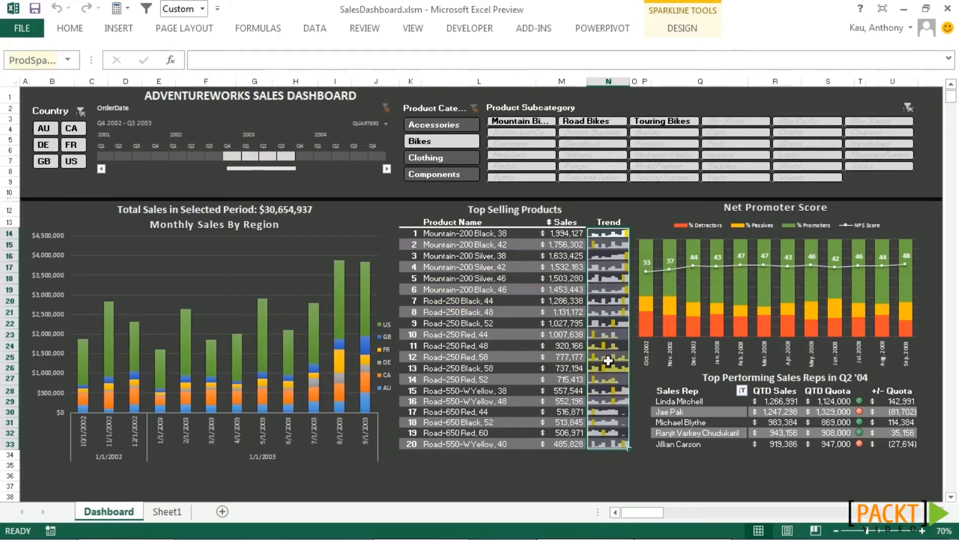
{"action": "left_click", "coordinate": [615, 465], "text": "ctrl"}
{"action": "left_click", "coordinate": [616, 465]}
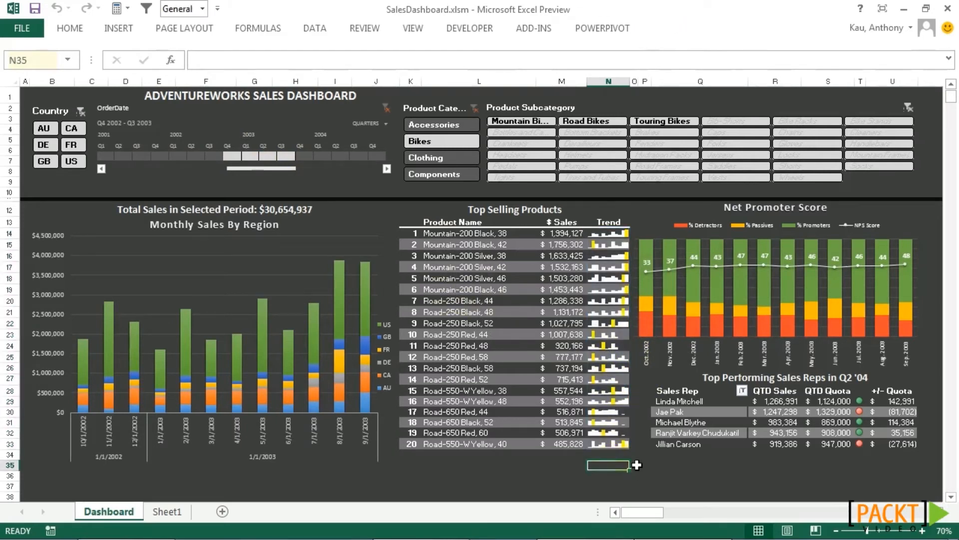
{"action": "left_click", "coordinate": [607, 347]}
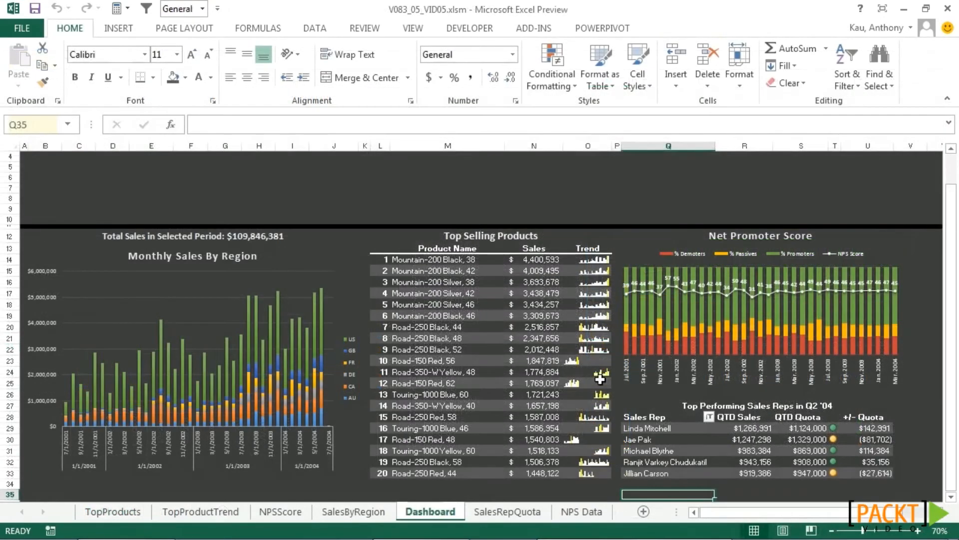
In V083_05_VID05.xlsm, name the Trend cells O14:O33 on the Dashboard sheet SparklineRange and reselect them by that name.
{"action": "left_click_drag", "start_coordinate": [594, 260], "coordinate": [591, 470]}
{"action": "left_click", "coordinate": [20, 125]}
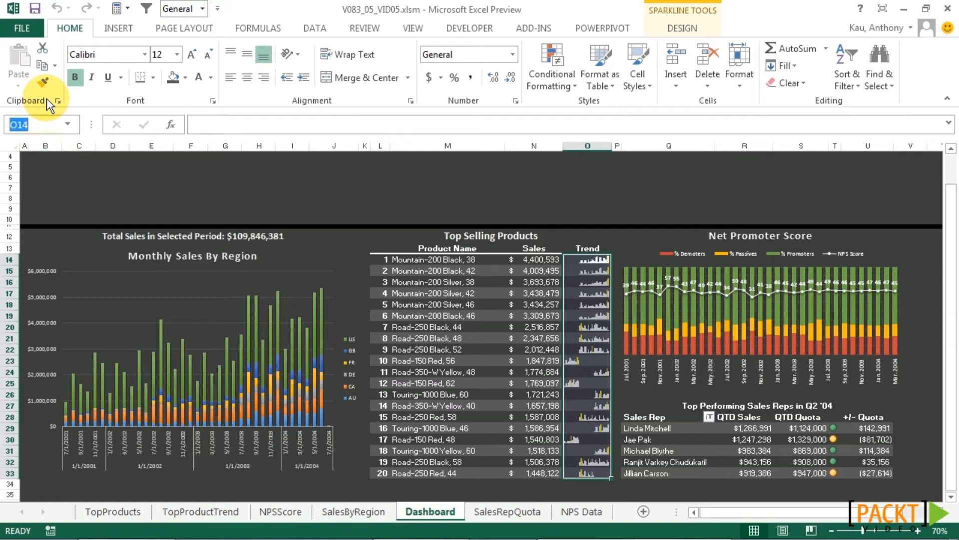
{"action": "type", "text": "Sparkli"}
{"action": "type", "text": "ne"}
{"action": "type", "text": "Range"}
{"action": "key", "text": "Return"}
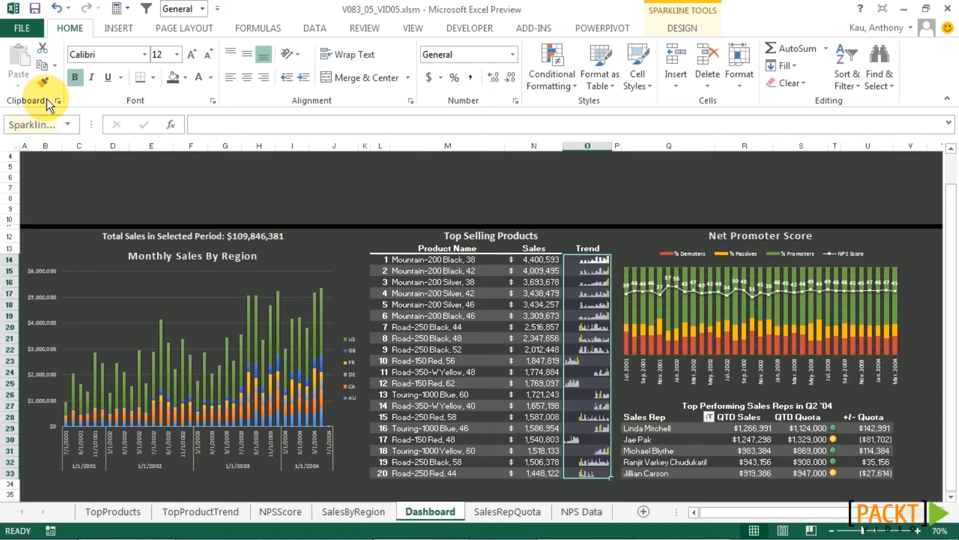
{"action": "left_click", "coordinate": [636, 248]}
{"action": "left_click", "coordinate": [494, 201]}
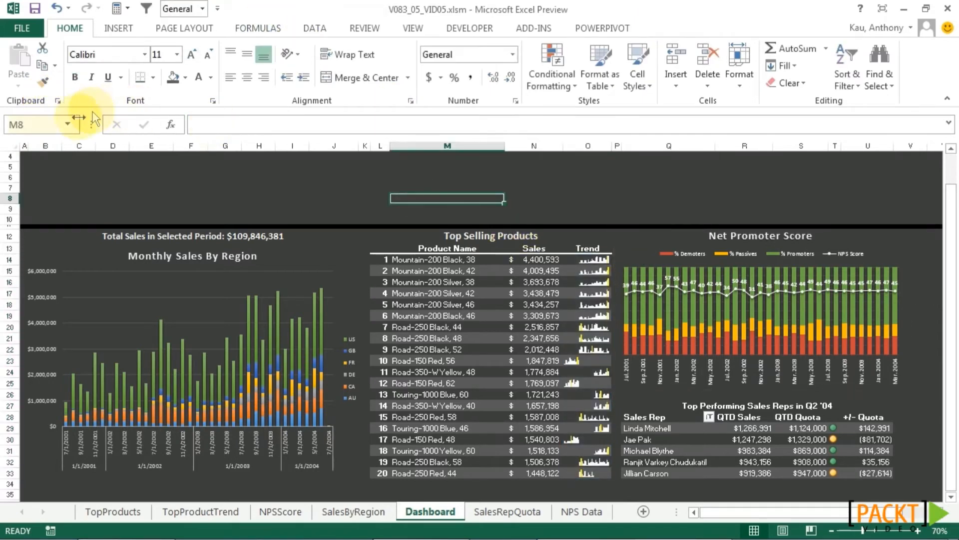
{"action": "left_click", "coordinate": [68, 124]}
{"action": "left_click", "coordinate": [42, 143]}
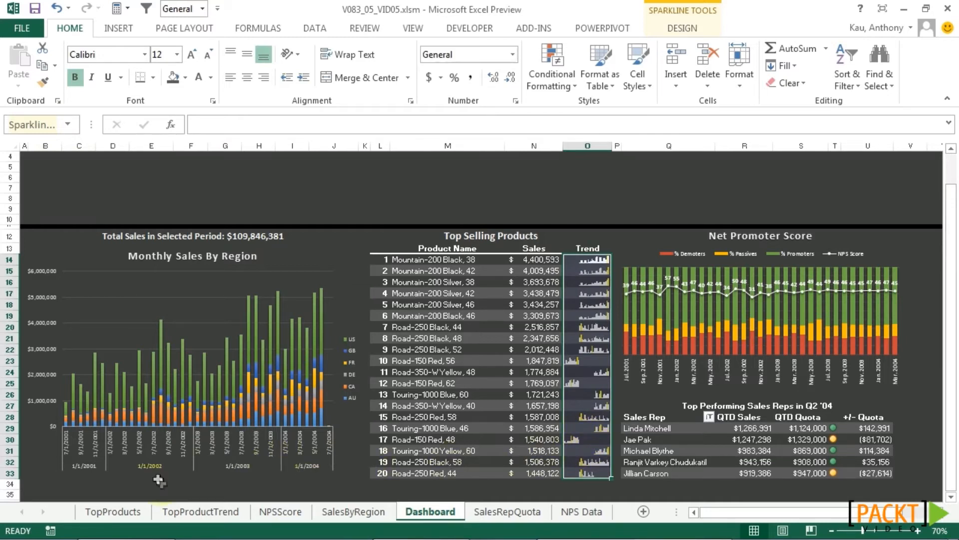
On the TopProductTrend sheet, start a new workbook-scoped defined name called SparklineData and enlarge its dialog.
{"action": "left_click", "coordinate": [189, 515]}
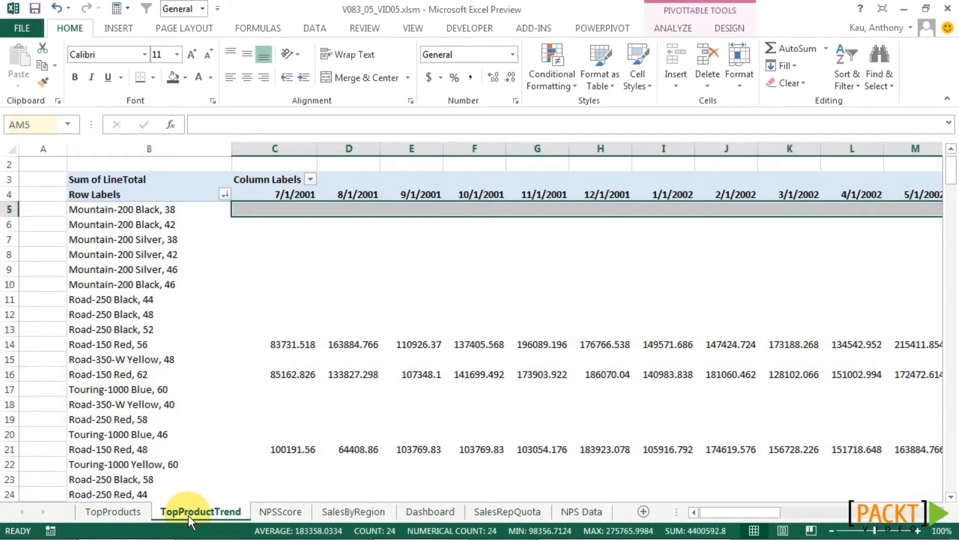
{"action": "left_click", "coordinate": [287, 244]}
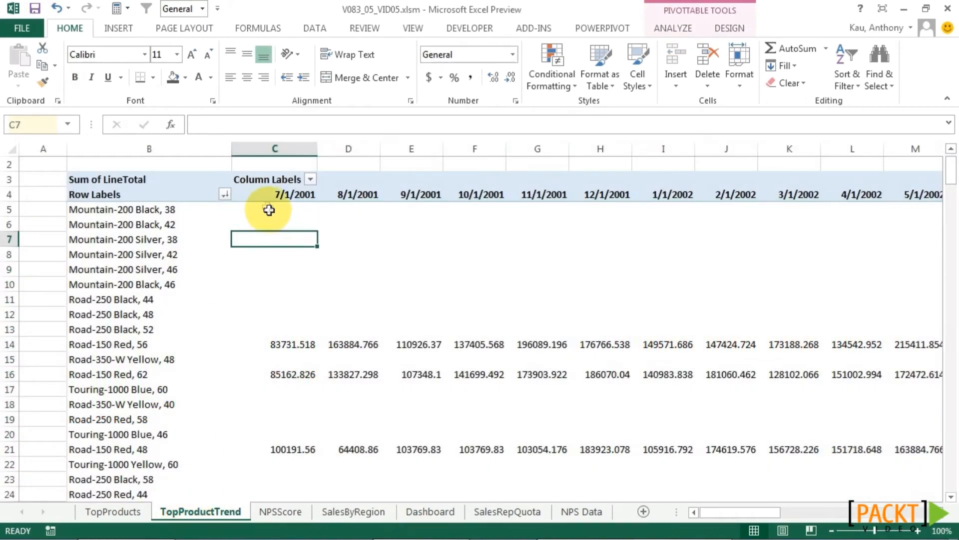
{"action": "left_click_drag", "start_coordinate": [257, 208], "coordinate": [832, 391]}
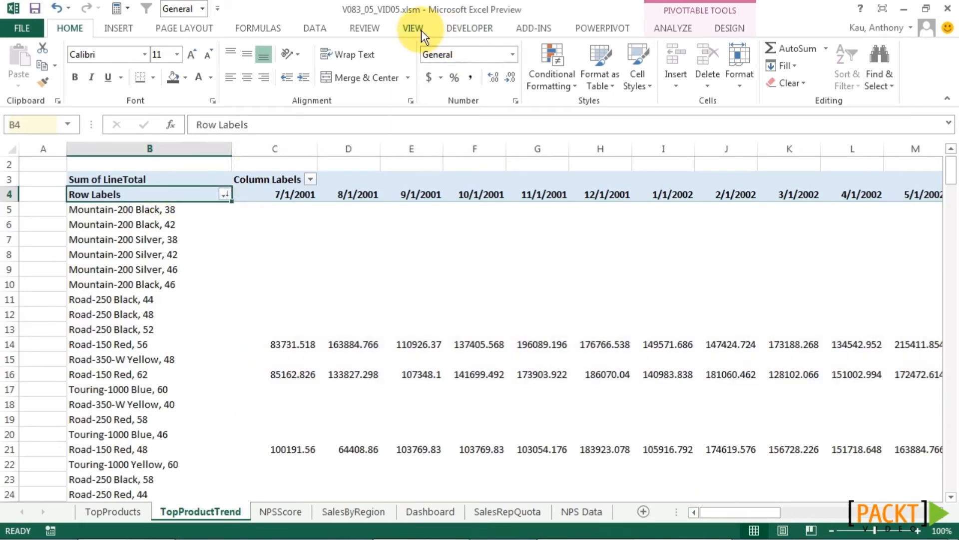
{"action": "left_click", "coordinate": [265, 28]}
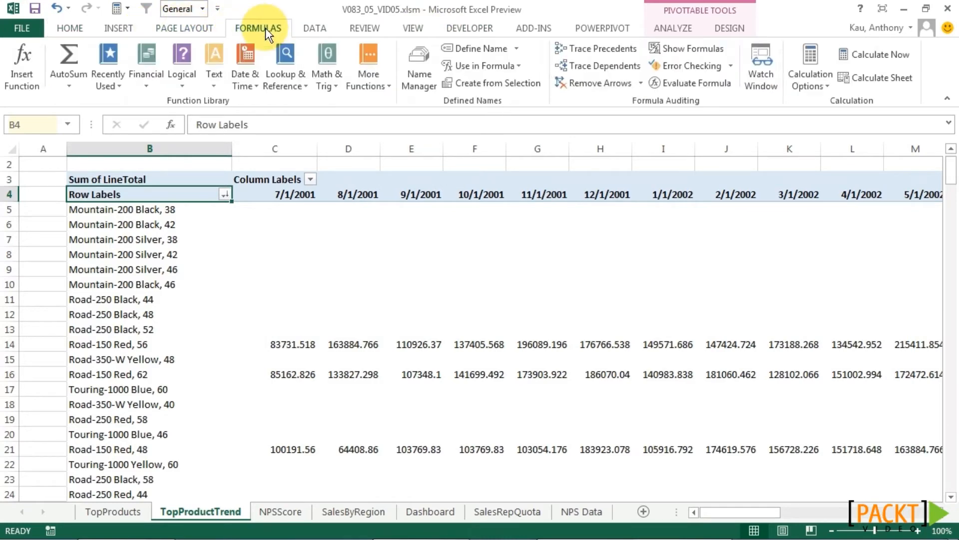
{"action": "left_click", "coordinate": [422, 62]}
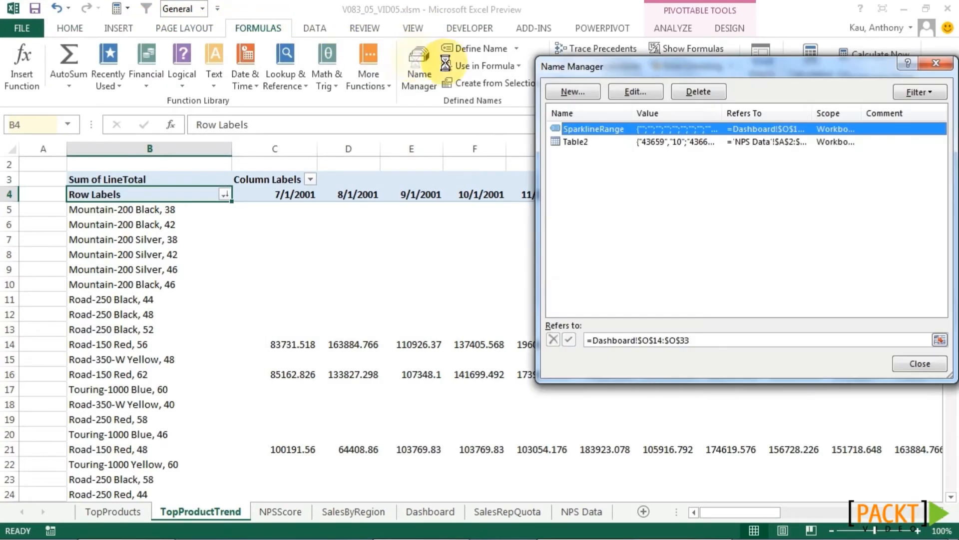
{"action": "left_click", "coordinate": [571, 91]}
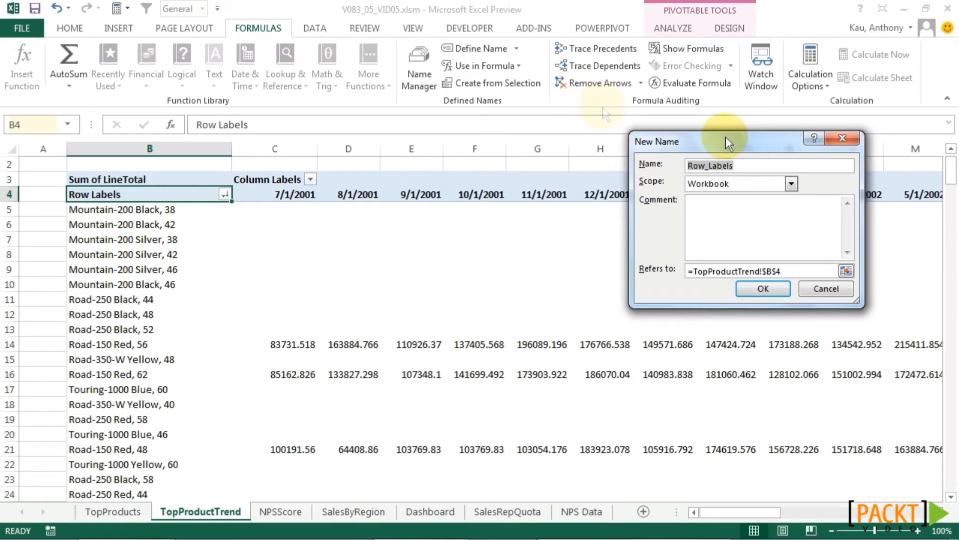
{"action": "left_click_drag", "start_coordinate": [741, 140], "coordinate": [516, 242]}
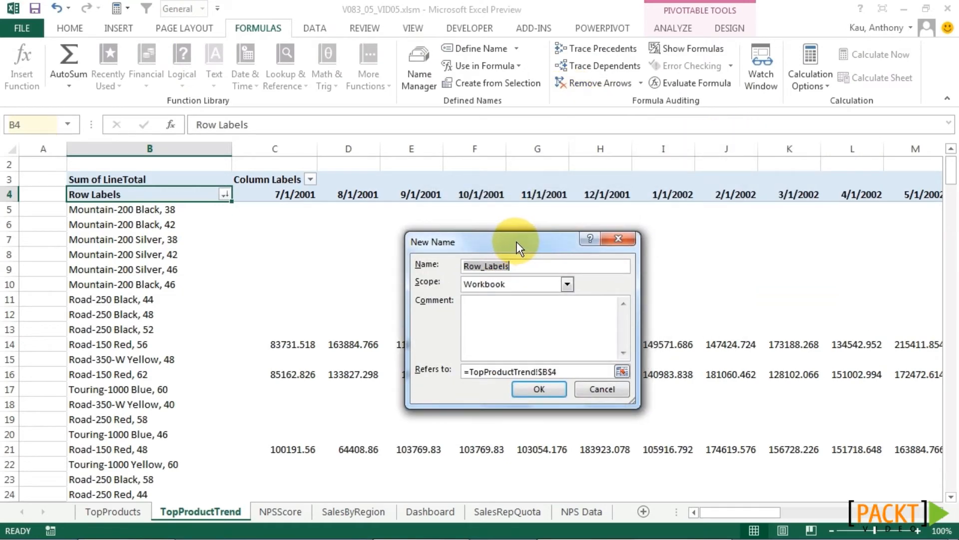
{"action": "type", "text": "SparklineData"}
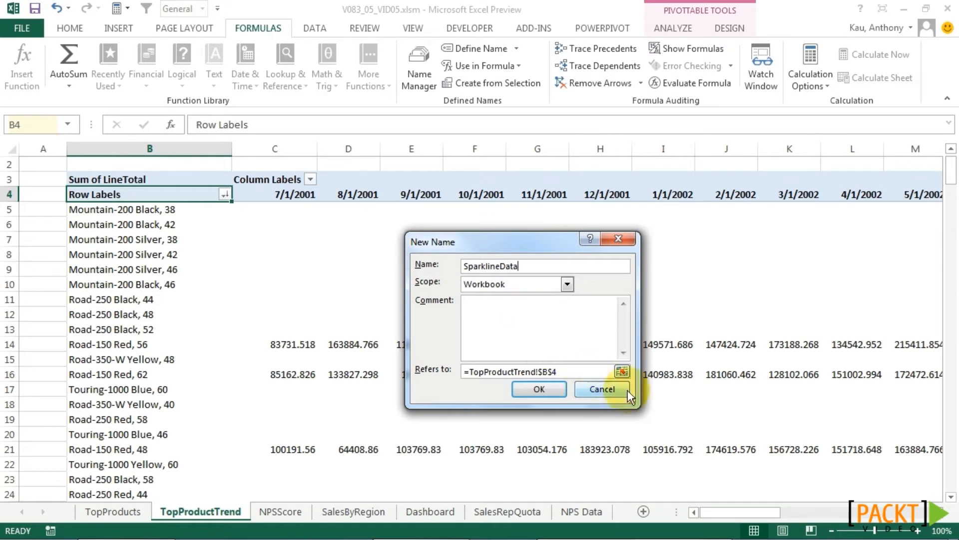
{"action": "left_click_drag", "start_coordinate": [629, 402], "coordinate": [879, 467]}
Define SparklineData as =OFFSET(TopProductTrend!$B$4,1,1,20,MAX(1,COUNT(TopProductTrend!$C$4:$BE$4))) and leave the list of defined names.
{"action": "left_click_drag", "start_coordinate": [576, 431], "coordinate": [385, 427]}
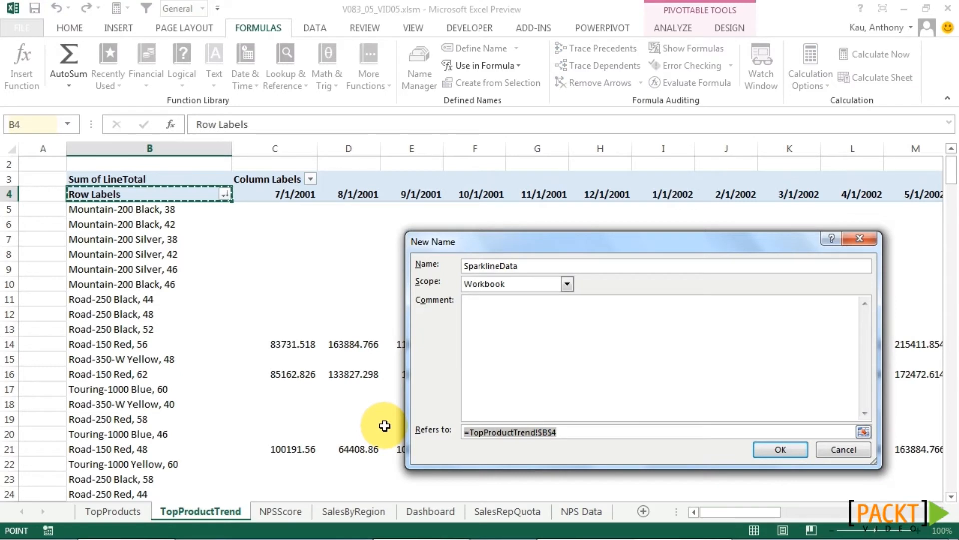
{"action": "type", "text": "=offset("}
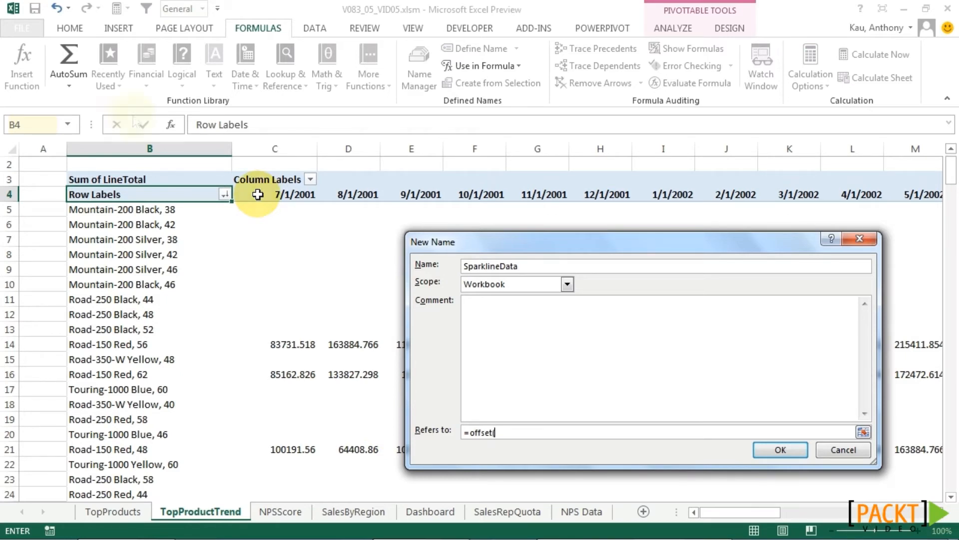
{"action": "left_click", "coordinate": [153, 195]}
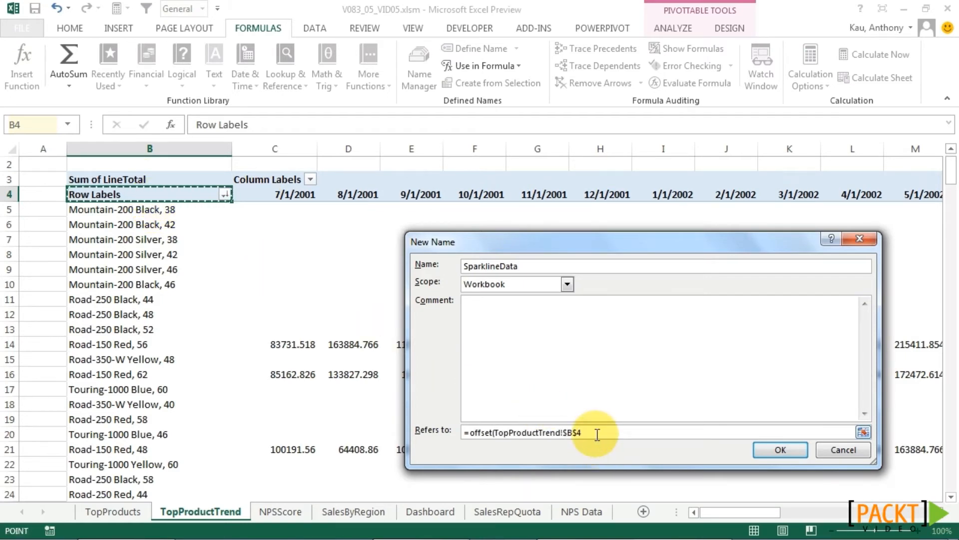
{"action": "left_click", "coordinate": [265, 212]}
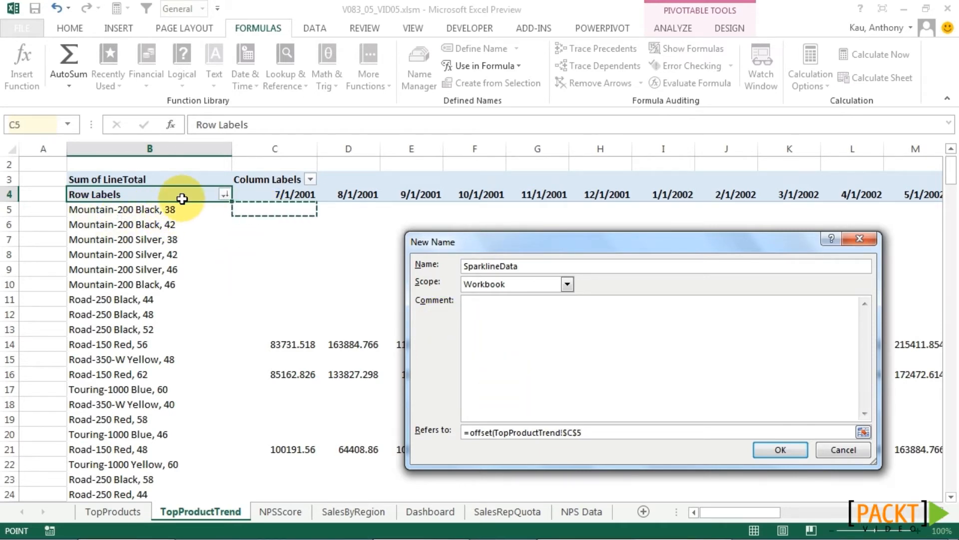
{"action": "left_click", "coordinate": [182, 199]}
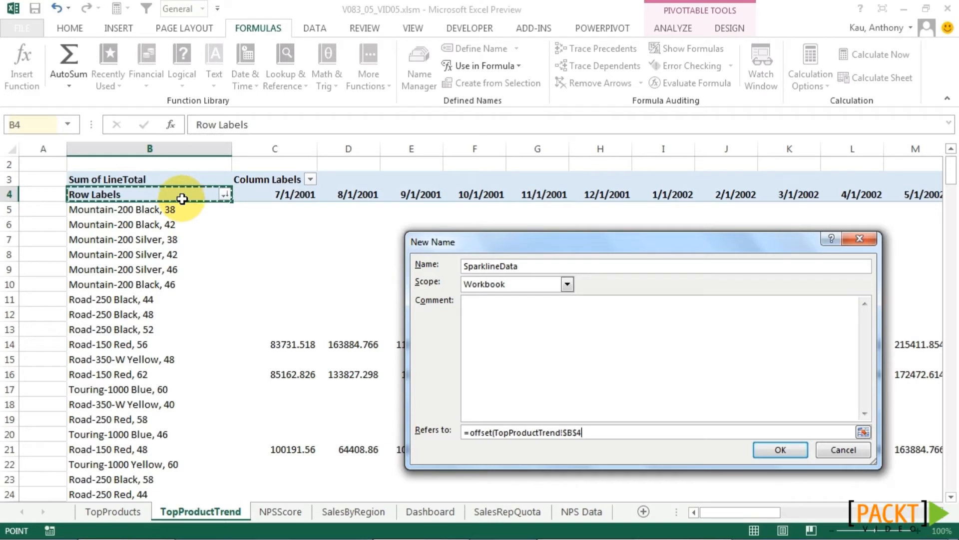
{"action": "type", "text": ",1,1,20,max(1,count("}
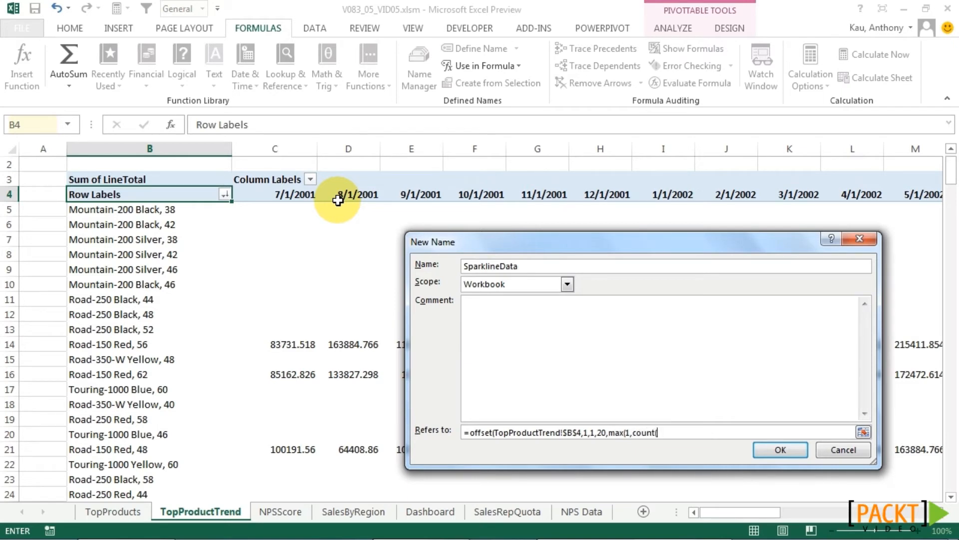
{"action": "left_click_drag", "start_coordinate": [266, 194], "coordinate": [882, 194]}
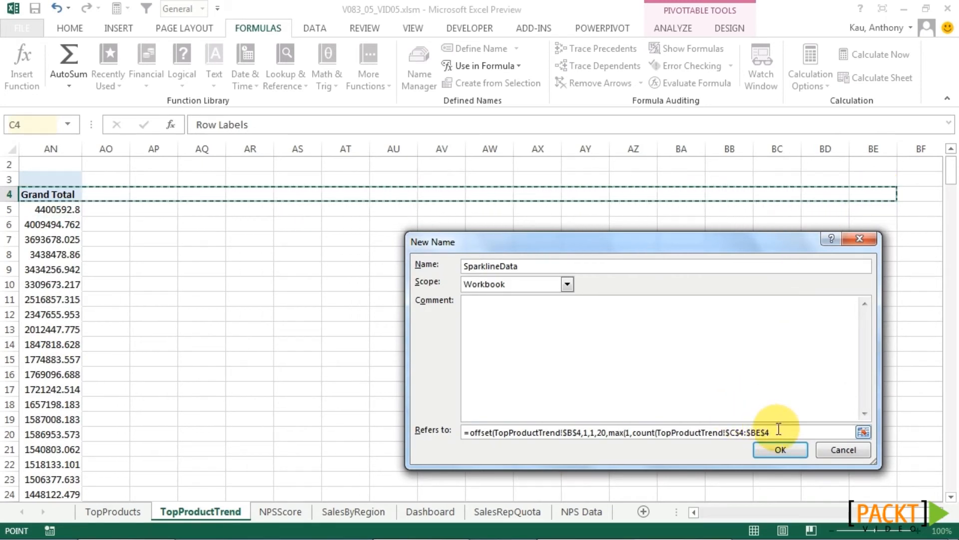
{"action": "type", "text": ")"}
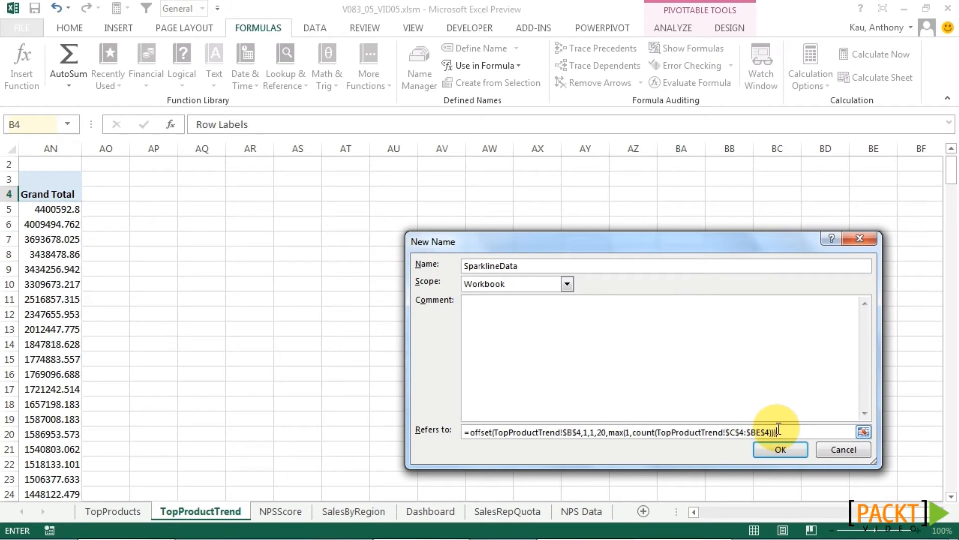
{"action": "key", "text": "Return"}
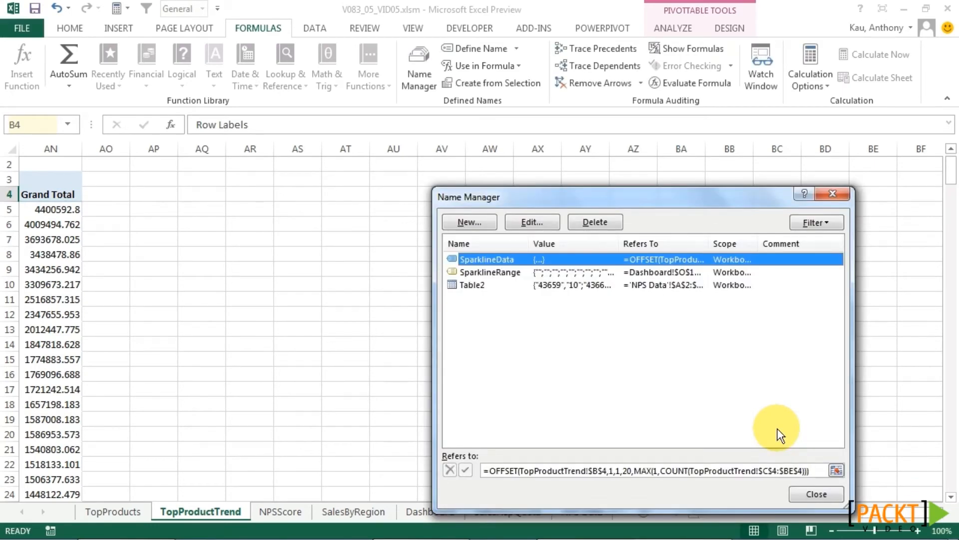
{"action": "left_click", "coordinate": [800, 494]}
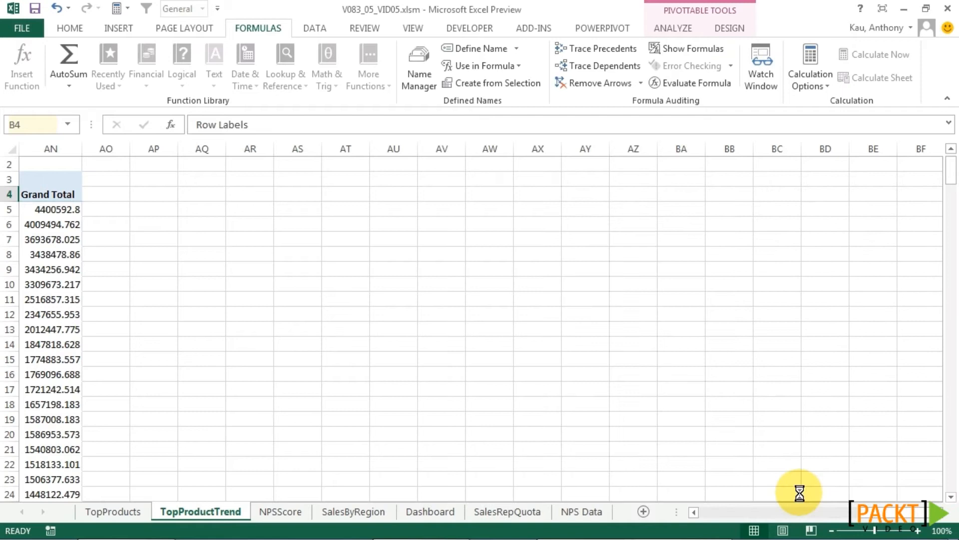
Remove the Grand Total column from the PivotTable on the TopProductTrend sheet.
{"action": "left_click", "coordinate": [63, 194]}
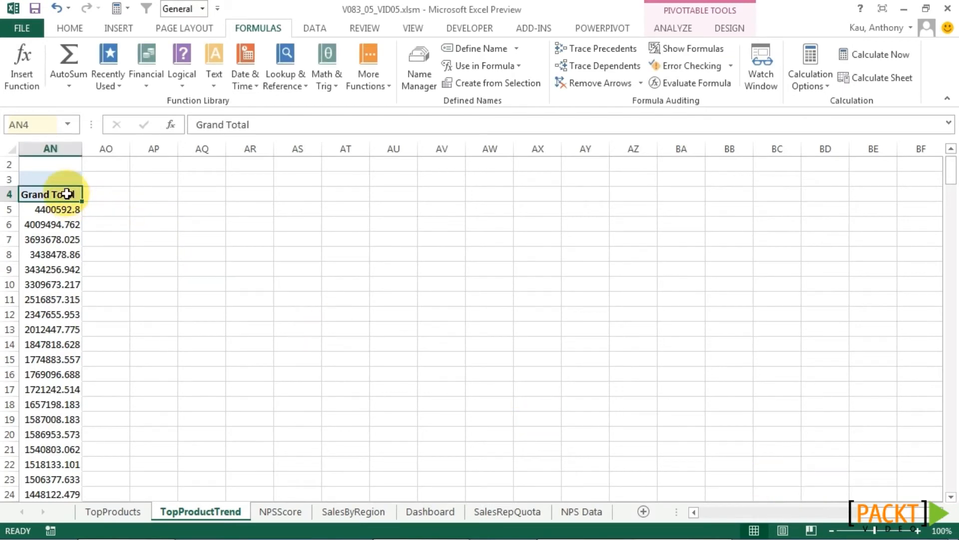
{"action": "right_click", "coordinate": [68, 195]}
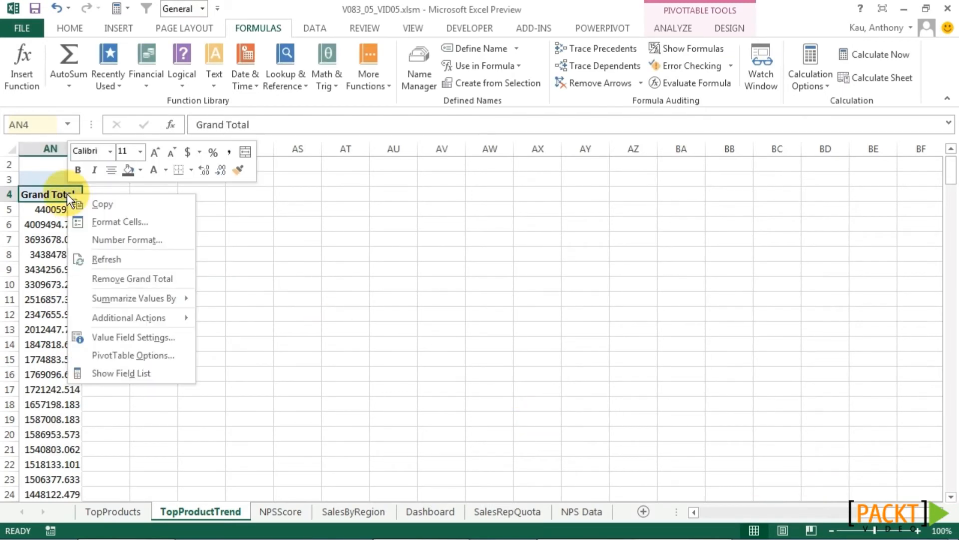
{"action": "right_click", "coordinate": [60, 198]}
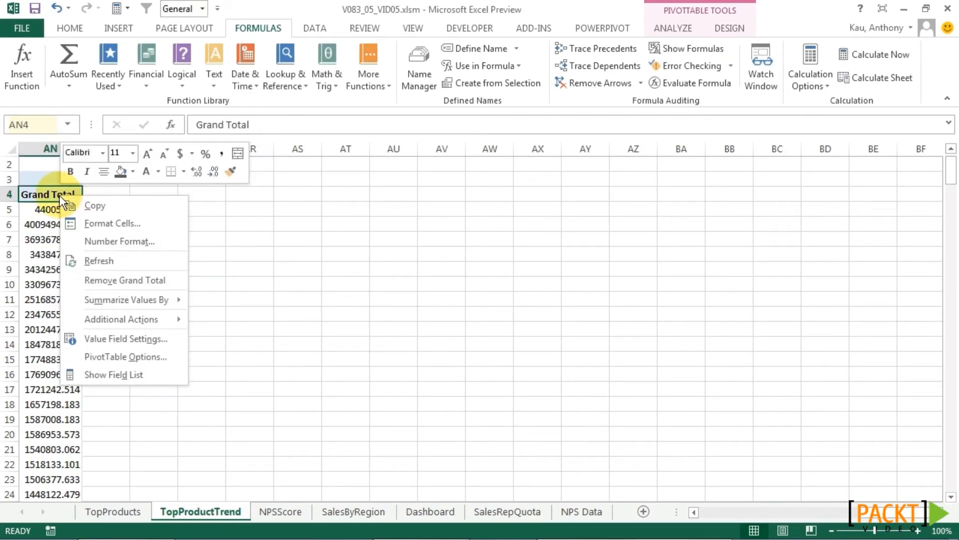
{"action": "left_click", "coordinate": [122, 280]}
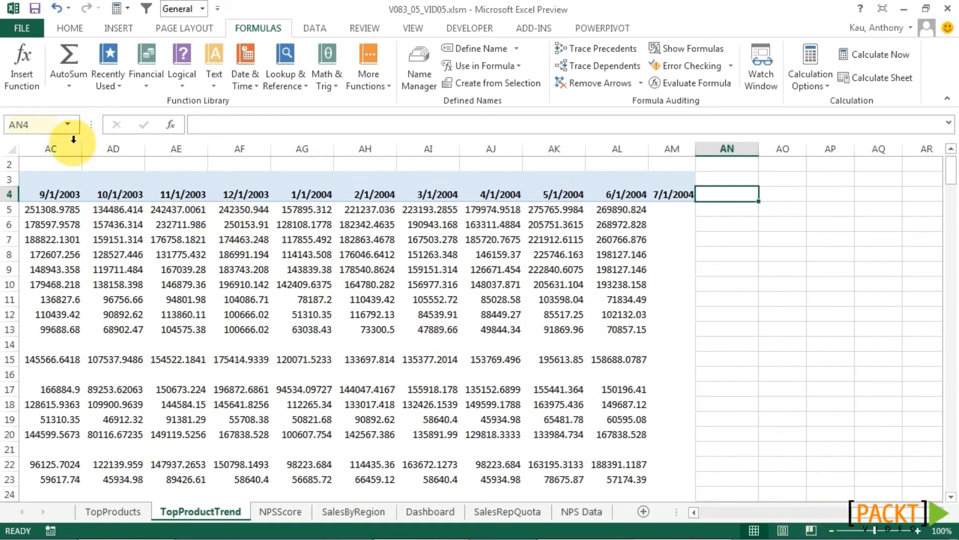
Select the SparklineData range by its name and examine which PivotTable cells it covers.
{"action": "left_click", "coordinate": [41, 126]}
{"action": "type", "text": "Spar"}
{"action": "type", "text": "klinedata"}
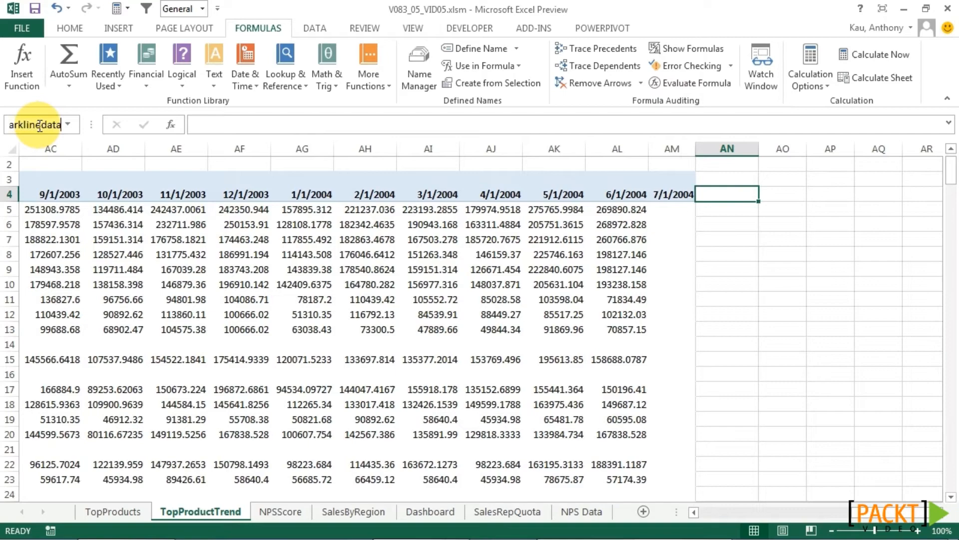
{"action": "key", "text": "Return"}
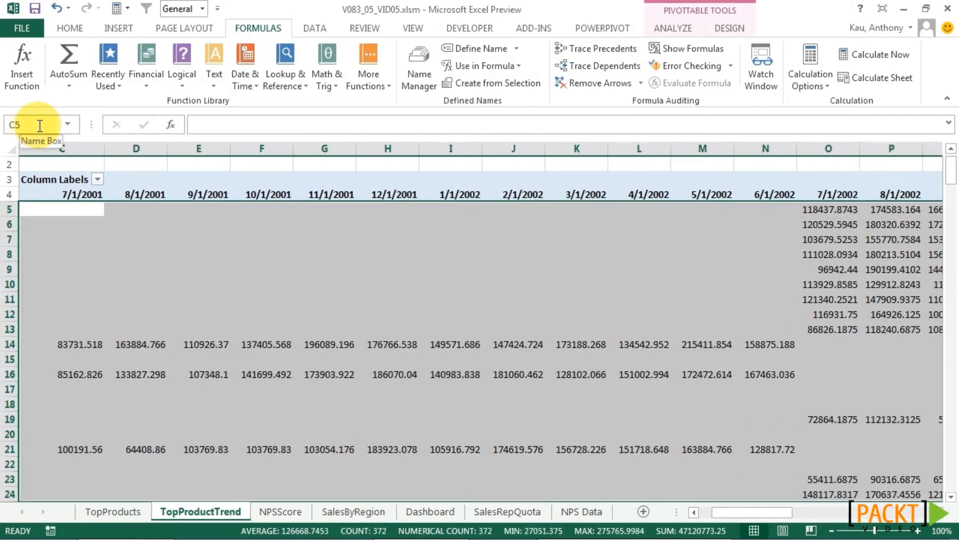
{"action": "left_click_drag", "start_coordinate": [745, 508], "coordinate": [729, 514]}
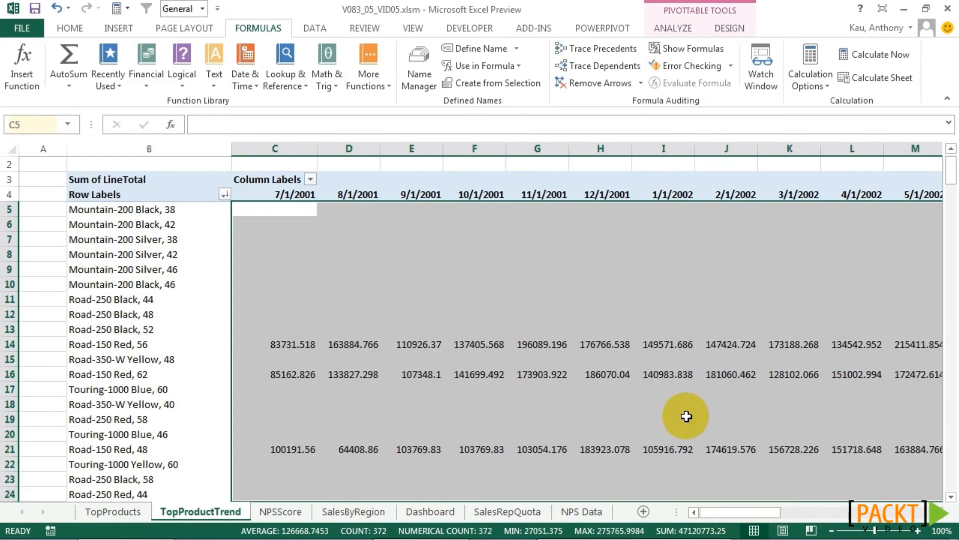
{"action": "scroll", "coordinate": [692, 414], "scroll_direction": "down", "scroll_amount": 1}
{"action": "left_click_drag", "start_coordinate": [737, 513], "coordinate": [894, 515]}
{"action": "scroll", "coordinate": [874, 417], "scroll_direction": "up", "scroll_amount": 2}
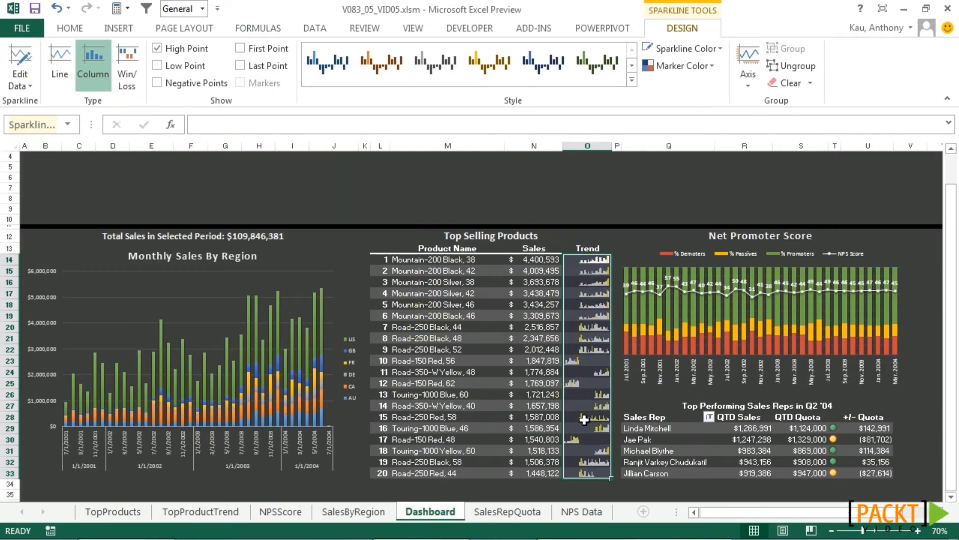
Set the Dashboard Trend sparklines' data range to SparklineData and location range to SparklineRange, and recheck both ranges without further changes.
{"action": "left_click", "coordinate": [17, 53]}
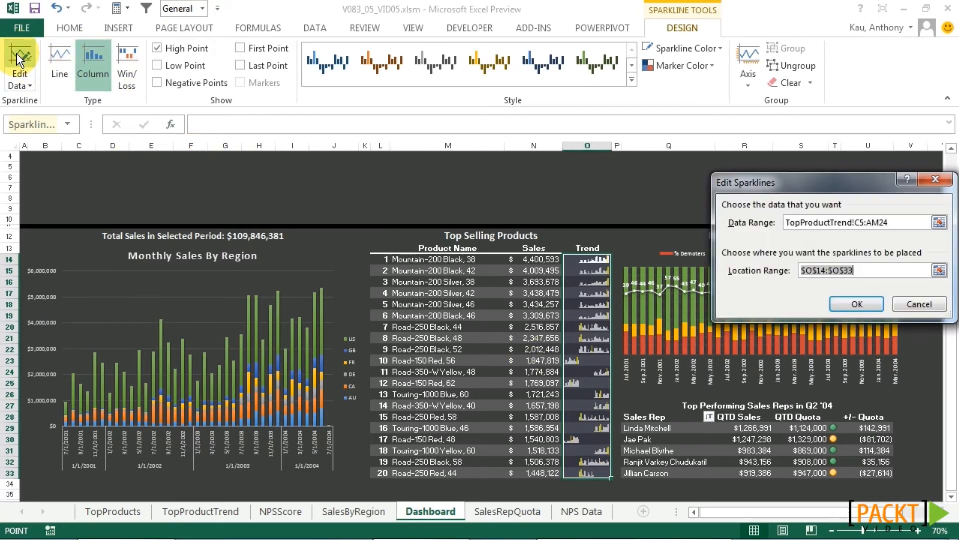
{"action": "left_click", "coordinate": [902, 222]}
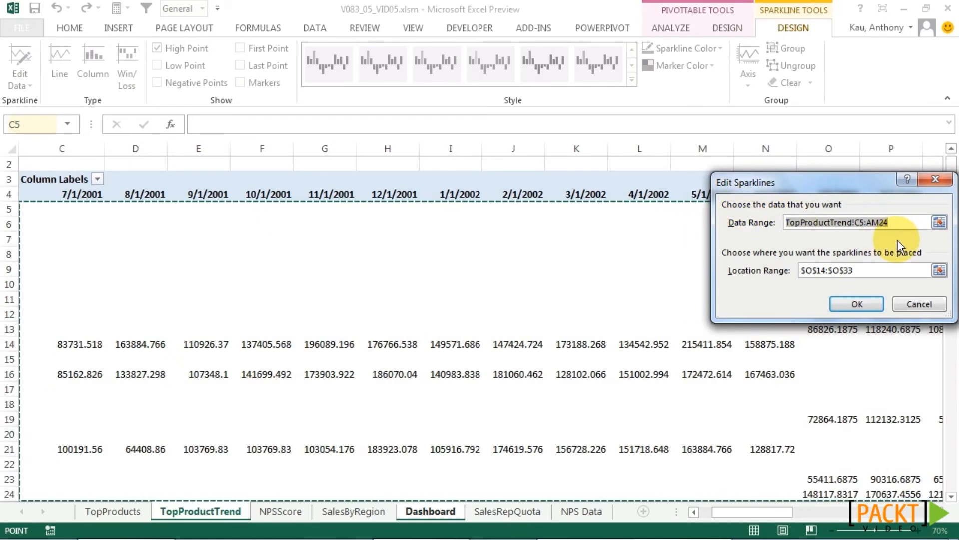
{"action": "type", "text": "SparklineData"}
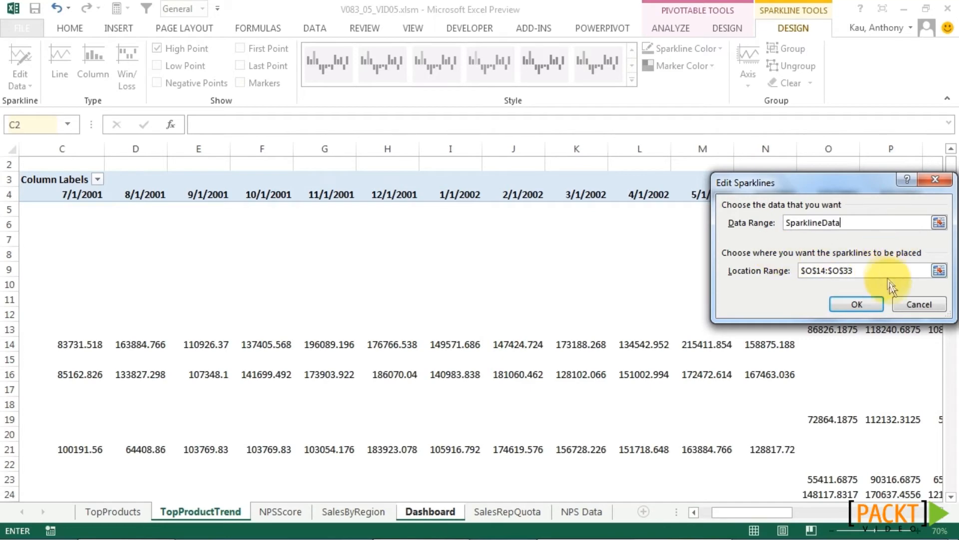
{"action": "left_click", "coordinate": [755, 272]}
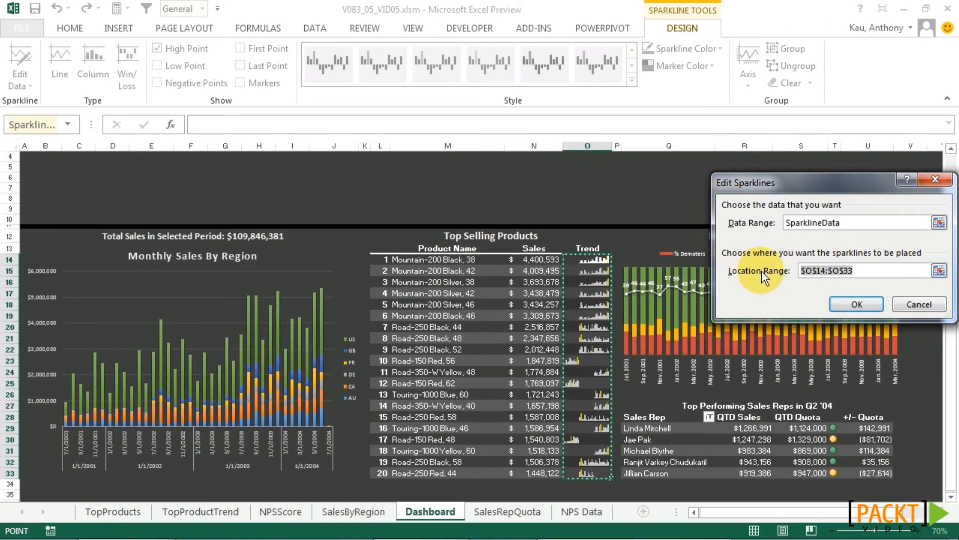
{"action": "type", "text": "Sparkline"}
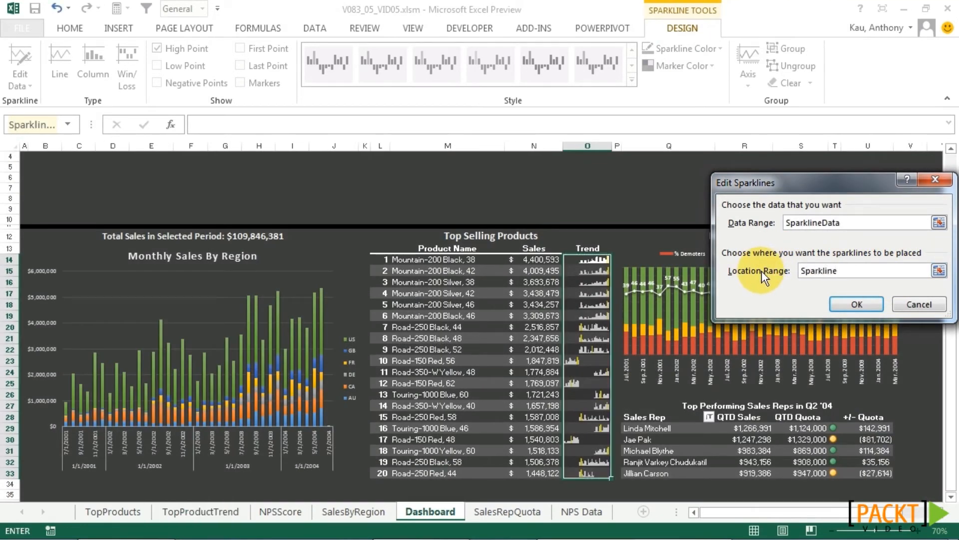
{"action": "type", "text": "Range"}
{"action": "key", "text": "Return"}
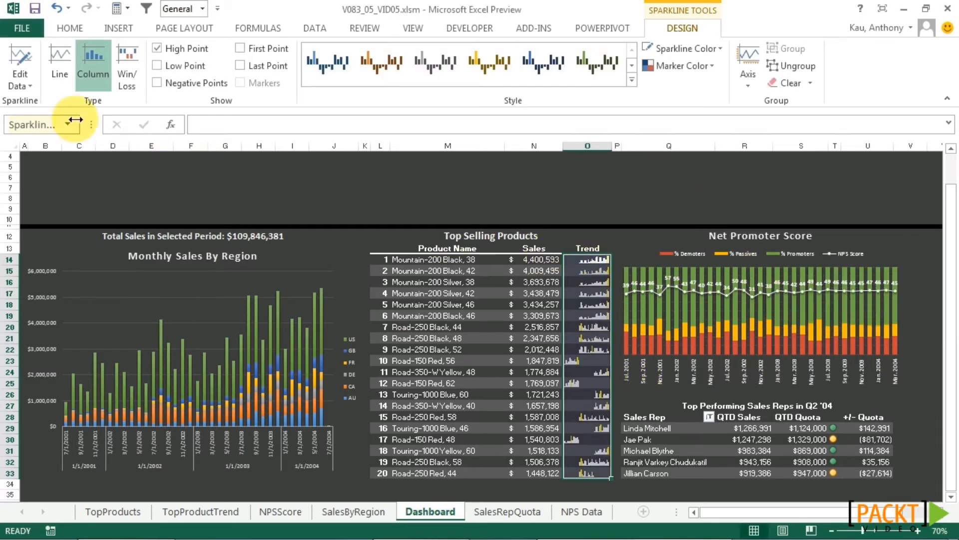
{"action": "left_click", "coordinate": [18, 59]}
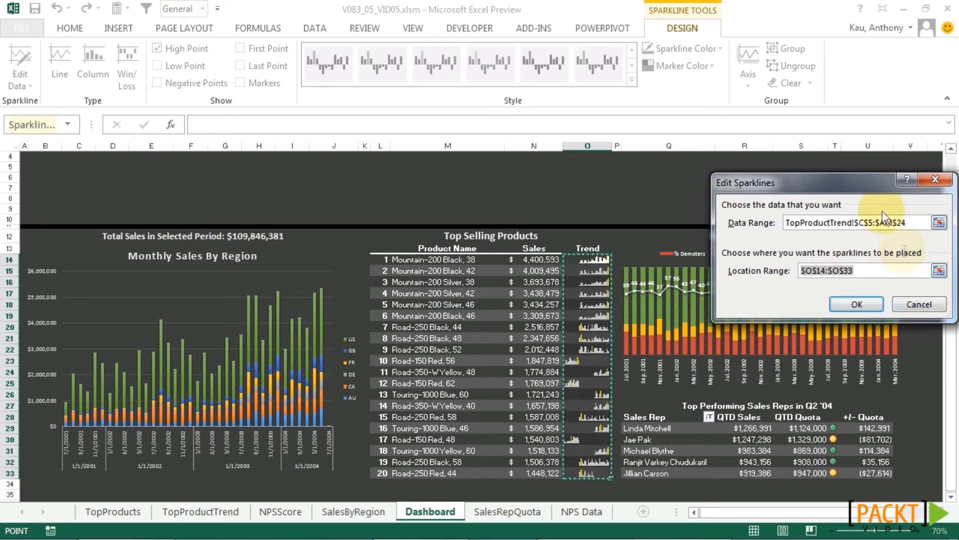
{"action": "left_click", "coordinate": [924, 304]}
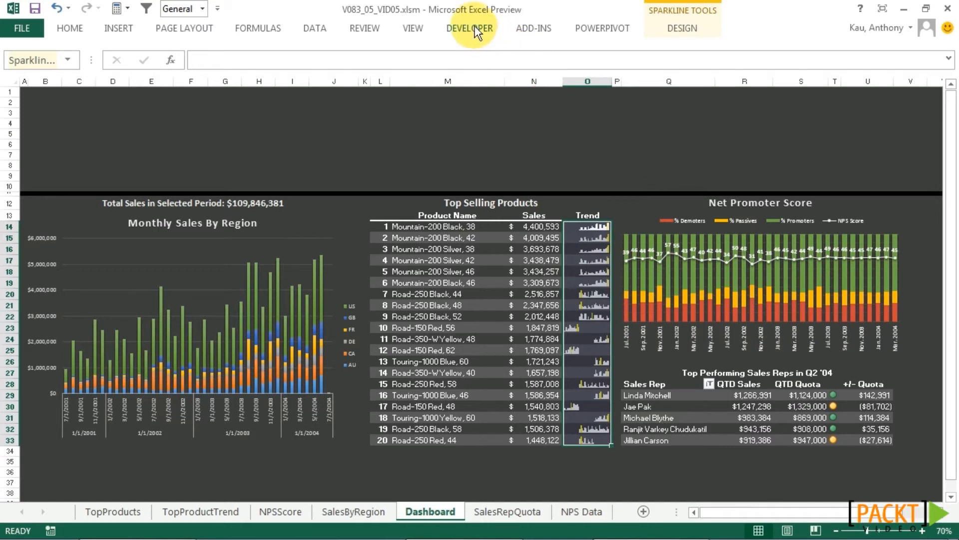
Check in the ribbon customization options that the Developer tab is enabled among the main tabs.
{"action": "right_click", "coordinate": [531, 27]}
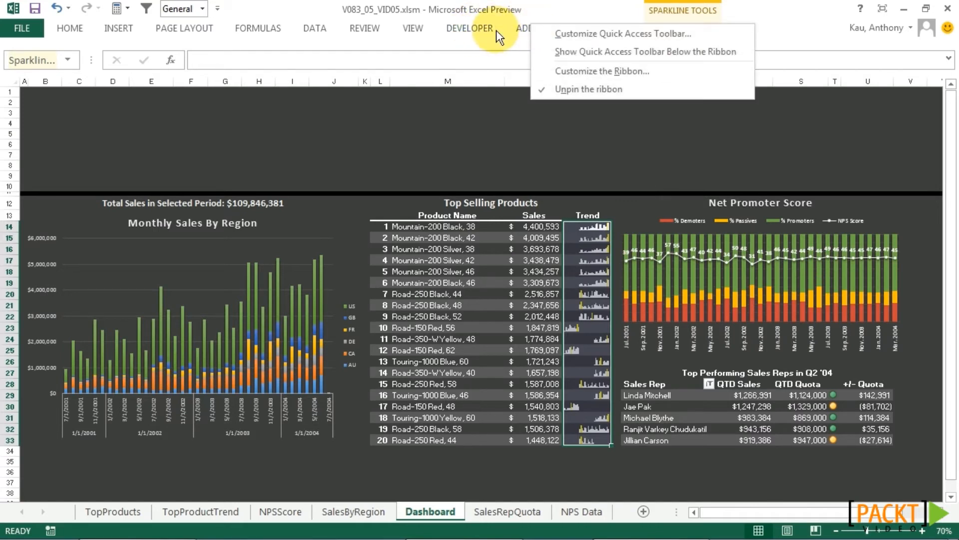
{"action": "left_click", "coordinate": [603, 71]}
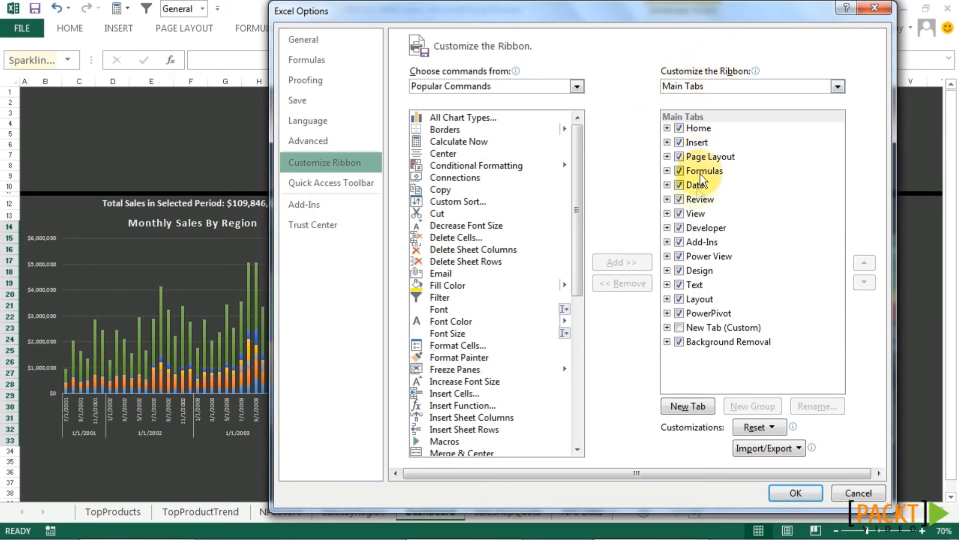
{"action": "left_click", "coordinate": [681, 228]}
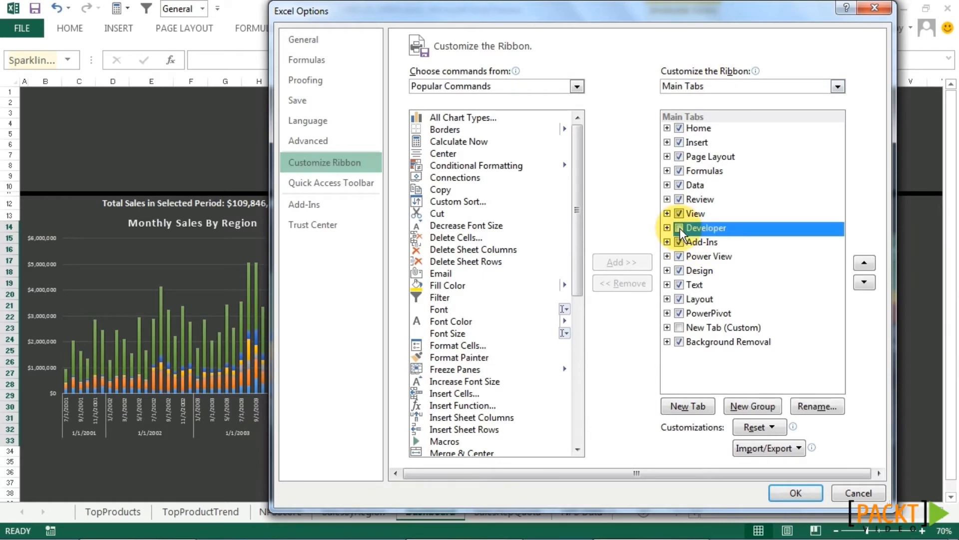
{"action": "left_click", "coordinate": [795, 492]}
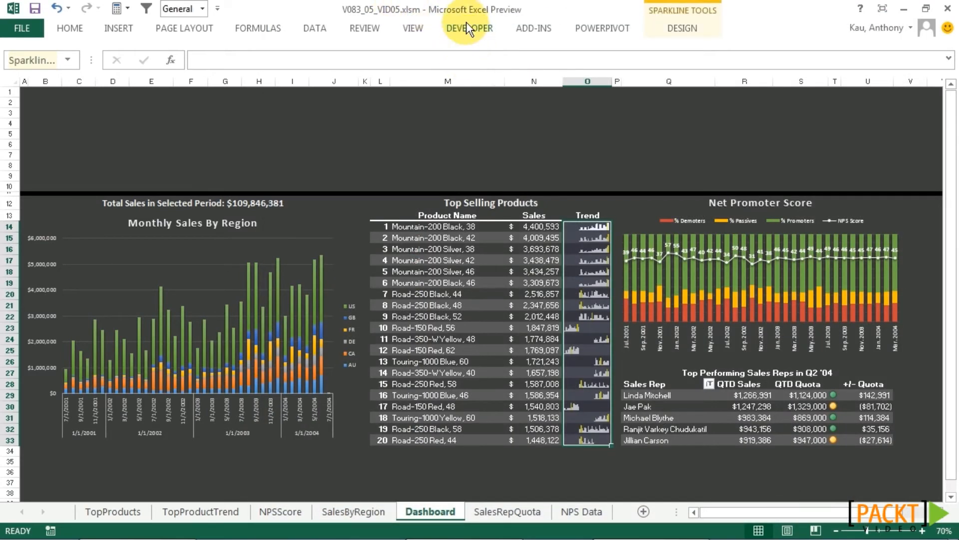
Start recording a macro named UpdateSparklines, stored in This Workbook.
{"action": "left_click", "coordinate": [470, 35]}
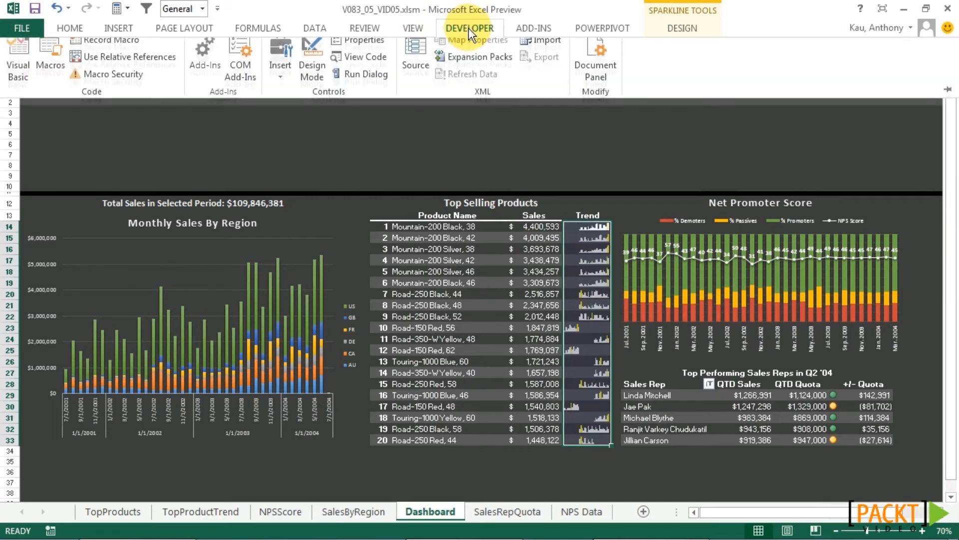
{"action": "left_click", "coordinate": [99, 48]}
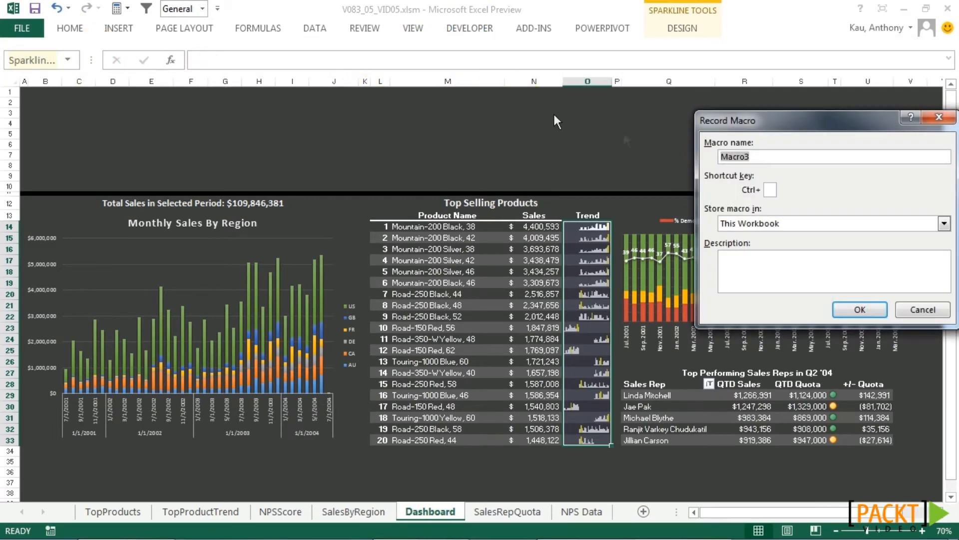
{"action": "left_click", "coordinate": [714, 151]}
{"action": "type", "text": "Su"}
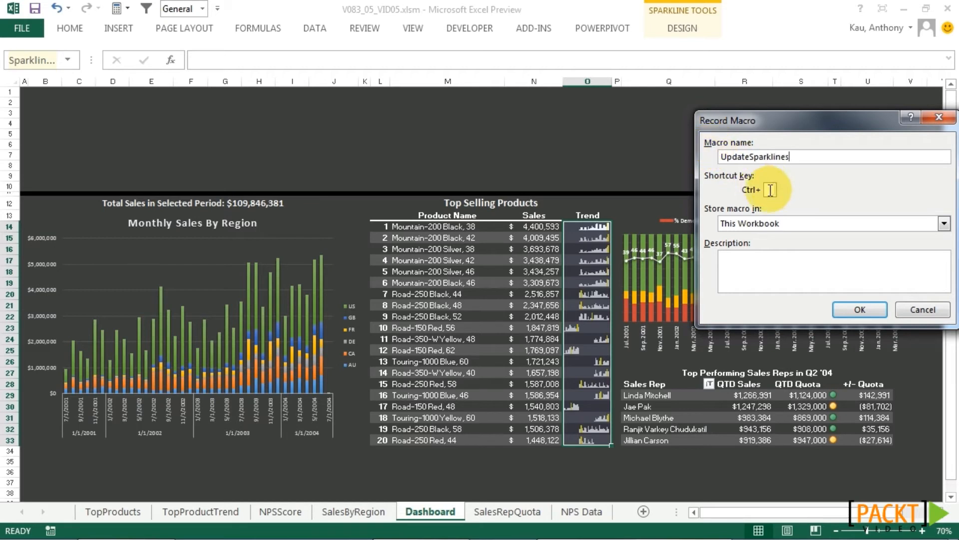
{"action": "left_click", "coordinate": [853, 308]}
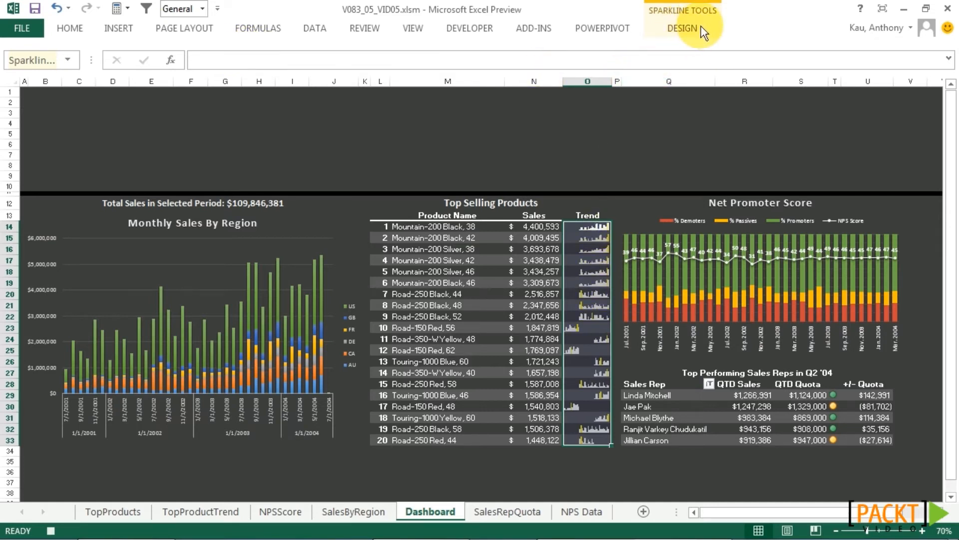
Set the Dashboard Trend sparklines' data range to SparklineData and location range to SparklineRange, and stop recording the macro.
{"action": "left_click", "coordinate": [686, 29]}
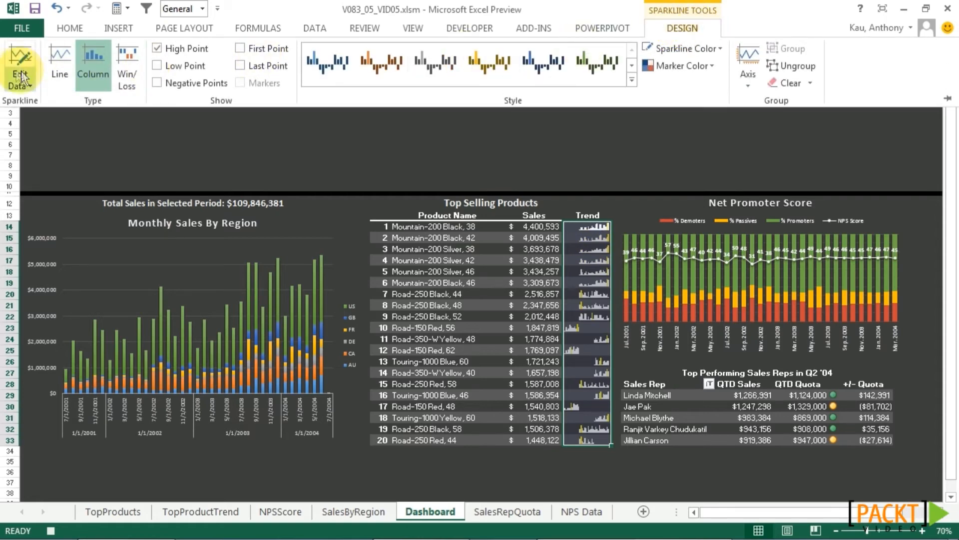
{"action": "left_click", "coordinate": [17, 49]}
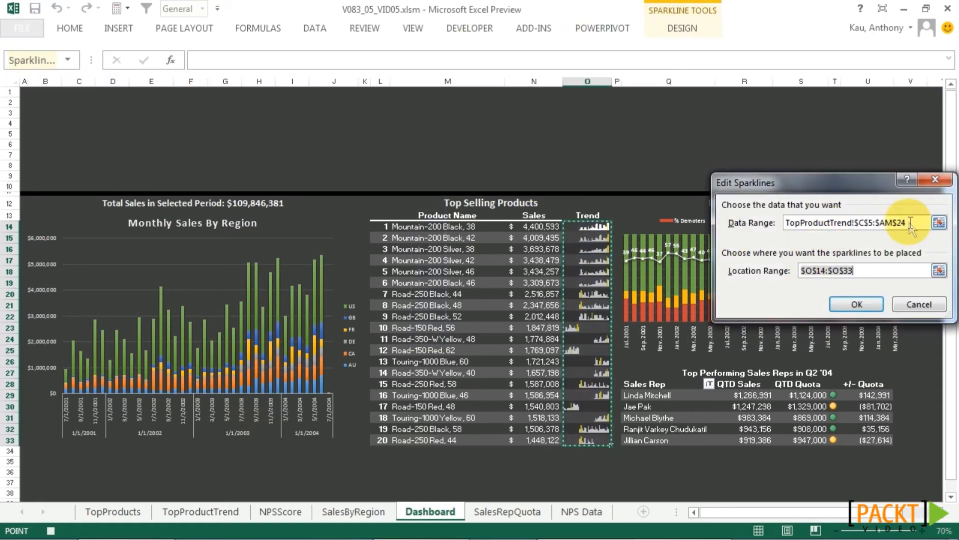
{"action": "left_click", "coordinate": [773, 220]}
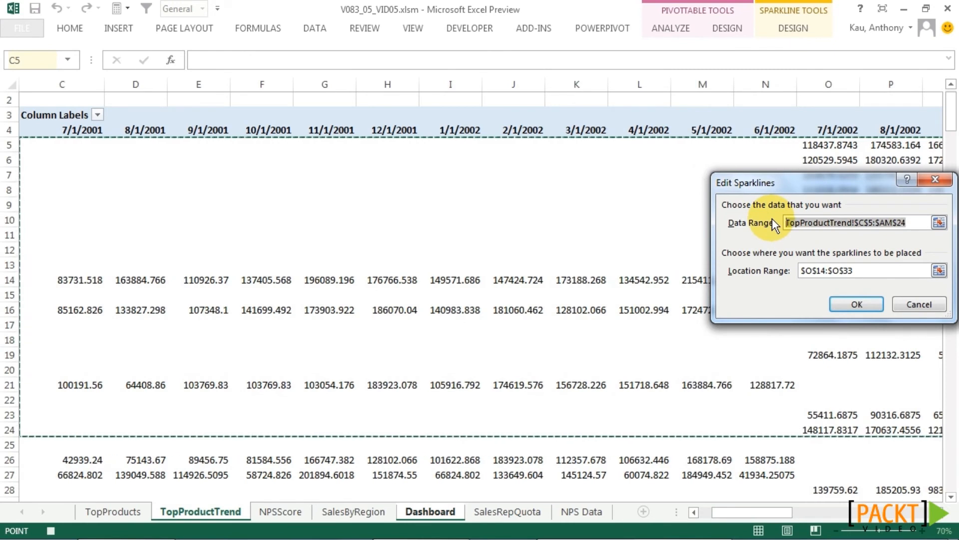
{"action": "type", "text": "$"}
{"action": "type", "text": "parklineDa"}
{"action": "type", "text": "ta"}
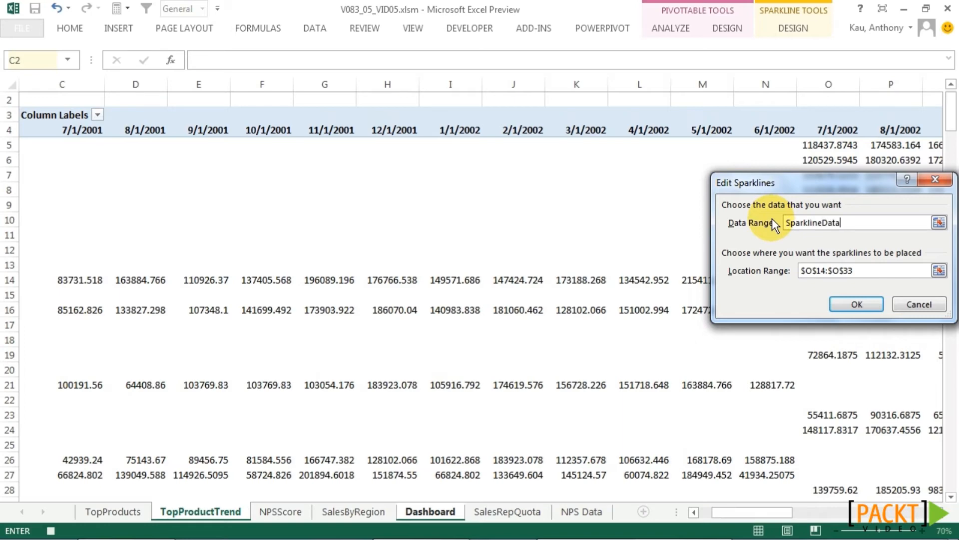
{"action": "key", "text": "Tab"}
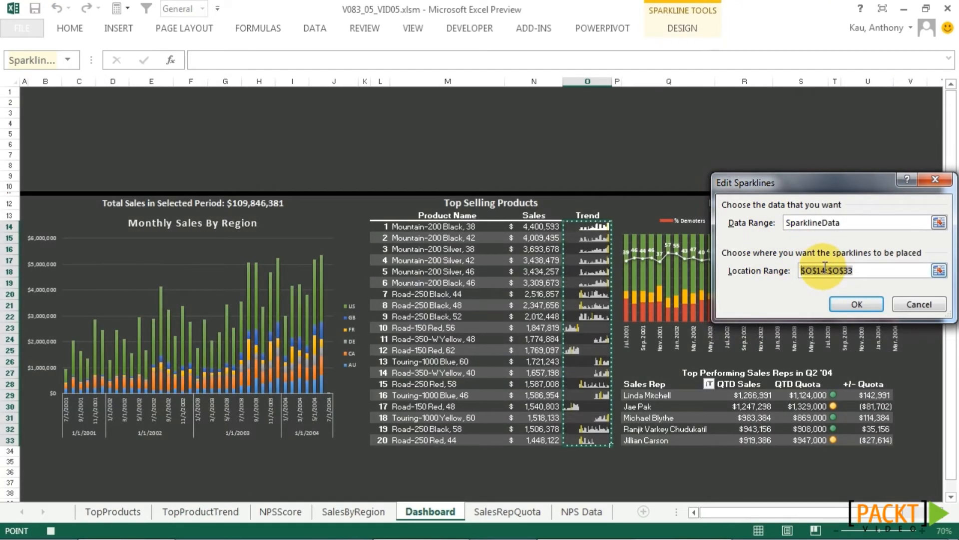
{"action": "left_click", "coordinate": [825, 266]}
{"action": "type", "text": "SparklineRange"}
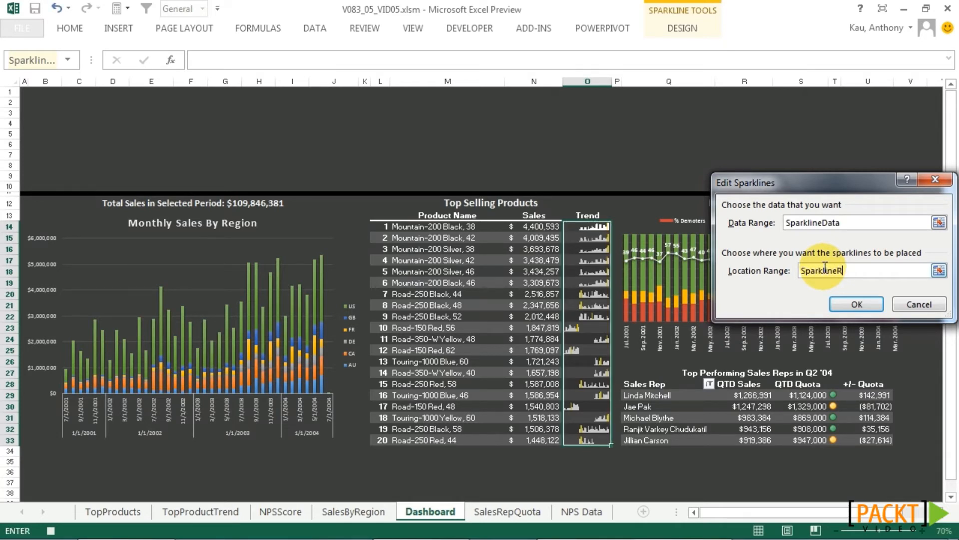
{"action": "left_click", "coordinate": [858, 305]}
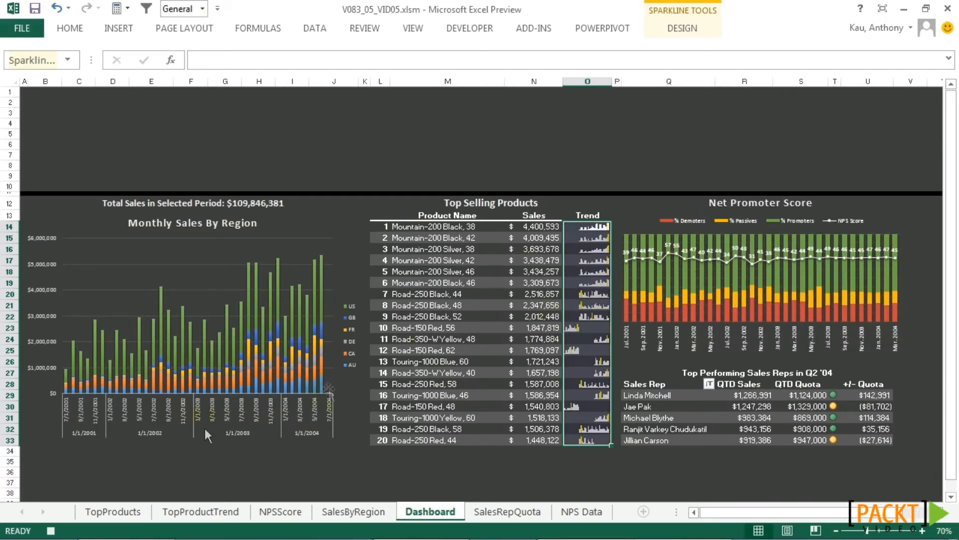
{"action": "left_click", "coordinate": [50, 531]}
Open the code of Module1 in the V083_05_VID05.xlsm project in the Visual Basic Editor.
{"action": "left_click", "coordinate": [468, 29]}
{"action": "left_click", "coordinate": [20, 73]}
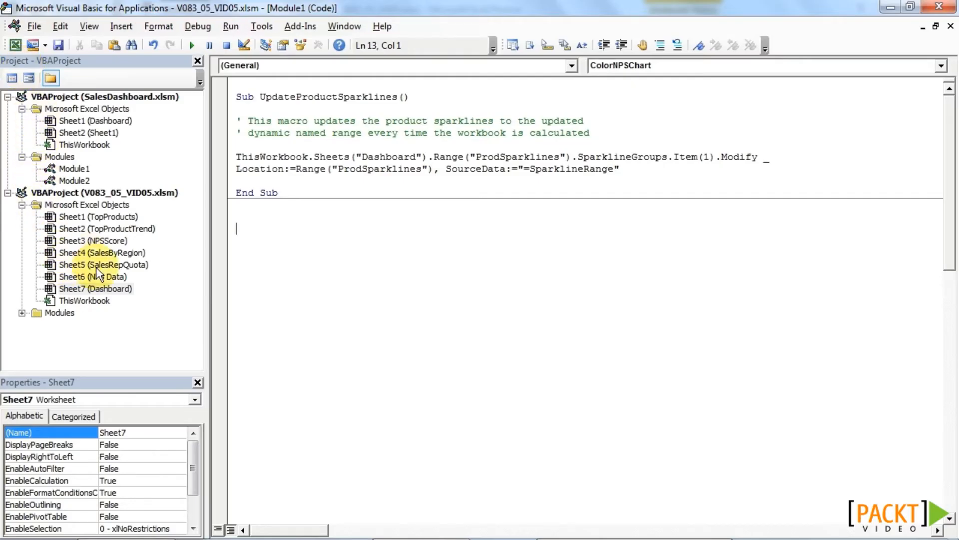
{"action": "left_click", "coordinate": [115, 193]}
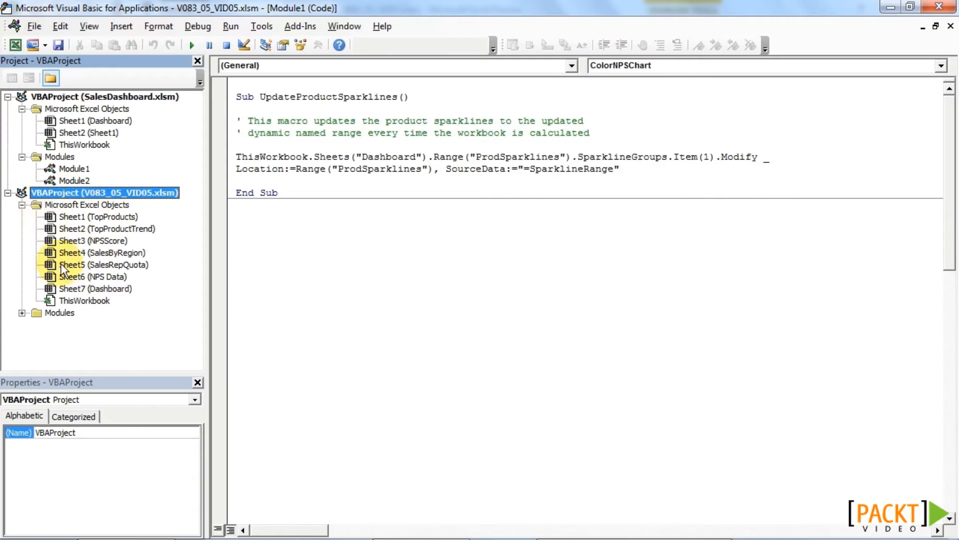
{"action": "left_click", "coordinate": [22, 312]}
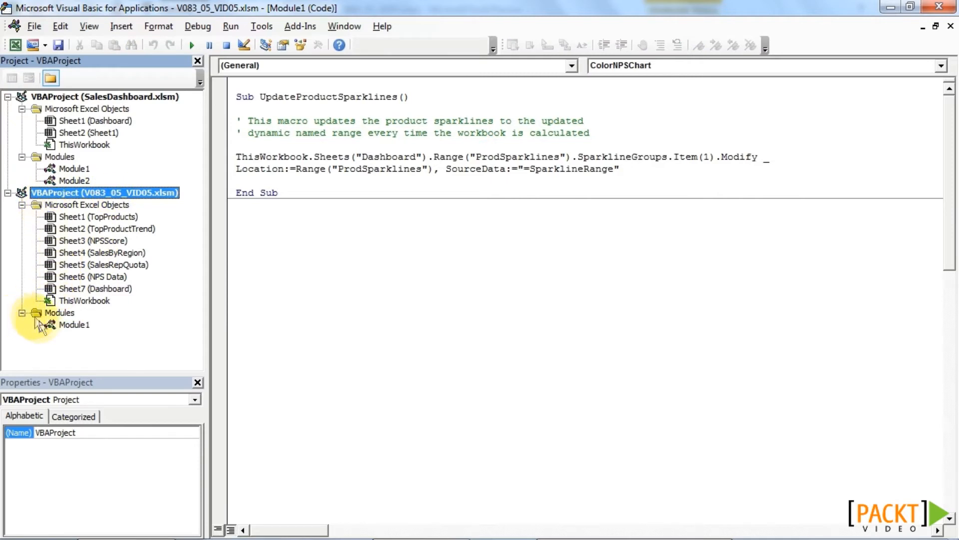
{"action": "double_click", "coordinate": [70, 325]}
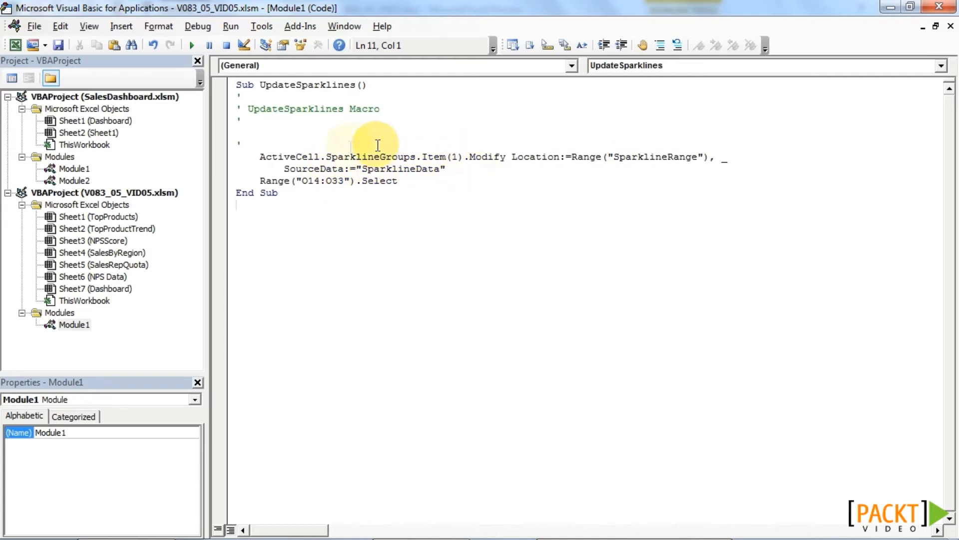
In the UpdateSparklines macro, replace ActiveCell with ThisWorkbook.Sheets("Dashboard").Range("SparklineRange") and delete the Range("O14:O33").Select line.
{"action": "left_click_drag", "start_coordinate": [260, 156], "coordinate": [322, 157]}
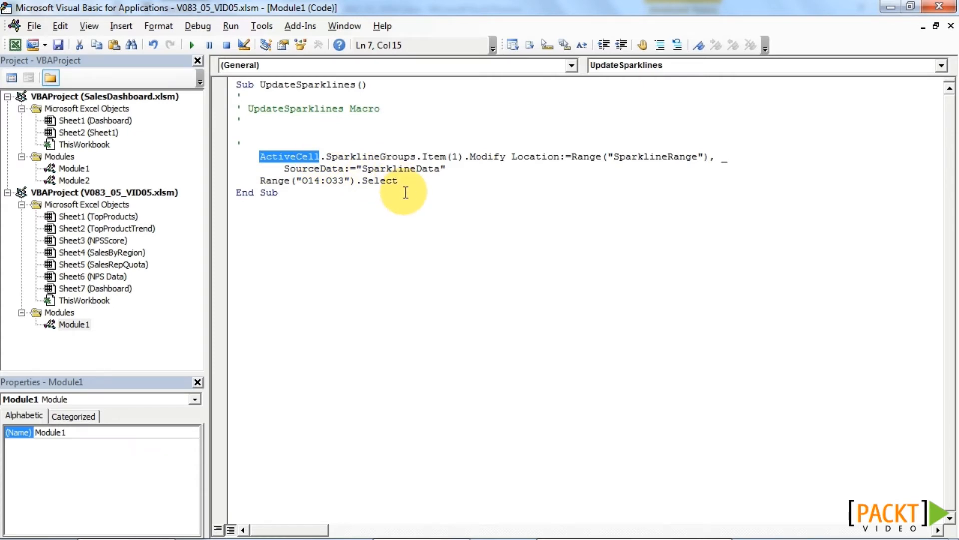
{"action": "type", "text": "Thi"}
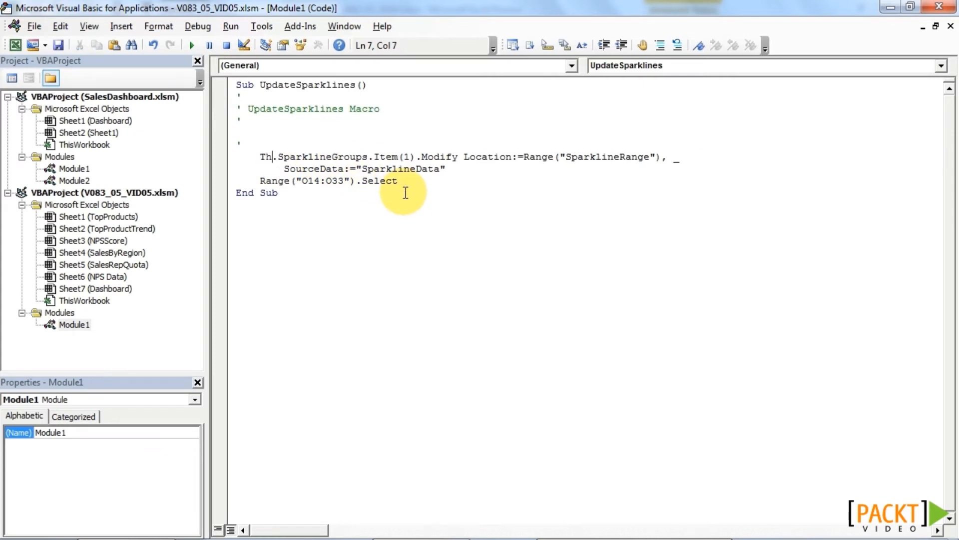
{"action": "type", "text": "sWorkbook"}
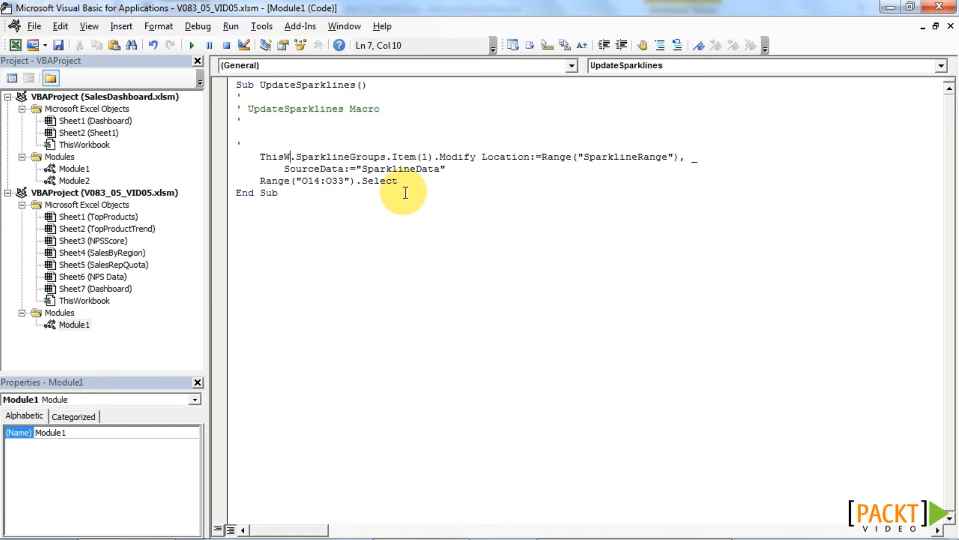
{"action": "type", "text": ".Sheet"}
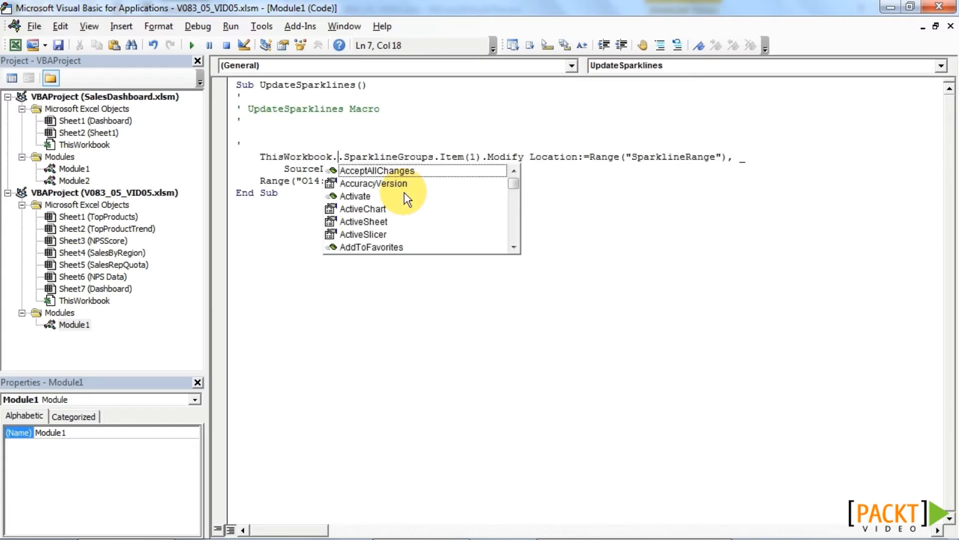
{"action": "type", "text": "s(\""}
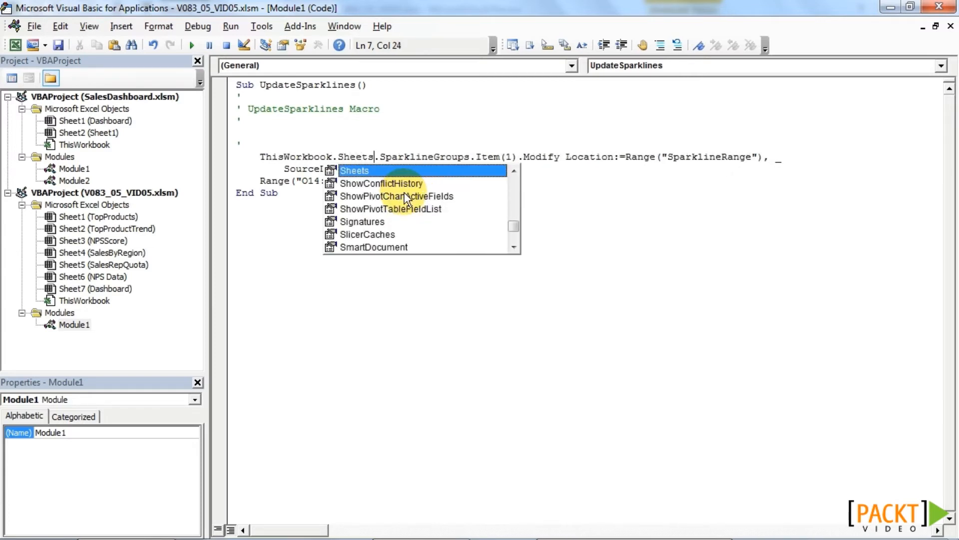
{"action": "type", "text": "Dashboa"}
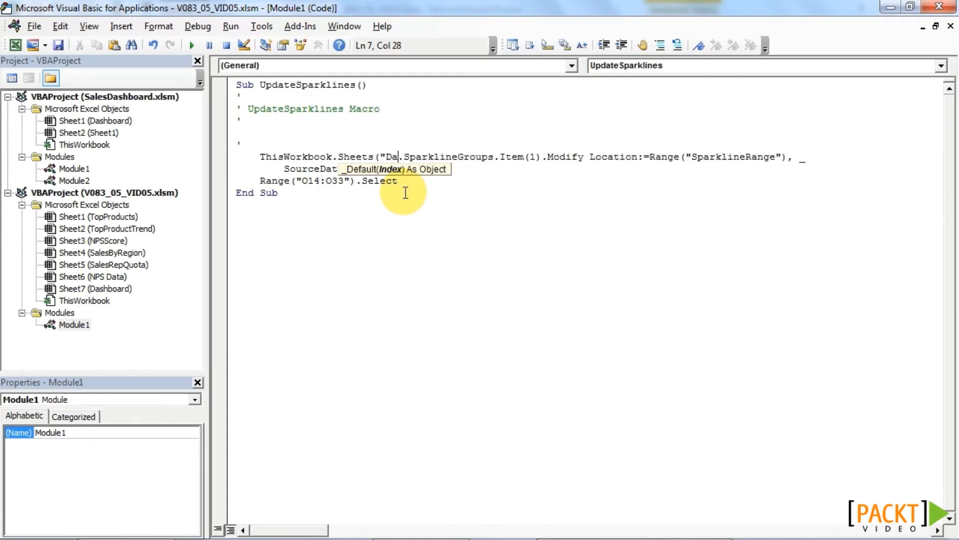
{"action": "type", "text": "rd"}
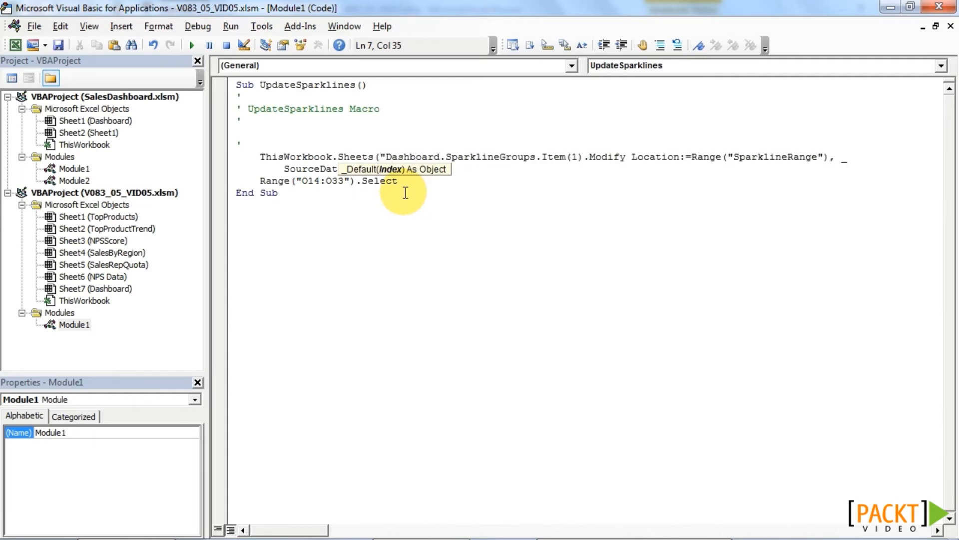
{"action": "type", "text": "\")."}
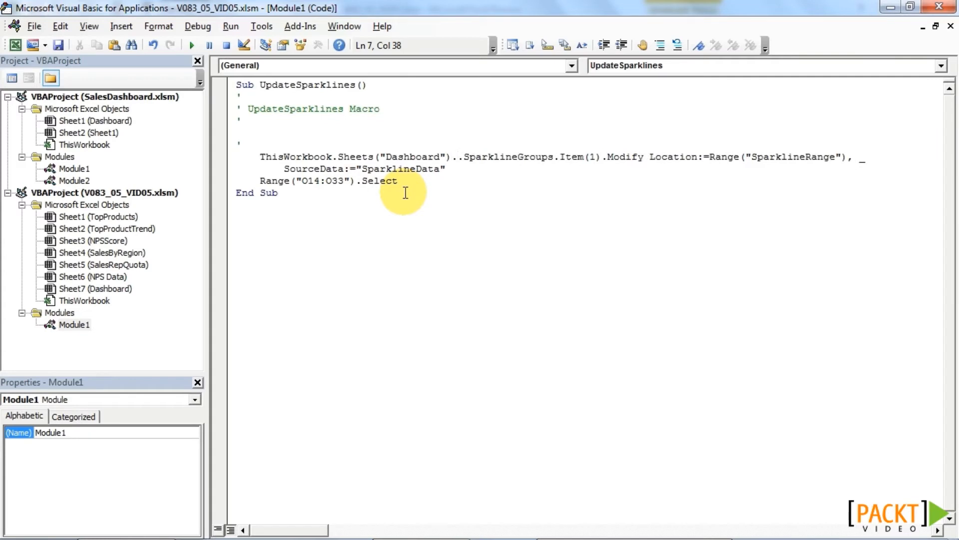
{"action": "type", "text": "Range(\""}
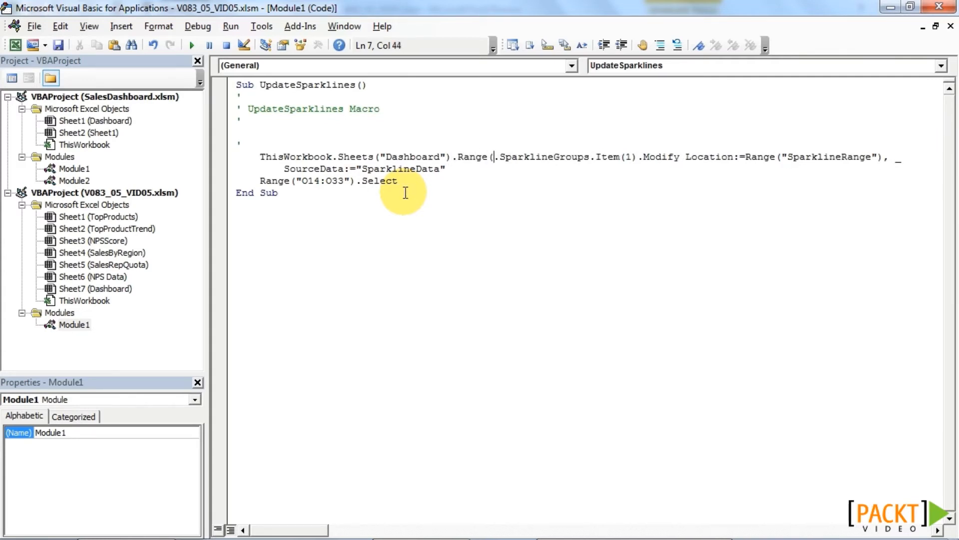
{"action": "type", "text": "Sparkline"}
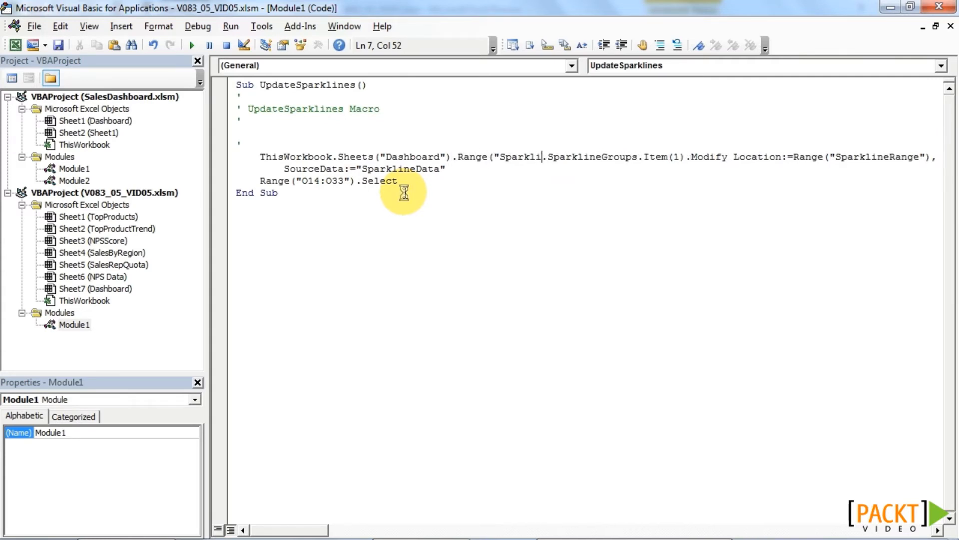
{"action": "type", "text": "Range\")"}
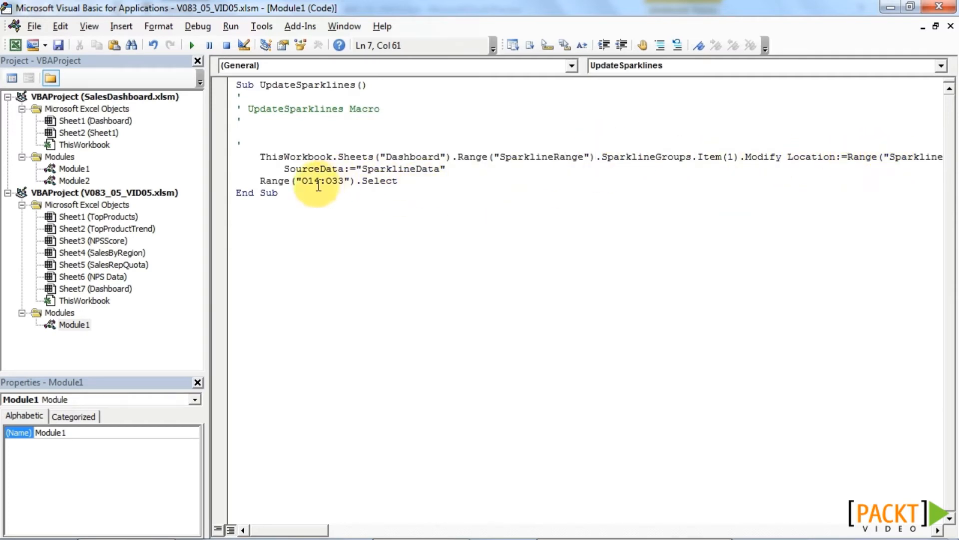
{"action": "left_click_drag", "start_coordinate": [259, 180], "coordinate": [401, 183]}
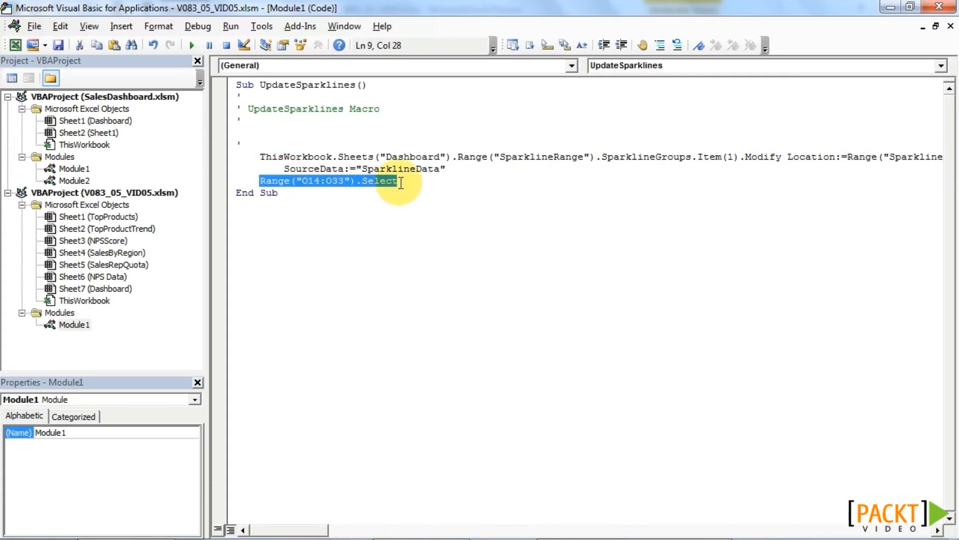
{"action": "key", "text": "Delete"}
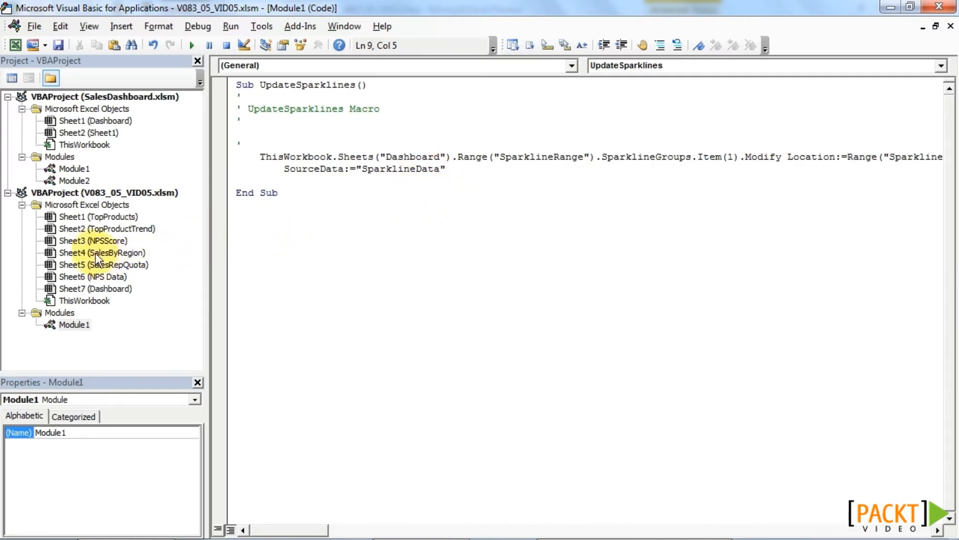
Open the code of Sheet7 (Dashboard) and declare the procedure Private Sub Worksheet_Change(ByVal Target As Range).
{"action": "left_click", "coordinate": [109, 289]}
{"action": "double_click", "coordinate": [84, 290]}
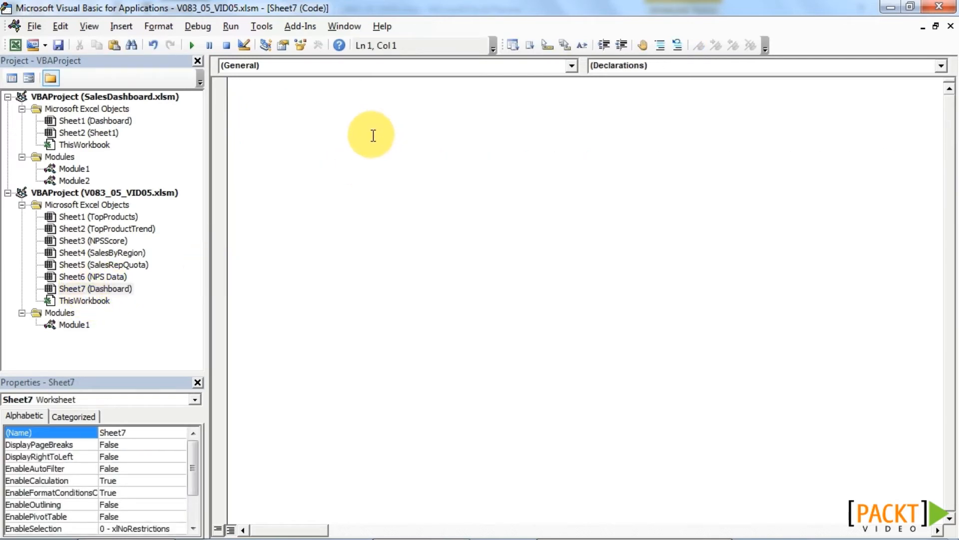
{"action": "type", "text": "Private Sub Worksh"}
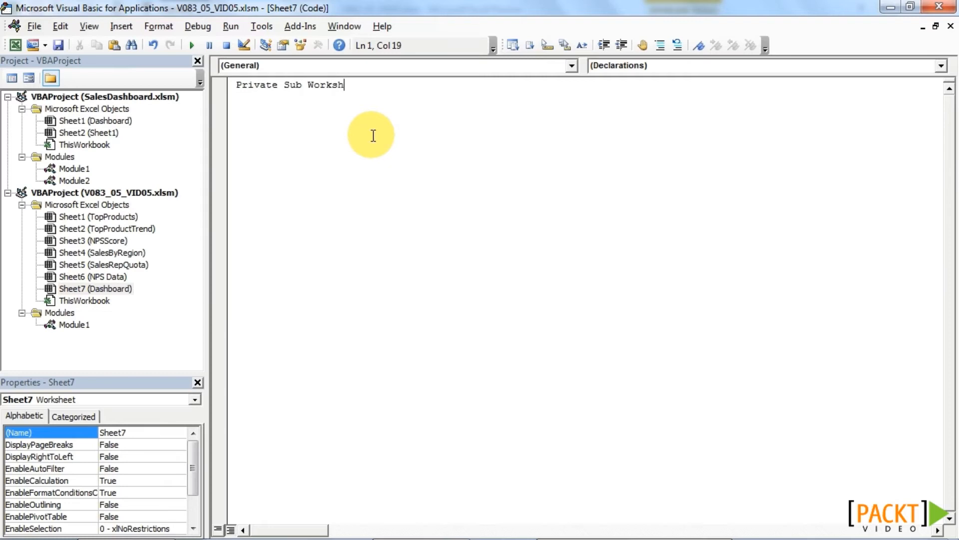
{"action": "type", "text": "ett_R"}
{"action": "key", "text": "BackSpace"}
{"action": "type", "text": "Change(ByVal T"}
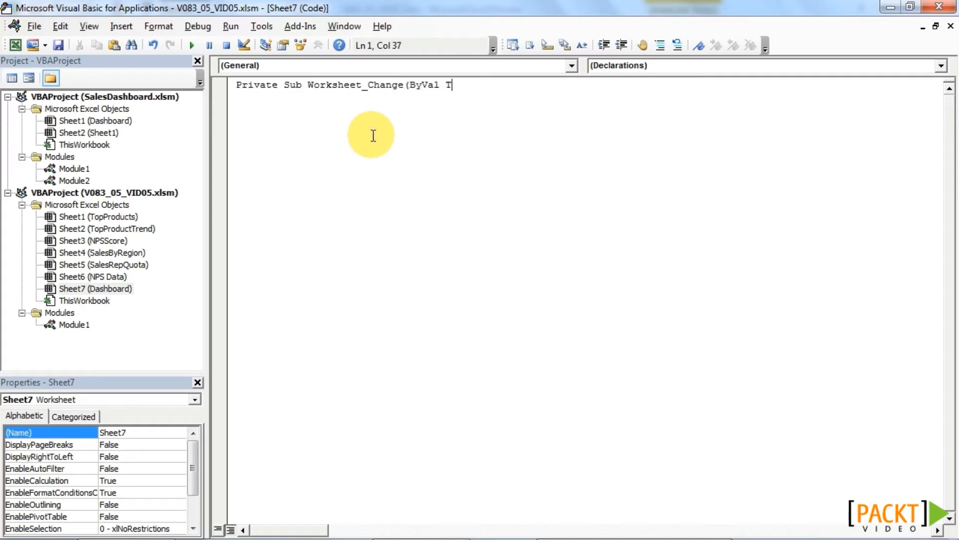
{"action": "type", "text": "arget as Ran"}
{"action": "type", "text": ")"}
{"action": "key", "text": "Return"}
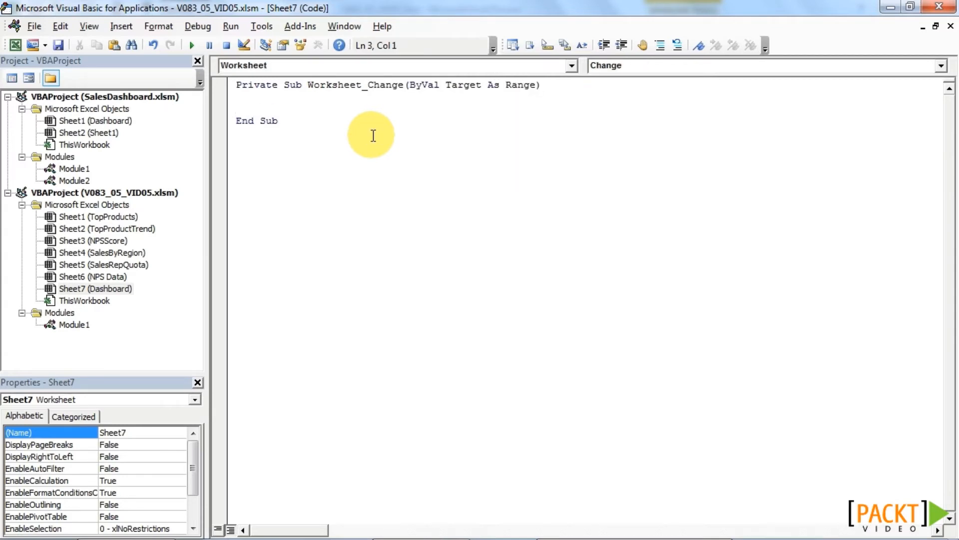
Call UpdateSparklines inside the Worksheet_Change procedure and select Module1 in the project.
{"action": "key", "text": "Return"}
{"action": "type", "text": "Update"}
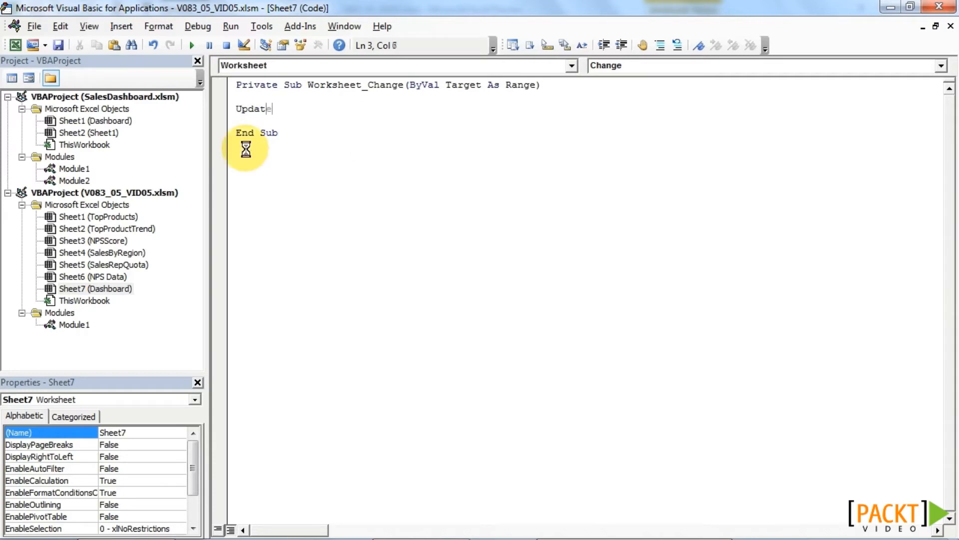
{"action": "type", "text": "Sparklines"}
{"action": "left_click", "coordinate": [255, 149]}
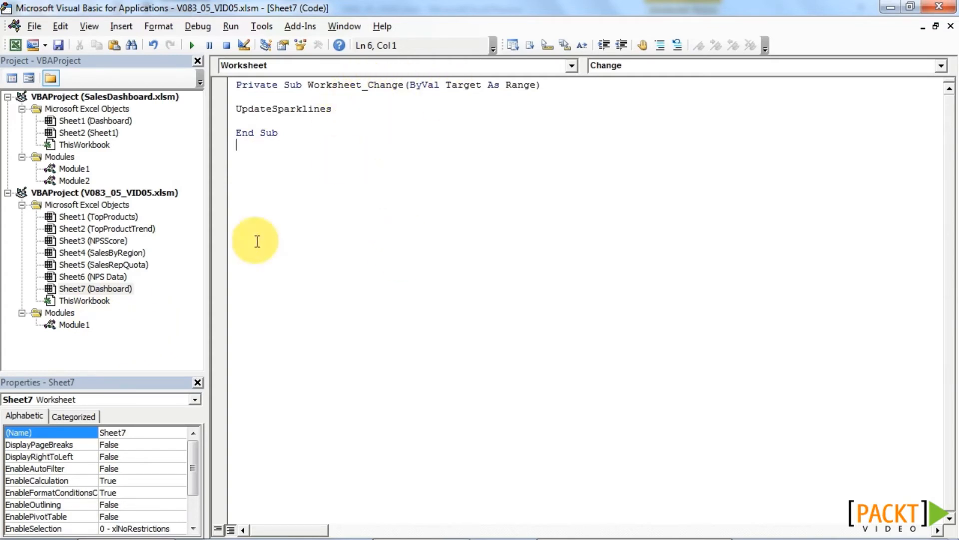
{"action": "left_click", "coordinate": [74, 325]}
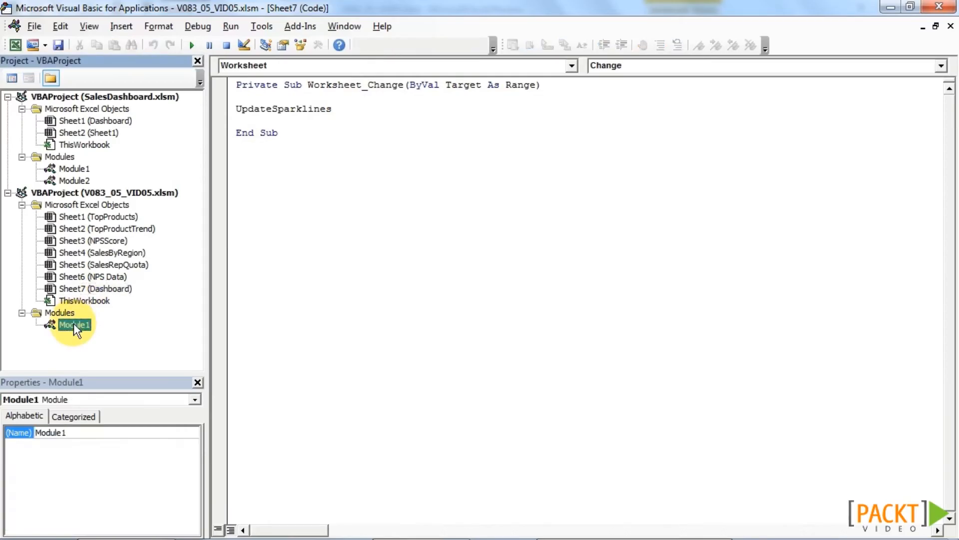
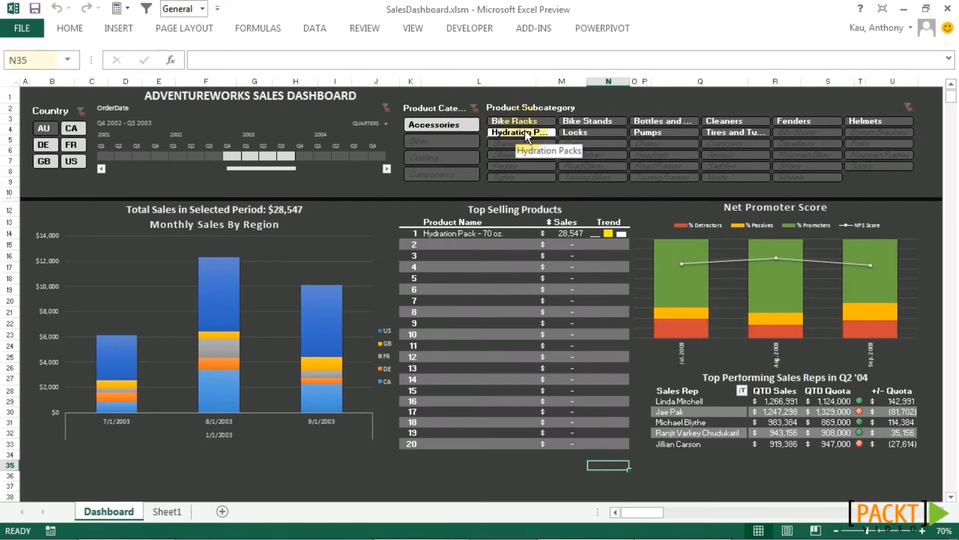
In SalesDashboard.xlsm, add Bikes and Clothing to the Product Category slicer selection and clear the Product Subcategory filter.
{"action": "left_click_drag", "start_coordinate": [444, 152], "coordinate": [446, 156]}
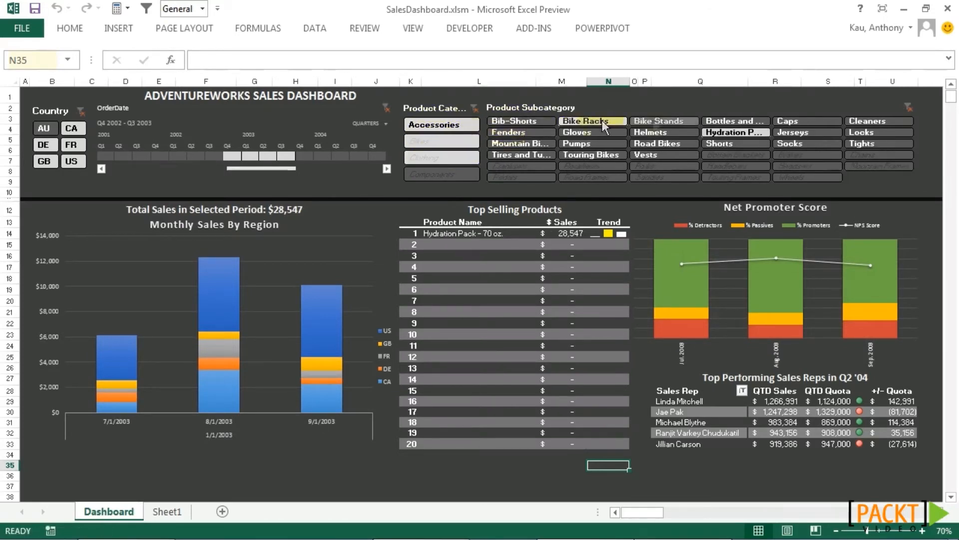
{"action": "left_click", "coordinate": [905, 107]}
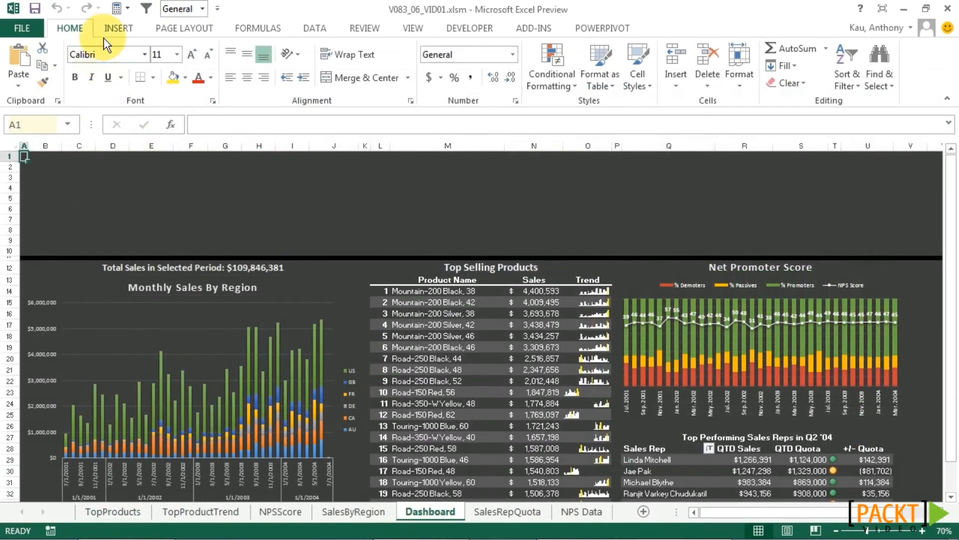
Insert a CountryRegionCode slicer on the Dashboard sheet from the workbook data model's tmpOrderDetail table.
{"action": "left_click", "coordinate": [118, 31]}
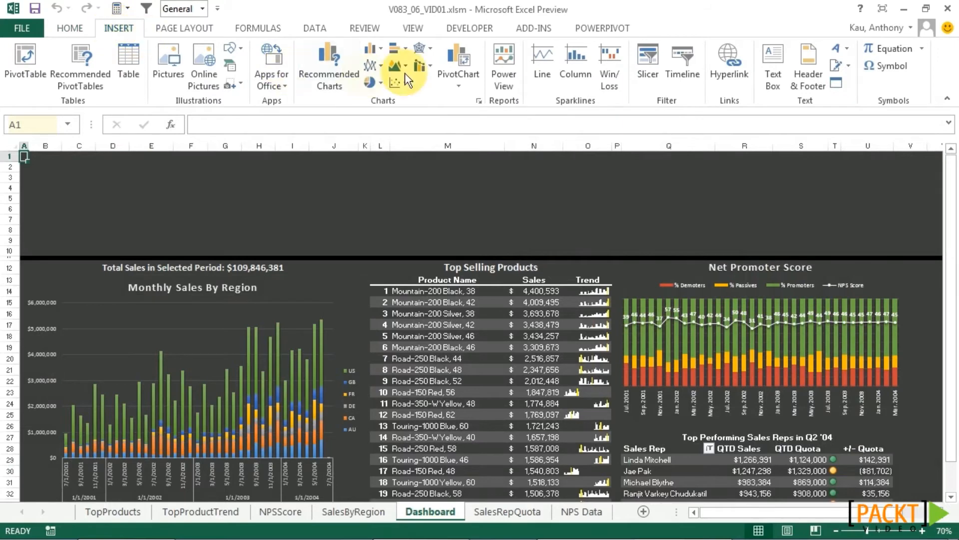
{"action": "left_click", "coordinate": [650, 63]}
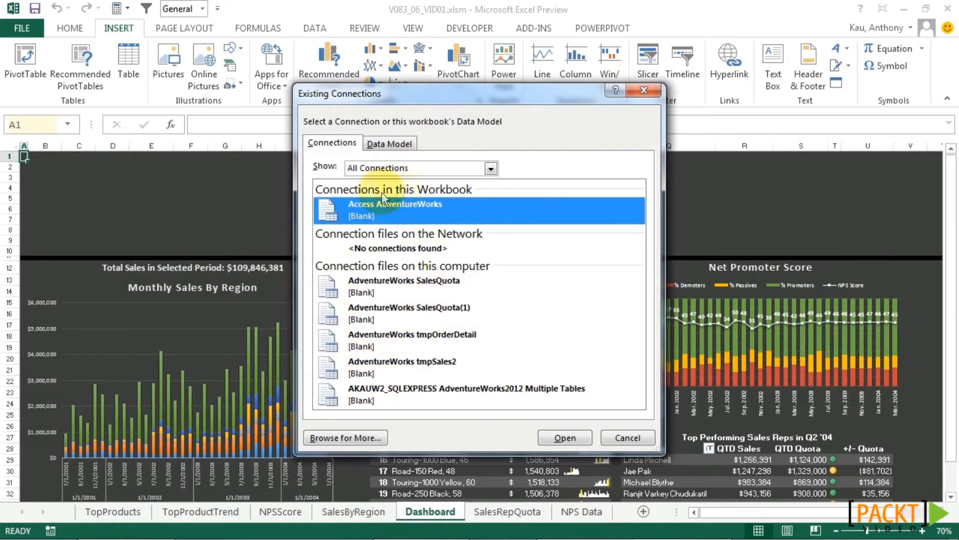
{"action": "left_click", "coordinate": [397, 144]}
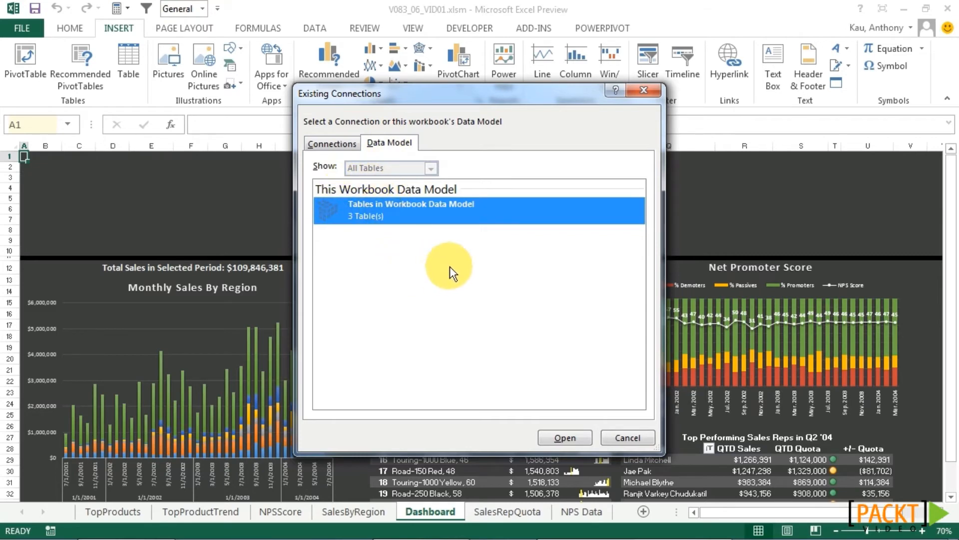
{"action": "left_click", "coordinate": [556, 435]}
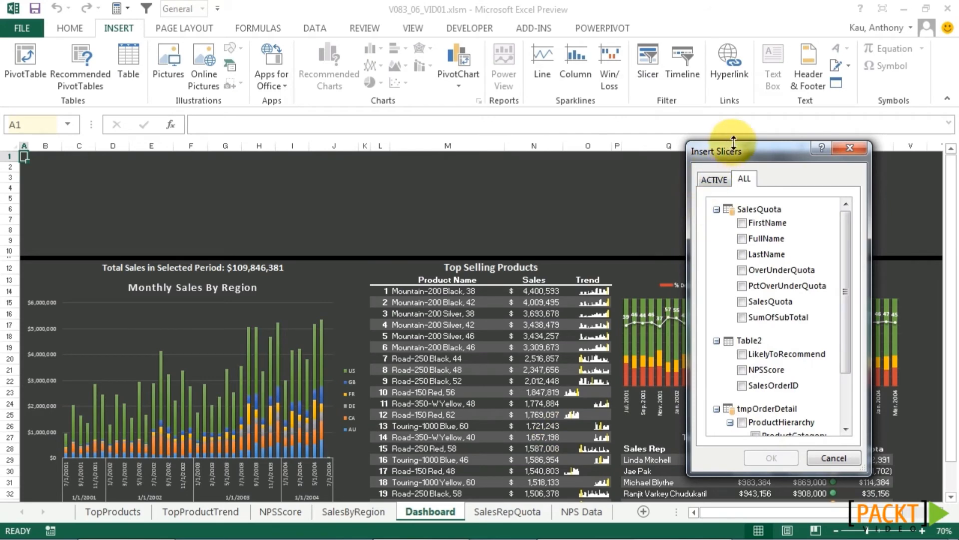
{"action": "left_click_drag", "start_coordinate": [687, 142], "coordinate": [484, 31]}
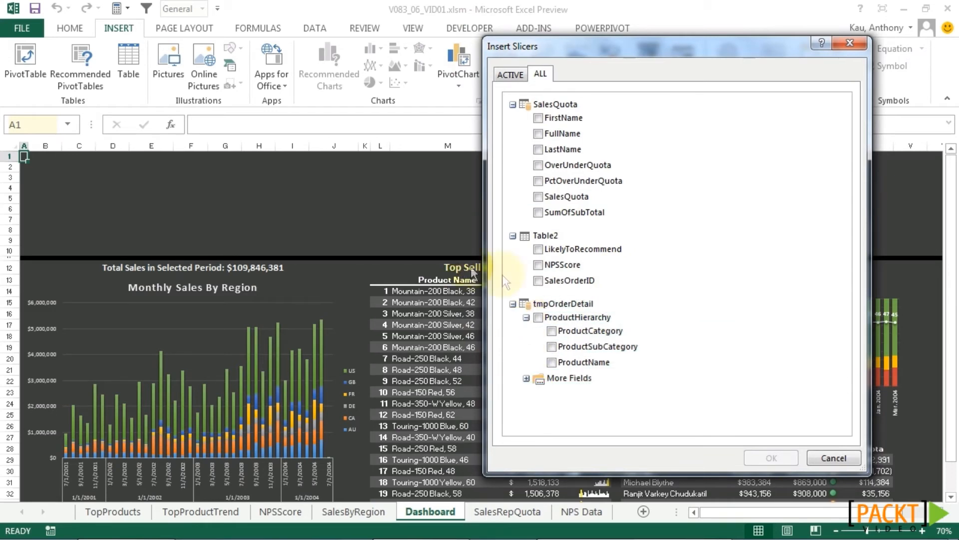
{"action": "left_click", "coordinate": [525, 378]}
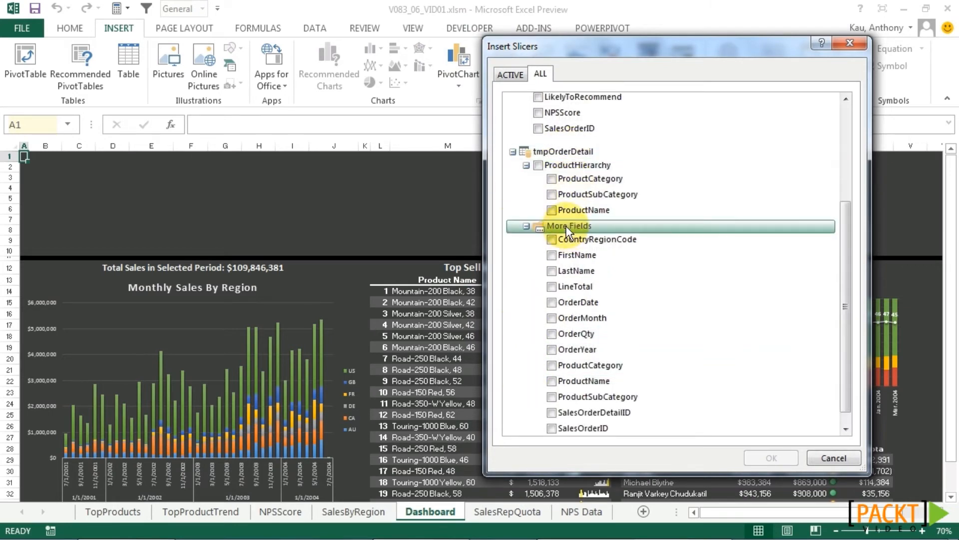
{"action": "left_click", "coordinate": [552, 241]}
{"action": "left_click", "coordinate": [770, 458]}
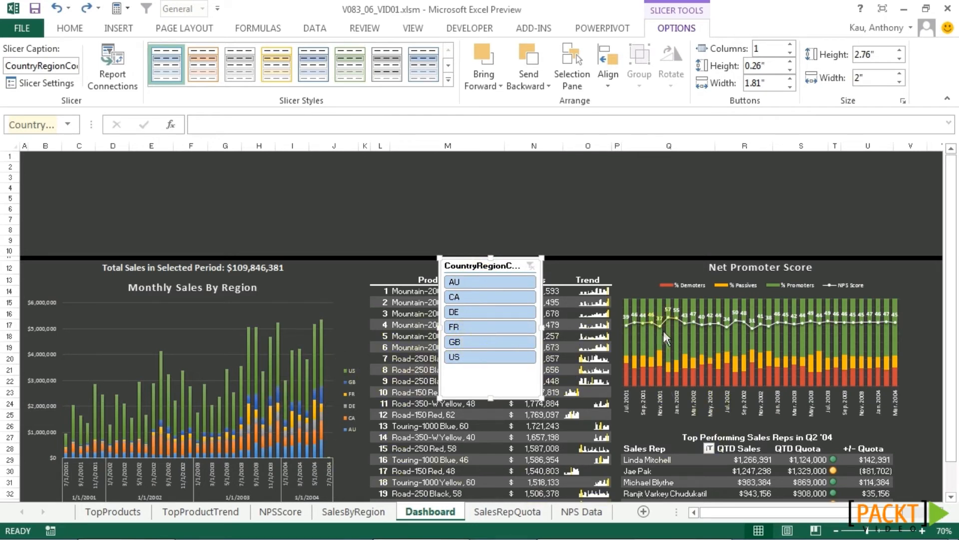
Connect the CountryRegionCode slicer to the PivotTables on Dashboard, NPSScore, SalesByRegion, TopProducts and TopProductTrend.
{"action": "left_click", "coordinate": [136, 90]}
{"action": "left_click", "coordinate": [122, 73]}
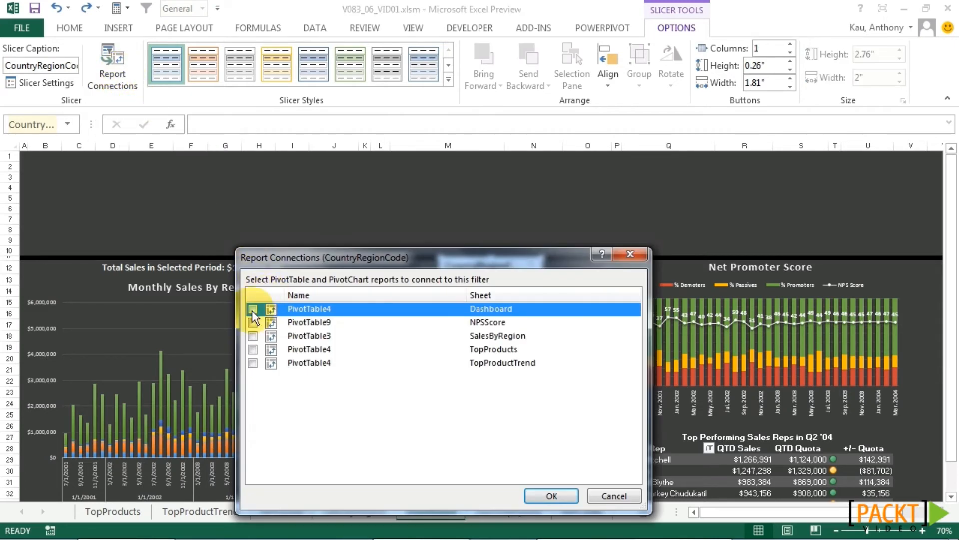
{"action": "left_click", "coordinate": [253, 322]}
{"action": "left_click", "coordinate": [253, 336]}
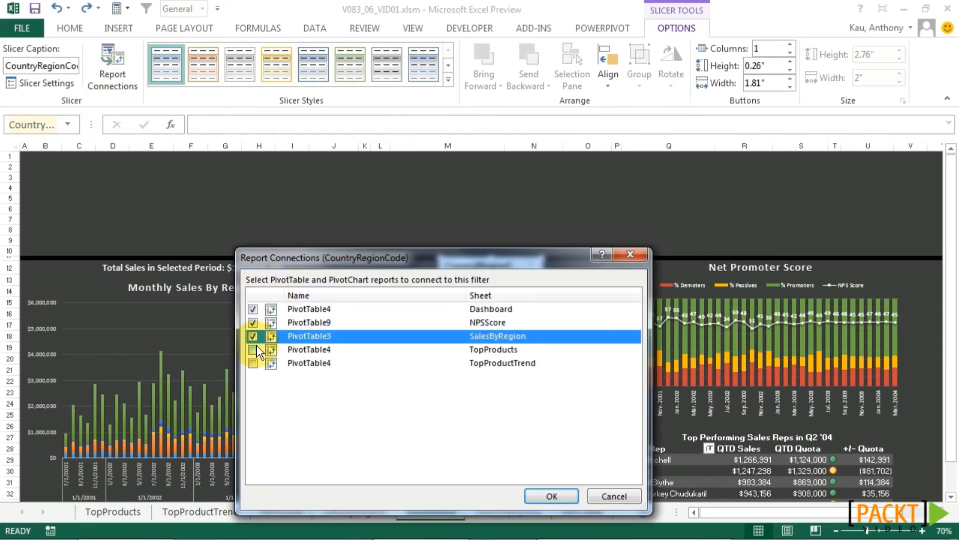
{"action": "left_click", "coordinate": [253, 350]}
{"action": "left_click", "coordinate": [252, 363]}
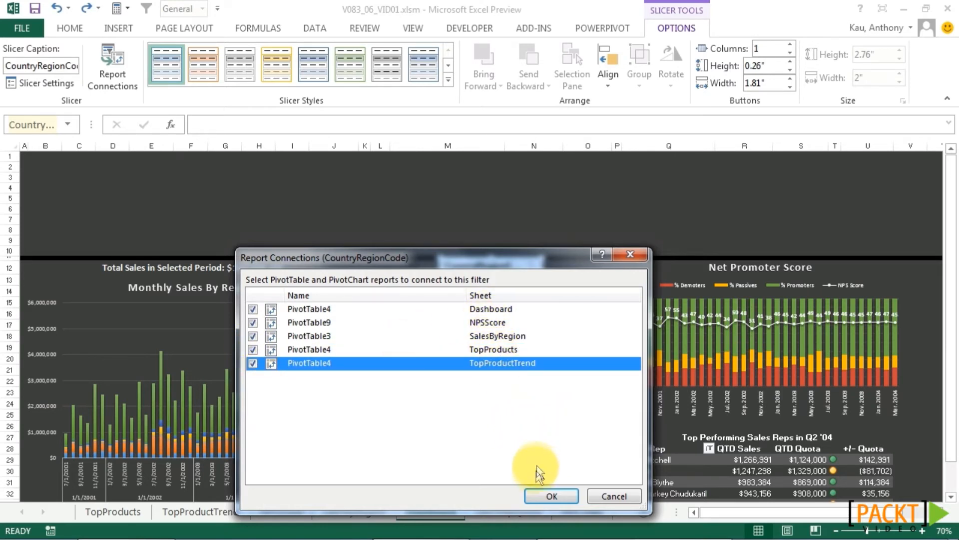
{"action": "left_click", "coordinate": [547, 493]}
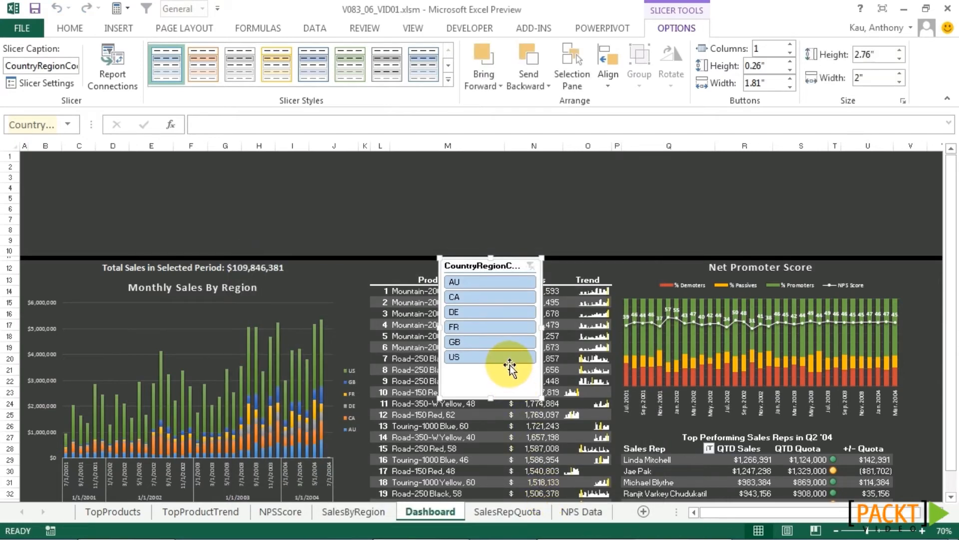
Filter the CountryRegionCode slicer to CA, DE, FR and GB and move it to the upper-left corner of the dashboard.
{"action": "left_click", "coordinate": [493, 314]}
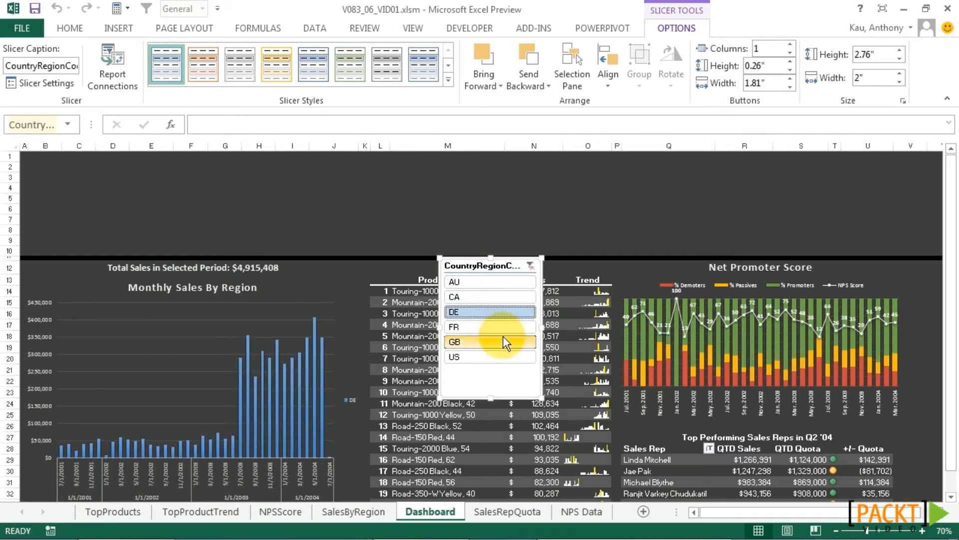
{"action": "left_click", "coordinate": [494, 327]}
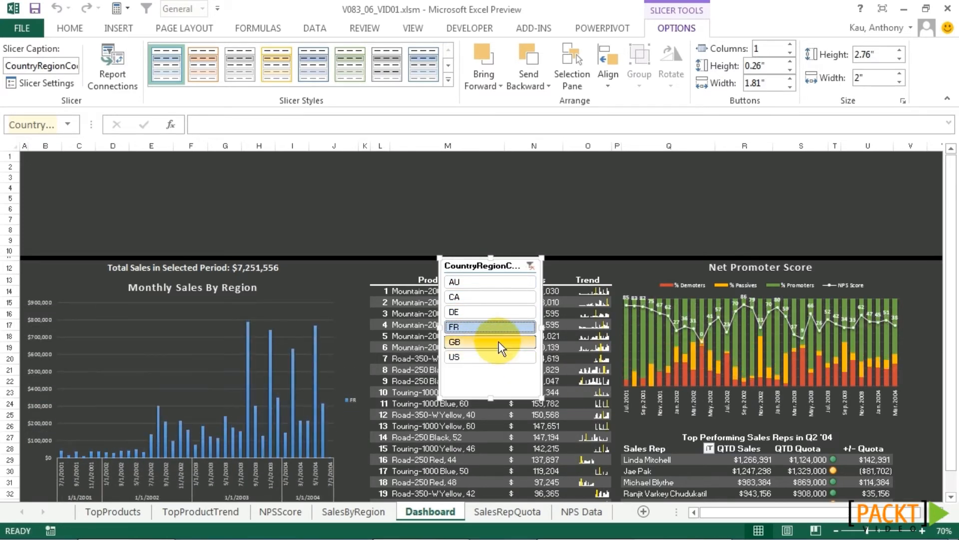
{"action": "left_click_drag", "start_coordinate": [496, 330], "coordinate": [495, 299]}
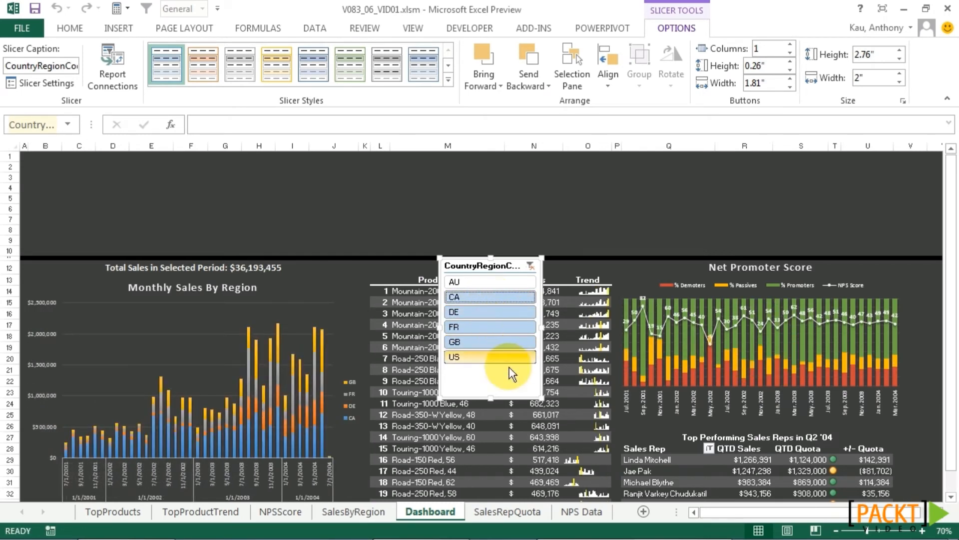
{"action": "left_click_drag", "start_coordinate": [515, 258], "coordinate": [296, 158]}
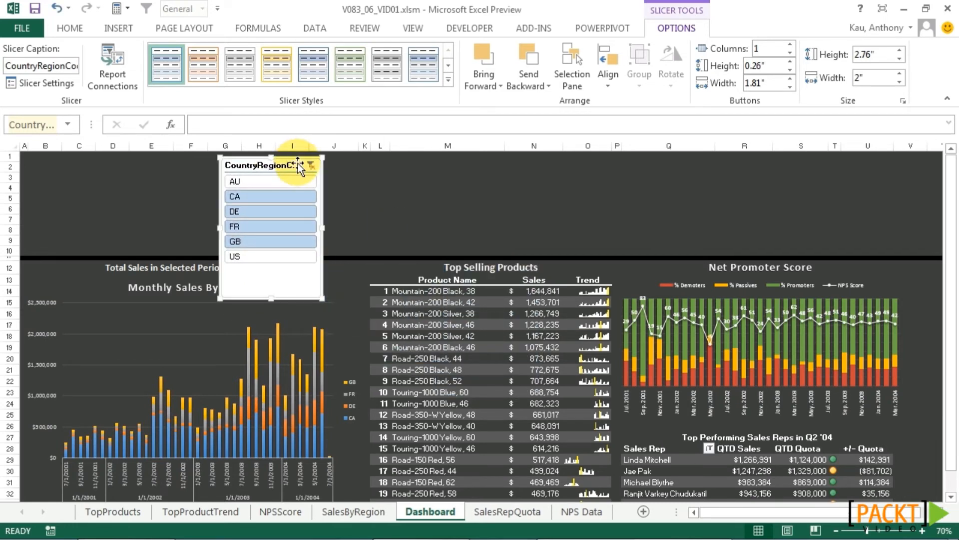
{"action": "left_click_drag", "start_coordinate": [291, 163], "coordinate": [95, 159]}
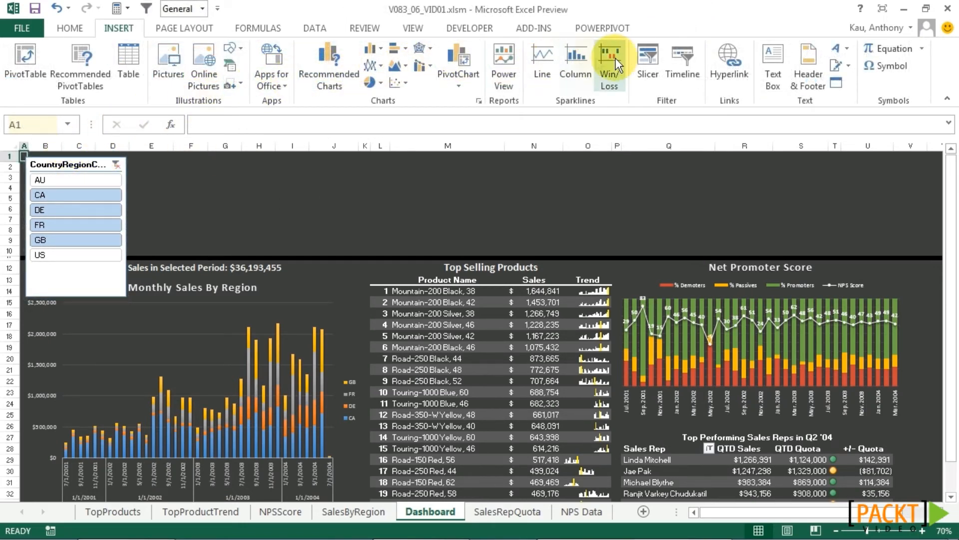
Insert ProductCategory and ProductSubCategory slicers from the tmpOrderDetail fields in the data model and place them side by side in the dashboard header.
{"action": "left_click", "coordinate": [651, 61]}
{"action": "left_click", "coordinate": [389, 143]}
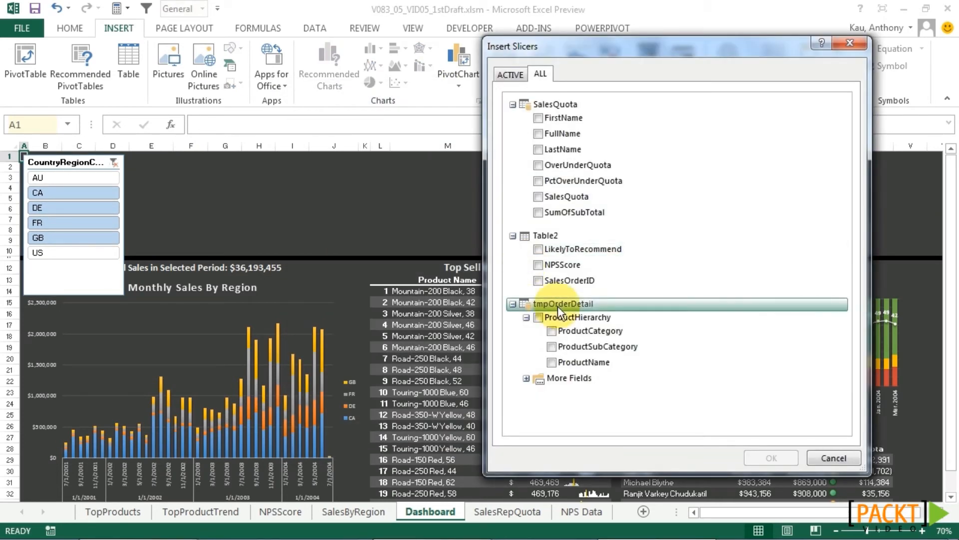
{"action": "left_click", "coordinate": [526, 378]}
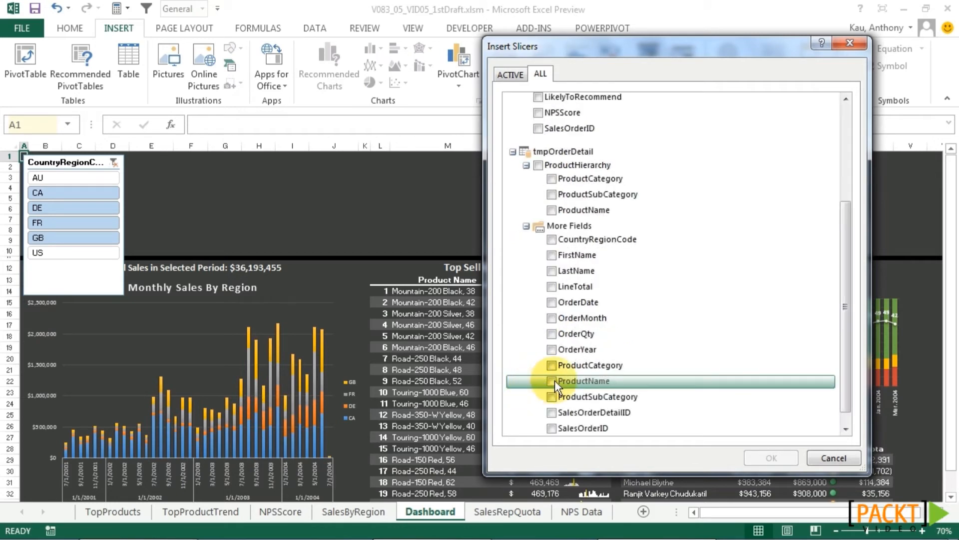
{"action": "left_click", "coordinate": [553, 364]}
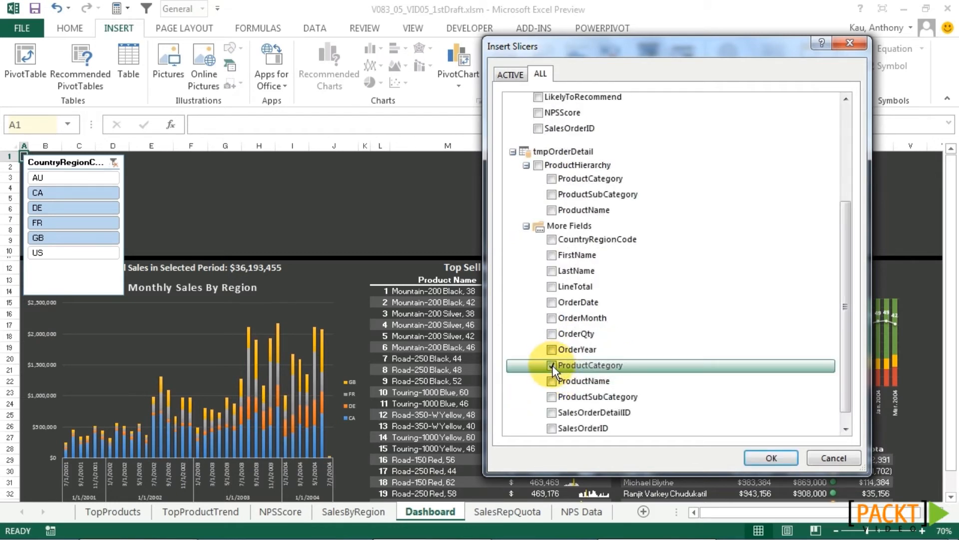
{"action": "left_click", "coordinate": [551, 397]}
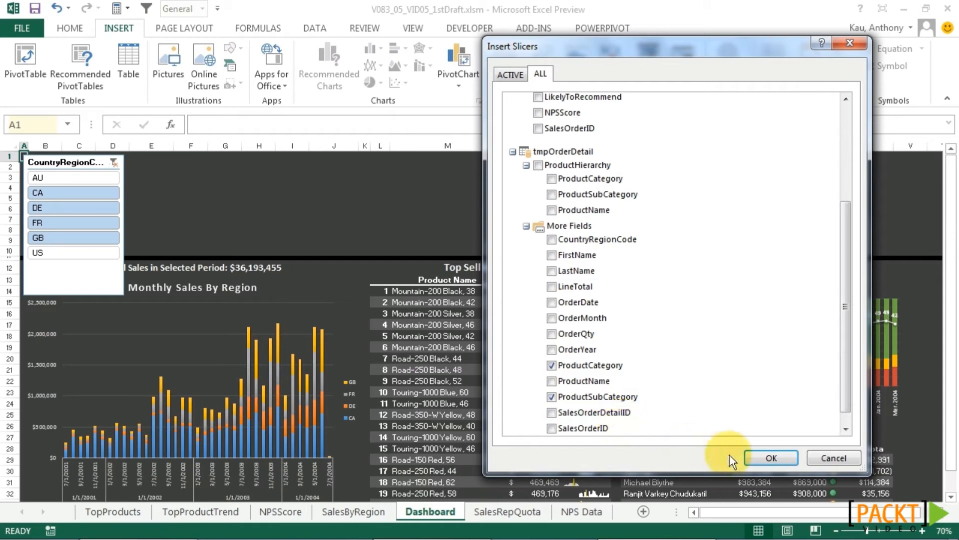
{"action": "left_click", "coordinate": [757, 458]}
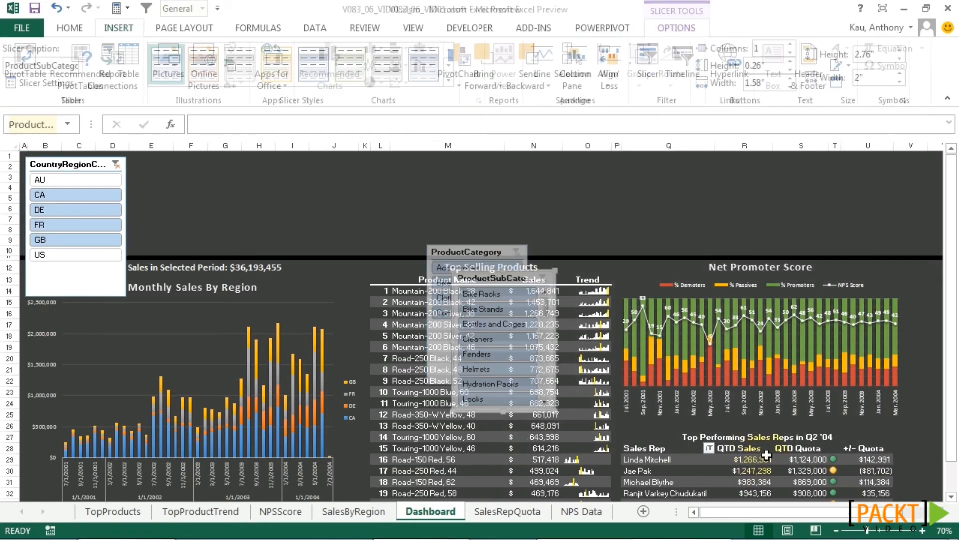
{"action": "left_click_drag", "start_coordinate": [453, 252], "coordinate": [434, 173]}
{"action": "left_click_drag", "start_coordinate": [522, 284], "coordinate": [597, 181]}
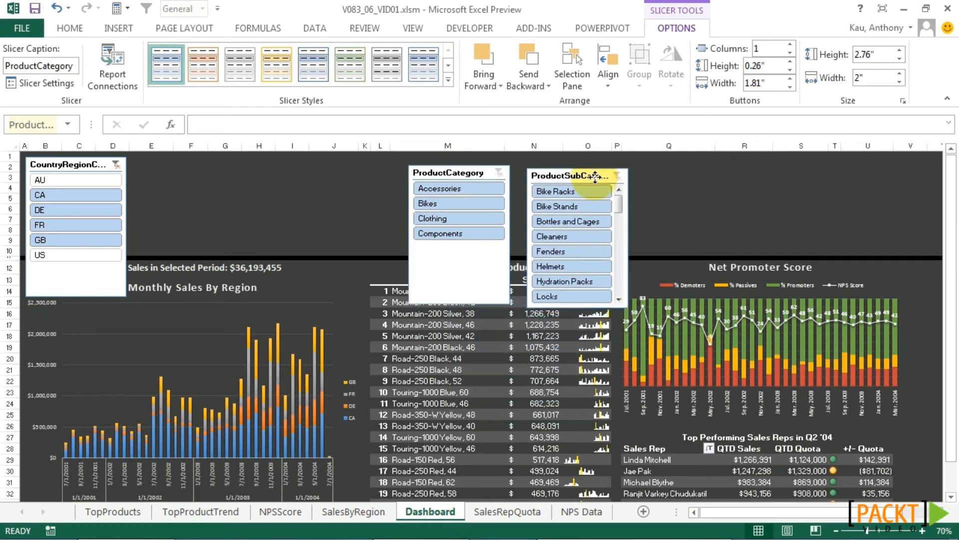
Connect the ProductCategory slicer to the PivotTables on Dashboard, NPSScore, SalesByRegion, TopProducts and TopProductTrend.
{"action": "left_click", "coordinate": [431, 166]}
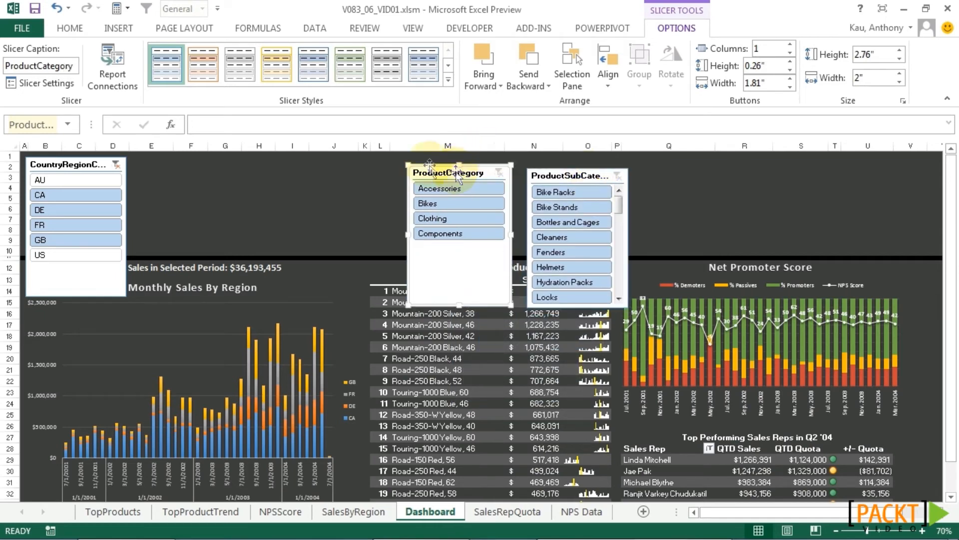
{"action": "left_click", "coordinate": [116, 76]}
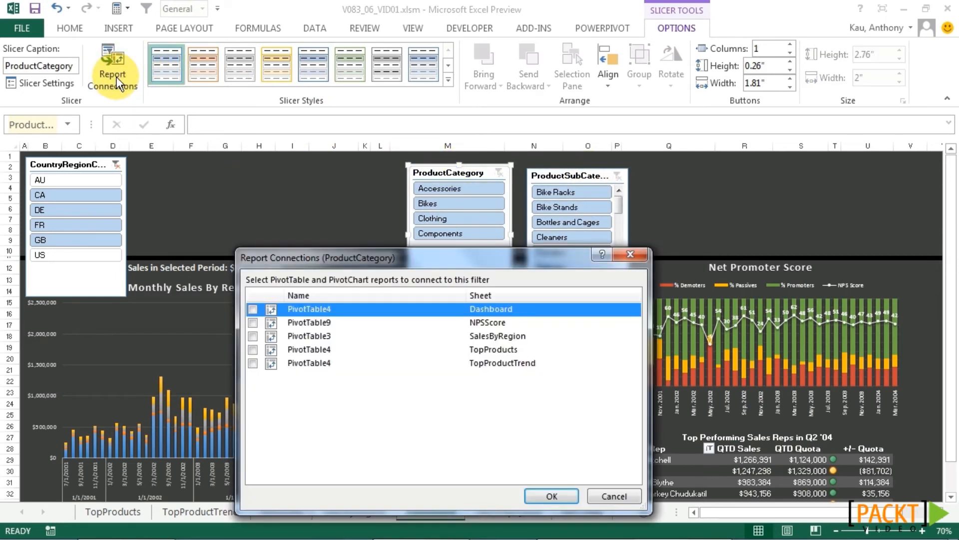
{"action": "left_click", "coordinate": [253, 322]}
{"action": "left_click", "coordinate": [253, 336]}
{"action": "left_click", "coordinate": [253, 350]}
{"action": "left_click", "coordinate": [253, 364]}
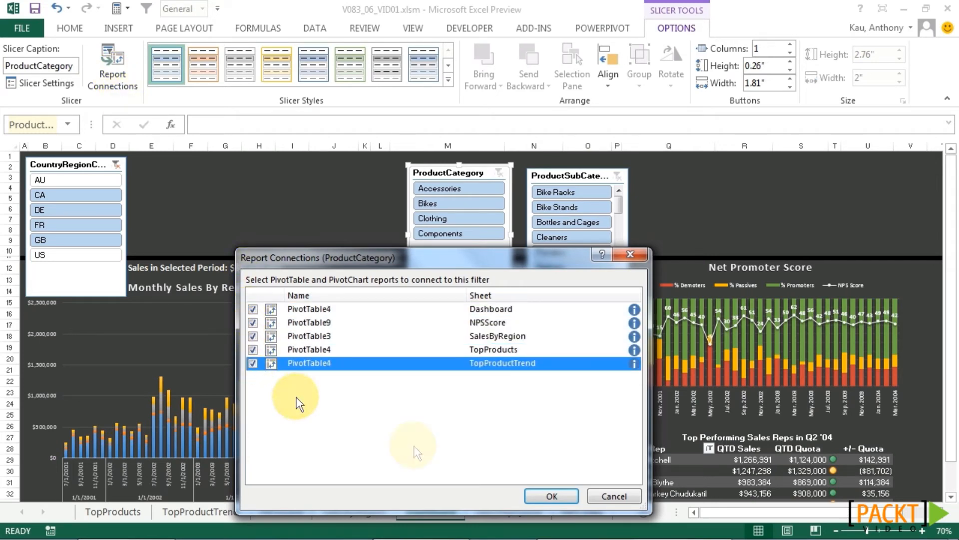
{"action": "left_click", "coordinate": [543, 494]}
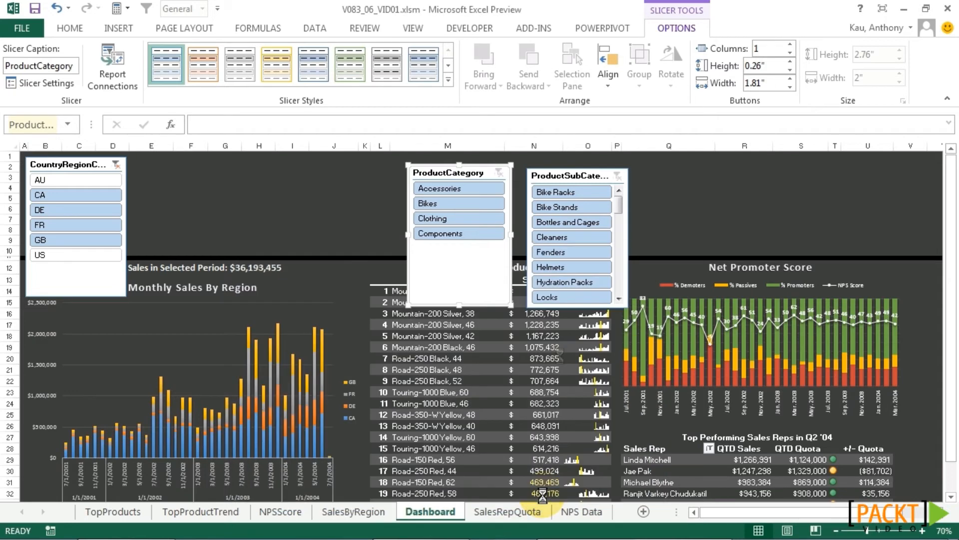
Check which PivotTables the ProductSubCategory slicer is connected to, leaving its report connections as they are.
{"action": "left_click", "coordinate": [563, 177]}
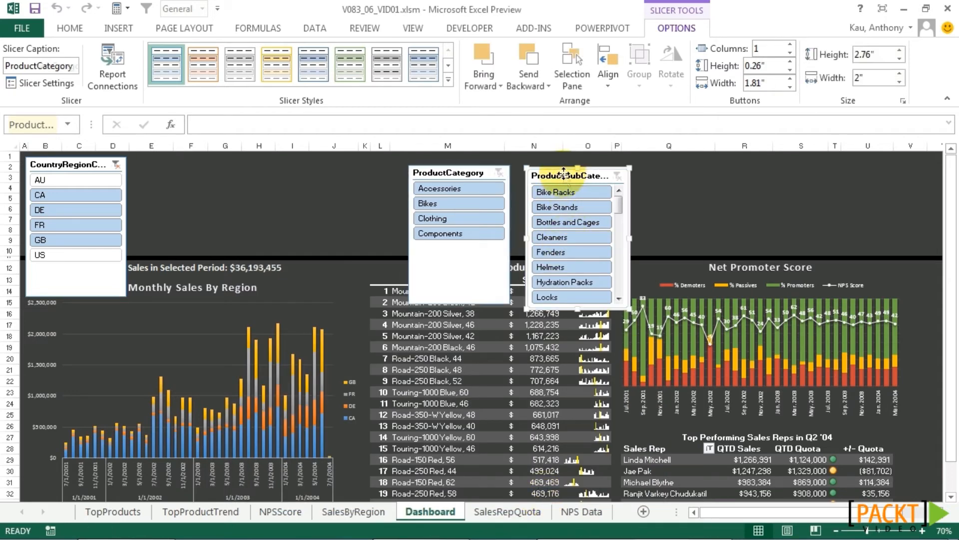
{"action": "left_click", "coordinate": [115, 72]}
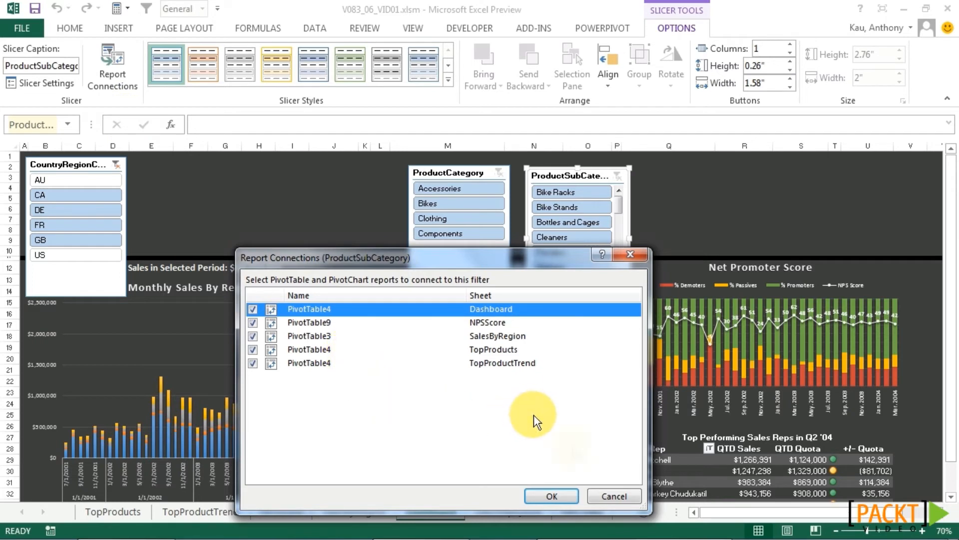
{"action": "left_click", "coordinate": [608, 496]}
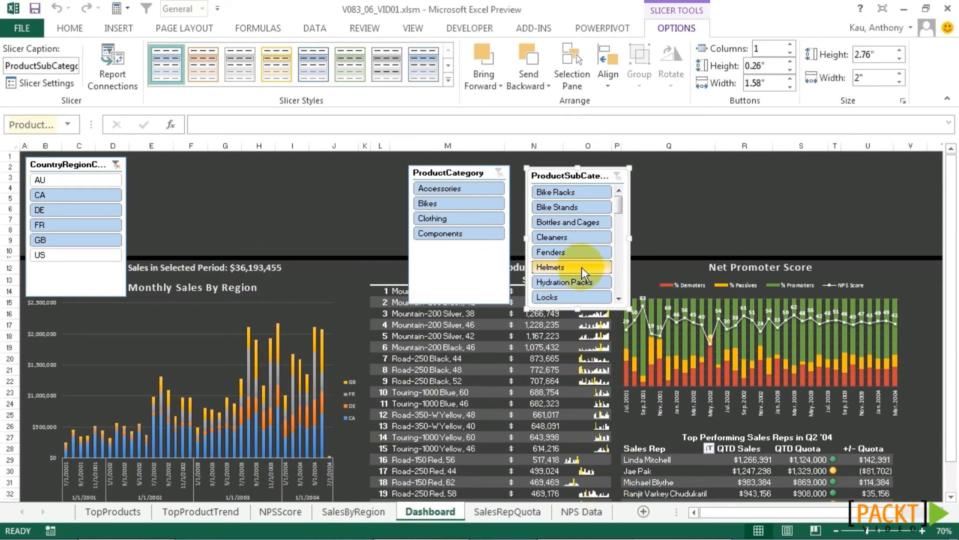
Try the Bikes category and Bike Stands subcategory filters, and make the ProductSubCategory slicer wider and short enough to fit the header band.
{"action": "left_click", "coordinate": [459, 202]}
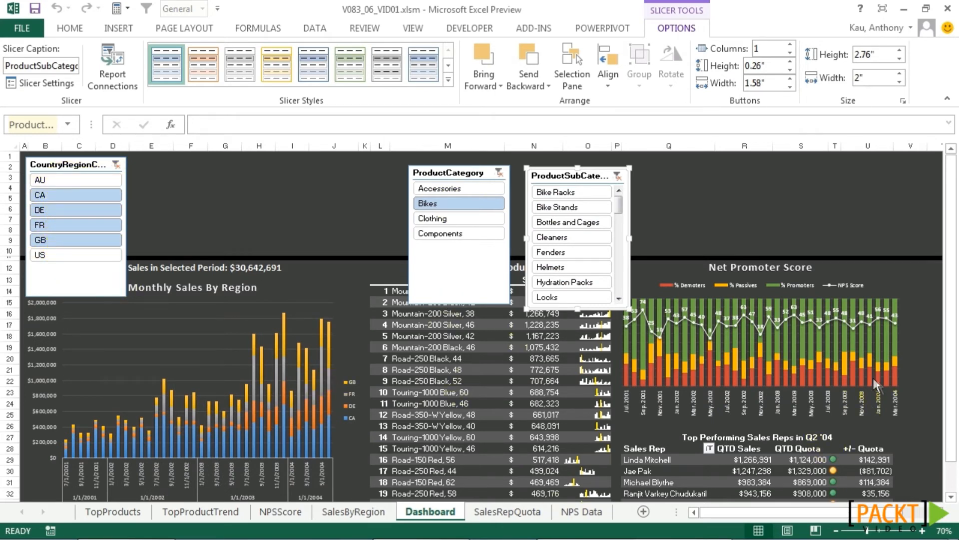
{"action": "left_click", "coordinate": [558, 207]}
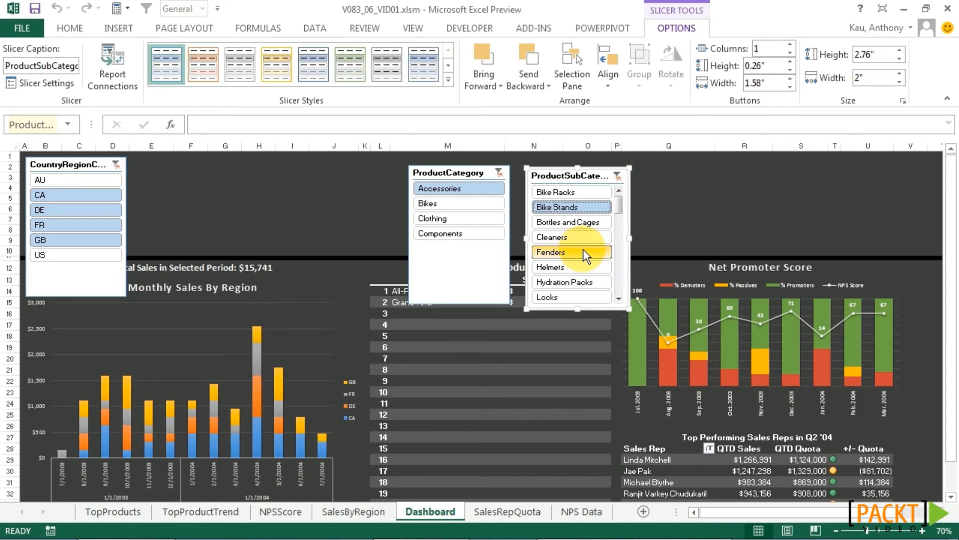
{"action": "left_click_drag", "start_coordinate": [630, 308], "coordinate": [907, 246]}
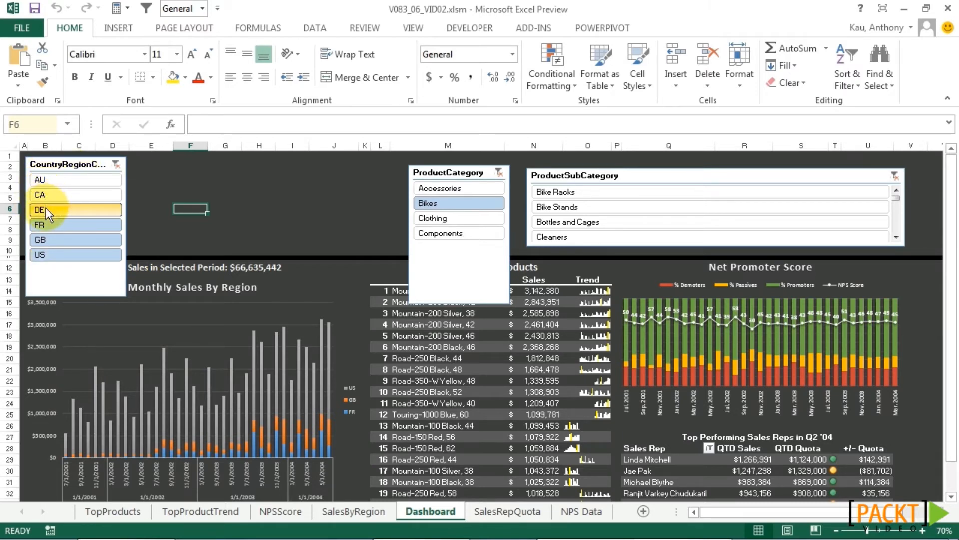
Set the CountryRegionCode slicer to 2 columns and shrink it to about 1.69" high and 1.41" wide.
{"action": "double_click", "coordinate": [92, 279]}
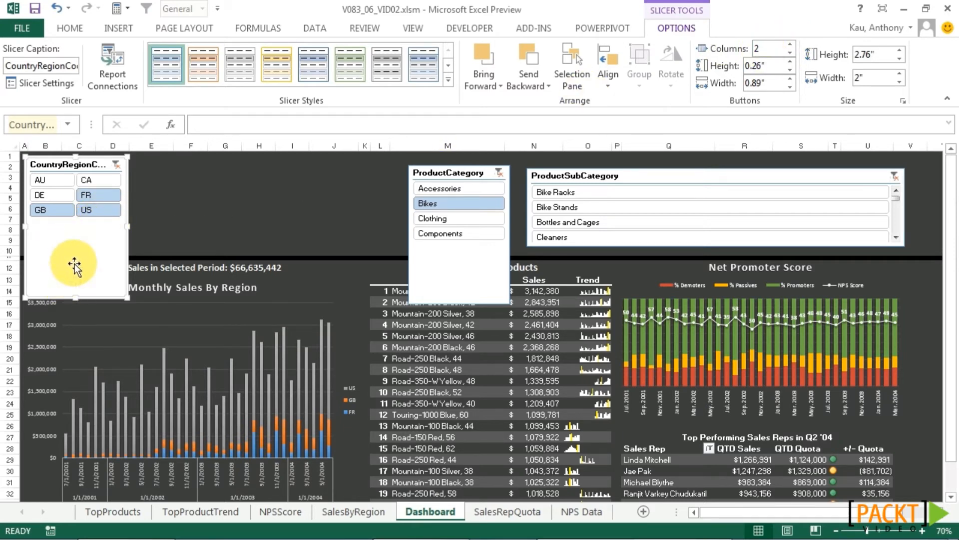
{"action": "left_click_drag", "start_coordinate": [74, 296], "coordinate": [83, 243]}
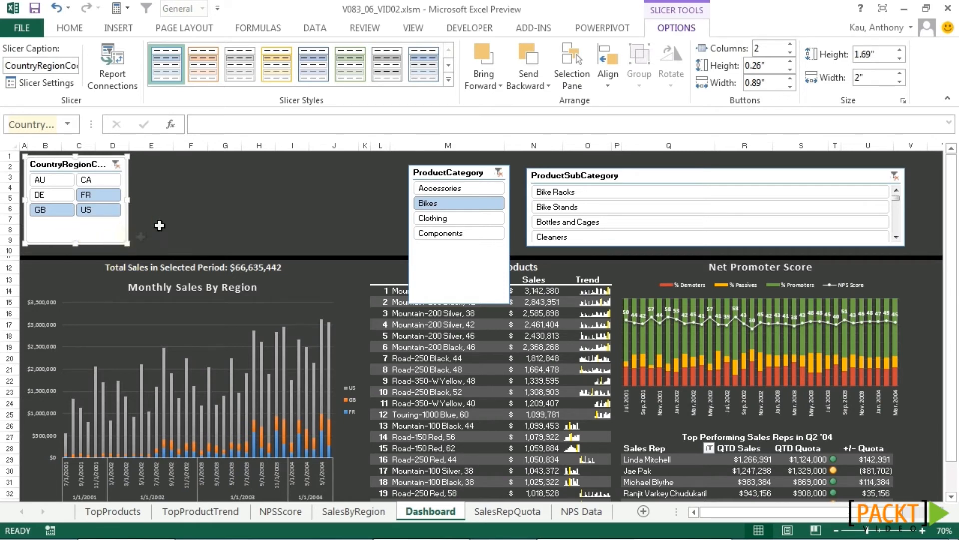
{"action": "left_click_drag", "start_coordinate": [130, 200], "coordinate": [95, 201]}
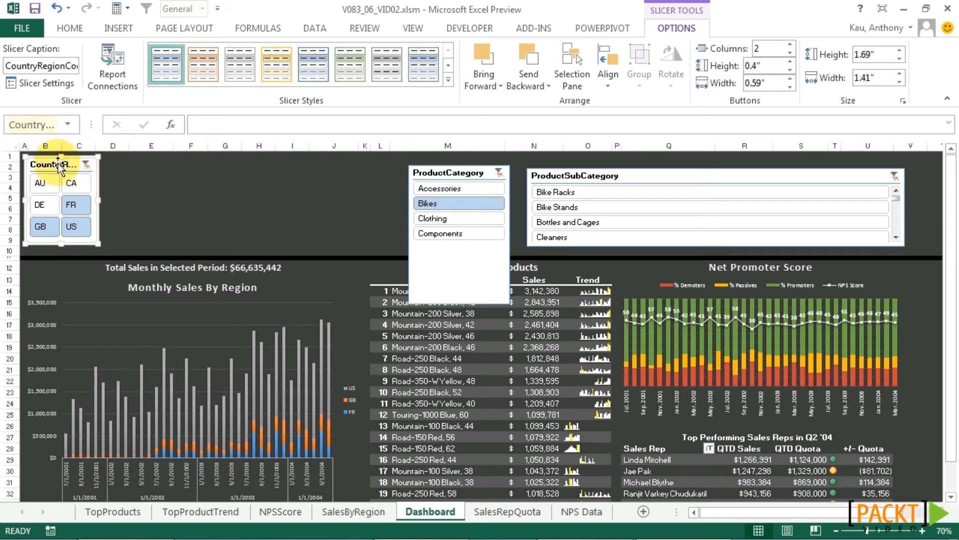
Shorten the CountryRegionCode slicer's header caption to Country.
{"action": "left_click", "coordinate": [41, 83]}
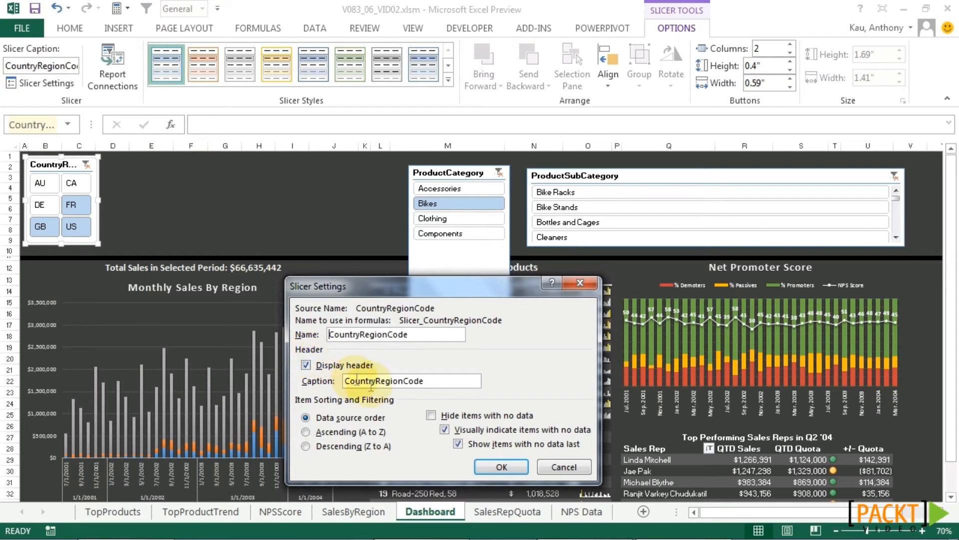
{"action": "left_click_drag", "start_coordinate": [377, 380], "coordinate": [439, 383]}
{"action": "key", "text": "BackSpace"}
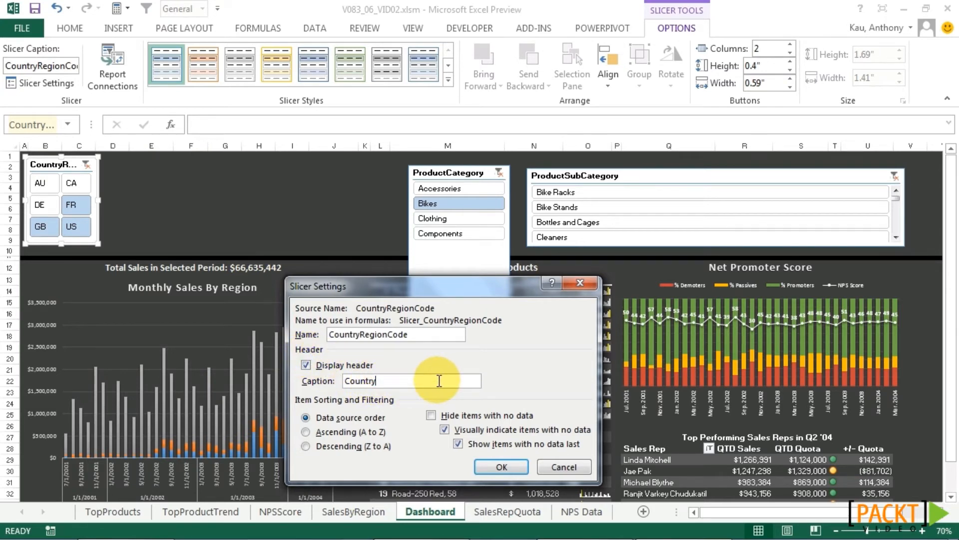
{"action": "left_click", "coordinate": [500, 467]}
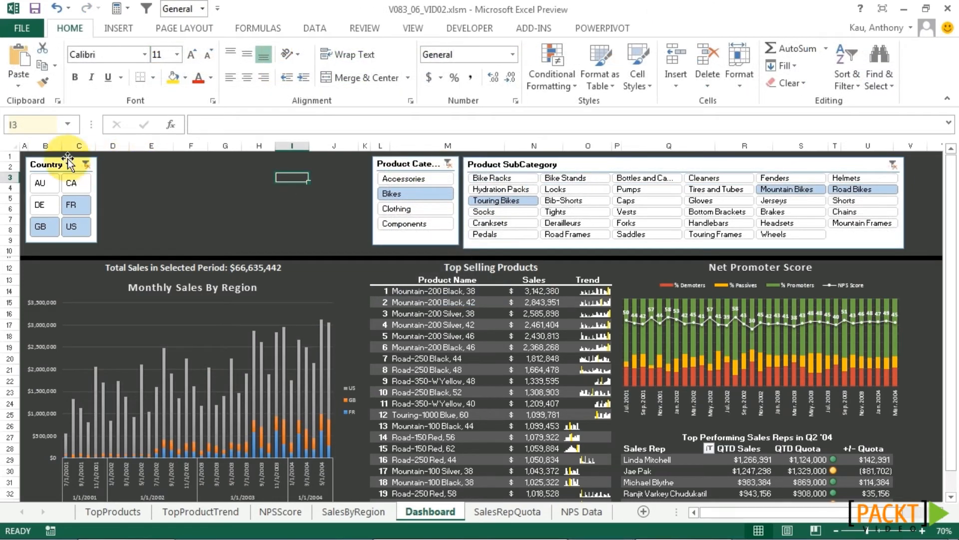
Start a new custom slicer style from the Country slicer and name it SalesDashboard.
{"action": "left_click", "coordinate": [68, 162]}
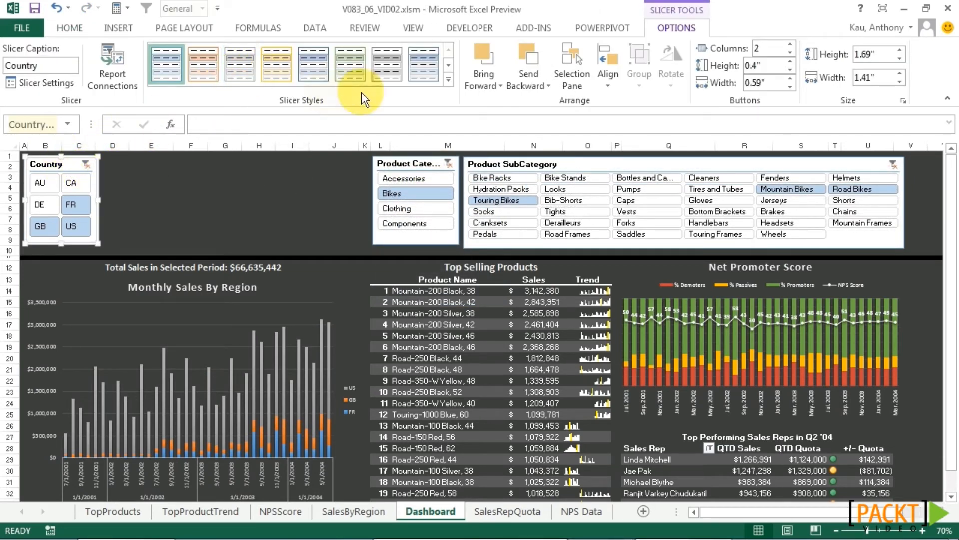
{"action": "left_click", "coordinate": [448, 80]}
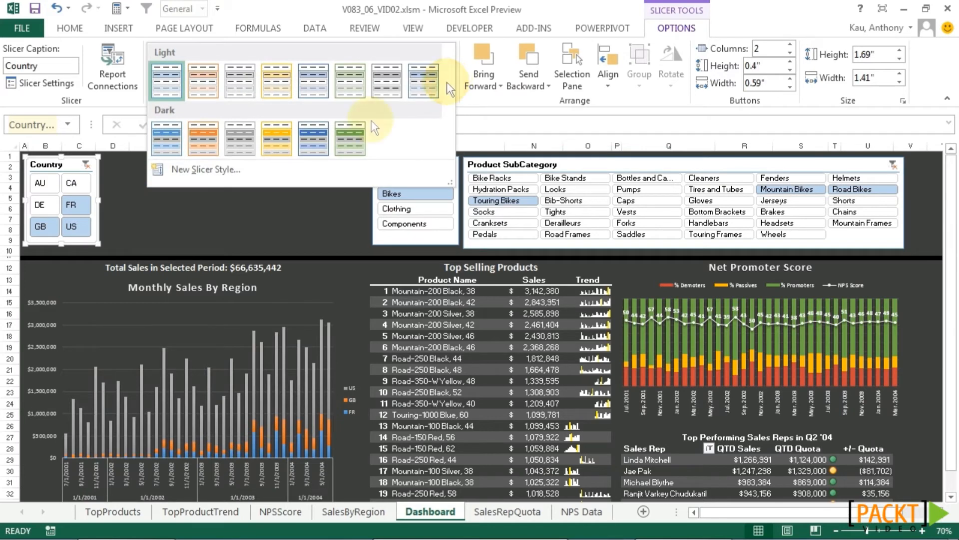
{"action": "left_click", "coordinate": [213, 171]}
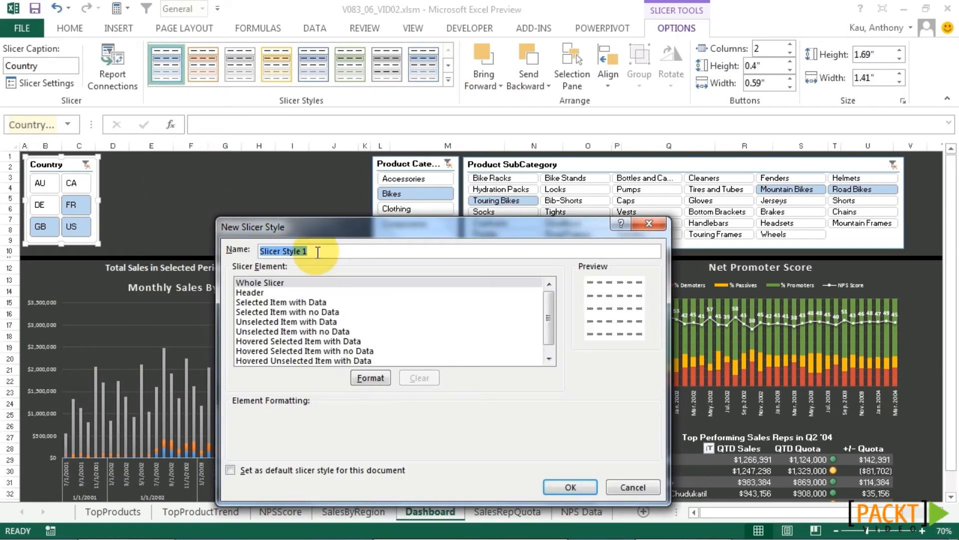
{"action": "type", "text": "SalesDashboa"}
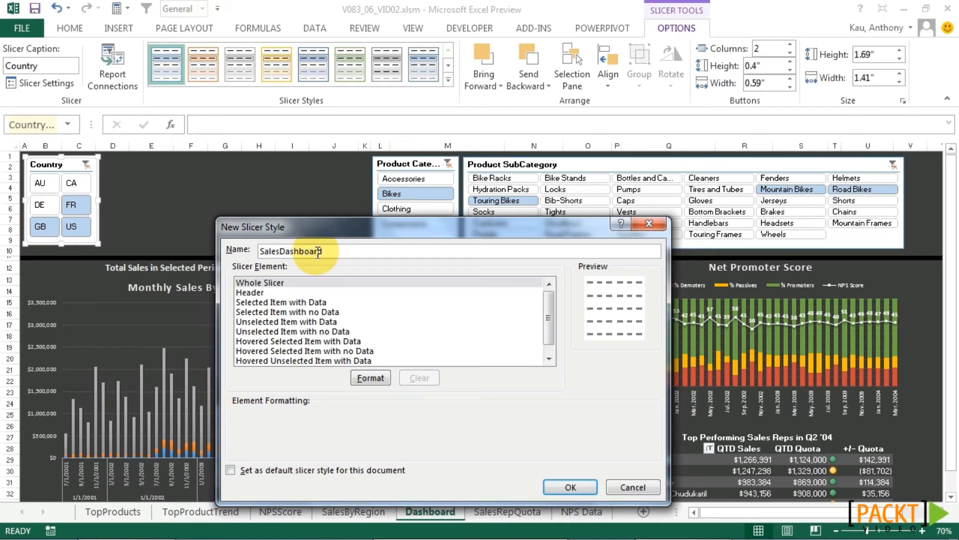
{"action": "type", "text": "rd"}
Give the style's Whole Slicer element a dark gray background fill matching the dashboard header.
{"action": "left_click", "coordinate": [330, 284]}
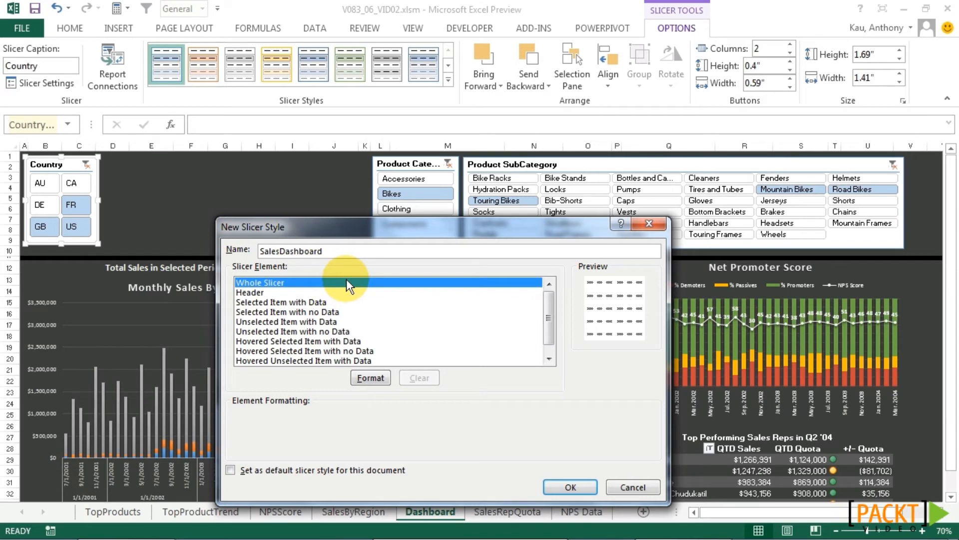
{"action": "left_click", "coordinate": [364, 374]}
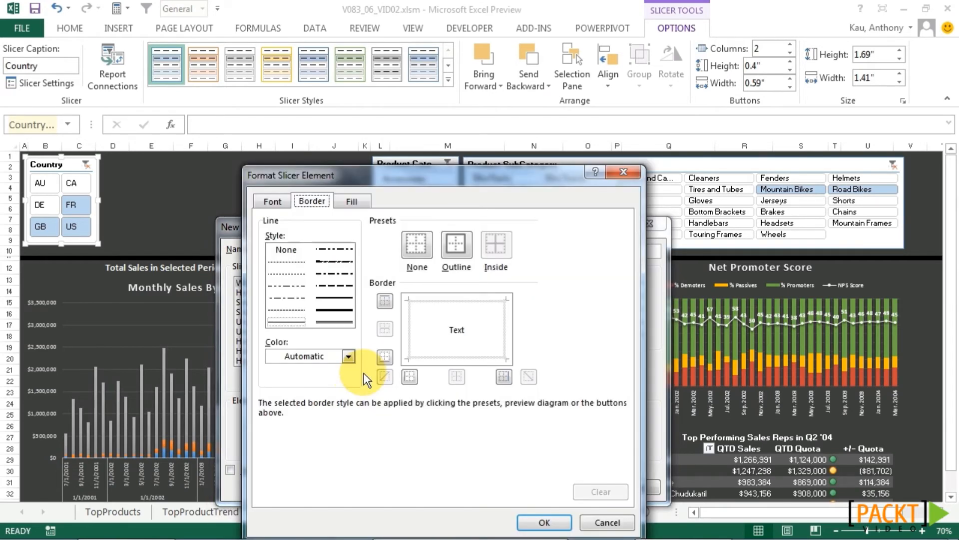
{"action": "left_click", "coordinate": [352, 203]}
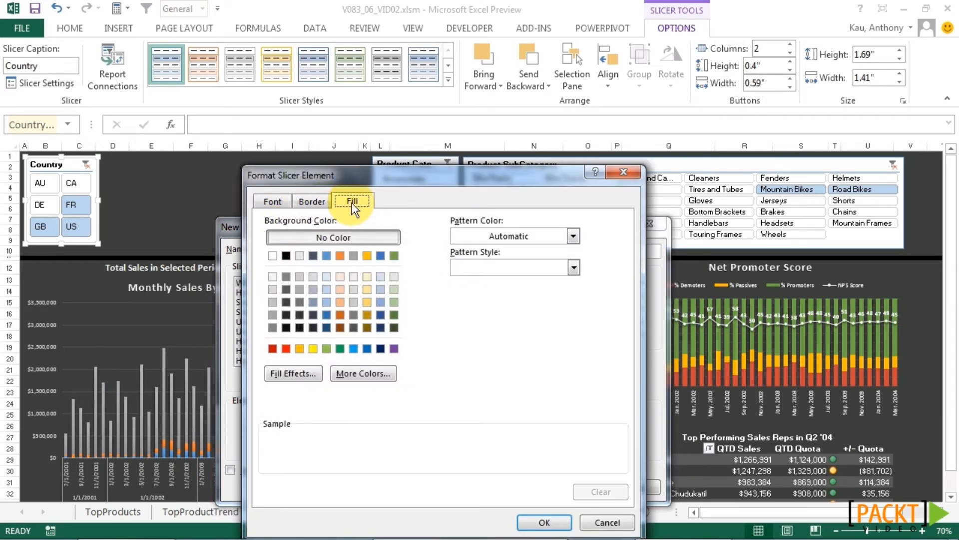
{"action": "left_click", "coordinate": [285, 301]}
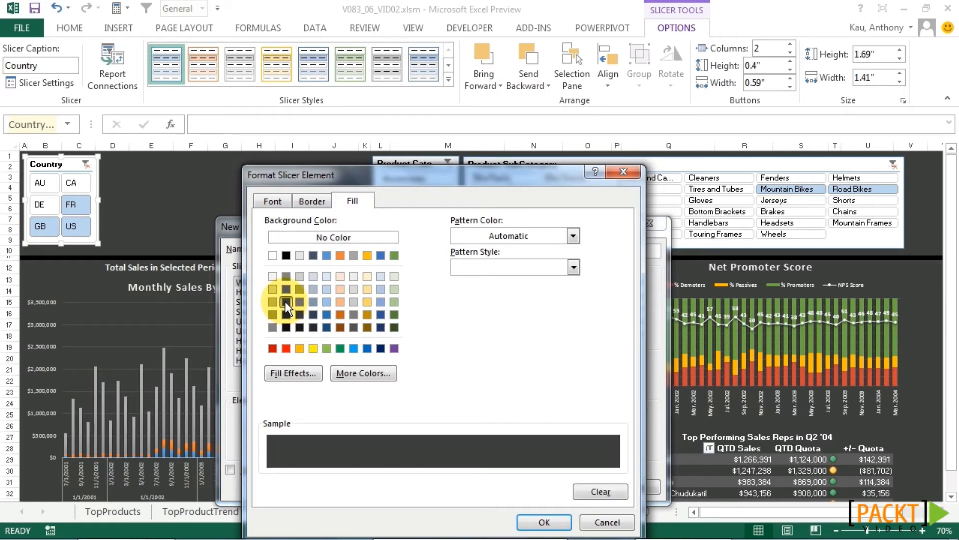
{"action": "left_click", "coordinate": [544, 523]}
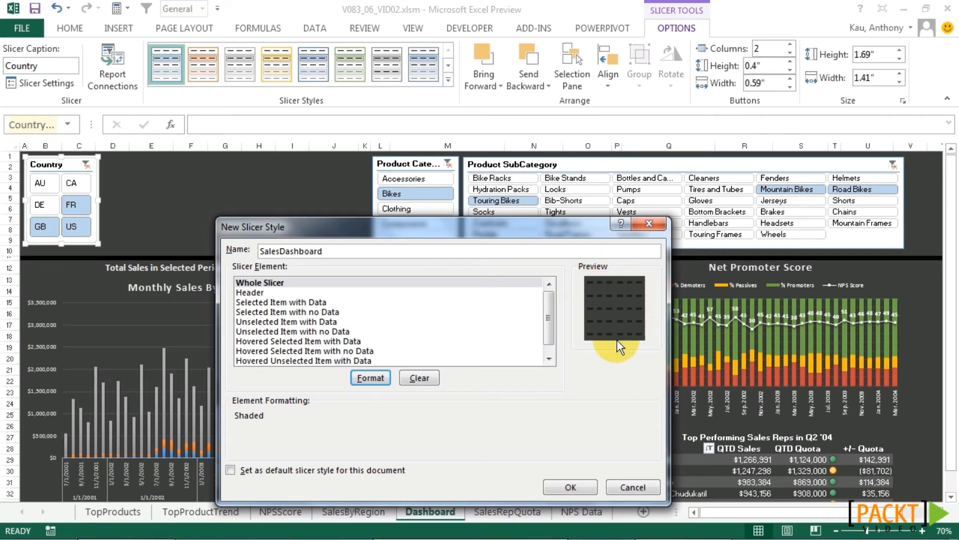
Set the Whole Slicer element's font to bold and white.
{"action": "left_click", "coordinate": [378, 378]}
{"action": "left_click", "coordinate": [279, 202]}
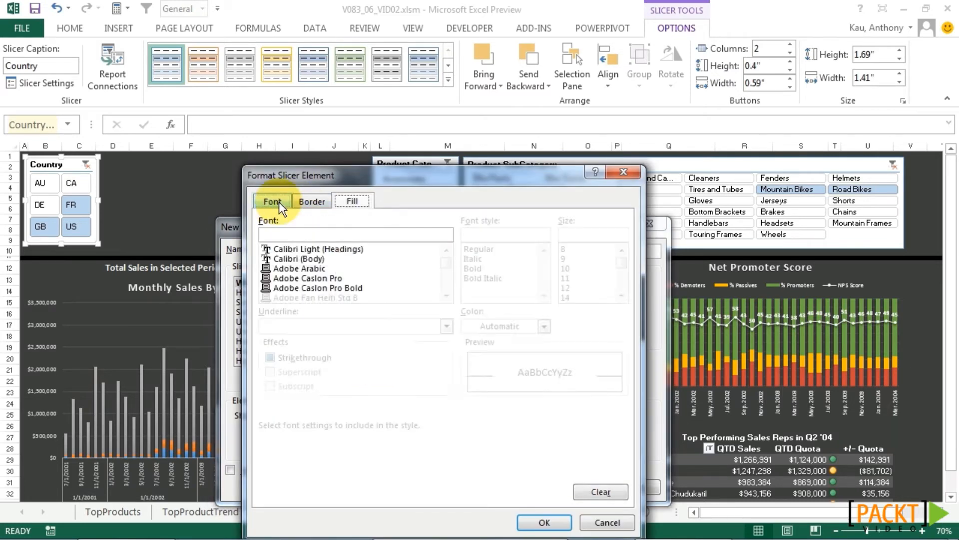
{"action": "left_click", "coordinate": [494, 329]}
{"action": "left_click", "coordinate": [469, 377]}
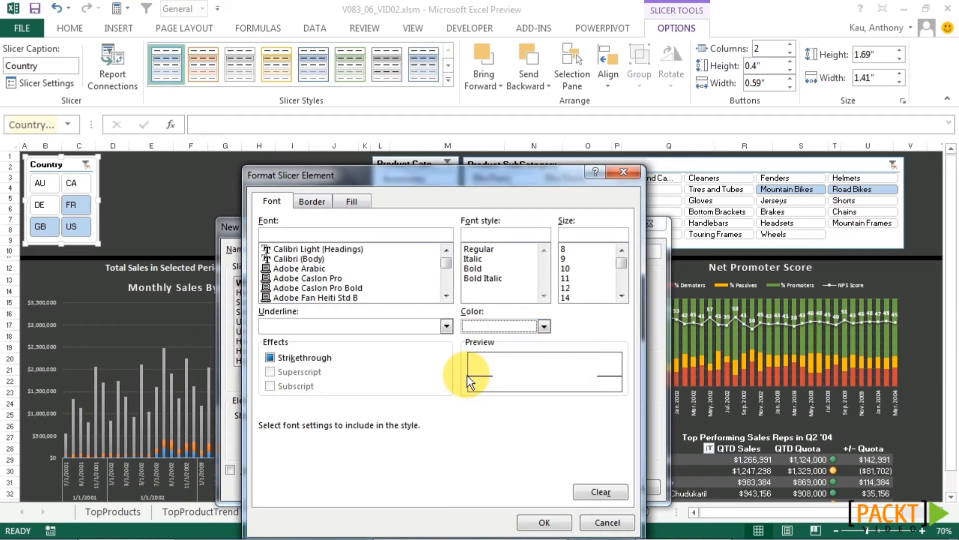
{"action": "left_click", "coordinate": [474, 268]}
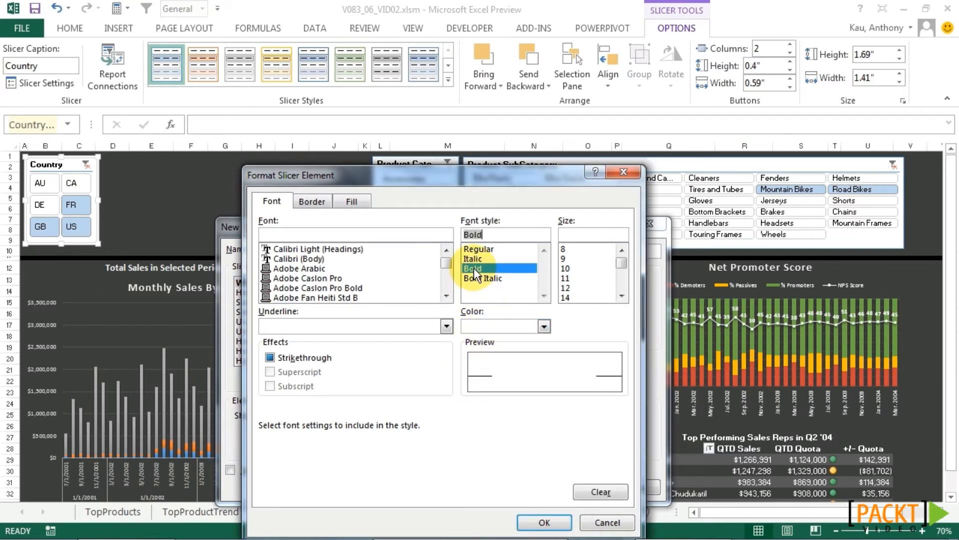
{"action": "left_click", "coordinate": [545, 522]}
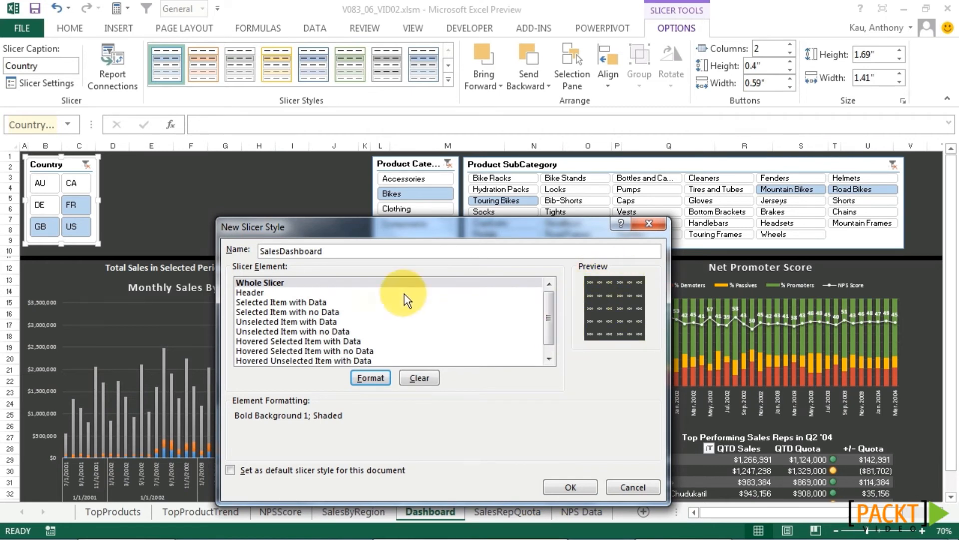
Give the Selected Item with Data element a light gray background fill.
{"action": "left_click", "coordinate": [316, 291]}
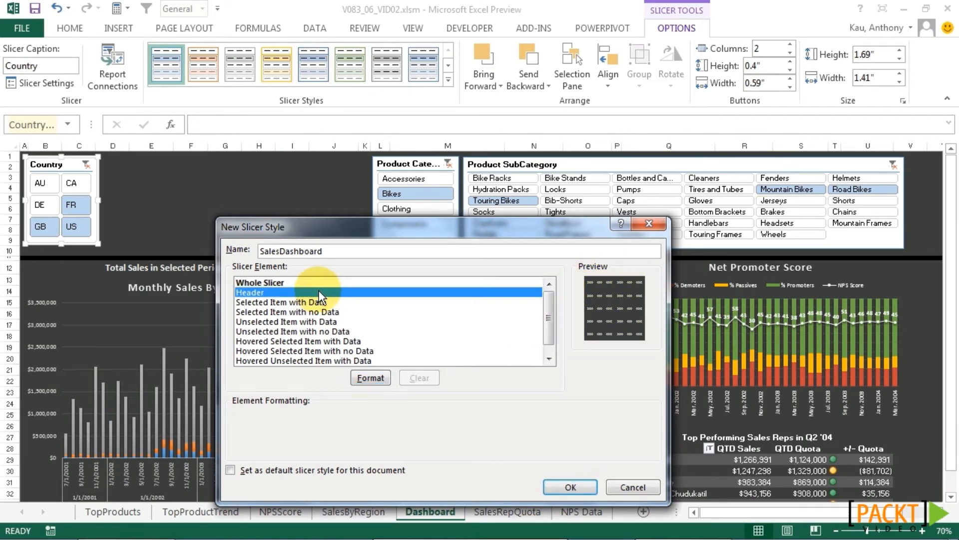
{"action": "left_click", "coordinate": [327, 301]}
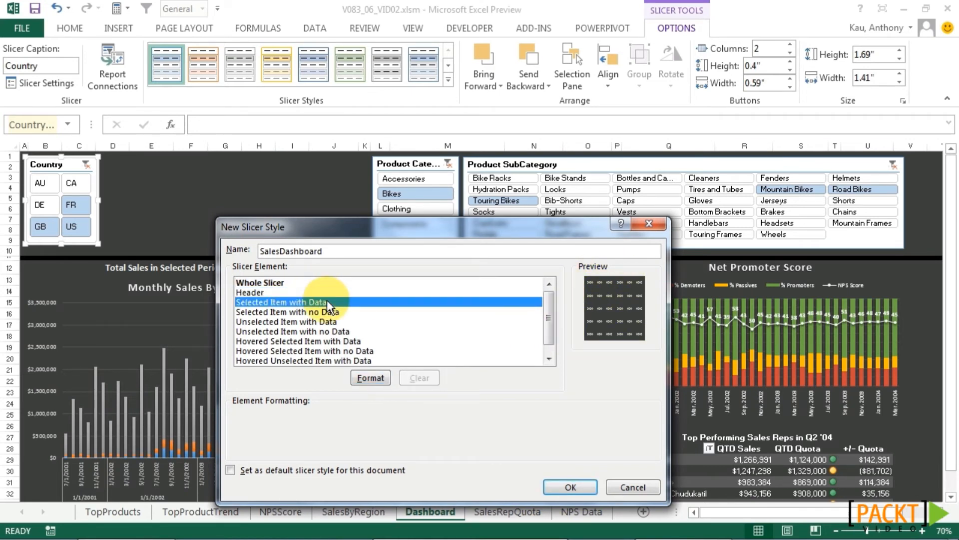
{"action": "left_click", "coordinate": [373, 379]}
{"action": "left_click", "coordinate": [351, 201]}
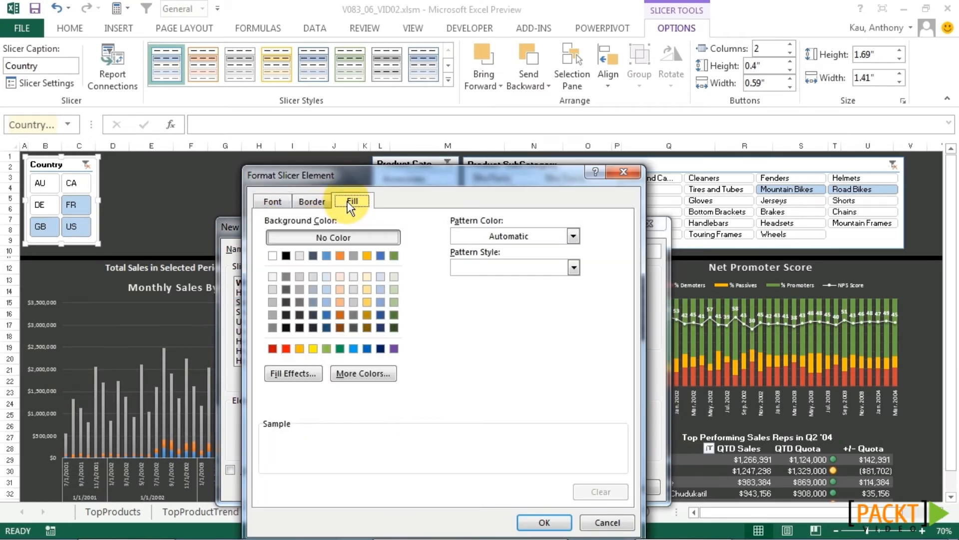
{"action": "left_click", "coordinate": [272, 290]}
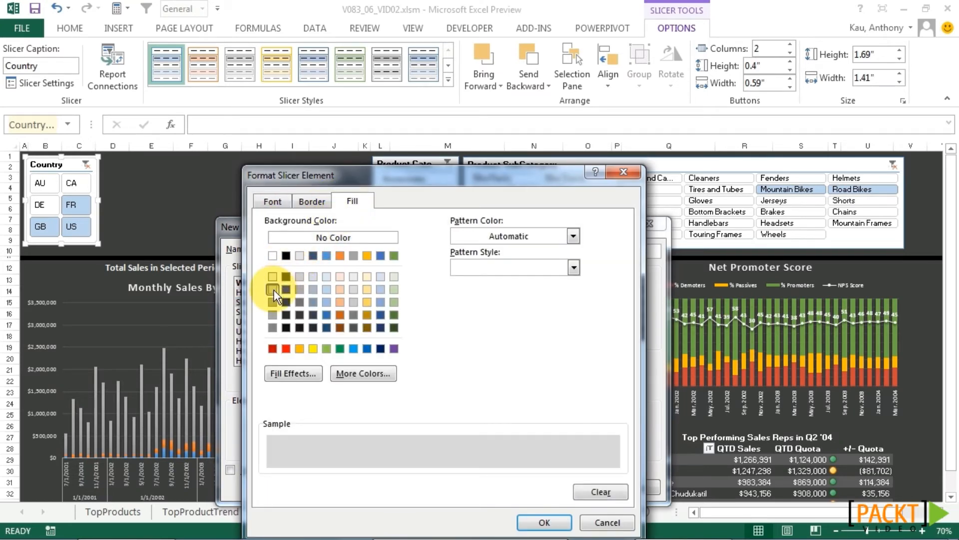
Add a thin black border on all four sides of the Selected Item with Data element.
{"action": "left_click", "coordinate": [313, 200]}
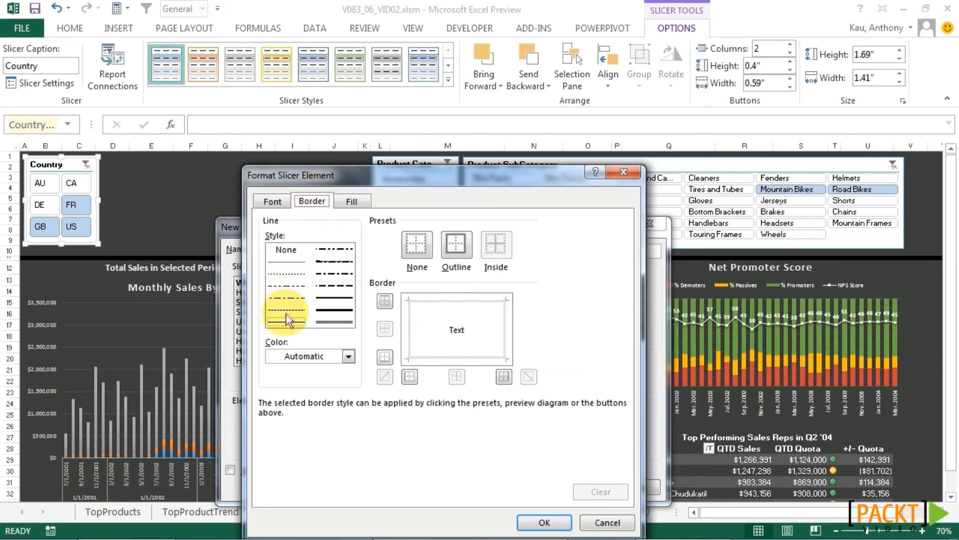
{"action": "left_click", "coordinate": [347, 355]}
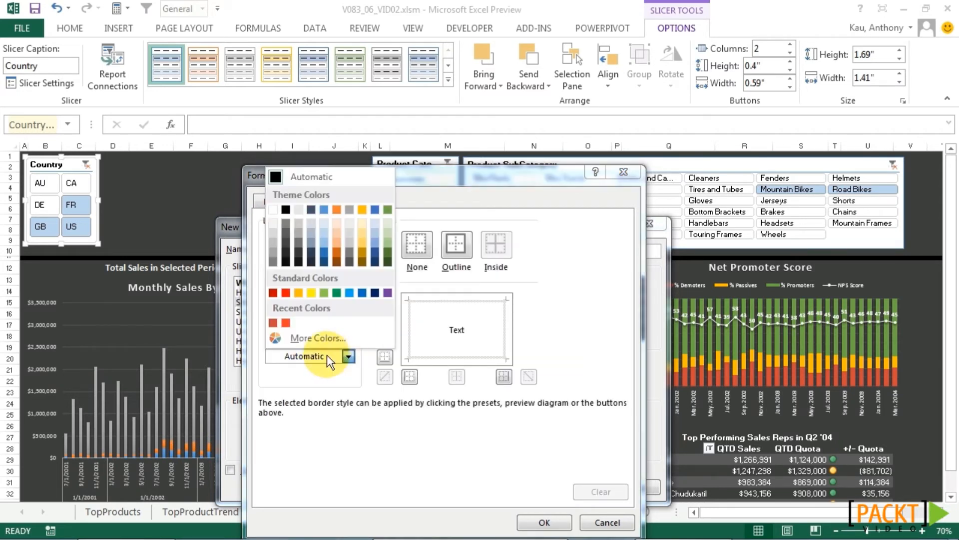
{"action": "left_click", "coordinate": [286, 210]}
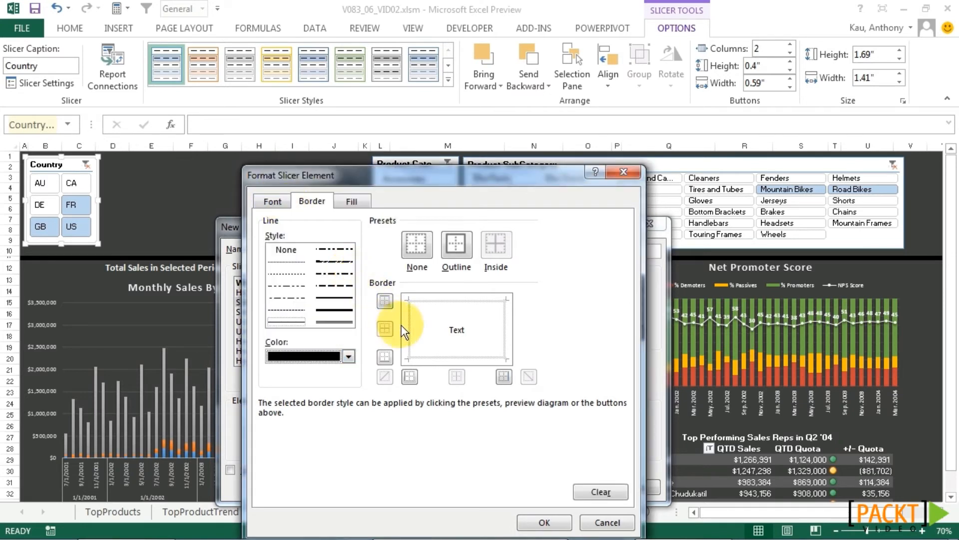
{"action": "left_click", "coordinate": [410, 323]}
{"action": "left_click", "coordinate": [481, 301]}
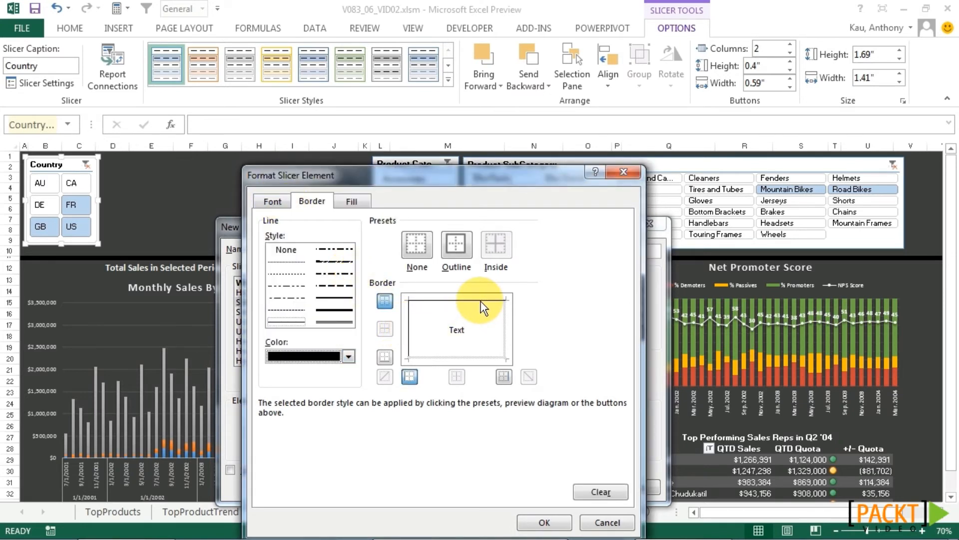
{"action": "left_click", "coordinate": [506, 325]}
{"action": "left_click", "coordinate": [480, 358]}
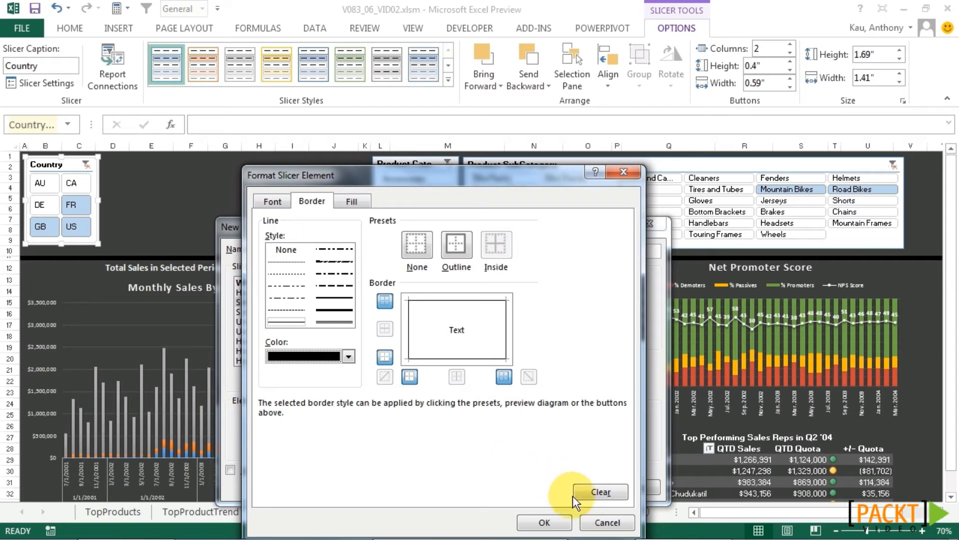
{"action": "left_click", "coordinate": [554, 522]}
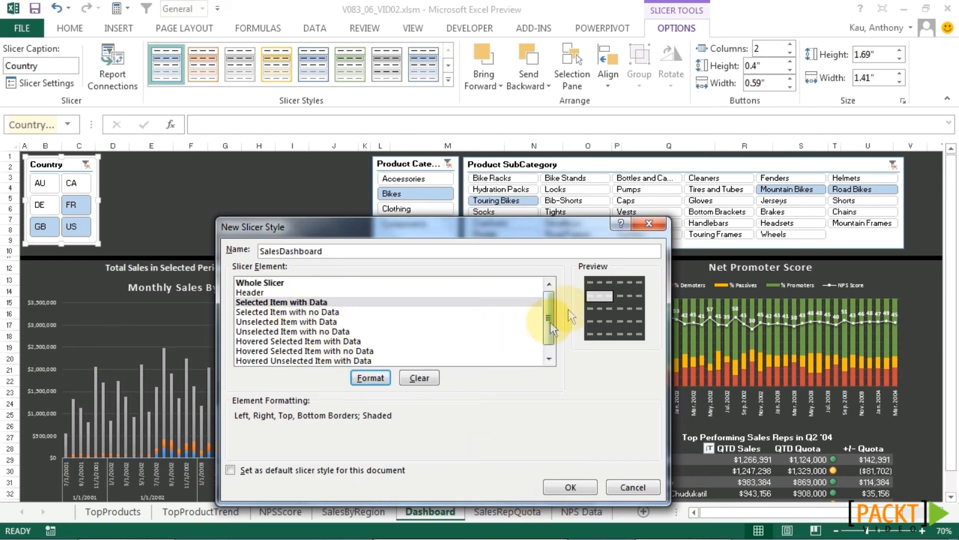
Set the Selected Item with Data element's font color to black.
{"action": "left_click", "coordinate": [377, 378]}
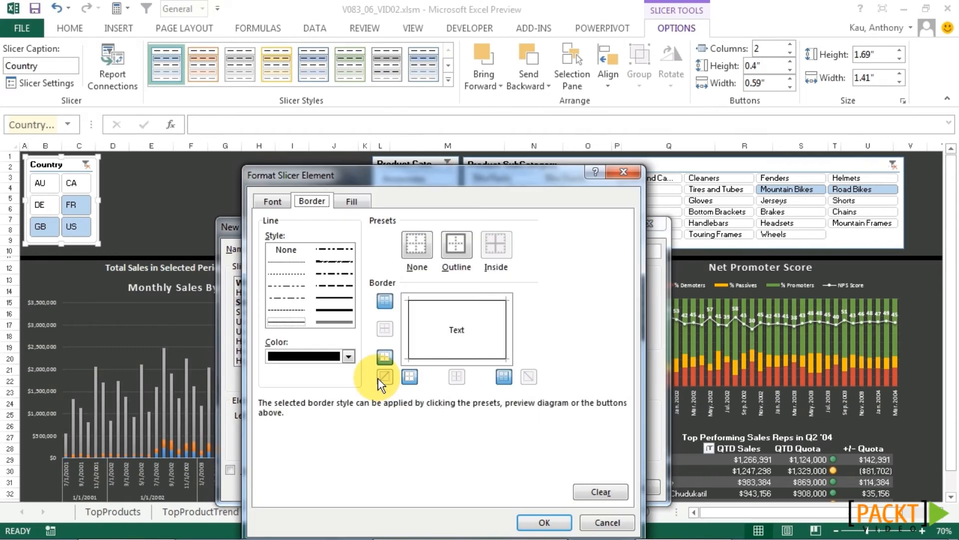
{"action": "left_click", "coordinate": [272, 201]}
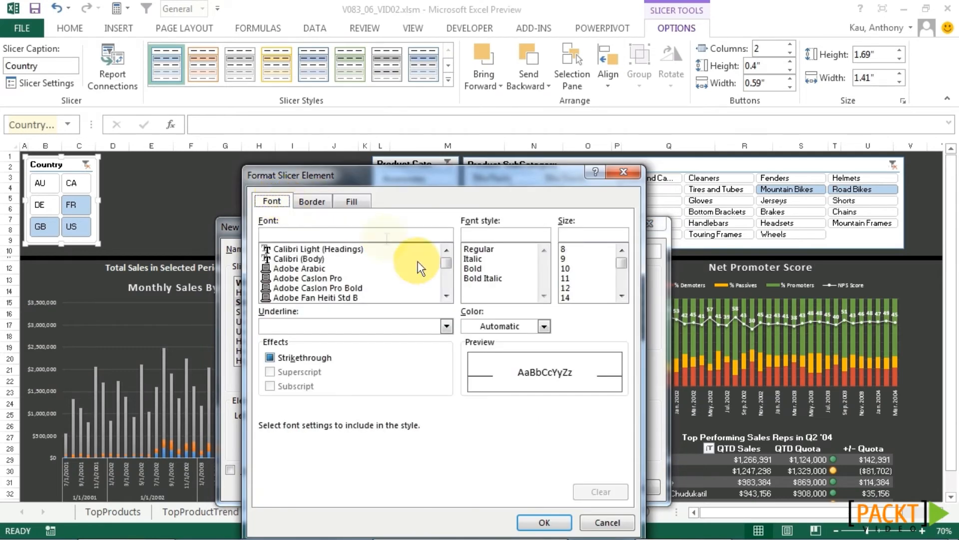
{"action": "left_click", "coordinate": [505, 327]}
{"action": "left_click", "coordinate": [481, 376]}
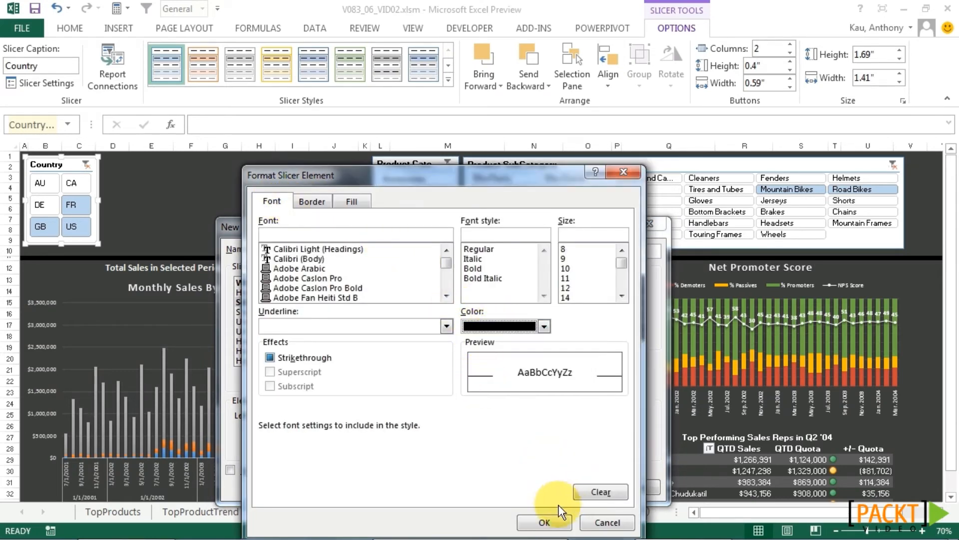
{"action": "left_click", "coordinate": [546, 522]}
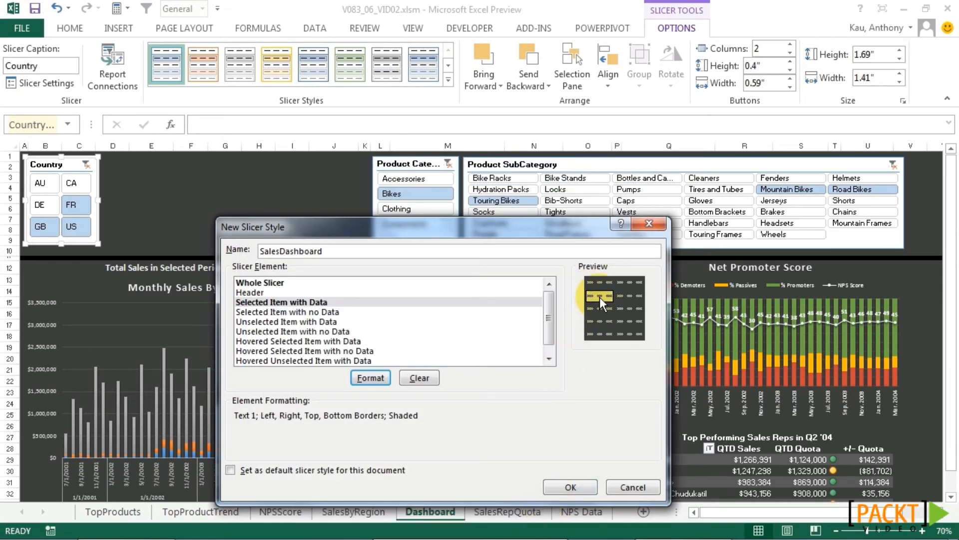
Give the Selected Item with no Data element a light gray background fill.
{"action": "left_click", "coordinate": [338, 312]}
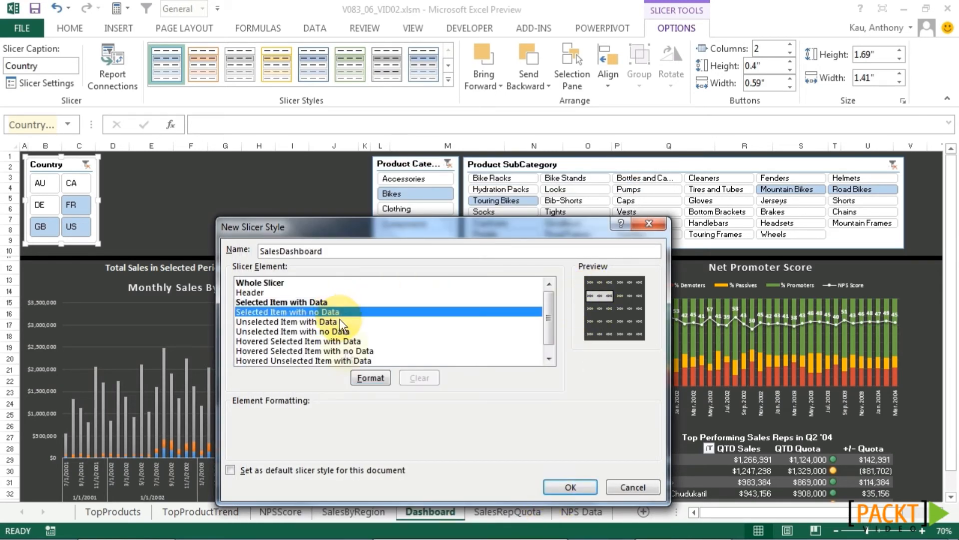
{"action": "left_click", "coordinate": [364, 378]}
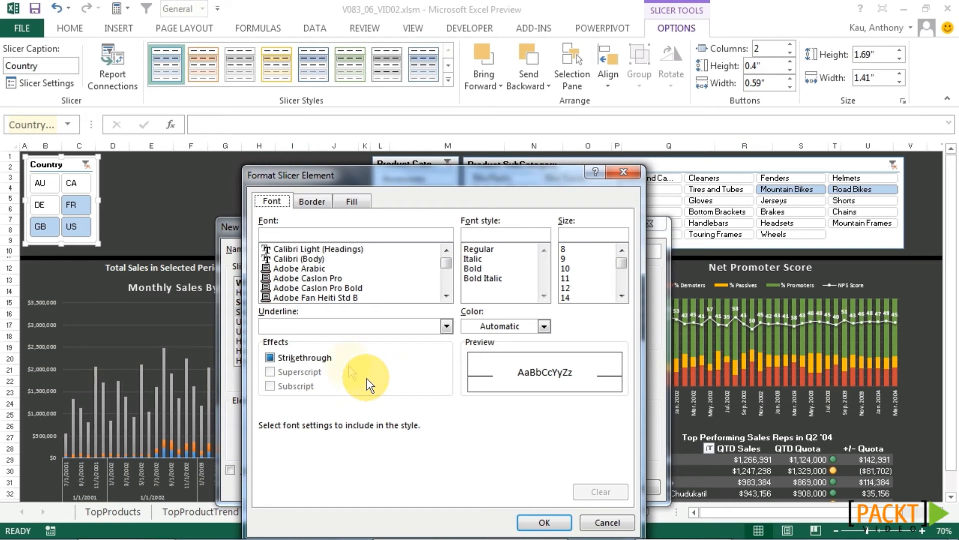
{"action": "left_click", "coordinate": [351, 201]}
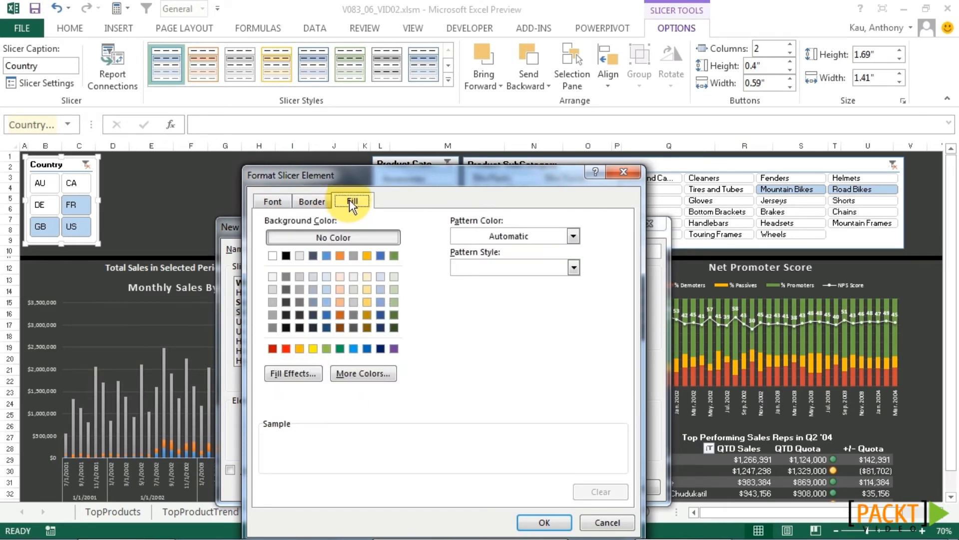
{"action": "left_click", "coordinate": [275, 289]}
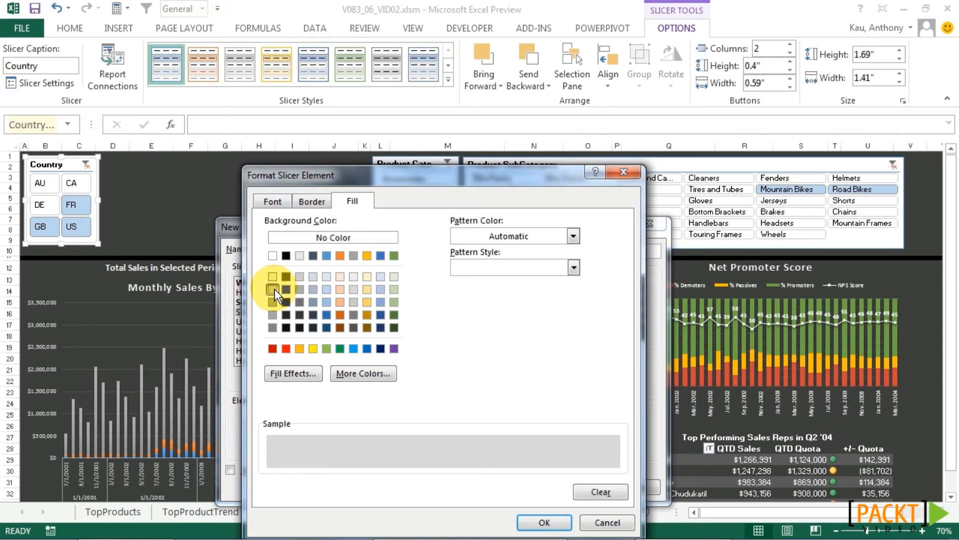
Add a thin black outline border around the Selected Item with no Data element.
{"action": "left_click", "coordinate": [312, 202]}
{"action": "left_click", "coordinate": [284, 323]}
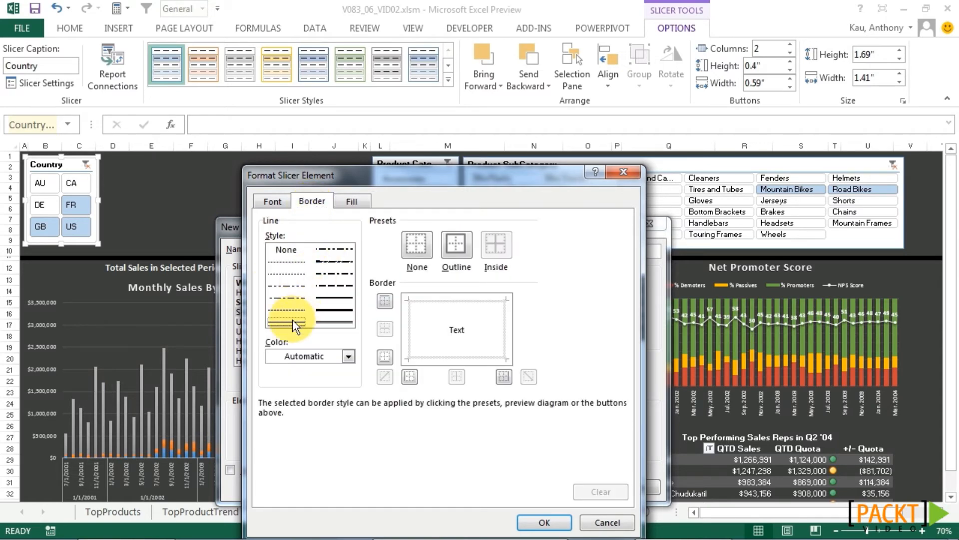
{"action": "left_click", "coordinate": [321, 357]}
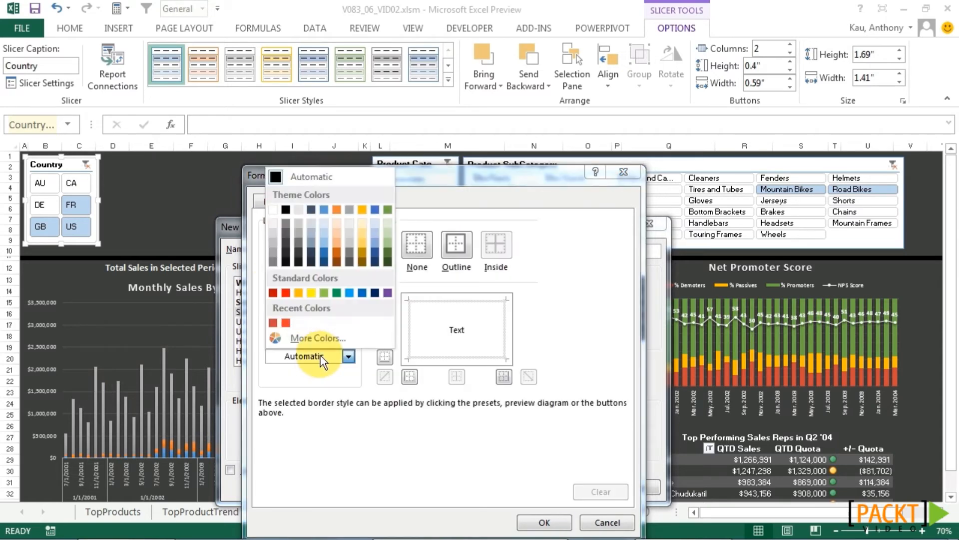
{"action": "left_click", "coordinate": [286, 209]}
{"action": "left_click", "coordinate": [461, 250]}
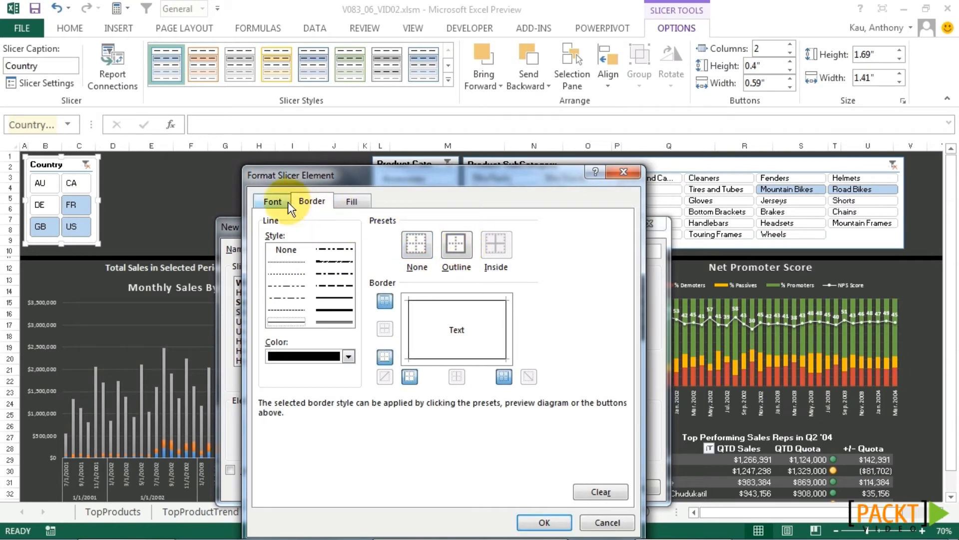
Set the Selected Item with no Data element's font to italic in gray (Background 1, Darker 25%).
{"action": "left_click", "coordinate": [273, 201]}
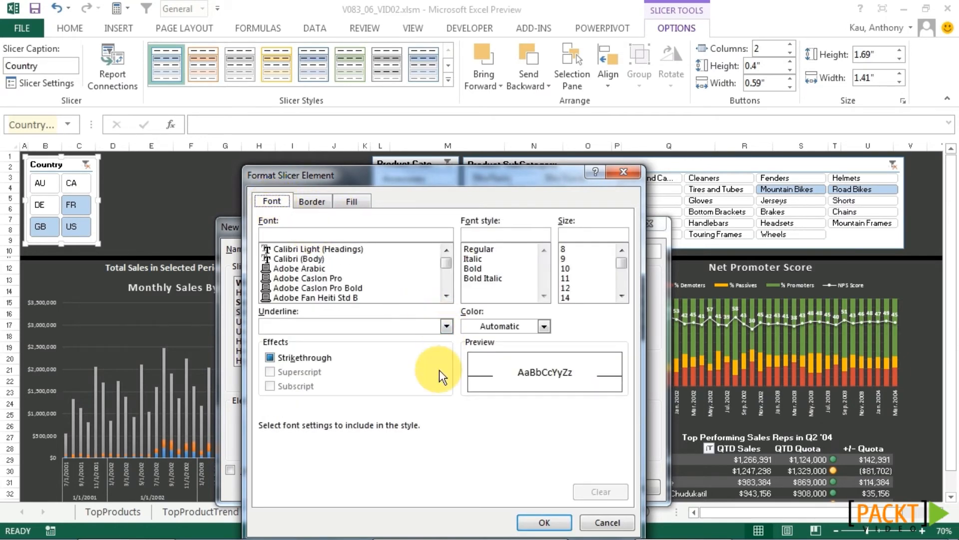
{"action": "left_click", "coordinate": [544, 327]}
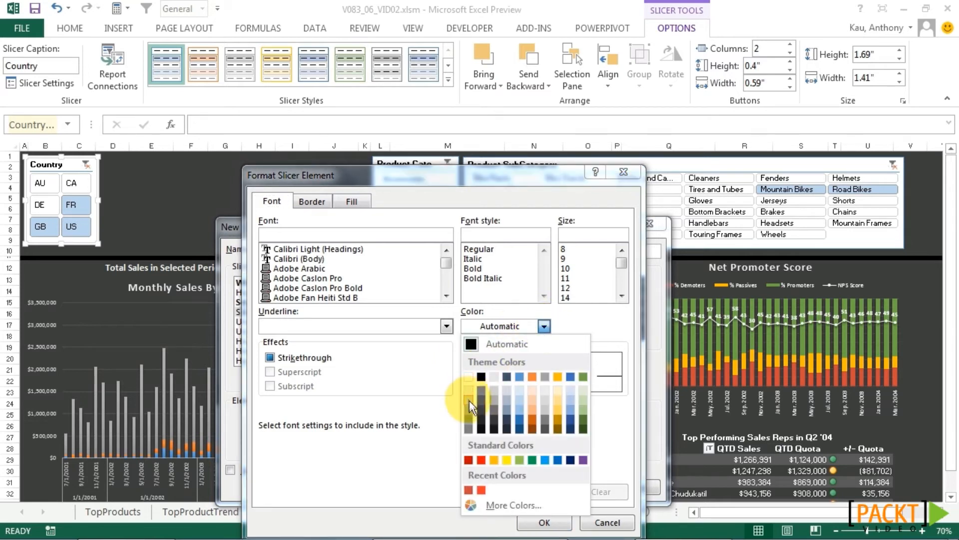
{"action": "left_click", "coordinate": [470, 413]}
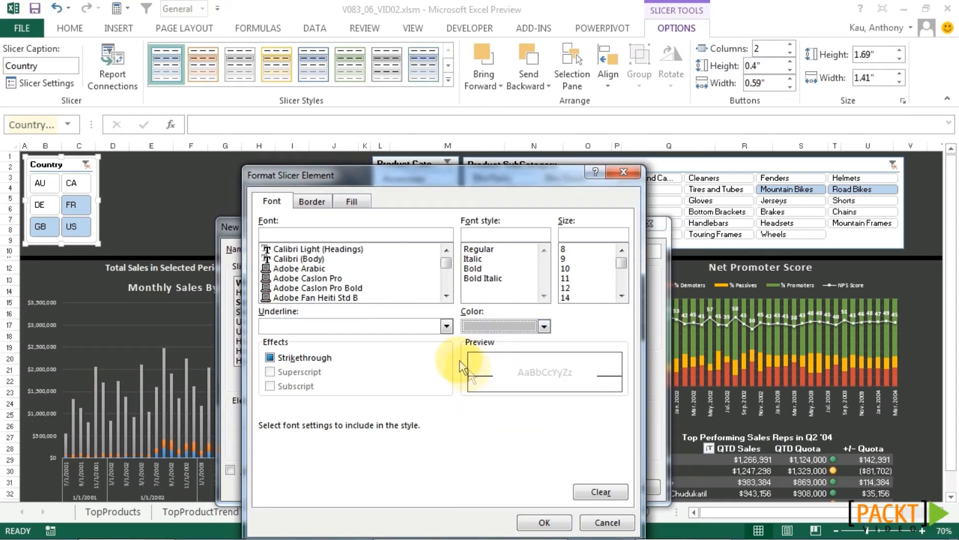
{"action": "left_click", "coordinate": [485, 259]}
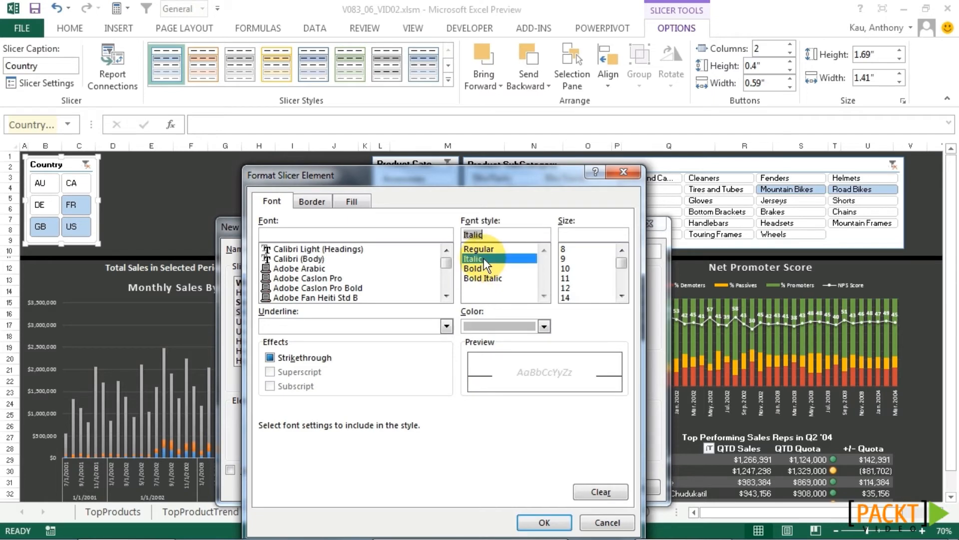
{"action": "left_click", "coordinate": [545, 521]}
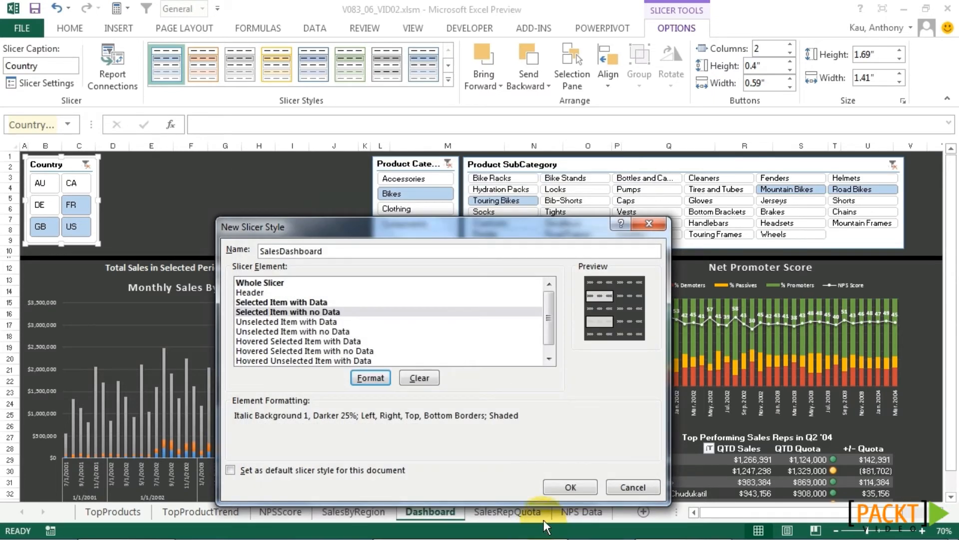
Format the Unselected Item with Data element with a dark gray fill and a thin outline border.
{"action": "left_click", "coordinate": [350, 321]}
{"action": "left_click", "coordinate": [368, 377]}
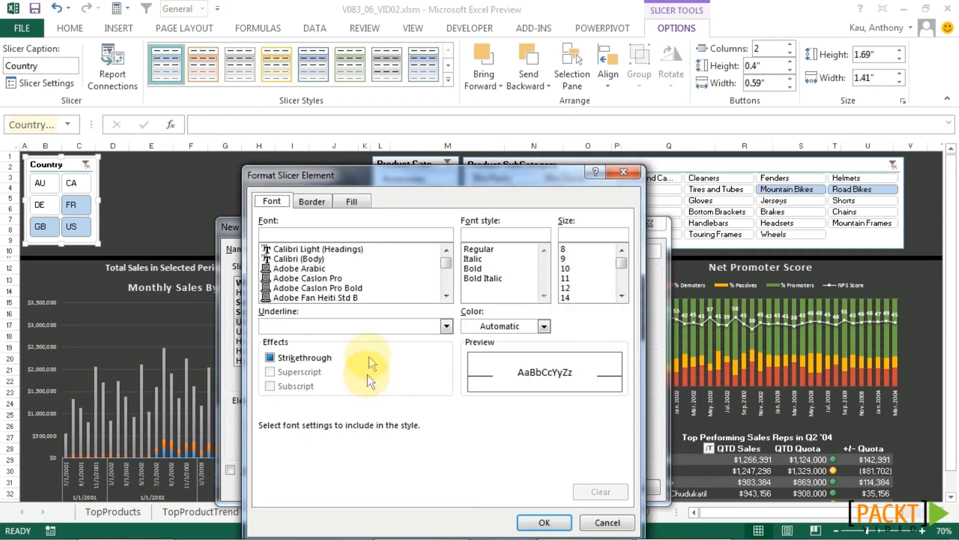
{"action": "left_click", "coordinate": [341, 203]}
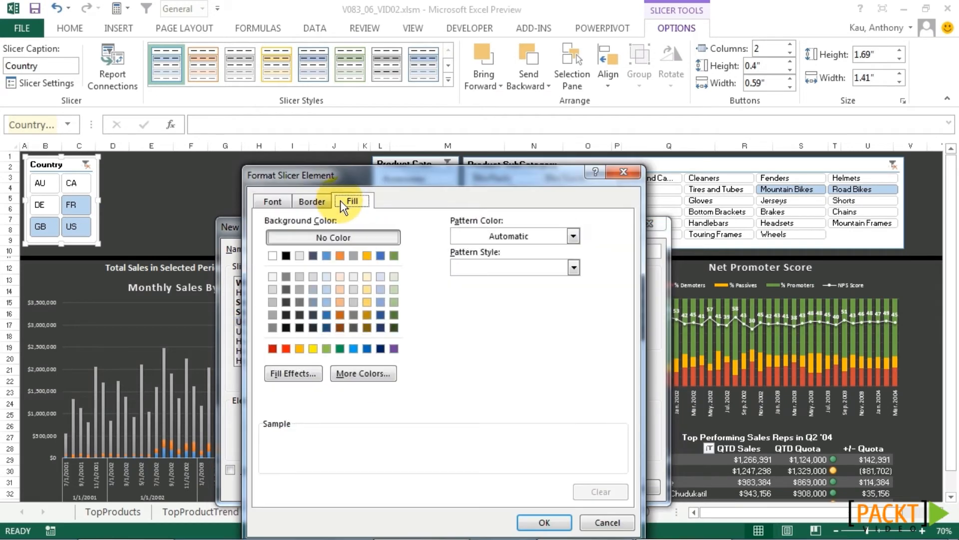
{"action": "left_click", "coordinate": [285, 289]}
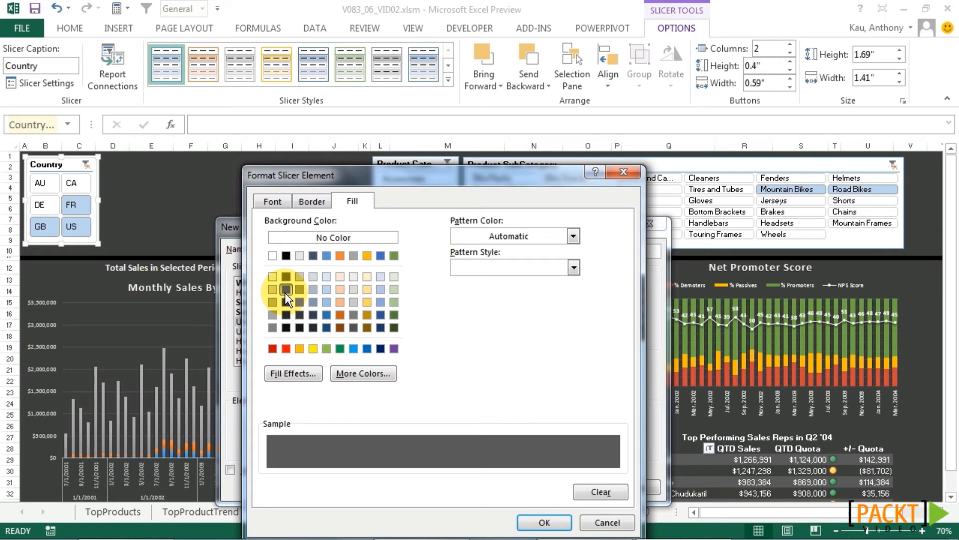
{"action": "left_click", "coordinate": [312, 201]}
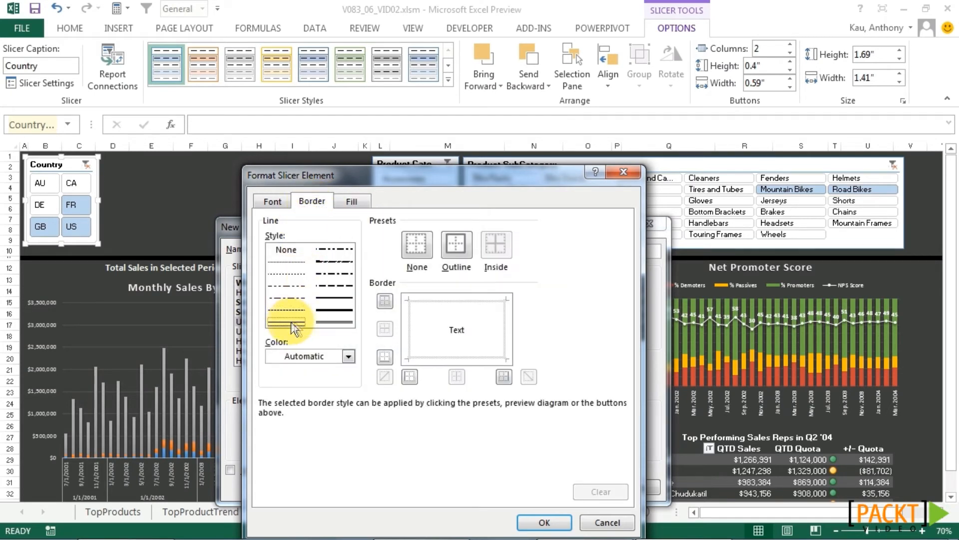
{"action": "left_click", "coordinate": [457, 247]}
{"action": "left_click", "coordinate": [547, 519]}
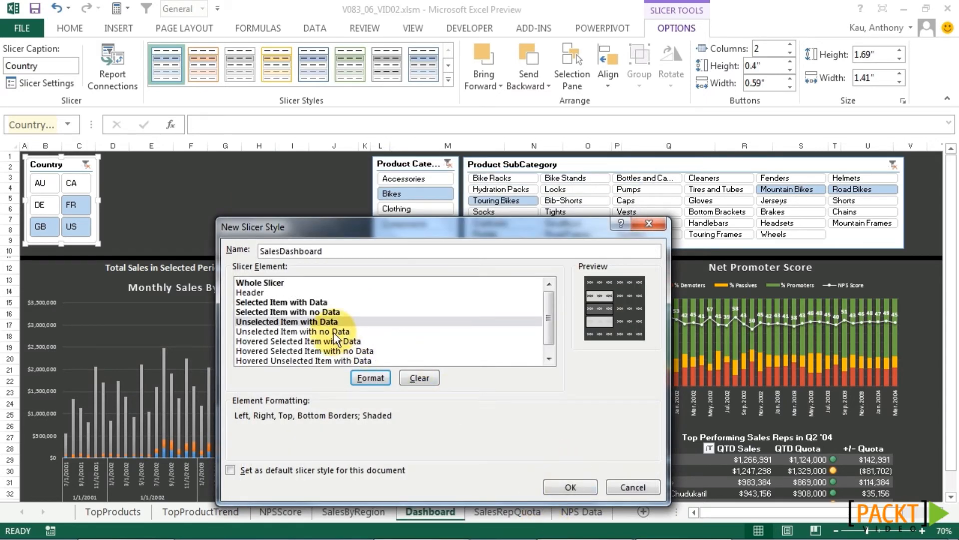
Give the Unselected Item with no Data element a thin outline border and a dark gray fill.
{"action": "left_click", "coordinate": [321, 331]}
{"action": "left_click", "coordinate": [370, 378]}
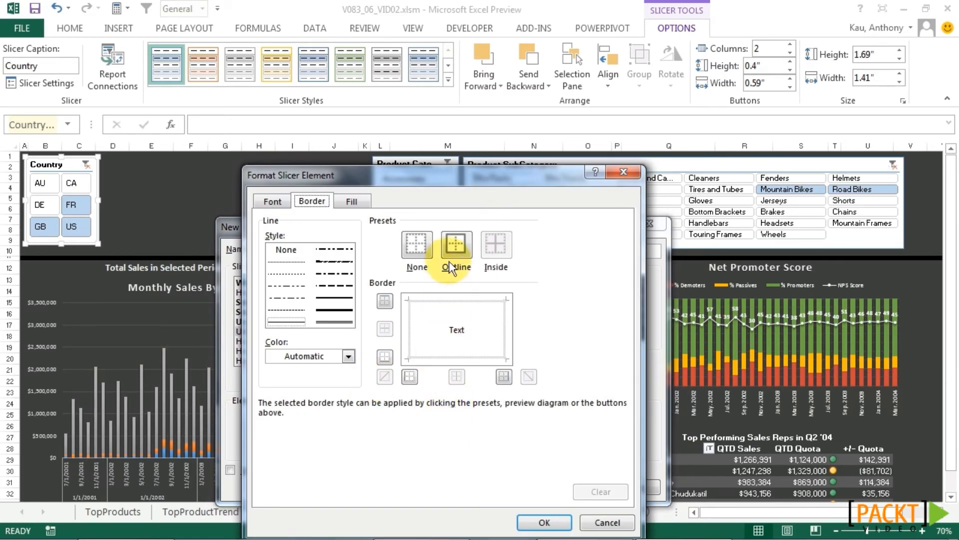
{"action": "left_click", "coordinate": [452, 265]}
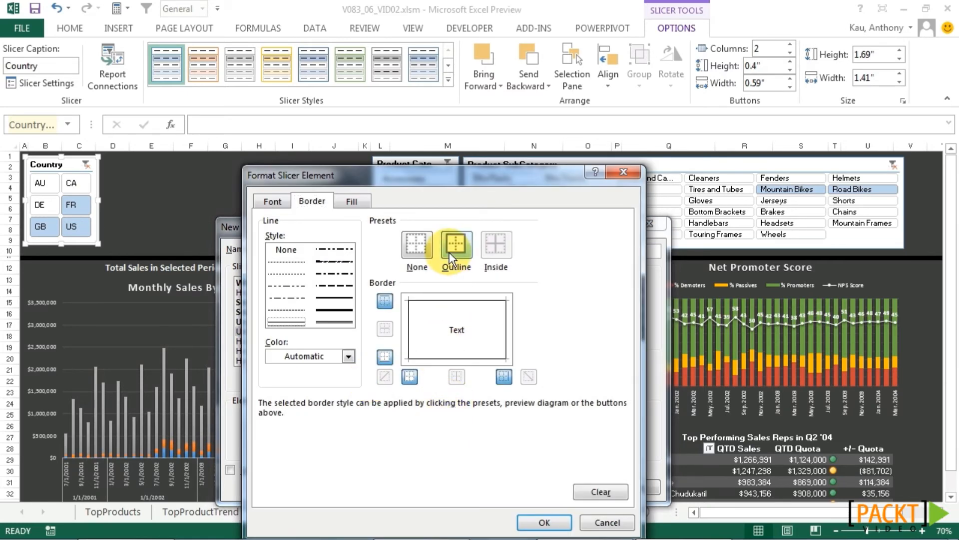
{"action": "left_click", "coordinate": [357, 200]}
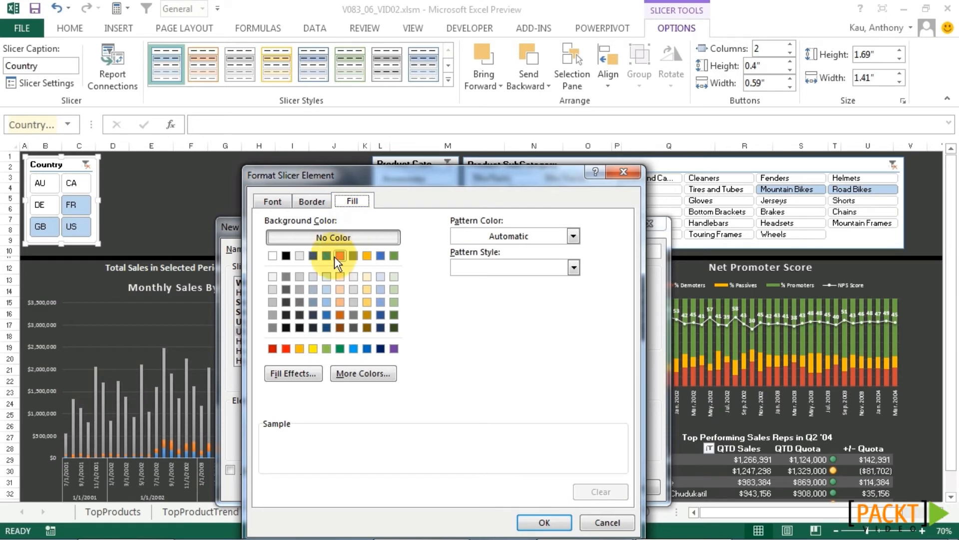
{"action": "left_click", "coordinate": [284, 289]}
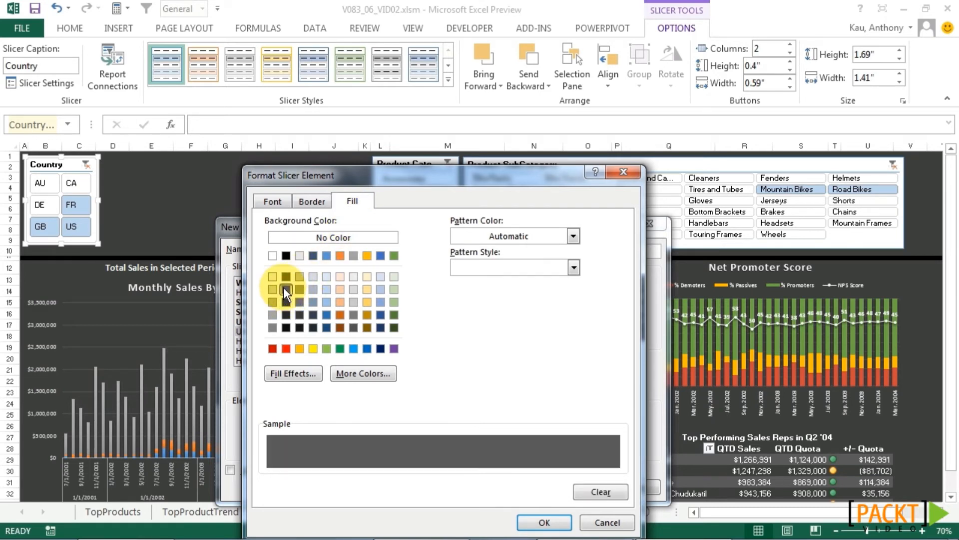
Set the Unselected Item with no Data element's font to italic in dark gray (Text 1, Lighter 25%).
{"action": "left_click", "coordinate": [273, 202]}
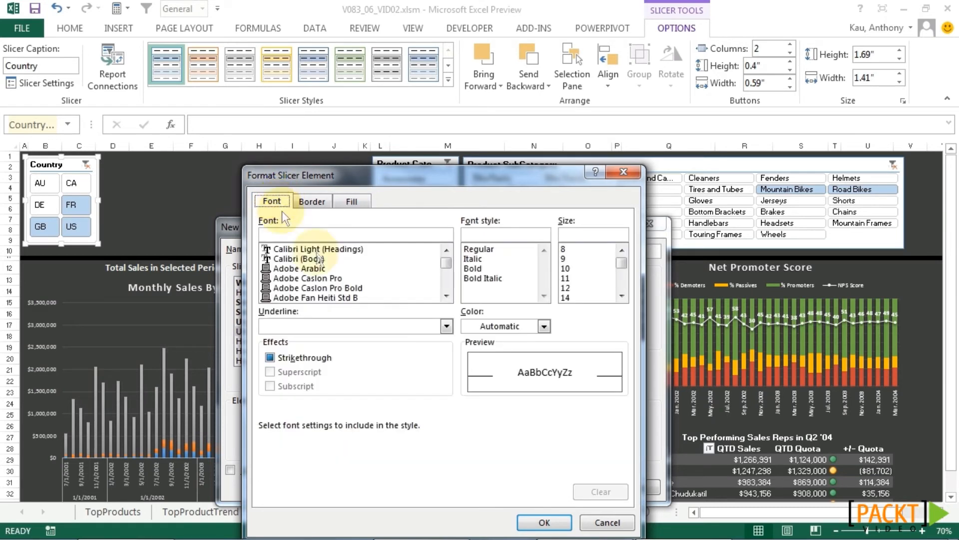
{"action": "left_click", "coordinate": [473, 259]}
{"action": "left_click", "coordinate": [544, 326]}
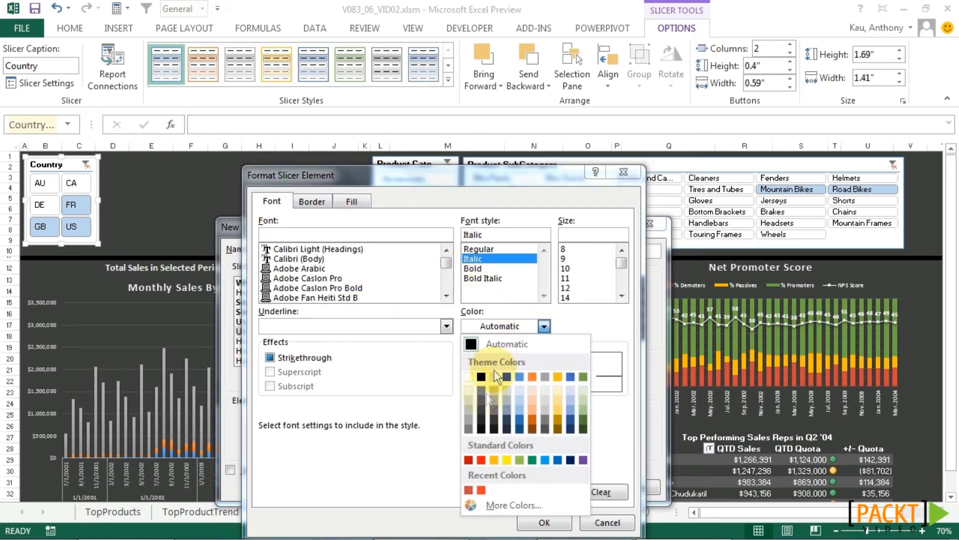
{"action": "left_click", "coordinate": [481, 410]}
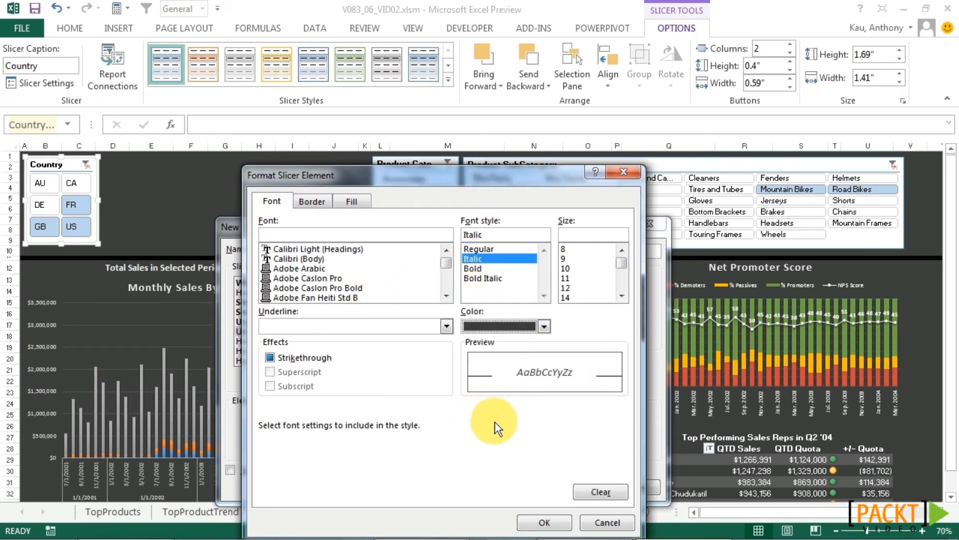
{"action": "left_click", "coordinate": [544, 523]}
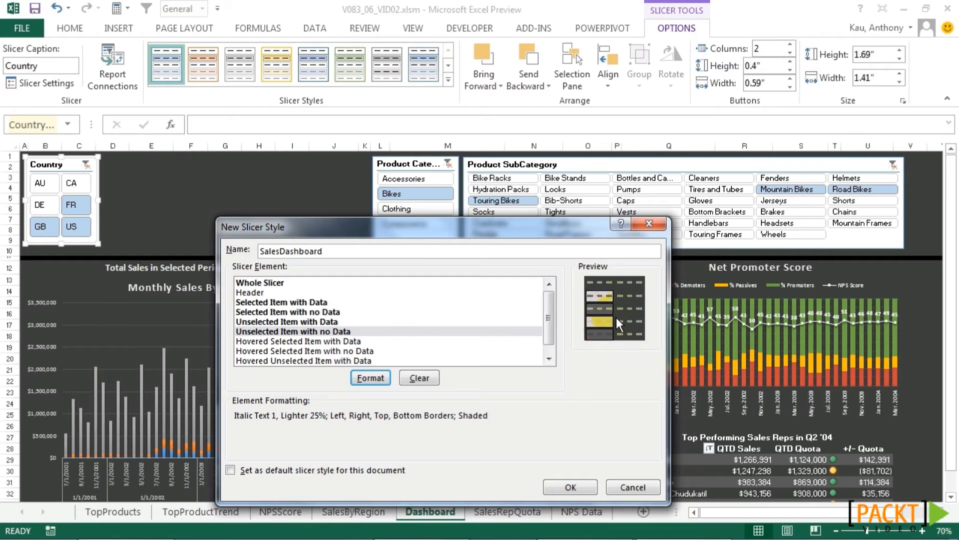
Set the Hovered Selected Item with Data element's font color to black.
{"action": "left_click", "coordinate": [377, 340]}
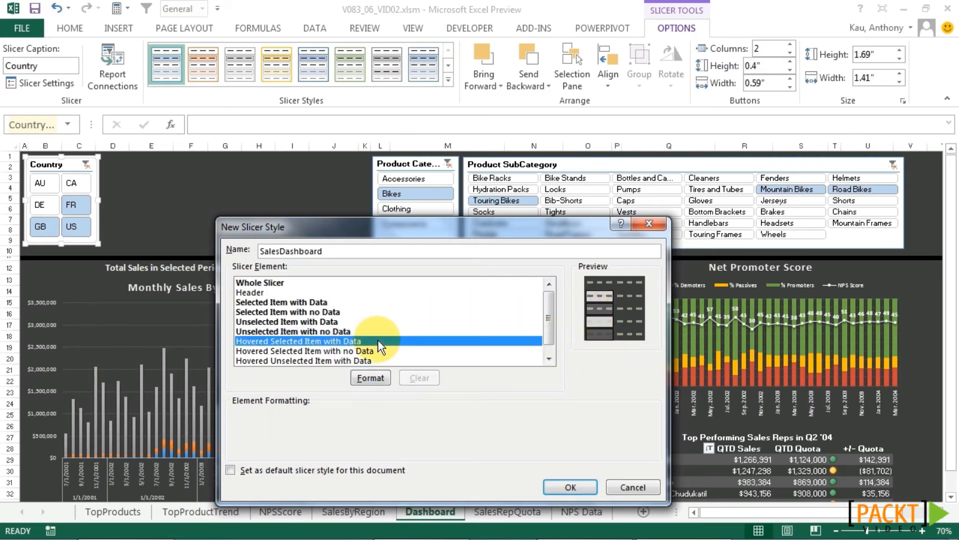
{"action": "left_click", "coordinate": [370, 377]}
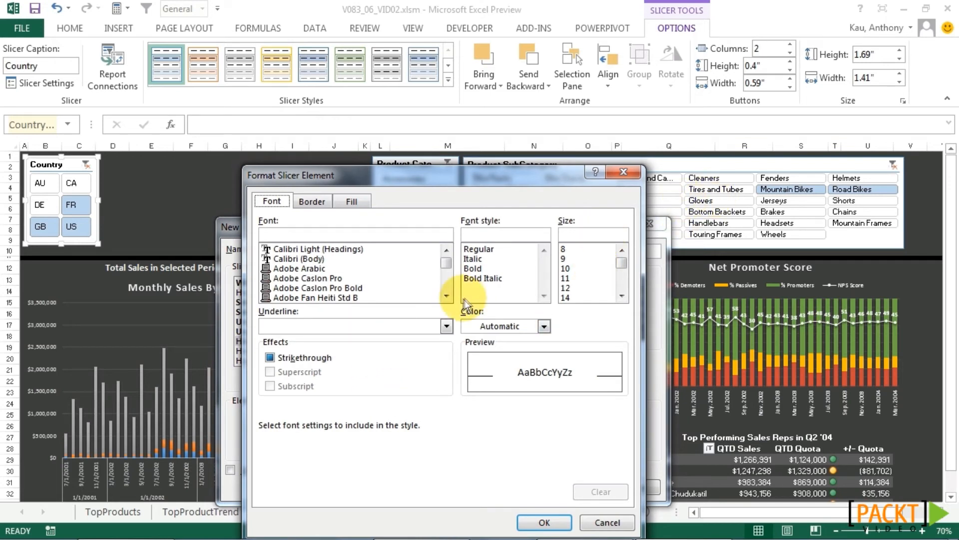
{"action": "left_click", "coordinate": [512, 325]}
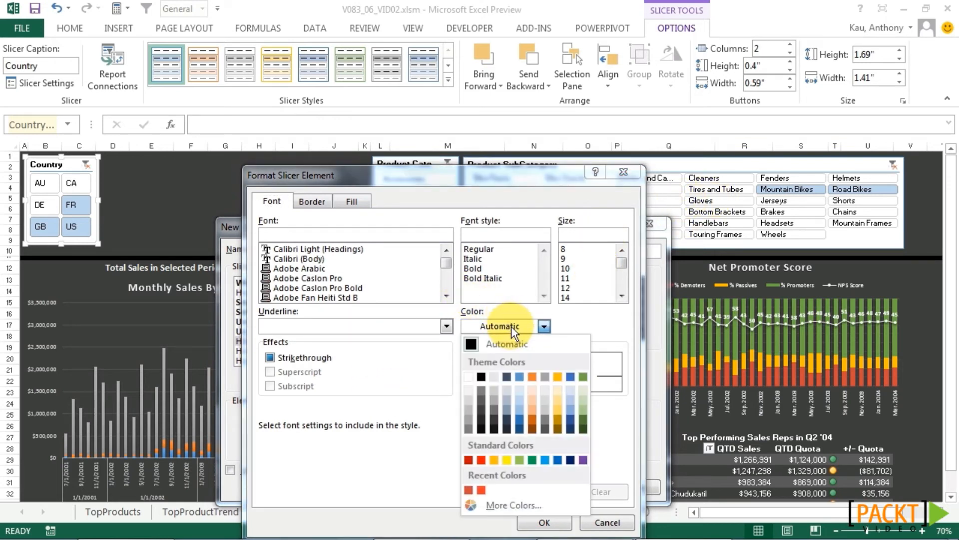
{"action": "left_click", "coordinate": [481, 376]}
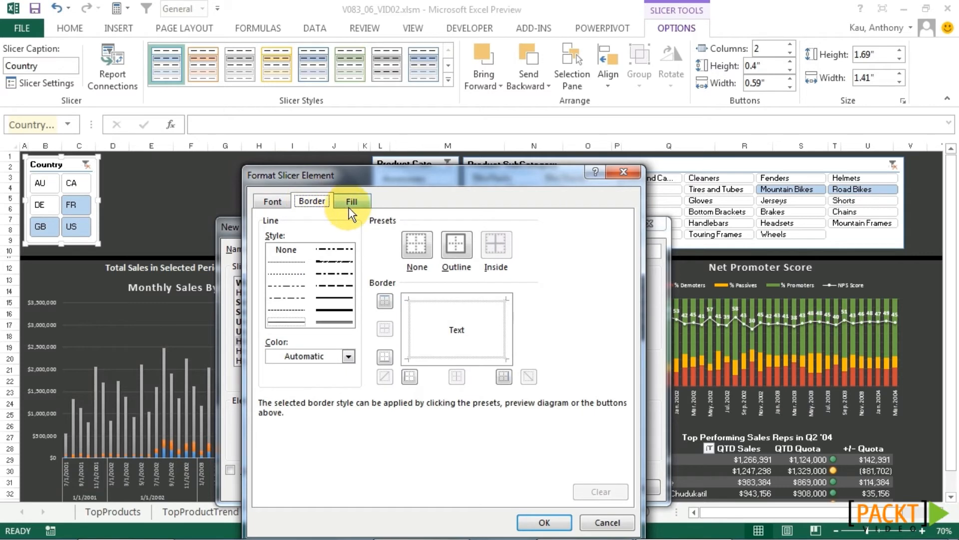
Add an outline border and a white background fill to the Hovered Selected Item with Data element.
{"action": "left_click", "coordinate": [458, 243]}
{"action": "left_click", "coordinate": [356, 209]}
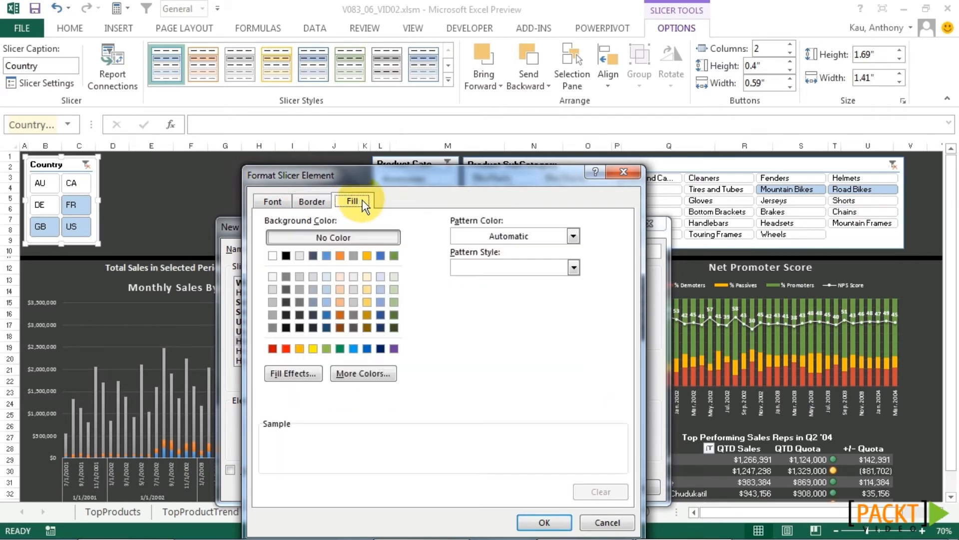
{"action": "left_click", "coordinate": [272, 256]}
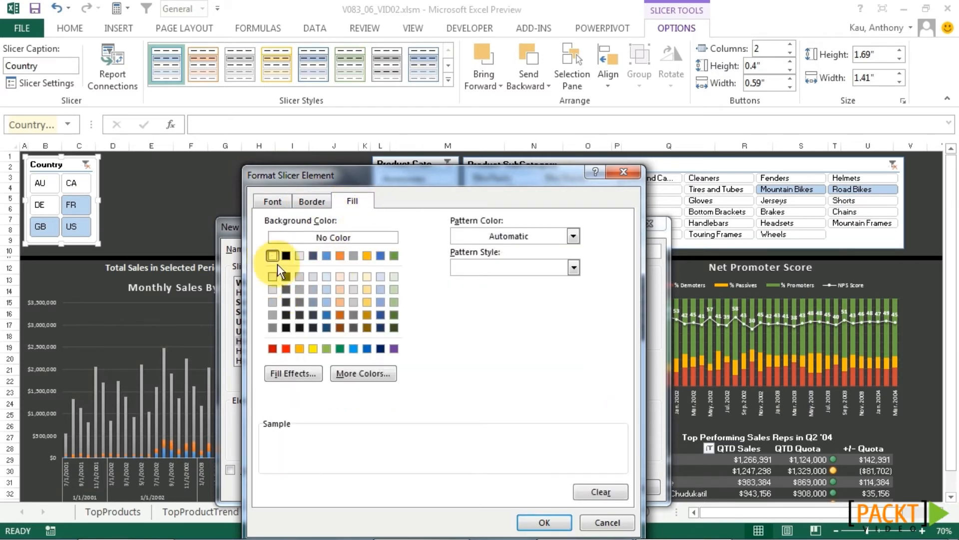
{"action": "left_click", "coordinate": [549, 524]}
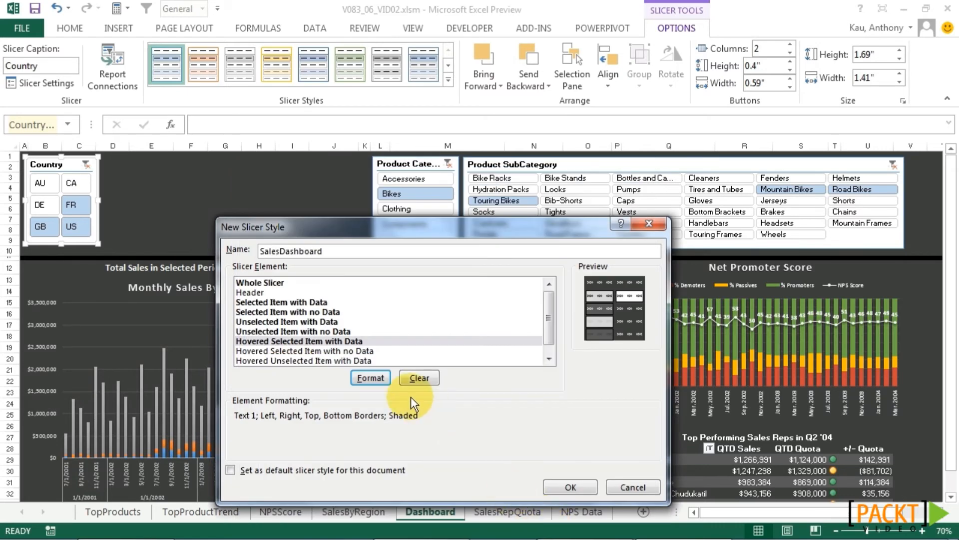
Save the SalesDashboard slicer style and apply it to the Country slicer.
{"action": "left_click", "coordinate": [304, 351]}
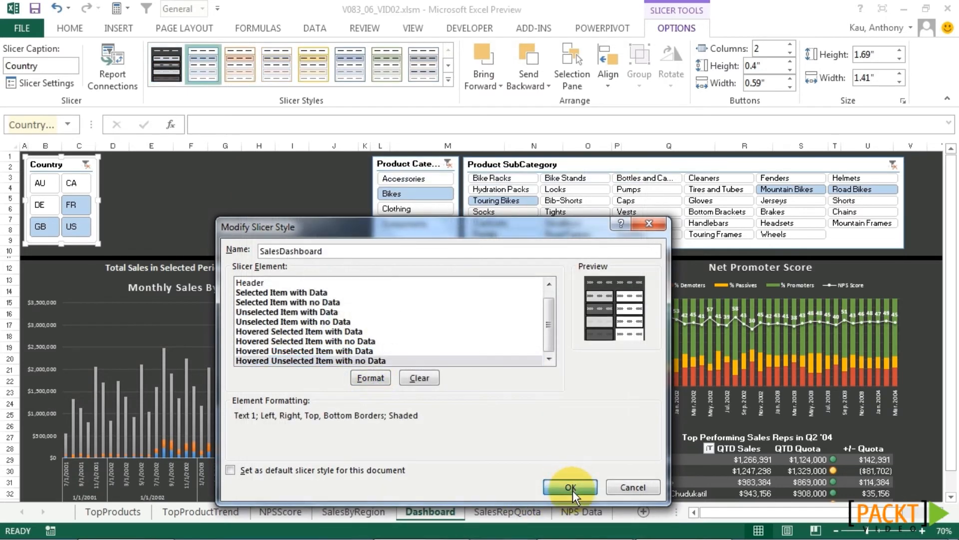
{"action": "left_click", "coordinate": [571, 487]}
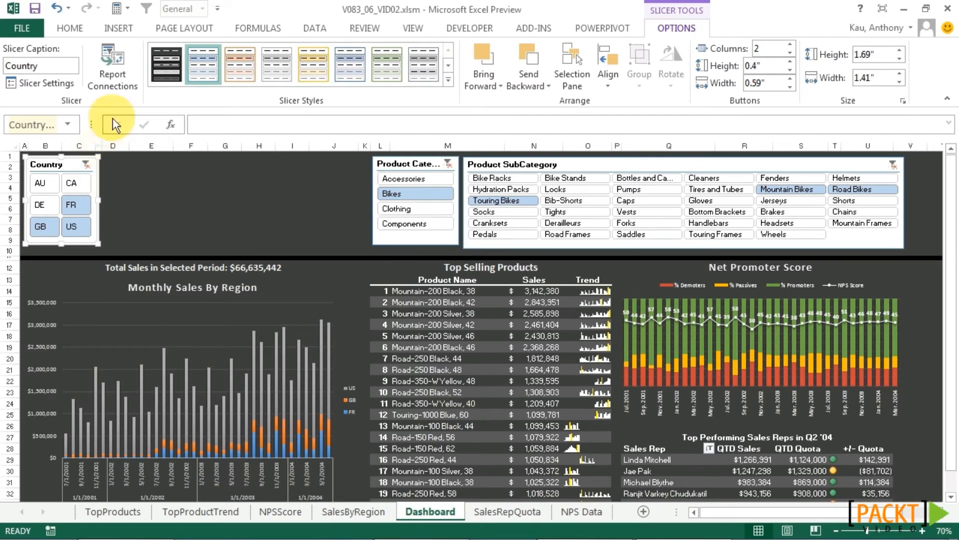
{"action": "left_click", "coordinate": [163, 66]}
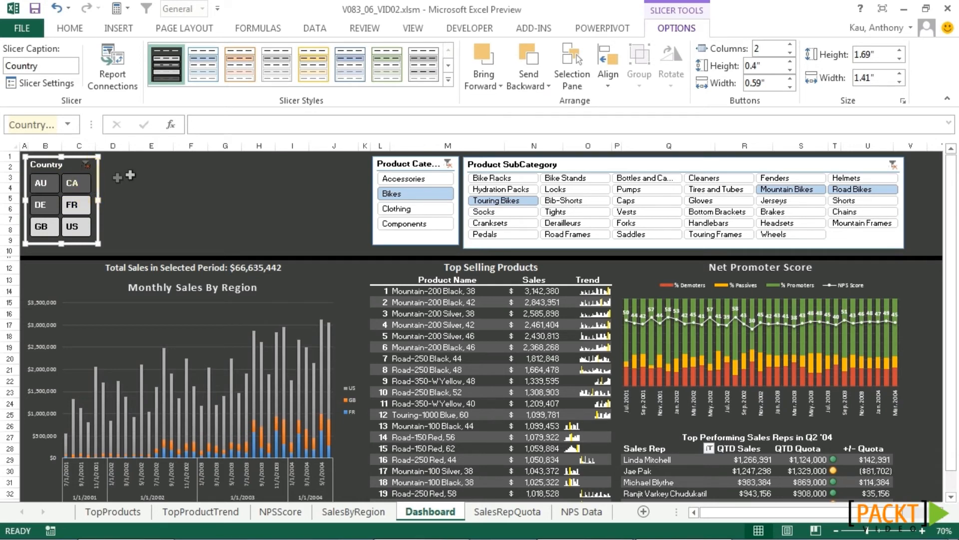
Apply the custom dark SalesDashboard style to the Product Category and Product SubCategory slicers.
{"action": "left_click", "coordinate": [375, 169]}
{"action": "left_click", "coordinate": [173, 72]}
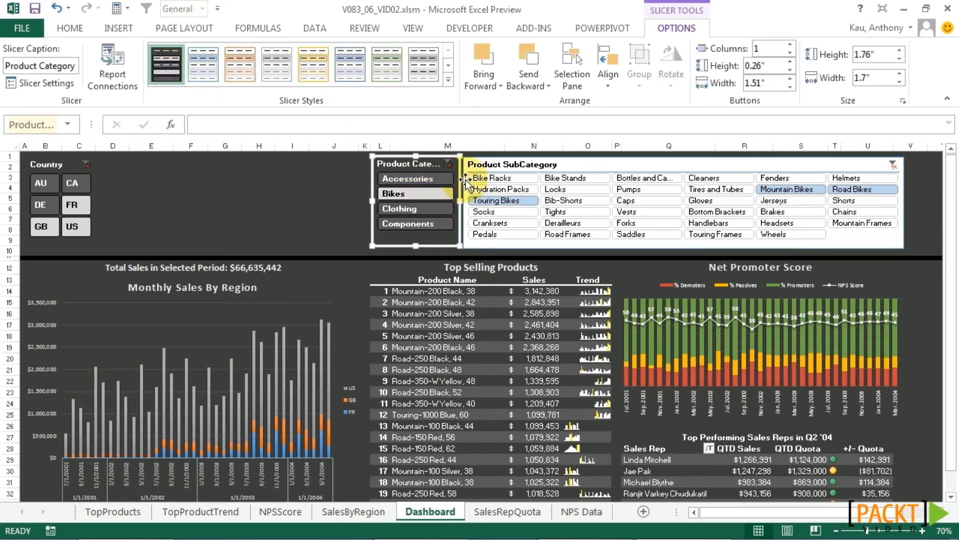
{"action": "left_click", "coordinate": [465, 178]}
{"action": "left_click", "coordinate": [160, 62]}
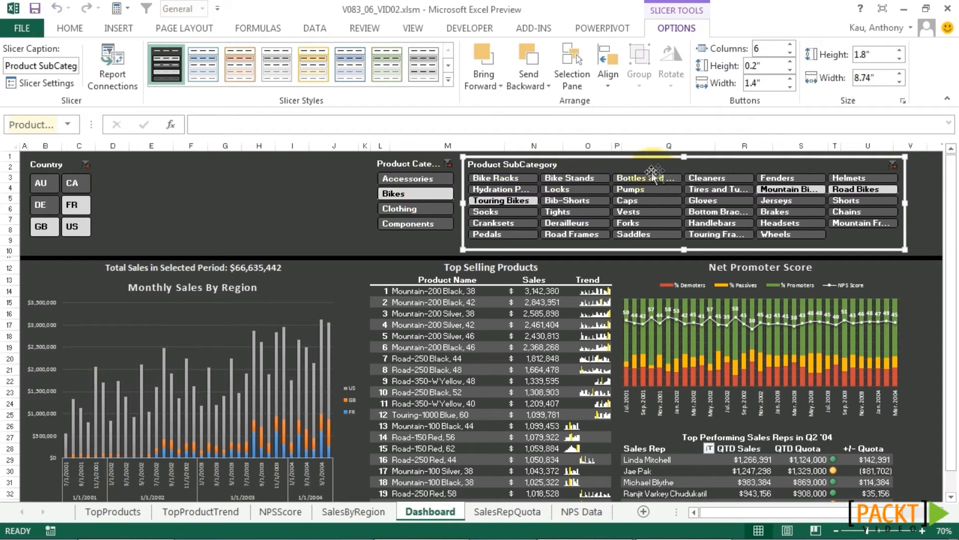
Test the restyled slicers by filtering the dashboard to the Bike Racks subcategory and the Clothing category.
{"action": "left_click", "coordinate": [504, 179]}
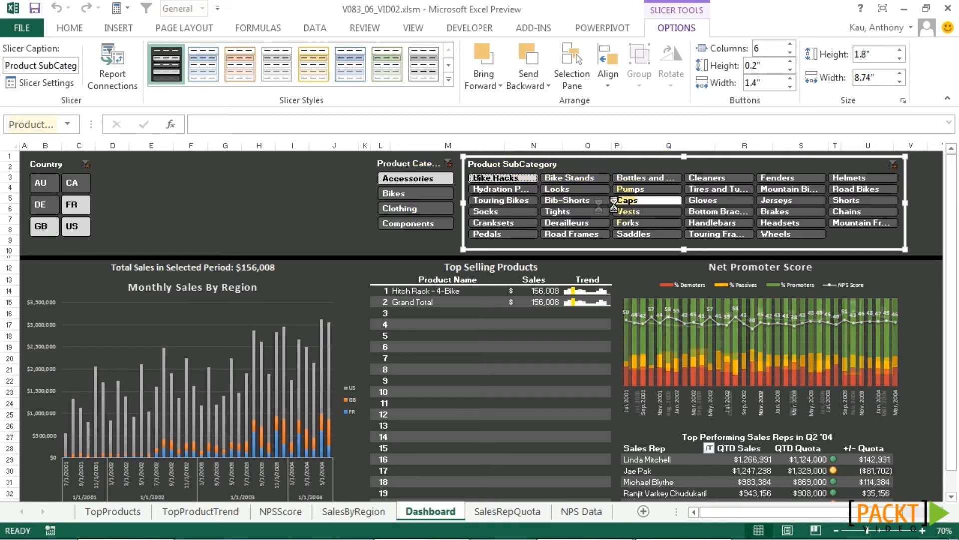
{"action": "left_click", "coordinate": [422, 208]}
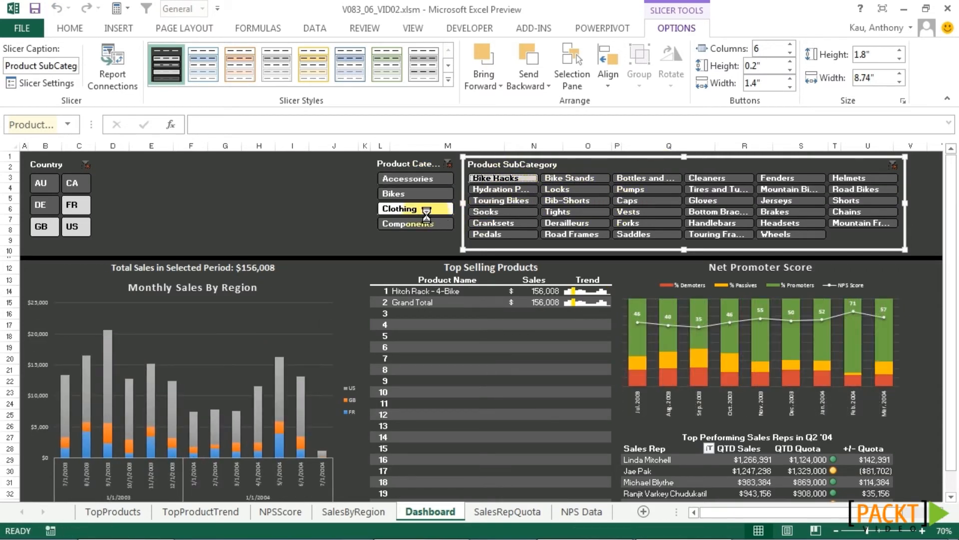
{"action": "left_click", "coordinate": [493, 178]}
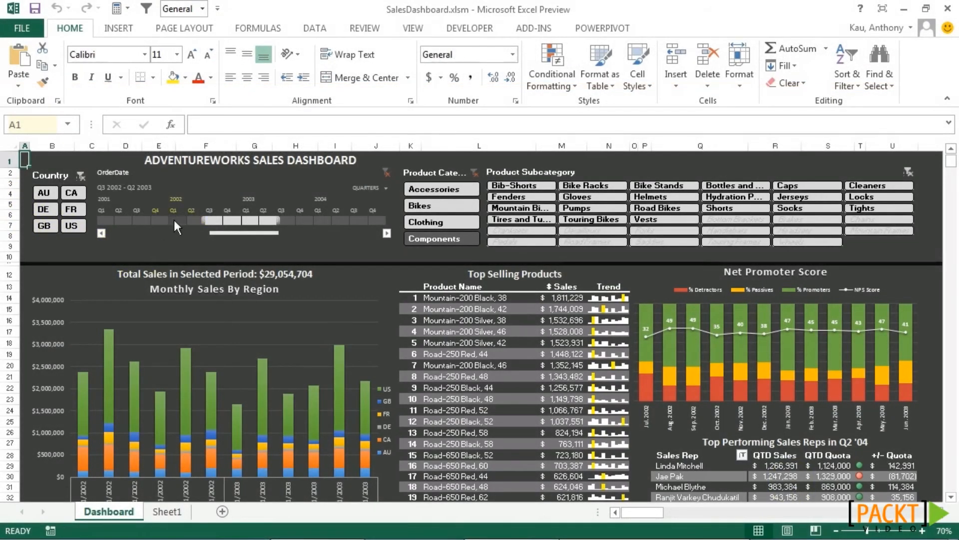
Try the OrderDate timeline in the finished SalesDashboard workbook with several quarter ranges, including all of 2002, Q3 2001 – Q2 2004, and Q1 2003.
{"action": "left_click_drag", "start_coordinate": [173, 220], "coordinate": [229, 208]}
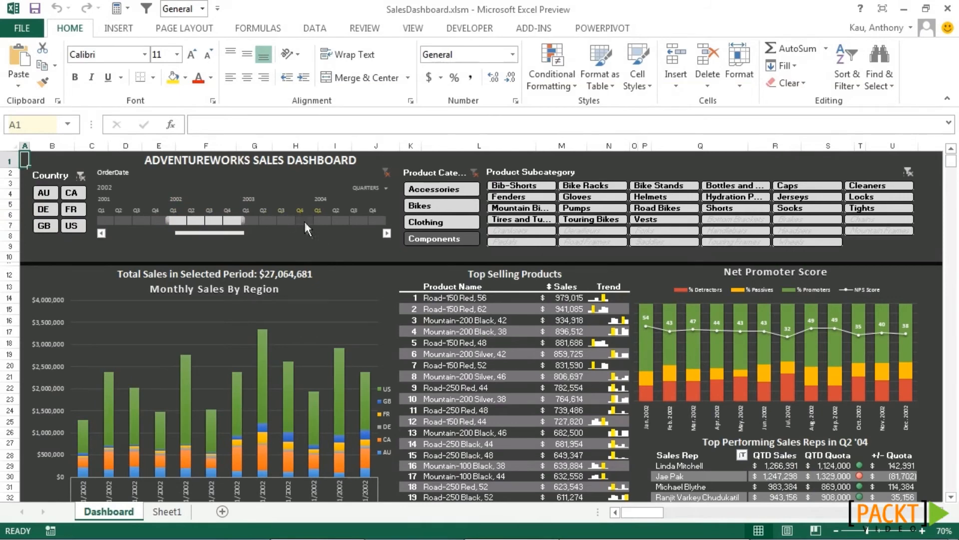
{"action": "left_click_drag", "start_coordinate": [338, 220], "coordinate": [214, 219]}
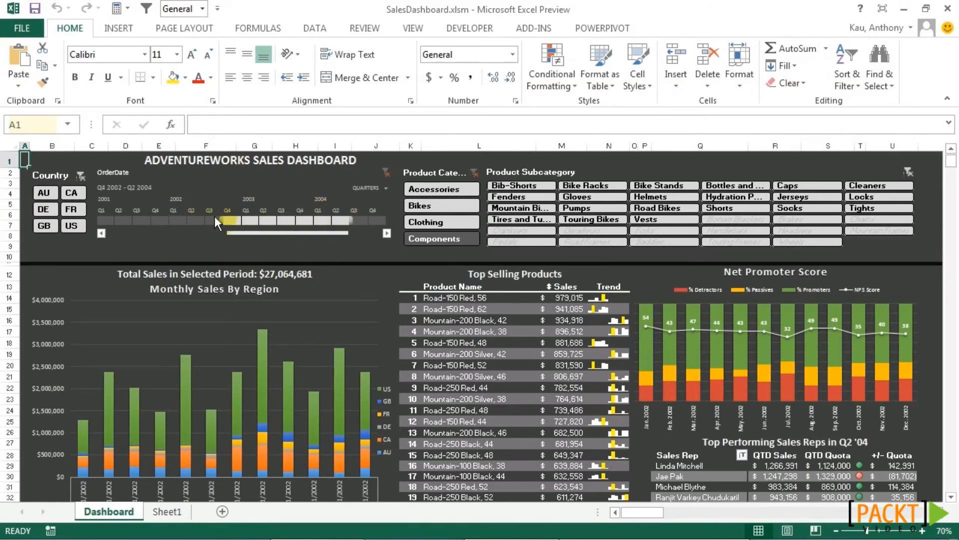
{"action": "left_click_drag", "start_coordinate": [151, 215], "coordinate": [133, 220]}
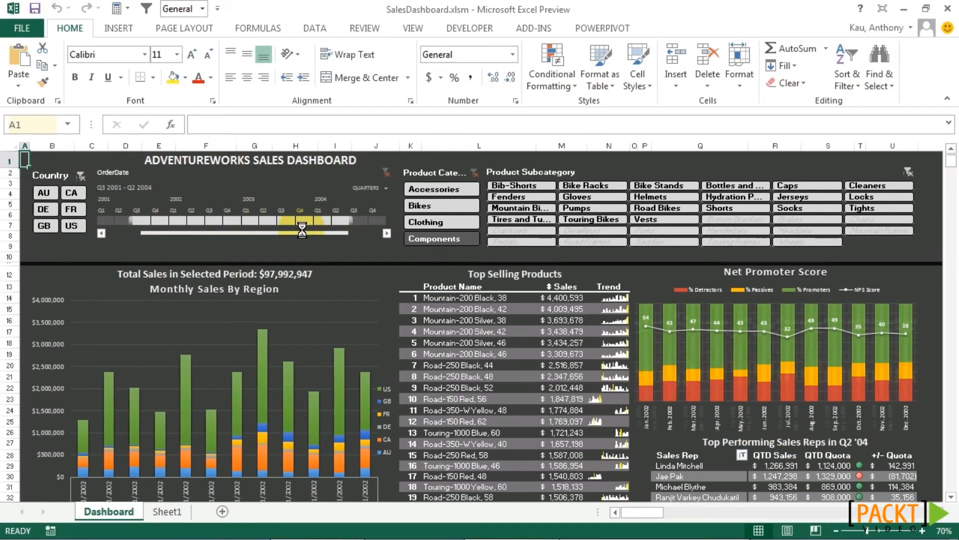
{"action": "left_click", "coordinate": [249, 219]}
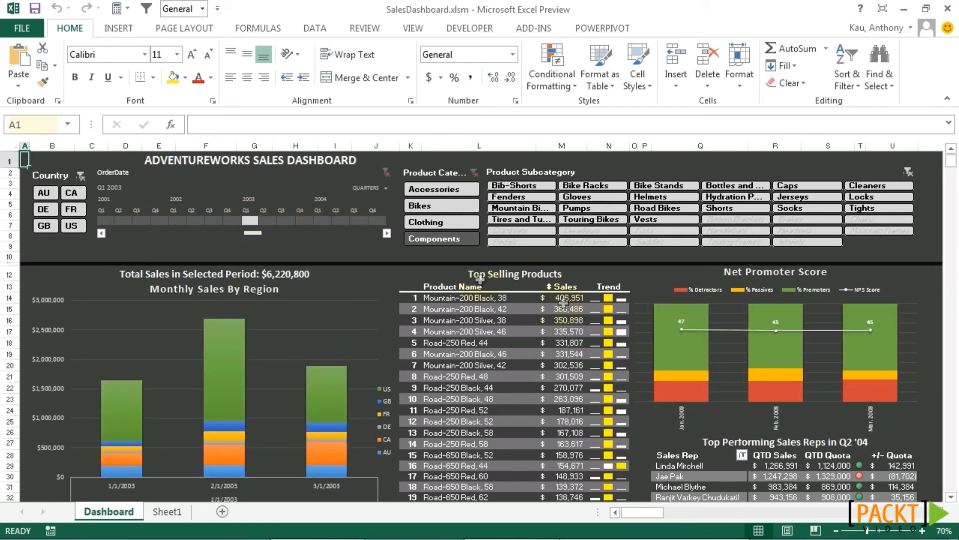
{"action": "left_click_drag", "start_coordinate": [302, 219], "coordinate": [156, 220]}
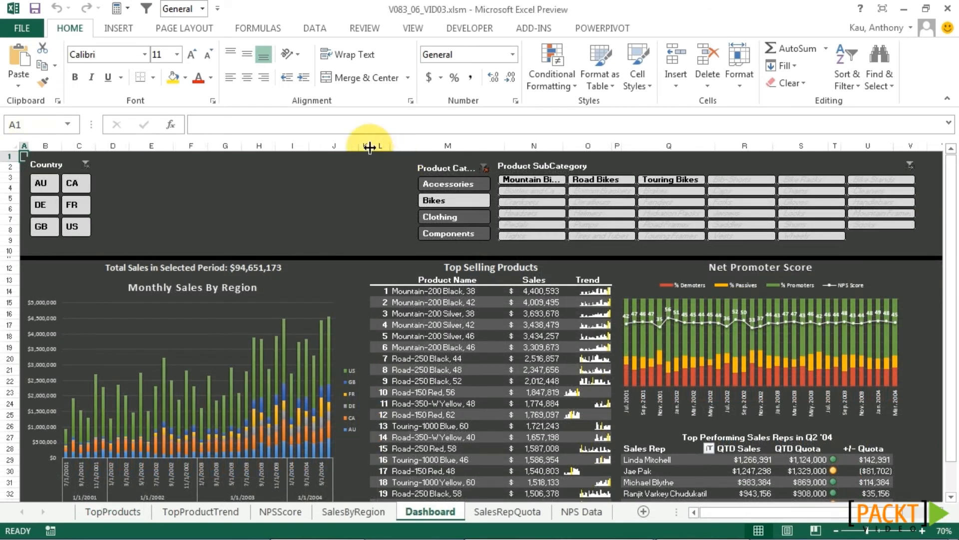
Insert a timeline for the OrderDate field of tmpOrderDetail, using the tables in the workbook Data Model.
{"action": "left_click", "coordinate": [114, 28]}
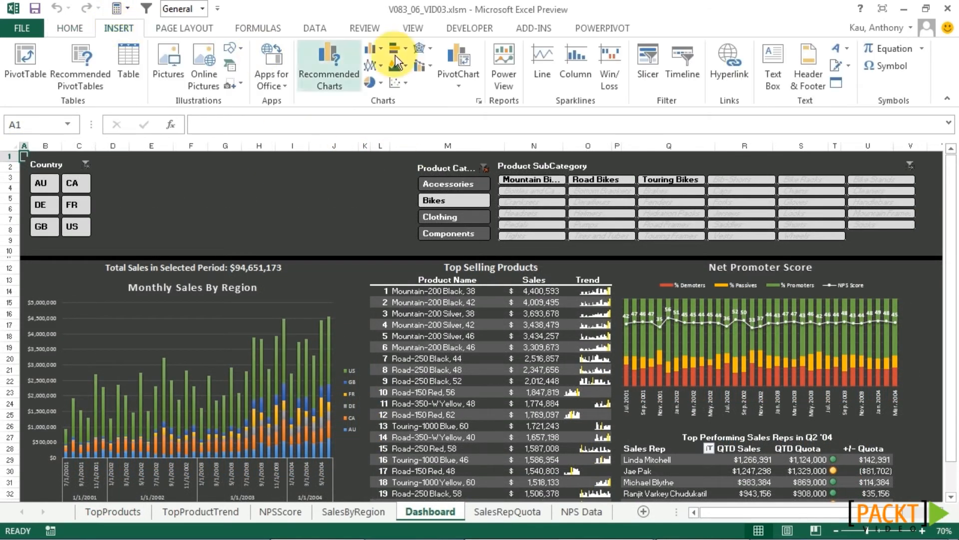
{"action": "left_click", "coordinate": [693, 63]}
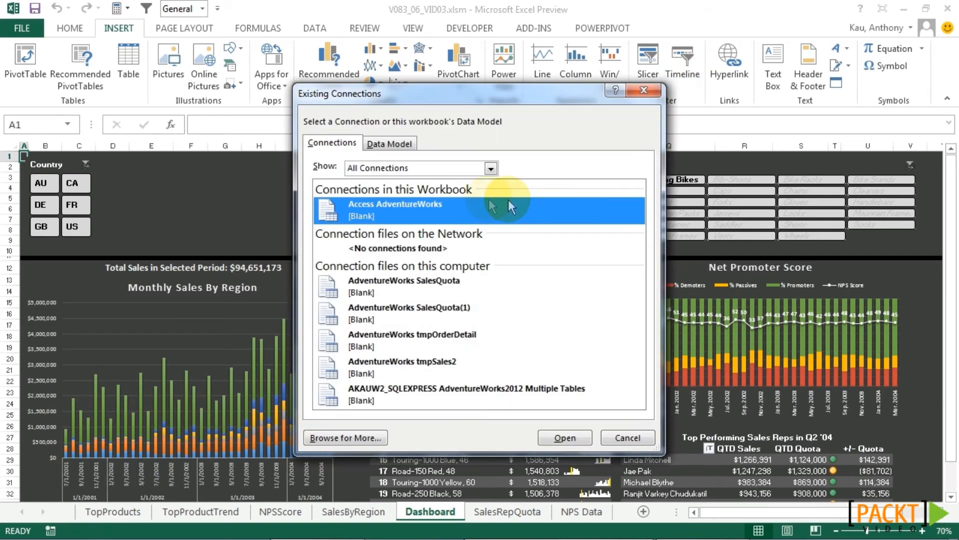
{"action": "left_click", "coordinate": [386, 143]}
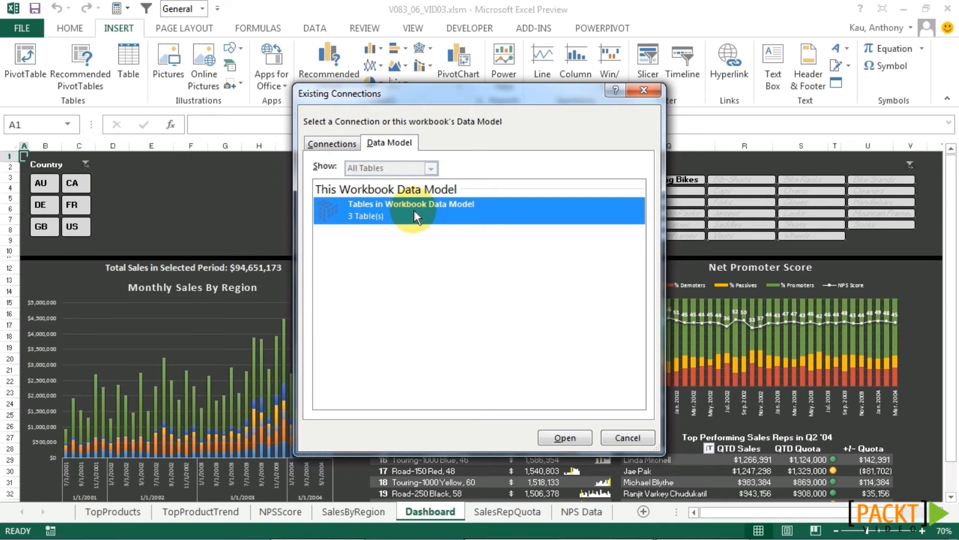
{"action": "left_click", "coordinate": [571, 436]}
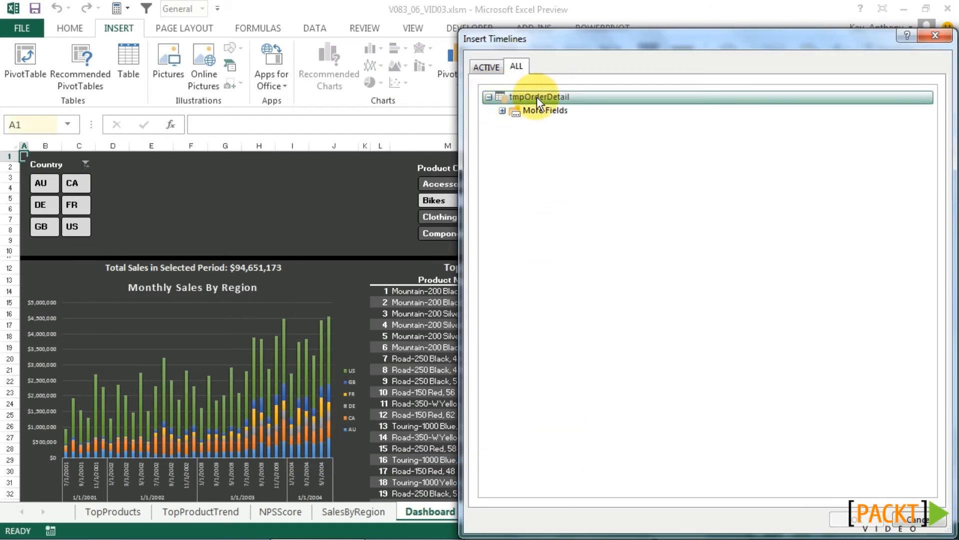
{"action": "left_click", "coordinate": [503, 111]}
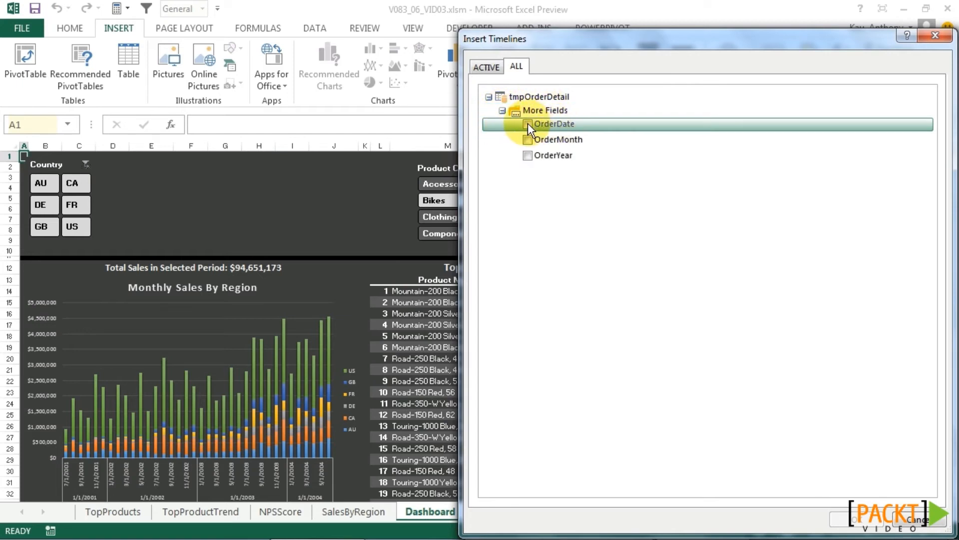
{"action": "left_click", "coordinate": [528, 123]}
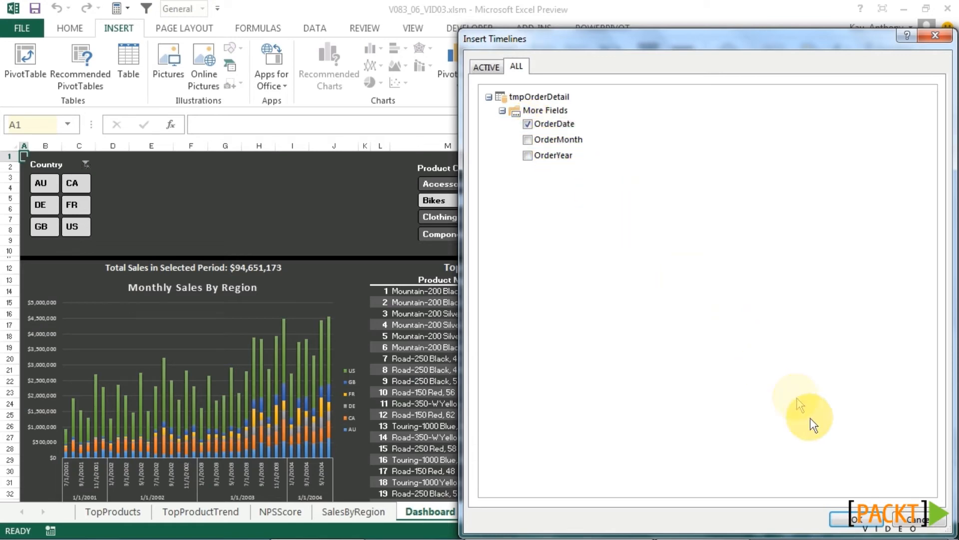
{"action": "left_click", "coordinate": [859, 520]}
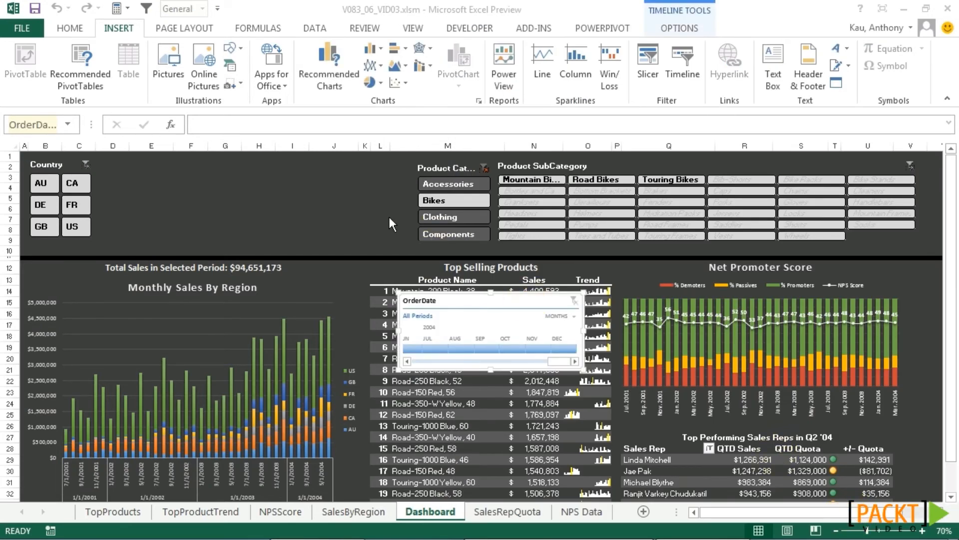
Move the OrderDate timeline into the dashboard header and resize it to fill the space between the Country and Product Category slicers.
{"action": "left_click_drag", "start_coordinate": [460, 299], "coordinate": [156, 164]}
{"action": "left_click_drag", "start_coordinate": [285, 234], "coordinate": [415, 248]}
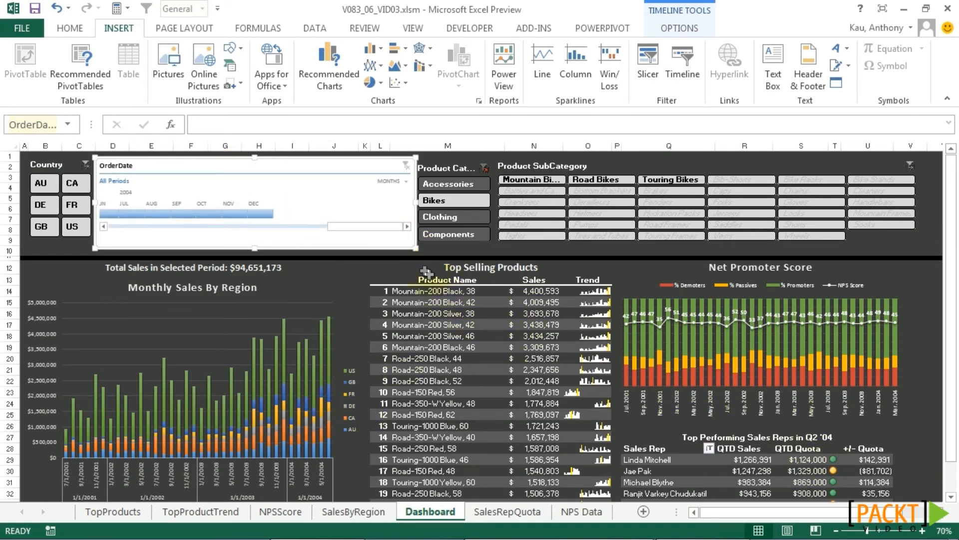
{"action": "left_click_drag", "start_coordinate": [416, 248], "coordinate": [413, 251]}
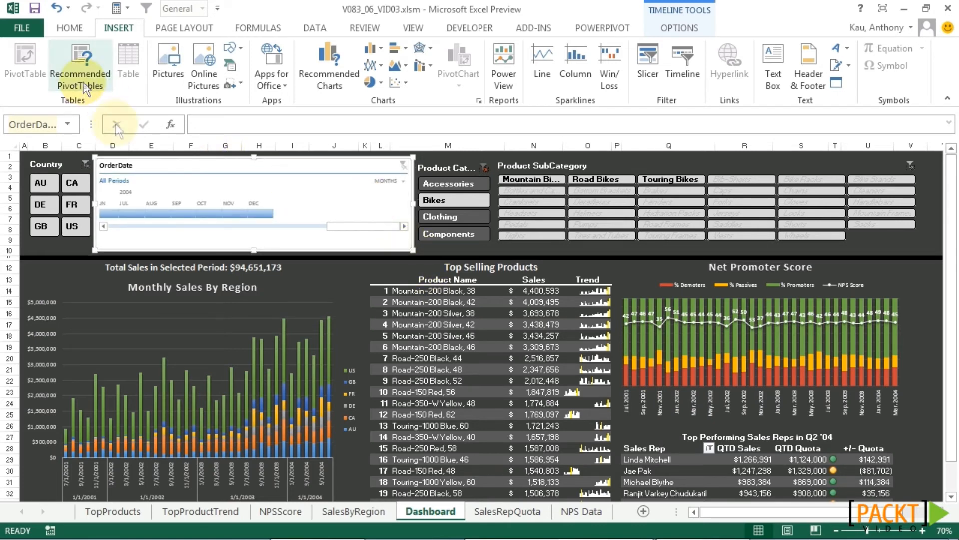
Connect the OrderDate timeline to the pivot tables on the NPSScore, SalesByRegion, TopProducts and TopProductTrend sheets.
{"action": "right_click", "coordinate": [189, 180]}
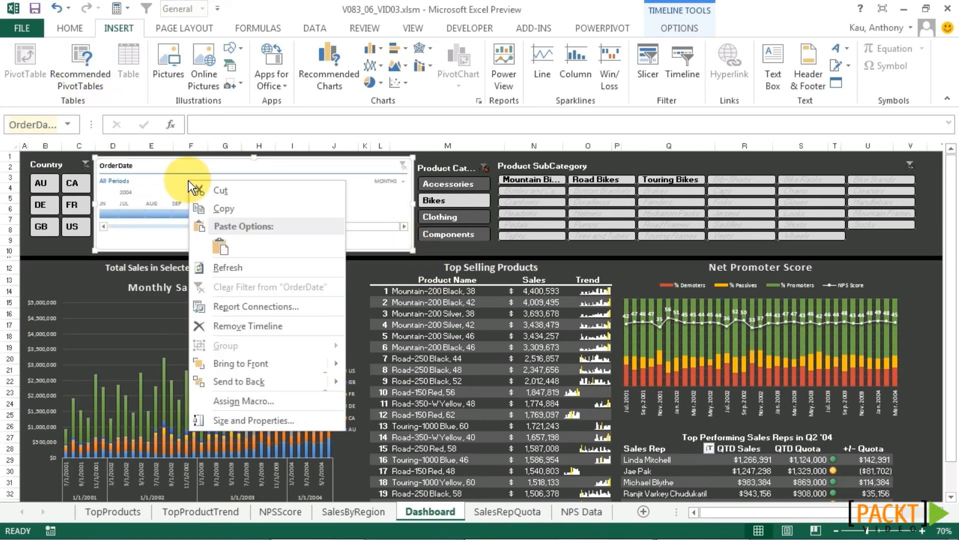
{"action": "left_click", "coordinate": [274, 306]}
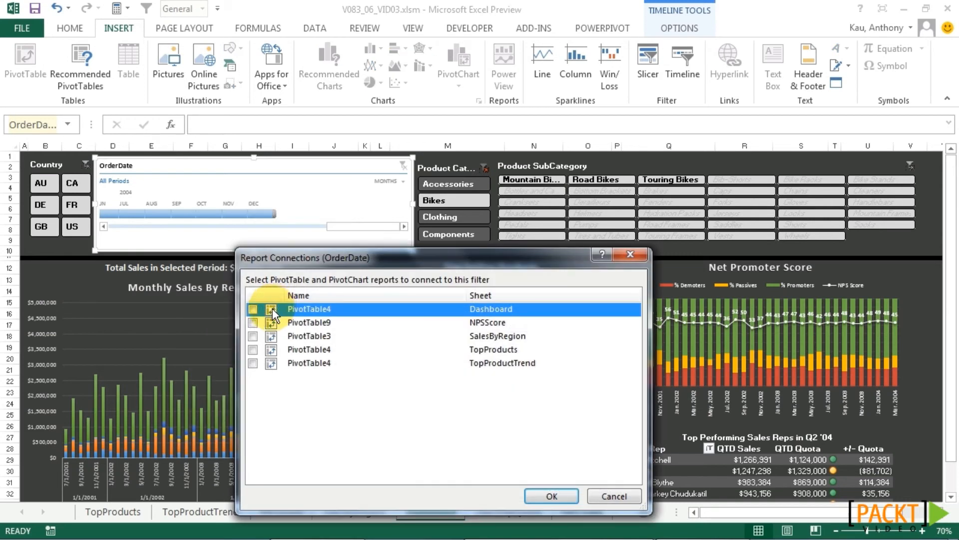
{"action": "left_click", "coordinate": [253, 323]}
{"action": "left_click", "coordinate": [253, 336]}
{"action": "left_click", "coordinate": [253, 349]}
{"action": "left_click", "coordinate": [253, 363]}
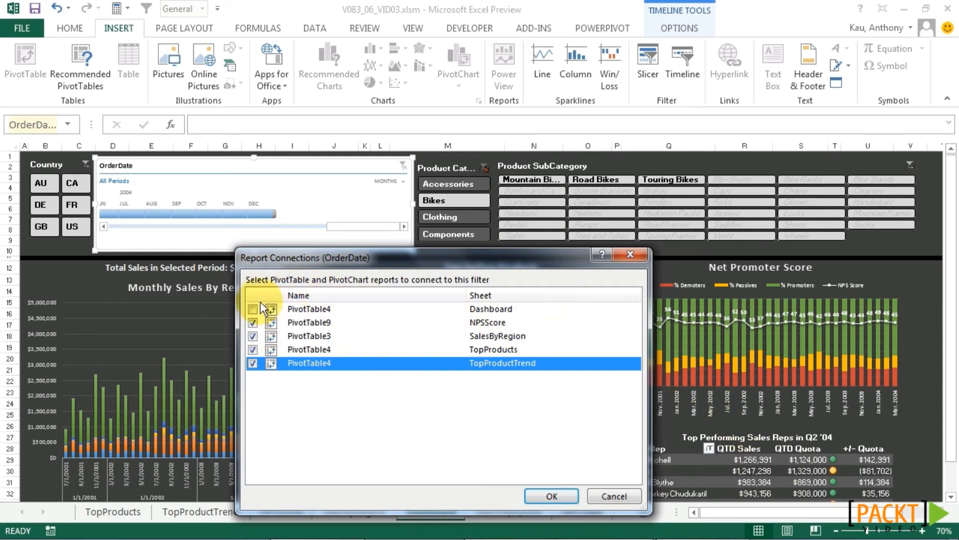
{"action": "left_click", "coordinate": [563, 496]}
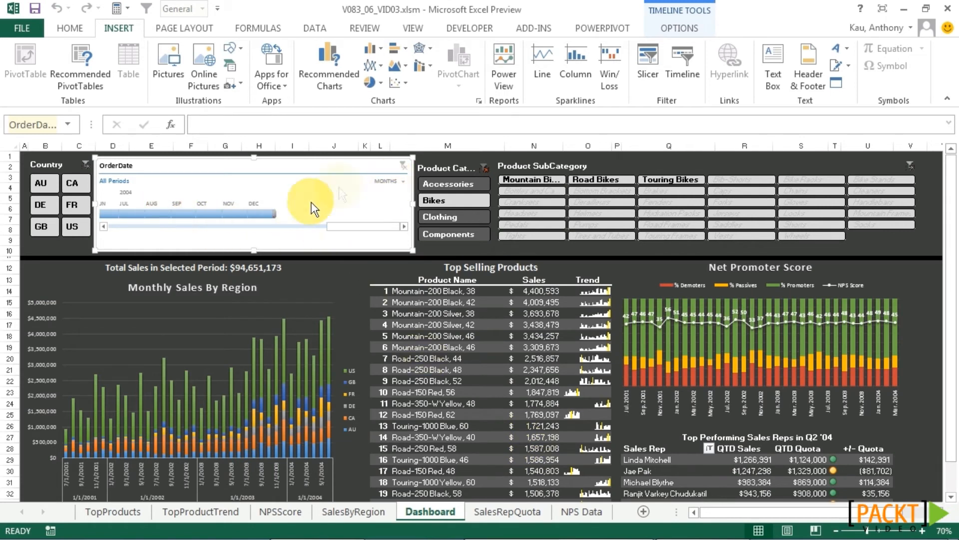
Try the OrderDate timeline on Apr–Nov 2003, Jul 2003 and Q1 2003–Q3 2004, and clear its filter.
{"action": "left_click_drag", "start_coordinate": [343, 226], "coordinate": [277, 228]}
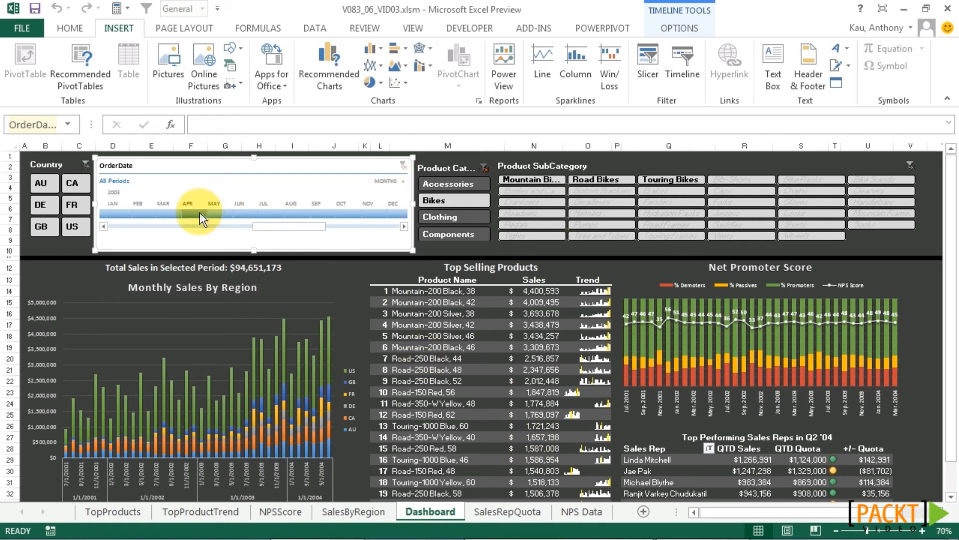
{"action": "left_click_drag", "start_coordinate": [200, 212], "coordinate": [294, 217]}
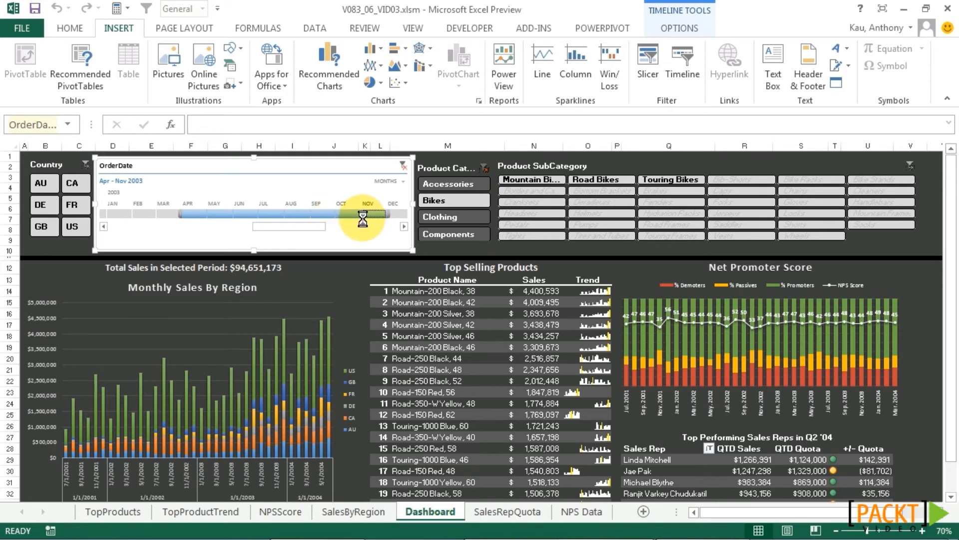
{"action": "left_click", "coordinate": [268, 214]}
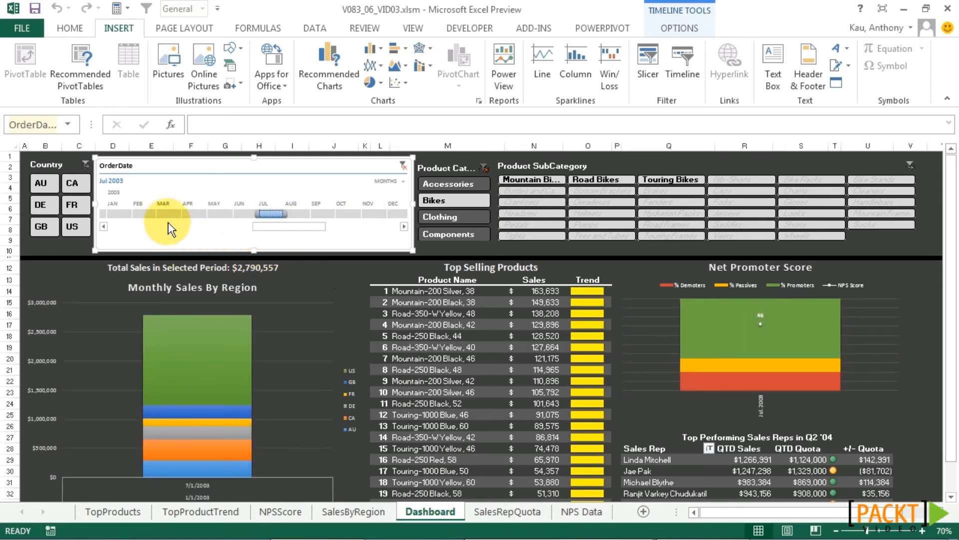
{"action": "left_click_drag", "start_coordinate": [177, 211], "coordinate": [350, 209]}
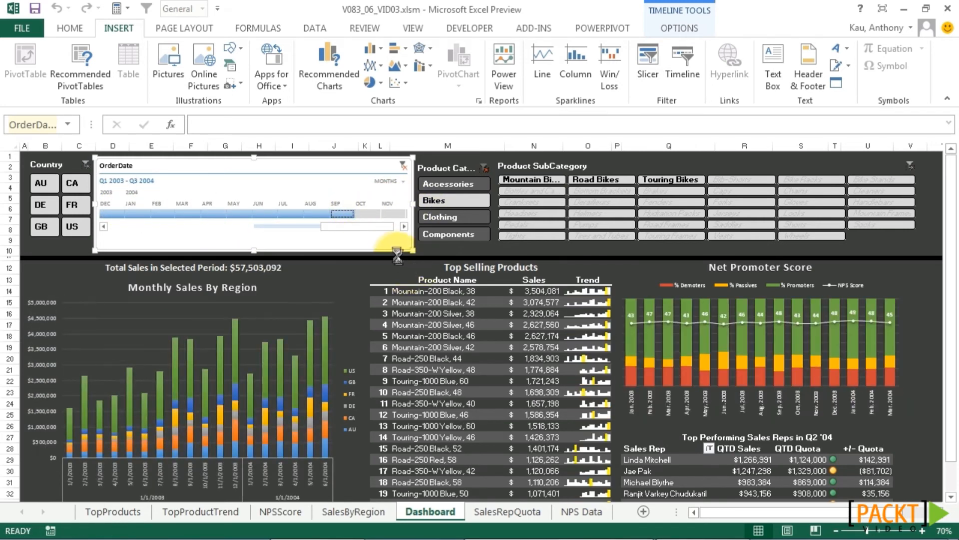
{"action": "left_click", "coordinate": [403, 165]}
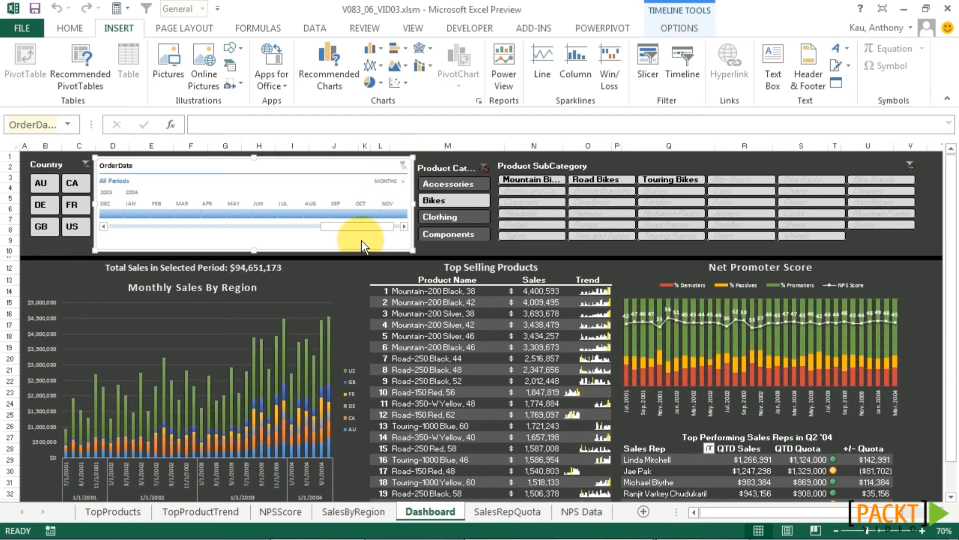
Switch the OrderDate timeline to quarters and filter first to Q3 2001, and finally to all quarters of 2002–2003.
{"action": "left_click_drag", "start_coordinate": [363, 227], "coordinate": [385, 230]}
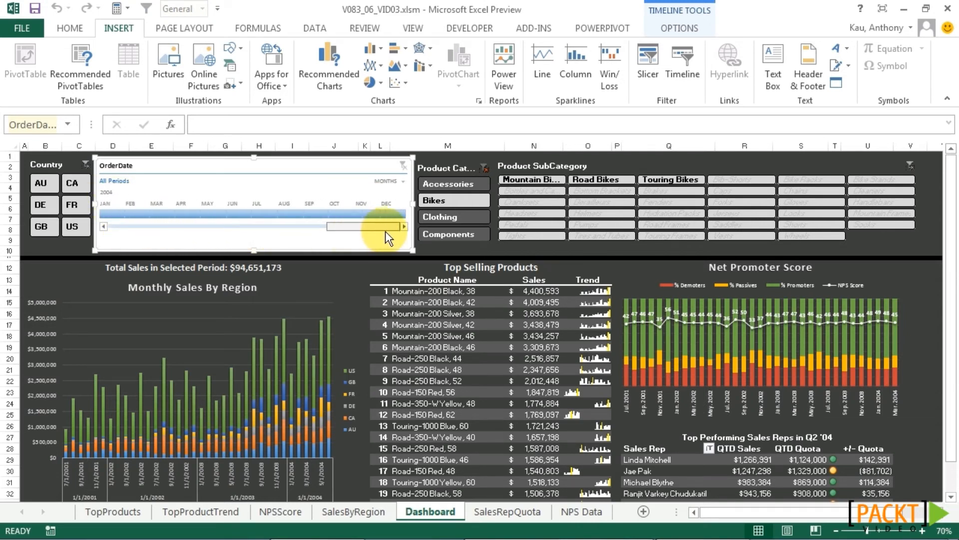
{"action": "left_click", "coordinate": [386, 182]}
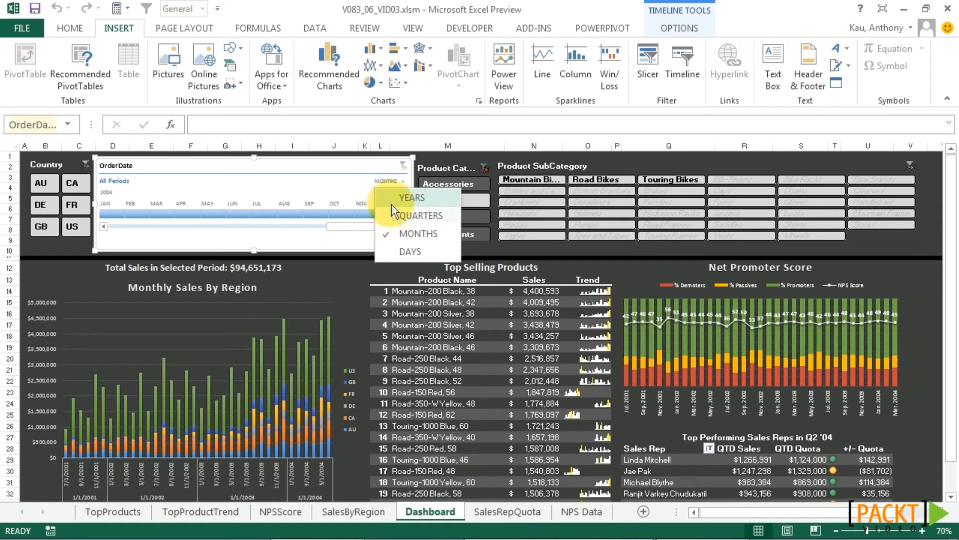
{"action": "left_click", "coordinate": [397, 217]}
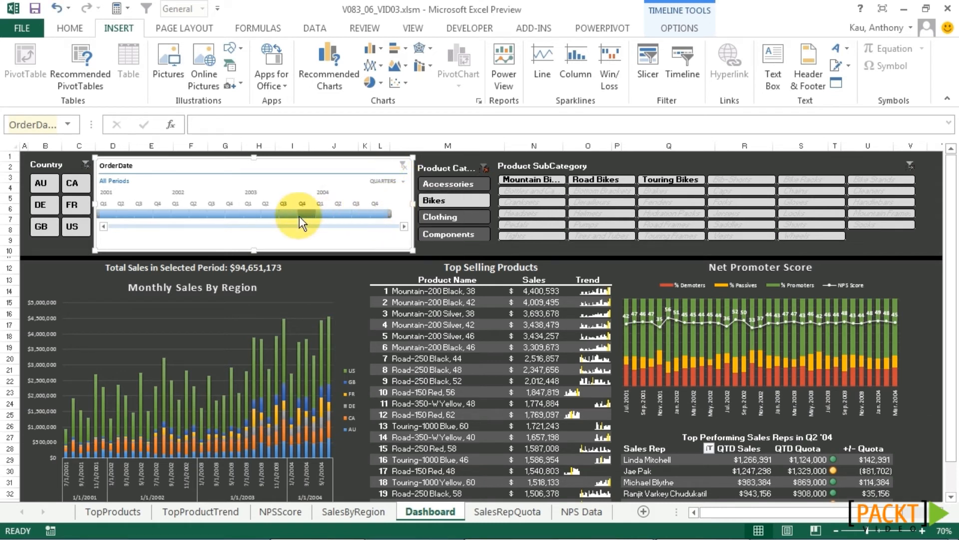
{"action": "left_click", "coordinate": [143, 213]}
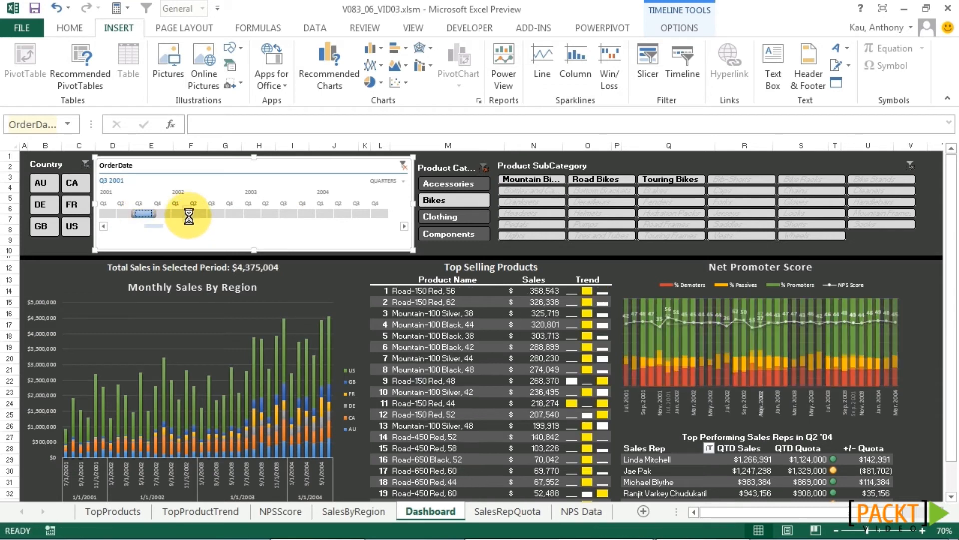
{"action": "left_click_drag", "start_coordinate": [174, 213], "coordinate": [306, 212]}
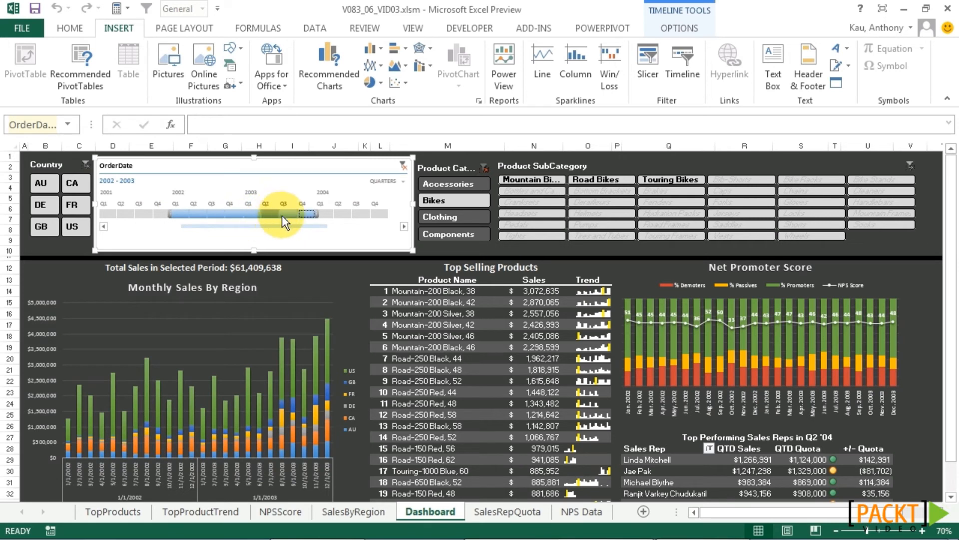
{"action": "left_click", "coordinate": [386, 183]}
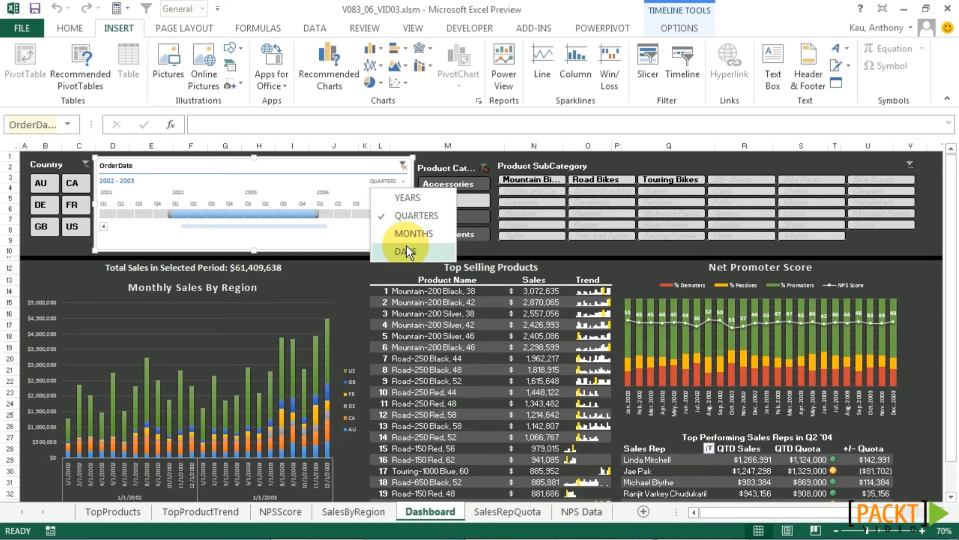
{"action": "left_click", "coordinate": [346, 173]}
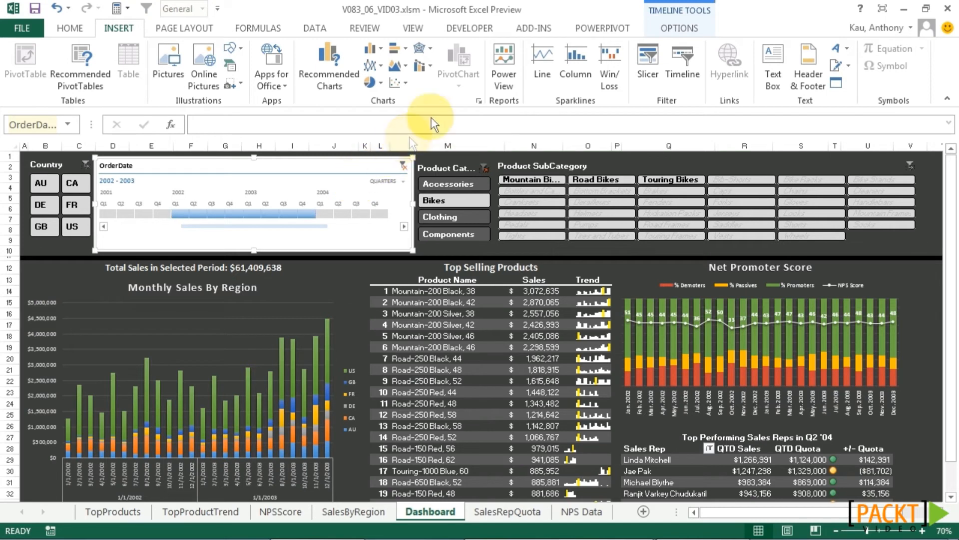
Start a new timeline style for the OrderDate timeline and name it DashboardTimeline.
{"action": "left_click", "coordinate": [687, 28]}
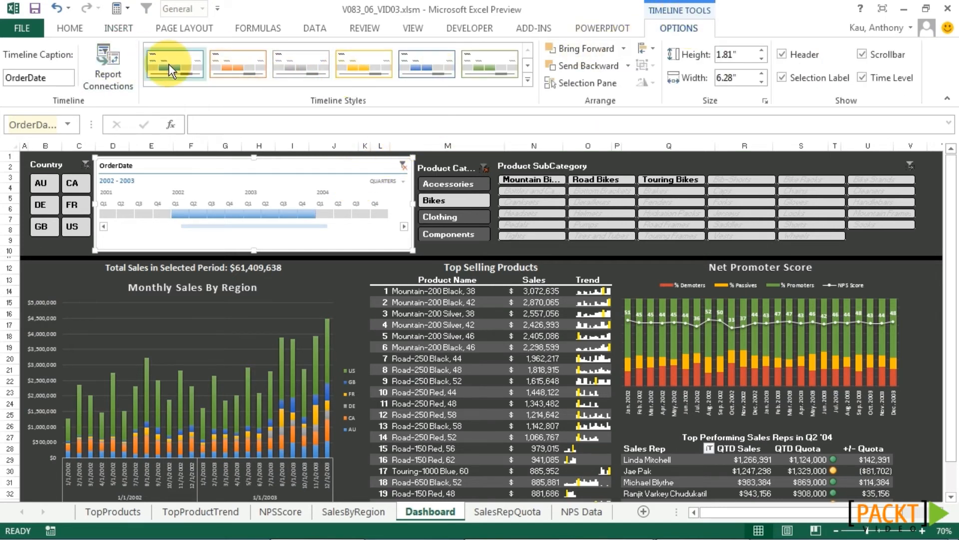
{"action": "left_click", "coordinate": [530, 81]}
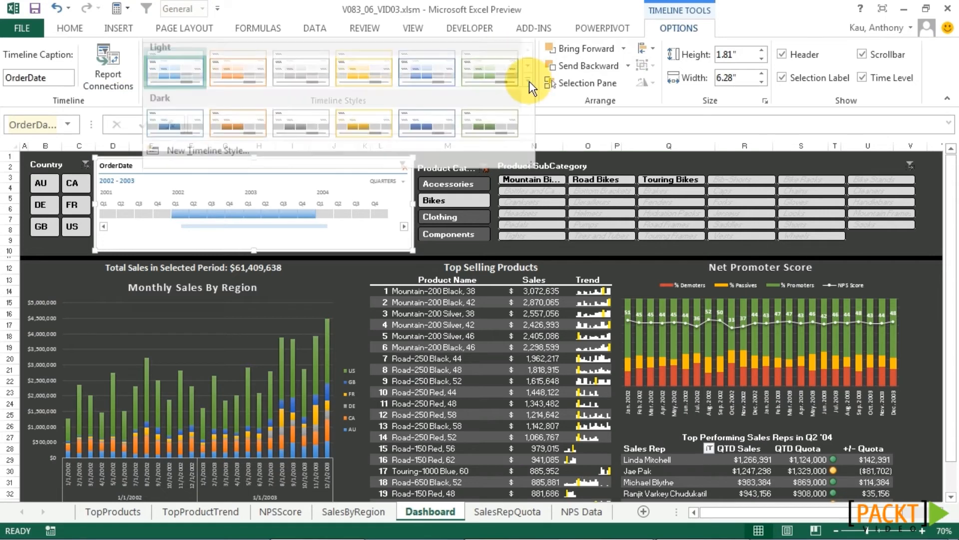
{"action": "left_click", "coordinate": [191, 158]}
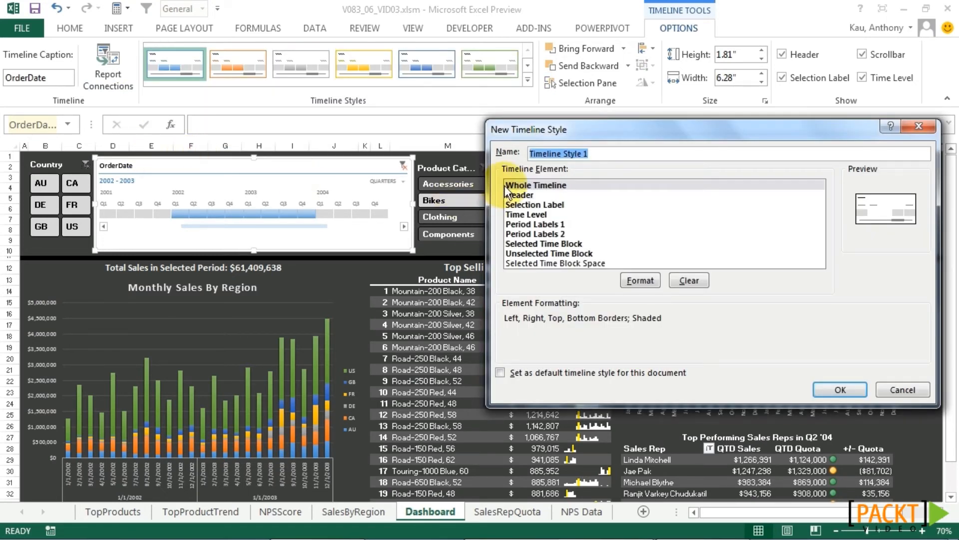
{"action": "type", "text": "DashboardTimeline"}
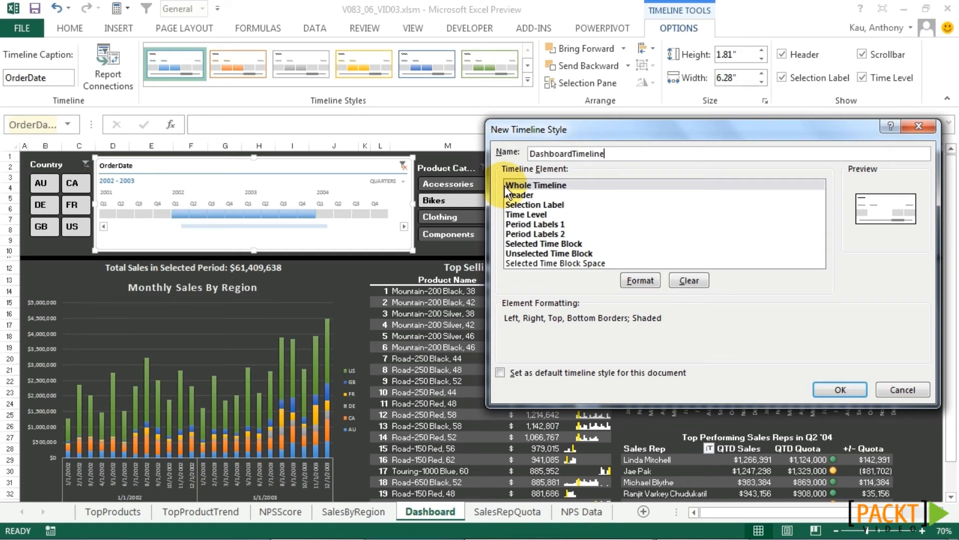
Give the style's Whole Timeline element a dark gray fill without borders, and apply the saved style to the OrderDate timeline.
{"action": "left_click", "coordinate": [572, 185]}
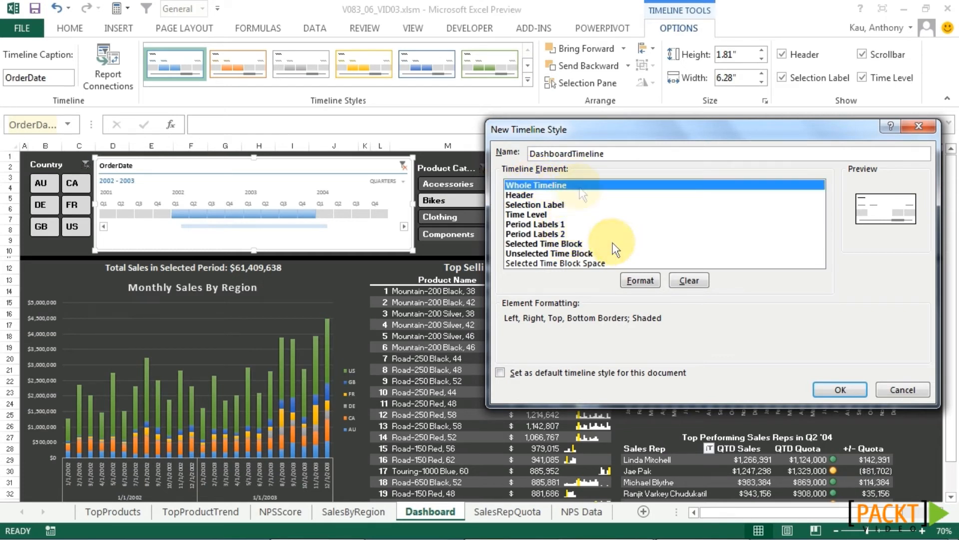
{"action": "left_click", "coordinate": [639, 281]}
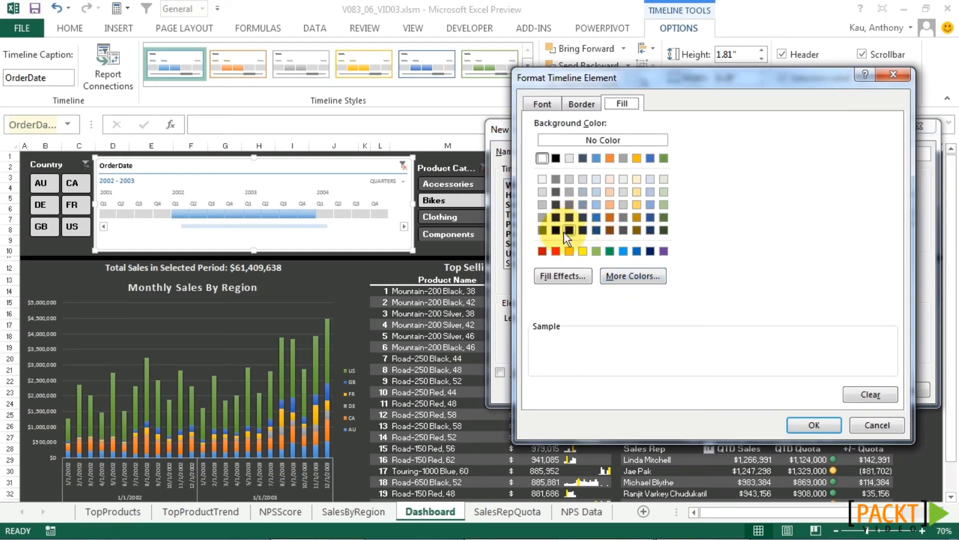
{"action": "left_click", "coordinate": [556, 206]}
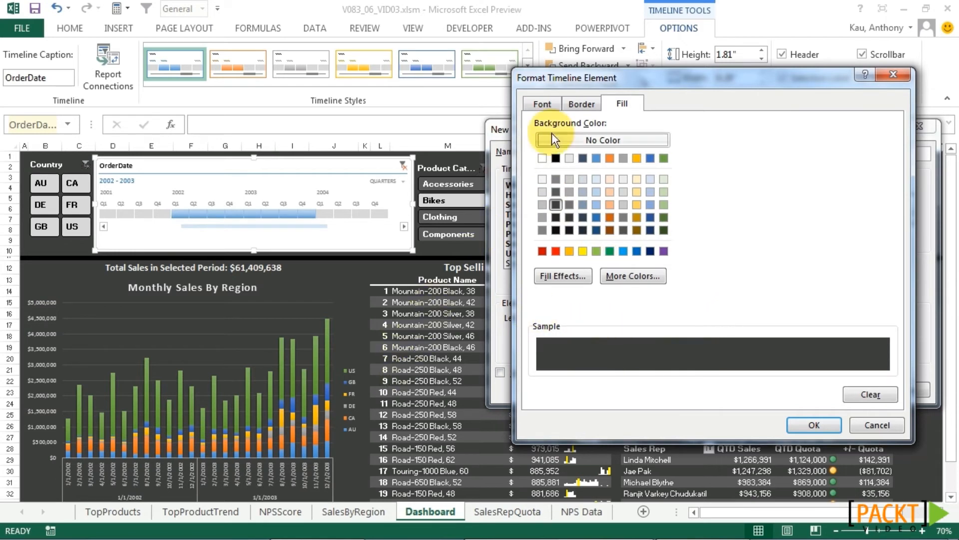
{"action": "left_click", "coordinate": [582, 104]}
{"action": "left_click", "coordinate": [686, 148]}
{"action": "left_click", "coordinate": [815, 426]}
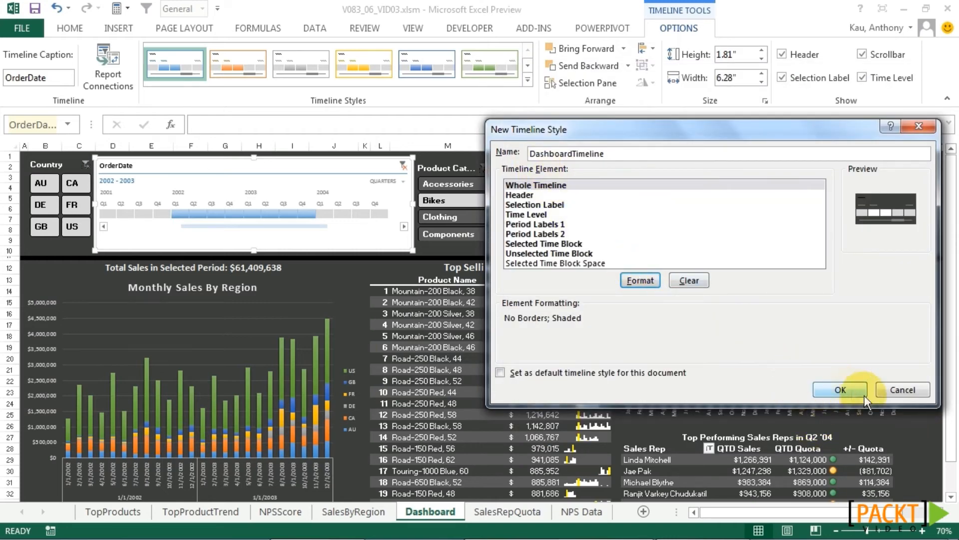
{"action": "left_click", "coordinate": [841, 390]}
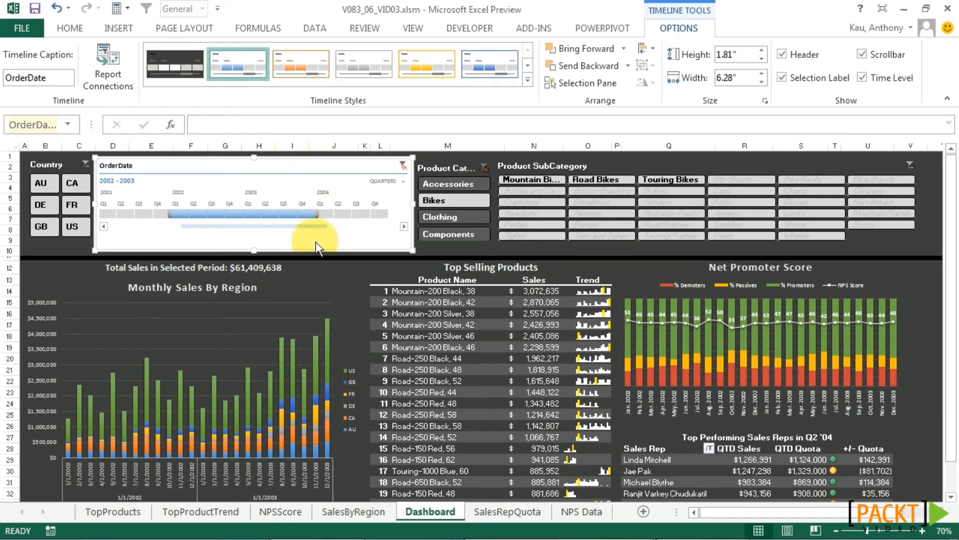
{"action": "left_click", "coordinate": [171, 57]}
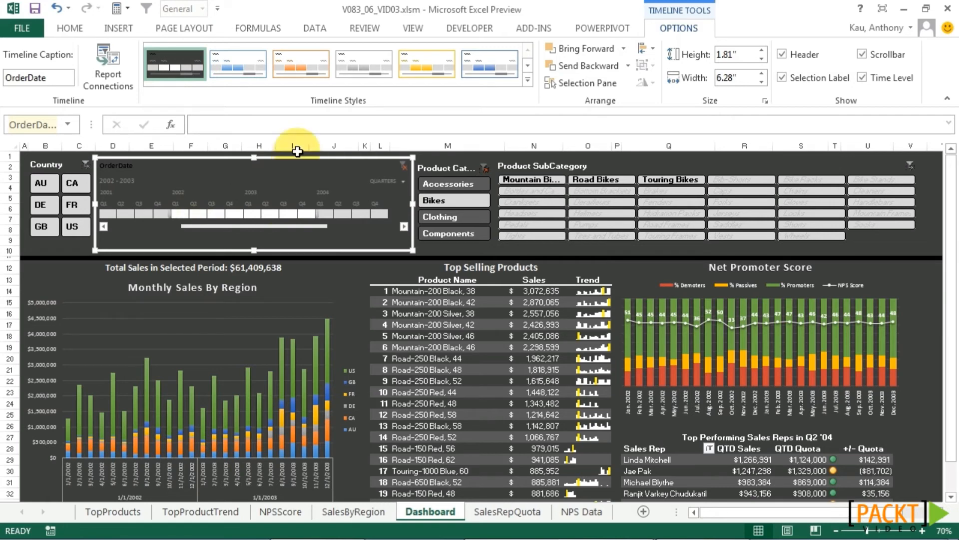
Modify the DashboardTimeline style so its Header element uses a bold font in Background 1, Darker 5%.
{"action": "right_click", "coordinate": [173, 64]}
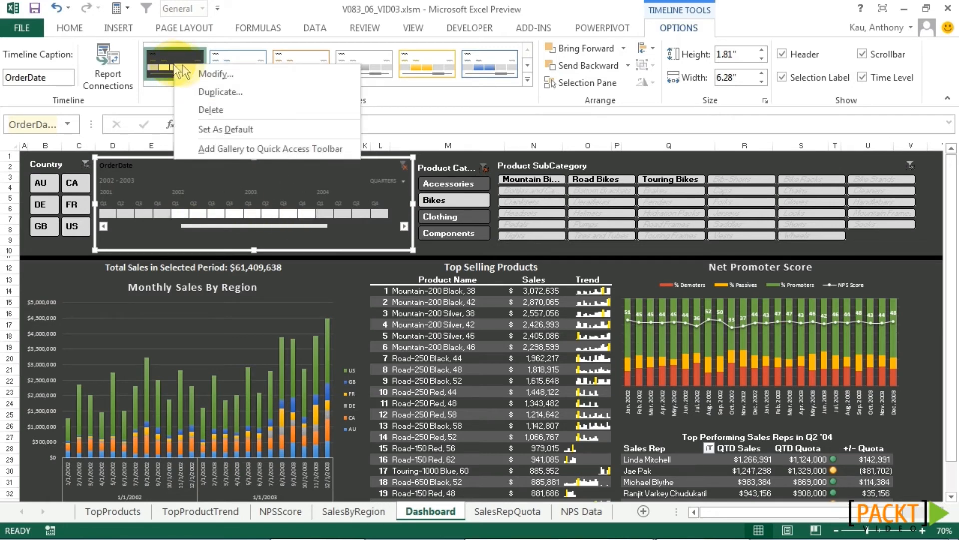
{"action": "left_click", "coordinate": [220, 74]}
{"action": "left_click", "coordinate": [522, 196]}
{"action": "left_click", "coordinate": [640, 280]}
{"action": "left_click", "coordinate": [543, 103]}
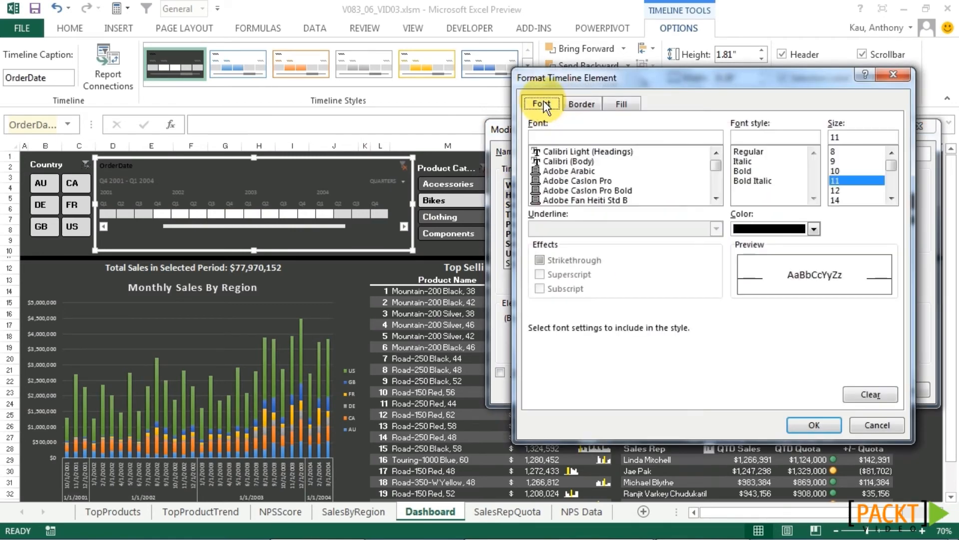
{"action": "left_click", "coordinate": [759, 228]}
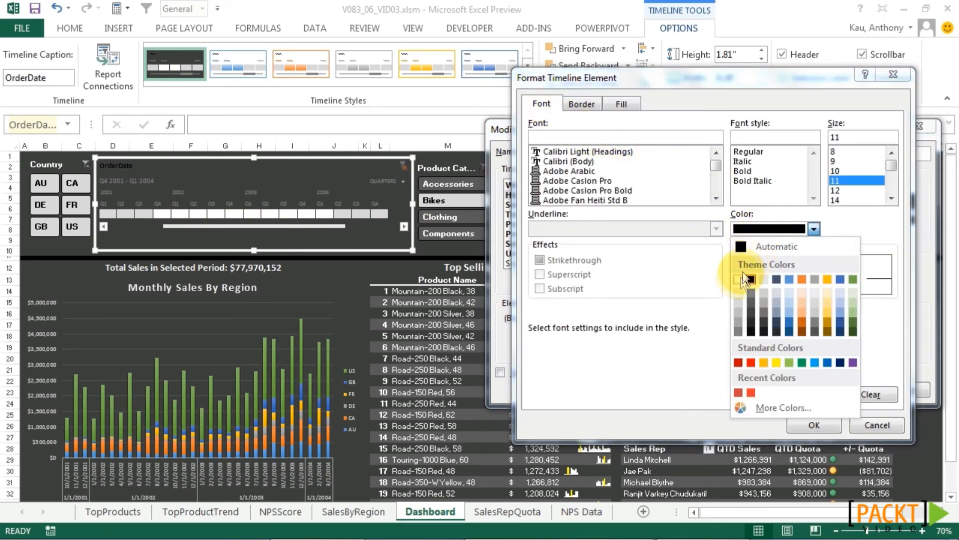
{"action": "left_click", "coordinate": [739, 292]}
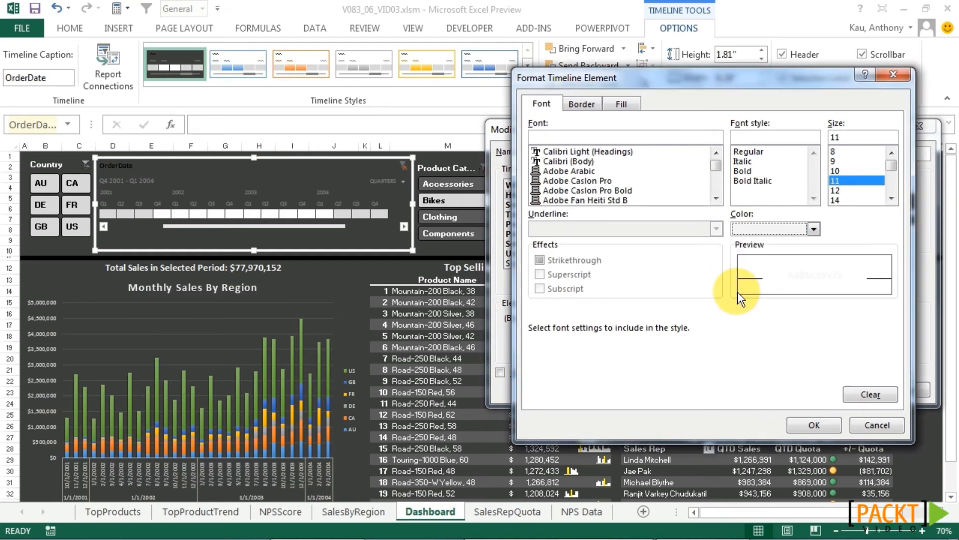
{"action": "left_click", "coordinate": [744, 171]}
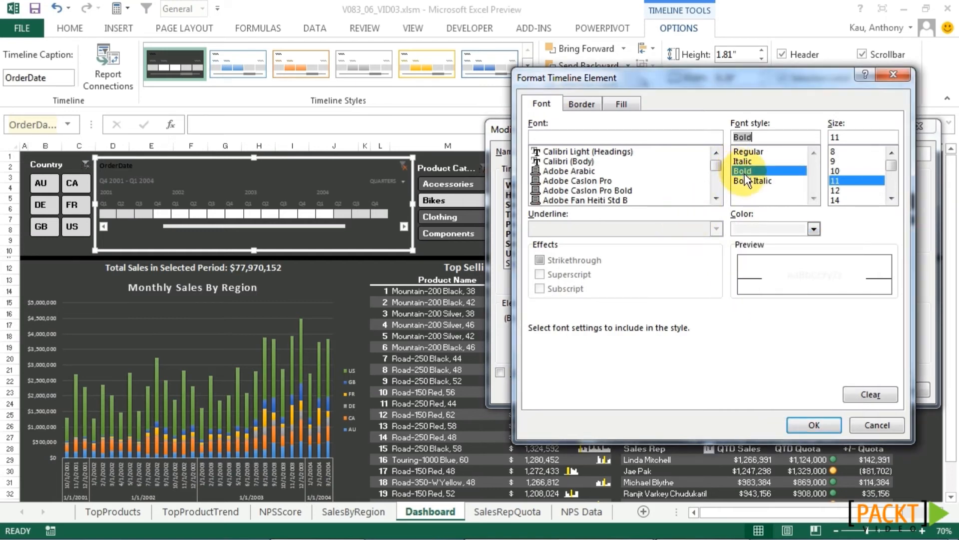
{"action": "left_click", "coordinate": [802, 420]}
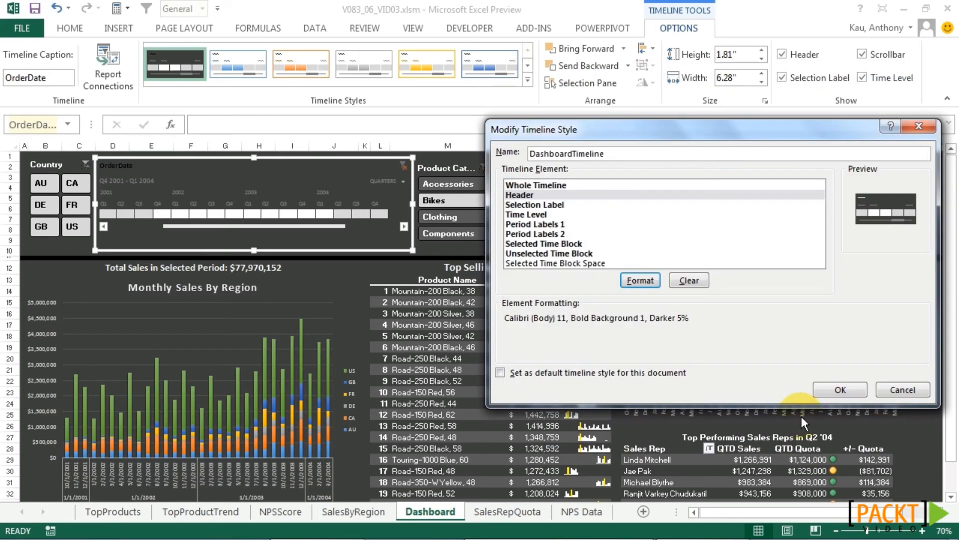
Set the Selection Label element's font color to Background 1, Darker 5% in the DashboardTimeline style.
{"action": "left_click", "coordinate": [529, 196]}
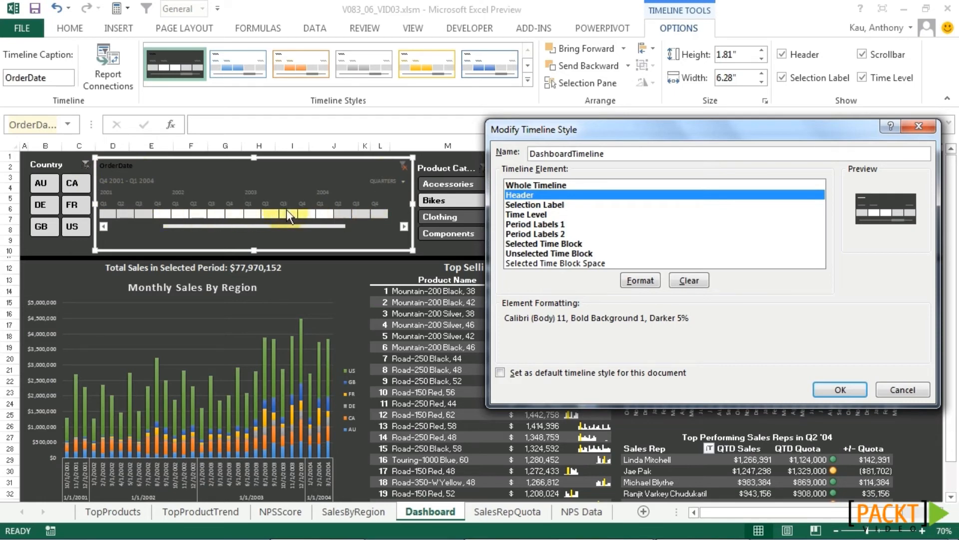
{"action": "left_click", "coordinate": [531, 205]}
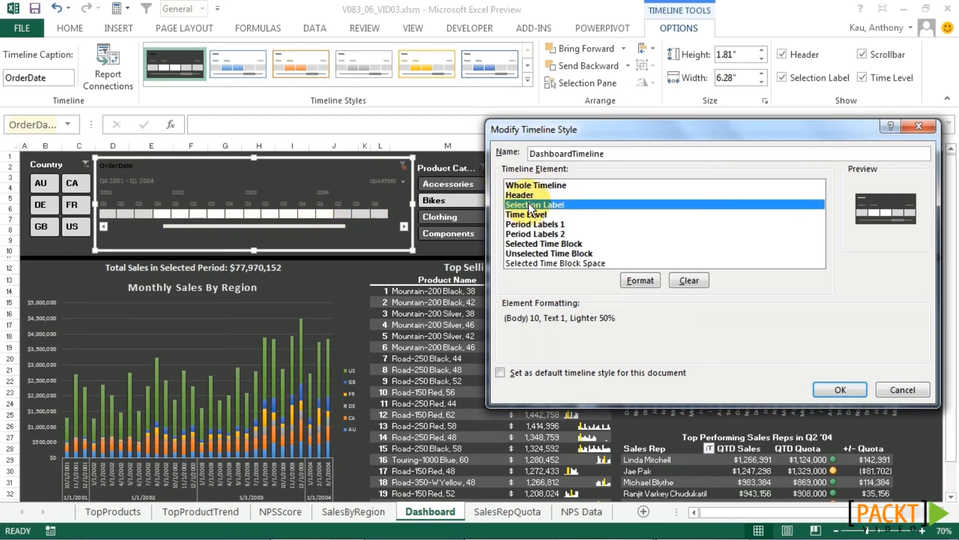
{"action": "left_click", "coordinate": [639, 280]}
{"action": "left_click", "coordinate": [749, 229]}
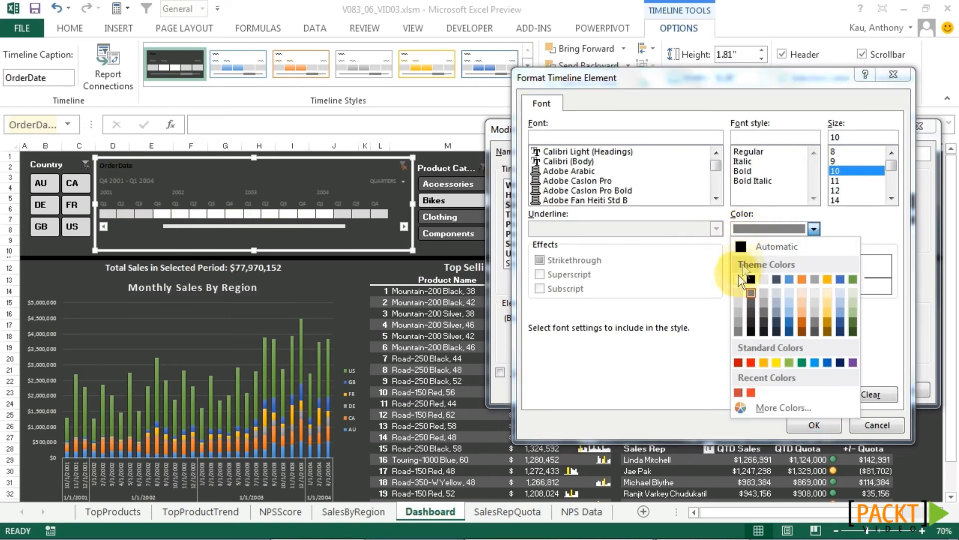
{"action": "left_click", "coordinate": [740, 292]}
{"action": "left_click", "coordinate": [814, 426]}
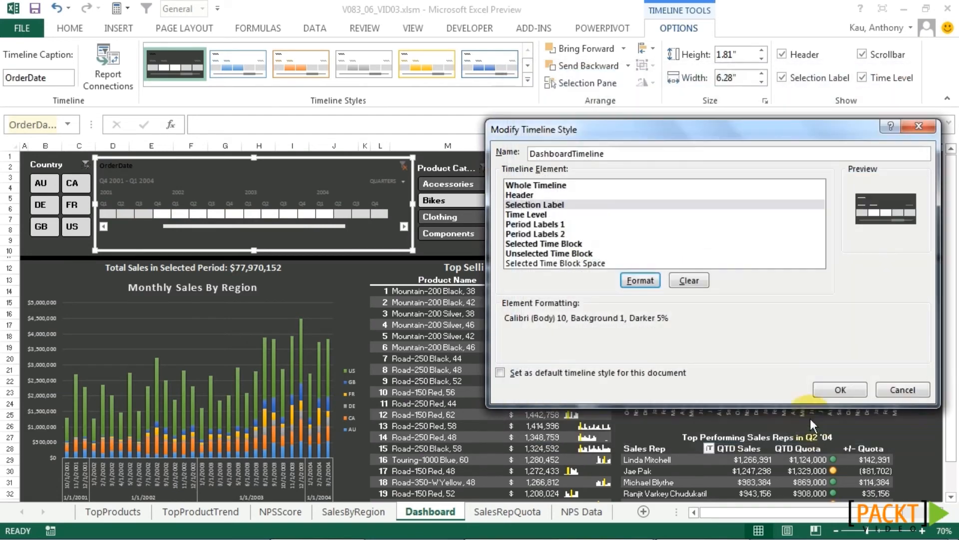
Set the Time Level element's font color to Background 1, Darker 5%.
{"action": "left_click", "coordinate": [567, 215]}
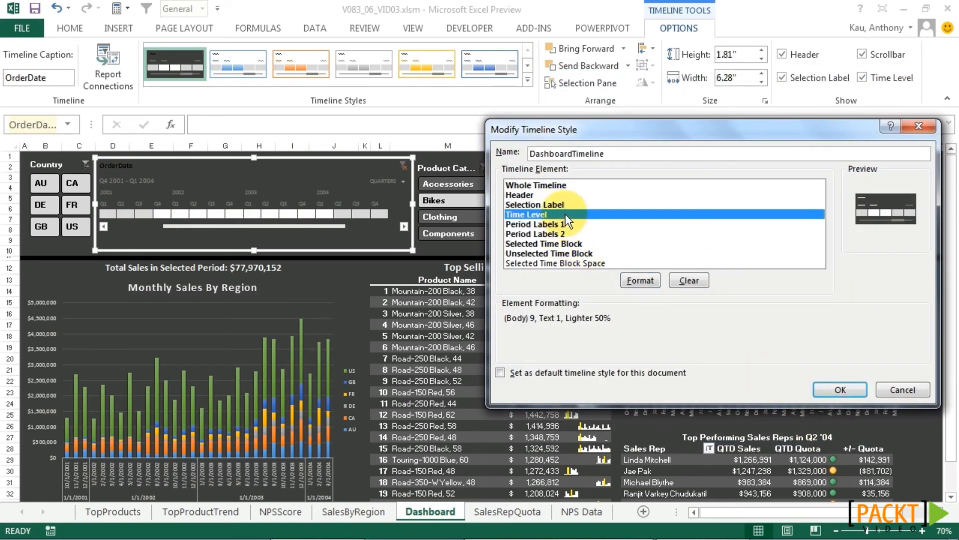
{"action": "left_click", "coordinate": [640, 280]}
{"action": "left_click", "coordinate": [758, 233]}
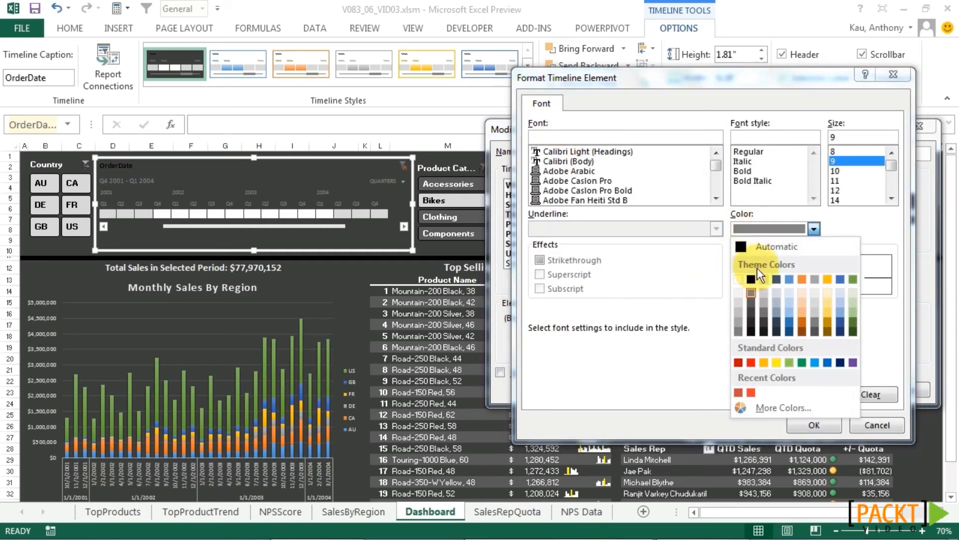
{"action": "left_click", "coordinate": [740, 291]}
{"action": "left_click", "coordinate": [815, 424]}
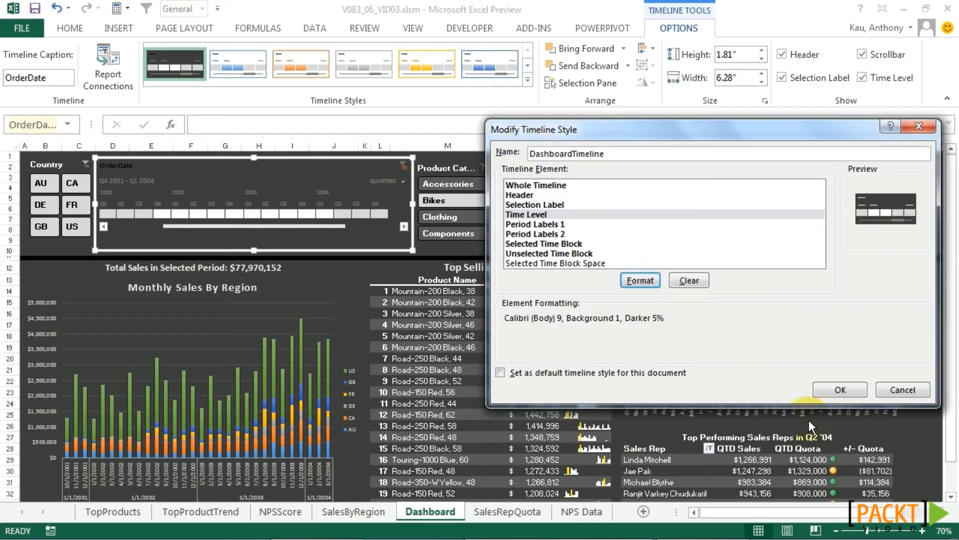
Set the Period Labels 1 element's font color to Background 1, Darker 5%.
{"action": "left_click", "coordinate": [554, 224]}
{"action": "left_click", "coordinate": [640, 281]}
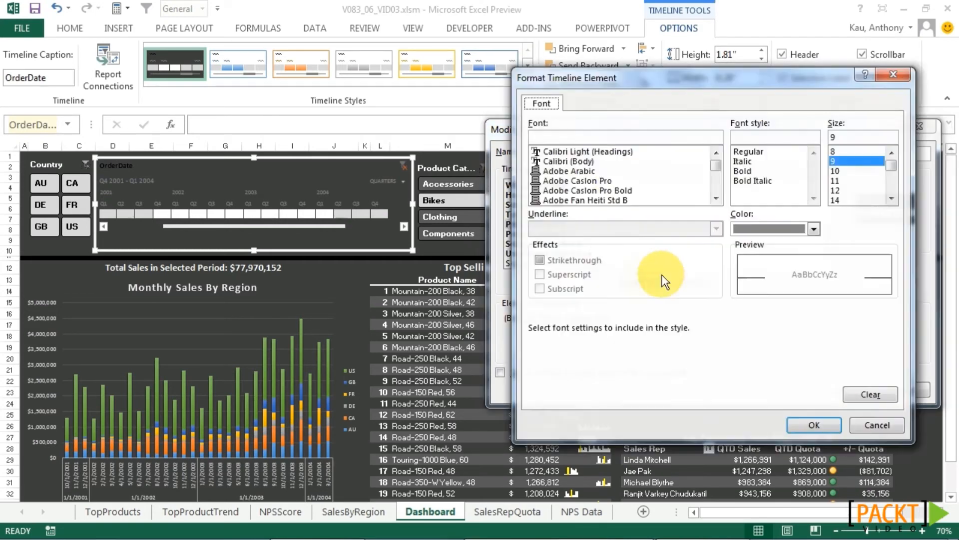
{"action": "left_click", "coordinate": [755, 229]}
{"action": "left_click", "coordinate": [741, 292]}
{"action": "left_click", "coordinate": [803, 426]}
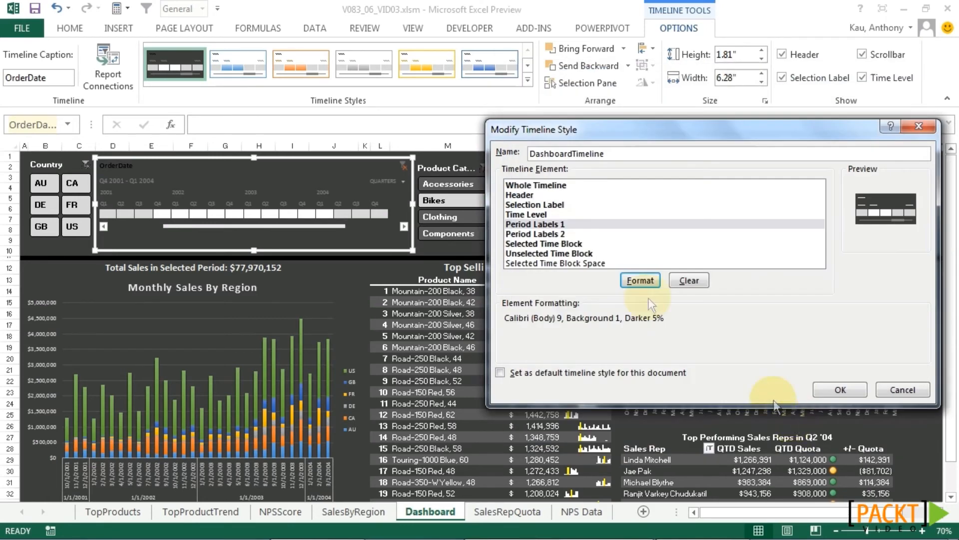
Set the Period Labels 2 element's font color to Background 1, Darker 5% and save the DashboardTimeline style.
{"action": "left_click", "coordinate": [550, 233]}
{"action": "left_click", "coordinate": [633, 274]}
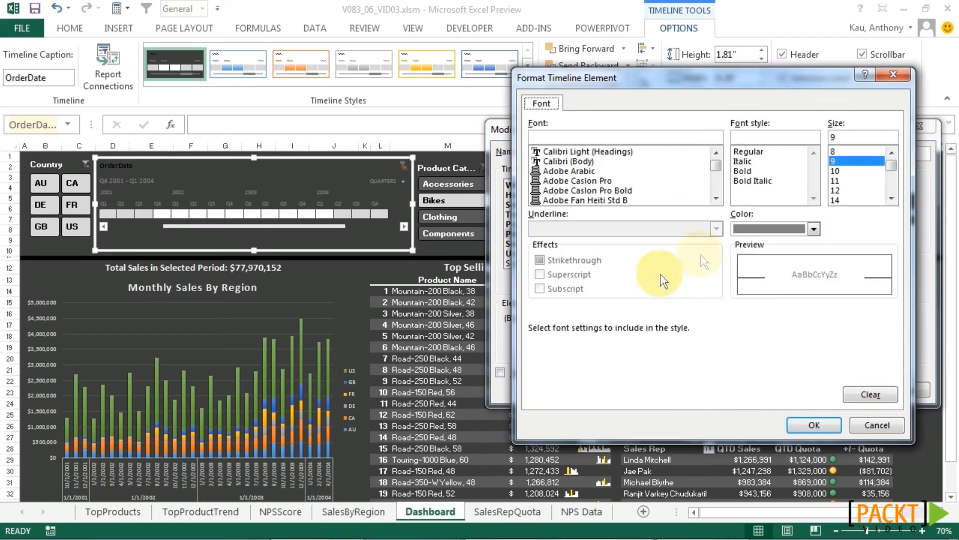
{"action": "left_click", "coordinate": [755, 228]}
{"action": "left_click", "coordinate": [741, 292]}
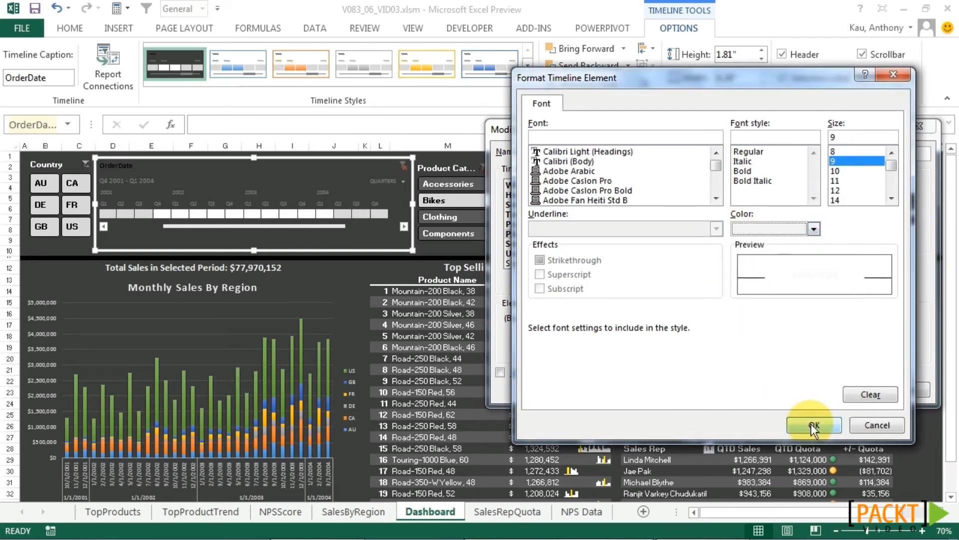
{"action": "left_click", "coordinate": [809, 423]}
{"action": "left_click", "coordinate": [839, 391]}
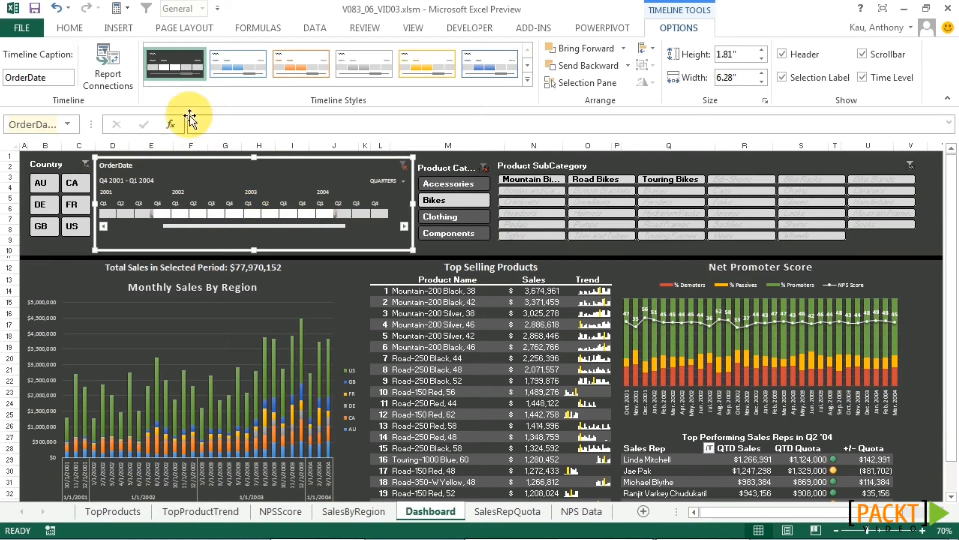
Modify the DashboardTimeline style again, giving its Selected Time Block element a light gray fill.
{"action": "right_click", "coordinate": [184, 57]}
{"action": "left_click", "coordinate": [228, 67]}
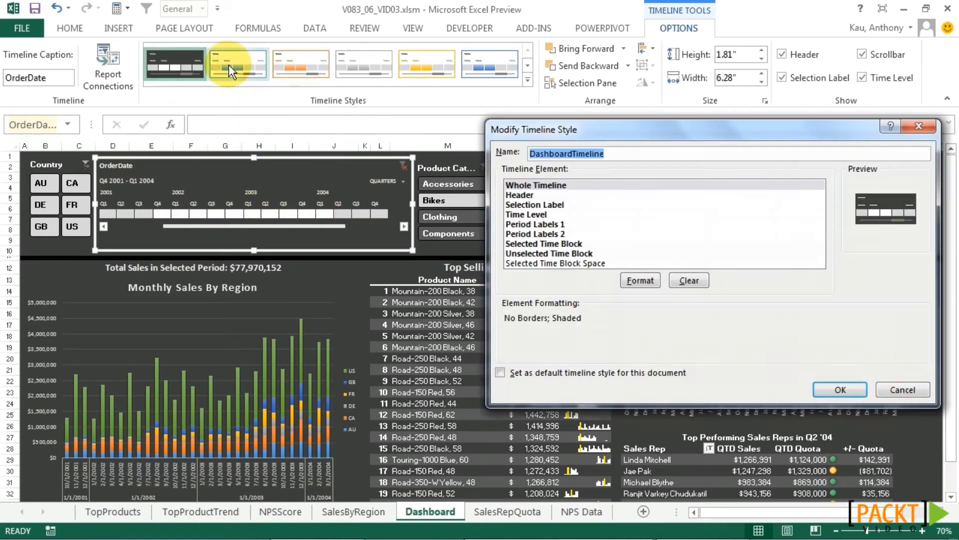
{"action": "left_click", "coordinate": [574, 244]}
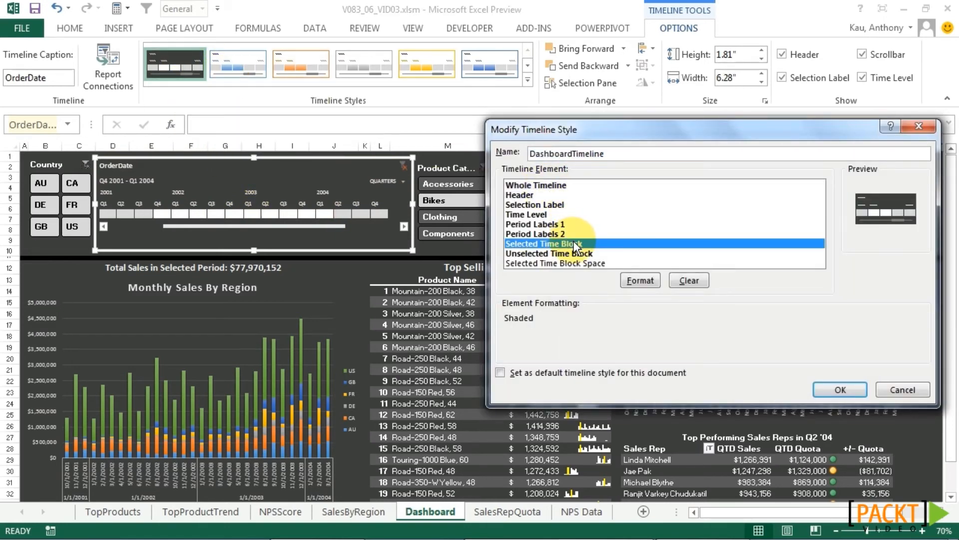
{"action": "left_click", "coordinate": [635, 281]}
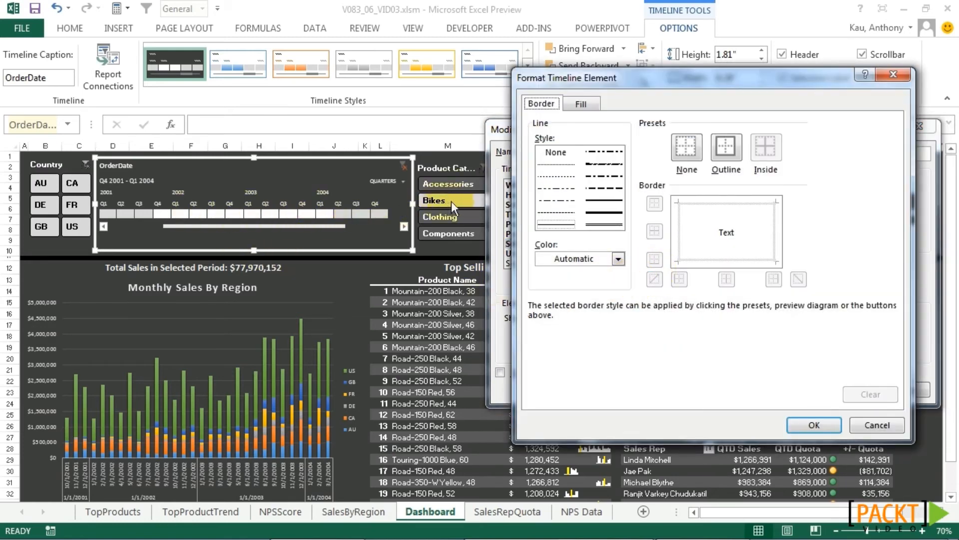
{"action": "left_click", "coordinate": [589, 105]}
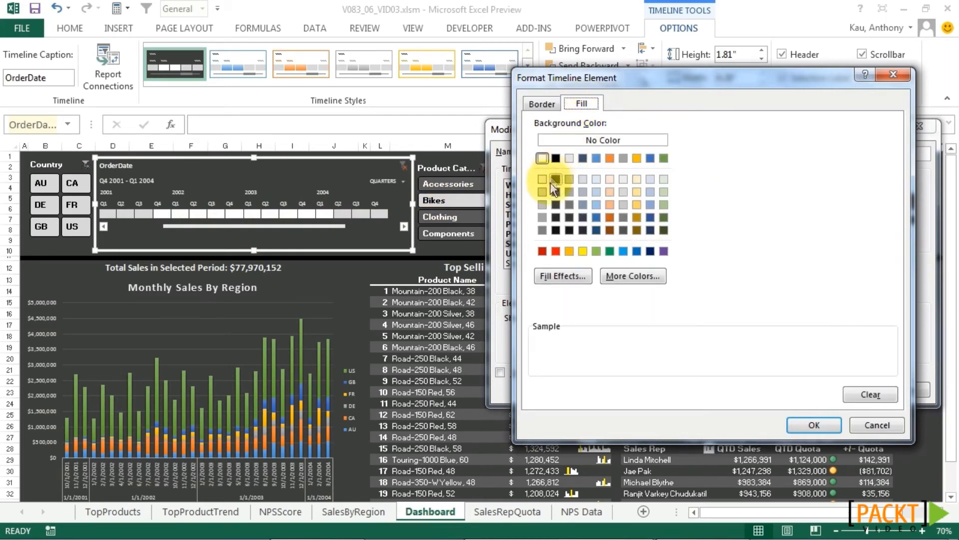
{"action": "left_click", "coordinate": [542, 193]}
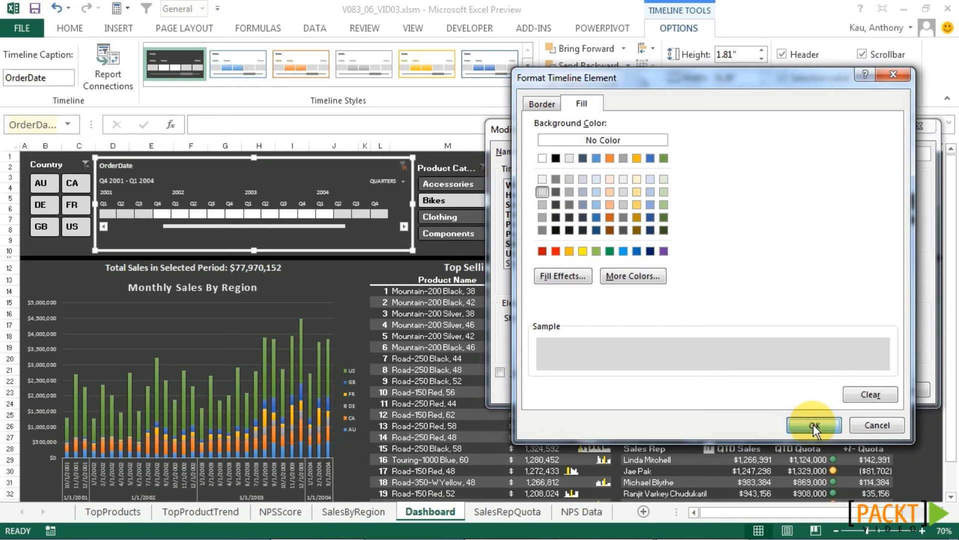
{"action": "left_click", "coordinate": [813, 425]}
Give the Unselected Time Block element a dark gray fill and save the DashboardTimeline style.
{"action": "left_click", "coordinate": [544, 253]}
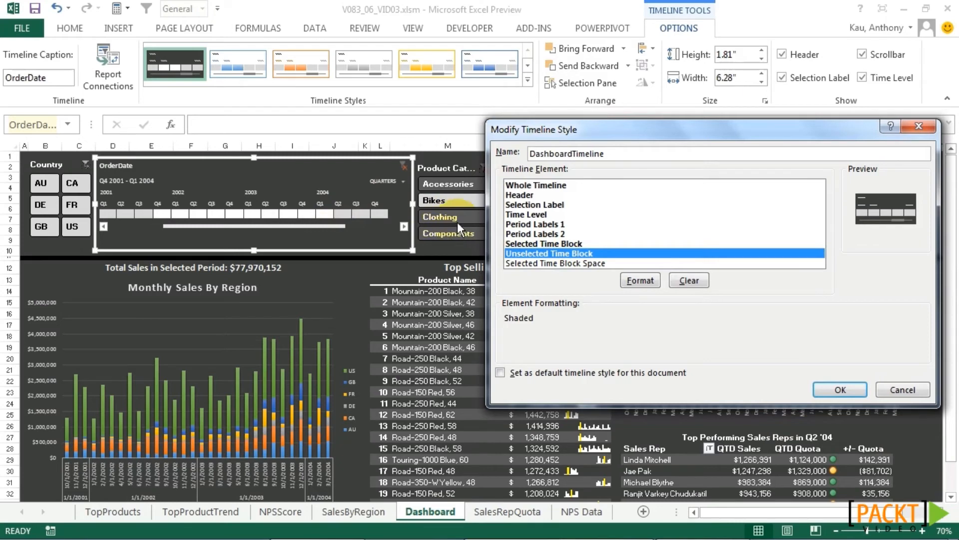
{"action": "left_click", "coordinate": [641, 280]}
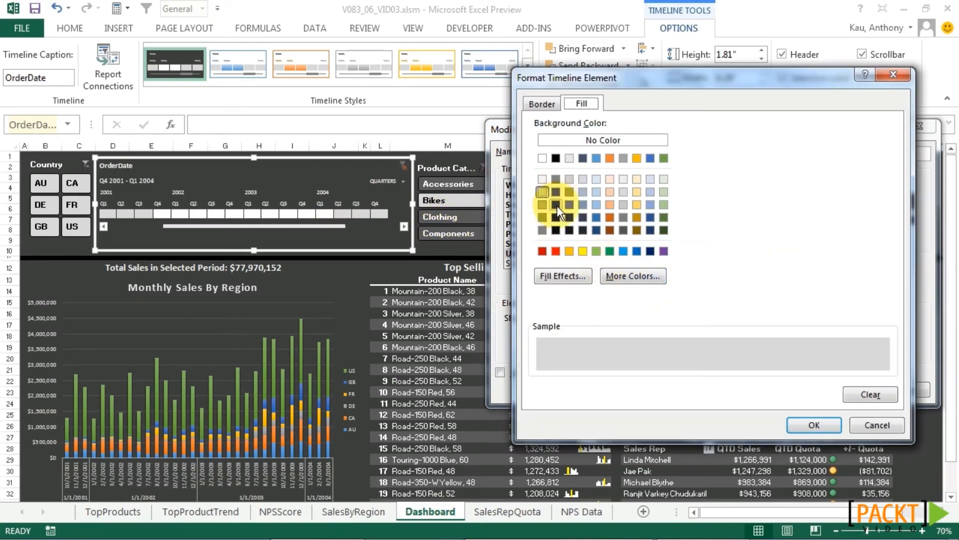
{"action": "left_click", "coordinate": [555, 194]}
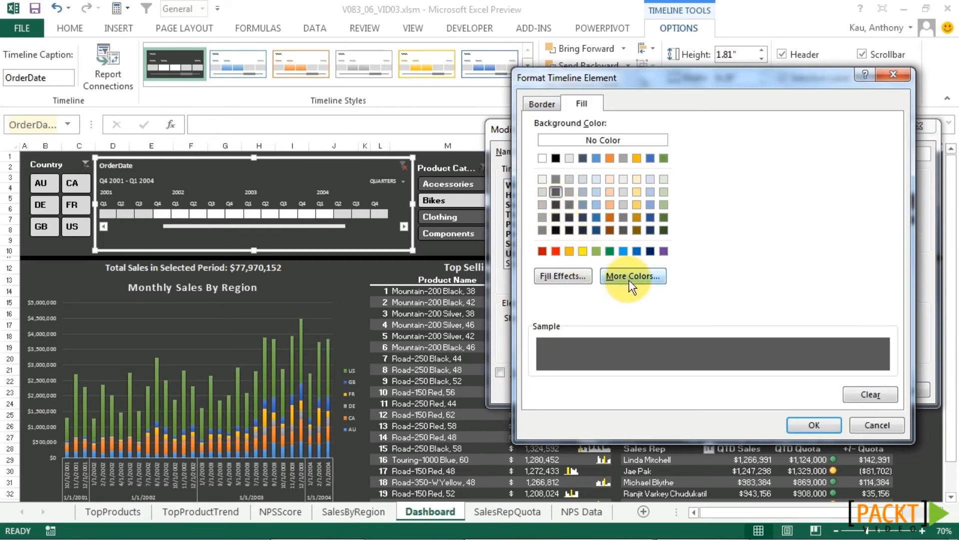
{"action": "left_click", "coordinate": [814, 424]}
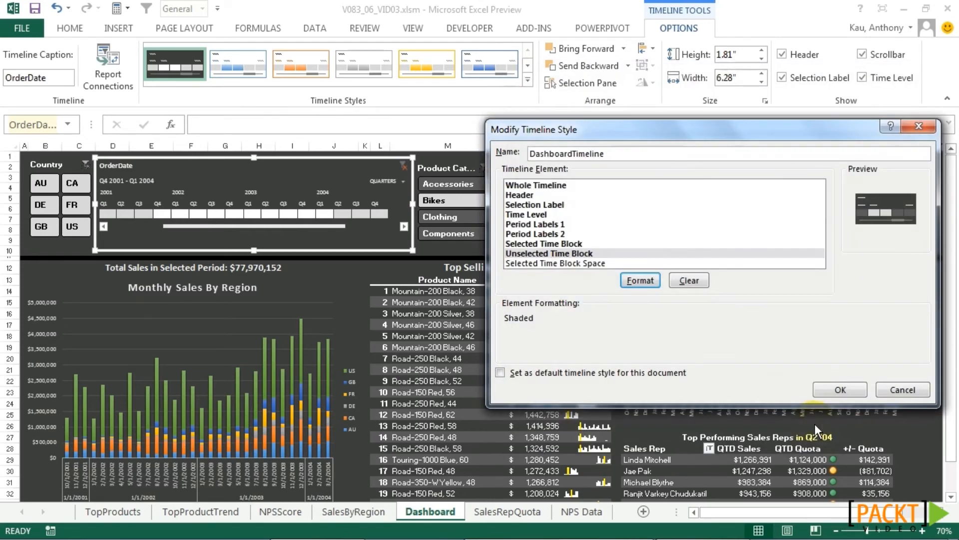
{"action": "left_click", "coordinate": [847, 388]}
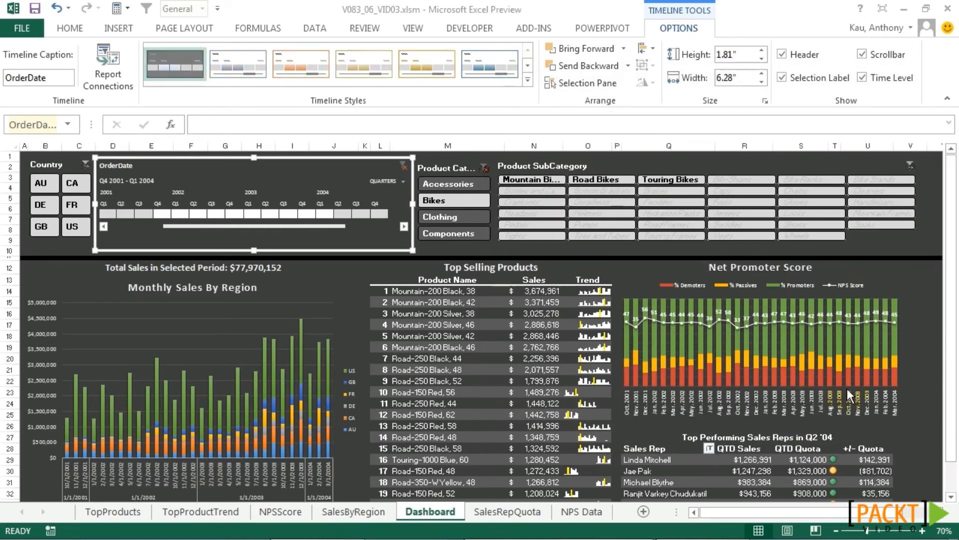
Deselect the OrderDate timeline and filter it to the period Q3 2002 – Q2 2003.
{"action": "left_click", "coordinate": [342, 286]}
{"action": "left_click", "coordinate": [400, 324]}
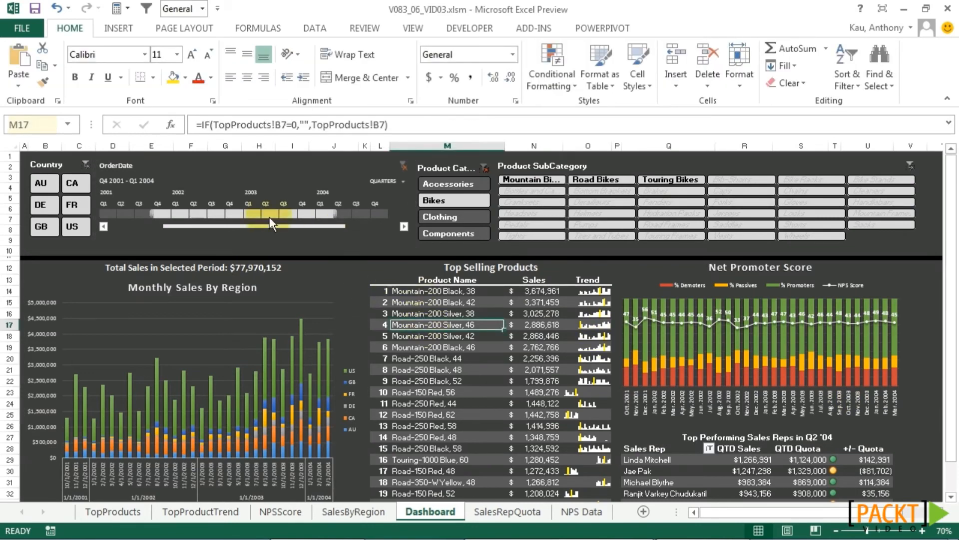
{"action": "left_click_drag", "start_coordinate": [214, 215], "coordinate": [279, 211]}
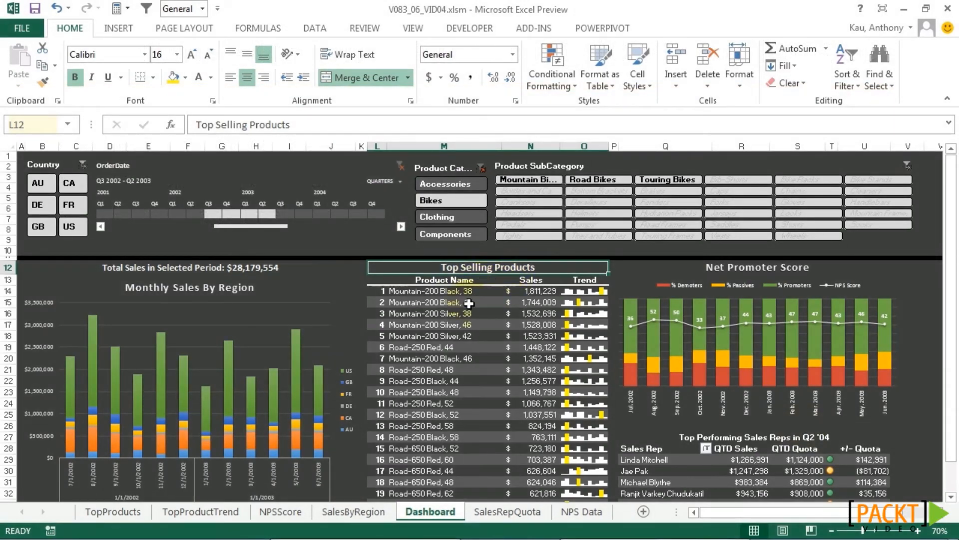
Check the TopProducts sheet's product list, and enter "More Top Sellers >>" in Dashboard cell M34 below the Top Selling Products table.
{"action": "scroll", "coordinate": [475, 329], "scroll_direction": "down", "scroll_amount": 2}
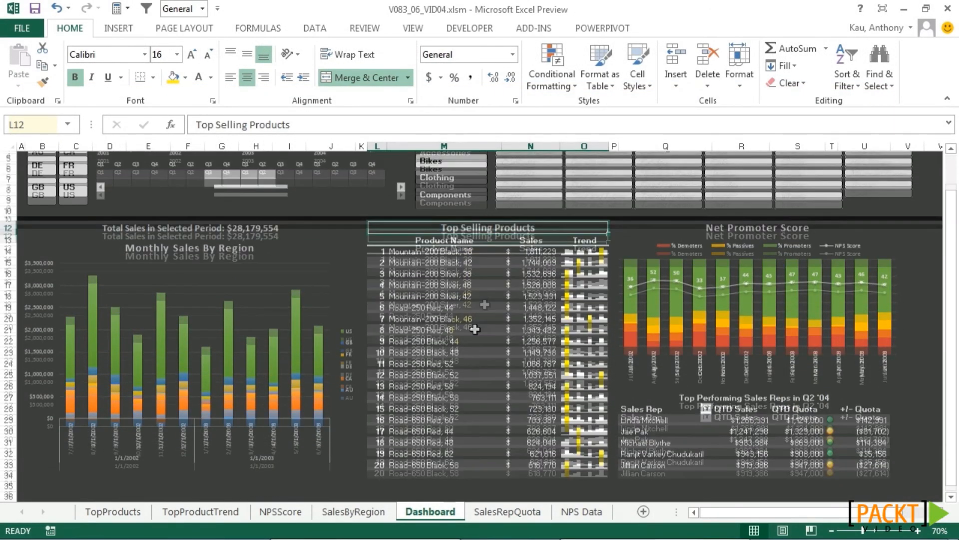
{"action": "left_click", "coordinate": [407, 453]}
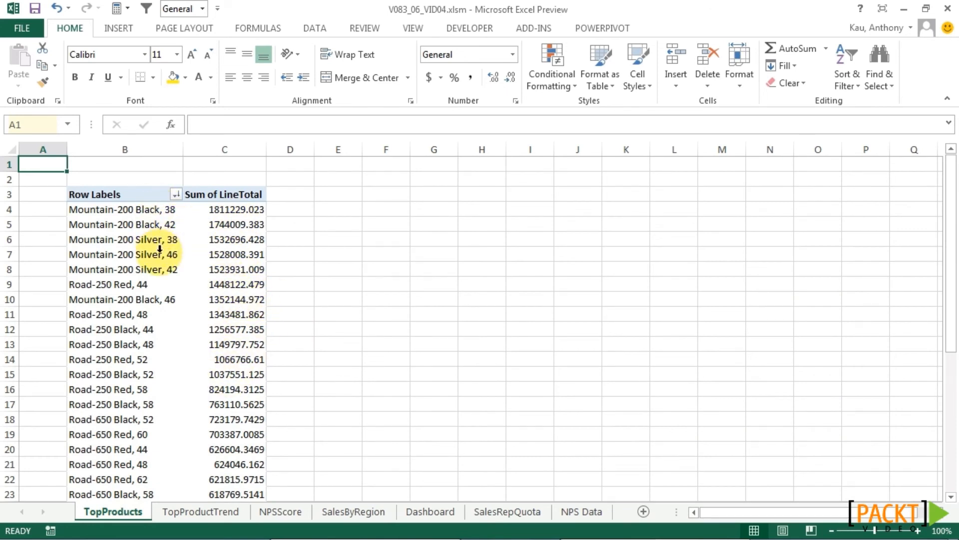
{"action": "left_click", "coordinate": [429, 512]}
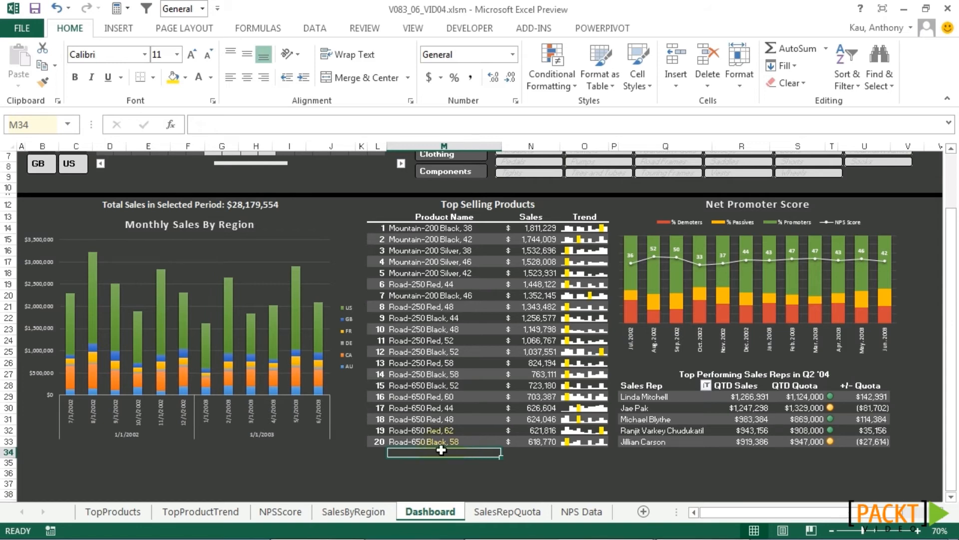
{"action": "type", "text": "More Top Se"}
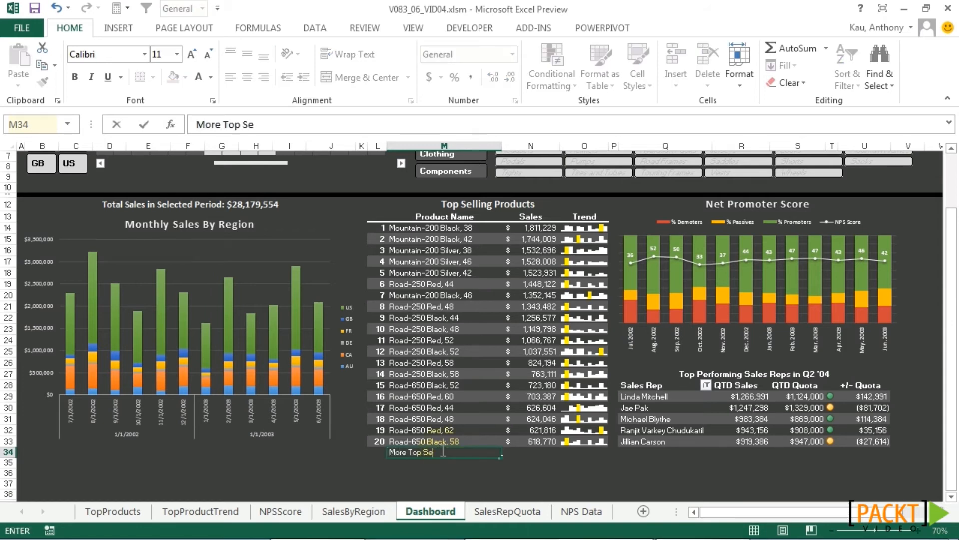
{"action": "type", "text": "llers >>"}
{"action": "left_click", "coordinate": [448, 472]}
Start a hyperlink on cell M34 that points to cell A1 of the TopProducts sheet in this document.
{"action": "left_click", "coordinate": [447, 454]}
{"action": "right_click", "coordinate": [448, 455]}
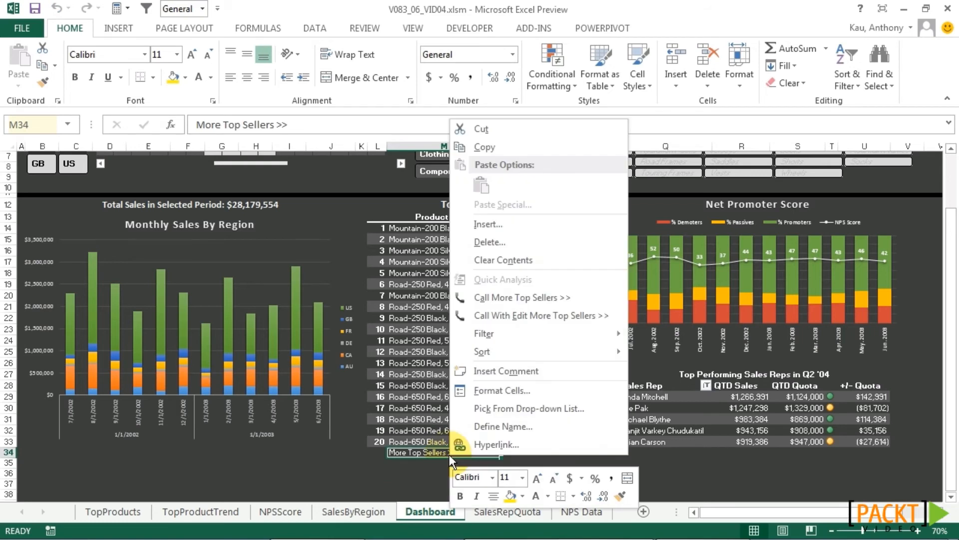
{"action": "left_click", "coordinate": [499, 445]}
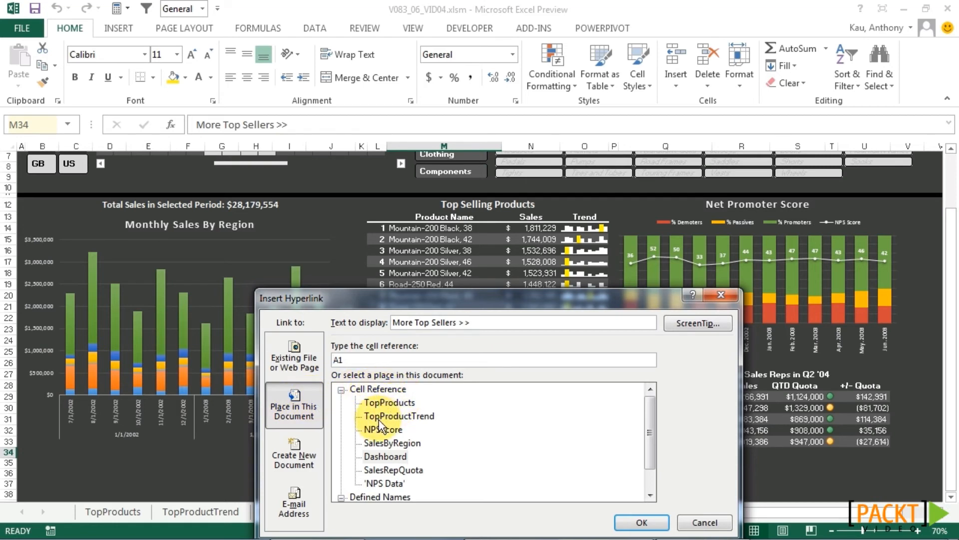
{"action": "left_click", "coordinate": [390, 403]}
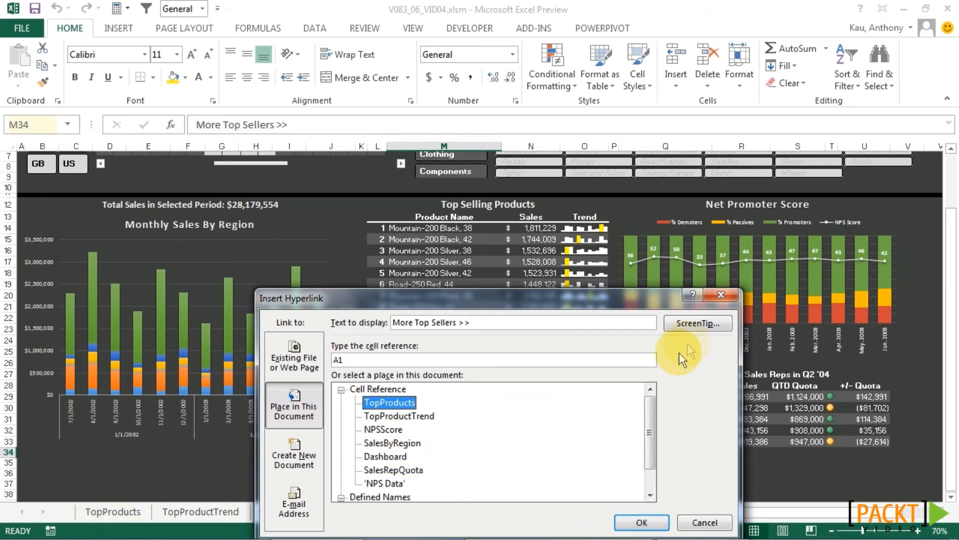
Set the hyperlink's ScreenTip to "Click to see More Top Selling Products".
{"action": "left_click", "coordinate": [708, 324]}
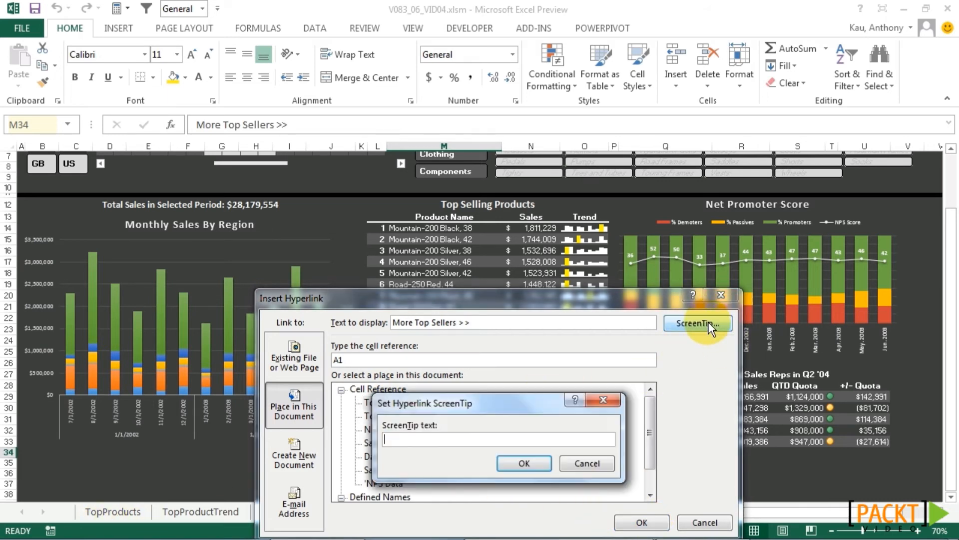
{"action": "type", "text": "Link to More Top Seller"}
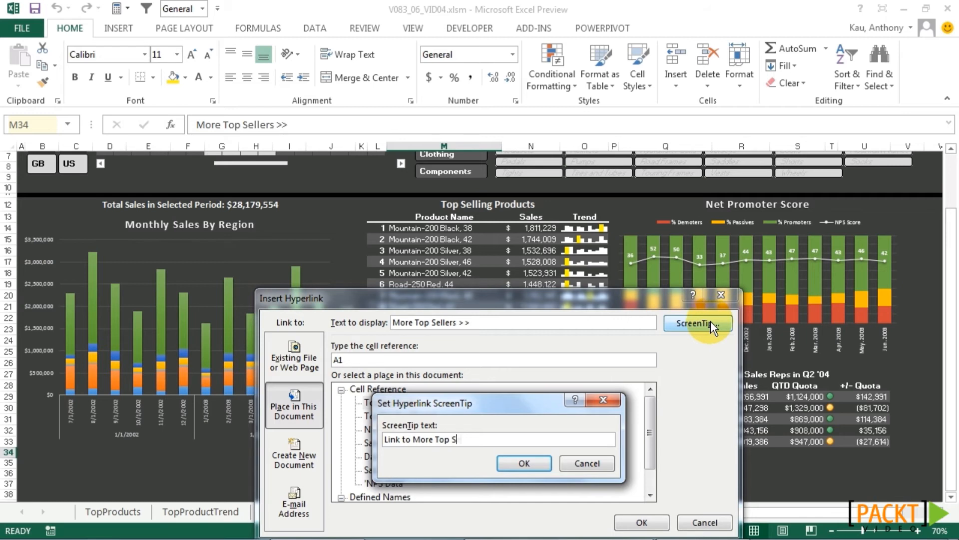
{"action": "key", "text": "BackSpace"}
{"action": "key", "text": "BackSpace"}
{"action": "type", "text": "ing Products"}
{"action": "double_click", "coordinate": [392, 439]}
{"action": "type", "text": "Click"}
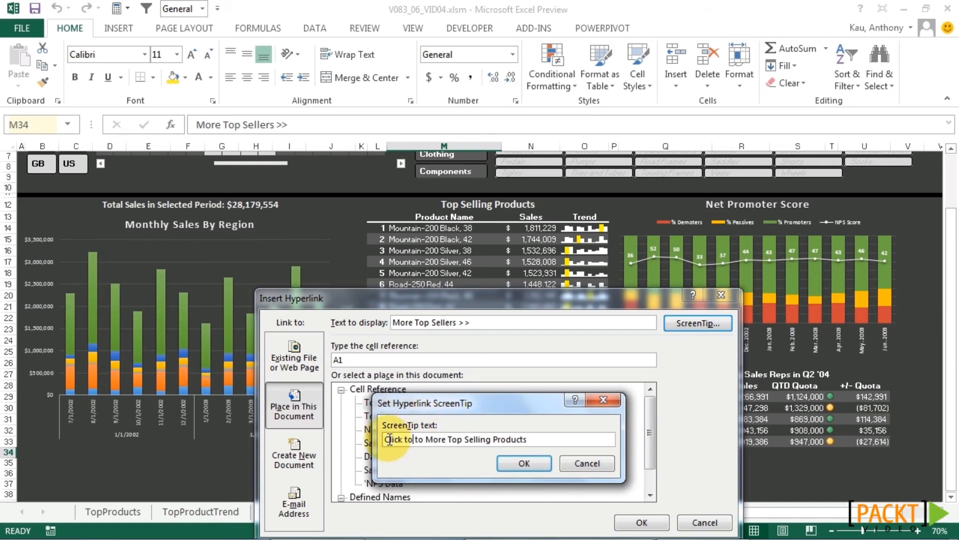
{"action": "key", "text": "BackSpace"}
{"action": "type", "text": "see"}
{"action": "left_click", "coordinate": [504, 463]}
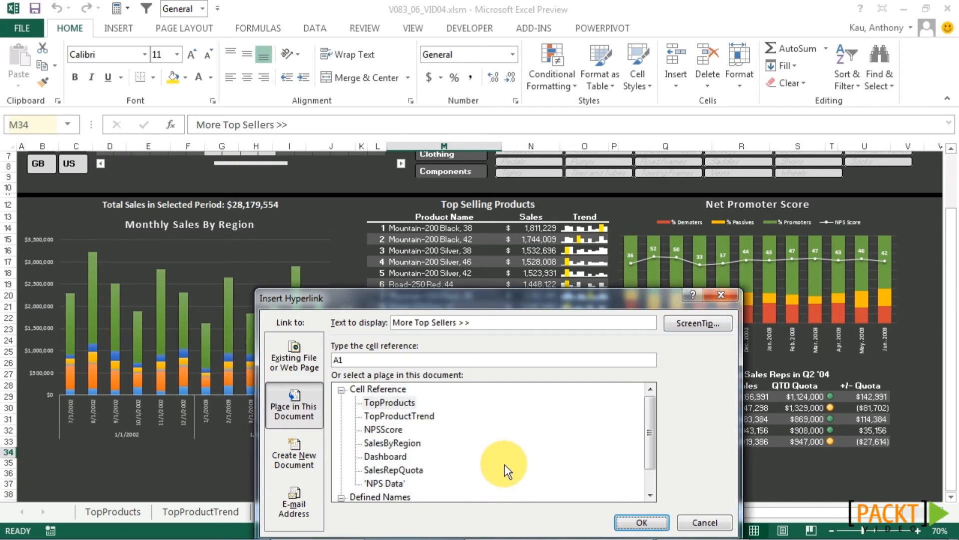
Finish the hyperlink on cell M34 to the TopProducts sheet, and follow it once before returning to the Dashboard sheet.
{"action": "left_click", "coordinate": [383, 404]}
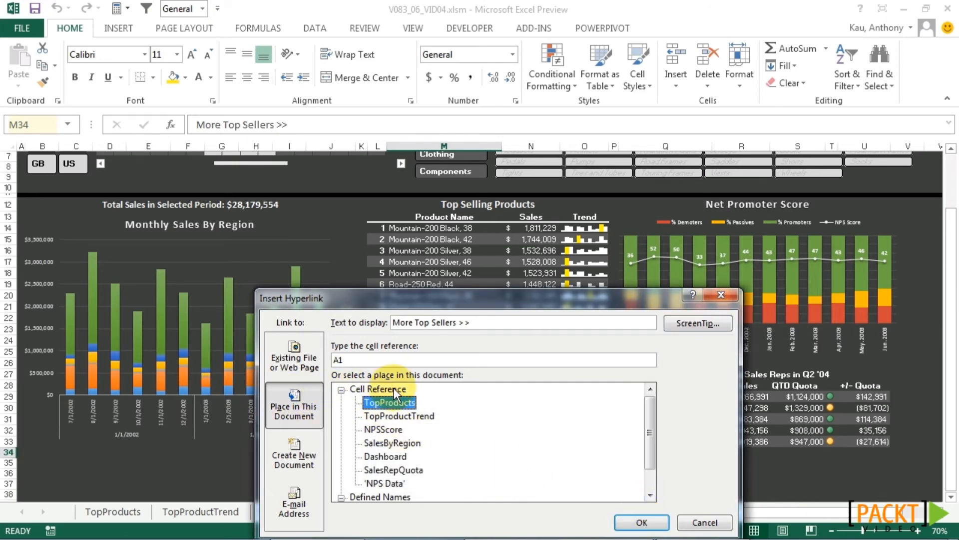
{"action": "left_click", "coordinate": [641, 522]}
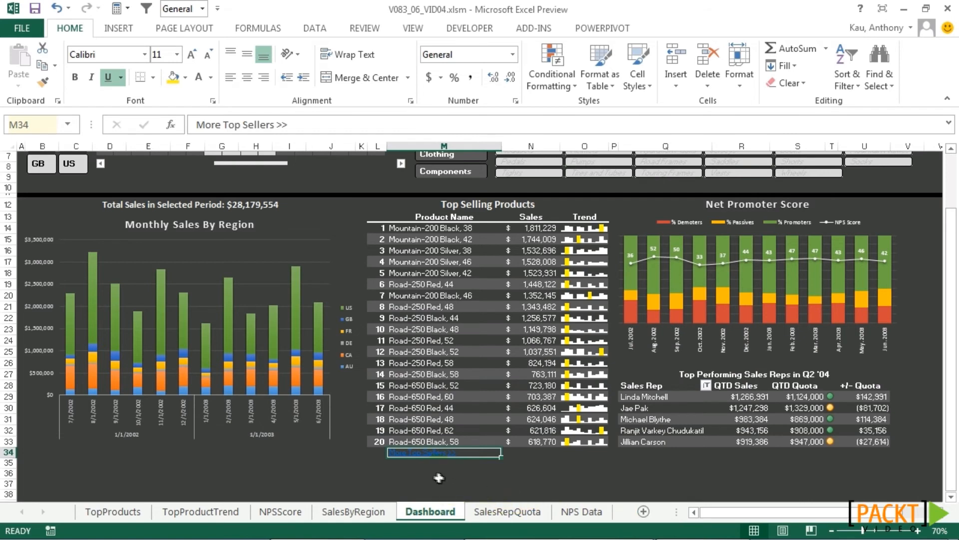
{"action": "mouse_move", "coordinate": [438, 459]}
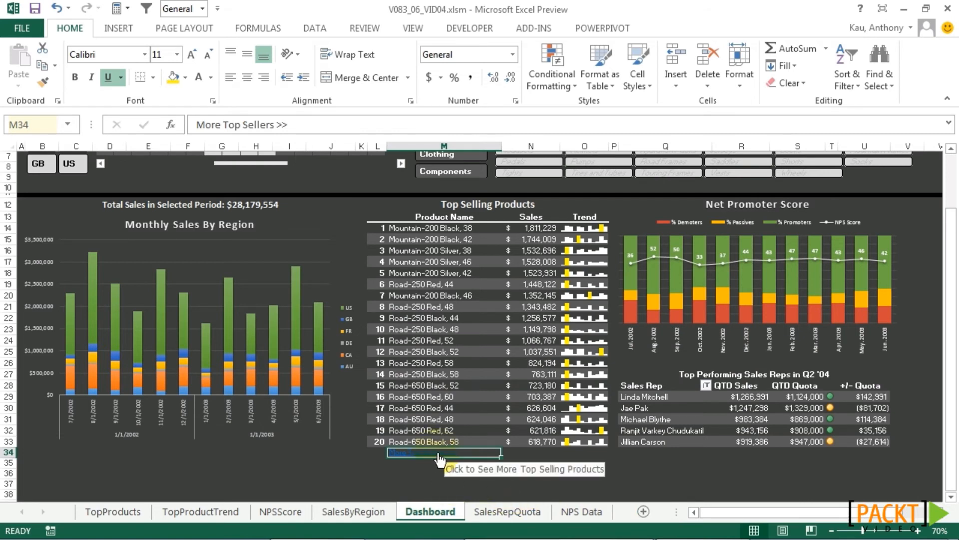
{"action": "left_click", "coordinate": [439, 456]}
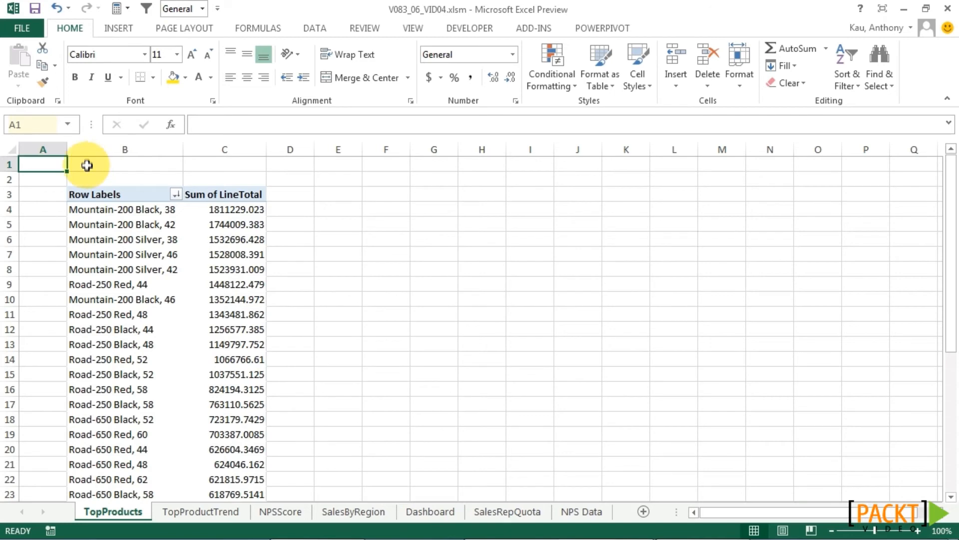
{"action": "left_click", "coordinate": [431, 511]}
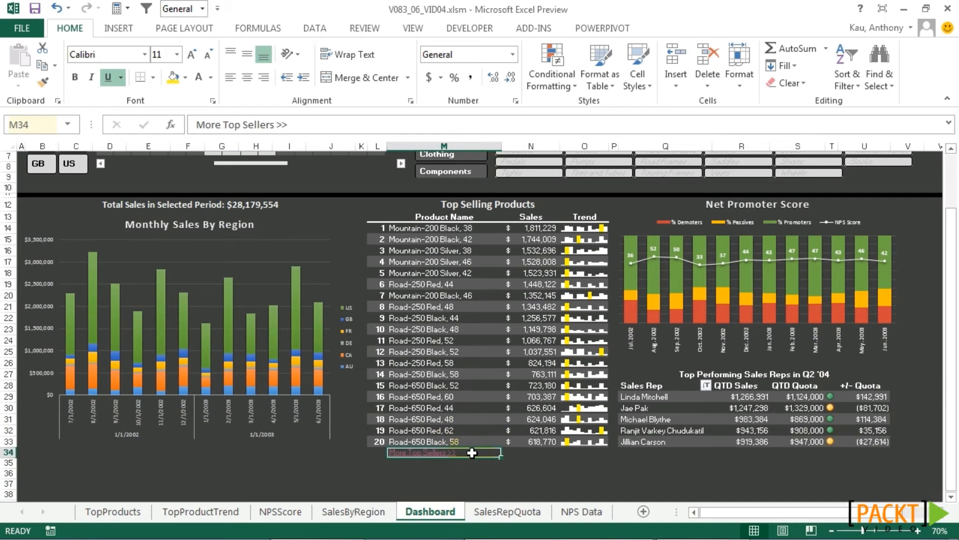
Make the "More Top Sellers >>" link text in cell M34 white and bold.
{"action": "left_click", "coordinate": [430, 473]}
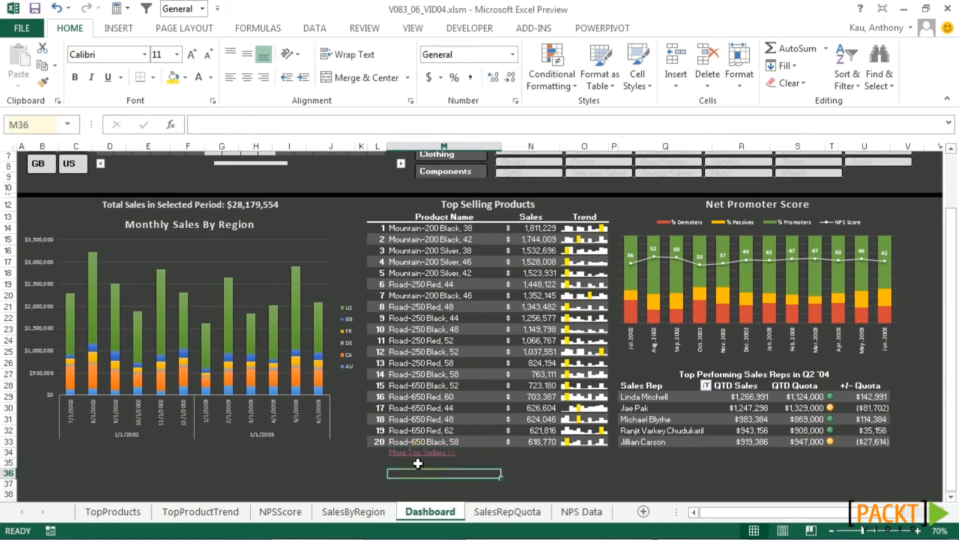
{"action": "left_click", "coordinate": [463, 452]}
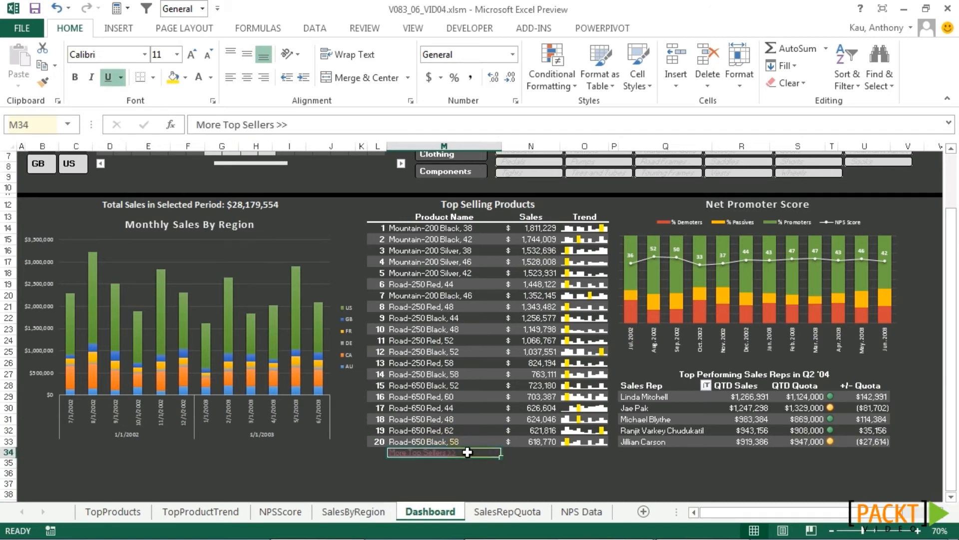
{"action": "left_click", "coordinate": [199, 79]}
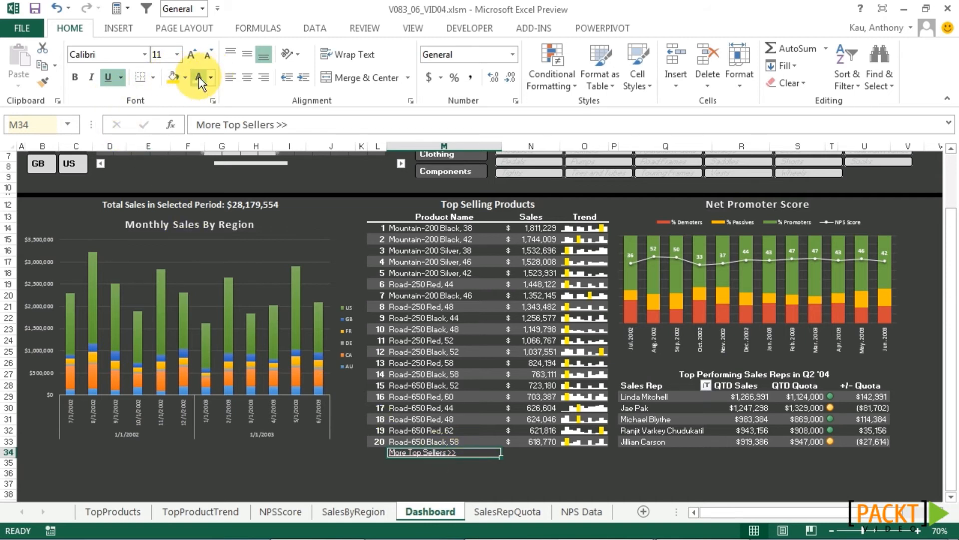
{"action": "left_click", "coordinate": [80, 79]}
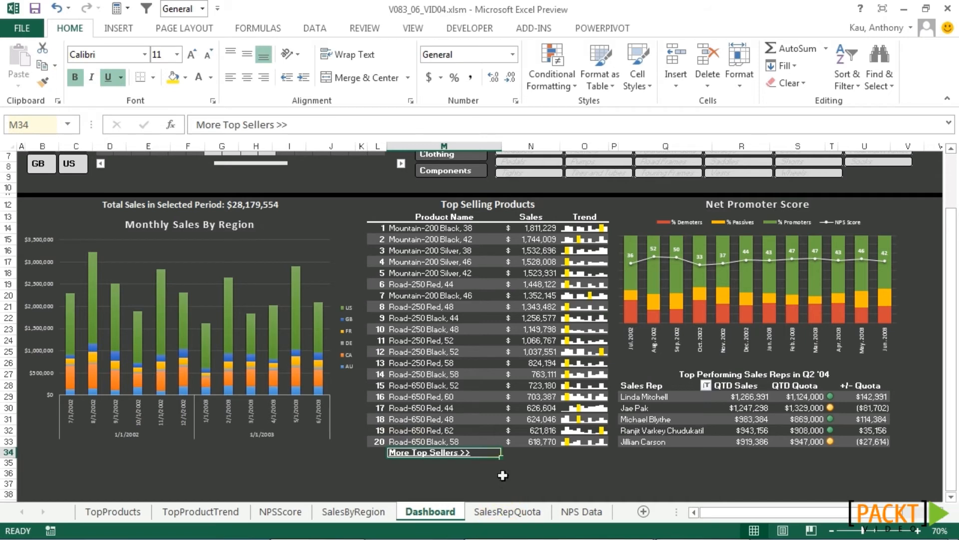
Exclude the font settings from the Hyperlink cell style, and remove the underline from cell M34's link text.
{"action": "left_click", "coordinate": [489, 462]}
{"action": "left_click", "coordinate": [484, 452]}
{"action": "left_click", "coordinate": [604, 85]}
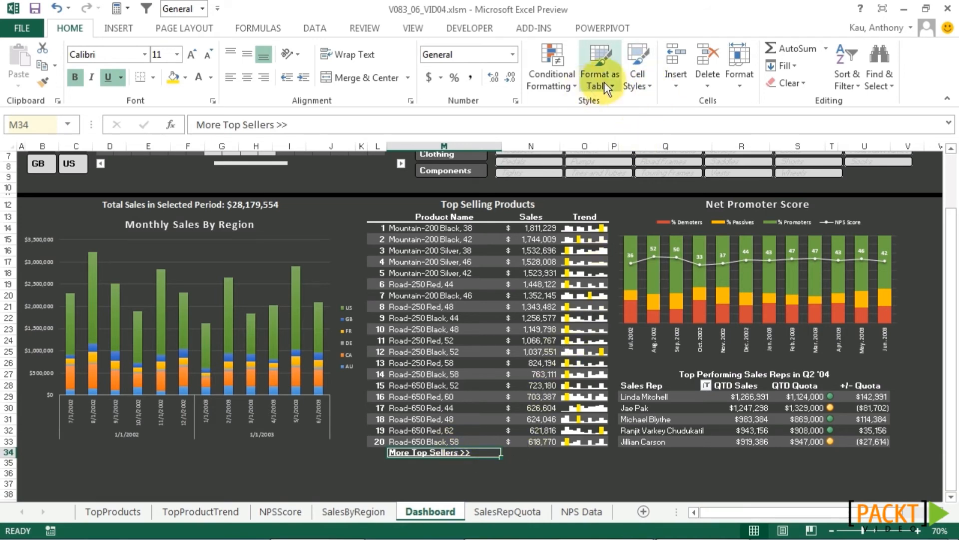
{"action": "left_click", "coordinate": [635, 71]}
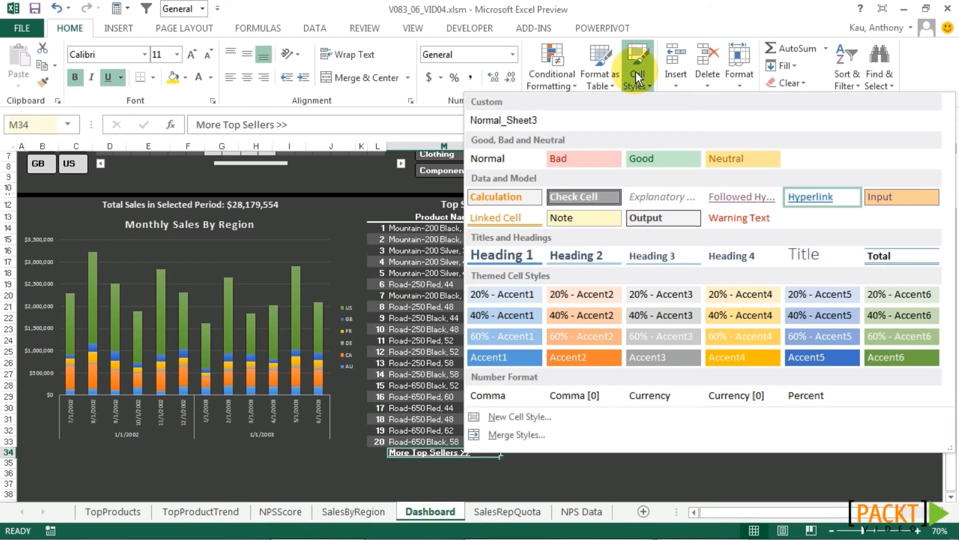
{"action": "right_click", "coordinate": [810, 198]}
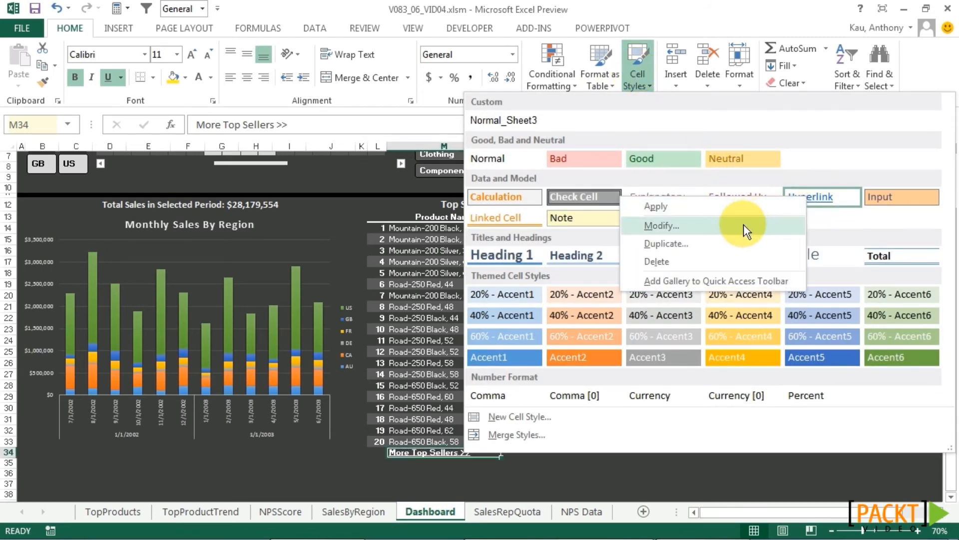
{"action": "left_click", "coordinate": [744, 224]}
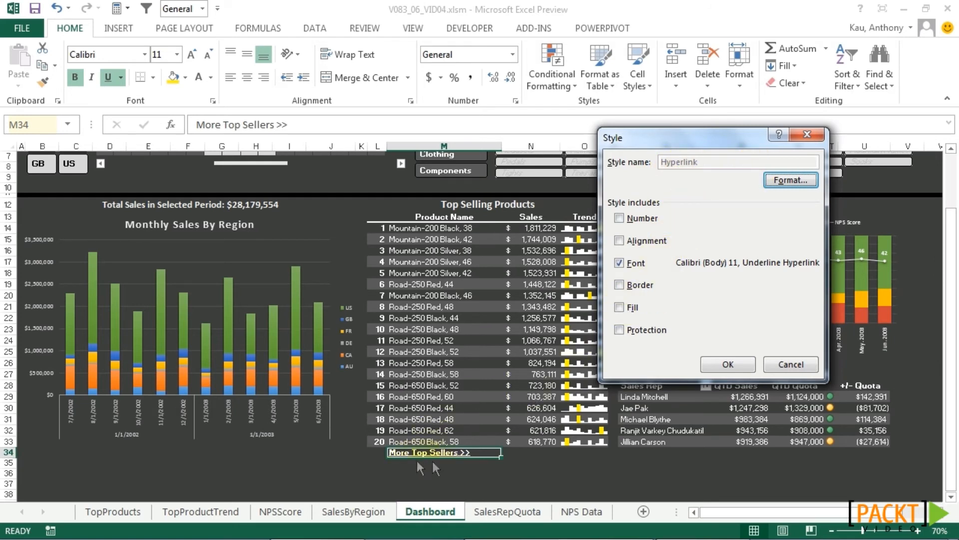
{"action": "left_click", "coordinate": [619, 263]}
{"action": "left_click", "coordinate": [726, 361]}
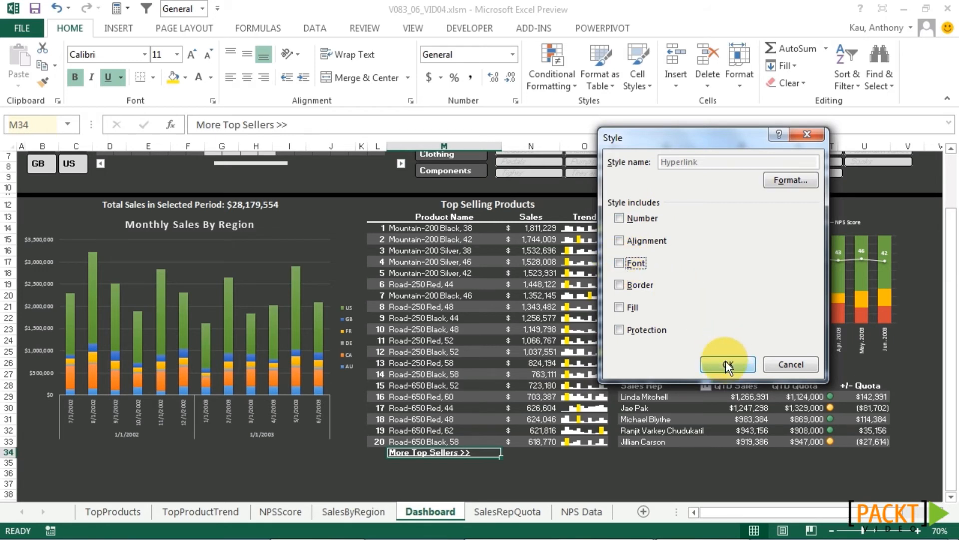
{"action": "left_click", "coordinate": [108, 76]}
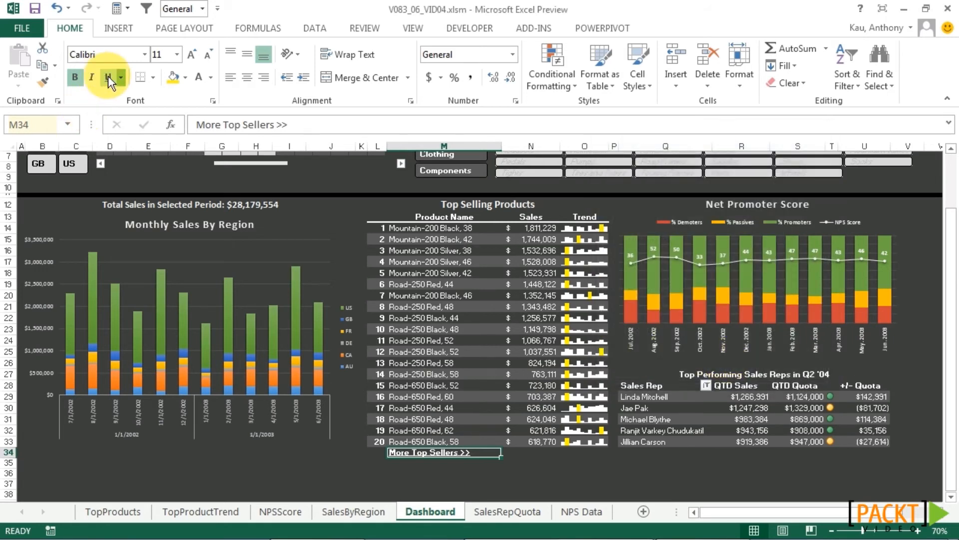
{"action": "left_click", "coordinate": [531, 473]}
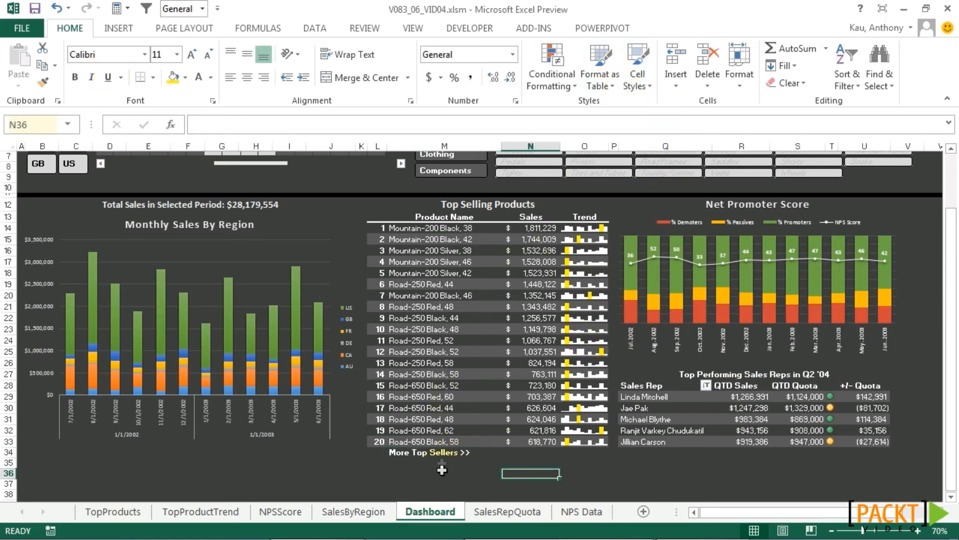
Review the font and underline options available for the Hyperlink cell style, leaving them as they are.
{"action": "left_click", "coordinate": [644, 78]}
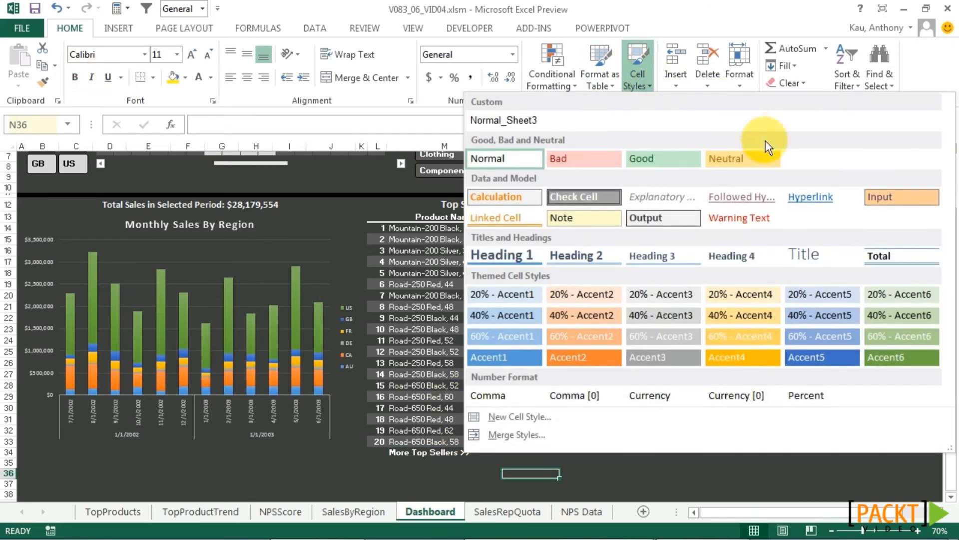
{"action": "right_click", "coordinate": [803, 195]}
{"action": "left_click", "coordinate": [734, 222]}
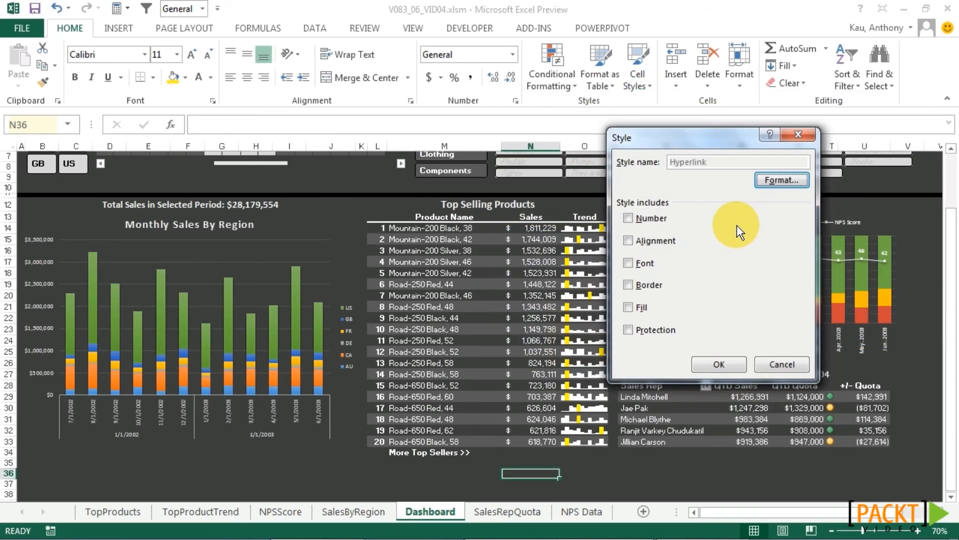
{"action": "left_click", "coordinate": [777, 181]}
{"action": "left_click", "coordinate": [625, 241]}
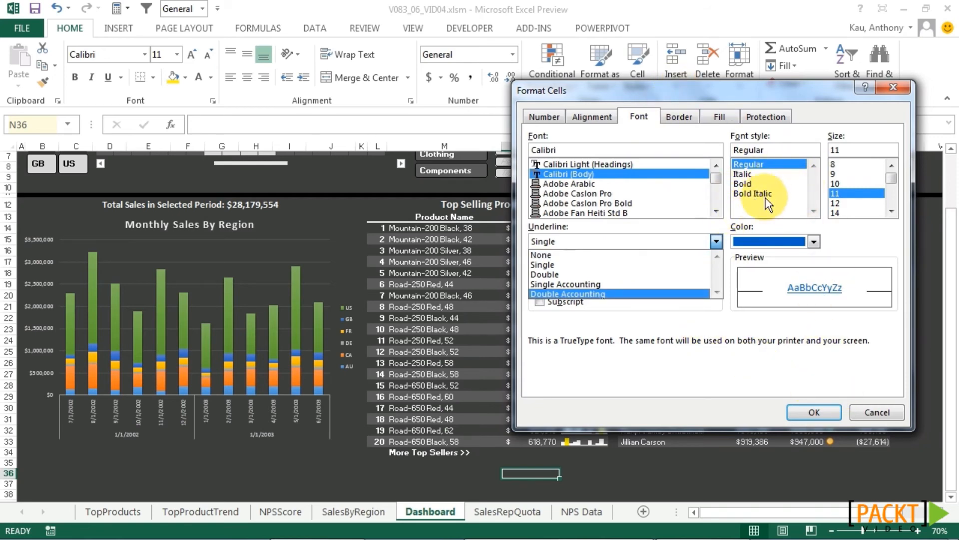
{"action": "left_click", "coordinate": [879, 411]}
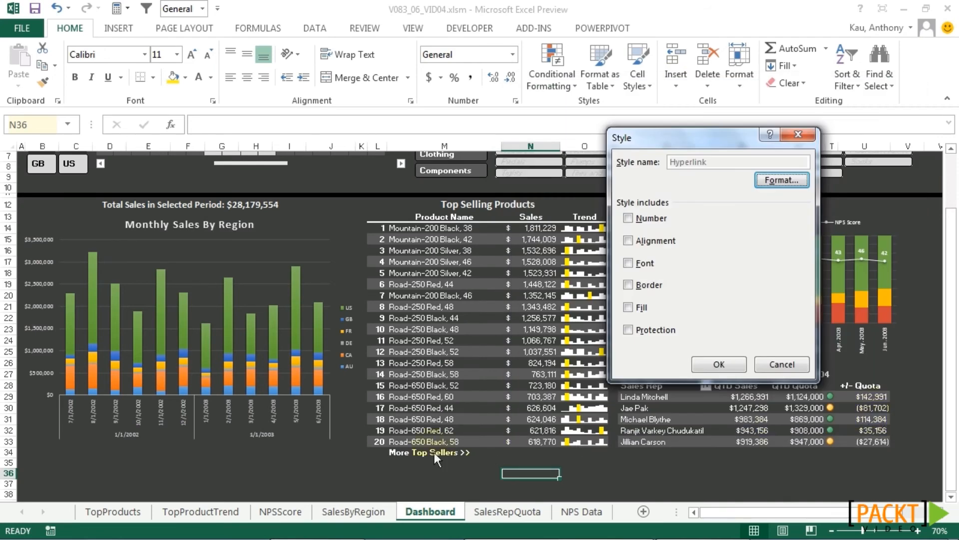
{"action": "left_click", "coordinate": [793, 352]}
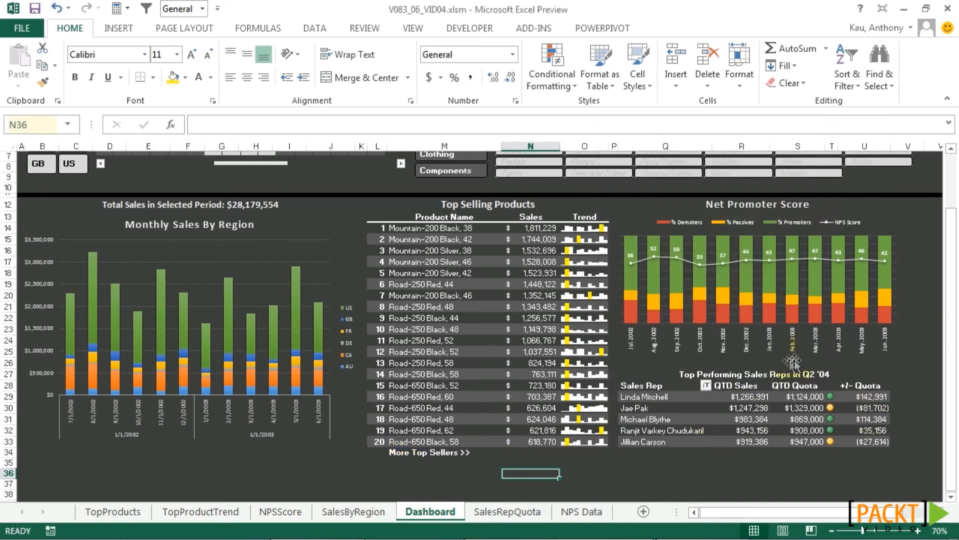
Test the "More Top Sellers >>" link to the TopProducts sheet and return to the Dashboard sheet.
{"action": "left_click", "coordinate": [429, 453]}
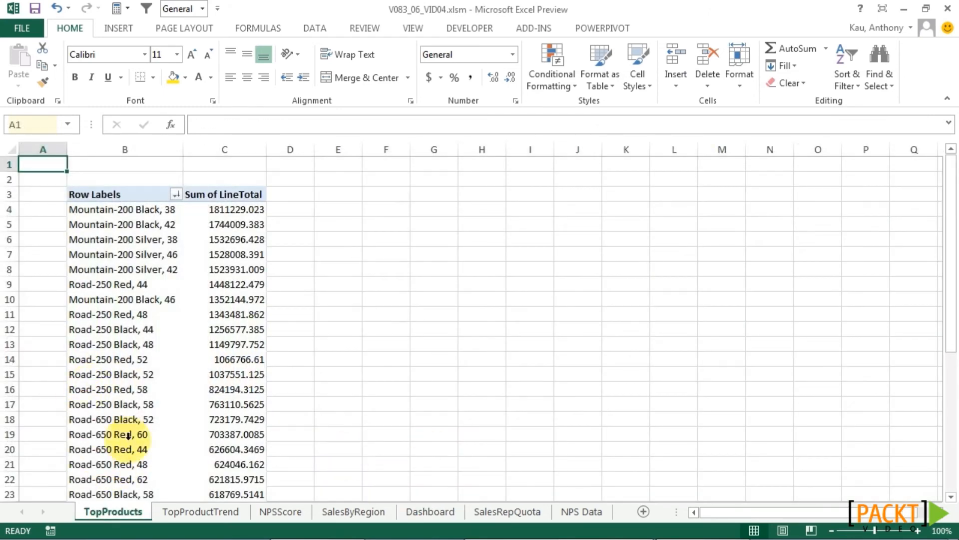
{"action": "left_click", "coordinate": [418, 512]}
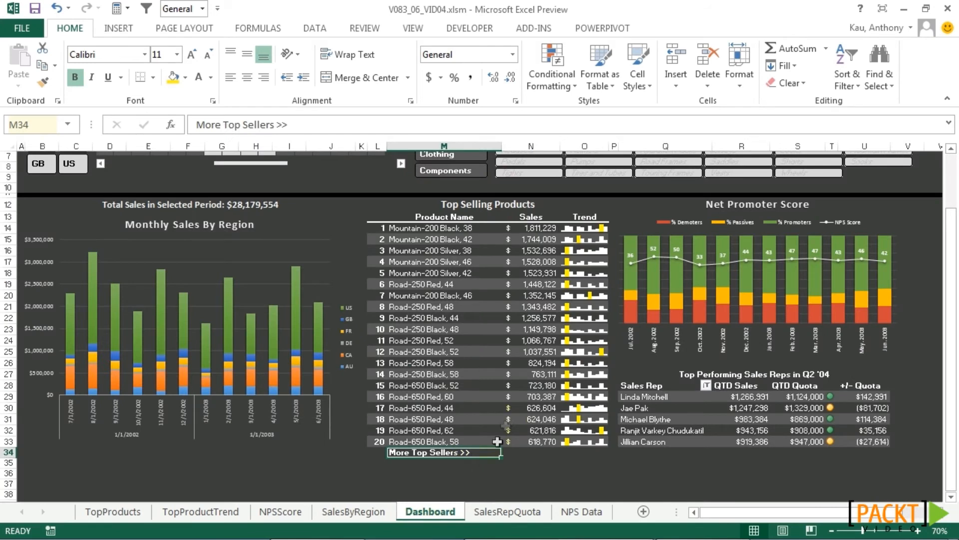
{"action": "left_click", "coordinate": [542, 461]}
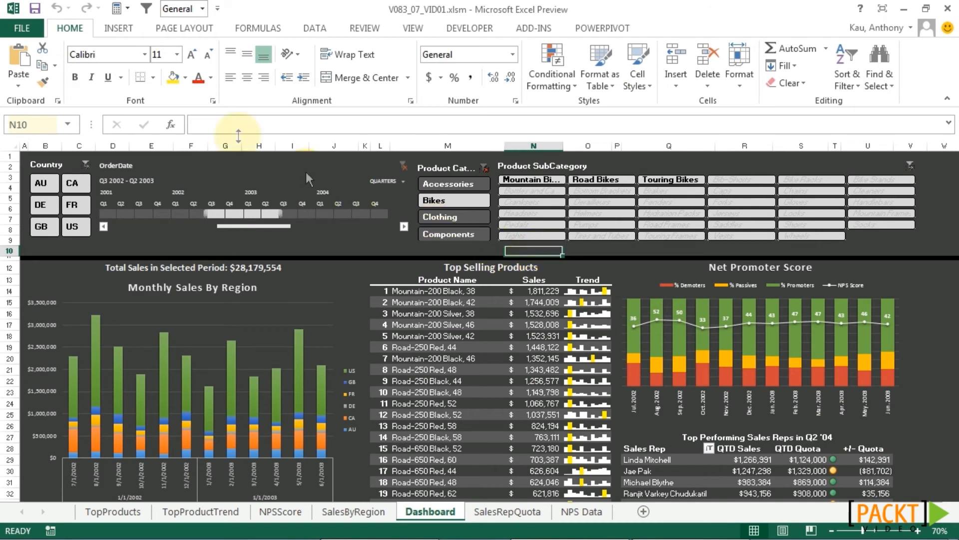
Insert a Power View sheet and build a table of CountryRegionCode and LineTotal from tmpOrderDetail.
{"action": "left_click", "coordinate": [117, 28]}
{"action": "left_click", "coordinate": [504, 74]}
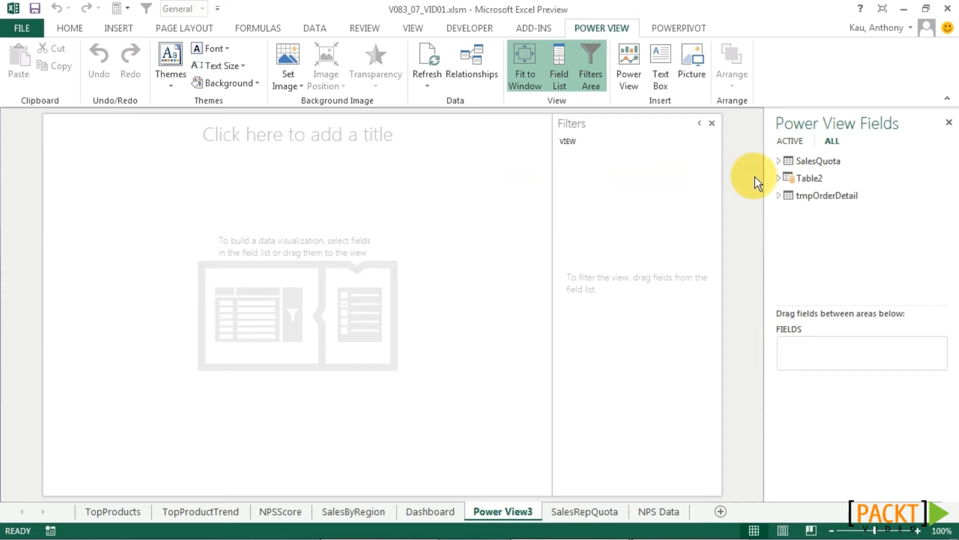
{"action": "left_click", "coordinate": [779, 196]}
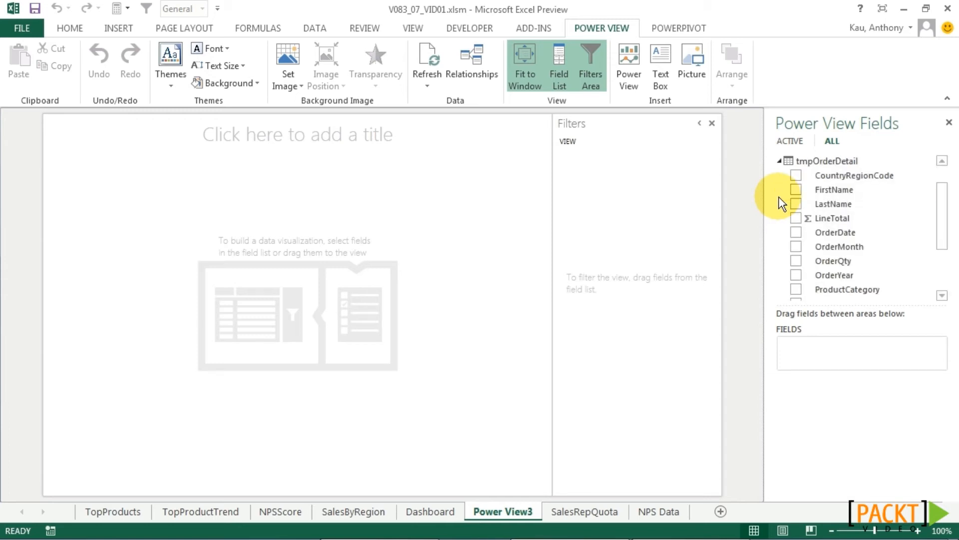
{"action": "left_click_drag", "start_coordinate": [851, 175], "coordinate": [371, 206]}
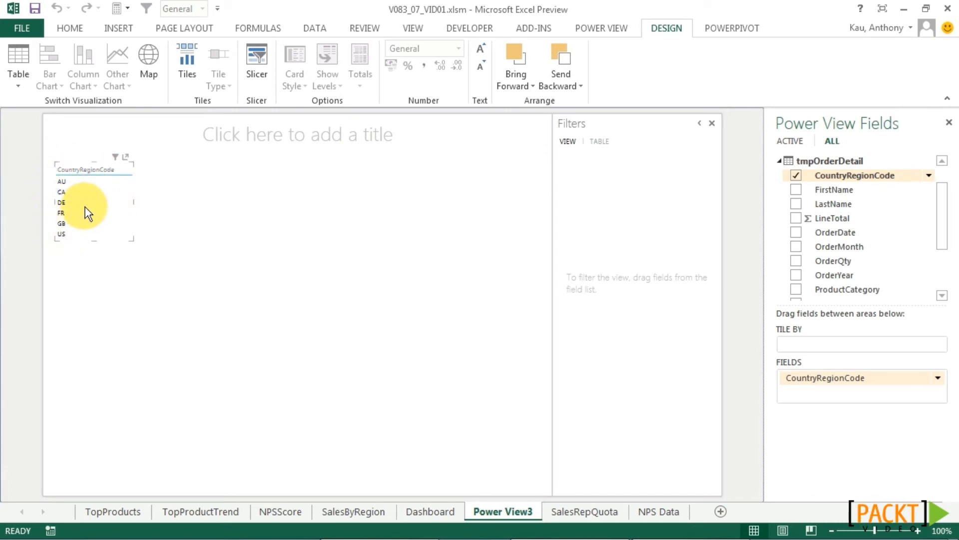
{"action": "left_click_drag", "start_coordinate": [842, 219], "coordinate": [108, 196]}
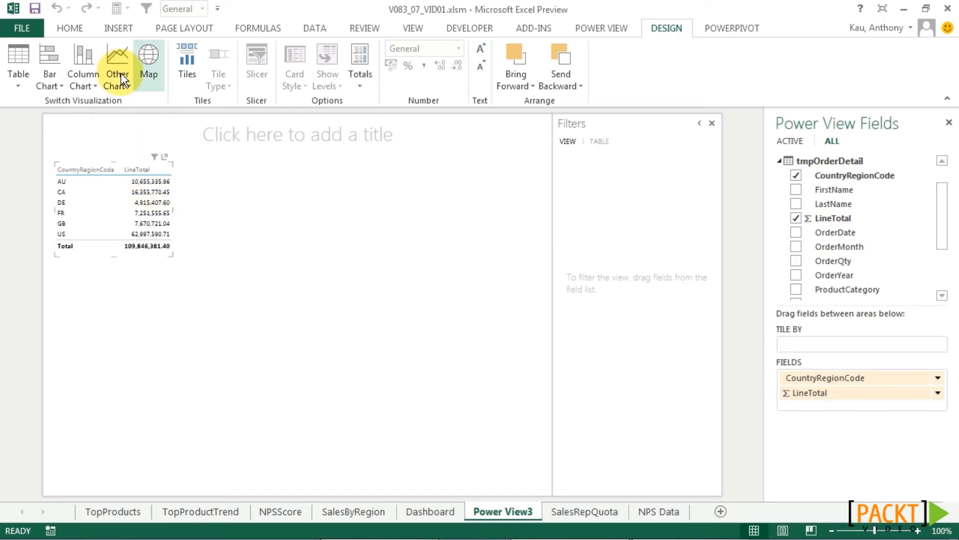
Convert the country sales table to a map and enlarge it to about half the canvas width.
{"action": "left_click", "coordinate": [148, 63]}
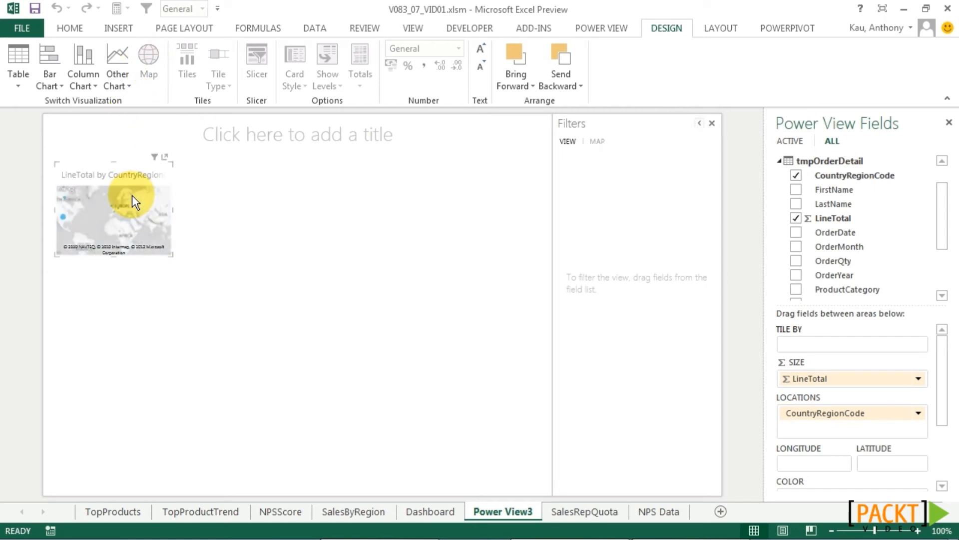
{"action": "left_click_drag", "start_coordinate": [171, 255], "coordinate": [298, 401]}
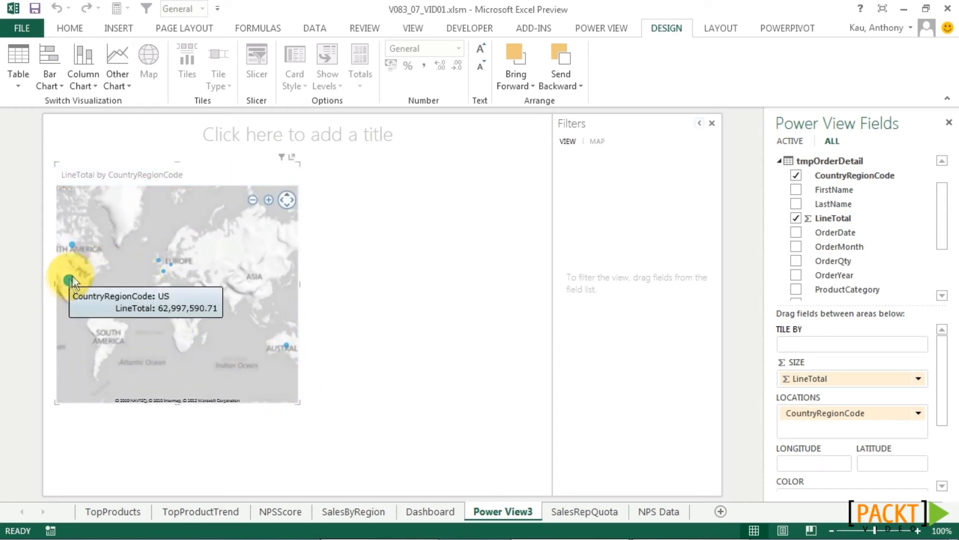
{"action": "mouse_move", "coordinate": [73, 245]}
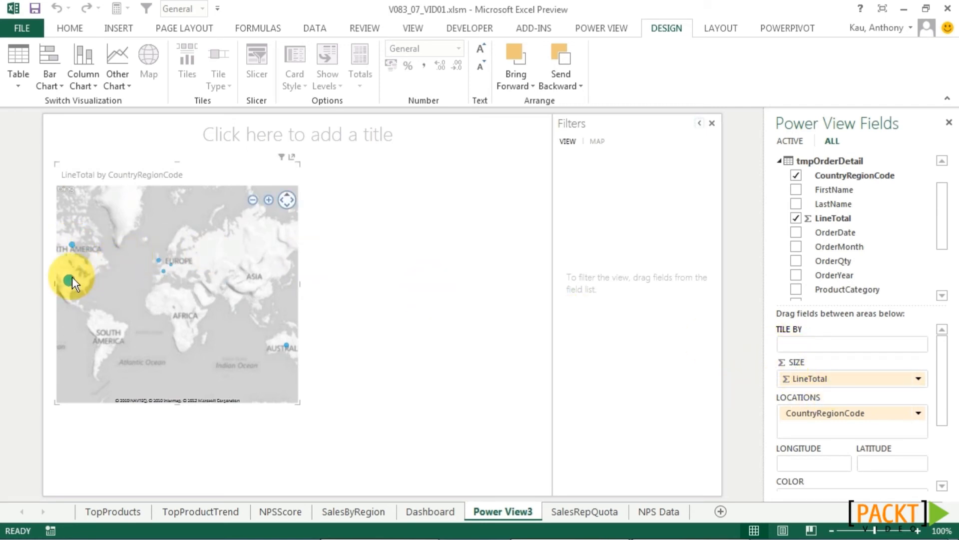
{"action": "mouse_move", "coordinate": [71, 281]}
Add a separate table of ProductCategory and LineTotal beside the map.
{"action": "left_click", "coordinate": [447, 246]}
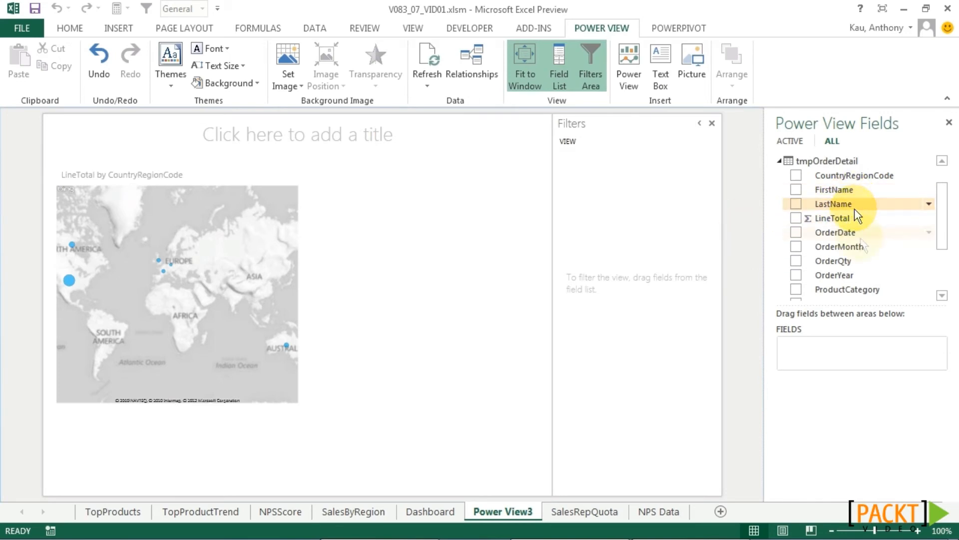
{"action": "left_click_drag", "start_coordinate": [856, 288], "coordinate": [388, 230]}
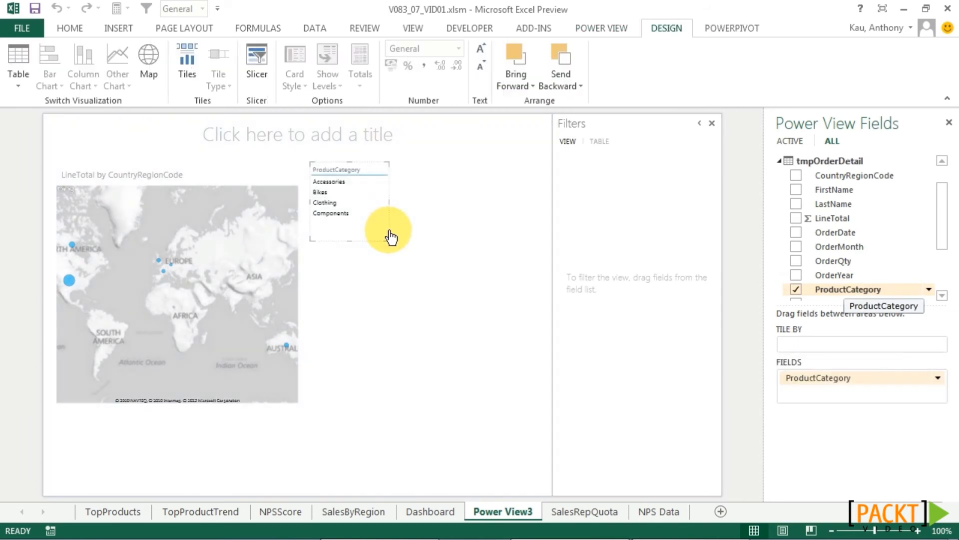
{"action": "left_click_drag", "start_coordinate": [840, 219], "coordinate": [362, 191]}
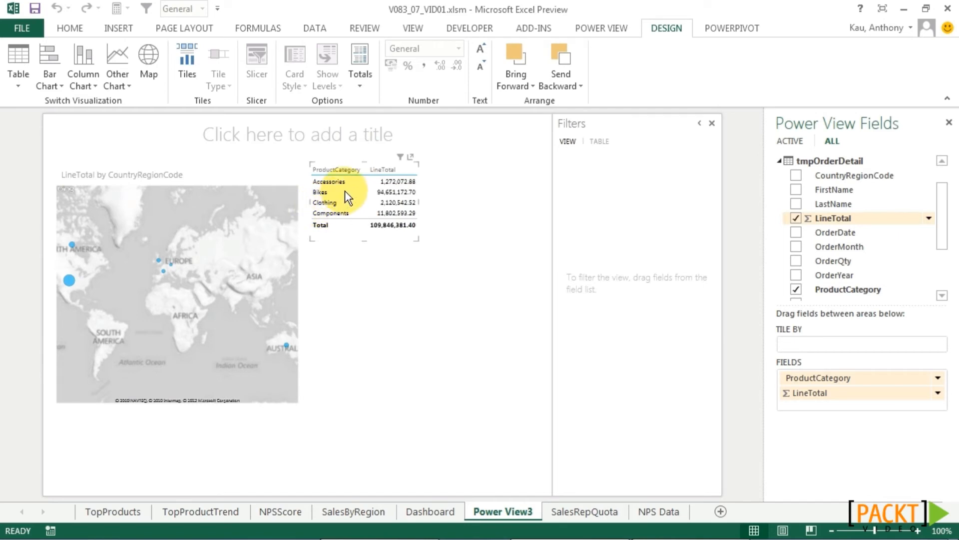
Convert the product category table to a stacked bar chart and enlarge it to fill the space beside the map.
{"action": "left_click", "coordinate": [51, 75]}
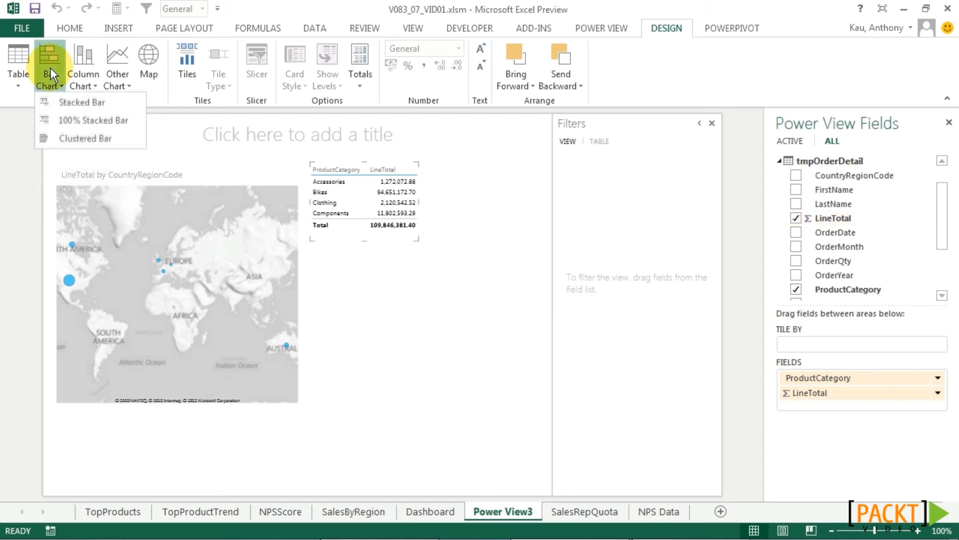
{"action": "left_click", "coordinate": [92, 101]}
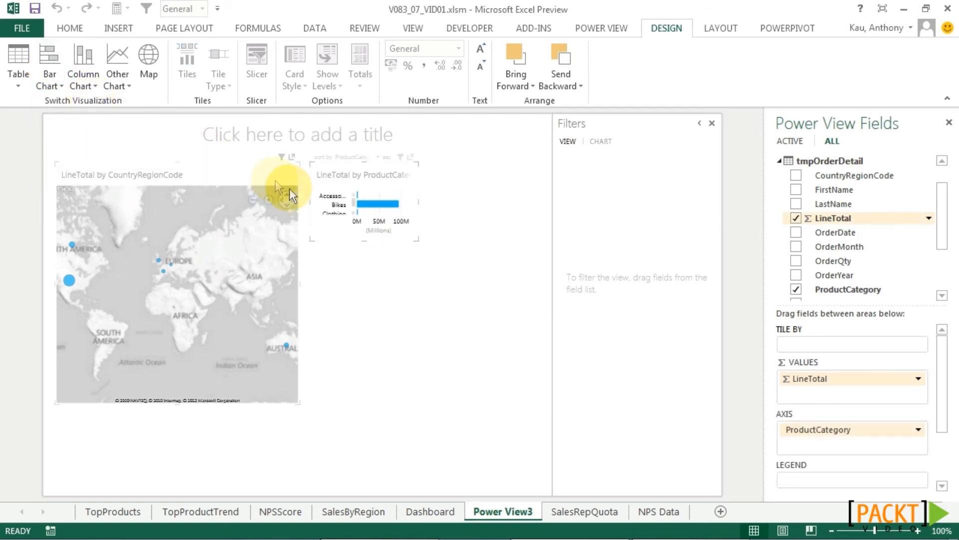
{"action": "left_click_drag", "start_coordinate": [418, 240], "coordinate": [539, 409]}
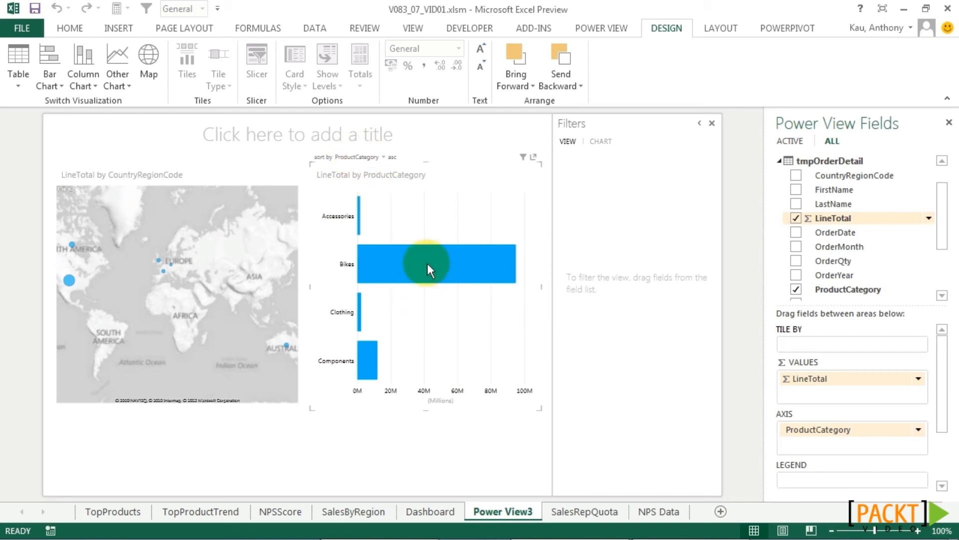
Sort the product category bar chart by LineTotal in descending order.
{"action": "left_click", "coordinate": [351, 157]}
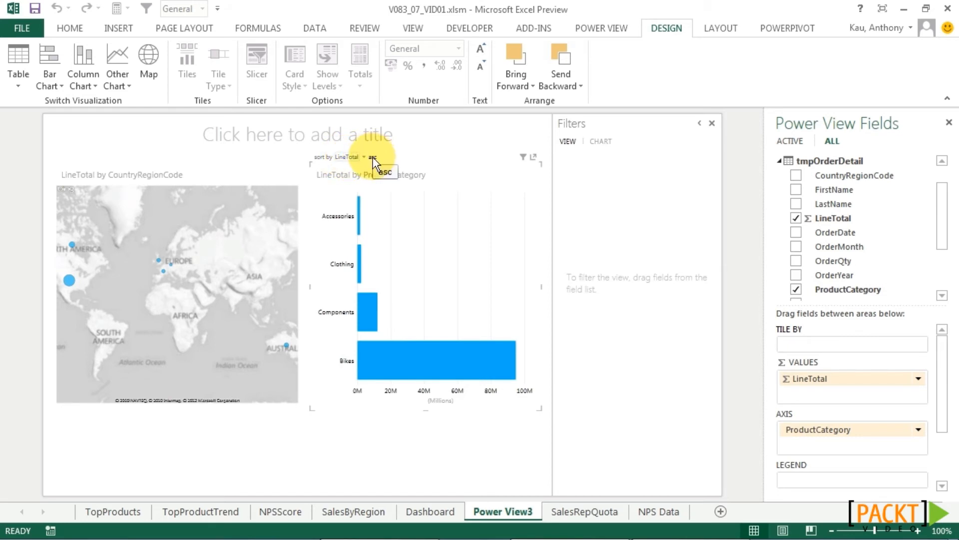
{"action": "left_click", "coordinate": [373, 158]}
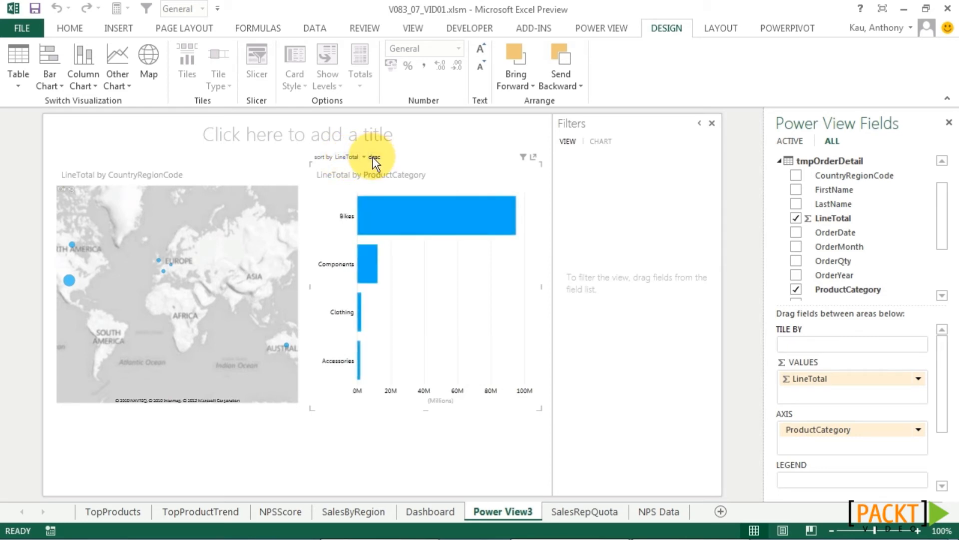
{"action": "left_click", "coordinate": [373, 158]}
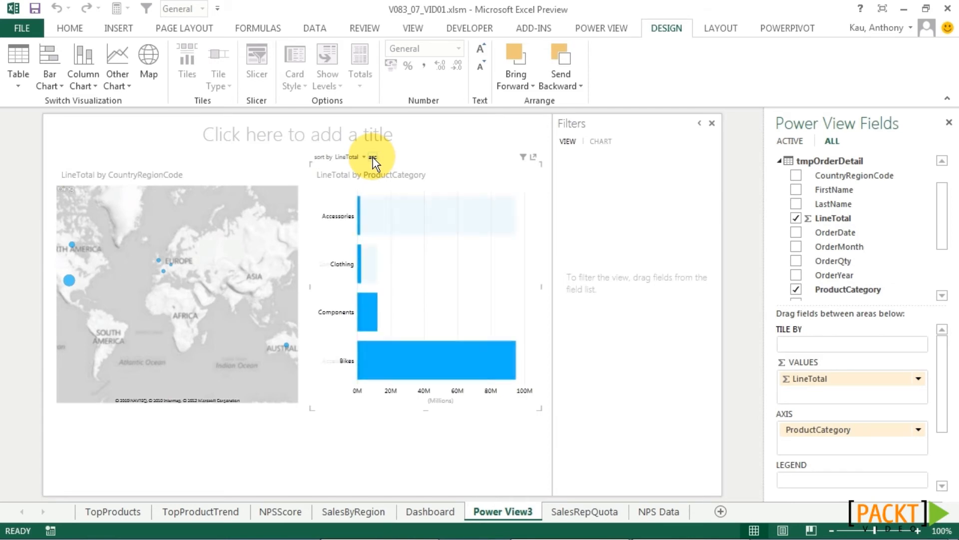
{"action": "left_click", "coordinate": [373, 158]}
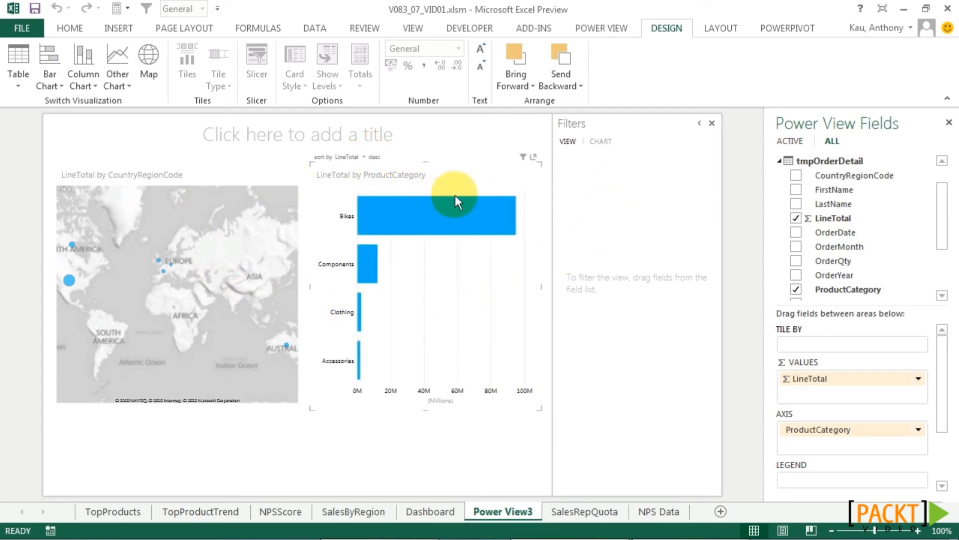
Try two other color themes on the Power View report and return to the original blue theme.
{"action": "left_click", "coordinate": [605, 25]}
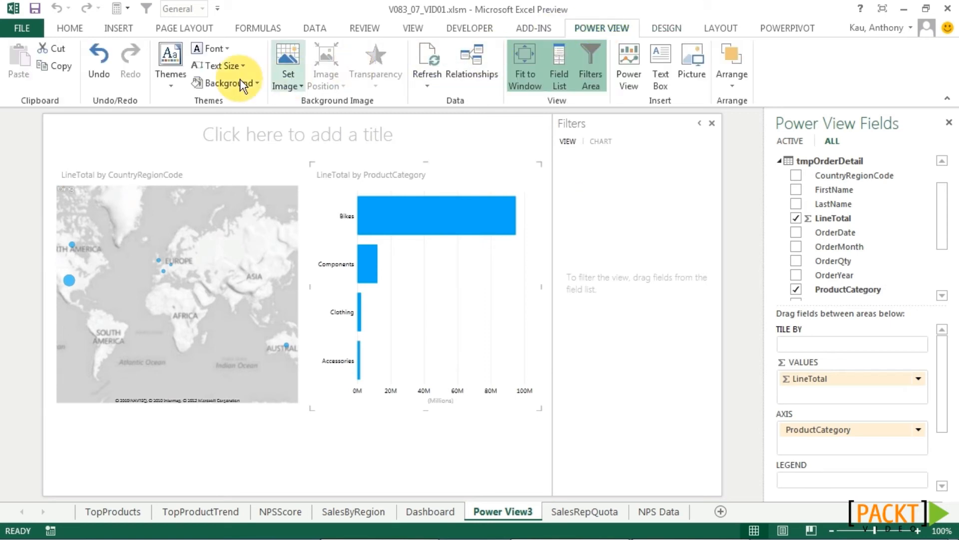
{"action": "left_click", "coordinate": [169, 77]}
{"action": "left_click", "coordinate": [225, 110]}
{"action": "left_click", "coordinate": [171, 77]}
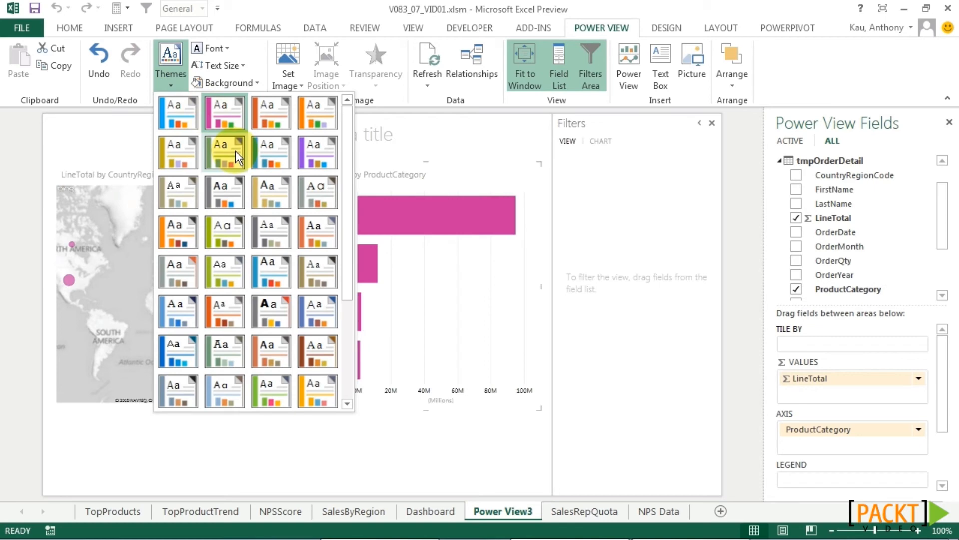
{"action": "left_click", "coordinate": [233, 216]}
{"action": "left_click", "coordinate": [166, 65]}
{"action": "left_click", "coordinate": [176, 107]}
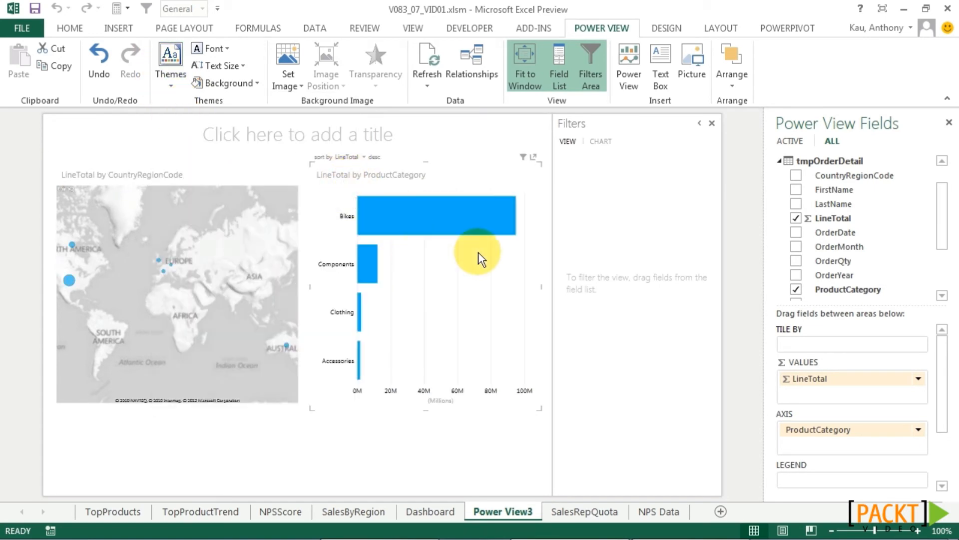
Set a solid dark gray background for the report and compare it with the Dashboard sheet.
{"action": "left_click", "coordinate": [226, 84]}
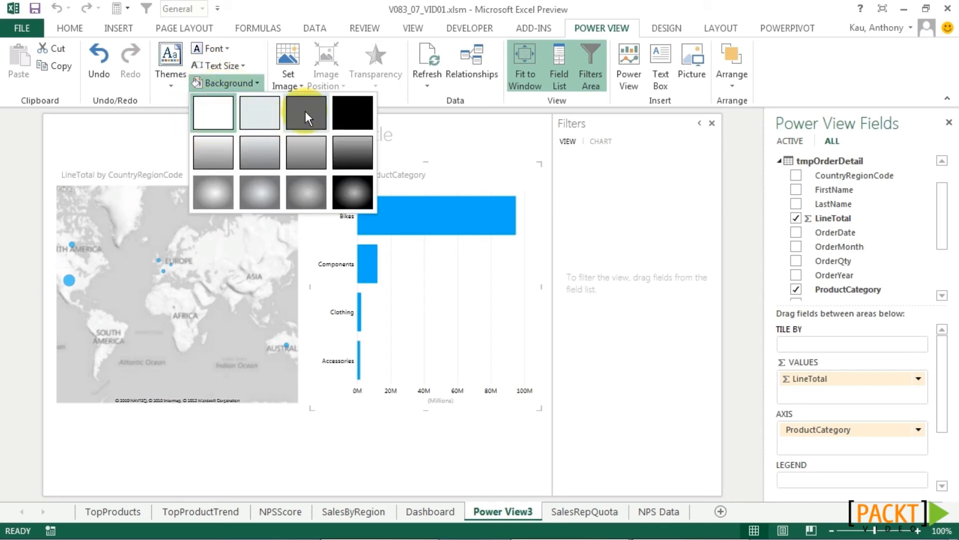
{"action": "left_click", "coordinate": [305, 112]}
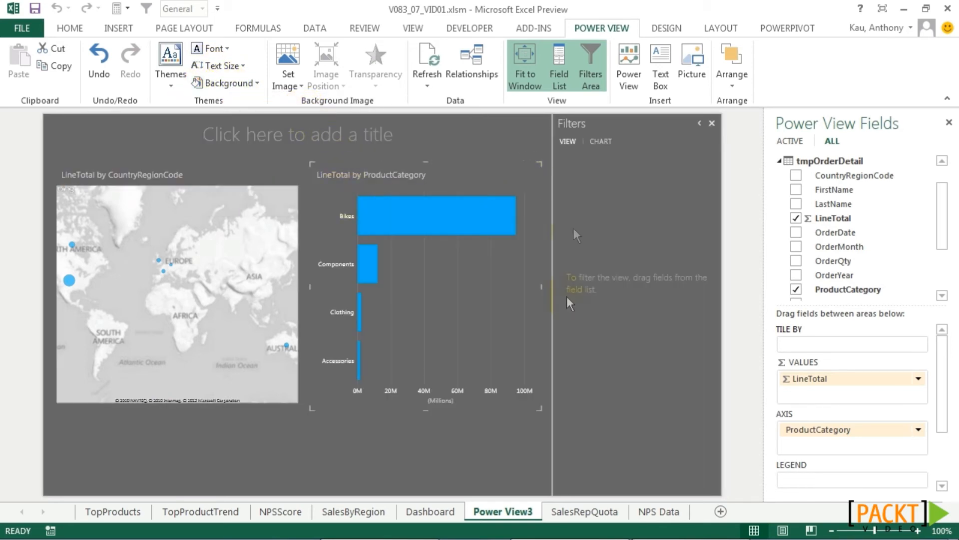
{"action": "left_click", "coordinate": [424, 515]}
{"action": "left_click", "coordinate": [502, 520]}
Increase the report's text size to 150% and look through the available fonts without changing the font.
{"action": "left_click", "coordinate": [239, 66]}
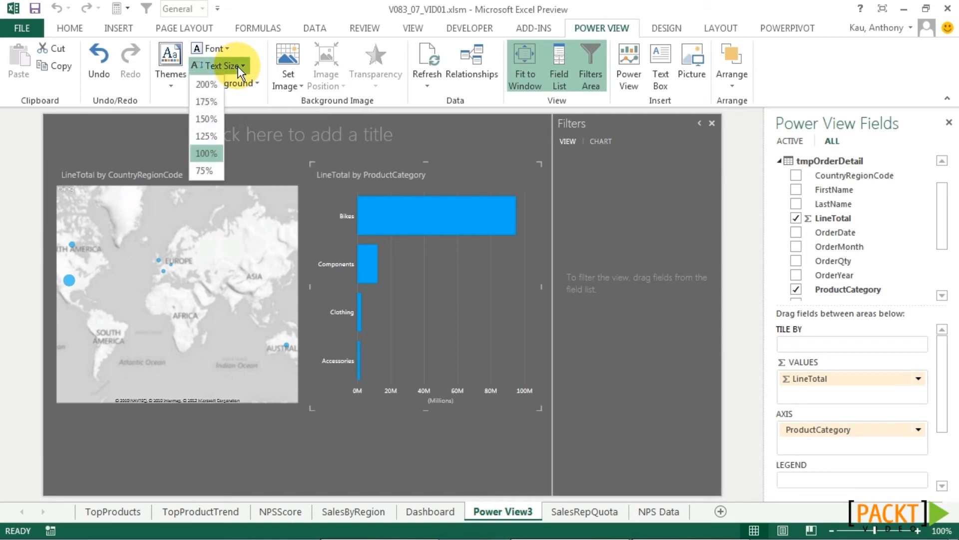
{"action": "left_click", "coordinate": [198, 117]}
{"action": "left_click", "coordinate": [220, 49]}
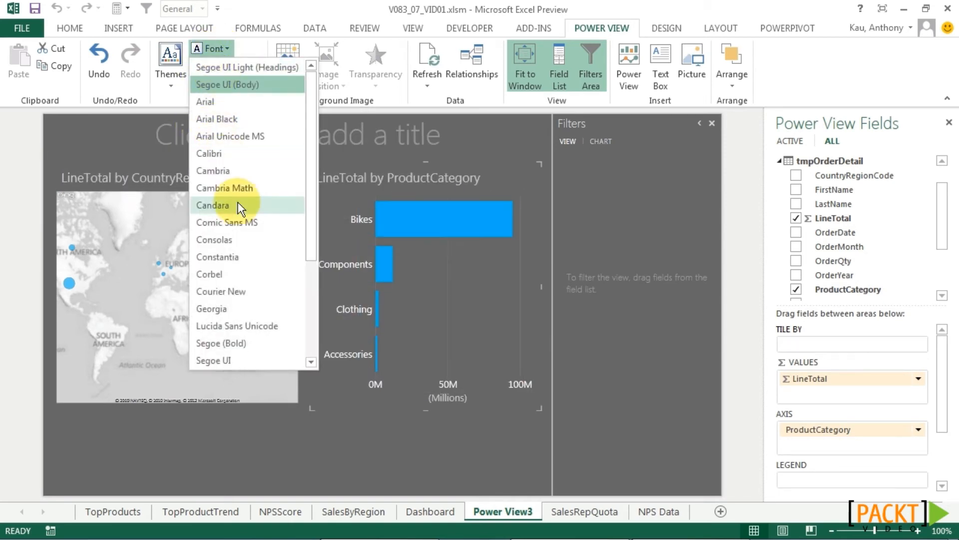
{"action": "left_click", "coordinate": [457, 429]}
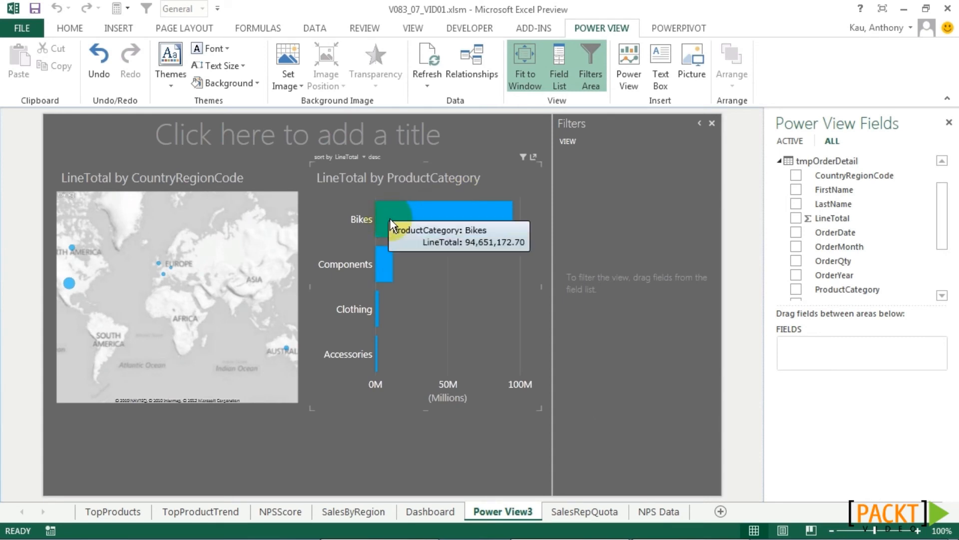
Add ProductSubCategory and ProductName below ProductCategory on the bar chart's axis to build a drill-down hierarchy.
{"action": "left_click", "coordinate": [187, 262]}
{"action": "left_click", "coordinate": [406, 220]}
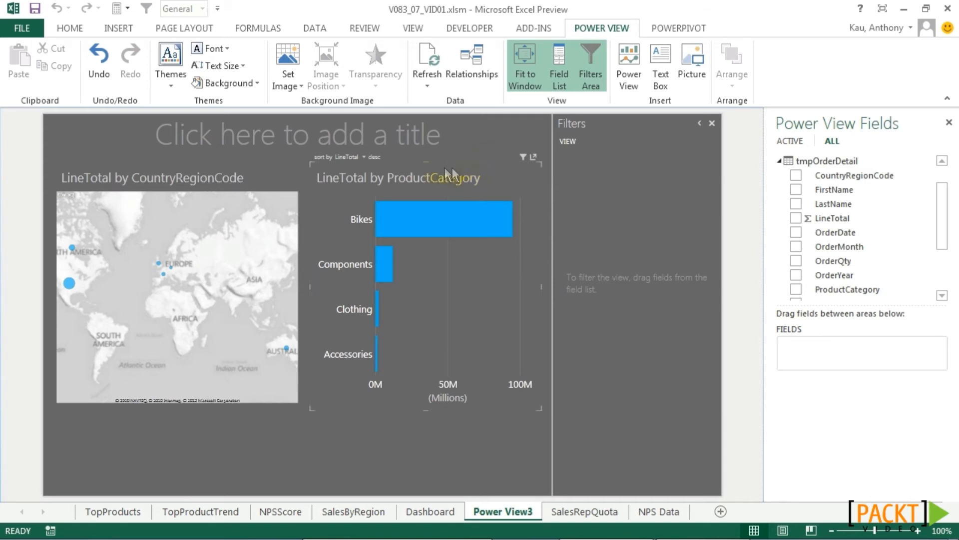
{"action": "left_click", "coordinate": [501, 171]}
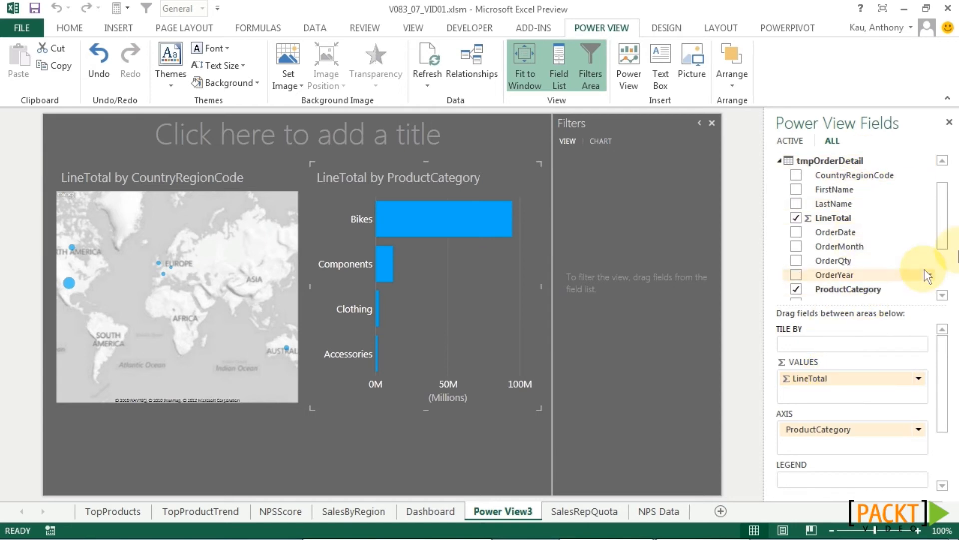
{"action": "left_click_drag", "start_coordinate": [942, 235], "coordinate": [936, 276]}
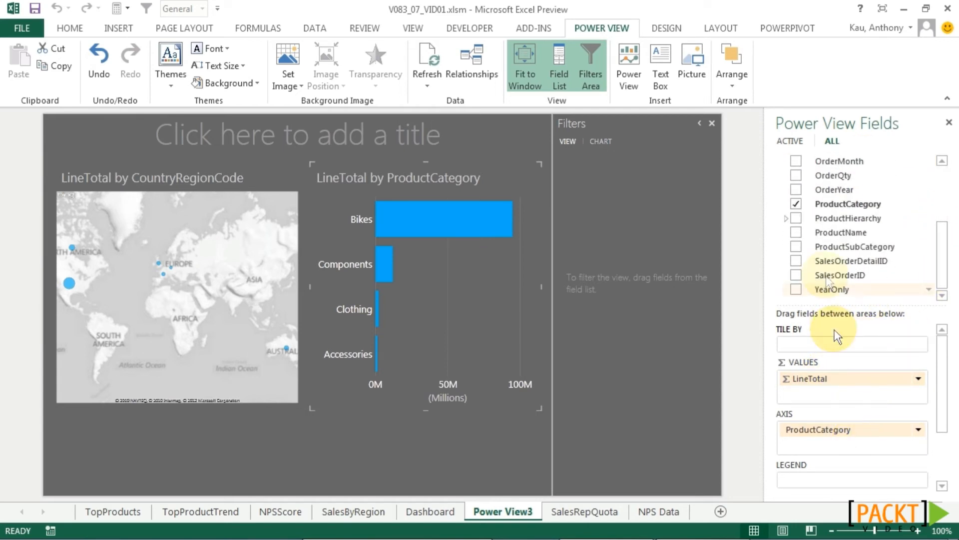
{"action": "left_click_drag", "start_coordinate": [840, 255], "coordinate": [831, 449]}
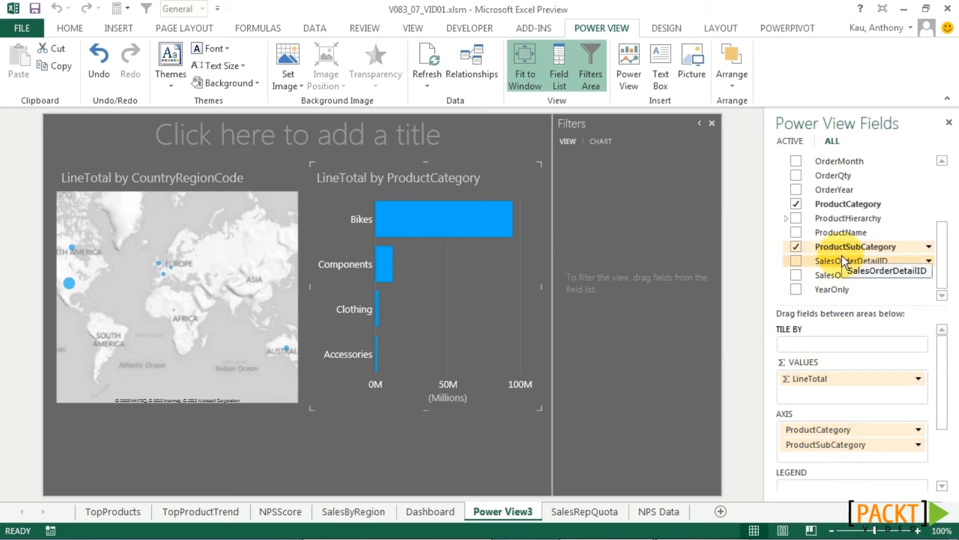
{"action": "left_click_drag", "start_coordinate": [841, 233], "coordinate": [845, 458]}
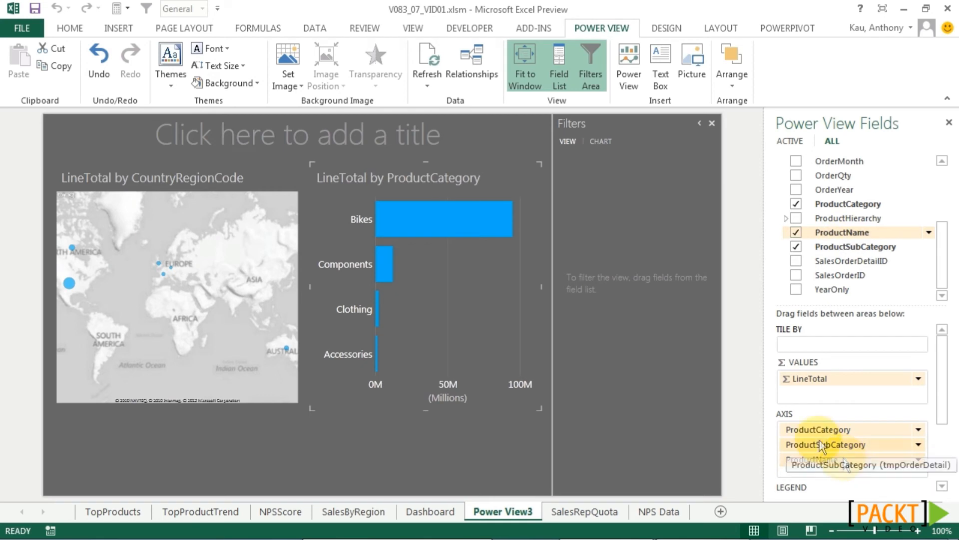
Drill the bar chart down through Bikes and Road Bikes to the product names and back up to categories.
{"action": "double_click", "coordinate": [407, 226]}
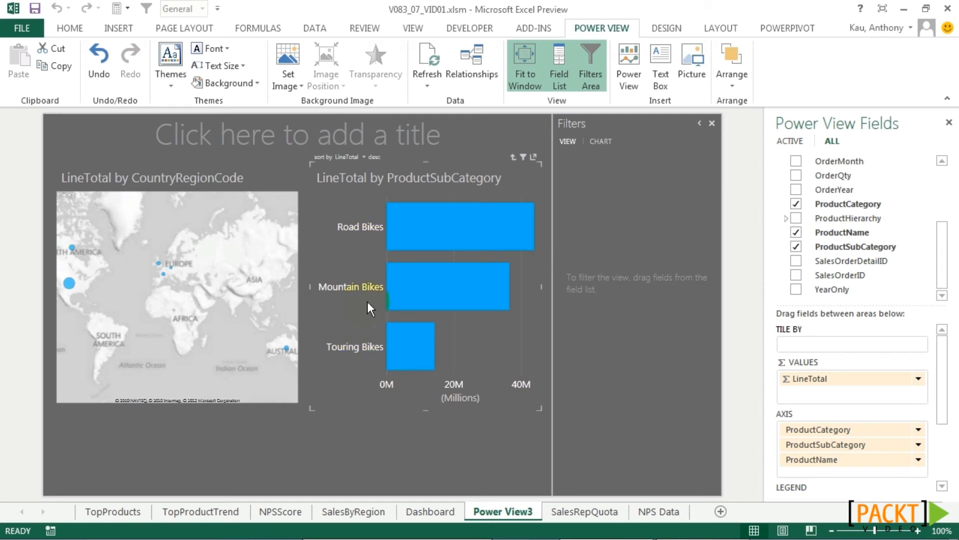
{"action": "double_click", "coordinate": [419, 221]}
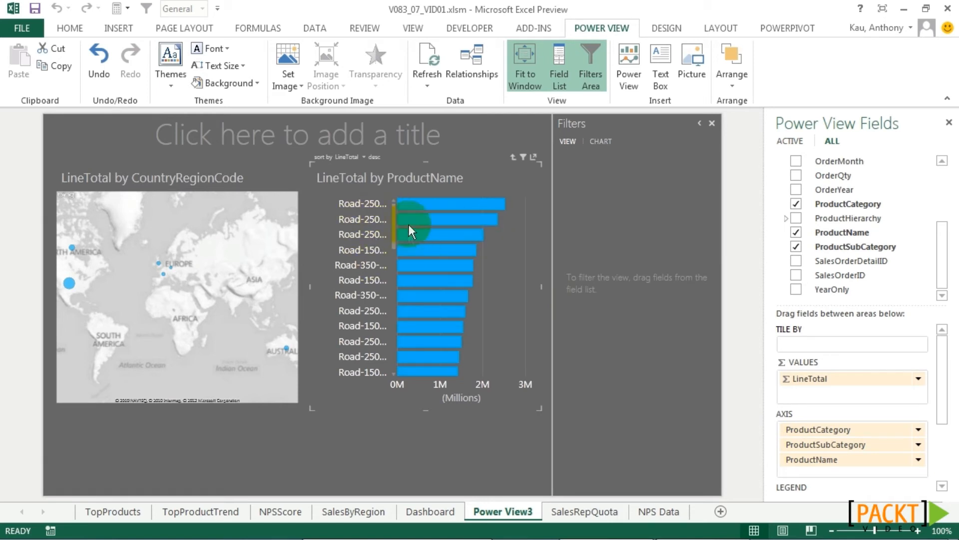
{"action": "left_click", "coordinate": [513, 158]}
{"action": "left_click", "coordinate": [513, 158]}
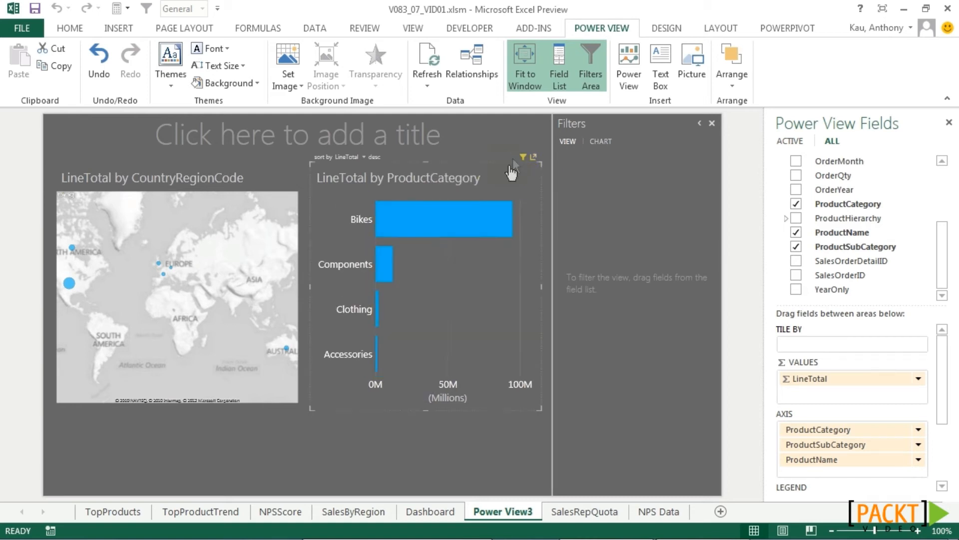
Color the country sales map's bubbles by ProductCategory.
{"action": "left_click", "coordinate": [88, 280]}
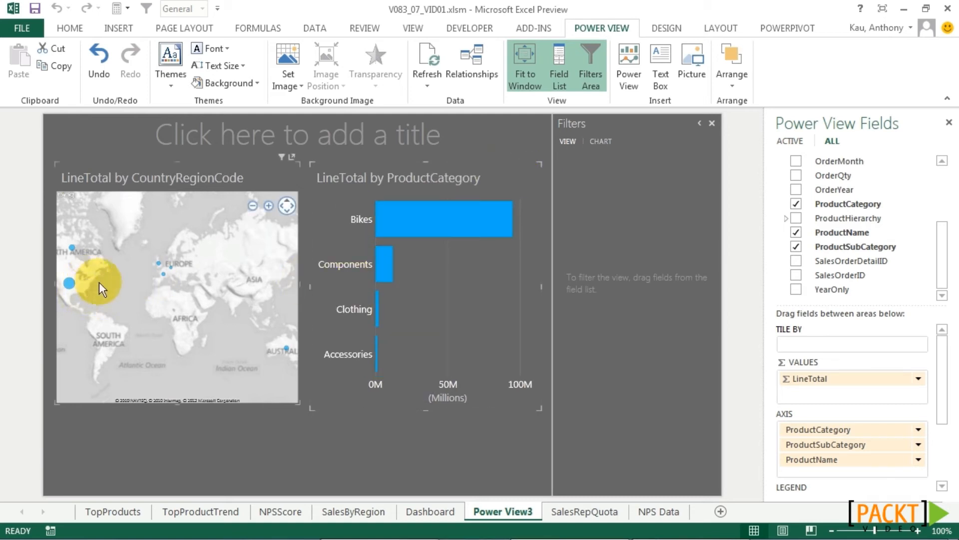
{"action": "left_click", "coordinate": [99, 274]}
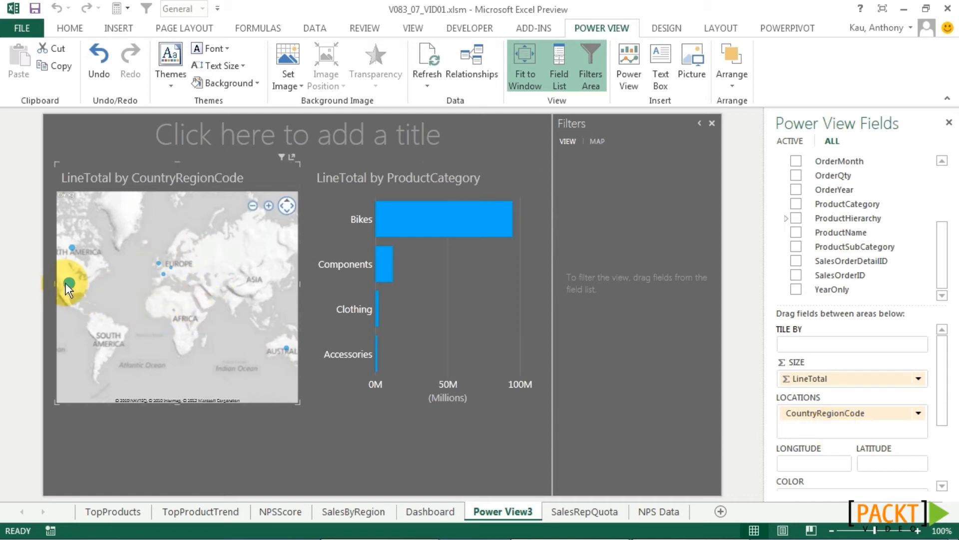
{"action": "mouse_move", "coordinate": [72, 248]}
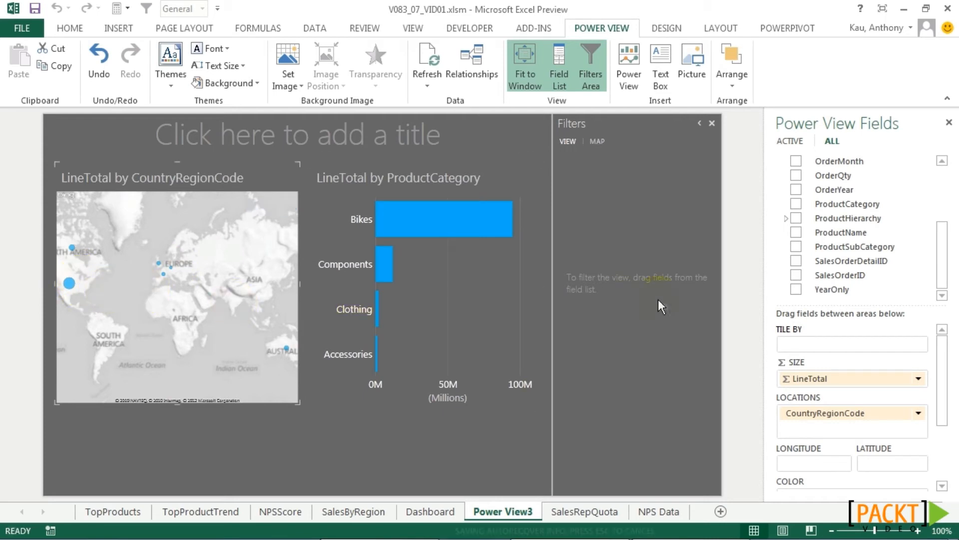
{"action": "left_click_drag", "start_coordinate": [850, 205], "coordinate": [810, 491]}
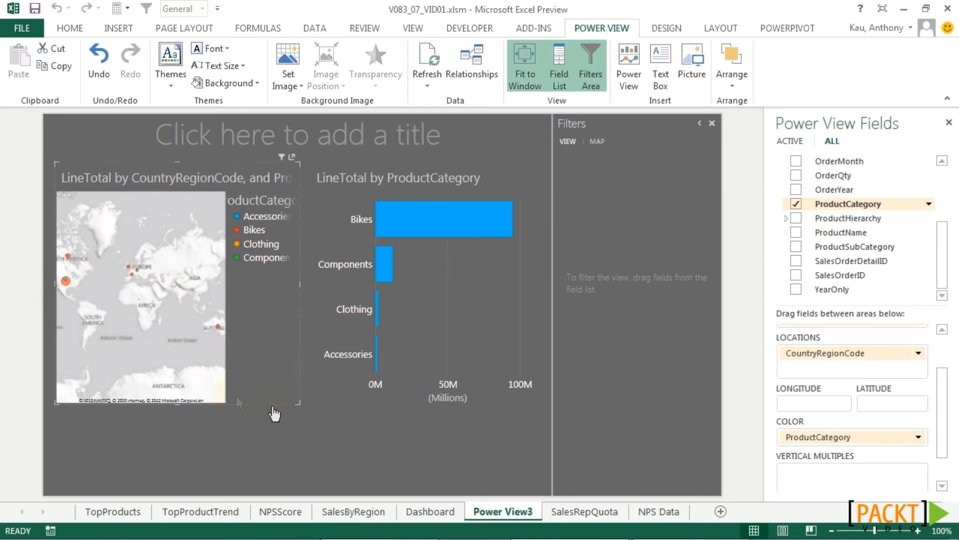
Enlarge the map visual toward the bottom of the canvas and zoom it out to show the whole world.
{"action": "left_click_drag", "start_coordinate": [296, 403], "coordinate": [315, 488]}
{"action": "scroll", "coordinate": [146, 295], "scroll_direction": "up", "scroll_amount": 2}
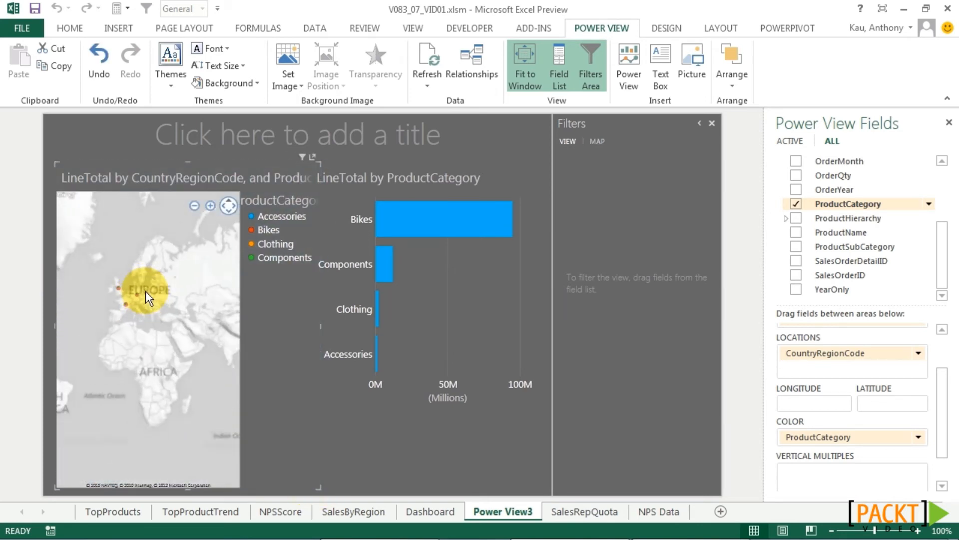
{"action": "scroll", "coordinate": [134, 302], "scroll_direction": "down", "scroll_amount": 3}
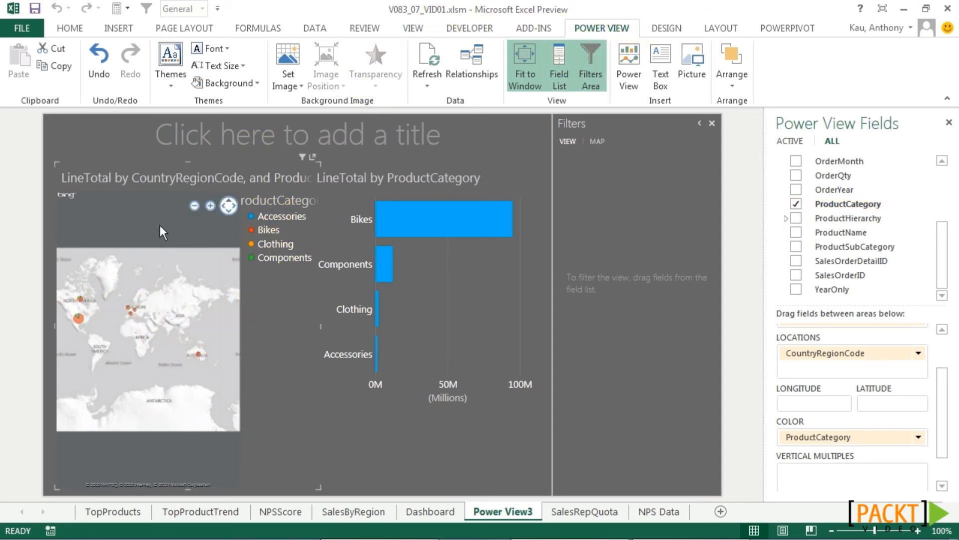
Show the map's legend at the top and shorten the map visual to a landscape shape.
{"action": "left_click", "coordinate": [719, 27]}
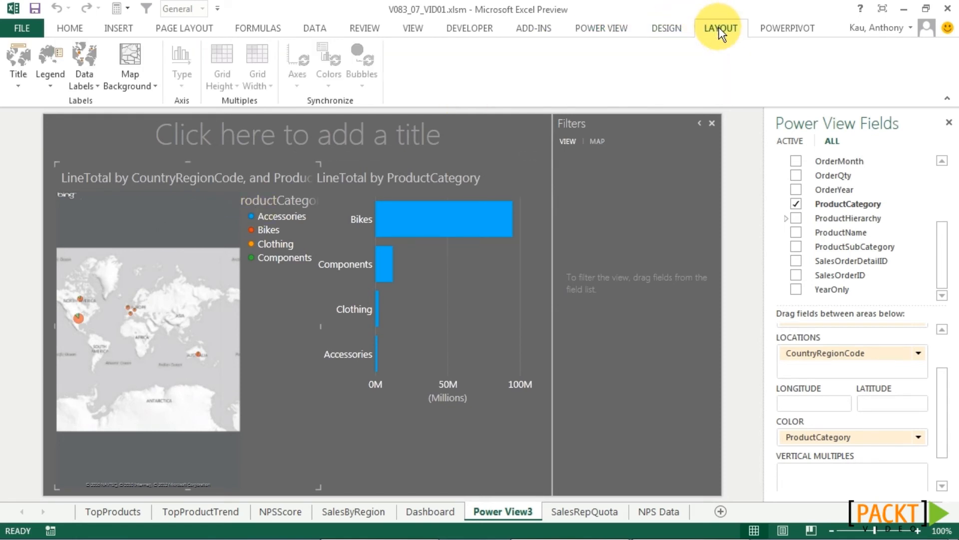
{"action": "left_click", "coordinate": [51, 74]}
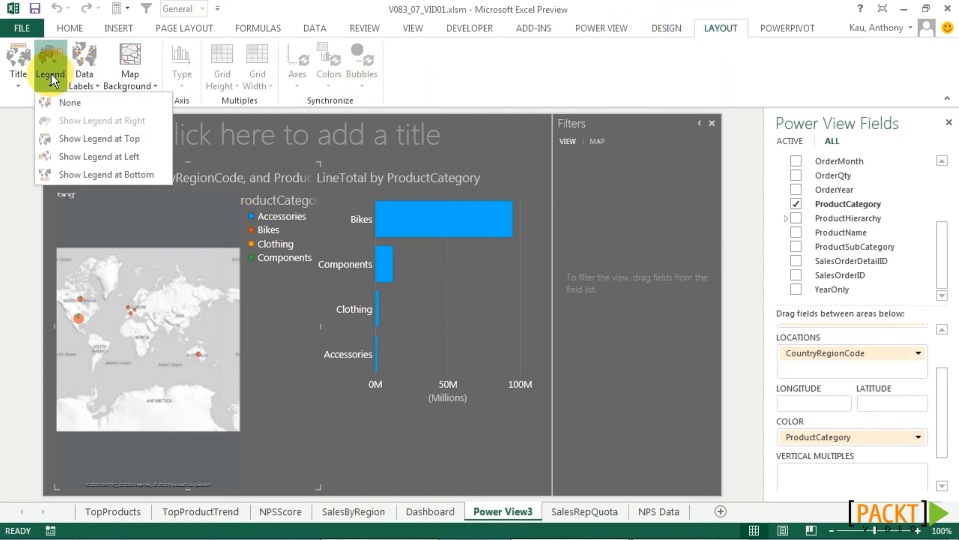
{"action": "left_click", "coordinate": [82, 137]}
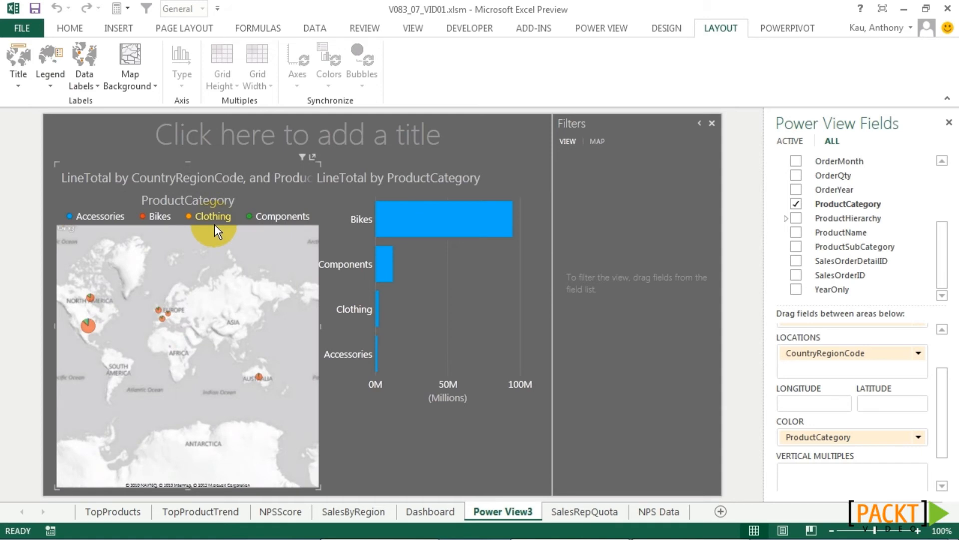
{"action": "left_click_drag", "start_coordinate": [188, 488], "coordinate": [186, 368]}
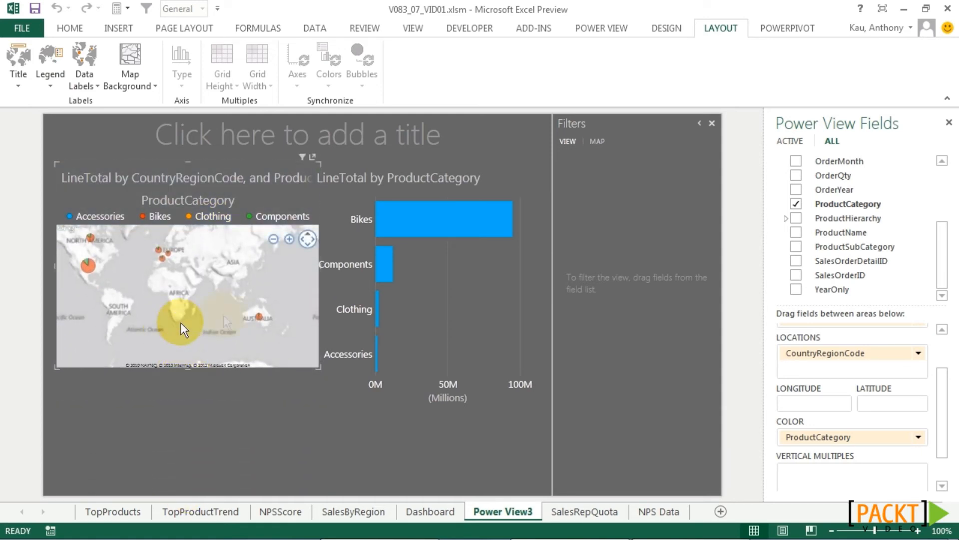
Highlight the Bikes slice of the United States pie on the map to cross-filter the bar chart.
{"action": "left_click", "coordinate": [90, 266]}
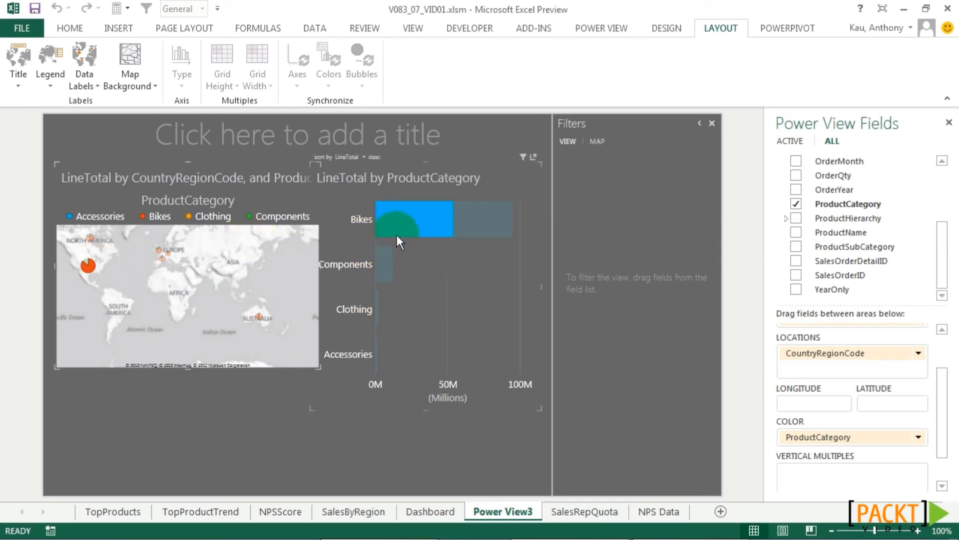
{"action": "mouse_move", "coordinate": [90, 269]}
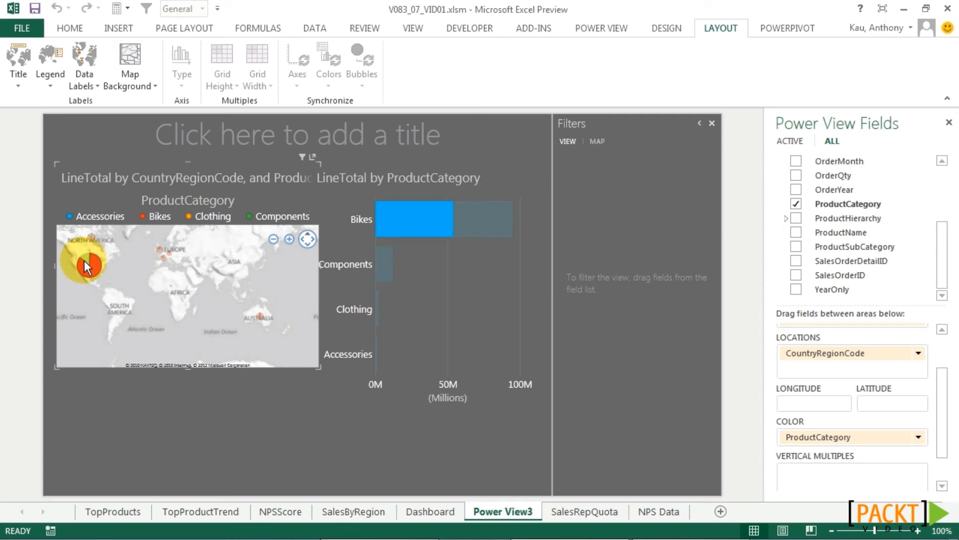
Clear the Bikes highlight, cross-filter the bar chart by the United States Components slice on the map, and clear it again.
{"action": "left_click", "coordinate": [88, 261]}
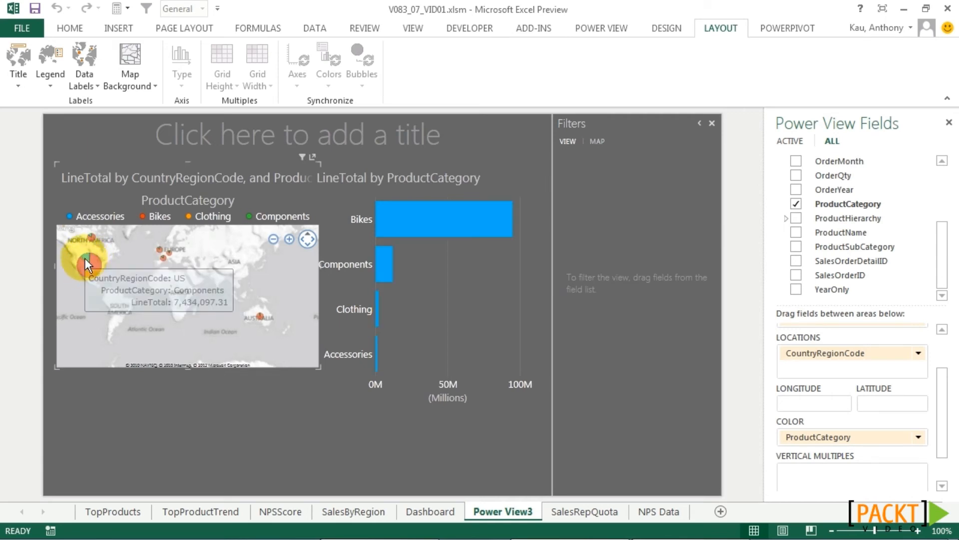
{"action": "left_click", "coordinate": [86, 258]}
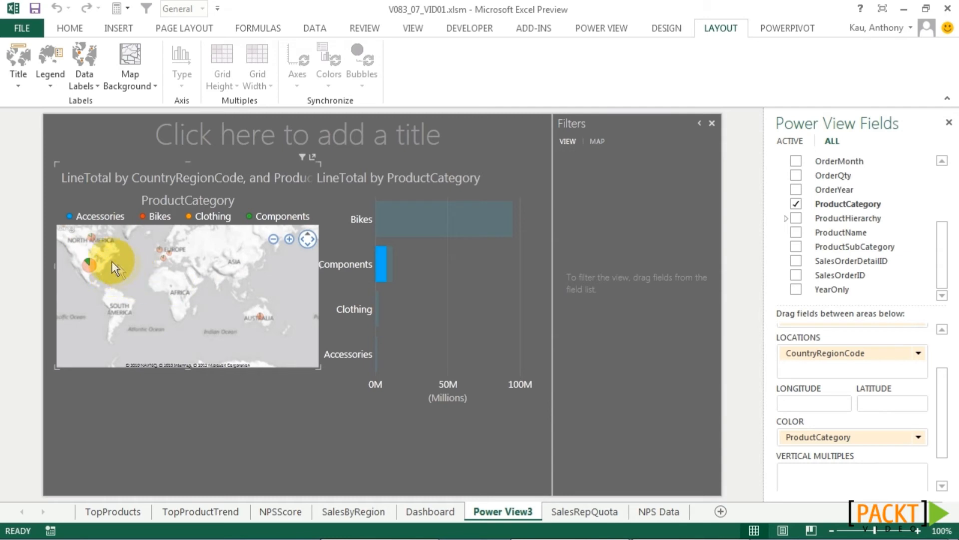
{"action": "left_click", "coordinate": [145, 262]}
Cross-filter the map from the bar chart by highlighting the Bikes bar and then the Components bar.
{"action": "left_click", "coordinate": [416, 252]}
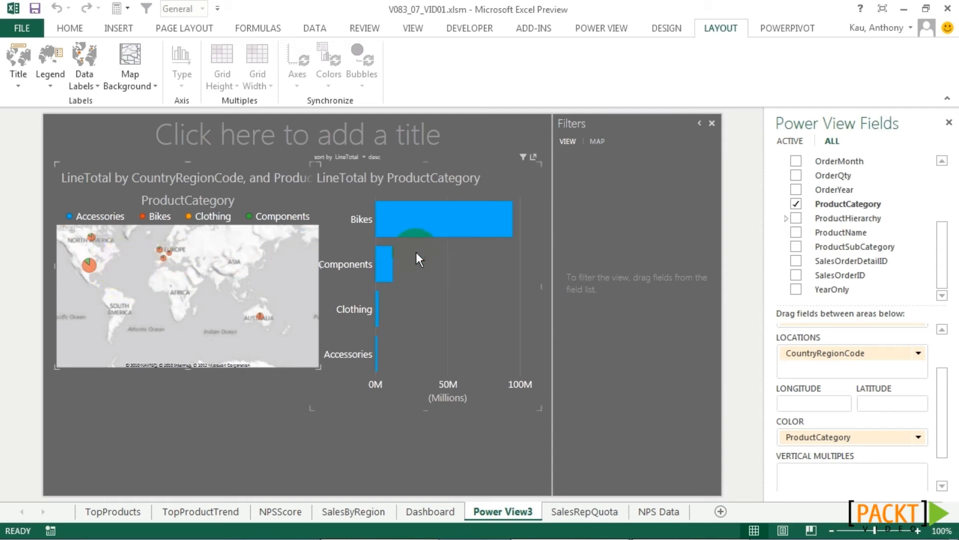
{"action": "left_click", "coordinate": [427, 221]}
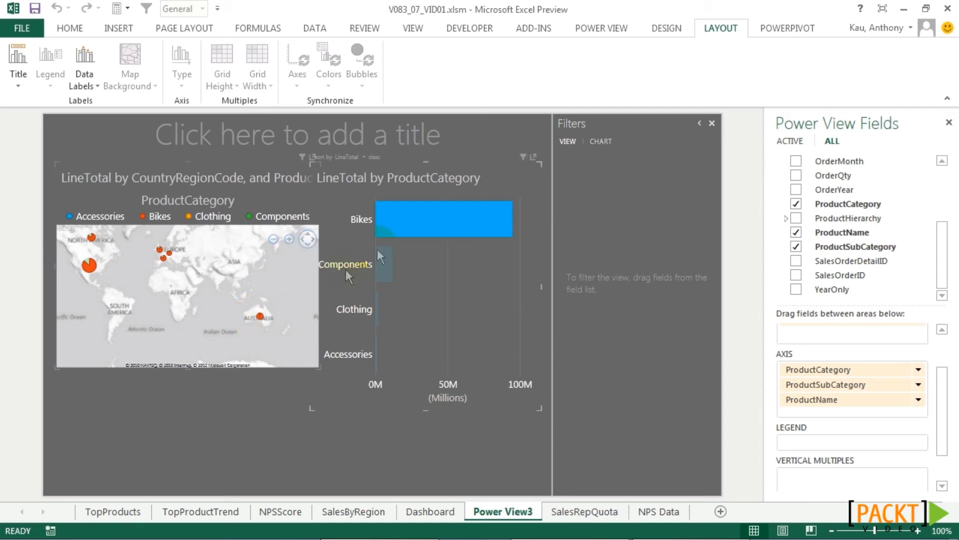
{"action": "left_click", "coordinate": [378, 262]}
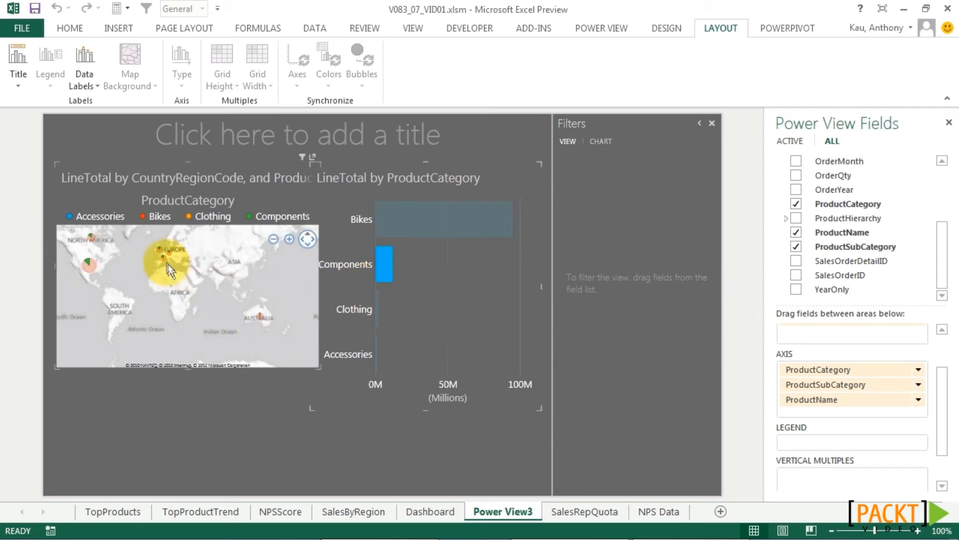
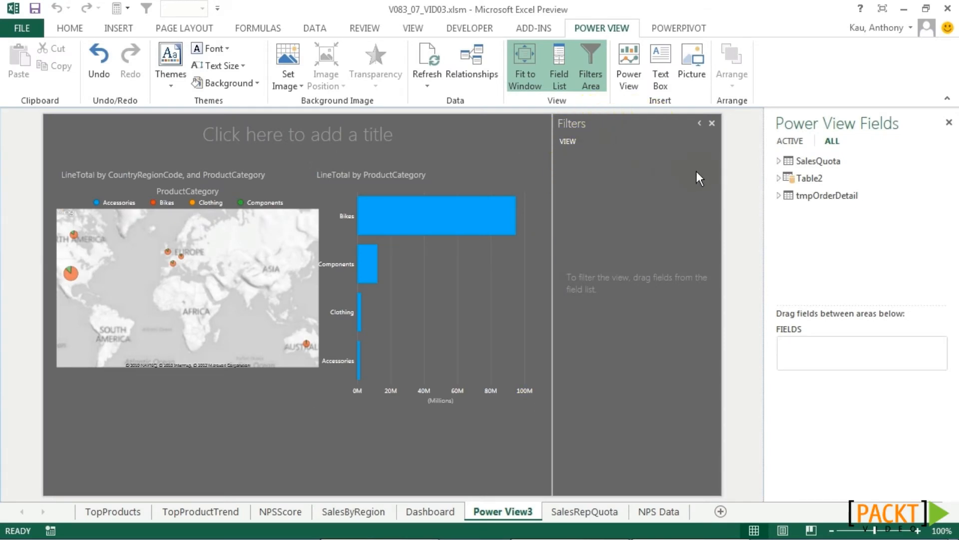
Collapse and expand the Filters area, then hide it completely and show it again.
{"action": "left_click", "coordinate": [700, 121]}
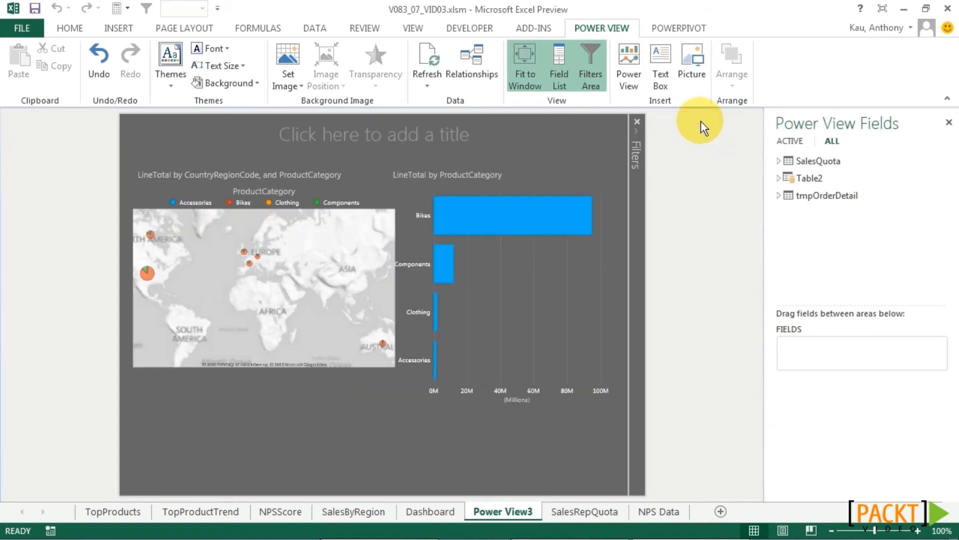
{"action": "left_click", "coordinate": [638, 131]}
{"action": "left_click", "coordinate": [592, 56]}
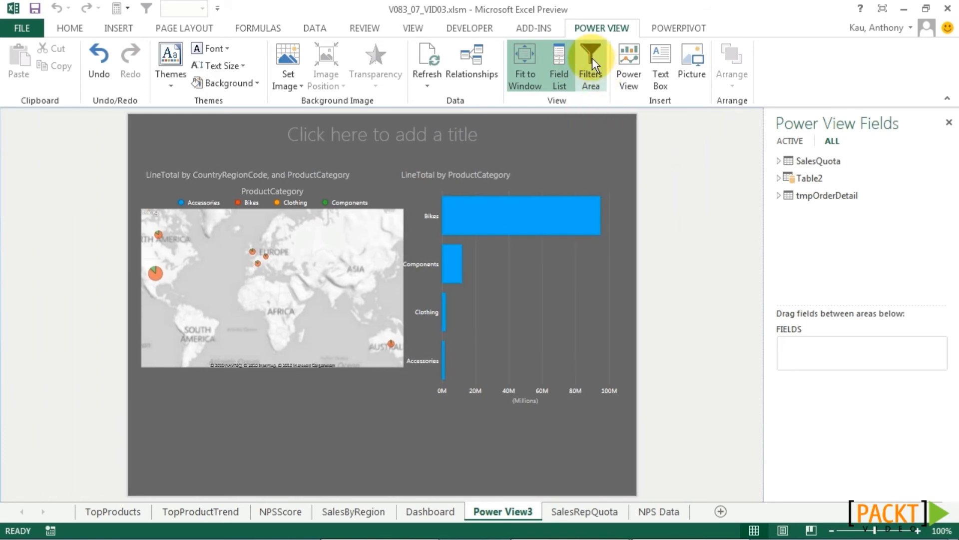
{"action": "left_click", "coordinate": [595, 74]}
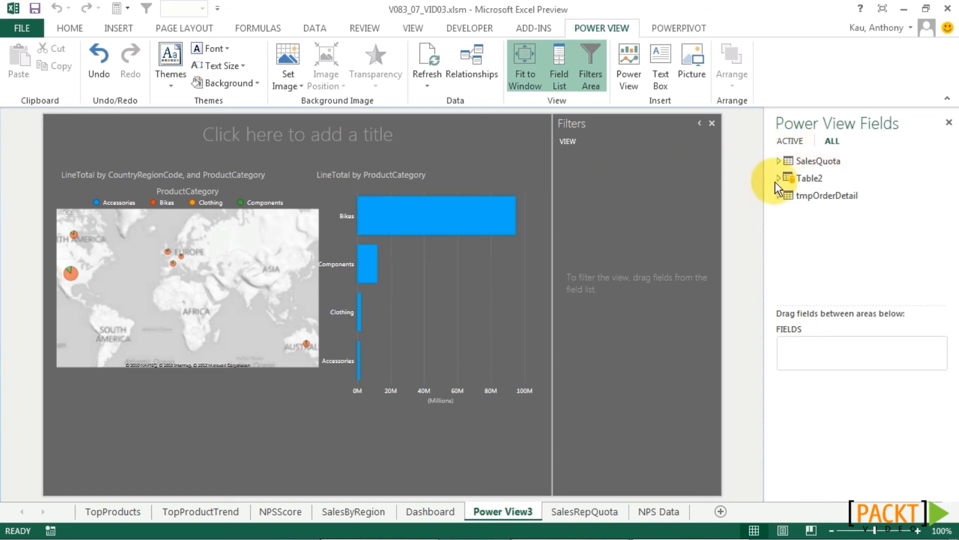
Add YearOnly from tmpOrderDetail as a view-level filter and limit its range to between 2002 and 2003.
{"action": "left_click", "coordinate": [779, 195]}
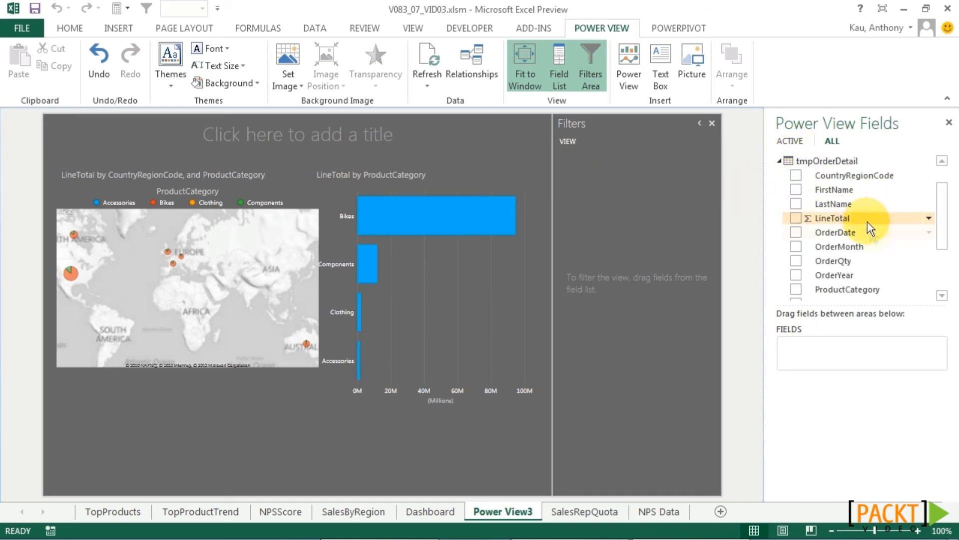
{"action": "left_click_drag", "start_coordinate": [942, 221], "coordinate": [945, 272]}
{"action": "left_click_drag", "start_coordinate": [798, 290], "coordinate": [587, 176]}
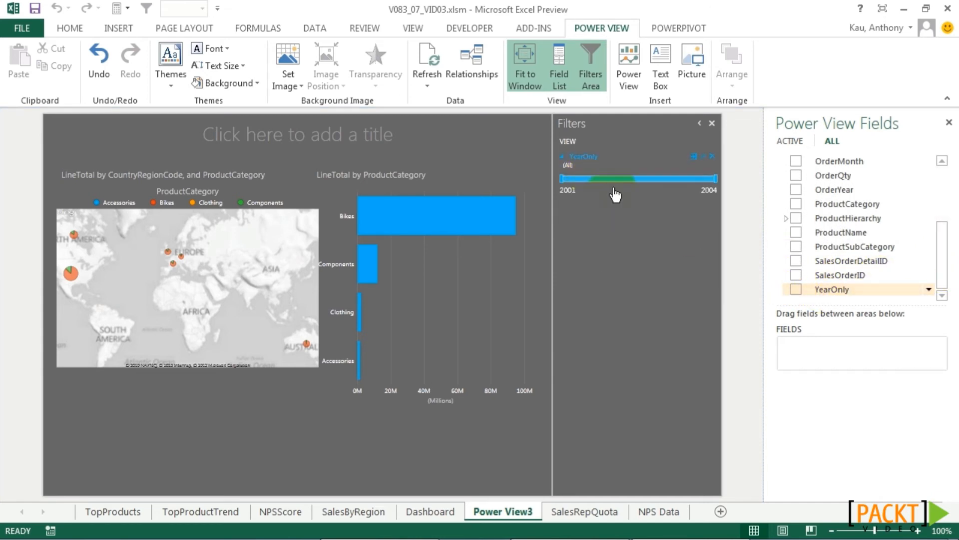
{"action": "left_click_drag", "start_coordinate": [563, 179], "coordinate": [628, 184]}
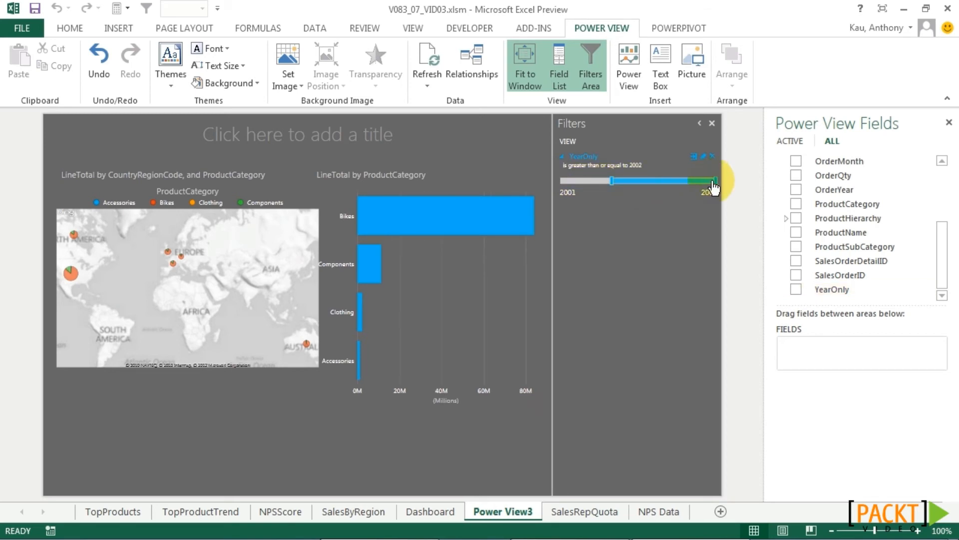
{"action": "left_click_drag", "start_coordinate": [716, 180], "coordinate": [668, 184]}
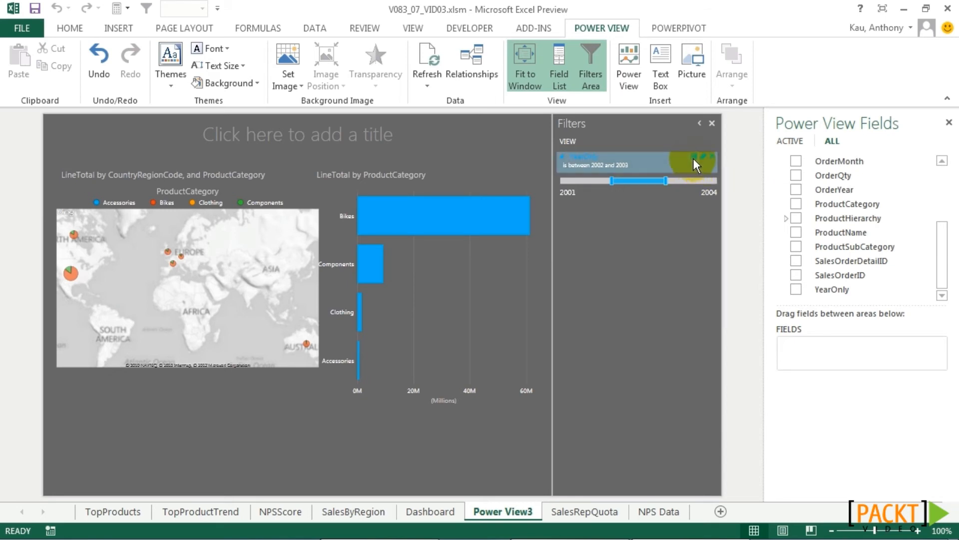
Switch the YearOnly filter to list mode, filter for 2002 and 2004, and reset it to all years.
{"action": "left_click", "coordinate": [693, 157]}
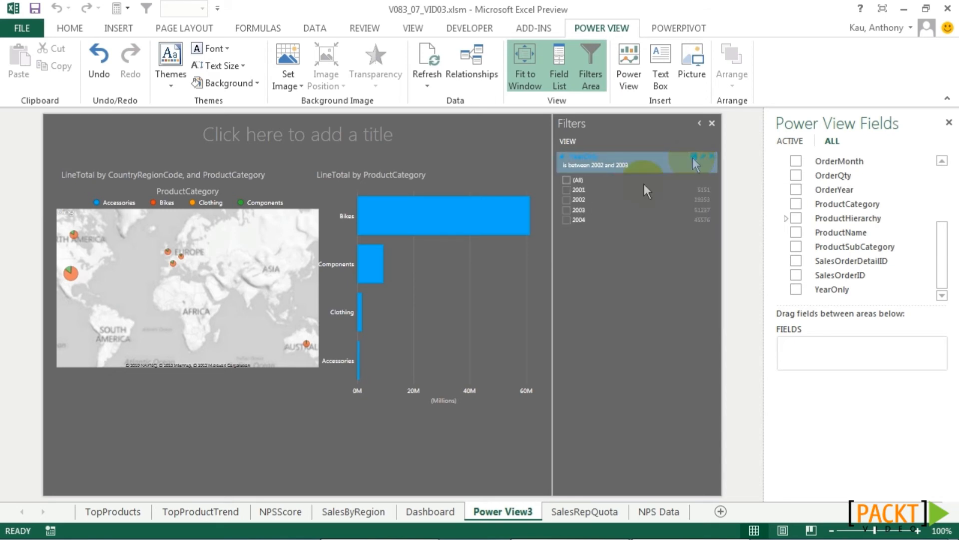
{"action": "left_click", "coordinate": [566, 200]}
{"action": "left_click", "coordinate": [566, 219]}
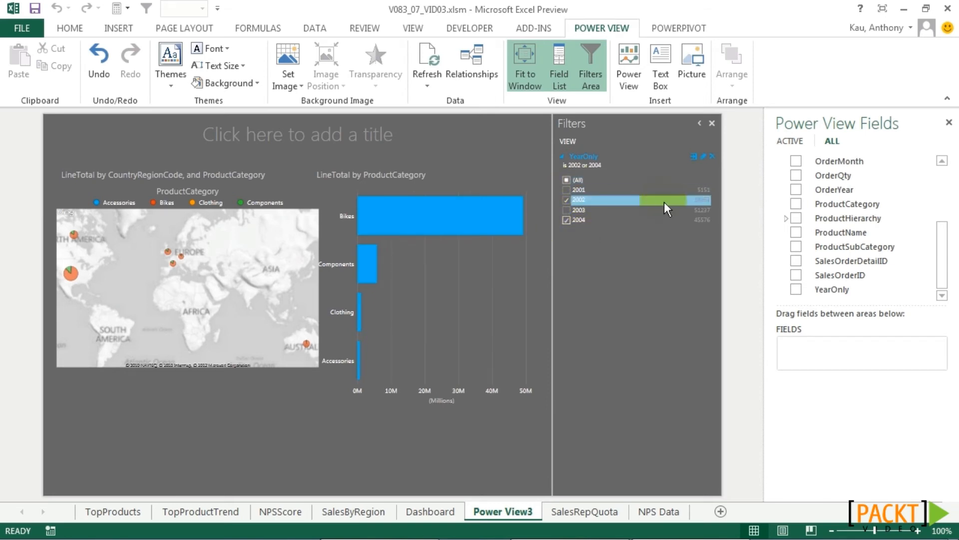
{"action": "left_click", "coordinate": [566, 179]}
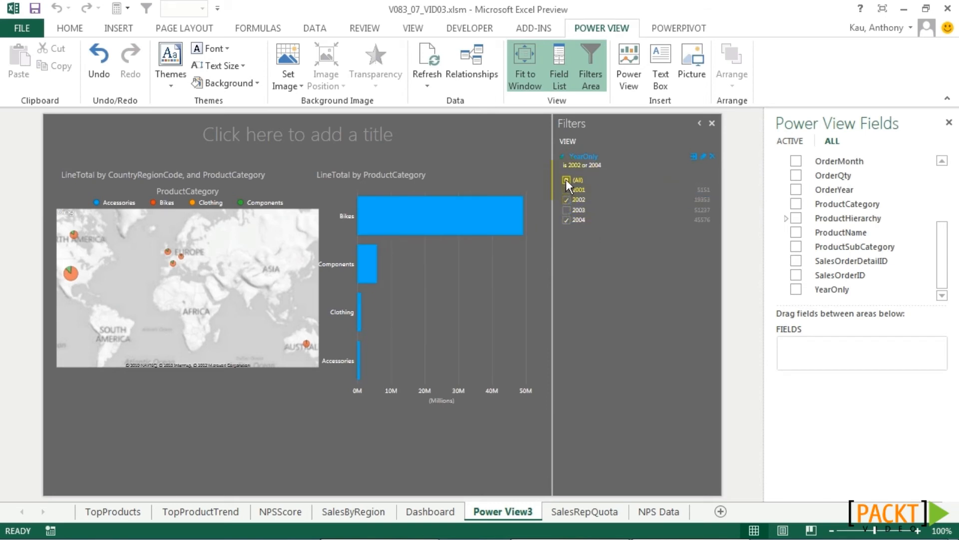
Apply an advanced YearOnly filter that shows values greater than or equal to 2002.
{"action": "left_click", "coordinate": [694, 157]}
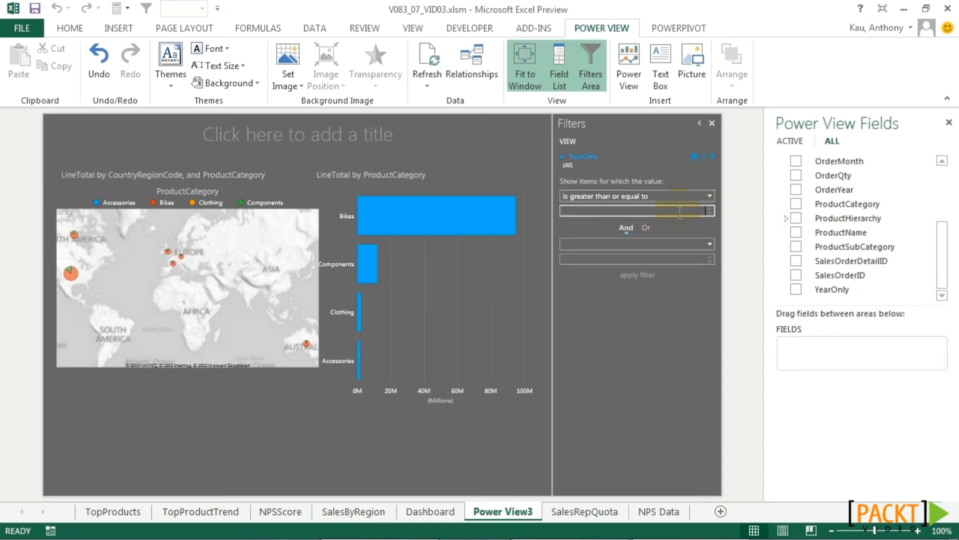
{"action": "left_click", "coordinate": [711, 196]}
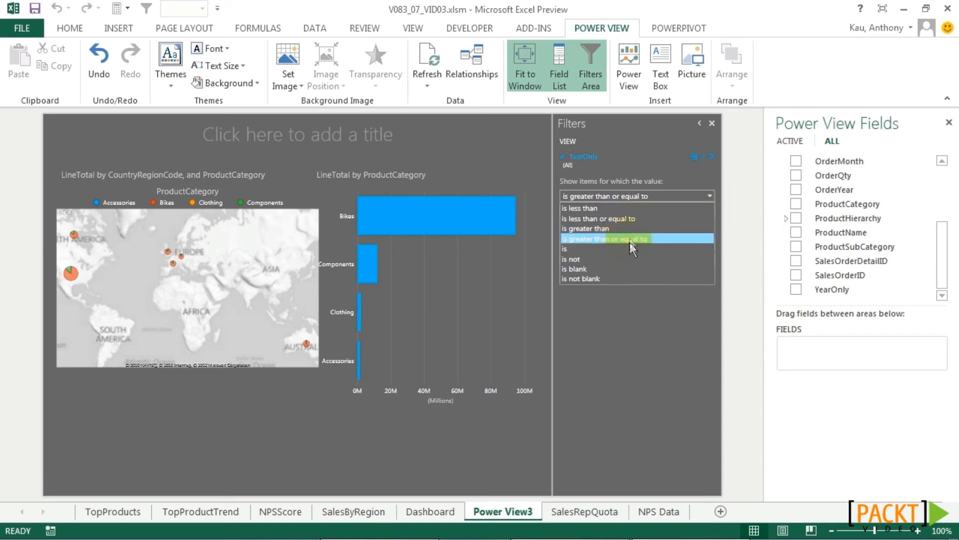
{"action": "left_click", "coordinate": [647, 297]}
{"action": "left_click", "coordinate": [666, 211]}
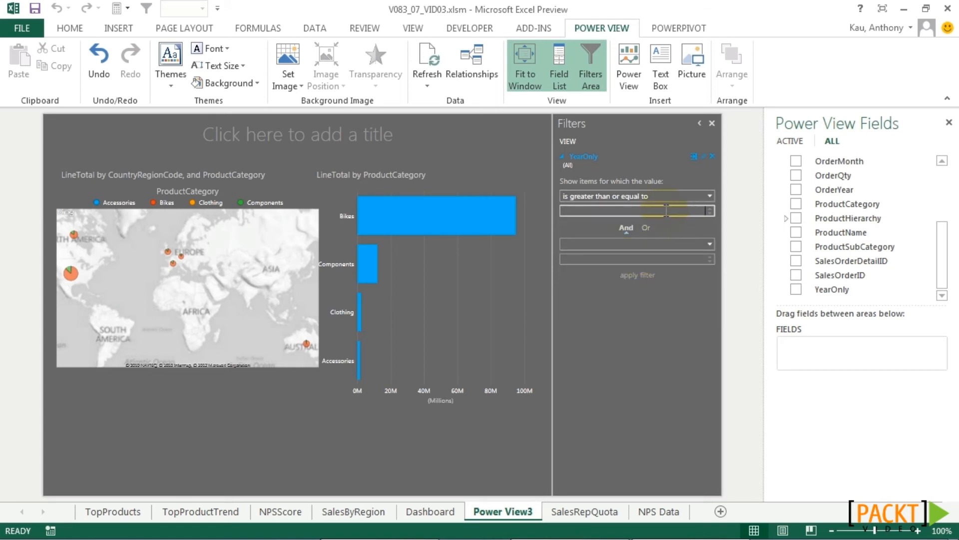
{"action": "type", "text": "2002"}
{"action": "key", "text": "Return"}
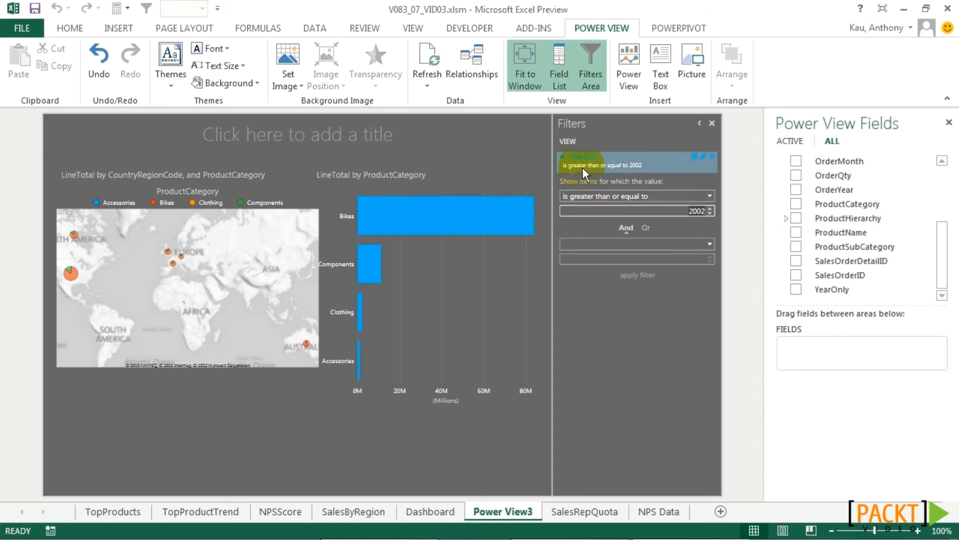
Clear the YearOnly condition and delete the filter from the view-level filters.
{"action": "left_click", "coordinate": [704, 157]}
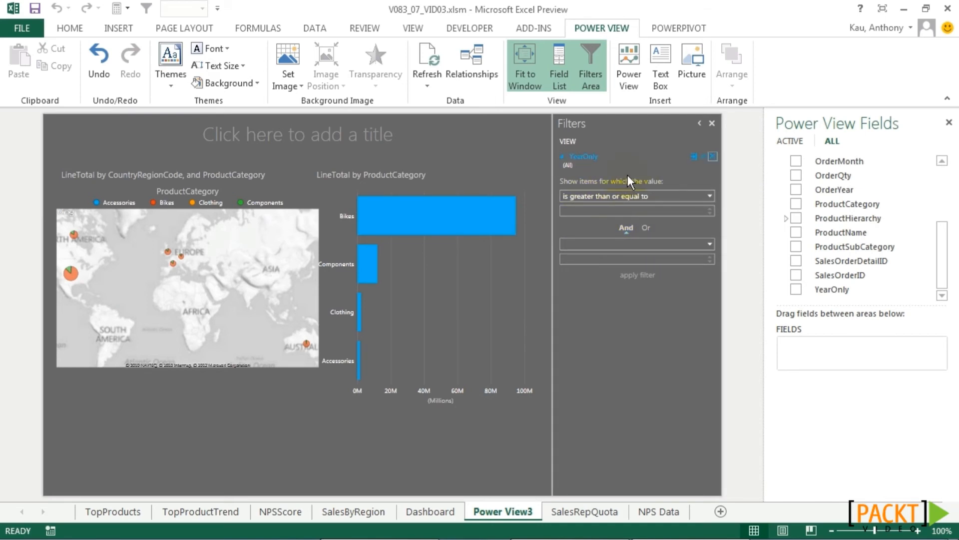
{"action": "left_click", "coordinate": [713, 157]}
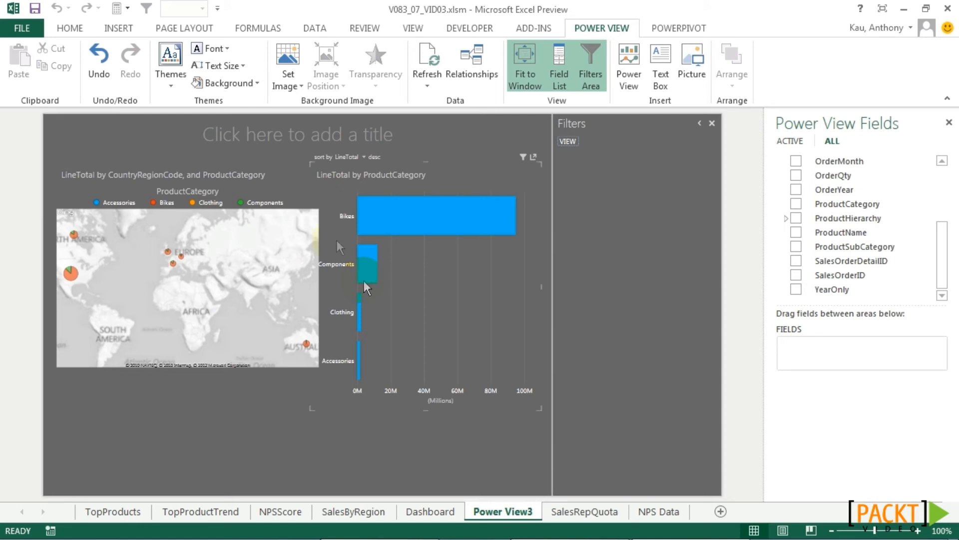
Filter the bar chart alone by ProductCategory, including Bikes, Clothing and Components.
{"action": "left_click", "coordinate": [497, 161]}
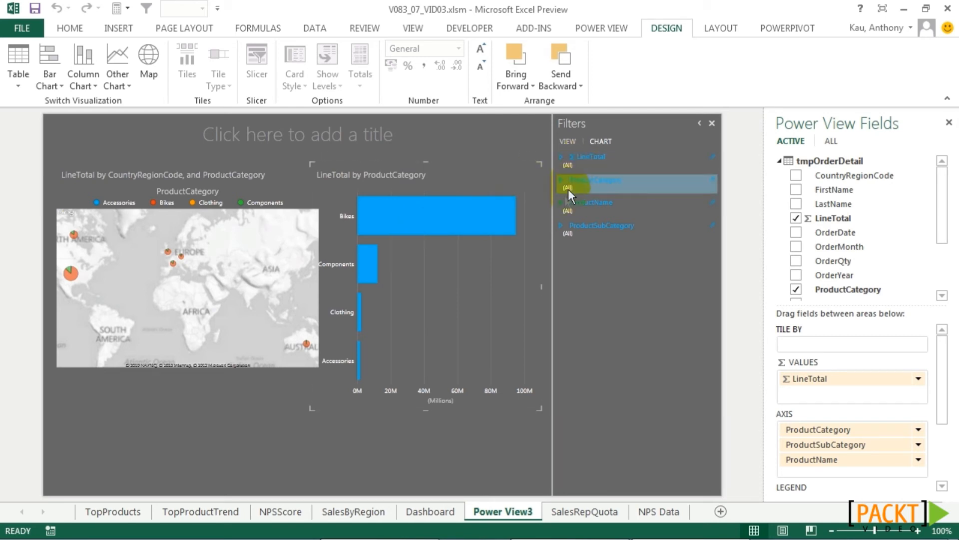
{"action": "left_click", "coordinate": [557, 179]}
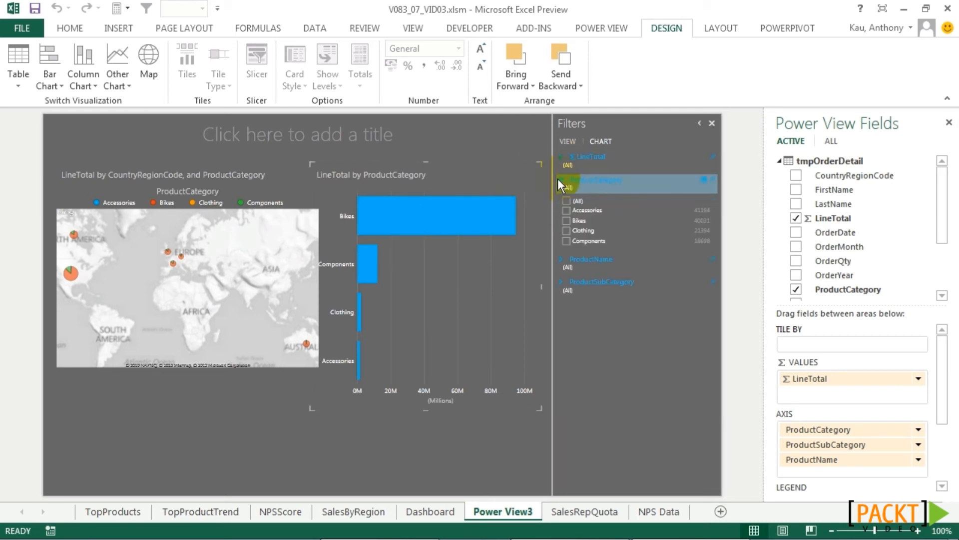
{"action": "left_click", "coordinate": [566, 219]}
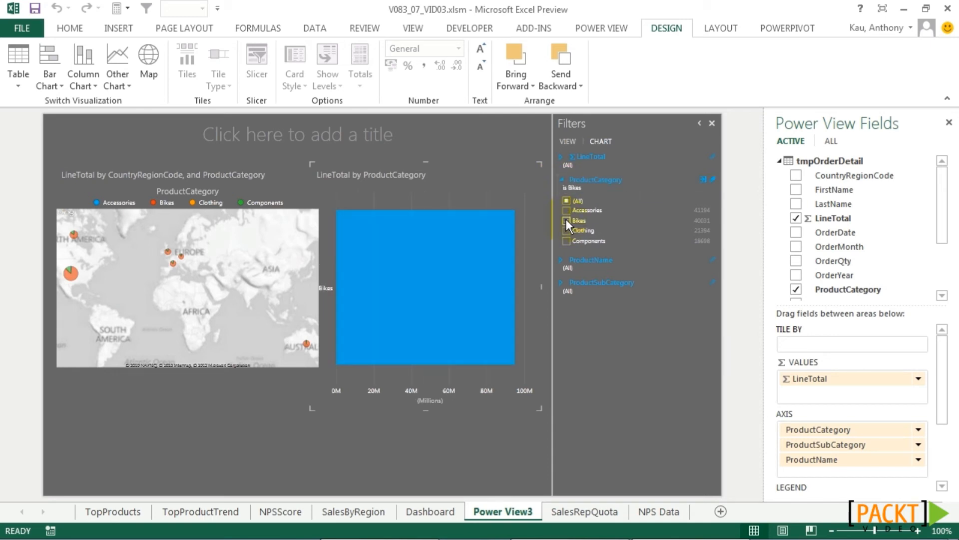
{"action": "mouse_move", "coordinate": [413, 310]}
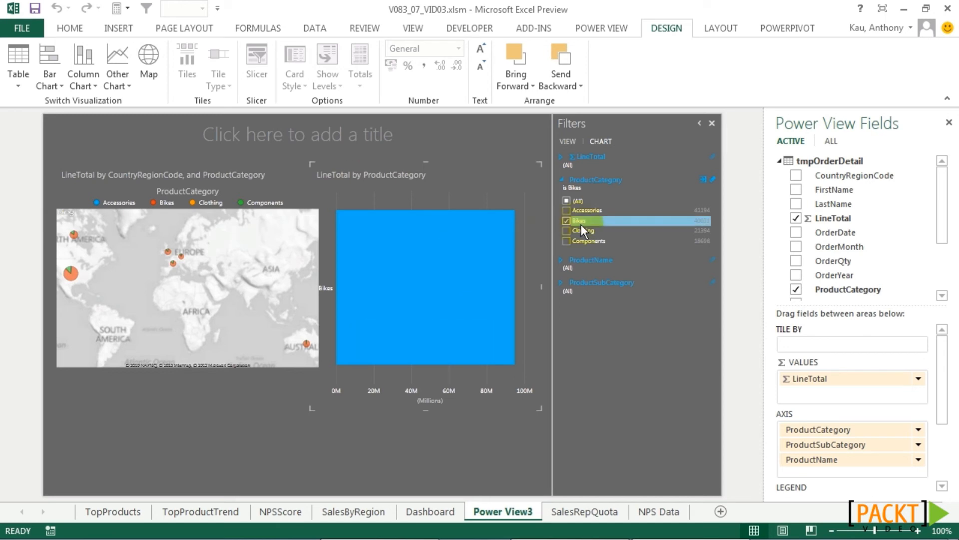
{"action": "left_click", "coordinate": [567, 231]}
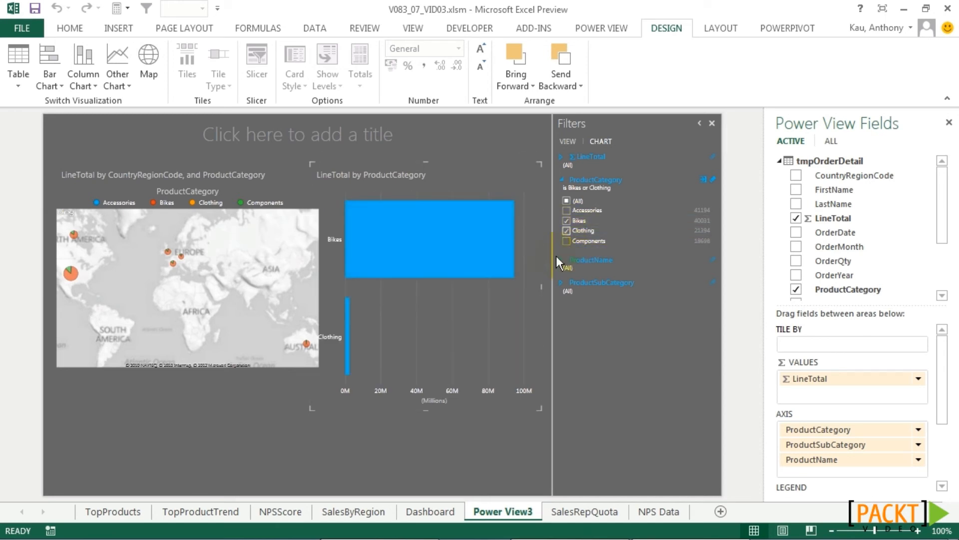
{"action": "left_click", "coordinate": [567, 241]}
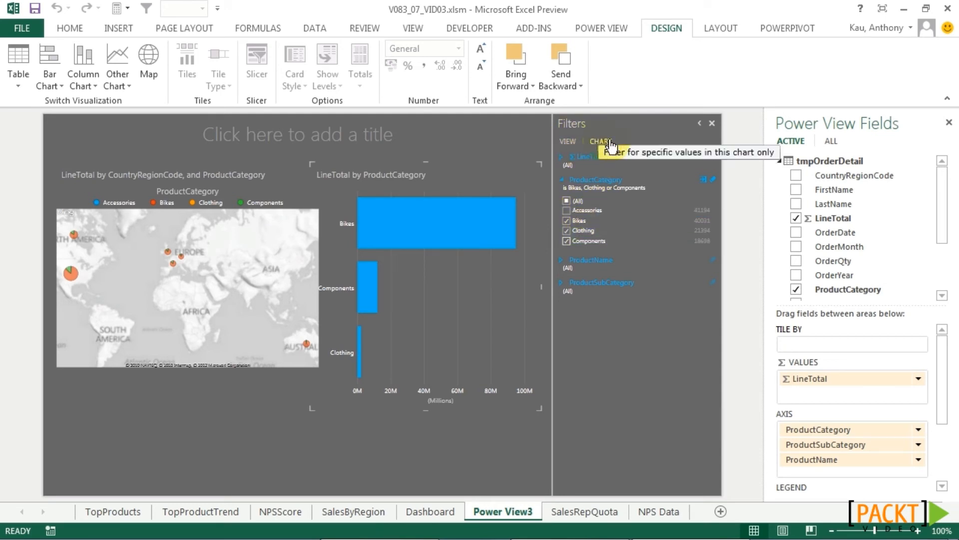
Compare the view-level filters with the bar chart's own filters, ending on the chart filters.
{"action": "left_click", "coordinate": [566, 142]}
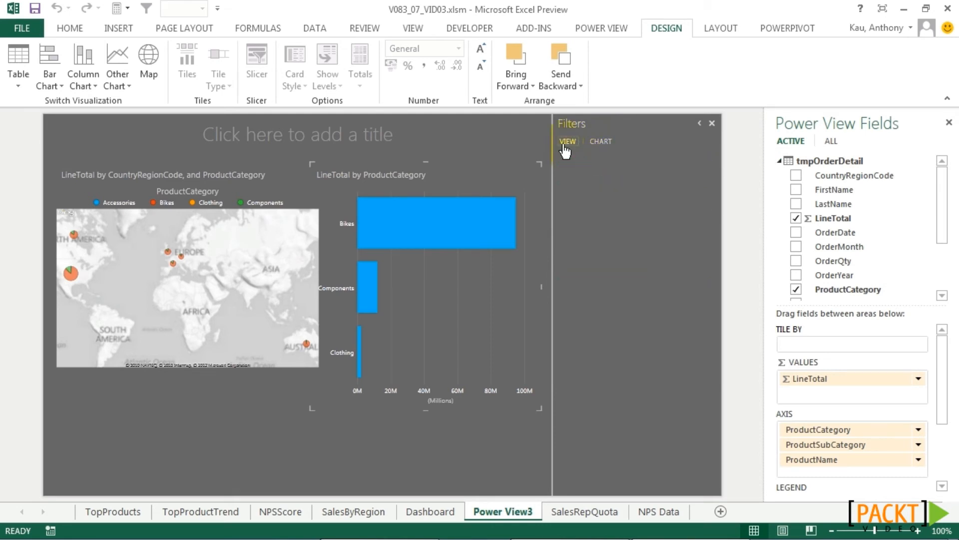
{"action": "left_click", "coordinate": [601, 141]}
{"action": "left_click", "coordinate": [435, 218]}
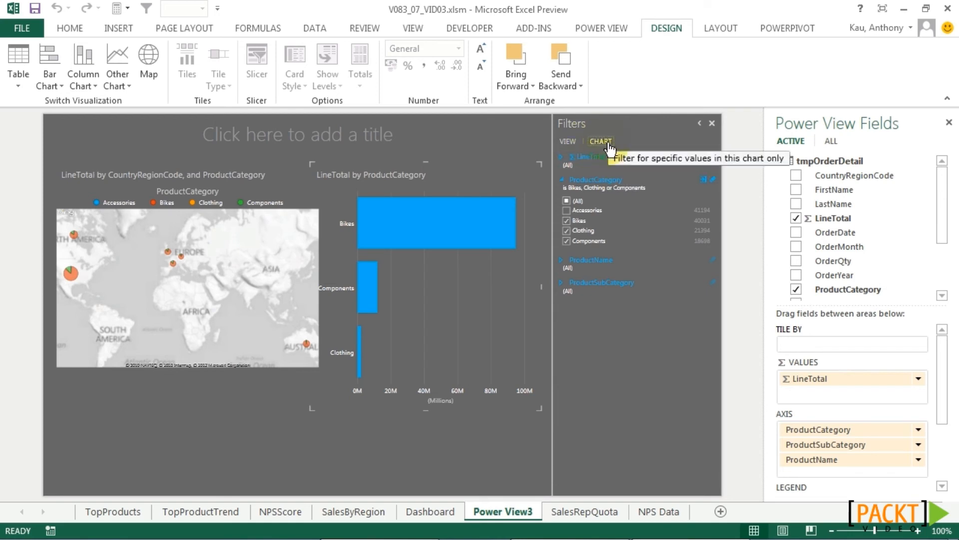
Limit the bar chart's LineTotal filter to values greater than or equal to about 48,100.
{"action": "left_click", "coordinate": [563, 164]}
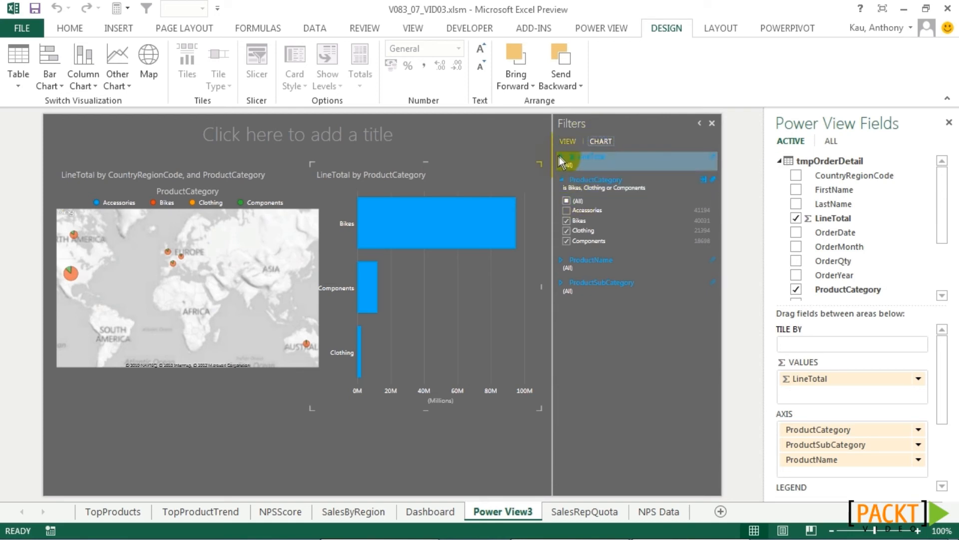
{"action": "left_click", "coordinate": [593, 161]}
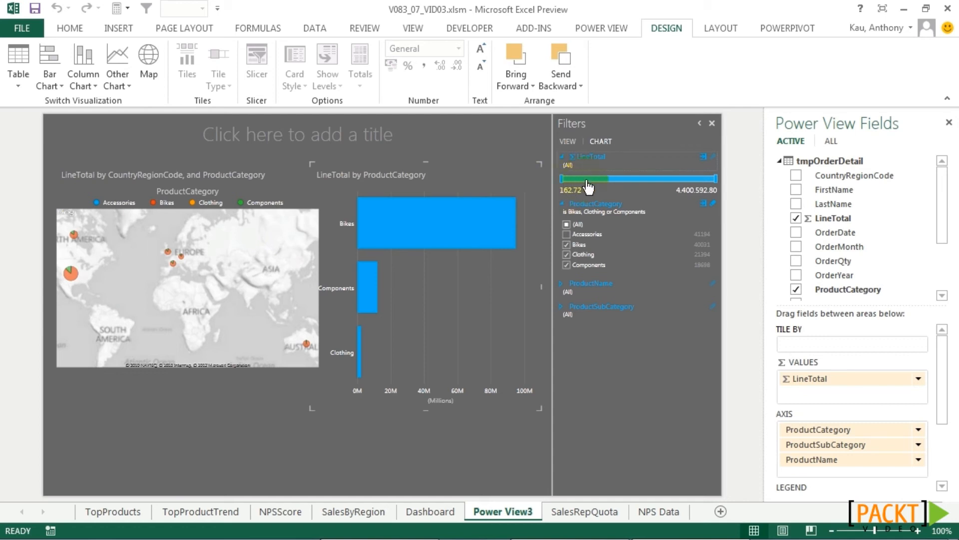
{"action": "left_click_drag", "start_coordinate": [562, 178], "coordinate": [580, 180]}
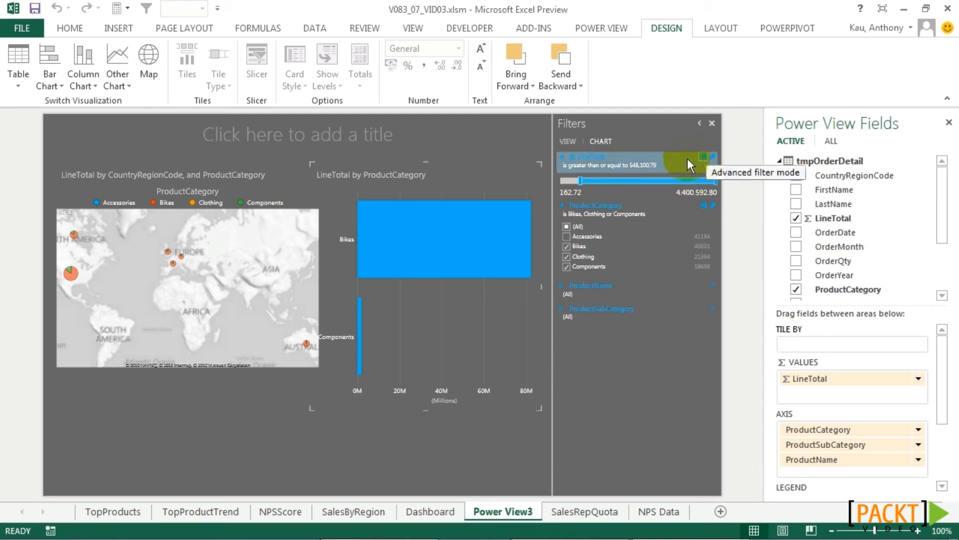
Show the LineTotal chart filter's advanced conditions, and clear the bar chart's ProductCategory filter.
{"action": "left_click", "coordinate": [704, 157]}
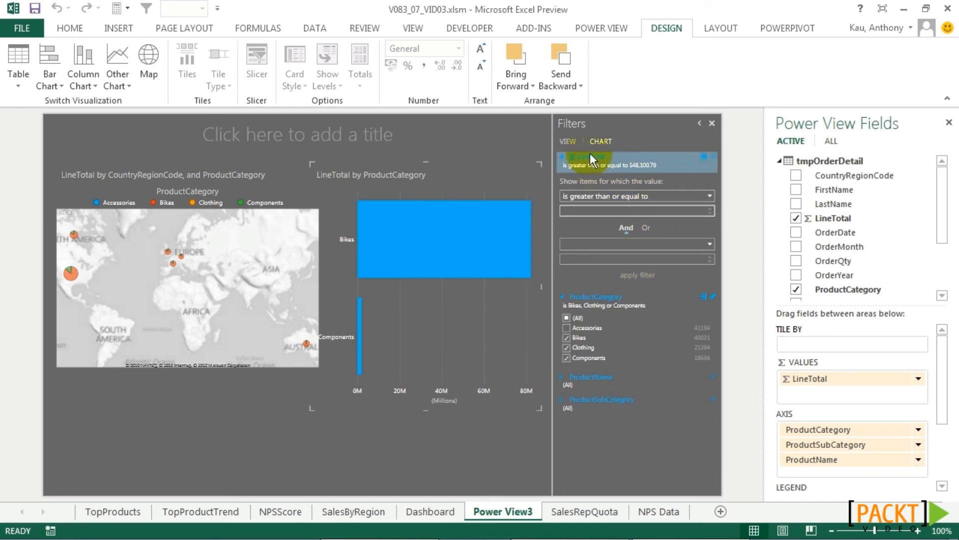
{"action": "left_click", "coordinate": [709, 211]}
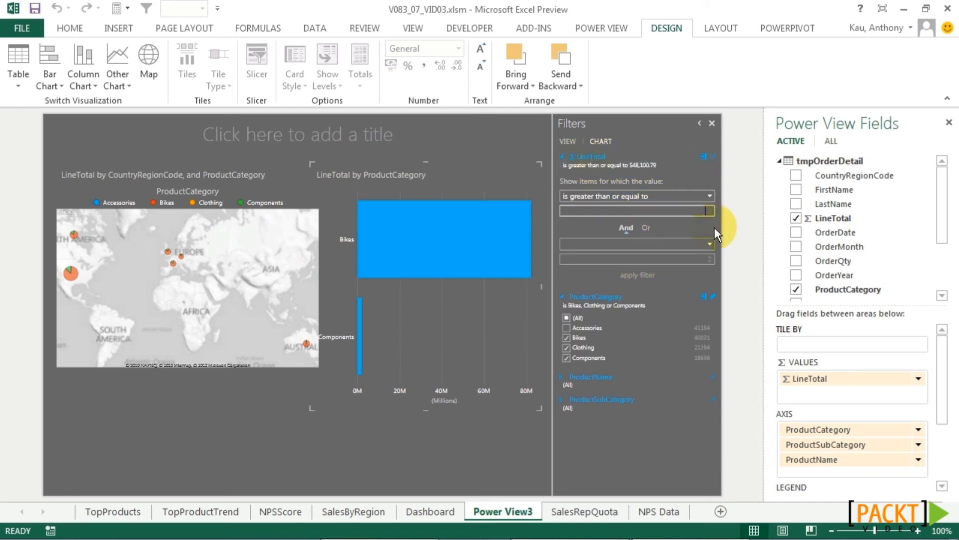
{"action": "left_click", "coordinate": [713, 155]}
{"action": "left_click", "coordinate": [715, 182]}
{"action": "left_click", "coordinate": [560, 181]}
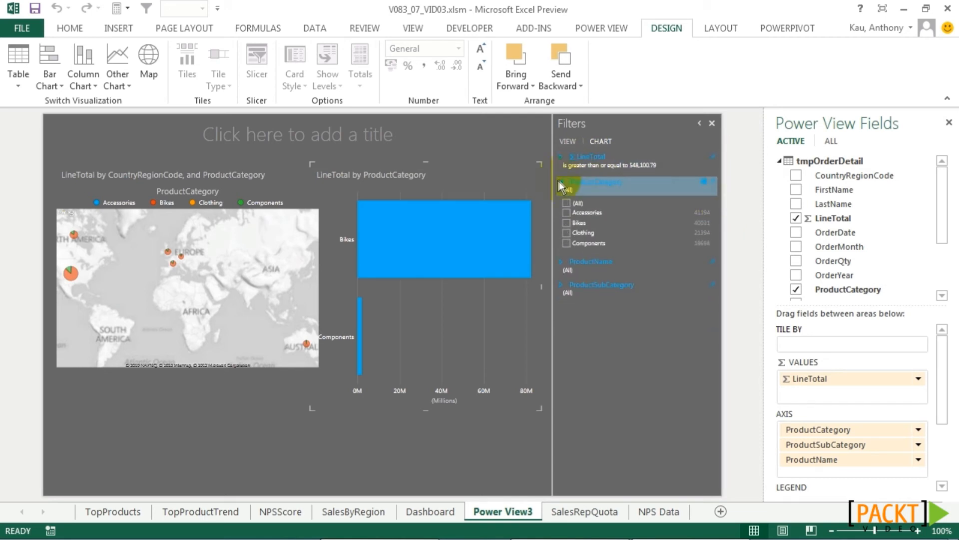
Return the bar chart's LineTotal filter to range mode and extend its lower limit to the minimum, 162.72.
{"action": "left_click", "coordinate": [627, 157]}
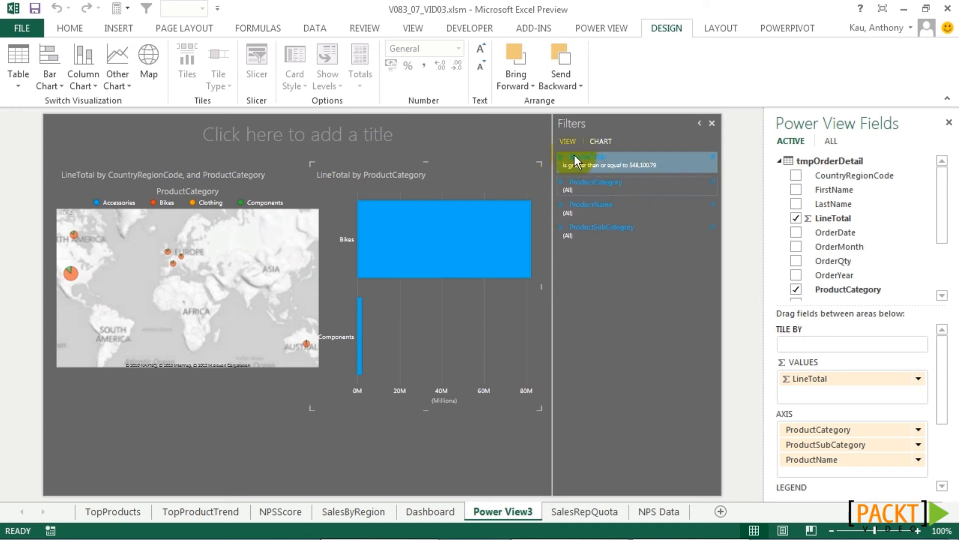
{"action": "left_click", "coordinate": [560, 156]}
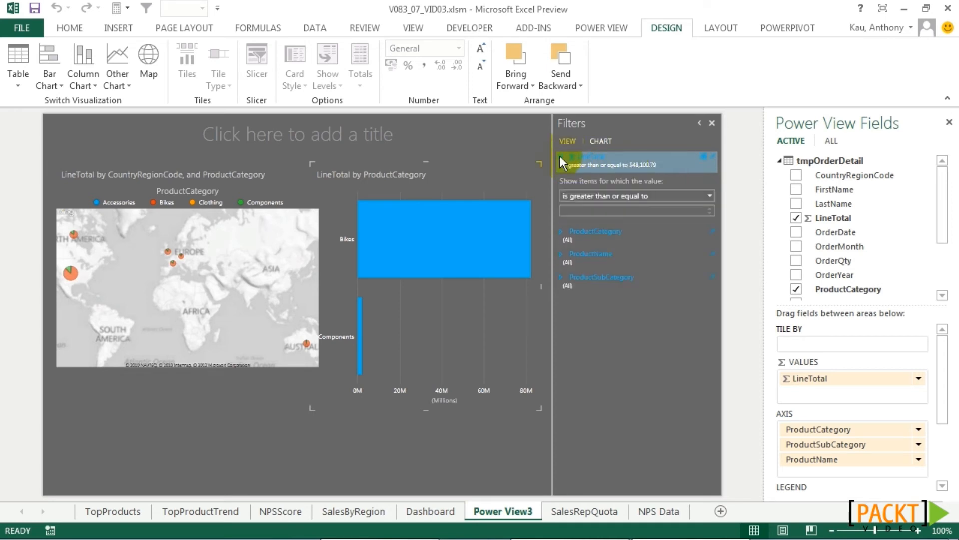
{"action": "left_click", "coordinate": [702, 158]}
{"action": "left_click_drag", "start_coordinate": [580, 180], "coordinate": [559, 181]}
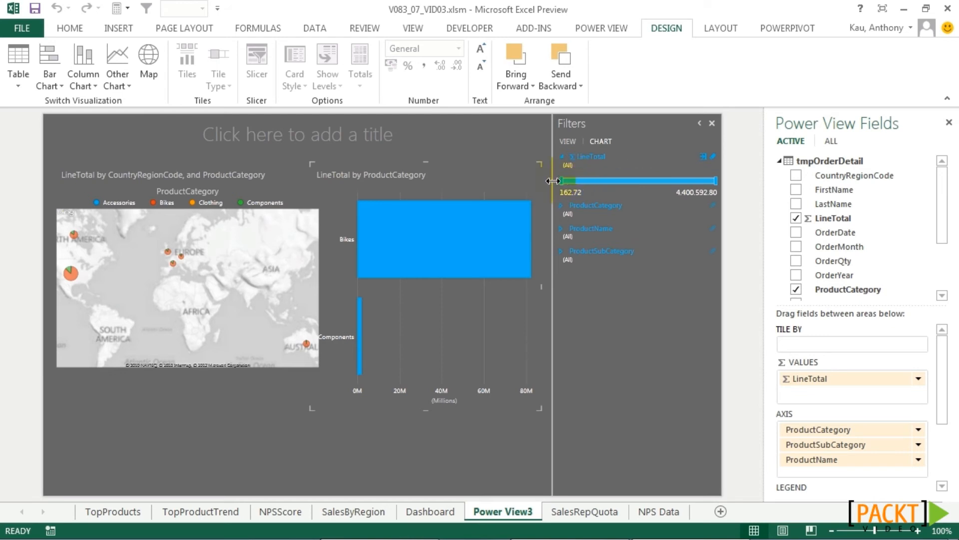
{"action": "left_click", "coordinate": [563, 158]}
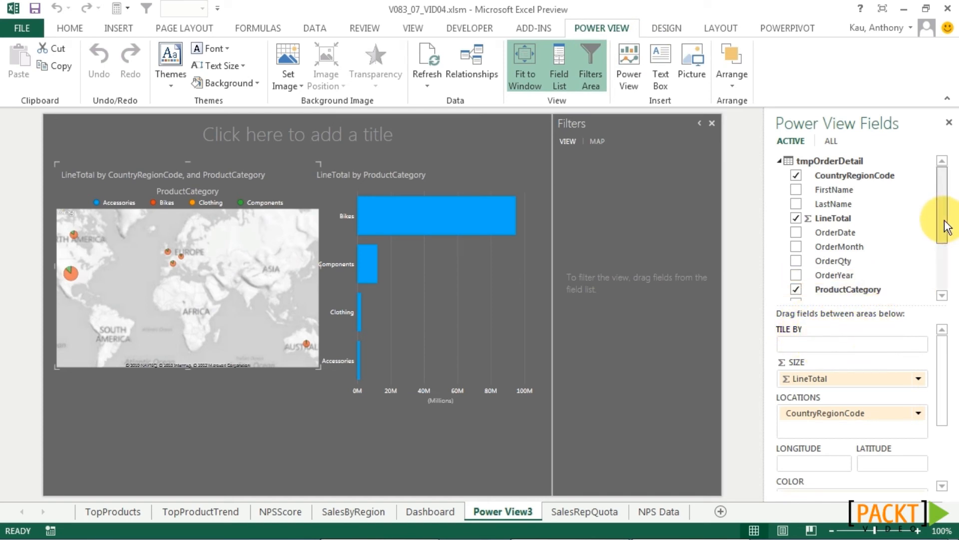
Tile the map by YearOnly and step through the year tiles from 2001 to 2004.
{"action": "left_click_drag", "start_coordinate": [943, 215], "coordinate": [947, 274]}
{"action": "left_click_drag", "start_coordinate": [820, 289], "coordinate": [817, 342]}
{"action": "left_click", "coordinate": [84, 183]}
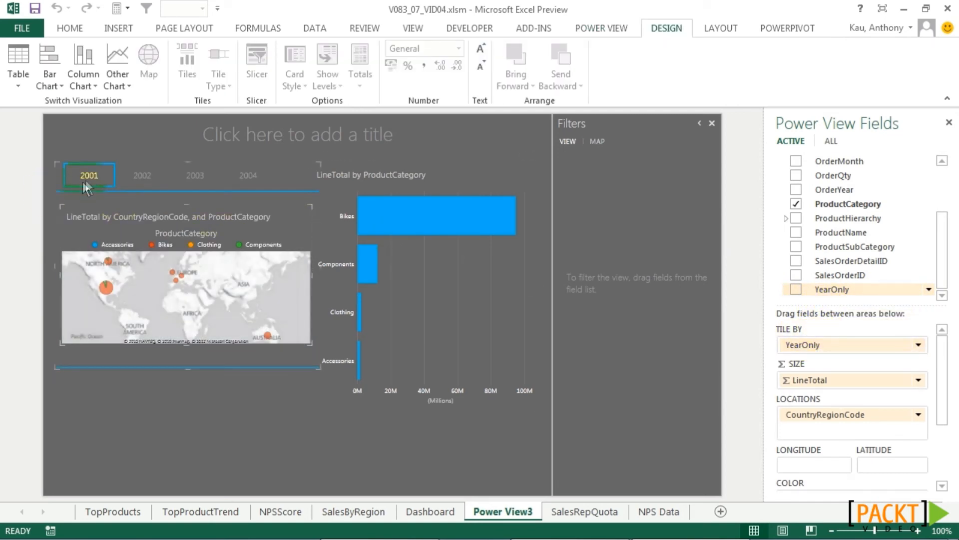
{"action": "left_click", "coordinate": [139, 172]}
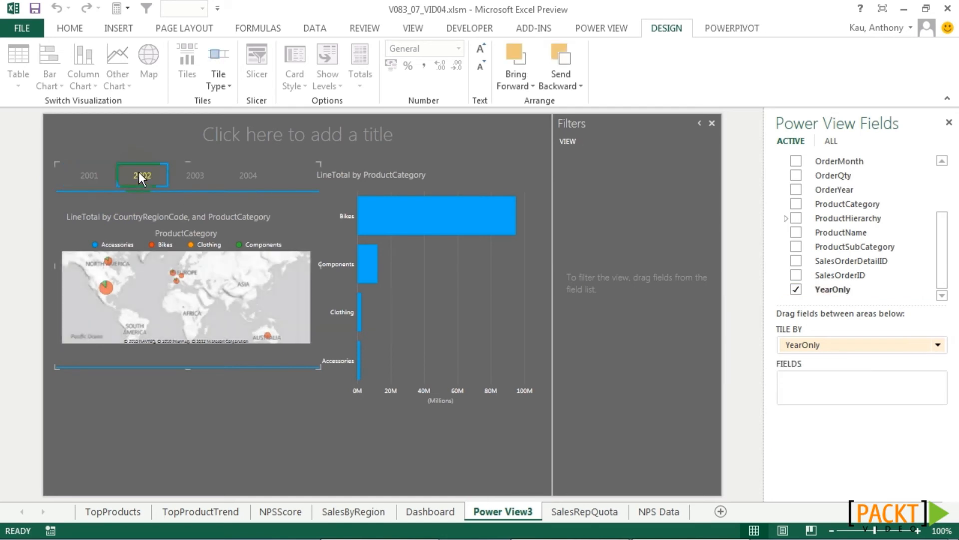
{"action": "left_click", "coordinate": [193, 175]}
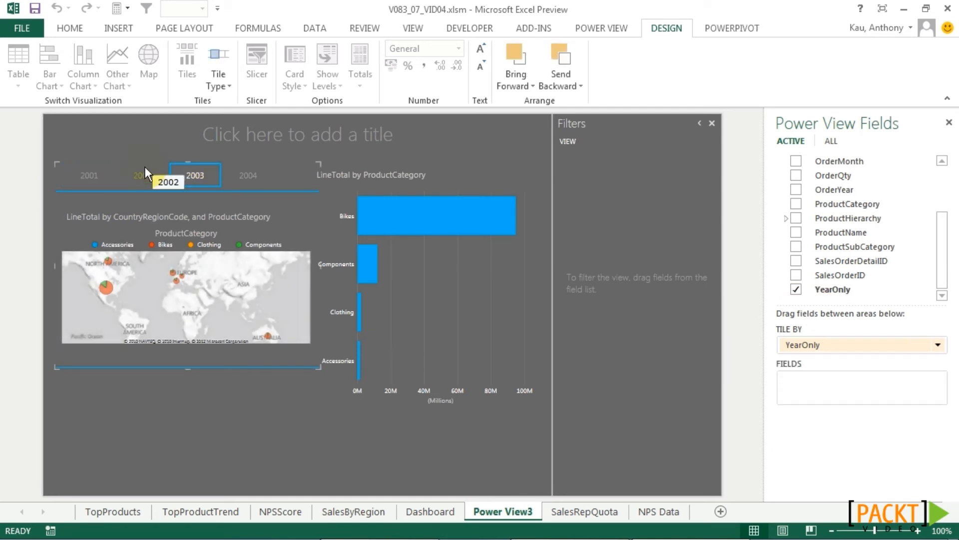
{"action": "left_click", "coordinate": [255, 174]}
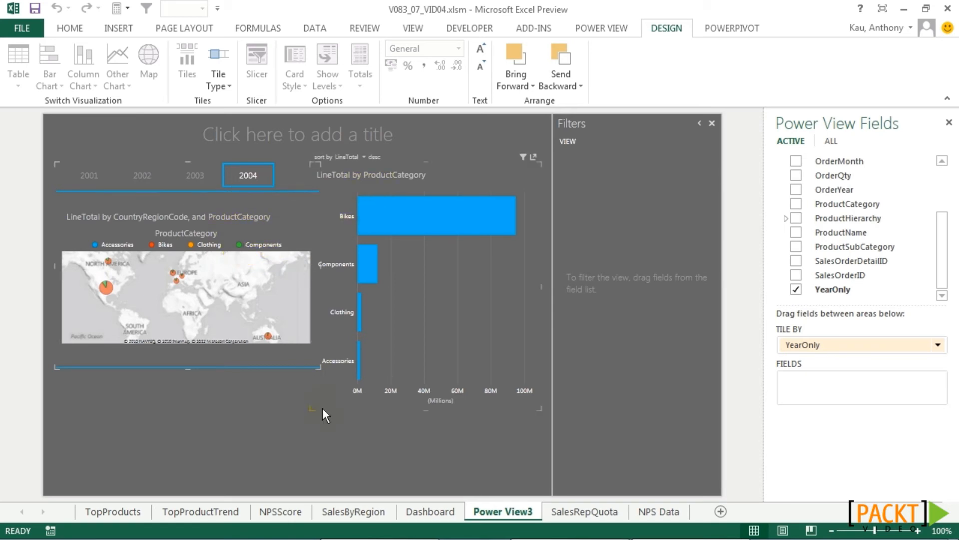
Delete the separate LineTotal by ProductCategory bar chart and enlarge the map's tile container to fill the canvas.
{"action": "left_click", "coordinate": [376, 170]}
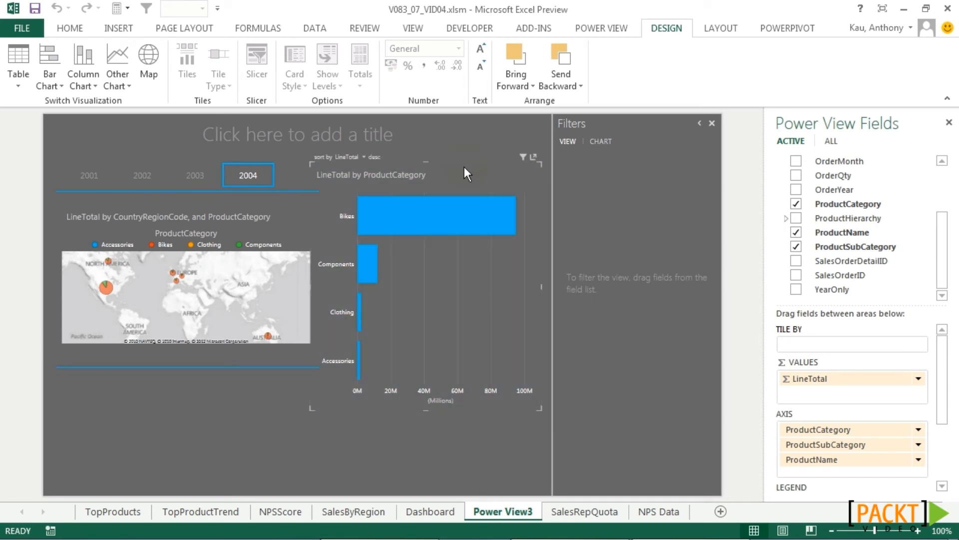
{"action": "key", "text": "Delete"}
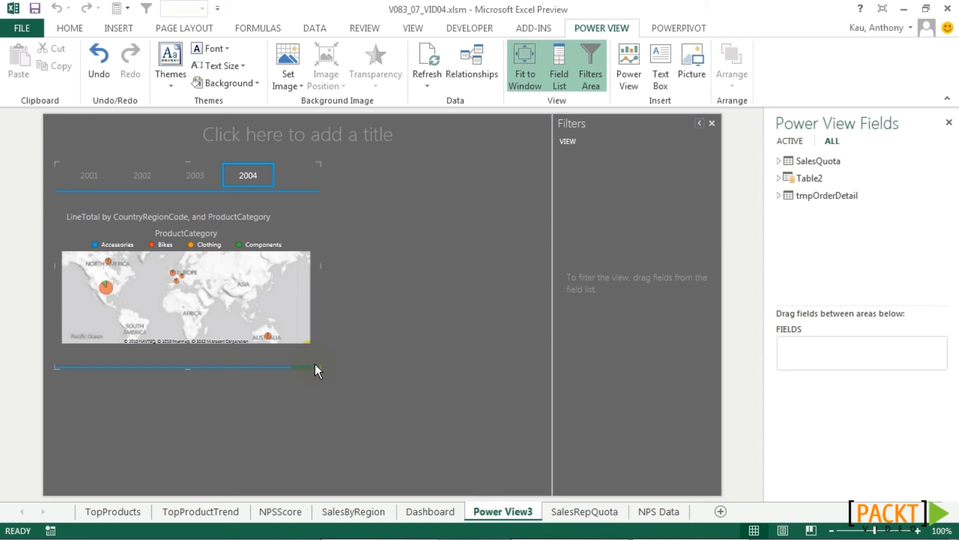
{"action": "left_click_drag", "start_coordinate": [317, 366], "coordinate": [548, 489]}
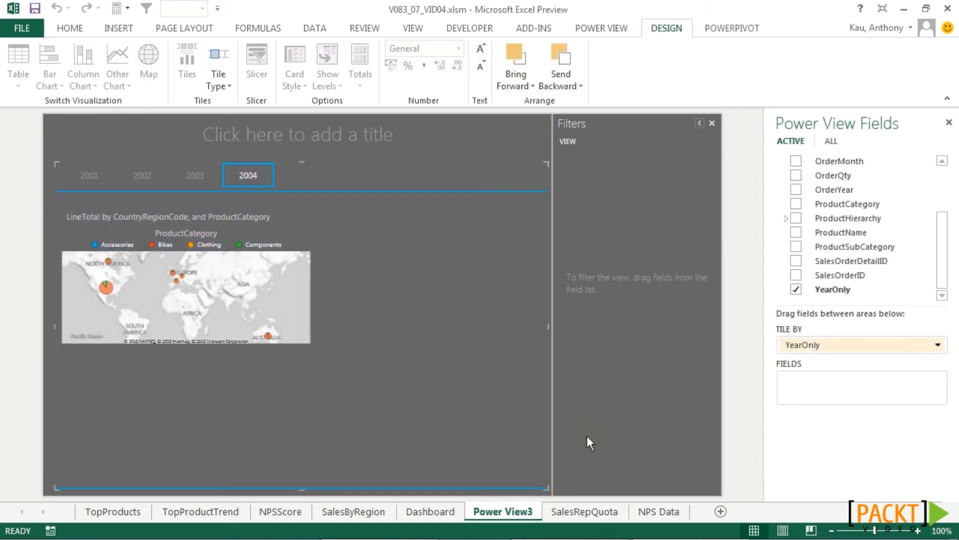
Add a table of the hierarchy's ProductCategory with LineTotal beside the map inside the tile container, wide enough for both columns.
{"action": "left_click", "coordinate": [784, 219]}
{"action": "left_click_drag", "start_coordinate": [819, 242], "coordinate": [382, 255]}
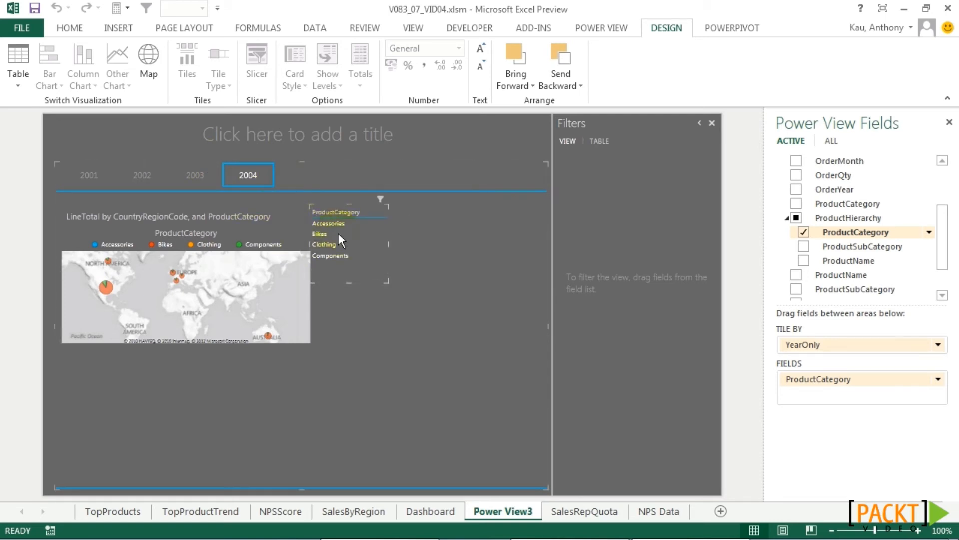
{"action": "left_click_drag", "start_coordinate": [316, 214], "coordinate": [419, 255]}
{"action": "left_click_drag", "start_coordinate": [942, 231], "coordinate": [942, 201]}
{"action": "left_click_drag", "start_coordinate": [827, 200], "coordinate": [439, 288]}
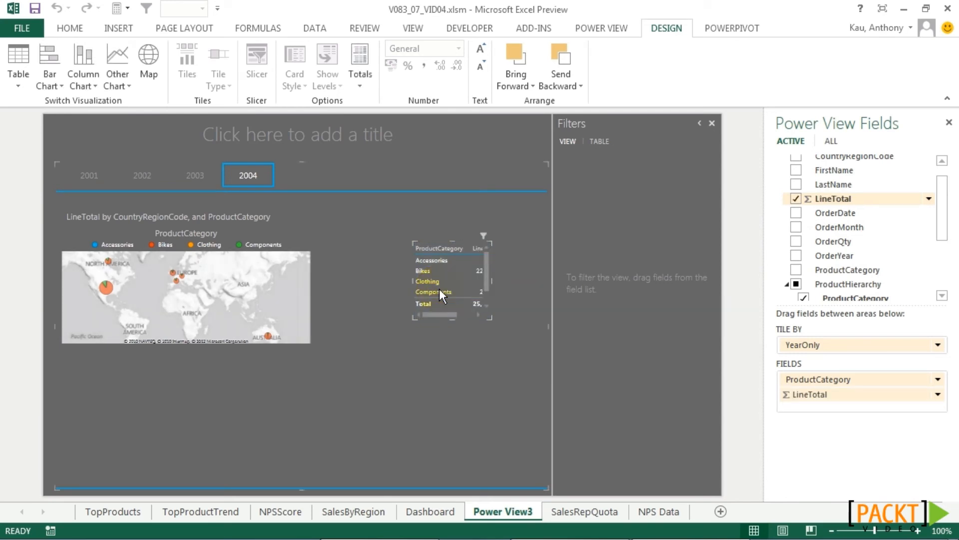
{"action": "left_click_drag", "start_coordinate": [490, 321], "coordinate": [533, 322]}
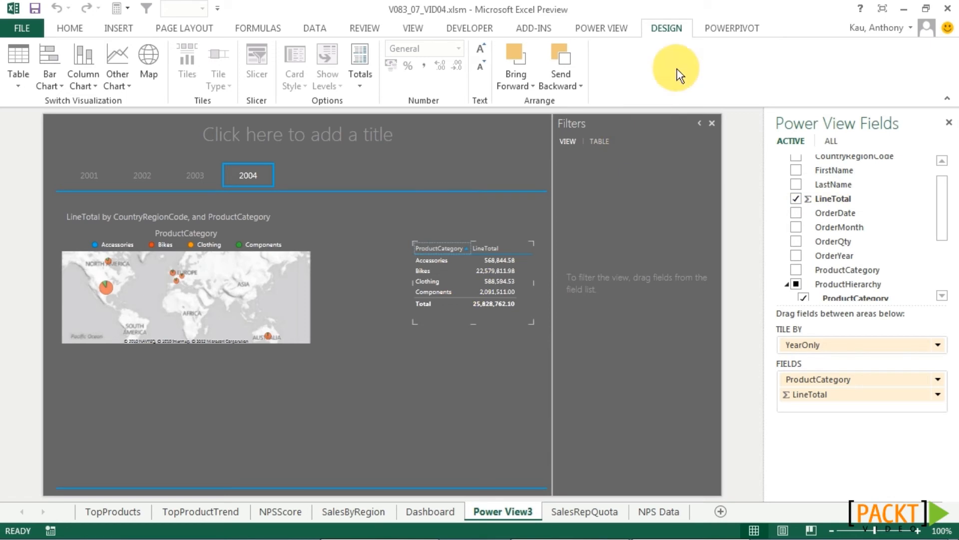
Convert the ProductCategory table to a stacked bar chart and enlarge it to fill the space beside the map.
{"action": "left_click", "coordinate": [56, 62]}
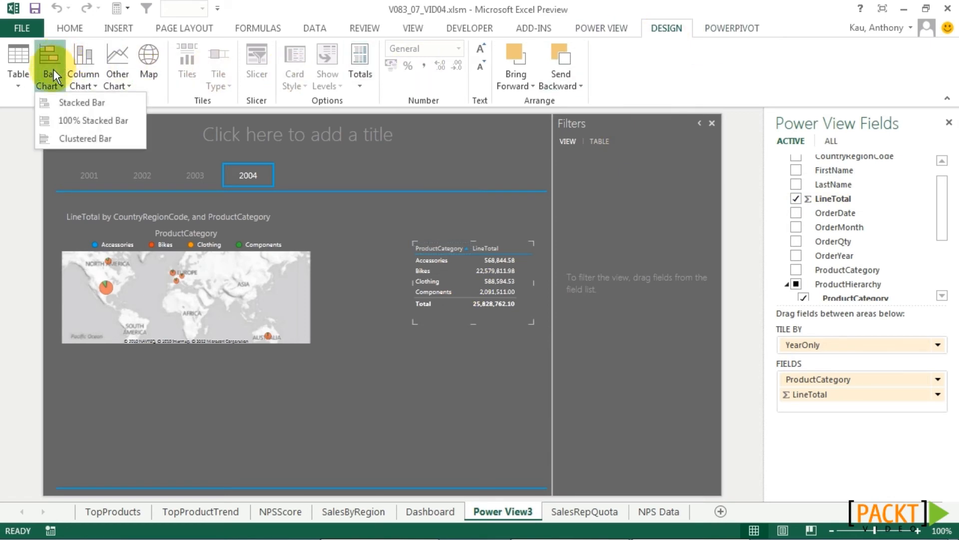
{"action": "left_click", "coordinate": [69, 103]}
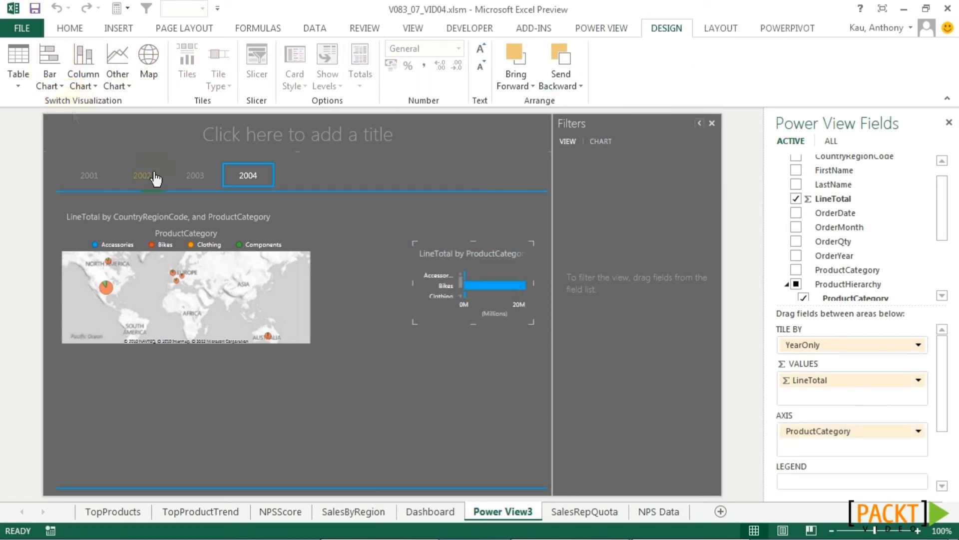
{"action": "left_click_drag", "start_coordinate": [412, 323], "coordinate": [330, 478]}
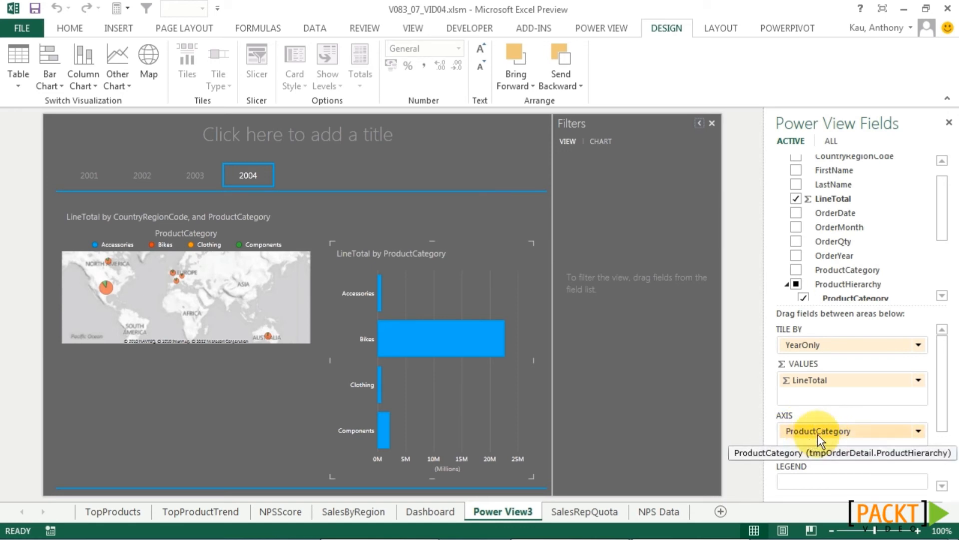
Add ProductSubCategory and ProductName from ProductHierarchy to the bar chart's axis below ProductCategory.
{"action": "left_click", "coordinate": [942, 295]}
{"action": "left_click", "coordinate": [942, 296]}
{"action": "left_click", "coordinate": [942, 296]}
{"action": "left_click", "coordinate": [942, 295]}
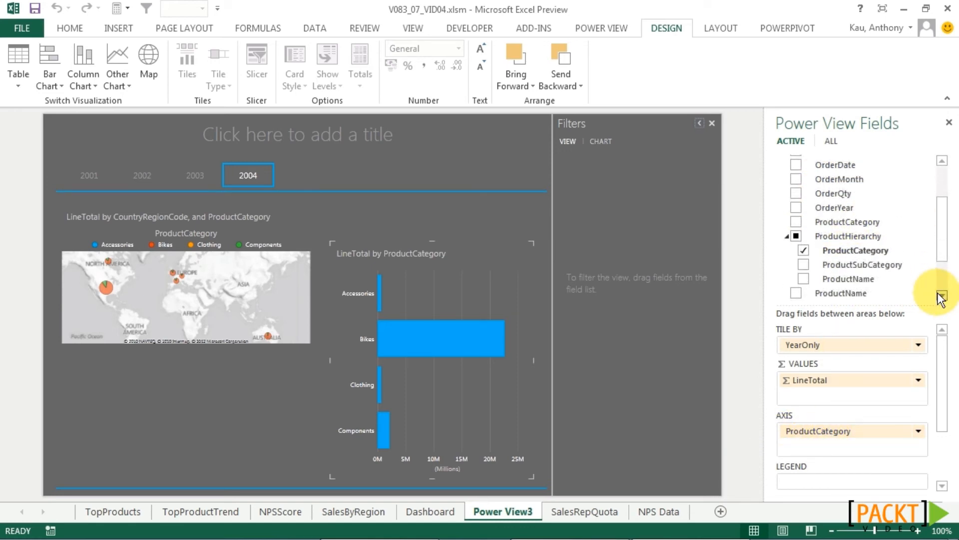
{"action": "left_click", "coordinate": [942, 296]}
{"action": "left_click_drag", "start_coordinate": [836, 253], "coordinate": [817, 439]}
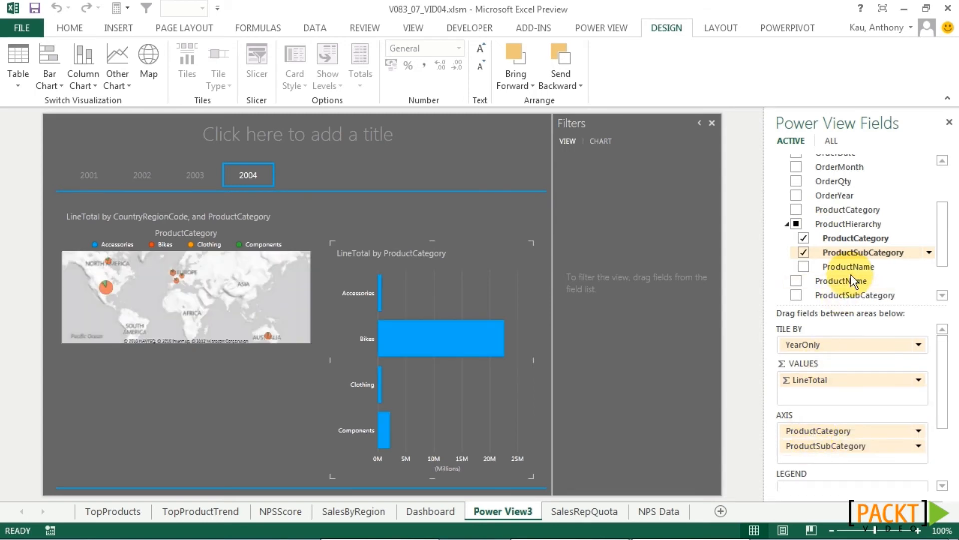
{"action": "left_click_drag", "start_coordinate": [853, 267], "coordinate": [824, 462]}
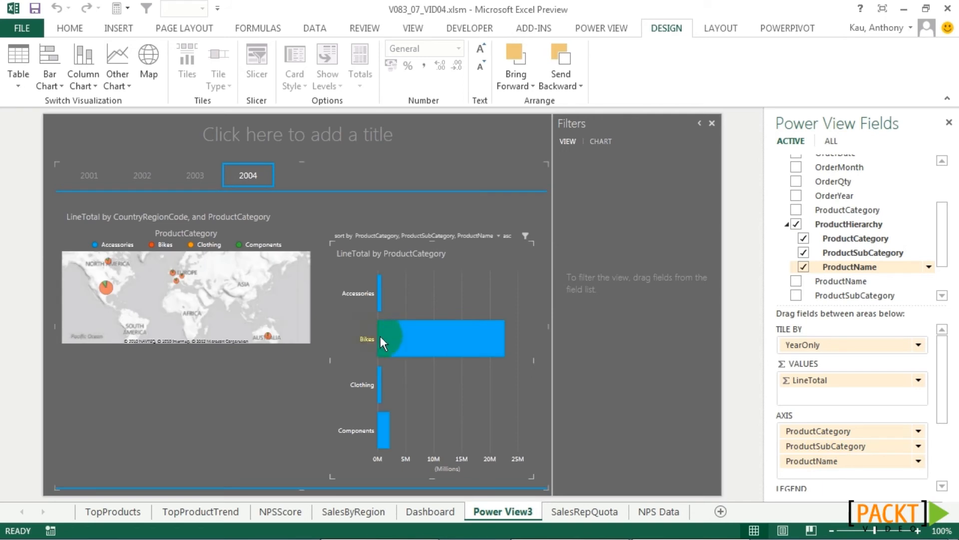
Drill into Bikes and back up to the categories, and sort the bar chart by LineTotal in descending order.
{"action": "double_click", "coordinate": [416, 327]}
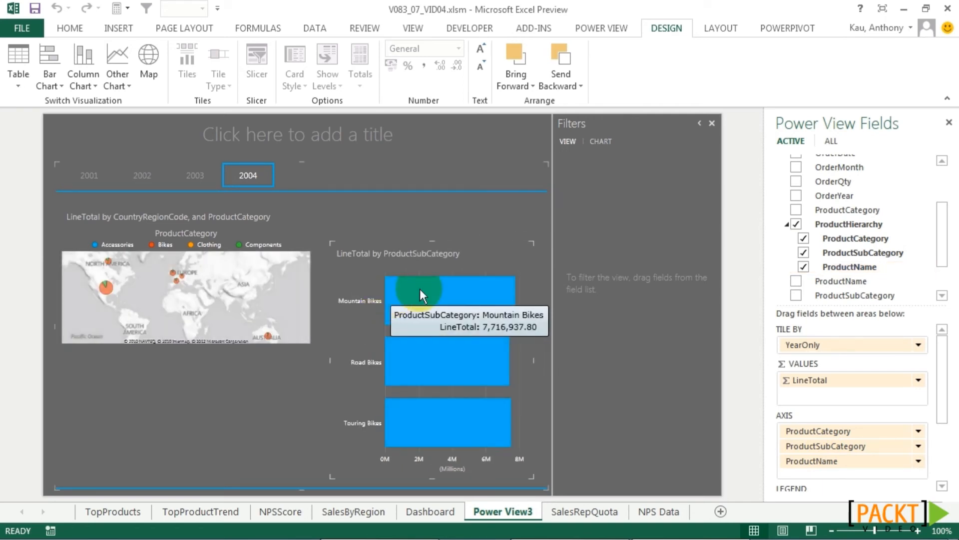
{"action": "left_click", "coordinate": [514, 234]}
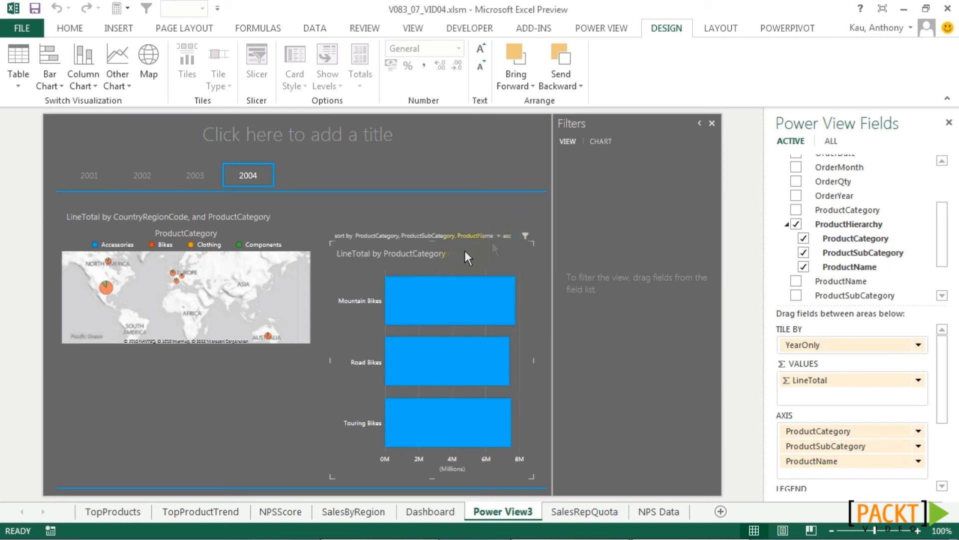
{"action": "left_click", "coordinate": [421, 236]}
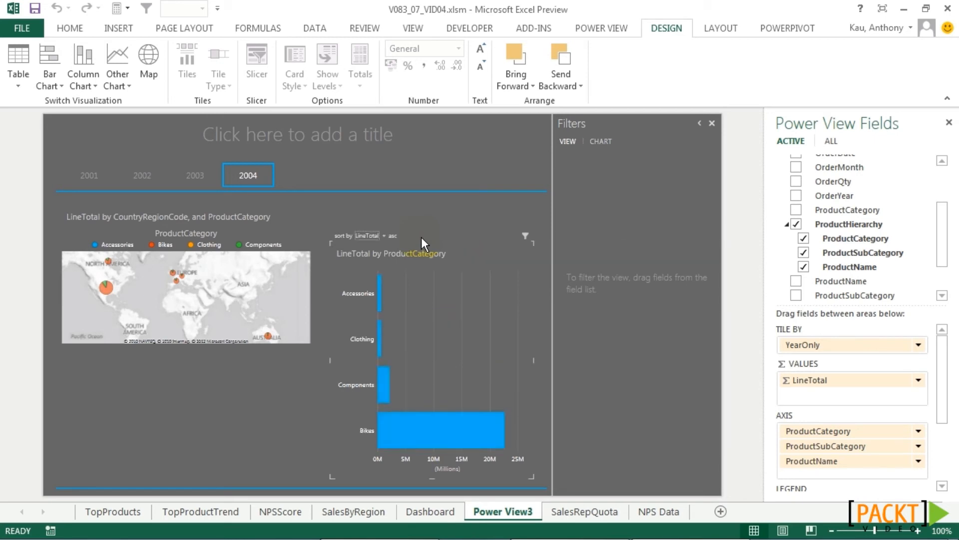
{"action": "left_click", "coordinate": [393, 235]}
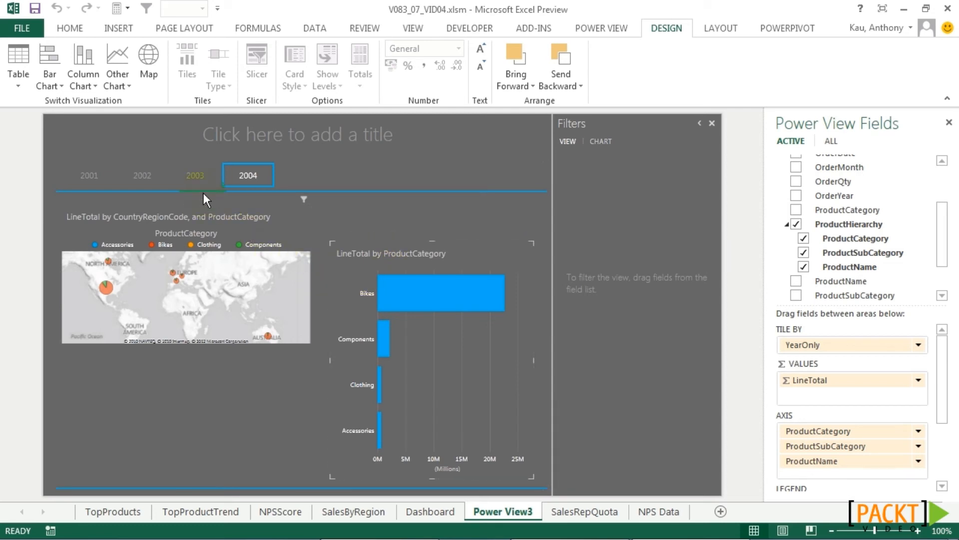
Compare the tiled map and bar chart across the 2003, 2002, 2001 and 2004 tiles.
{"action": "left_click", "coordinate": [197, 177]}
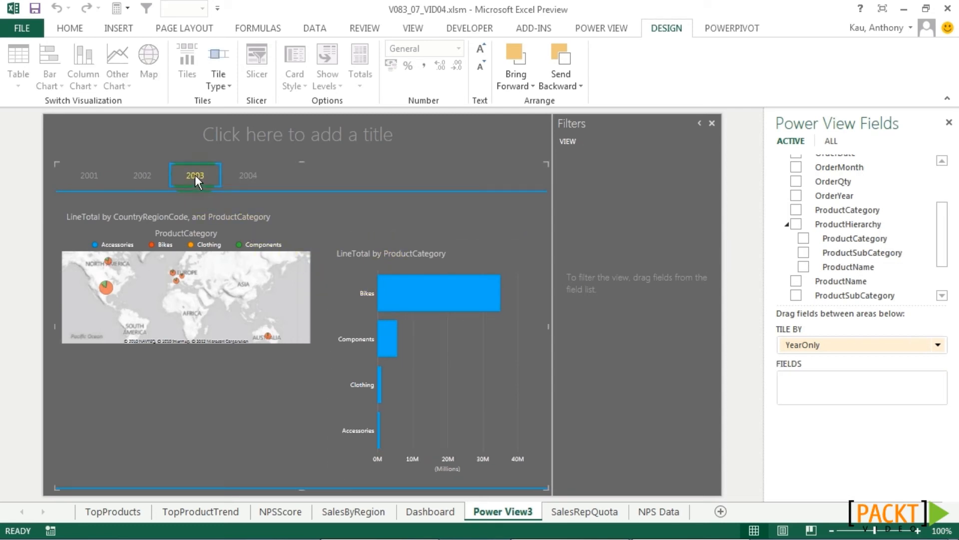
{"action": "left_click", "coordinate": [145, 173]}
{"action": "left_click", "coordinate": [170, 296]}
{"action": "left_click", "coordinate": [435, 299]}
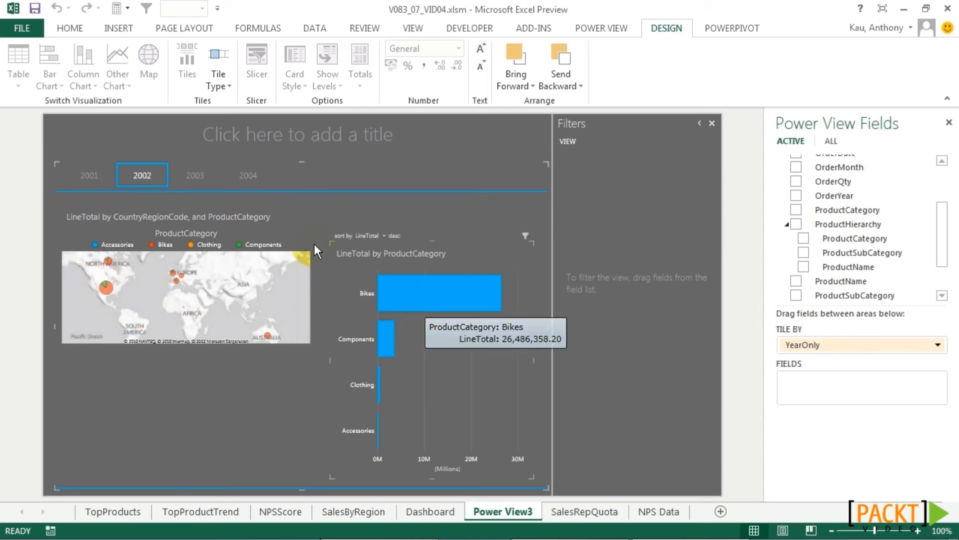
{"action": "left_click", "coordinate": [95, 175]}
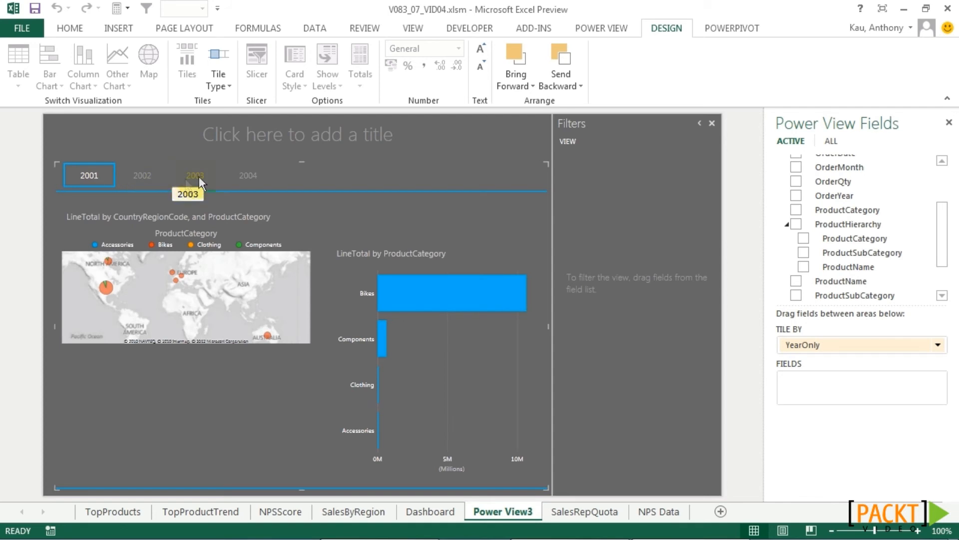
{"action": "left_click", "coordinate": [245, 175]}
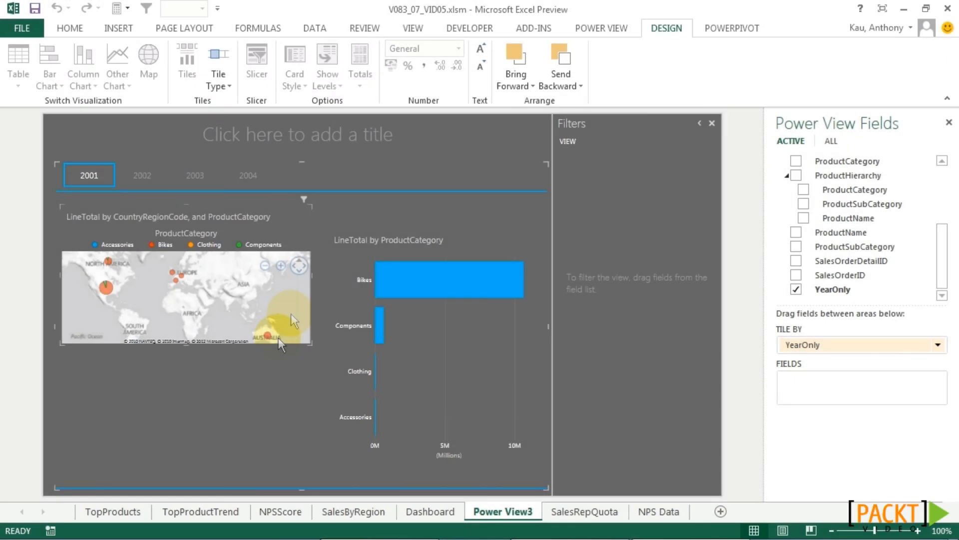
Review the map's field areas, including multiples, and delete the whole tile container with the map and bar chart.
{"action": "left_click", "coordinate": [302, 221]}
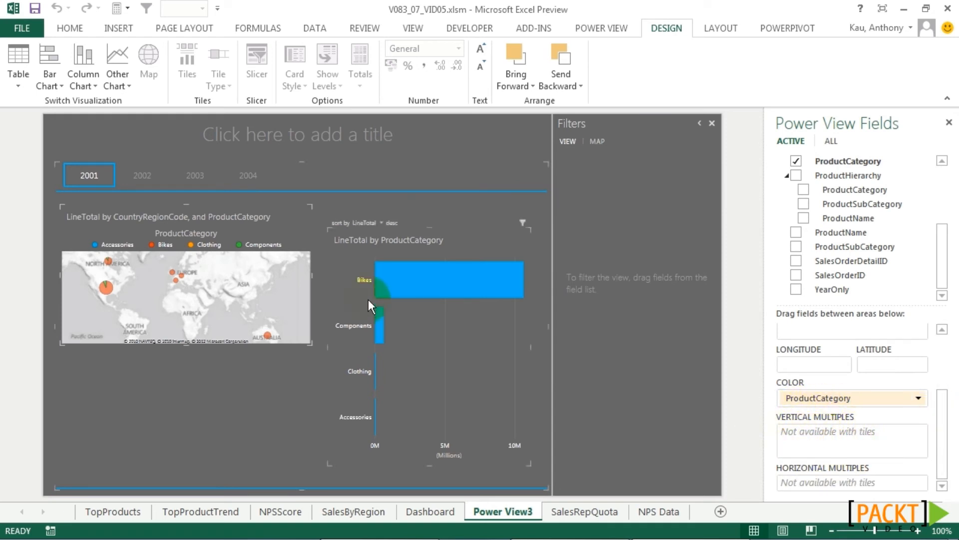
{"action": "scroll", "coordinate": [946, 370], "scroll_direction": "up", "scroll_amount": 3}
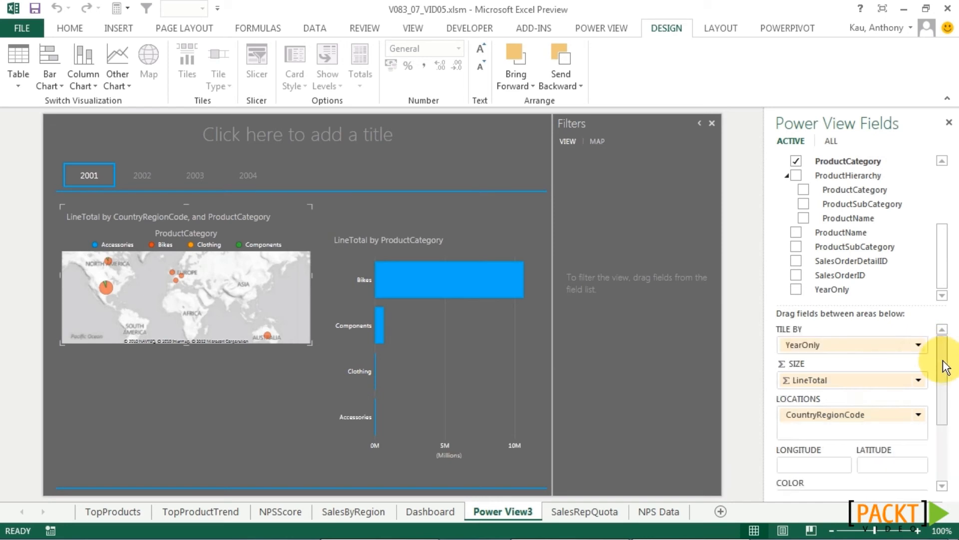
{"action": "left_click", "coordinate": [412, 167]}
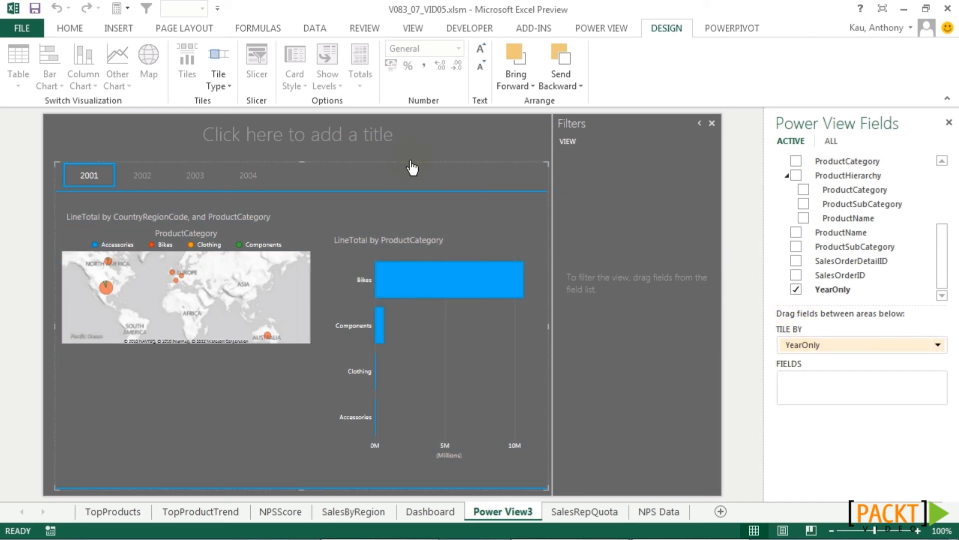
{"action": "key", "text": "Delete"}
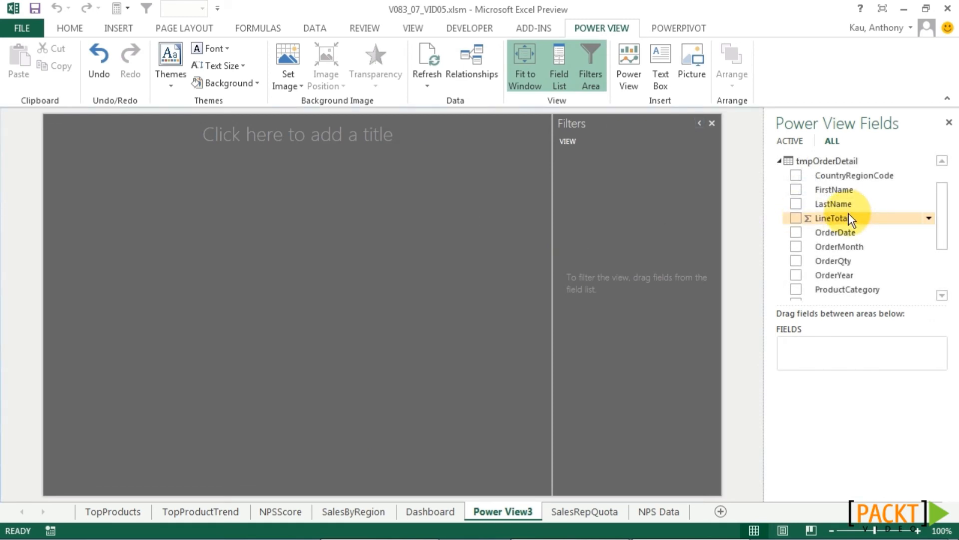
Create a line chart of LineTotal, enlarge it to fill the canvas, and put OrderMonth on its axis.
{"action": "left_click_drag", "start_coordinate": [849, 214], "coordinate": [277, 237]}
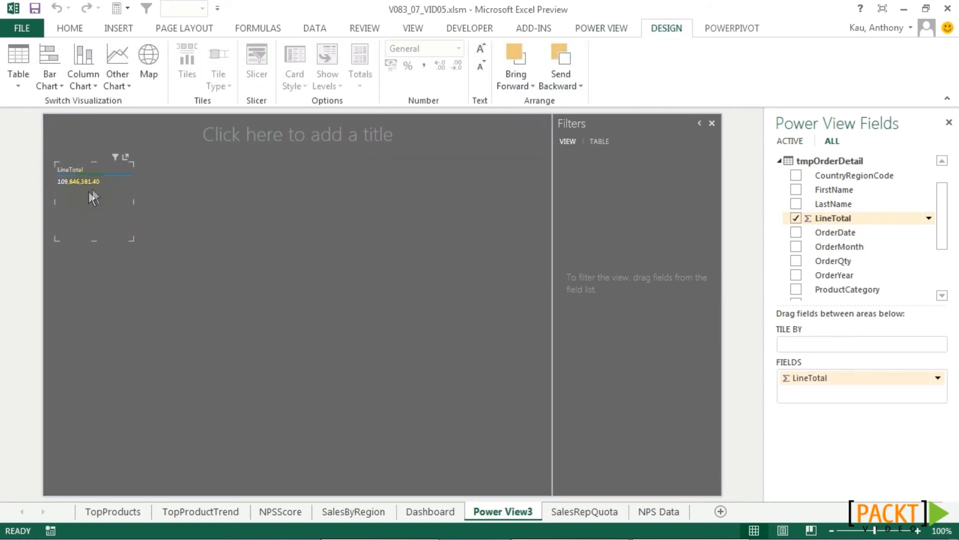
{"action": "left_click", "coordinate": [114, 60]}
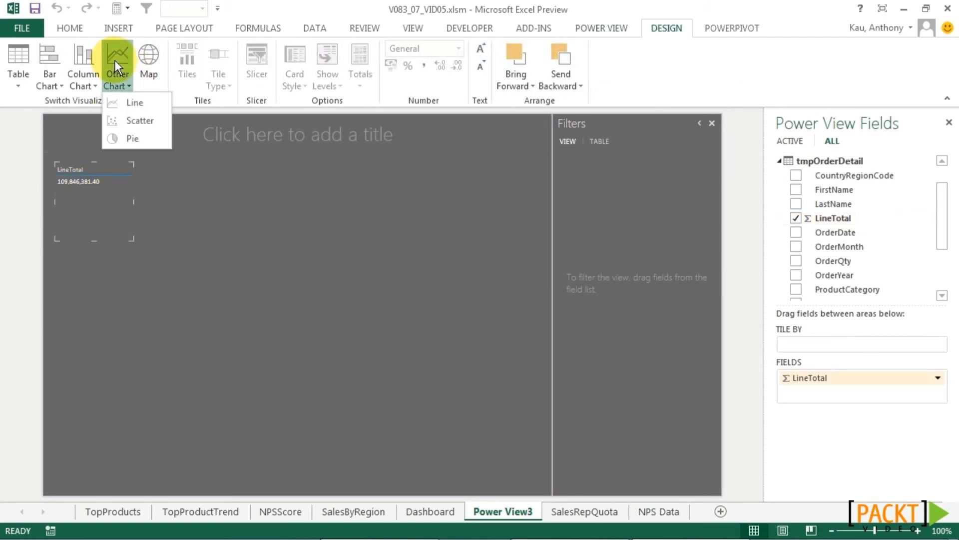
{"action": "left_click", "coordinate": [140, 103]}
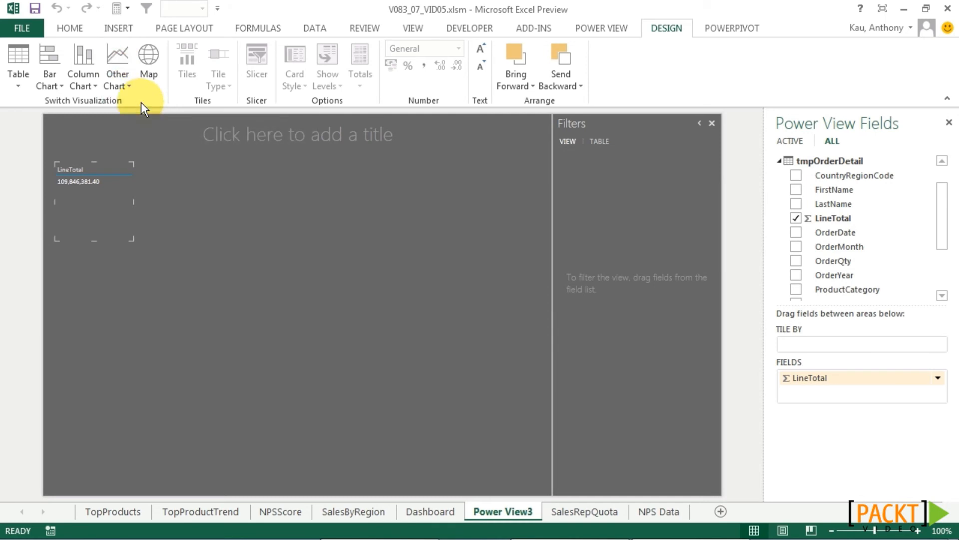
{"action": "left_click_drag", "start_coordinate": [133, 240], "coordinate": [542, 492]}
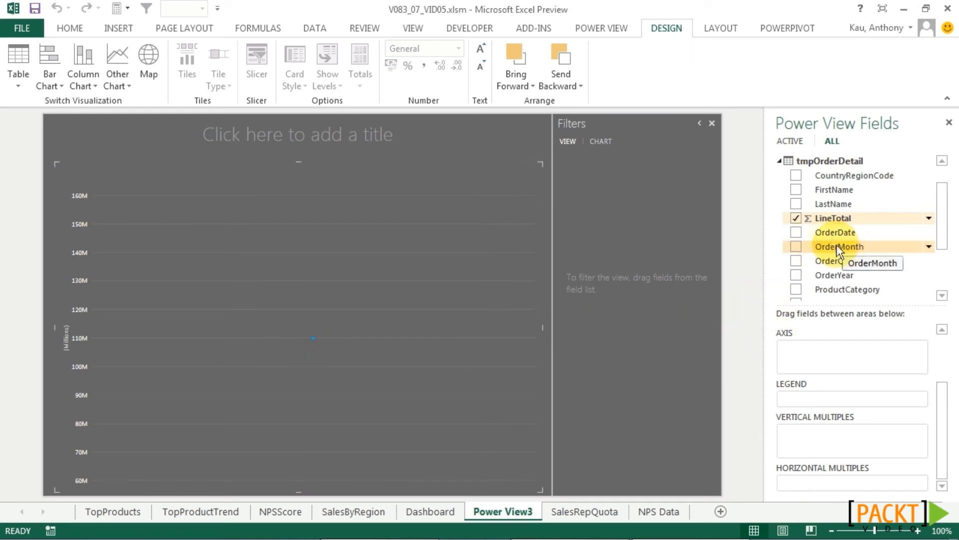
{"action": "left_click_drag", "start_coordinate": [838, 247], "coordinate": [812, 367]}
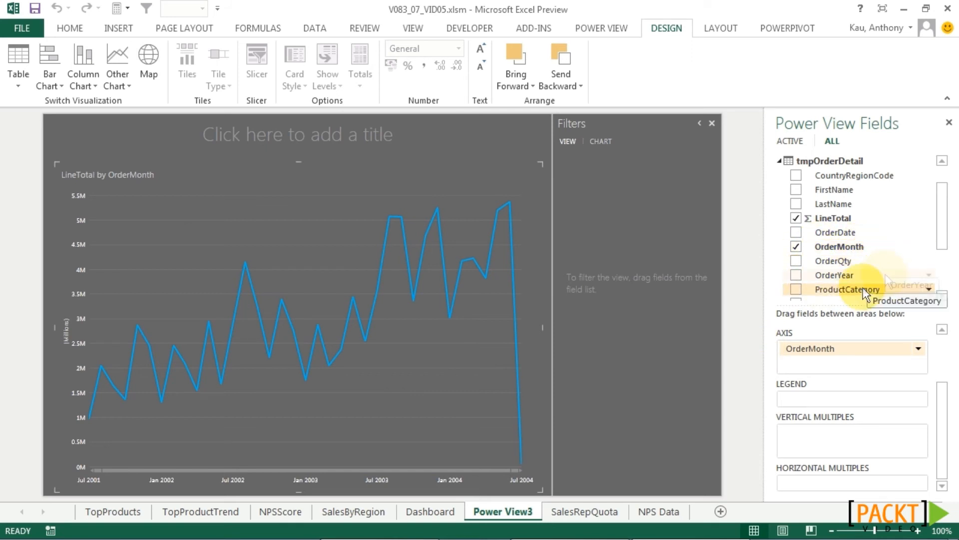
Split the line chart by ProductCategory, first as vertical multiples and finally as horizontal multiples.
{"action": "left_click_drag", "start_coordinate": [849, 290], "coordinate": [810, 435]}
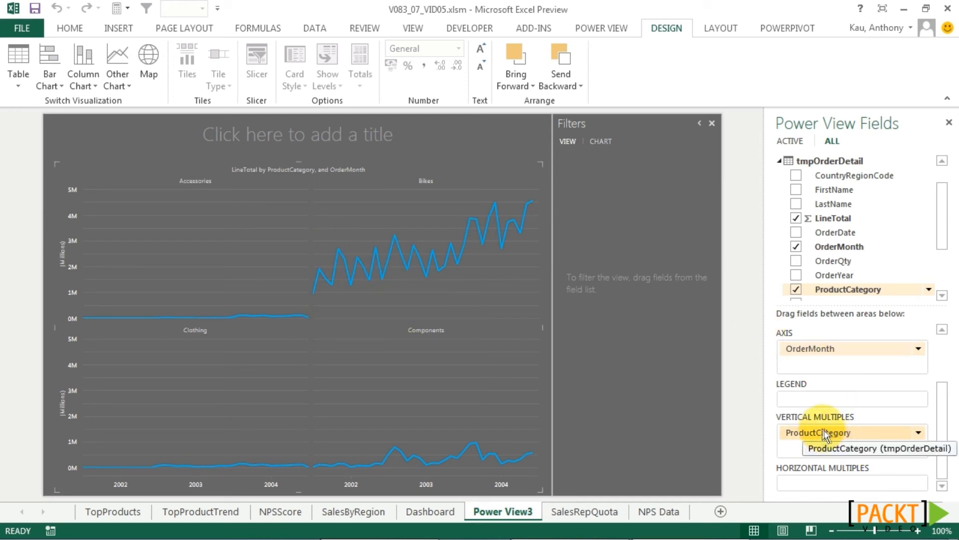
{"action": "left_click_drag", "start_coordinate": [828, 433], "coordinate": [817, 487]}
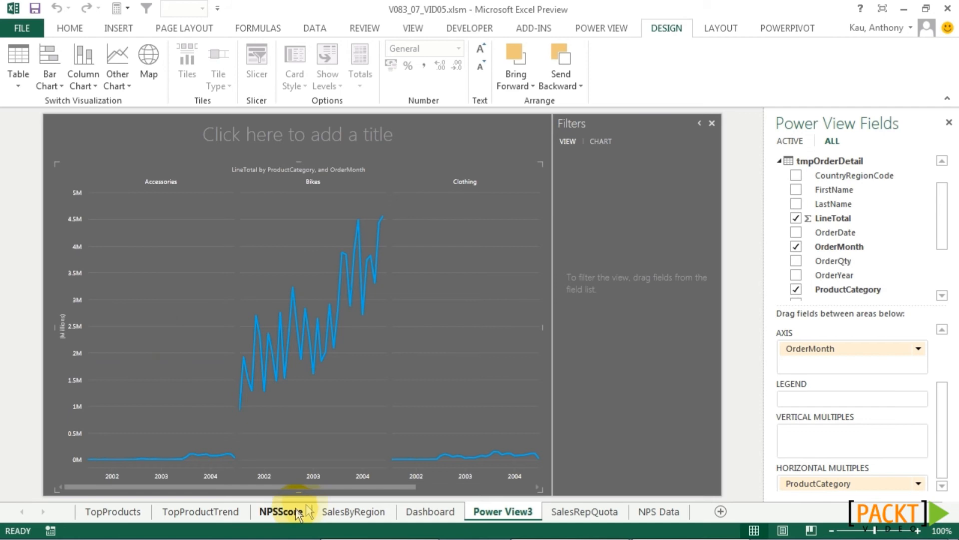
{"action": "left_click_drag", "start_coordinate": [410, 484], "coordinate": [373, 480]}
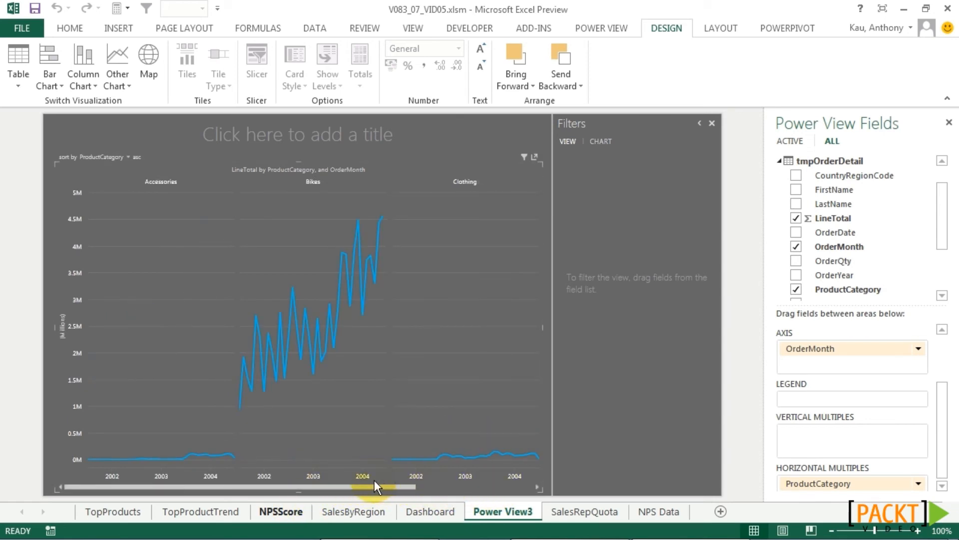
Try a grid height of 2 for the line chart's multiples and set it back to 1.
{"action": "left_click", "coordinate": [721, 29]}
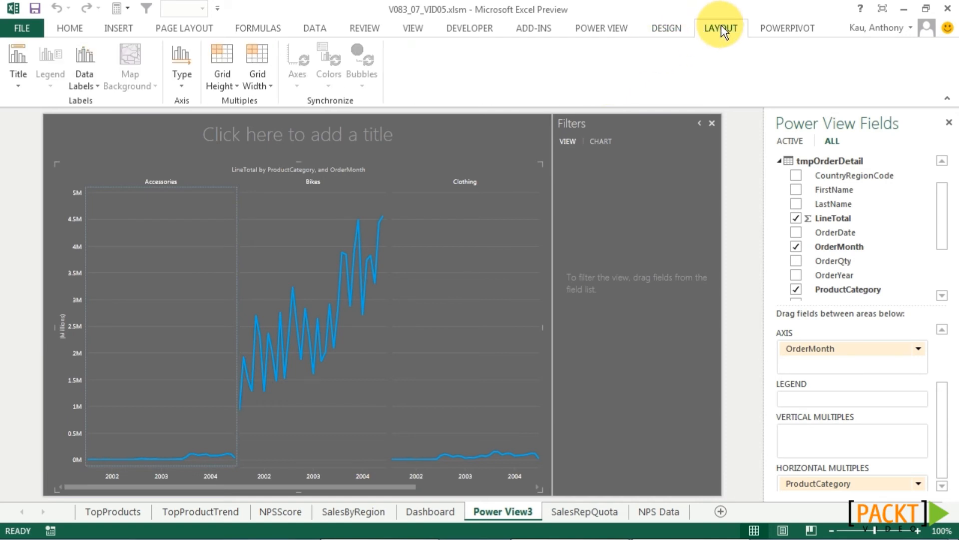
{"action": "left_click", "coordinate": [222, 77]}
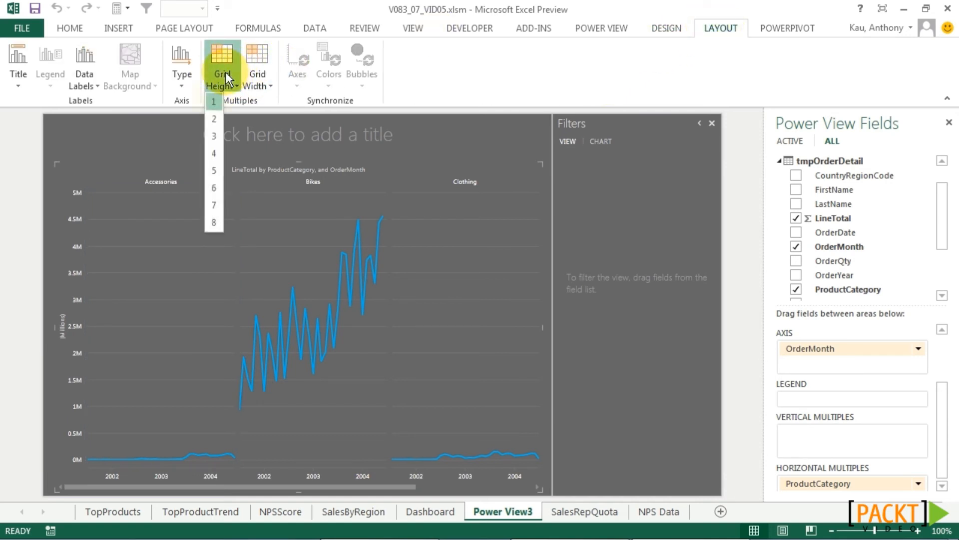
{"action": "left_click", "coordinate": [212, 124]}
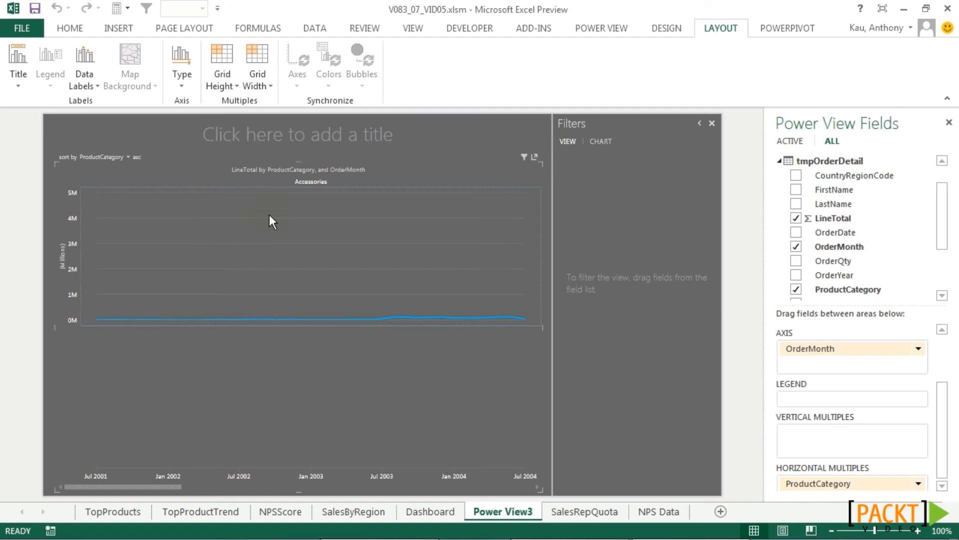
{"action": "left_click_drag", "start_coordinate": [169, 483], "coordinate": [195, 462]}
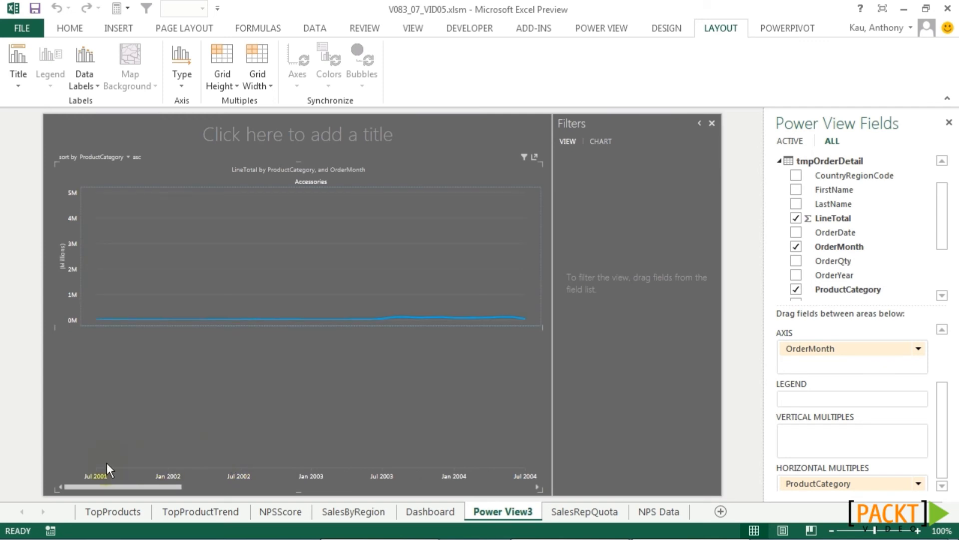
{"action": "left_click", "coordinate": [216, 70]}
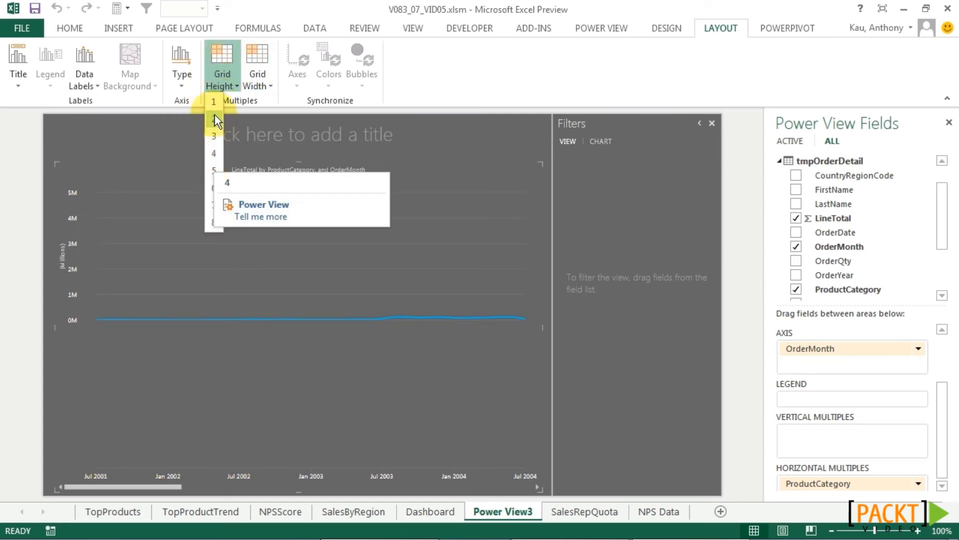
{"action": "left_click", "coordinate": [213, 99]}
Set the grid width of the line chart's multiples to 4, trying a width of 6 along the way.
{"action": "left_click", "coordinate": [256, 66]}
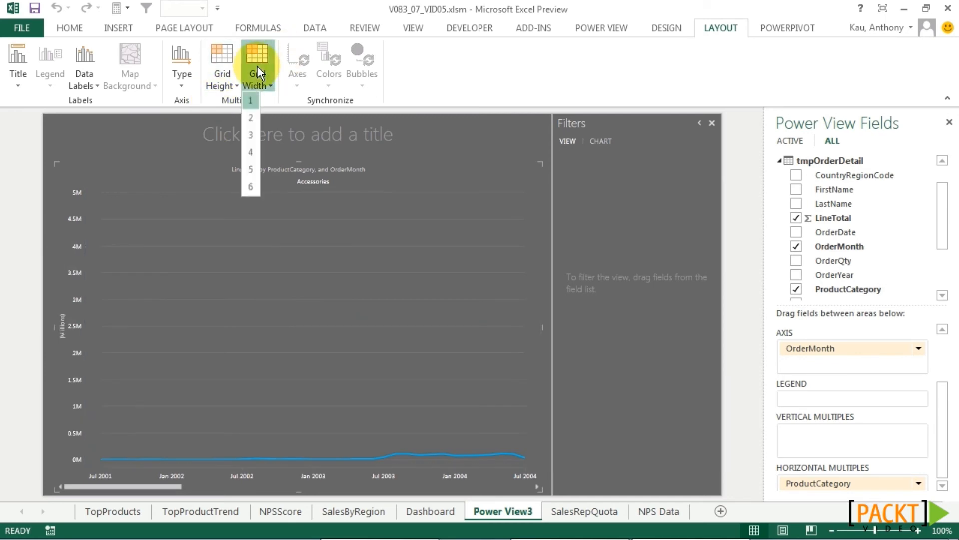
{"action": "left_click", "coordinate": [252, 154]}
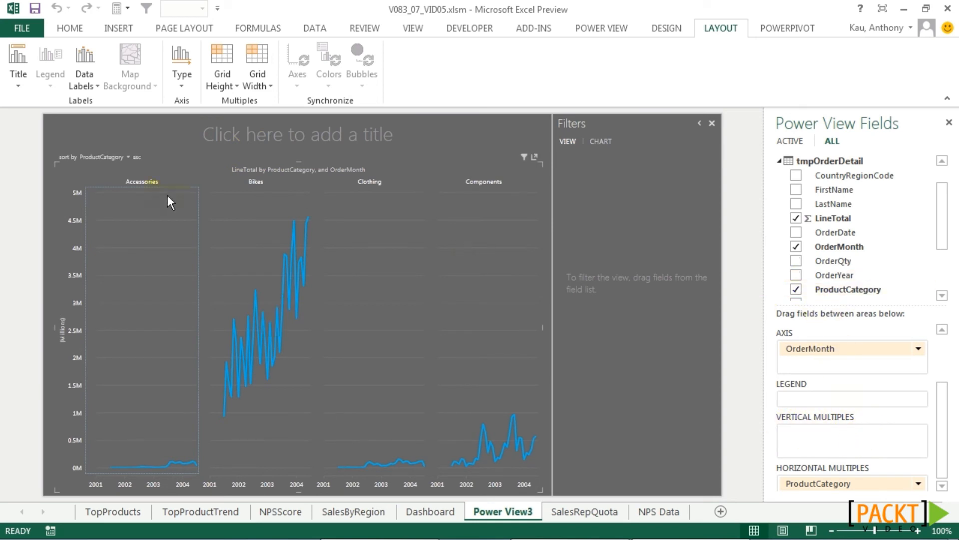
{"action": "left_click", "coordinate": [243, 78]}
{"action": "left_click", "coordinate": [247, 187]}
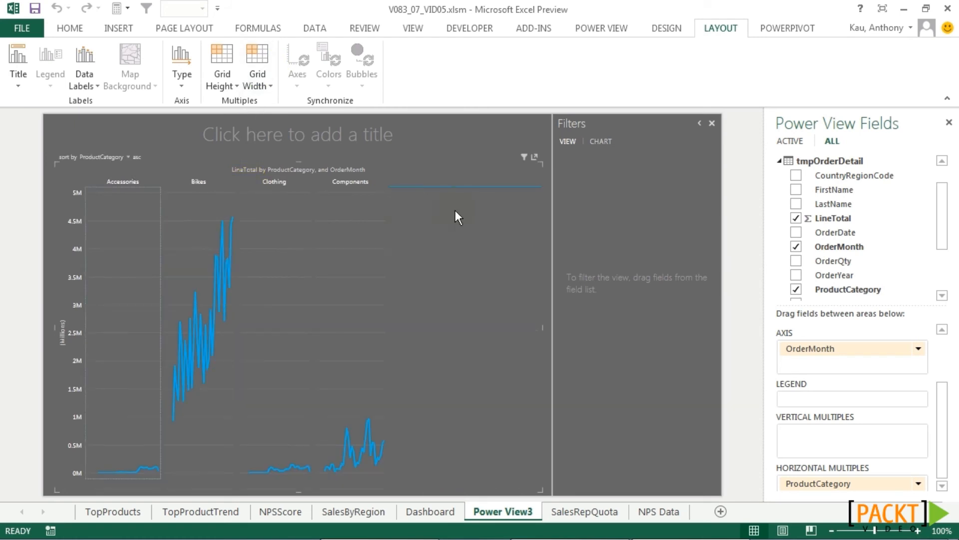
{"action": "left_click", "coordinate": [260, 78]}
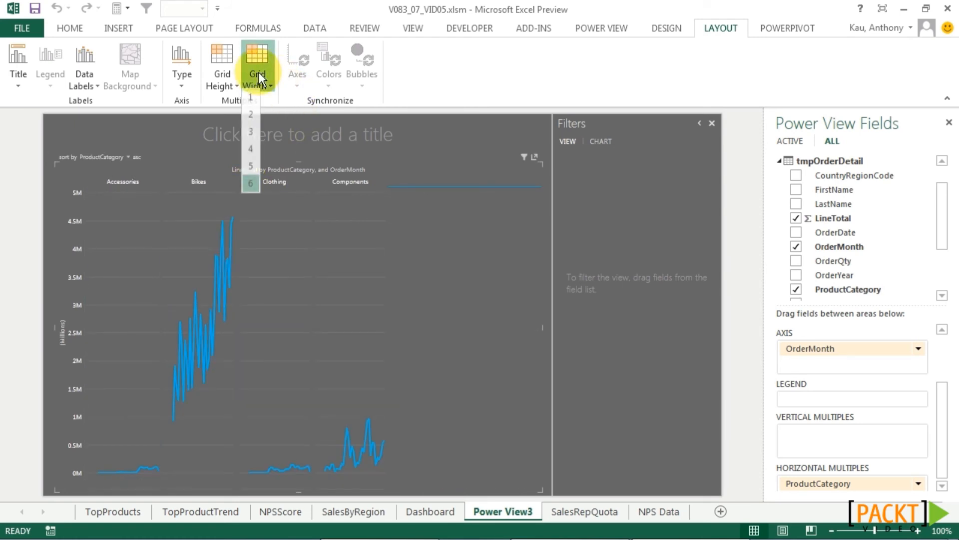
{"action": "left_click", "coordinate": [246, 155]}
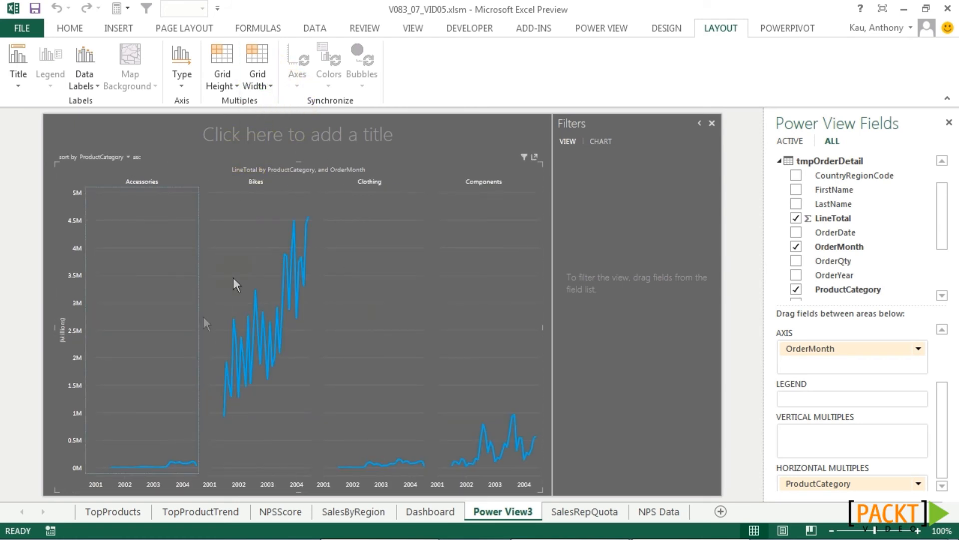
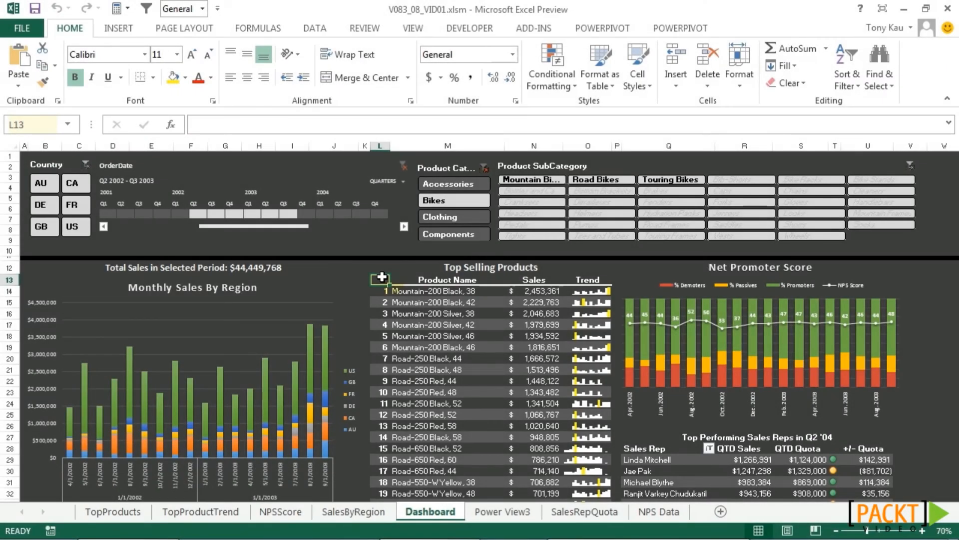
Review the Monthly Sales By Region chart, the TopProducts sheet and the More Top Sellers link on the Dashboard.
{"action": "right_click", "coordinate": [266, 377]}
{"action": "key", "text": "Escape"}
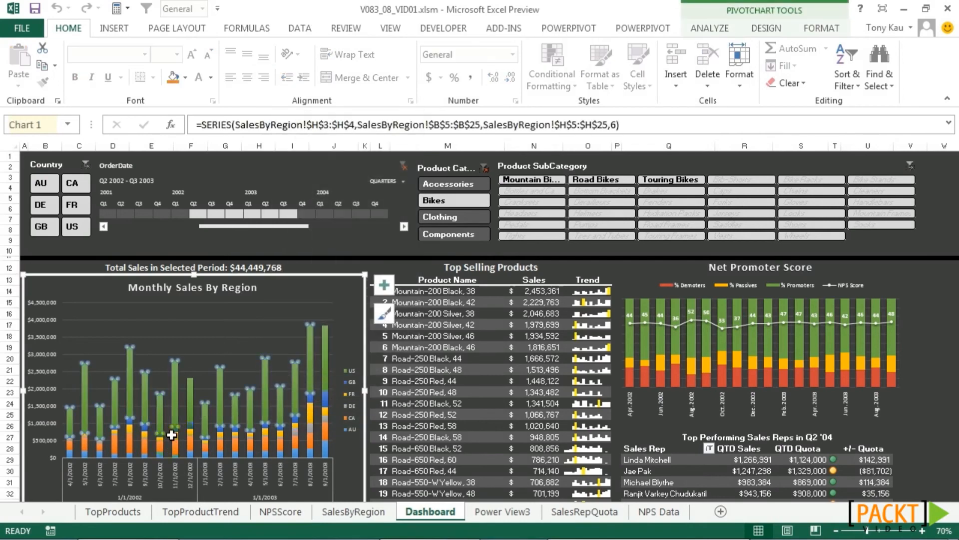
{"action": "right_click", "coordinate": [111, 508]}
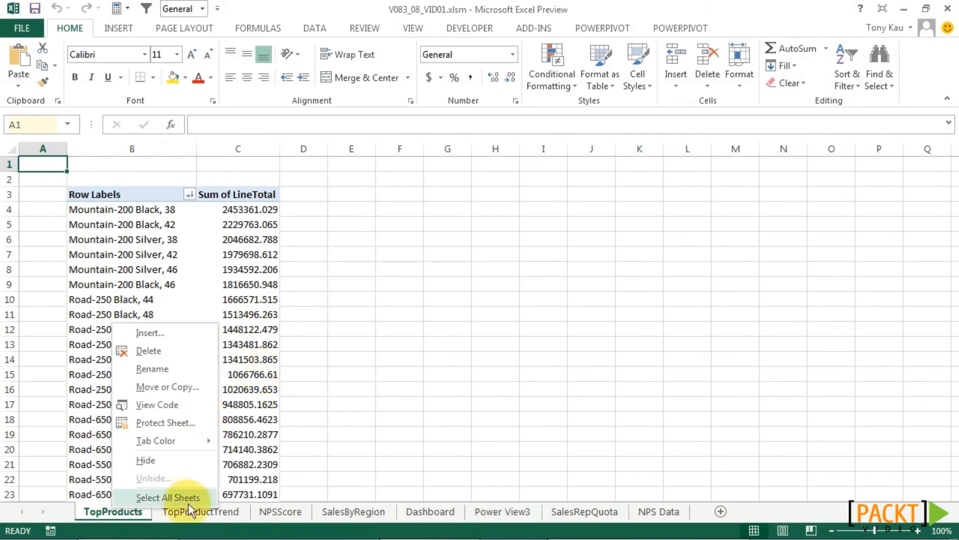
{"action": "left_click", "coordinate": [438, 513]}
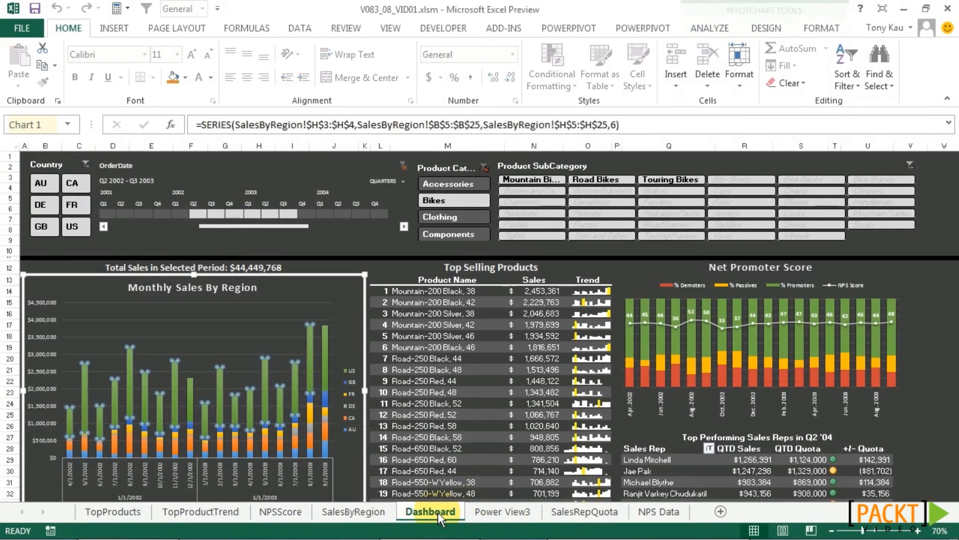
{"action": "scroll", "coordinate": [470, 458], "scroll_direction": "down", "scroll_amount": 2}
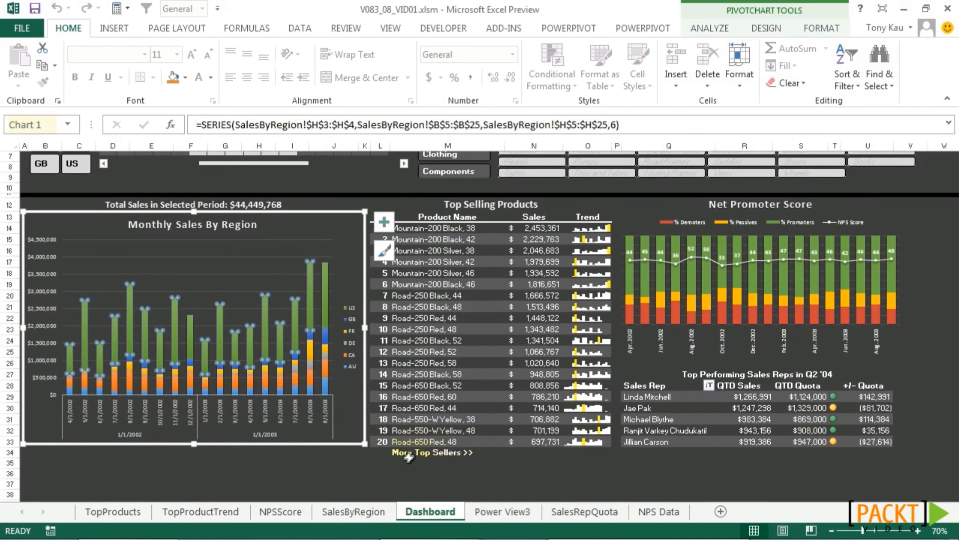
Hide the TopProductTrend, NPSScore and SalesByRegion worksheets.
{"action": "right_click", "coordinate": [225, 511]}
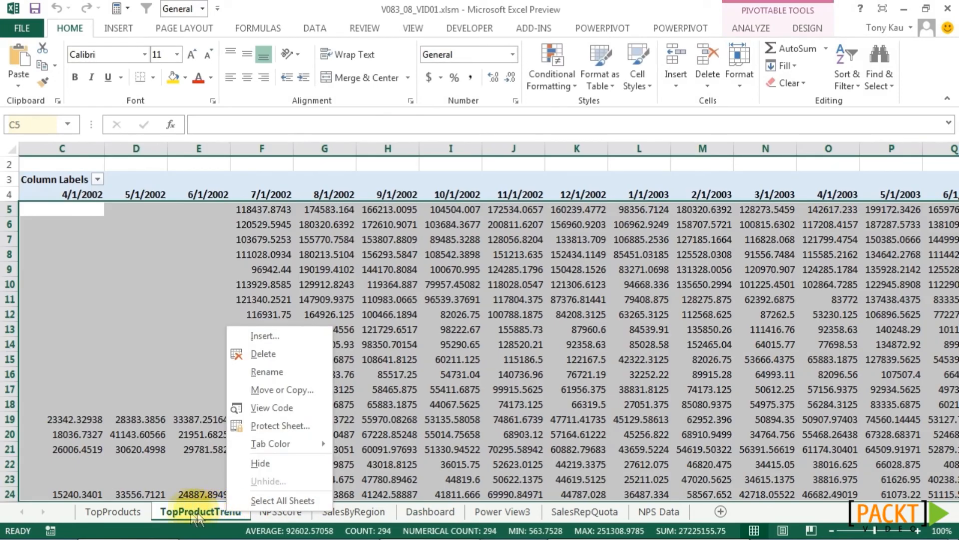
{"action": "right_click", "coordinate": [190, 512]}
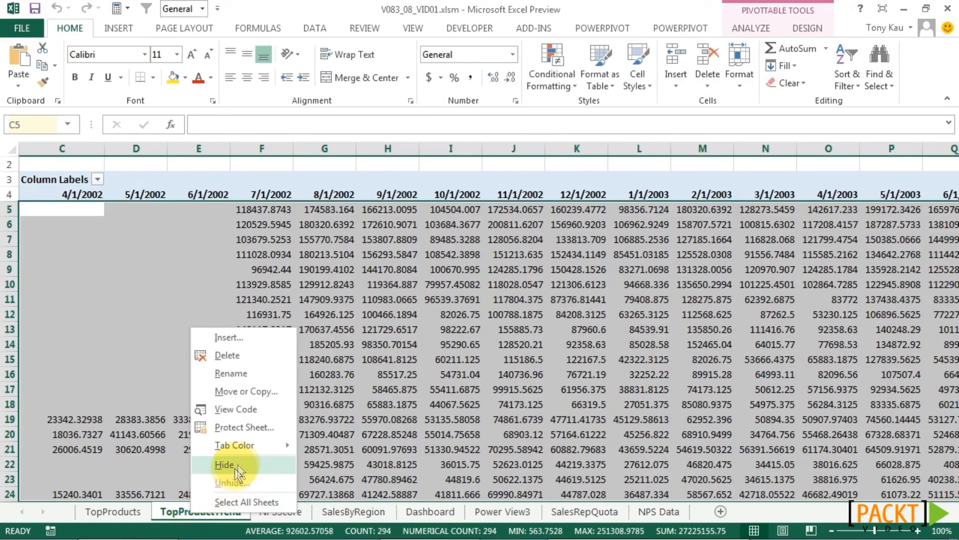
{"action": "left_click", "coordinate": [233, 465]}
{"action": "right_click", "coordinate": [188, 508]}
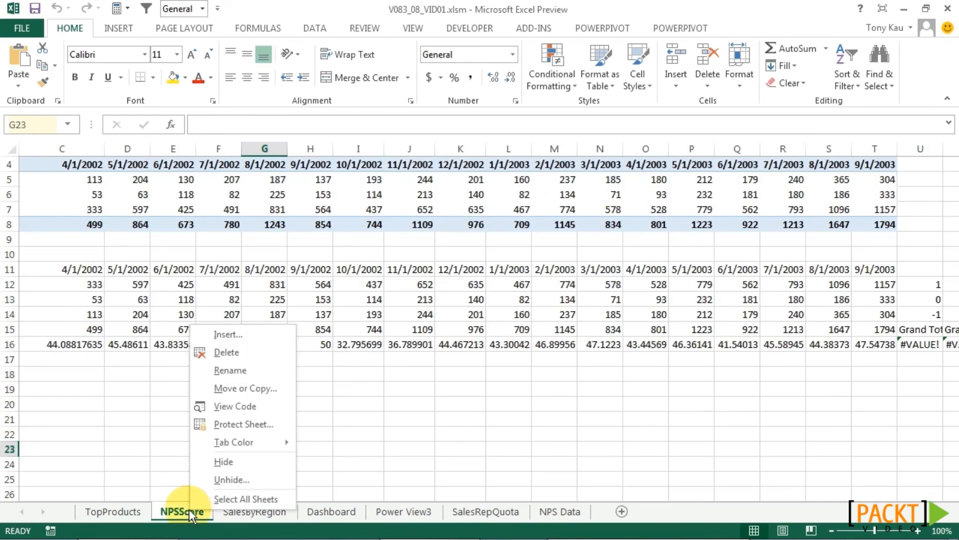
{"action": "left_click", "coordinate": [215, 463]}
{"action": "right_click", "coordinate": [188, 509]}
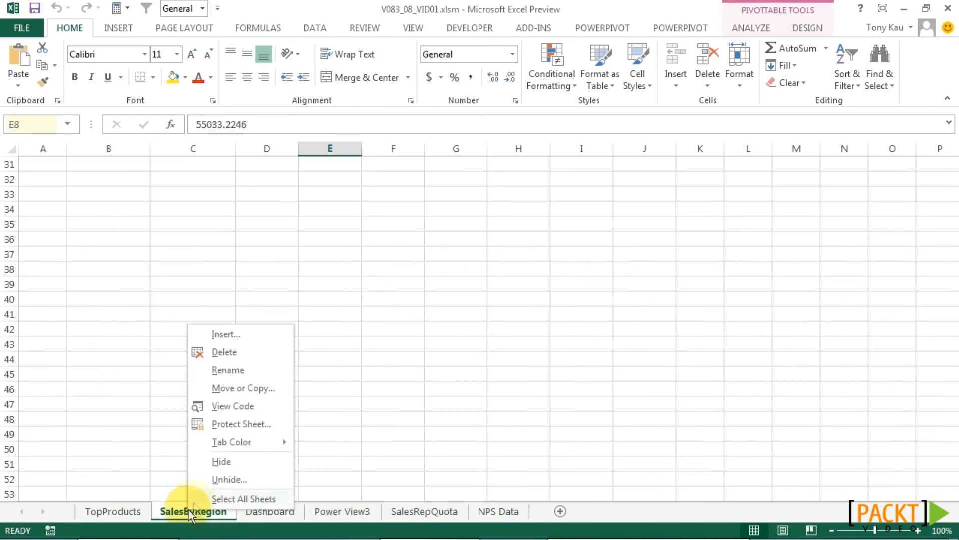
{"action": "left_click", "coordinate": [220, 462]}
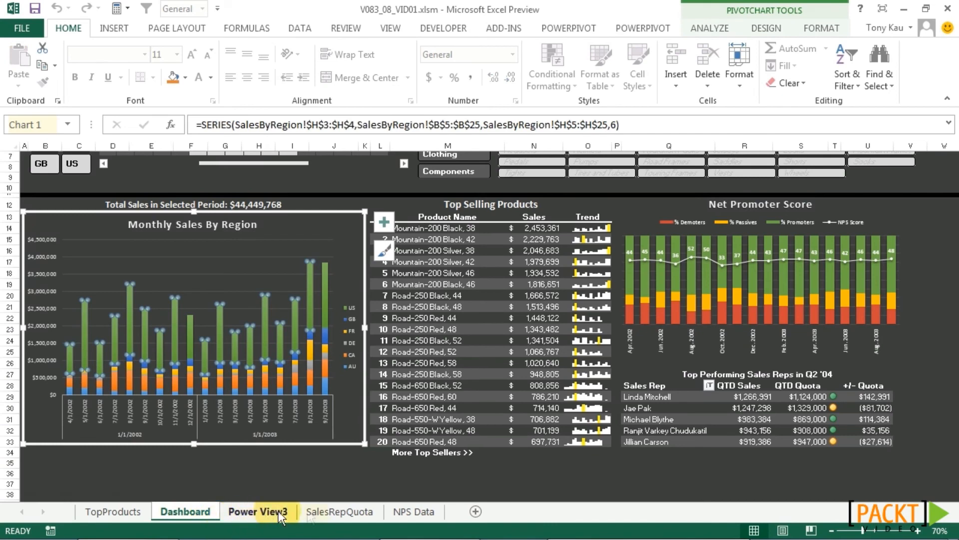
Hide the SalesRepQuota and NPS Data worksheets.
{"action": "right_click", "coordinate": [330, 510]}
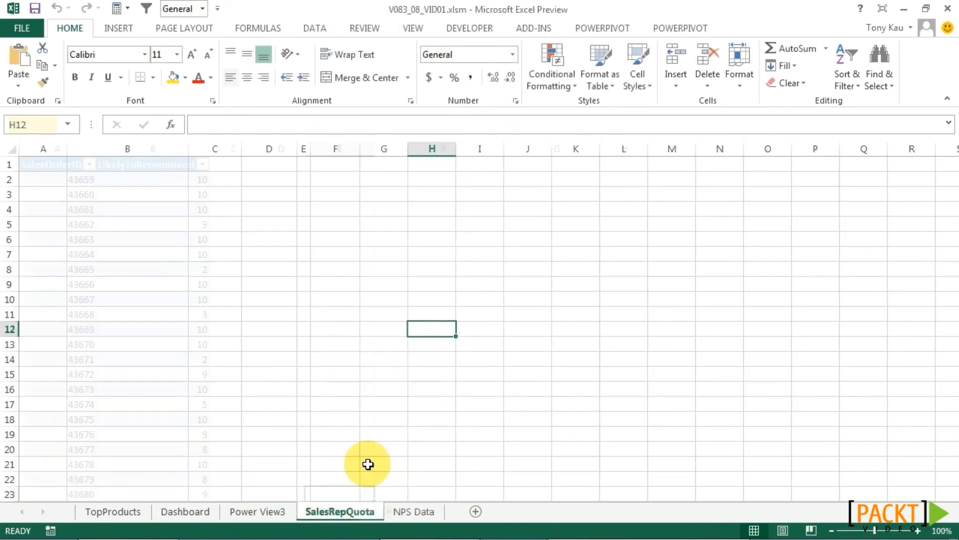
{"action": "left_click", "coordinate": [367, 462]}
{"action": "right_click", "coordinate": [322, 512]}
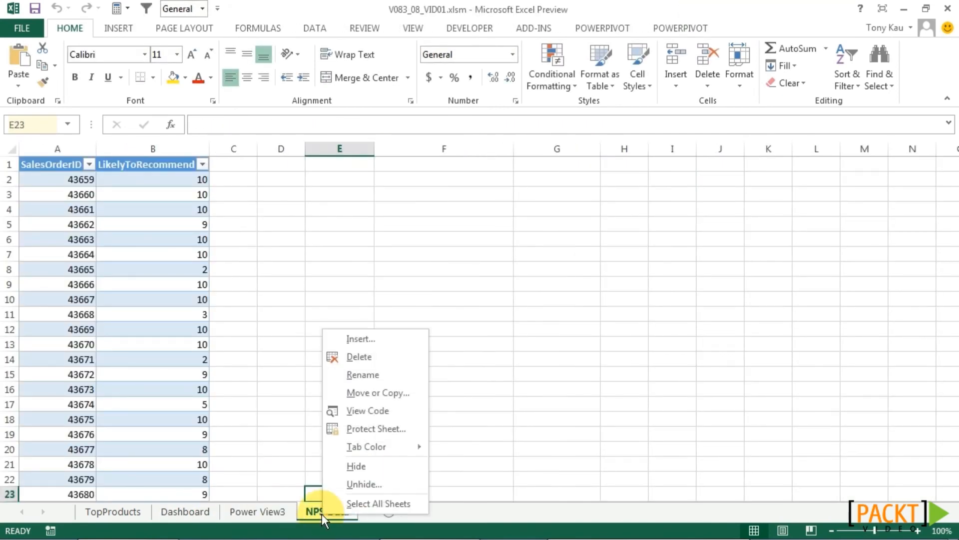
{"action": "left_click", "coordinate": [355, 465]}
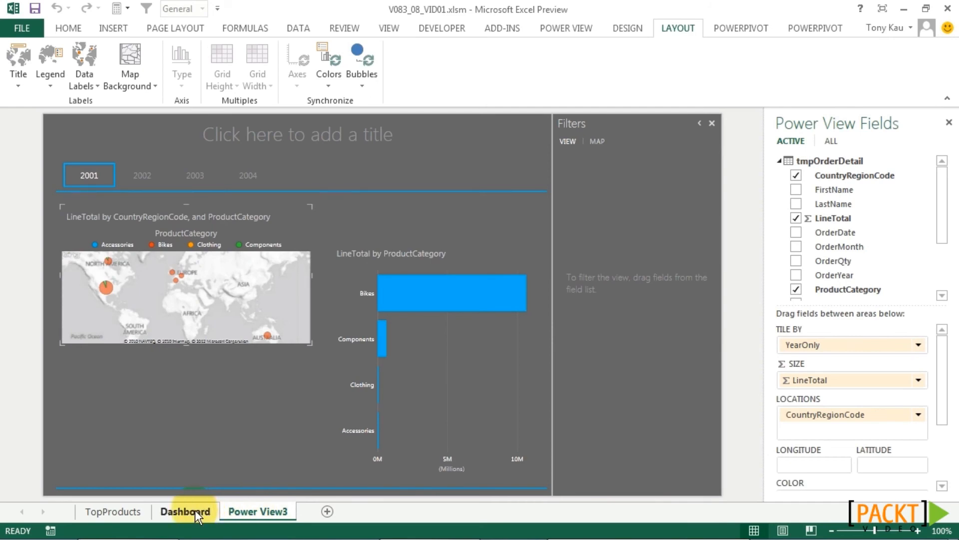
Review the Locked and Hidden protection settings of cell M28 in the Dashboard's Top Selling Products list.
{"action": "left_click", "coordinate": [195, 513]}
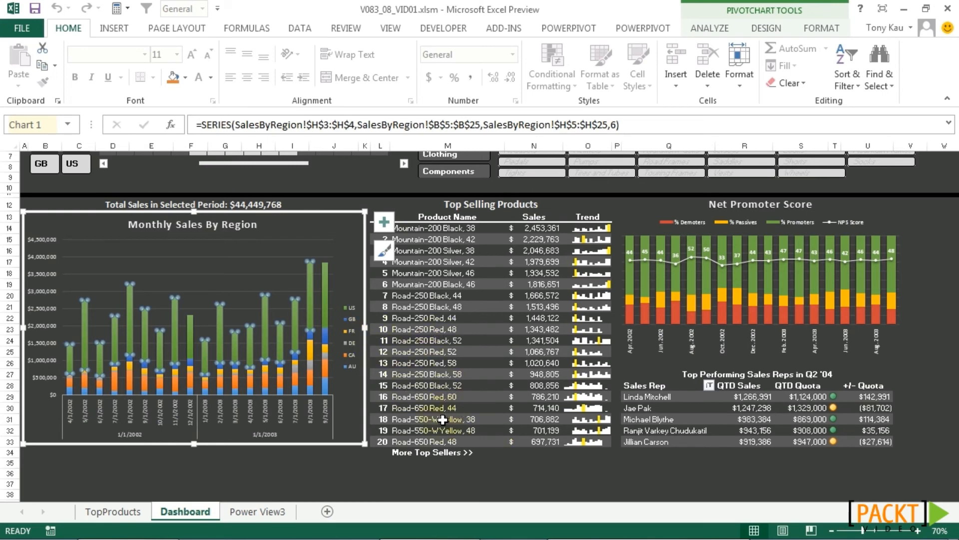
{"action": "right_click", "coordinate": [443, 386]}
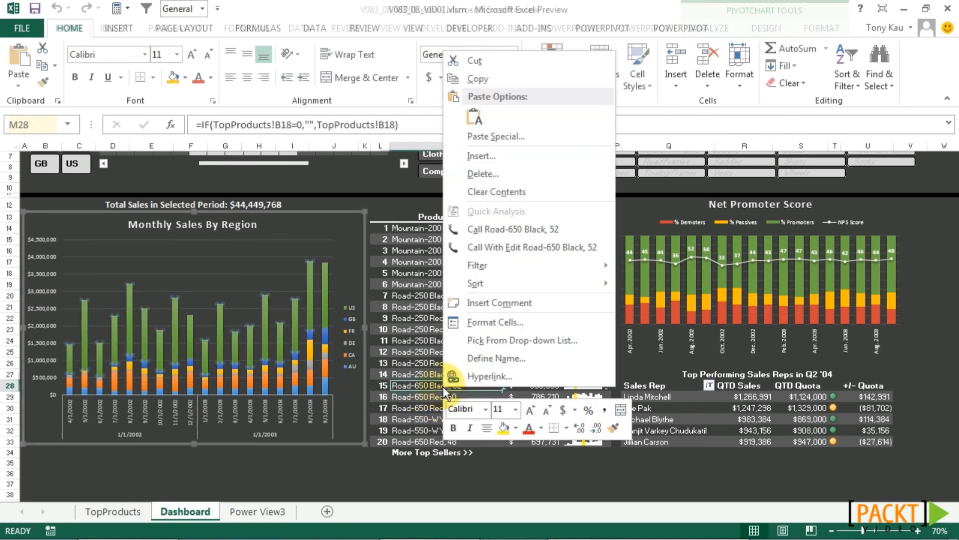
{"action": "left_click", "coordinate": [539, 323]}
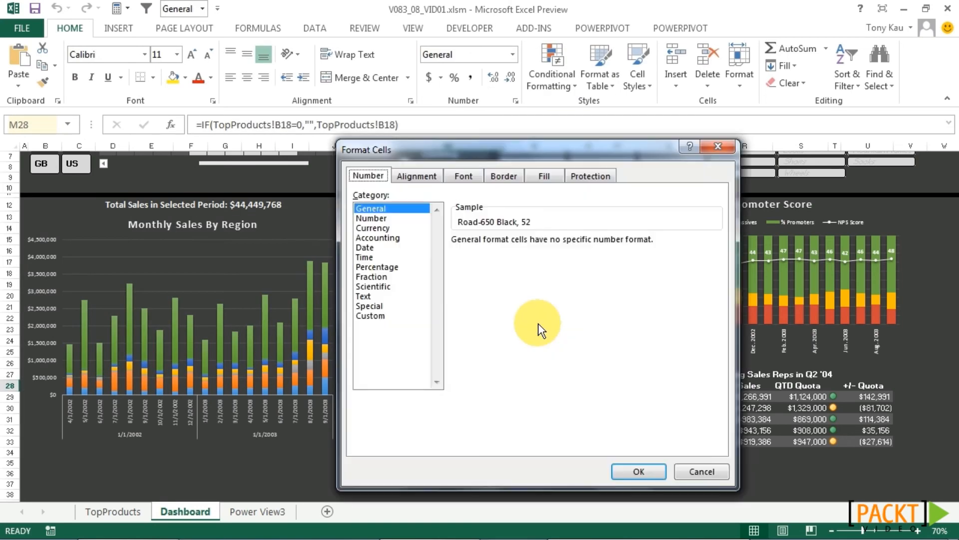
{"action": "left_click", "coordinate": [590, 176]}
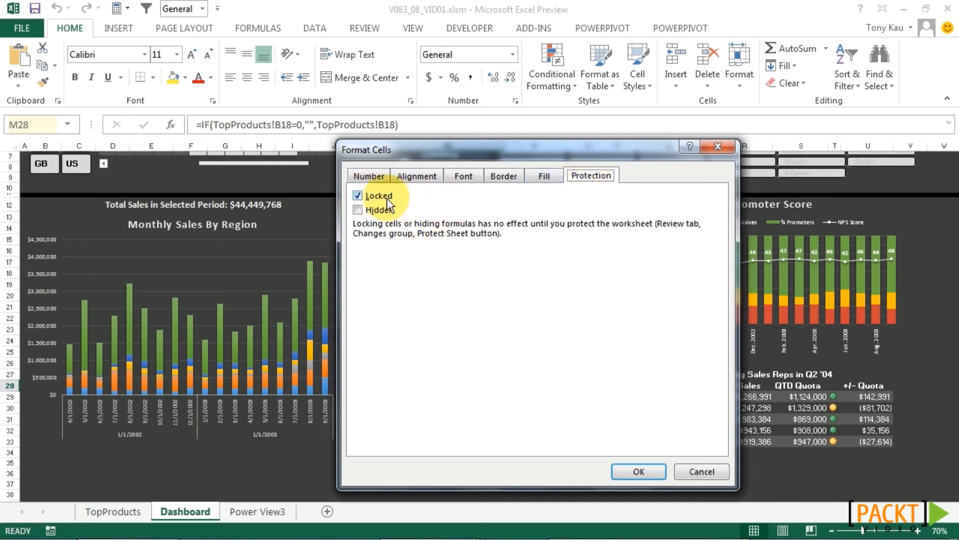
{"action": "left_click", "coordinate": [635, 471]}
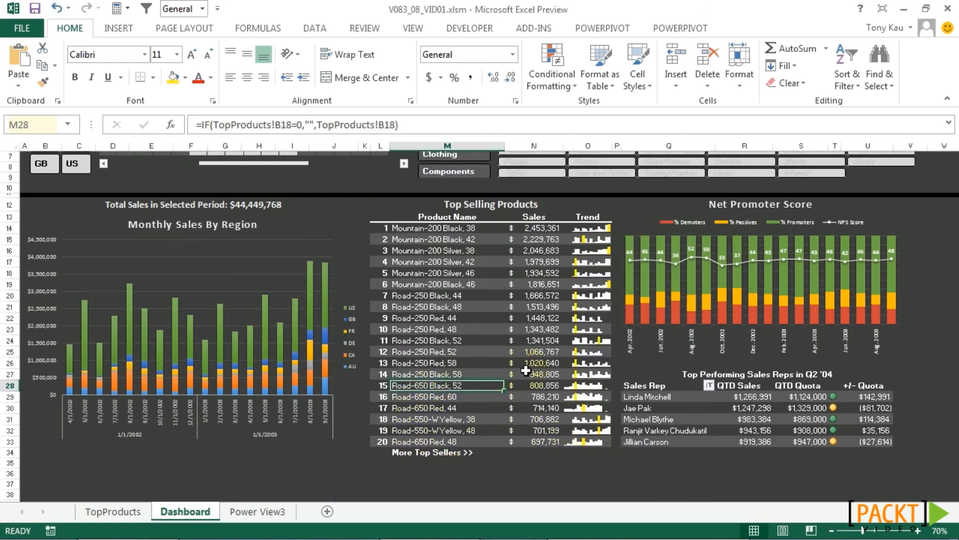
Review the sheet protection permissions available for the Dashboard worksheet without applying them.
{"action": "right_click", "coordinate": [192, 511]}
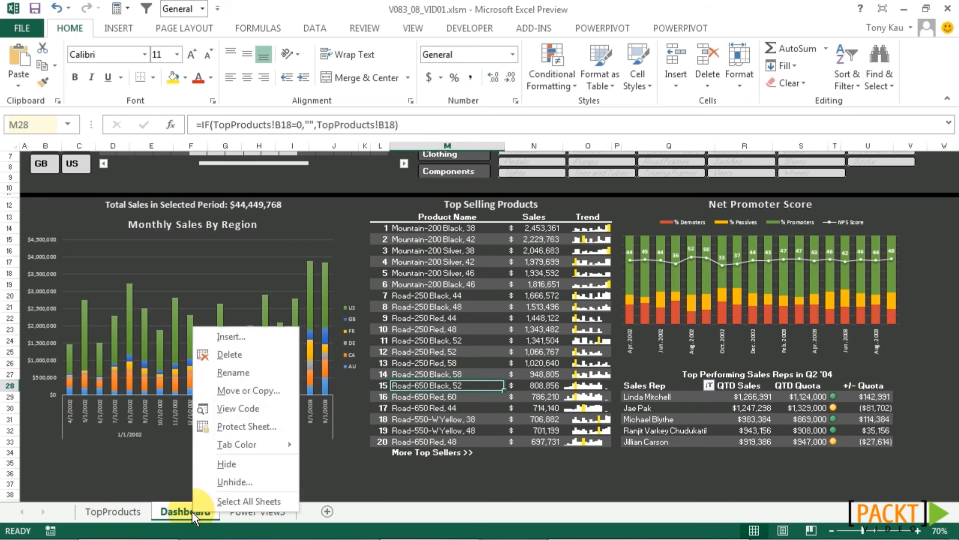
{"action": "left_click", "coordinate": [248, 426]}
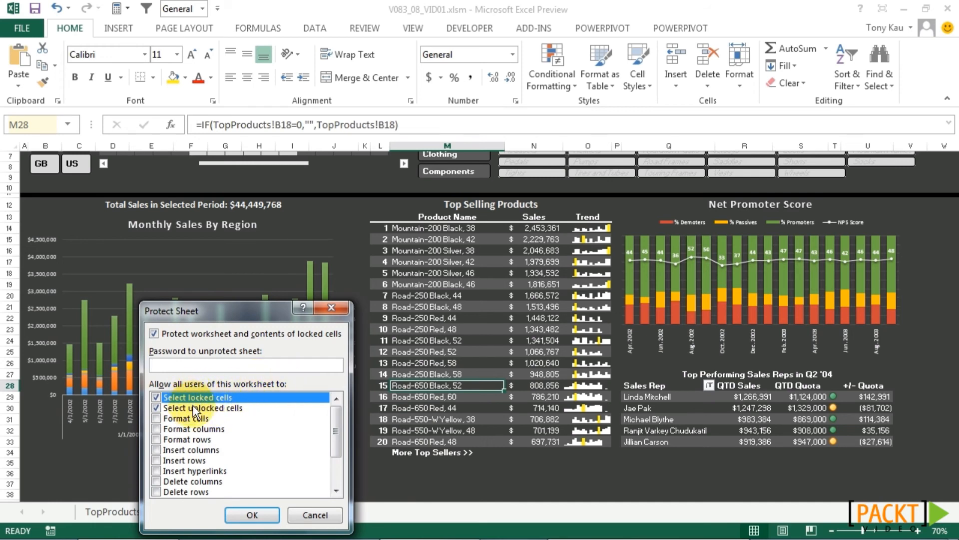
{"action": "mouse_move", "coordinate": [335, 428]}
{"action": "left_mouse_down"}
{"action": "mouse_move", "coordinate": [337, 455]}
{"action": "mouse_move", "coordinate": [337, 412]}
{"action": "left_mouse_up"}
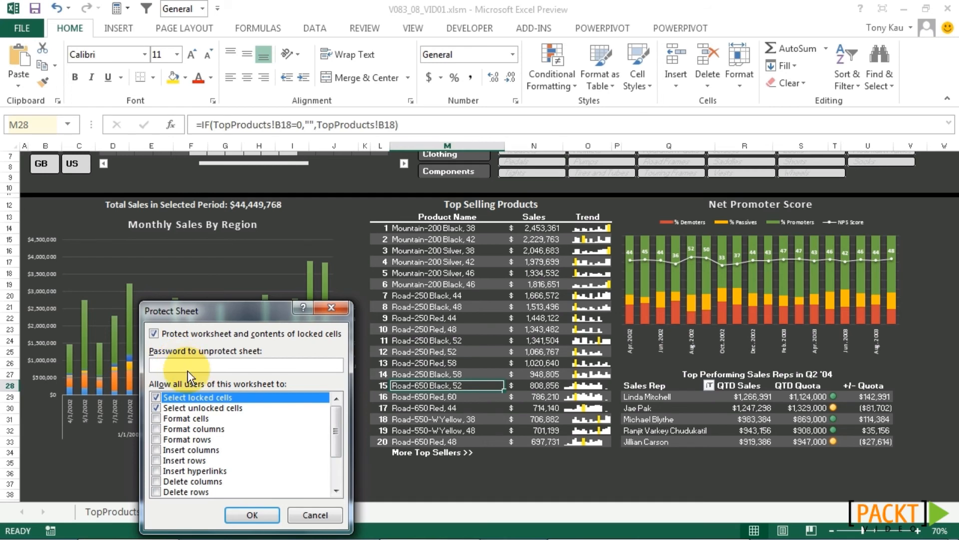
{"action": "left_click", "coordinate": [316, 515]}
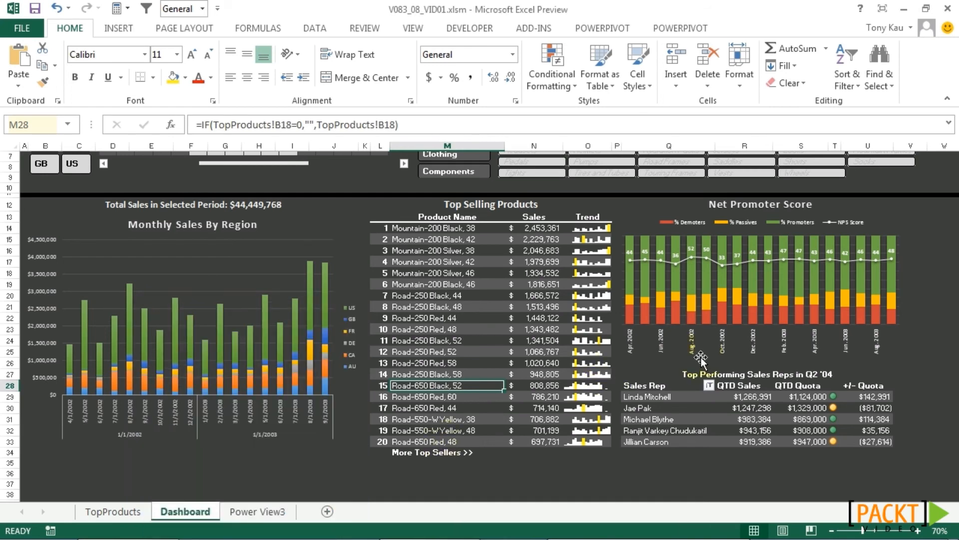
Turn off the Locked property of the Country slicer and the OrderDate timeline.
{"action": "left_click", "coordinate": [458, 229]}
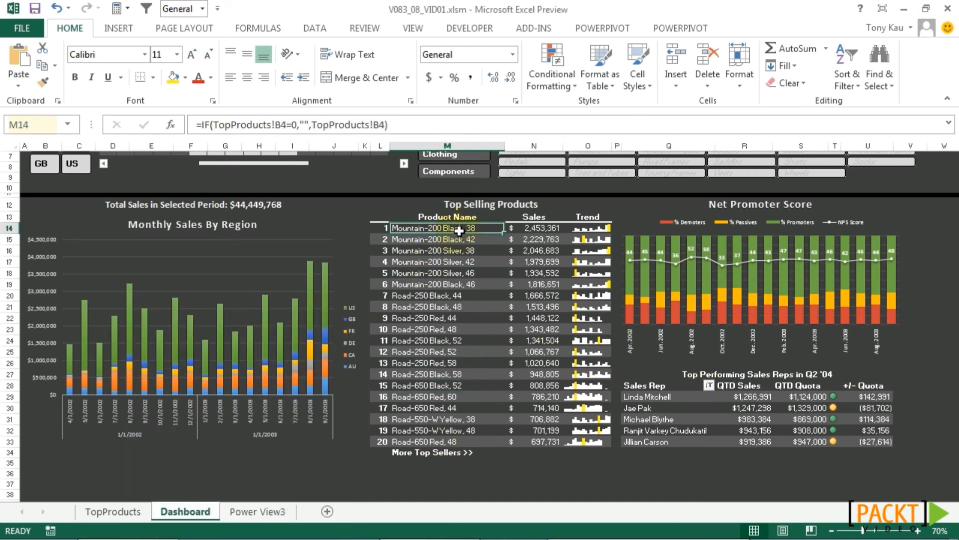
{"action": "scroll", "coordinate": [454, 248], "scroll_direction": "up", "scroll_amount": 2}
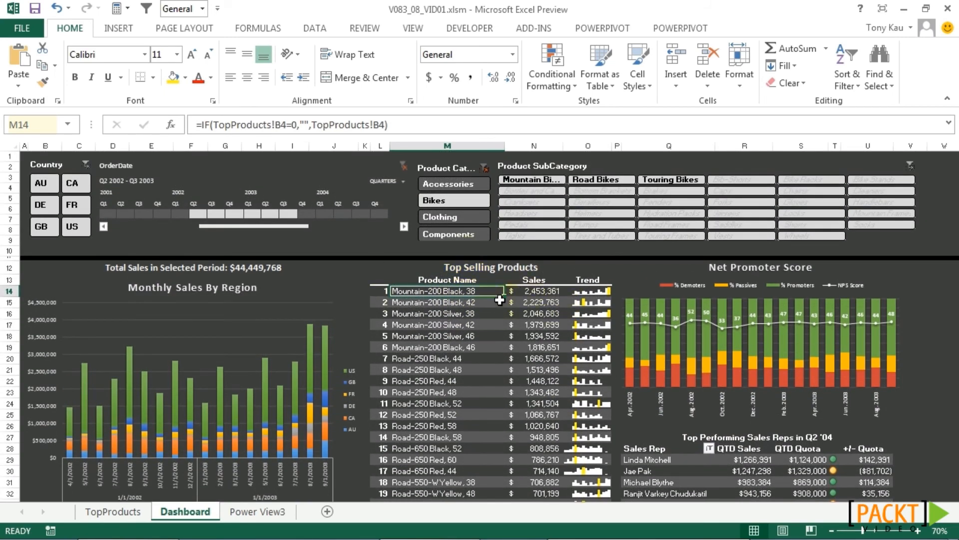
{"action": "right_click", "coordinate": [60, 165]}
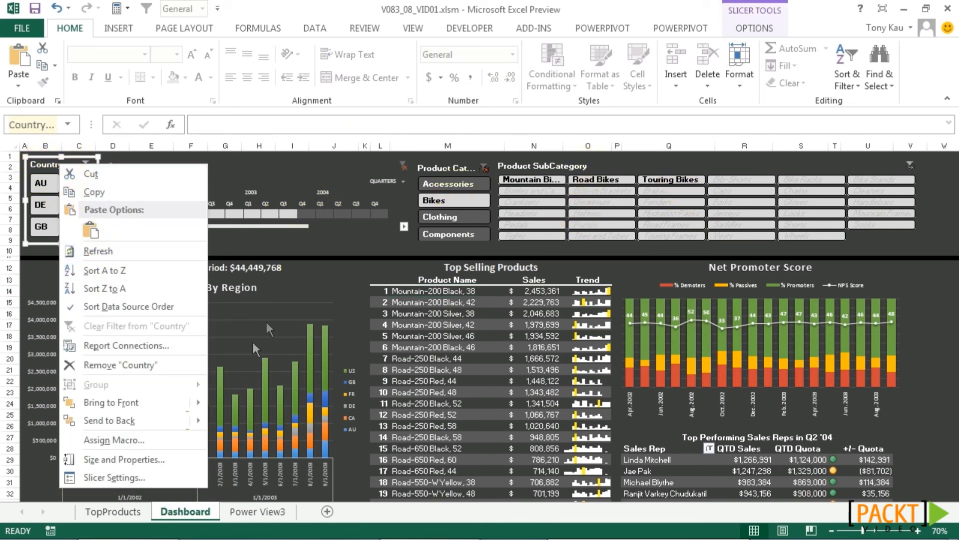
{"action": "right_click", "coordinate": [54, 164]}
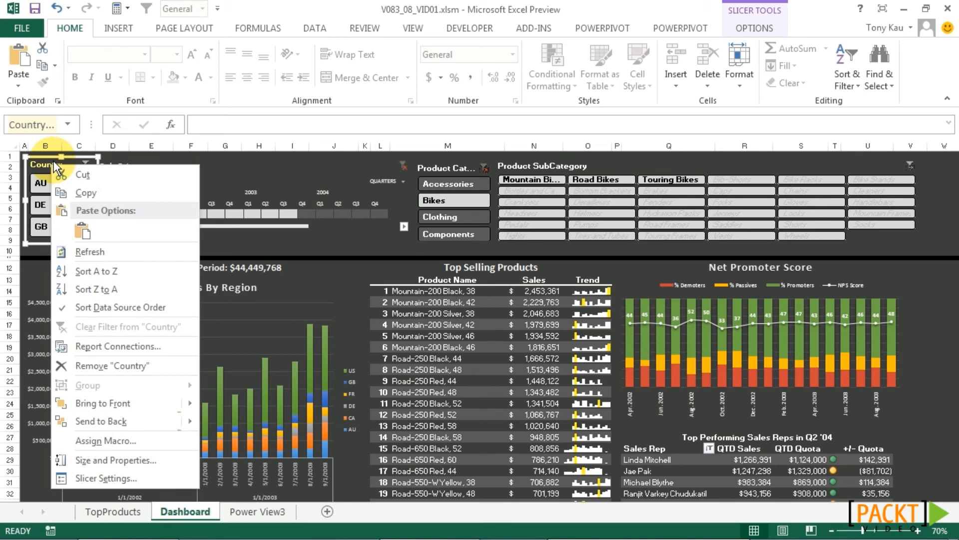
{"action": "left_click", "coordinate": [148, 461]}
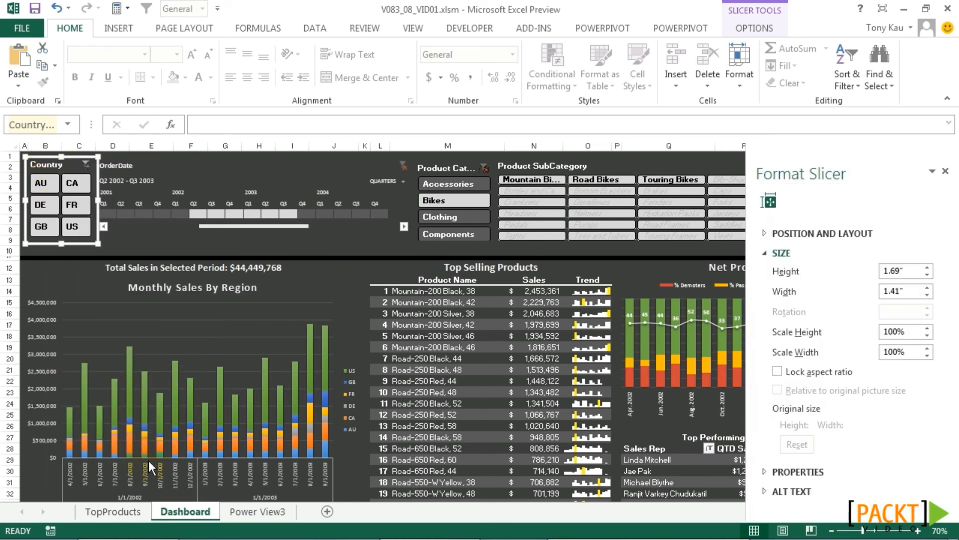
{"action": "left_click", "coordinate": [772, 467]}
{"action": "scroll", "coordinate": [774, 462], "scroll_direction": "down", "scroll_amount": 3}
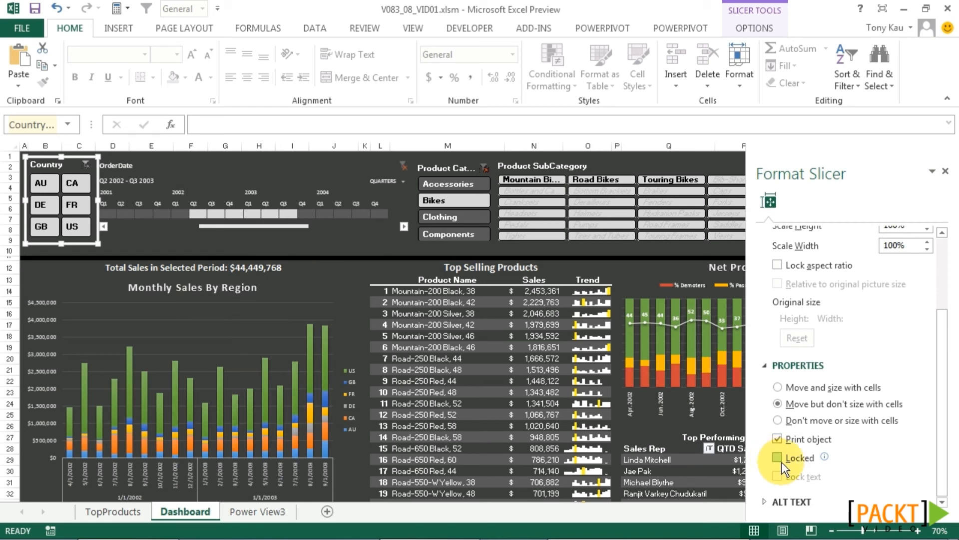
{"action": "left_click", "coordinate": [352, 166]}
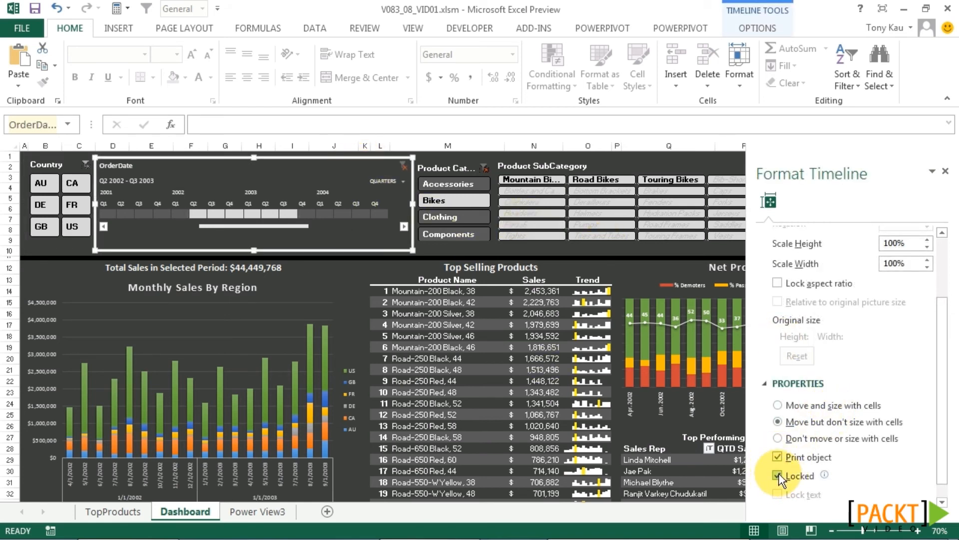
Turn off the Locked property of the product category and Product SubCategory slicers.
{"action": "left_click", "coordinate": [440, 167]}
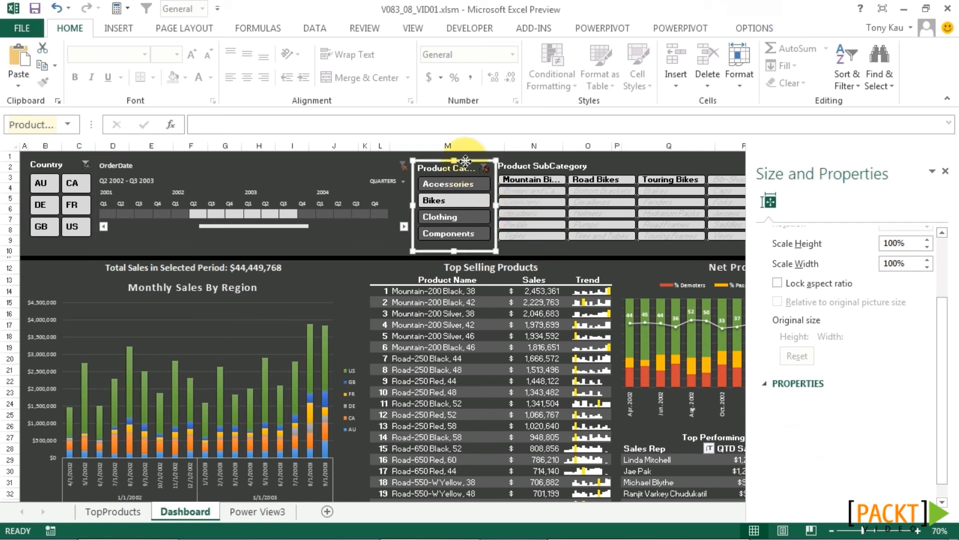
{"action": "left_click", "coordinate": [778, 475]}
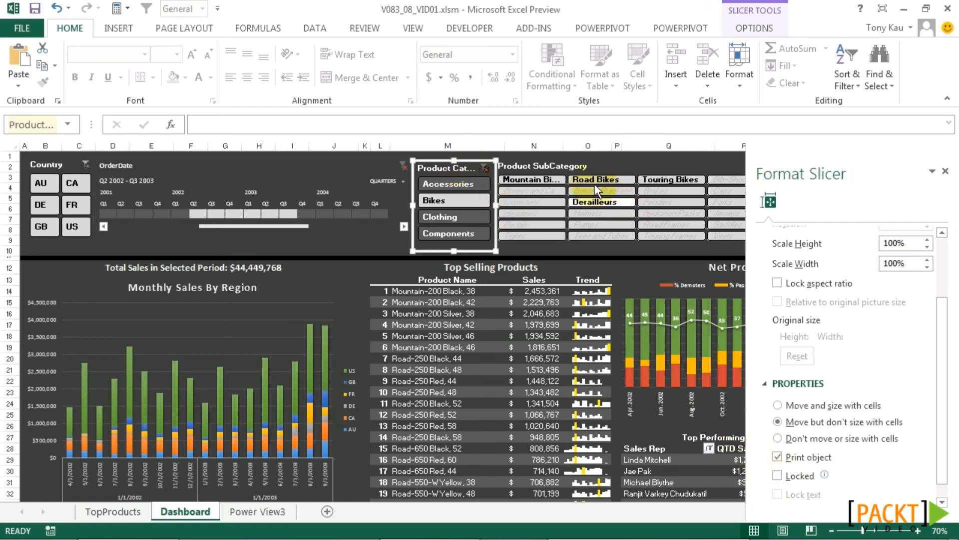
{"action": "left_click", "coordinate": [556, 170]}
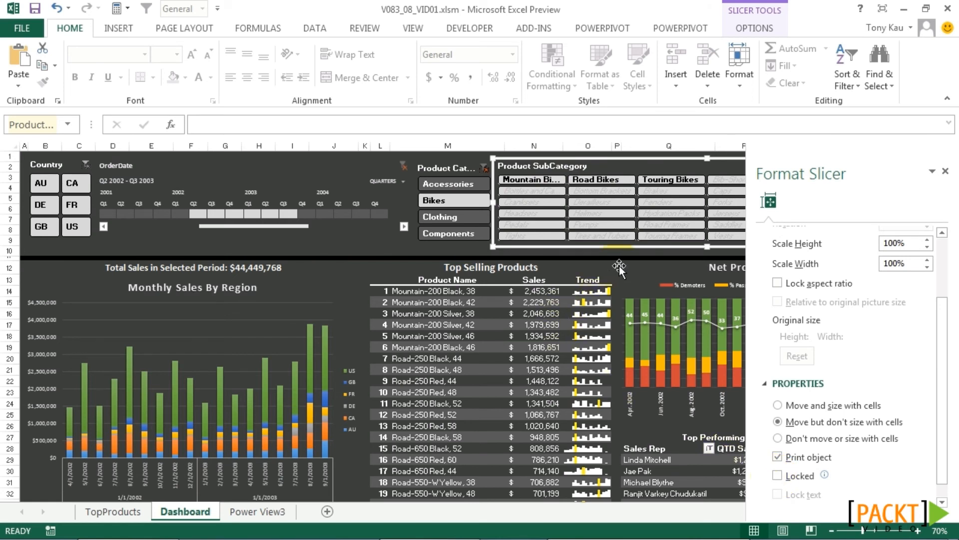
{"action": "left_click", "coordinate": [534, 267]}
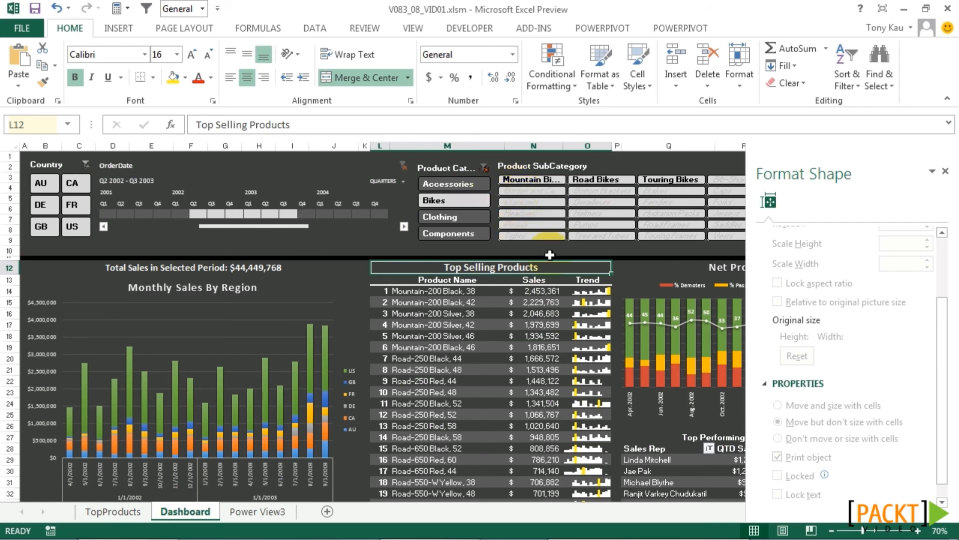
{"action": "left_click", "coordinate": [513, 251]}
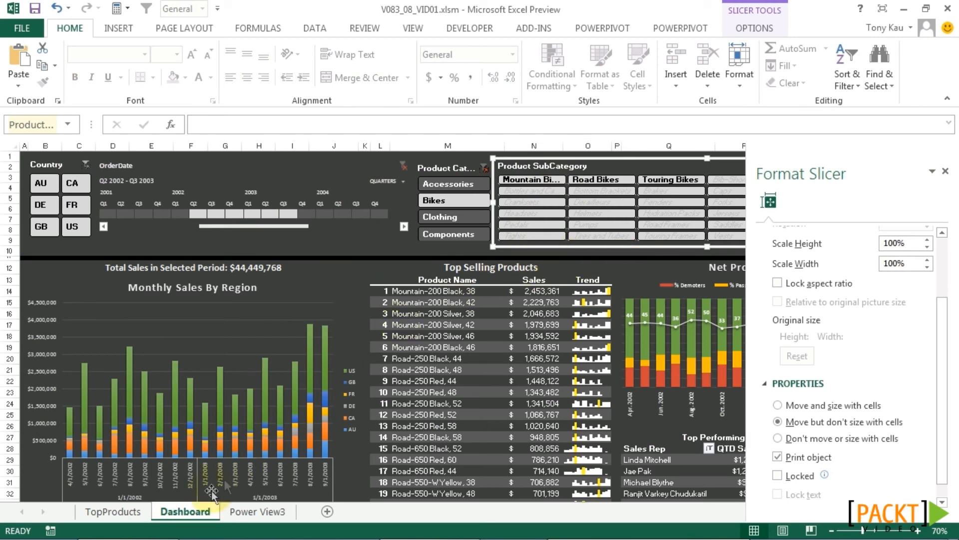
Protect the Dashboard sheet without a password, allowing only selection of locked and unlocked cells.
{"action": "right_click", "coordinate": [183, 515]}
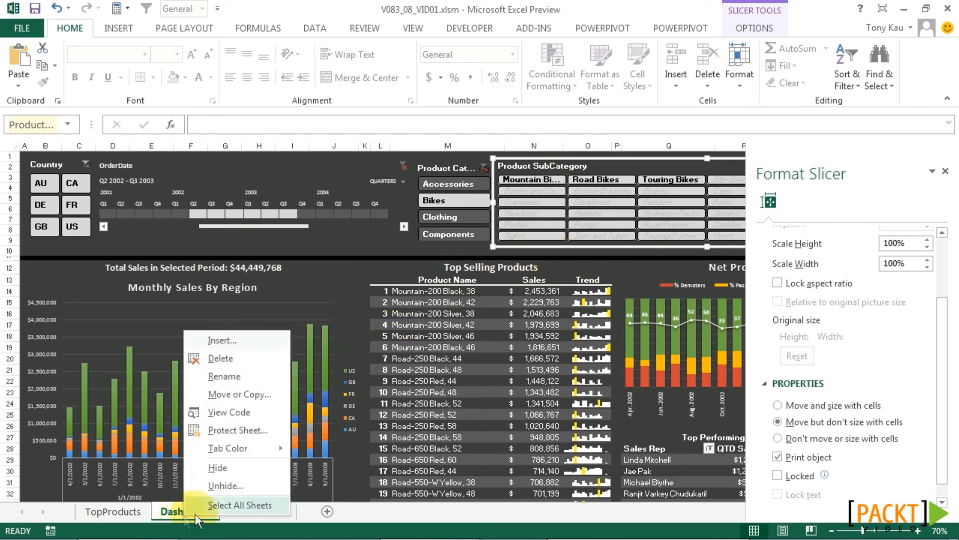
{"action": "left_click", "coordinate": [245, 433]}
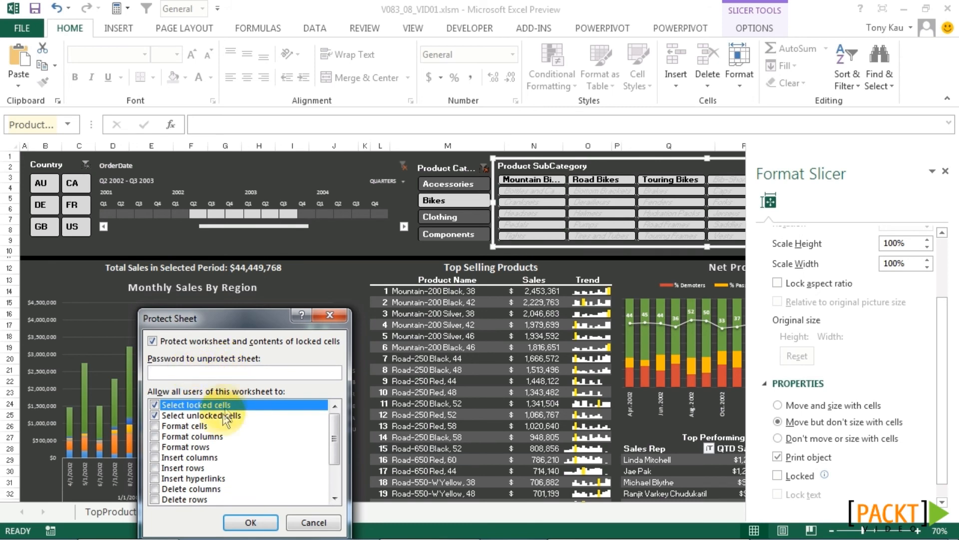
{"action": "left_click", "coordinate": [248, 522]}
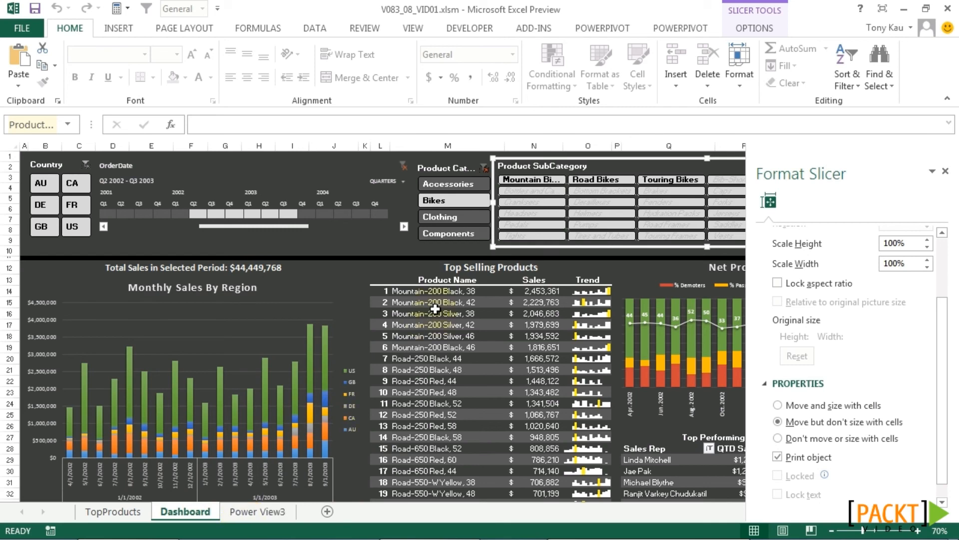
Test the sheet protection by trying to edit a product name and filtering the dashboard to the Accessories category.
{"action": "left_click", "coordinate": [407, 302]}
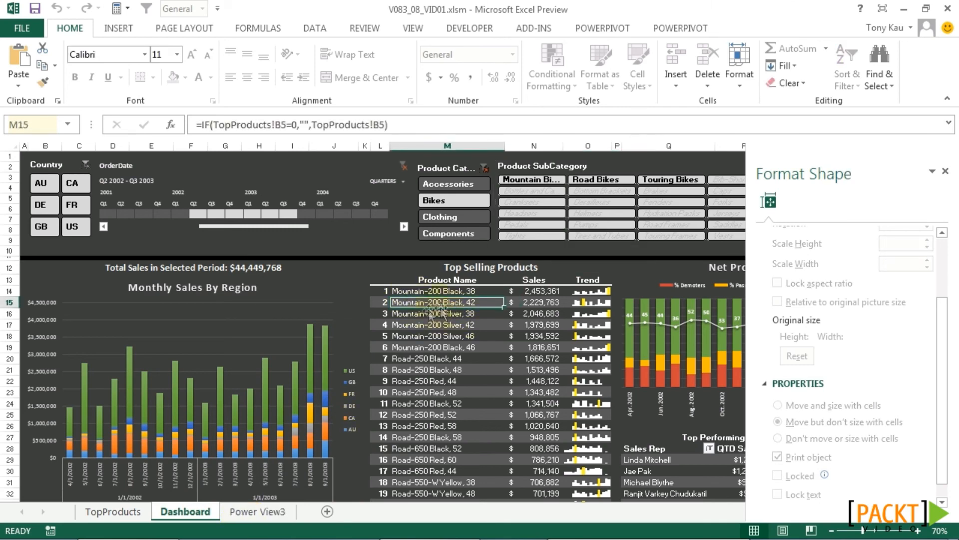
{"action": "double_click", "coordinate": [451, 335]}
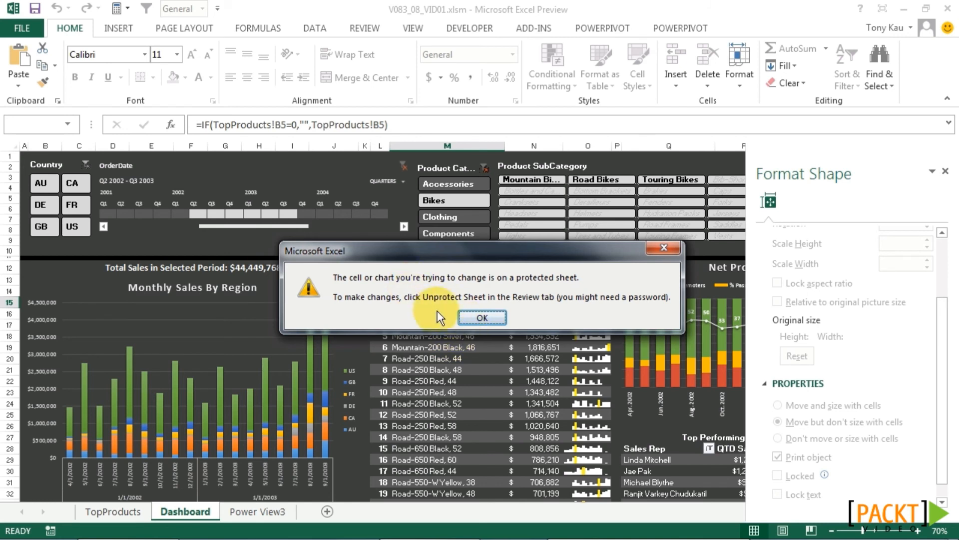
{"action": "left_click", "coordinate": [487, 315]}
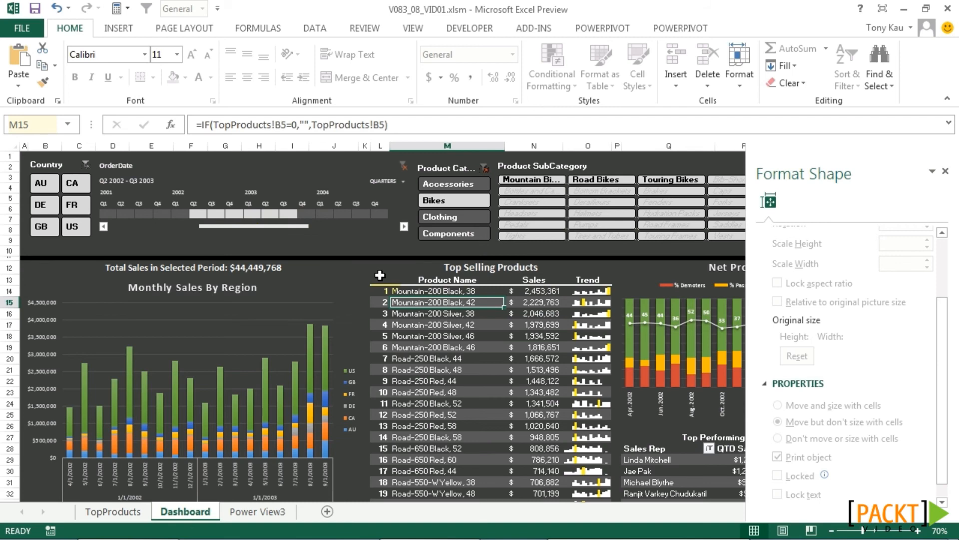
{"action": "left_click", "coordinate": [444, 184]}
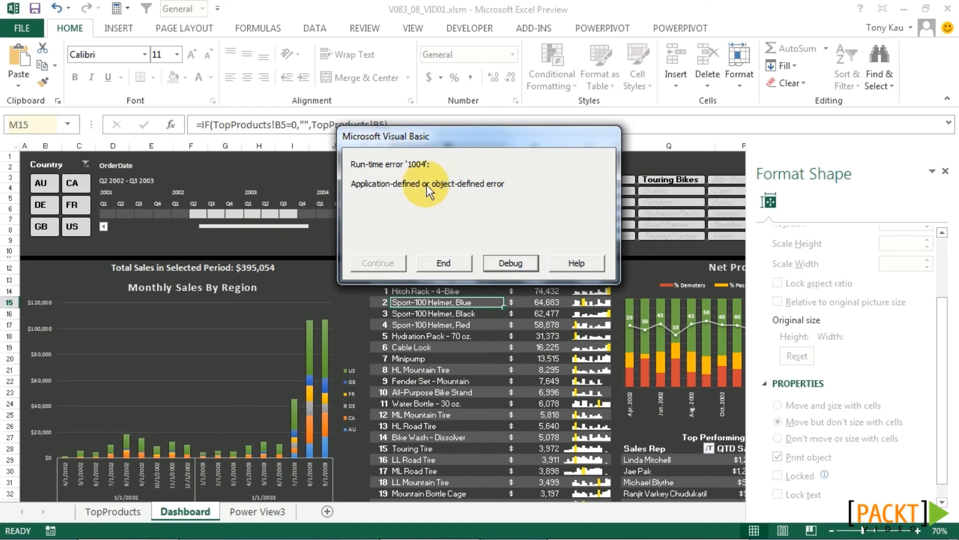
Debug the UpdateSparklines macro and add ThisWorkbook.Sheets("Dashboard").Unprotect above its sparkline statement.
{"action": "left_click", "coordinate": [509, 263]}
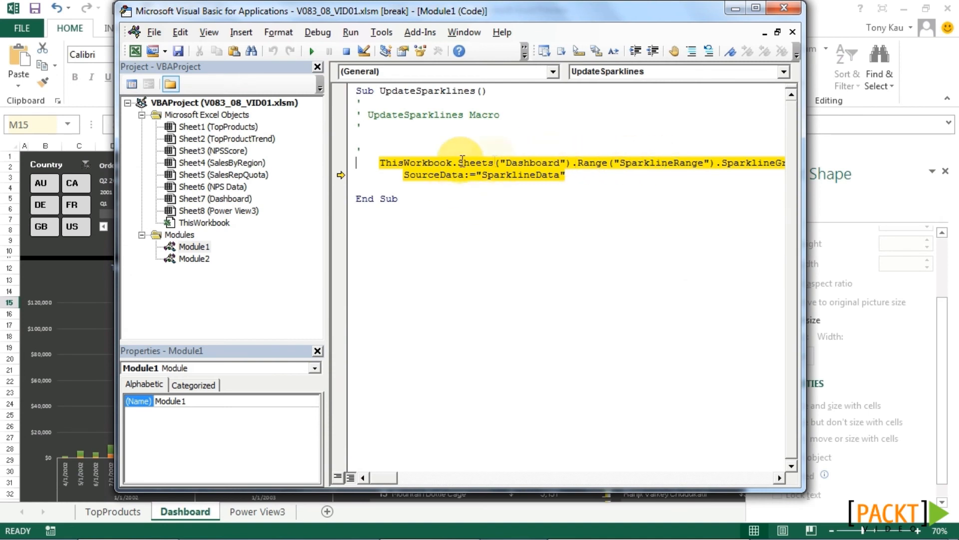
{"action": "left_click", "coordinate": [420, 139]}
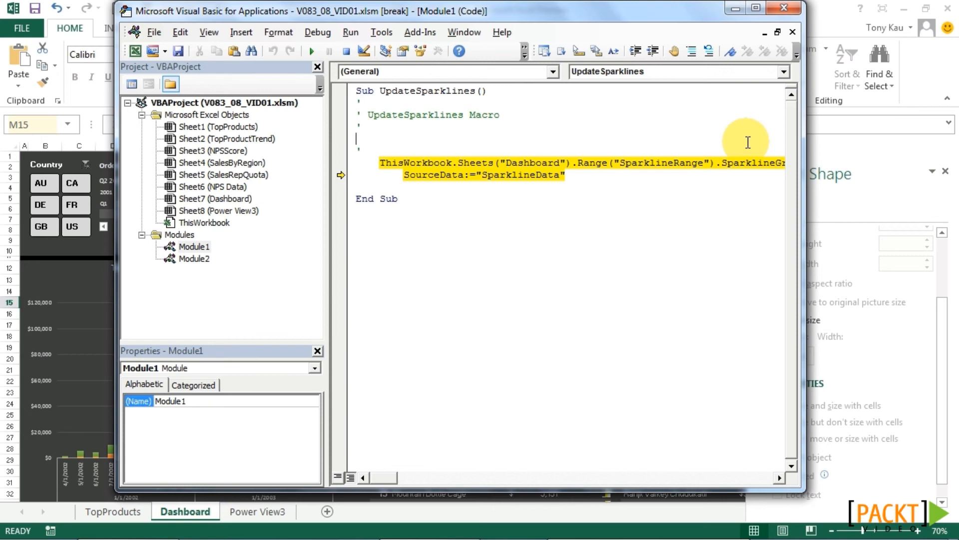
{"action": "type", "text": "thisworkbook.she"}
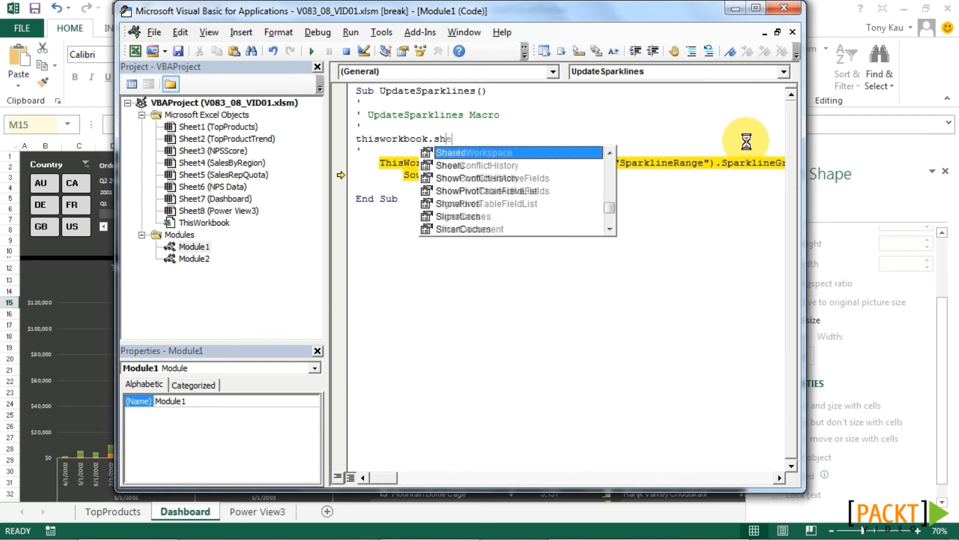
{"action": "type", "text": "ets(\"Dashboard\")"}
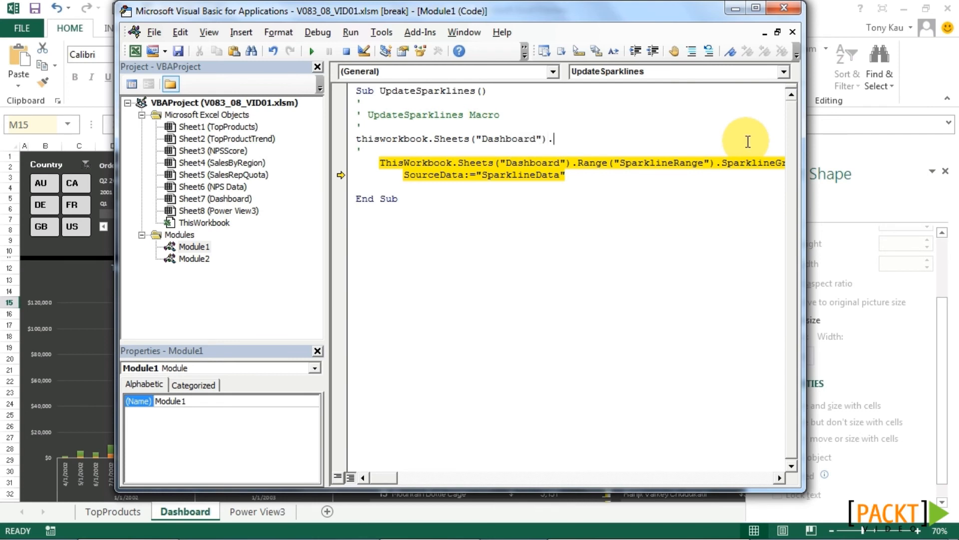
{"action": "type", "text": ".Unprotect"}
{"action": "left_click", "coordinate": [566, 163]}
Copy the Unprotect statement below the sparkline statement in UpdateSparklines and change the copy to ThisWorkbook.Sheets("Dashboard").Protect.
{"action": "left_click_drag", "start_coordinate": [615, 136], "coordinate": [356, 137]}
{"action": "key", "text": "ctrl+c"}
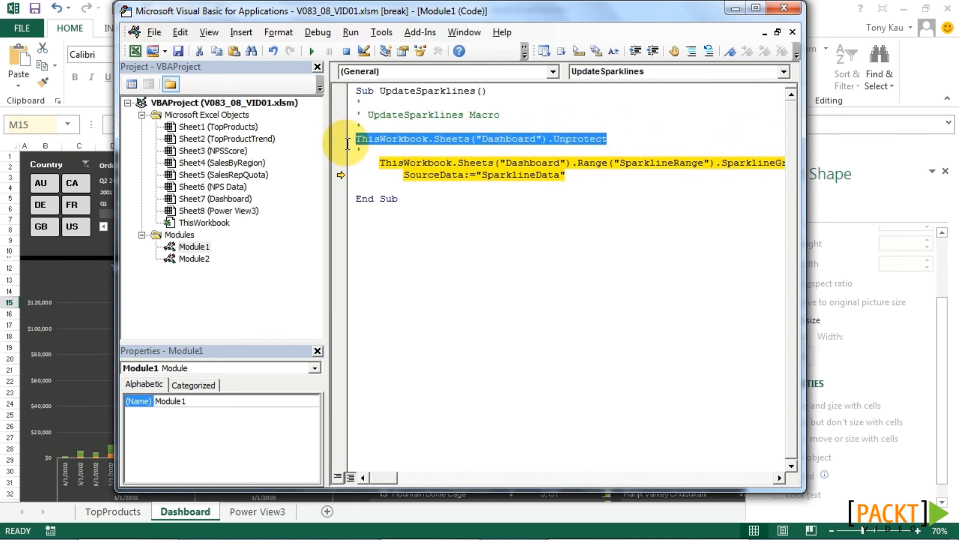
{"action": "left_click", "coordinate": [377, 189]}
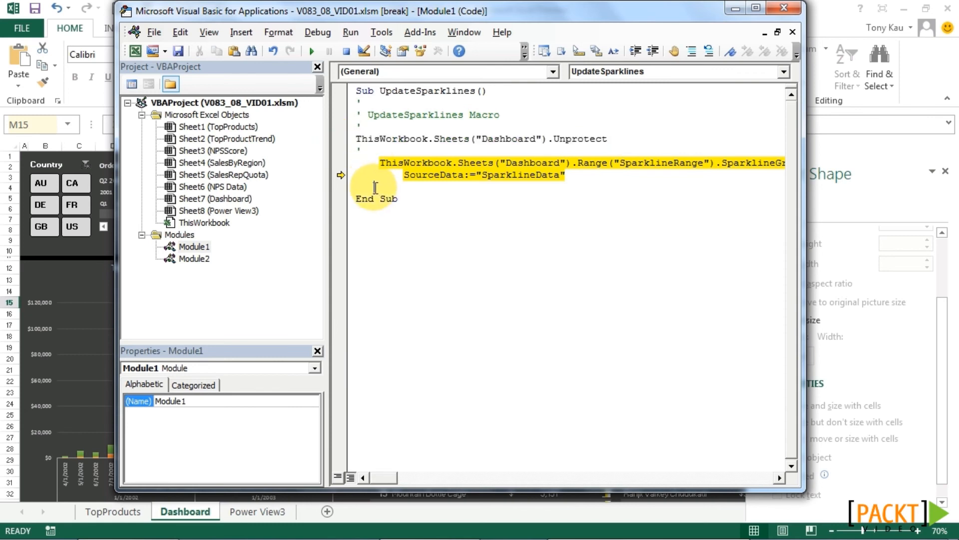
{"action": "key", "text": "Return"}
{"action": "key", "text": "ctrl+v"}
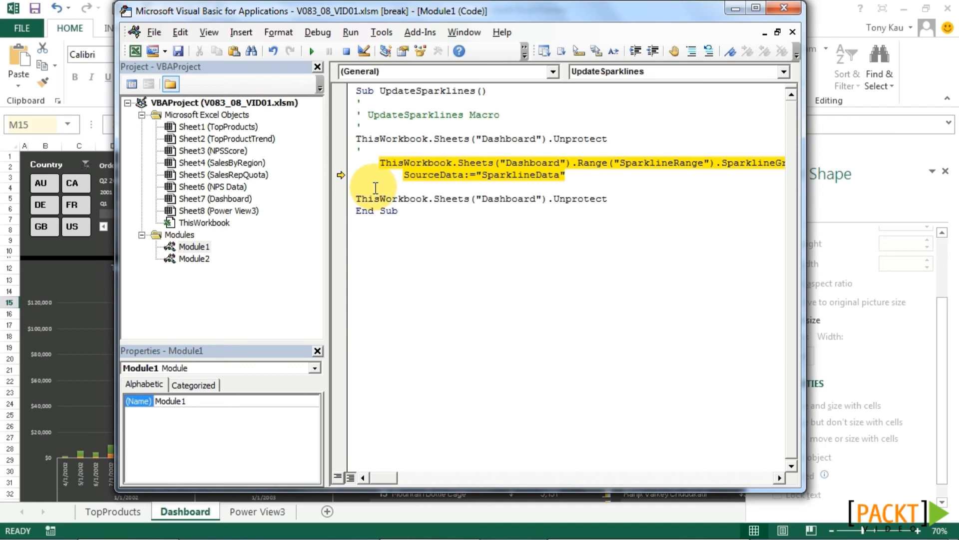
{"action": "left_click", "coordinate": [565, 199]}
{"action": "key", "text": "BackSpace"}
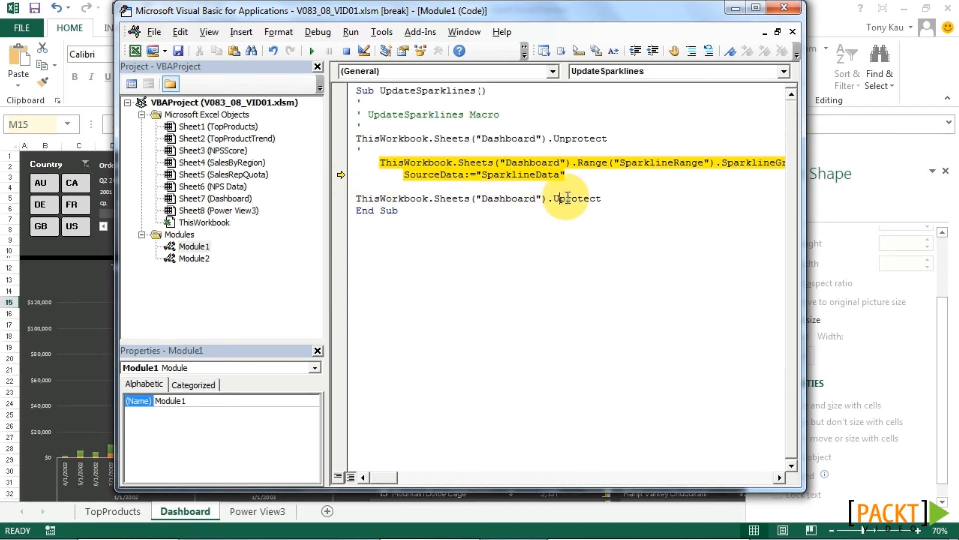
{"action": "key", "text": "BackSpace"}
{"action": "type", "text": "P"}
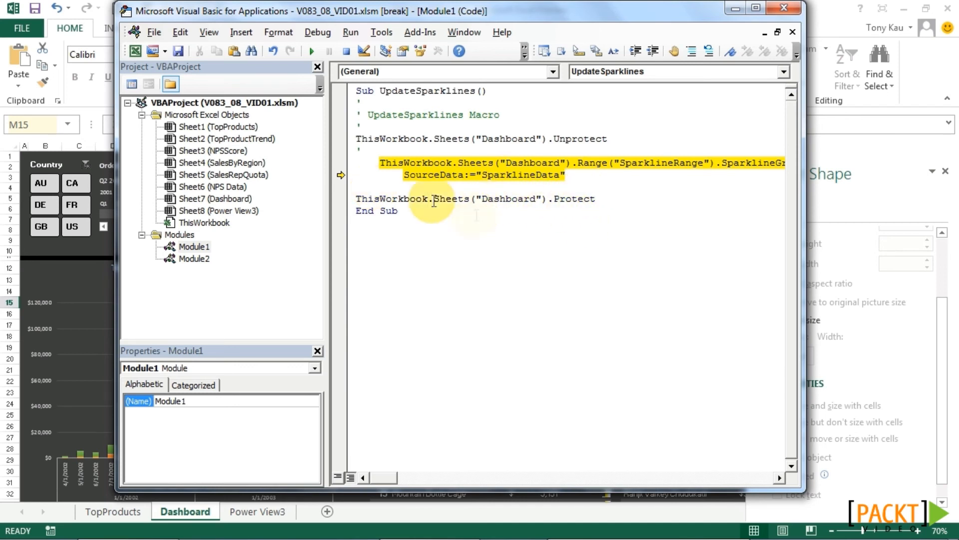
Move the macro's execution point back to the Unprotect line, continue running it, and close the VBA editor.
{"action": "left_click_drag", "start_coordinate": [342, 176], "coordinate": [340, 138]}
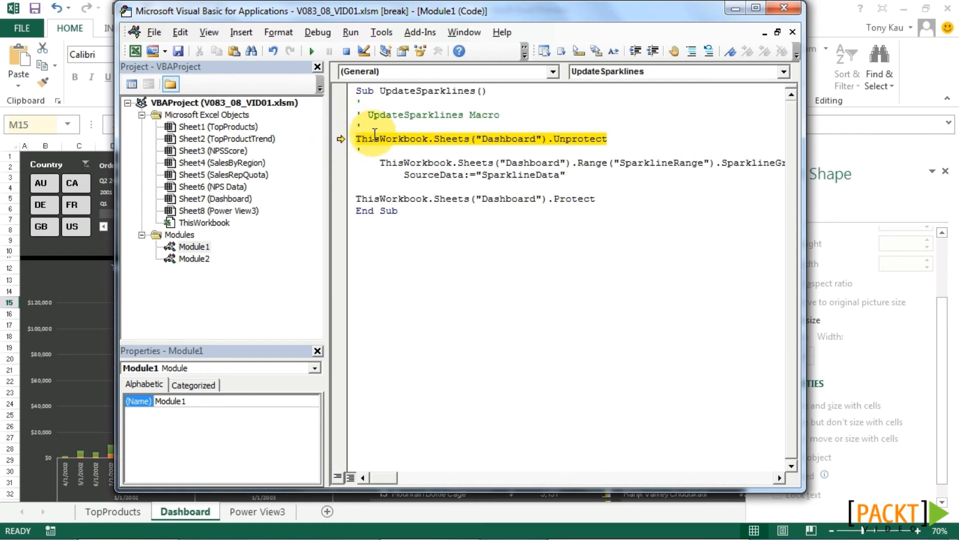
{"action": "left_click", "coordinate": [316, 56]}
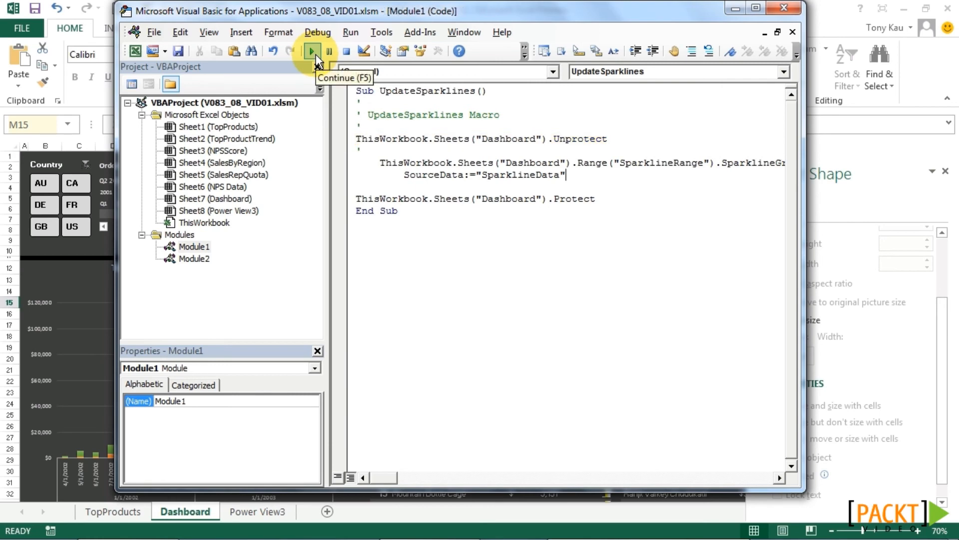
{"action": "left_click", "coordinate": [785, 10]}
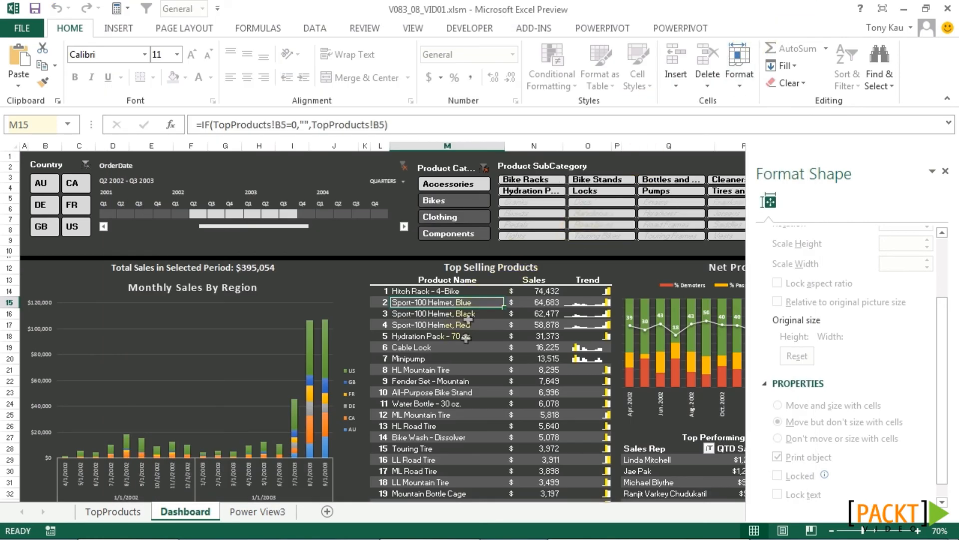
Filter the protected dashboard to the Bikes category and try to filter it with the Country slicer.
{"action": "left_click", "coordinate": [463, 203]}
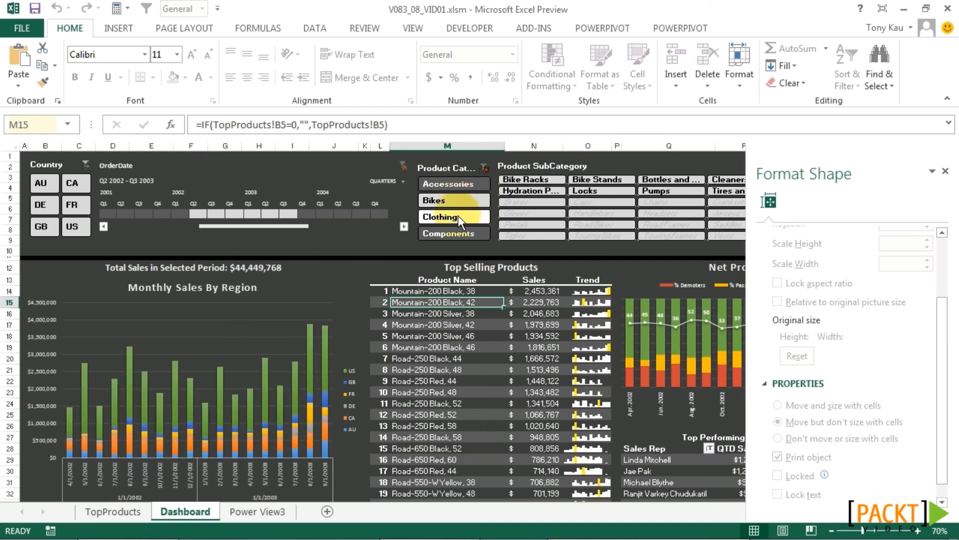
{"action": "left_click", "coordinate": [453, 196]}
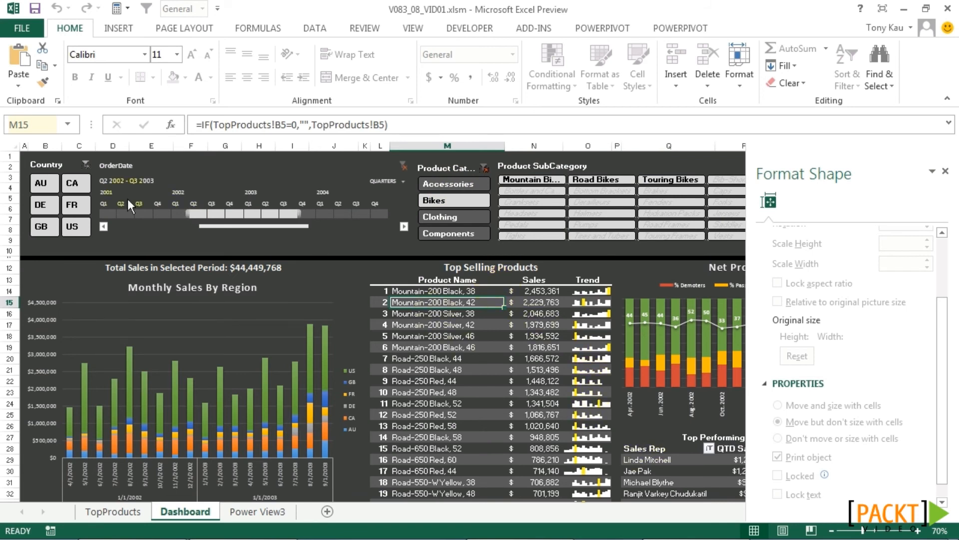
{"action": "left_click", "coordinate": [47, 186]}
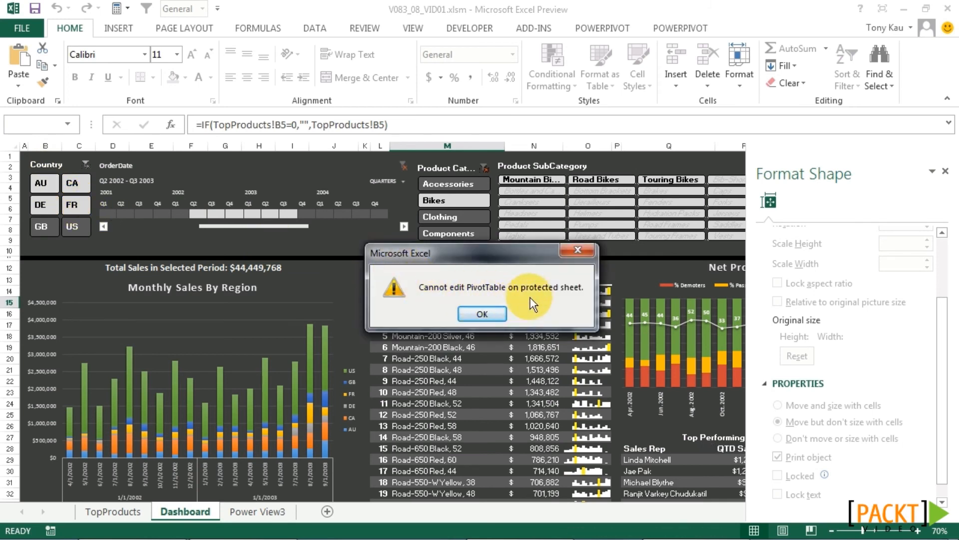
{"action": "left_click", "coordinate": [482, 314]}
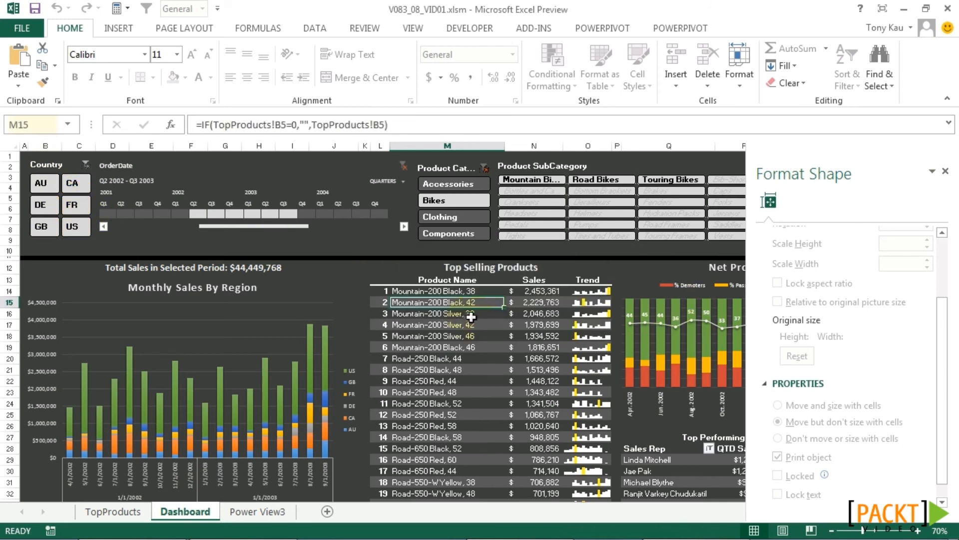
{"action": "left_click", "coordinate": [68, 203]}
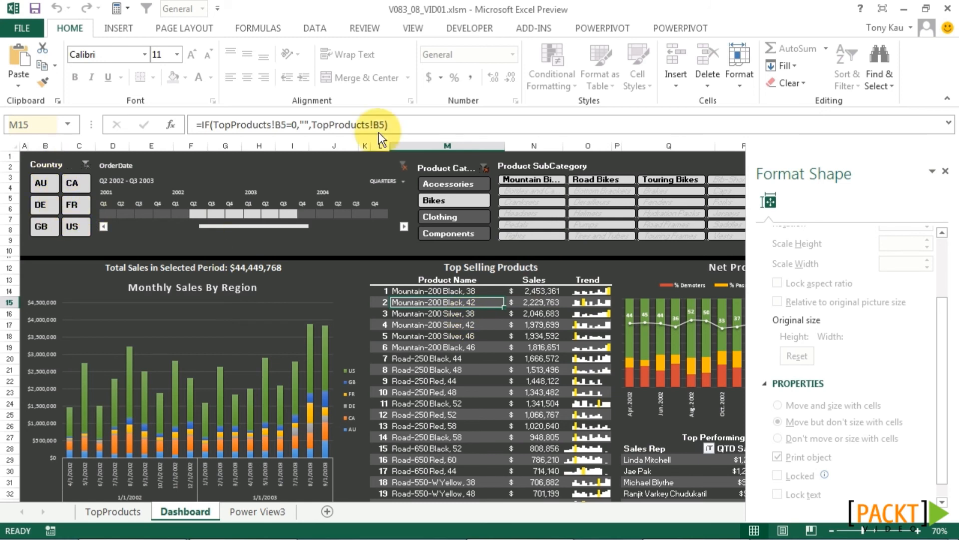
Unprotect the Dashboard sheet and disconnect the Country slicer from PivotTable4 on the Dashboard sheet.
{"action": "left_click", "coordinate": [696, 485]}
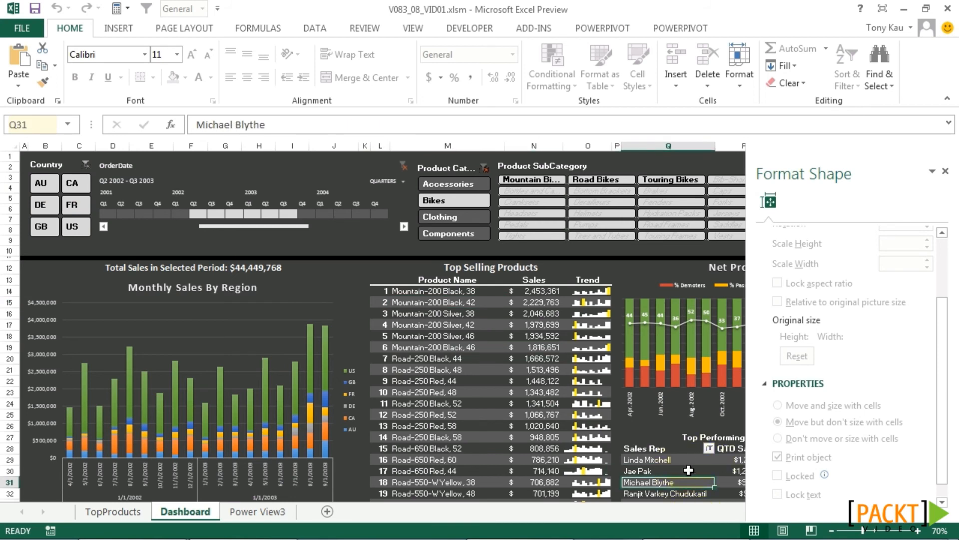
{"action": "right_click", "coordinate": [197, 510]}
{"action": "left_click", "coordinate": [266, 426]}
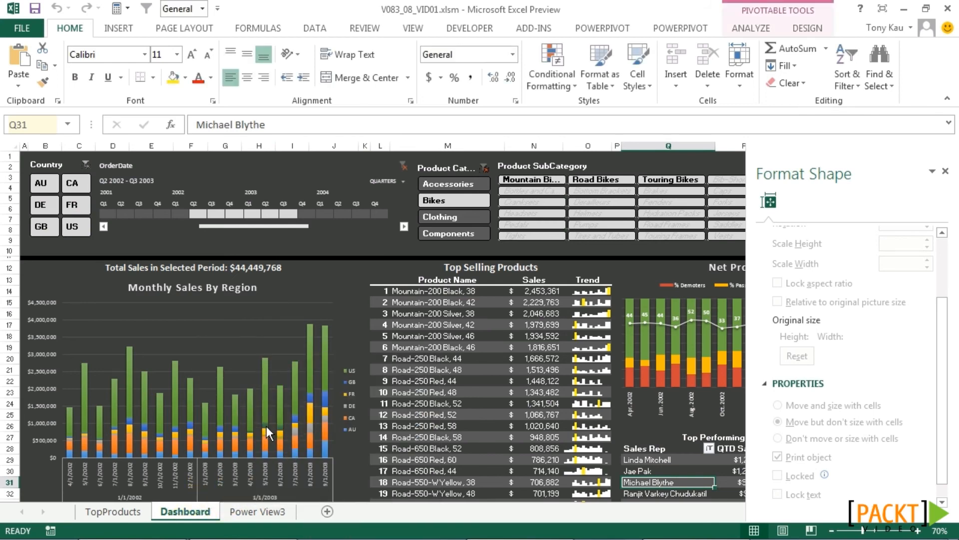
{"action": "left_click", "coordinate": [53, 164]}
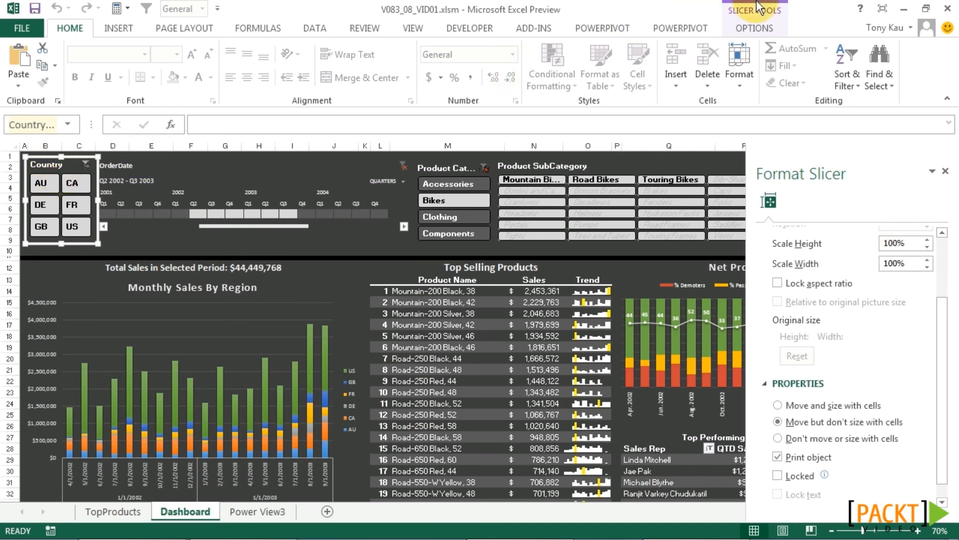
{"action": "left_click", "coordinate": [750, 28]}
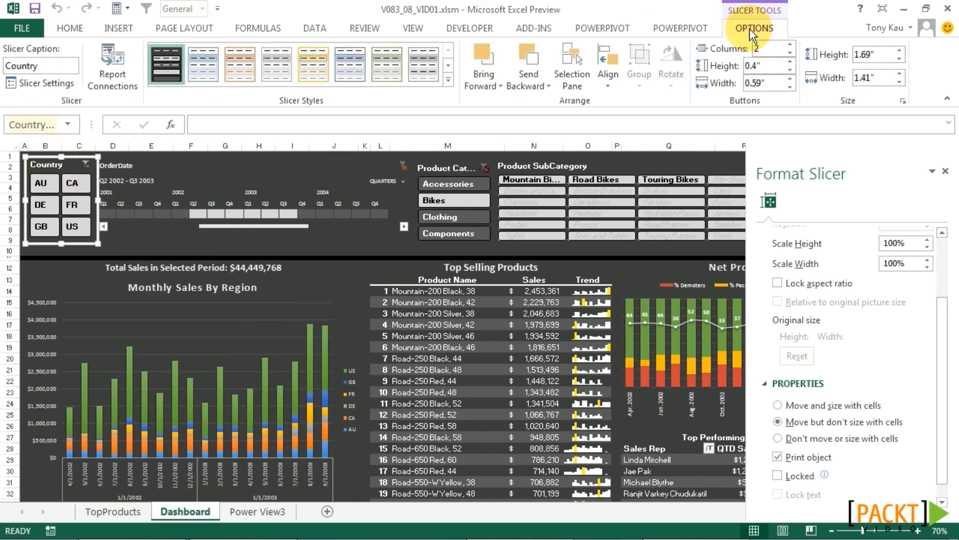
{"action": "left_click", "coordinate": [113, 76]}
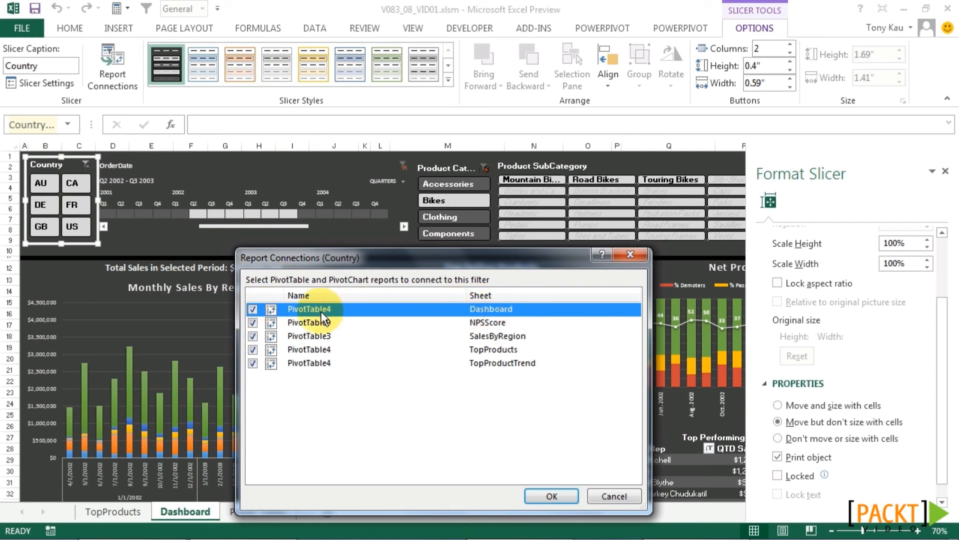
{"action": "left_click", "coordinate": [252, 309]}
{"action": "left_click", "coordinate": [559, 496]}
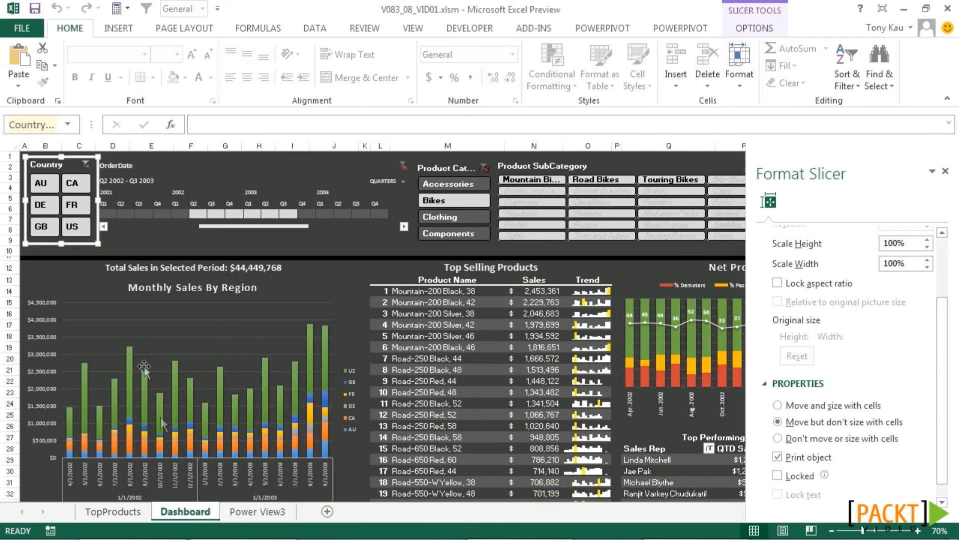
Protect the Dashboard sheet again without a password, allowing only selection of locked and unlocked cells.
{"action": "right_click", "coordinate": [185, 502]}
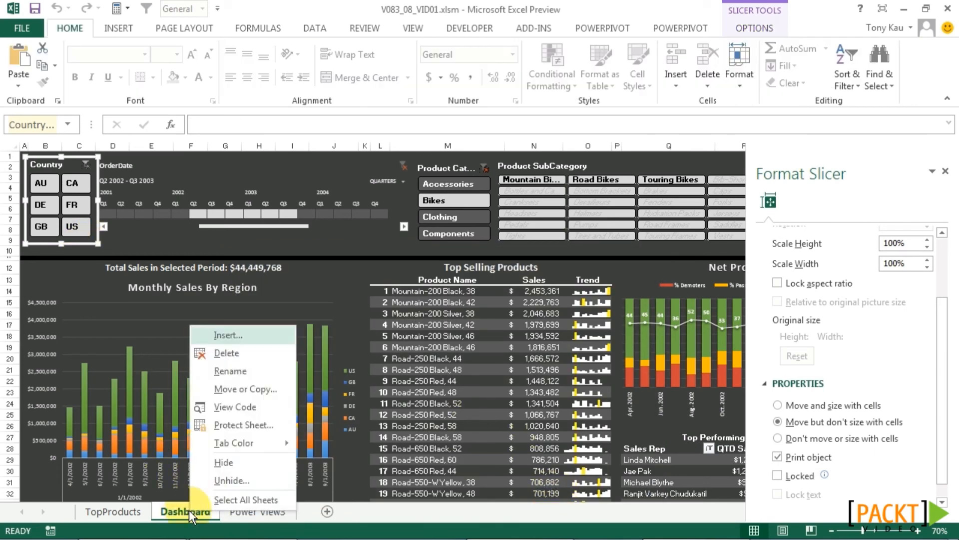
{"action": "left_click", "coordinate": [234, 426]}
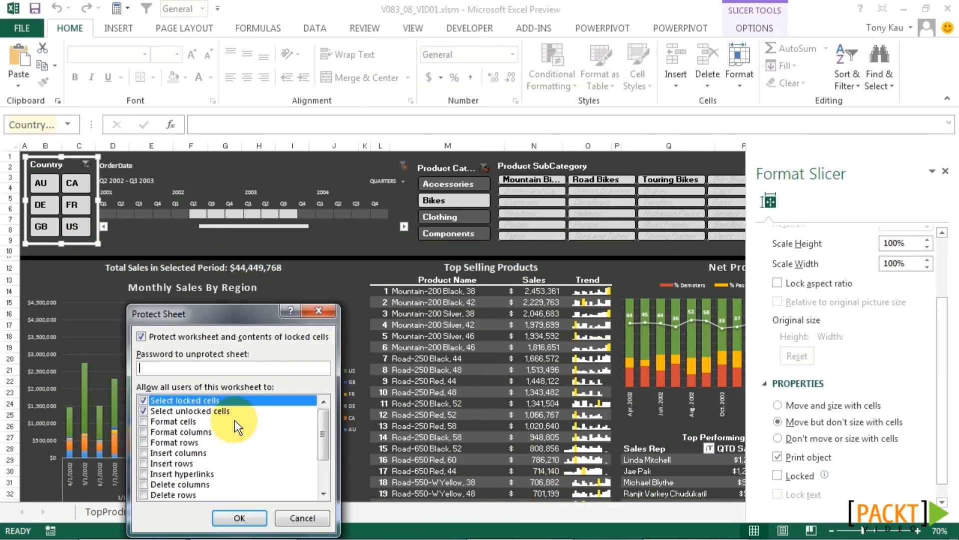
{"action": "left_click", "coordinate": [240, 515]}
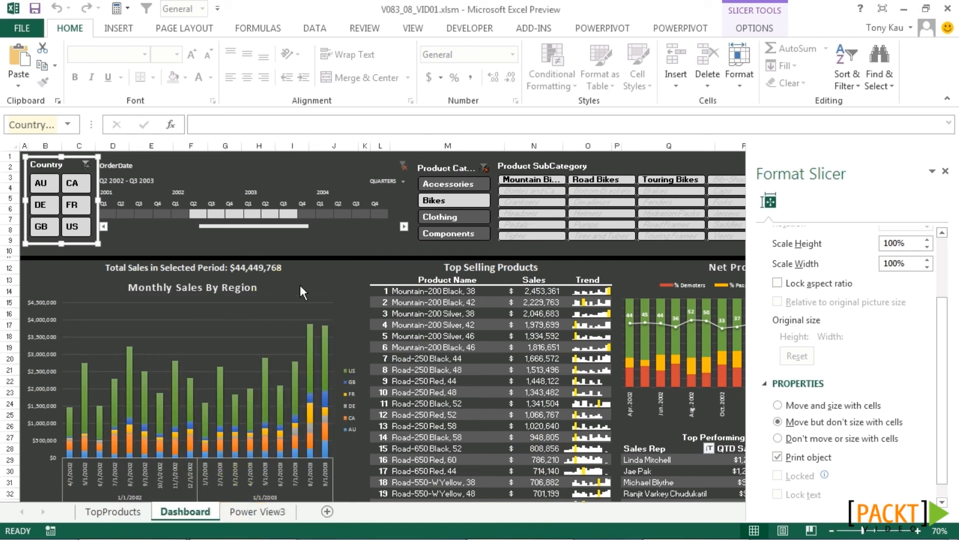
Filter the protected dashboard to country US and the OrderDate timeline to Q4 2001 - Q1 2003.
{"action": "left_click", "coordinate": [255, 272]}
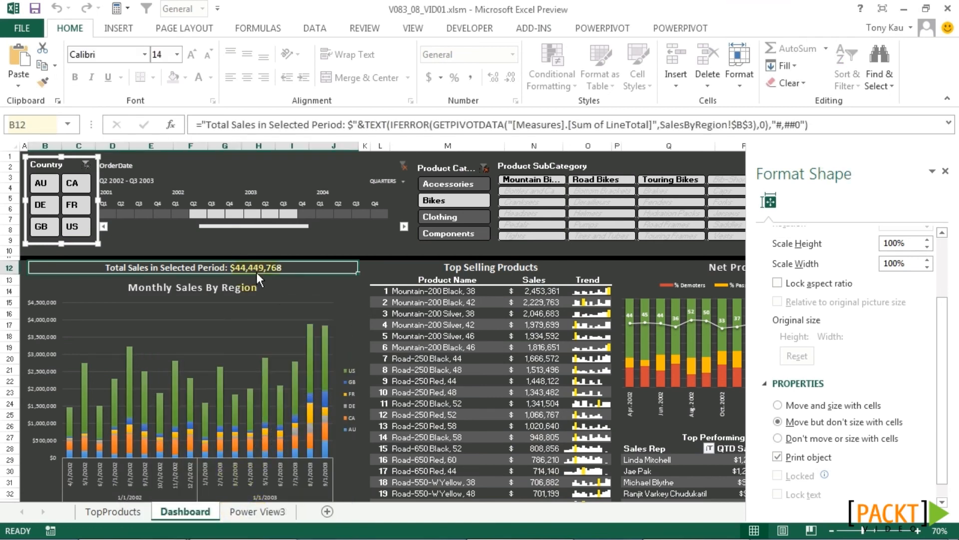
{"action": "left_click", "coordinate": [70, 226]}
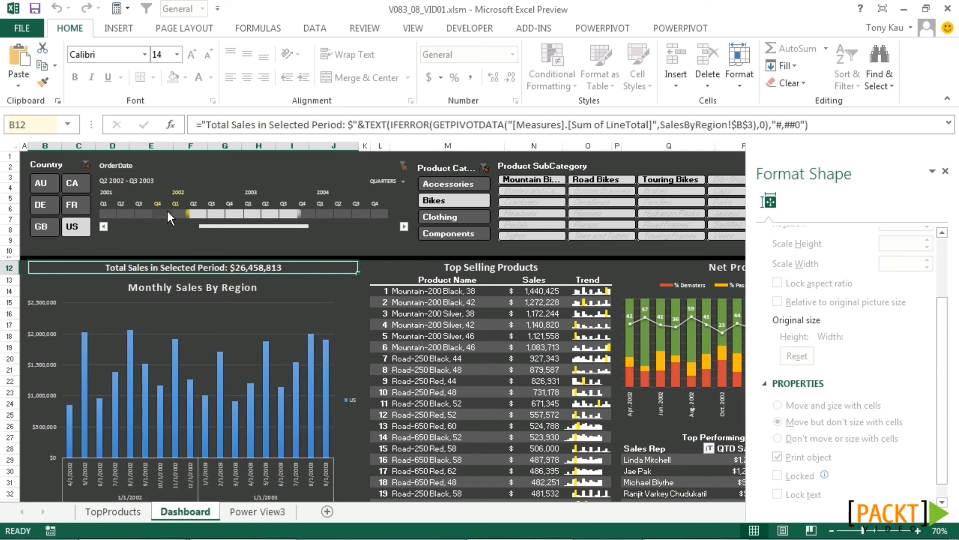
{"action": "left_click_drag", "start_coordinate": [167, 211], "coordinate": [257, 214]}
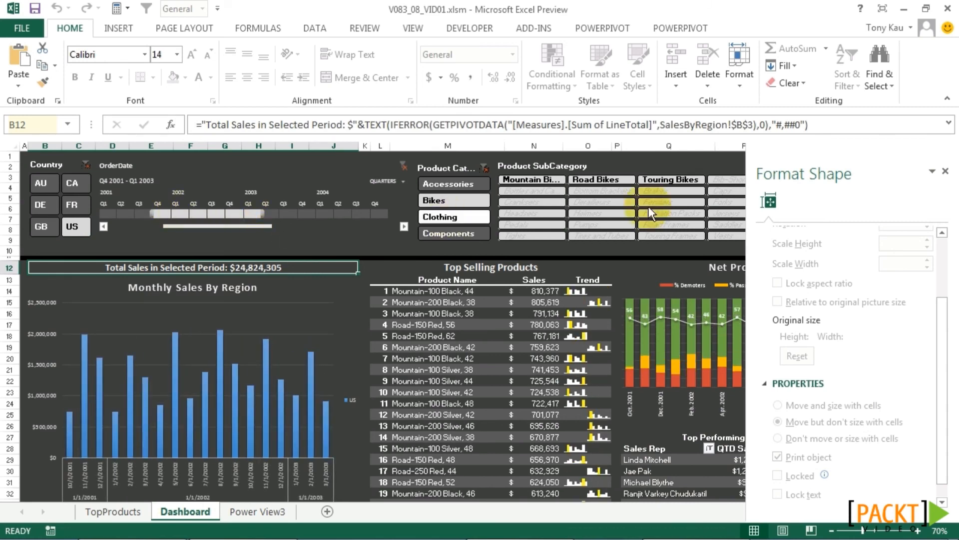
Close the Format Shape pane and turn off the display of headings and gridlines on the Dashboard sheet.
{"action": "left_click", "coordinate": [947, 172]}
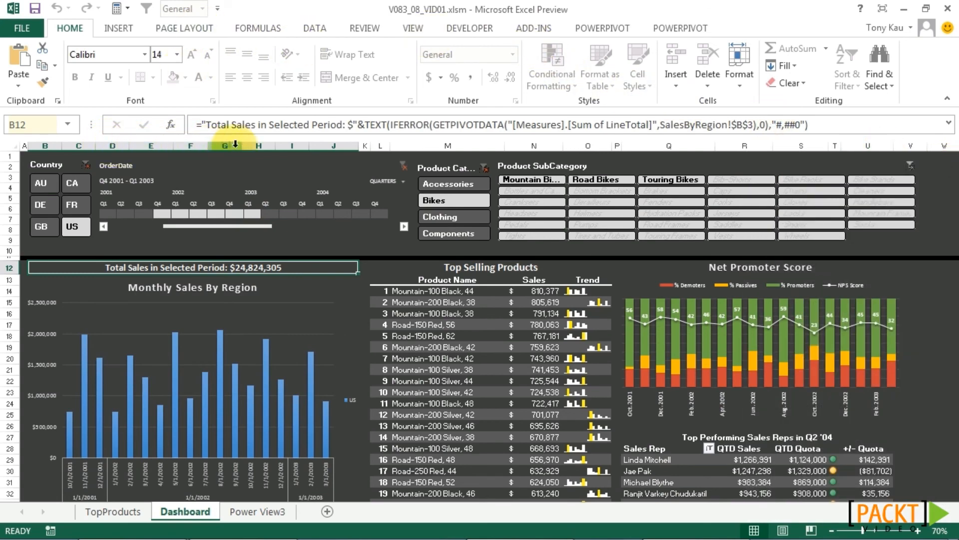
{"action": "left_click", "coordinate": [266, 27]}
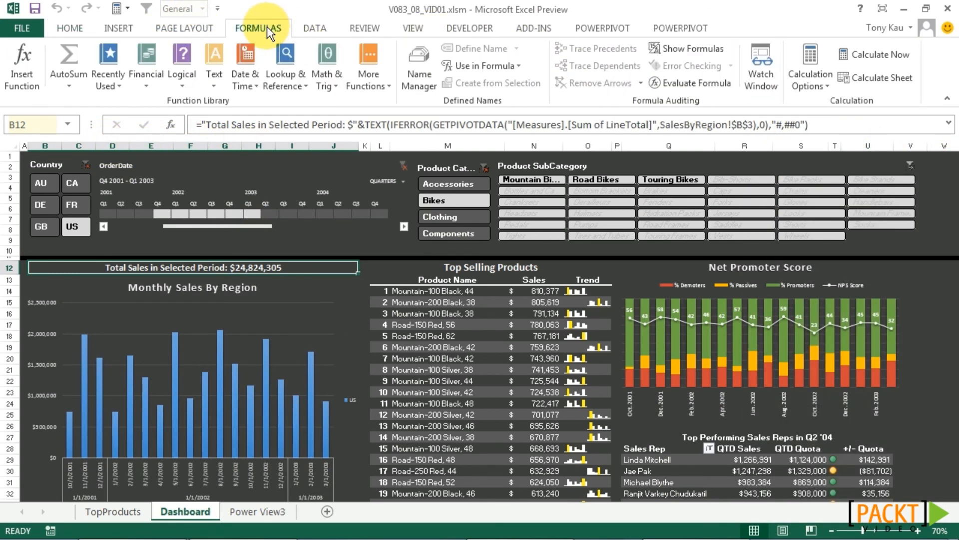
{"action": "left_click", "coordinate": [198, 29]}
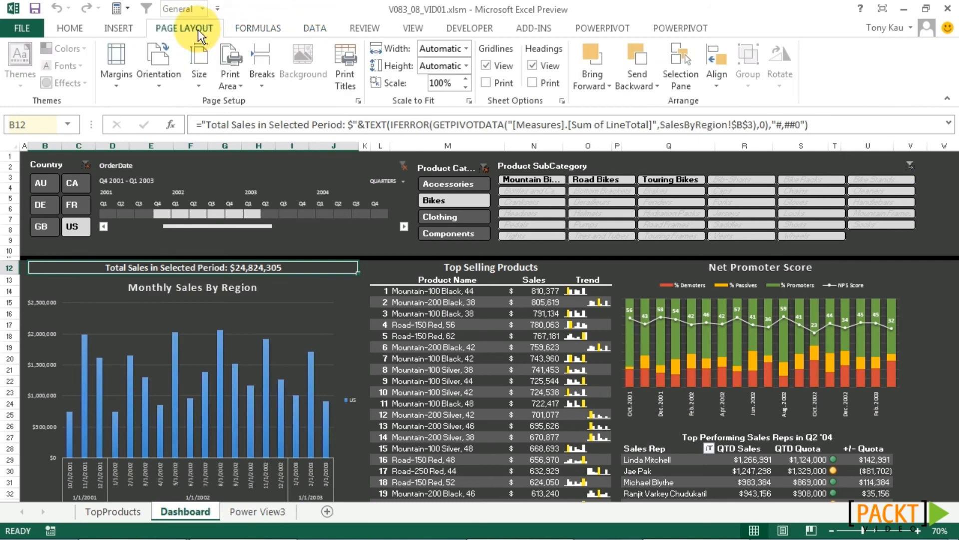
{"action": "left_click", "coordinate": [532, 66]}
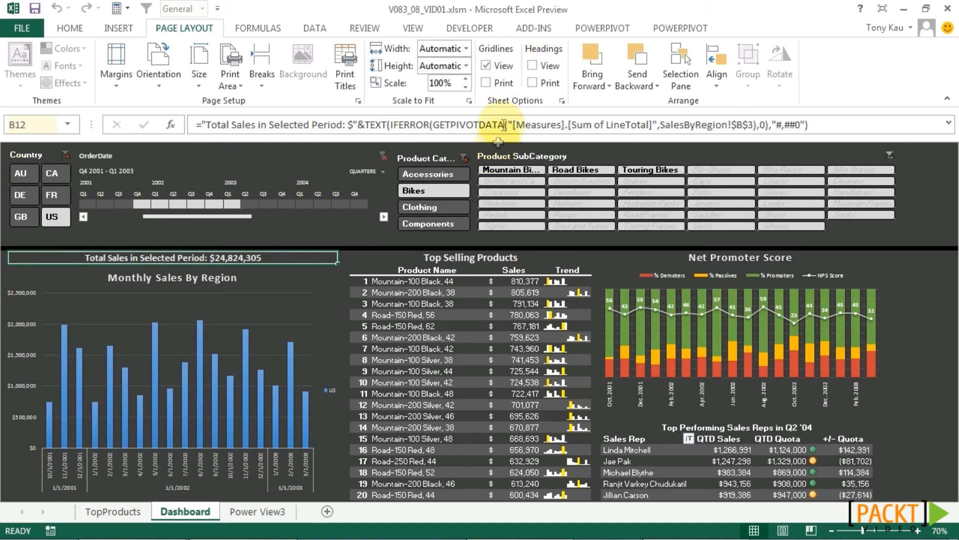
{"action": "left_click", "coordinate": [489, 64]}
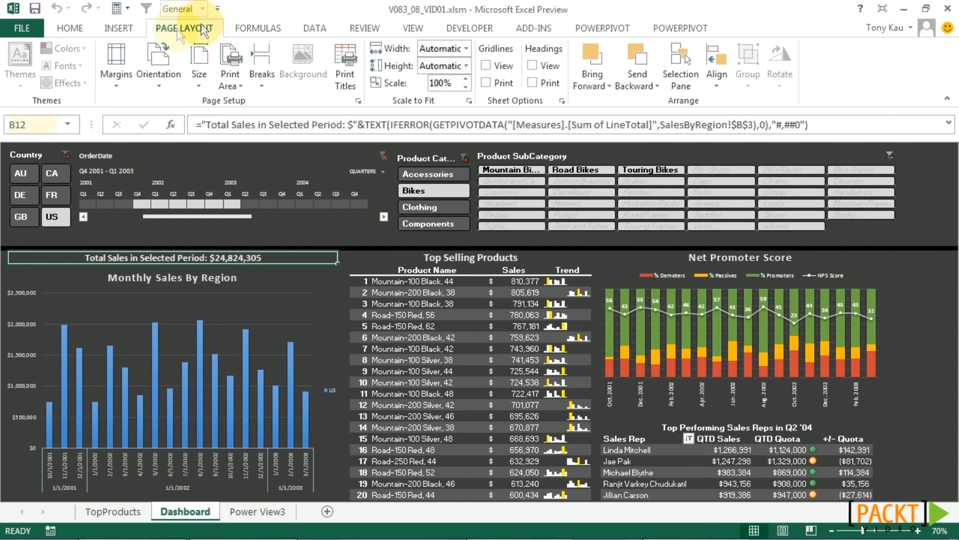
Hide the formula bar and collapse the ribbon to give the dashboard more room.
{"action": "left_click", "coordinate": [399, 29]}
{"action": "left_click", "coordinate": [244, 57]}
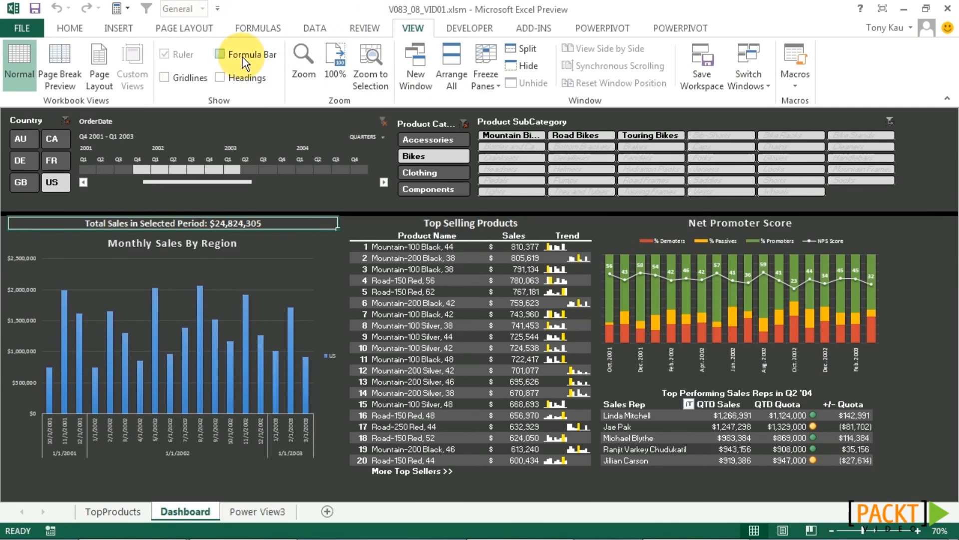
{"action": "left_click", "coordinate": [945, 103]}
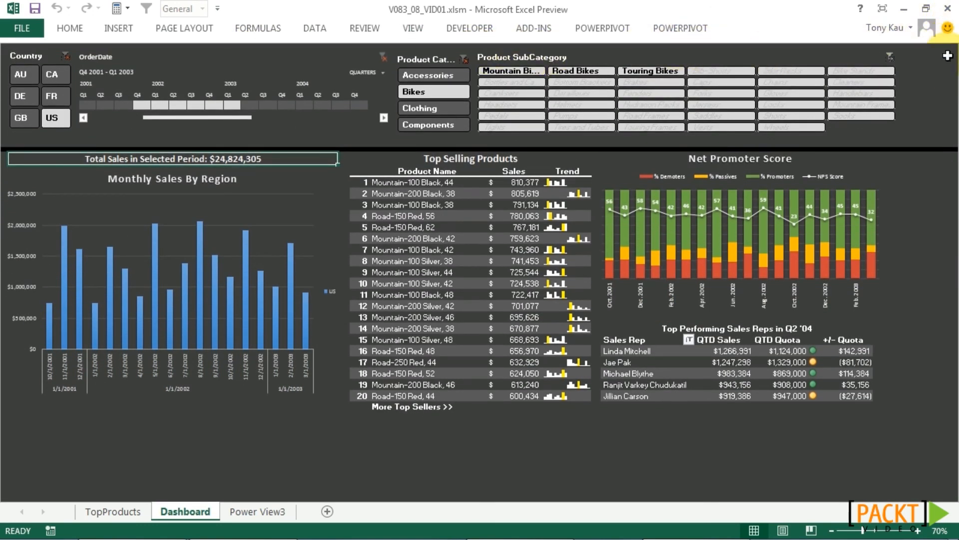
Pin the ribbon open again and show the formula bar.
{"action": "left_click", "coordinate": [603, 28]}
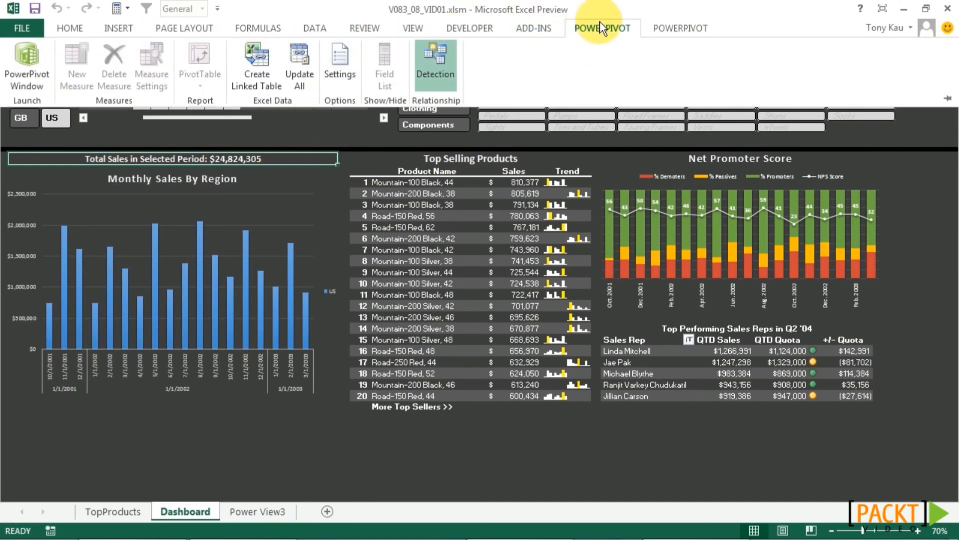
{"action": "left_click", "coordinate": [948, 99]}
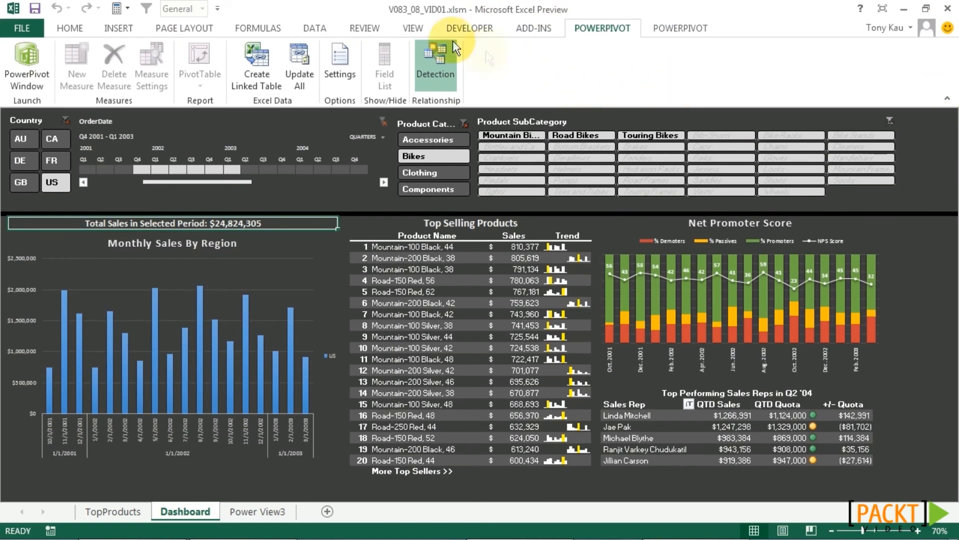
{"action": "left_click", "coordinate": [406, 28]}
{"action": "left_click", "coordinate": [243, 54]}
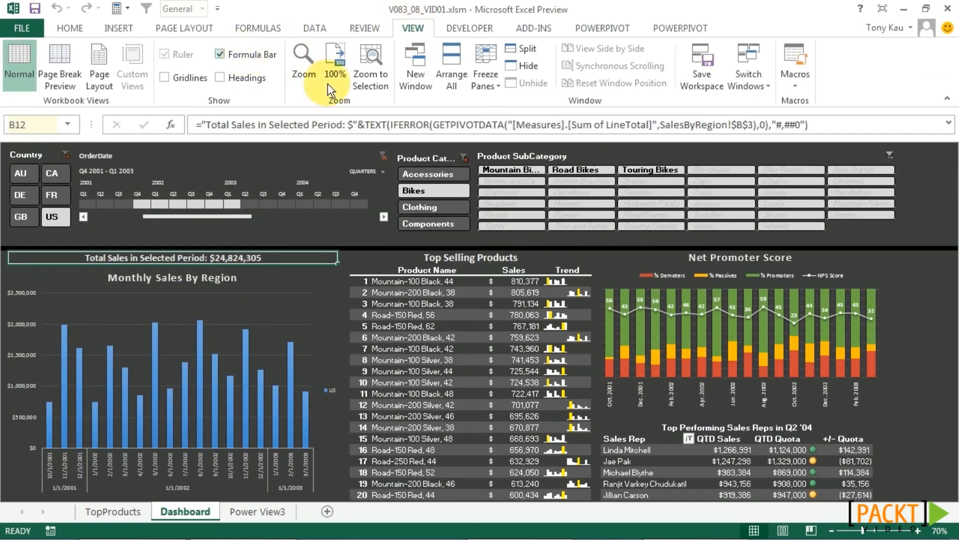
{"action": "left_click", "coordinate": [389, 249]}
{"action": "left_click_drag", "start_coordinate": [388, 248], "coordinate": [441, 248]}
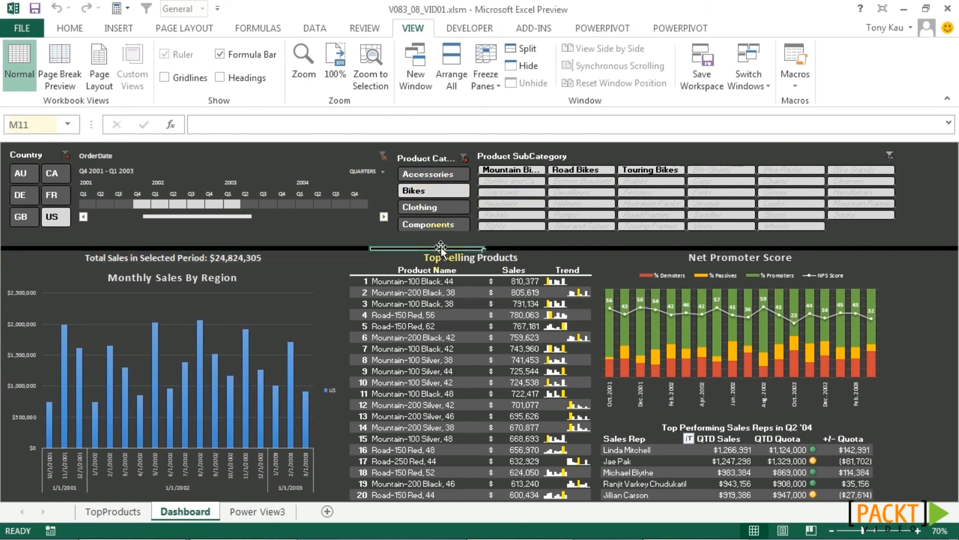
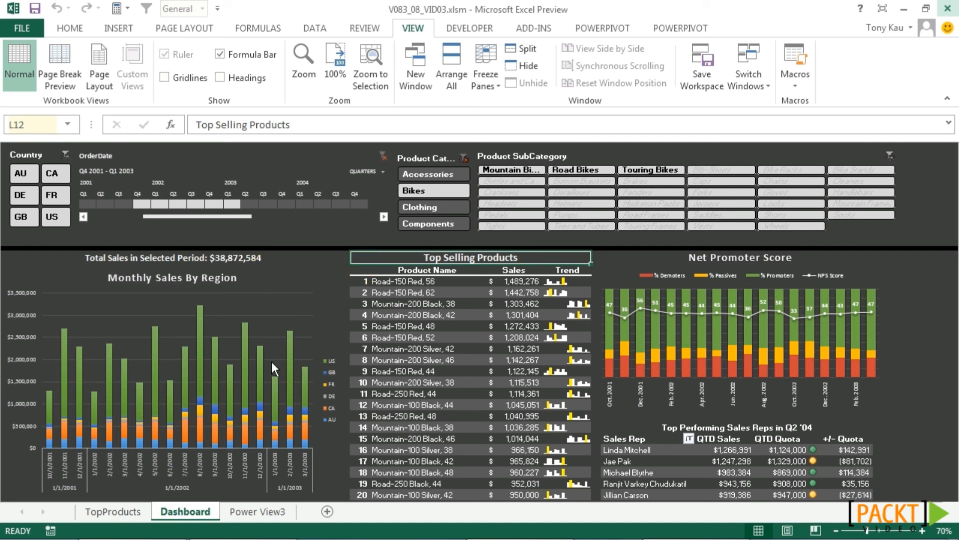
Unprotect the Dashboard sheet.
{"action": "right_click", "coordinate": [183, 511]}
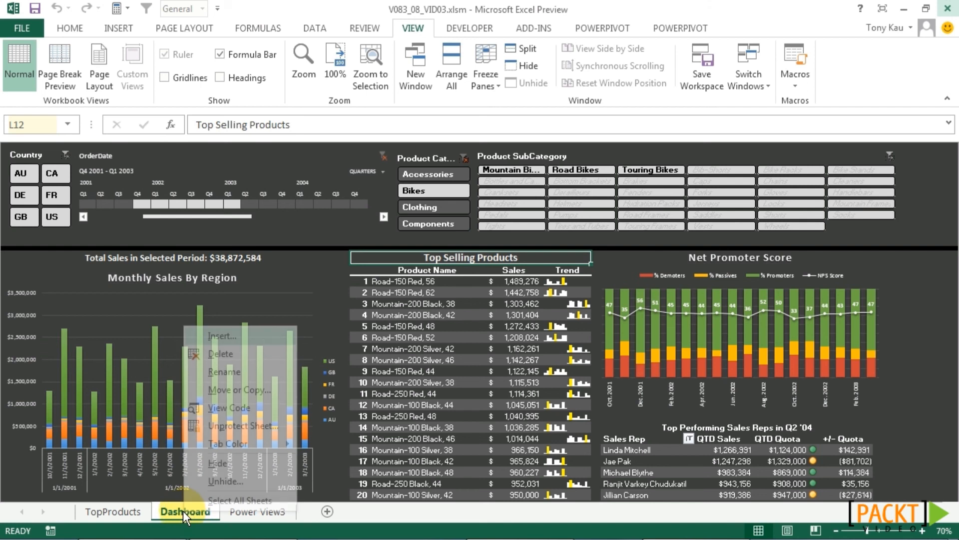
{"action": "left_click", "coordinate": [242, 423]}
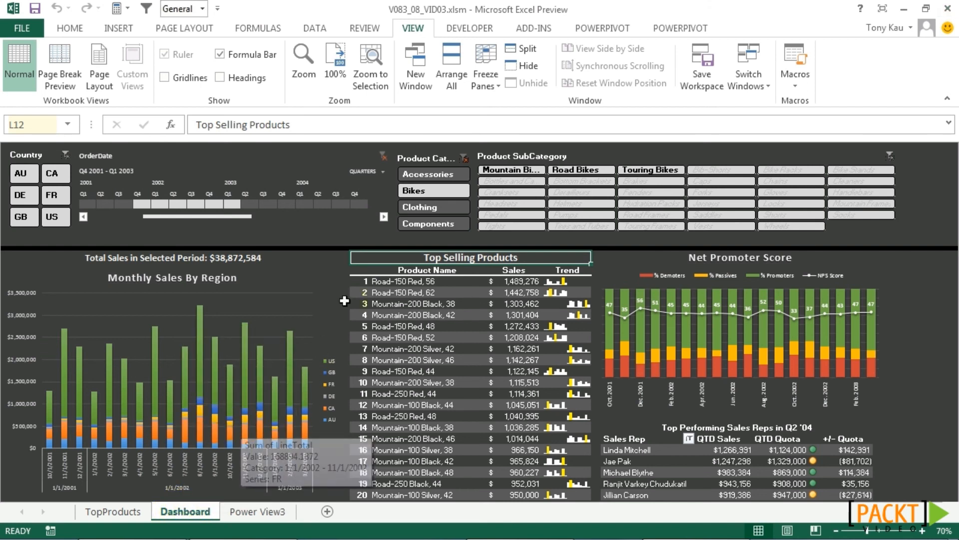
Open the Save As locations and view the sign-in for adding a SkyDrive place, closing it unfilled.
{"action": "left_click", "coordinate": [20, 28]}
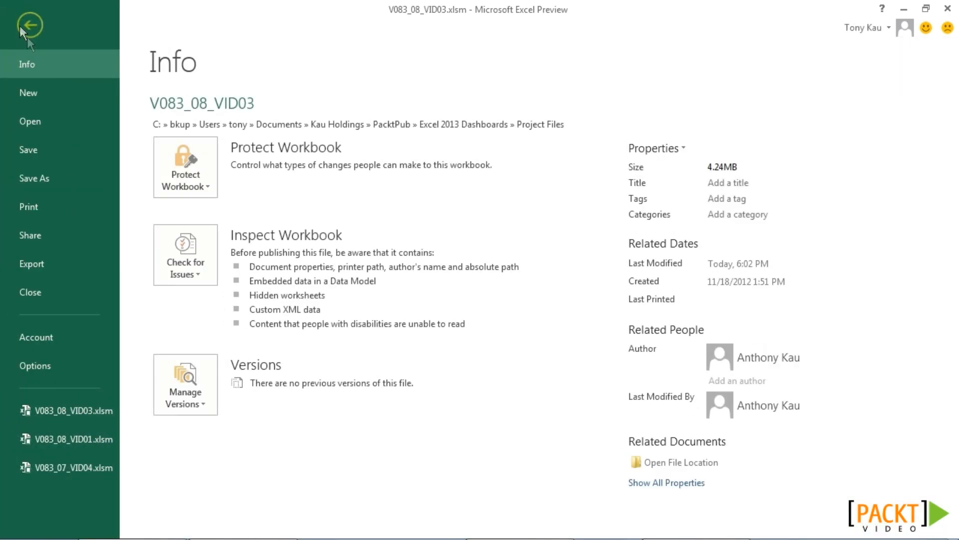
{"action": "left_click", "coordinate": [60, 179]}
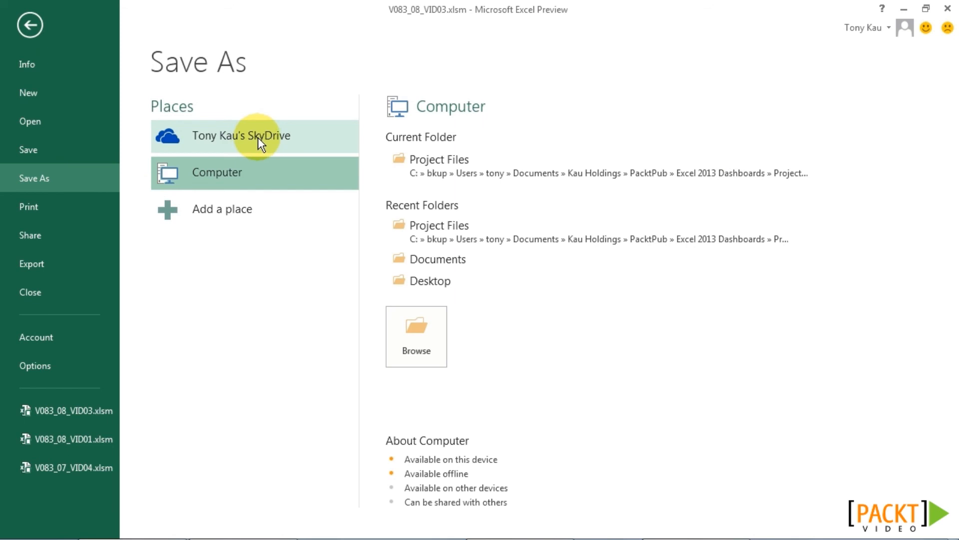
{"action": "left_click", "coordinate": [234, 210]}
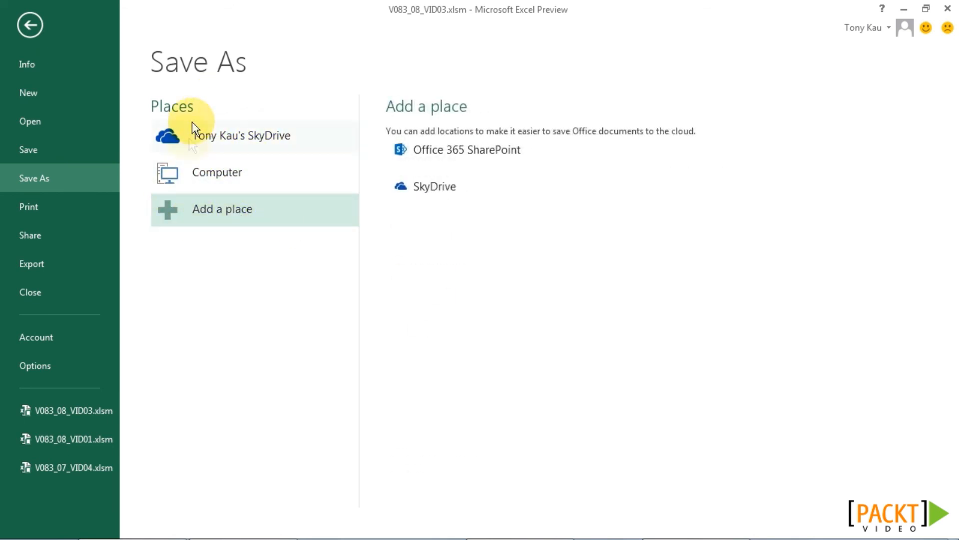
{"action": "left_click", "coordinate": [456, 195]}
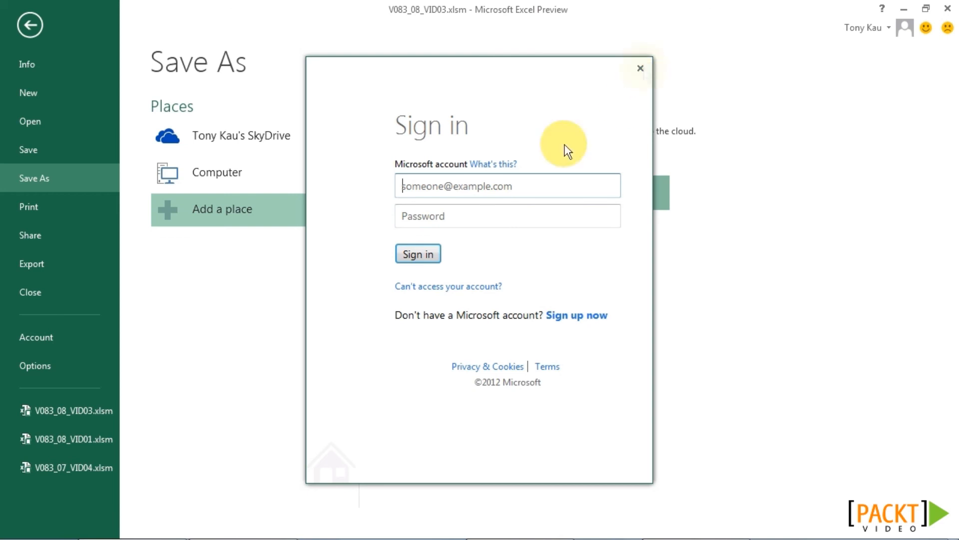
{"action": "left_click", "coordinate": [640, 68]}
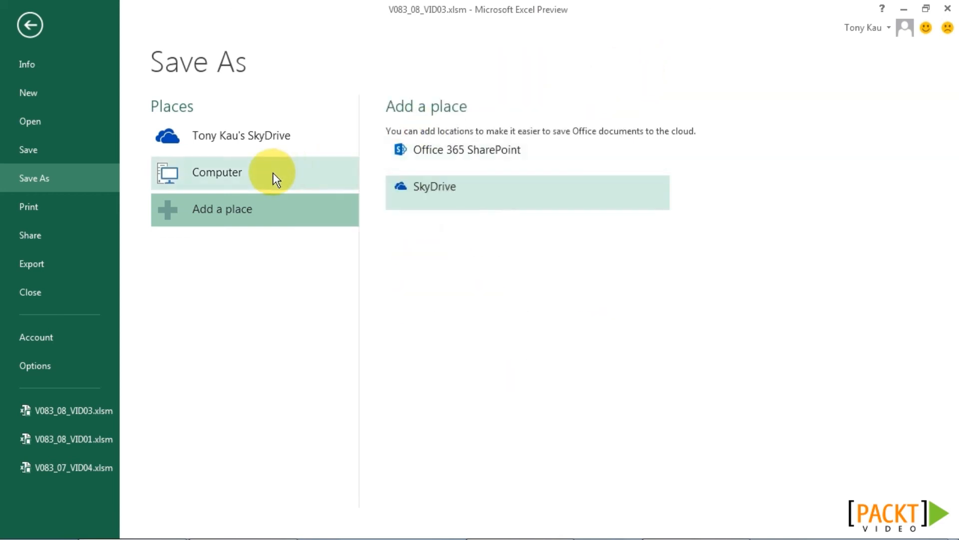
Save the workbook as V083_08_VID03.xlsm, an Excel Macro-Enabled Workbook, in the existing SkyDrive folder.
{"action": "left_click", "coordinate": [229, 127]}
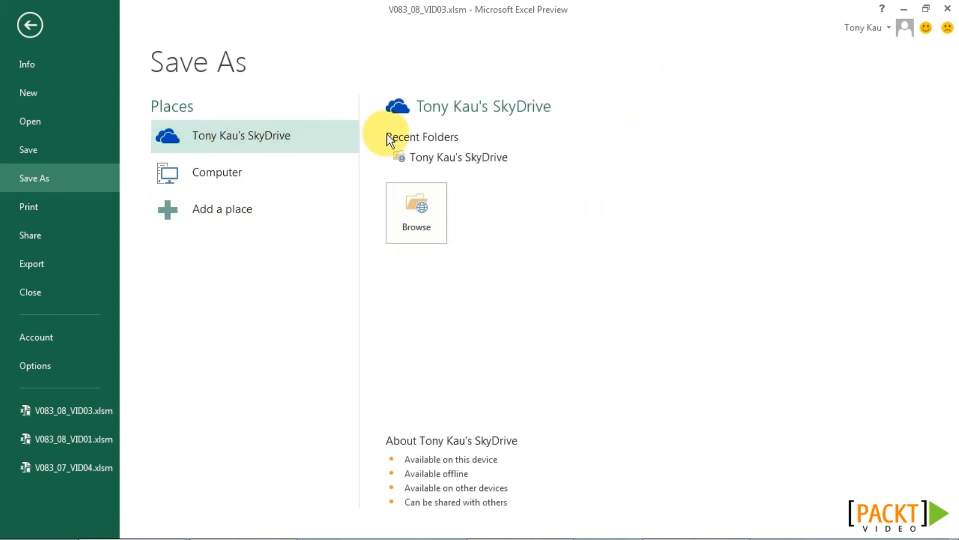
{"action": "left_click", "coordinate": [453, 157]}
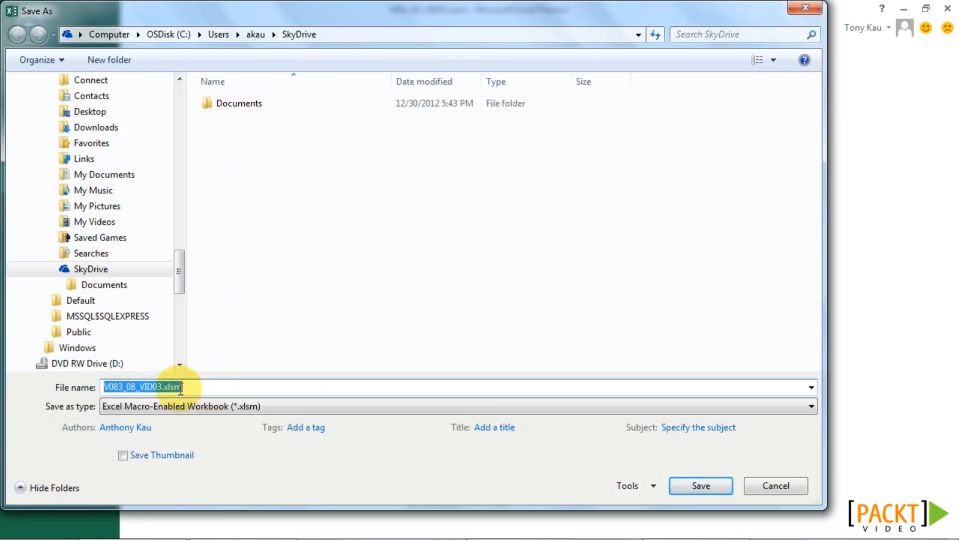
{"action": "left_click", "coordinate": [147, 387]}
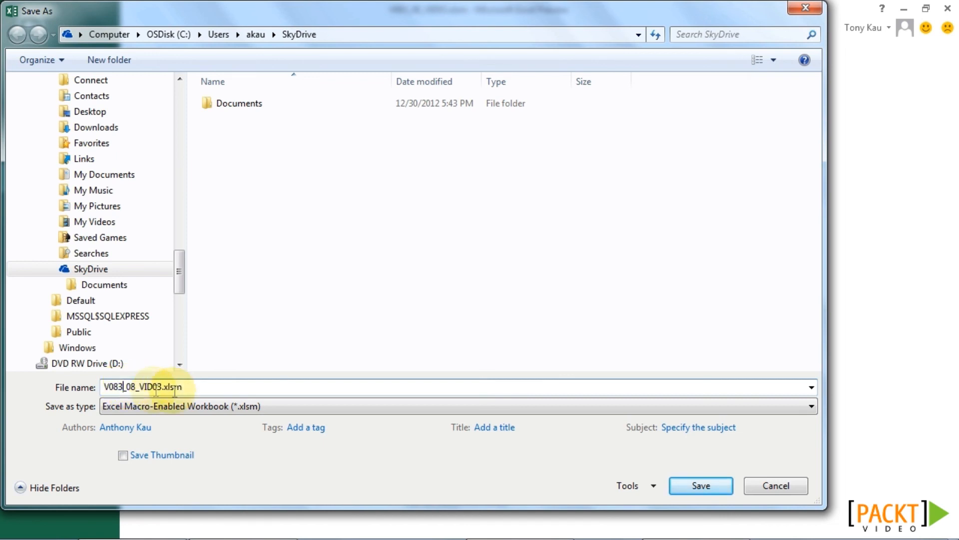
{"action": "left_click", "coordinate": [708, 484]}
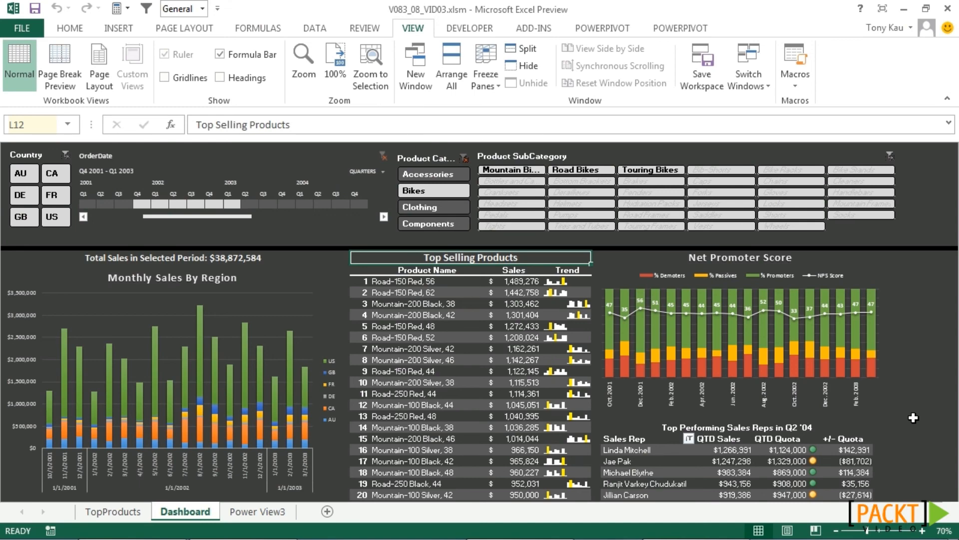
Switch to SkyDrive in Internet Explorer and view the email and link sharing options for V083_08_VID03, closing them without sharing.
{"action": "key", "text": "alt+Tab"}
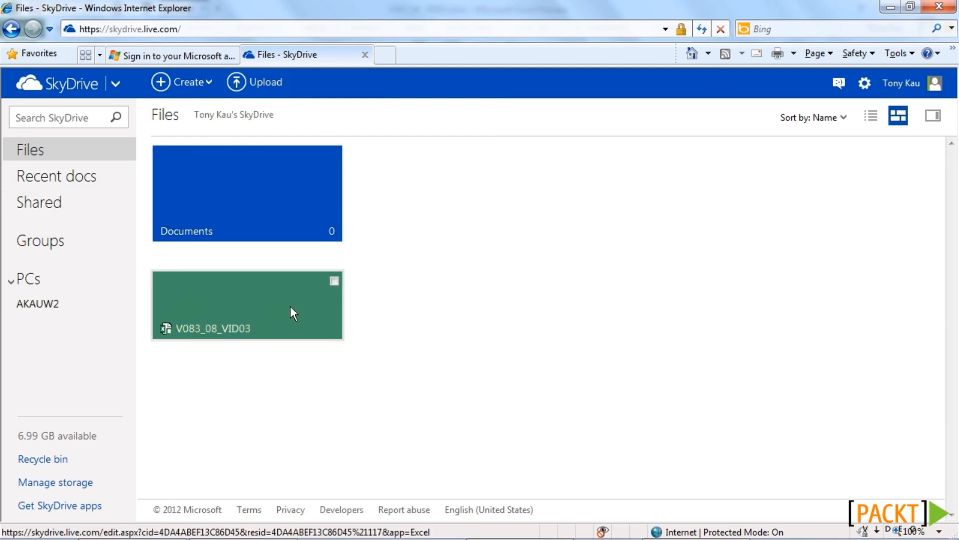
{"action": "left_click", "coordinate": [422, 255]}
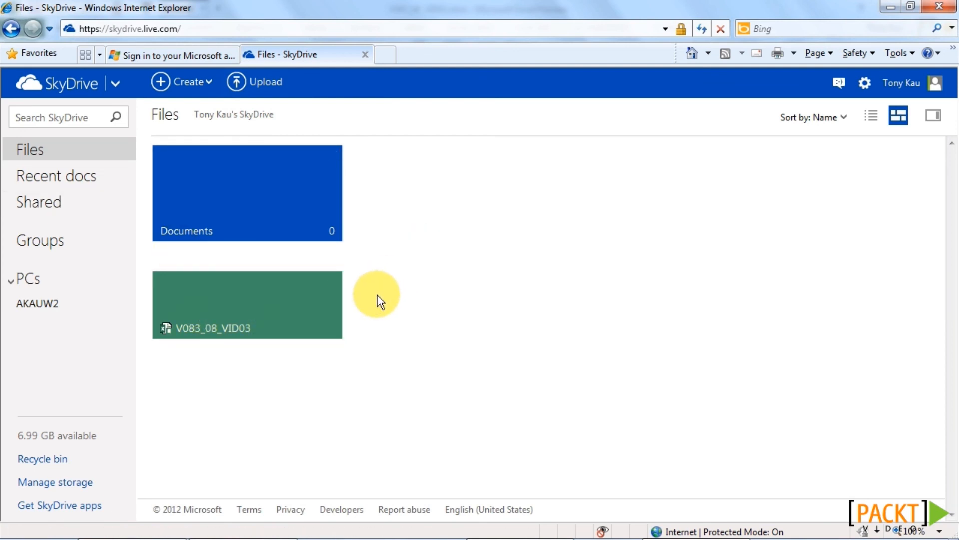
{"action": "left_click", "coordinate": [292, 264]}
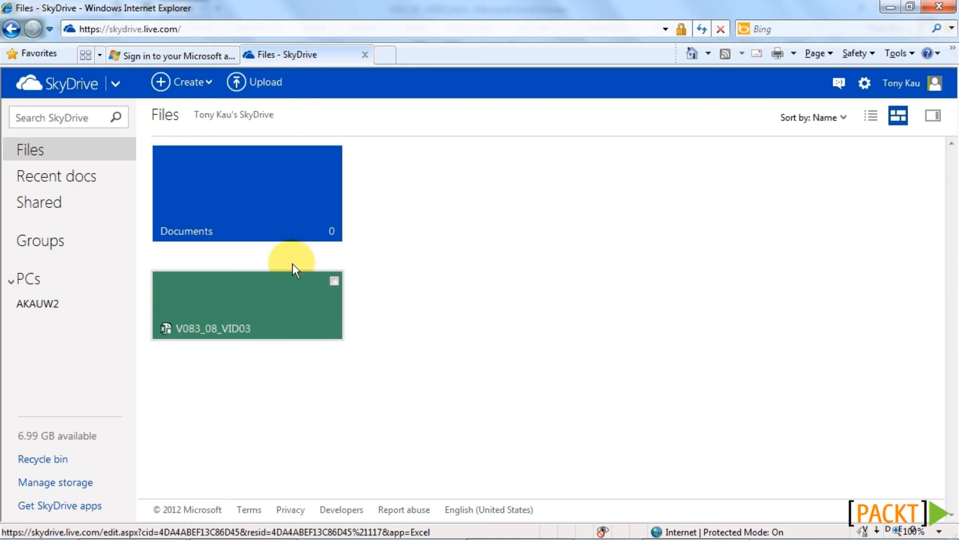
{"action": "right_click", "coordinate": [207, 291]}
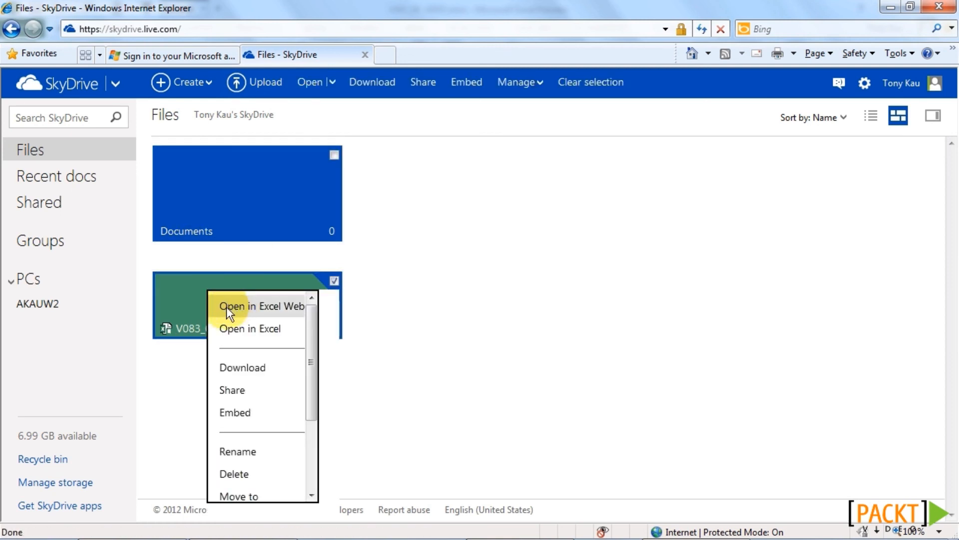
{"action": "left_click", "coordinate": [253, 331]}
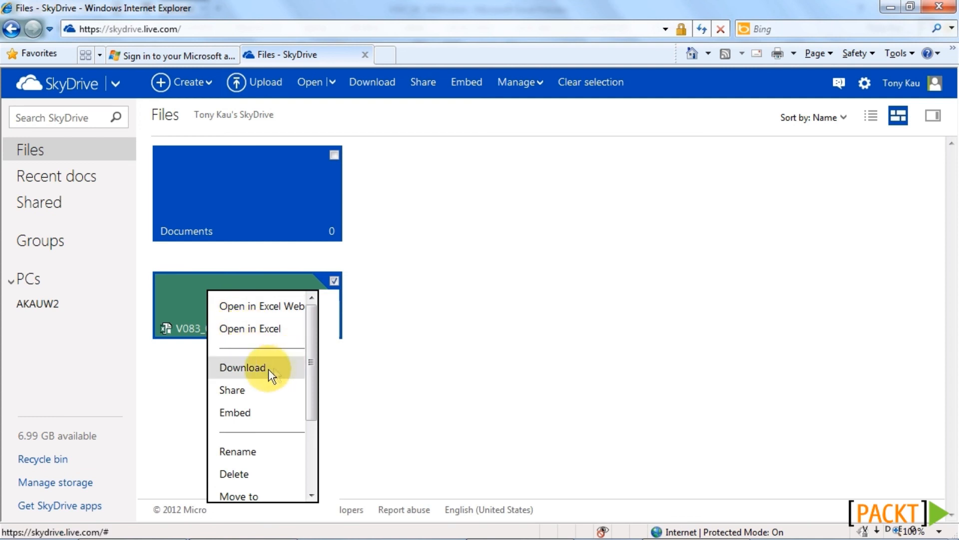
{"action": "left_click", "coordinate": [228, 391]}
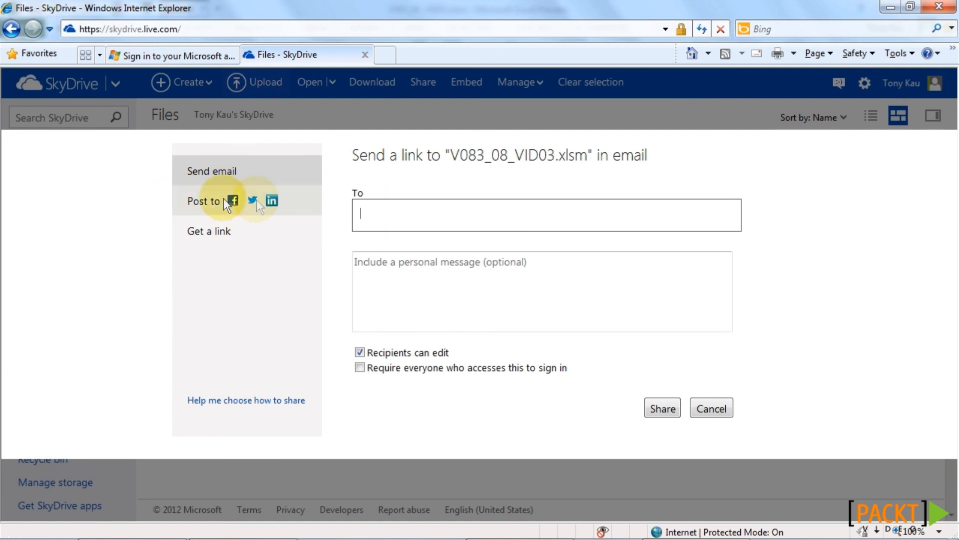
{"action": "left_click", "coordinate": [195, 233]}
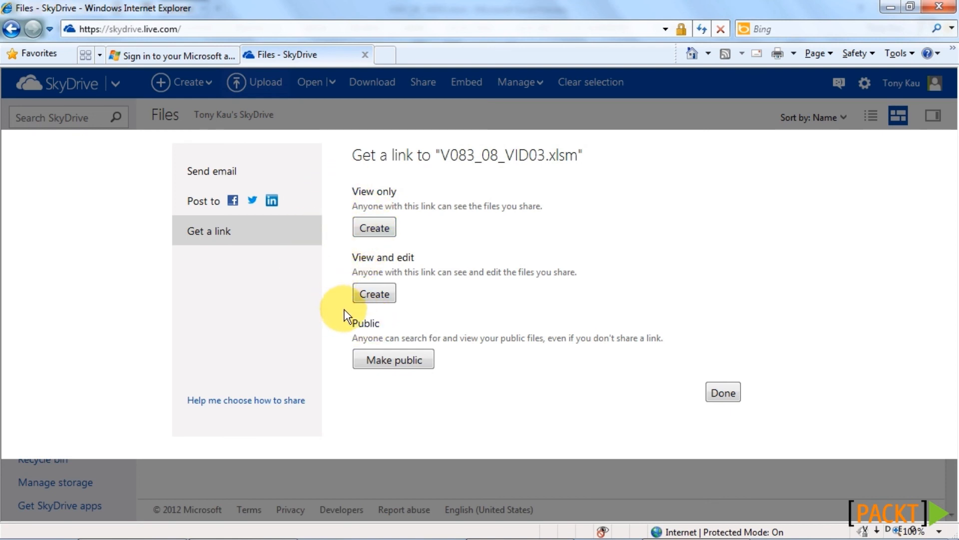
{"action": "left_click", "coordinate": [725, 391]}
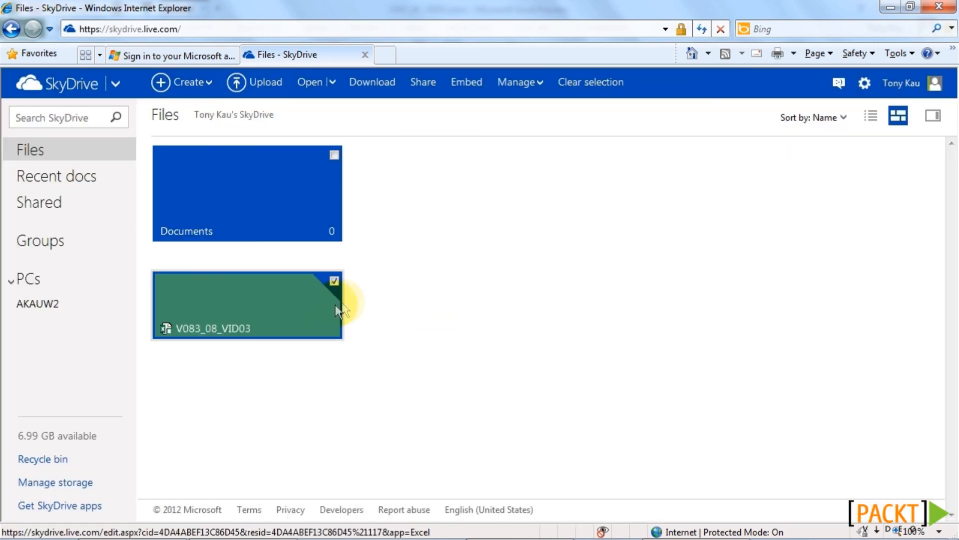
Generate the HTML embed code for V083_08_VID03, look over the embedded dashboard preview, and close the embed dialog.
{"action": "right_click", "coordinate": [304, 299]}
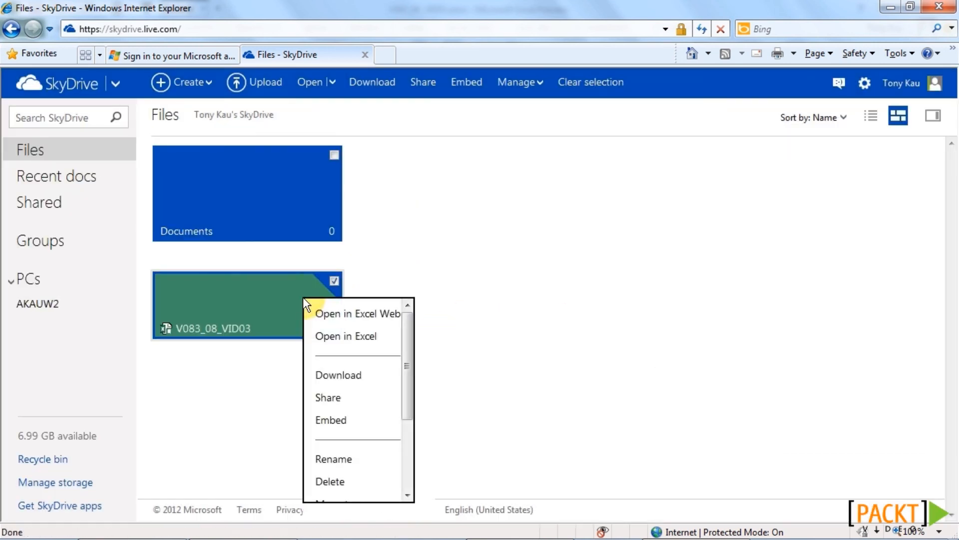
{"action": "left_click", "coordinate": [336, 423]}
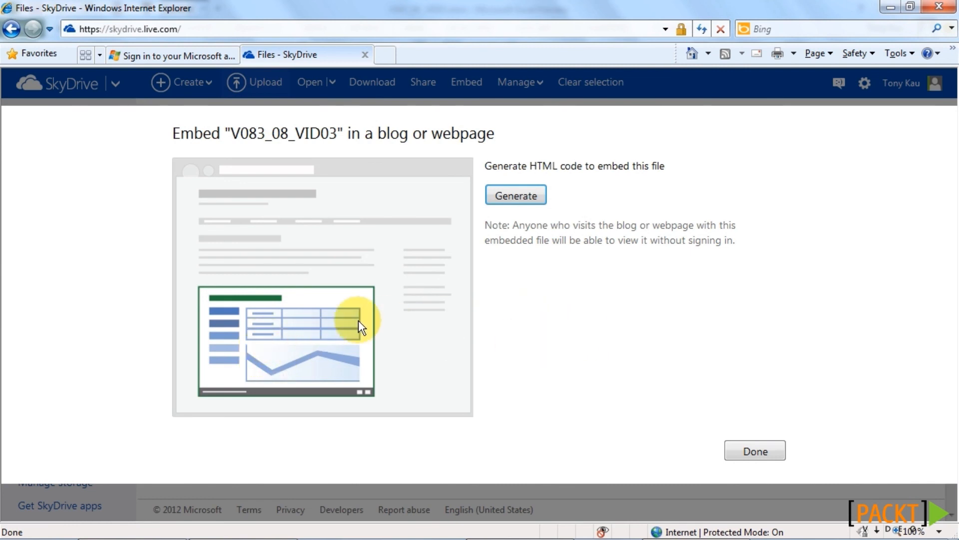
{"action": "left_click", "coordinate": [517, 196]}
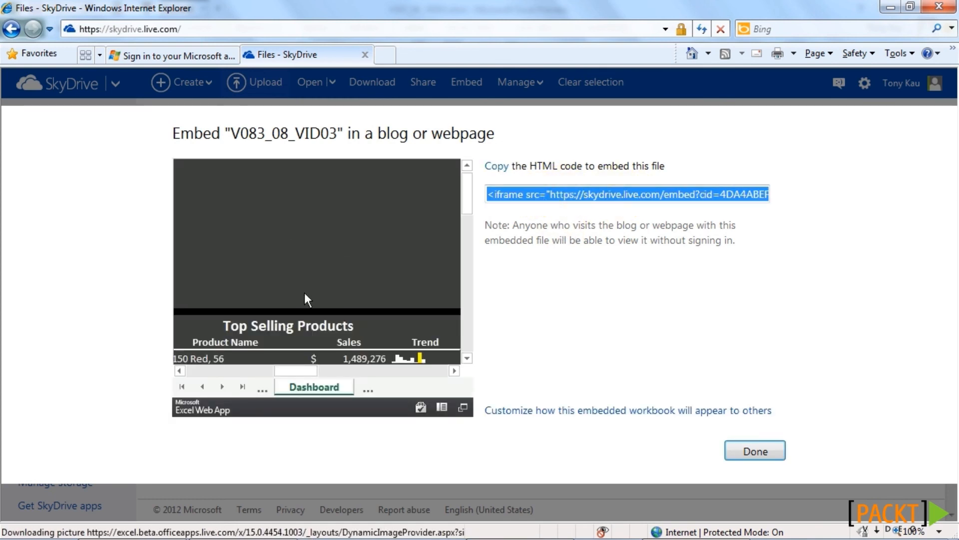
{"action": "scroll", "coordinate": [369, 288], "scroll_direction": "down", "scroll_amount": 3}
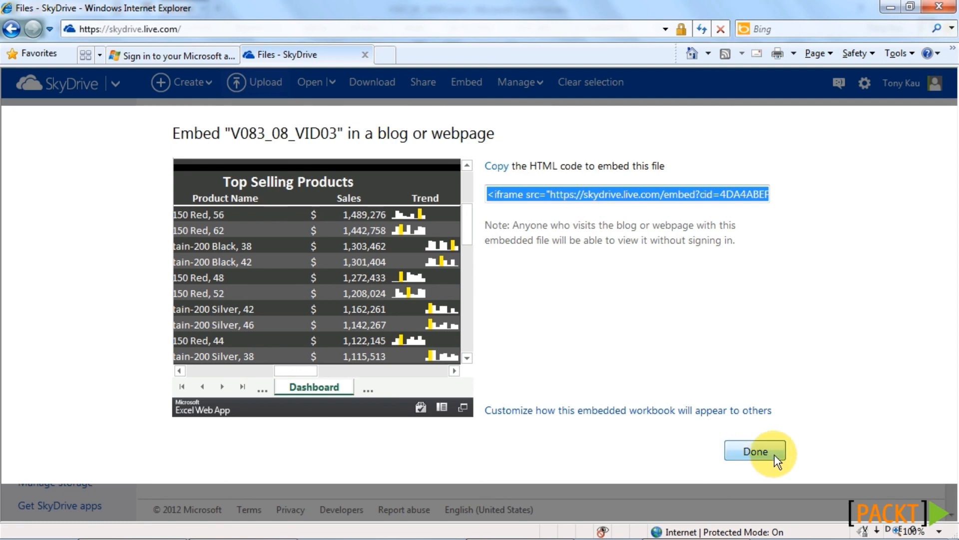
{"action": "scroll", "coordinate": [403, 295], "scroll_direction": "up", "scroll_amount": 3}
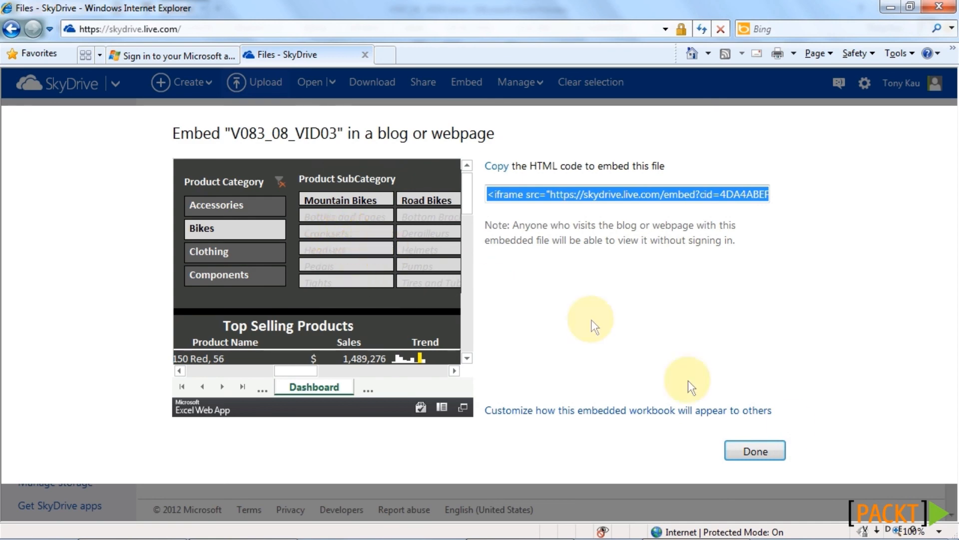
{"action": "left_click", "coordinate": [757, 449]}
{"action": "left_click", "coordinate": [468, 274]}
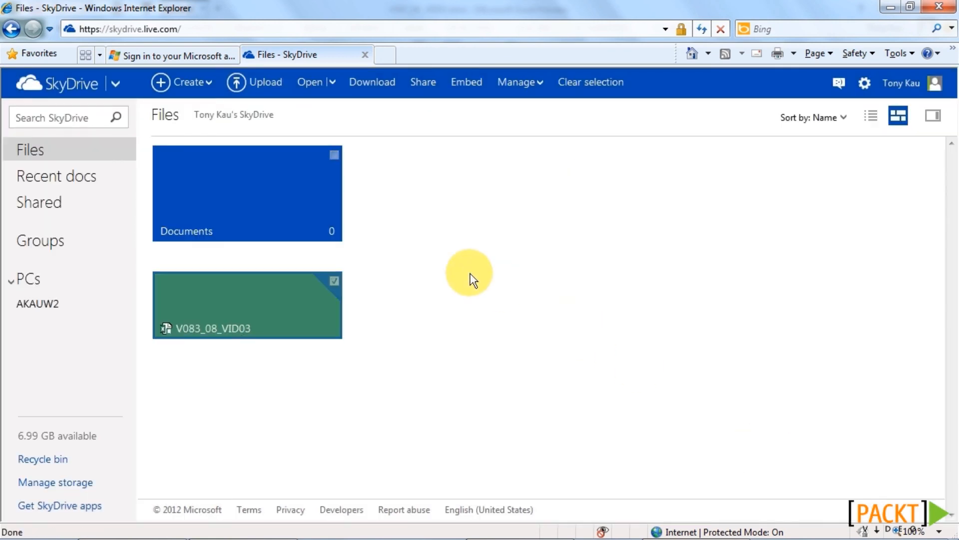
Open V083_08_VID03 from SkyDrive in the Excel Web App, dismissing the file lock notice.
{"action": "right_click", "coordinate": [220, 292]}
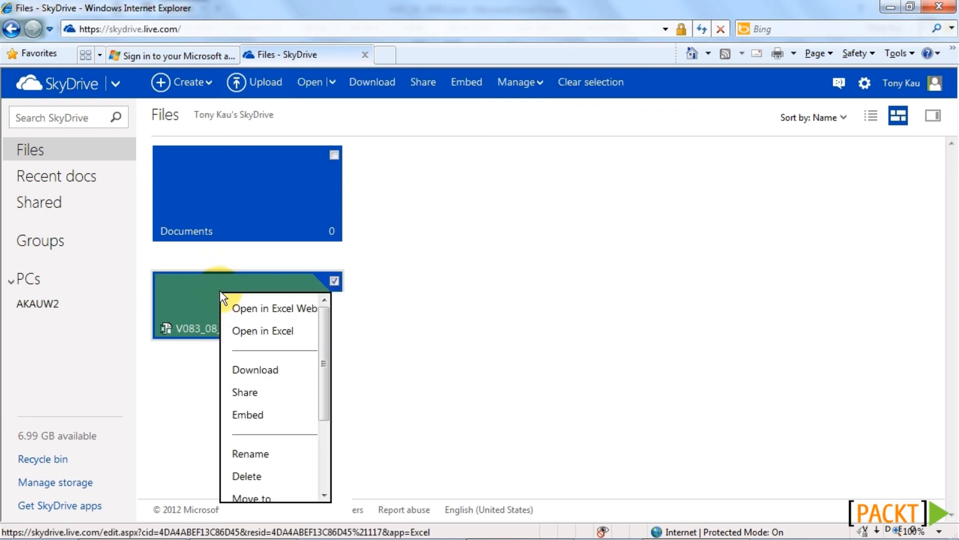
{"action": "left_click", "coordinate": [265, 311]}
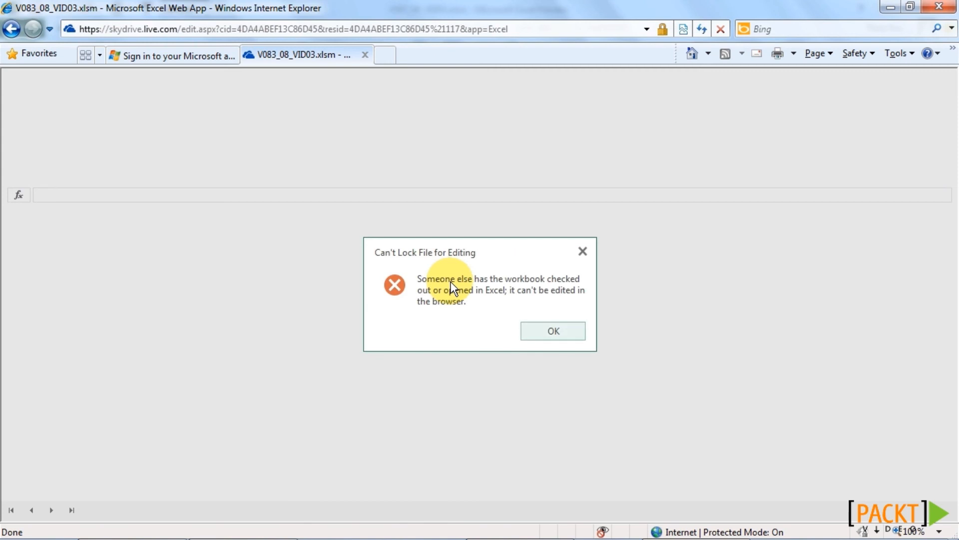
{"action": "left_click", "coordinate": [547, 331]}
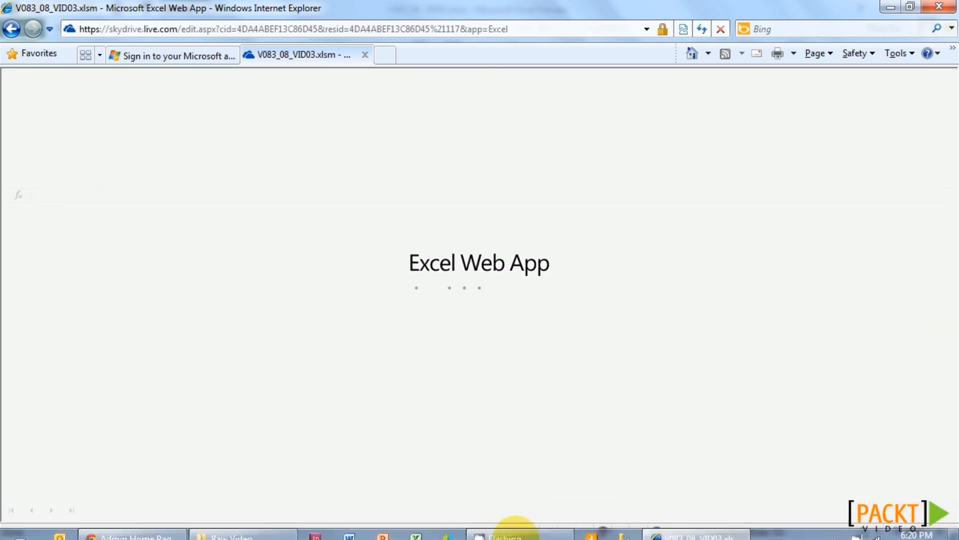
Switch to desktop Excel and view the file information of the workbook saved on SkyDrive.
{"action": "left_click", "coordinate": [570, 529]}
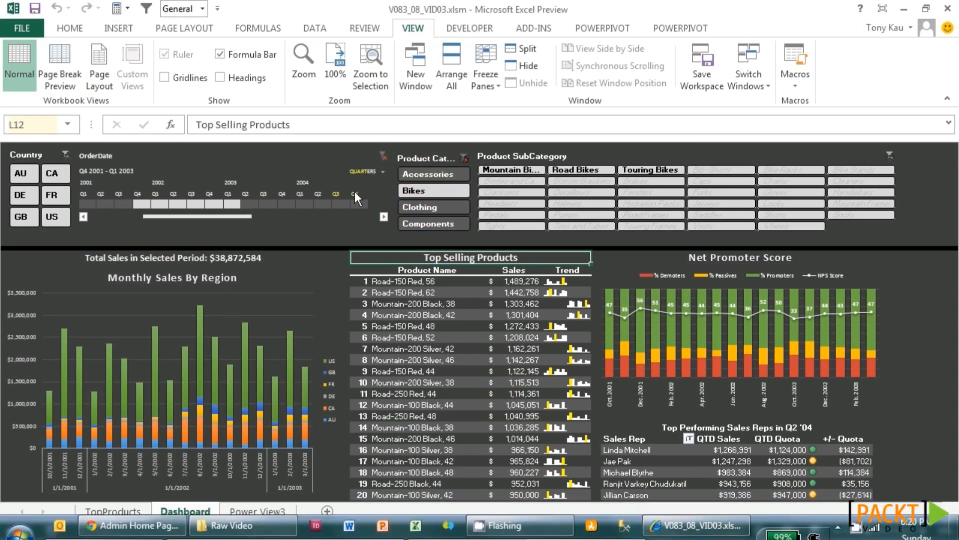
{"action": "left_click", "coordinate": [21, 25]}
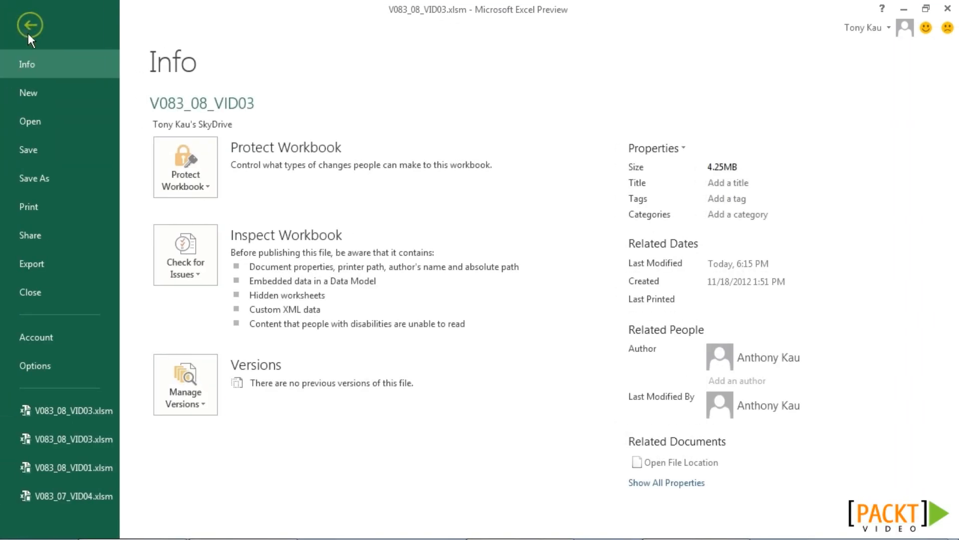
{"action": "key", "text": "Escape"}
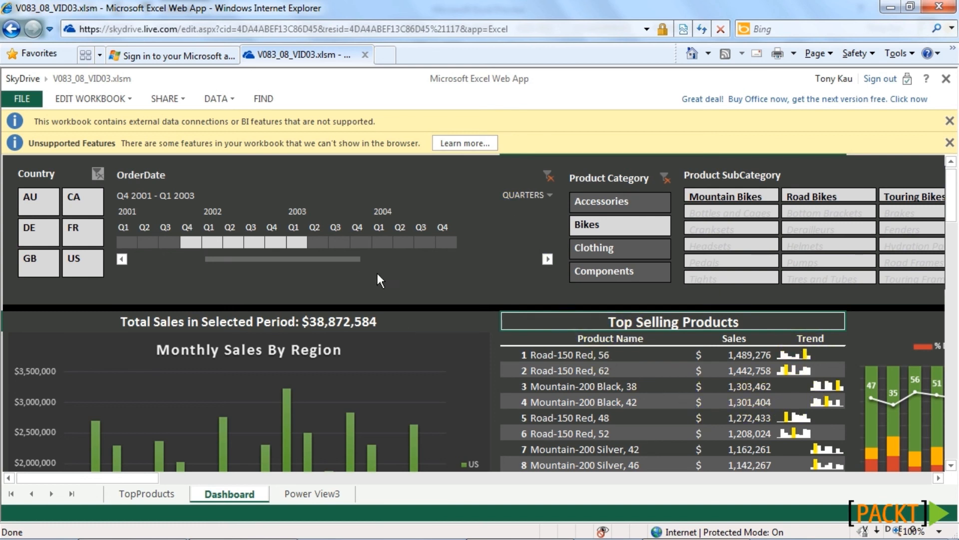
Try to filter the dashboard to the Accessories product category in the Excel Web App.
{"action": "left_click", "coordinate": [616, 200]}
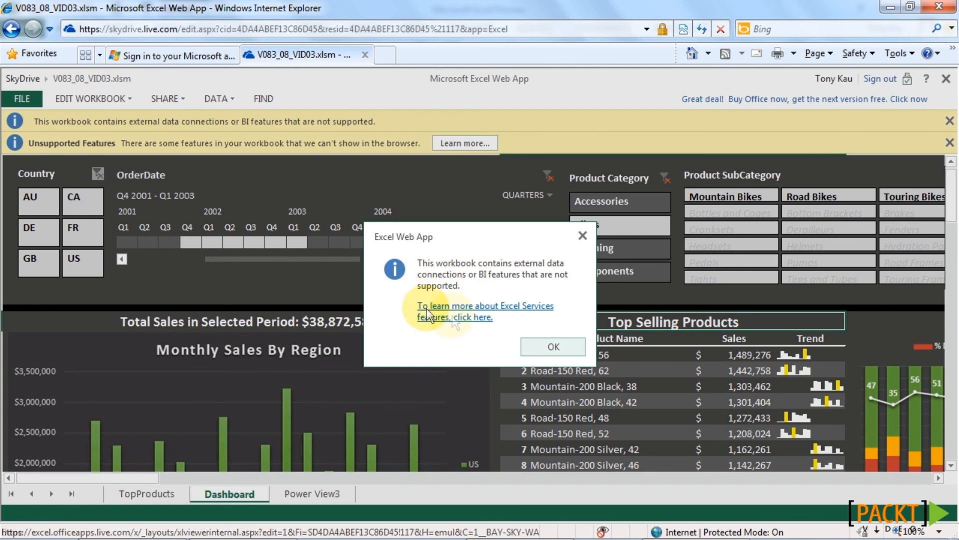
{"action": "left_click", "coordinate": [539, 345]}
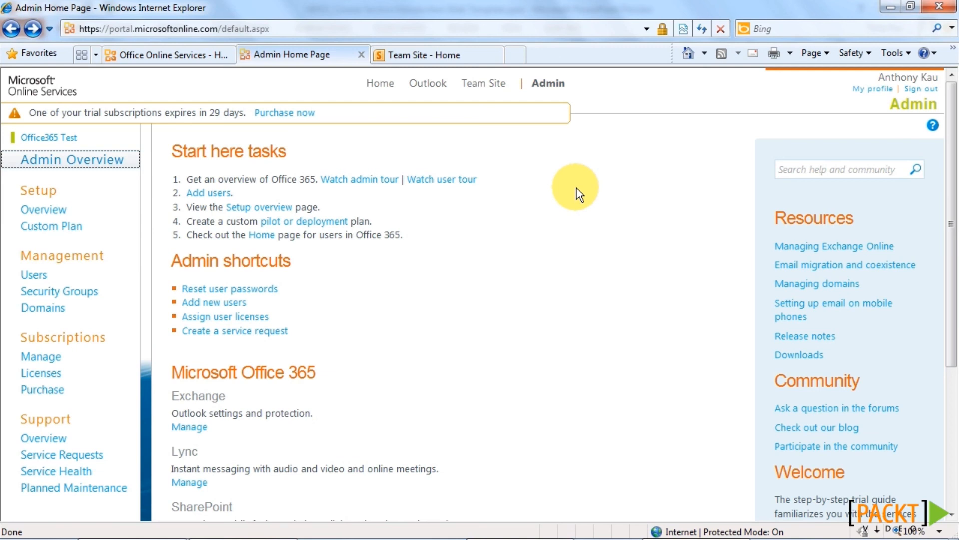
Open the Office 365 Team Site in the browser, and add Office 365 SharePoint as a save place for V083_08_VID04 in desktop Excel.
{"action": "left_click", "coordinate": [475, 87]}
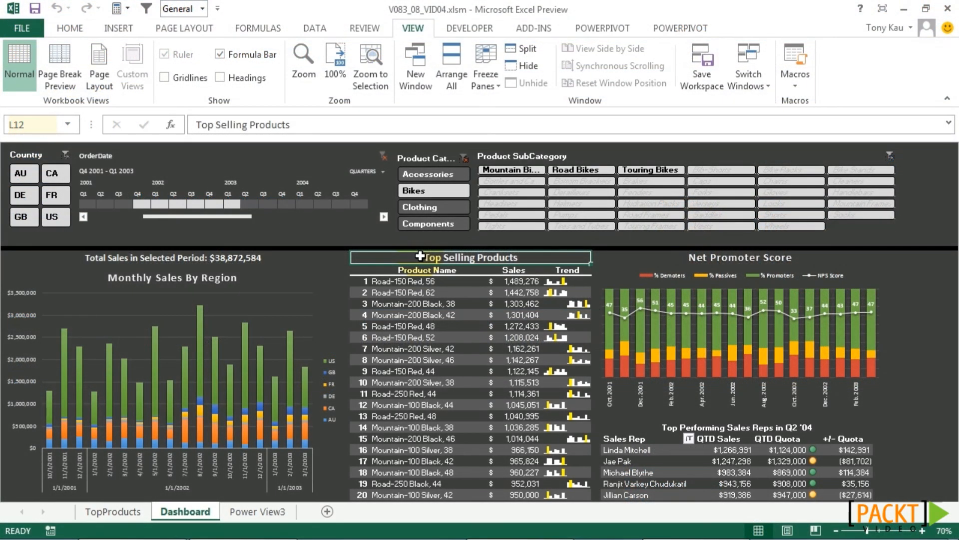
{"action": "left_click", "coordinate": [19, 28]}
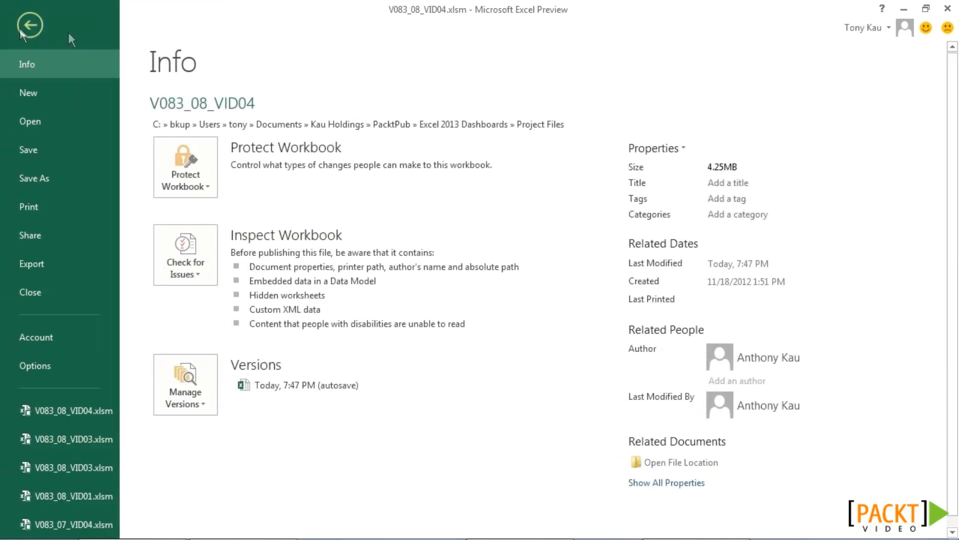
{"action": "left_click", "coordinate": [60, 176]}
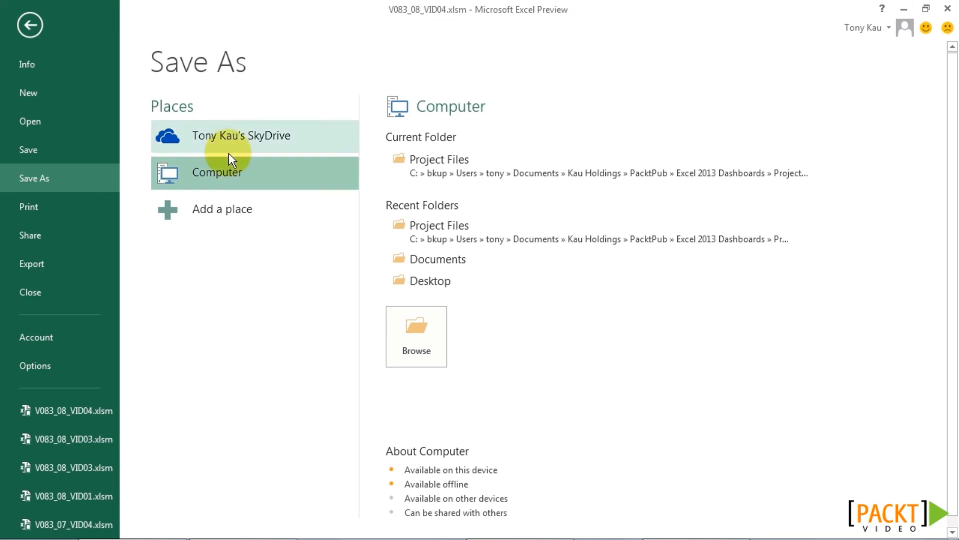
{"action": "left_click", "coordinate": [229, 208]}
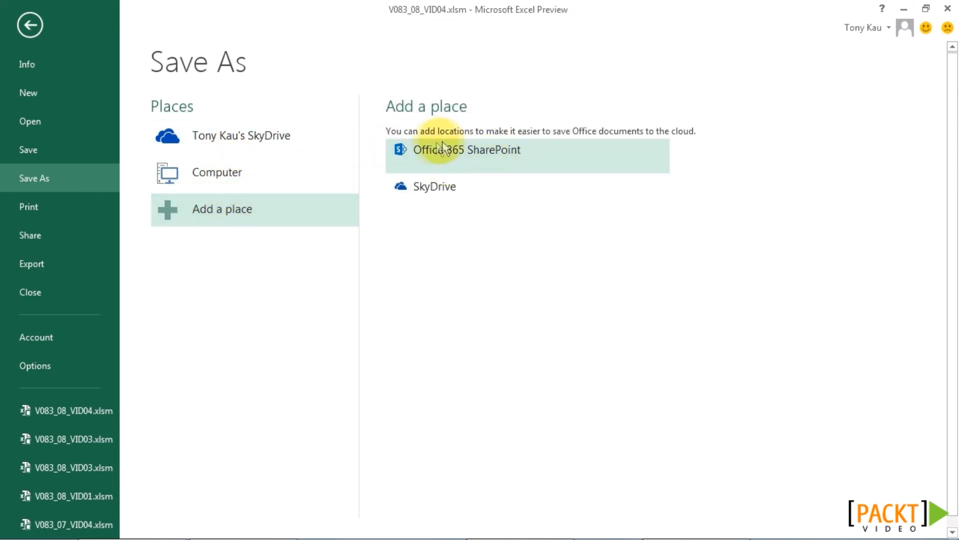
{"action": "left_click", "coordinate": [484, 150]}
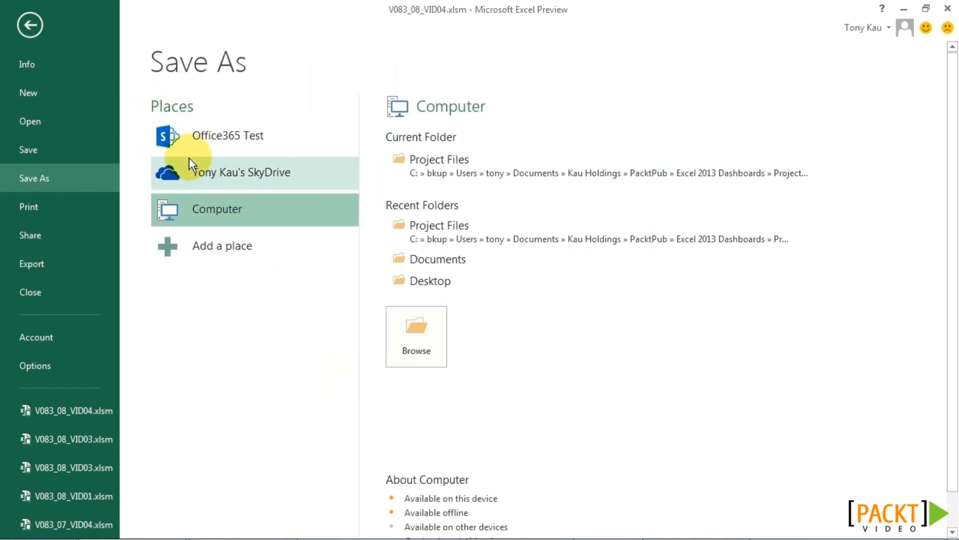
Save V083_08_VID04.xlsm as a macro-enabled workbook in the Shared Documents library of the Office365 Test team site.
{"action": "left_click", "coordinate": [243, 136]}
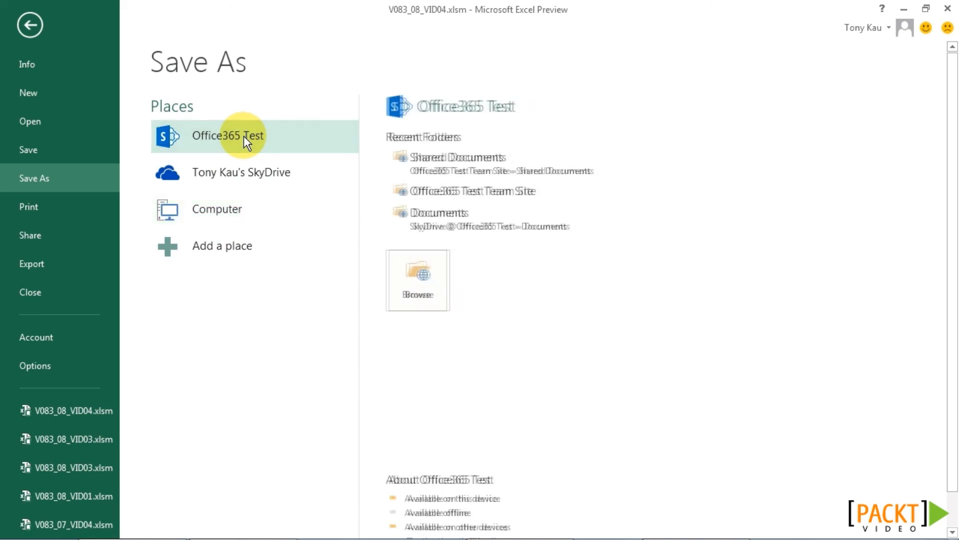
{"action": "left_click", "coordinate": [478, 166]}
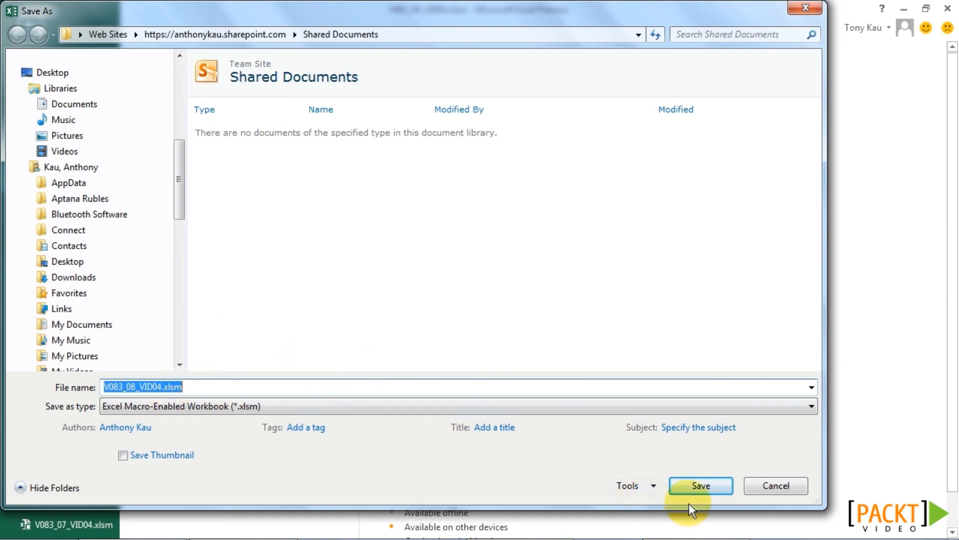
{"action": "left_click", "coordinate": [700, 487]}
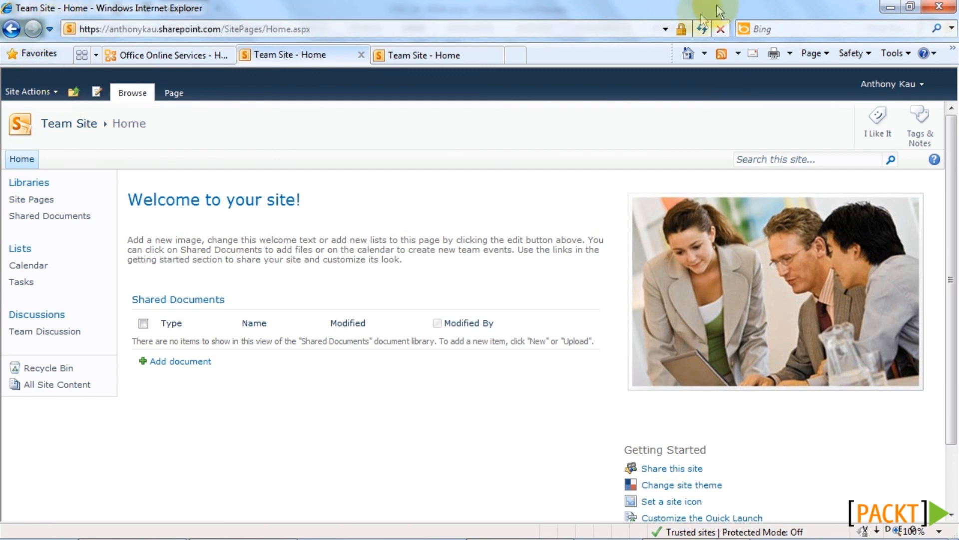
Open V083_08_VID04 from the refreshed Team Site page in the browser and review the details of its unsupported features.
{"action": "left_click", "coordinate": [702, 30]}
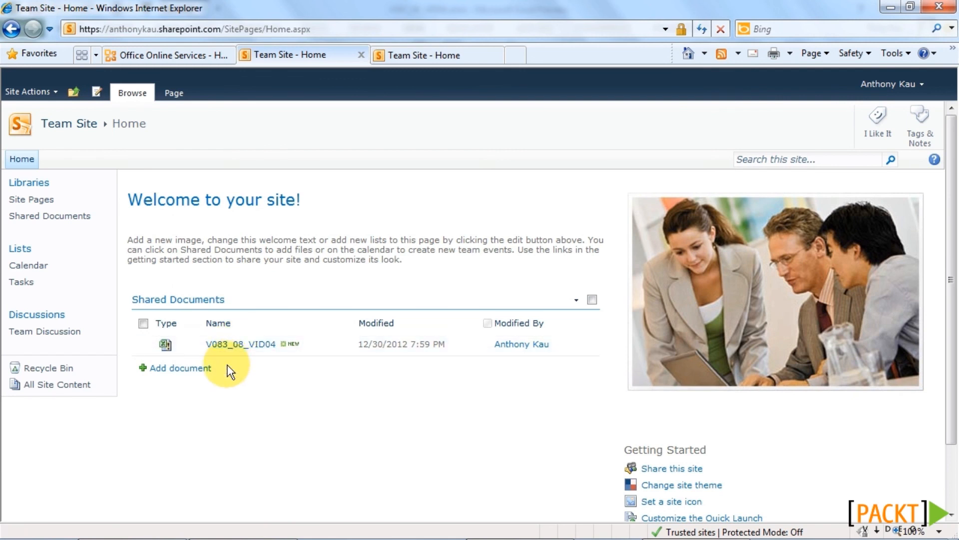
{"action": "left_click", "coordinate": [255, 343]}
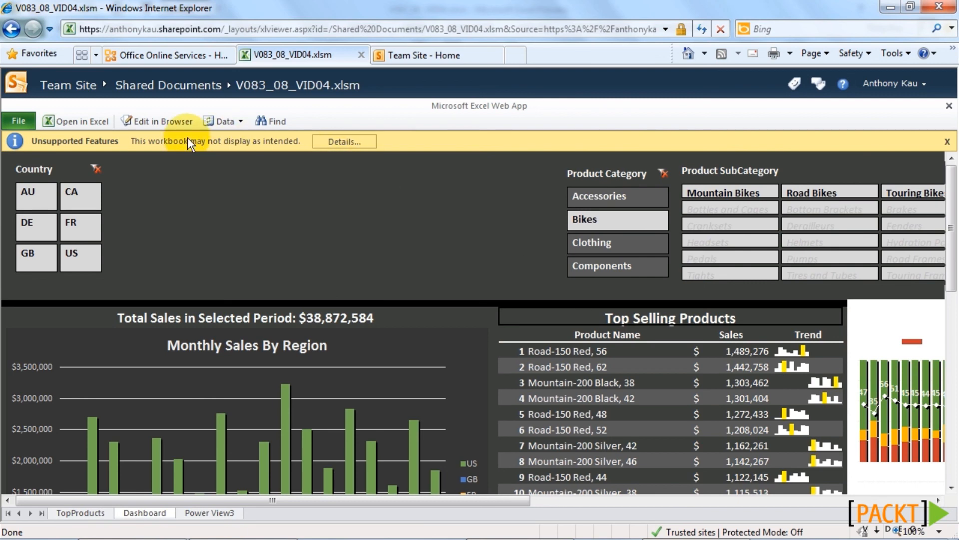
{"action": "left_click", "coordinate": [355, 142]}
{"action": "left_click", "coordinate": [355, 142]}
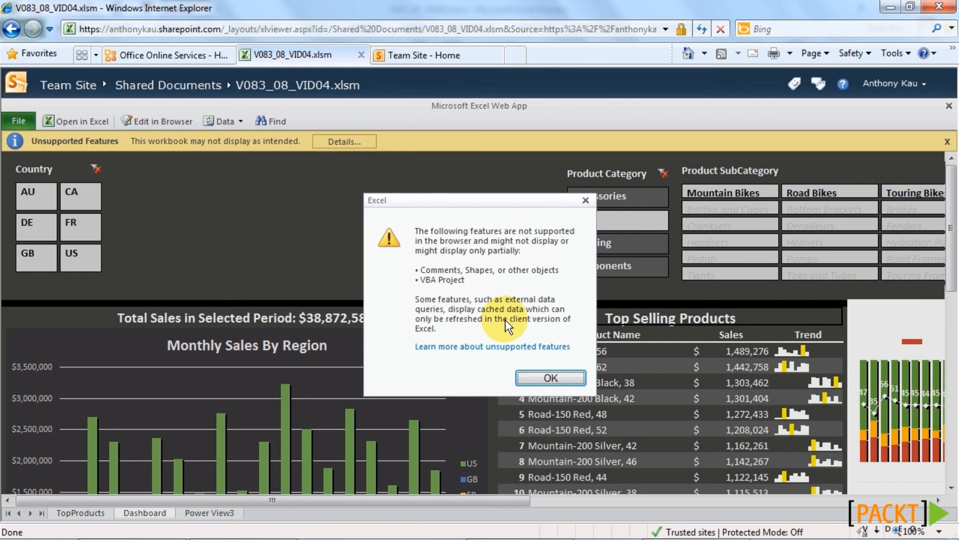
{"action": "left_click", "coordinate": [544, 379]}
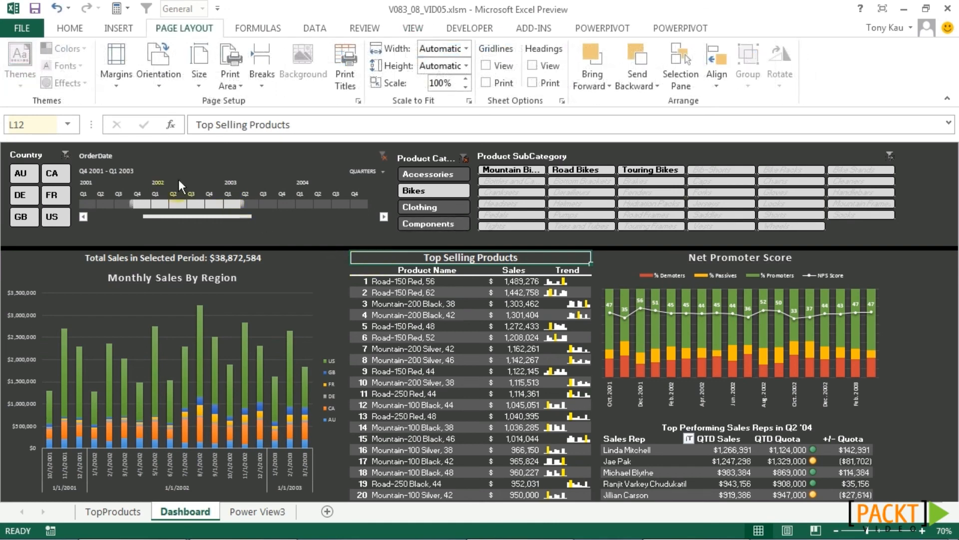
Set V083_08_VID05's Dashboard sheet to print with narrow margins, no scaling and landscape orientation, and return to the sheet.
{"action": "left_click", "coordinate": [22, 30]}
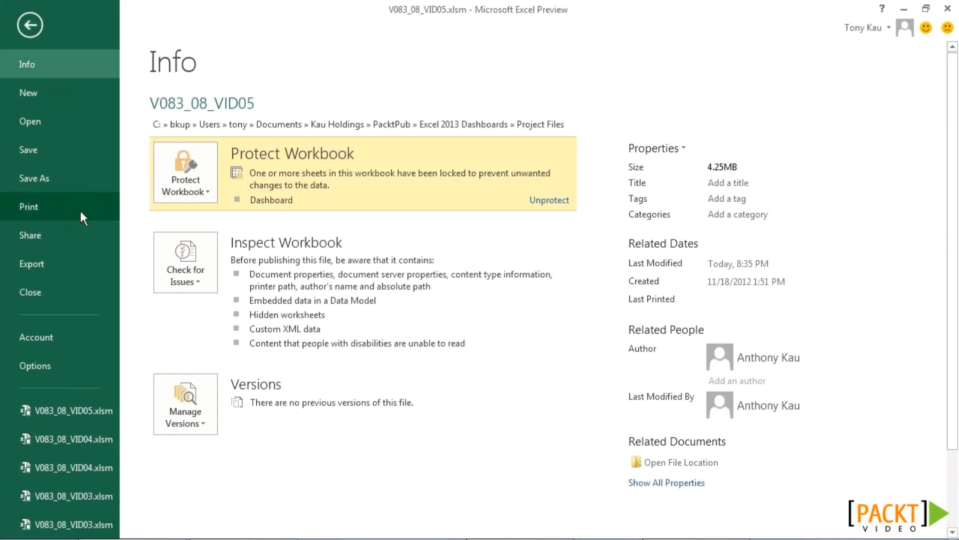
{"action": "left_click", "coordinate": [80, 208]}
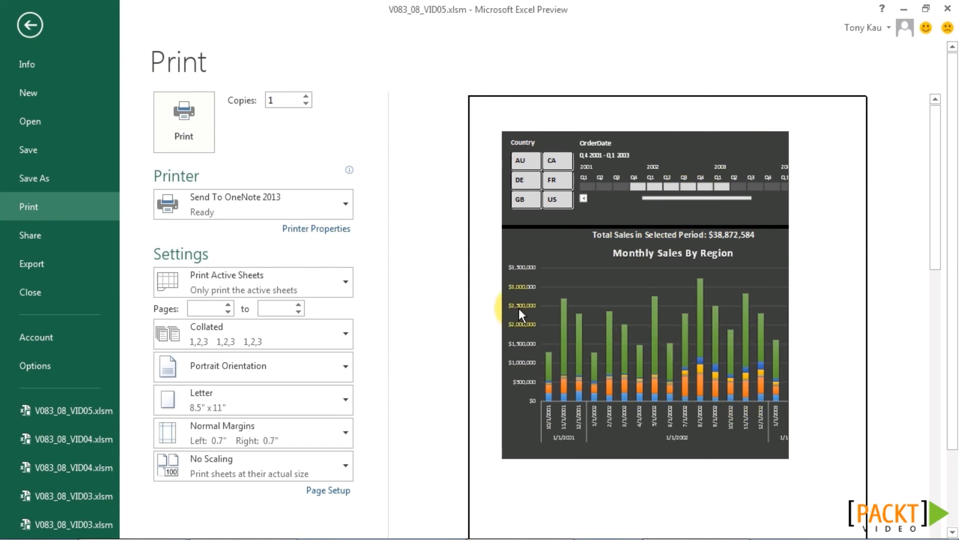
{"action": "left_click", "coordinate": [324, 438]}
{"action": "left_click", "coordinate": [241, 358]}
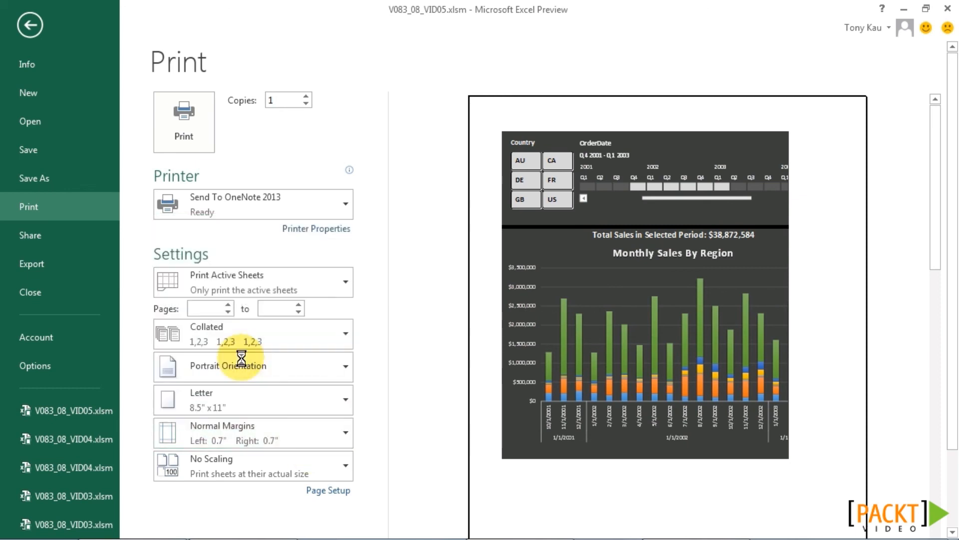
{"action": "left_click", "coordinate": [316, 465]}
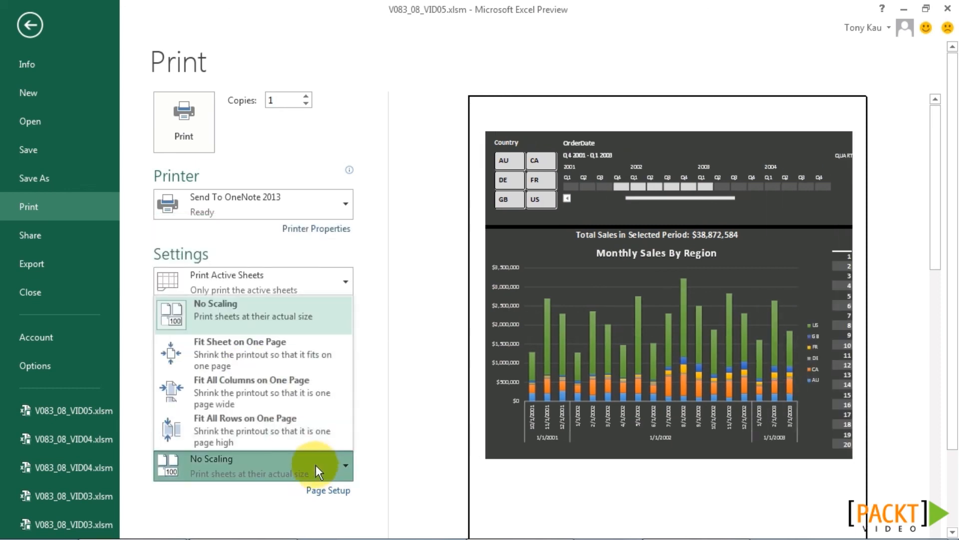
{"action": "left_click", "coordinate": [323, 313]}
{"action": "left_click", "coordinate": [309, 367]}
{"action": "left_click", "coordinate": [291, 430]}
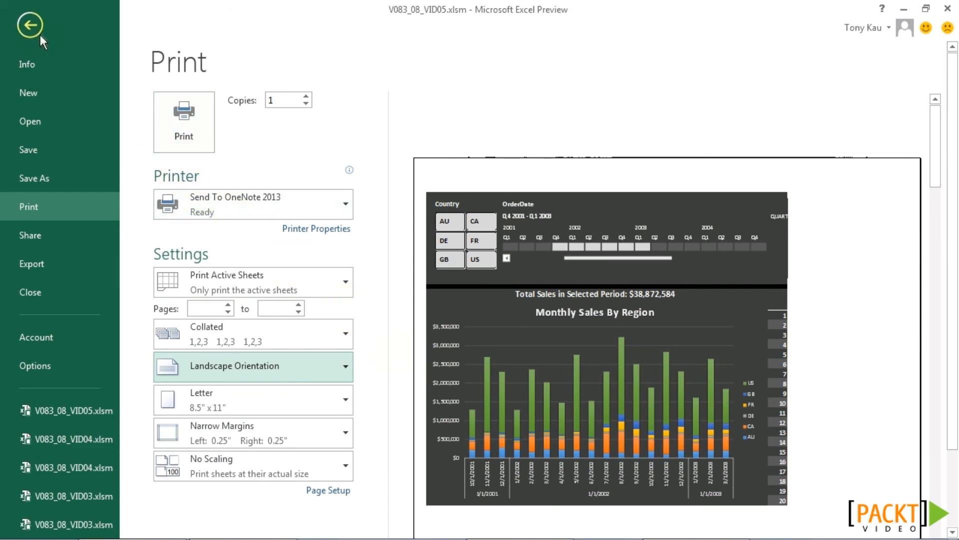
{"action": "left_click", "coordinate": [29, 25]}
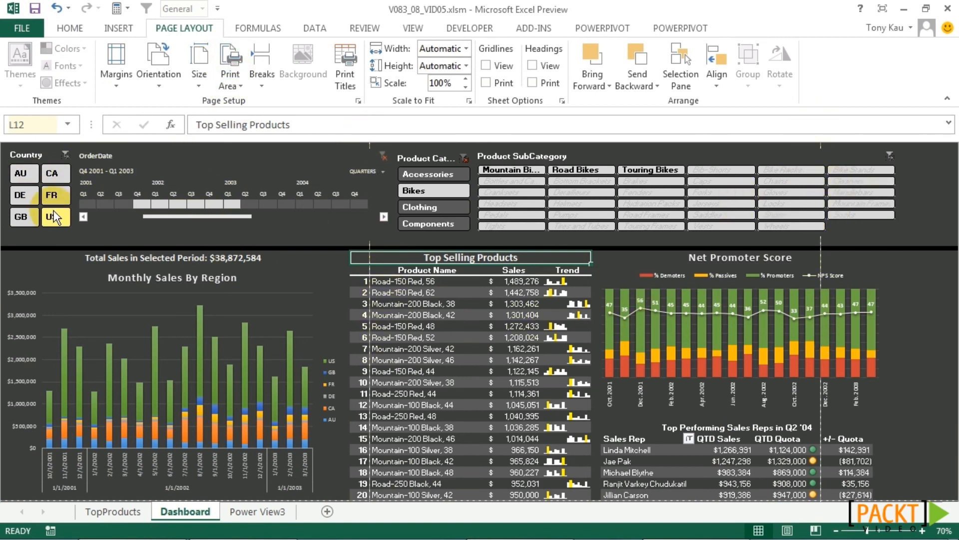
Set the range covering the whole dashboard, starting at cell A1, as the print area.
{"action": "left_click_drag", "start_coordinate": [21, 174], "coordinate": [23, 190]}
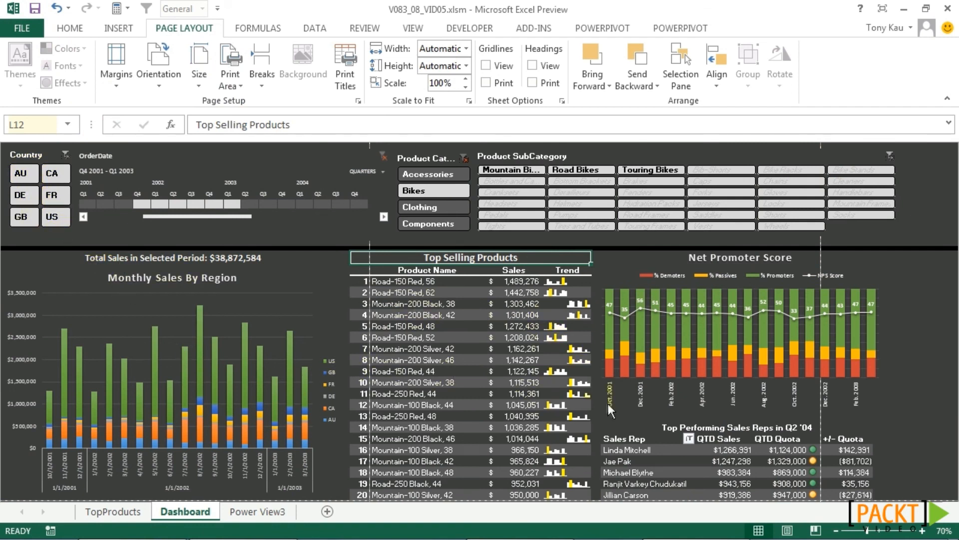
{"action": "left_click_drag", "start_coordinate": [5, 146], "coordinate": [790, 434]}
{"action": "scroll", "coordinate": [696, 376], "scroll_direction": "up", "scroll_amount": 3}
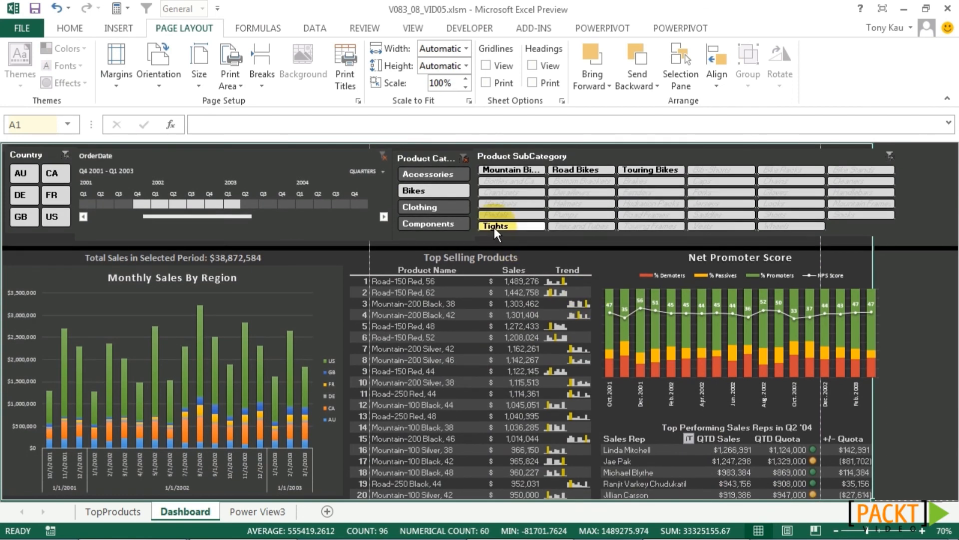
{"action": "mouse_move", "coordinate": [841, 378]}
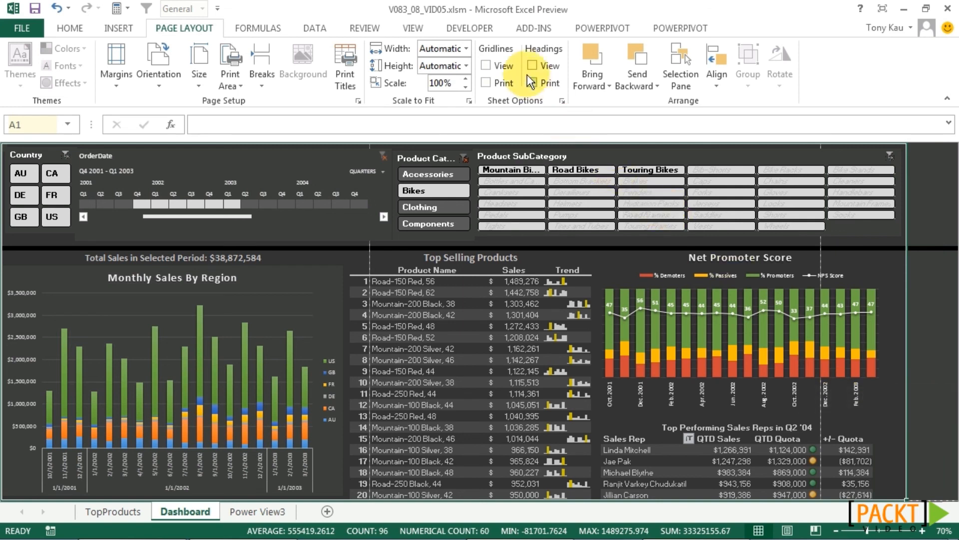
{"action": "left_click", "coordinate": [226, 72]}
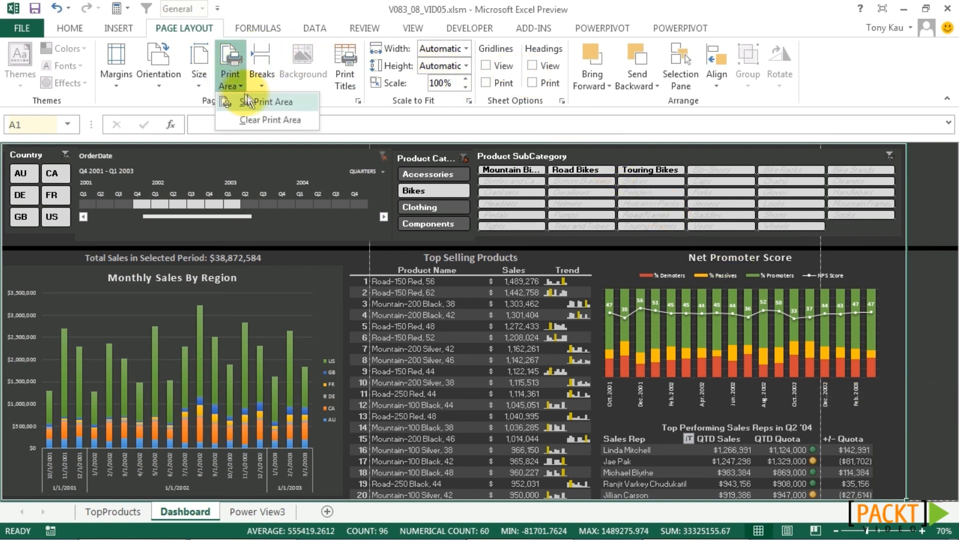
{"action": "left_click", "coordinate": [255, 105]}
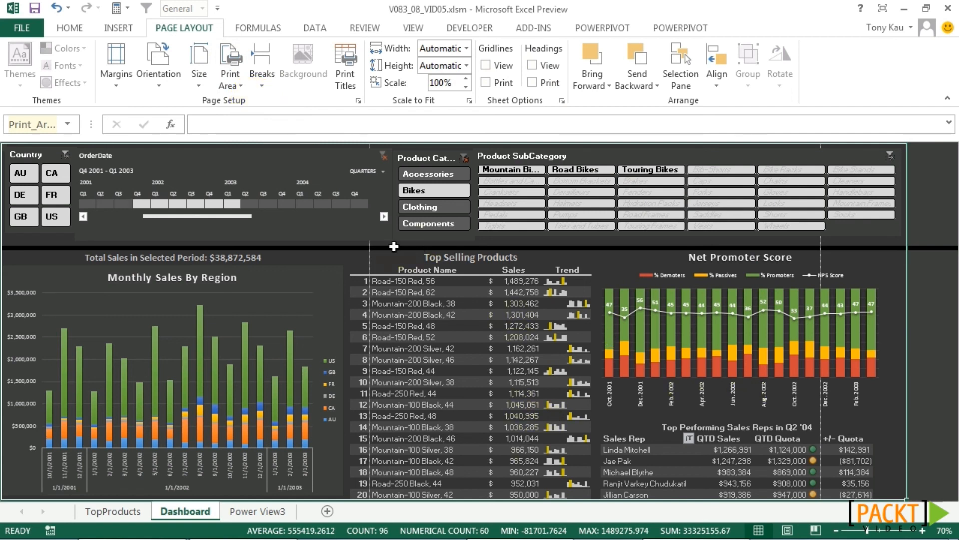
{"action": "left_click", "coordinate": [159, 65]}
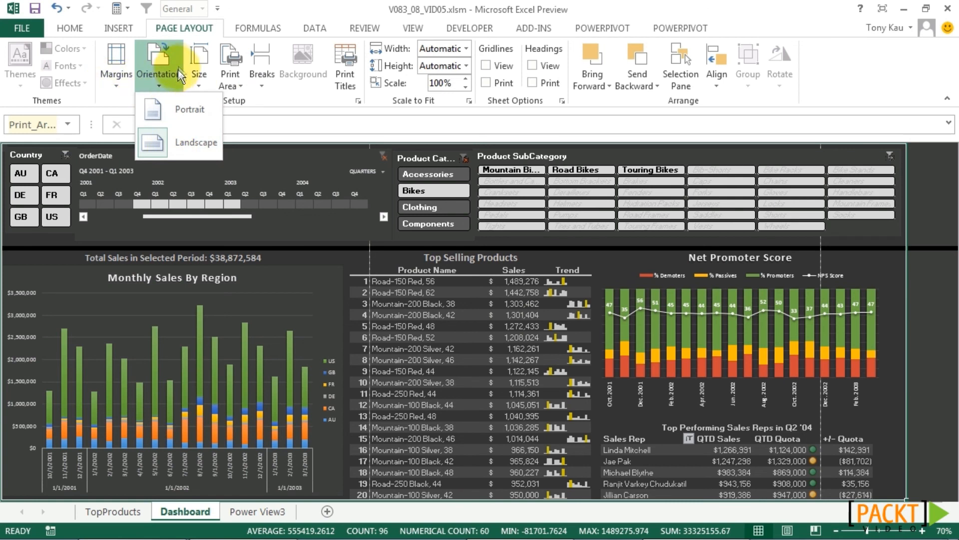
{"action": "left_click", "coordinate": [232, 67]}
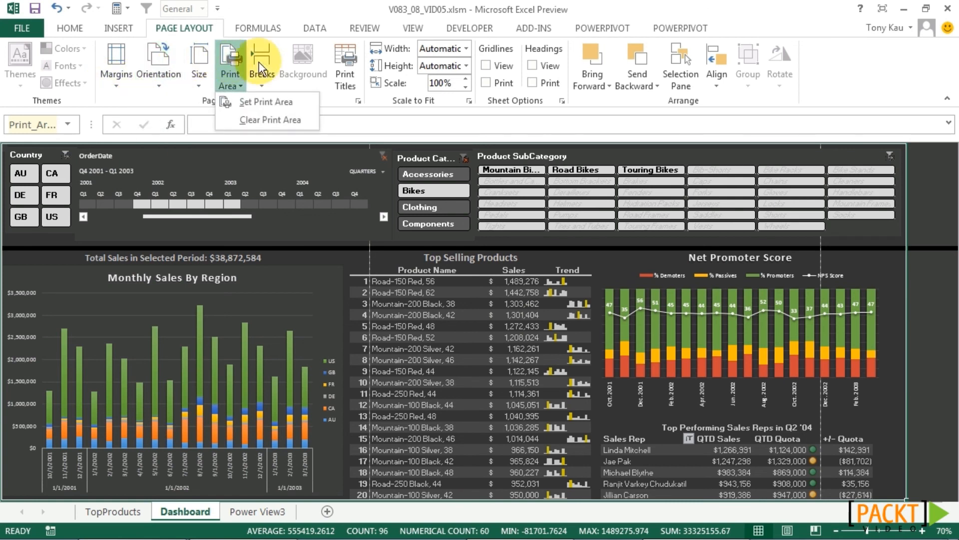
{"action": "left_click", "coordinate": [262, 67]}
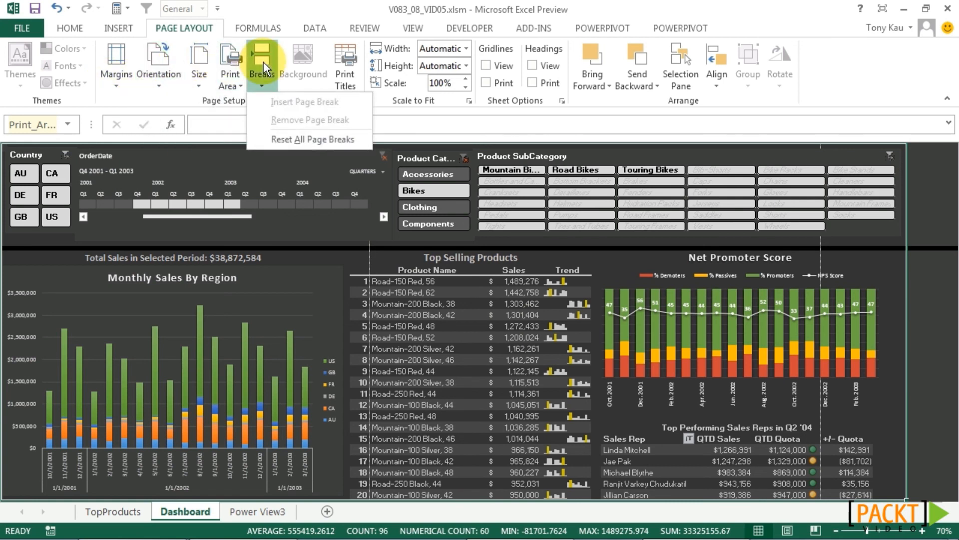
Reduce the Dashboard sheet's print scale to 50%.
{"action": "left_click", "coordinate": [466, 87]}
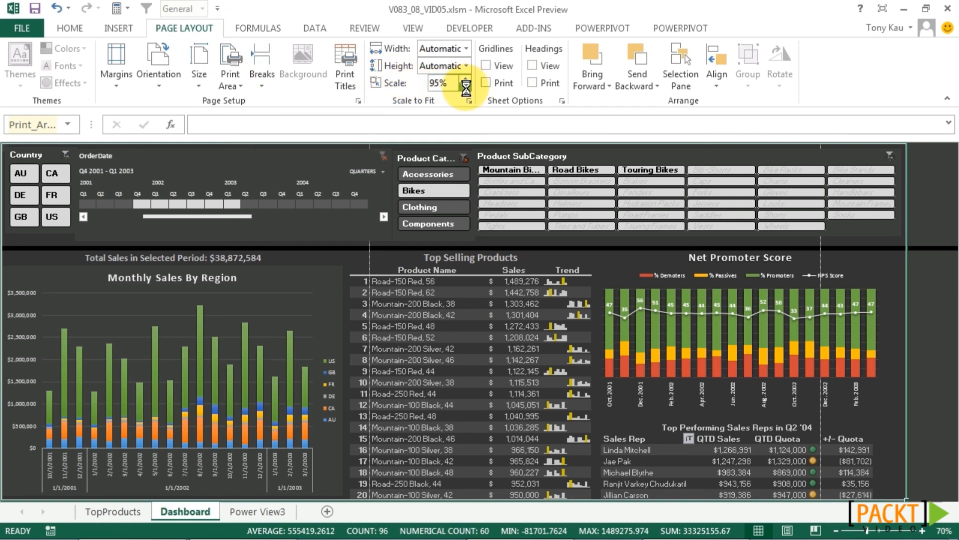
{"action": "left_click", "coordinate": [466, 88]}
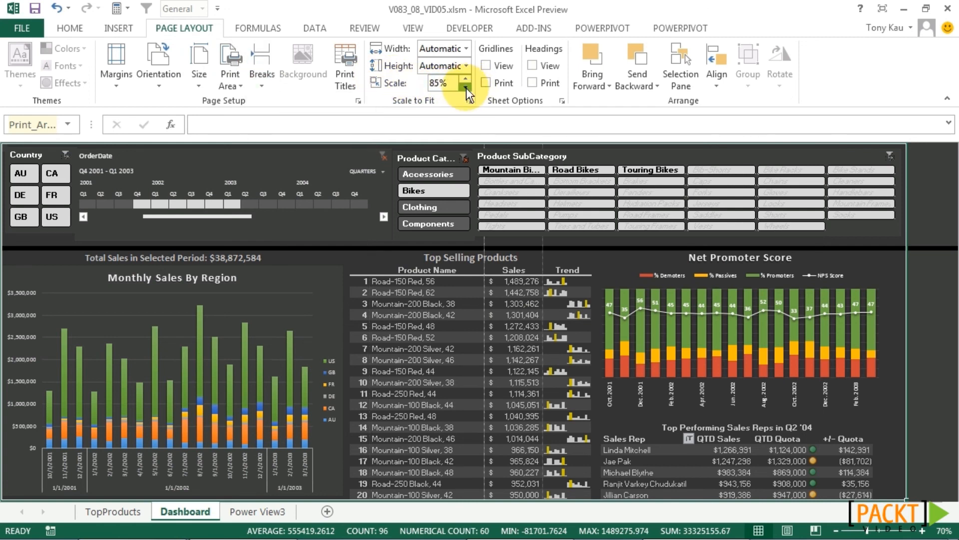
{"action": "left_click", "coordinate": [466, 88]}
{"action": "left_click", "coordinate": [466, 87]}
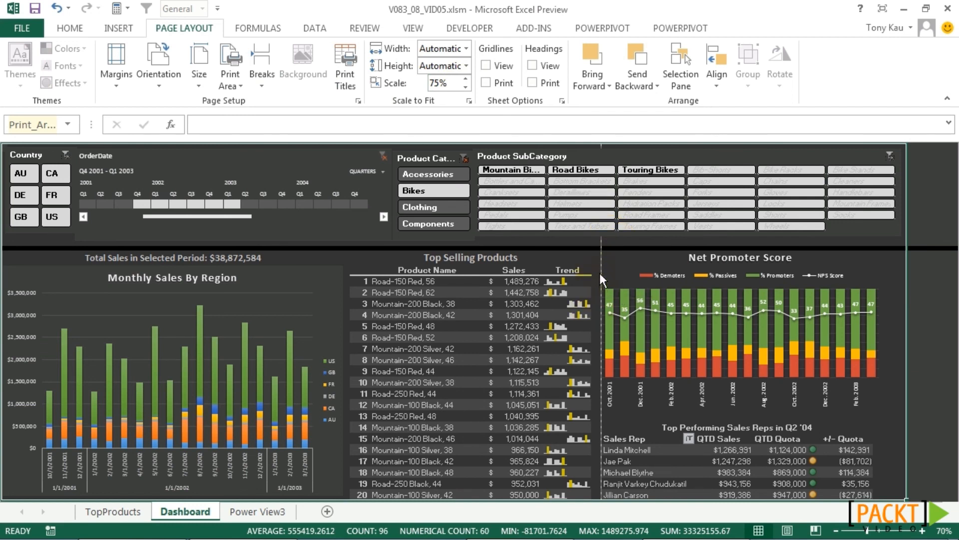
{"action": "left_click", "coordinate": [466, 88]}
{"action": "left_click", "coordinate": [466, 88]}
{"action": "left_click", "coordinate": [466, 88]}
{"action": "left_click", "coordinate": [467, 88]}
{"action": "left_click", "coordinate": [466, 88]}
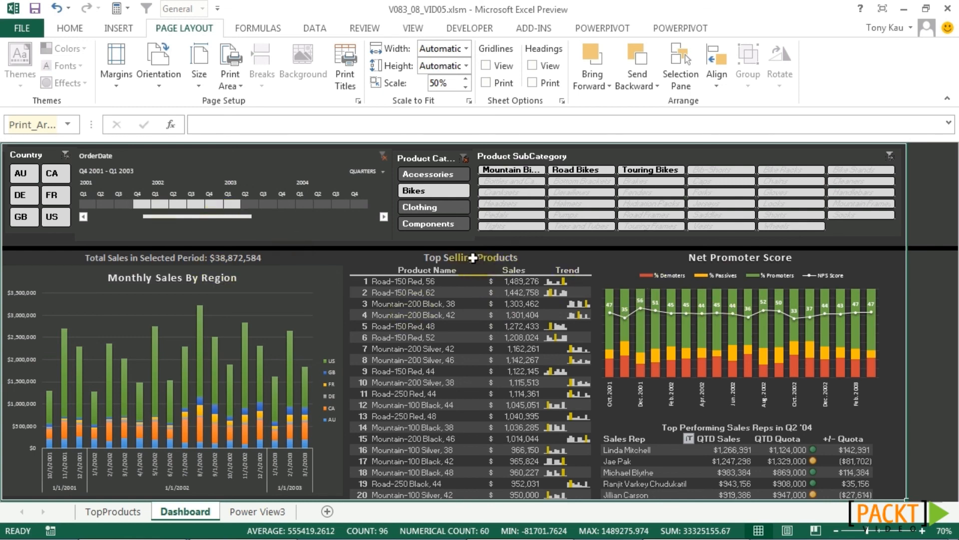
Check the scaled dashboard in the print preview and look through the available printers without changing the selection.
{"action": "left_click", "coordinate": [24, 31]}
{"action": "left_click", "coordinate": [52, 212]}
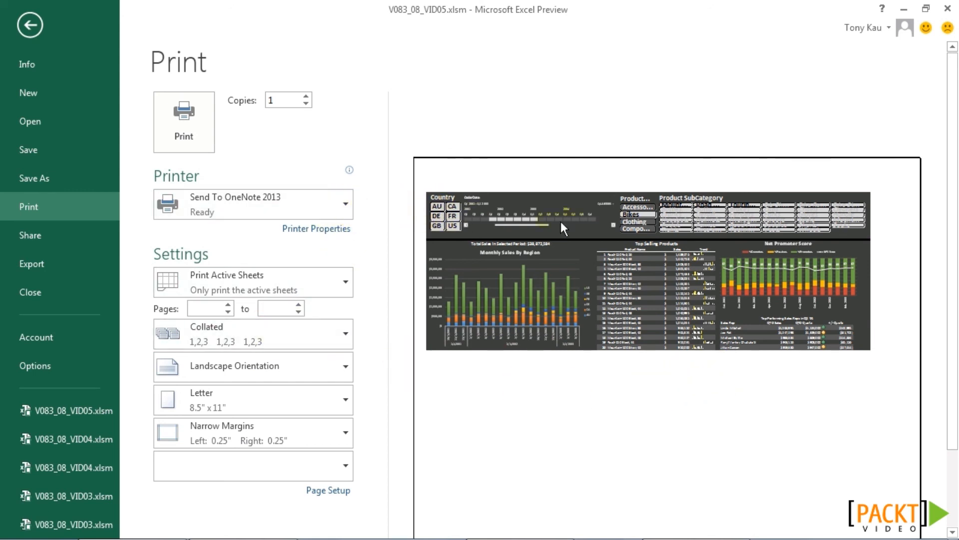
{"action": "left_click", "coordinate": [348, 204]}
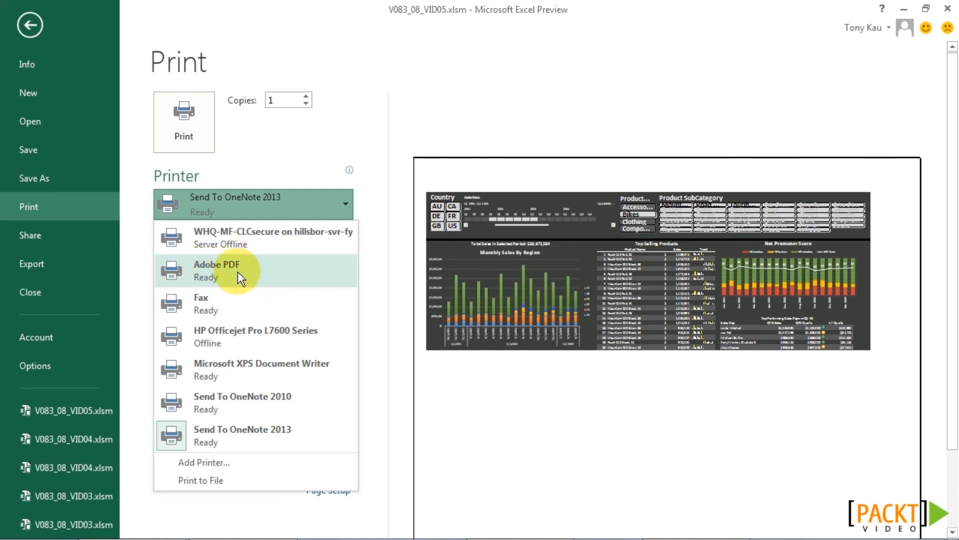
{"action": "left_click", "coordinate": [388, 217]}
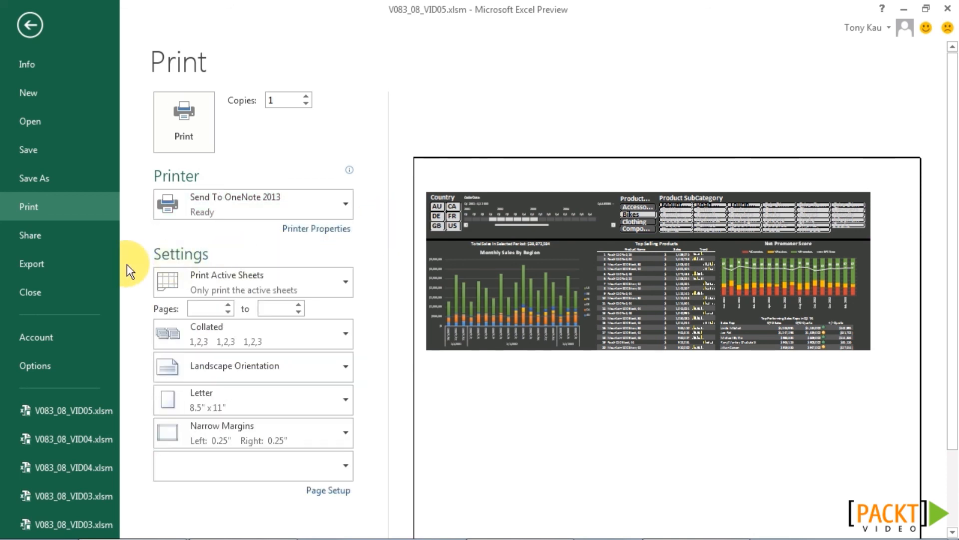
Export the Dashboard sheet as V083_08_VID05.pdf with standard optimization, opening the file after publishing.
{"action": "left_click", "coordinate": [52, 267]}
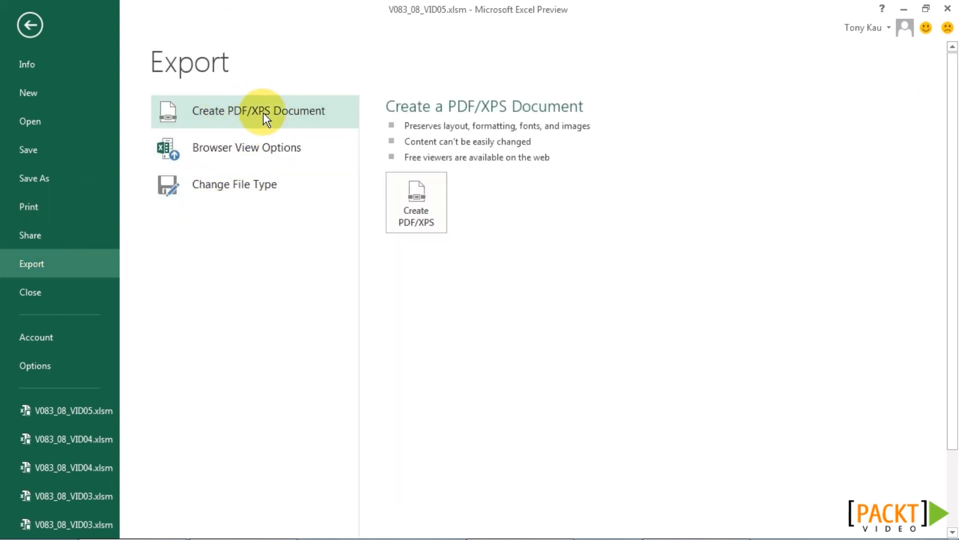
{"action": "left_click", "coordinate": [328, 115]}
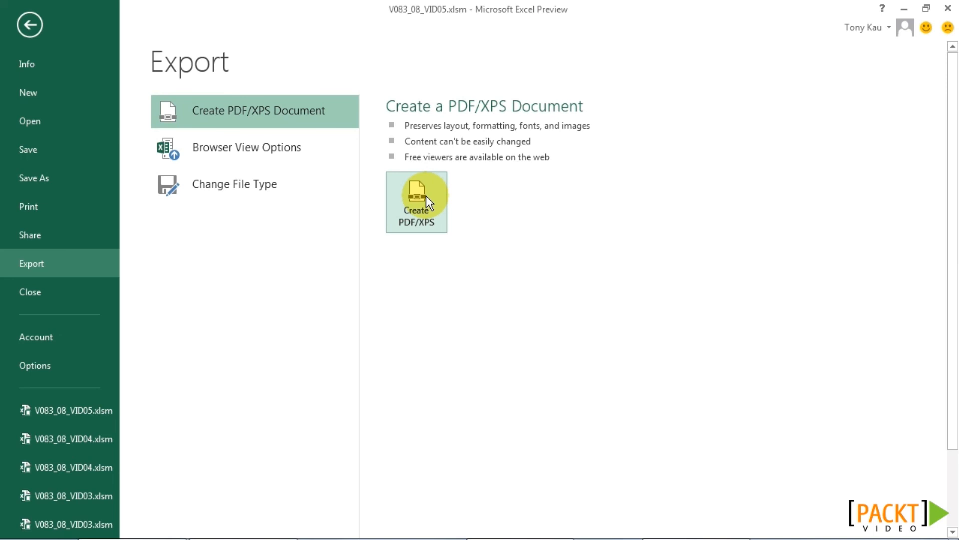
{"action": "left_click", "coordinate": [426, 195]}
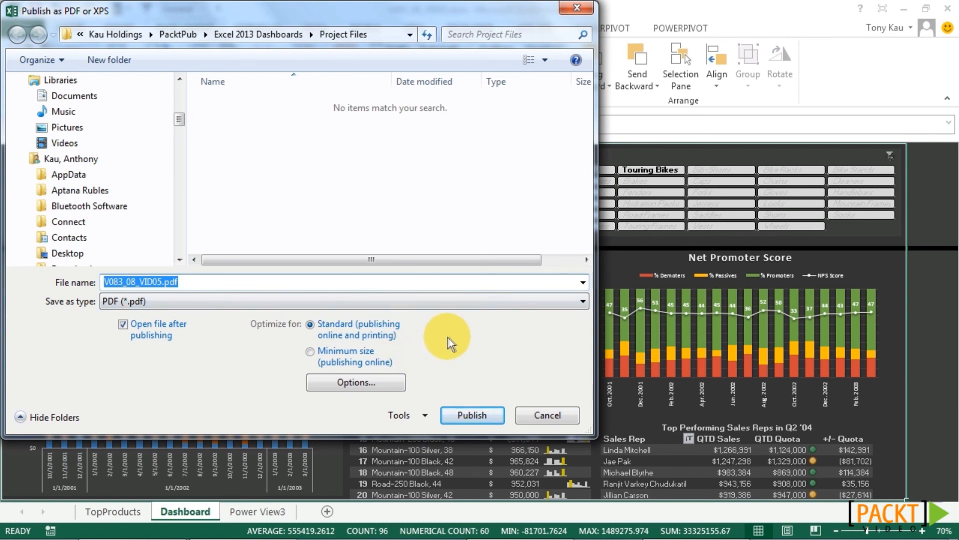
{"action": "left_click", "coordinate": [463, 413]}
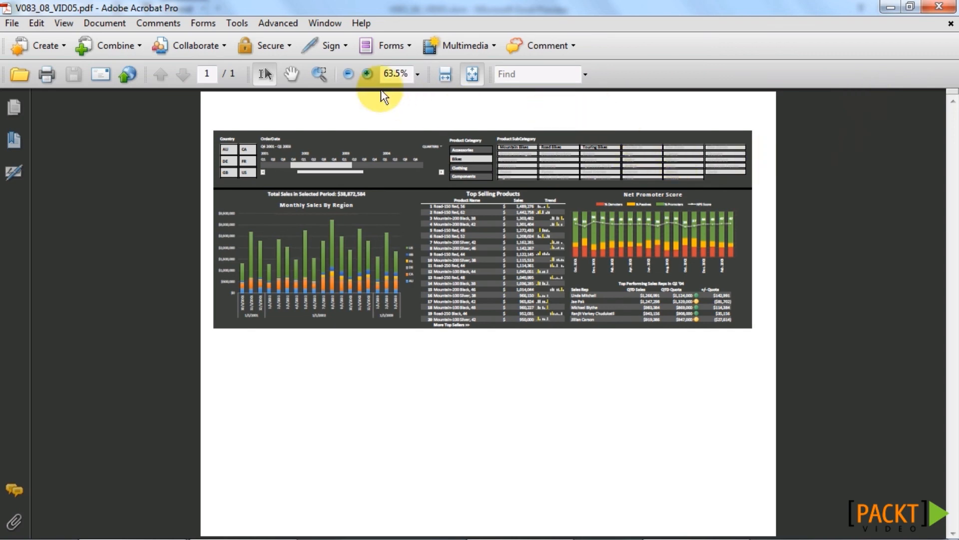
Inspect the published dashboard PDF in Adobe Acrobat Pro up close and at reduced size, checking its charts, tables and slicers.
{"action": "left_click", "coordinate": [367, 73]}
{"action": "left_click", "coordinate": [367, 72]}
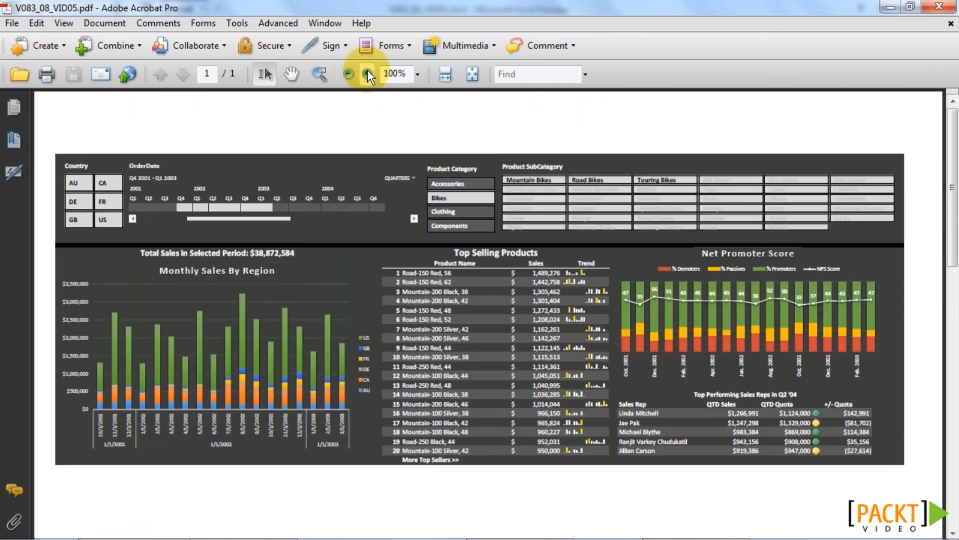
{"action": "left_click", "coordinate": [367, 73]}
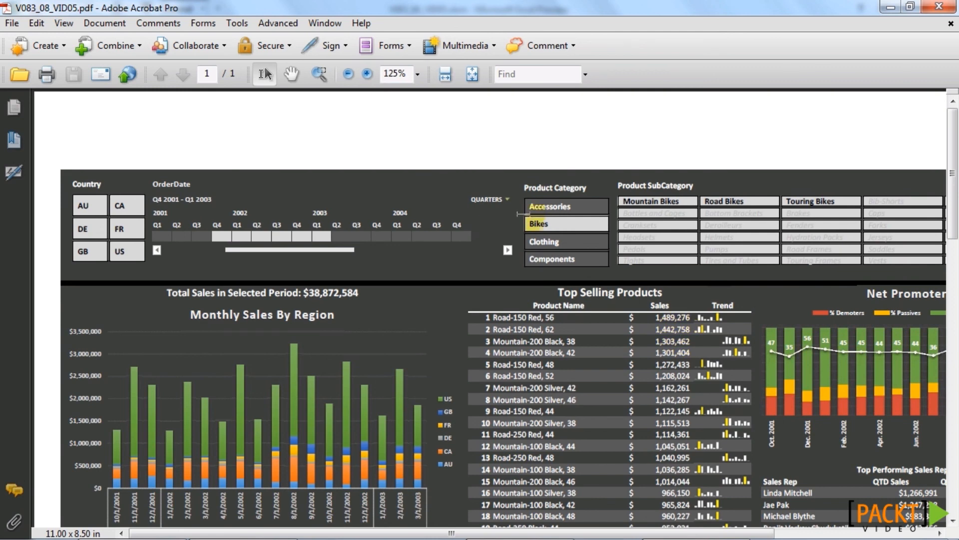
{"action": "left_click", "coordinate": [348, 74]}
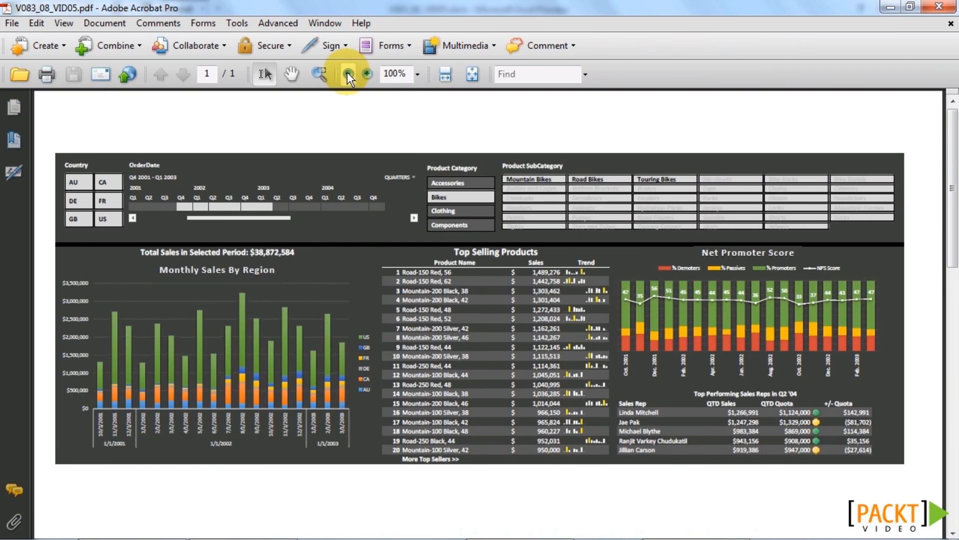
{"action": "left_click", "coordinate": [347, 74]}
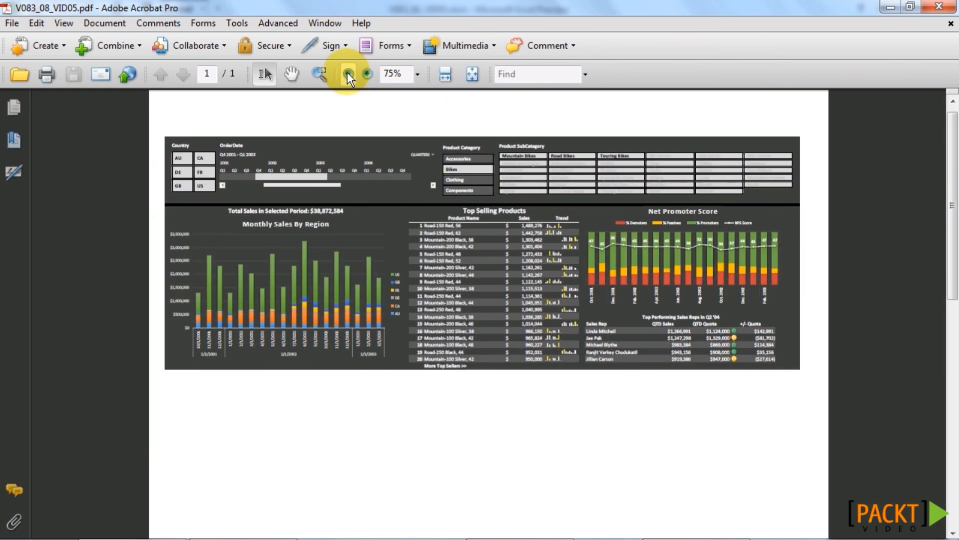